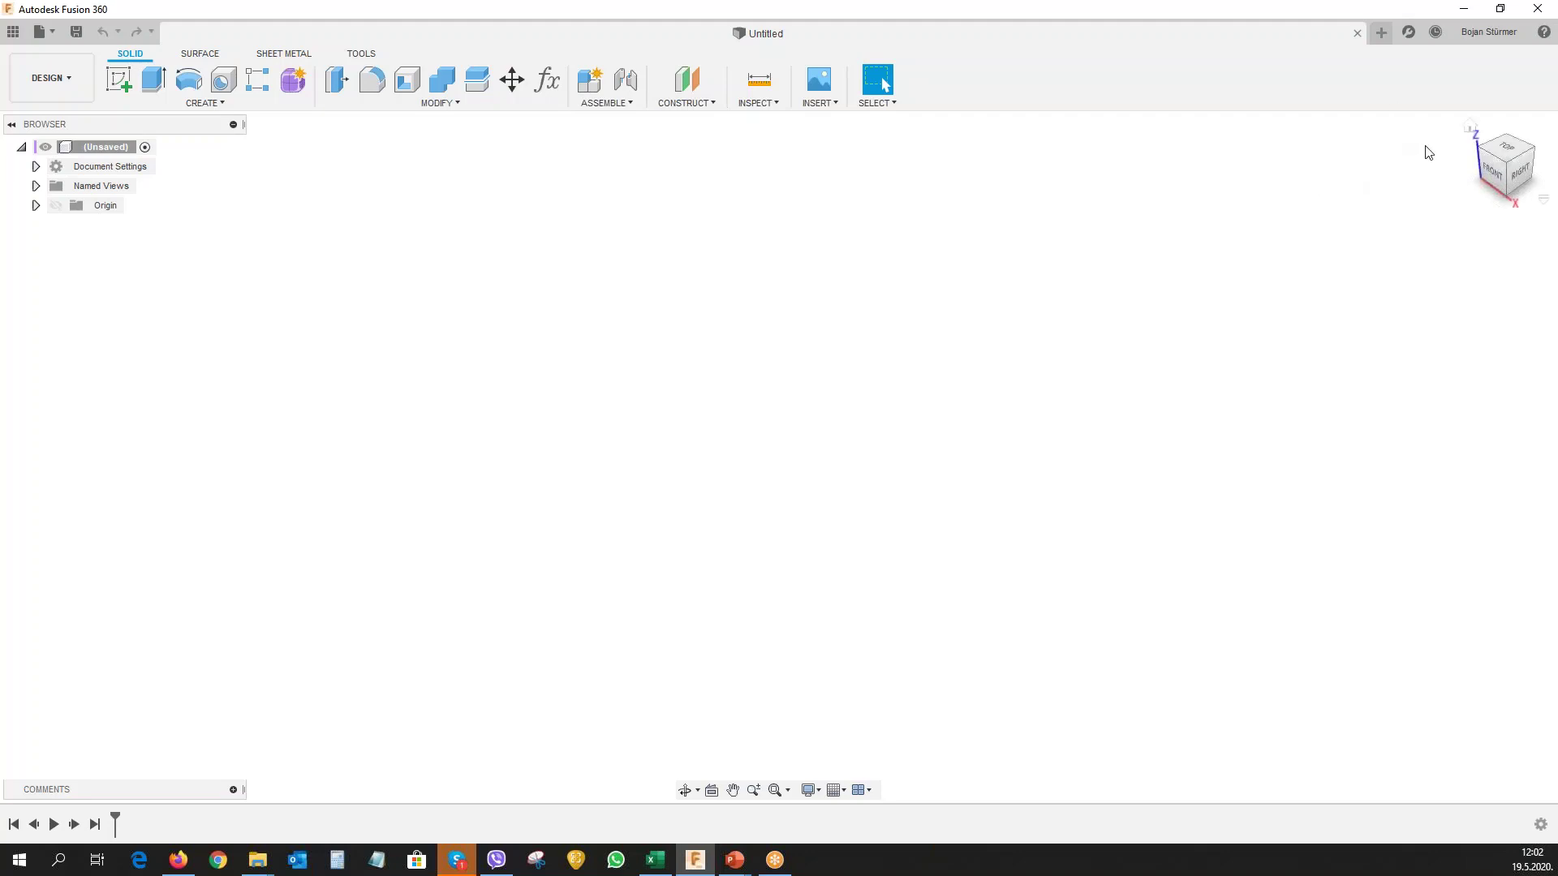
Set the default modeling orientation to Z up in Preferences and confirm.
{"action": "left_click", "coordinate": [1482, 35]}
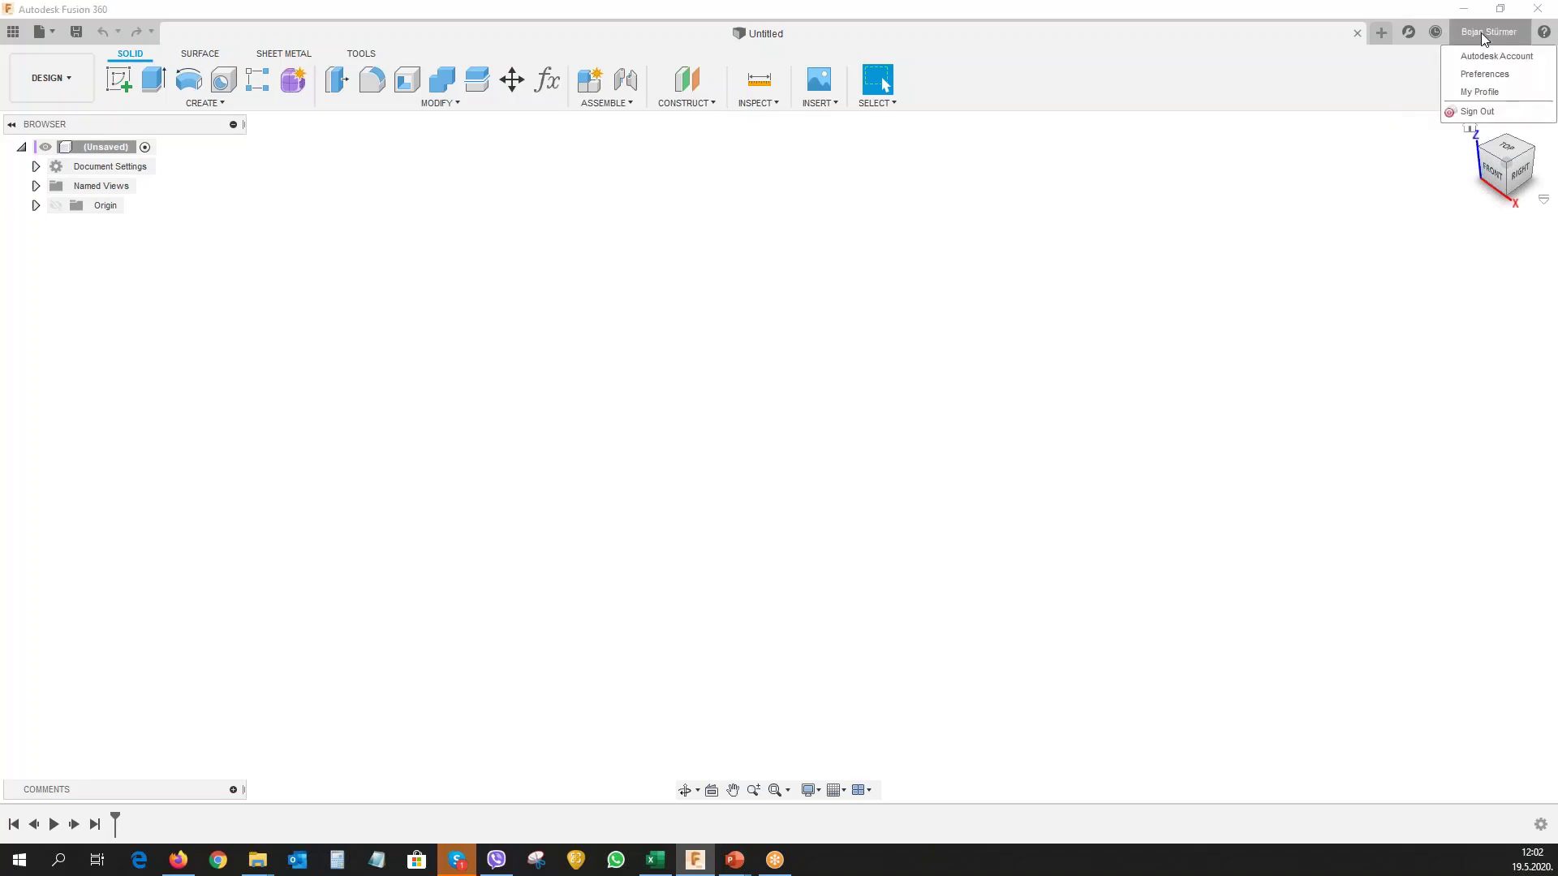
{"action": "left_click", "coordinate": [1477, 75]}
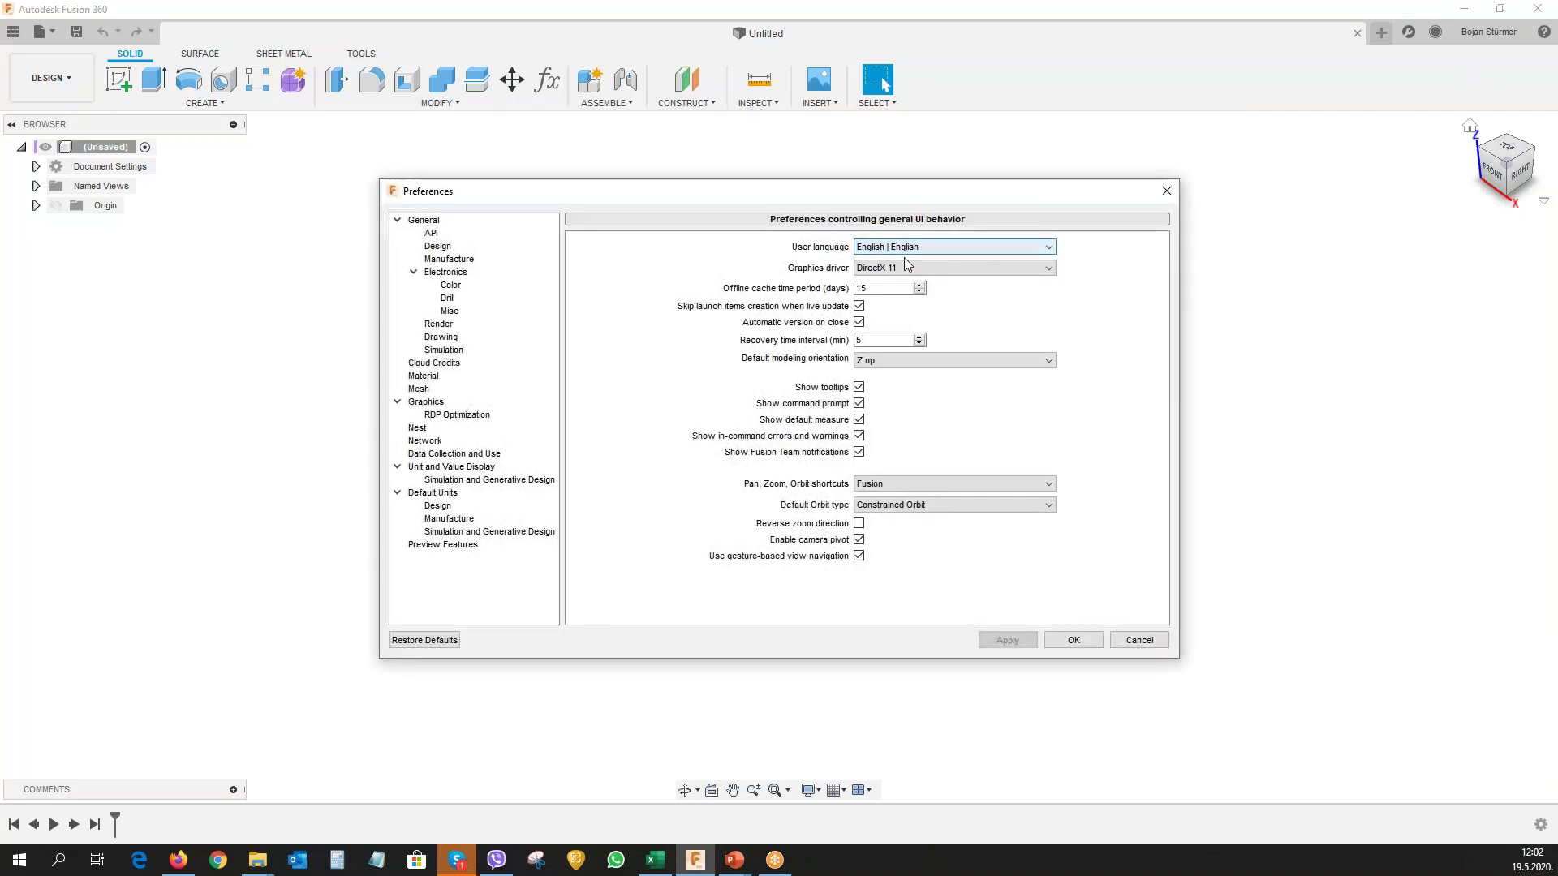
{"action": "left_click", "coordinate": [894, 363]}
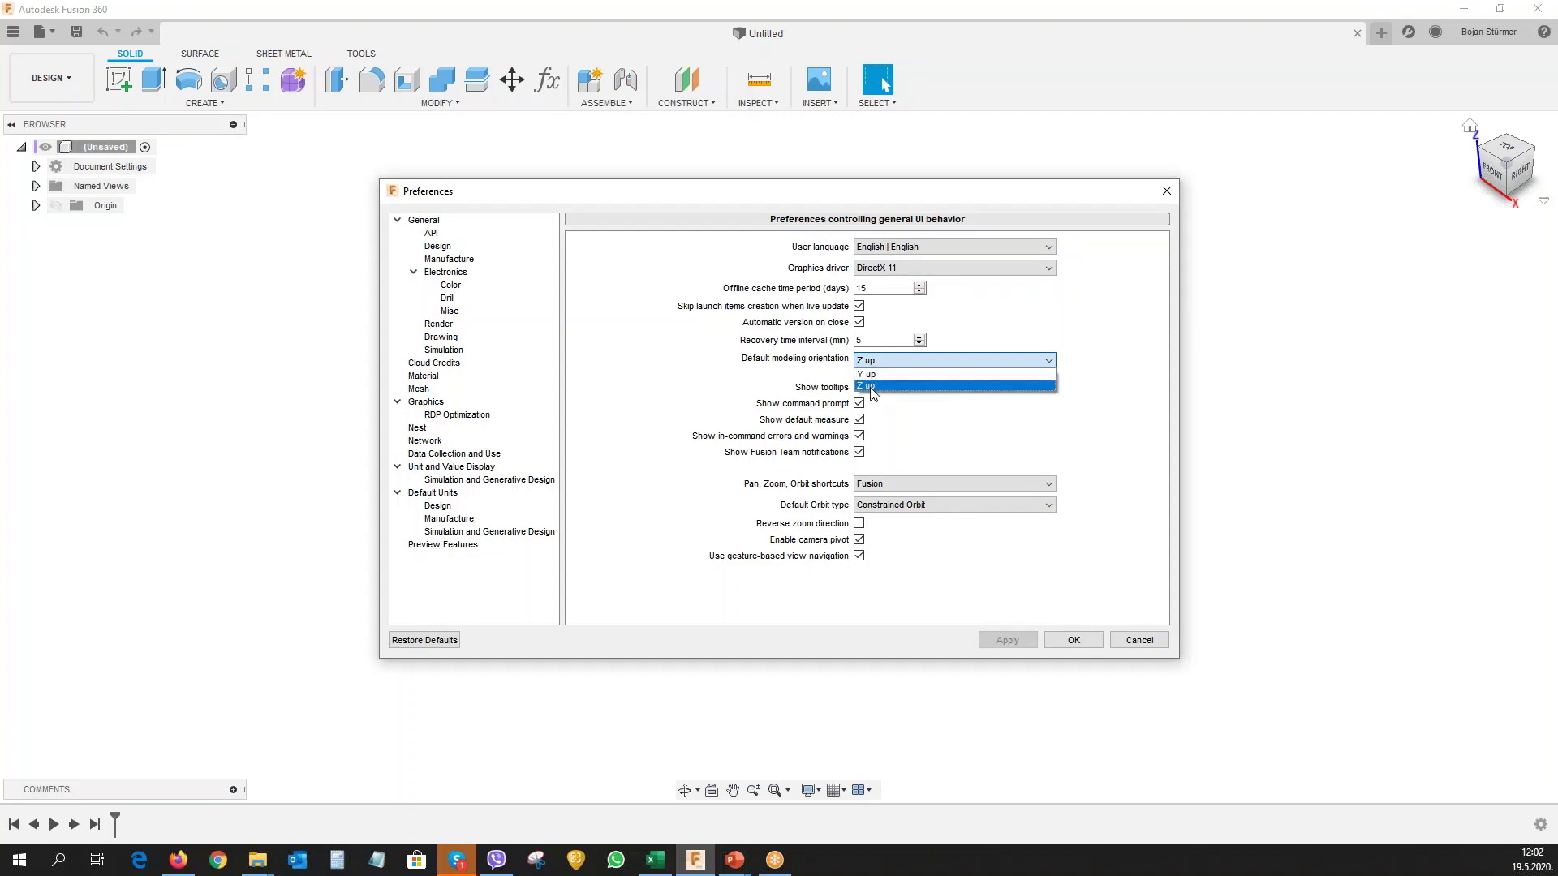
{"action": "left_click", "coordinate": [872, 386]}
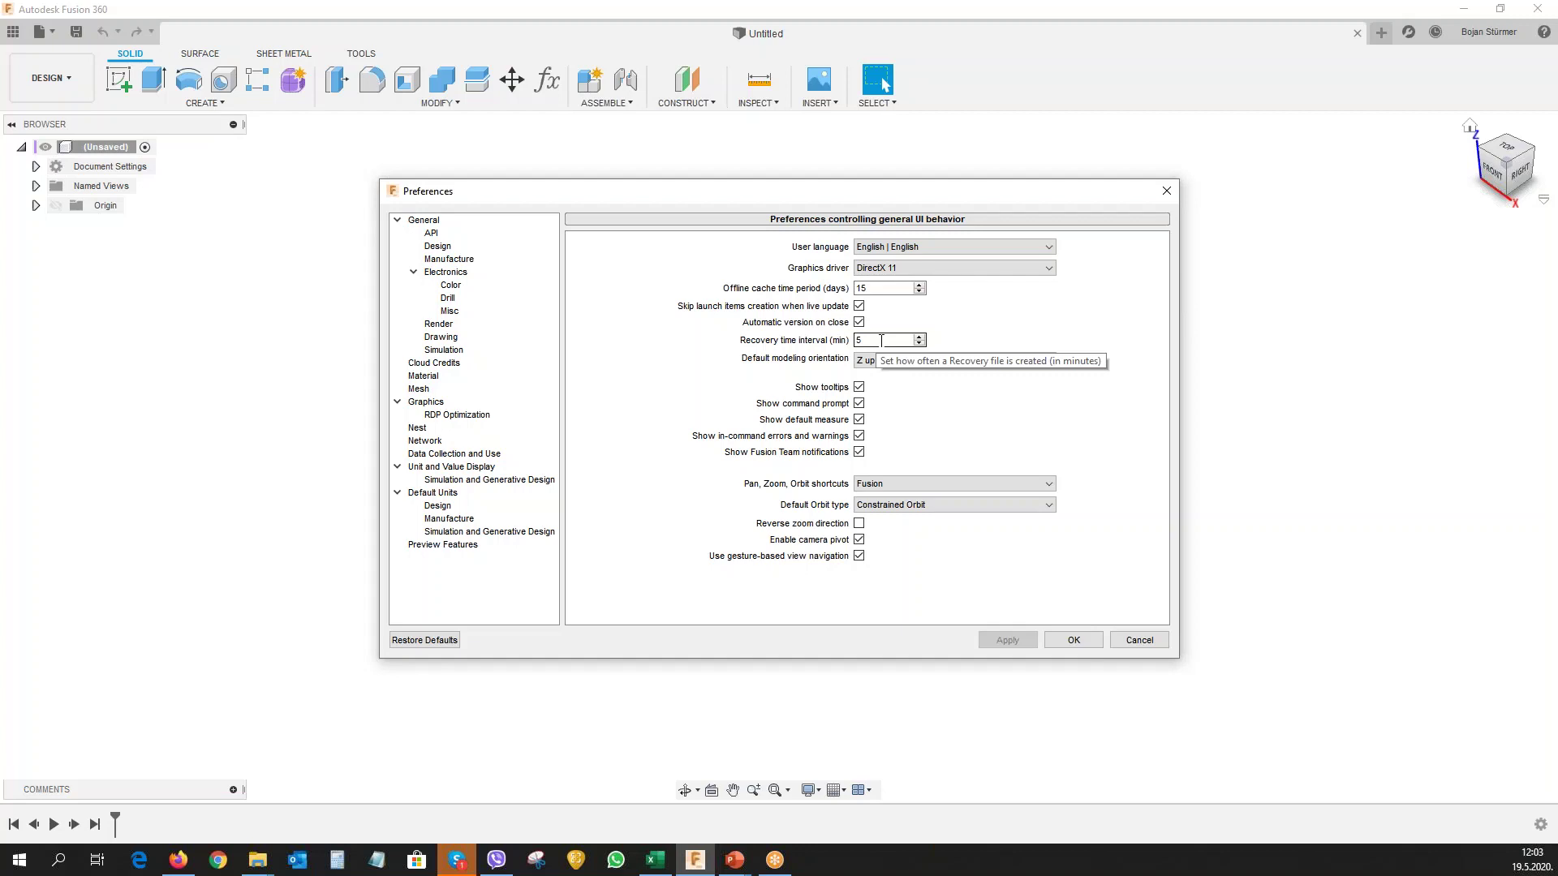
{"action": "left_click", "coordinate": [1074, 641]}
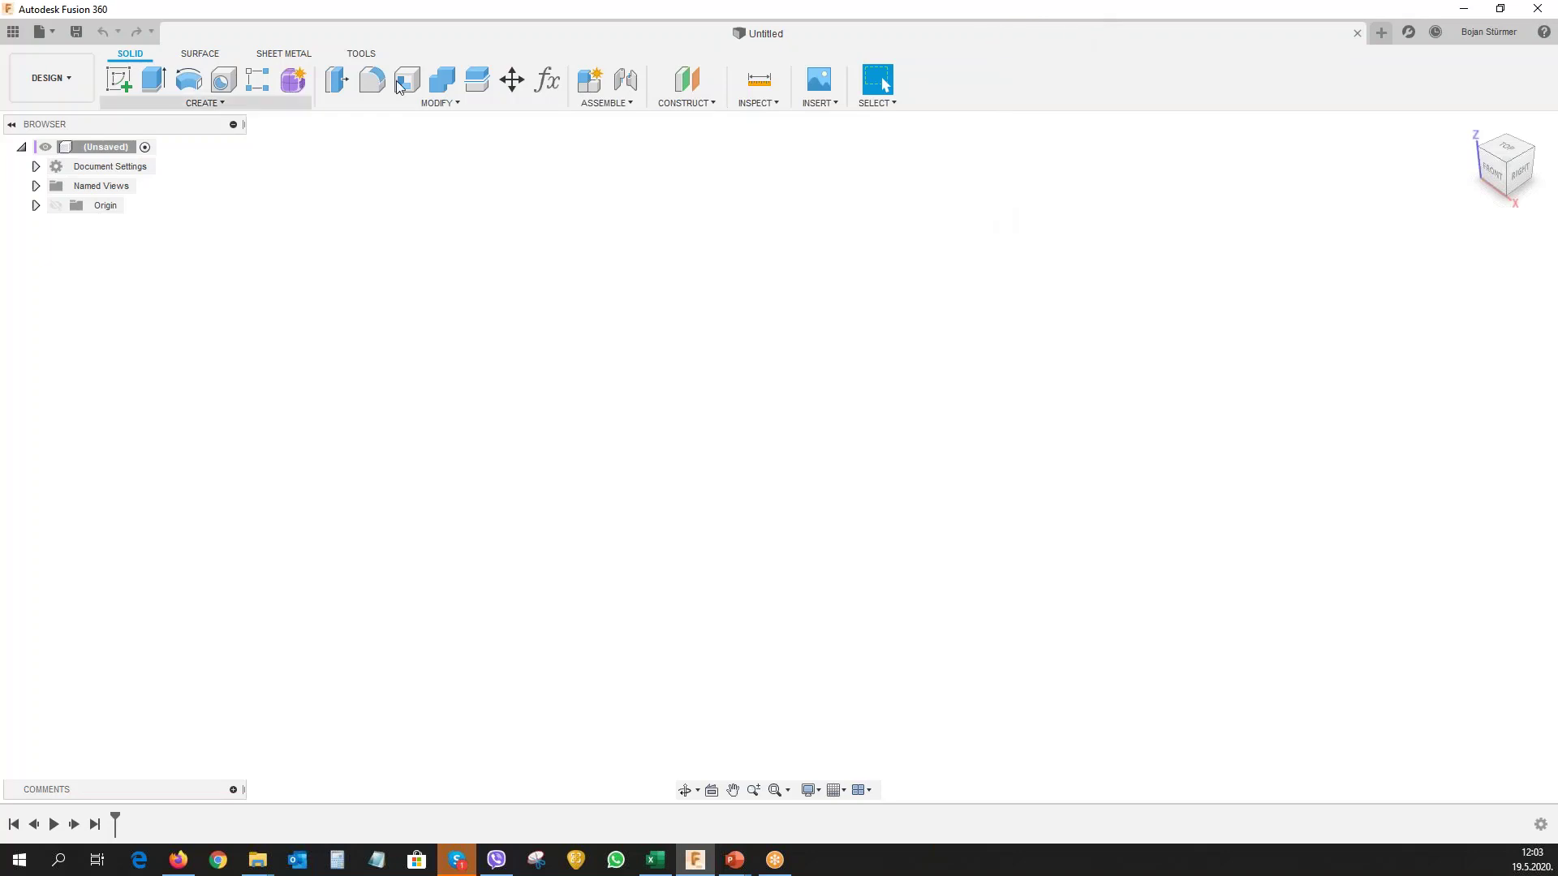
{"action": "mouse_move", "coordinate": [1506, 168]}
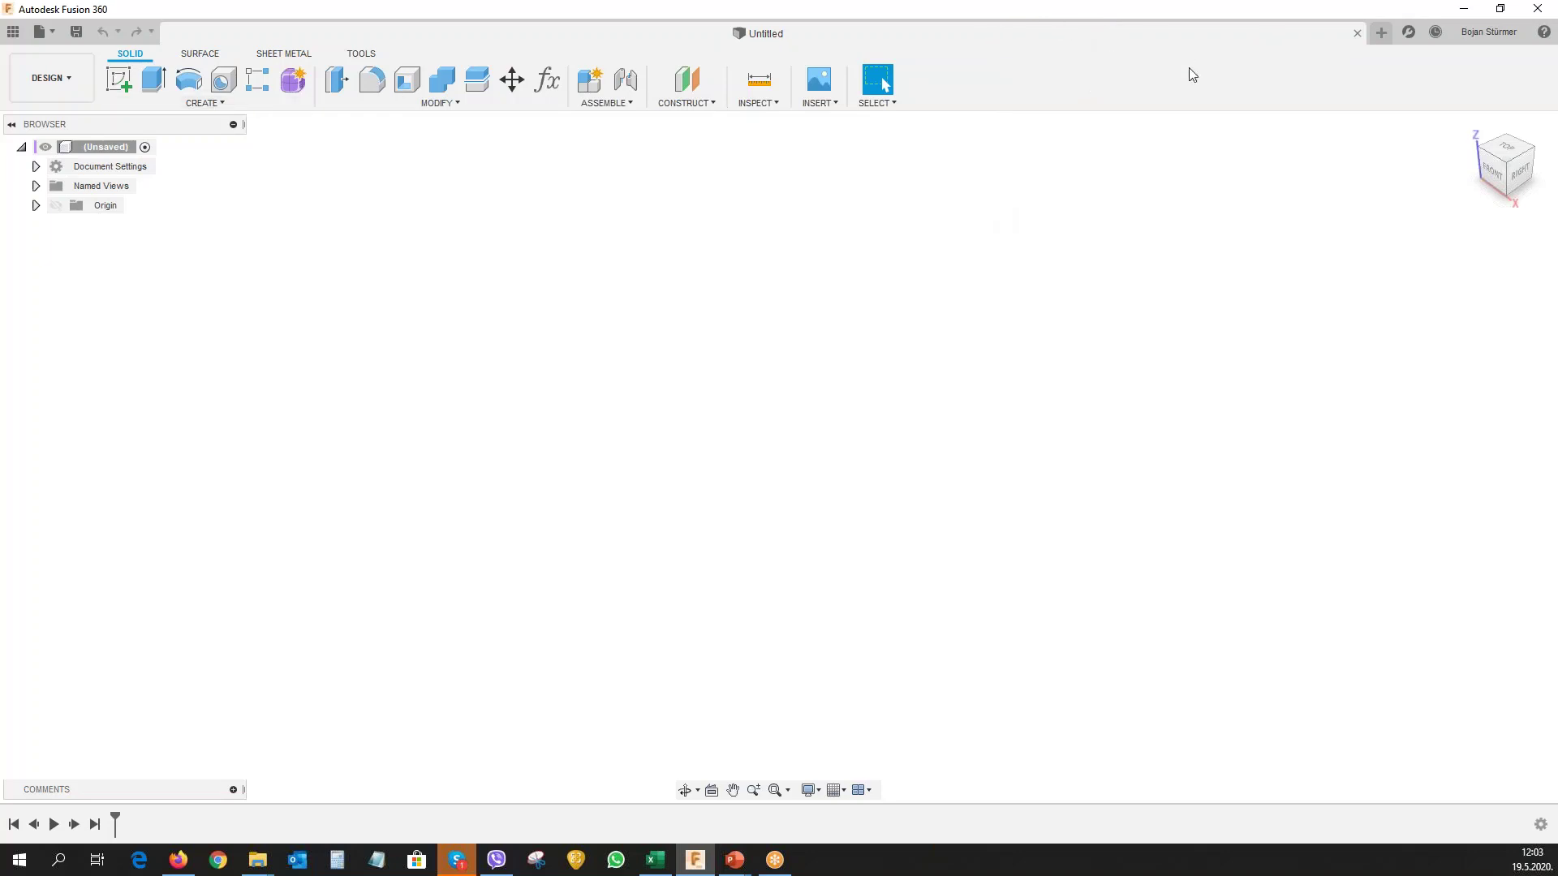
{"action": "left_click", "coordinate": [1357, 33]}
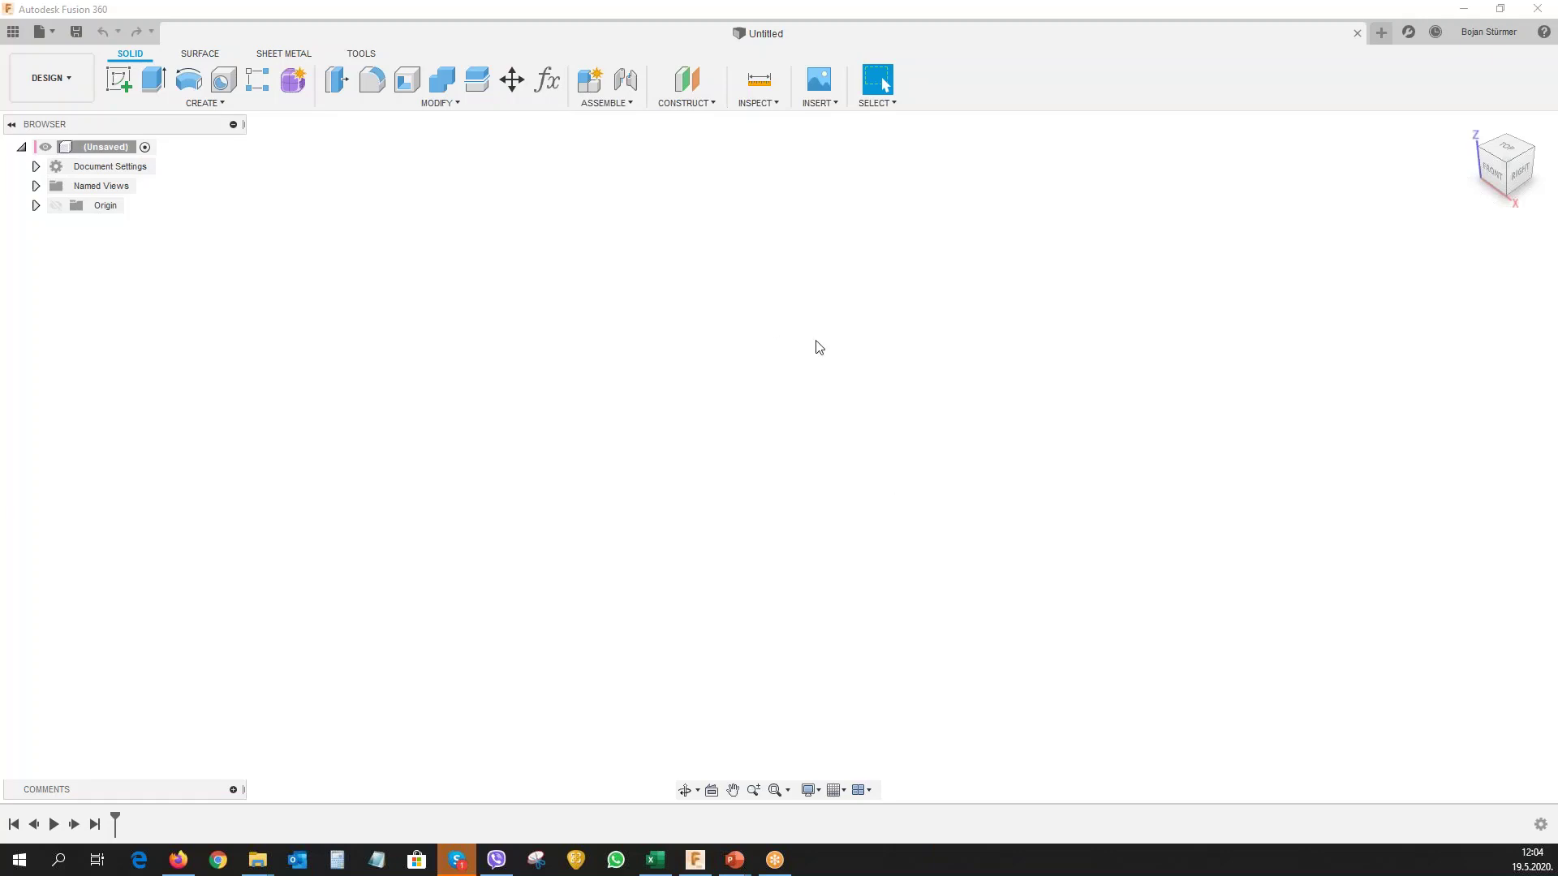
Open the Tips design from the Webinar project files in the Data Panel.
{"action": "left_click", "coordinate": [13, 32]}
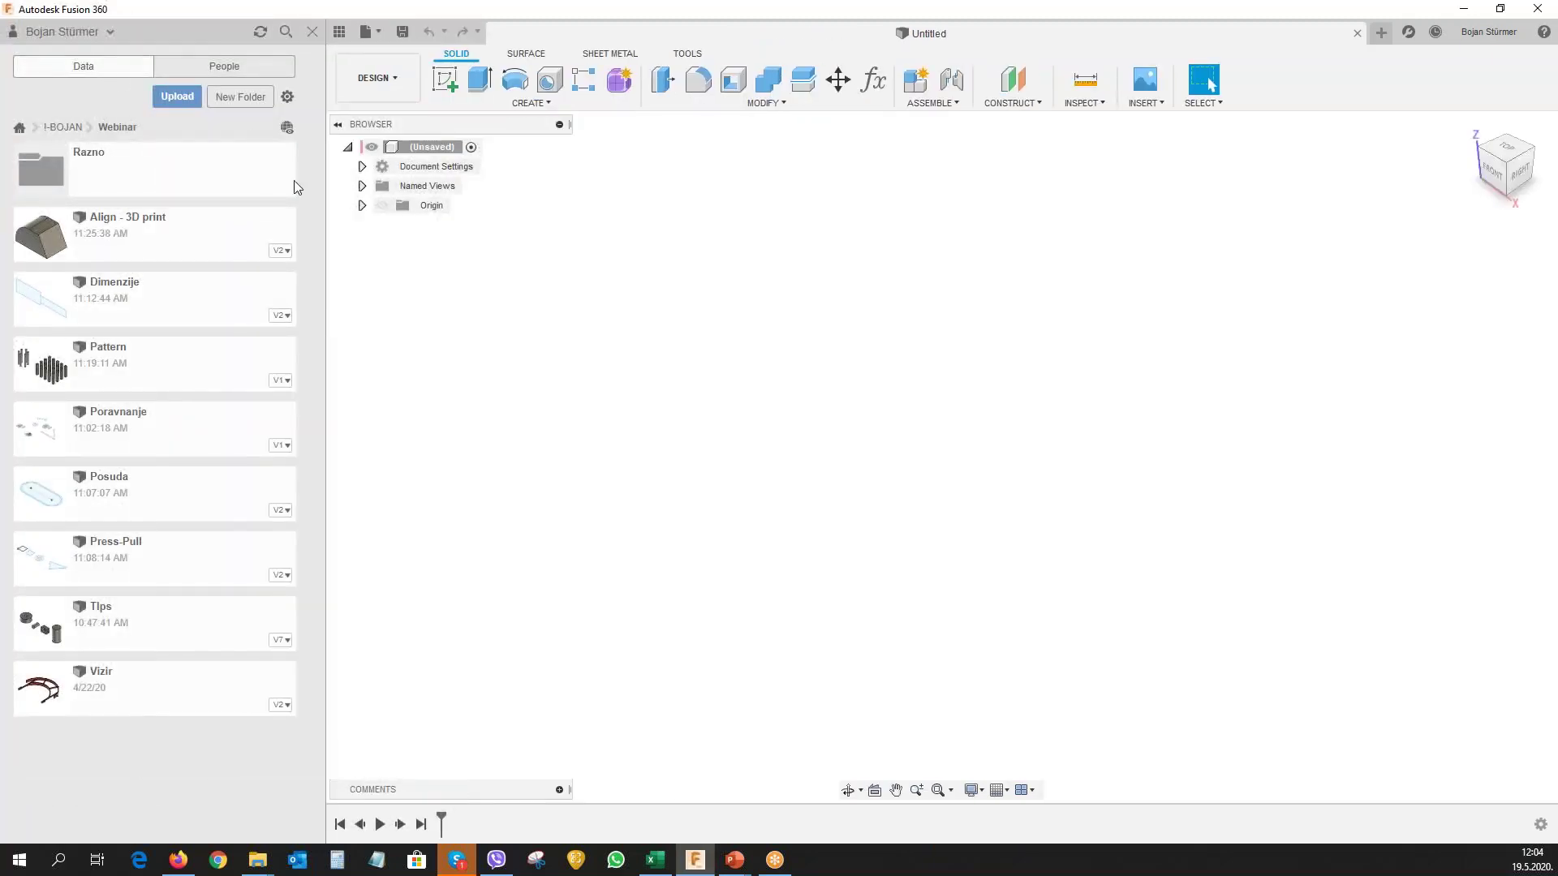
{"action": "left_click", "coordinate": [118, 624]}
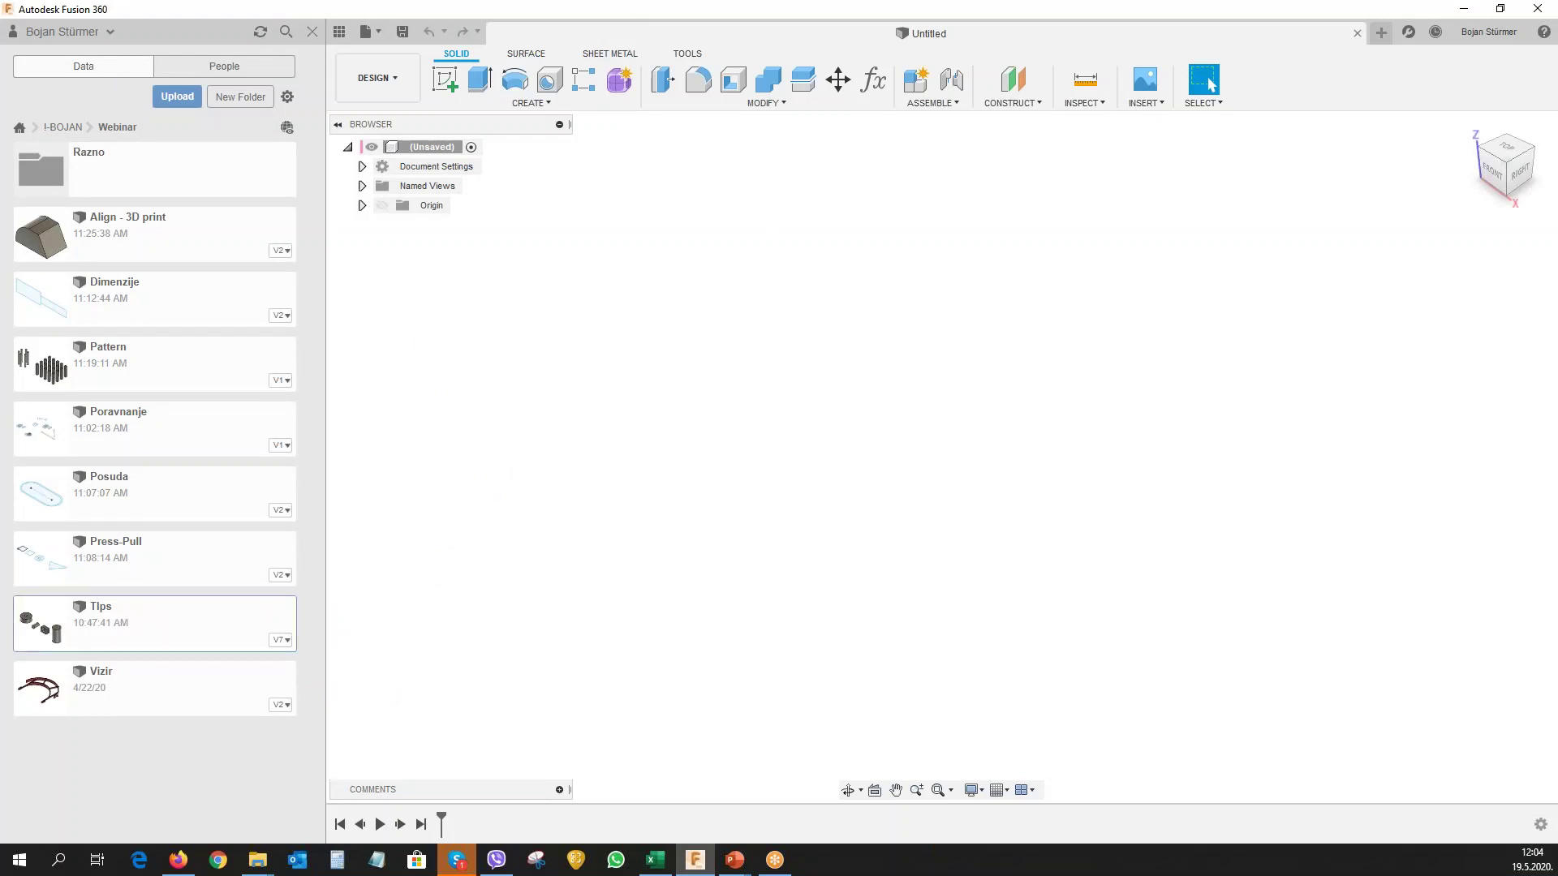
{"action": "double_click", "coordinate": [124, 618]}
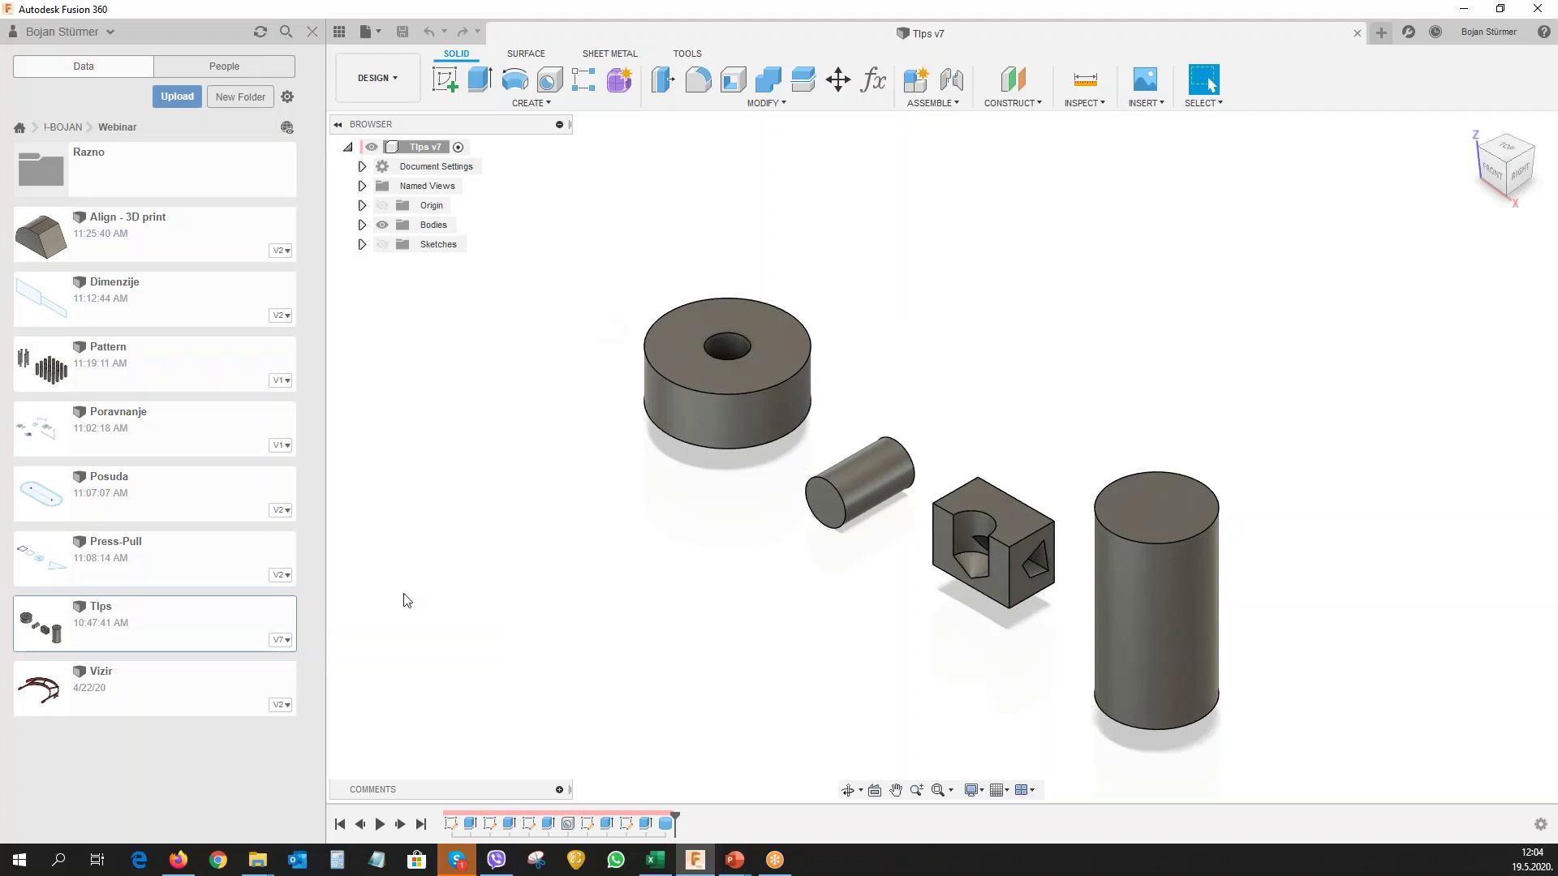
Show the Tips design's details and list all 7 of its saved versions.
{"action": "left_click", "coordinate": [284, 645]}
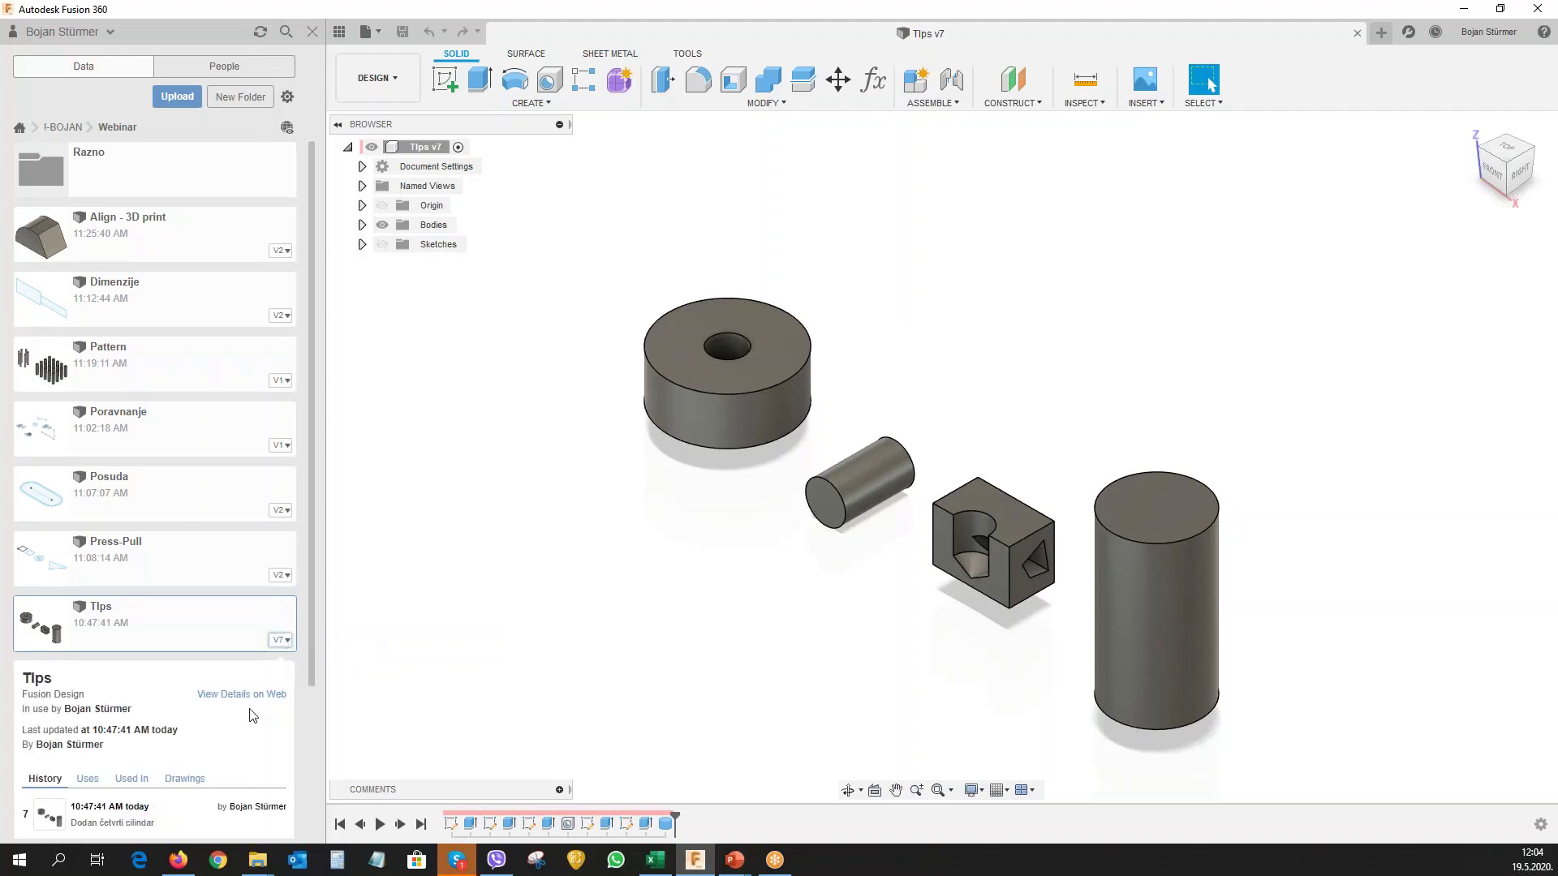
{"action": "scroll", "coordinate": [253, 714], "scroll_direction": "down", "scroll_amount": 2}
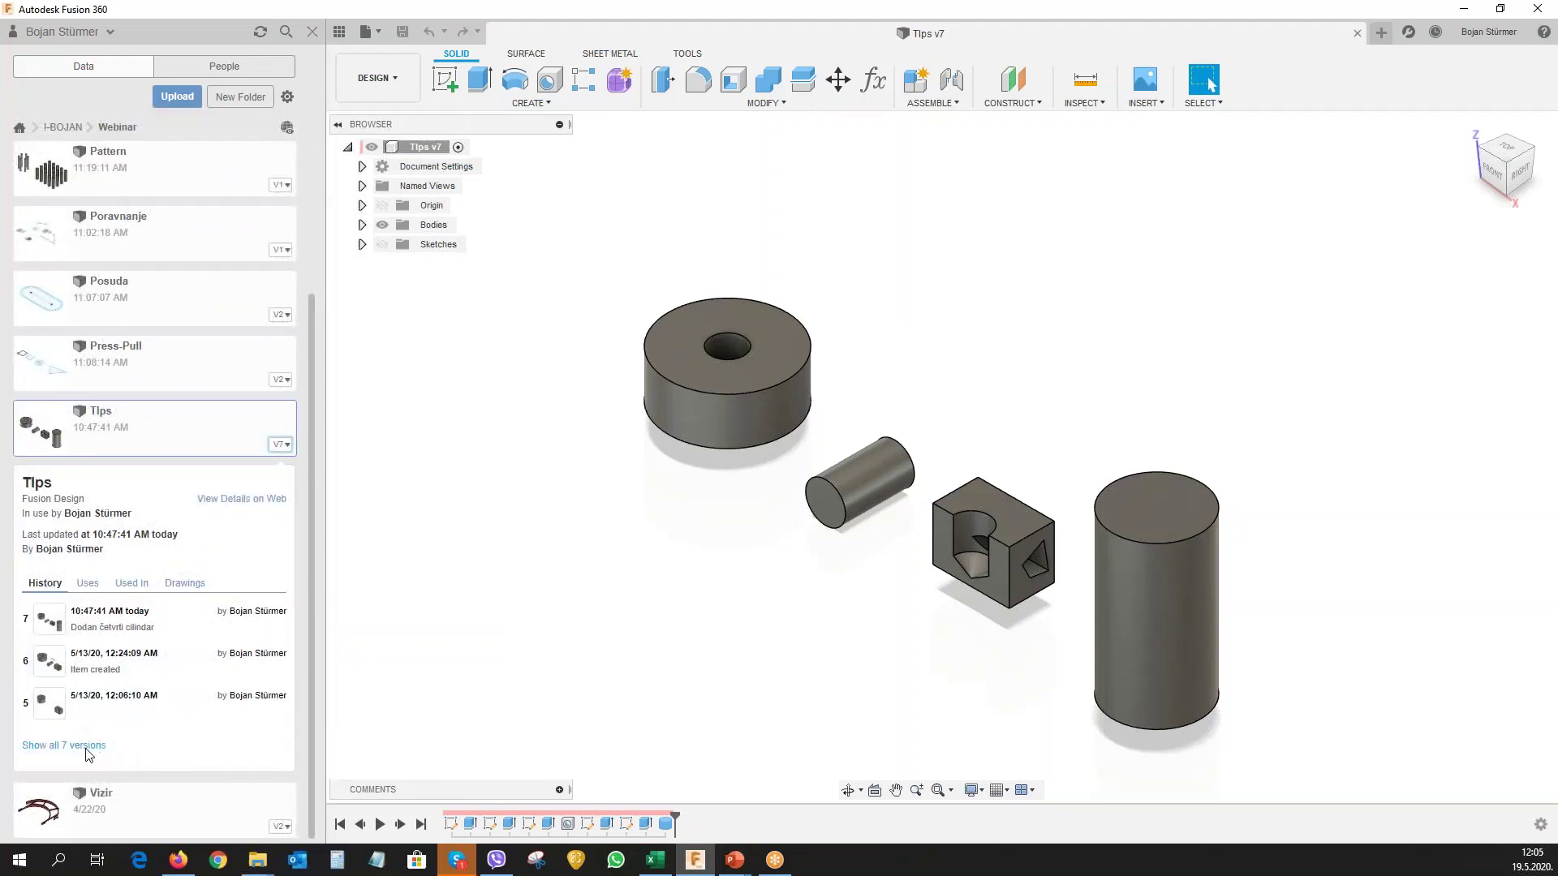
{"action": "left_click", "coordinate": [89, 747]}
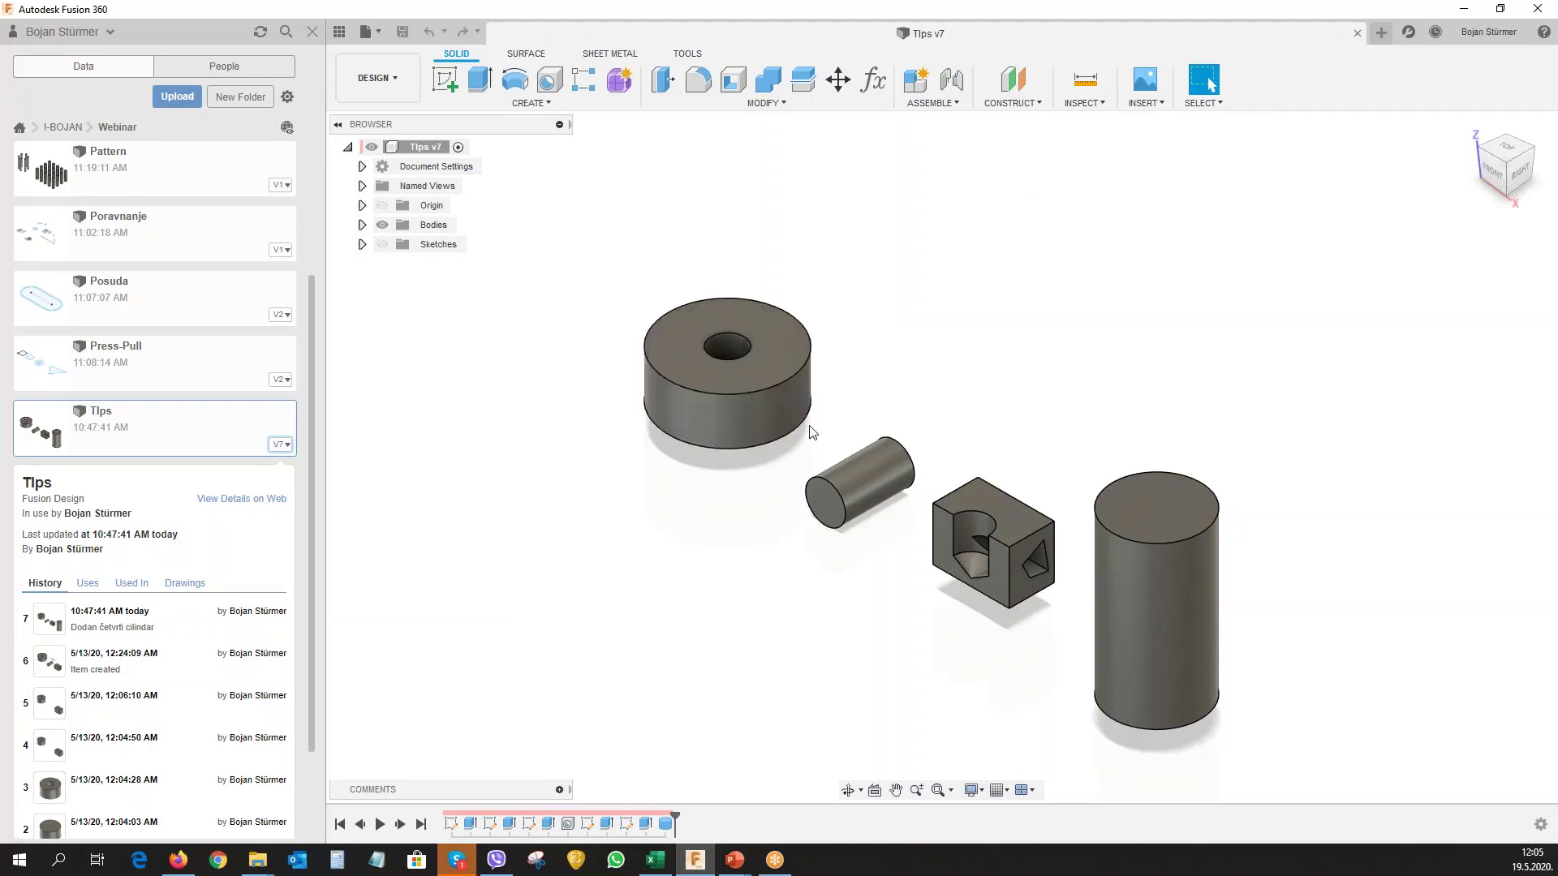
Press-pull the ring's outer cylindrical face outward by 10.698 mm.
{"action": "left_click", "coordinate": [663, 78]}
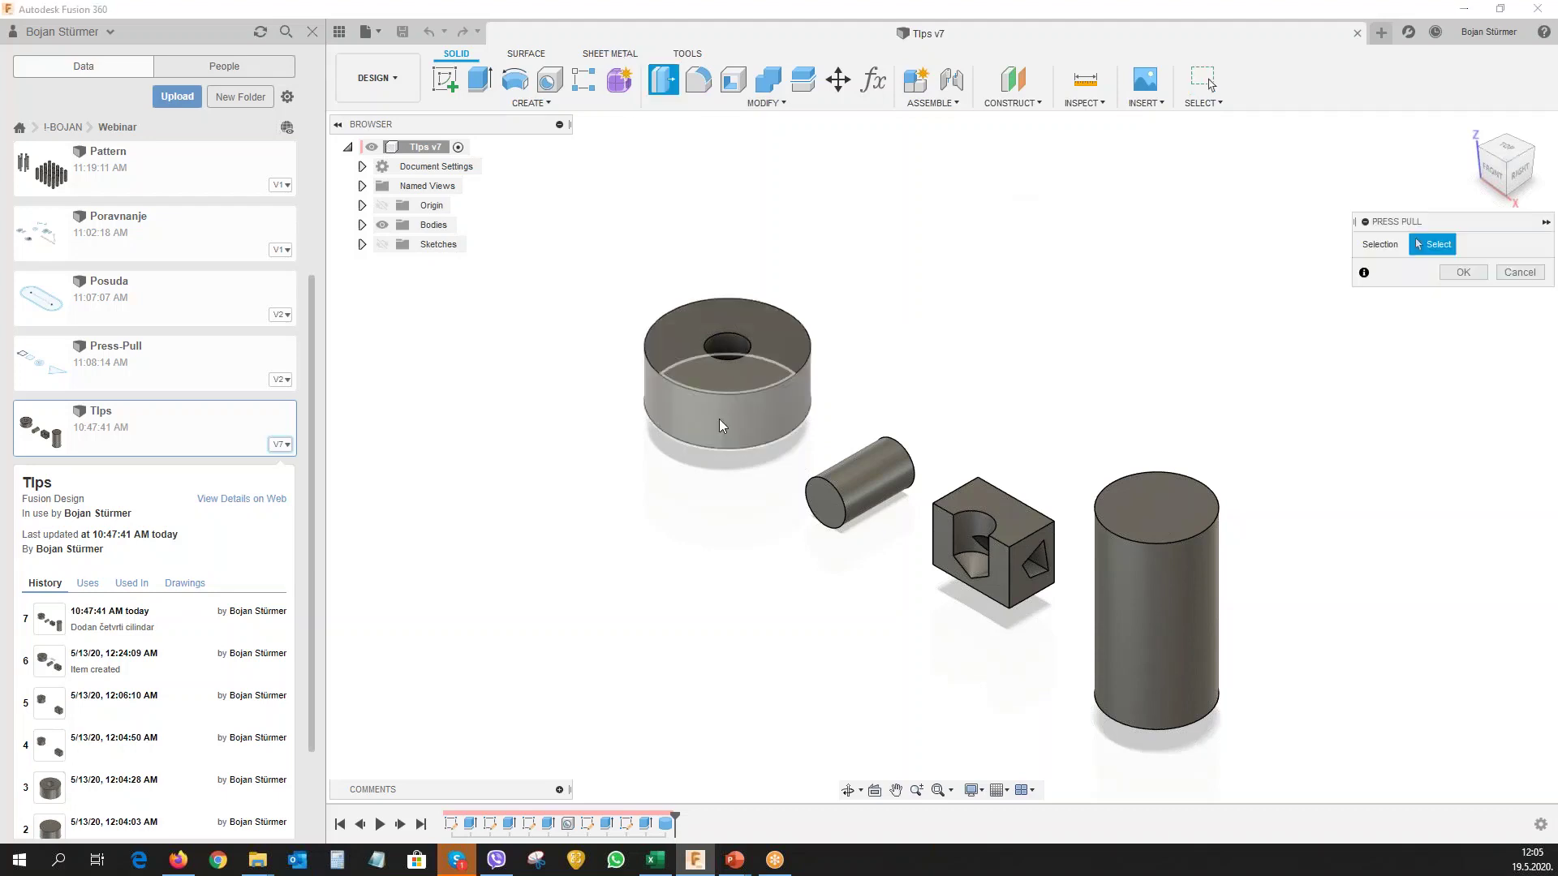
{"action": "left_click", "coordinate": [710, 427]}
{"action": "left_click_drag", "start_coordinate": [710, 428], "coordinate": [712, 449]}
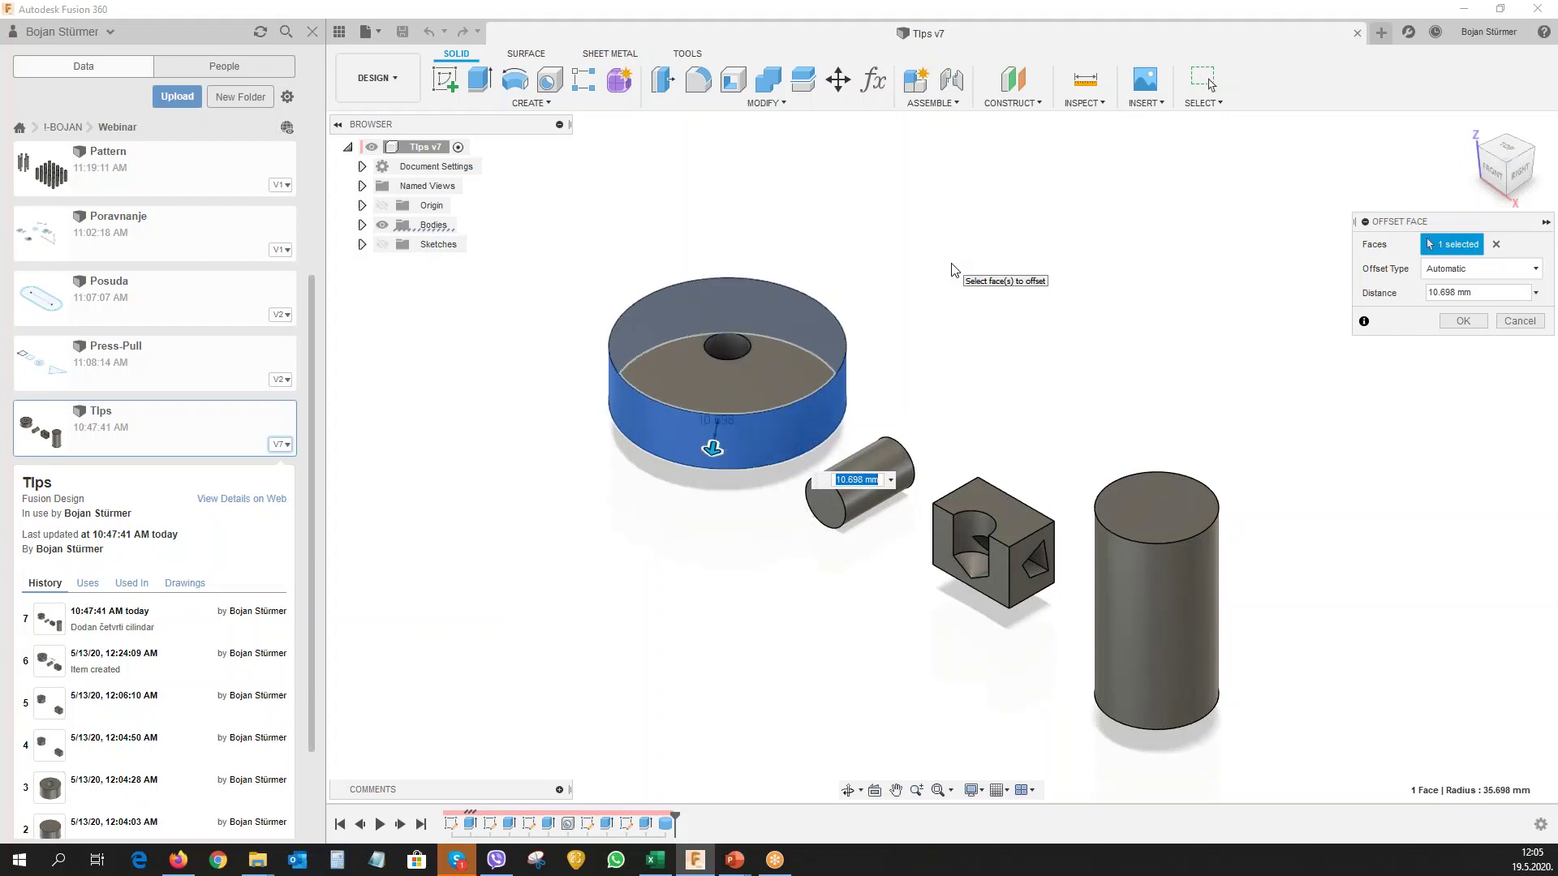
{"action": "left_click", "coordinate": [1477, 321]}
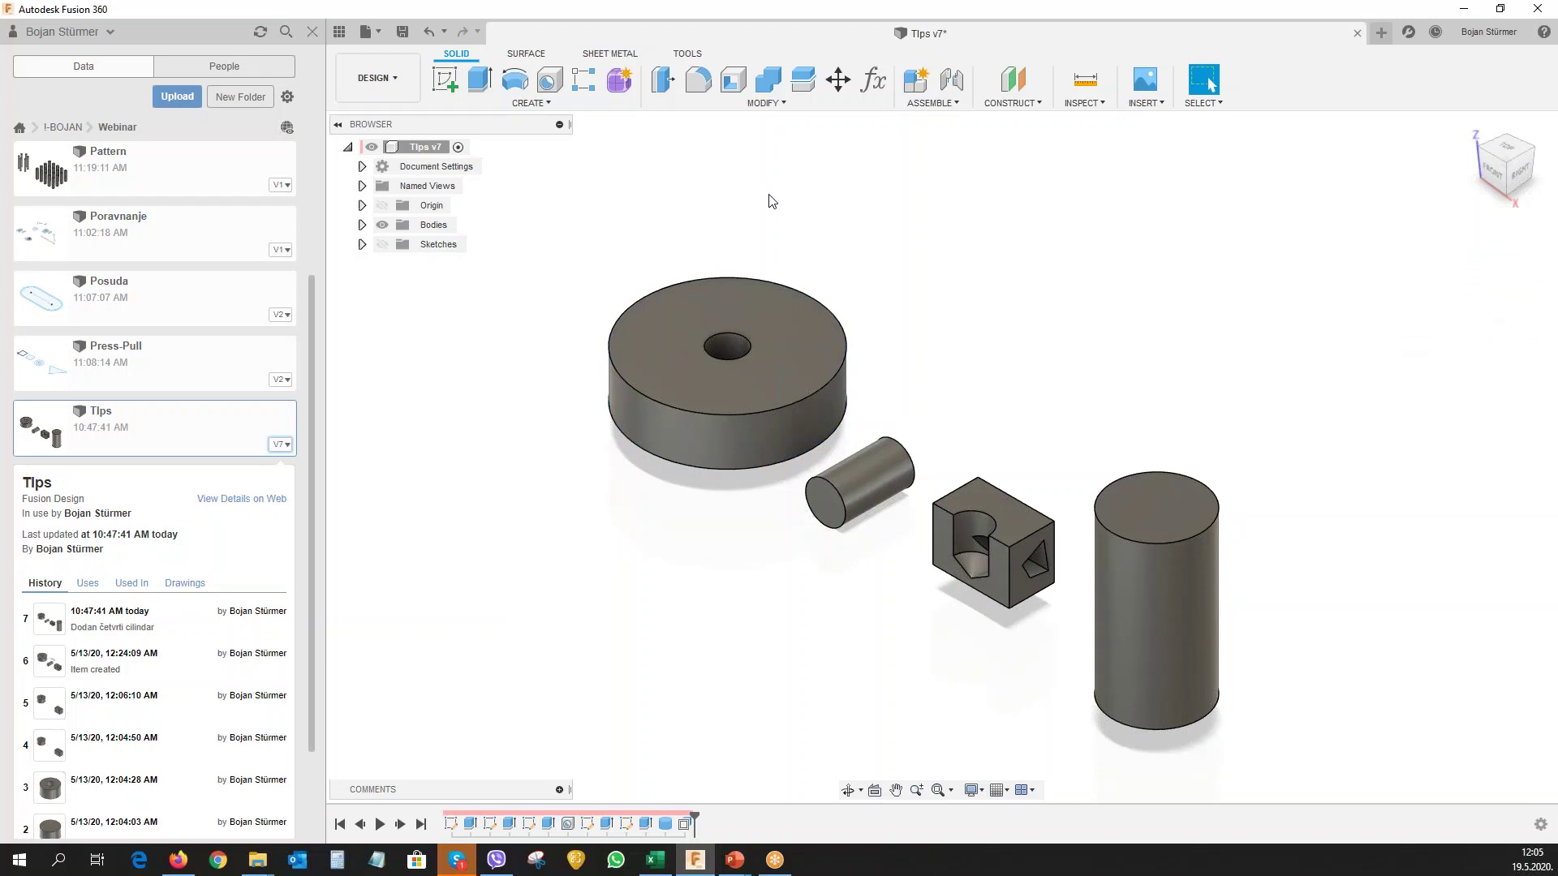
Save the design as version 8 with the default description.
{"action": "key", "text": "ctrl+s"}
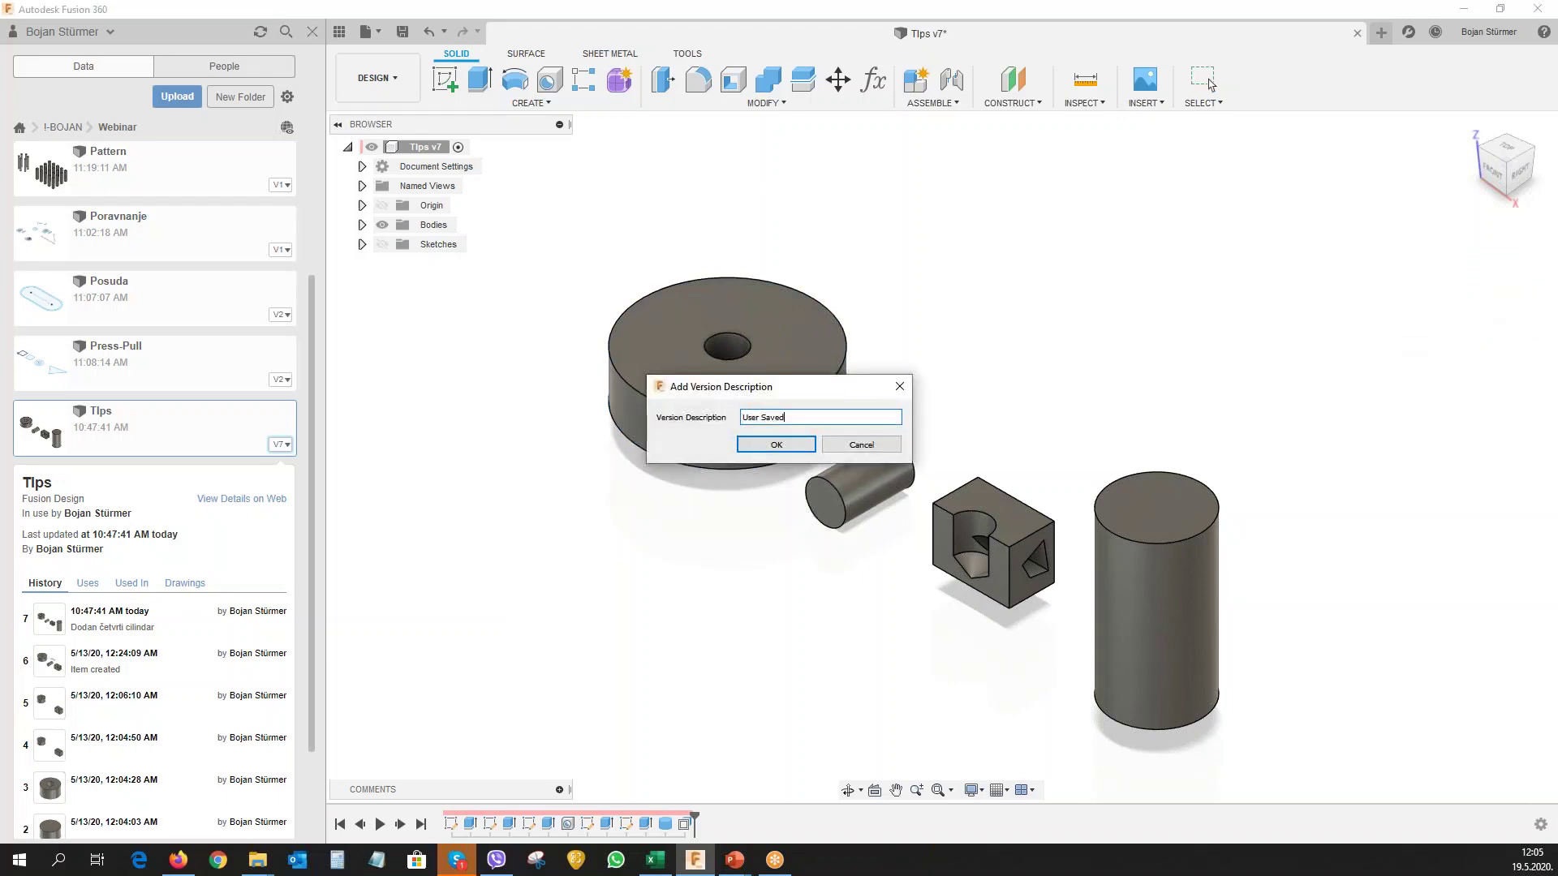
{"action": "left_click", "coordinate": [764, 452]}
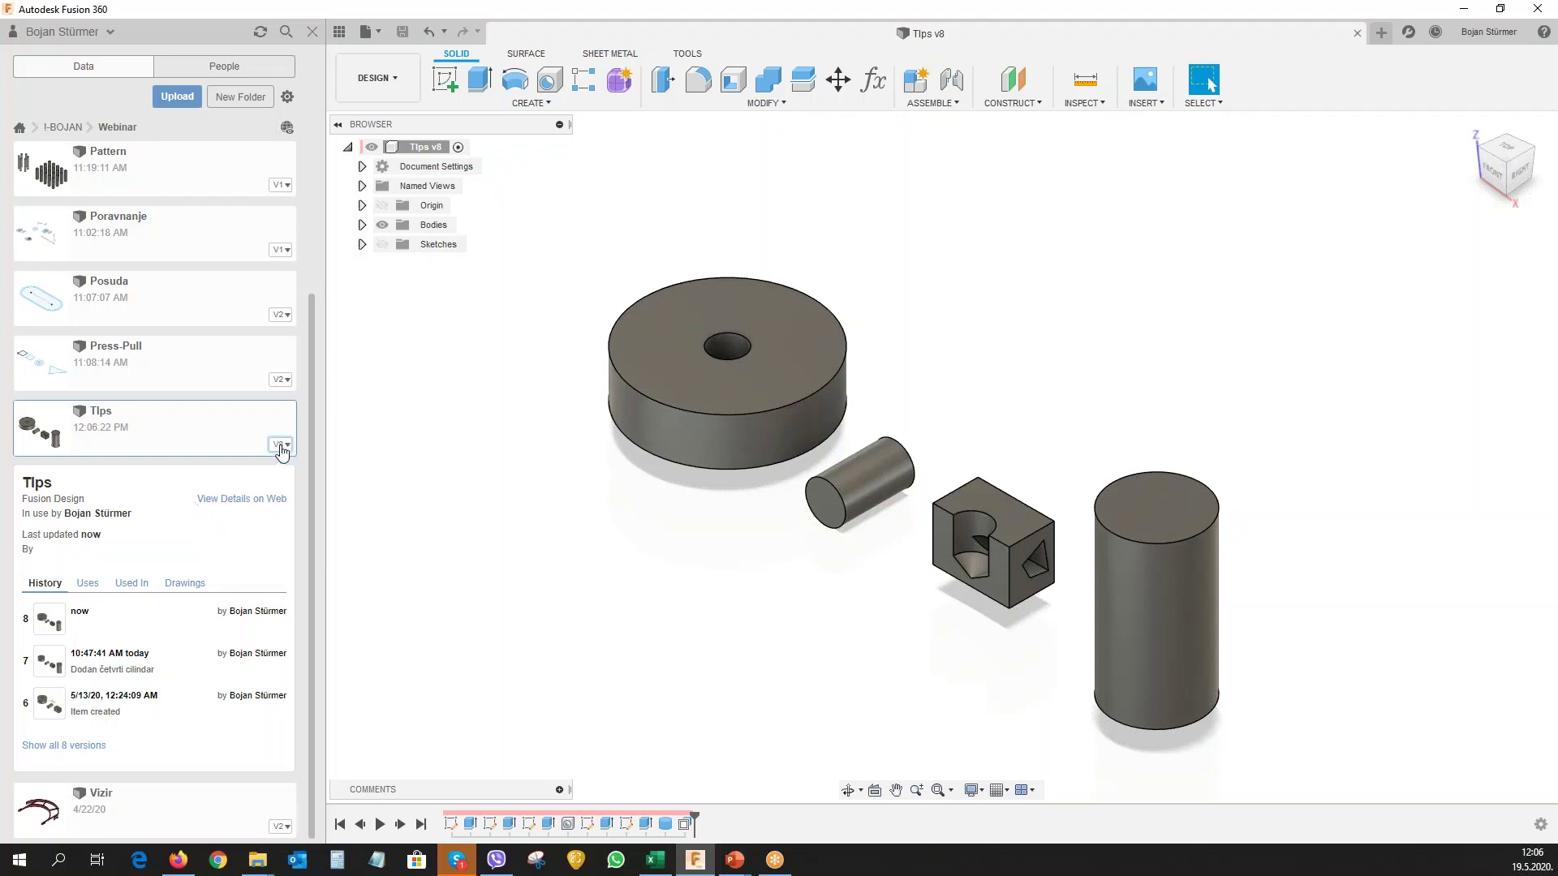
{"action": "scroll", "coordinate": [281, 452], "scroll_direction": "up", "scroll_amount": 1}
{"action": "scroll", "coordinate": [281, 452], "scroll_direction": "up", "scroll_amount": 2}
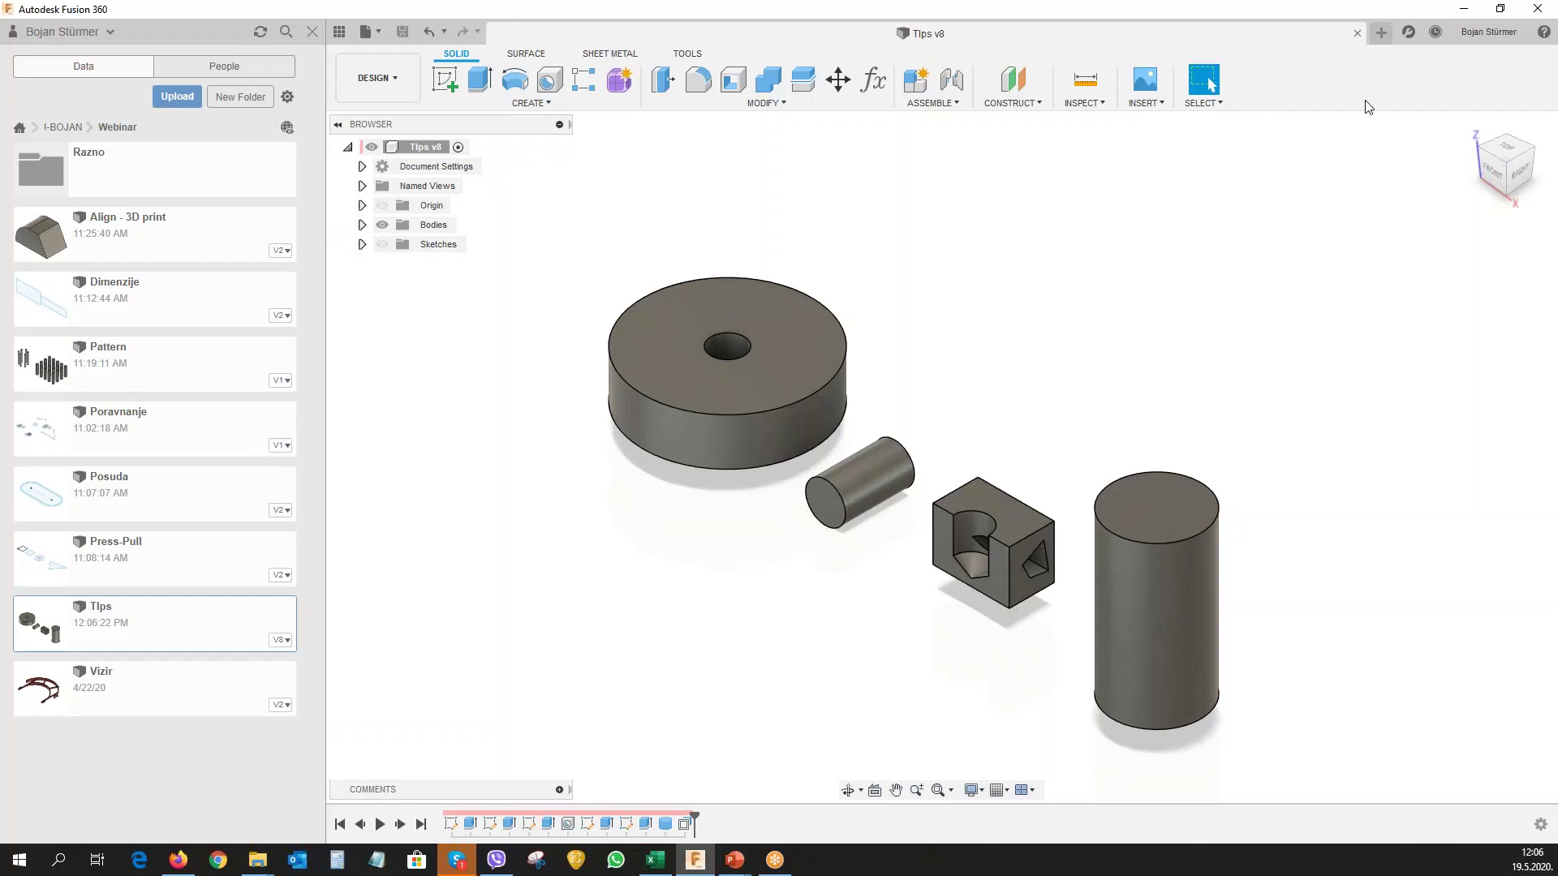
Start a new design with a sketch on the XY plane.
{"action": "left_click", "coordinate": [1380, 33]}
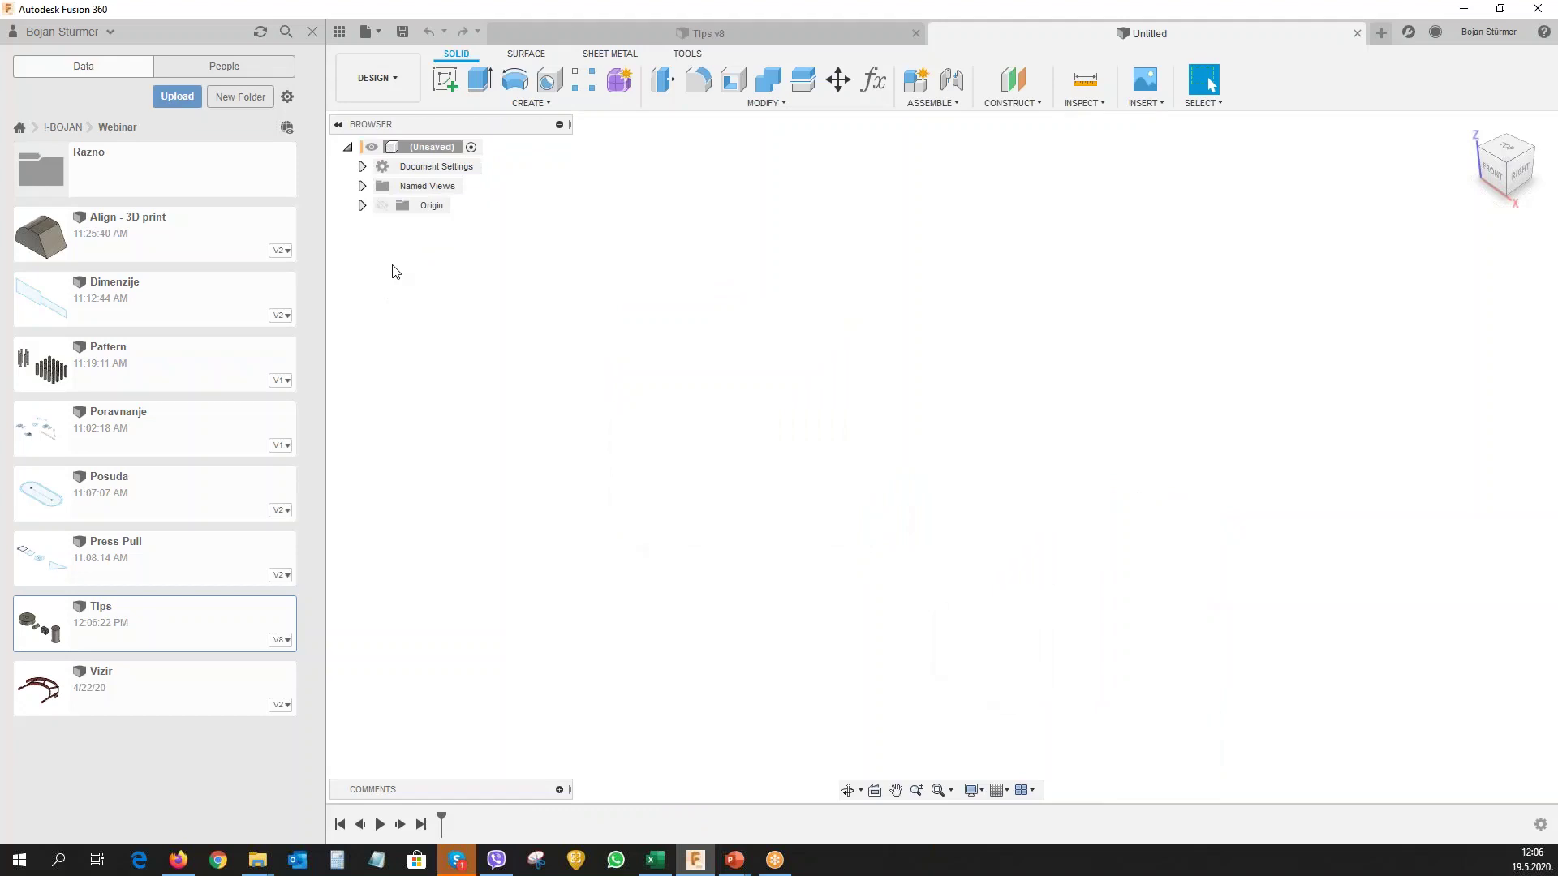
{"action": "left_click", "coordinate": [445, 83]}
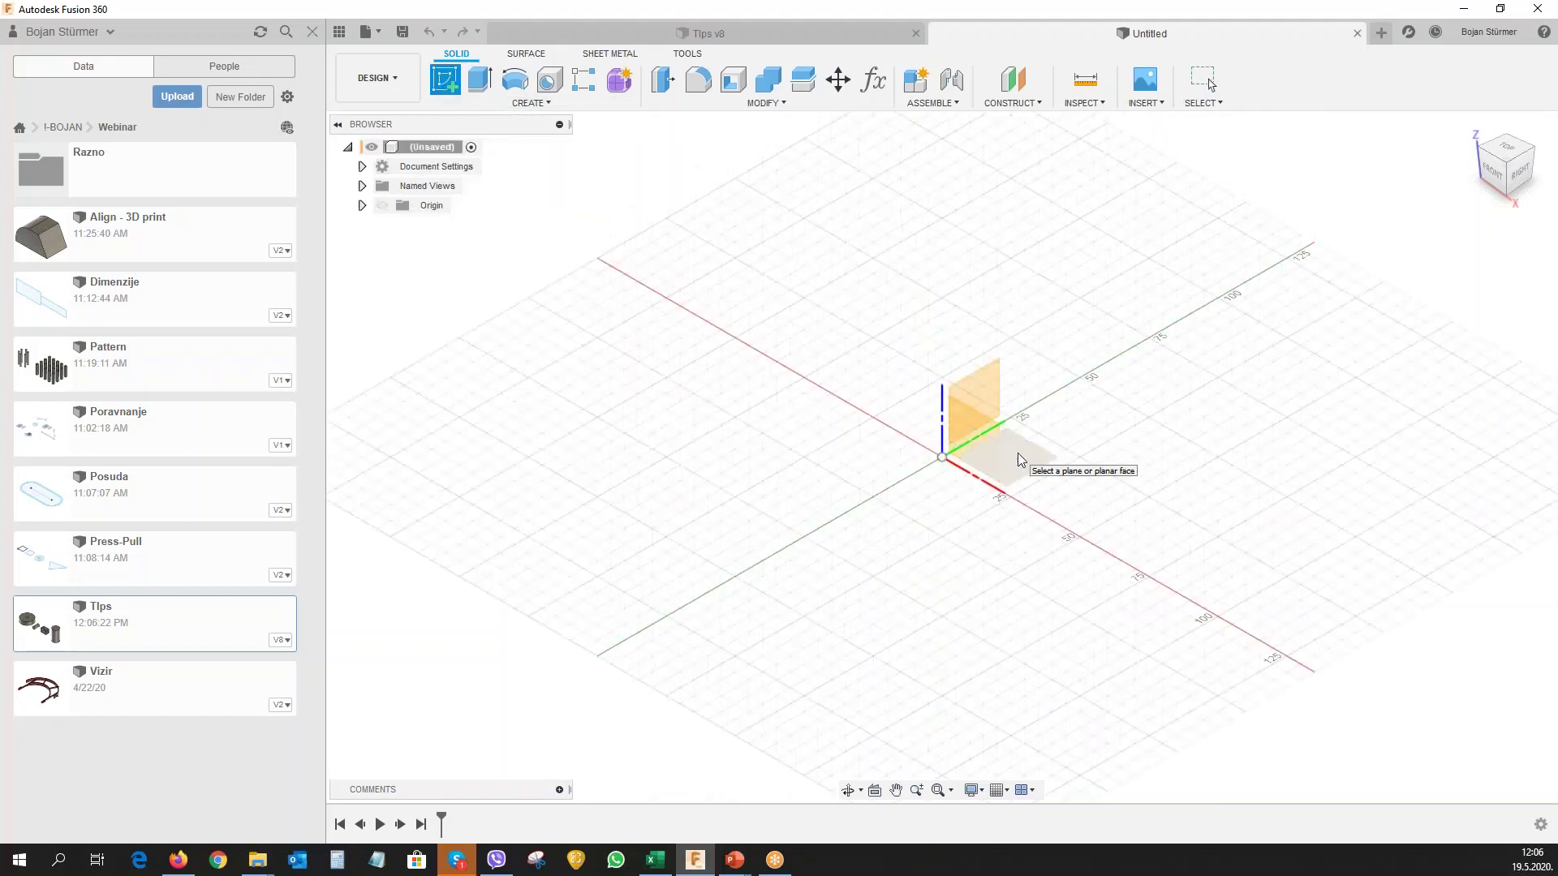
{"action": "left_click", "coordinate": [1016, 468]}
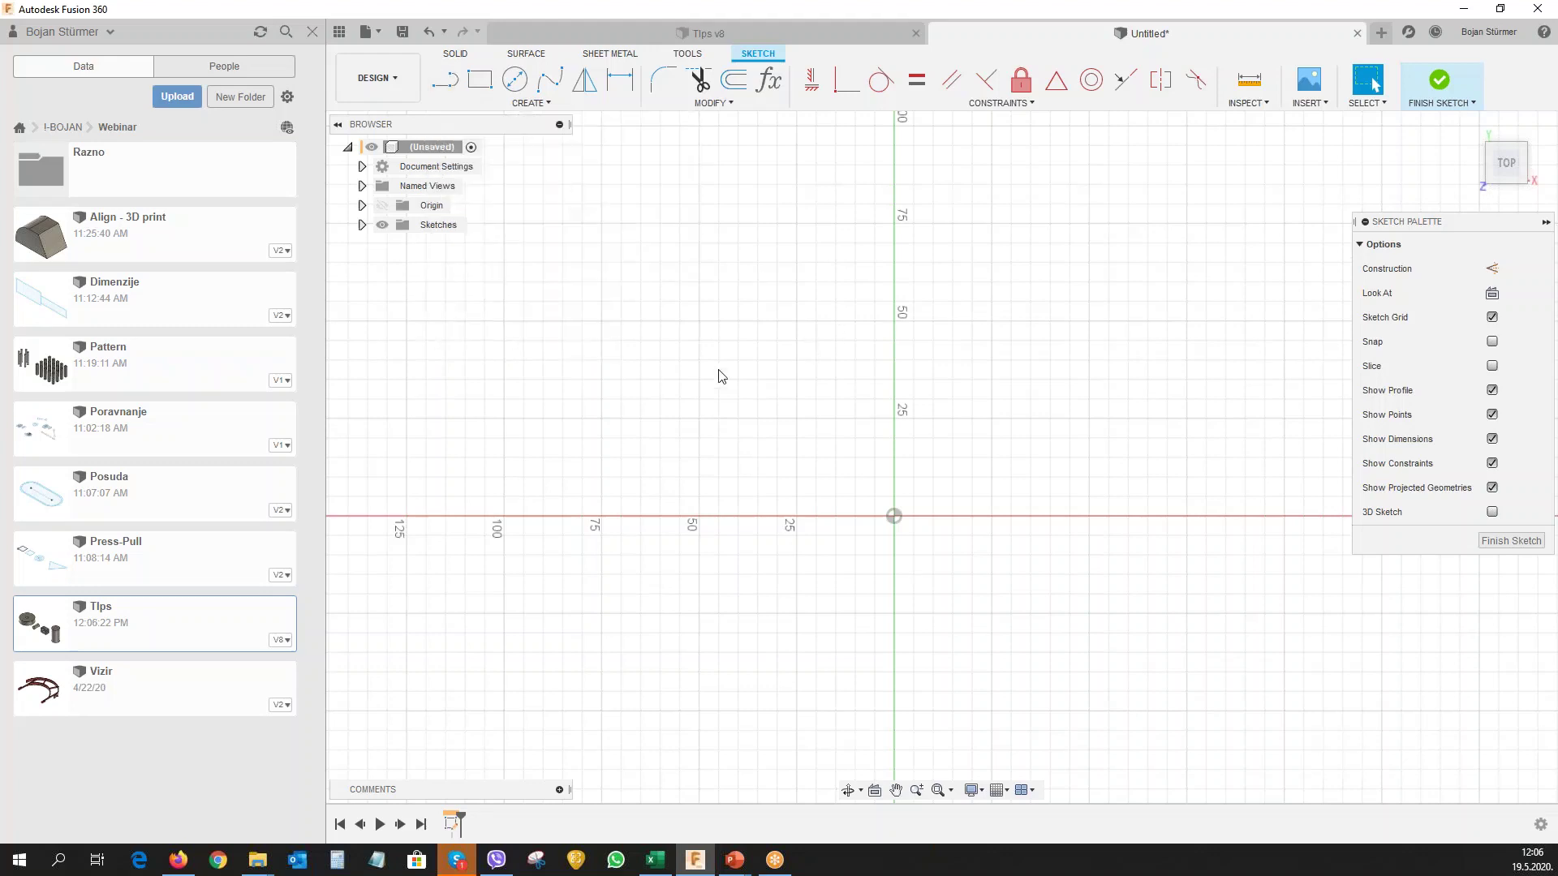
Sketch a closed line profile with a tangent-arc rounded end, plus a horizontal line below it.
{"action": "key", "text": "l"}
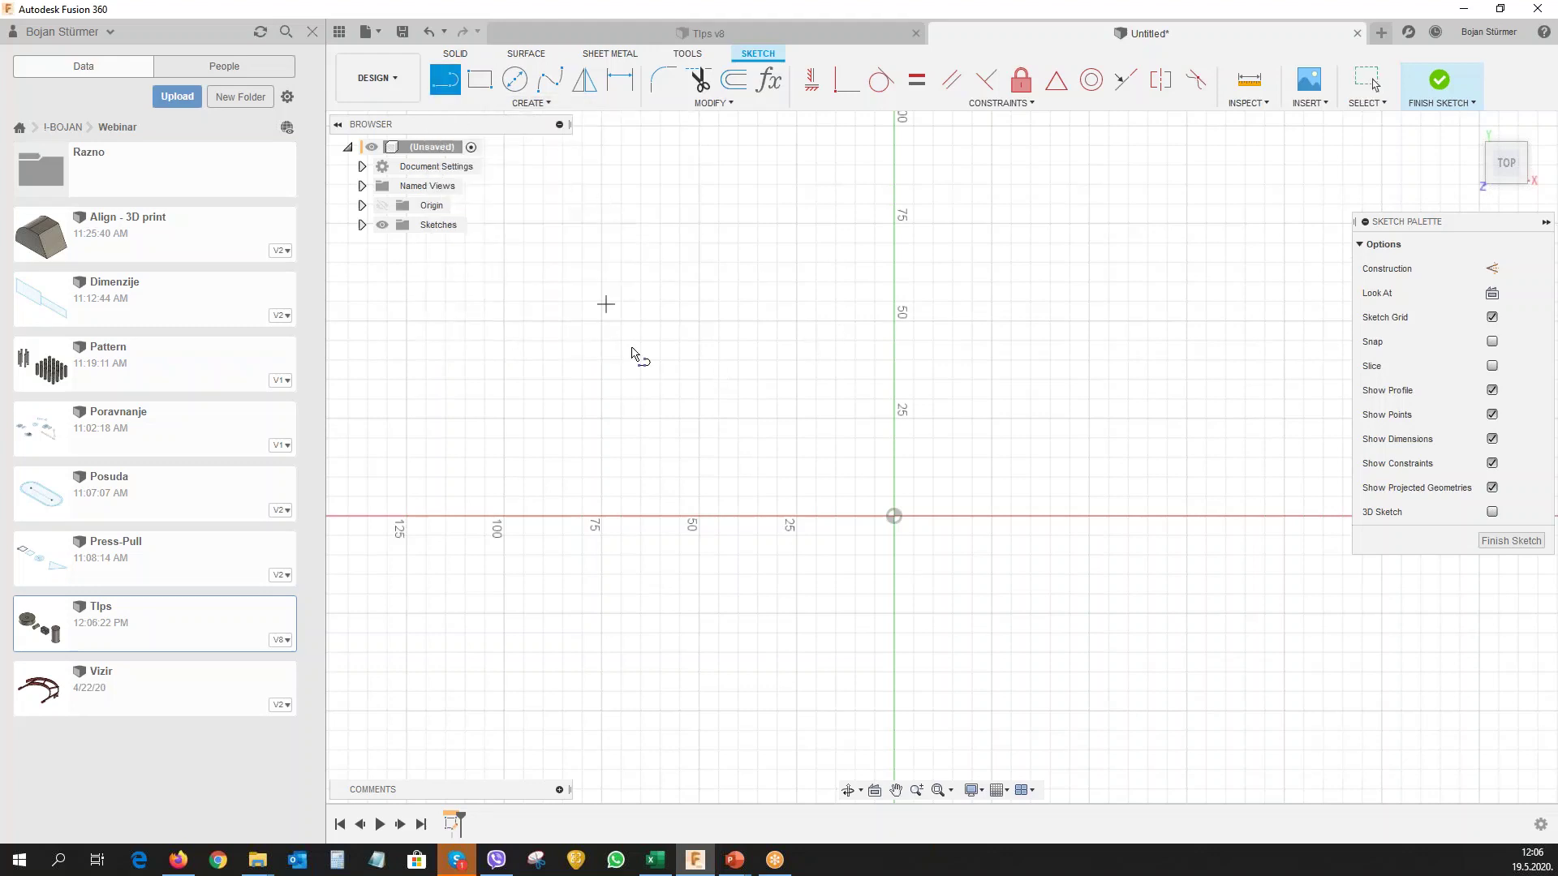
{"action": "left_click", "coordinate": [648, 381]}
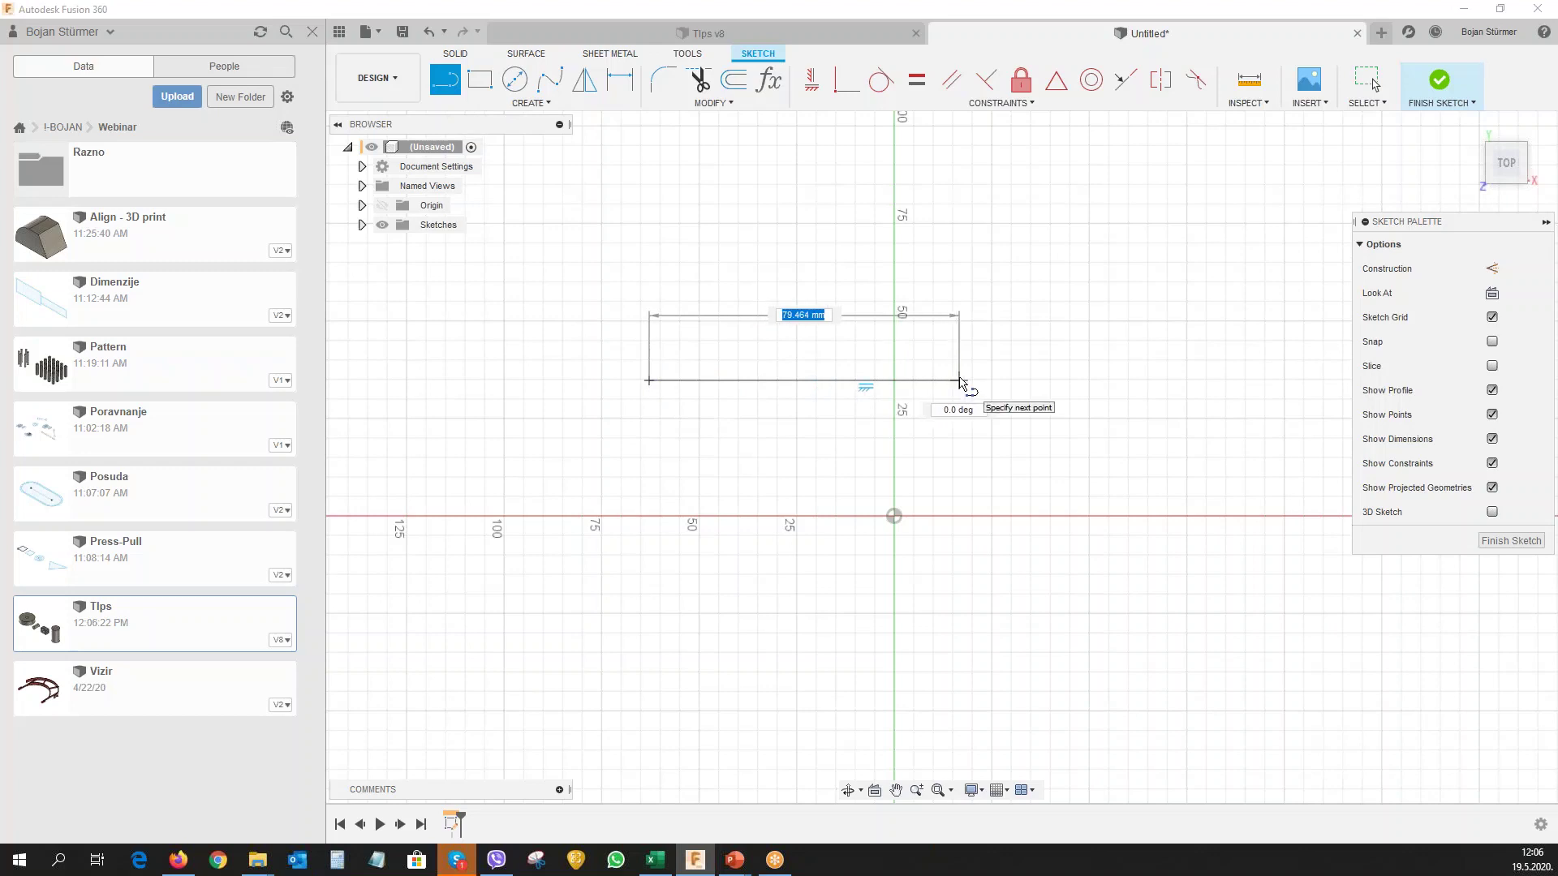
{"action": "left_click", "coordinate": [959, 381]}
{"action": "left_click", "coordinate": [1002, 304]}
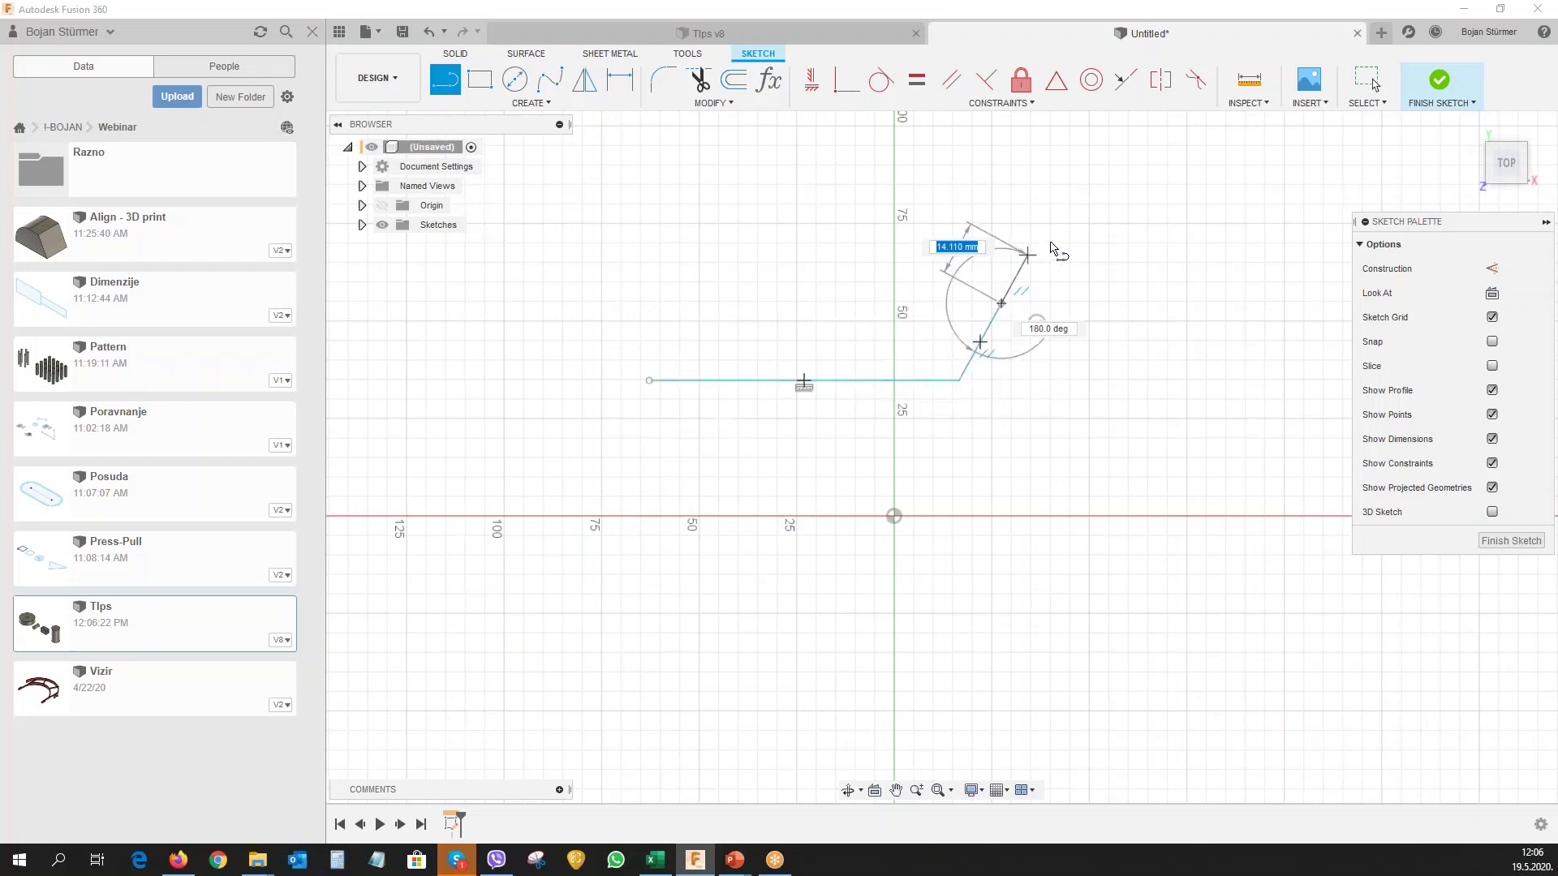
{"action": "left_click", "coordinate": [1118, 282]}
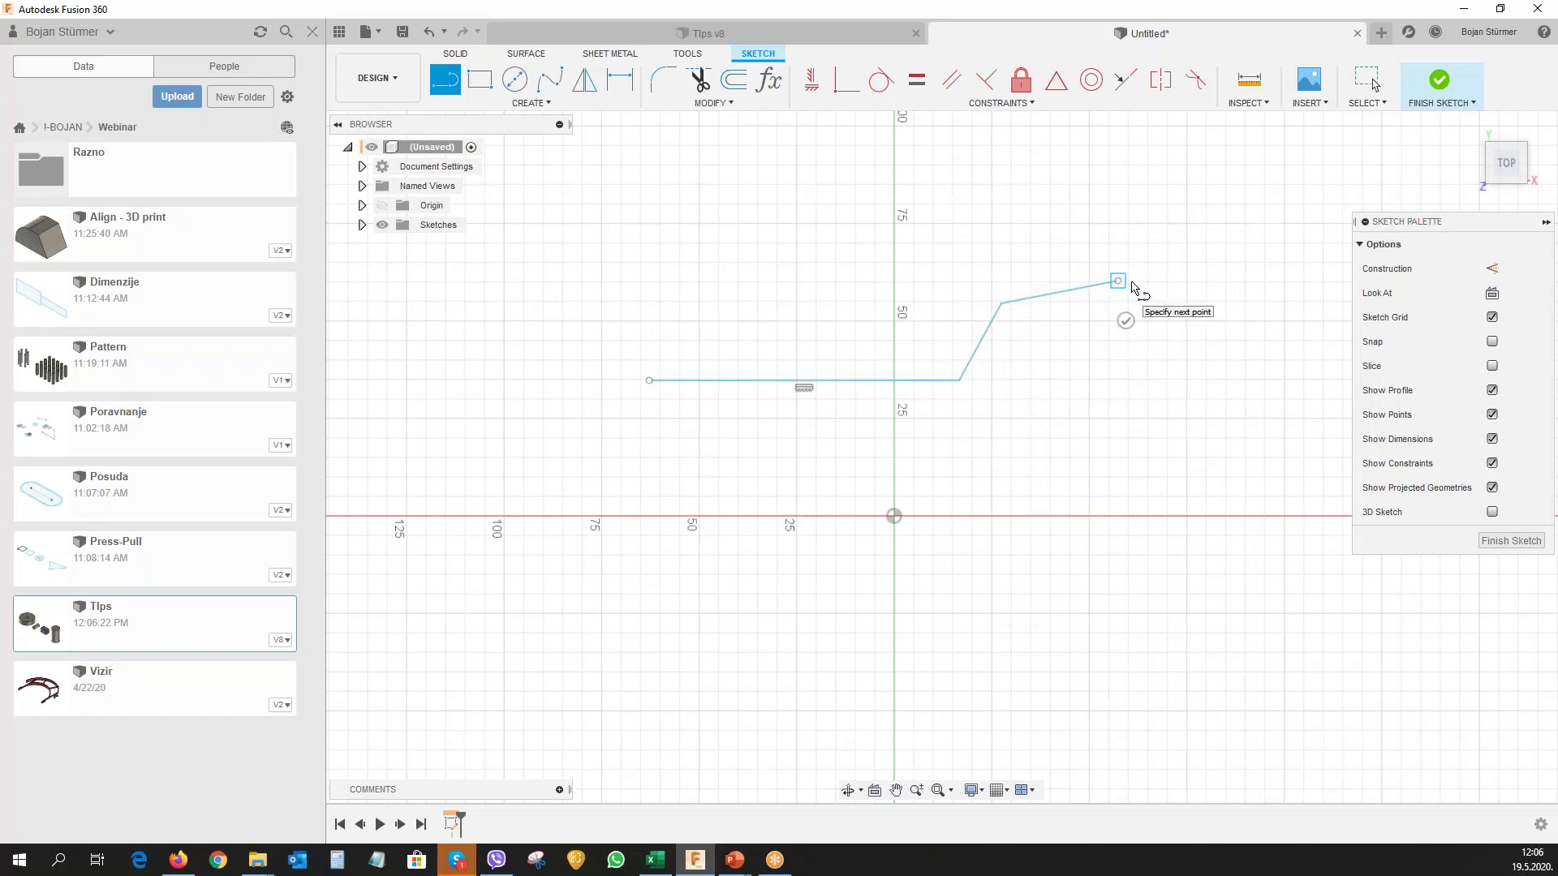
{"action": "mouse_move", "coordinate": [1118, 281]}
{"action": "left_mouse_down"}
{"action": "mouse_move", "coordinate": [1188, 280]}
{"action": "mouse_move", "coordinate": [1098, 192]}
{"action": "left_mouse_up"}
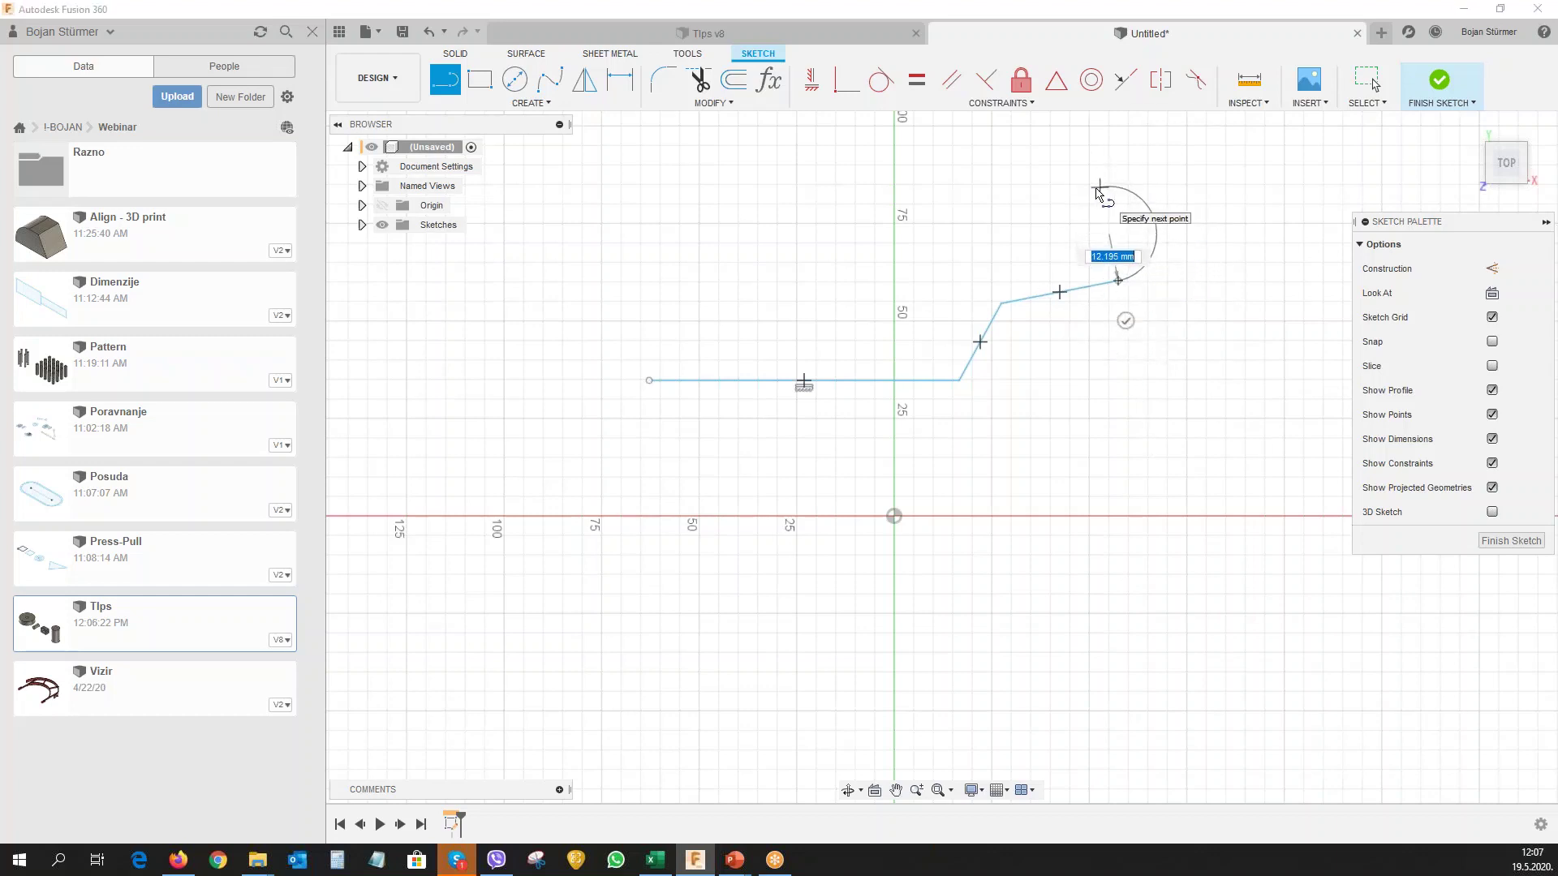
{"action": "left_click_drag", "start_coordinate": [1098, 192], "coordinate": [1100, 187]}
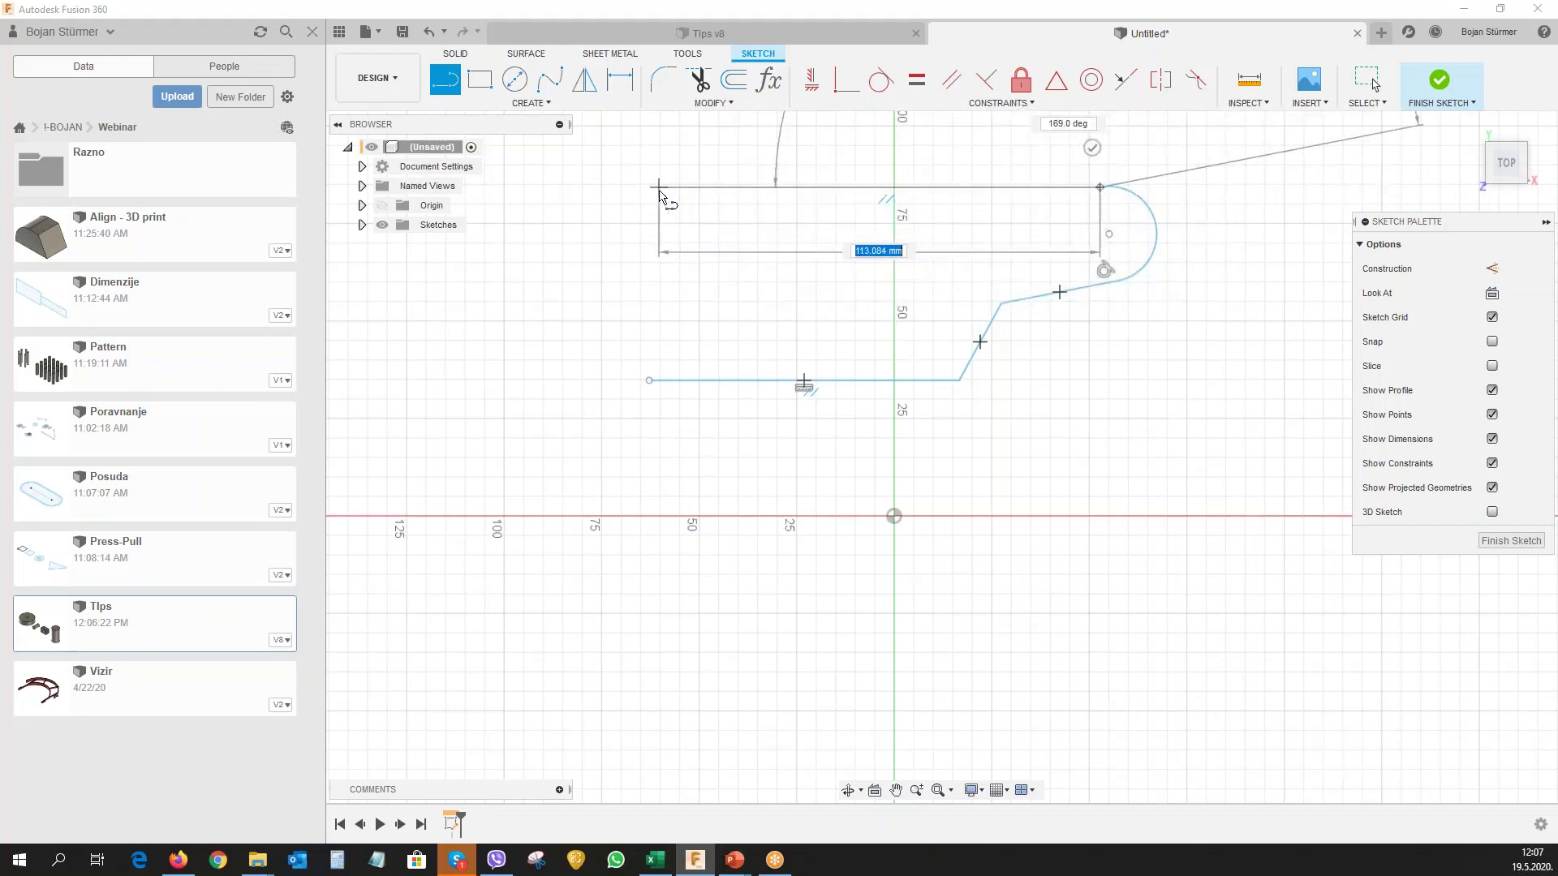
{"action": "left_click", "coordinate": [635, 186]}
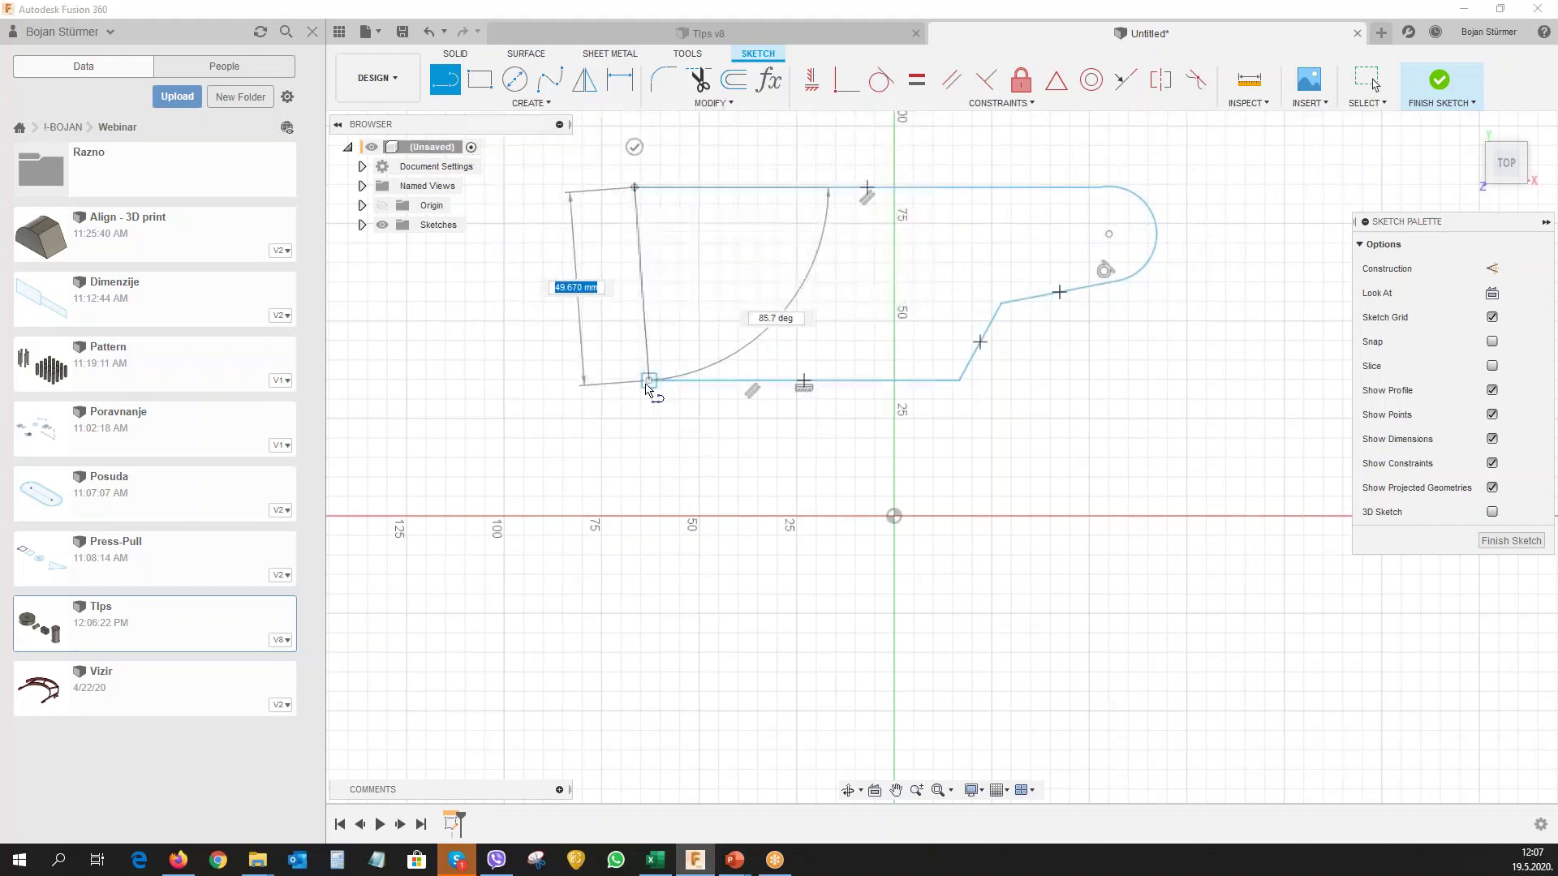
{"action": "left_click", "coordinate": [649, 380]}
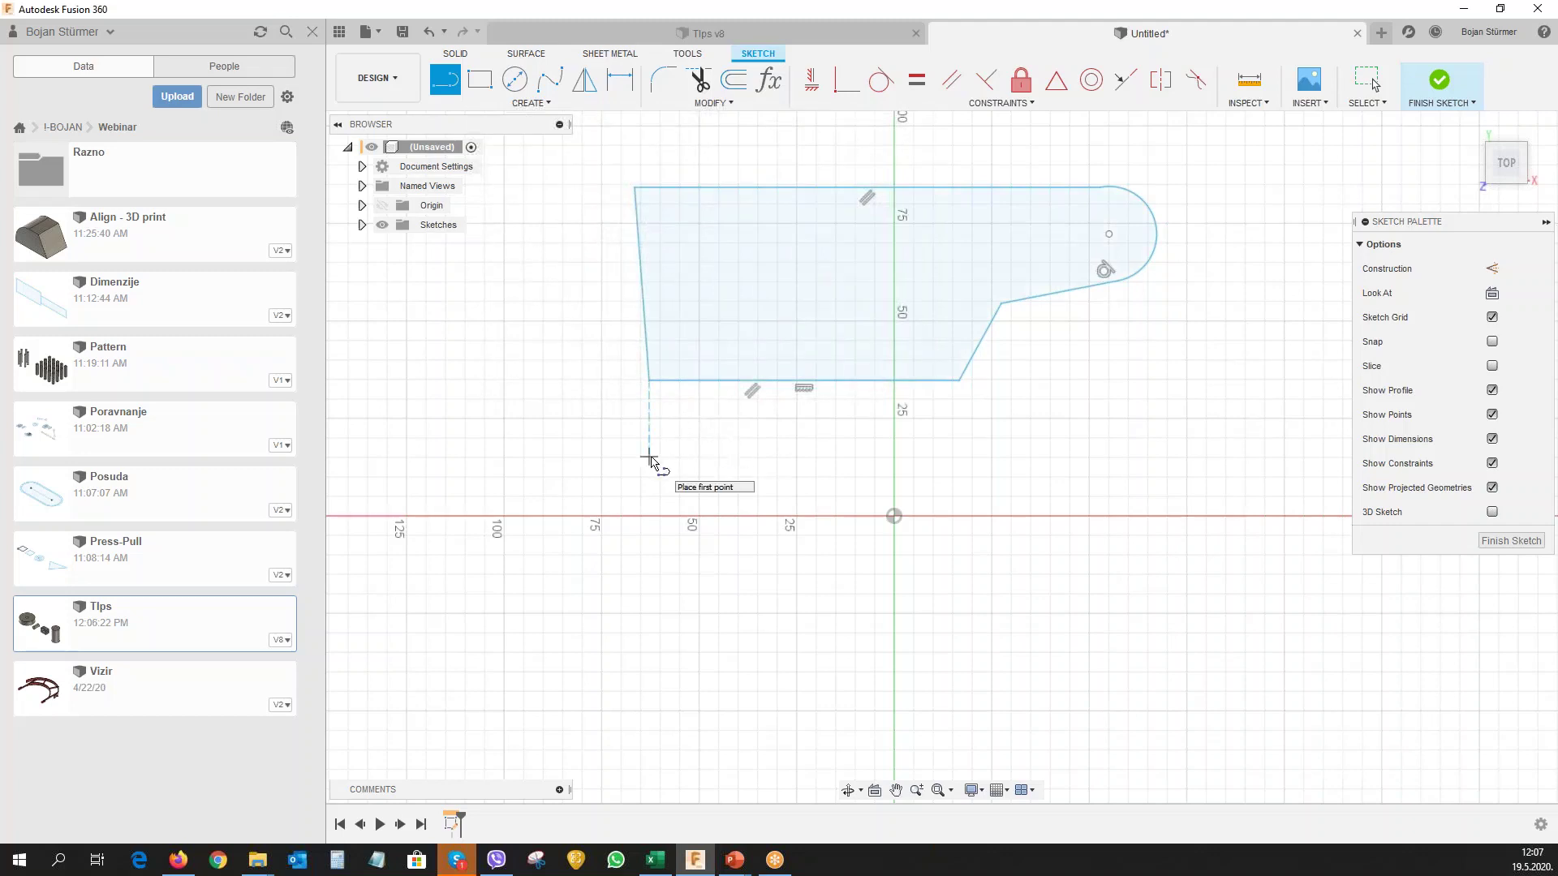
{"action": "left_click", "coordinate": [649, 456]}
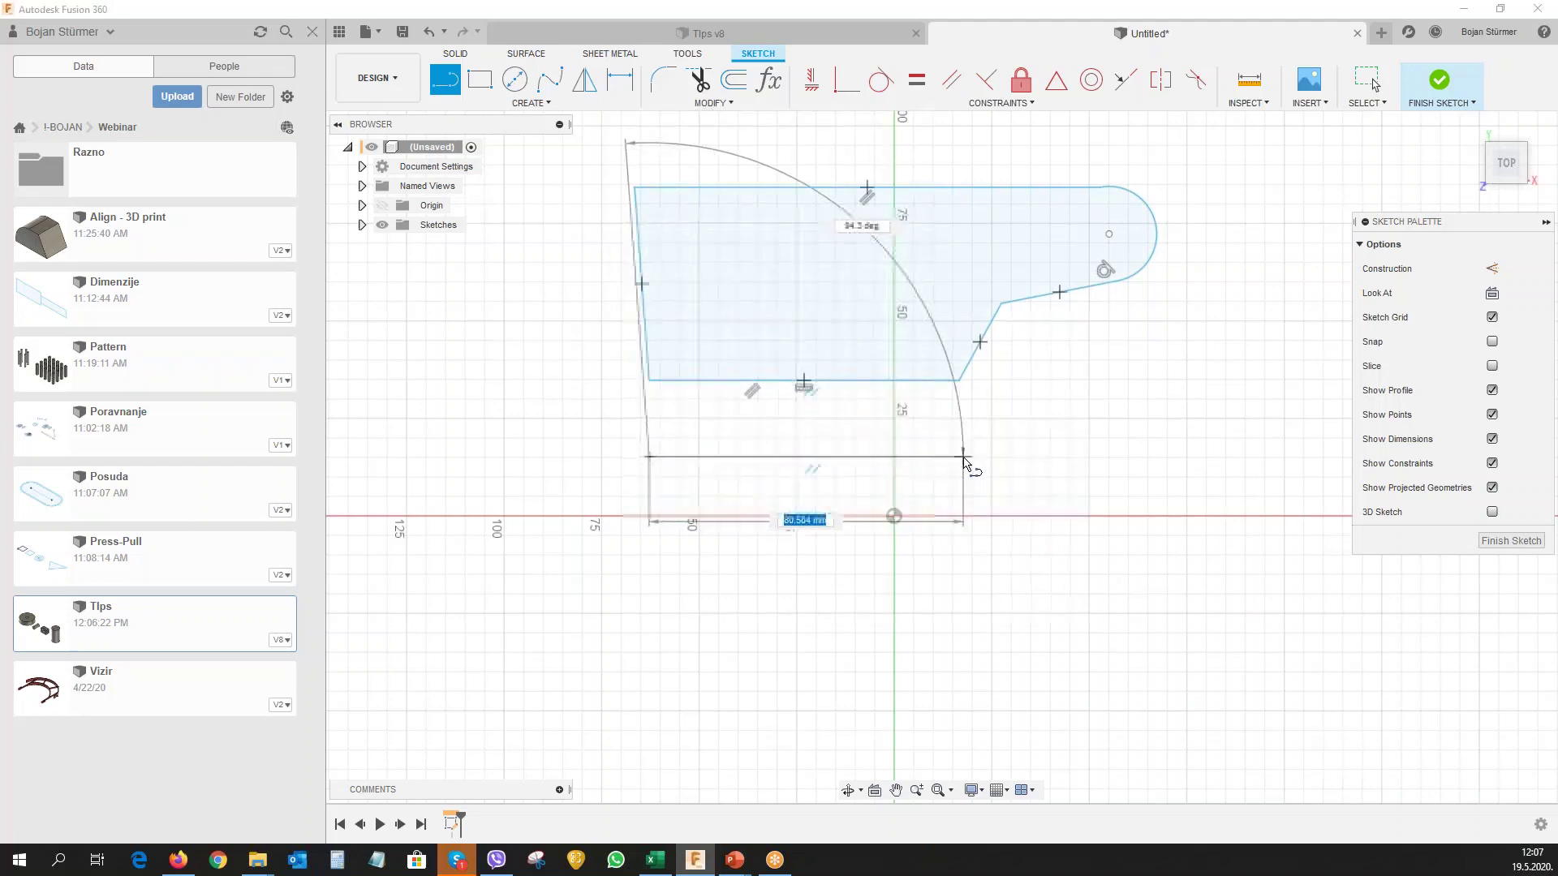
{"action": "left_click", "coordinate": [965, 458]}
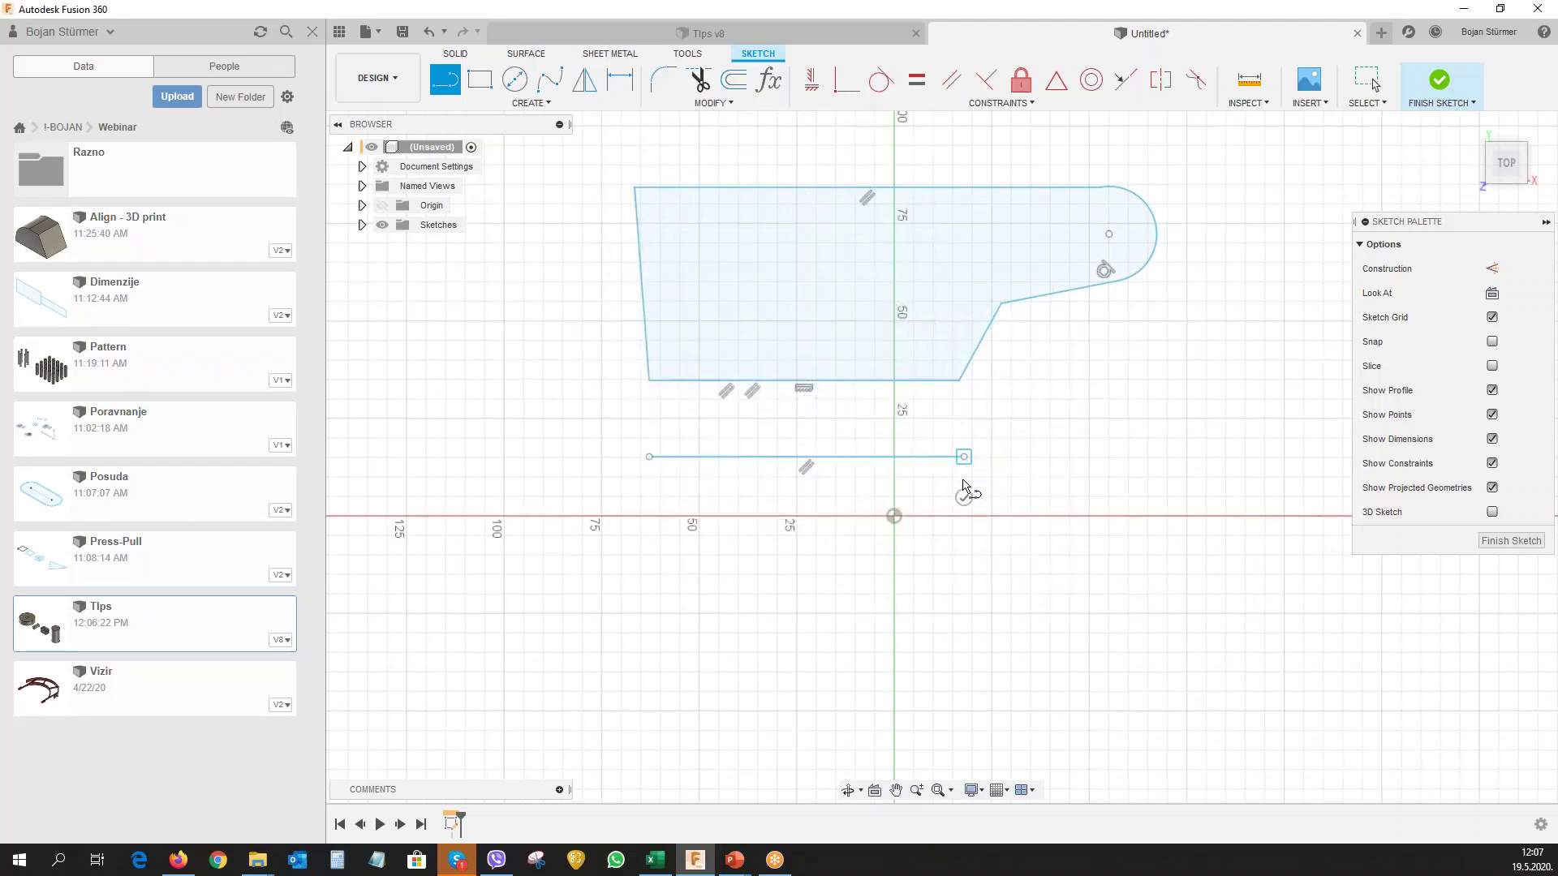
Draw three loose lines: two diagonals on the right and a short one below the axis.
{"action": "key", "text": "Escape"}
{"action": "left_click", "coordinate": [1028, 438]}
{"action": "left_click", "coordinate": [1108, 362]}
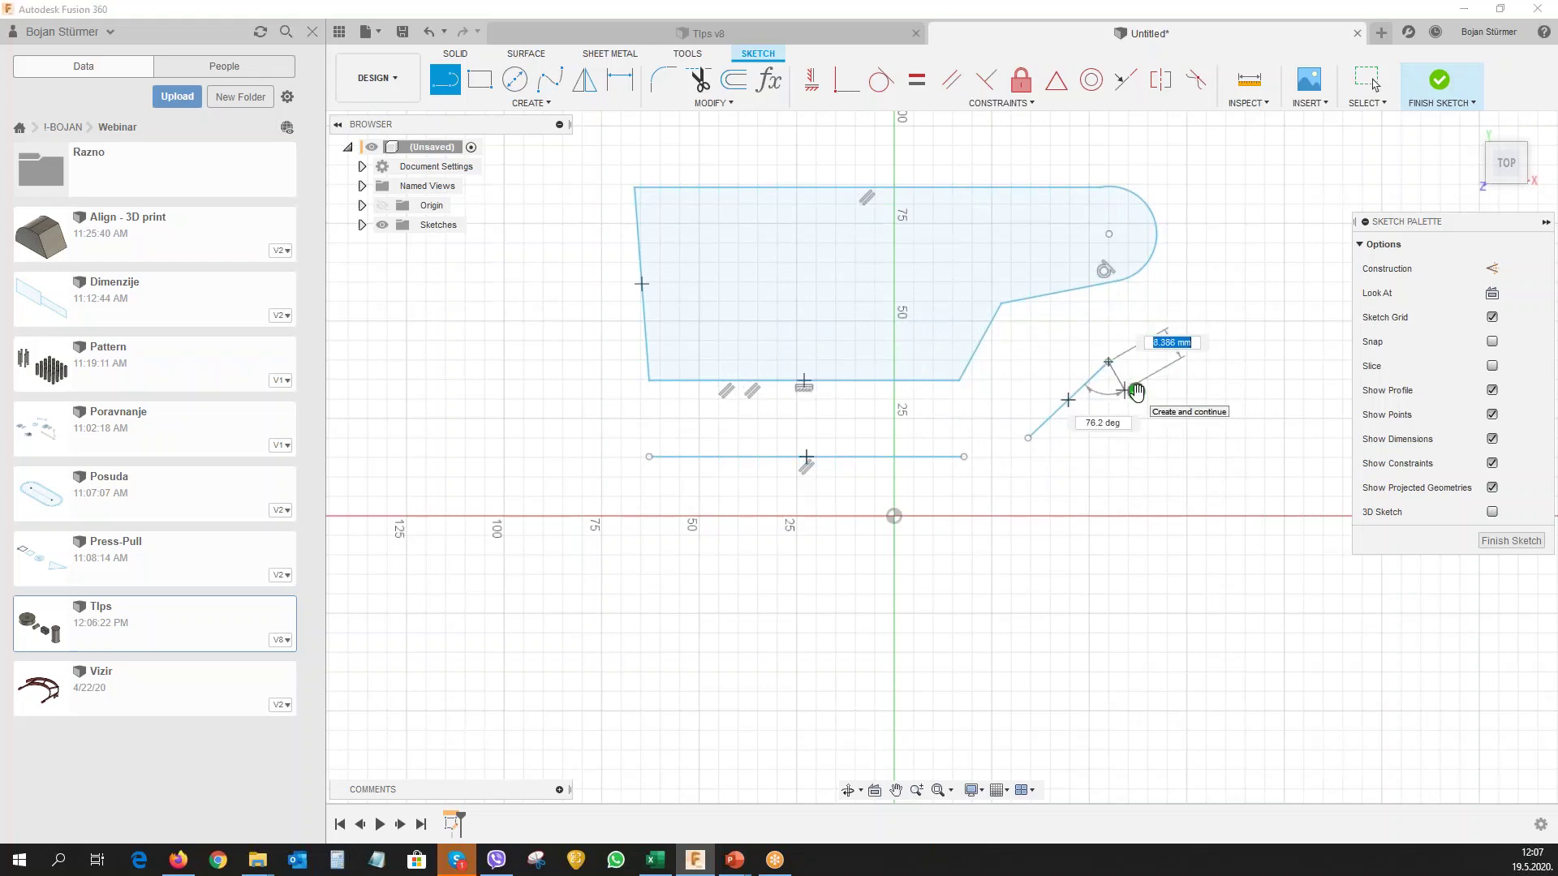
{"action": "key", "text": "Escape"}
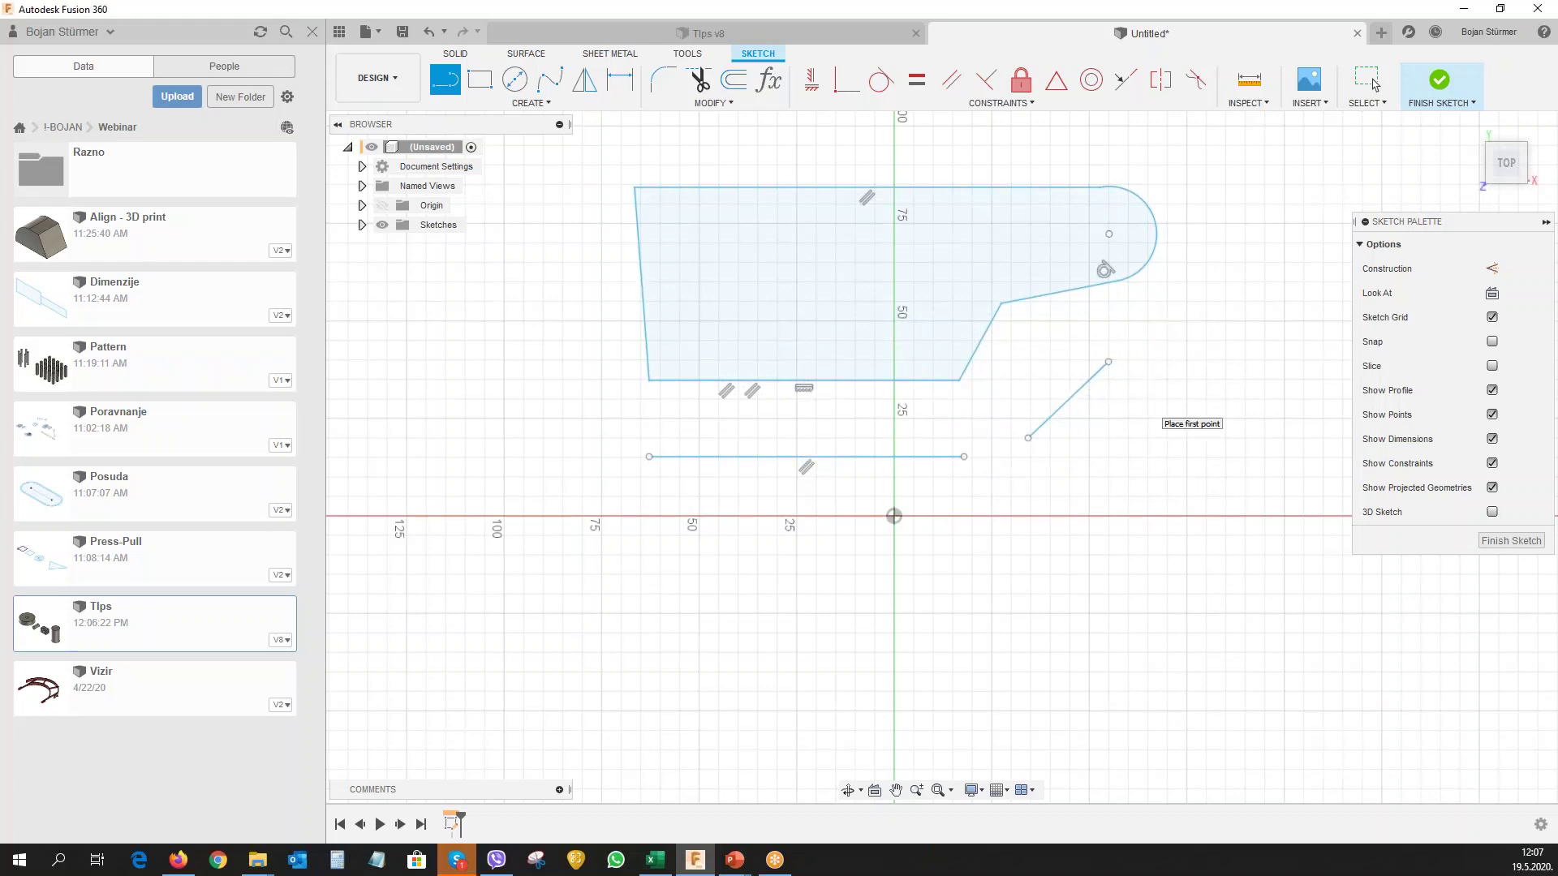
{"action": "left_click", "coordinate": [1088, 468]}
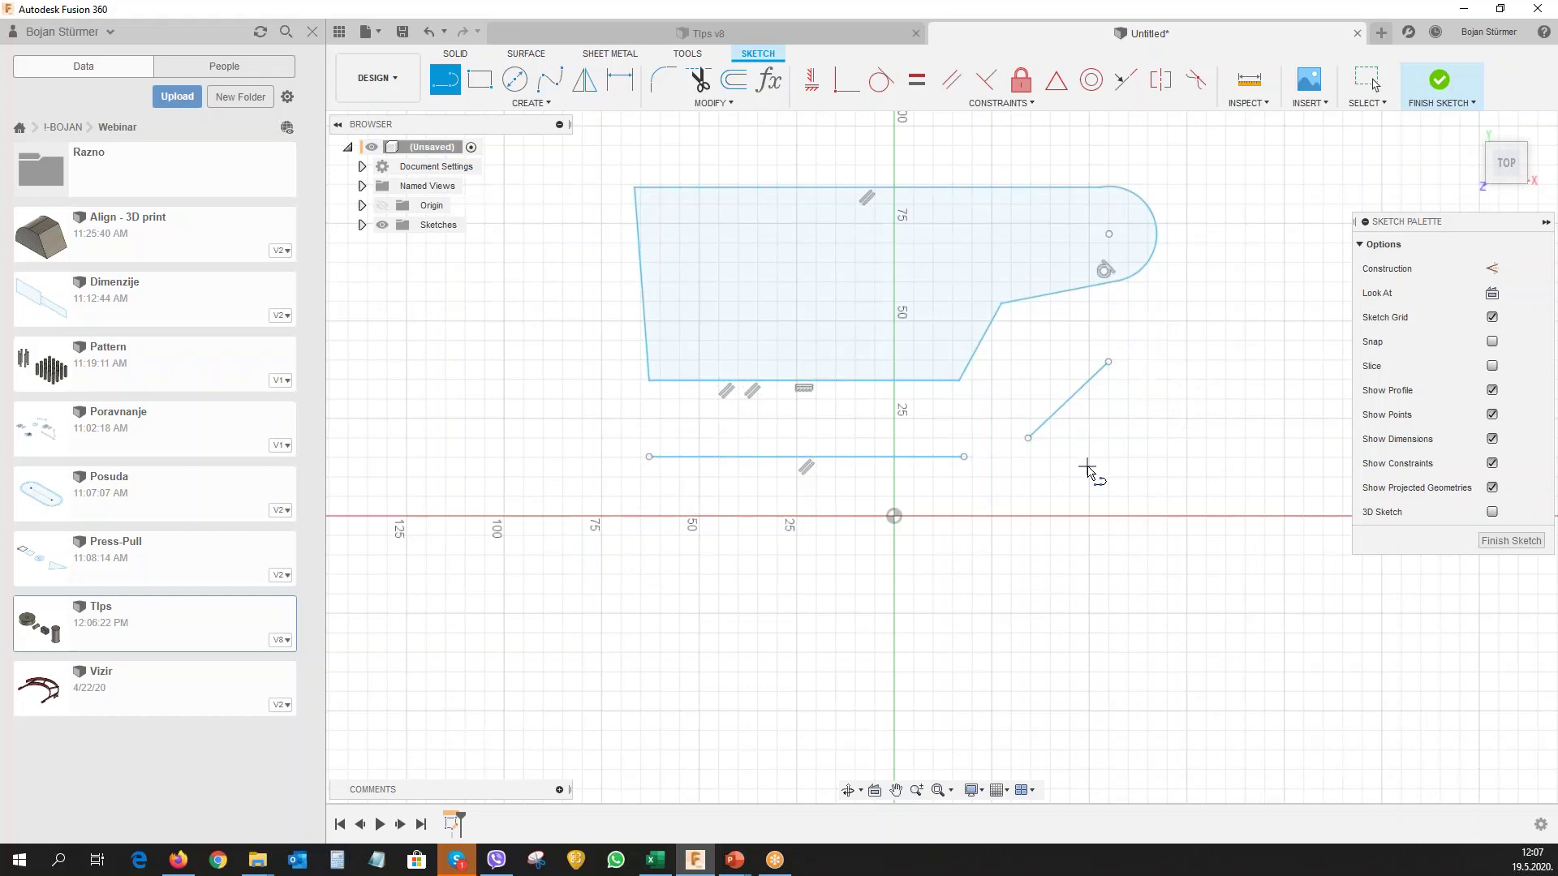
{"action": "left_click", "coordinate": [1199, 566]}
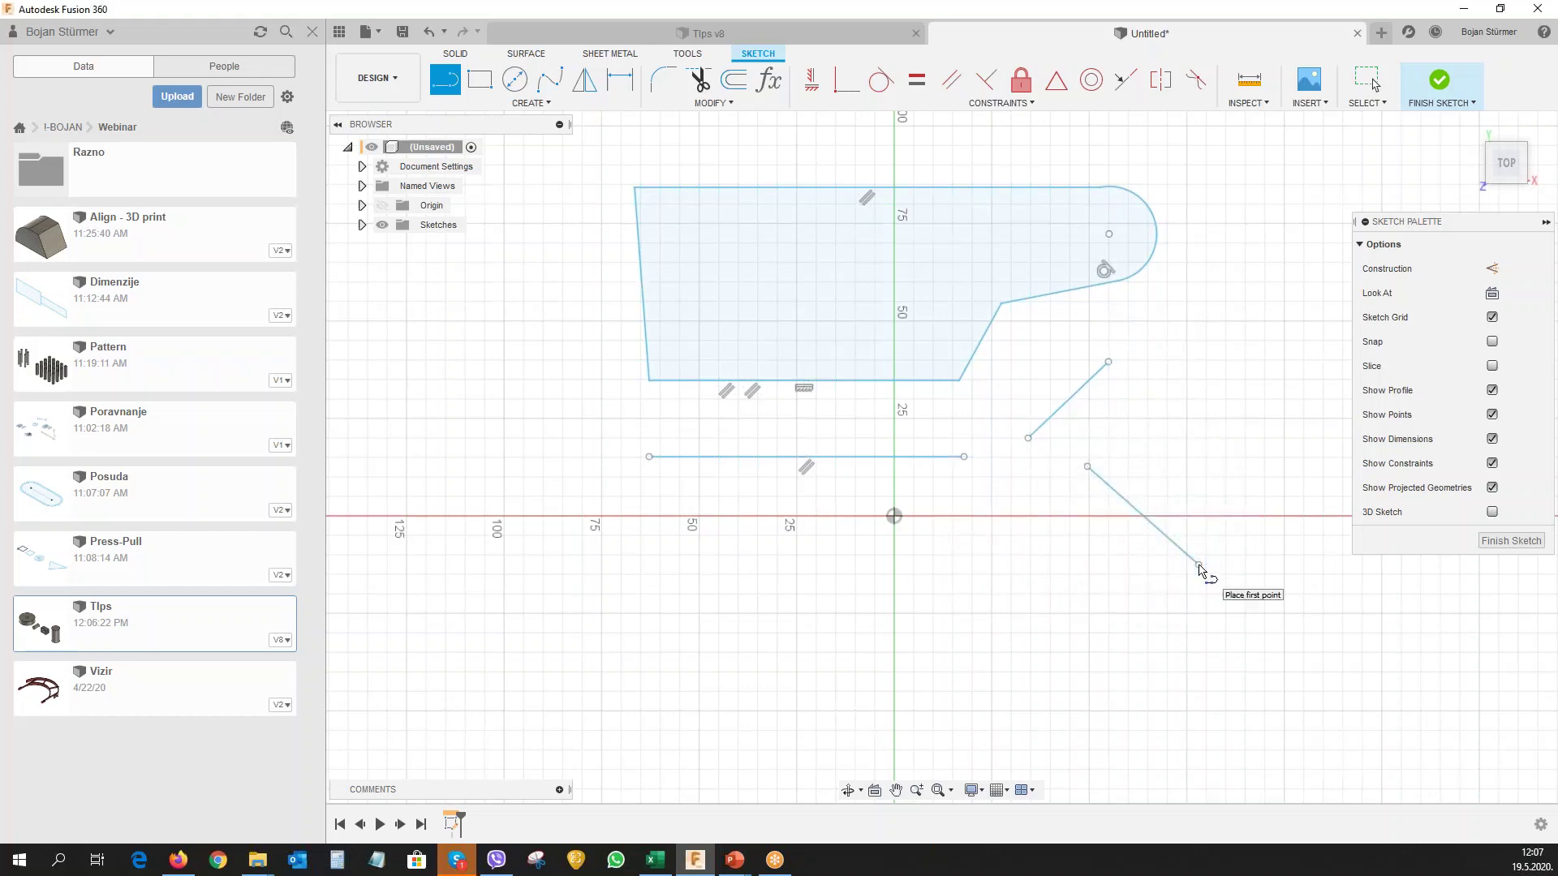
{"action": "left_click", "coordinate": [788, 578]}
{"action": "double_click", "coordinate": [948, 552]}
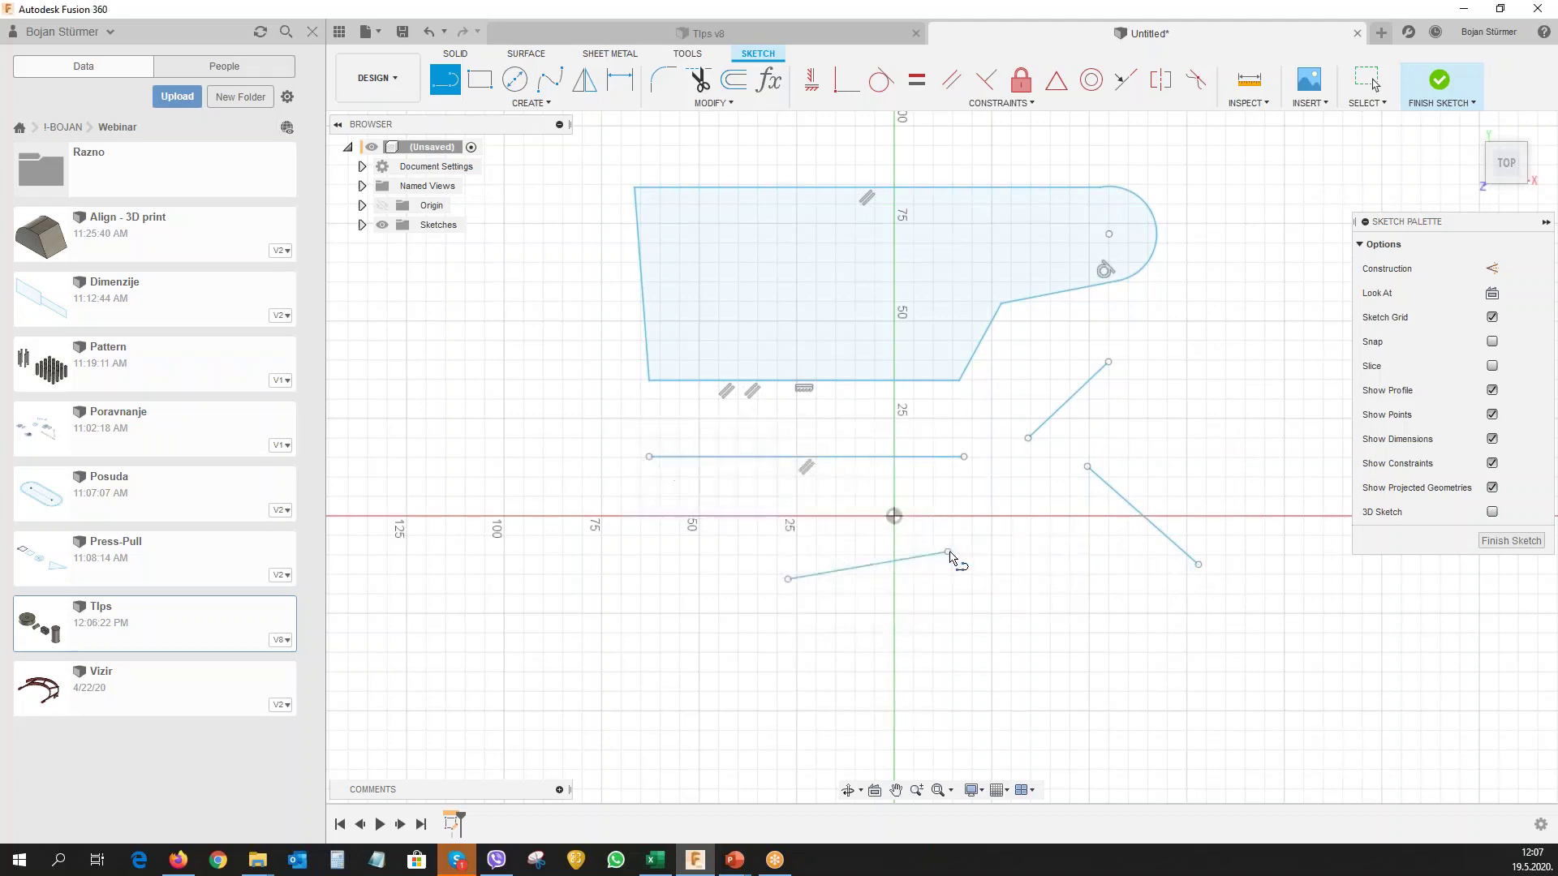
Draw a small center-diameter circle to the left of the profile.
{"action": "left_click", "coordinate": [515, 80]}
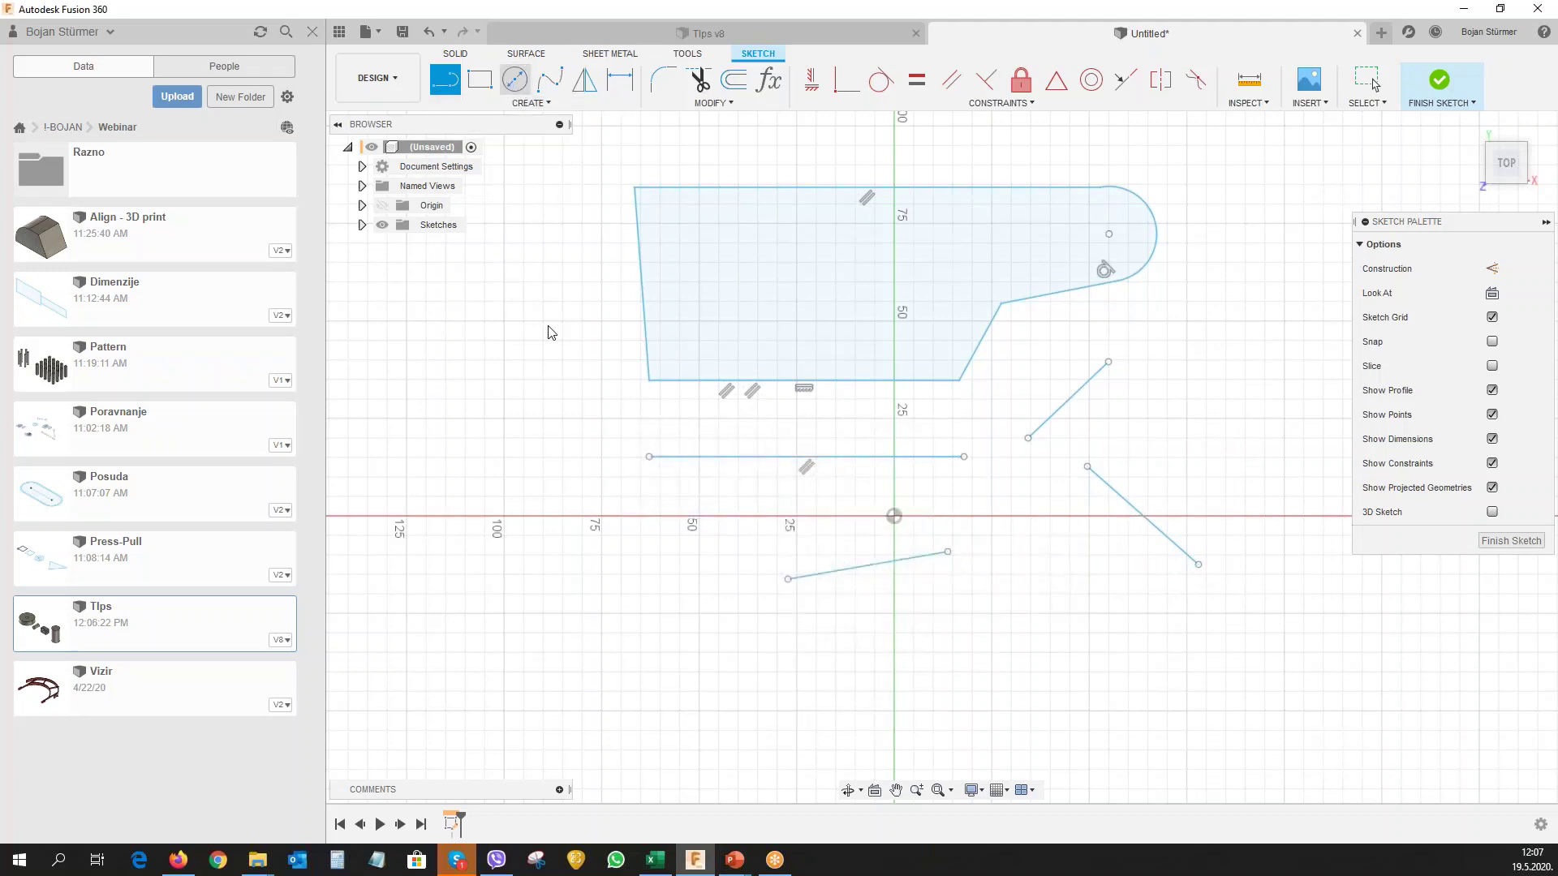
{"action": "left_click", "coordinate": [496, 421]}
{"action": "left_click", "coordinate": [526, 393]}
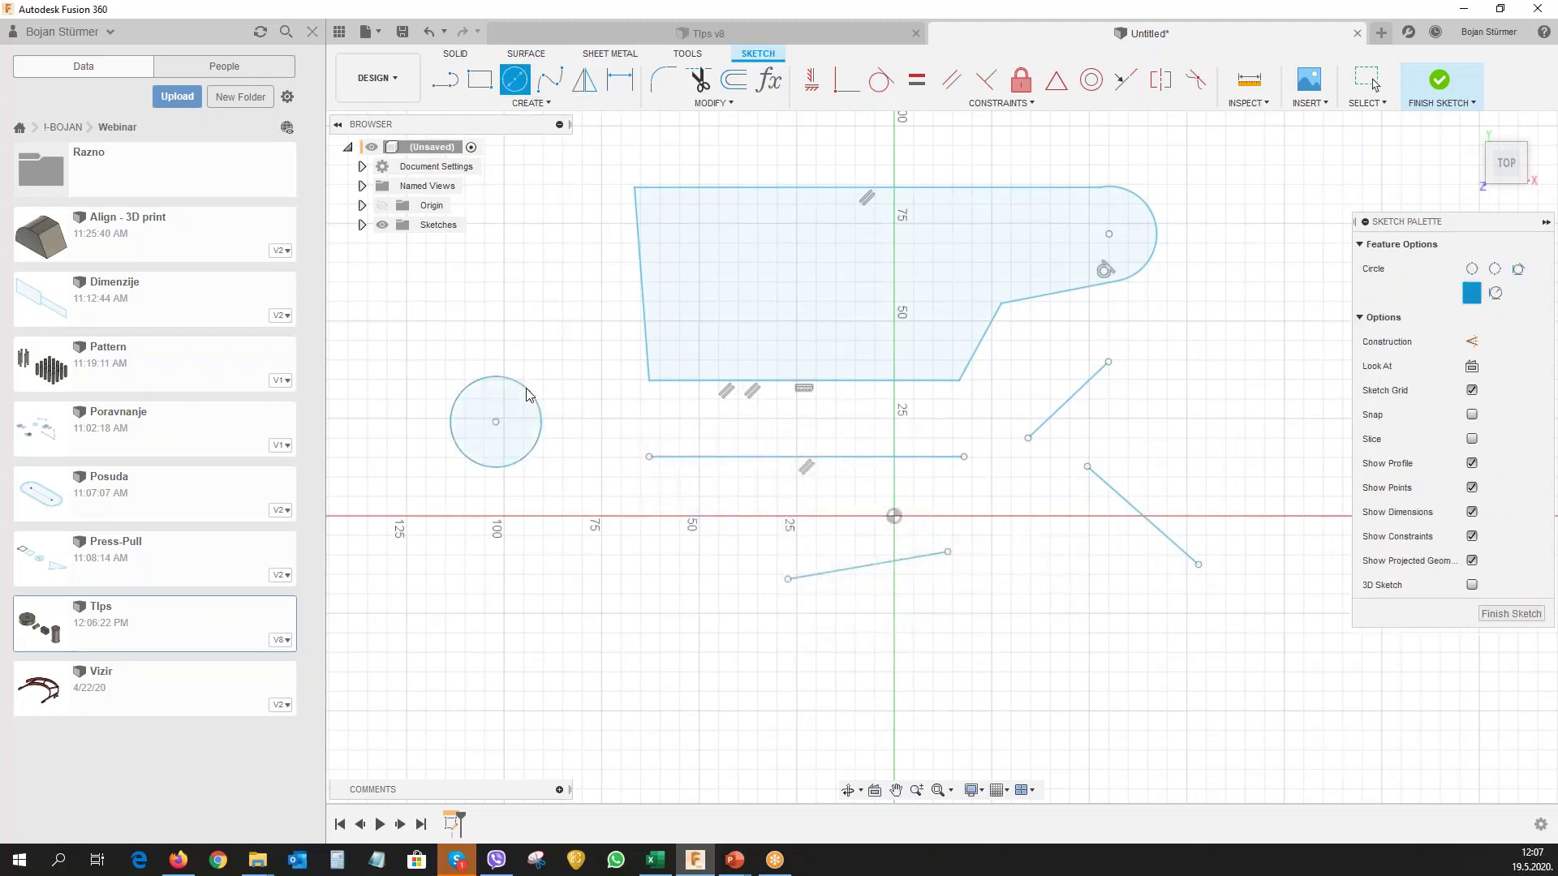
Draw three small 2-point rectangles below and beside the profile.
{"action": "left_click", "coordinate": [480, 79]}
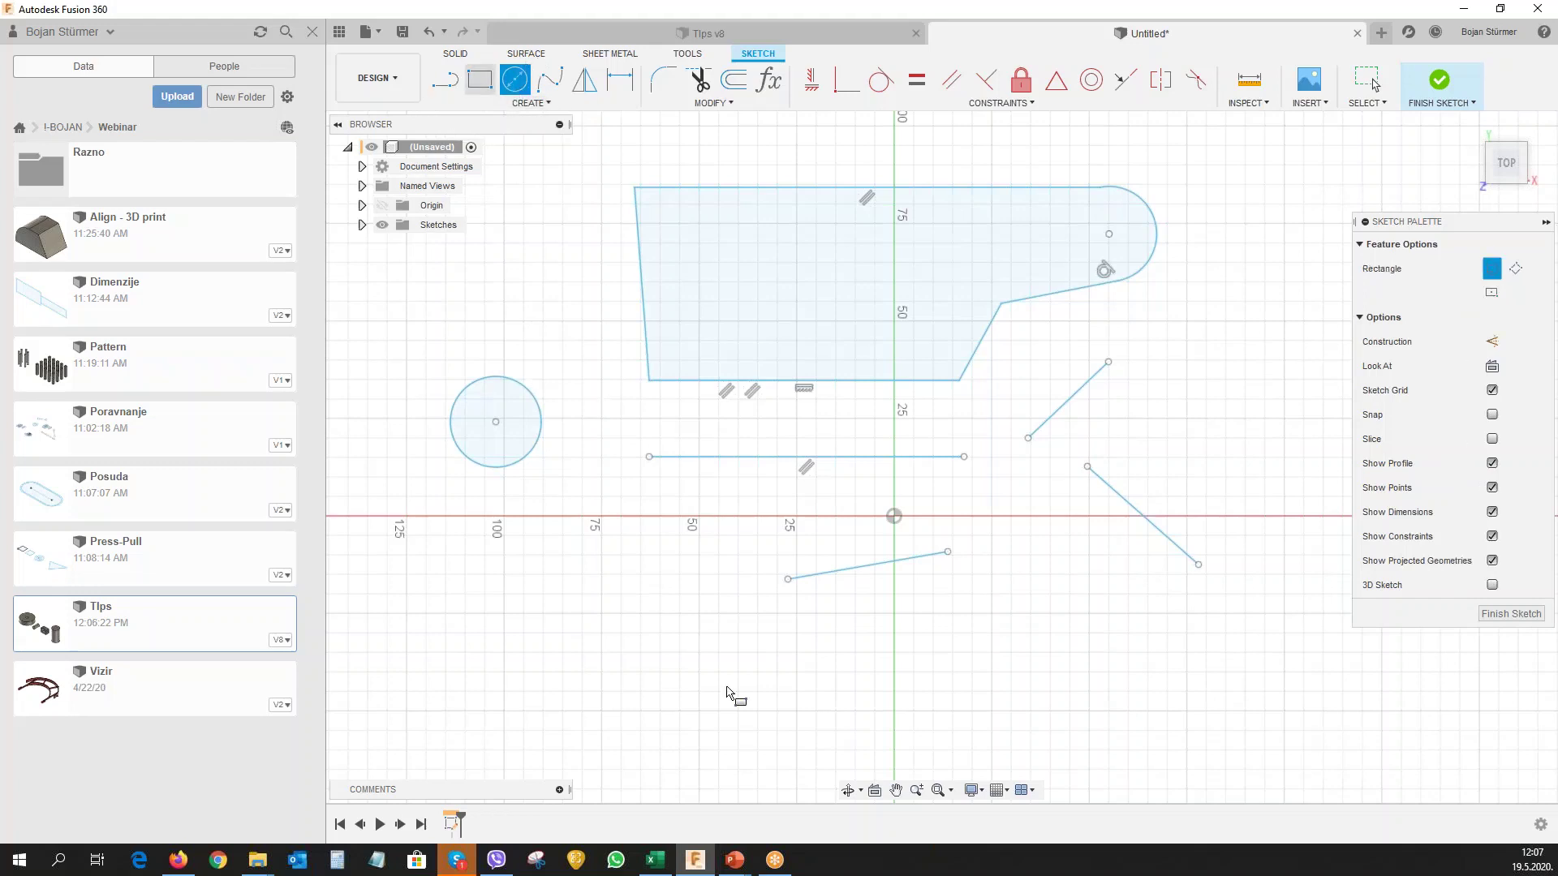
{"action": "left_click", "coordinate": [625, 691]}
{"action": "left_click", "coordinate": [739, 639]}
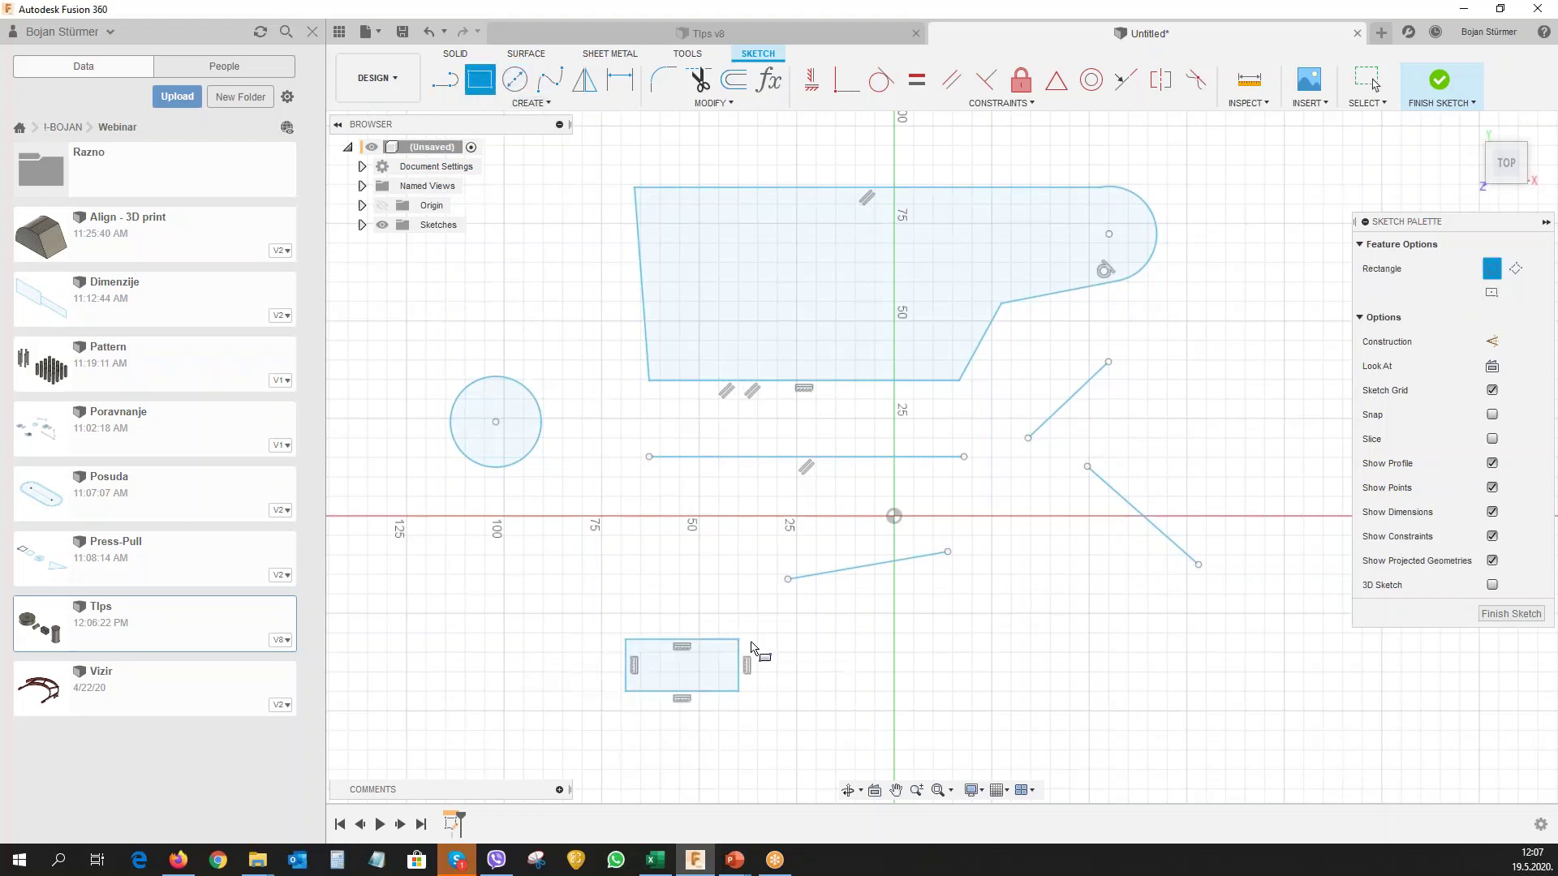
{"action": "left_click", "coordinate": [1005, 680]}
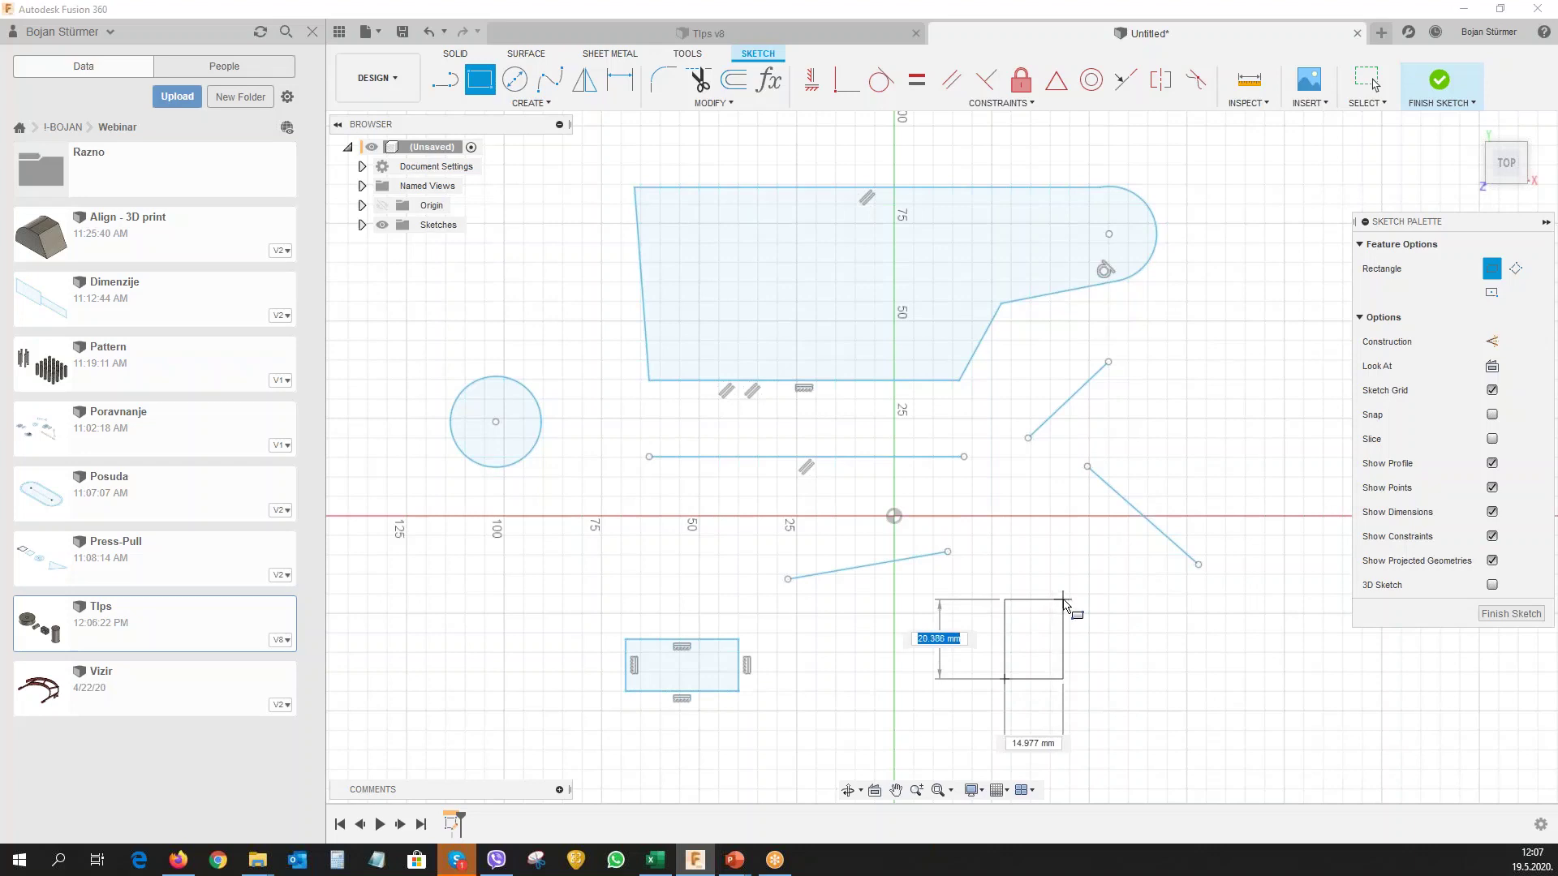
{"action": "left_click", "coordinate": [1063, 600]}
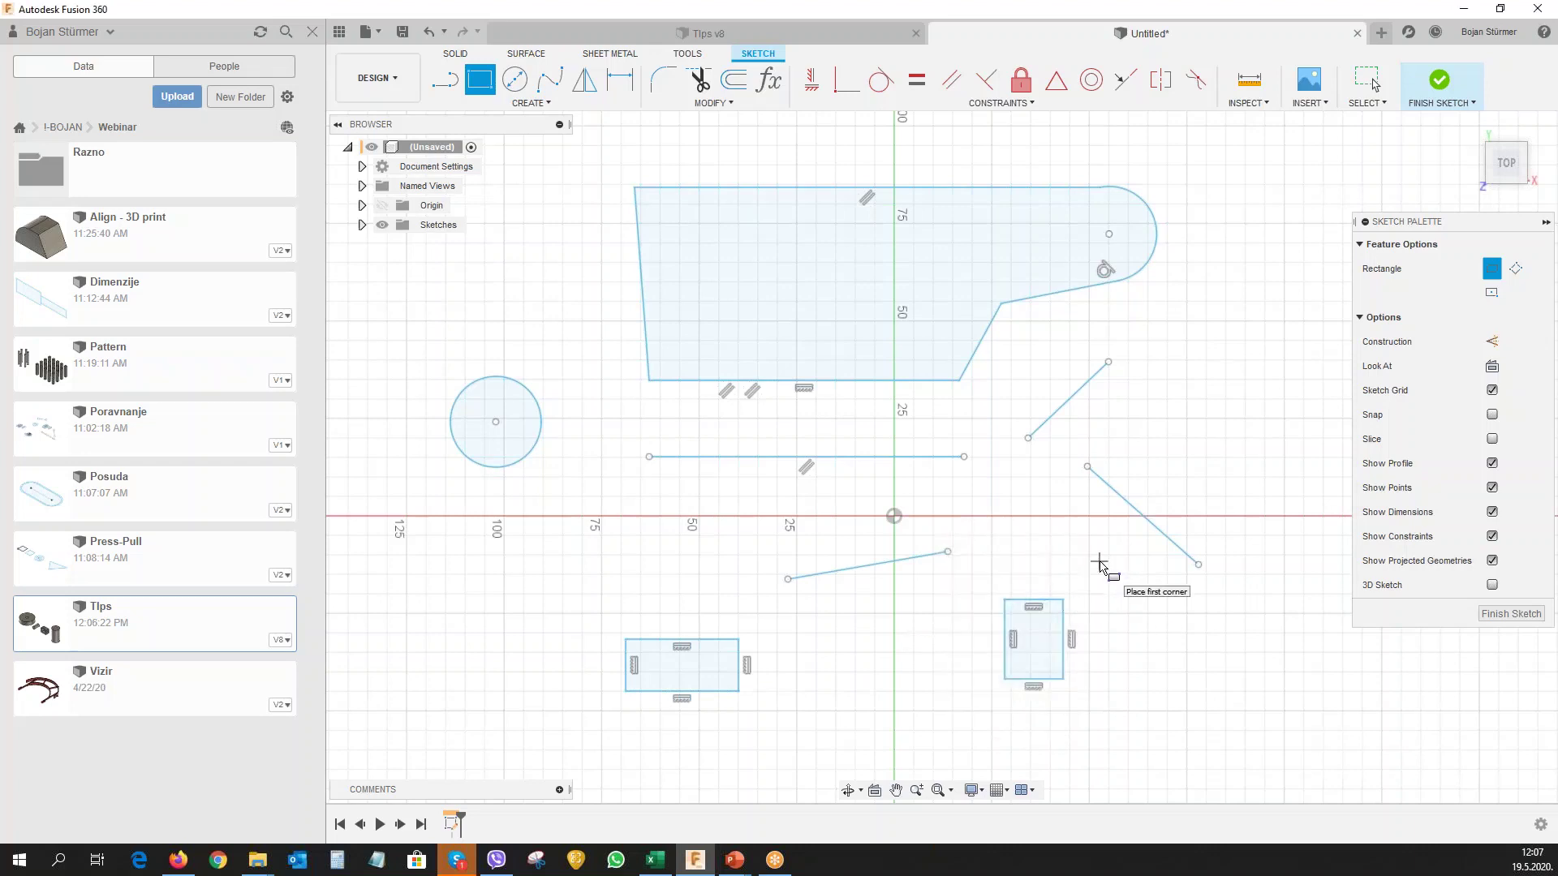
{"action": "left_click", "coordinate": [469, 618]}
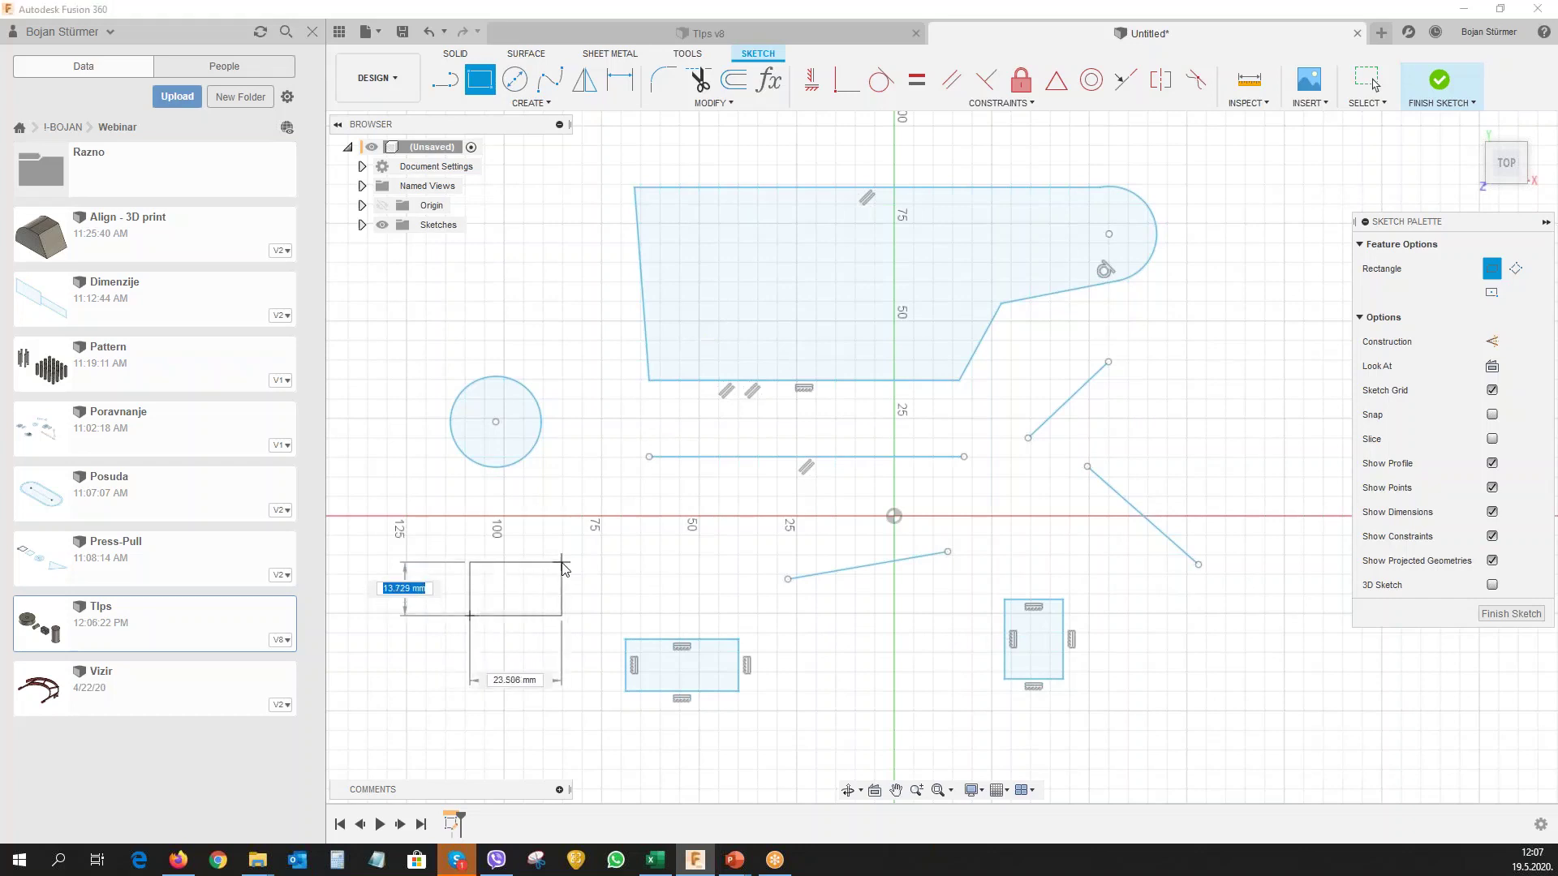
{"action": "left_click", "coordinate": [562, 562]}
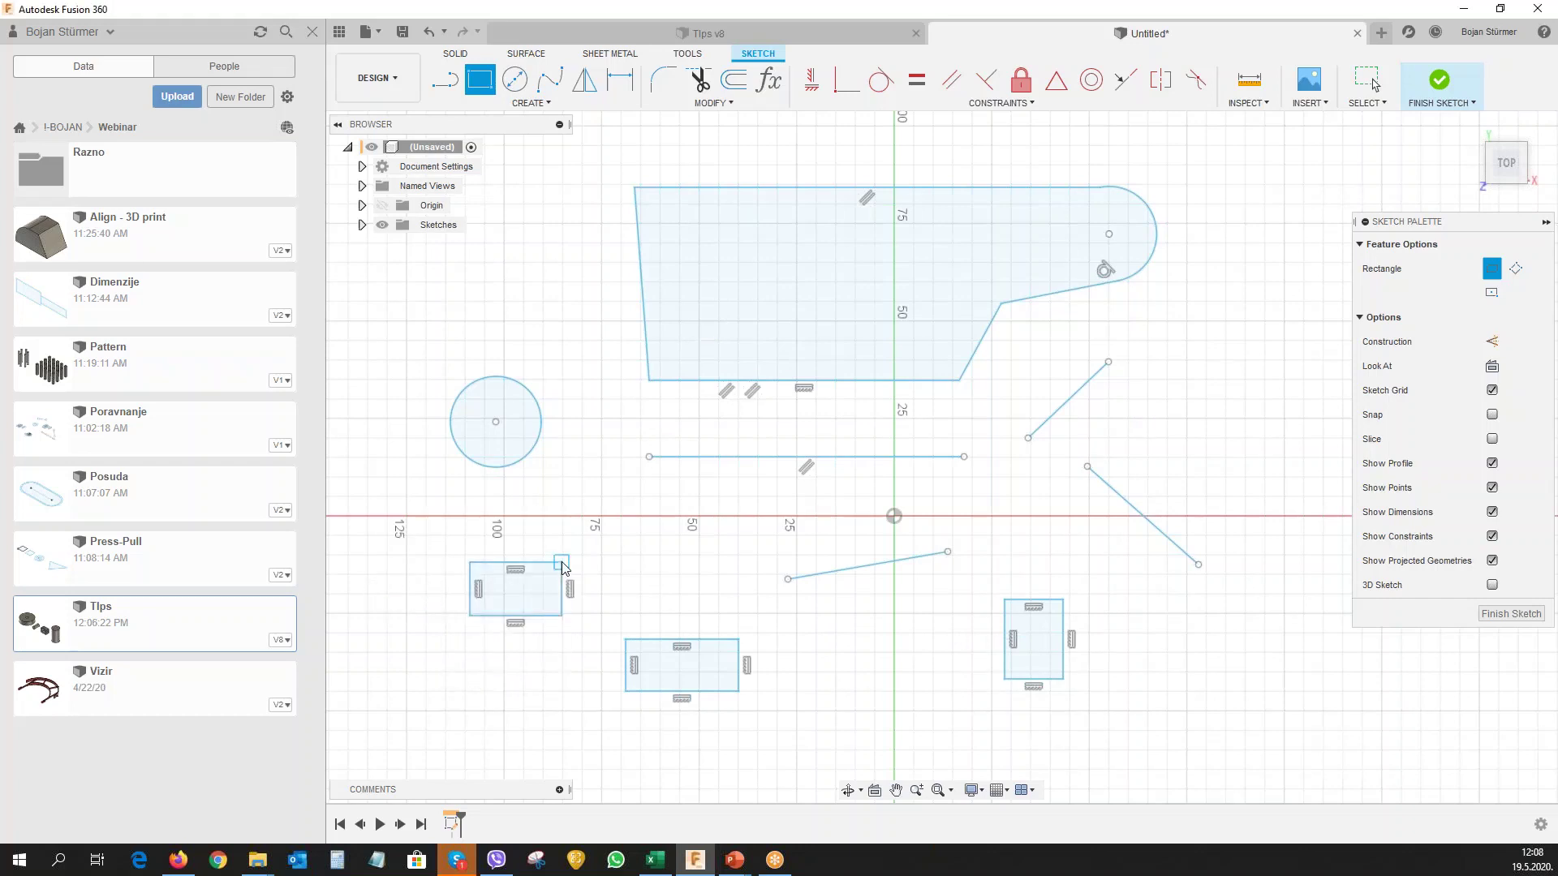
{"action": "key", "text": "Escape"}
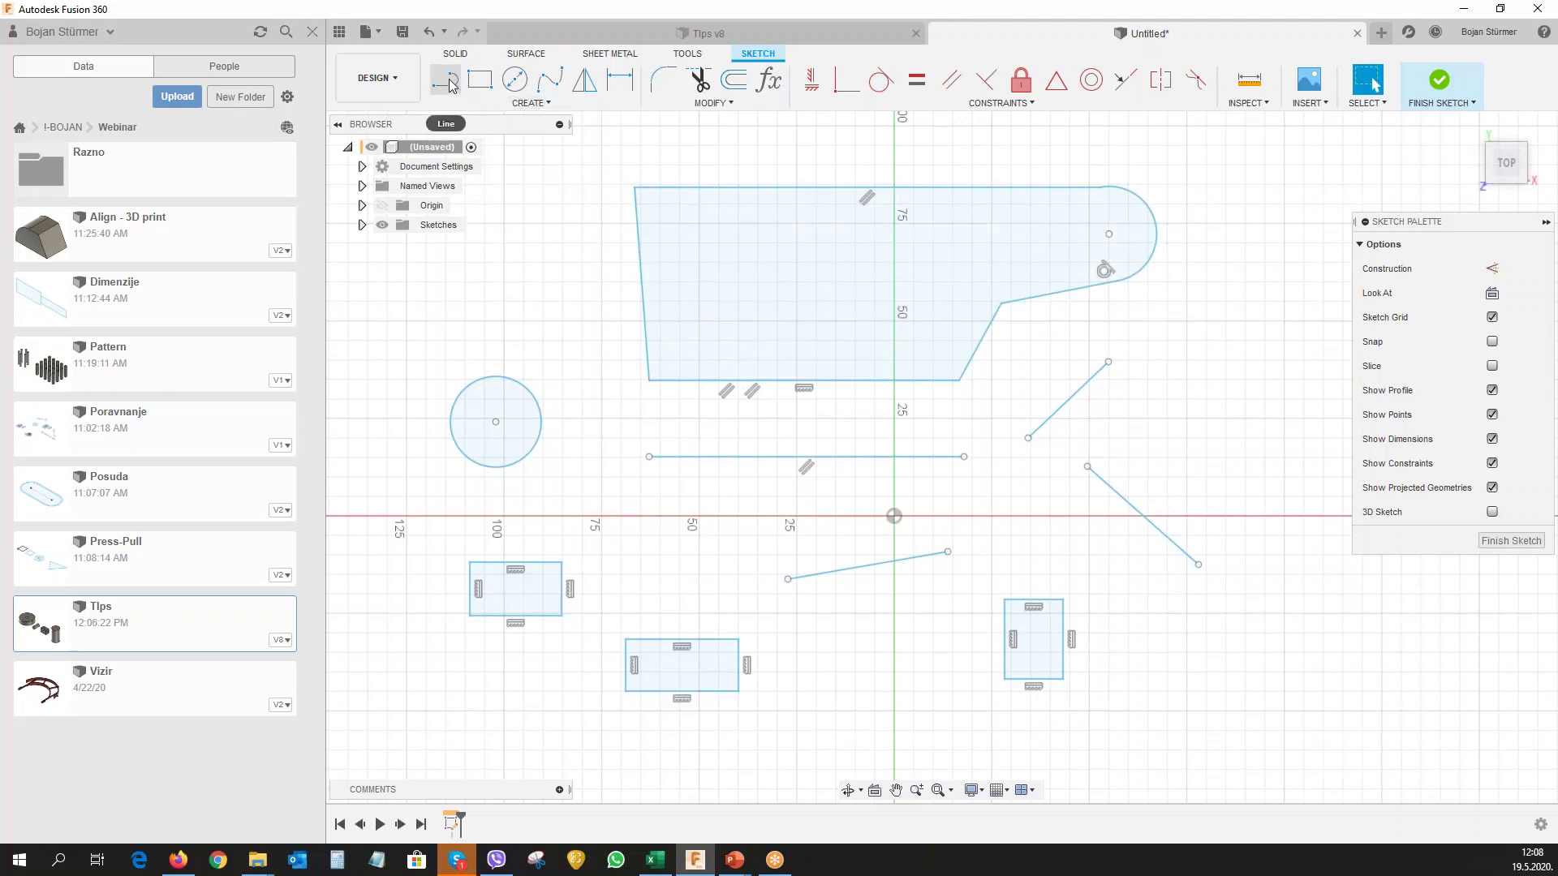
Draw three separate lines: a vertical one left of the profile and two short diagonals below.
{"action": "key", "text": "l"}
{"action": "left_click", "coordinate": [595, 489]}
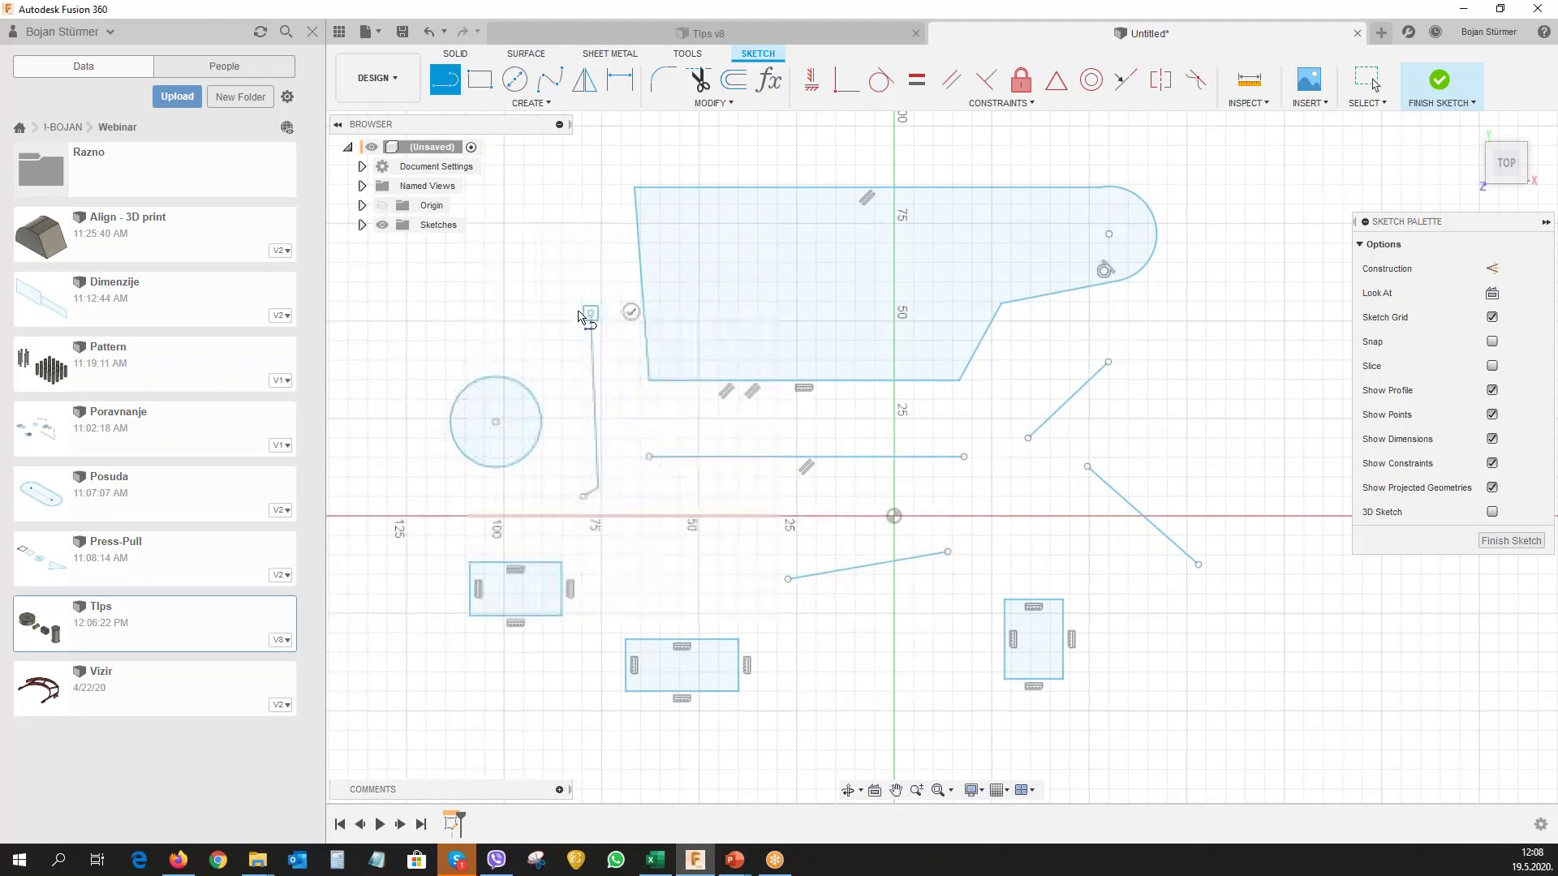
{"action": "left_click", "coordinate": [591, 313]}
{"action": "key", "text": "Escape"}
{"action": "left_click", "coordinate": [825, 702]}
{"action": "left_click", "coordinate": [935, 591]}
{"action": "key", "text": "Escape"}
{"action": "left_click", "coordinate": [663, 535]}
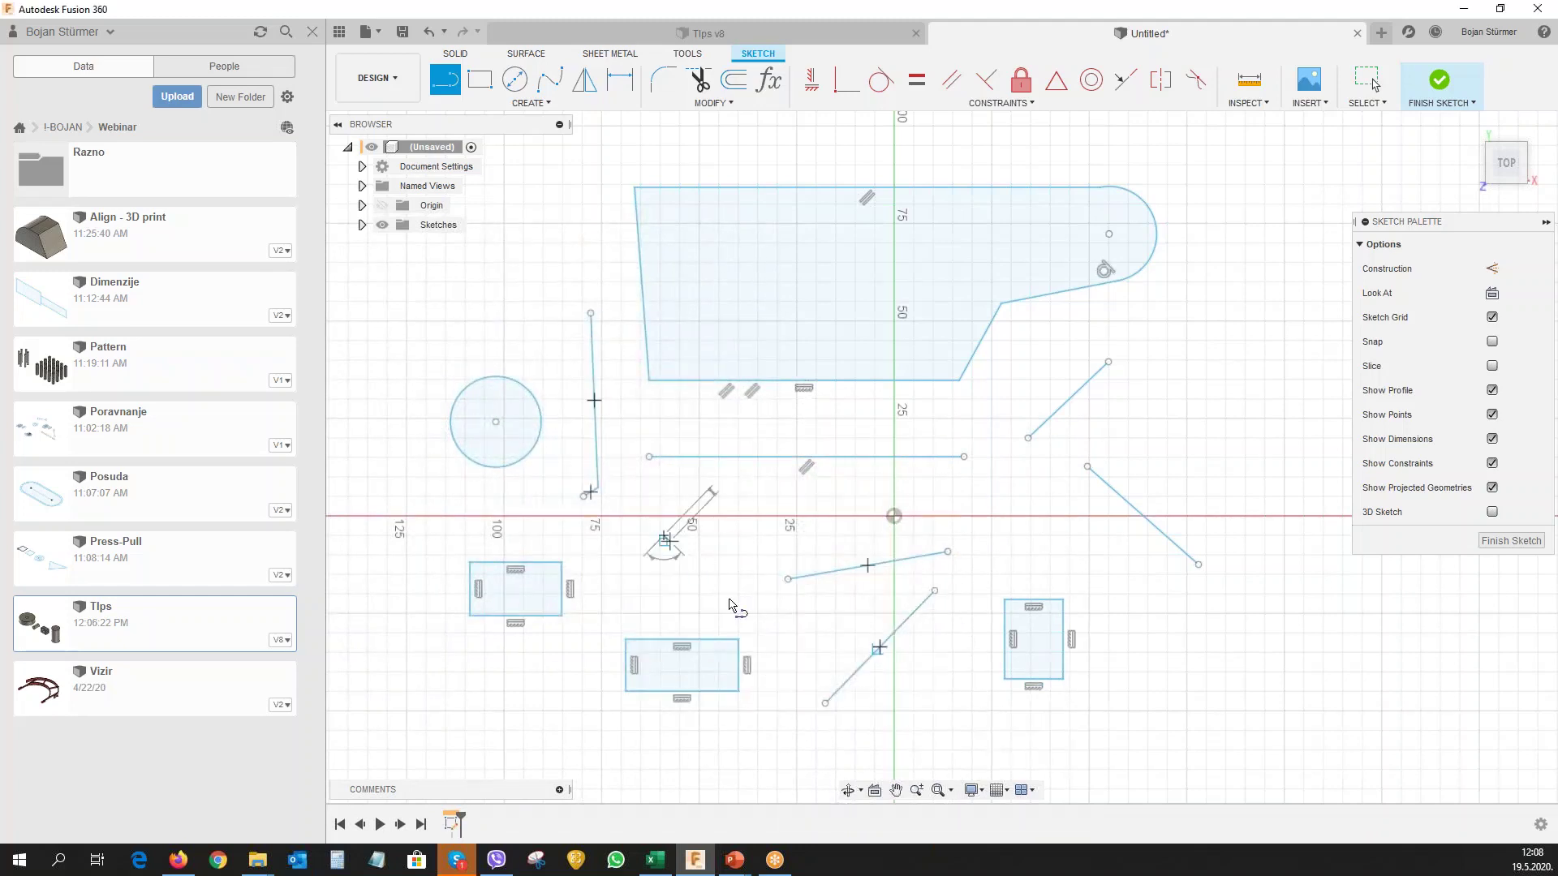
{"action": "left_click", "coordinate": [740, 609]}
{"action": "key", "text": "Escape"}
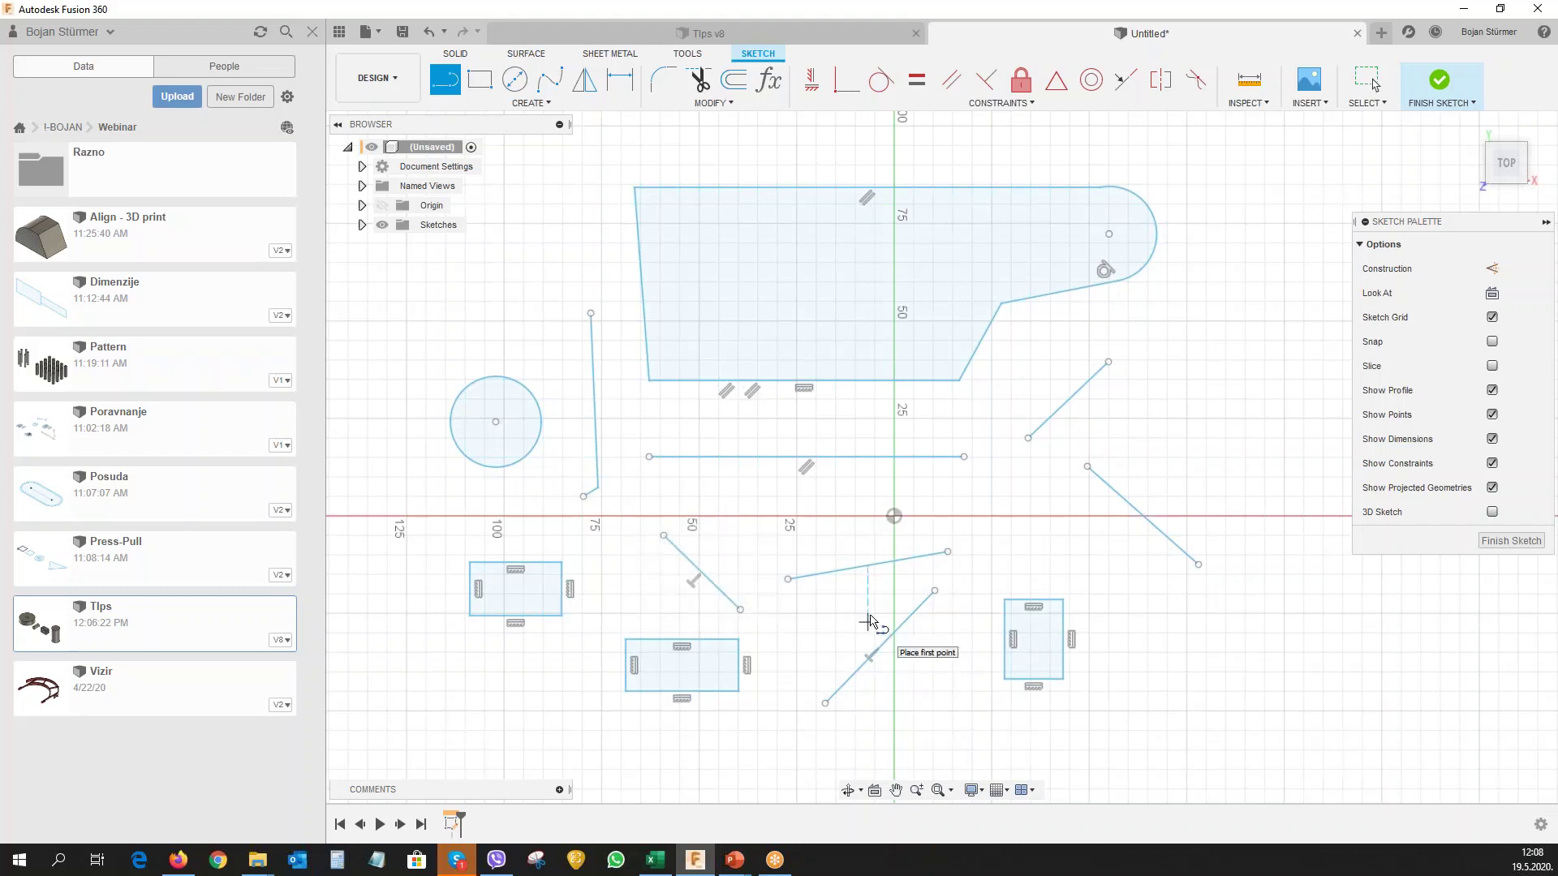
Draw a zigzag triangular line chain on the right, ending in a long line near the origin.
{"action": "left_click", "coordinate": [1153, 447]}
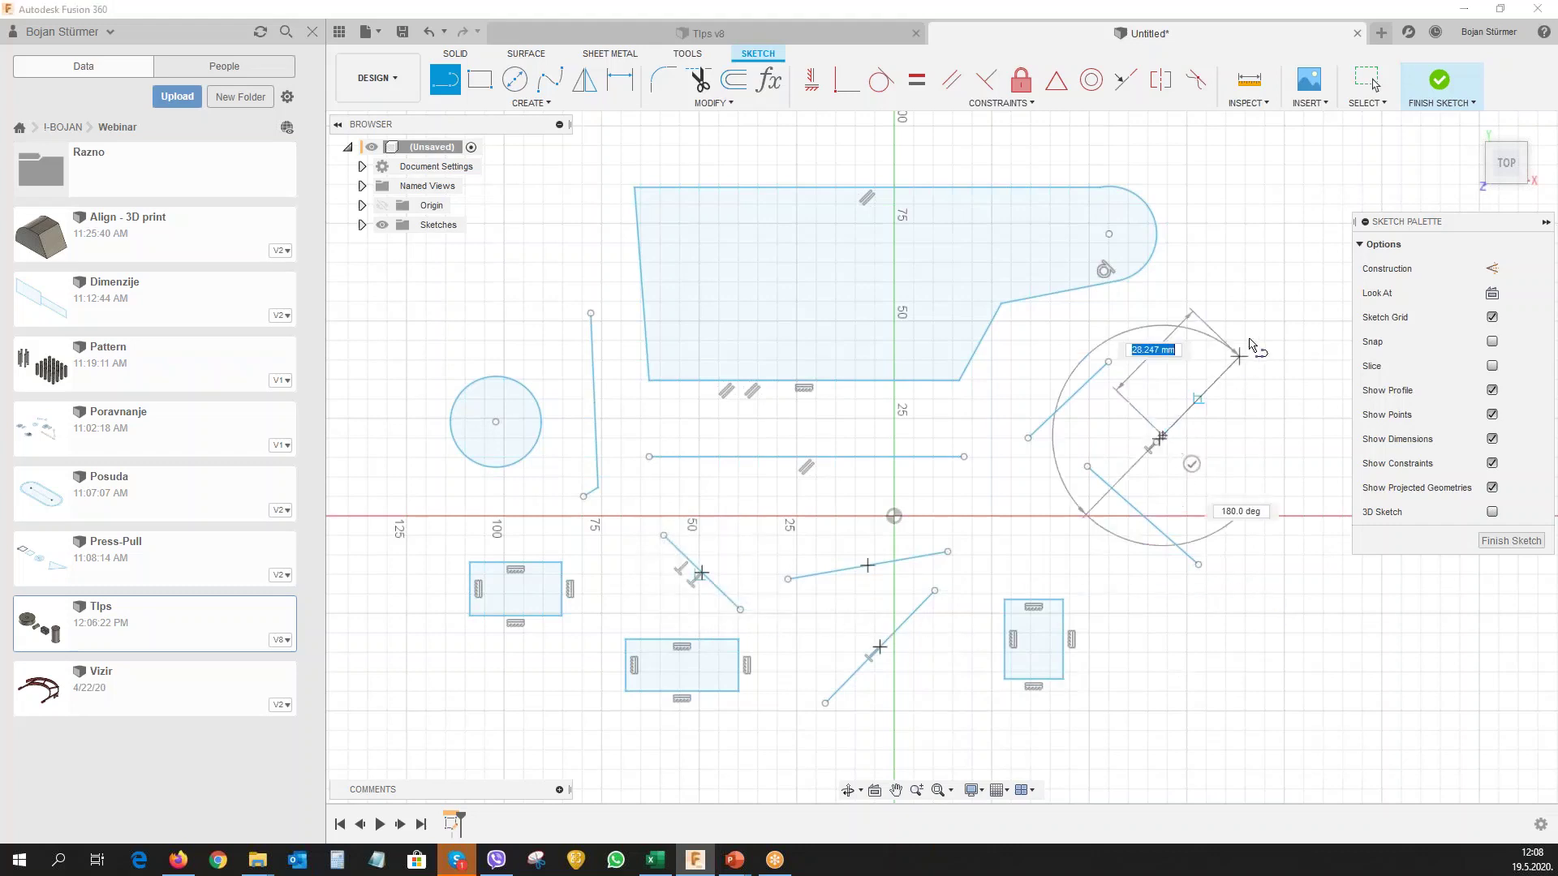
{"action": "left_click", "coordinate": [1252, 347]}
{"action": "left_click", "coordinate": [1217, 491]}
{"action": "left_click", "coordinate": [1306, 369]}
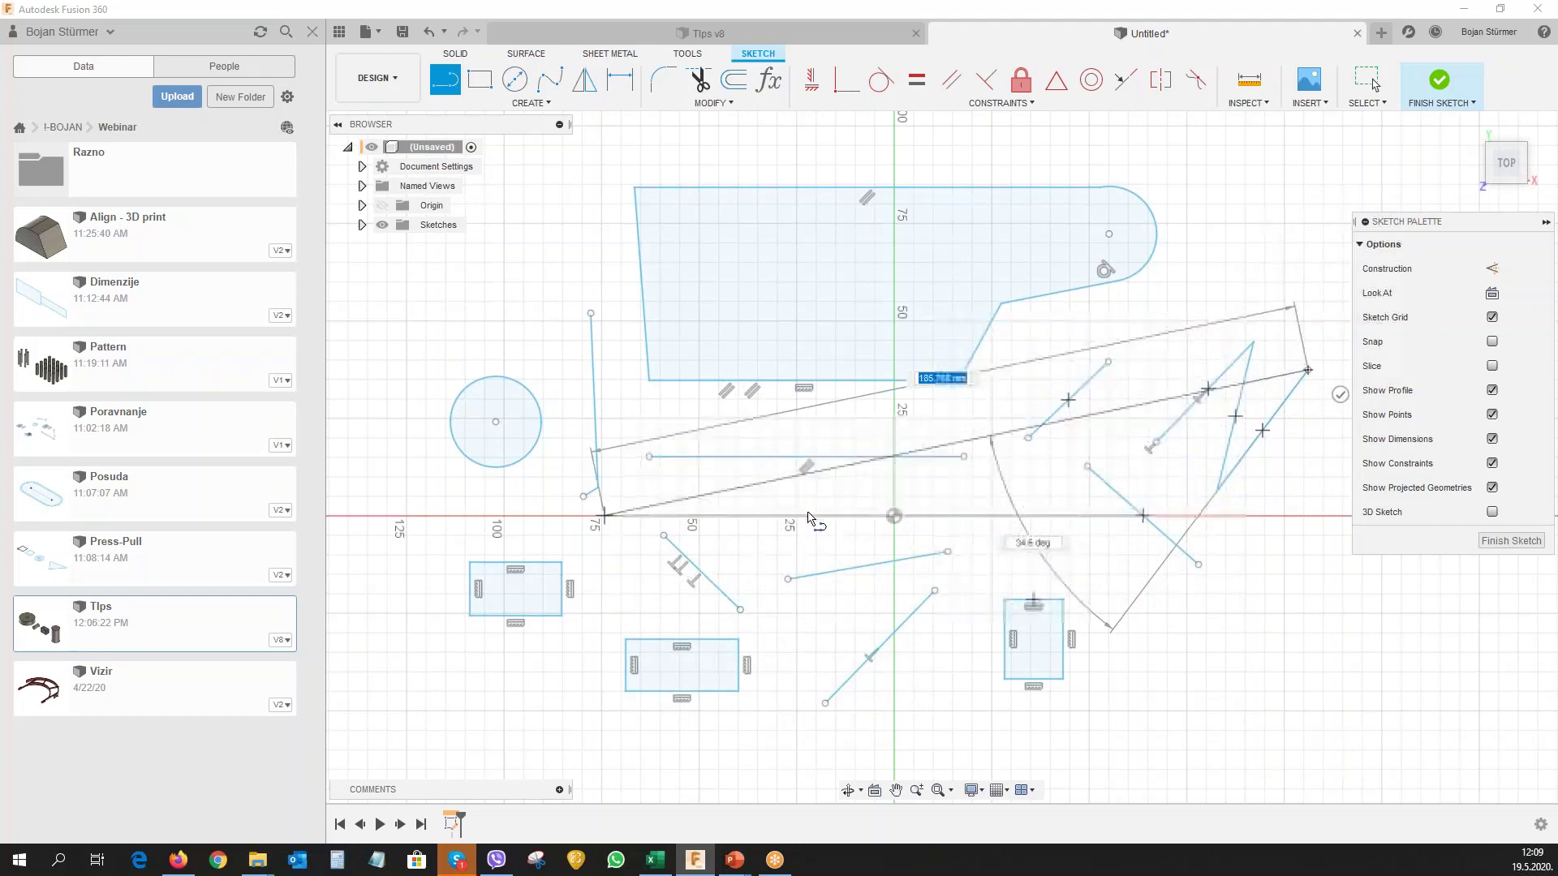
{"action": "left_click", "coordinate": [857, 536]}
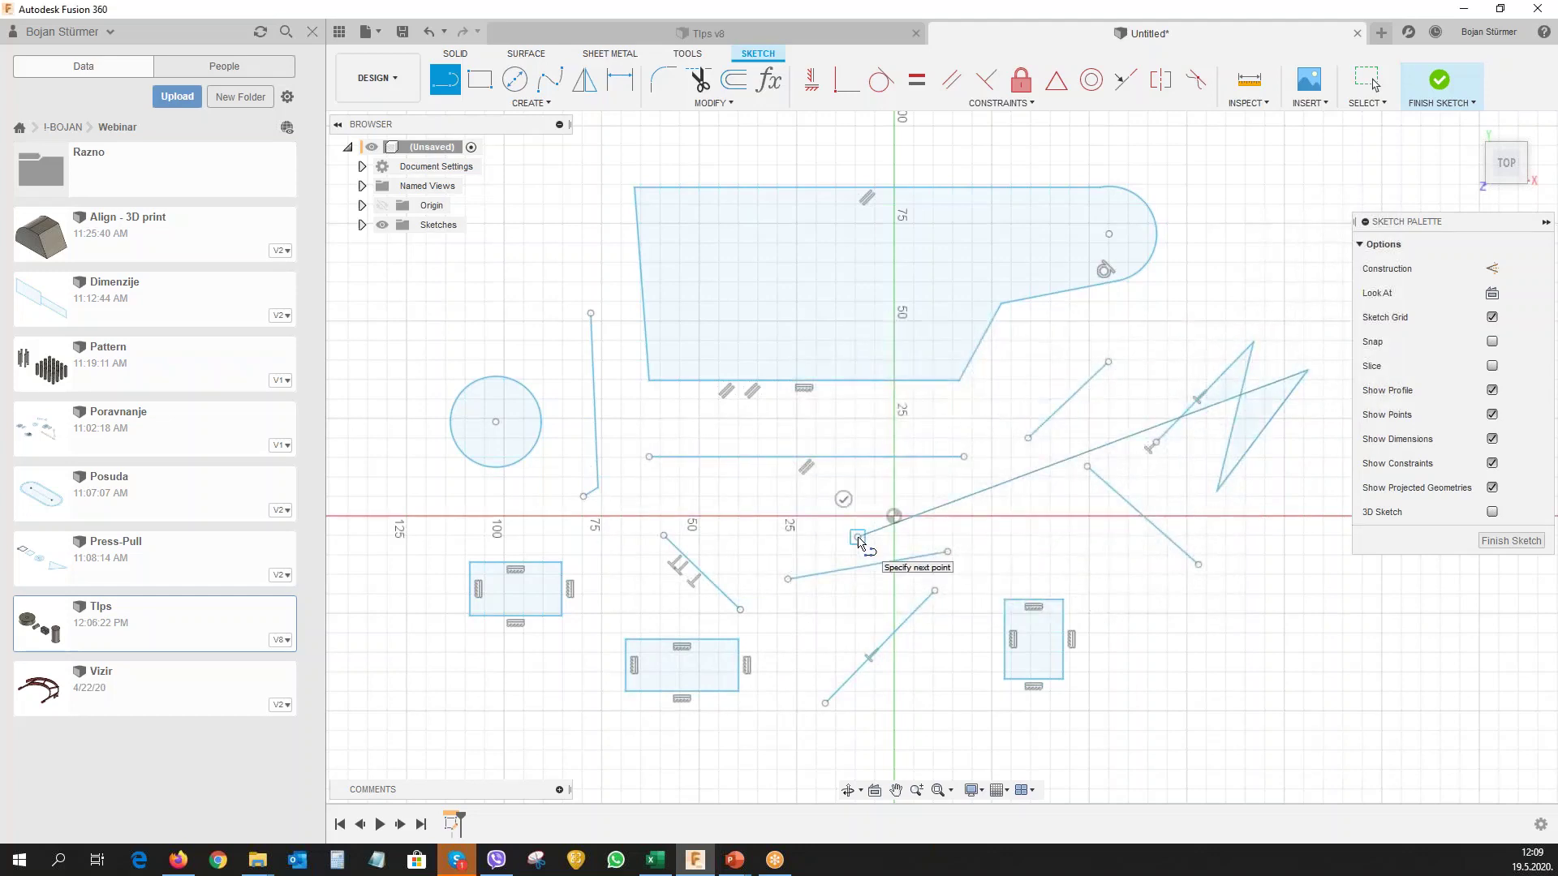
{"action": "key", "text": "Escape"}
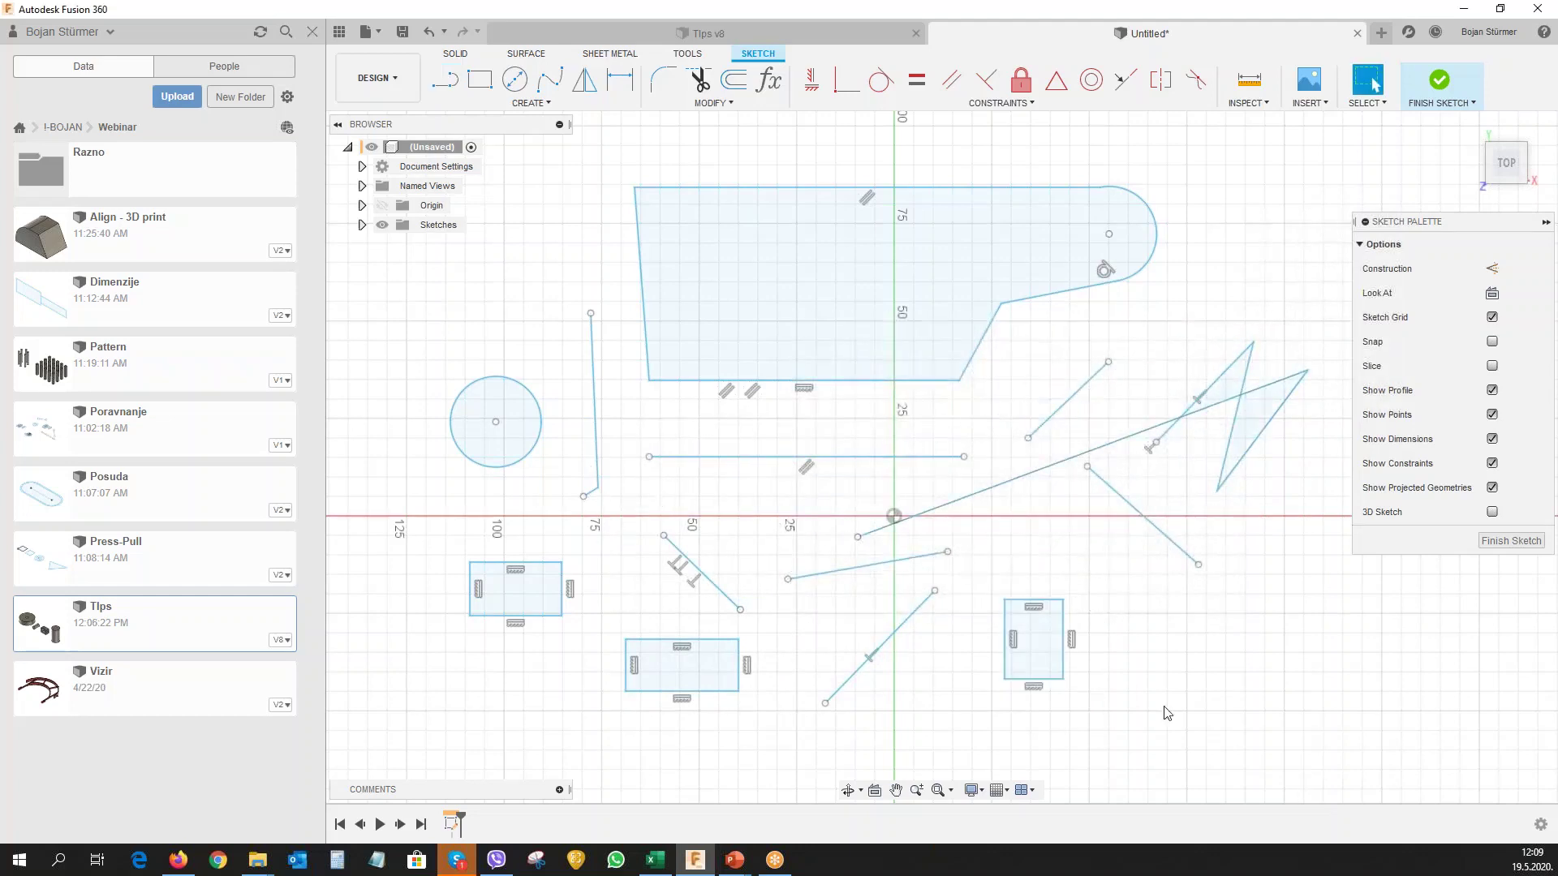
Draw a large circle in the empty space above the existing sketch.
{"action": "scroll", "coordinate": [1095, 649], "scroll_direction": "down", "scroll_amount": 3}
{"action": "middle_click_drag", "start_coordinate": [686, 357], "coordinate": [893, 624]}
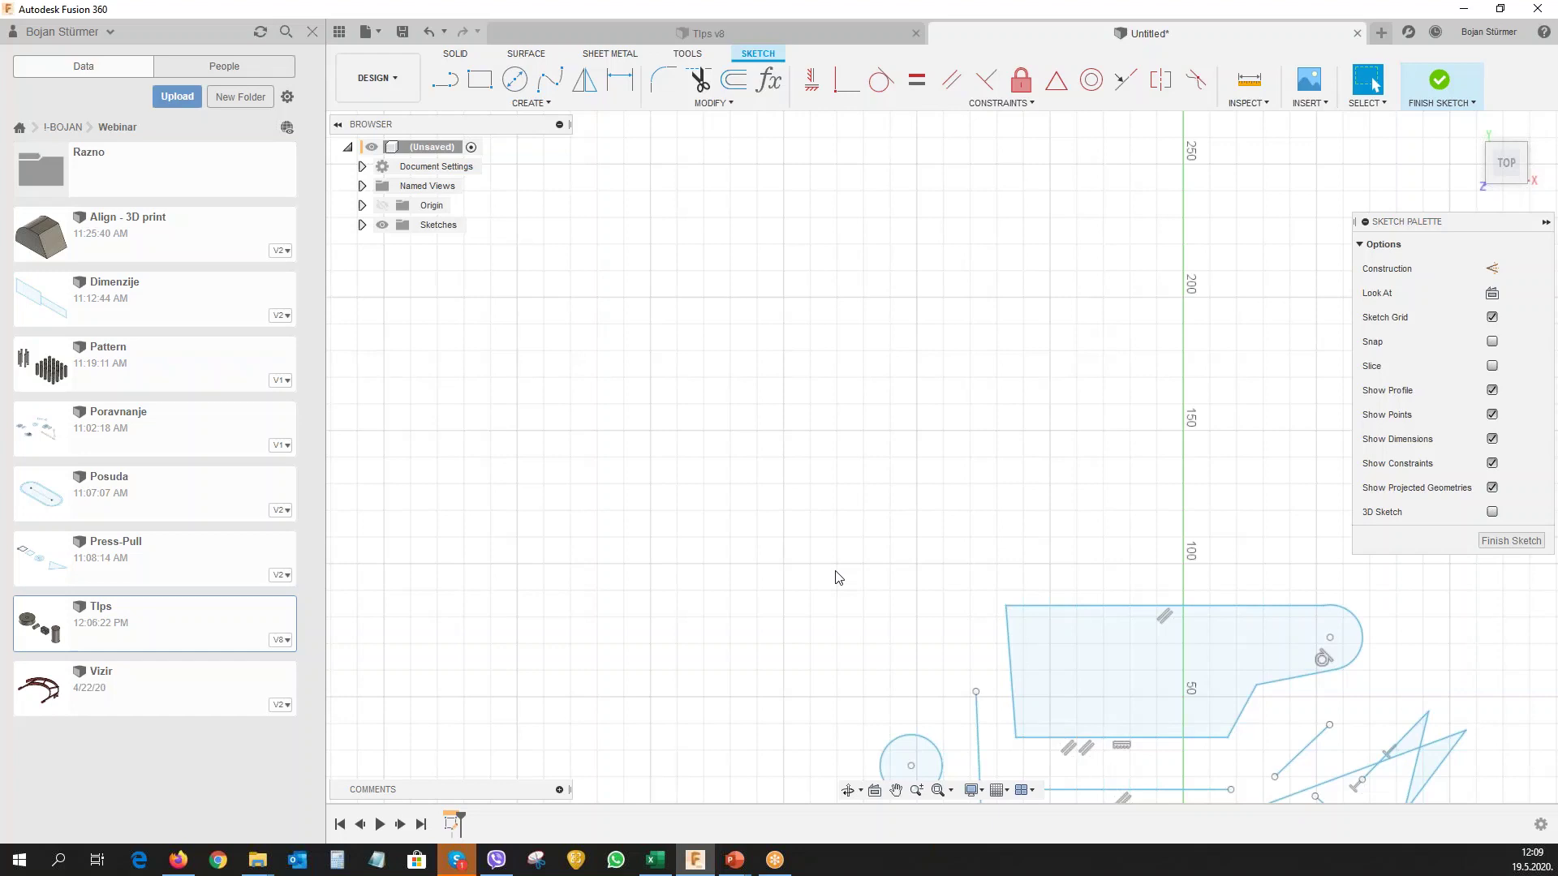
{"action": "left_click", "coordinate": [514, 79]}
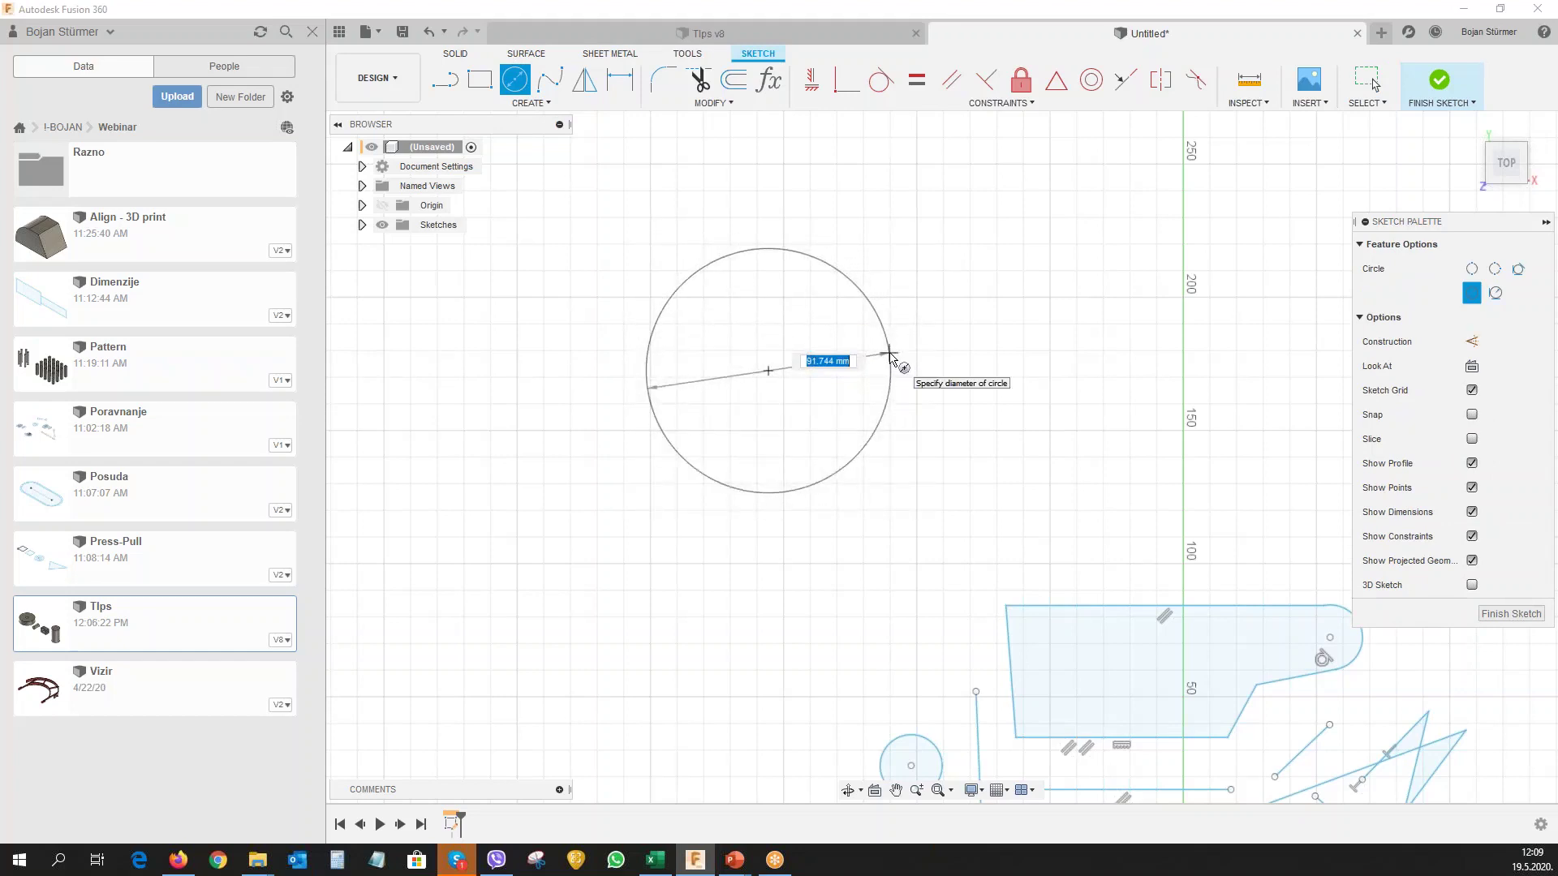
{"action": "left_click", "coordinate": [890, 355]}
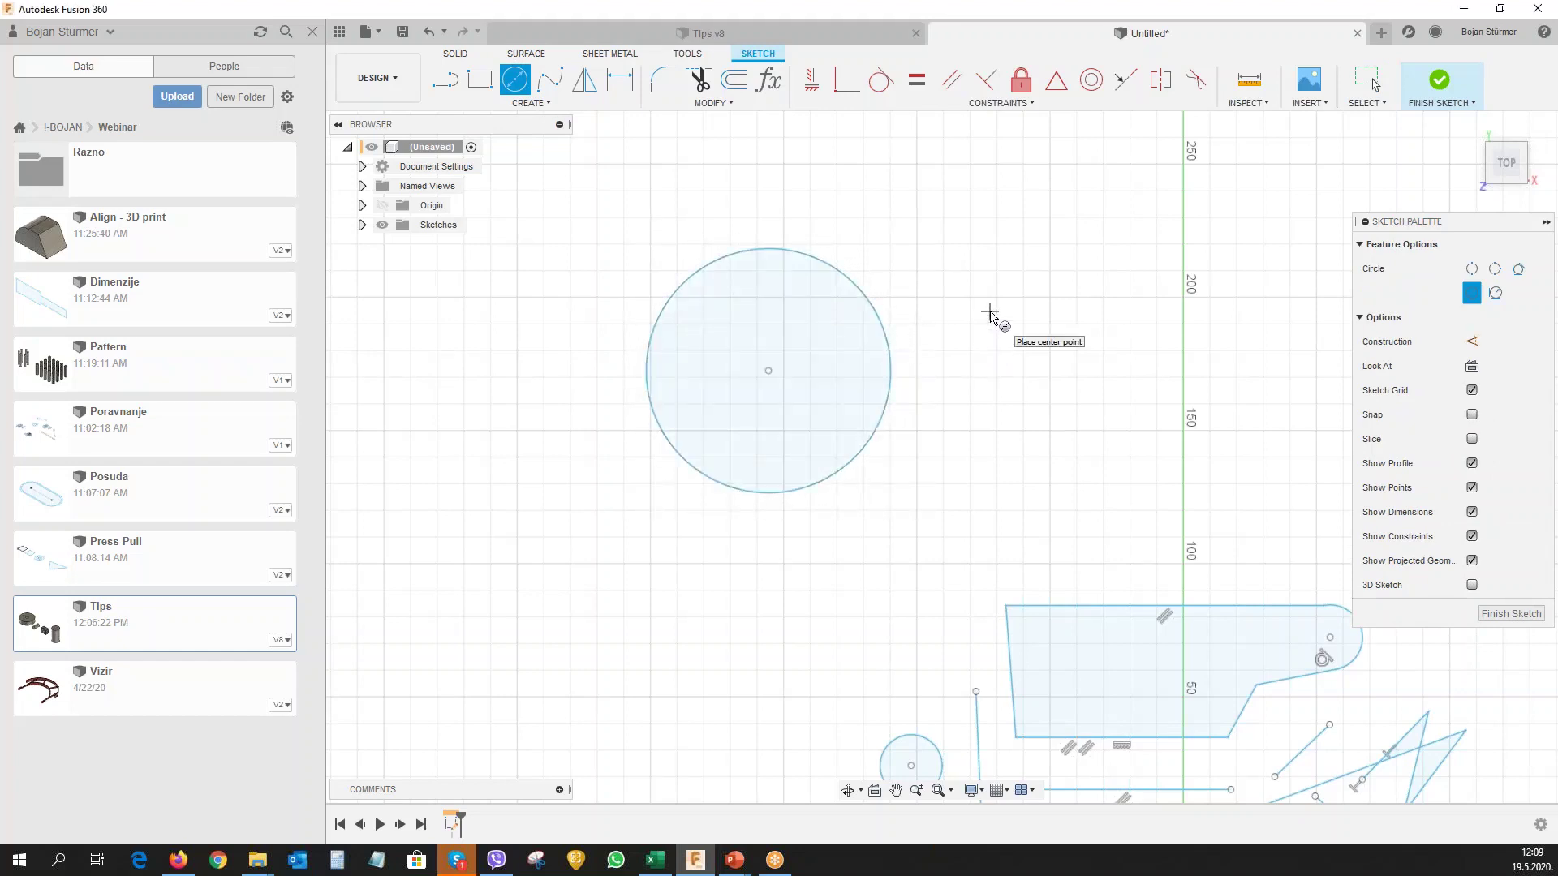
{"action": "key", "text": "Escape"}
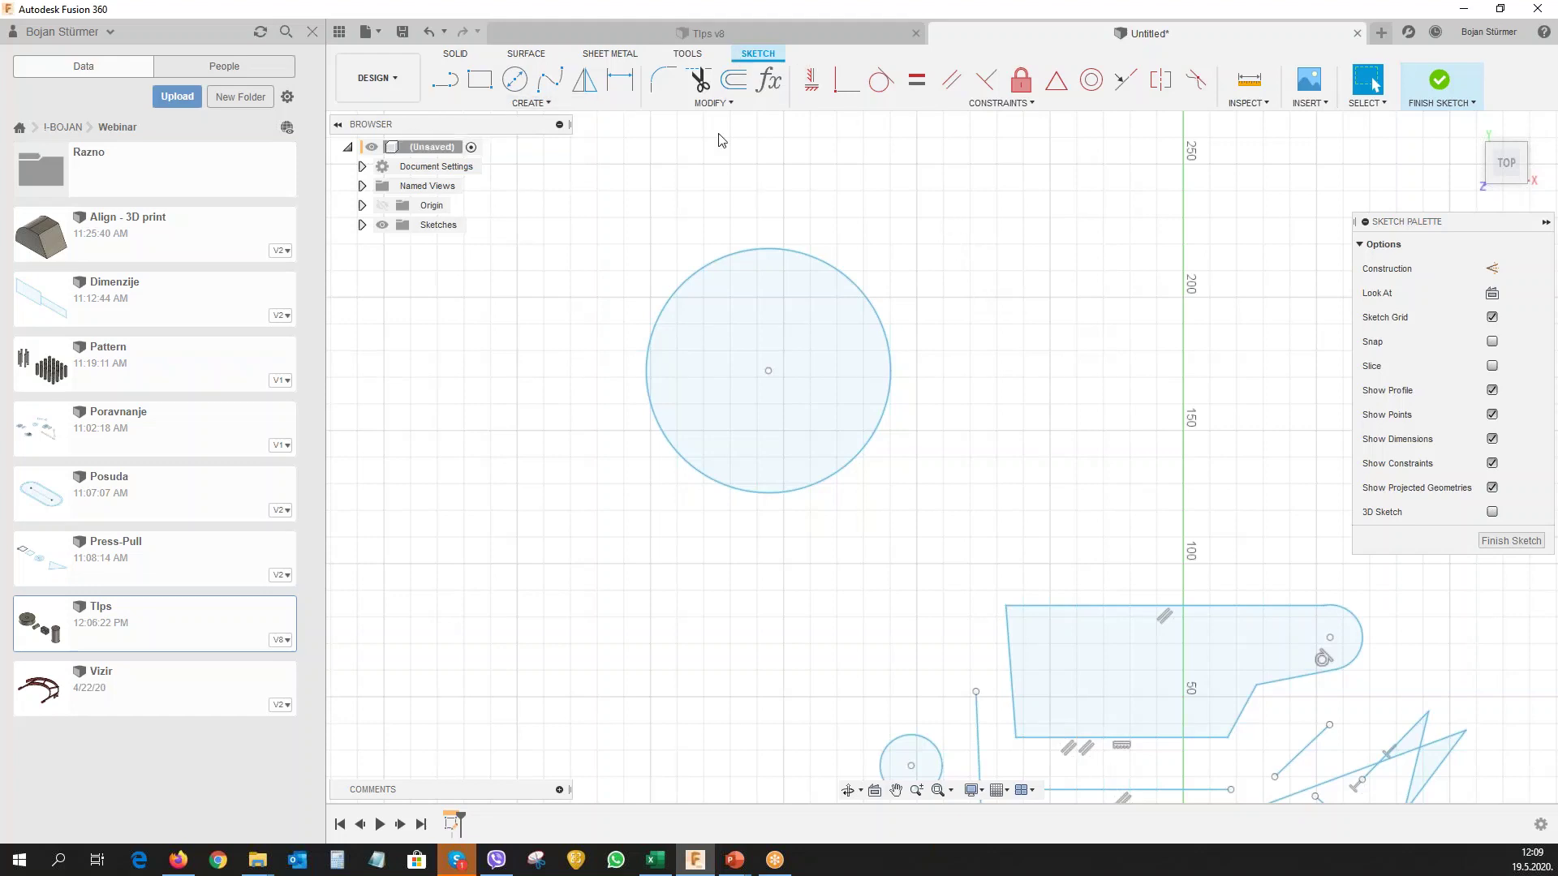
Draw a small rectangle at the lower left of the sketch.
{"action": "left_click", "coordinate": [479, 79]}
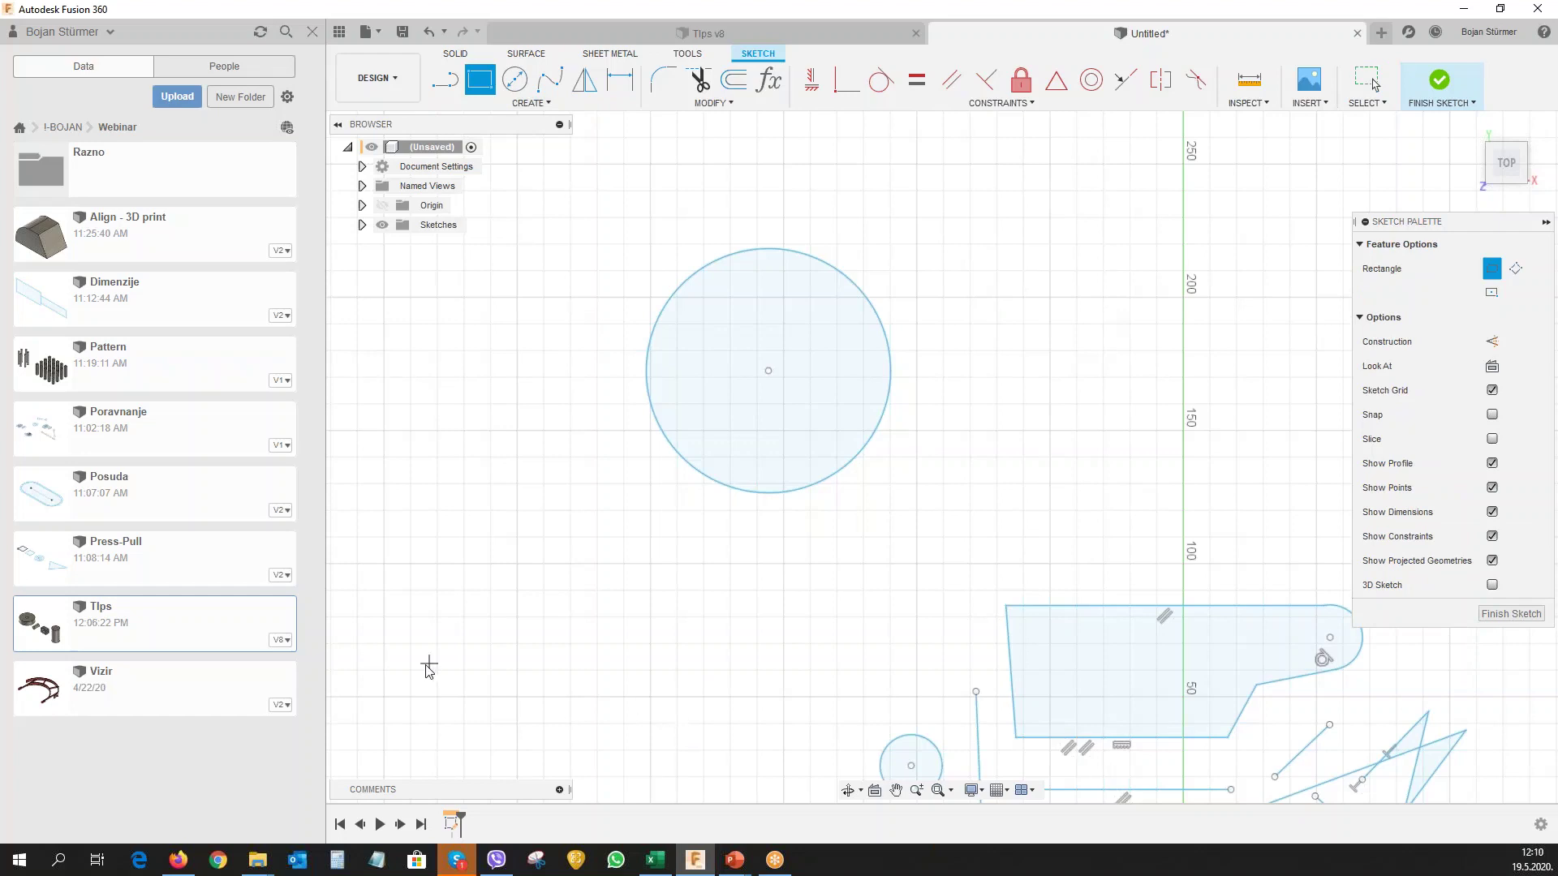
{"action": "left_click", "coordinate": [424, 666]}
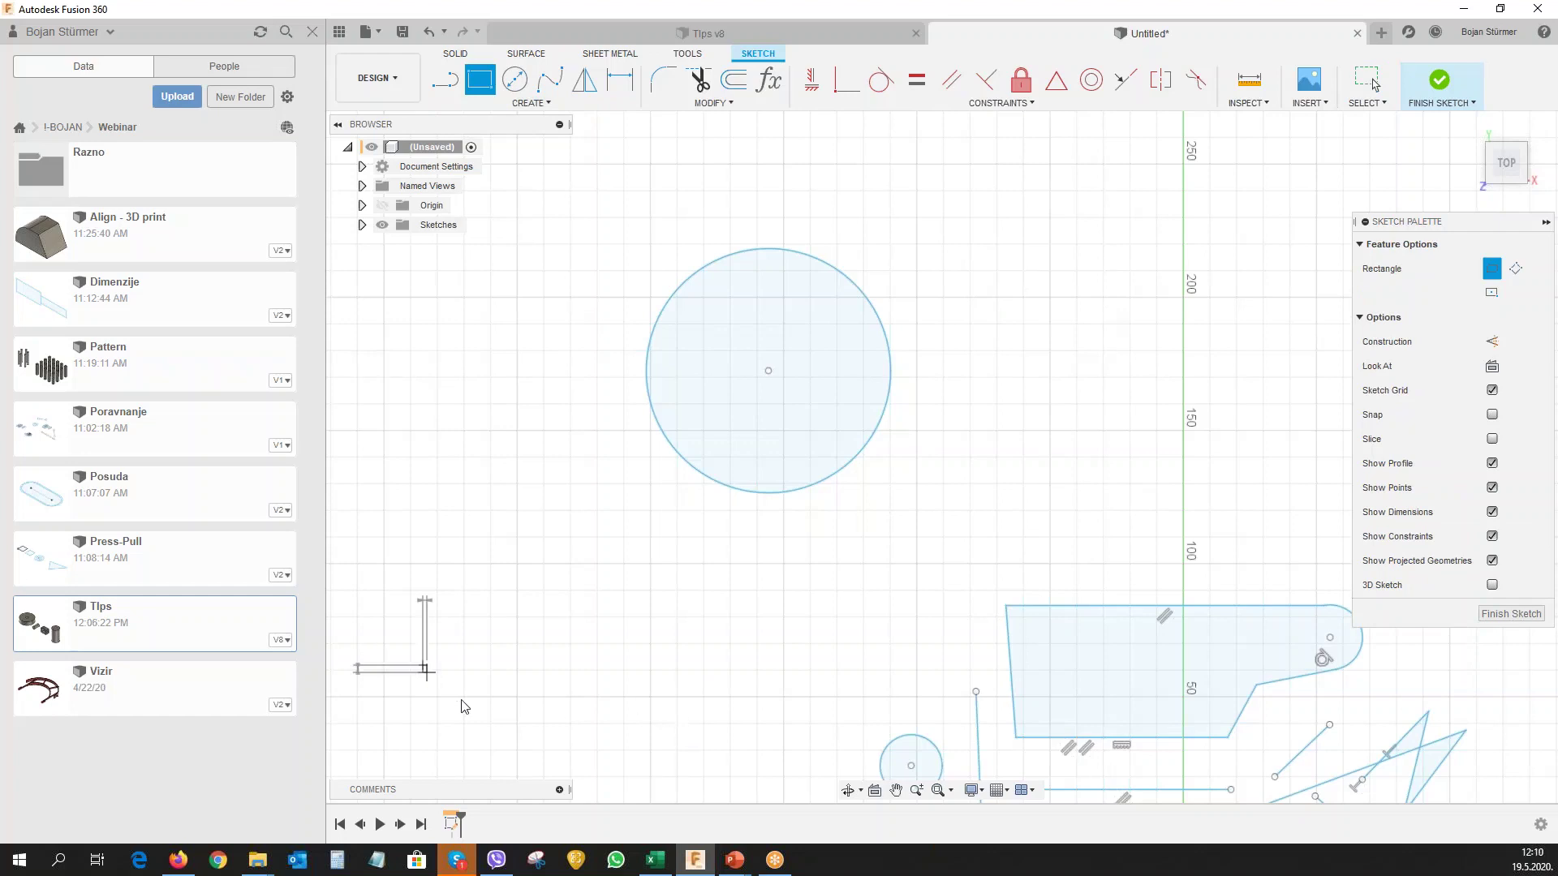
{"action": "left_click", "coordinate": [517, 711]}
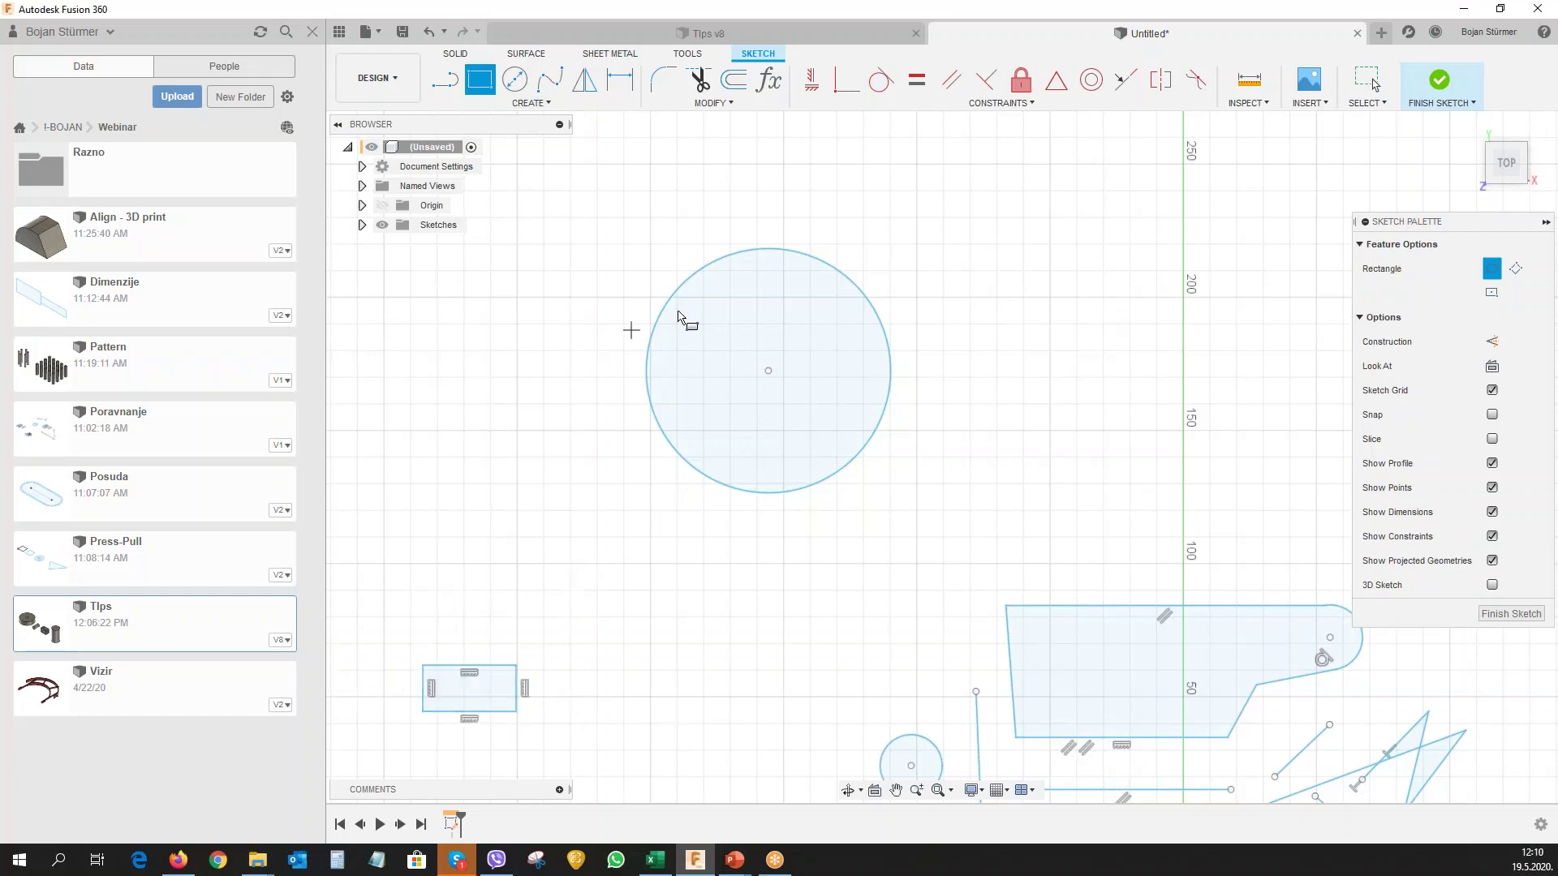
{"action": "left_click", "coordinate": [445, 79]}
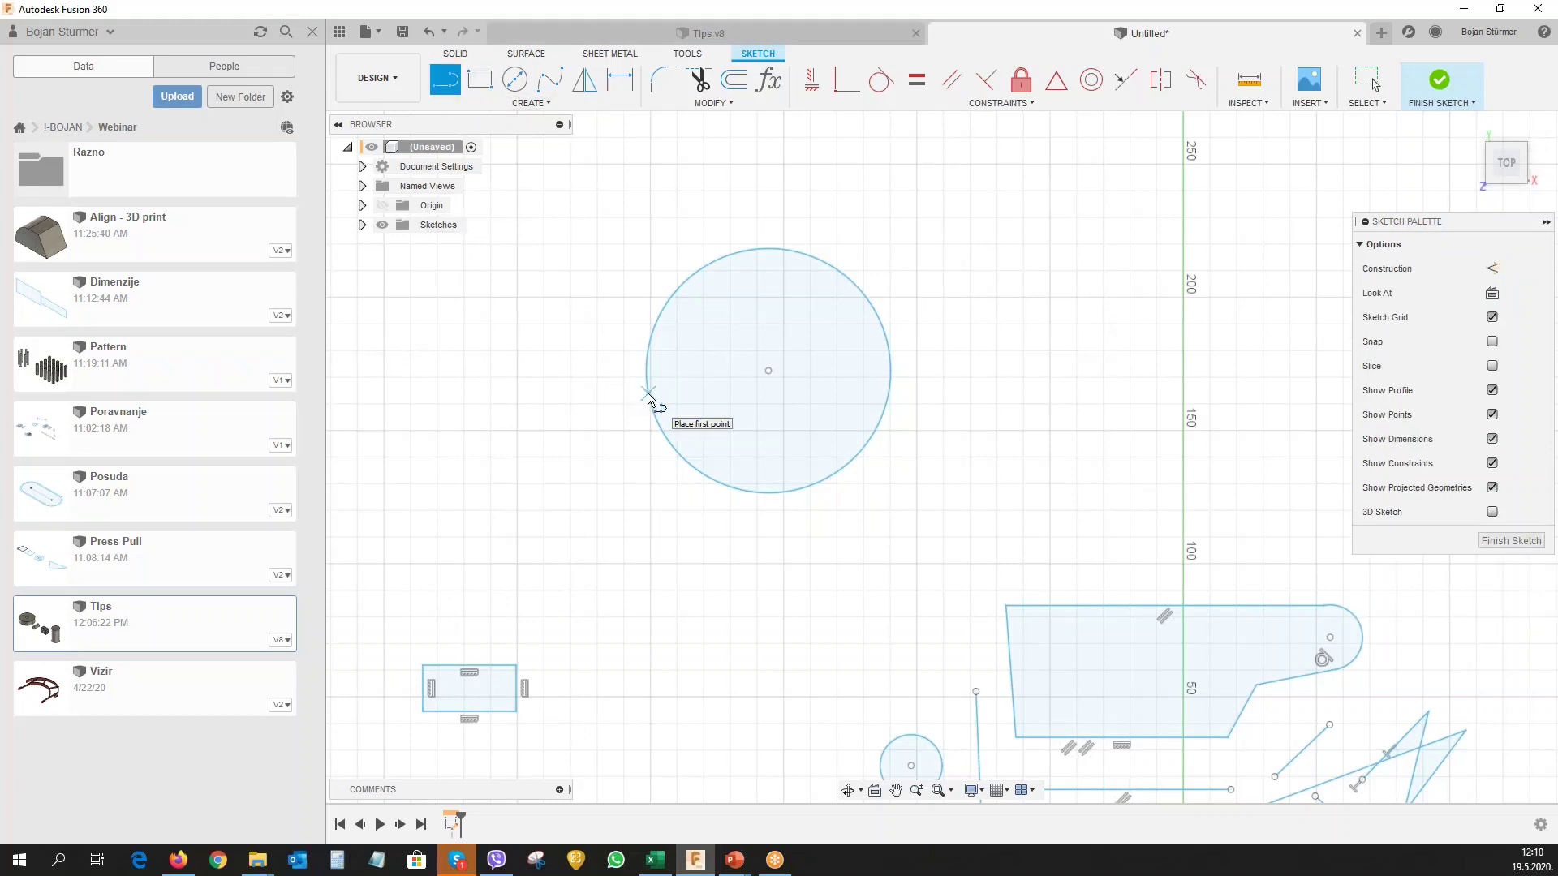
Line the circle to the rectangle corner and make the diagonal line tangent to the circle.
{"action": "left_click", "coordinate": [647, 395]}
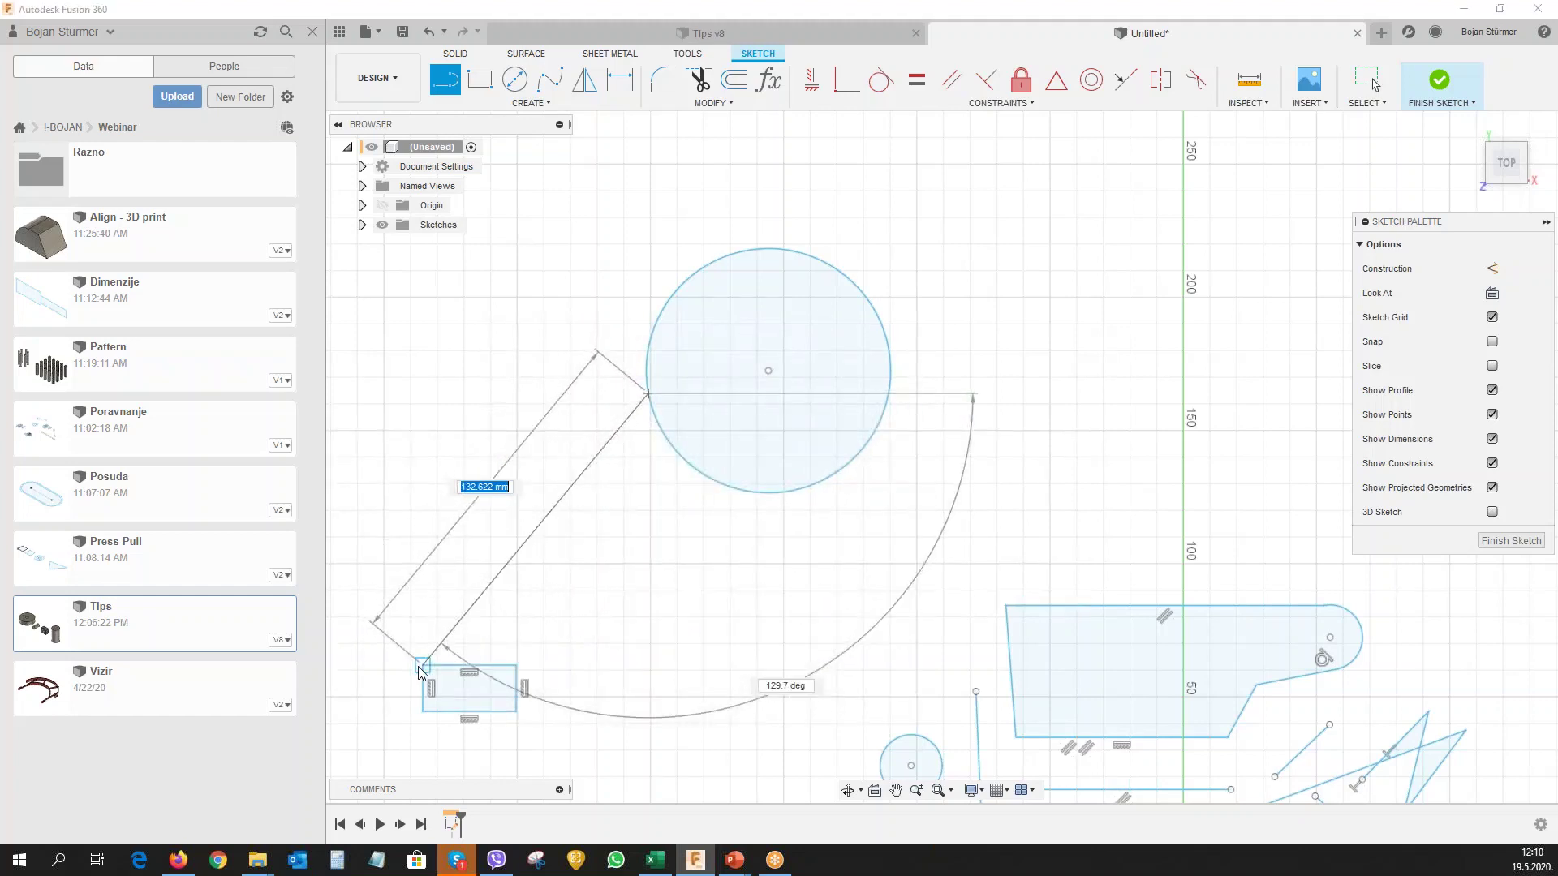
{"action": "left_click", "coordinate": [421, 668]}
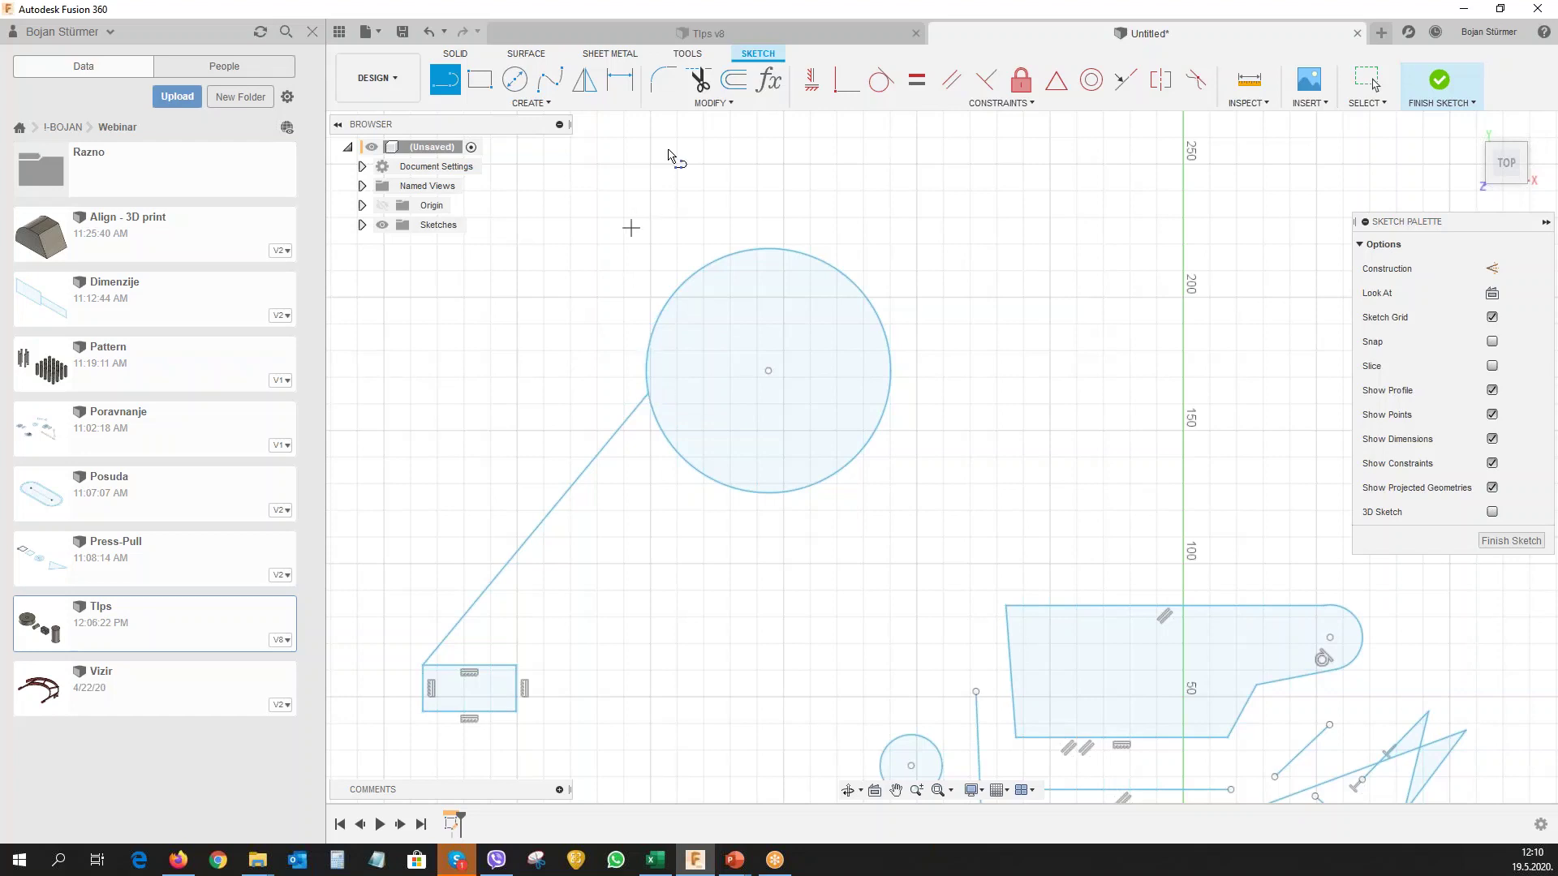
{"action": "left_click", "coordinate": [882, 79]}
{"action": "left_click", "coordinate": [581, 477]}
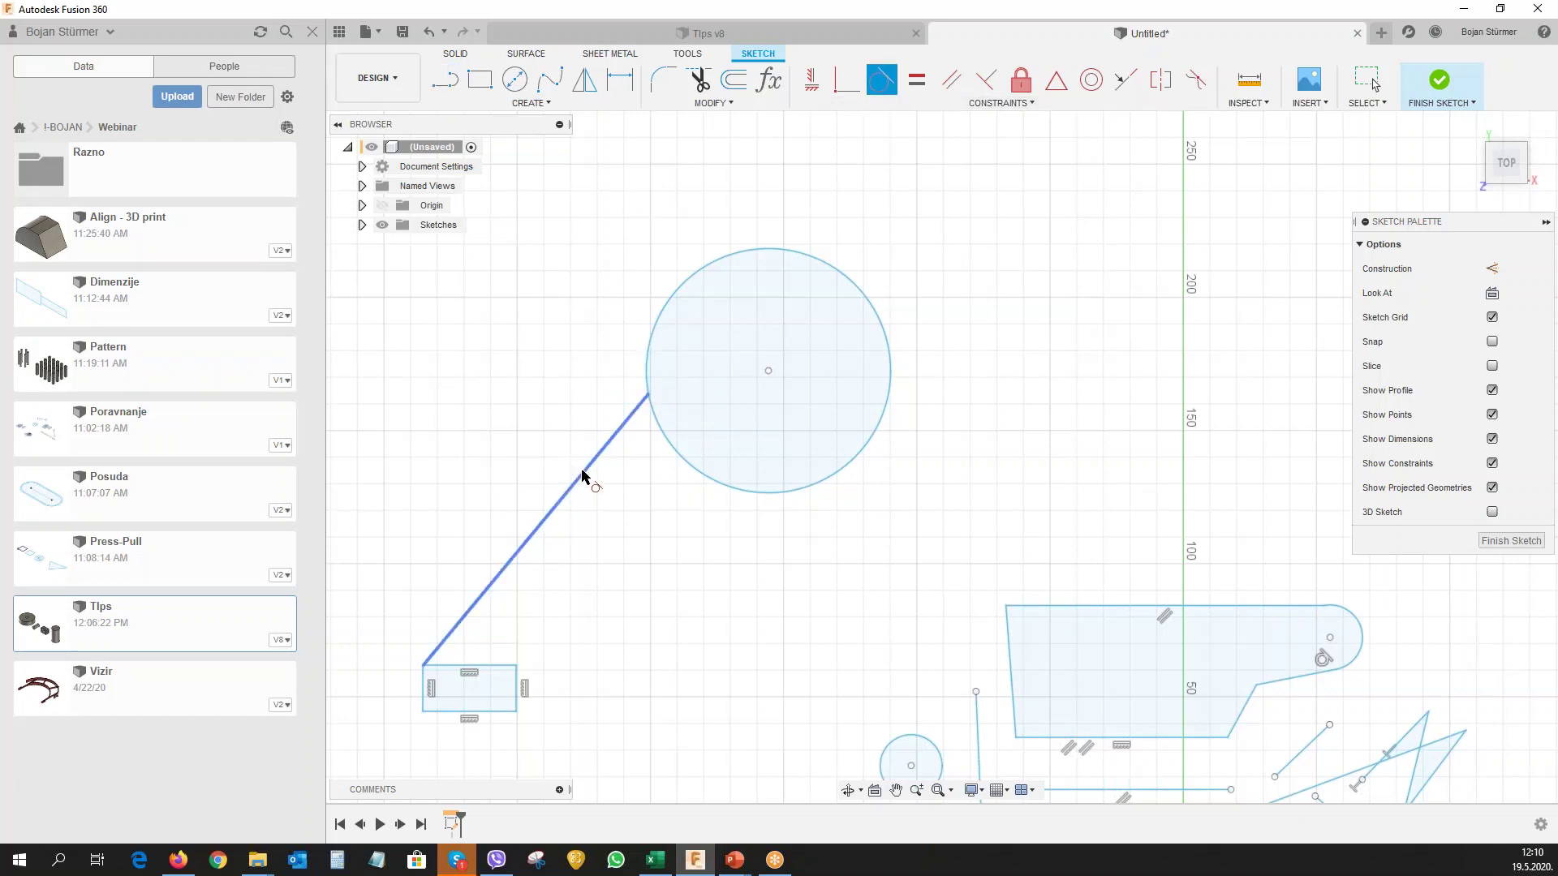
{"action": "left_click", "coordinate": [649, 345]}
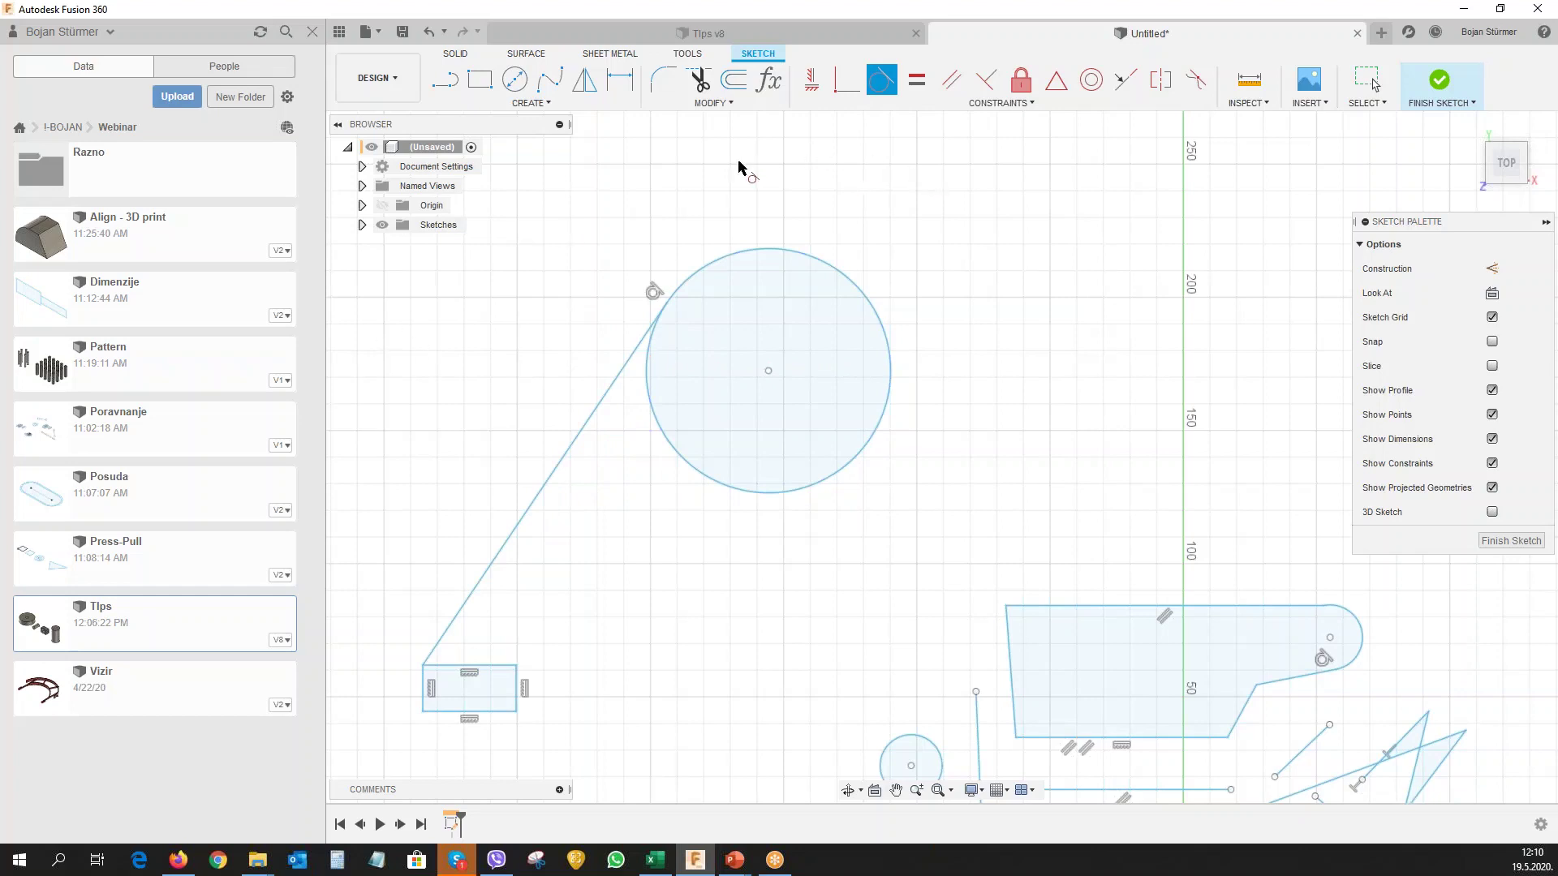
Draw lines from the circle's lower and right edges to the rectangle and shape corners.
{"action": "key", "text": "l"}
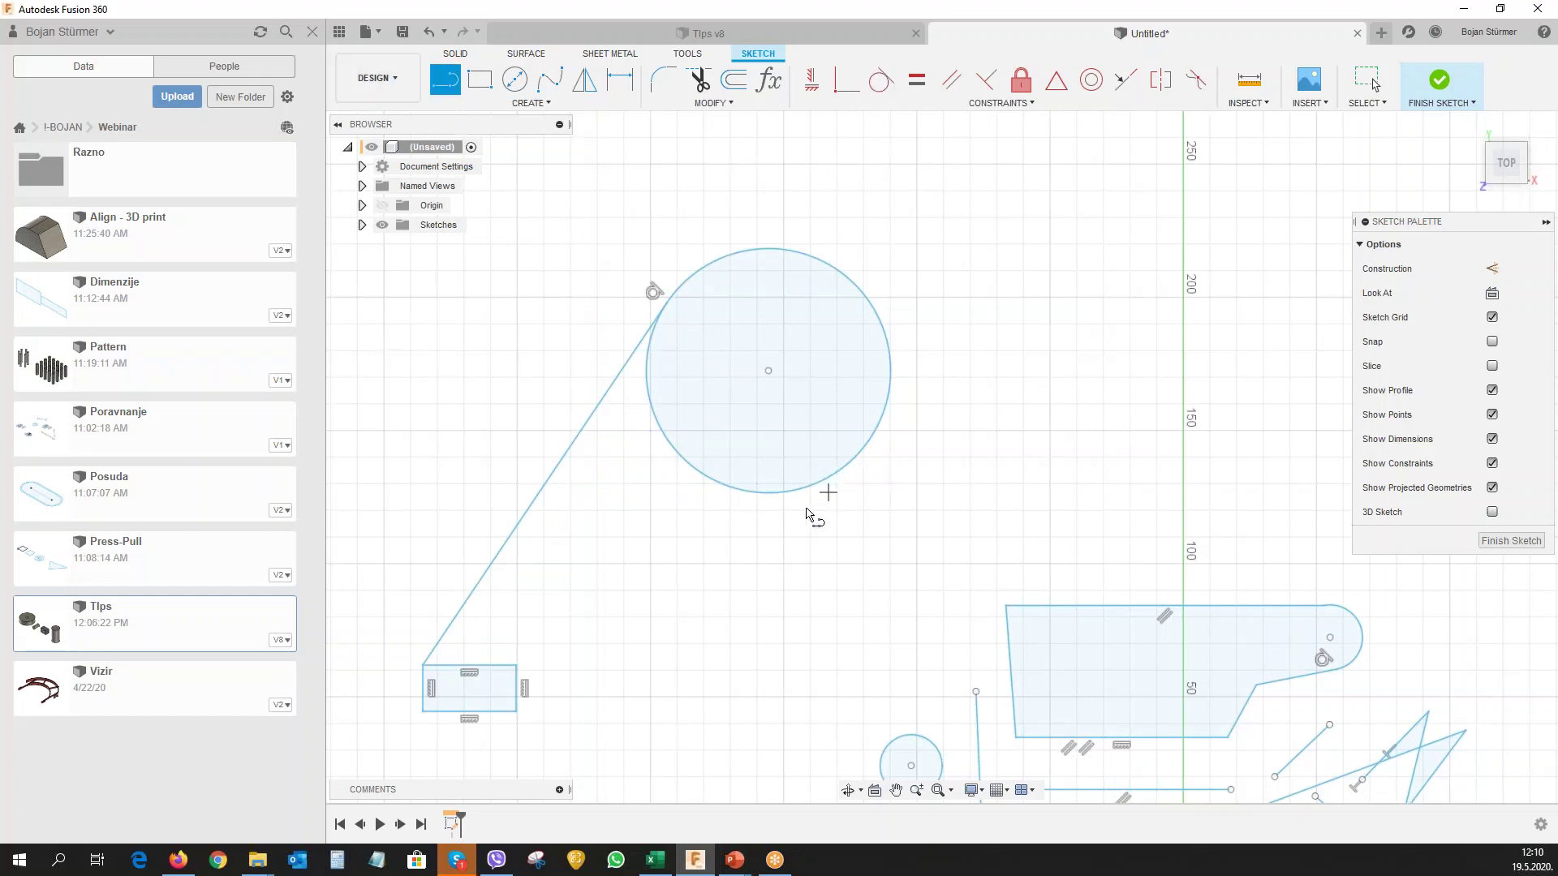
{"action": "left_click", "coordinate": [736, 490]}
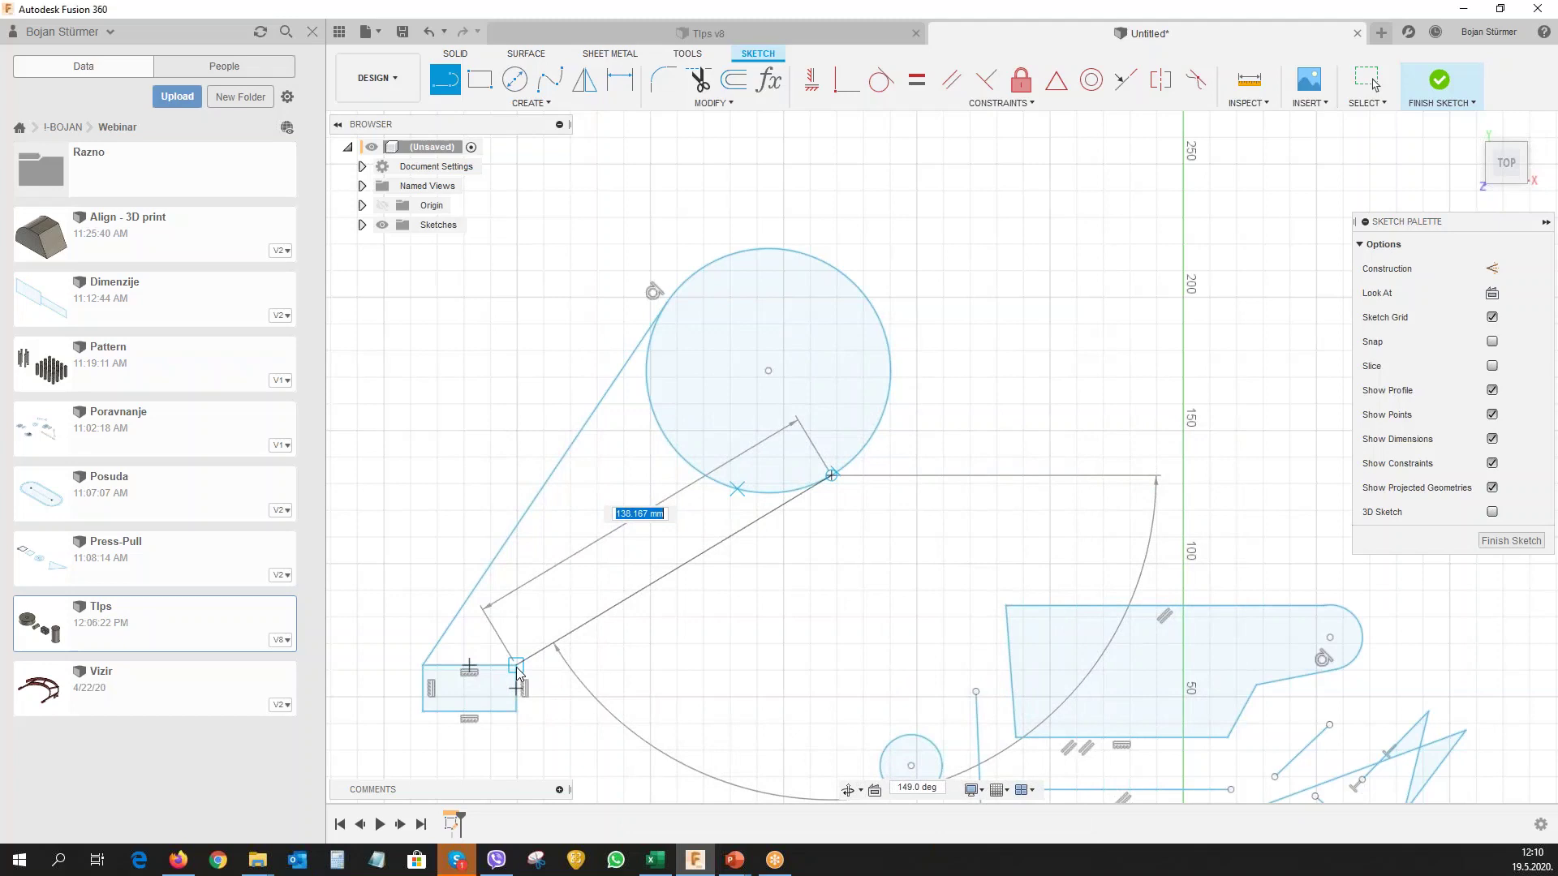
{"action": "left_click", "coordinate": [517, 670]}
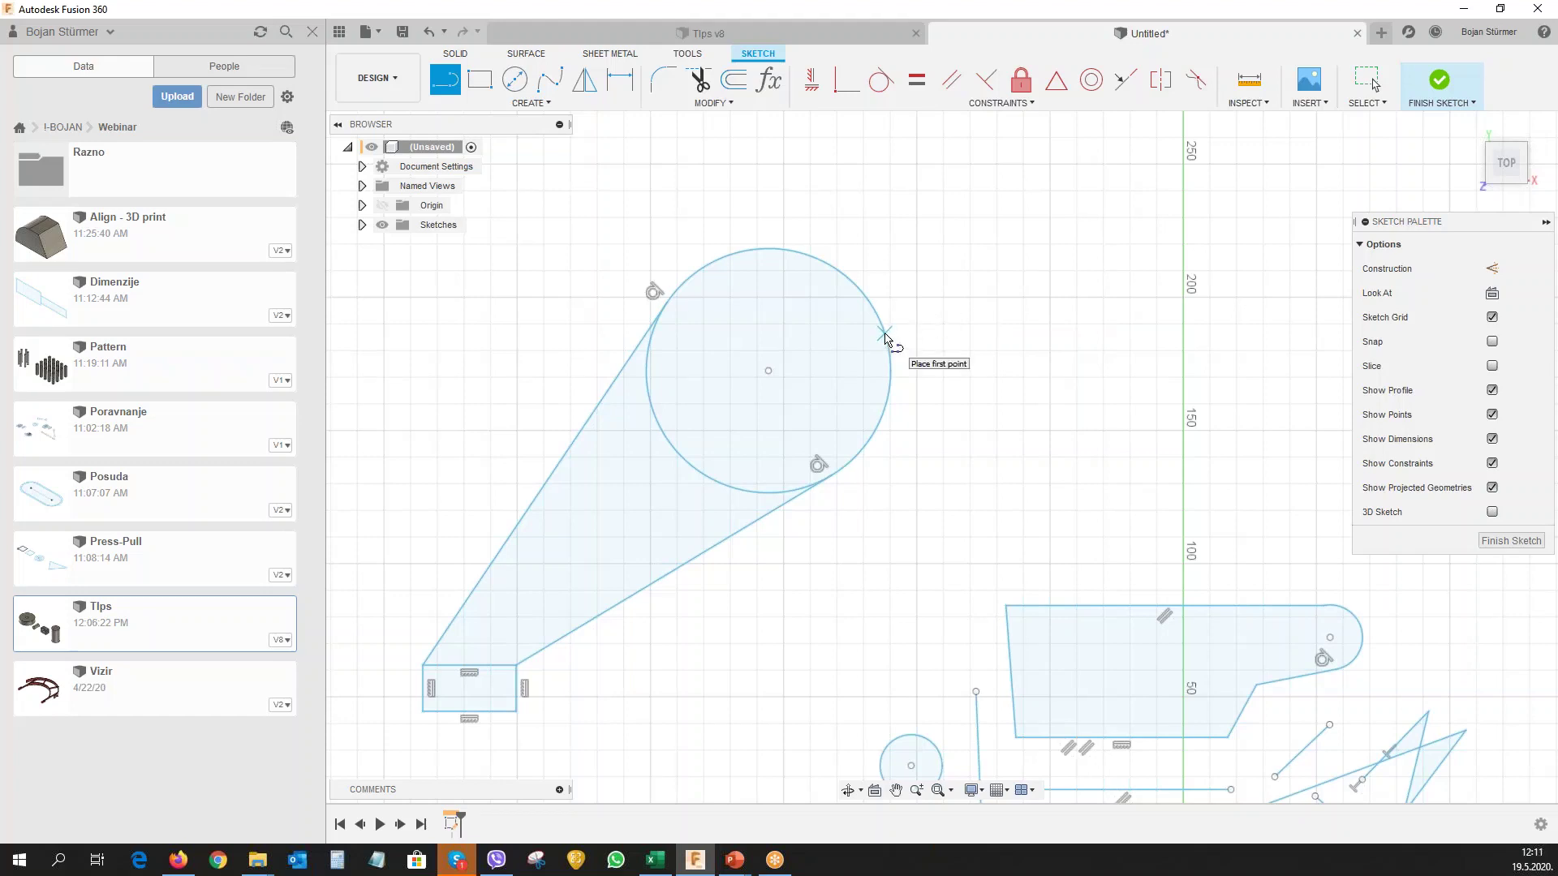
{"action": "left_click", "coordinate": [886, 338]}
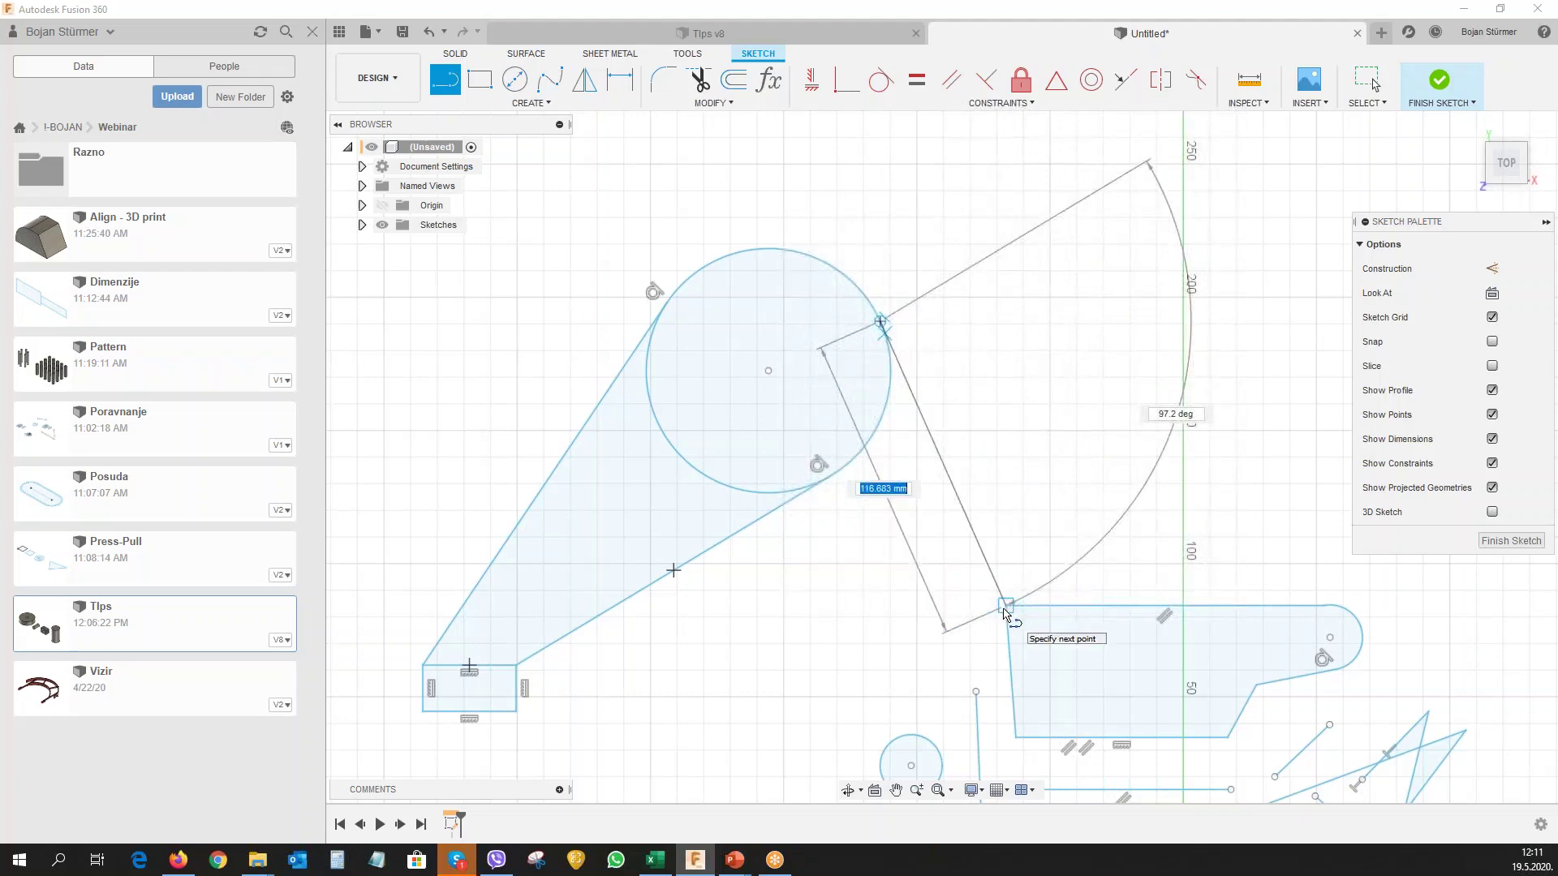
{"action": "left_click", "coordinate": [1006, 607]}
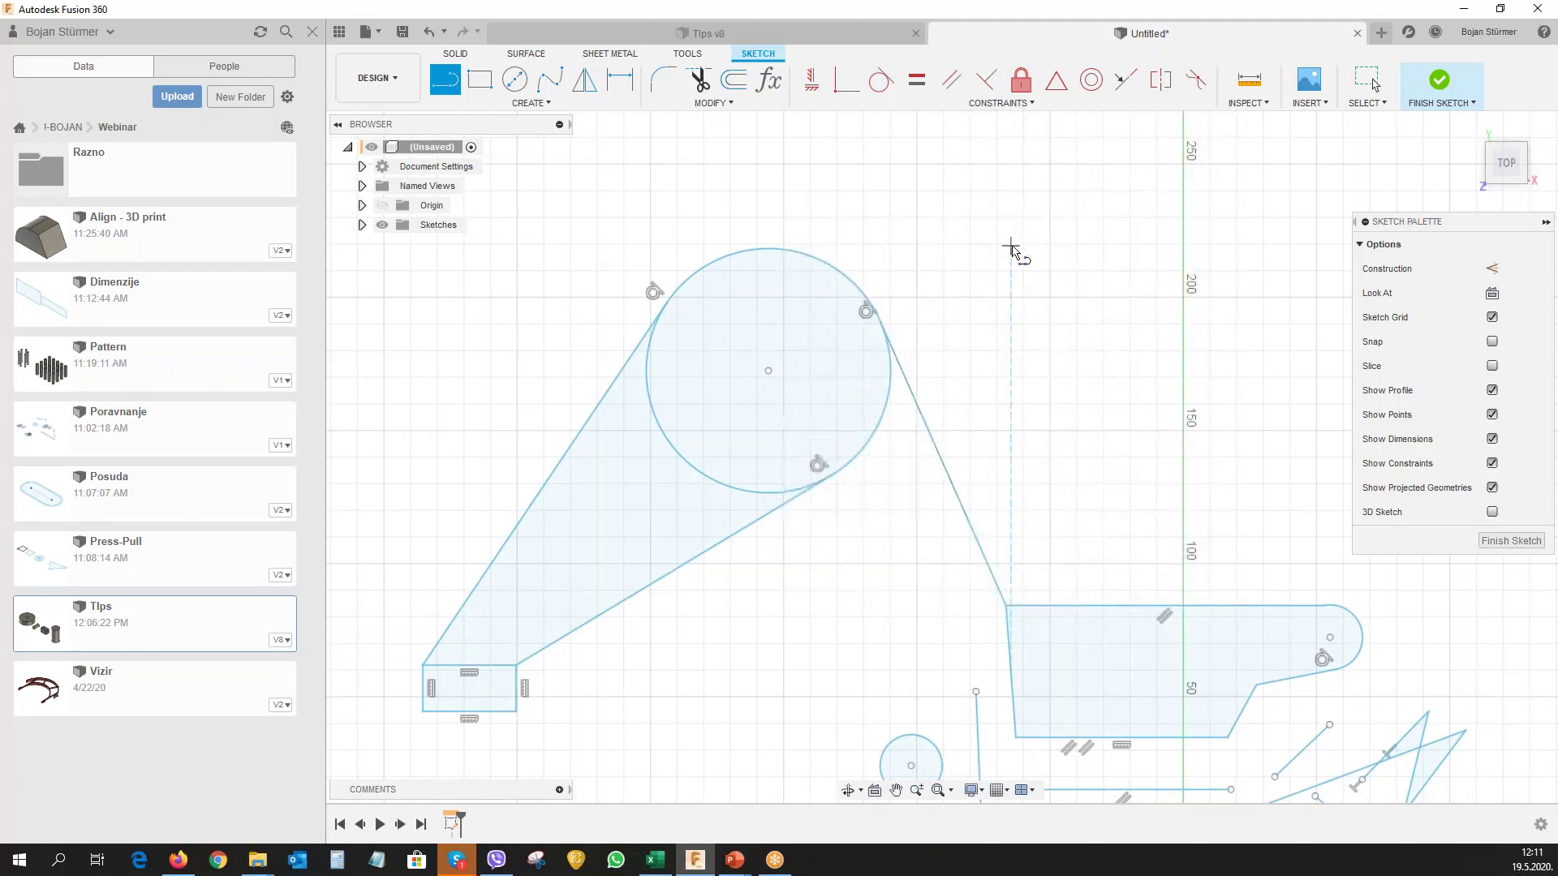
{"action": "key", "text": "Escape"}
{"action": "mouse_move", "coordinate": [693, 616]}
{"action": "middle_mouse_down"}
{"action": "mouse_move", "coordinate": [580, 528]}
{"action": "mouse_move", "coordinate": [693, 526]}
{"action": "mouse_move", "coordinate": [539, 563]}
{"action": "middle_mouse_up"}
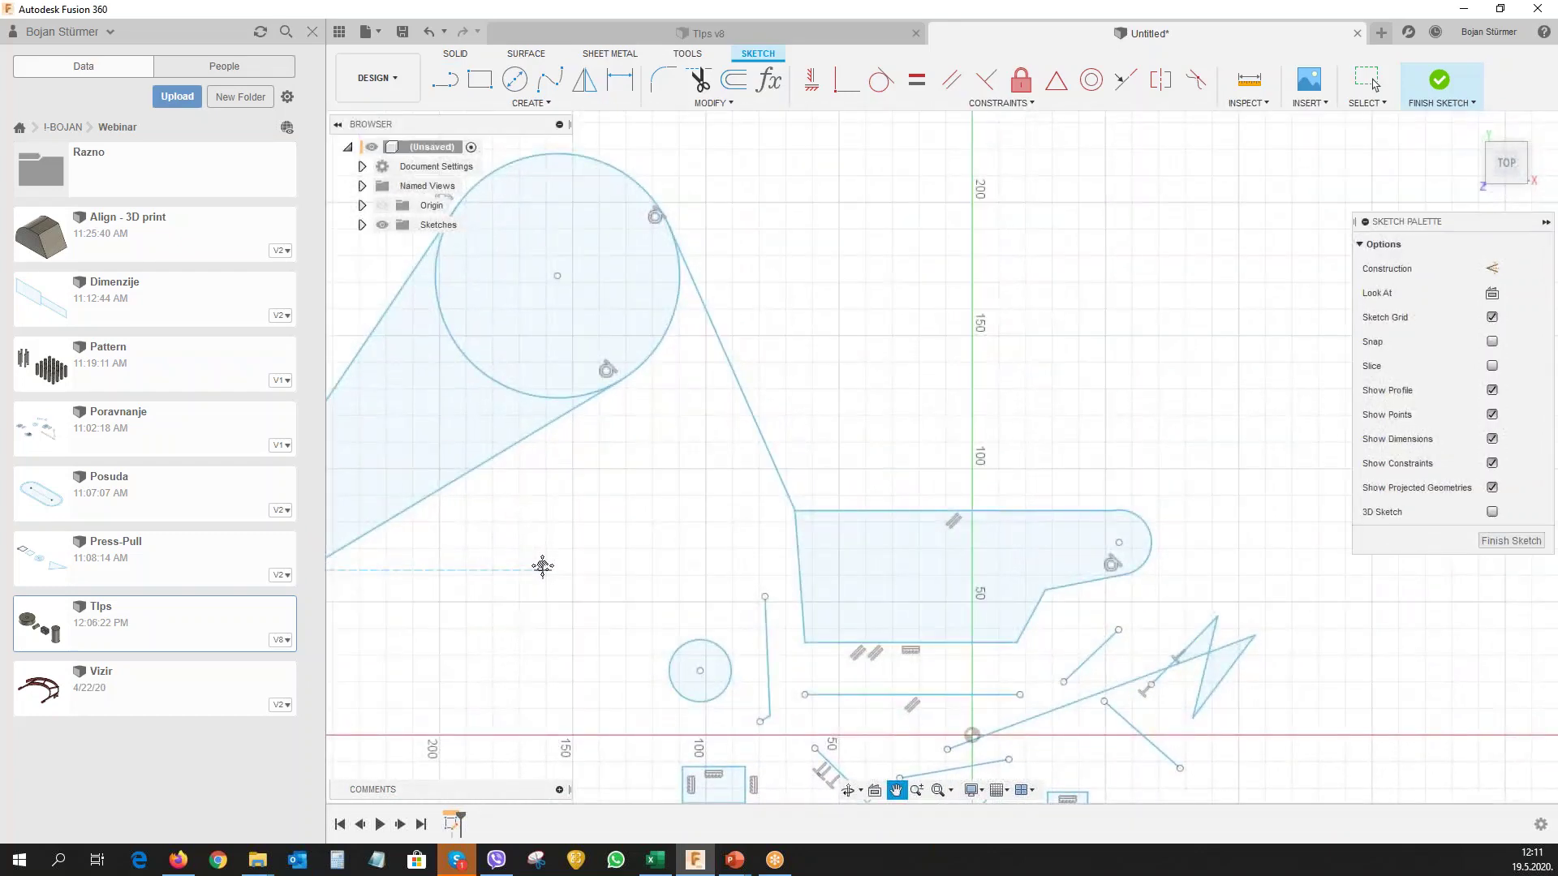
Draw a line from the circle's lower-right edge to the profile's rounded end, then zoom out.
{"action": "key", "text": "l"}
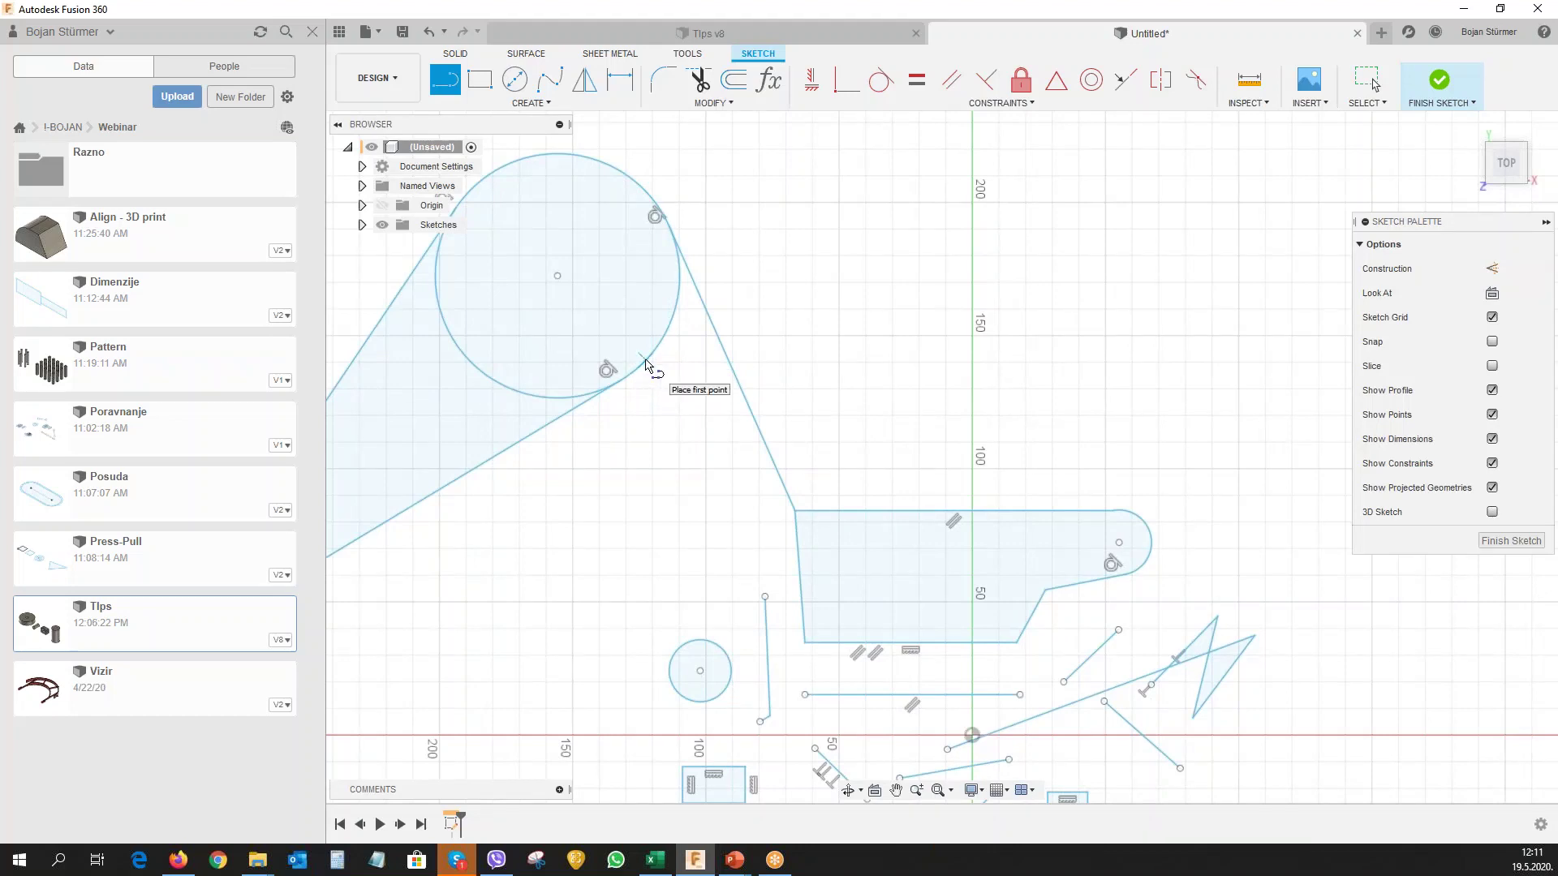
{"action": "left_click", "coordinate": [646, 361]}
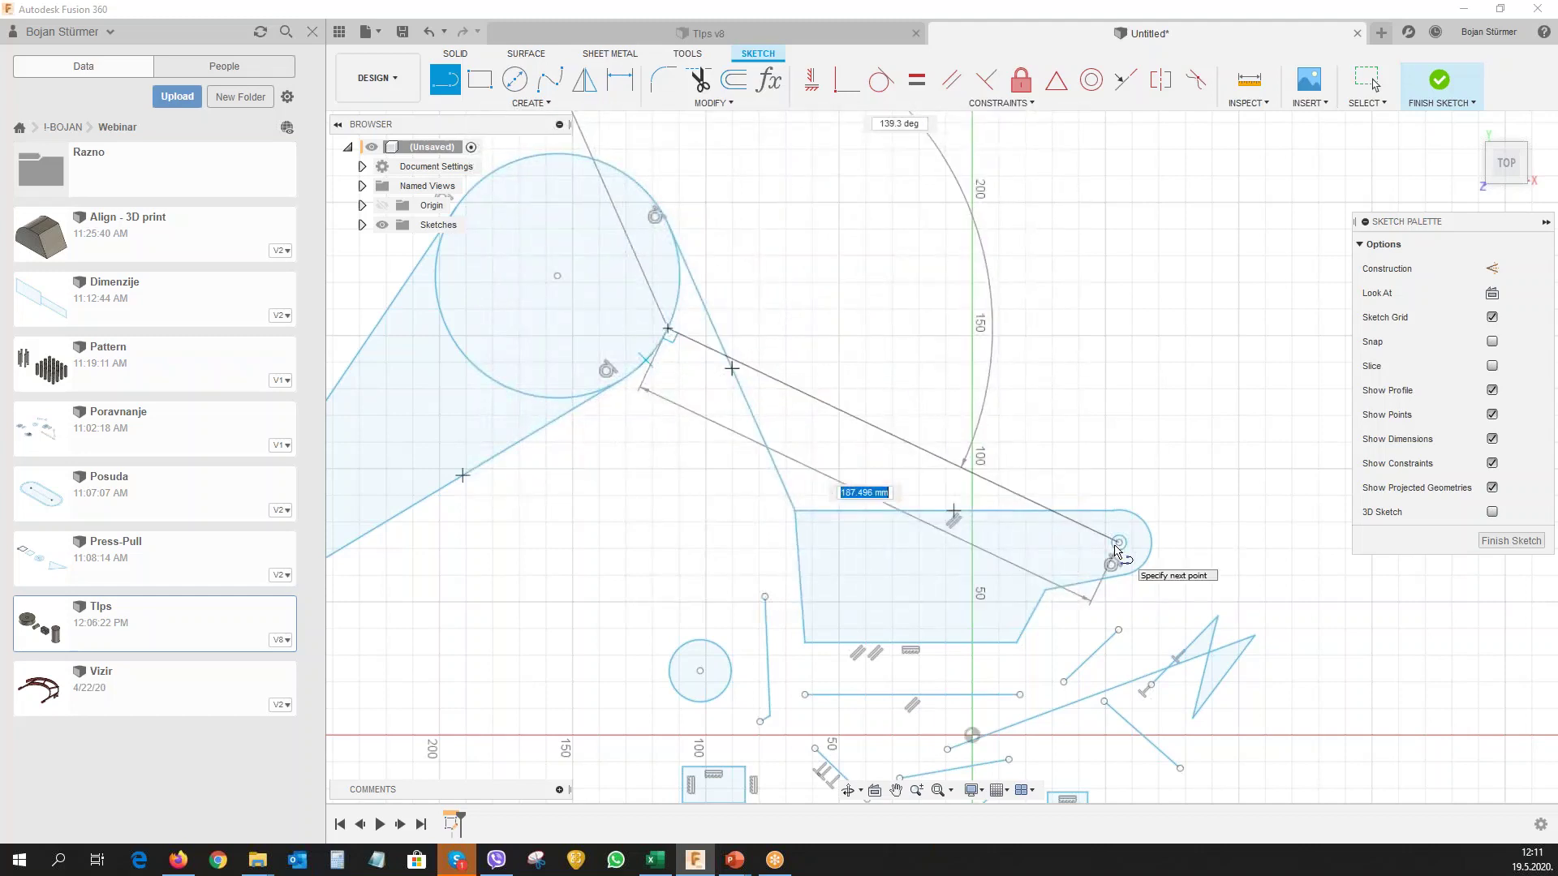
{"action": "left_click", "coordinate": [1118, 542]}
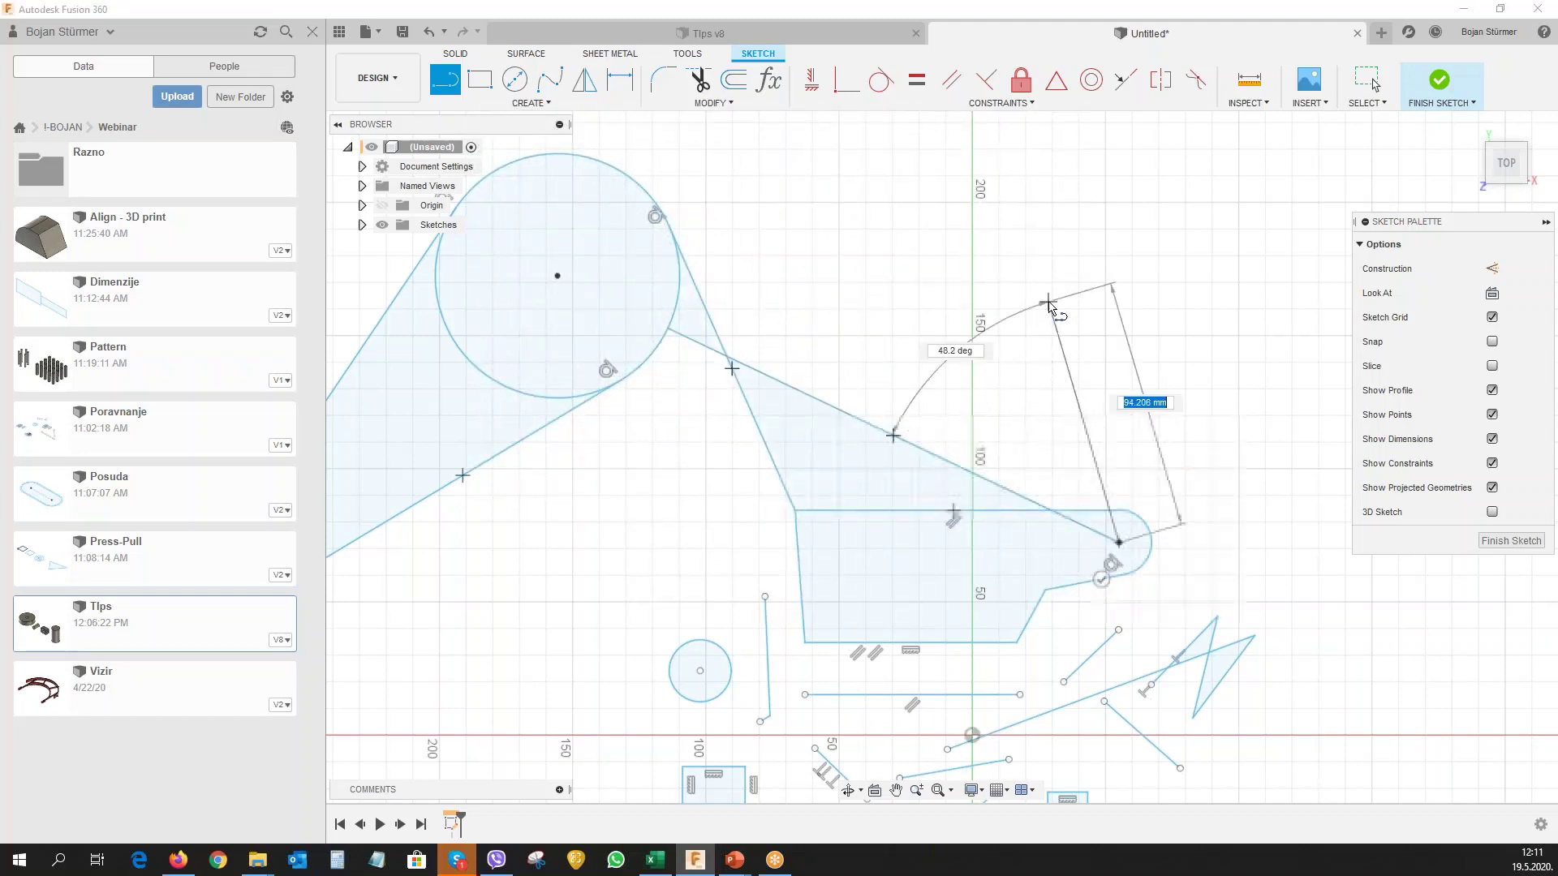
{"action": "key", "text": "Escape"}
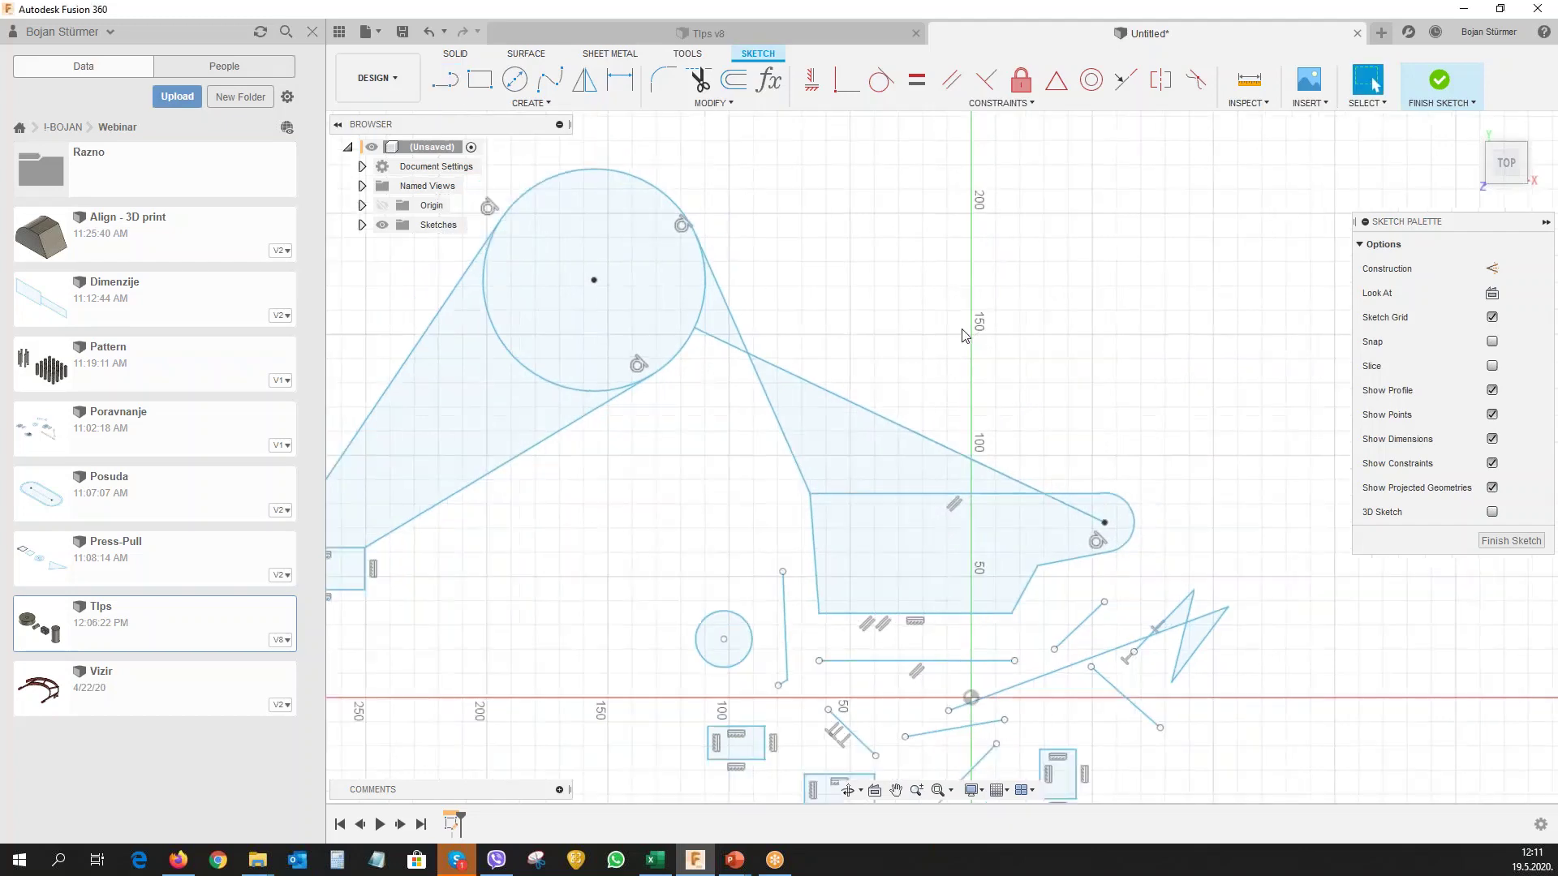
{"action": "scroll", "coordinate": [963, 329], "scroll_direction": "down", "scroll_amount": 3}
{"action": "scroll", "coordinate": [963, 328], "scroll_direction": "down", "scroll_amount": 1}
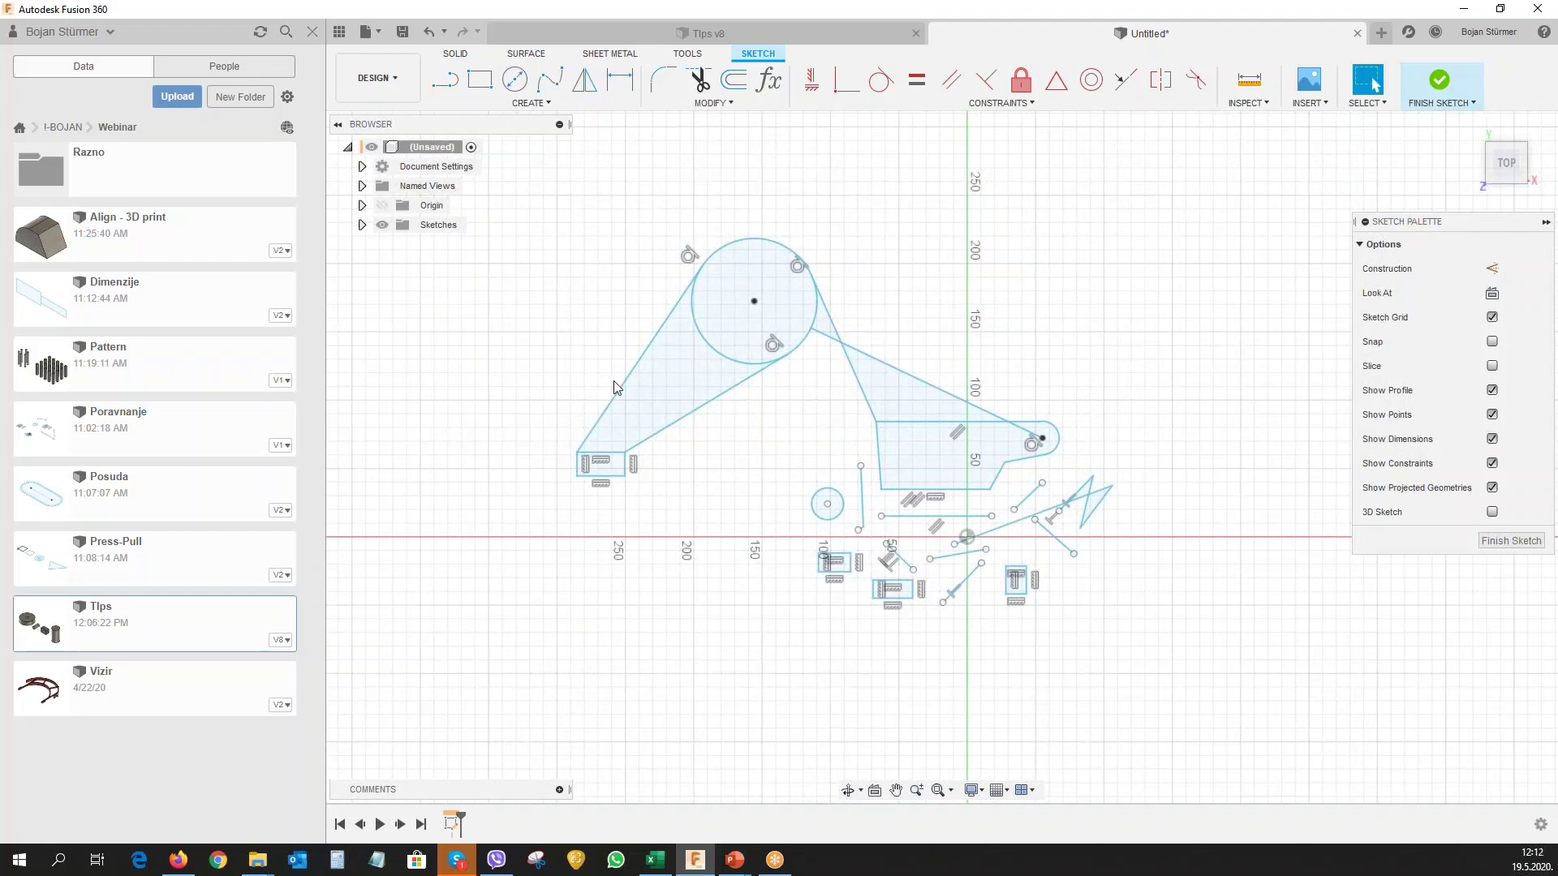
Try window selection to box-select the circle, lines and profiles around the circle.
{"action": "left_click", "coordinate": [1386, 107]}
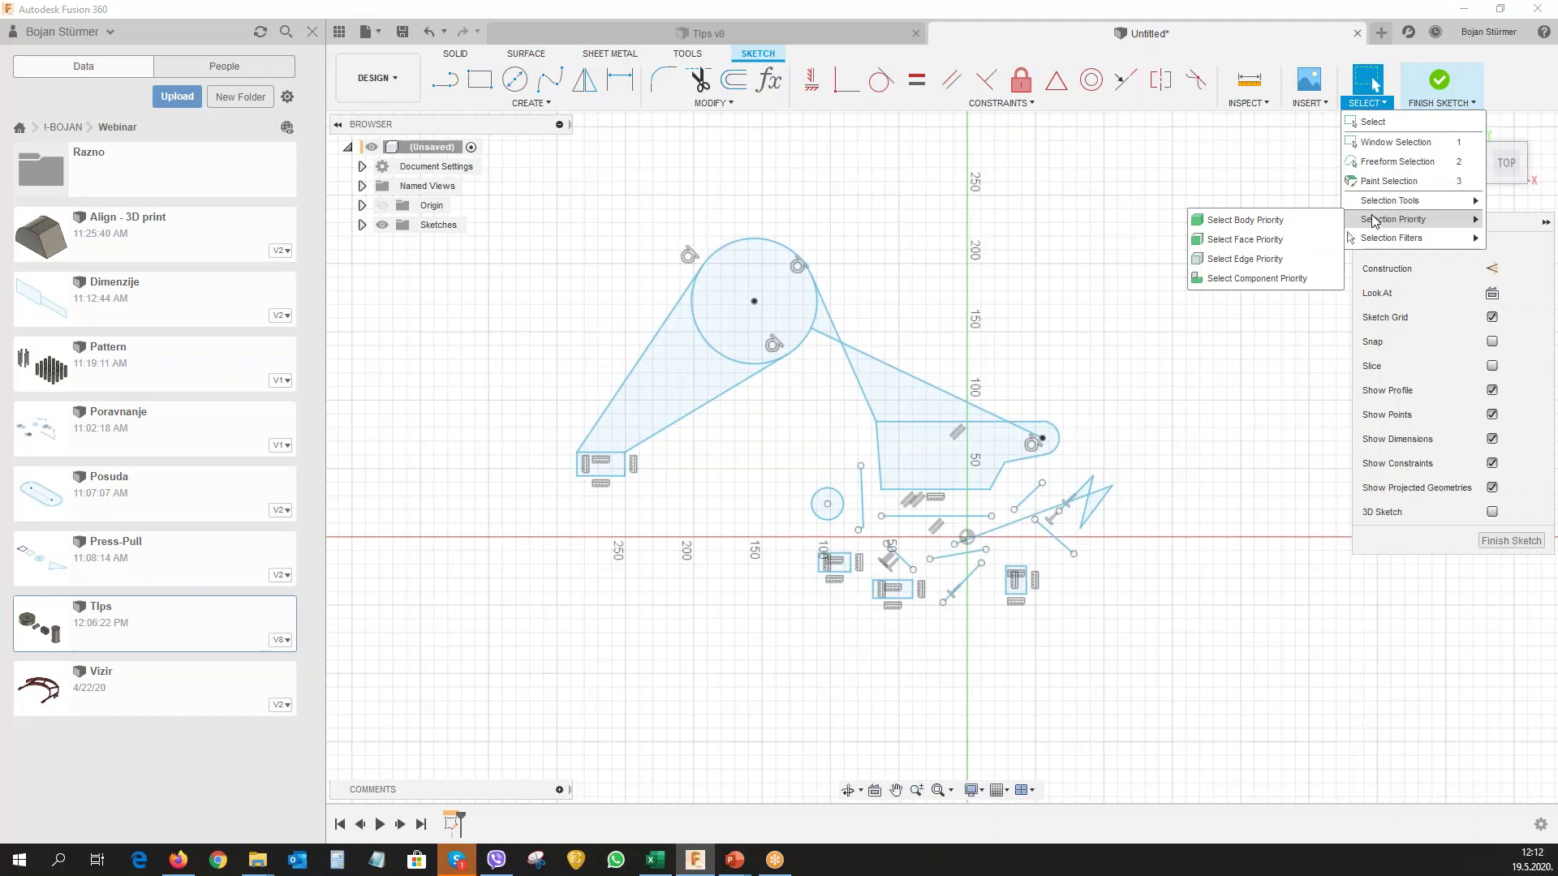
{"action": "left_click", "coordinate": [1375, 145]}
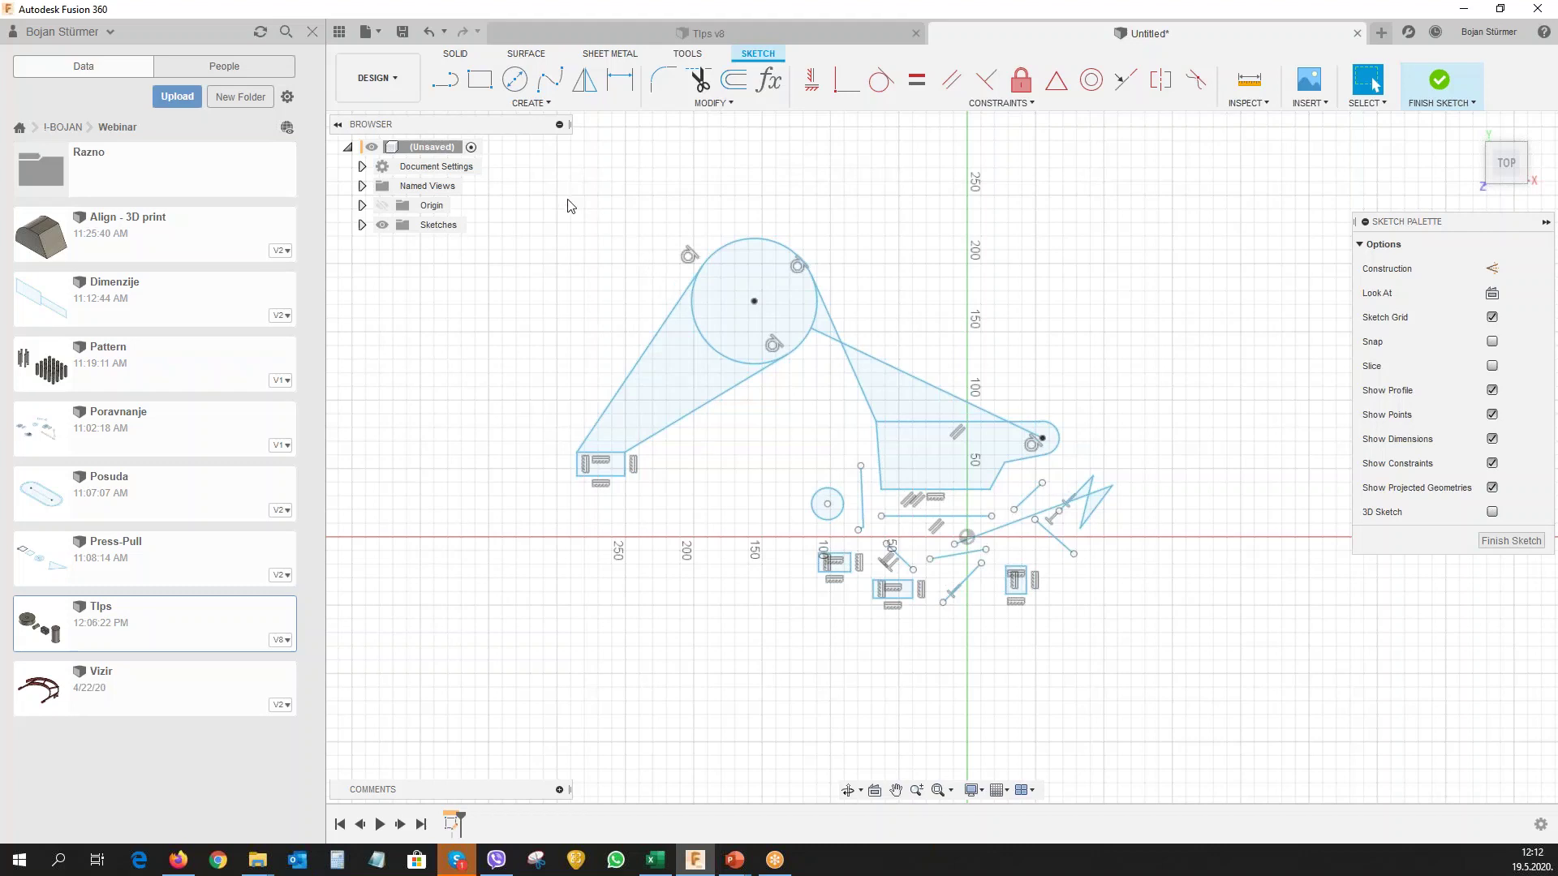
{"action": "left_click_drag", "start_coordinate": [564, 190], "coordinate": [842, 387]}
{"action": "left_click_drag", "start_coordinate": [910, 164], "coordinate": [698, 300]}
{"action": "mouse_move", "coordinate": [697, 303]}
{"action": "left_mouse_down"}
{"action": "mouse_move", "coordinate": [786, 188]}
{"action": "mouse_move", "coordinate": [812, 201]}
{"action": "left_mouse_up"}
{"action": "left_click_drag", "start_coordinate": [543, 166], "coordinate": [921, 446]}
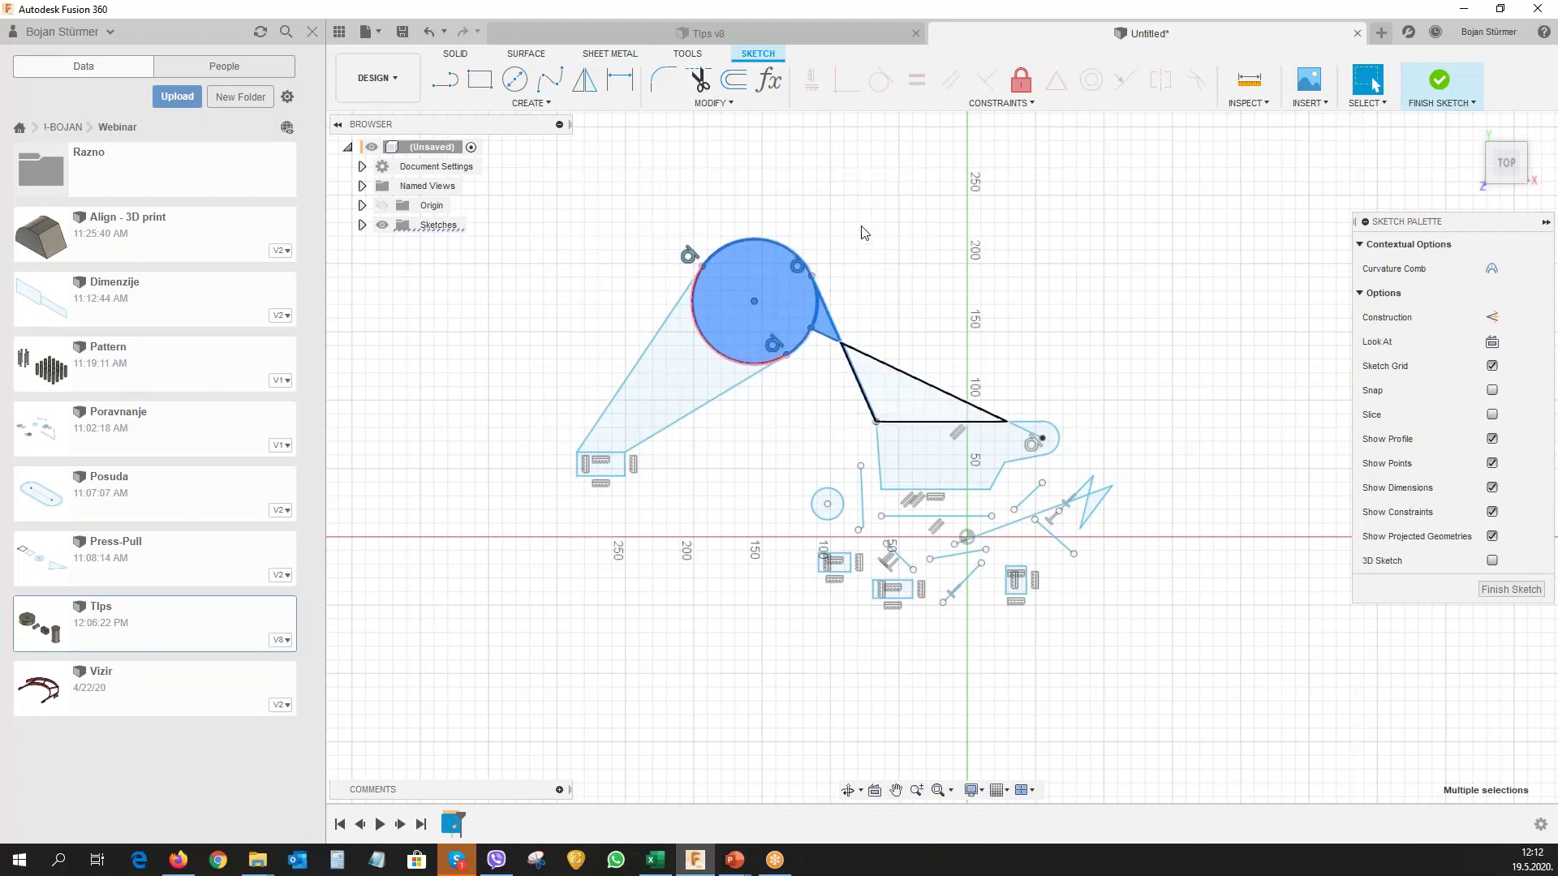
{"action": "left_click", "coordinate": [901, 215]}
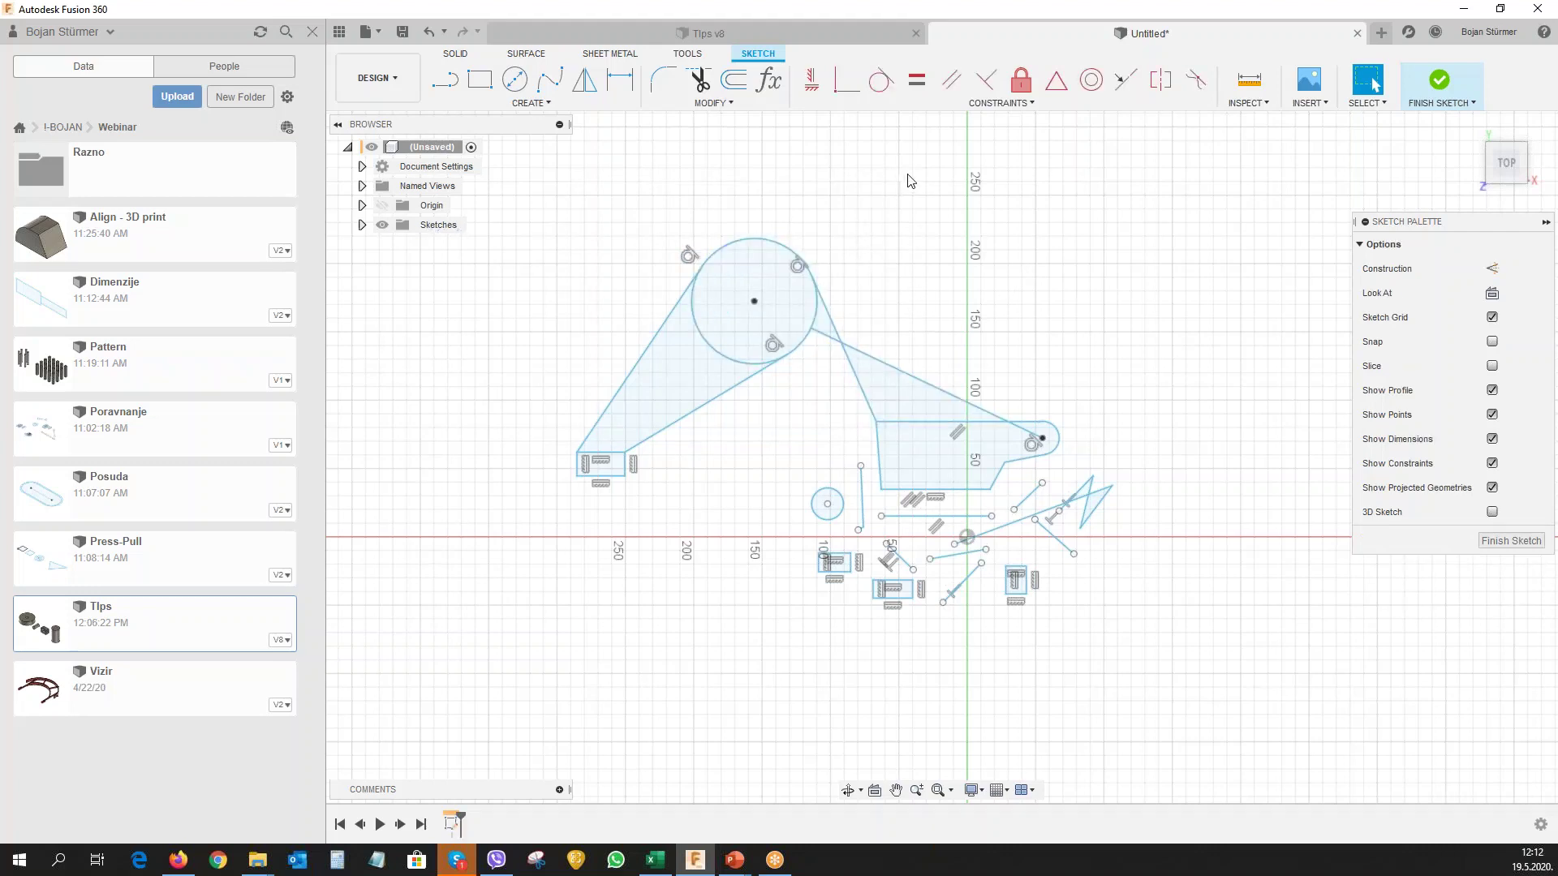
{"action": "left_click_drag", "start_coordinate": [911, 171], "coordinate": [643, 375]}
{"action": "left_click_drag", "start_coordinate": [641, 375], "coordinate": [642, 376]}
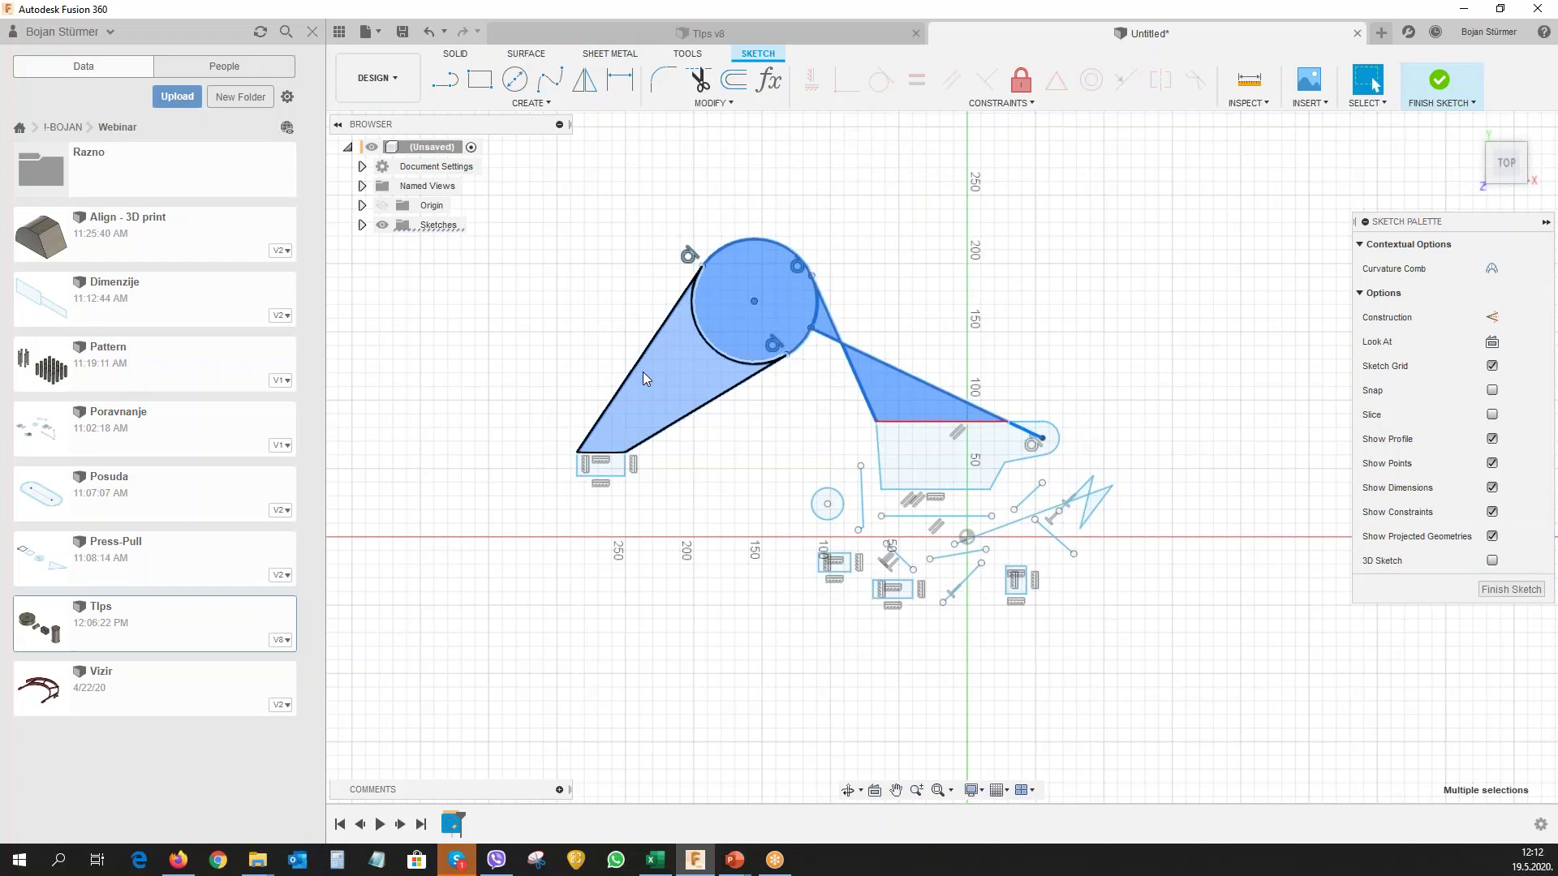
{"action": "left_click", "coordinate": [645, 379]}
{"action": "left_click", "coordinate": [875, 215]}
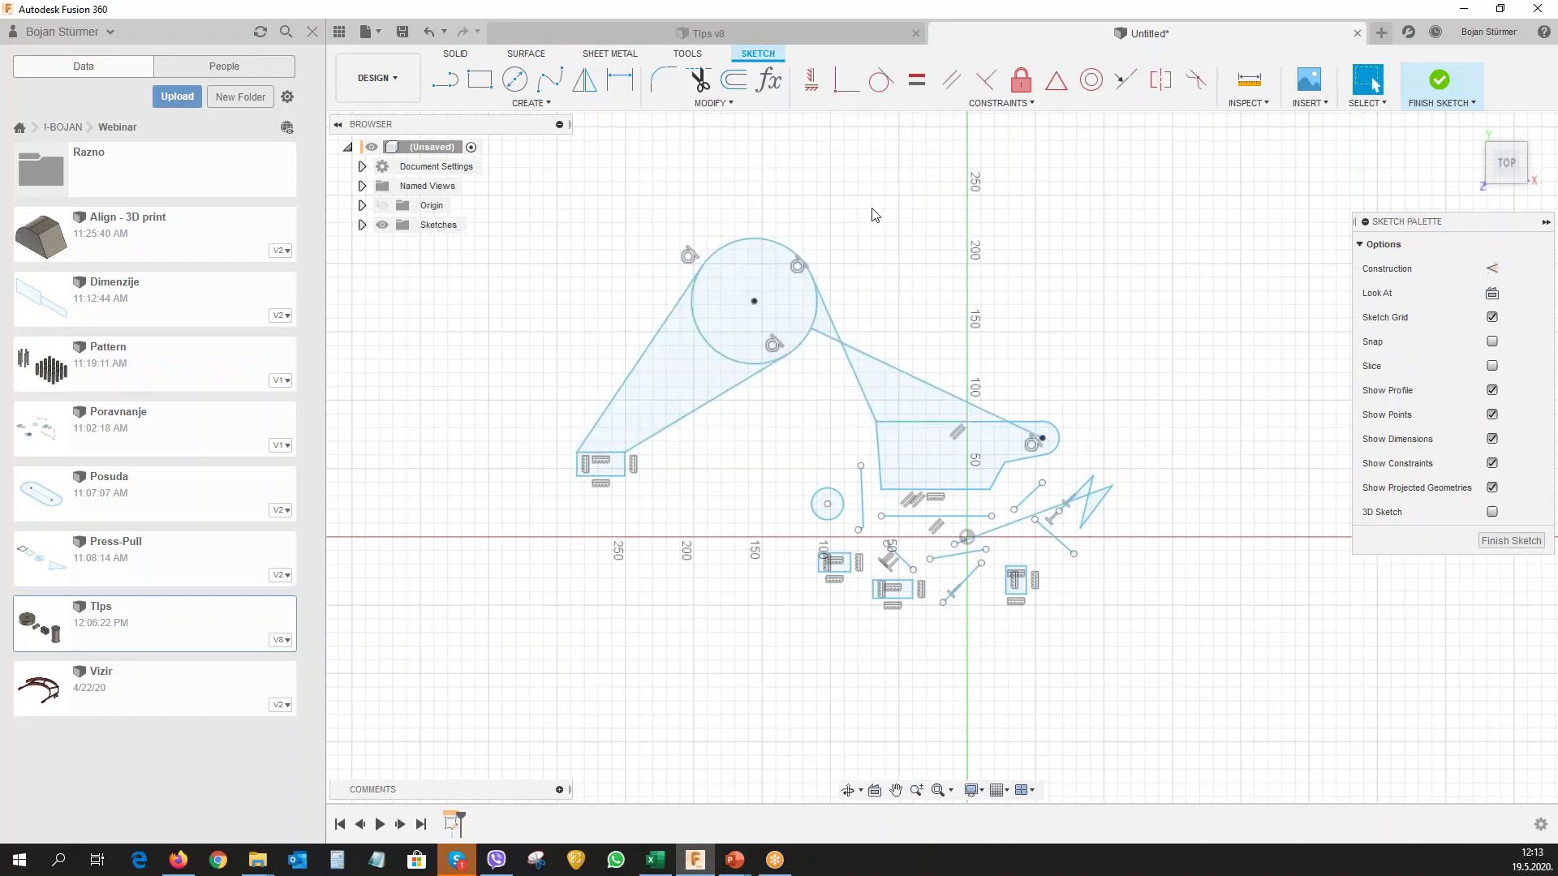
Lasso the whole sketch with freeform selection and delete it, then delete the leftover dimensions.
{"action": "left_click", "coordinate": [1382, 107]}
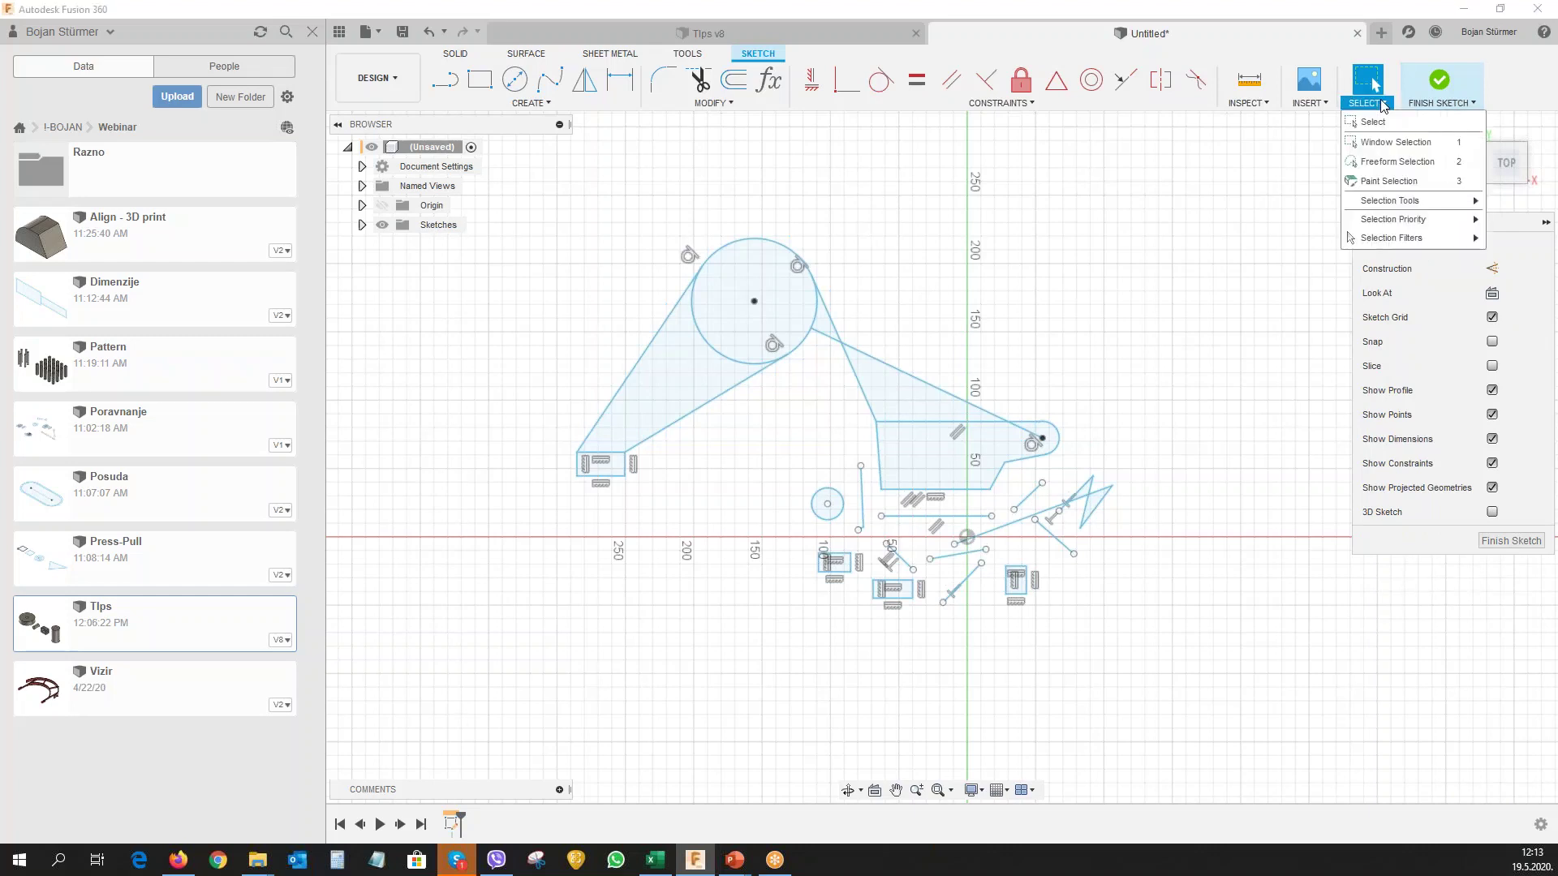
{"action": "left_click", "coordinate": [1383, 166]}
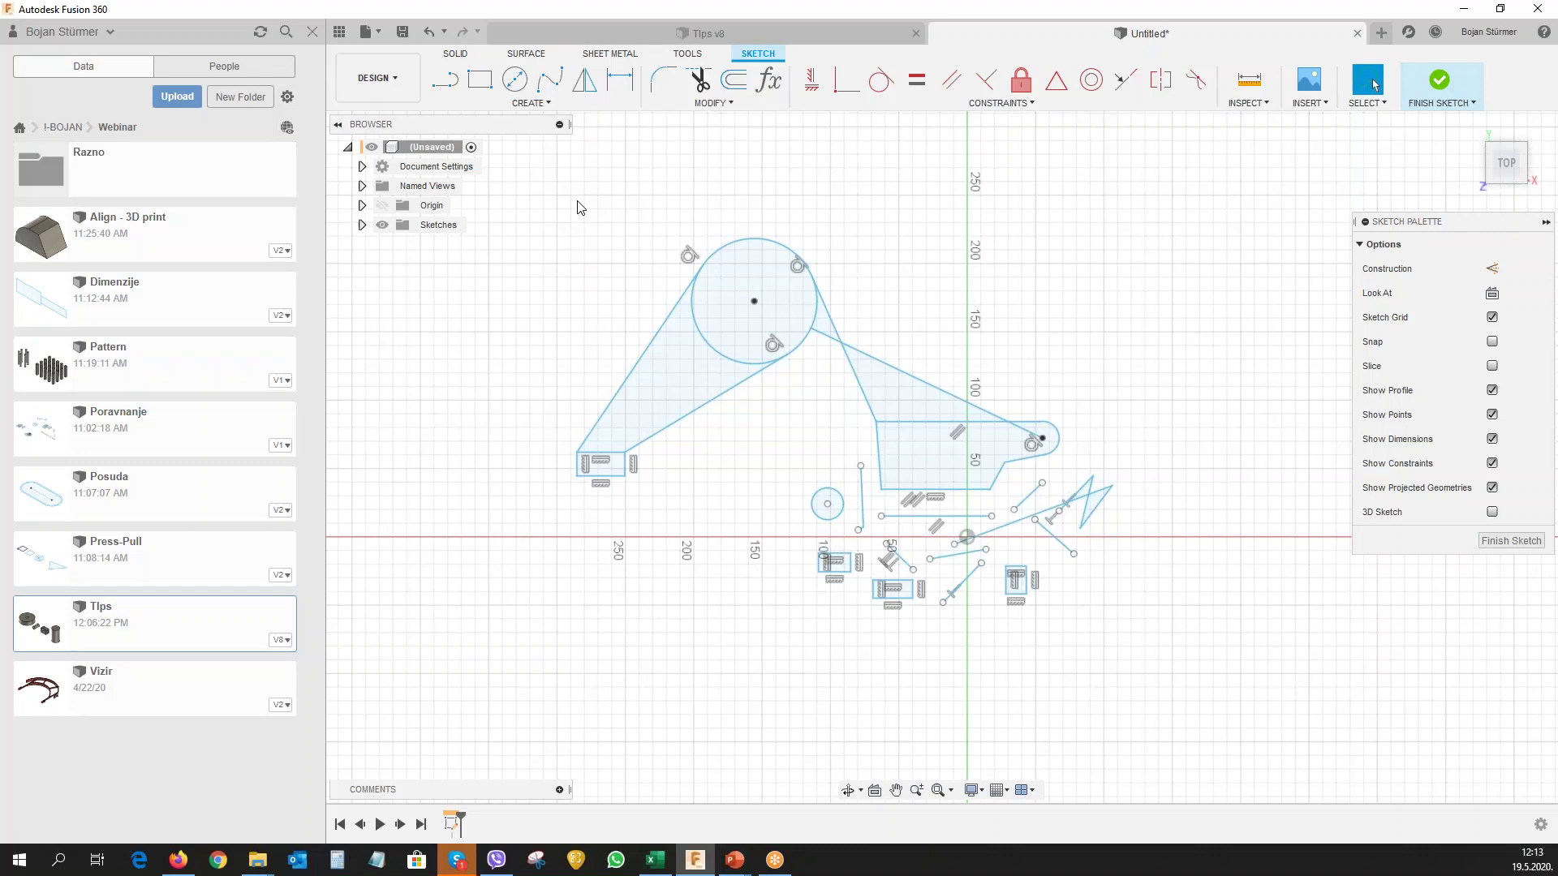
{"action": "mouse_move", "coordinate": [576, 200]}
{"action": "left_mouse_down"}
{"action": "mouse_move", "coordinate": [684, 438]}
{"action": "mouse_move", "coordinate": [578, 303]}
{"action": "left_mouse_up"}
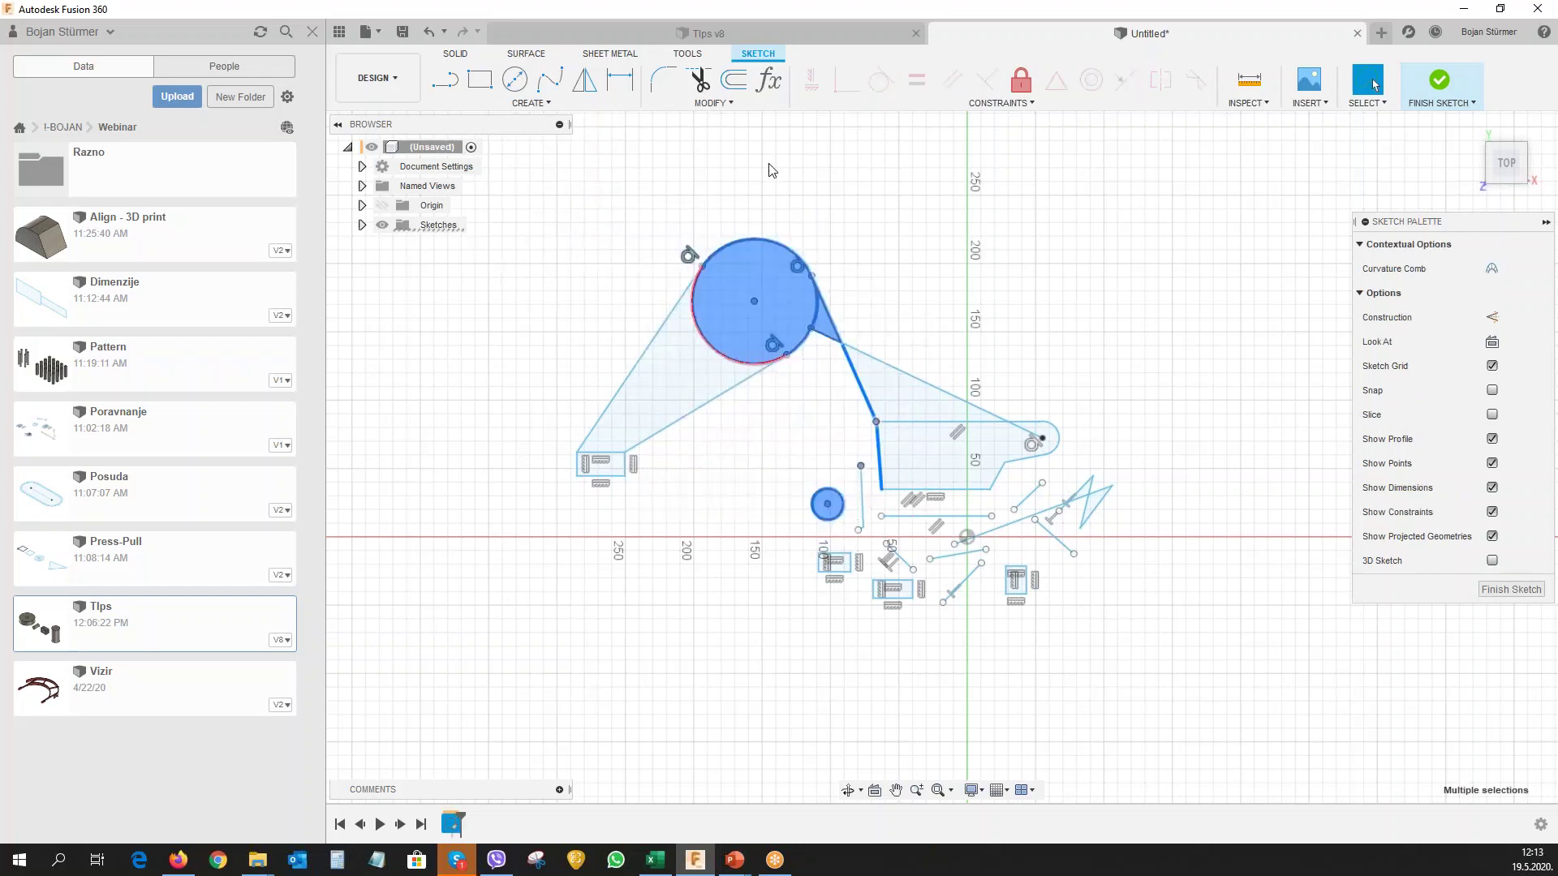
{"action": "left_click", "coordinate": [905, 204]}
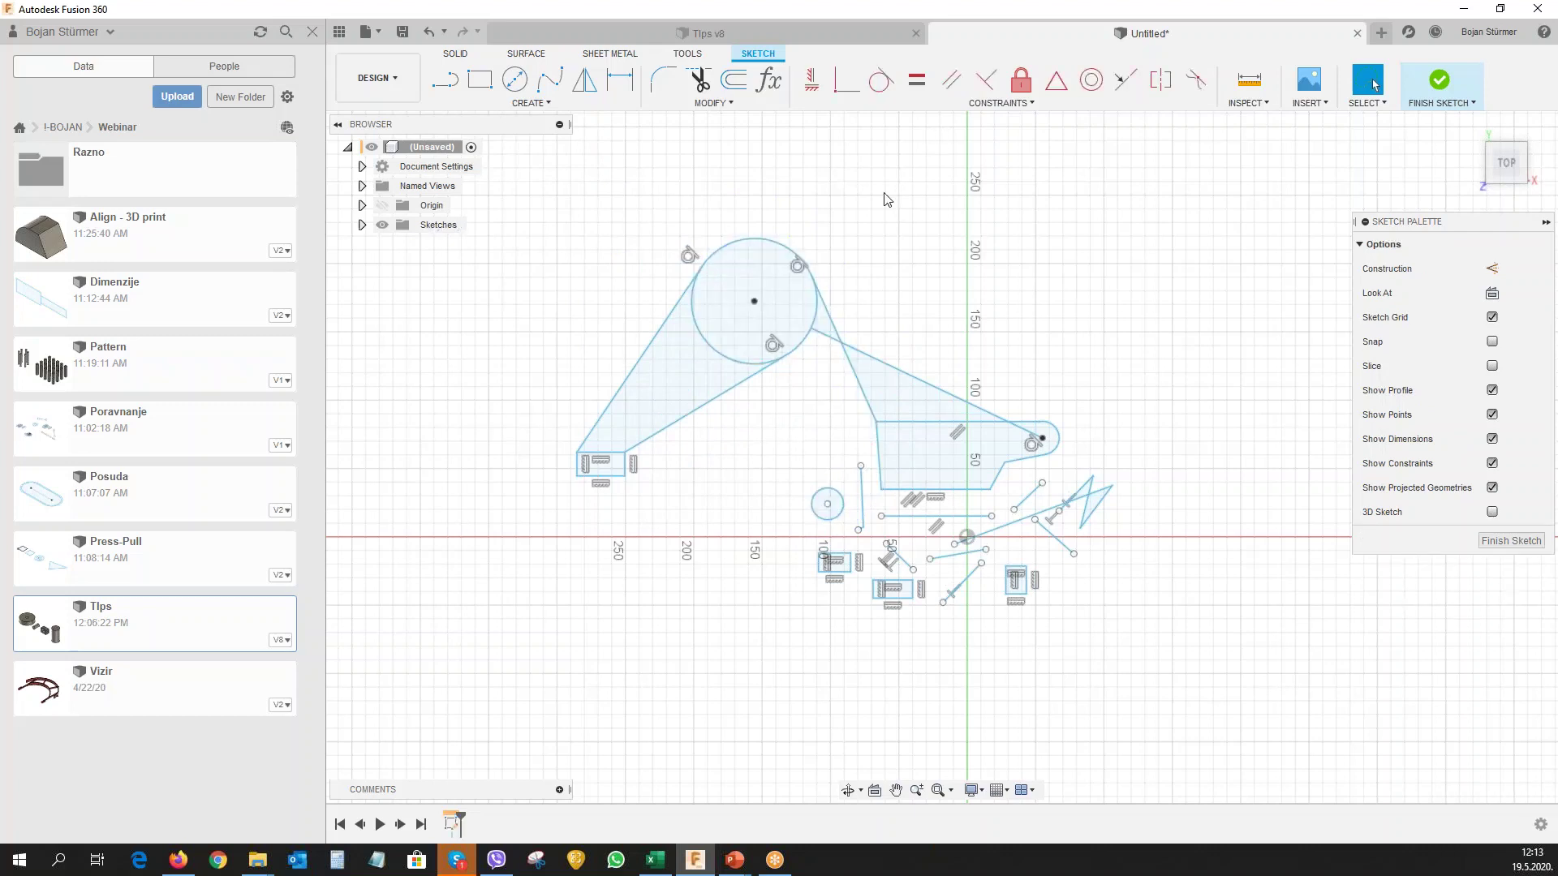
{"action": "left_click_drag", "start_coordinate": [921, 166], "coordinate": [899, 409]}
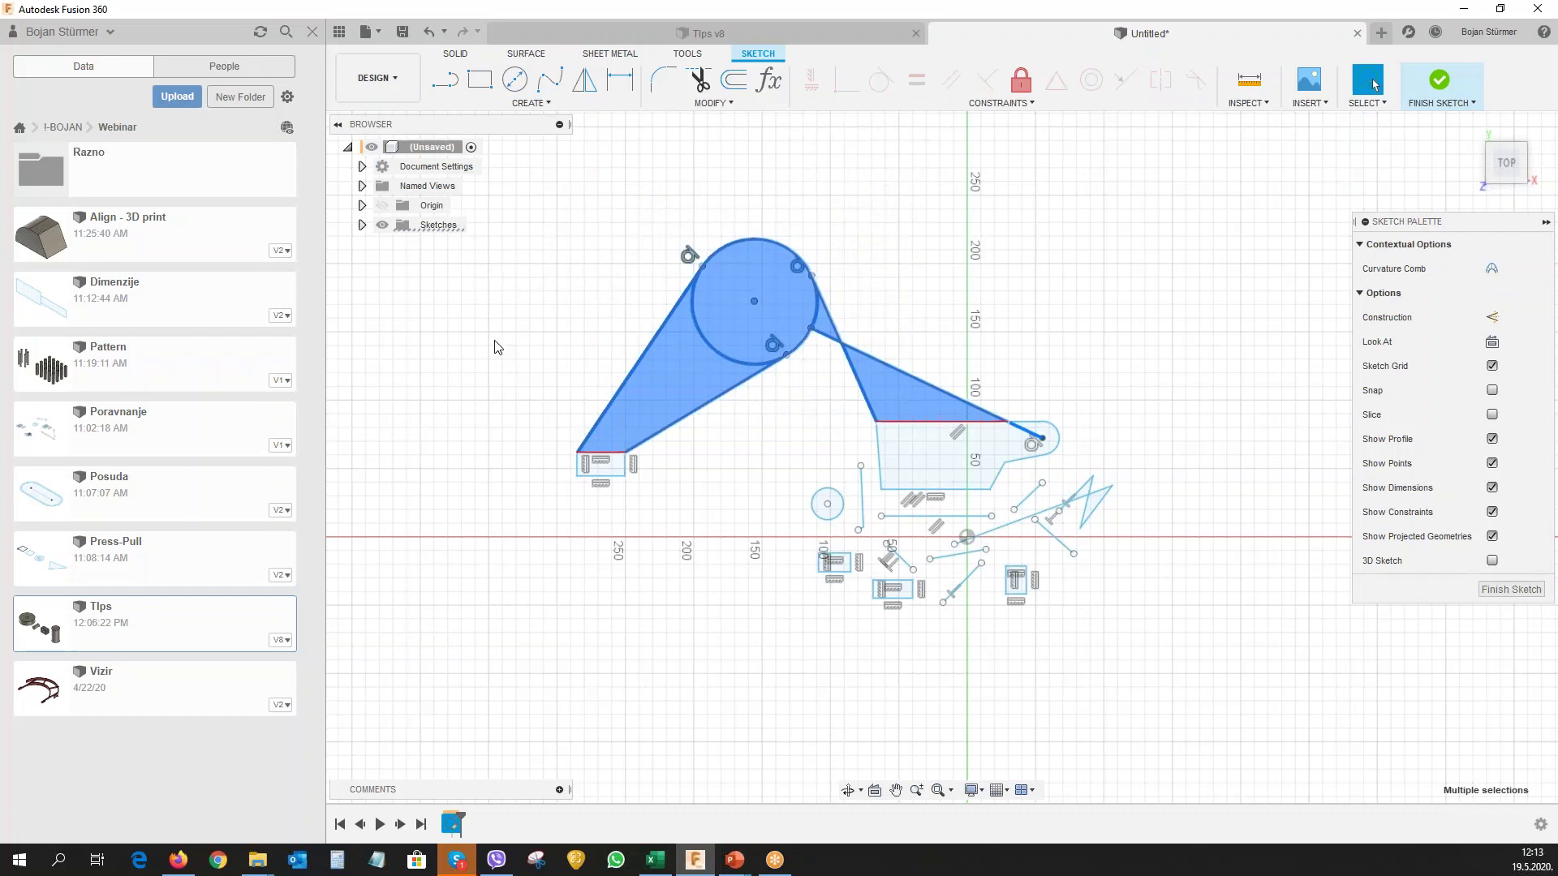
{"action": "left_click", "coordinate": [1162, 661]}
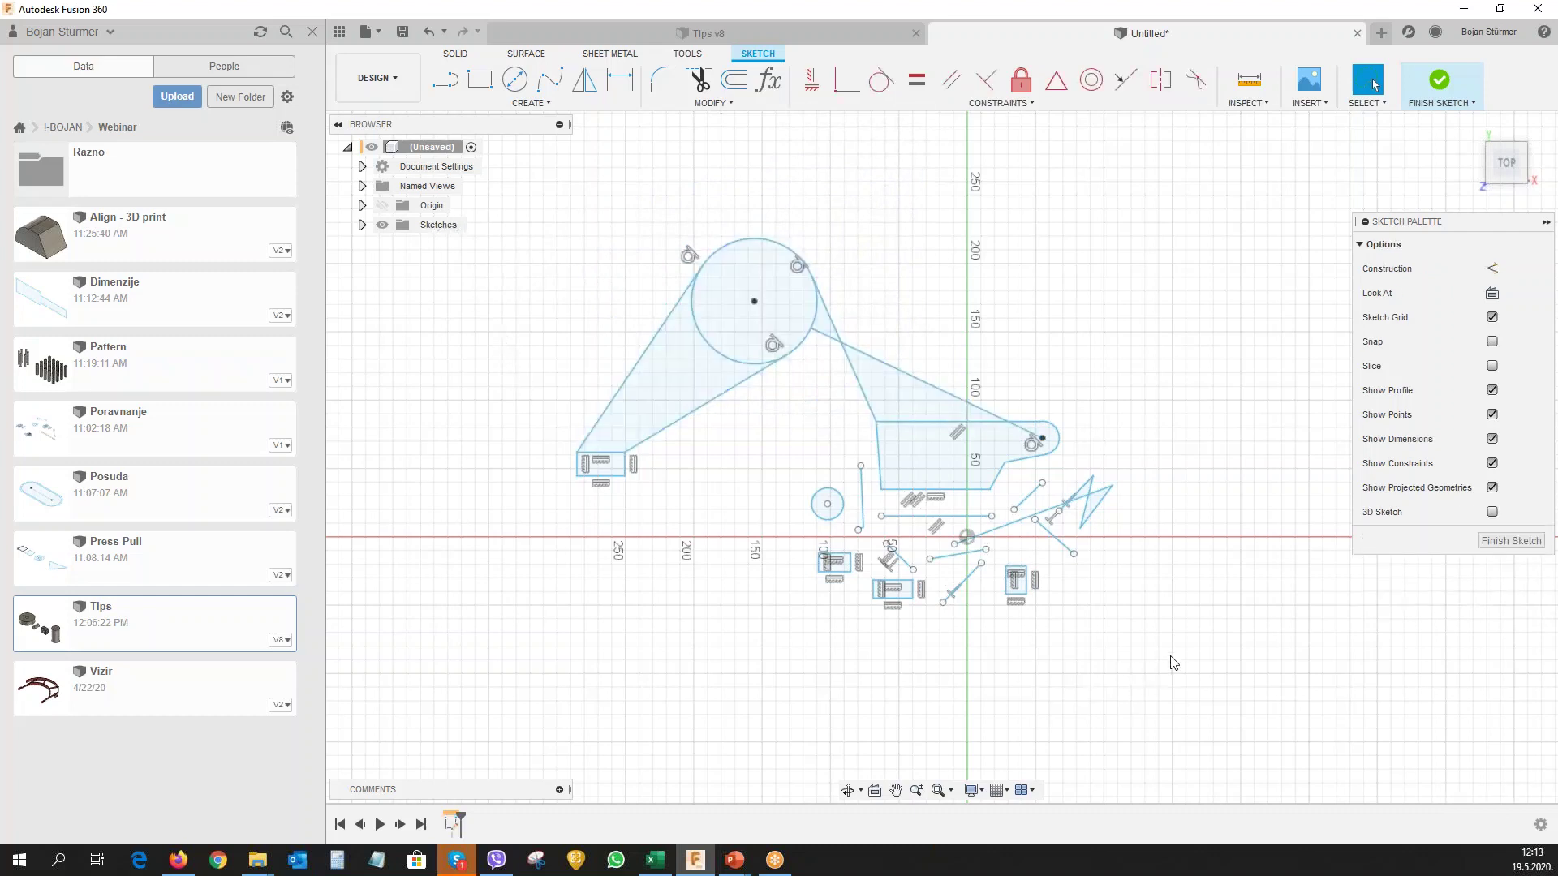
{"action": "left_click_drag", "start_coordinate": [1174, 662], "coordinate": [860, 154]}
{"action": "key", "text": "Delete"}
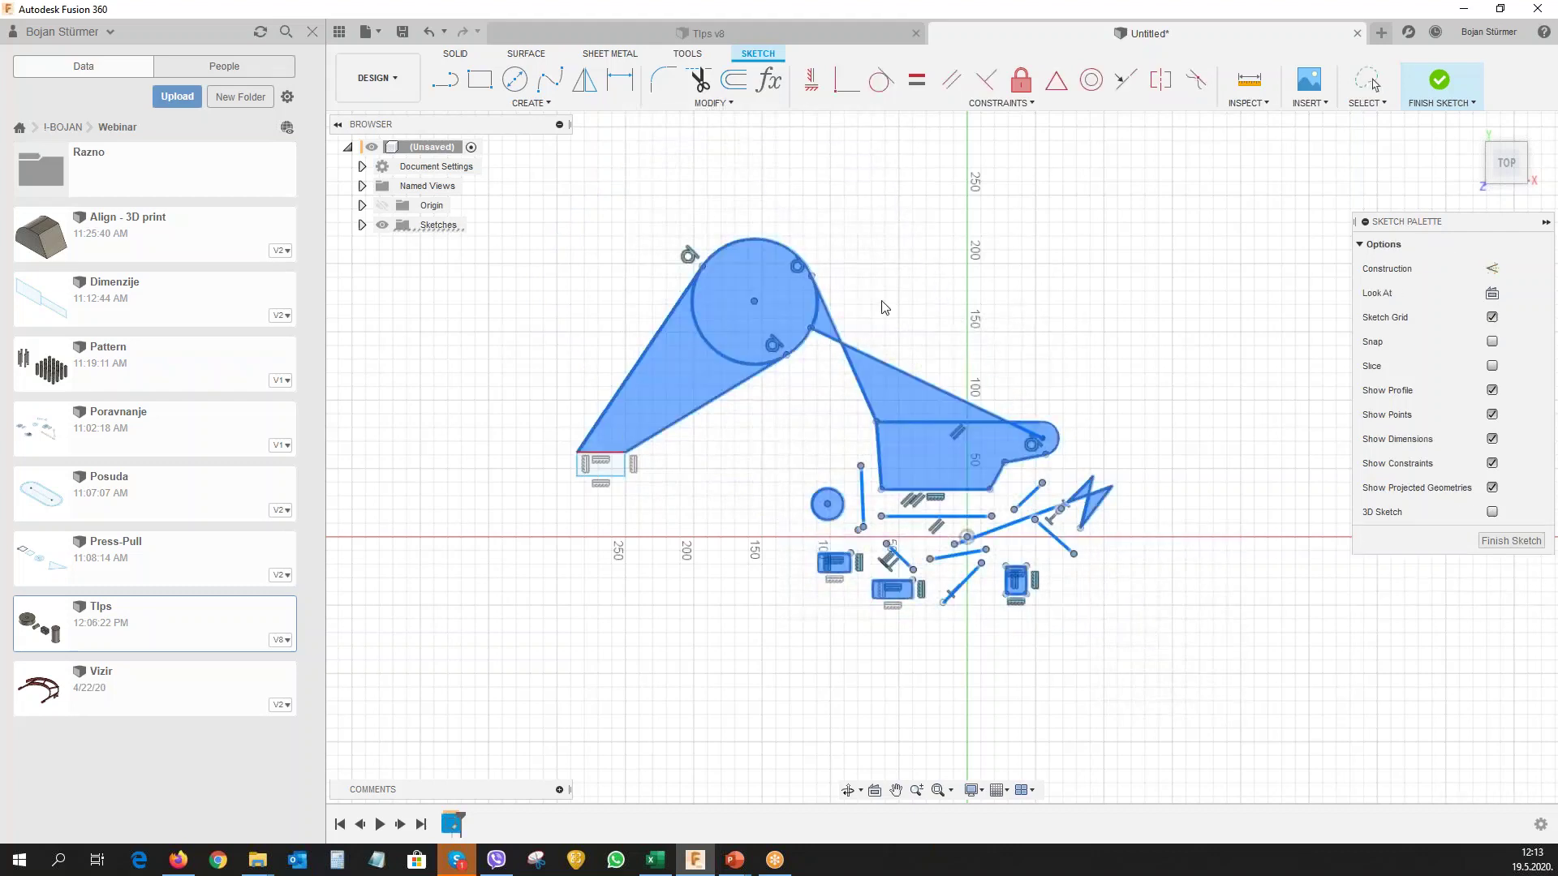
{"action": "left_click_drag", "start_coordinate": [1178, 704], "coordinate": [1103, 340]}
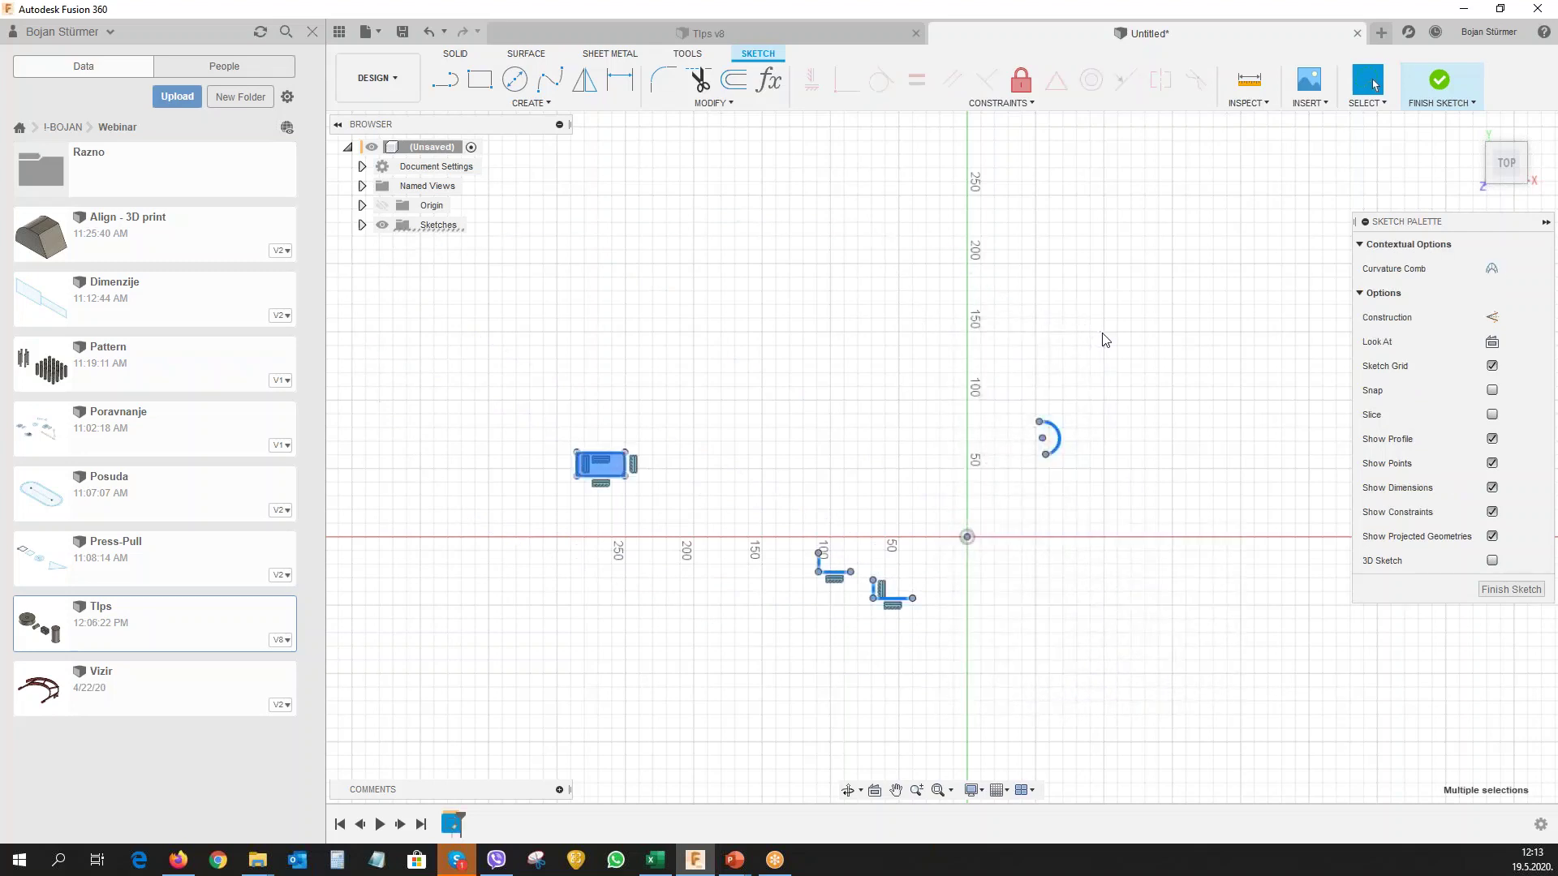
{"action": "key", "text": "Delete"}
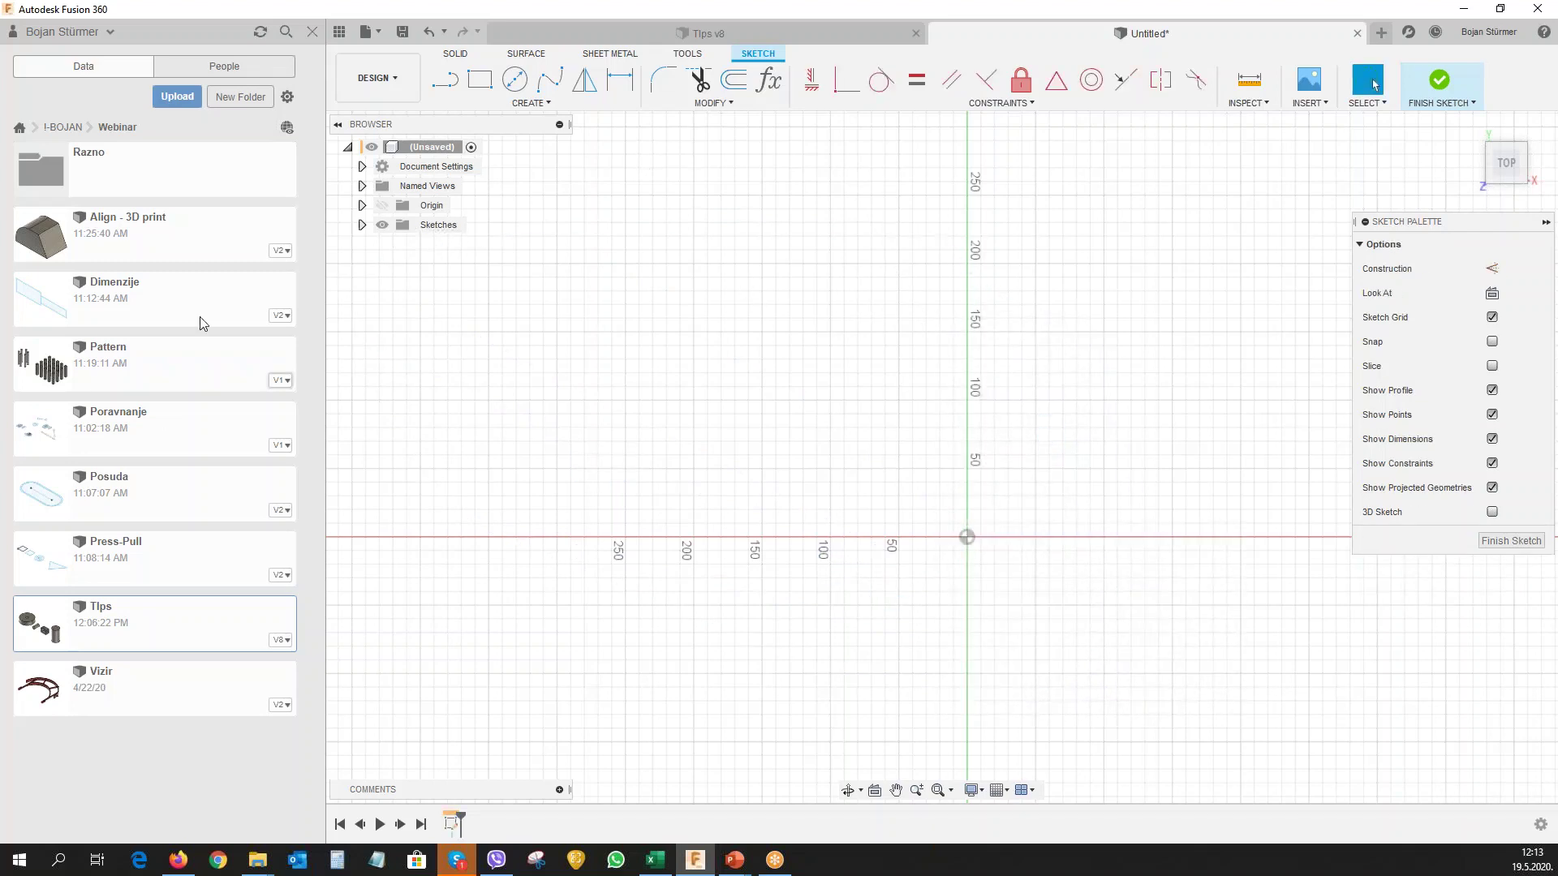
Draw four parallel lines rising to the right across the sketch.
{"action": "left_click", "coordinate": [444, 84]}
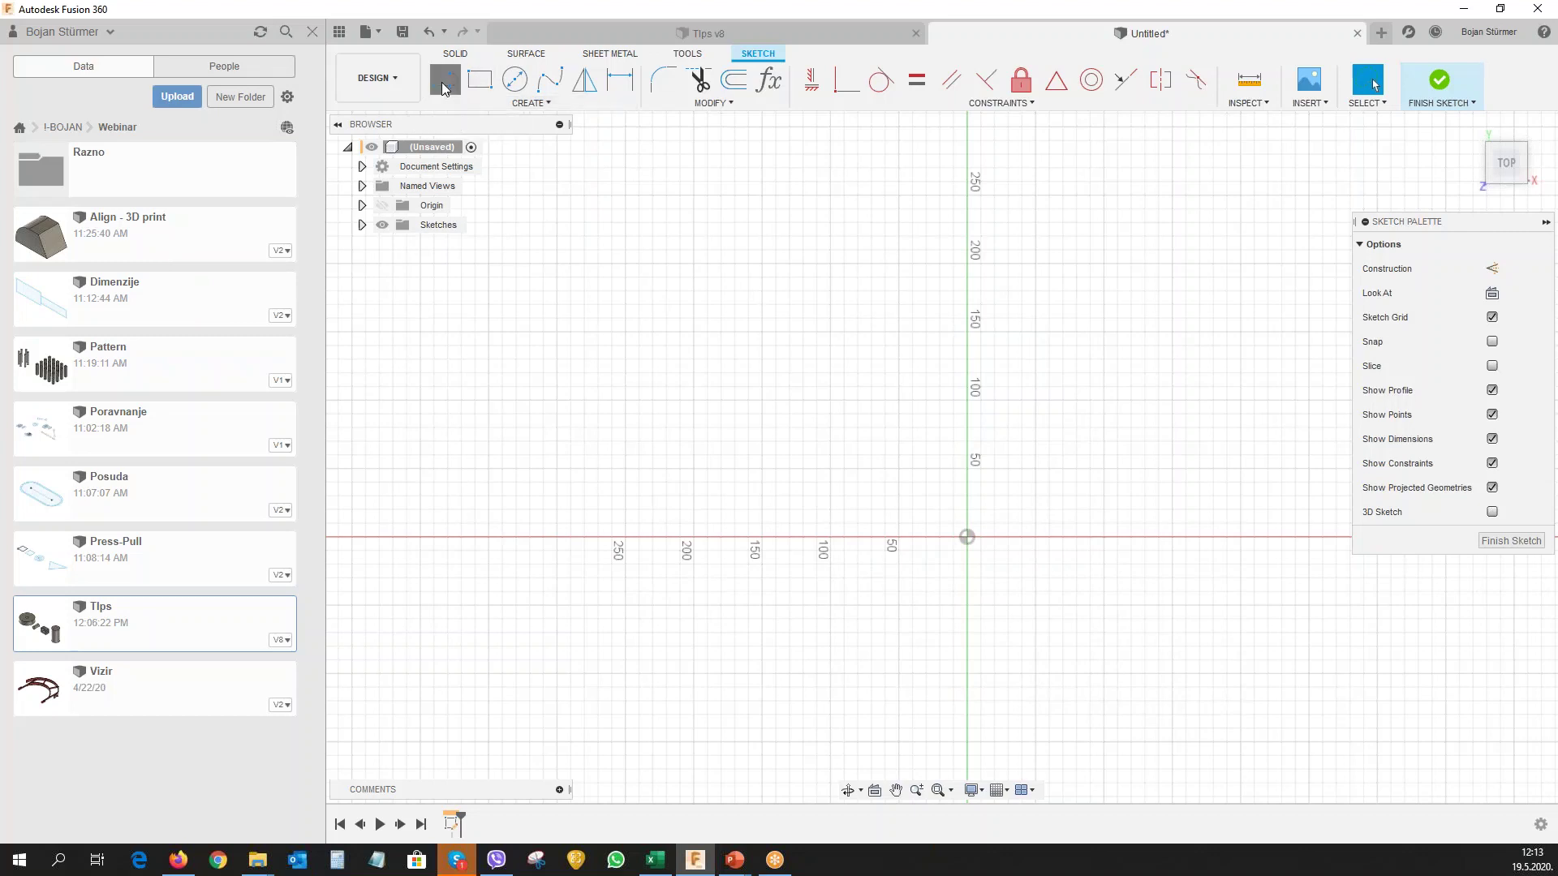
{"action": "left_click", "coordinate": [717, 461]}
{"action": "left_click", "coordinate": [899, 308]}
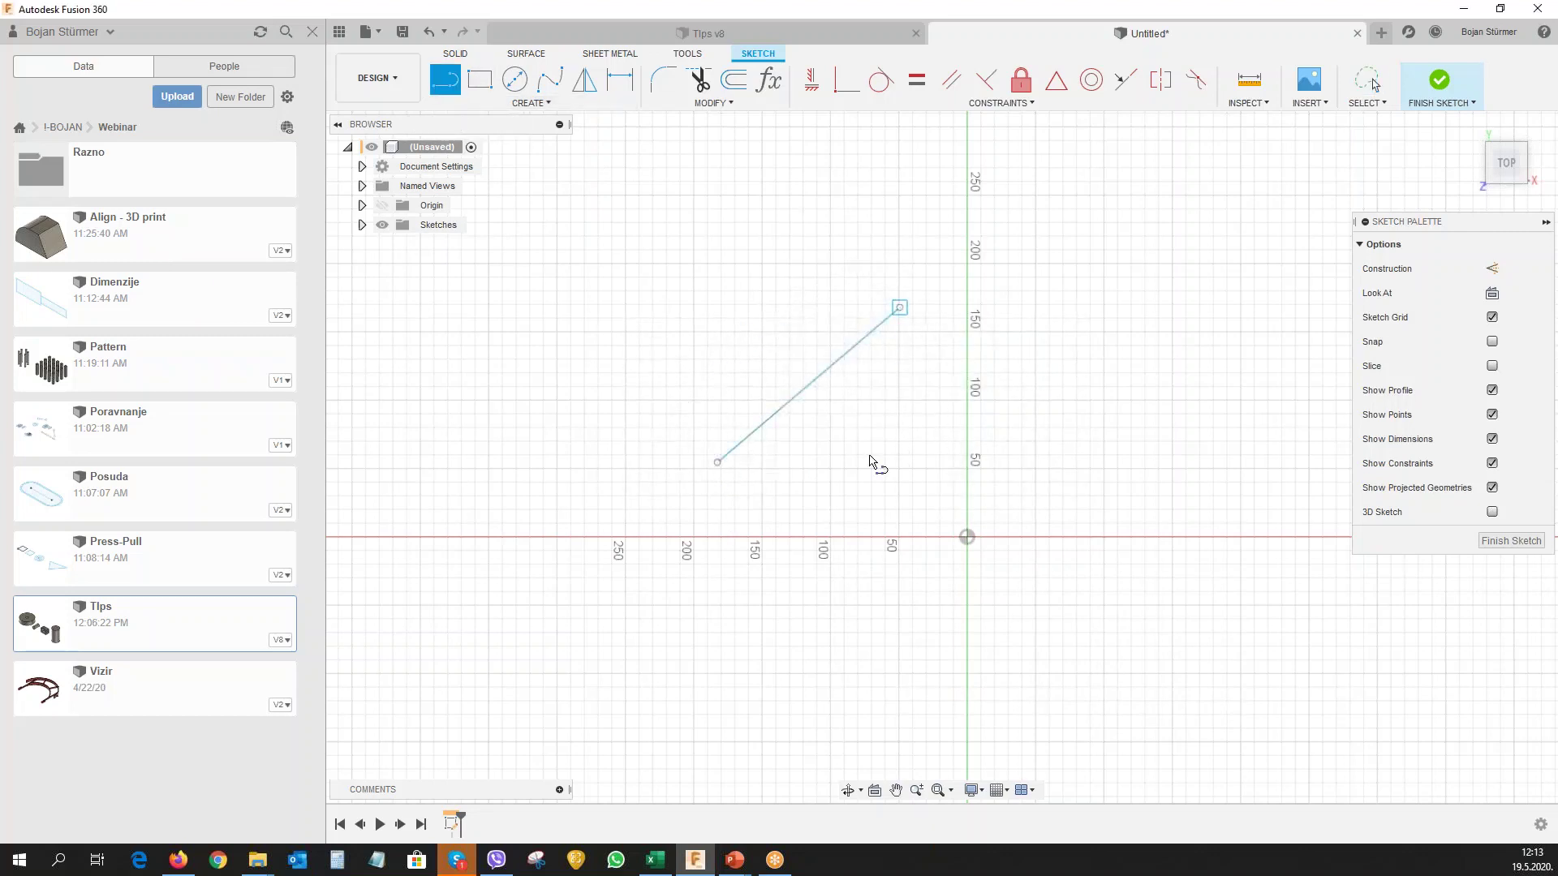
{"action": "double_click", "coordinate": [1135, 287]}
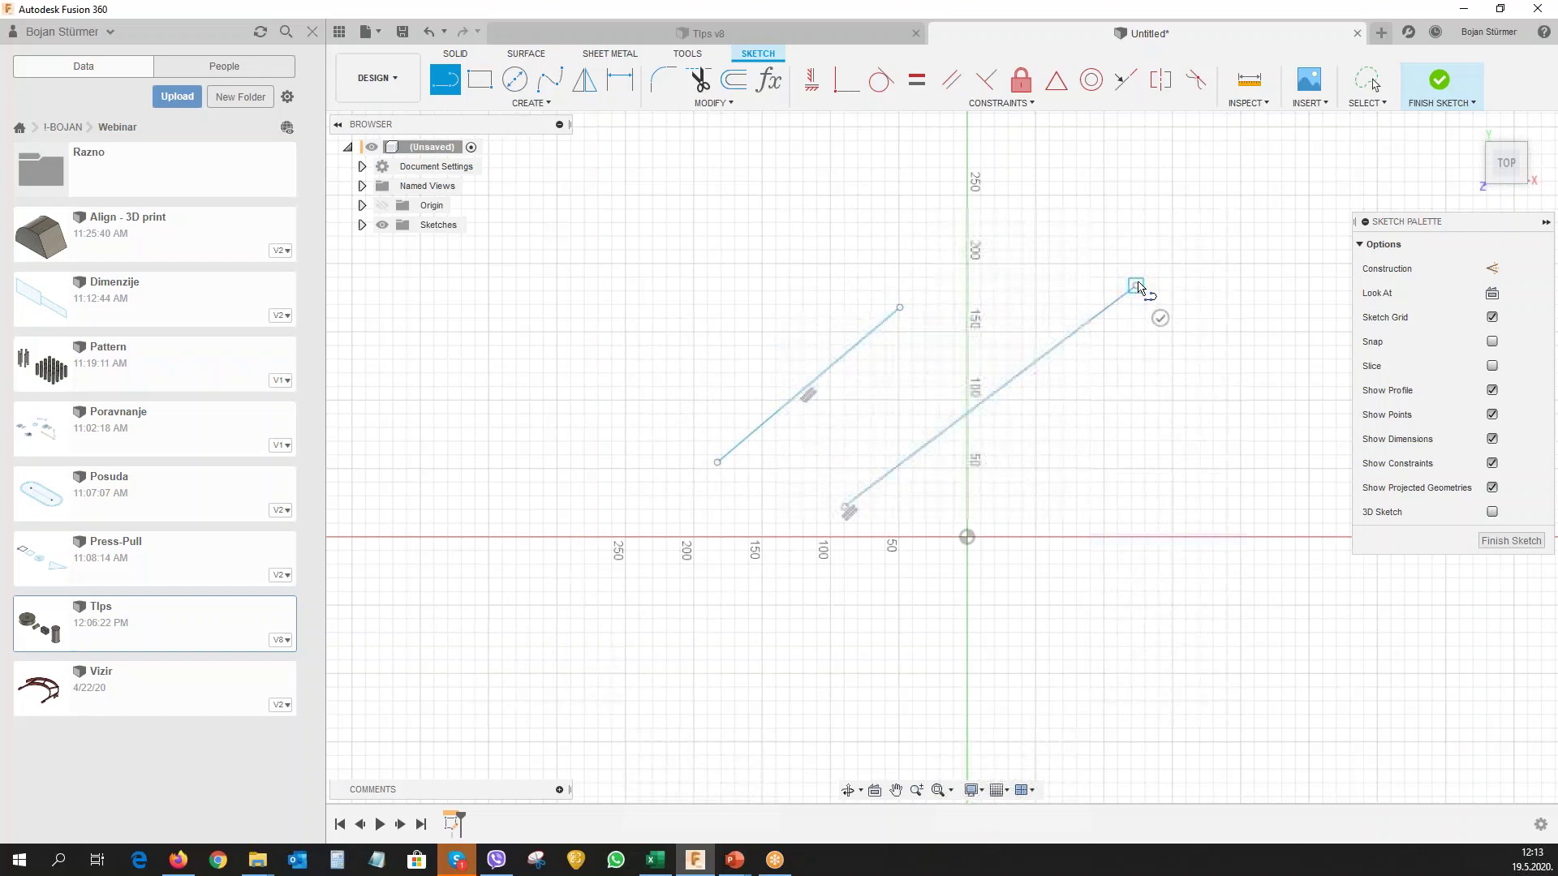
{"action": "left_click", "coordinate": [941, 622]}
{"action": "double_click", "coordinate": [1216, 371]}
{"action": "left_click", "coordinate": [1120, 653]}
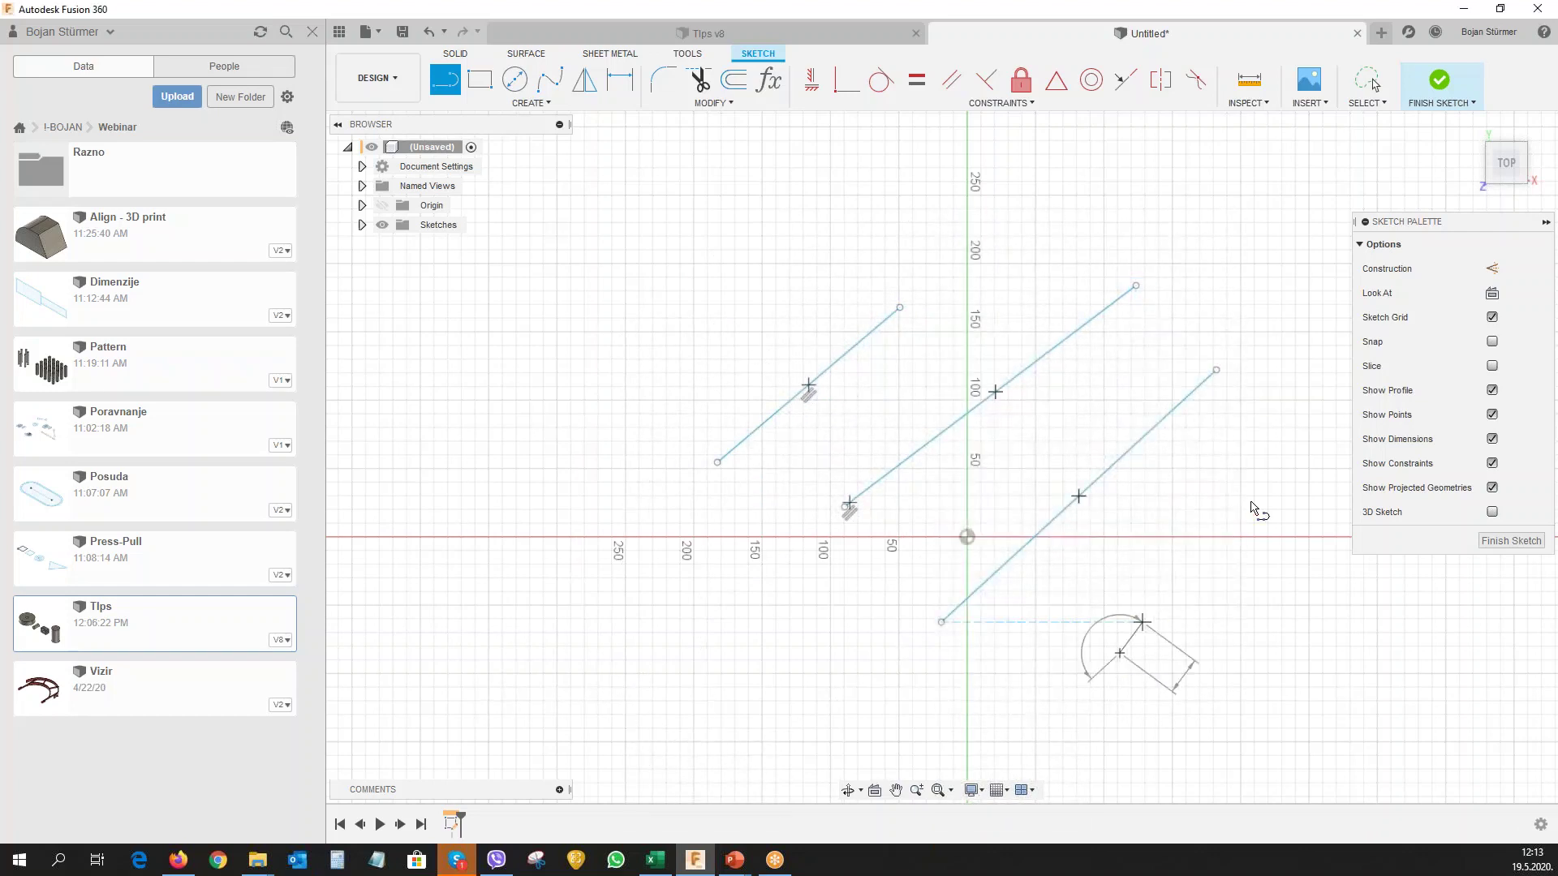
{"action": "double_click", "coordinate": [1286, 457]}
Draw three long falling lines crossing the rising ones to enclose shaded profiles.
{"action": "left_click", "coordinate": [698, 370]}
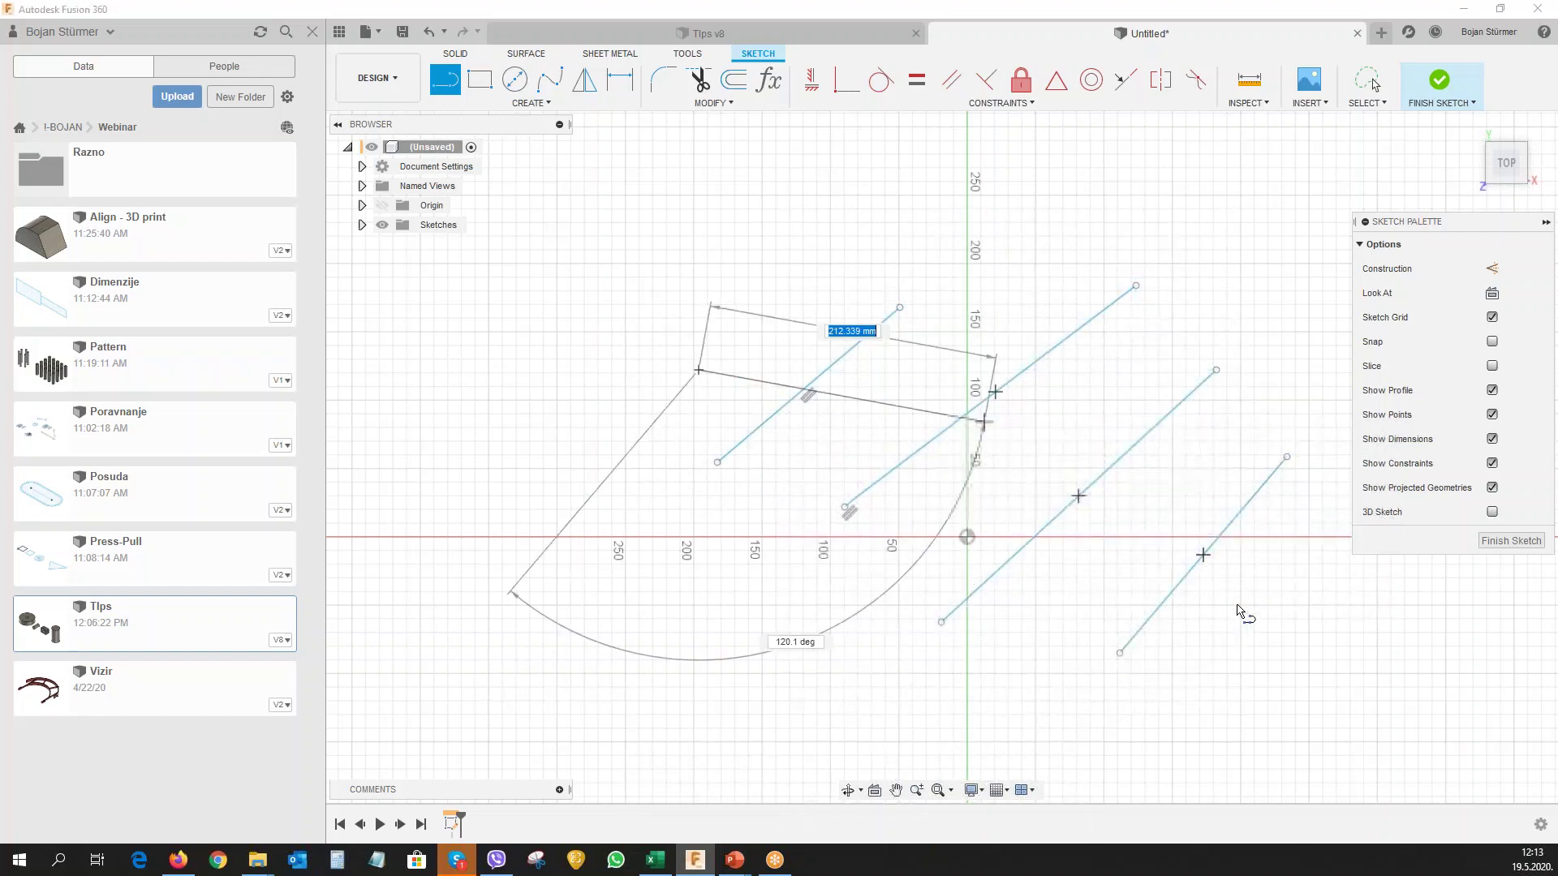
{"action": "double_click", "coordinate": [1251, 652]}
{"action": "left_click", "coordinate": [753, 308]}
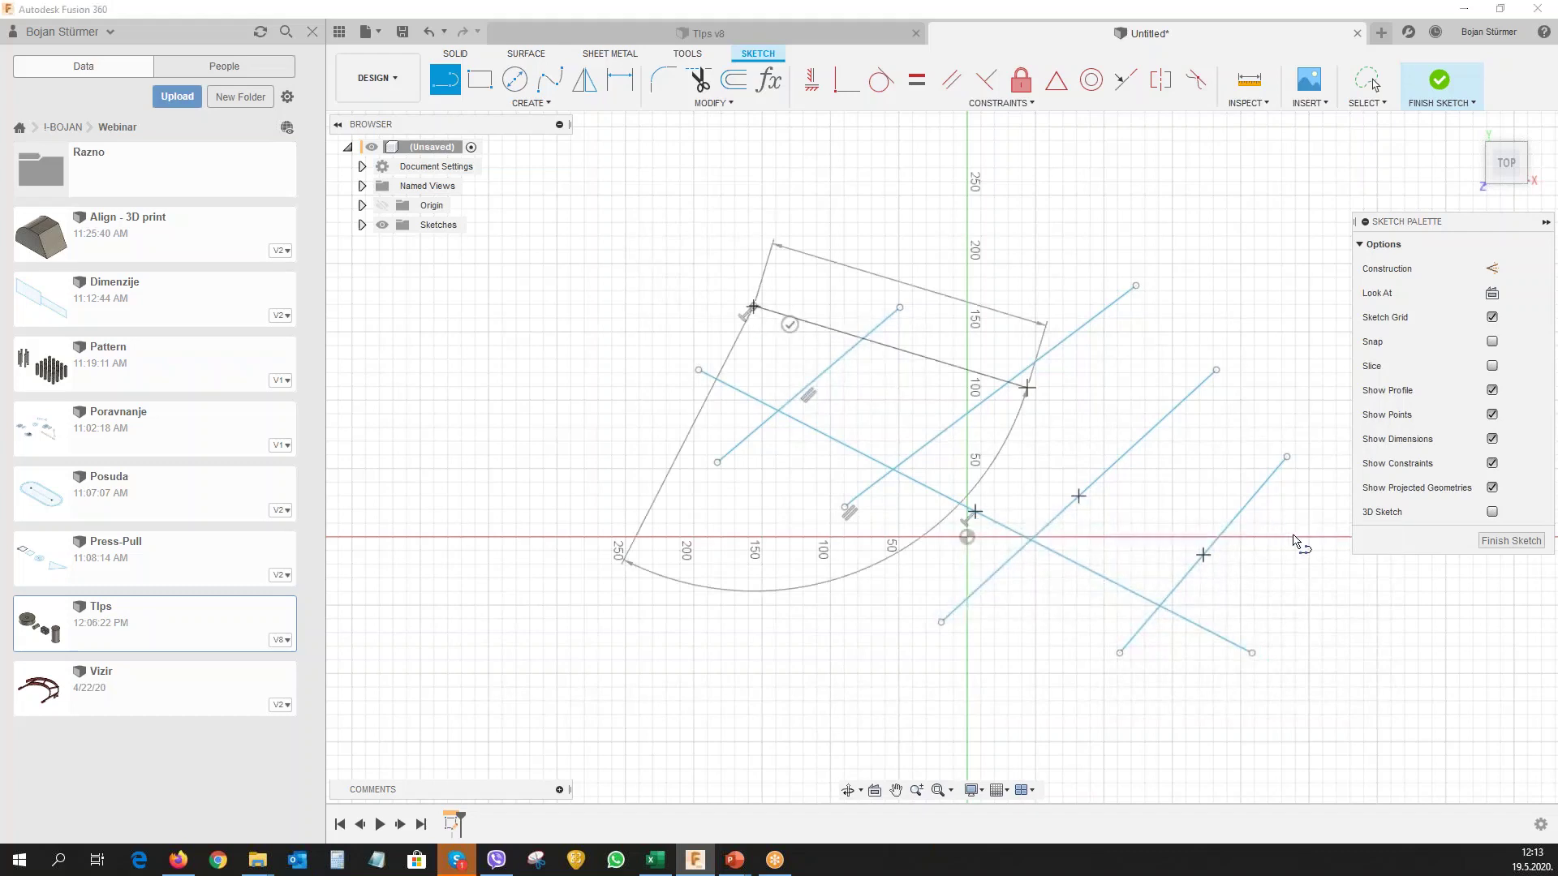
{"action": "double_click", "coordinate": [1287, 586]}
{"action": "left_click", "coordinate": [813, 281]}
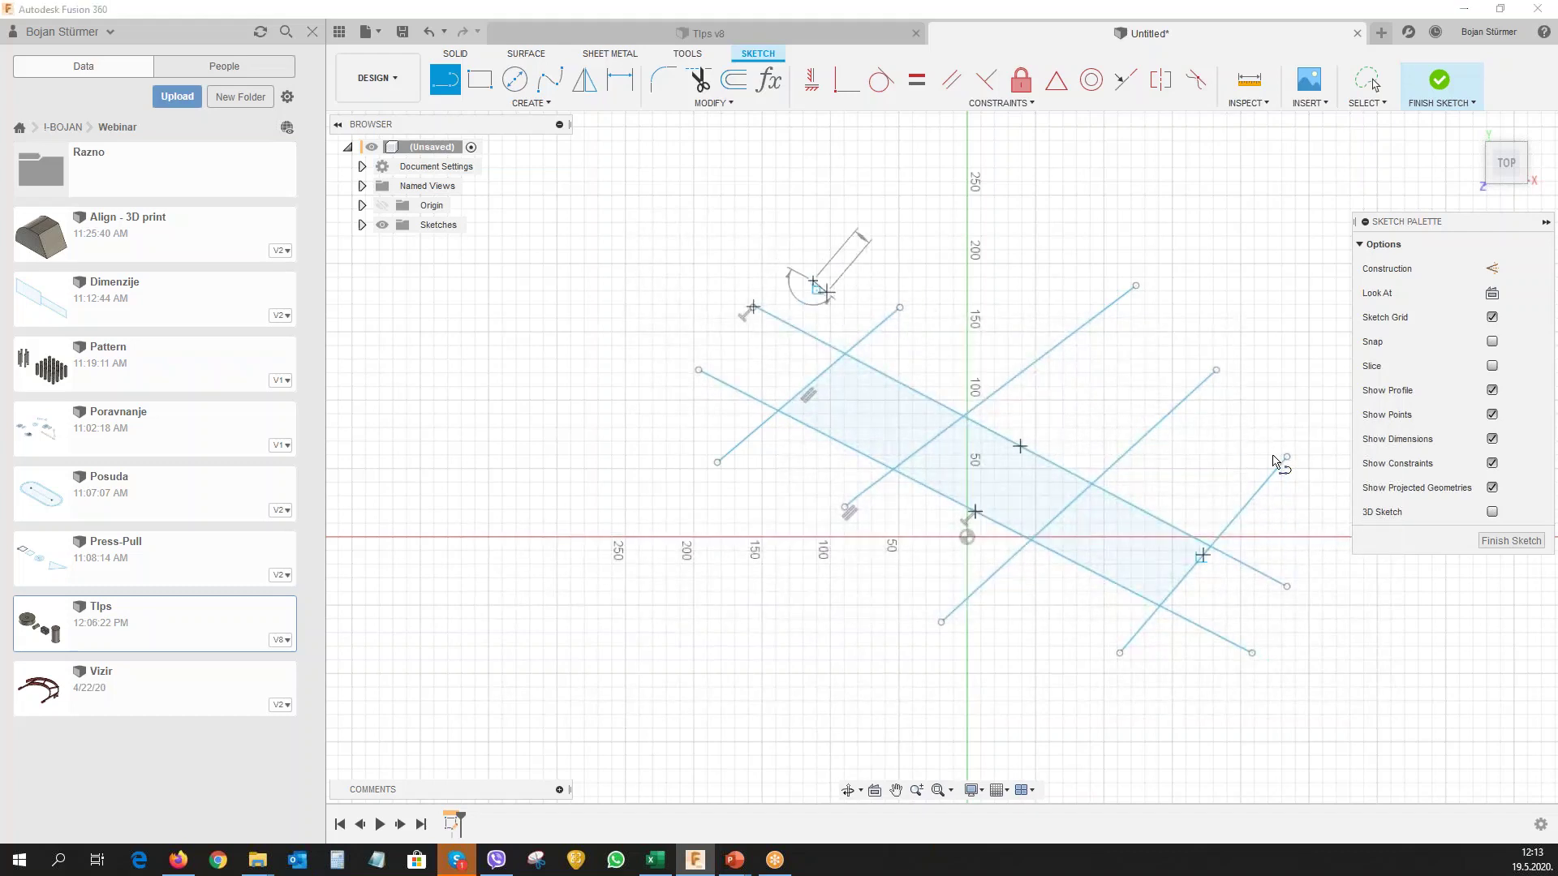
{"action": "double_click", "coordinate": [1307, 533]}
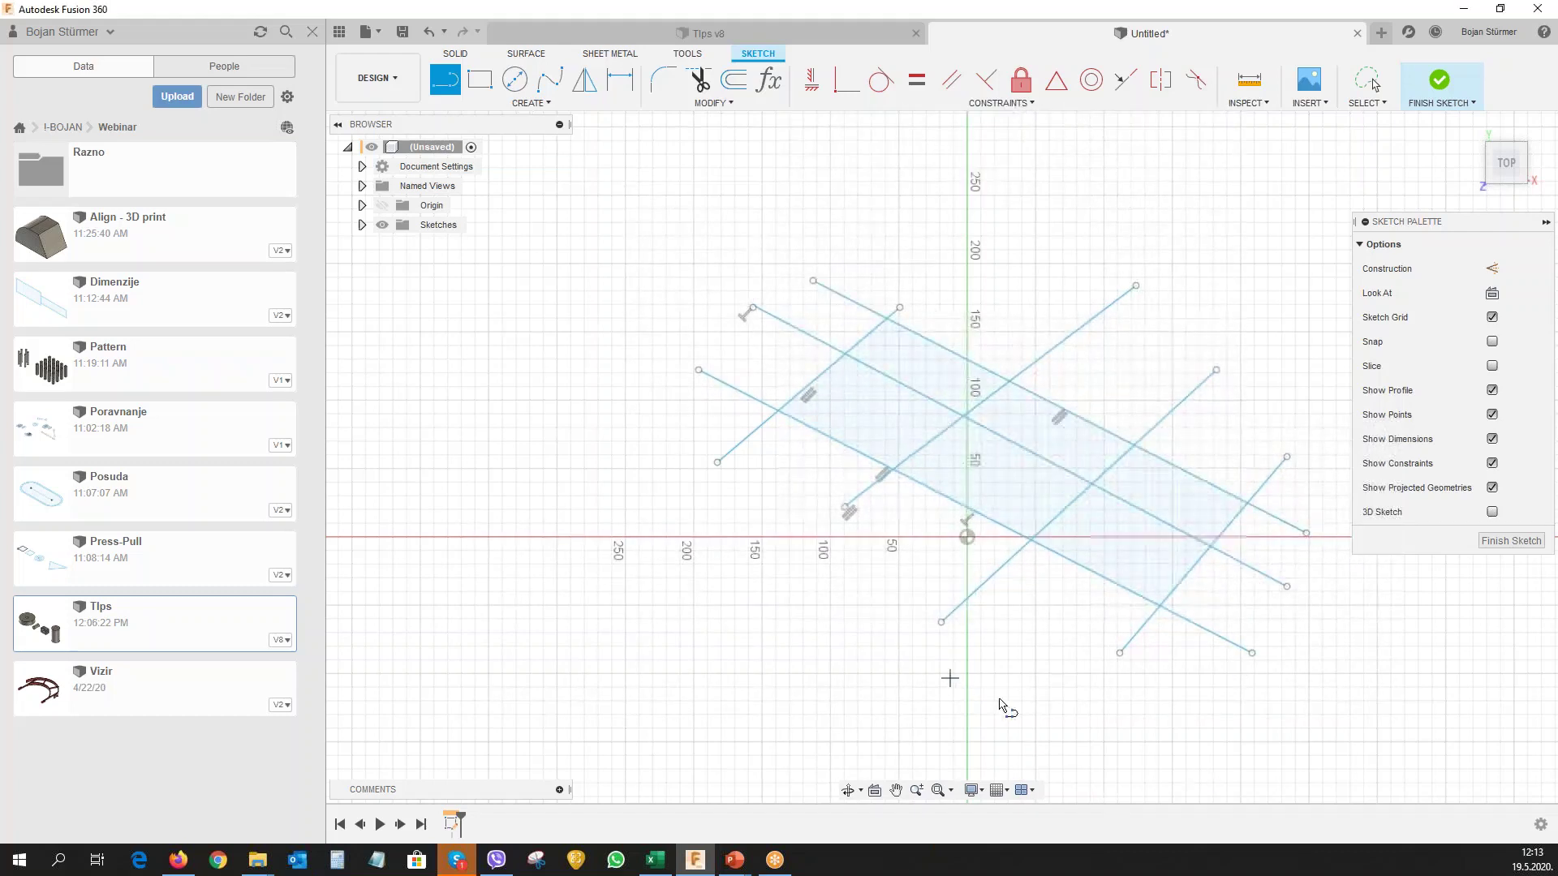
{"action": "key", "text": "Escape"}
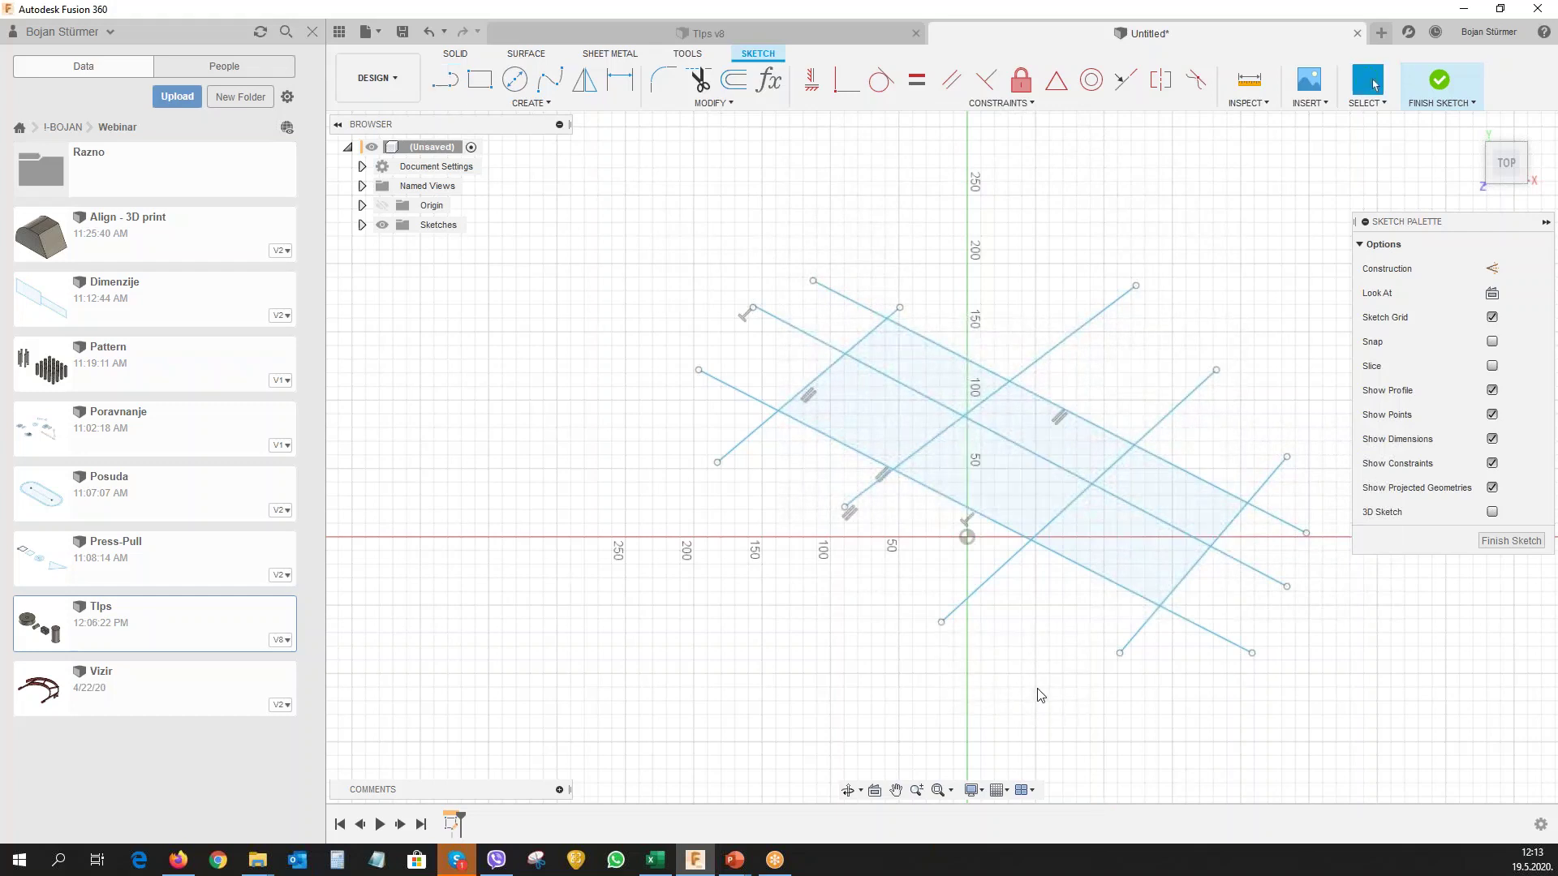
Trim the loose ends off the crisscrossing lines, leaving three shaded parallelograms.
{"action": "mouse_move", "coordinate": [1029, 692]}
{"action": "middle_mouse_down"}
{"action": "mouse_move", "coordinate": [717, 643]}
{"action": "mouse_move", "coordinate": [912, 659]}
{"action": "middle_mouse_up"}
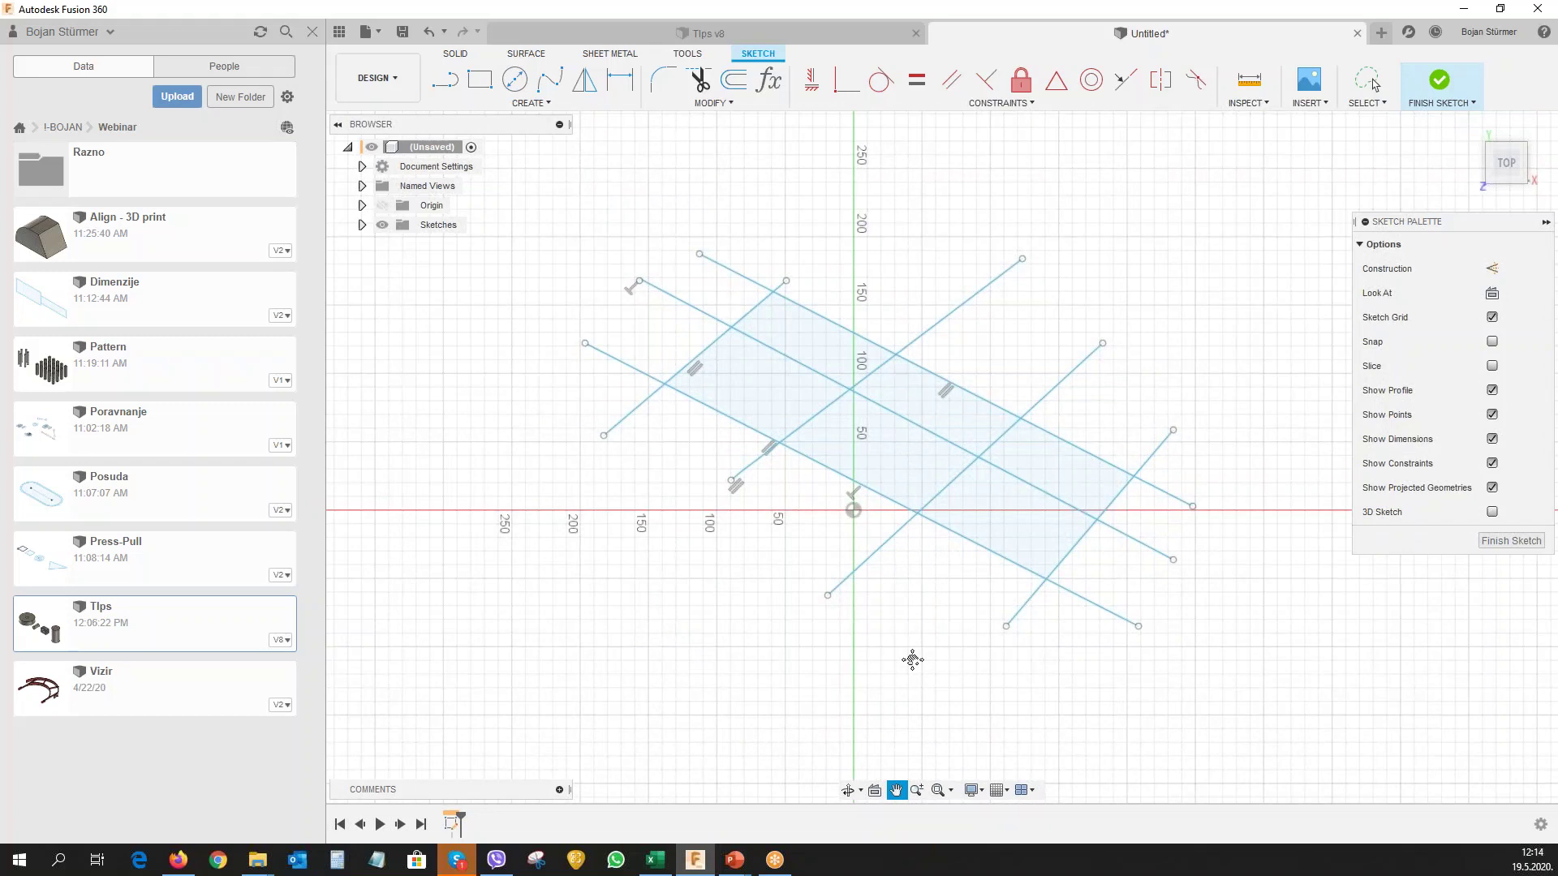
{"action": "key", "text": "Escape"}
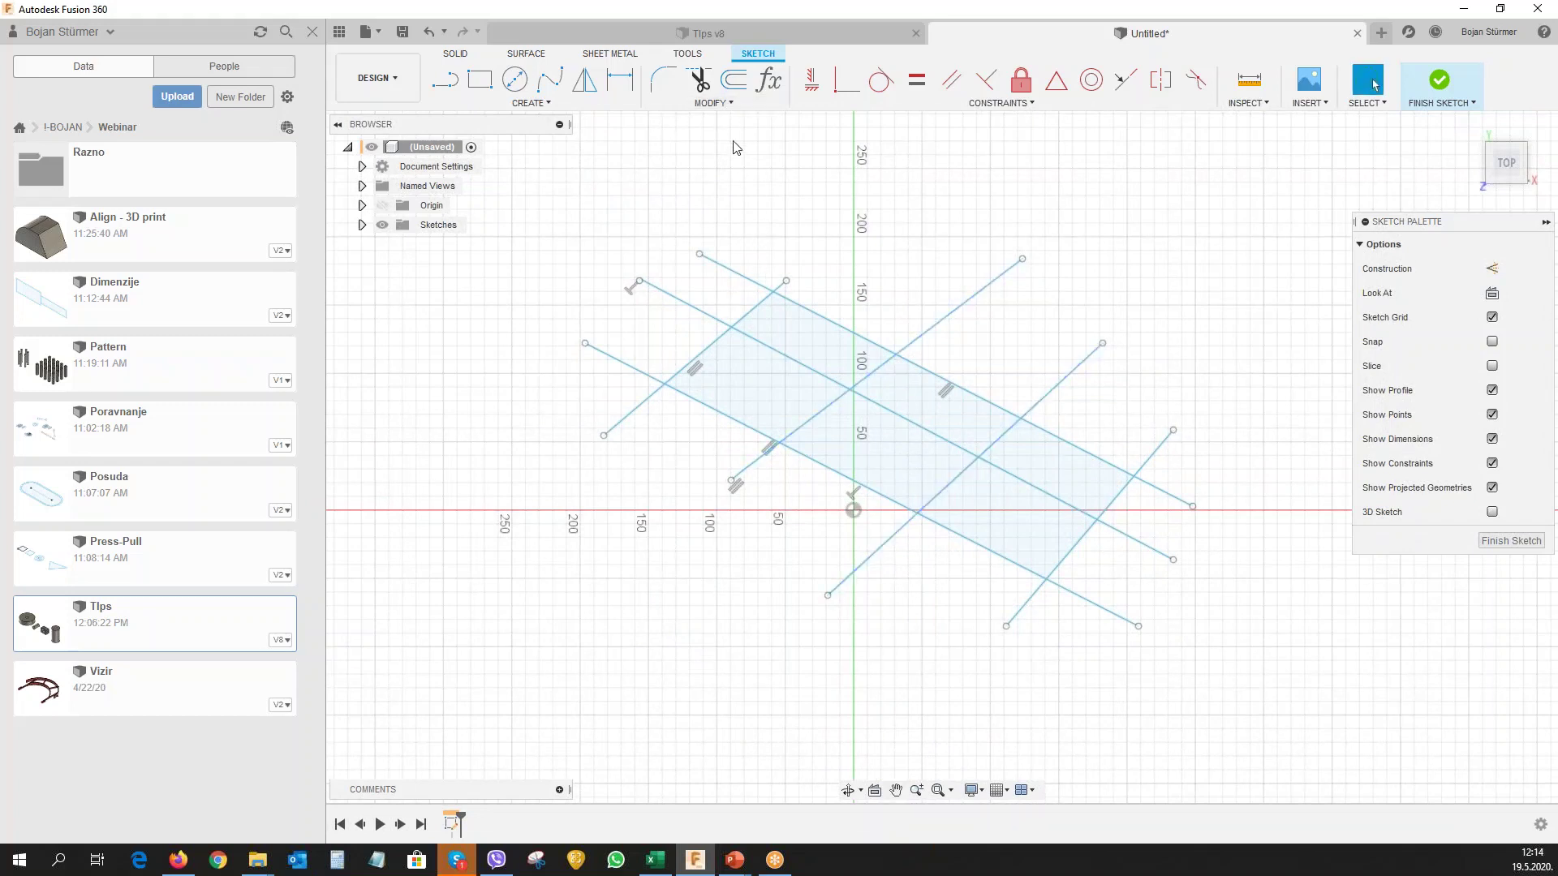
{"action": "left_click", "coordinate": [698, 81]}
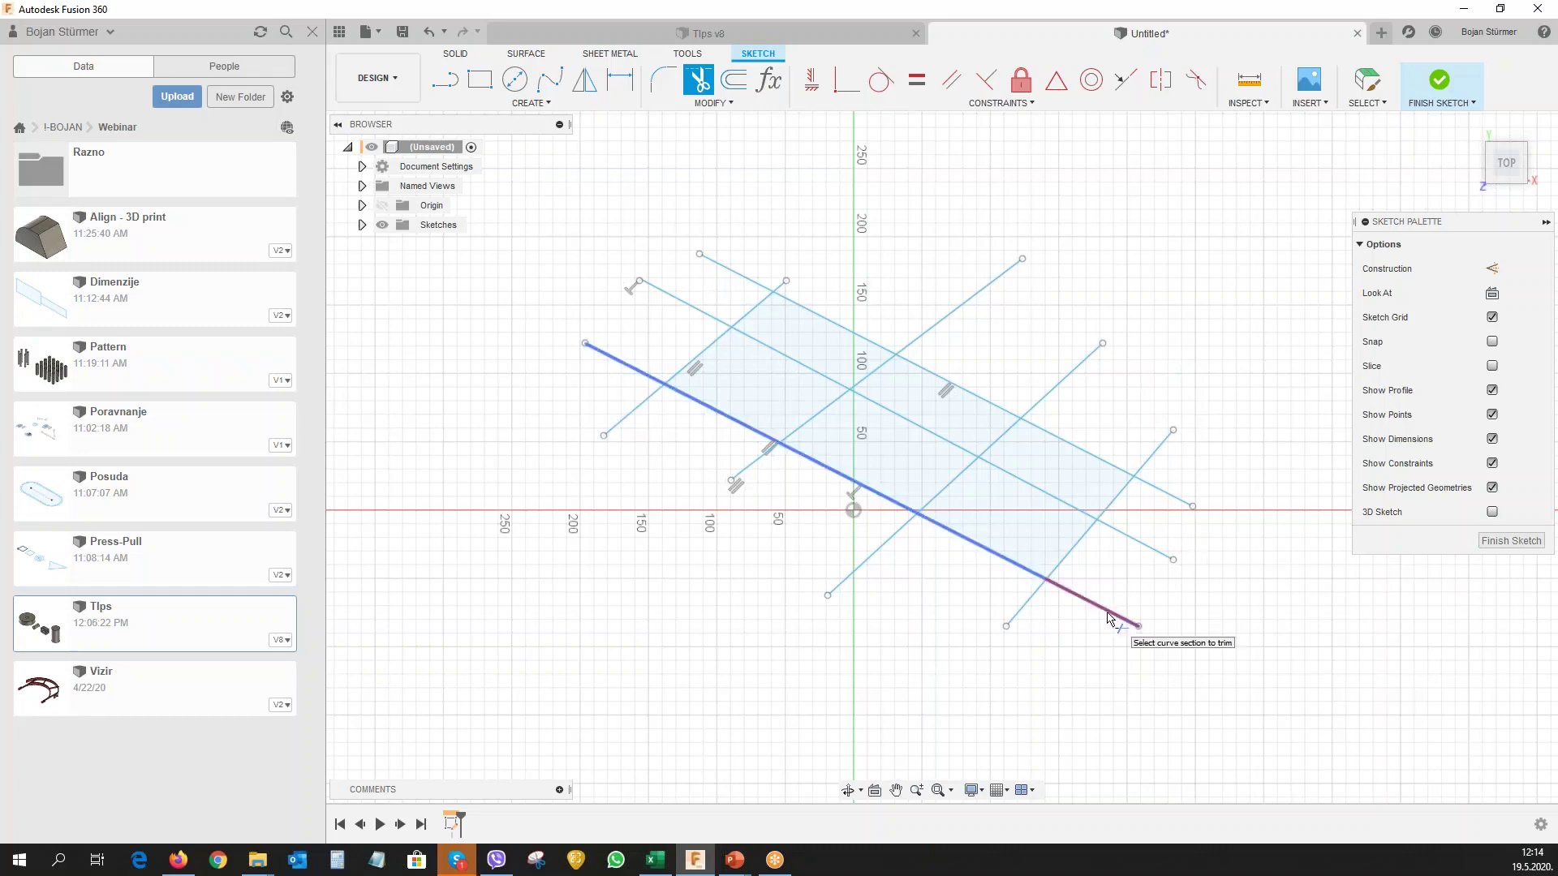
{"action": "left_click", "coordinate": [1118, 619]}
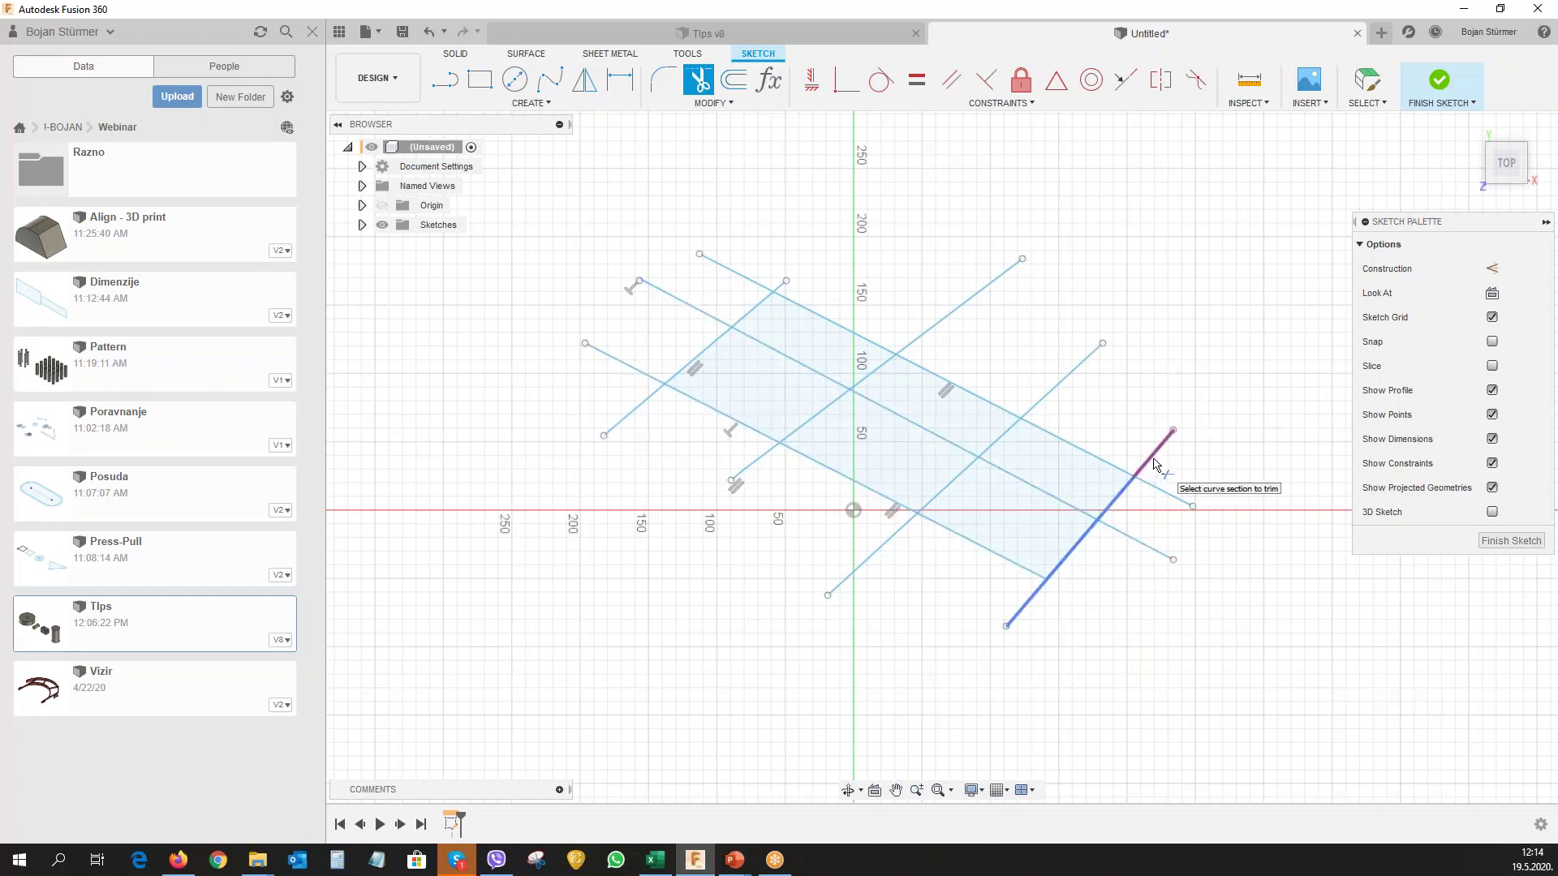
{"action": "left_click", "coordinate": [1152, 456]}
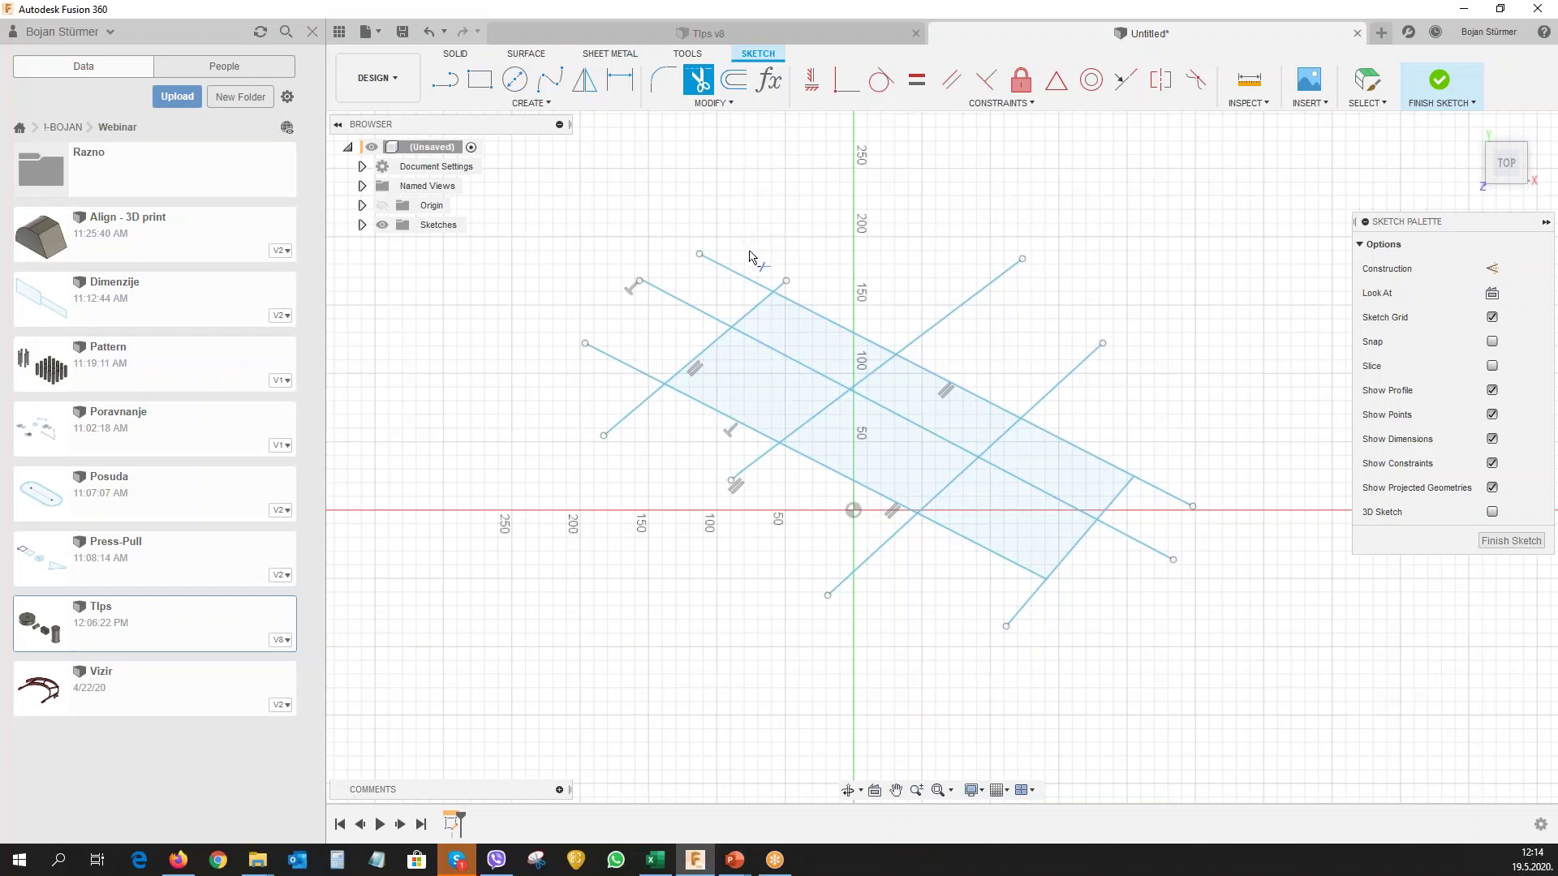
{"action": "mouse_move", "coordinate": [751, 258]}
{"action": "left_mouse_down"}
{"action": "mouse_move", "coordinate": [867, 549]}
{"action": "mouse_move", "coordinate": [748, 455]}
{"action": "mouse_move", "coordinate": [911, 563]}
{"action": "mouse_move", "coordinate": [1058, 626]}
{"action": "mouse_move", "coordinate": [1175, 506]}
{"action": "mouse_move", "coordinate": [1109, 410]}
{"action": "mouse_move", "coordinate": [945, 304]}
{"action": "mouse_move", "coordinate": [793, 295]}
{"action": "mouse_move", "coordinate": [754, 313]}
{"action": "left_mouse_up"}
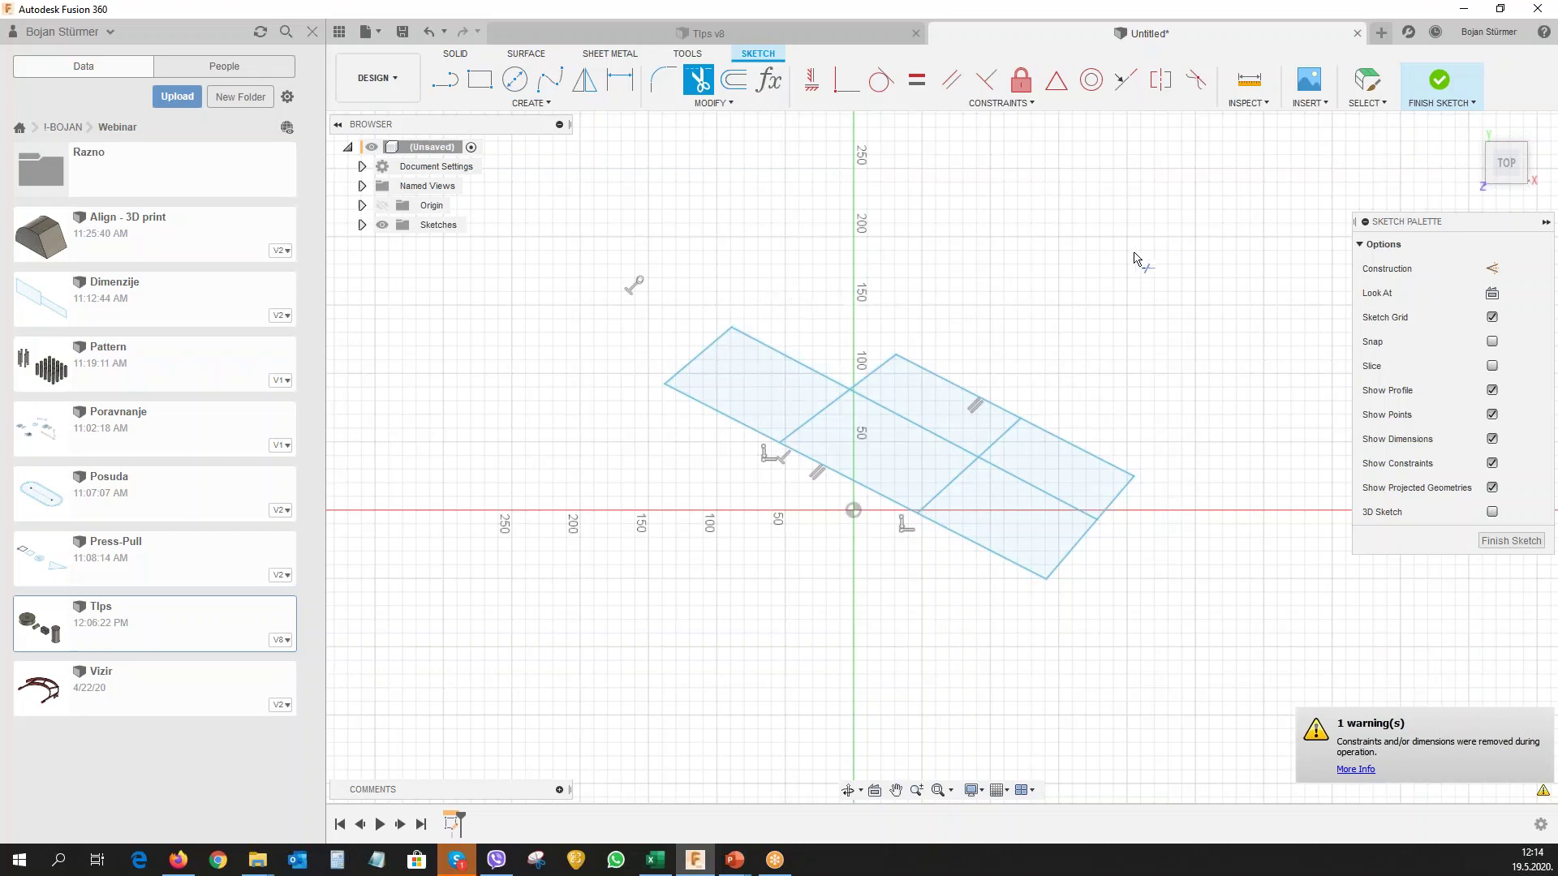
{"action": "left_click_drag", "start_coordinate": [1152, 399], "coordinate": [1091, 469]}
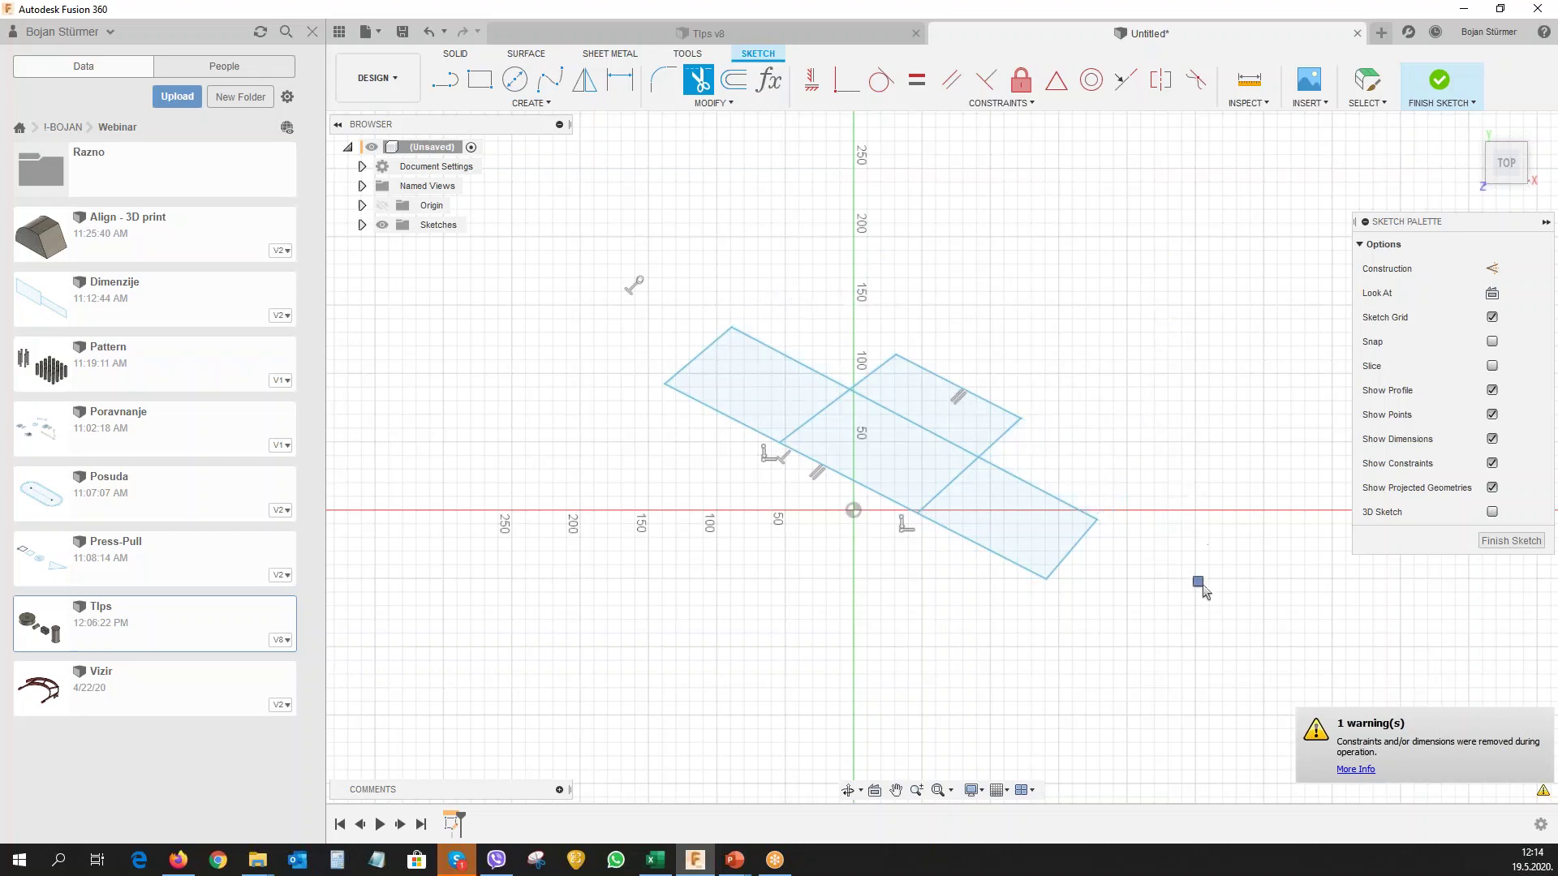
{"action": "left_click", "coordinate": [865, 487]}
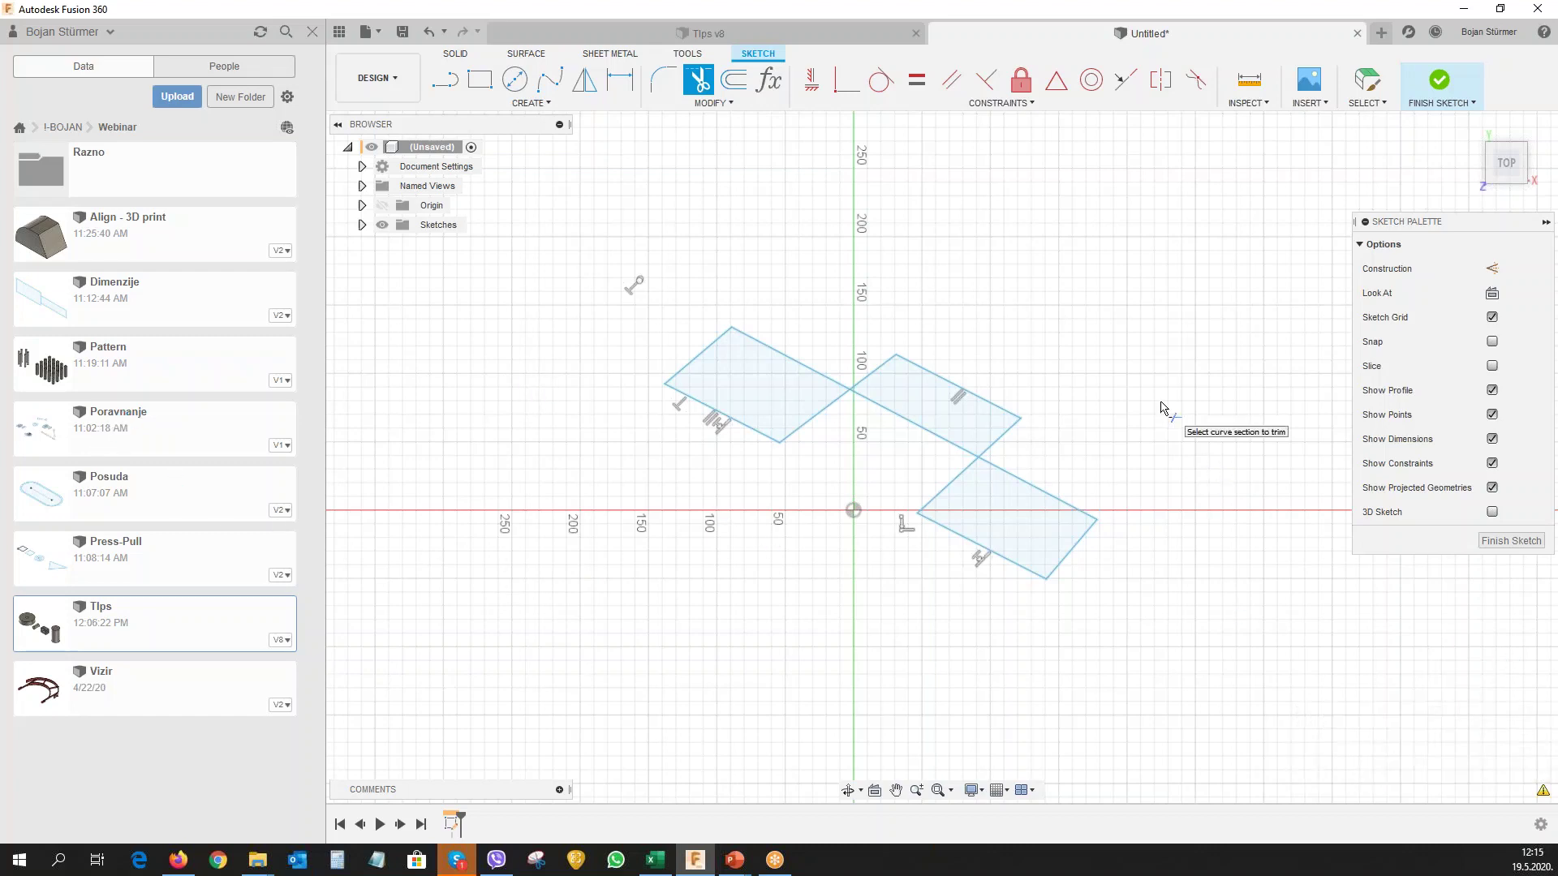
Finish the sketch, discard the untitled design without saving, and open the Poravnanje design.
{"action": "left_click", "coordinate": [1438, 78]}
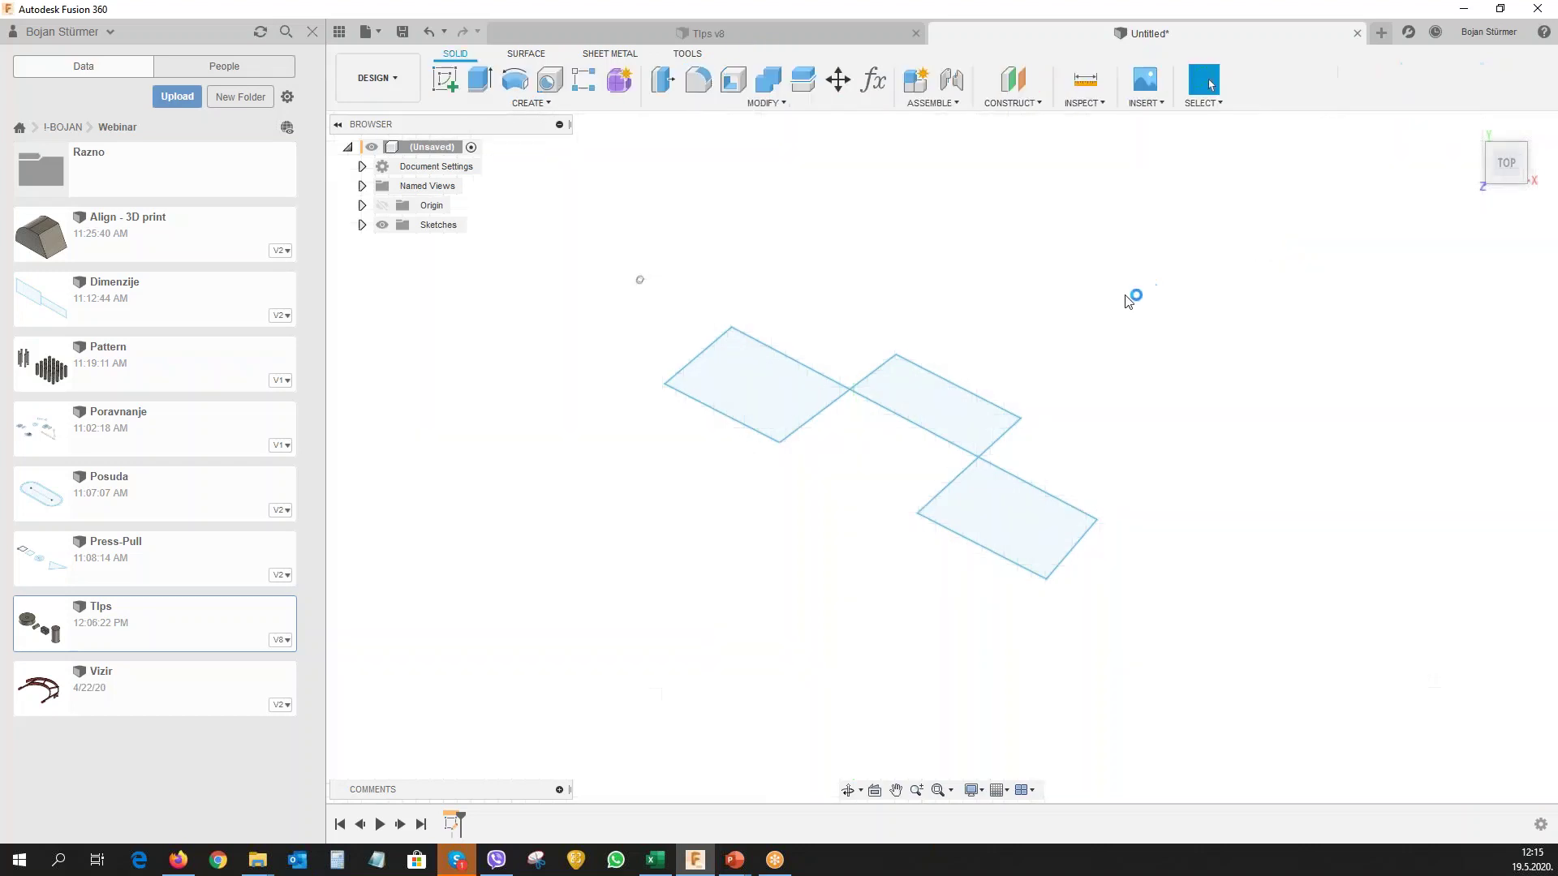
{"action": "left_click", "coordinate": [1356, 34]}
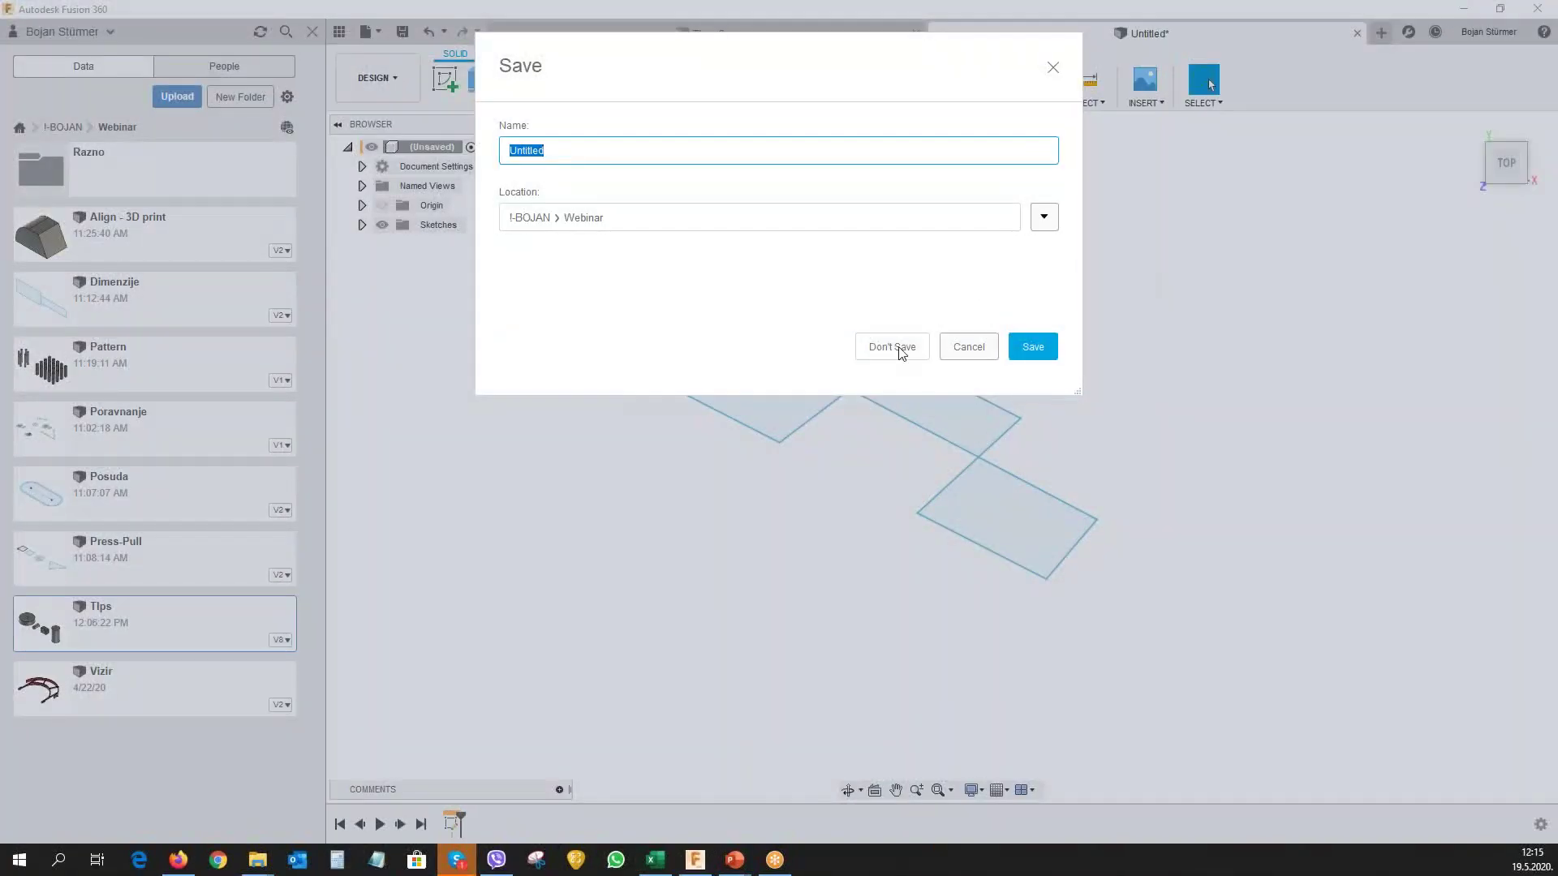
{"action": "left_click", "coordinate": [893, 346]}
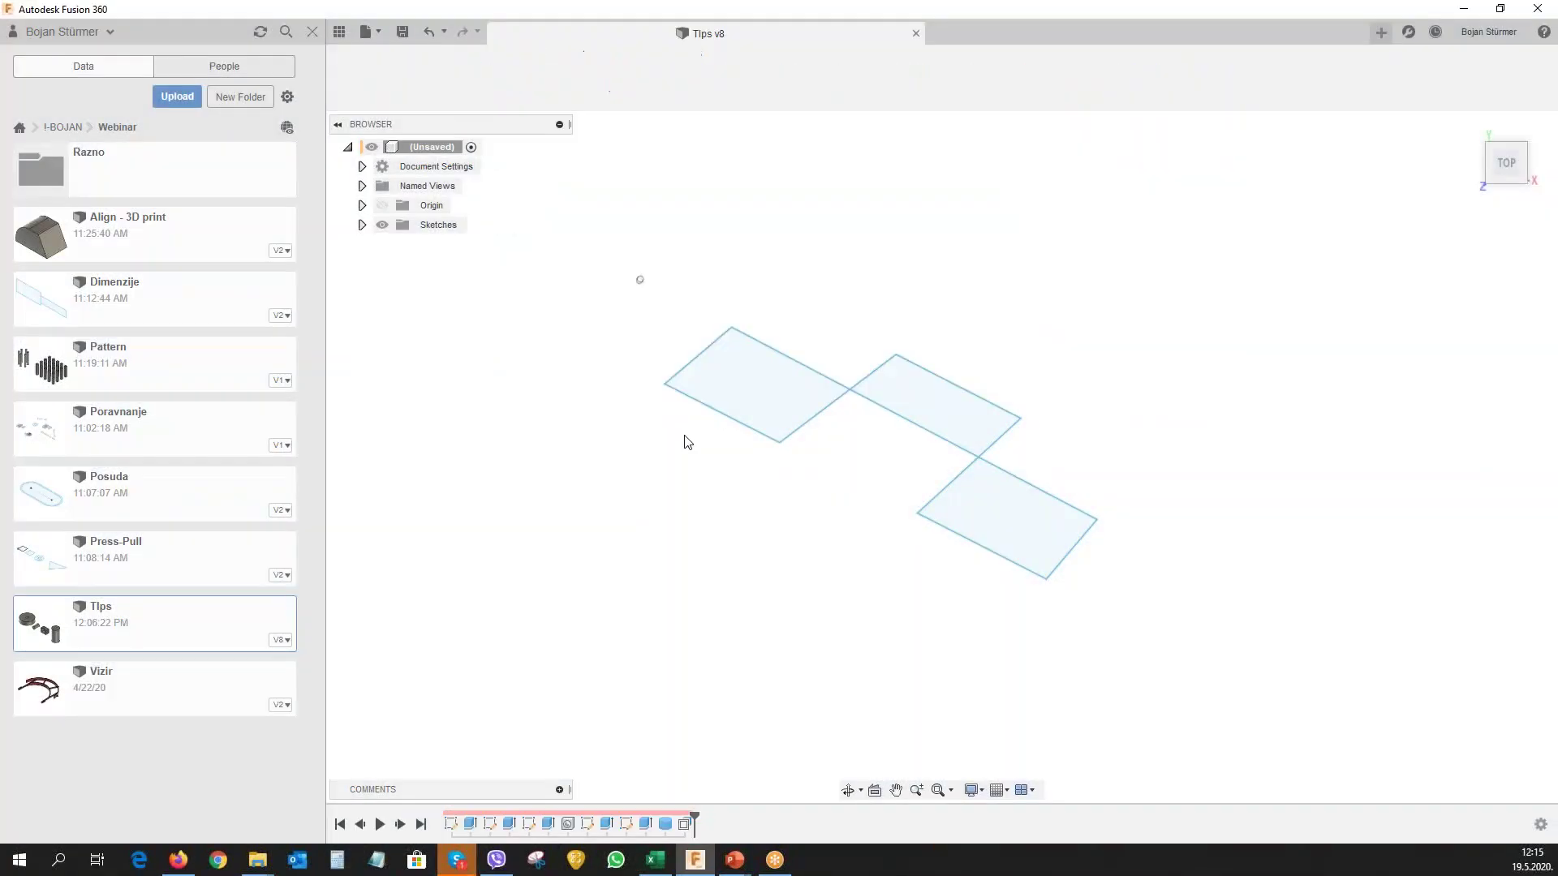
{"action": "double_click", "coordinate": [118, 425]}
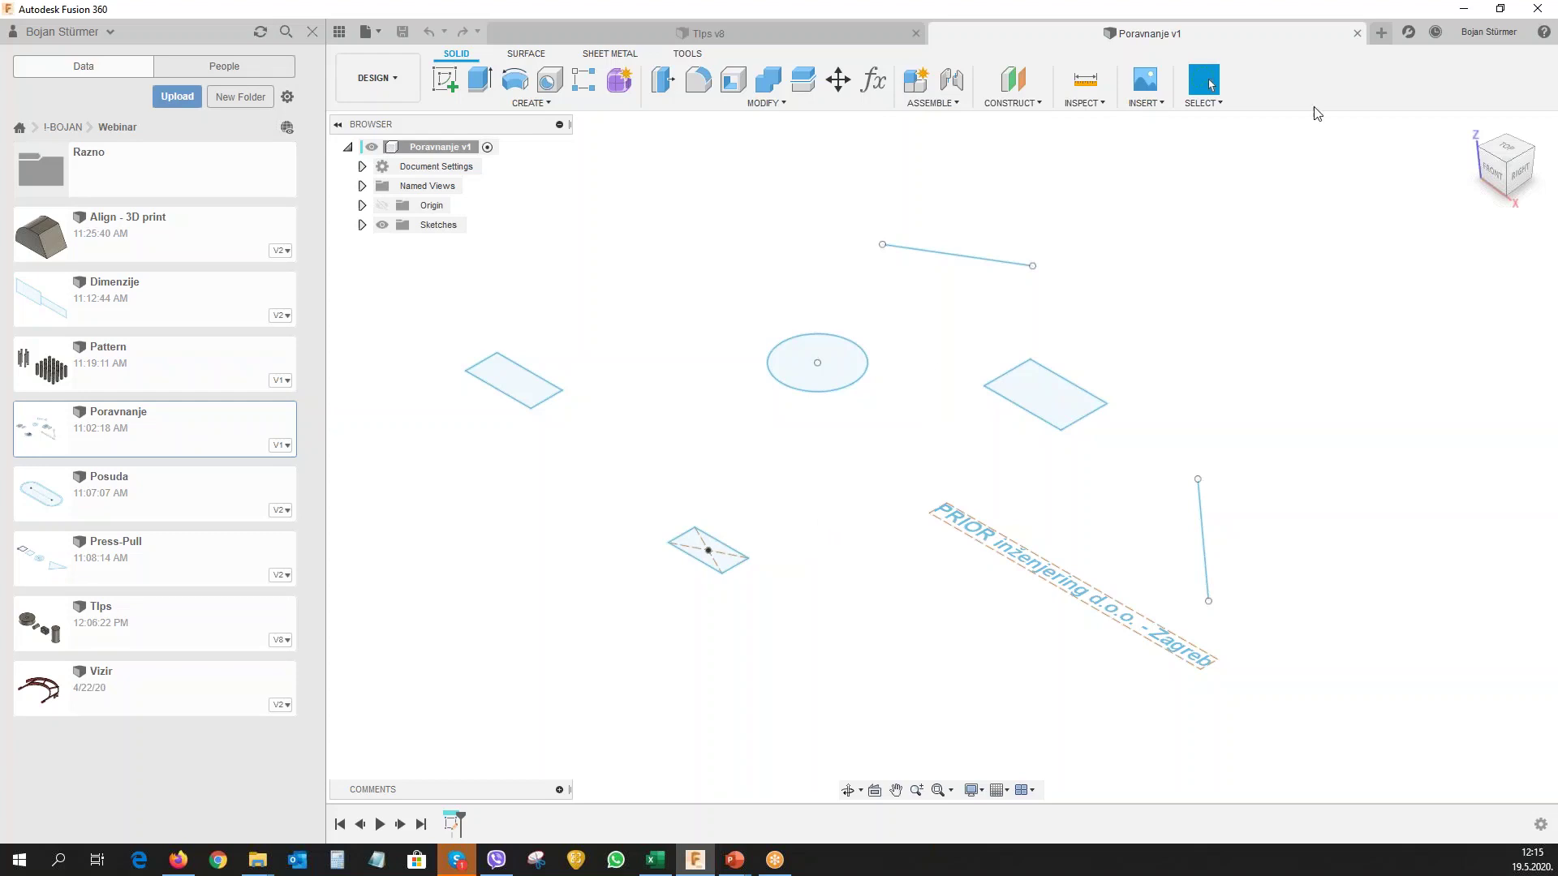
Expand the Sketches folder and enter Edit Sketch on Poravnanje's Sketch1.
{"action": "left_click", "coordinate": [362, 224]}
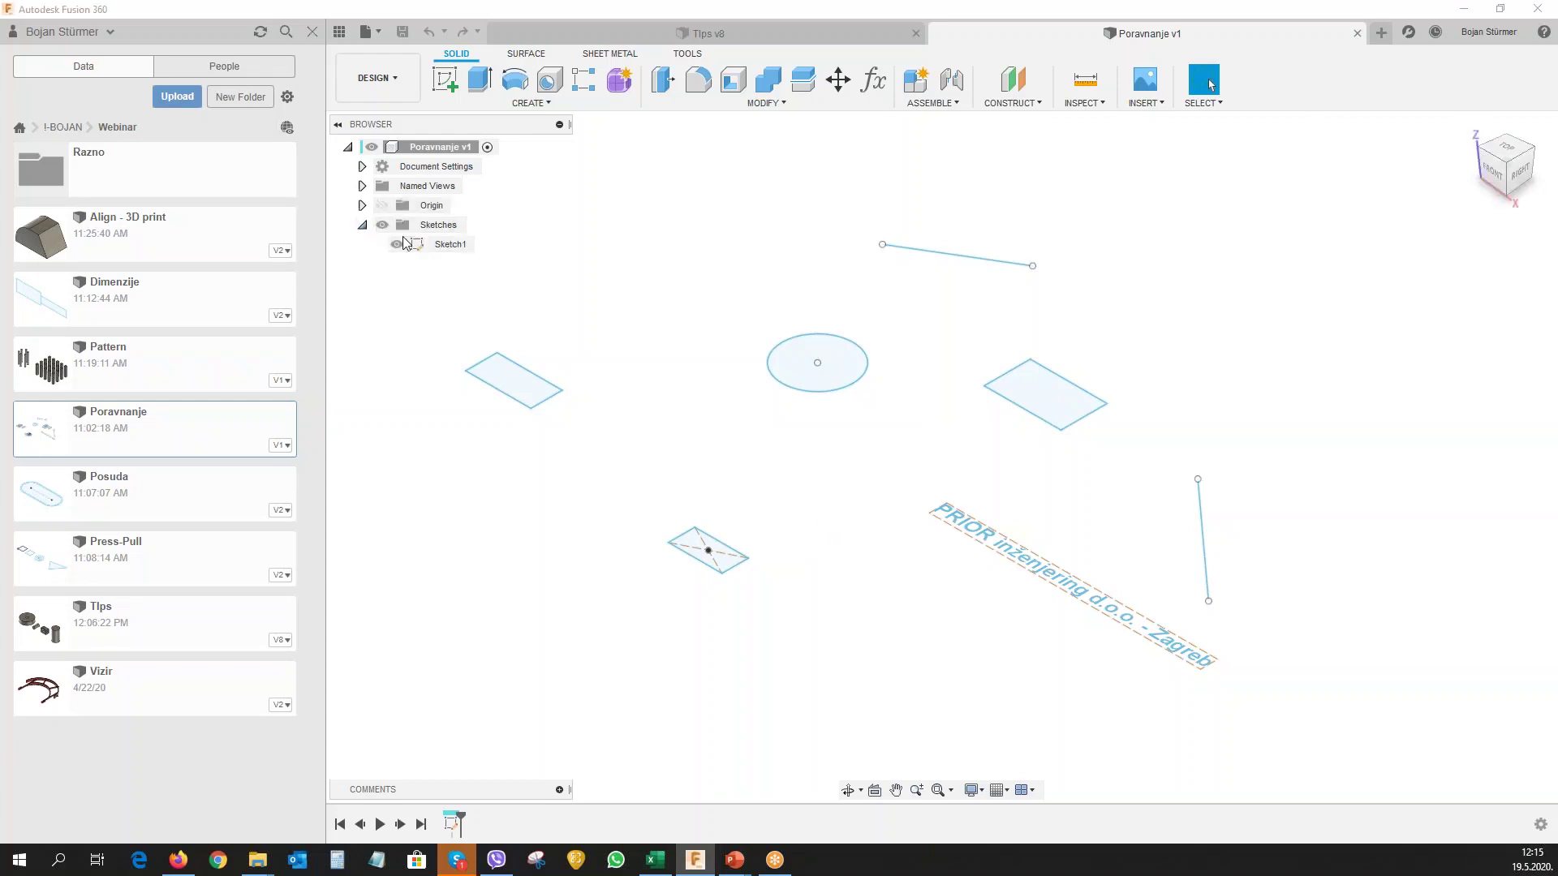
{"action": "right_click", "coordinate": [416, 244]}
{"action": "left_click", "coordinate": [454, 307]}
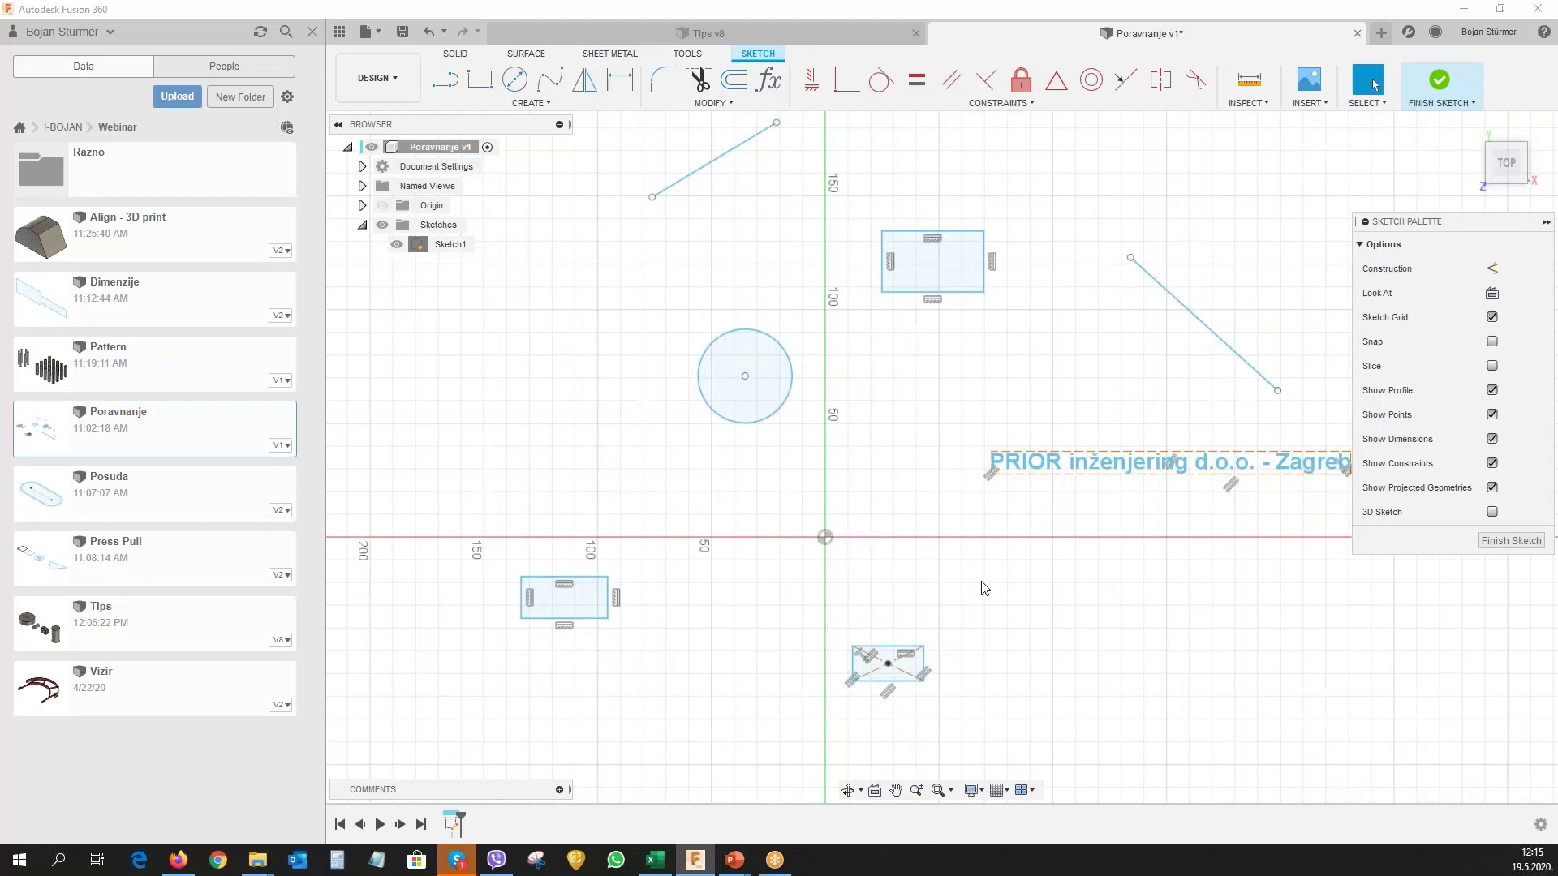
{"action": "scroll", "coordinate": [984, 588], "scroll_direction": "up", "scroll_amount": 2}
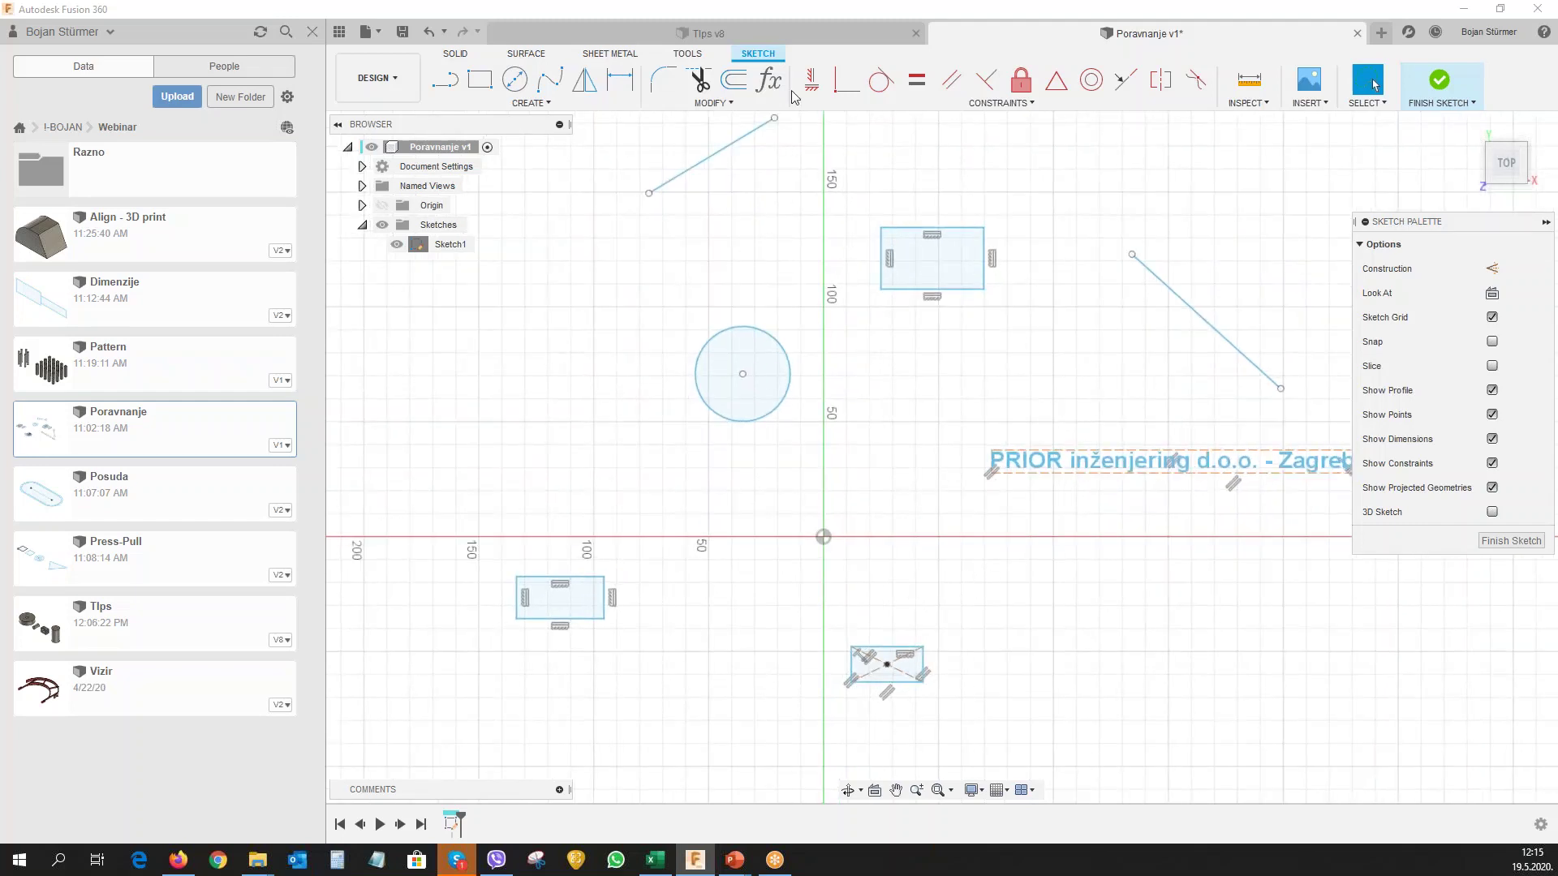
{"action": "mouse_move", "coordinate": [811, 82]}
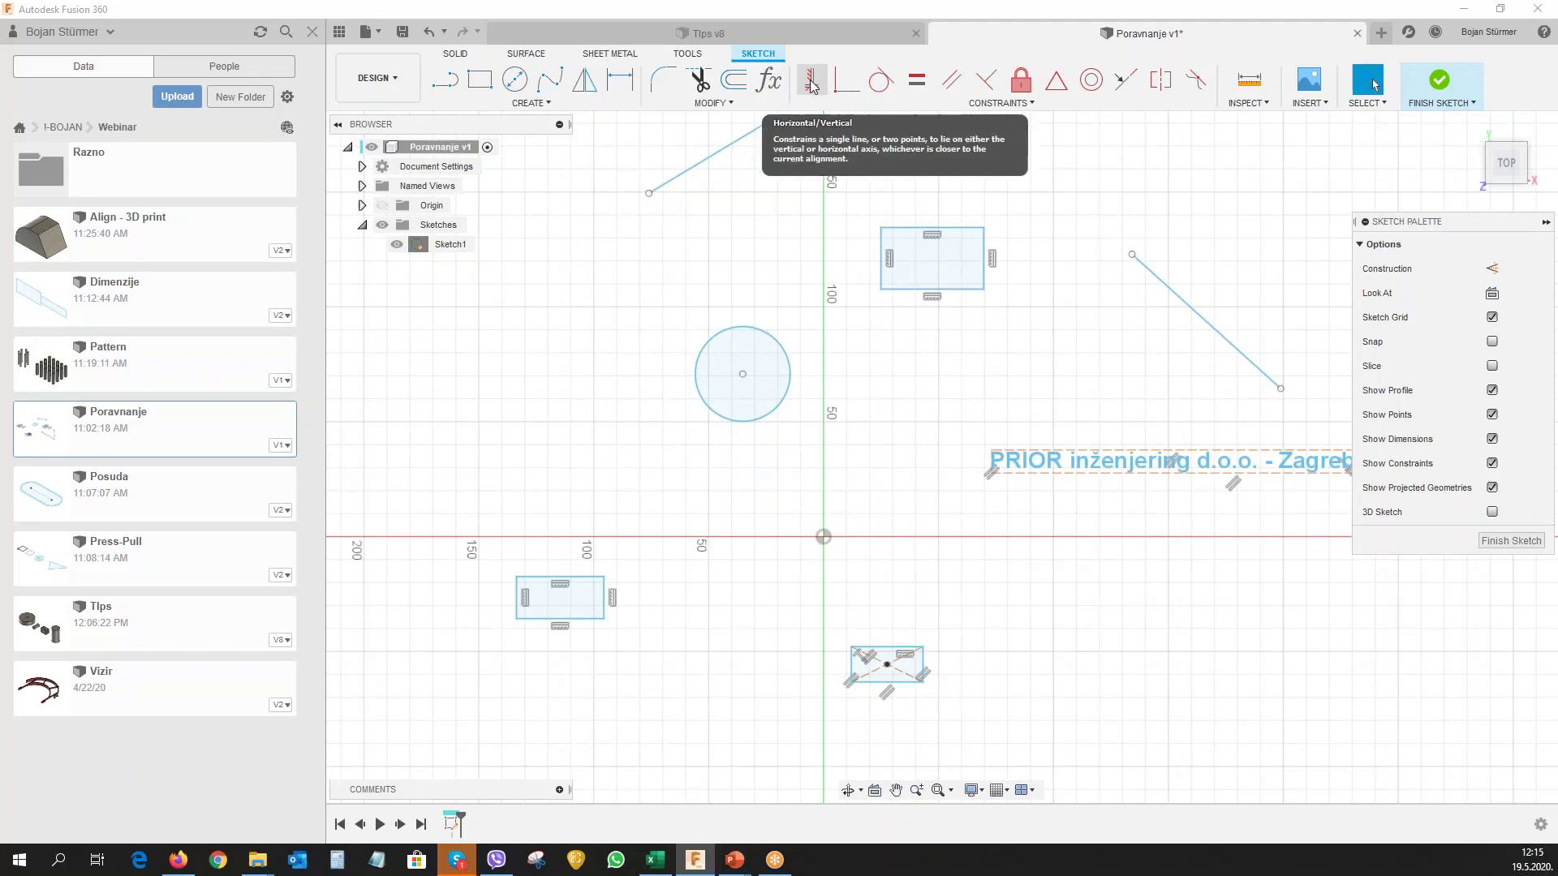
Align the circle's centre and the bottom rectangle's centre vertically with the origin.
{"action": "left_click", "coordinate": [811, 81]}
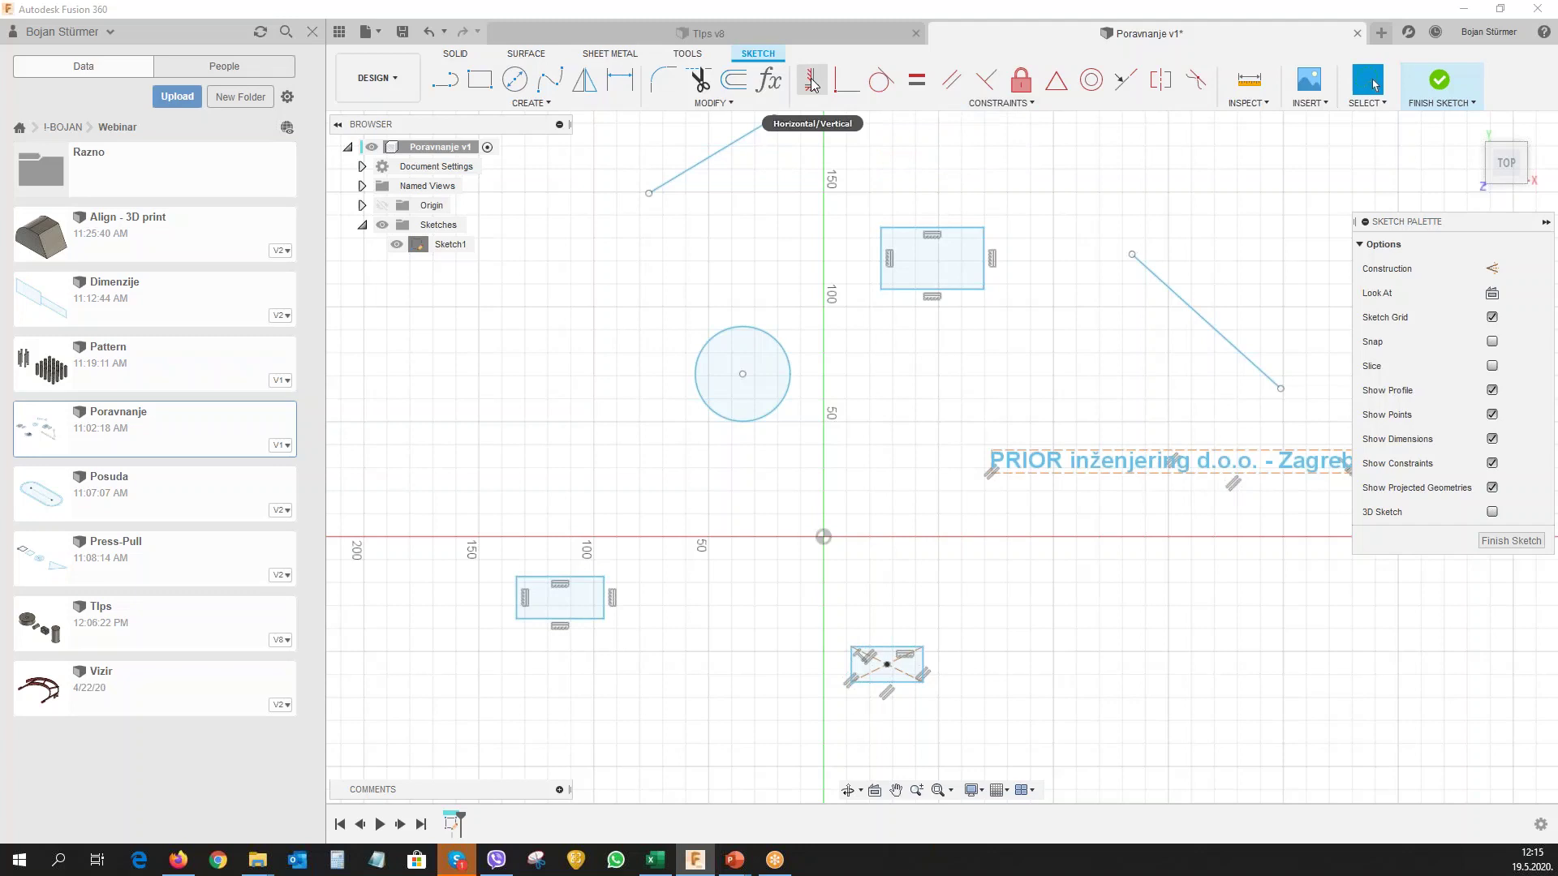
{"action": "left_click", "coordinate": [812, 81]}
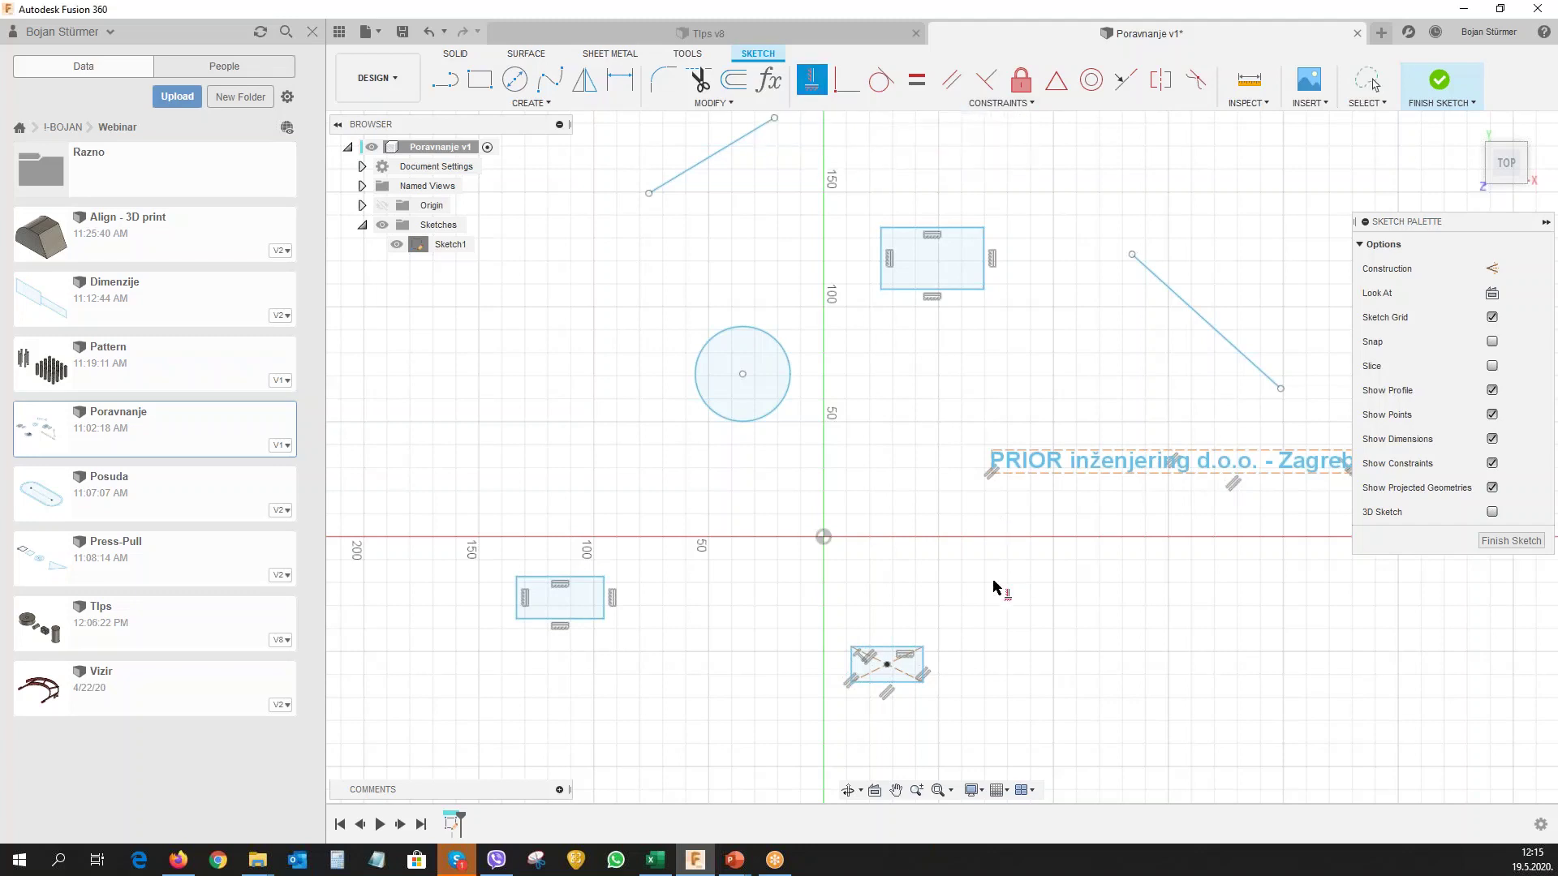
{"action": "left_click", "coordinate": [823, 537]}
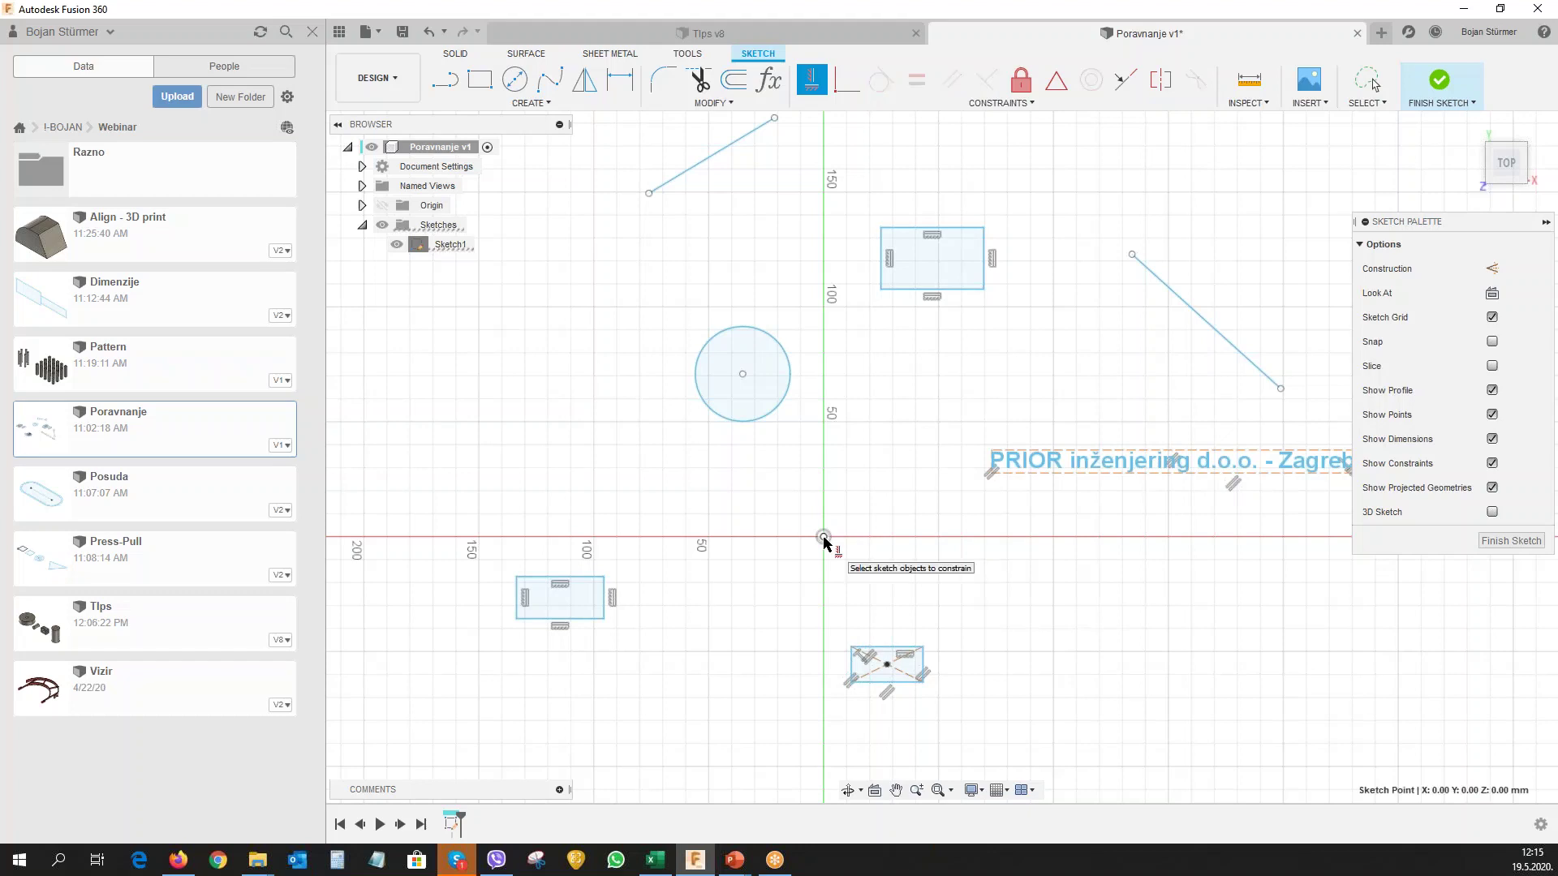
{"action": "left_click", "coordinate": [743, 375]}
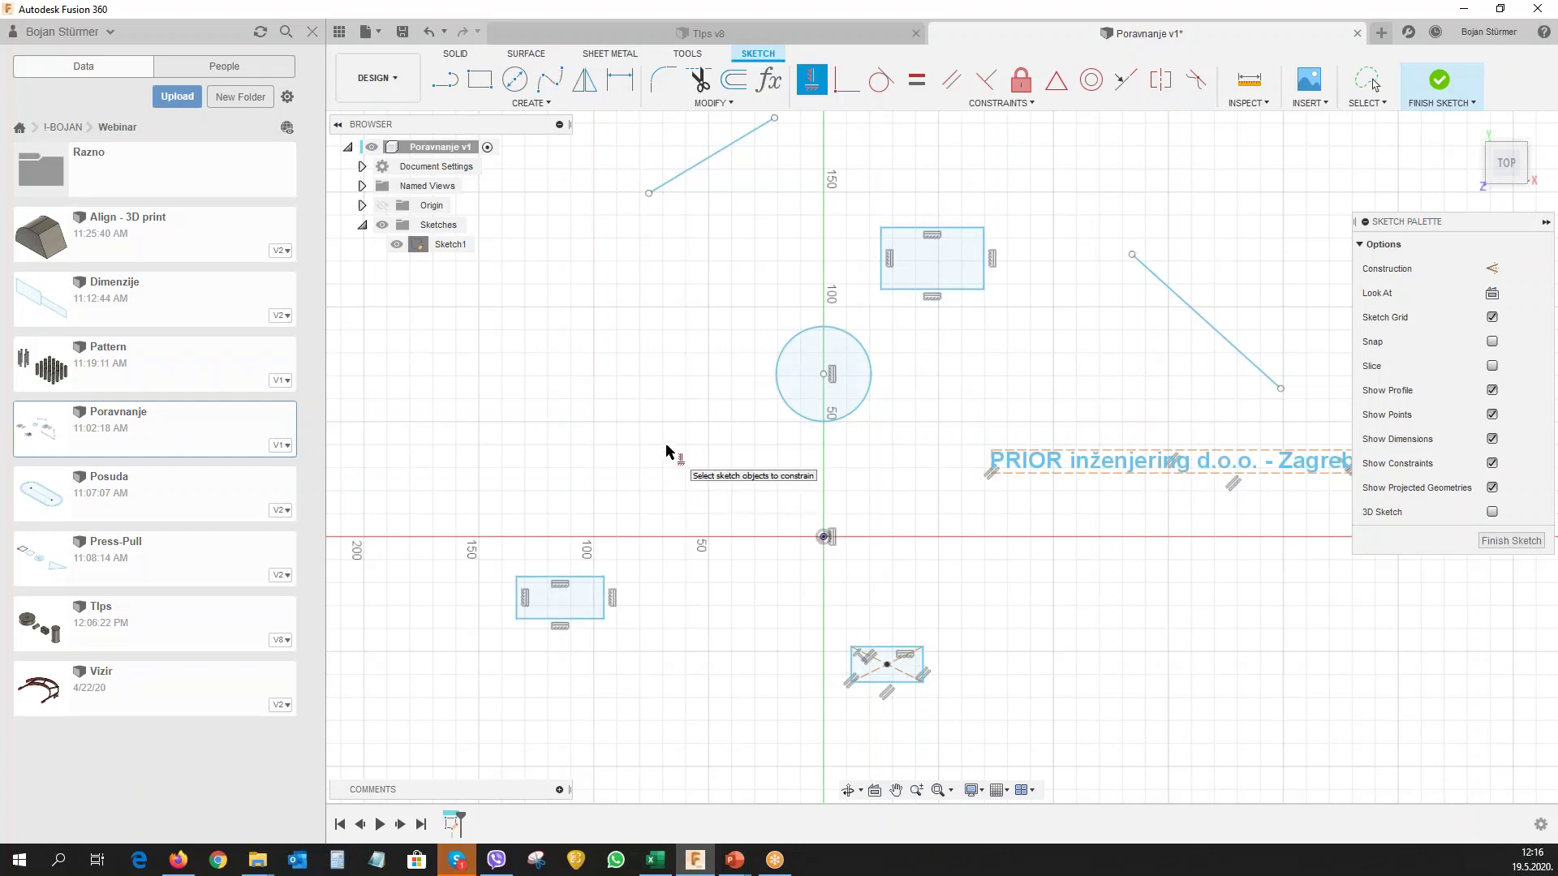
{"action": "left_click", "coordinate": [886, 665]}
{"action": "left_click", "coordinate": [824, 537]}
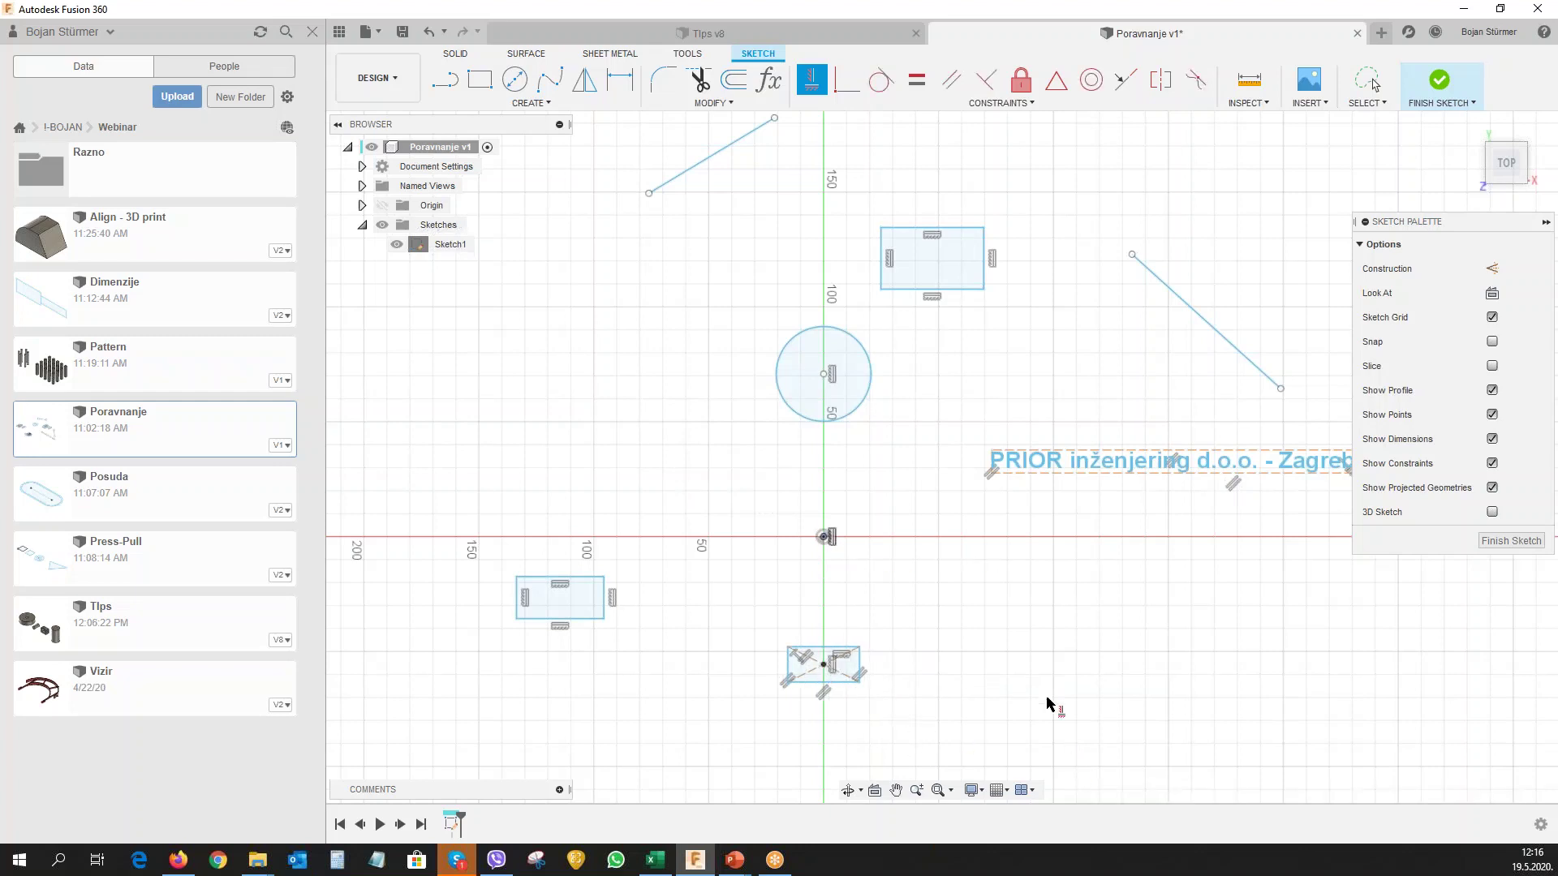
{"action": "left_click", "coordinate": [824, 666]}
{"action": "key", "text": "Escape"}
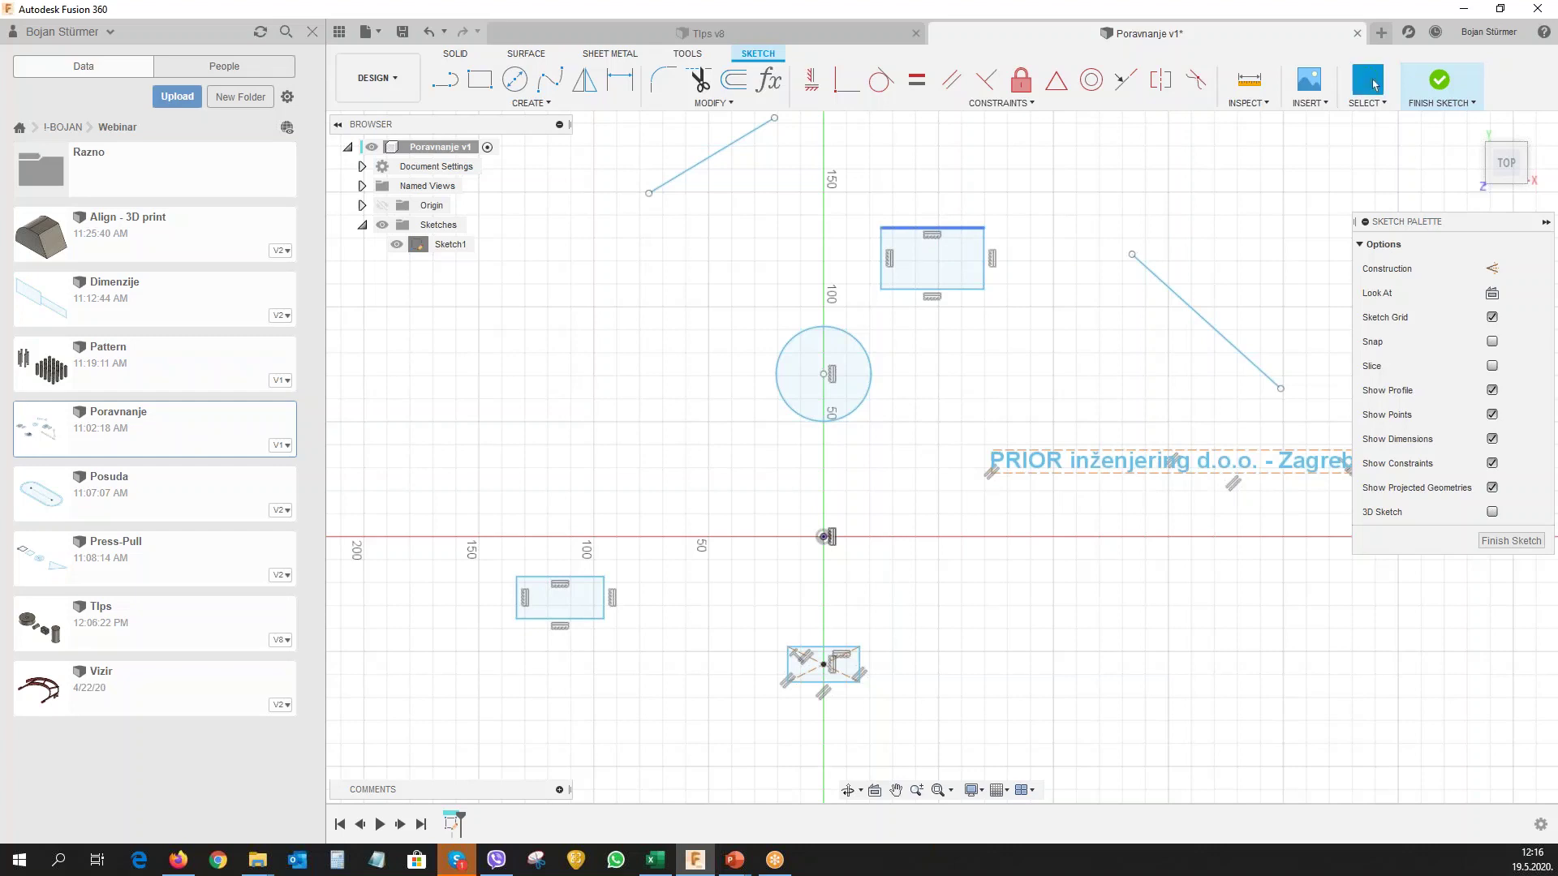
Draw a construction diagonal across the upper rectangle, corner to corner.
{"action": "left_click", "coordinate": [445, 78]}
{"action": "left_click", "coordinate": [881, 289]}
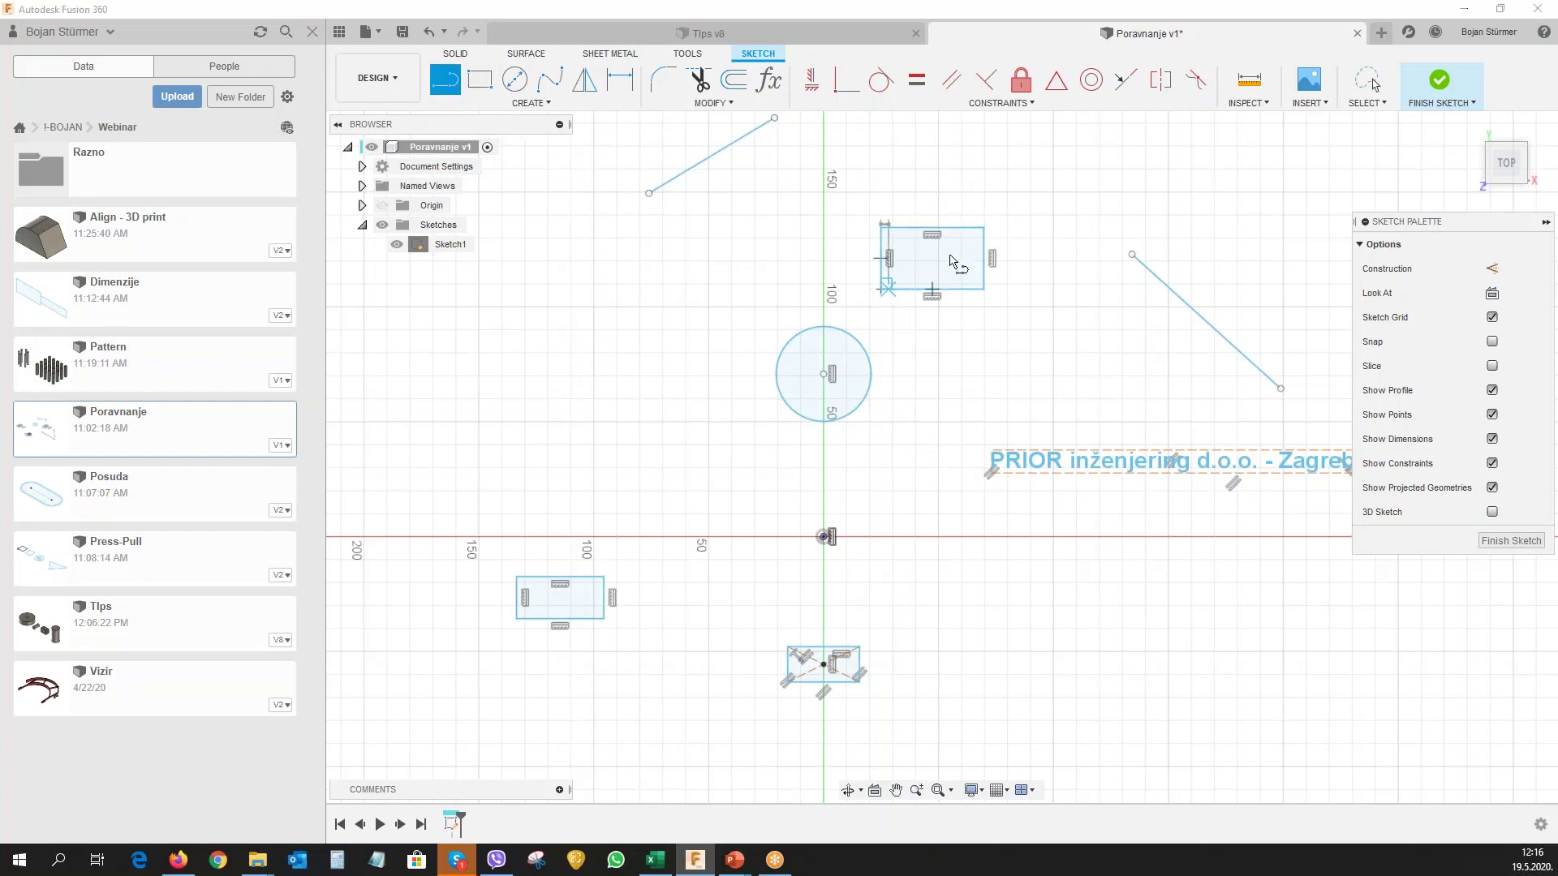
{"action": "left_click", "coordinate": [983, 231]}
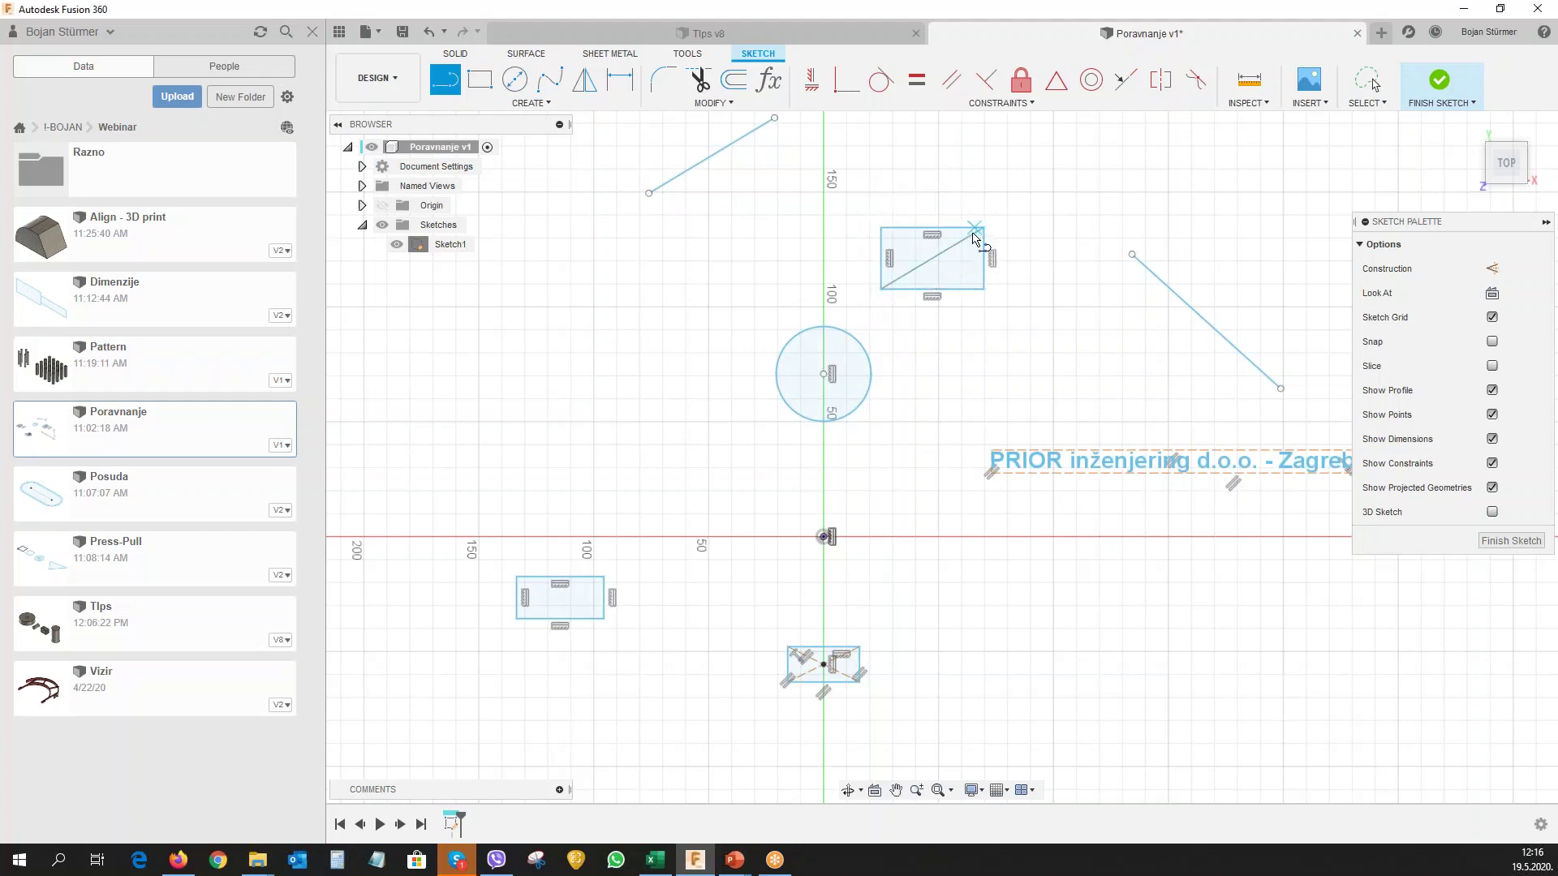
{"action": "key", "text": "Escape"}
{"action": "left_click", "coordinate": [919, 272]}
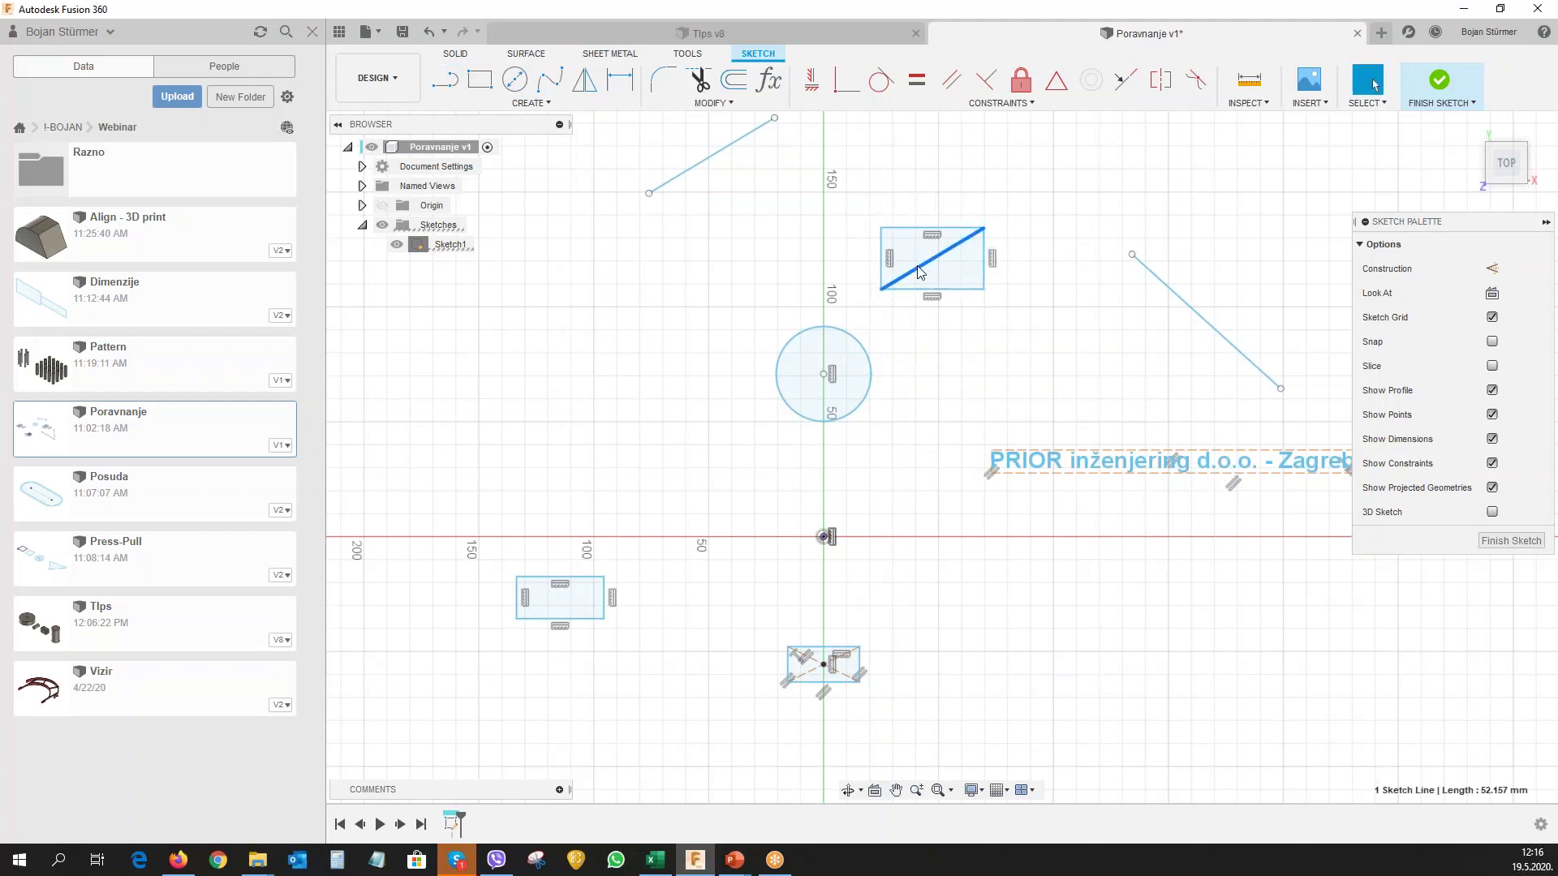
{"action": "key", "text": "x"}
Place a point at the diagonal's midpoint, align it vertically with the origin, then undo twice.
{"action": "left_click", "coordinate": [1057, 331]}
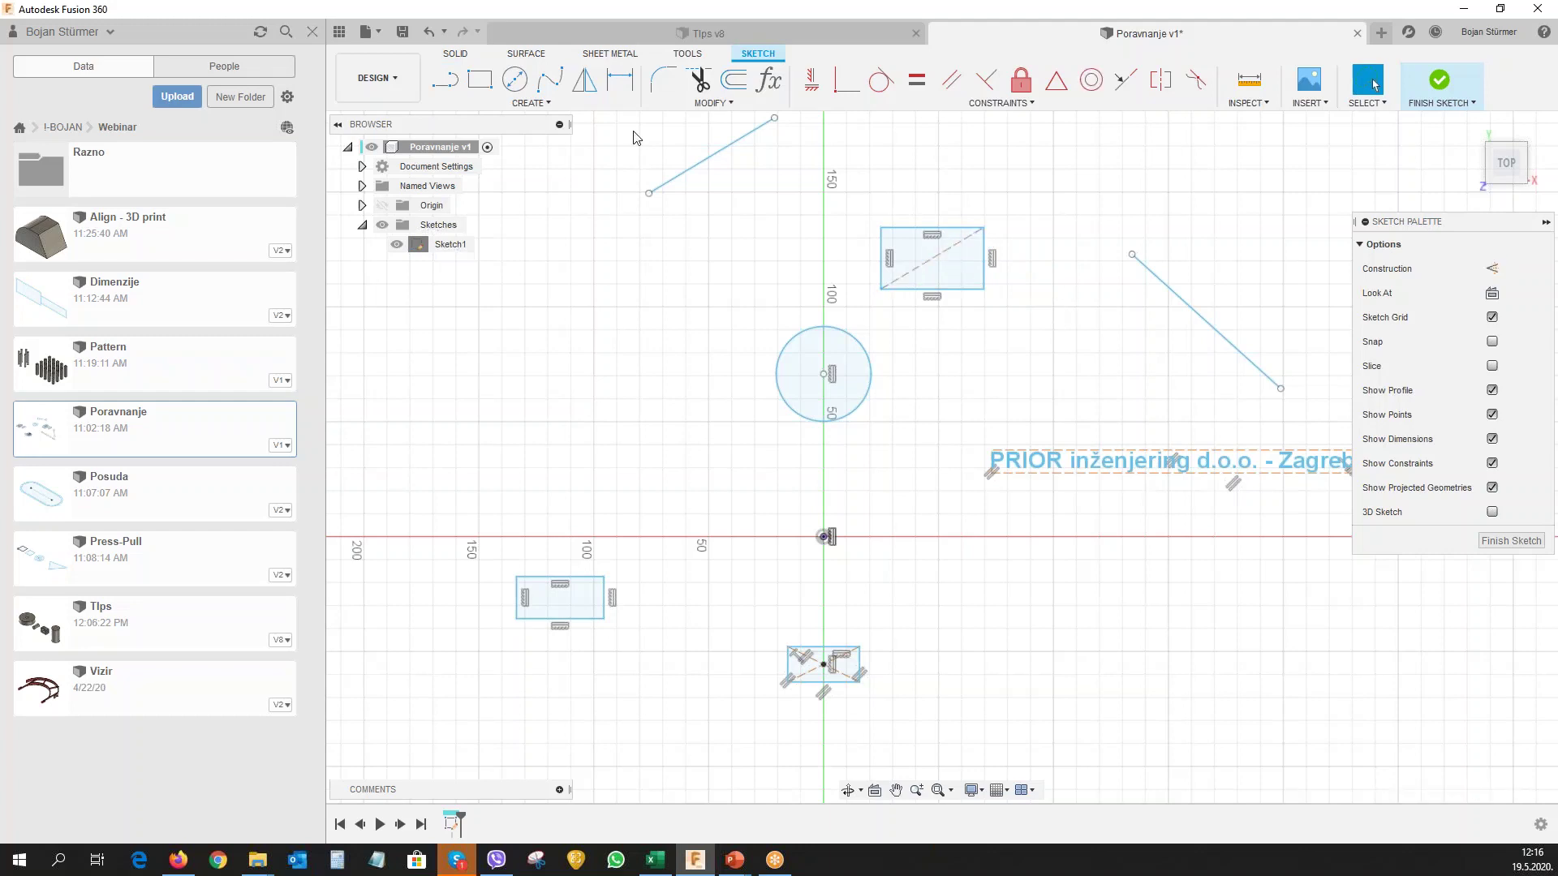
{"action": "left_click", "coordinate": [552, 106]}
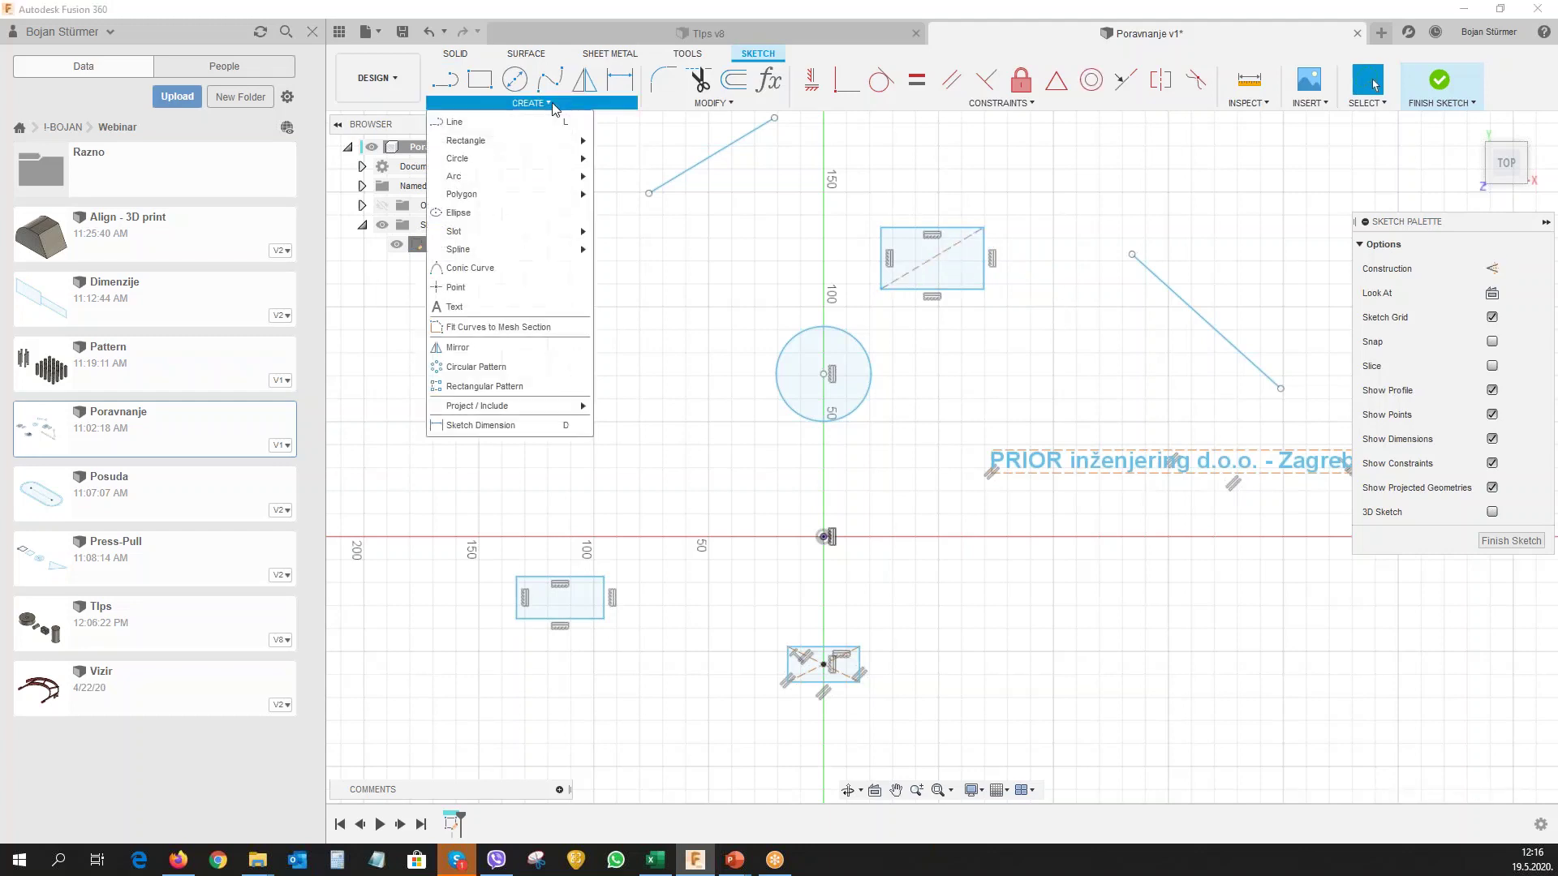
{"action": "left_click", "coordinate": [490, 287]}
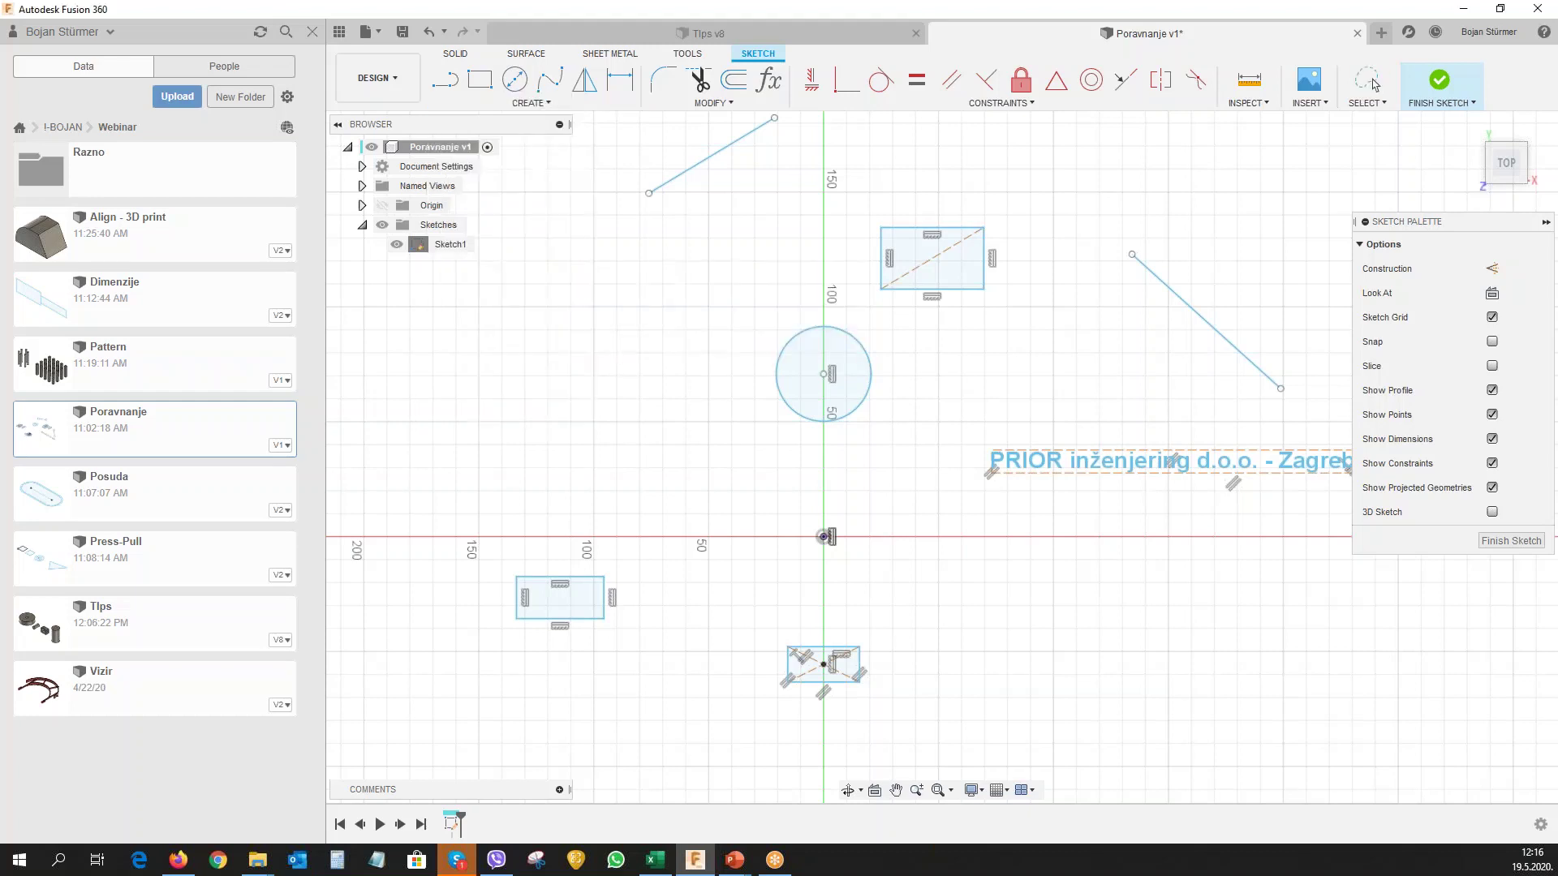
{"action": "left_click", "coordinate": [932, 258]}
{"action": "key", "text": "Escape"}
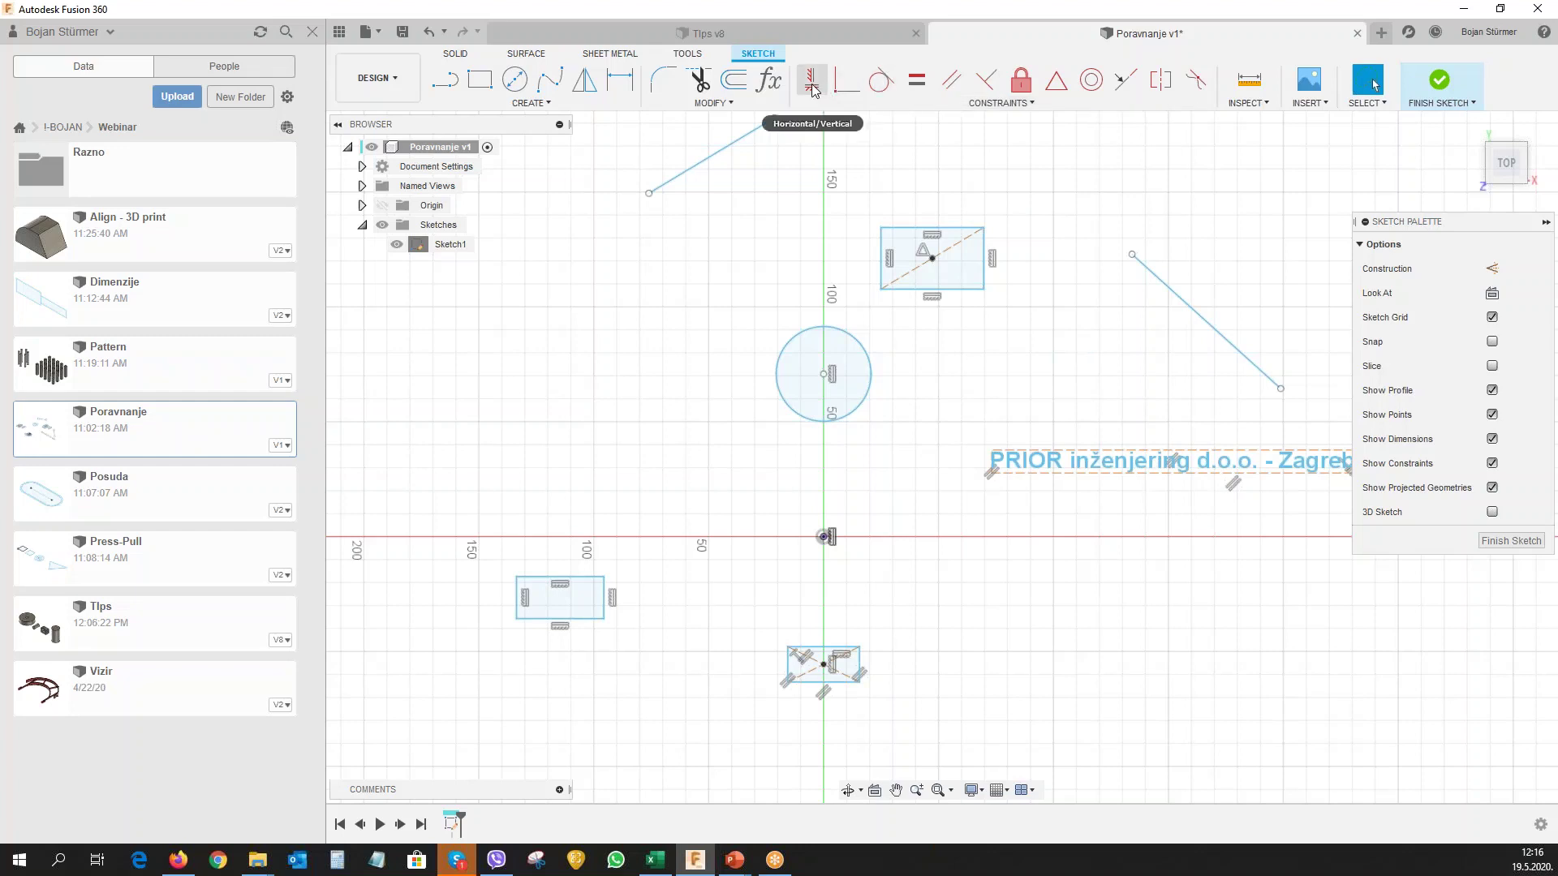
{"action": "left_click", "coordinate": [813, 90]}
{"action": "left_click", "coordinate": [823, 536]}
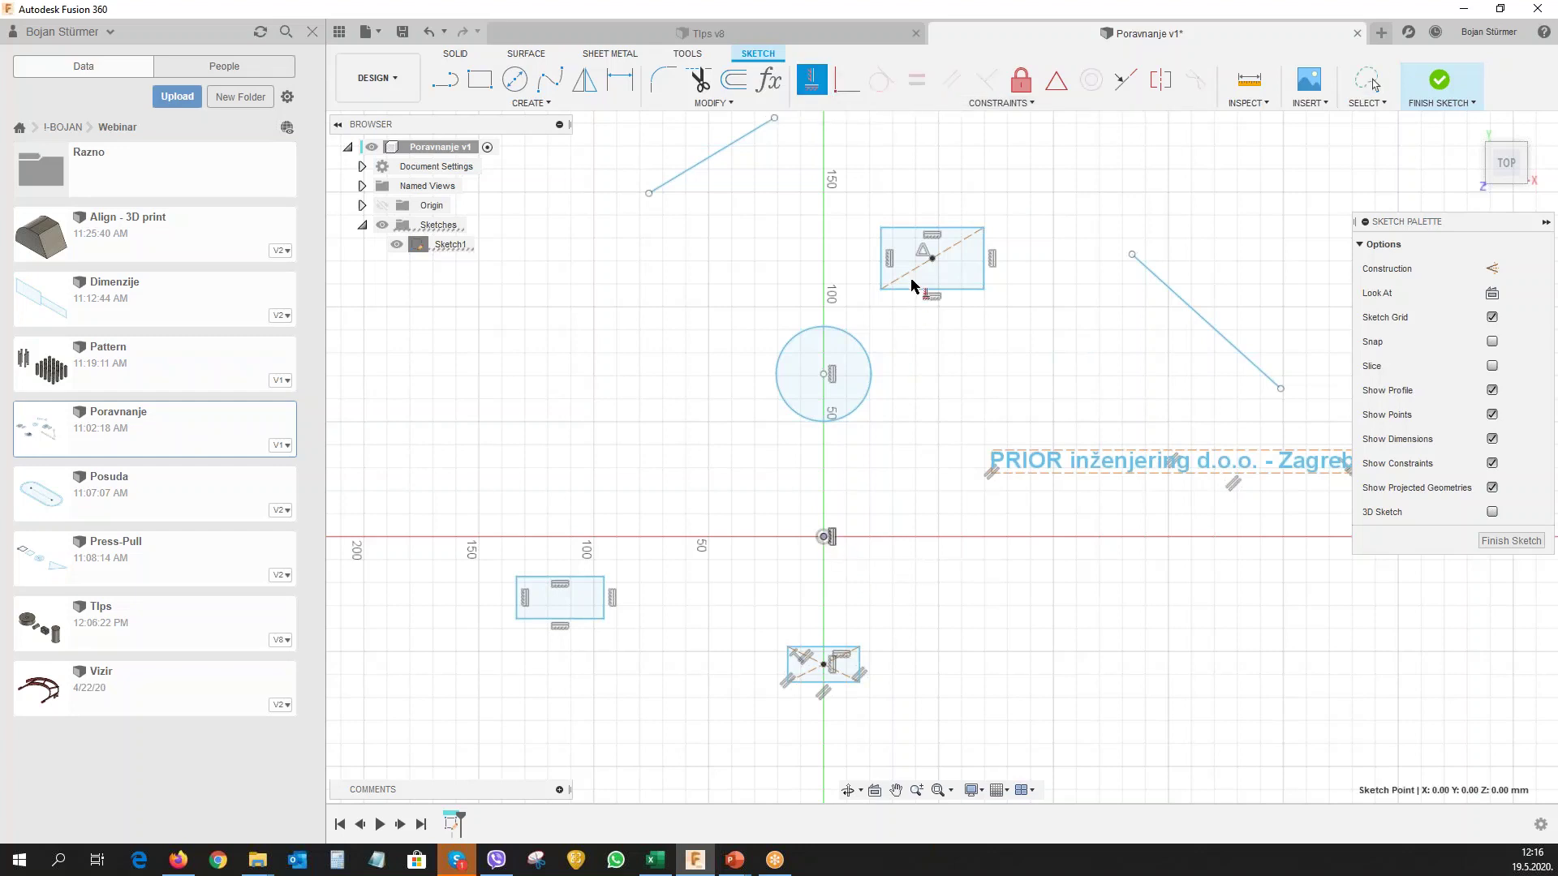
{"action": "left_click", "coordinate": [932, 258]}
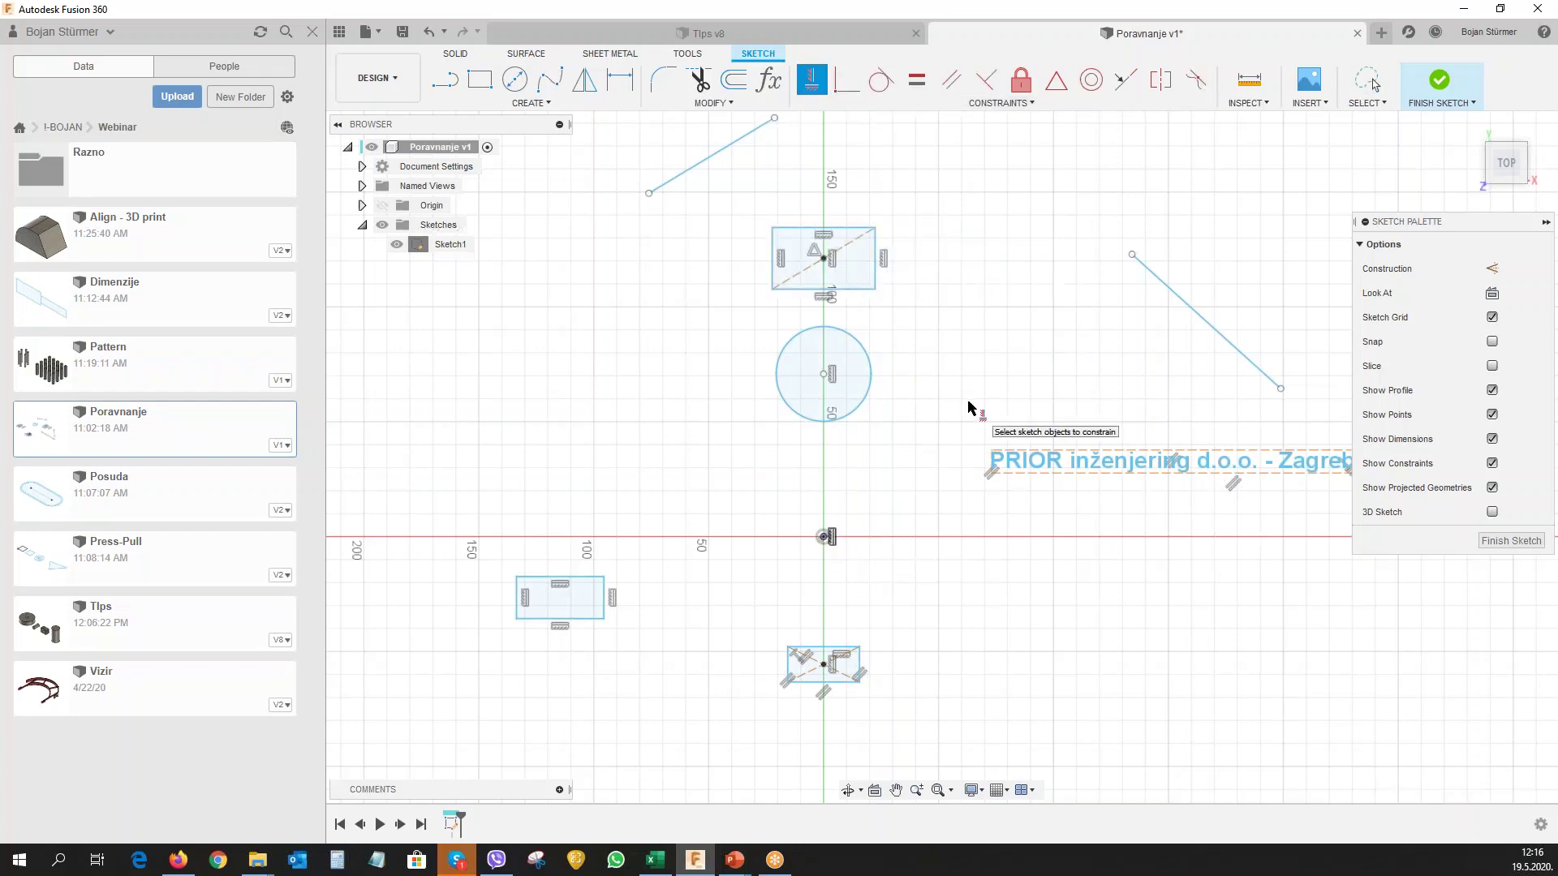
{"action": "left_click", "coordinate": [428, 37]}
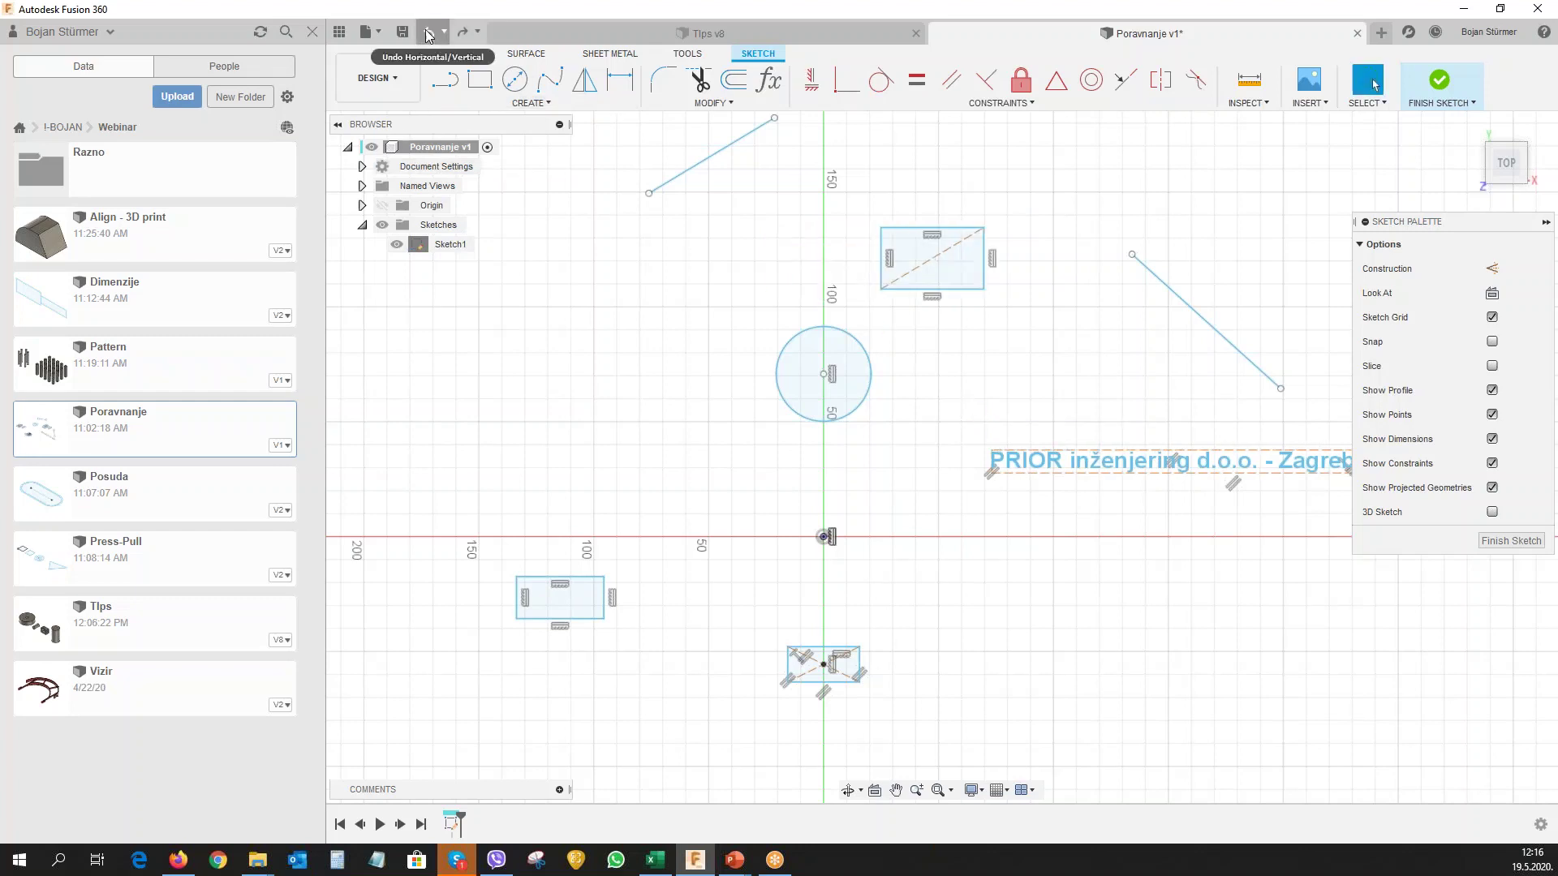
{"action": "left_click", "coordinate": [428, 31]}
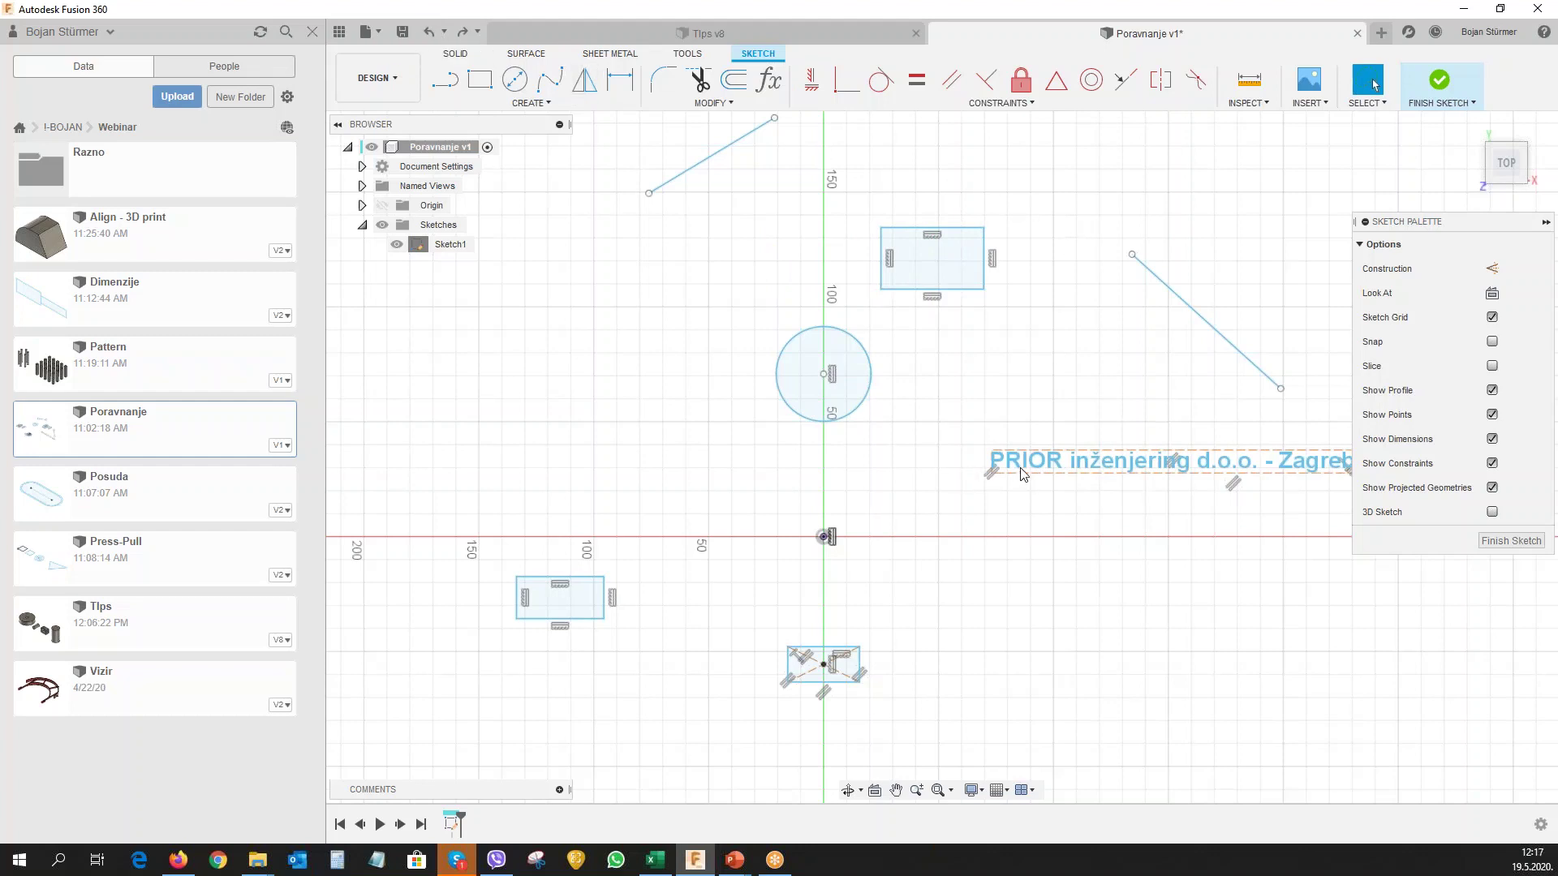
Align the upper rectangle's bottom-edge midpoint and the slanted line onto the vertical axis.
{"action": "left_click", "coordinate": [811, 79]}
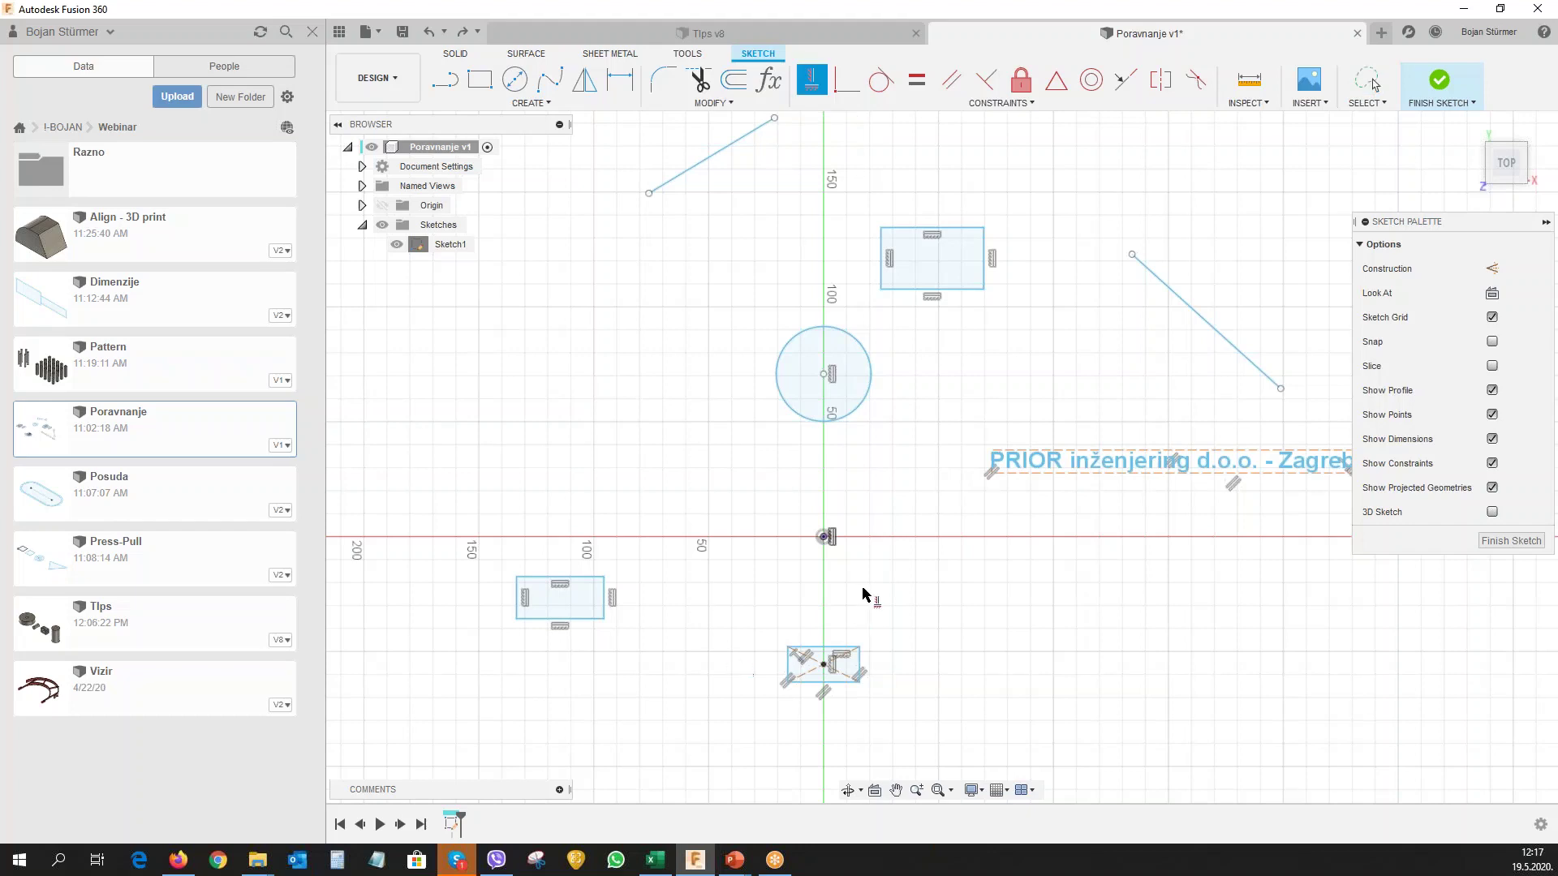
{"action": "left_click", "coordinate": [831, 538]}
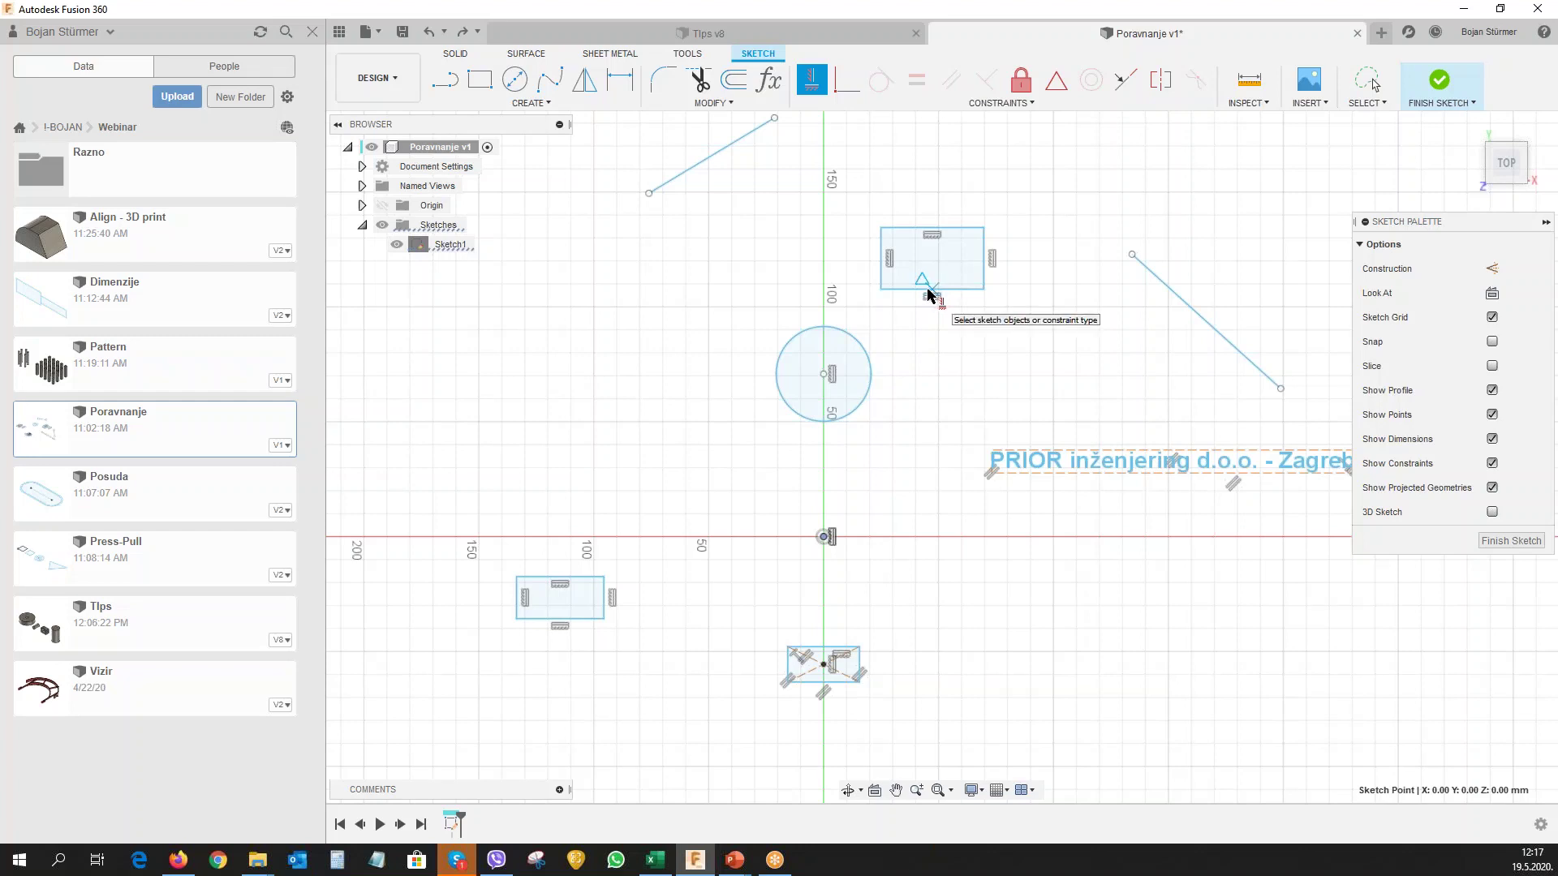
{"action": "left_click", "coordinate": [930, 291]}
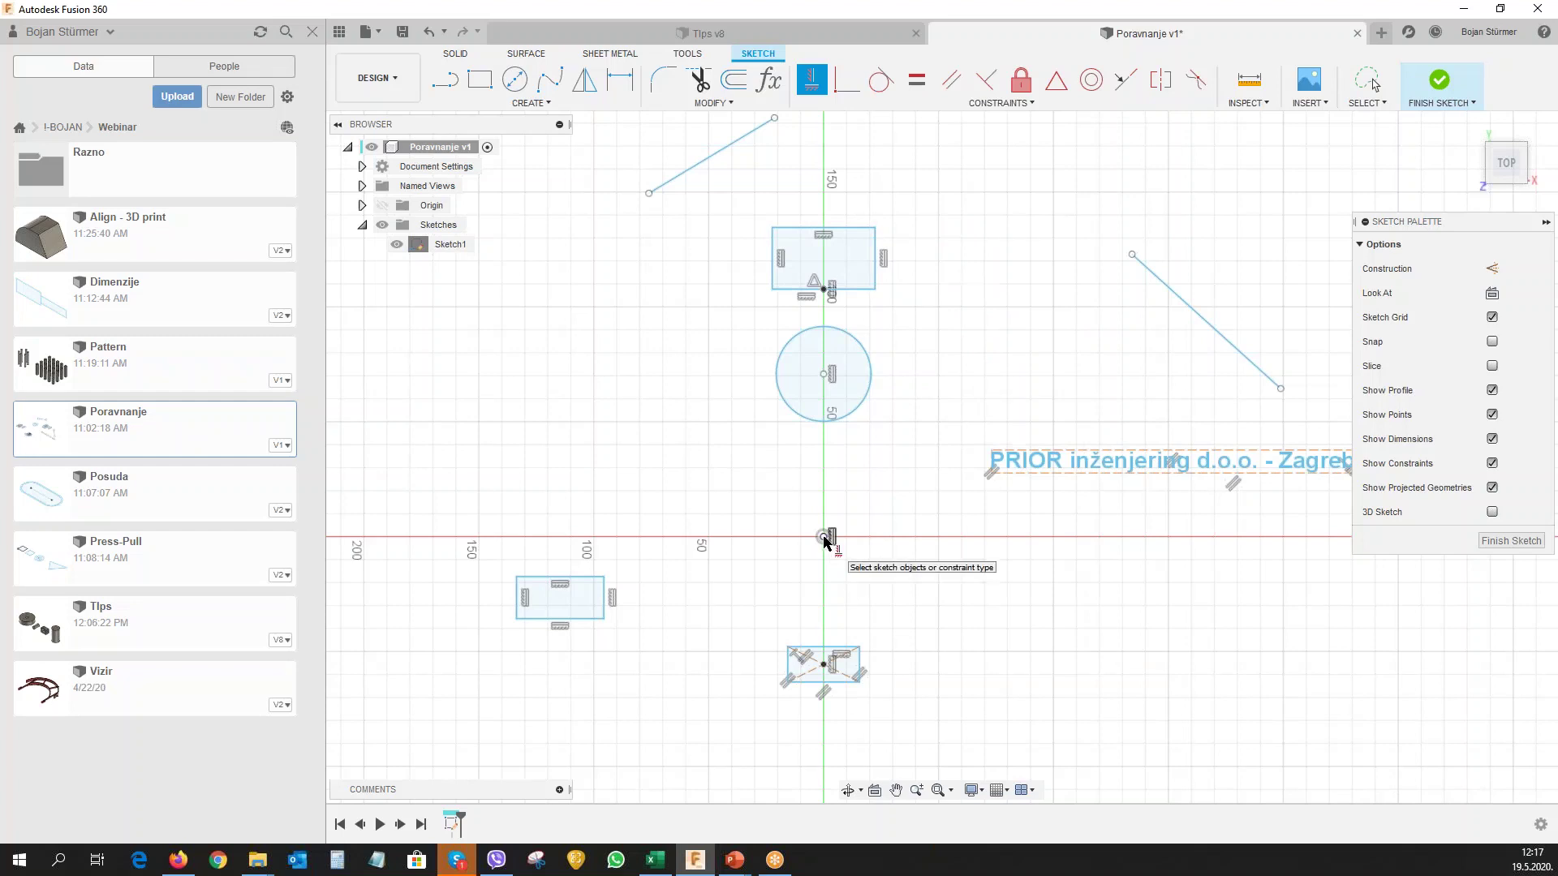
{"action": "left_click", "coordinate": [823, 537]}
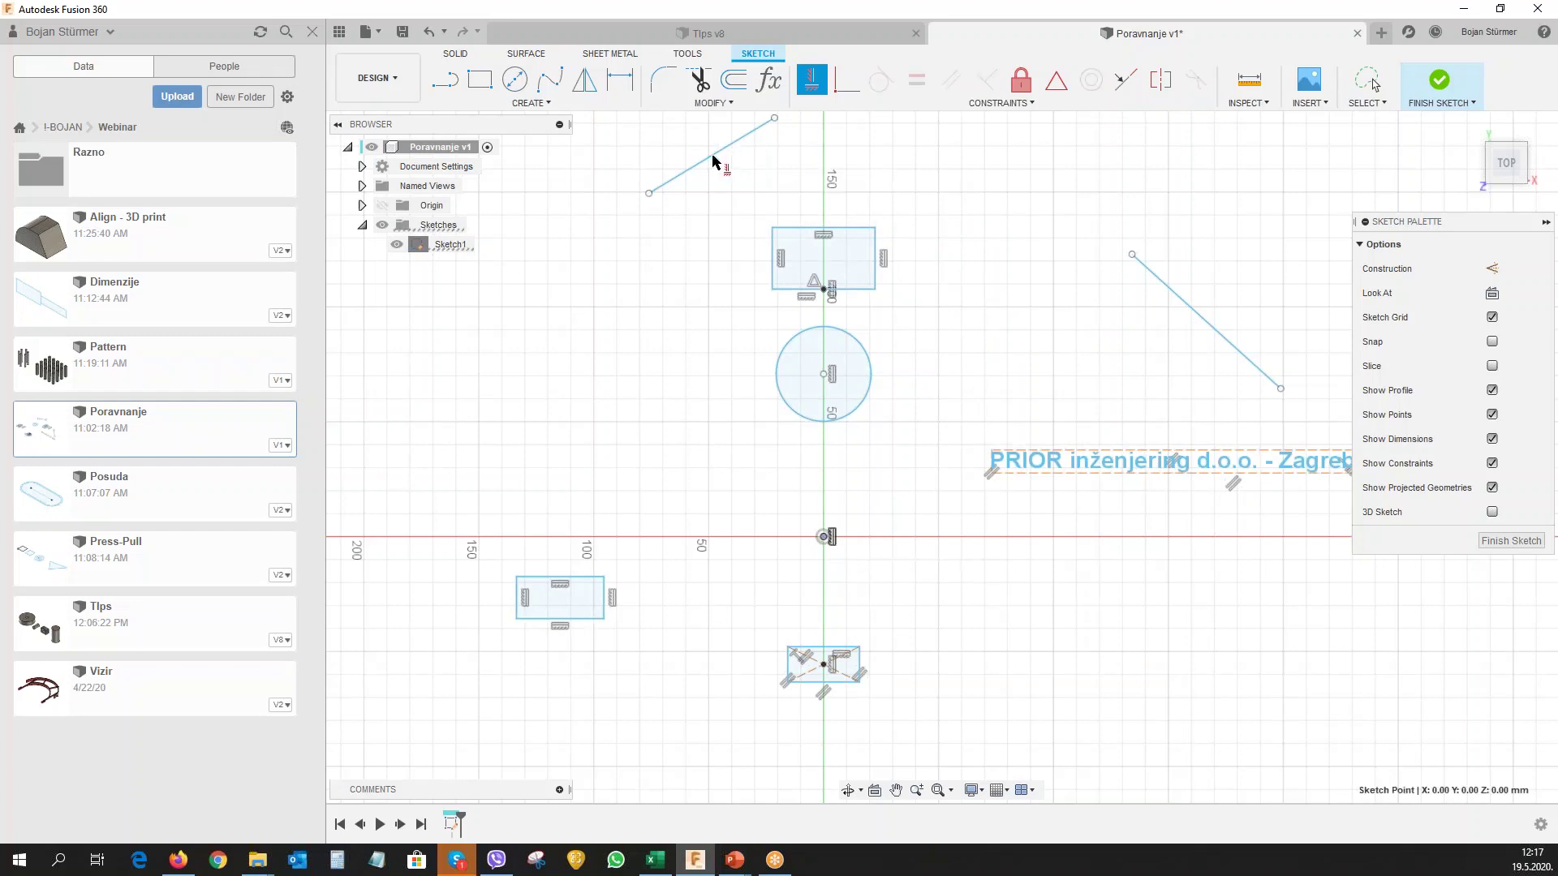
{"action": "left_click", "coordinate": [709, 160]}
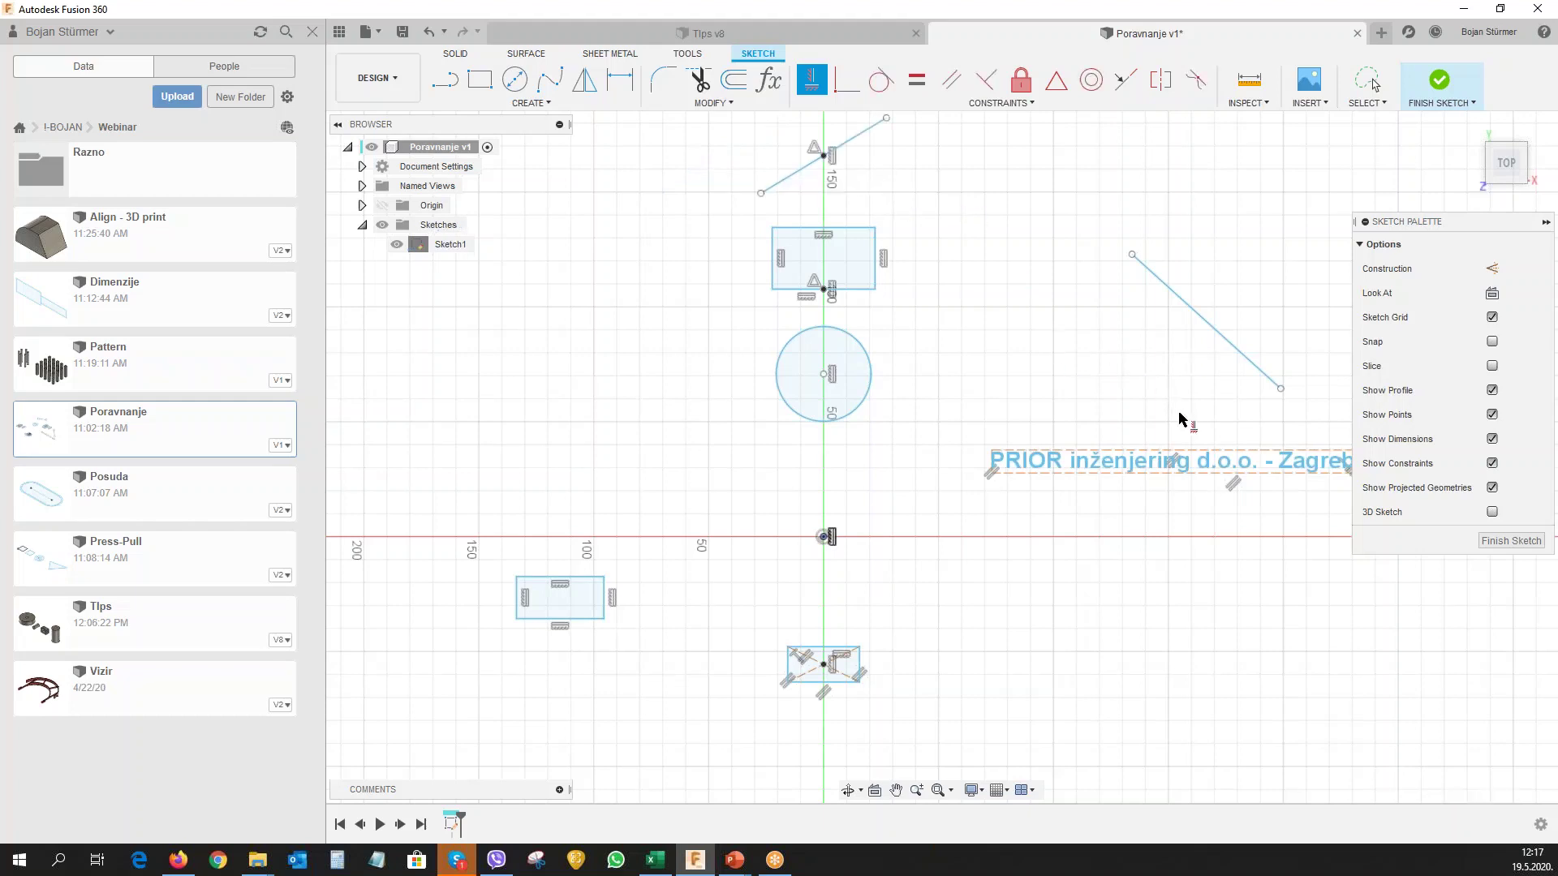
Level the text anchor, left rectangle's edge midpoint and diagonal line midpoint with the origin horizontally.
{"action": "middle_click_drag", "start_coordinate": [1079, 623], "coordinate": [885, 633]}
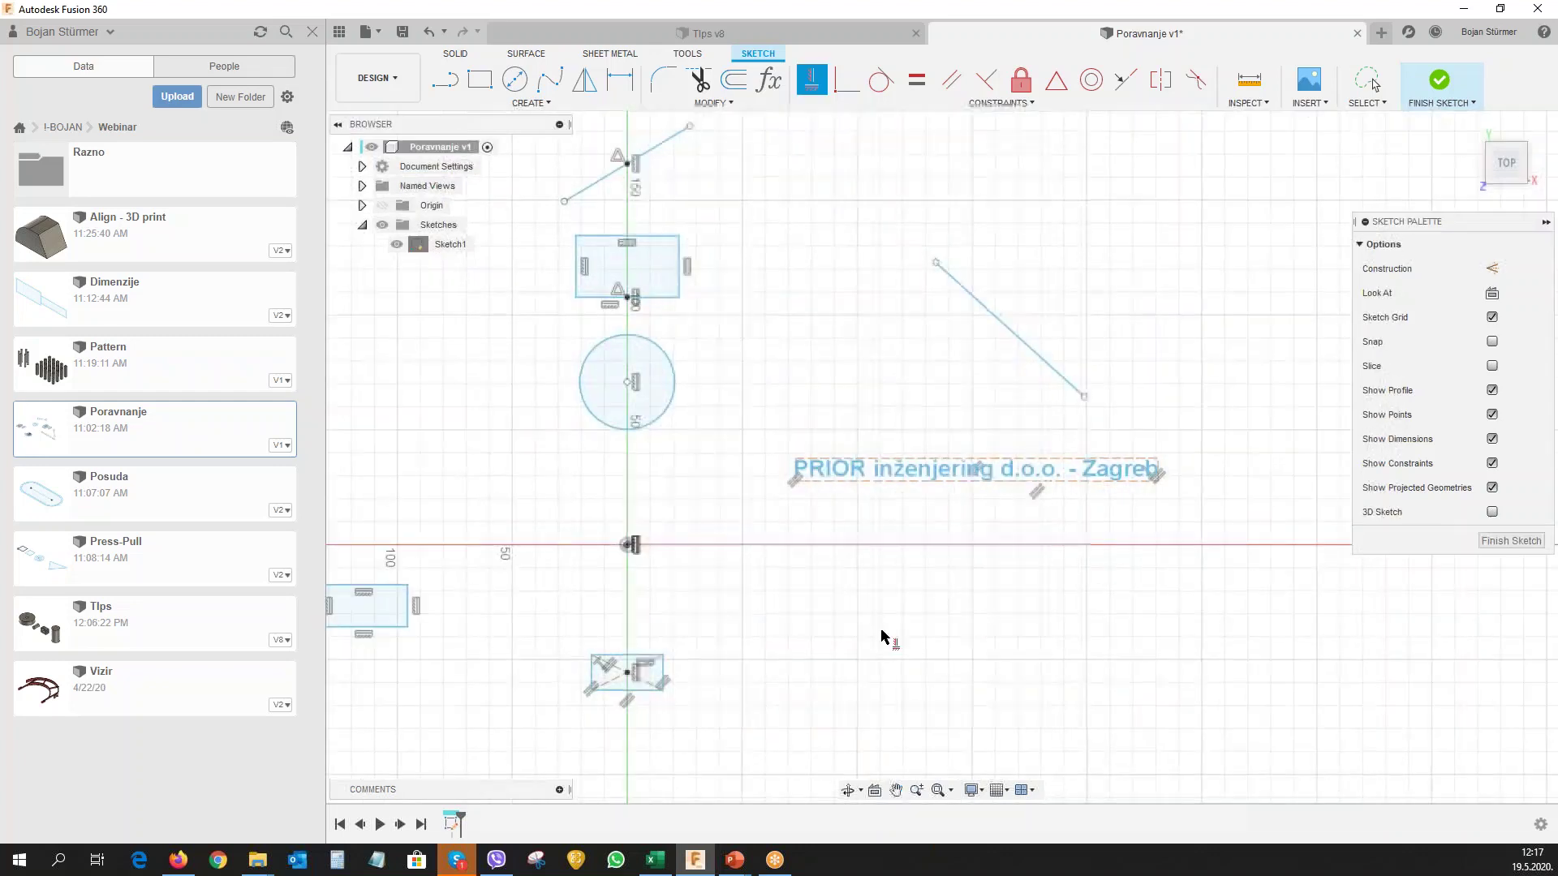
{"action": "left_click", "coordinate": [628, 546]}
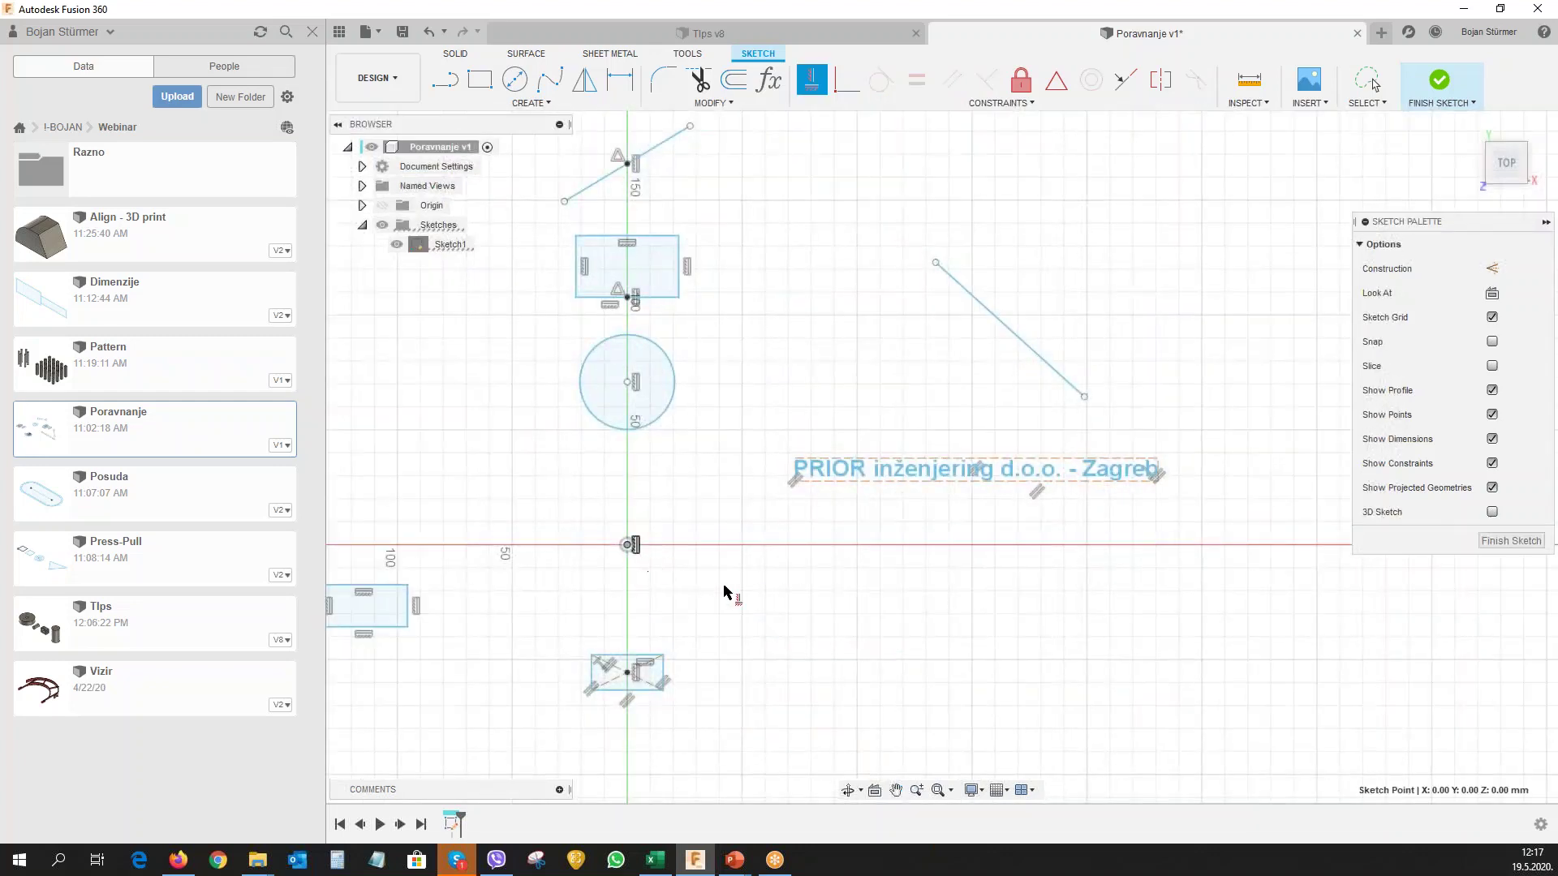
{"action": "left_click", "coordinate": [977, 462]}
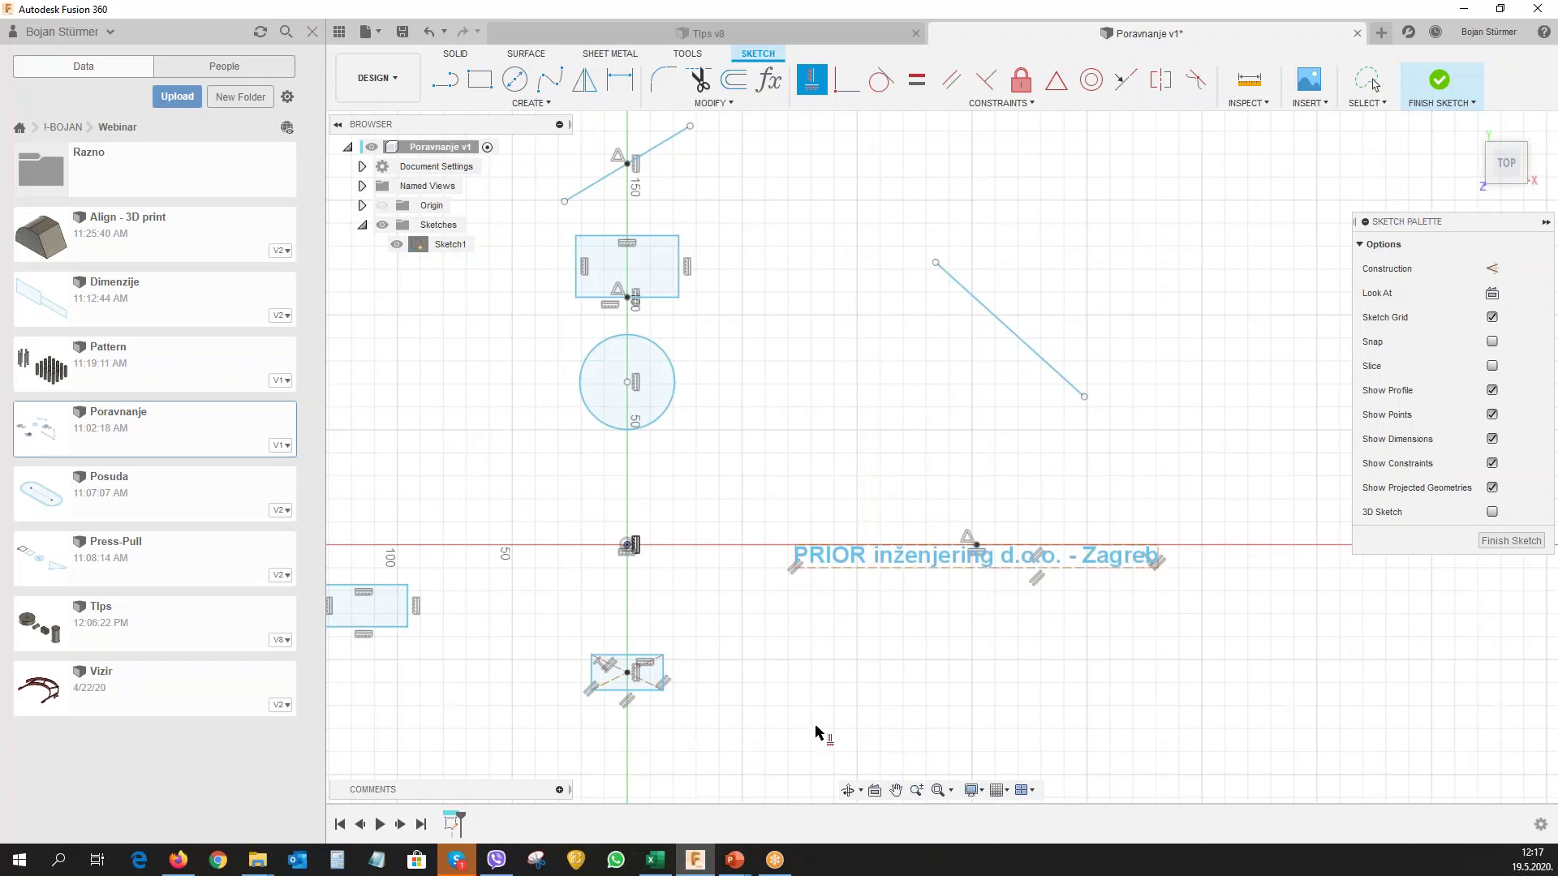
{"action": "left_click", "coordinate": [971, 538]}
{"action": "left_click", "coordinate": [627, 546]}
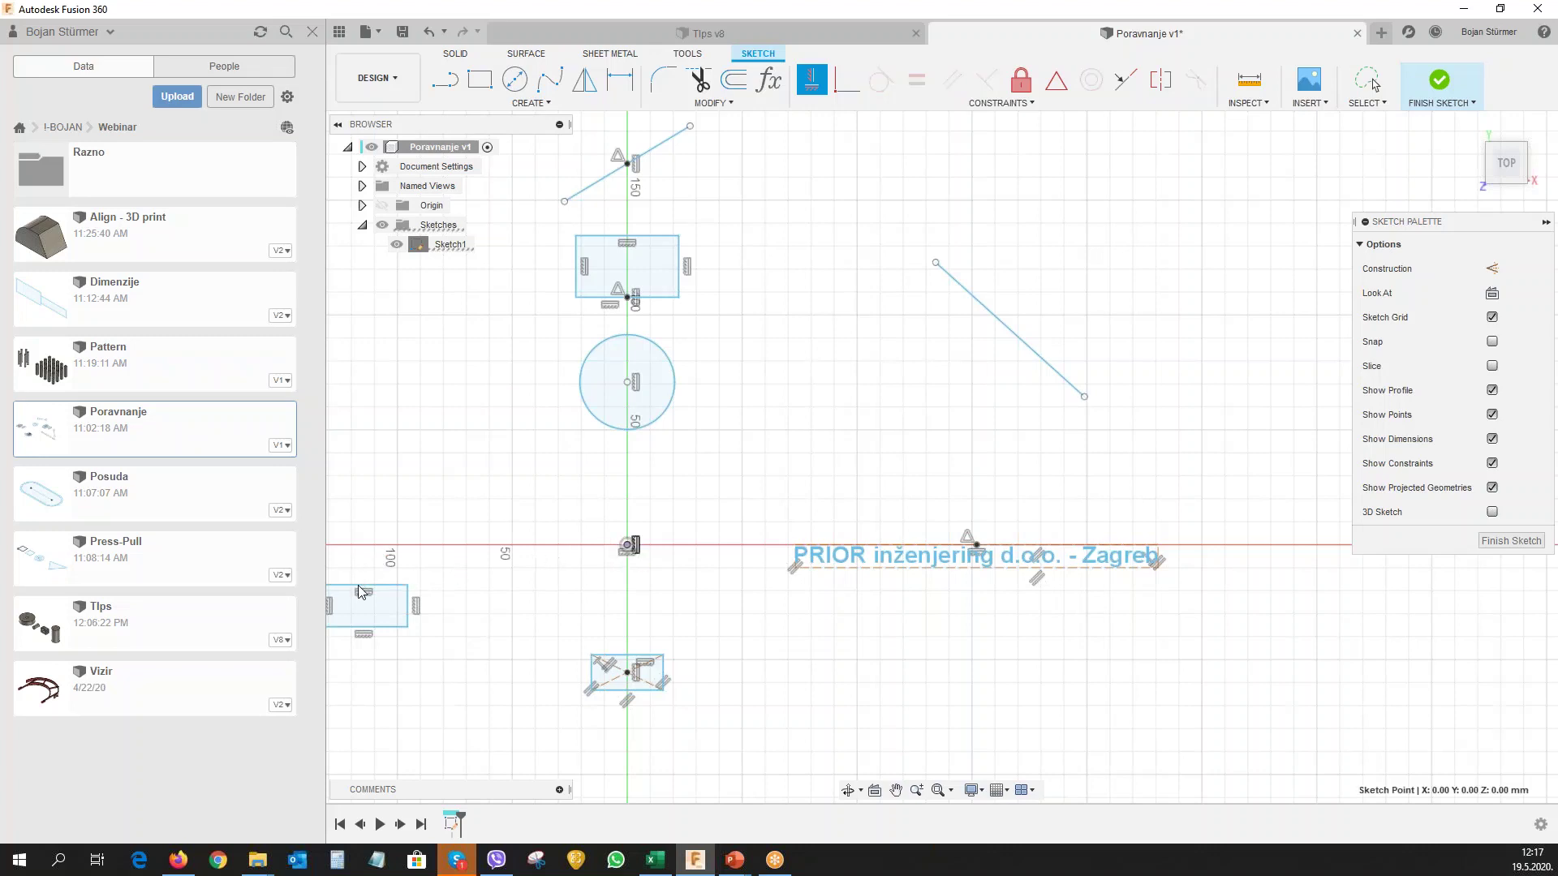
{"action": "left_click", "coordinate": [410, 607]}
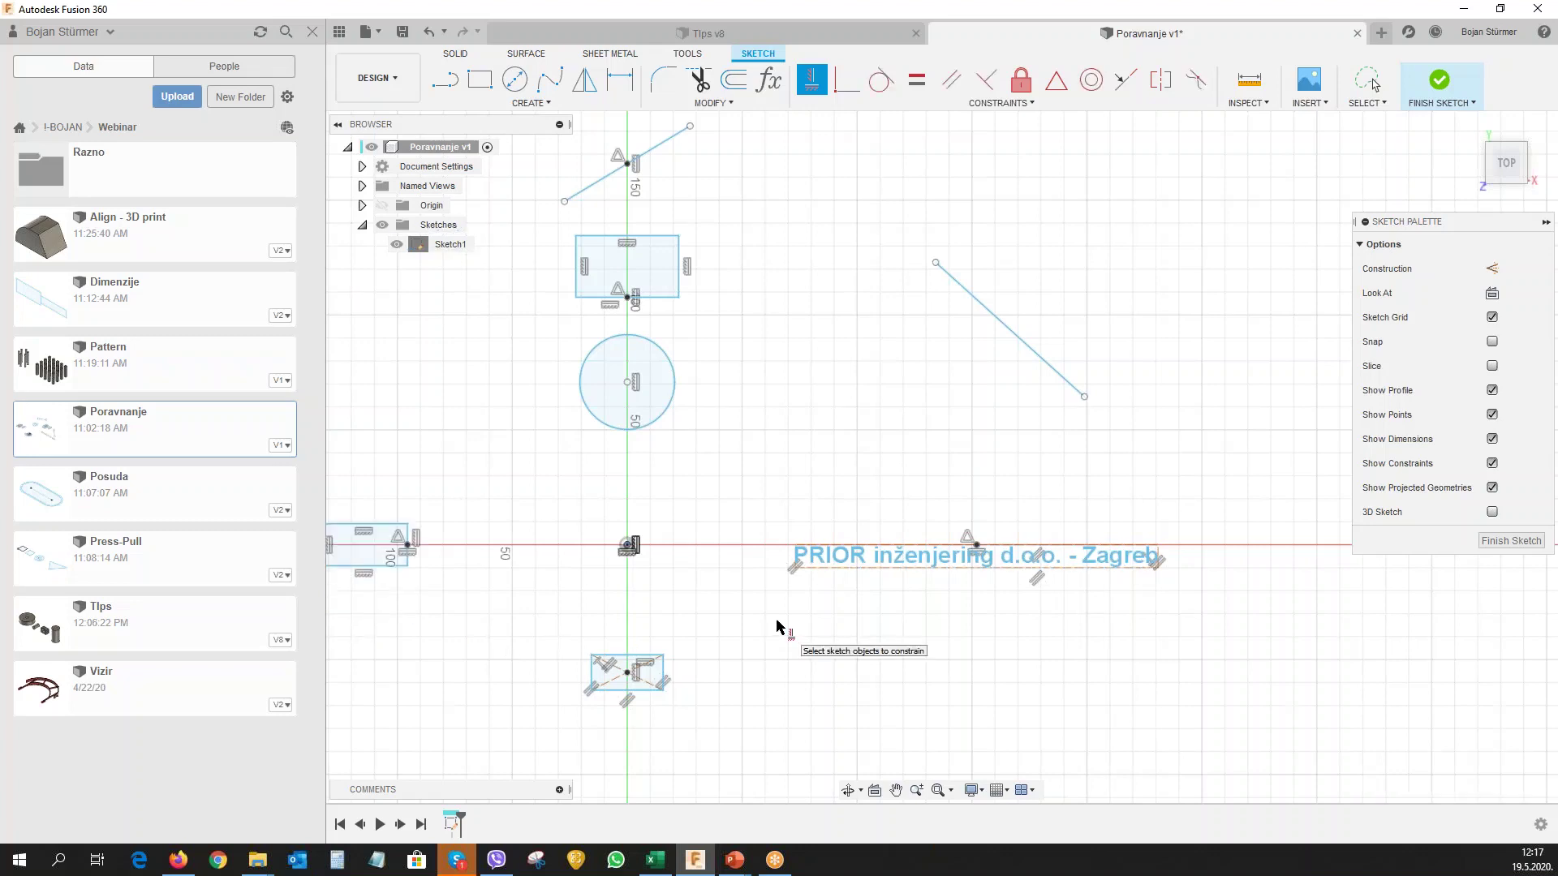
{"action": "left_click", "coordinate": [629, 547]}
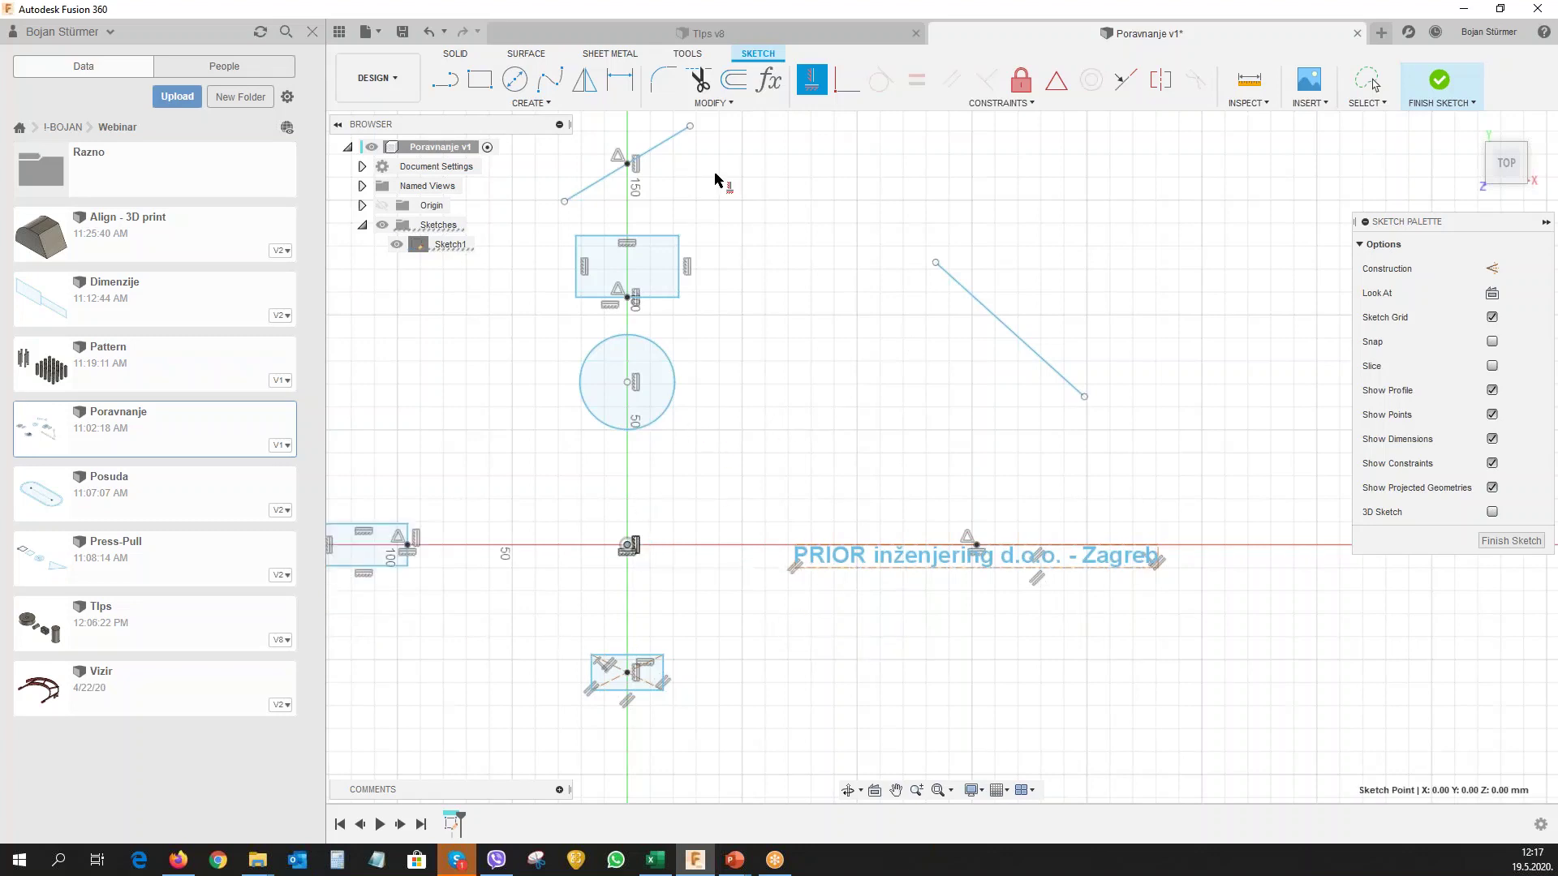
{"action": "left_click", "coordinate": [1013, 335]}
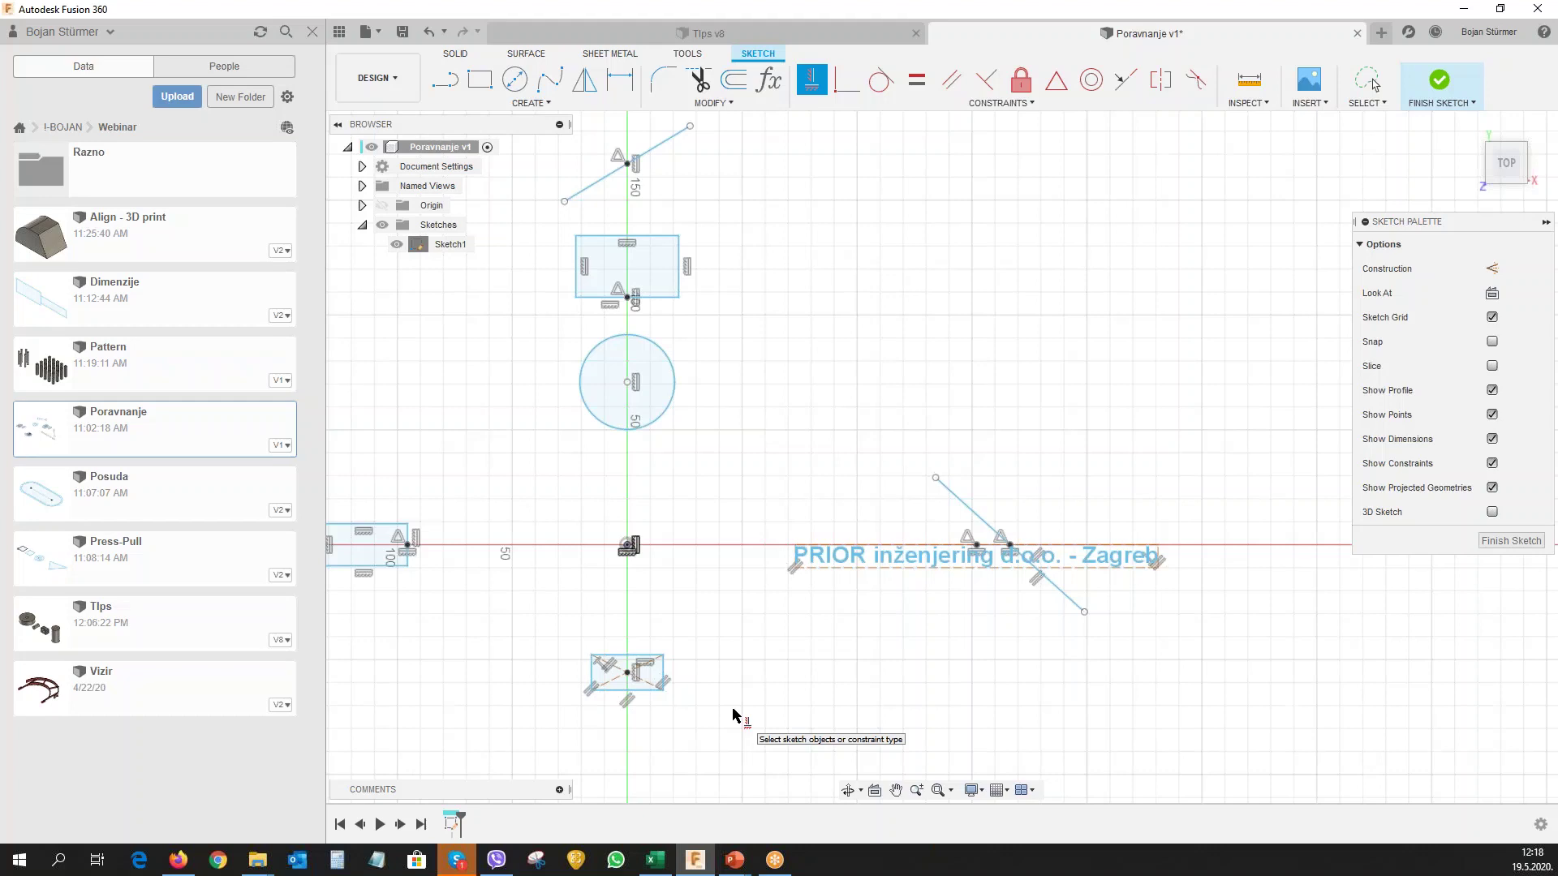
Close Poravnanje, open the Dimenzije design, and enter Edit Sketch on its Sketch1.
{"action": "left_click", "coordinate": [1358, 34]}
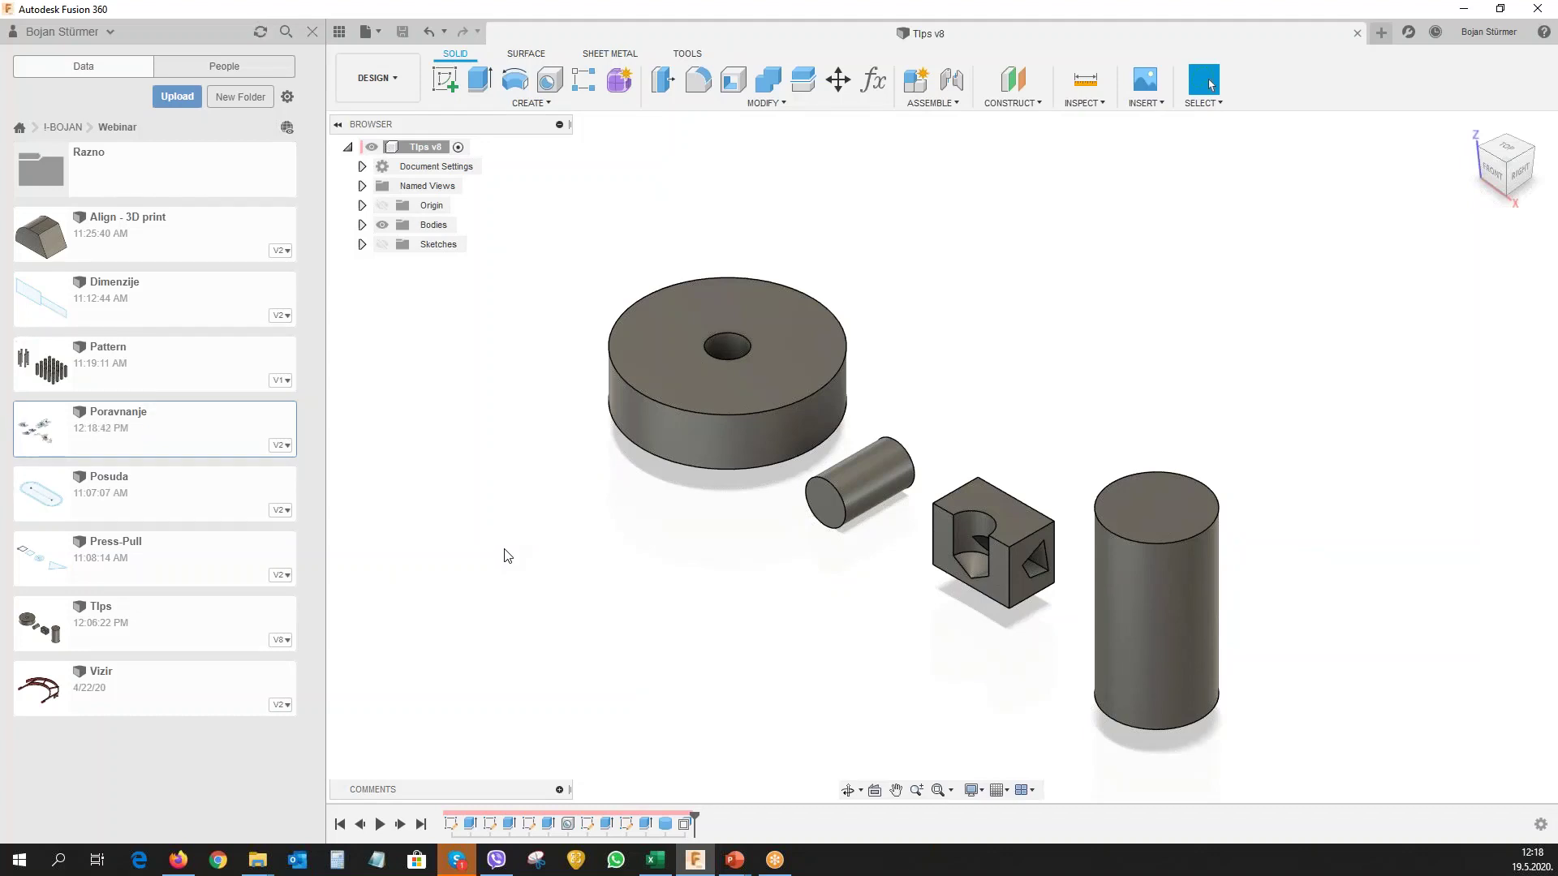
{"action": "double_click", "coordinate": [115, 292]}
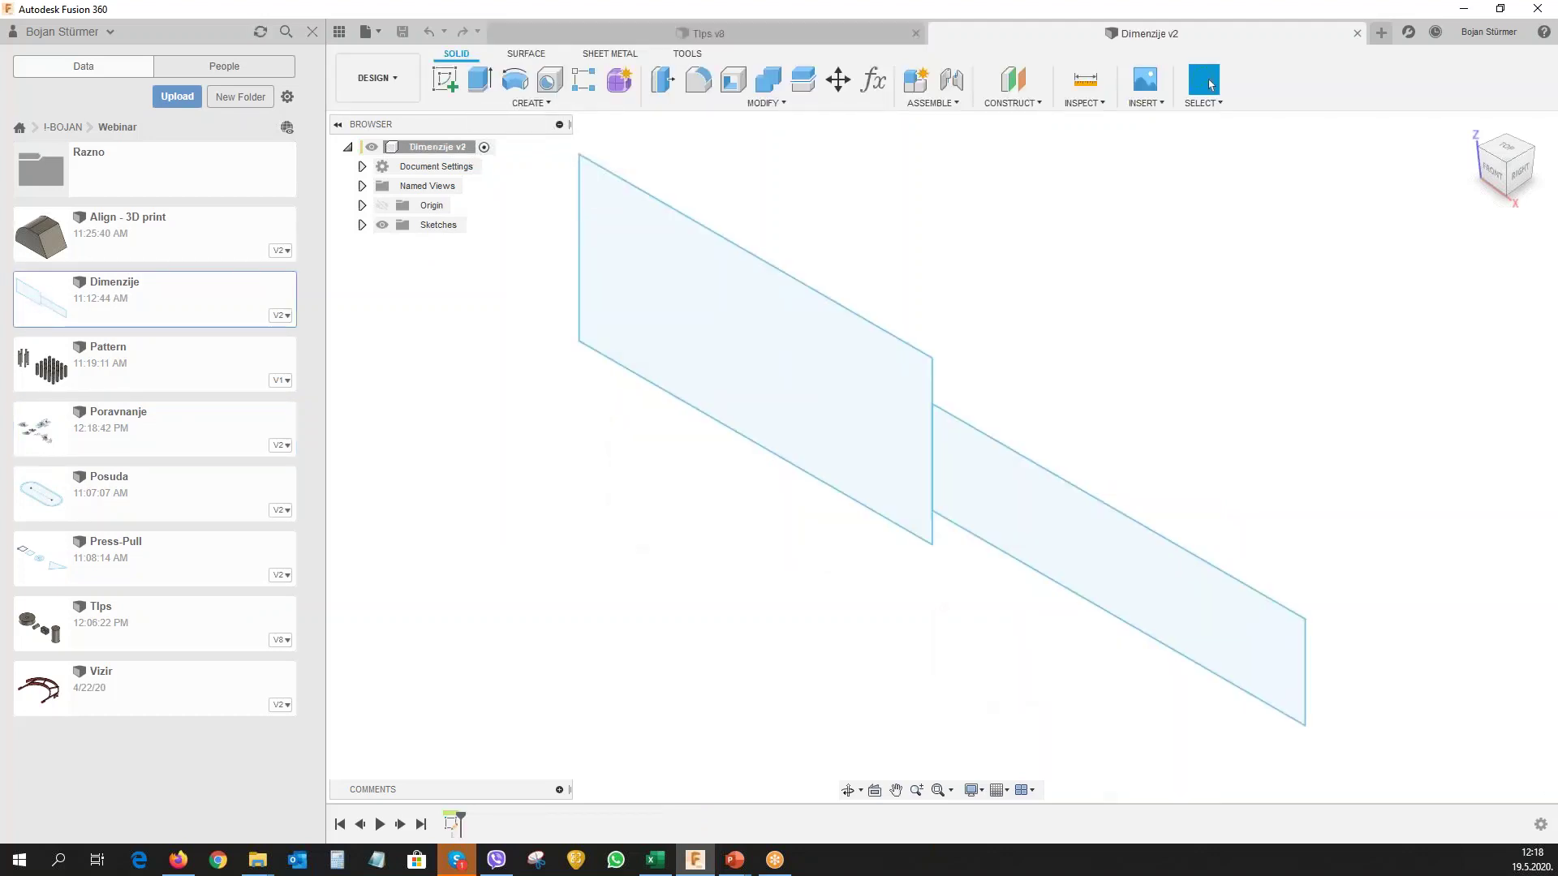
{"action": "scroll", "coordinate": [605, 494], "scroll_direction": "down", "scroll_amount": 3}
{"action": "scroll", "coordinate": [607, 492], "scroll_direction": "down", "scroll_amount": 2}
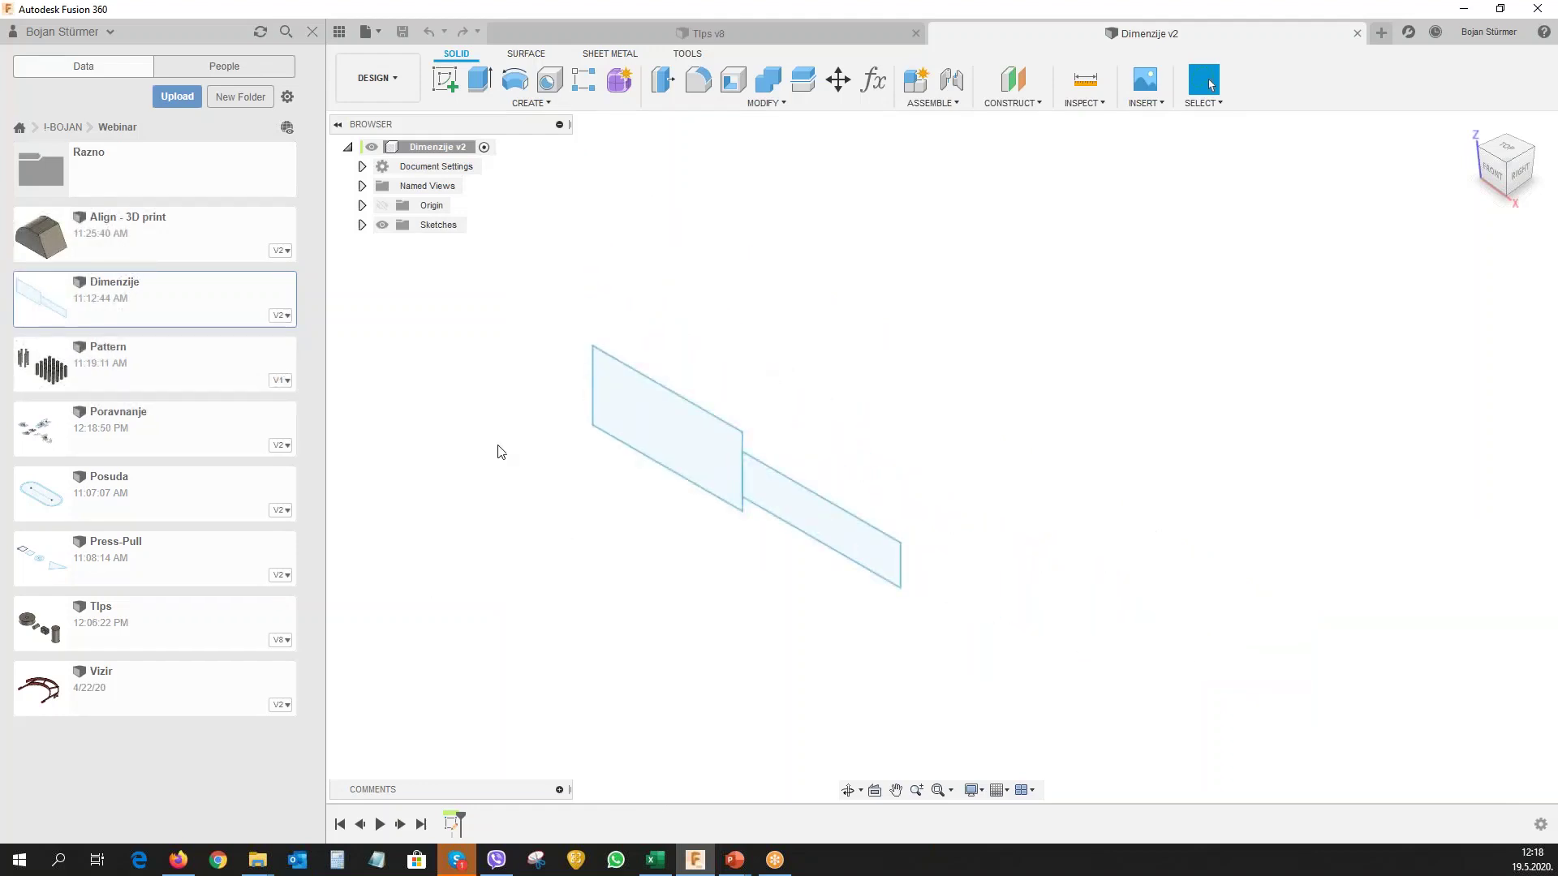
{"action": "left_click", "coordinate": [362, 224]}
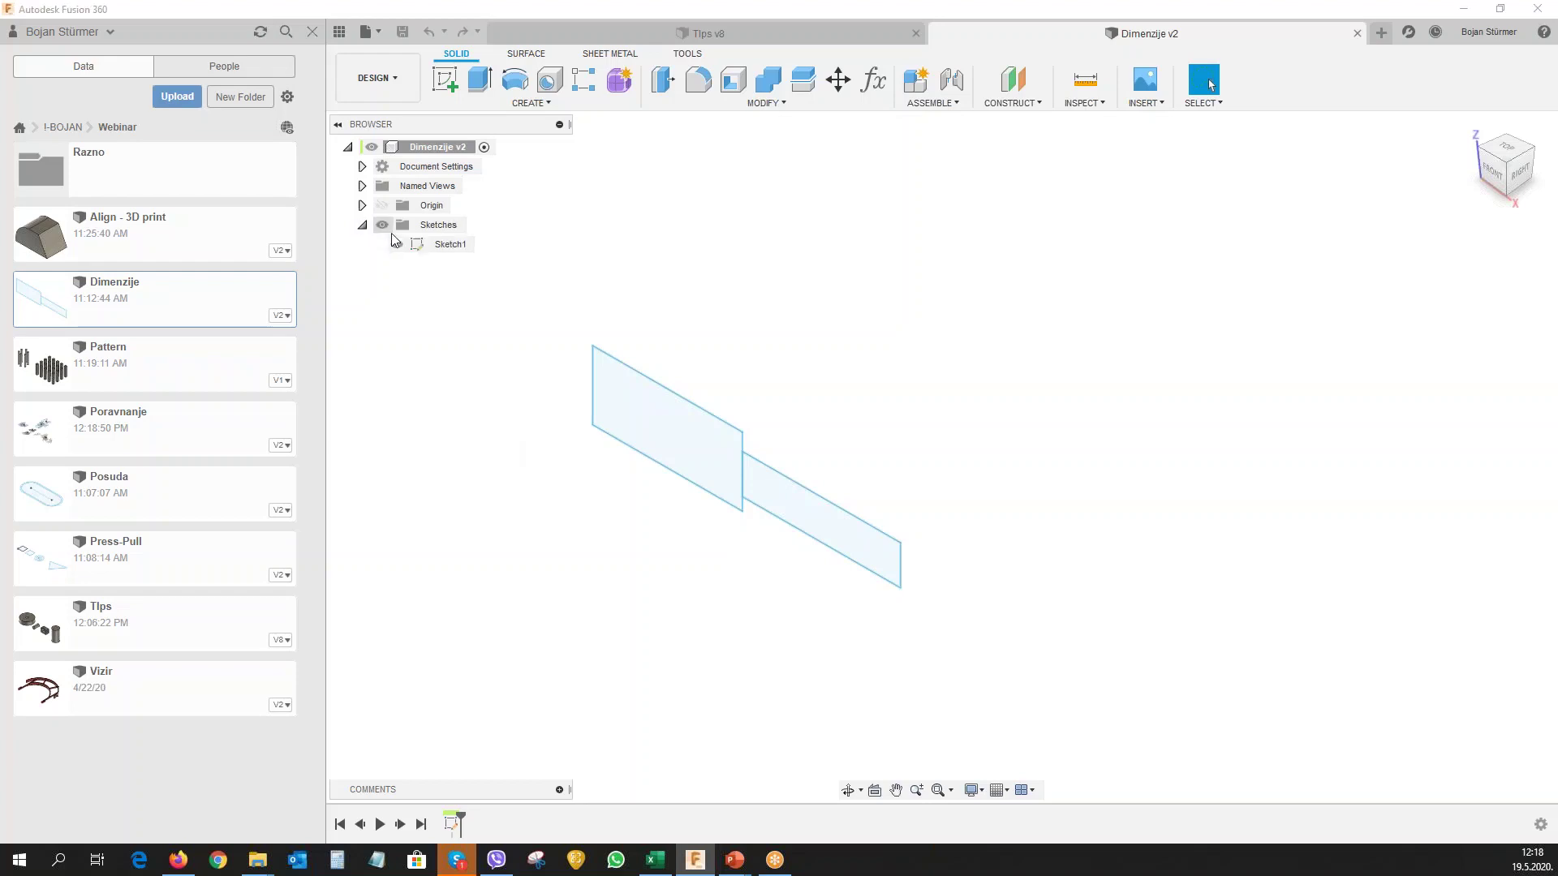
{"action": "right_click", "coordinate": [421, 243]}
{"action": "left_click", "coordinate": [451, 307]}
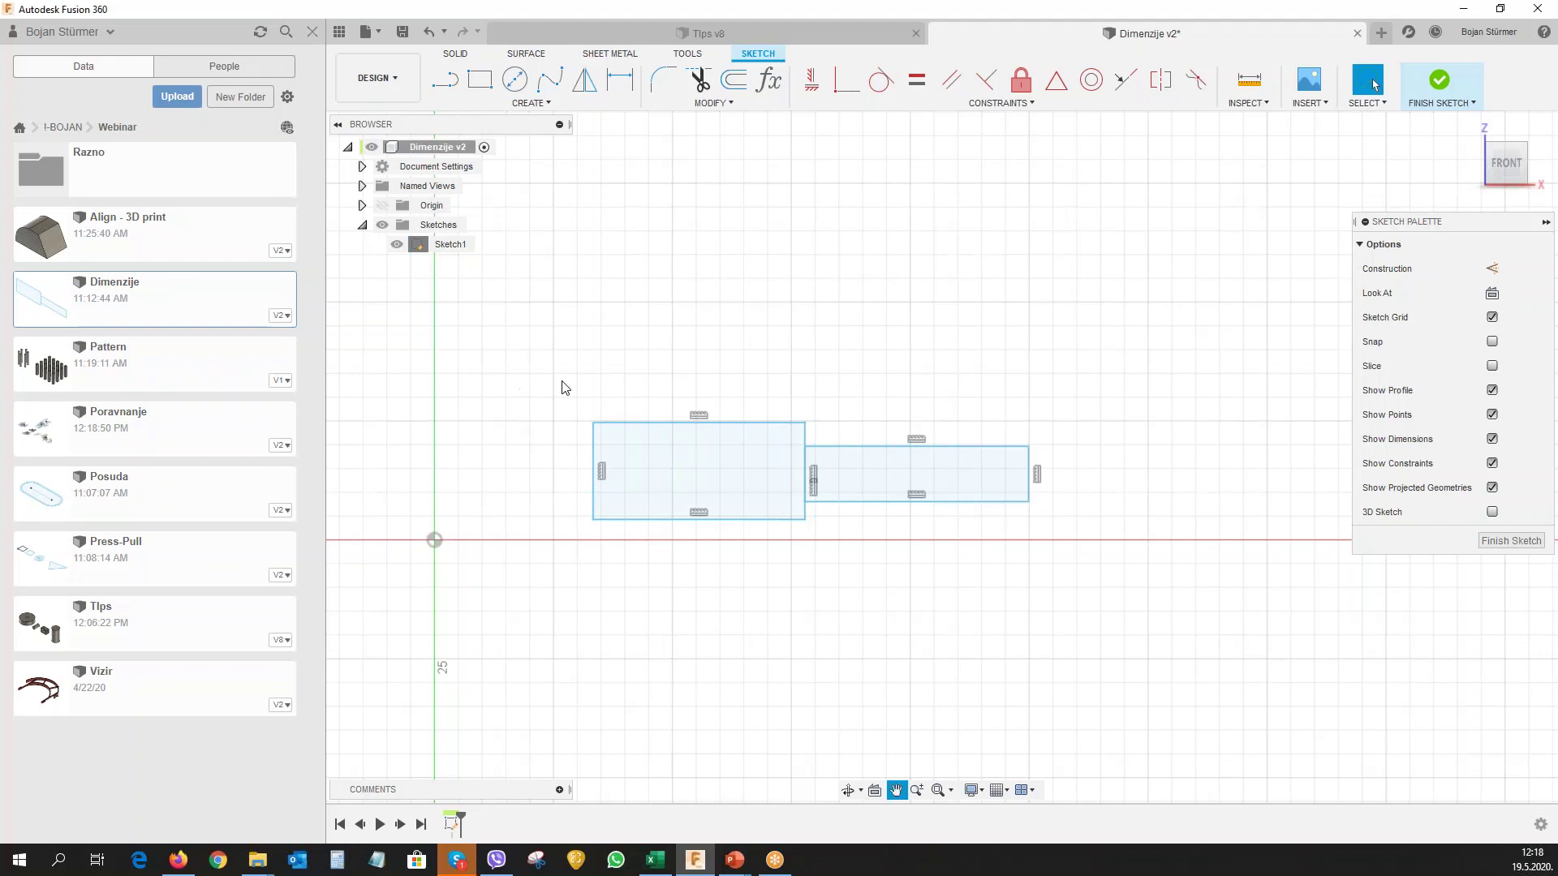
Draw a vertical line up from the origin and convert it to a construction line.
{"action": "middle_click_drag", "start_coordinate": [563, 386], "coordinate": [706, 403]}
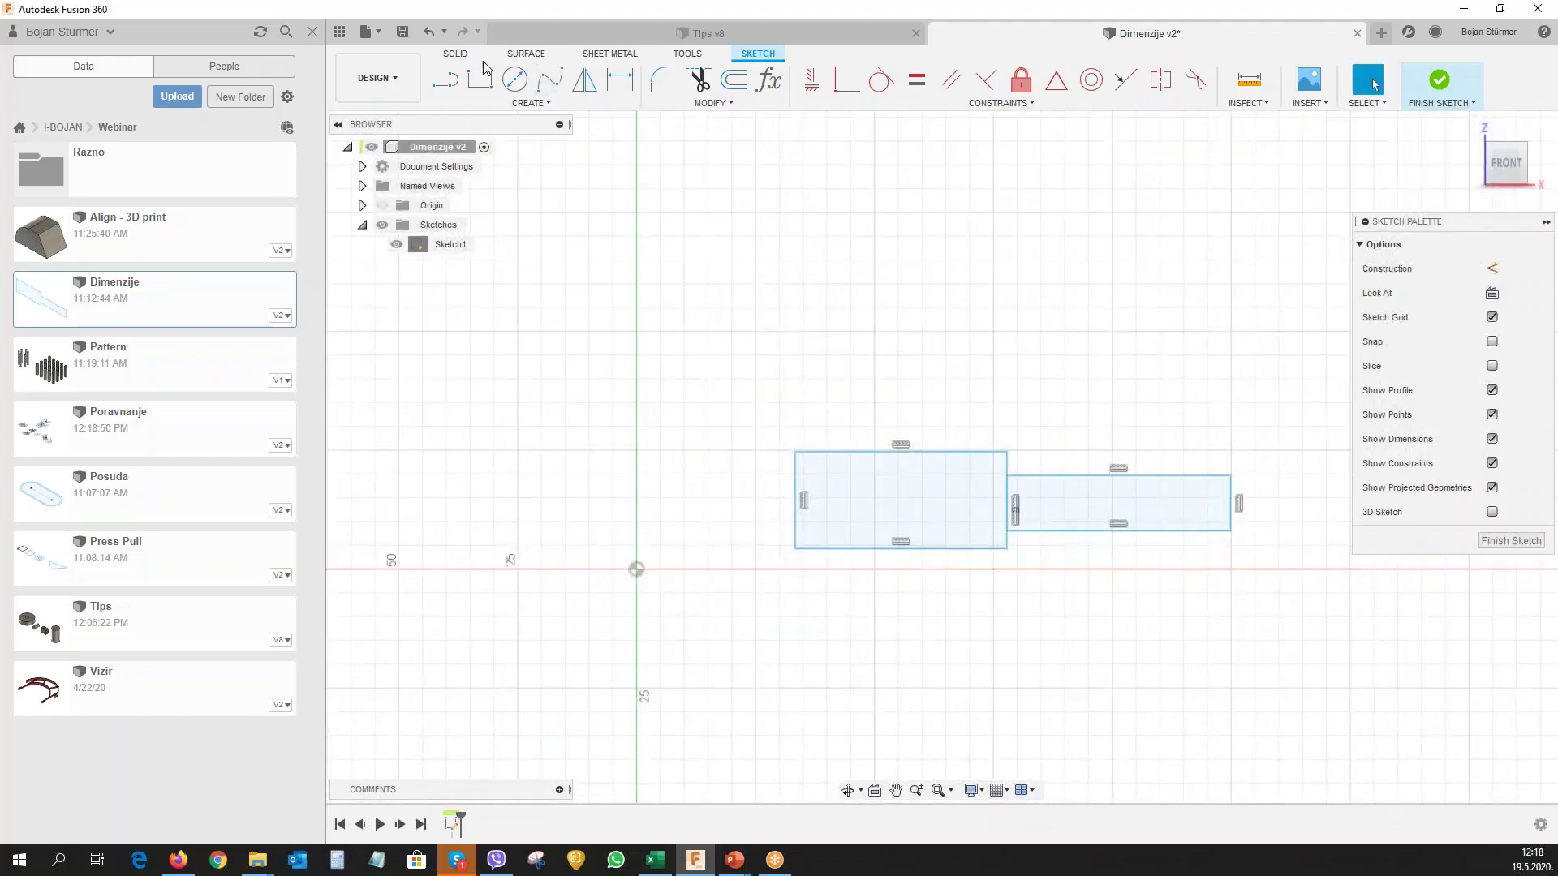
{"action": "left_click", "coordinate": [445, 79]}
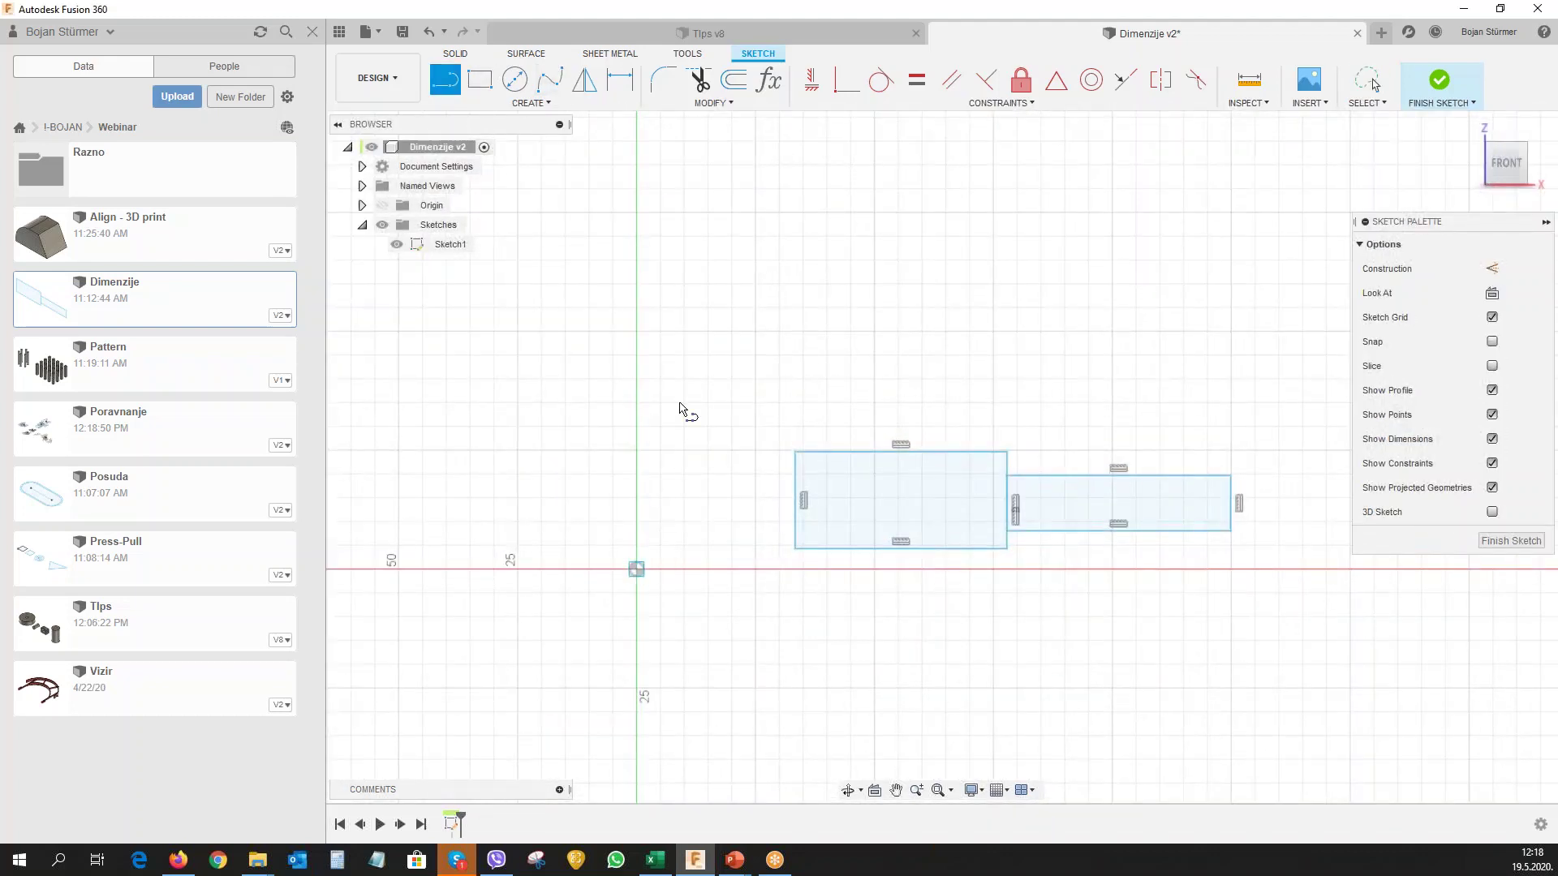
{"action": "left_click", "coordinate": [636, 569]}
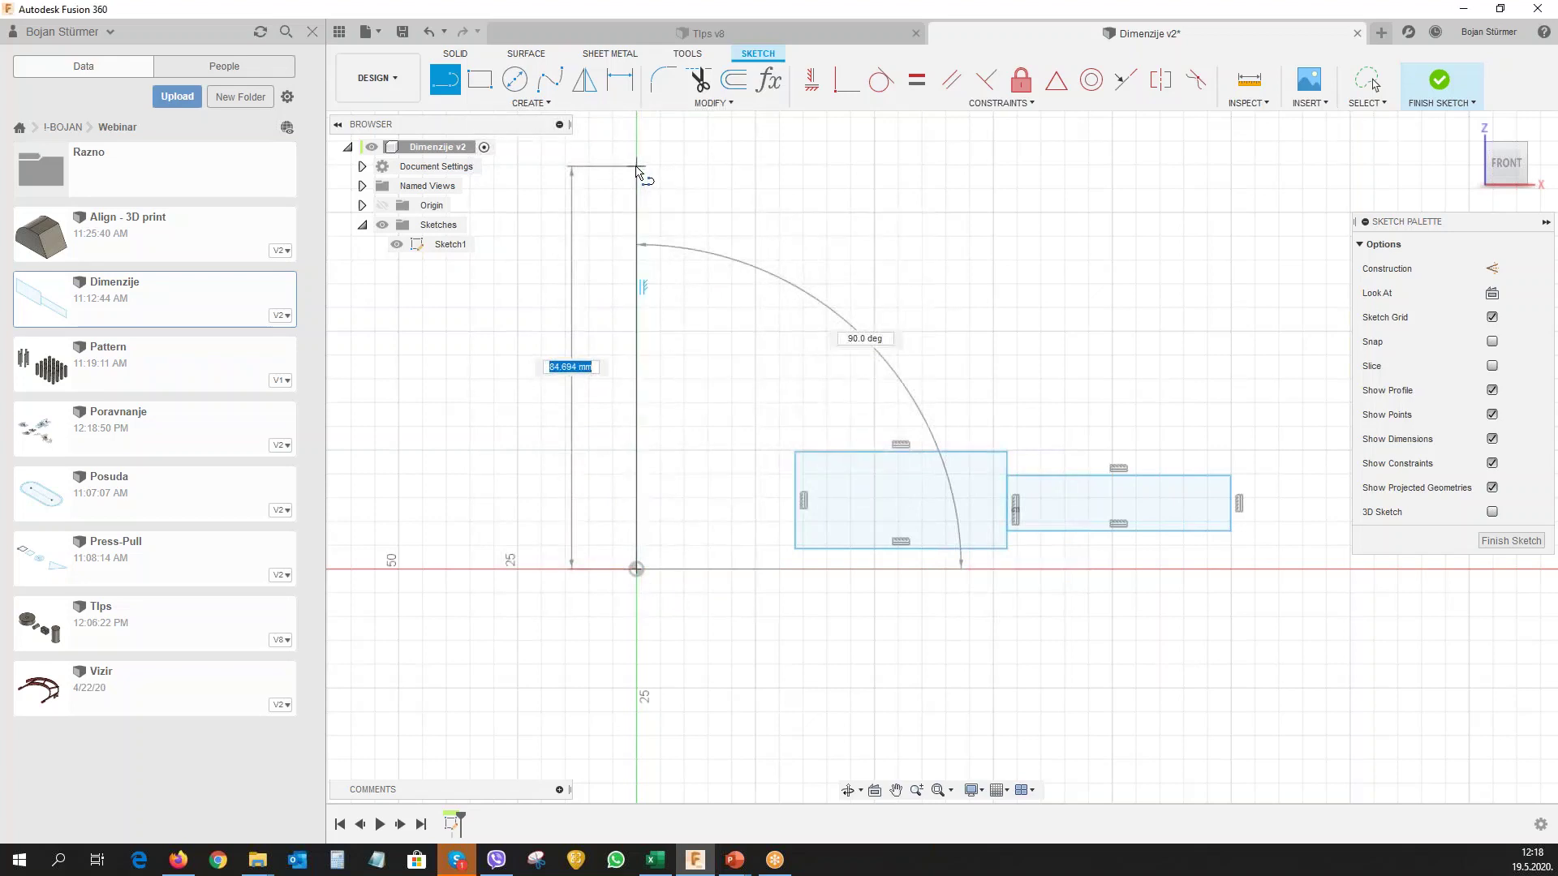
{"action": "double_click", "coordinate": [636, 167]}
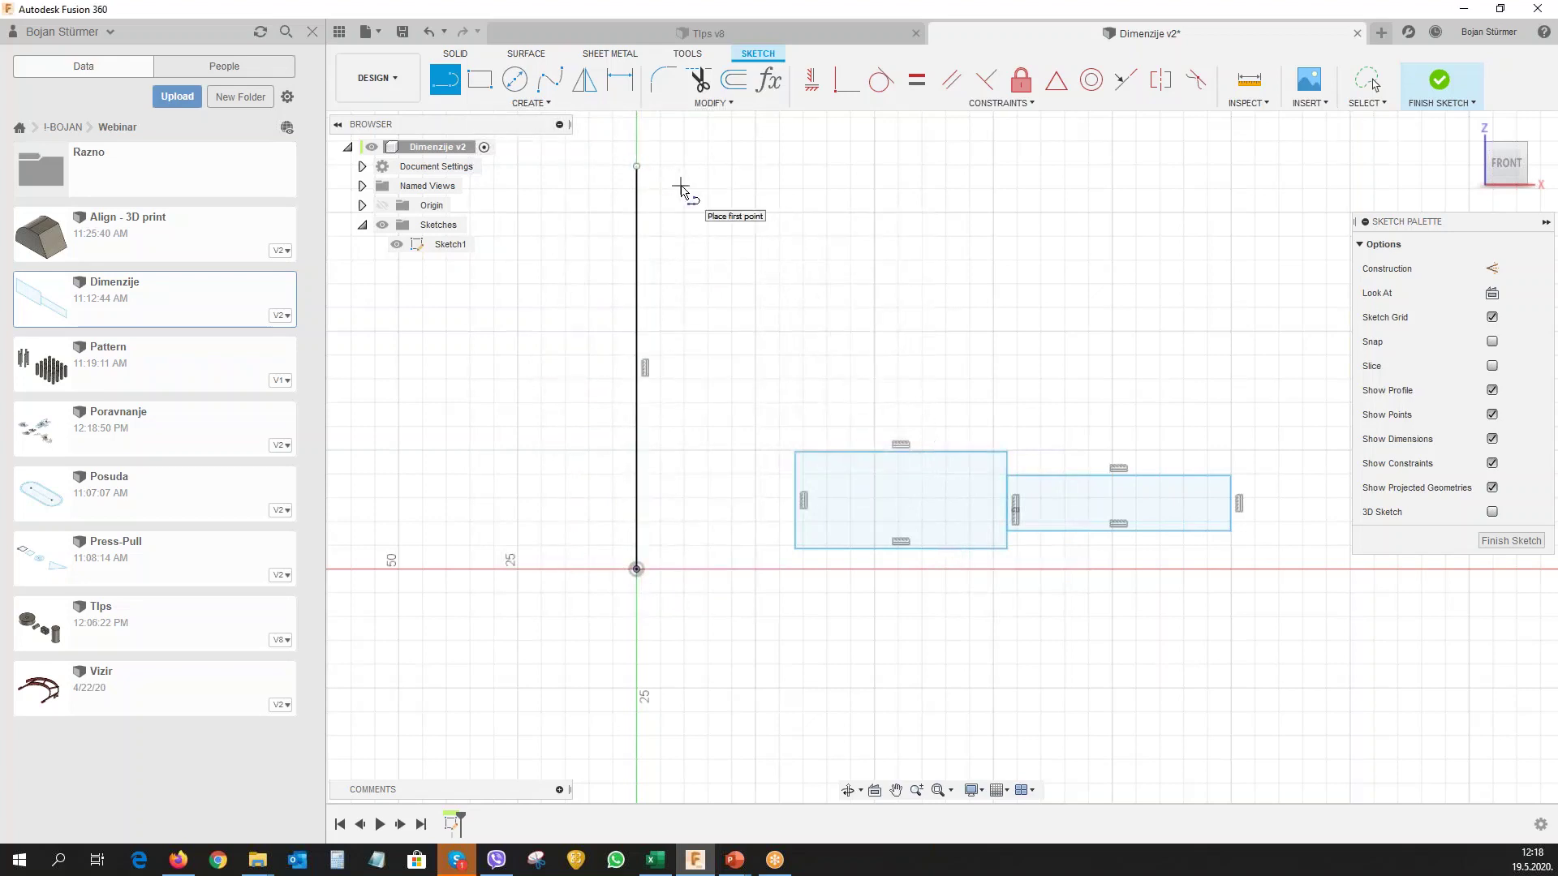
{"action": "key", "text": "Escape"}
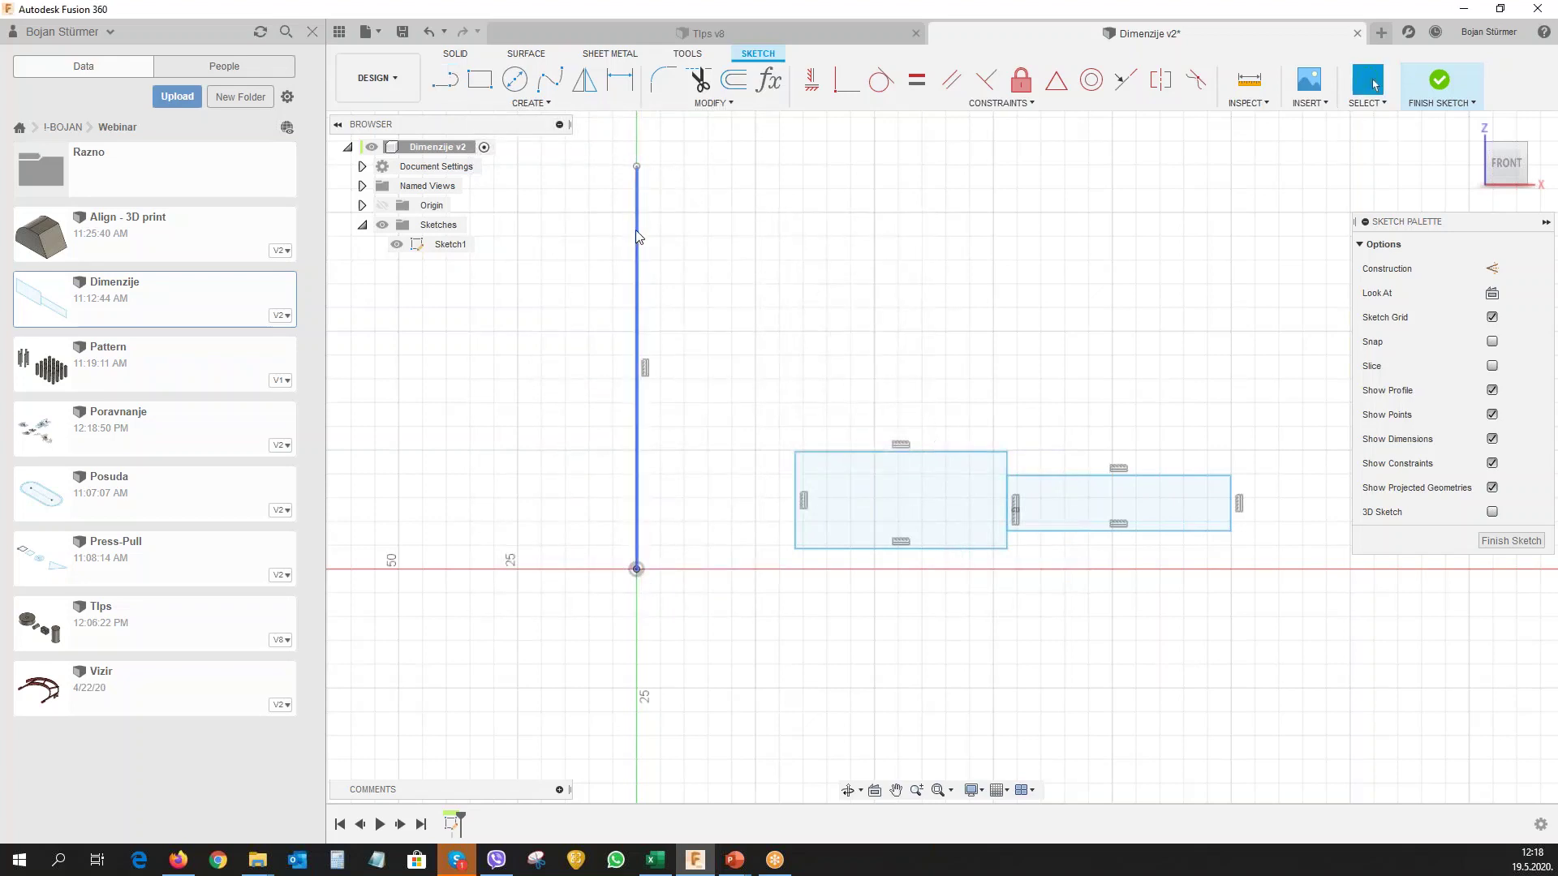
{"action": "left_click", "coordinate": [636, 236]}
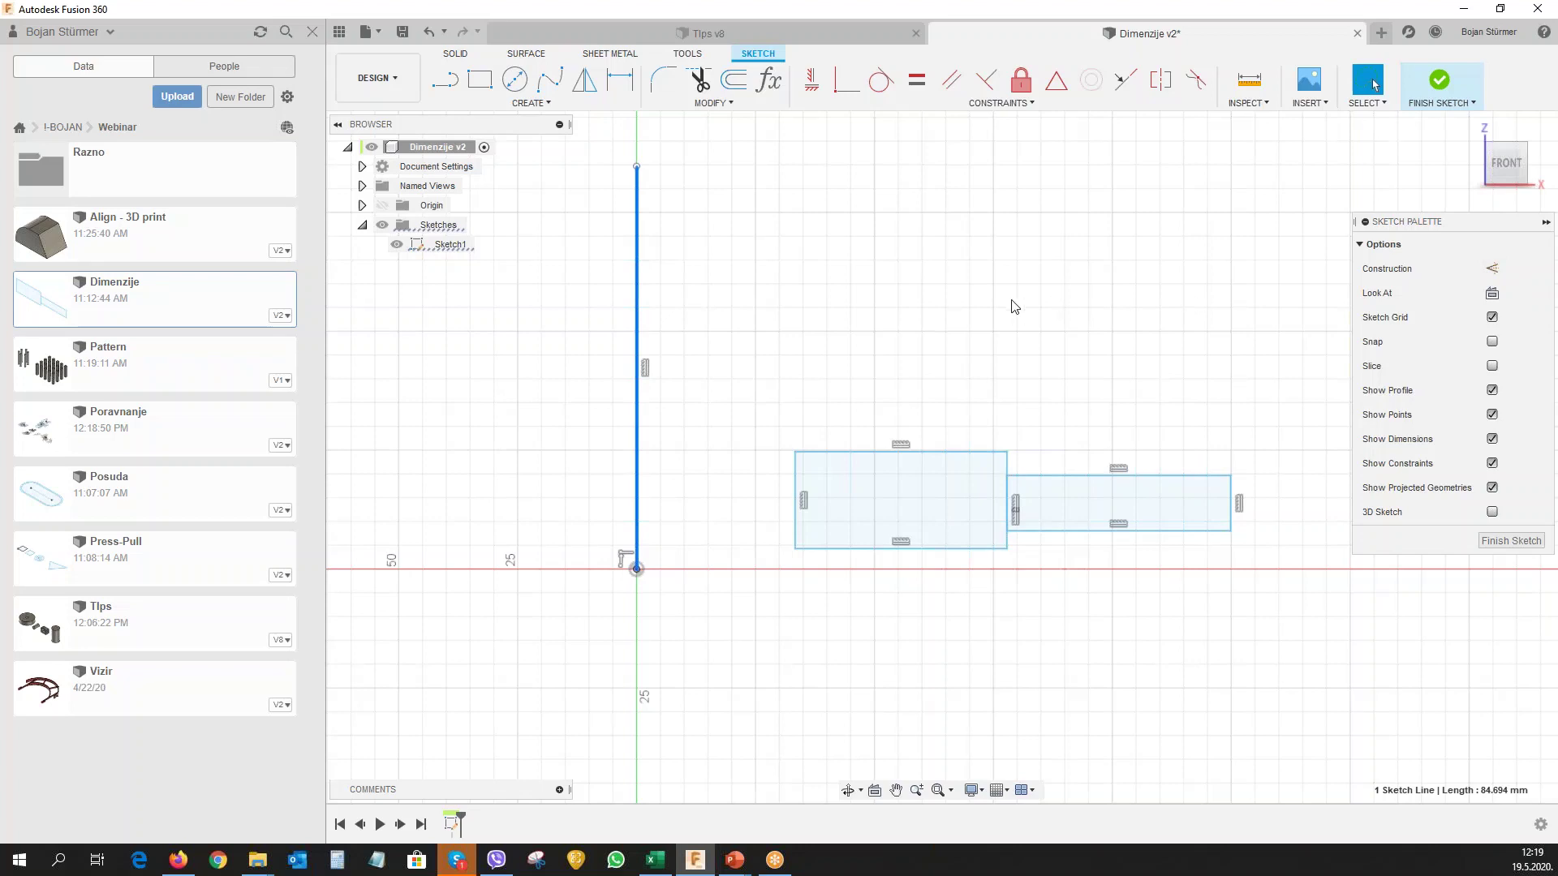
{"action": "key", "text": "x"}
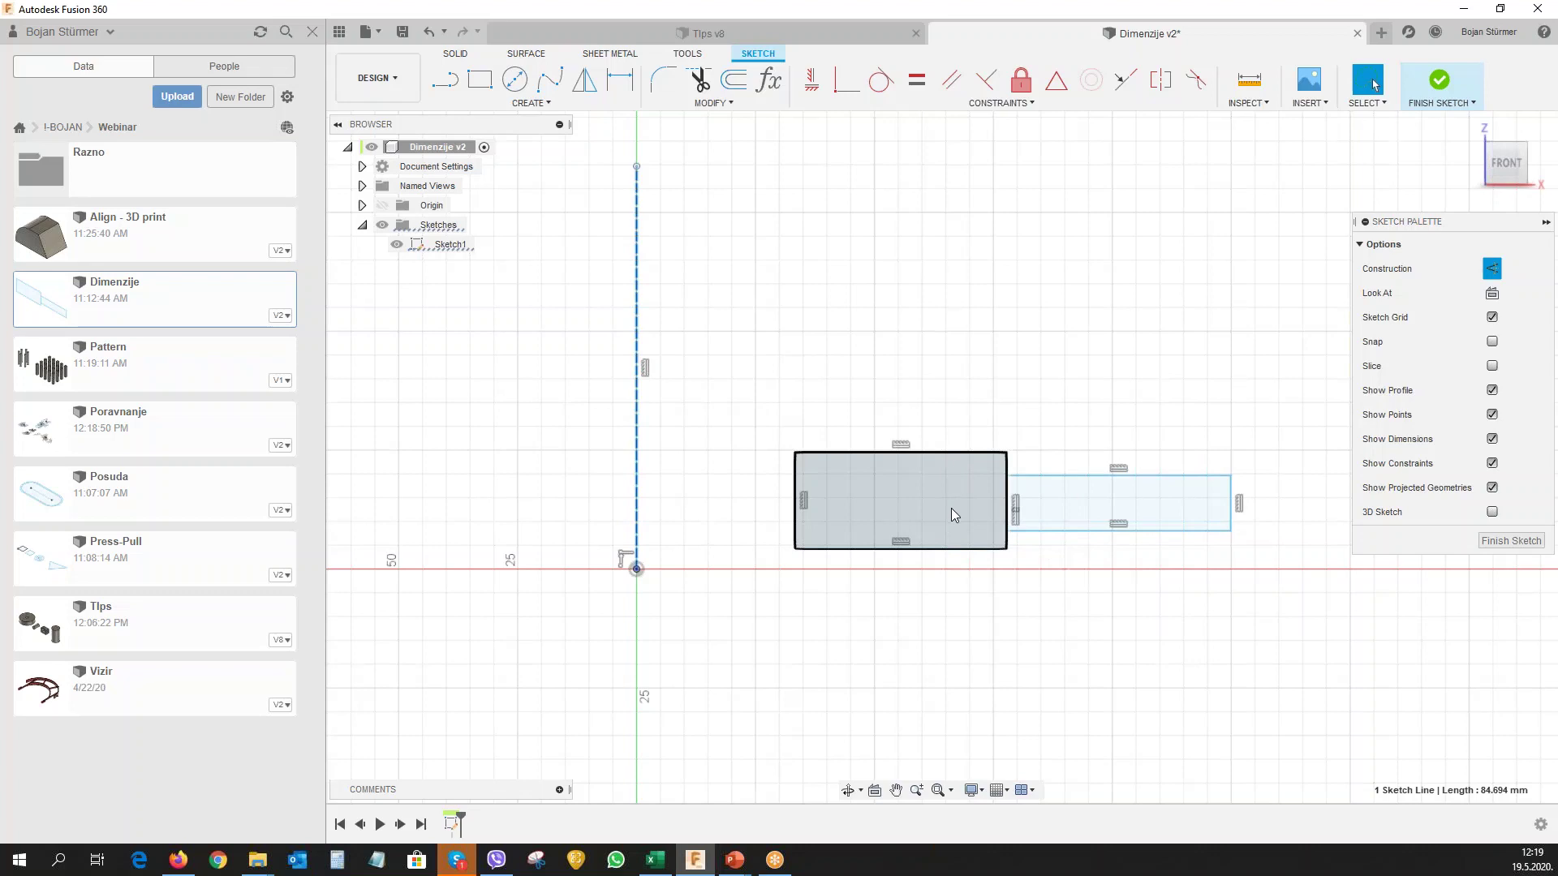
Adjust the rectangles' edges and align the left rectangle's corner with the origin.
{"action": "left_click_drag", "start_coordinate": [852, 452], "coordinate": [852, 429]}
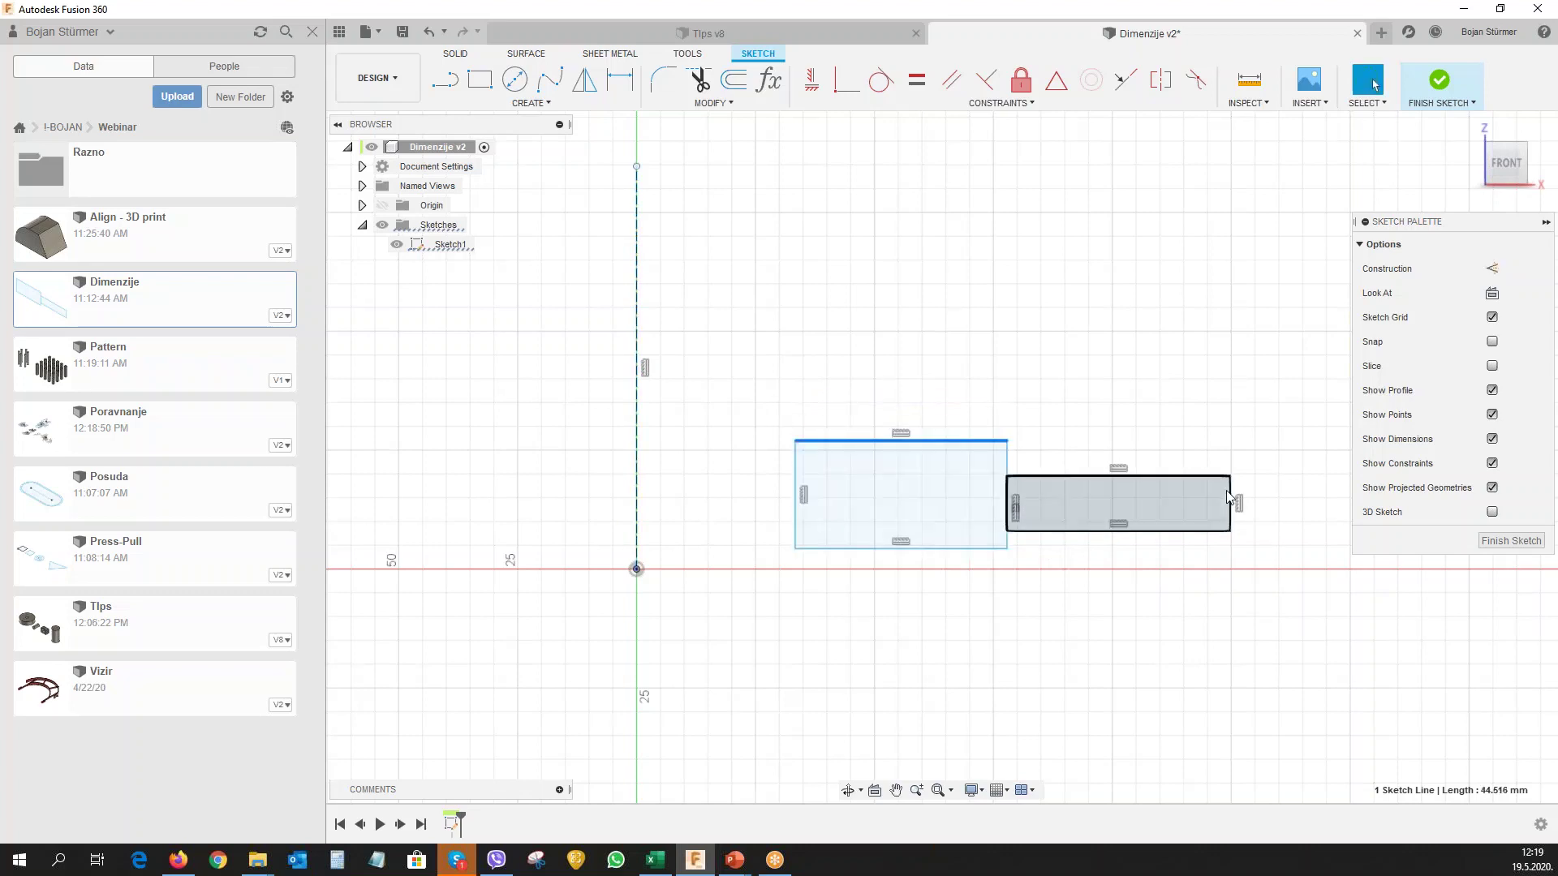
{"action": "mouse_move", "coordinate": [1230, 488]}
{"action": "left_mouse_down"}
{"action": "mouse_move", "coordinate": [1271, 488]}
{"action": "mouse_move", "coordinate": [1225, 488]}
{"action": "left_mouse_up"}
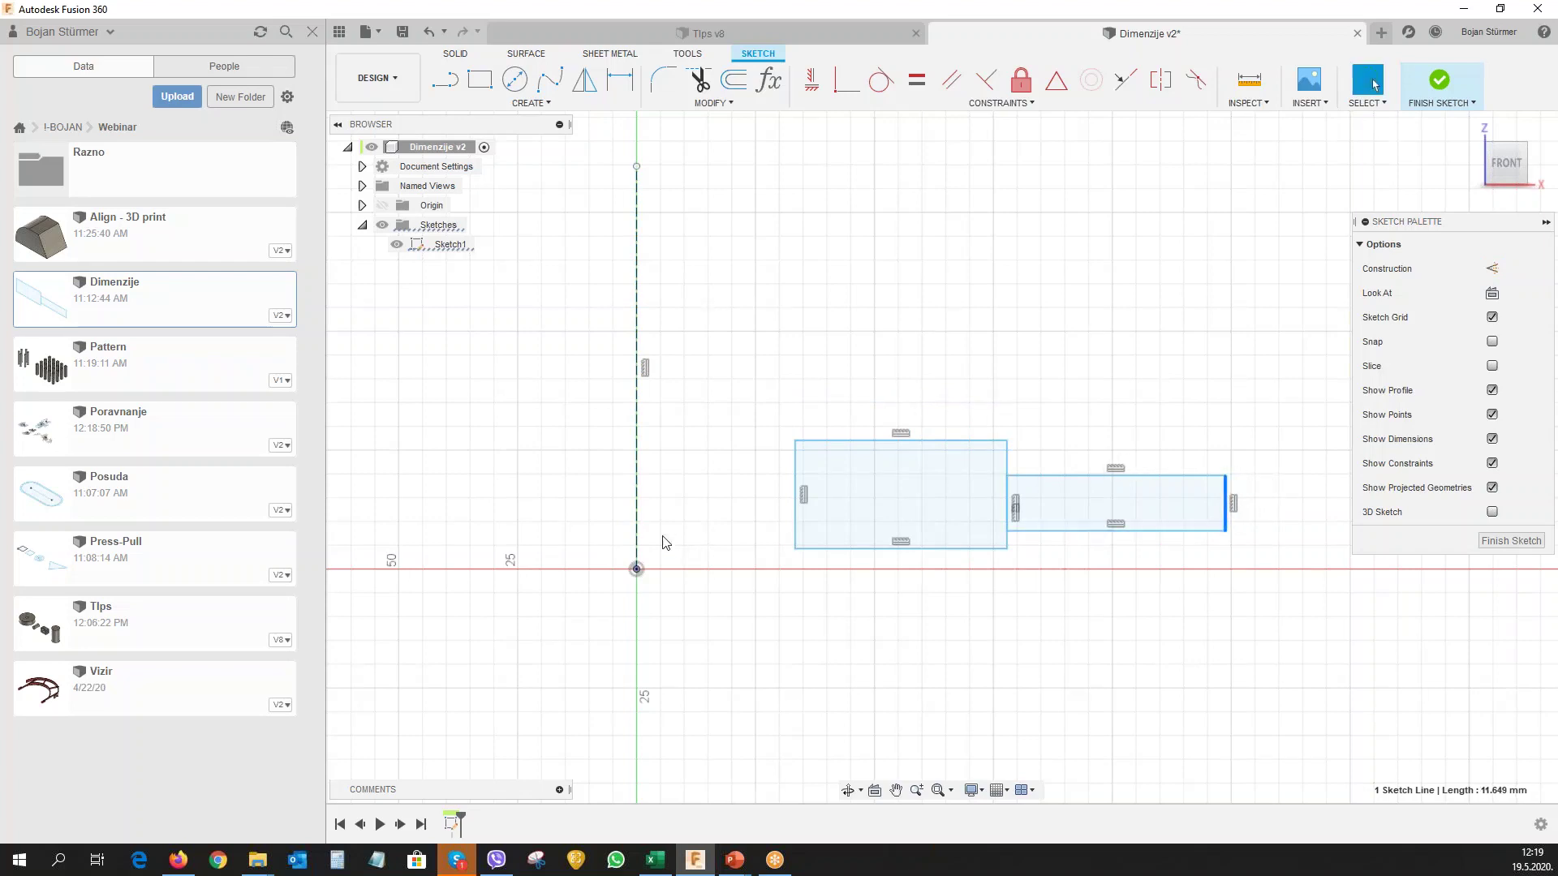
{"action": "left_click", "coordinate": [811, 79]}
{"action": "left_click", "coordinate": [636, 569]}
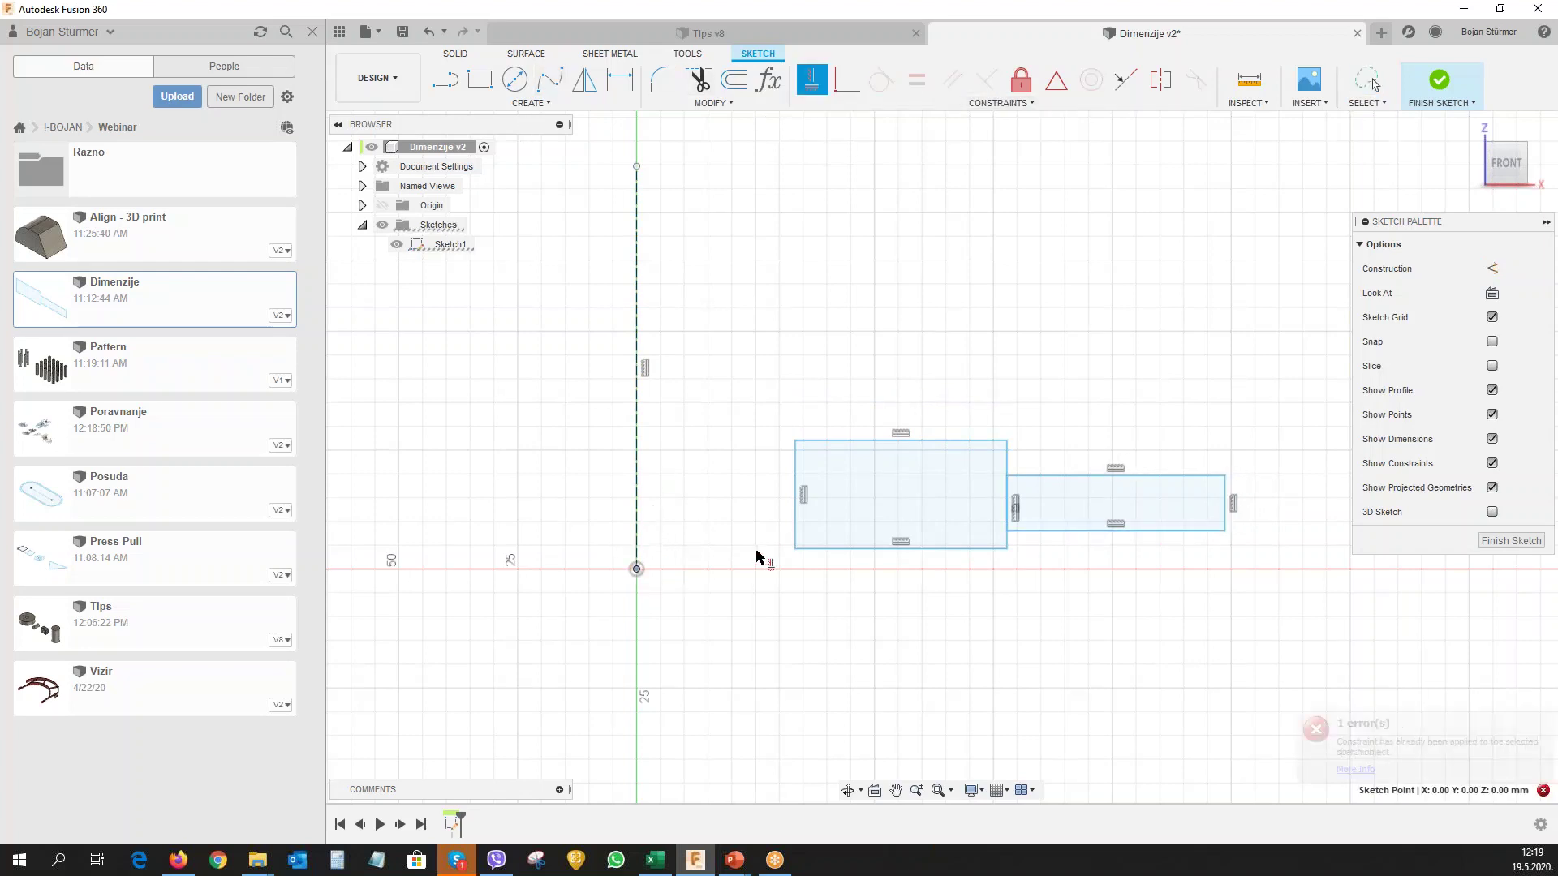
{"action": "left_click", "coordinate": [795, 549]}
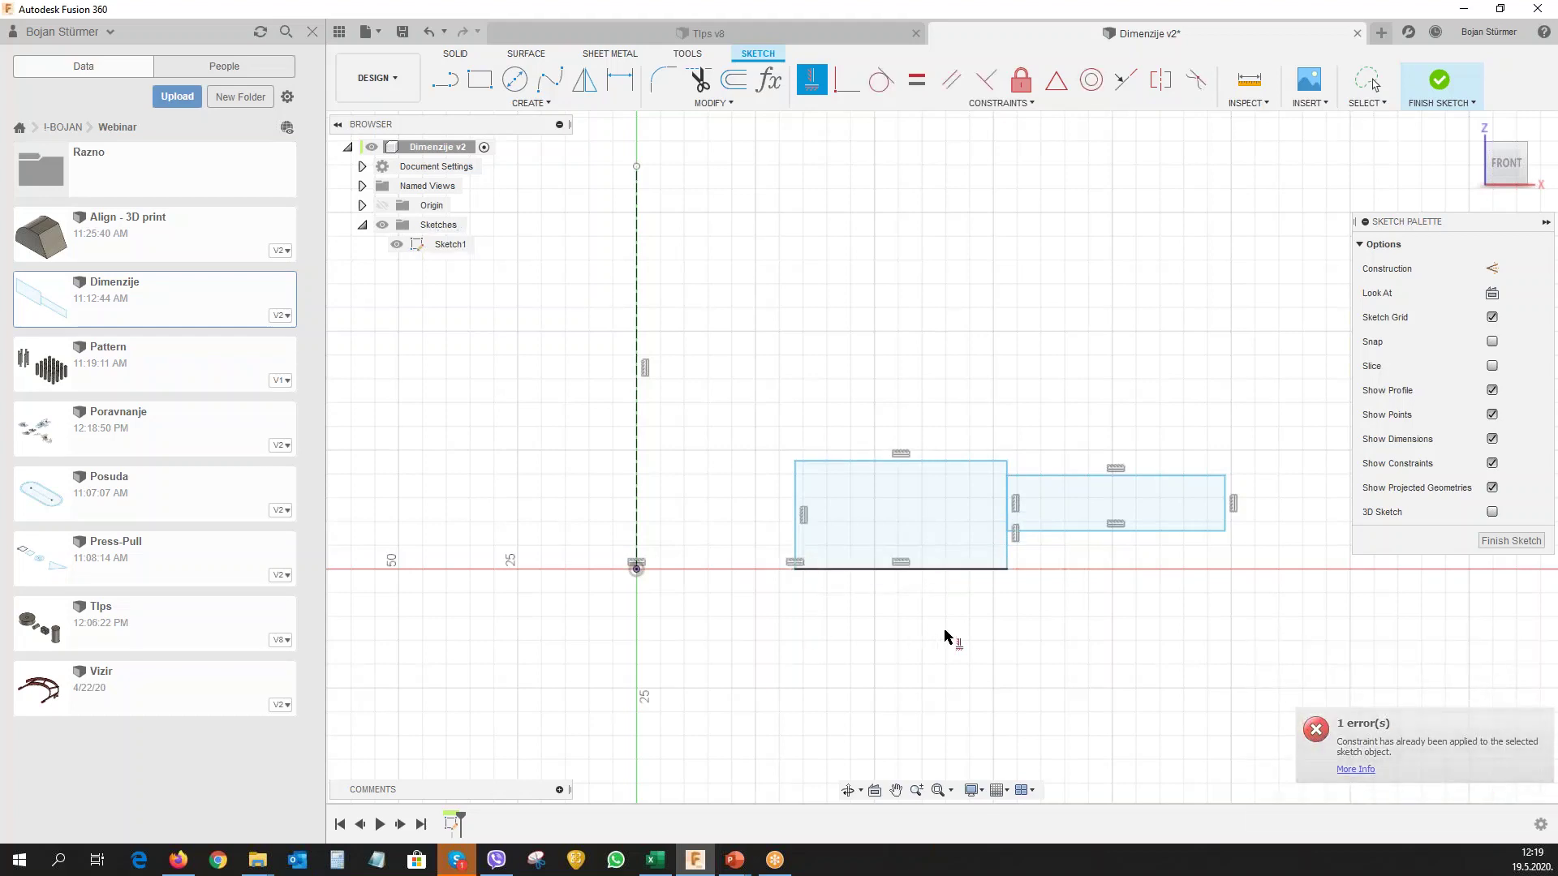
Dimension the left rectangle 40 mm wide and 20 mm tall.
{"action": "left_click", "coordinate": [622, 85]}
{"action": "left_click", "coordinate": [956, 462]}
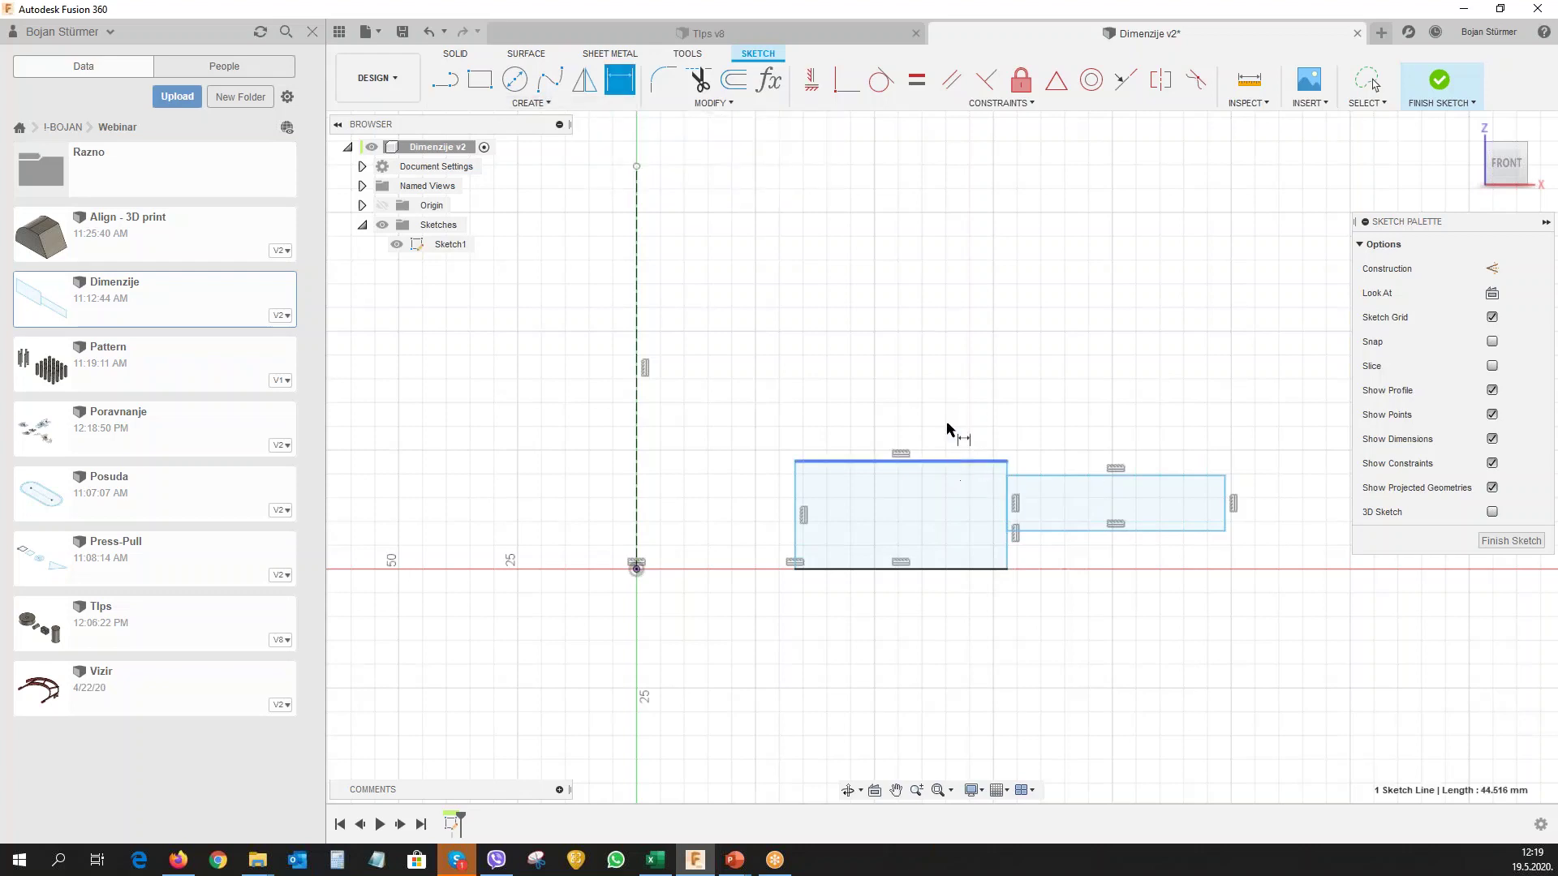
{"action": "left_click", "coordinate": [943, 373]}
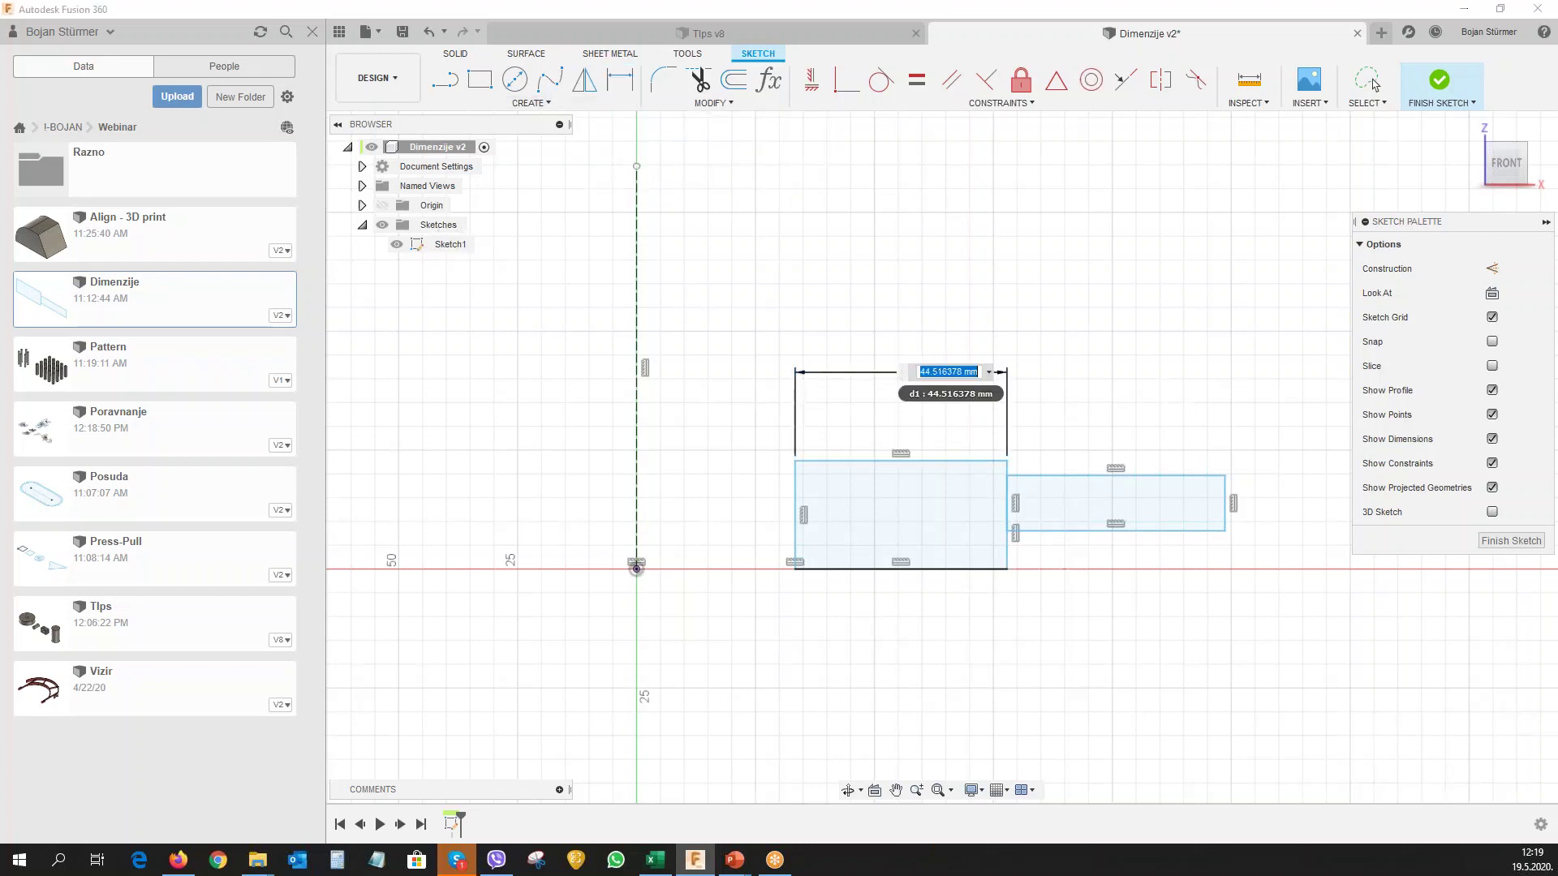
{"action": "type", "text": "40"}
{"action": "key", "text": "Return"}
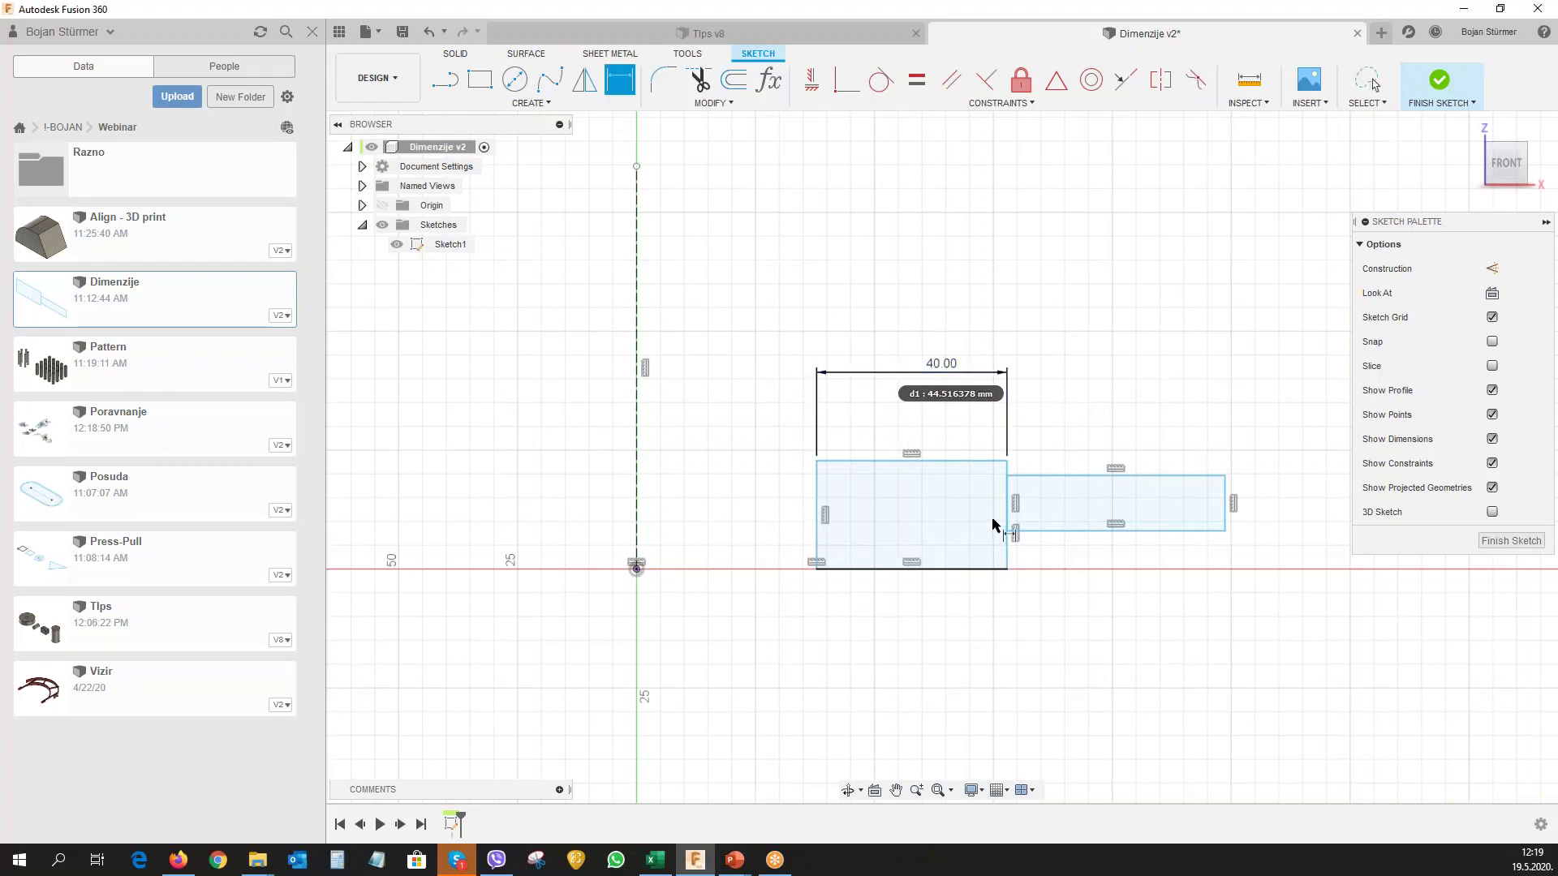
{"action": "left_click", "coordinate": [1007, 461]}
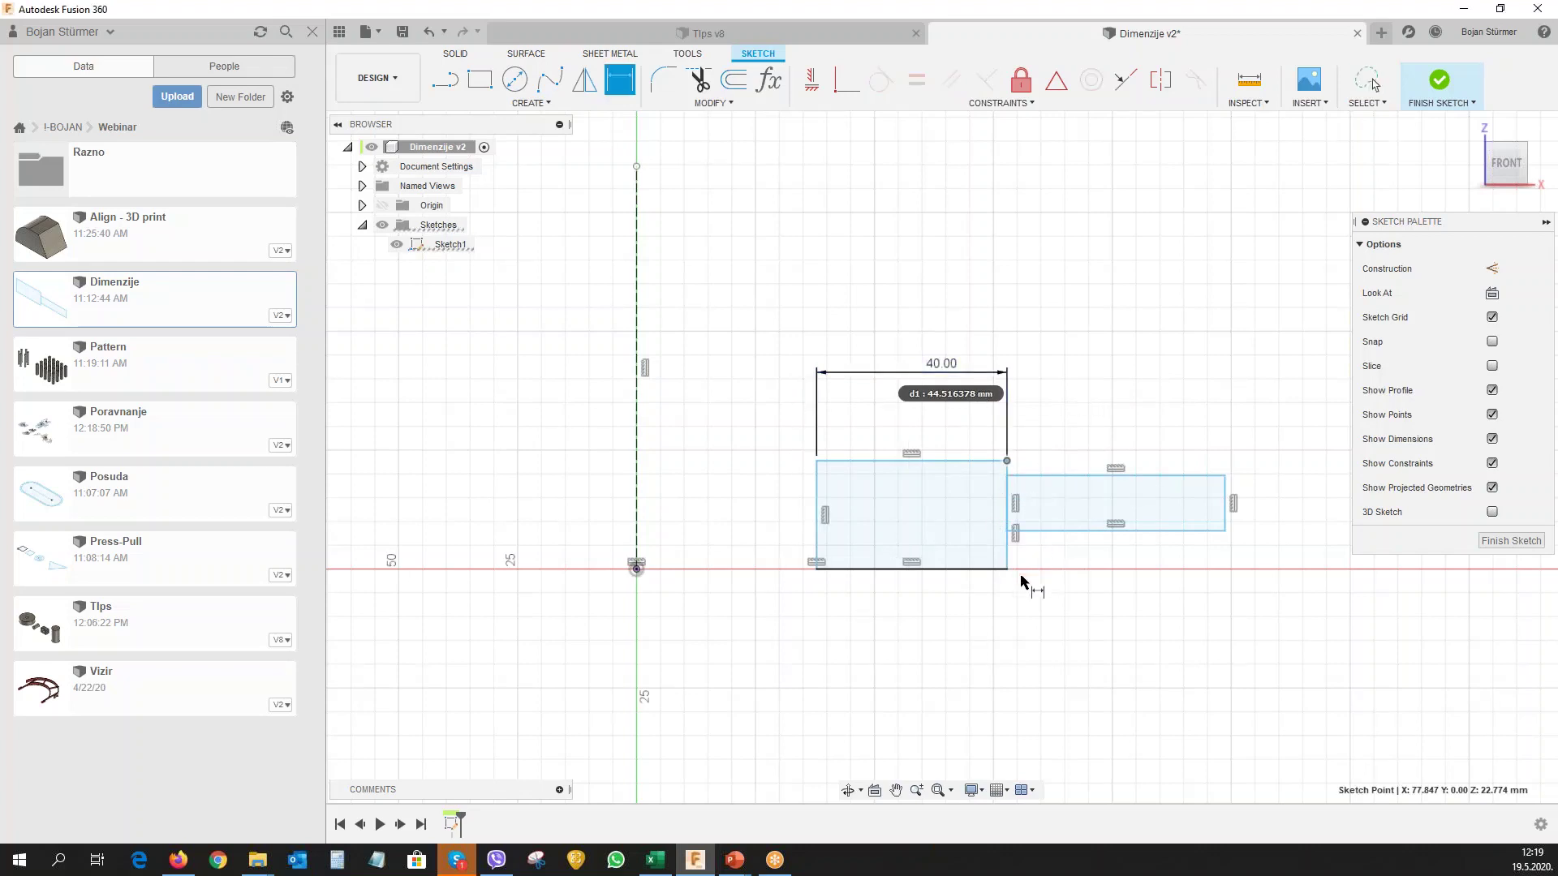
{"action": "left_click", "coordinate": [1006, 570]}
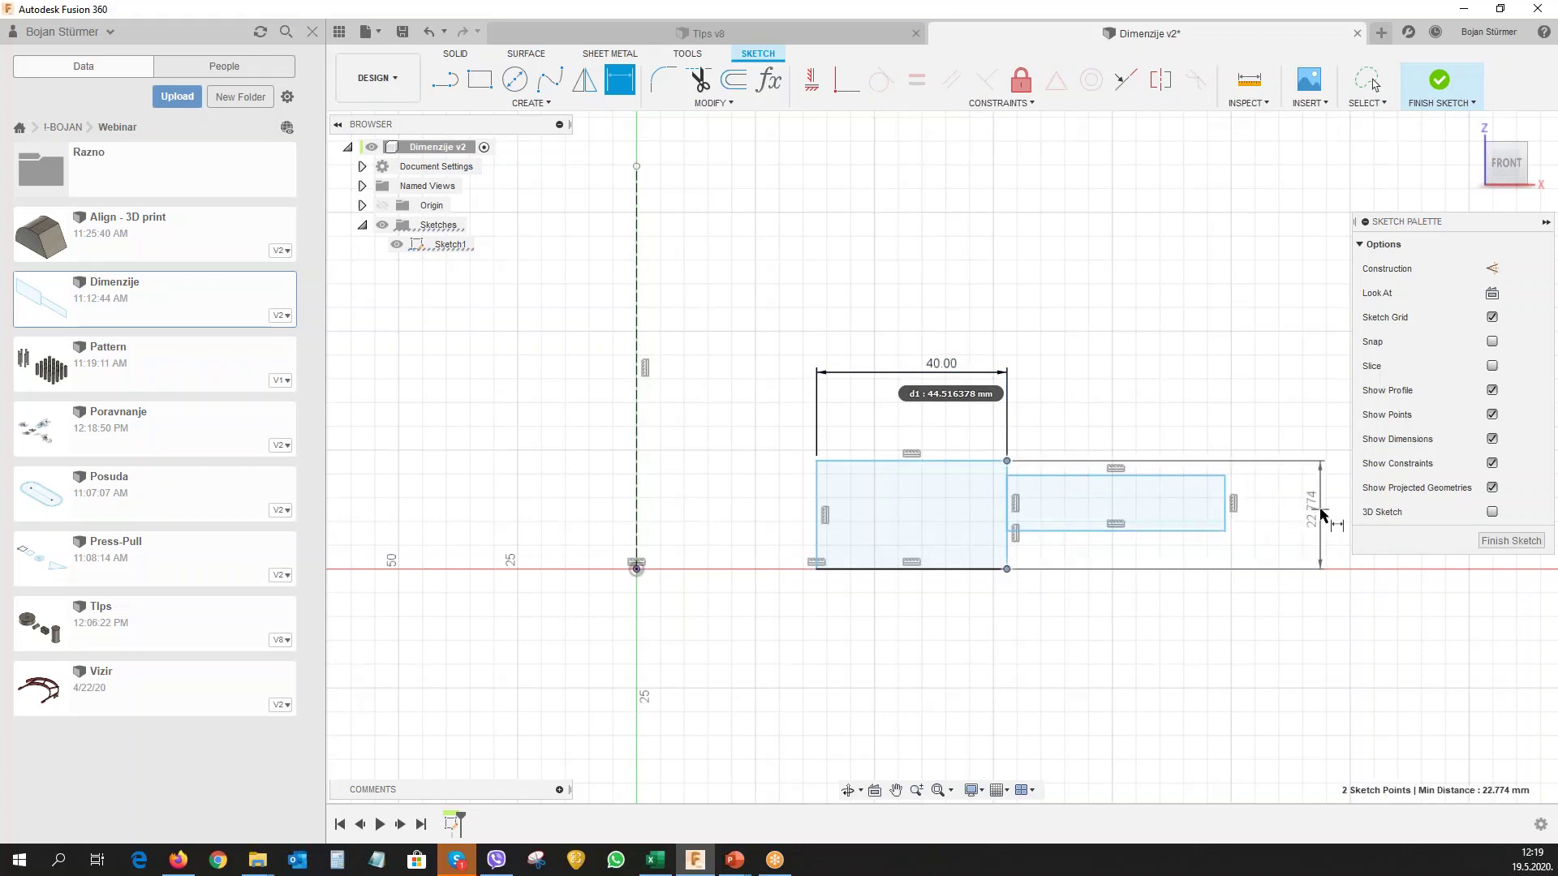
{"action": "left_click", "coordinate": [1318, 512]}
{"action": "type", "text": "20"}
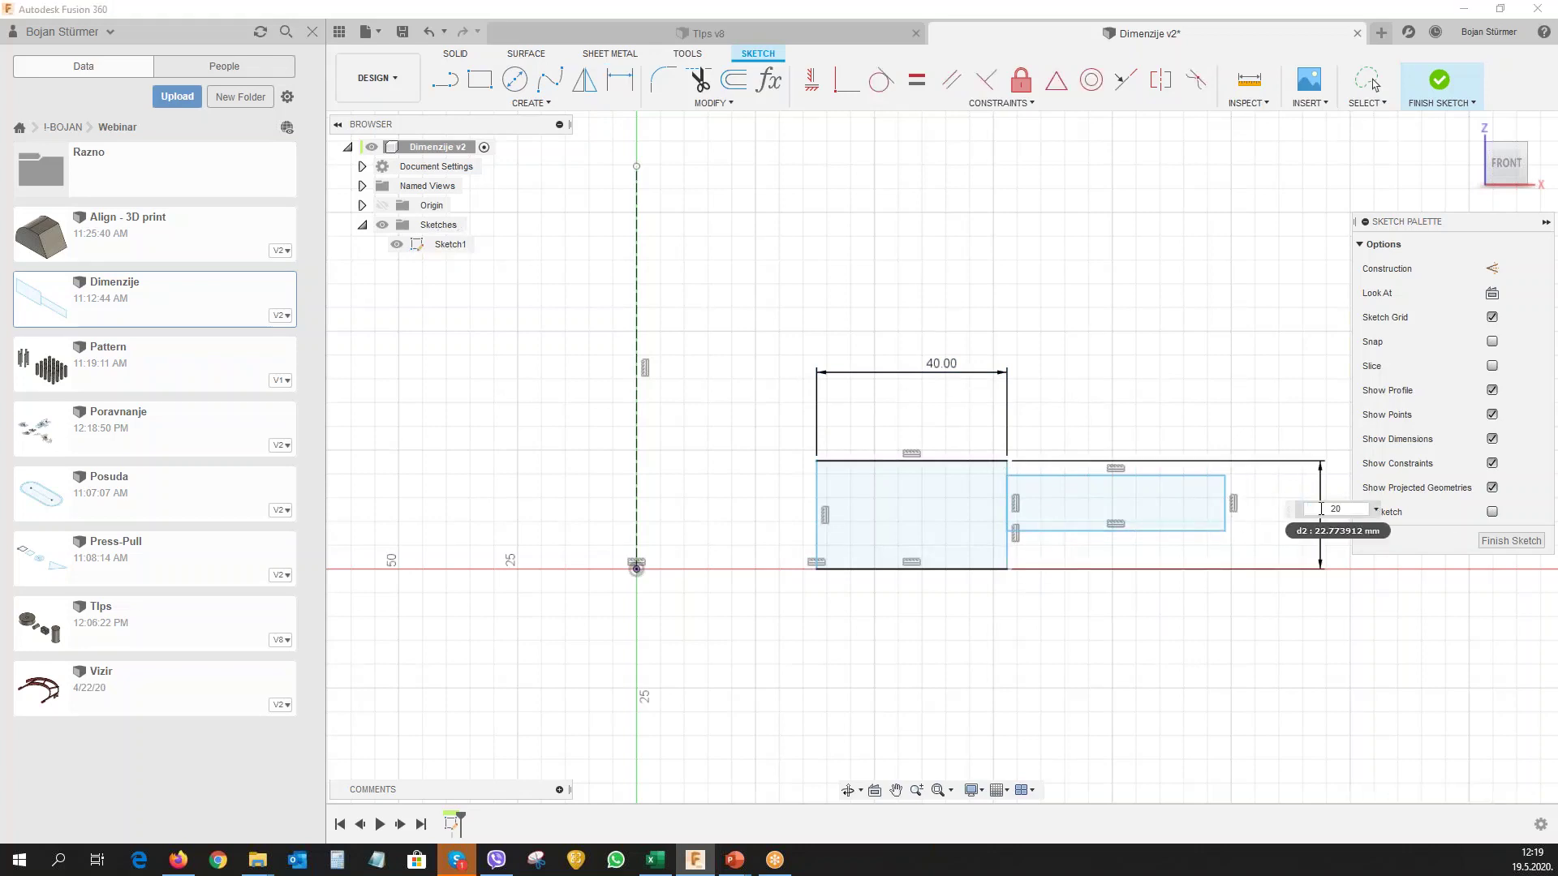
{"action": "key", "text": "Return"}
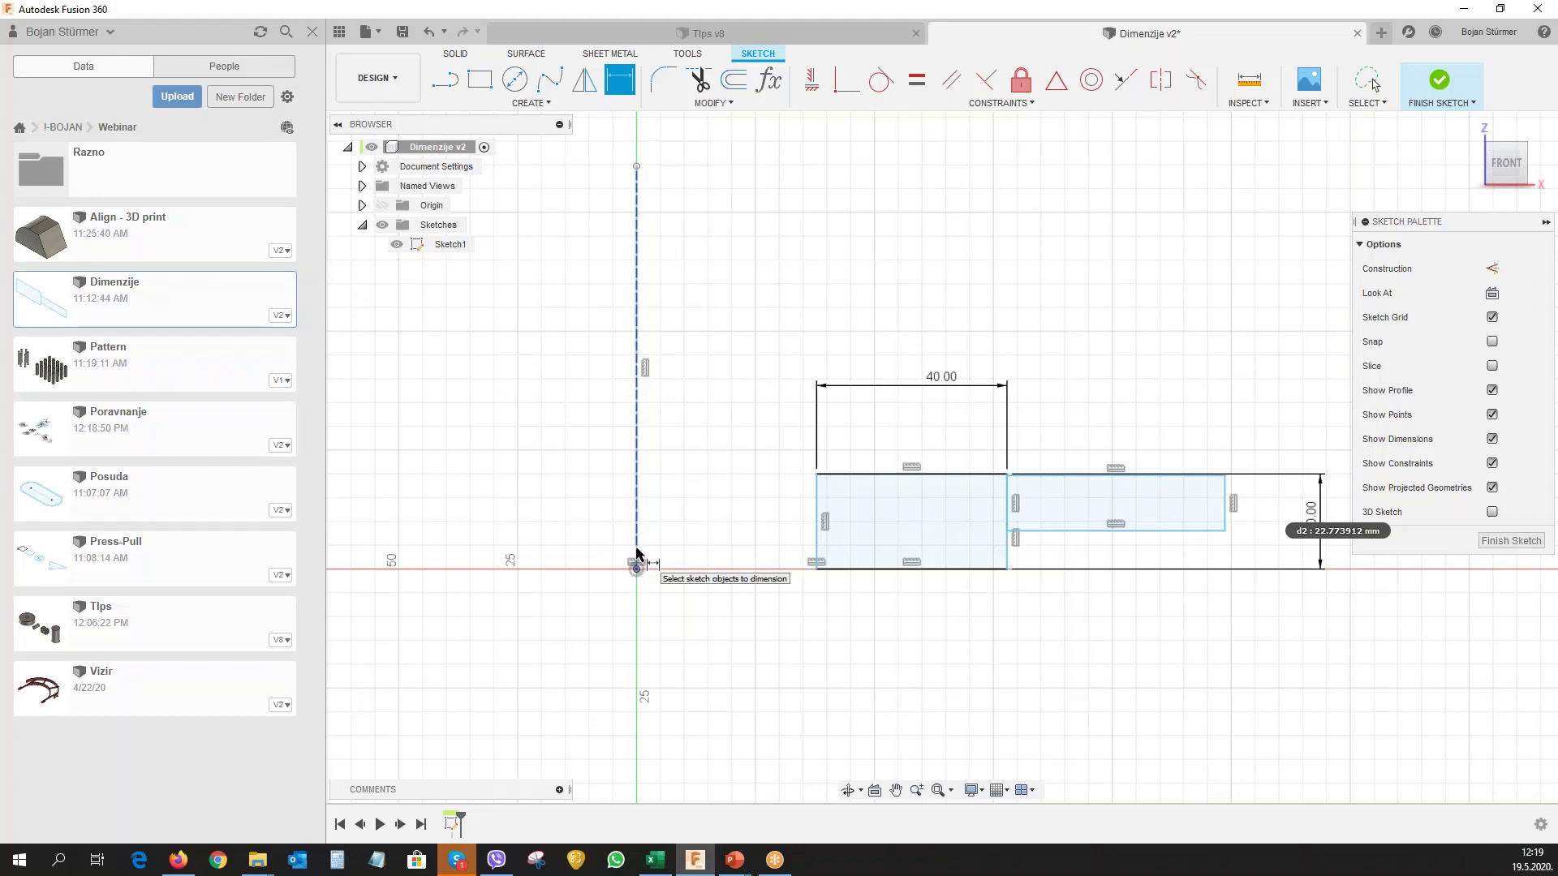
Dimension the gap from the construction axis to the left rectangle as 40 mm.
{"action": "left_click", "coordinate": [636, 555]}
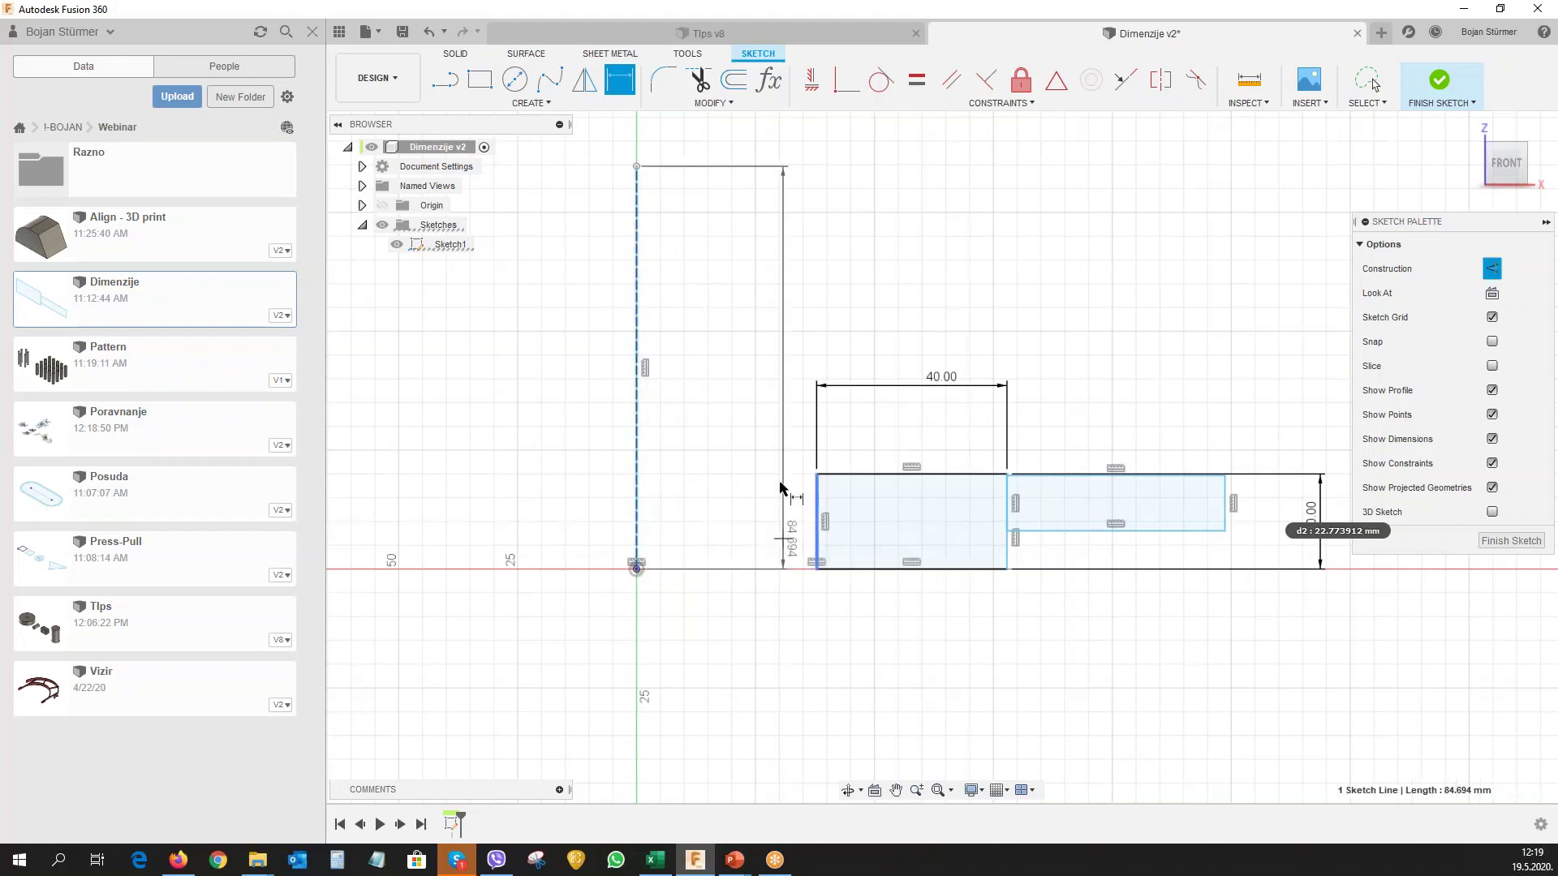
{"action": "left_click", "coordinate": [816, 495]}
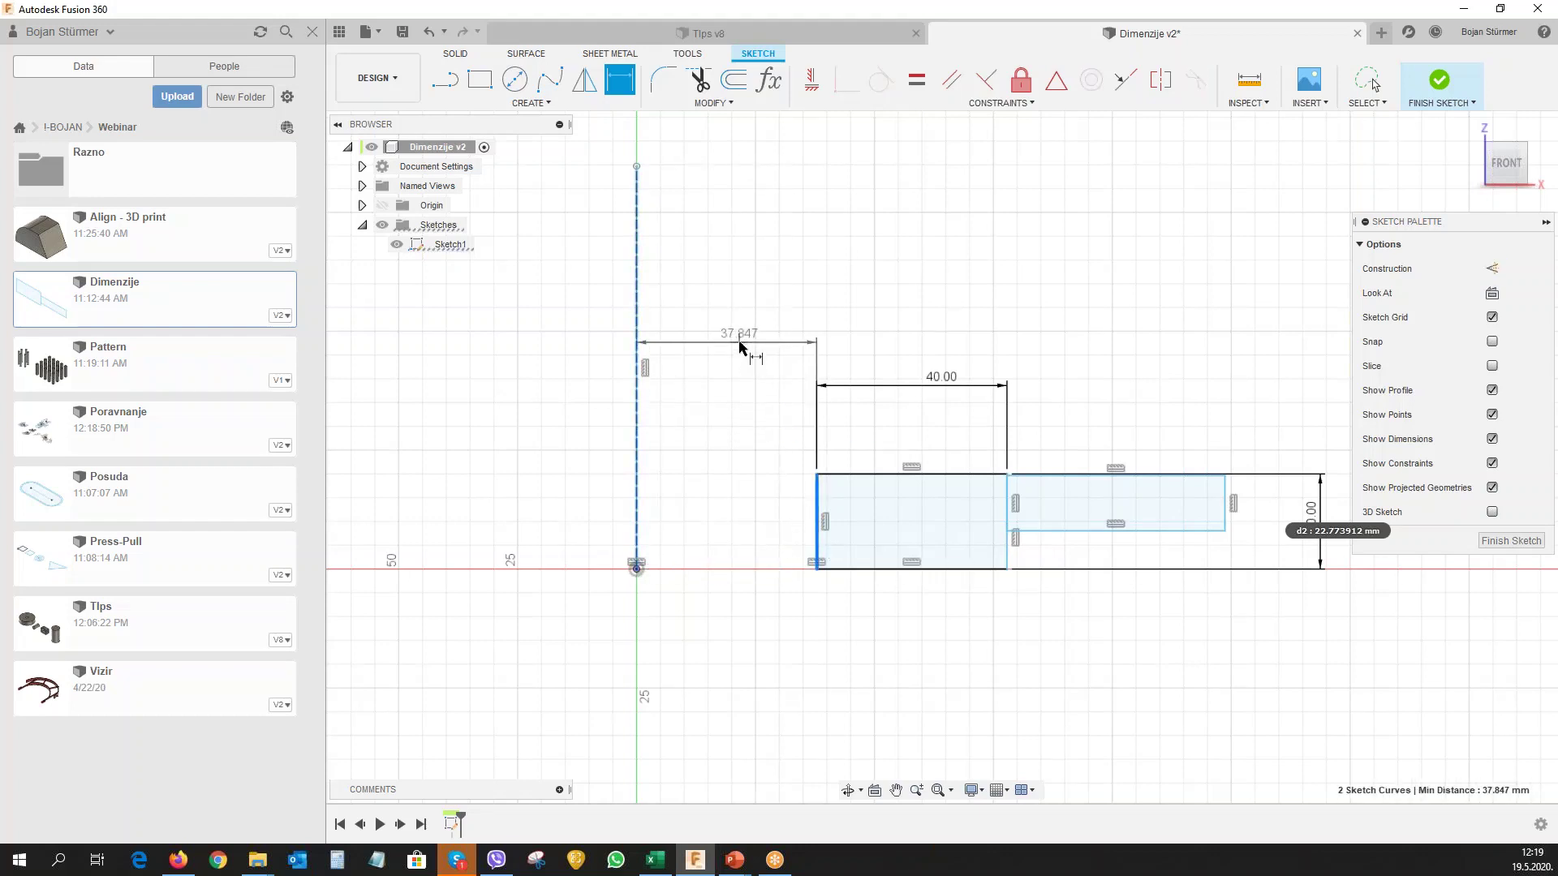
{"action": "left_click", "coordinate": [738, 347]}
{"action": "type", "text": "40"}
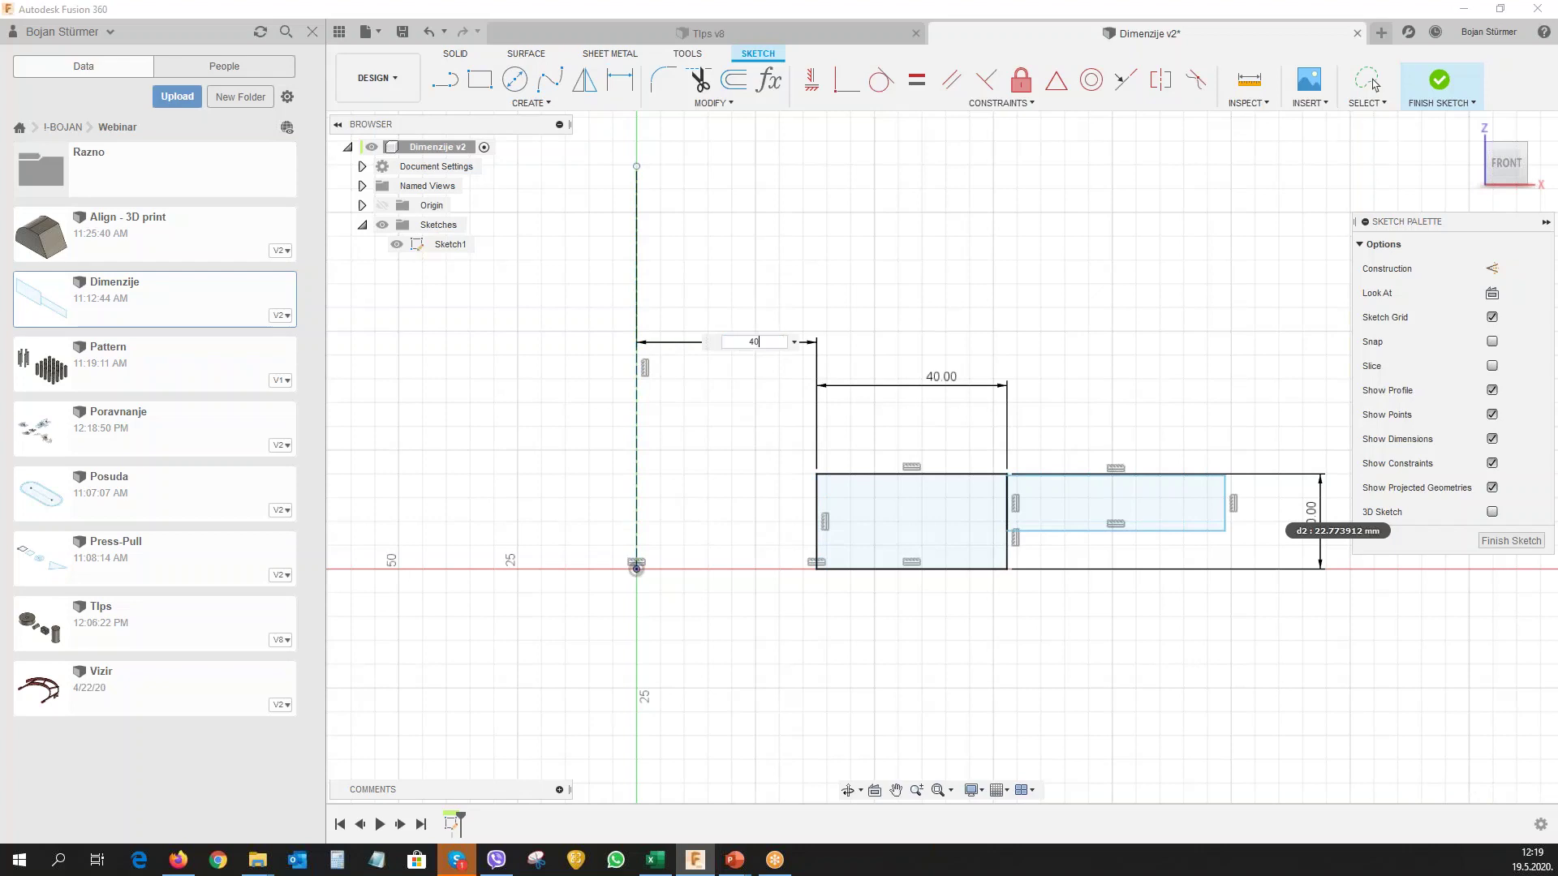
{"action": "key", "text": "Return"}
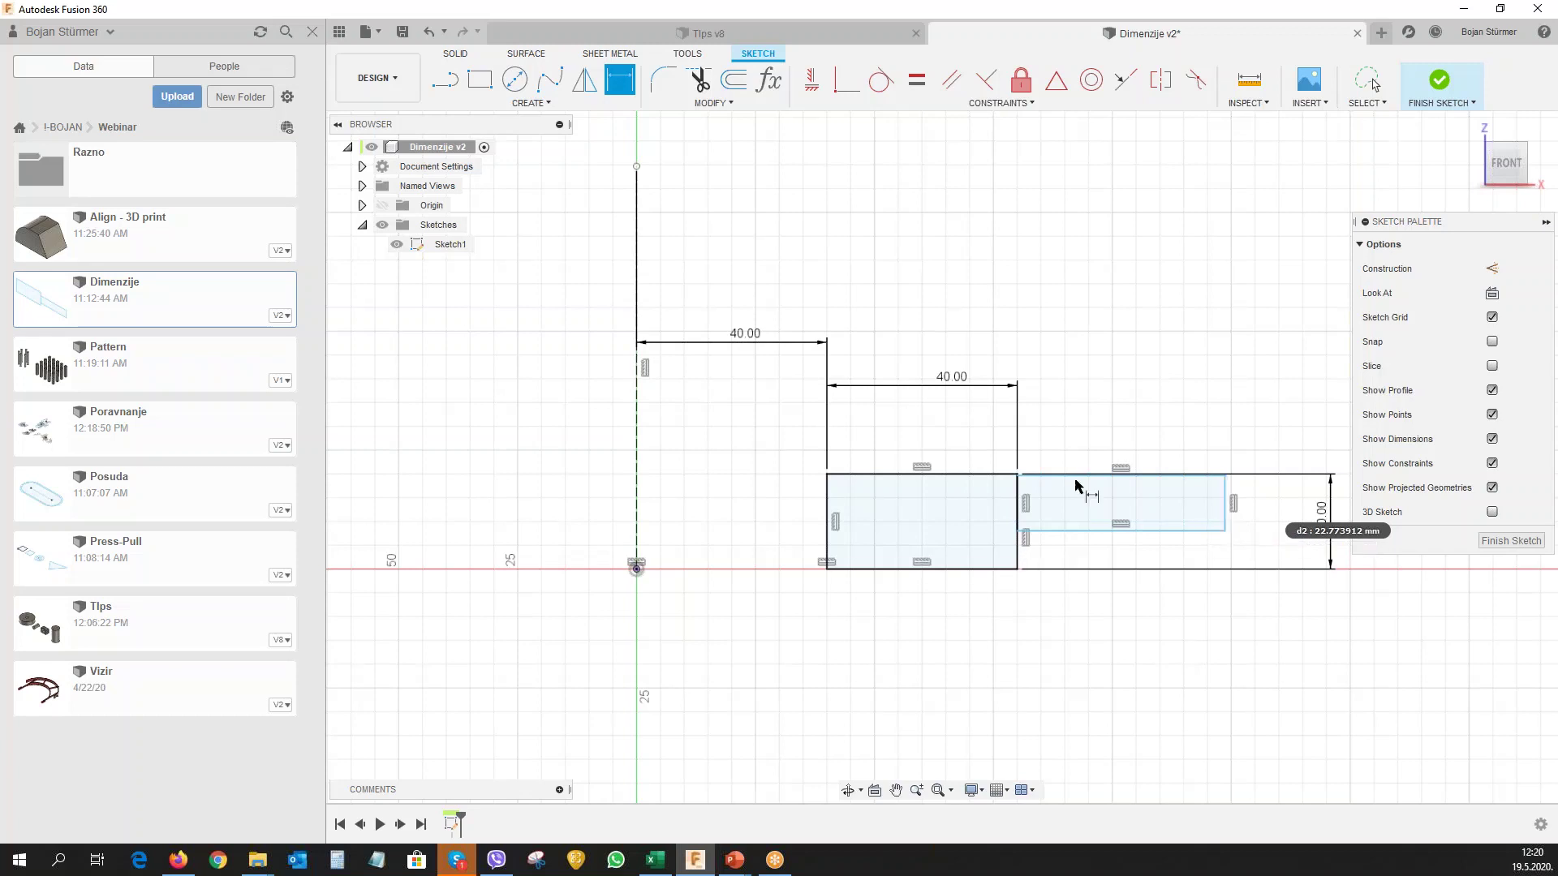
Dimension the right rectangle's bottom edge at 40 mm, linked to d1.
{"action": "left_click", "coordinate": [1117, 532]}
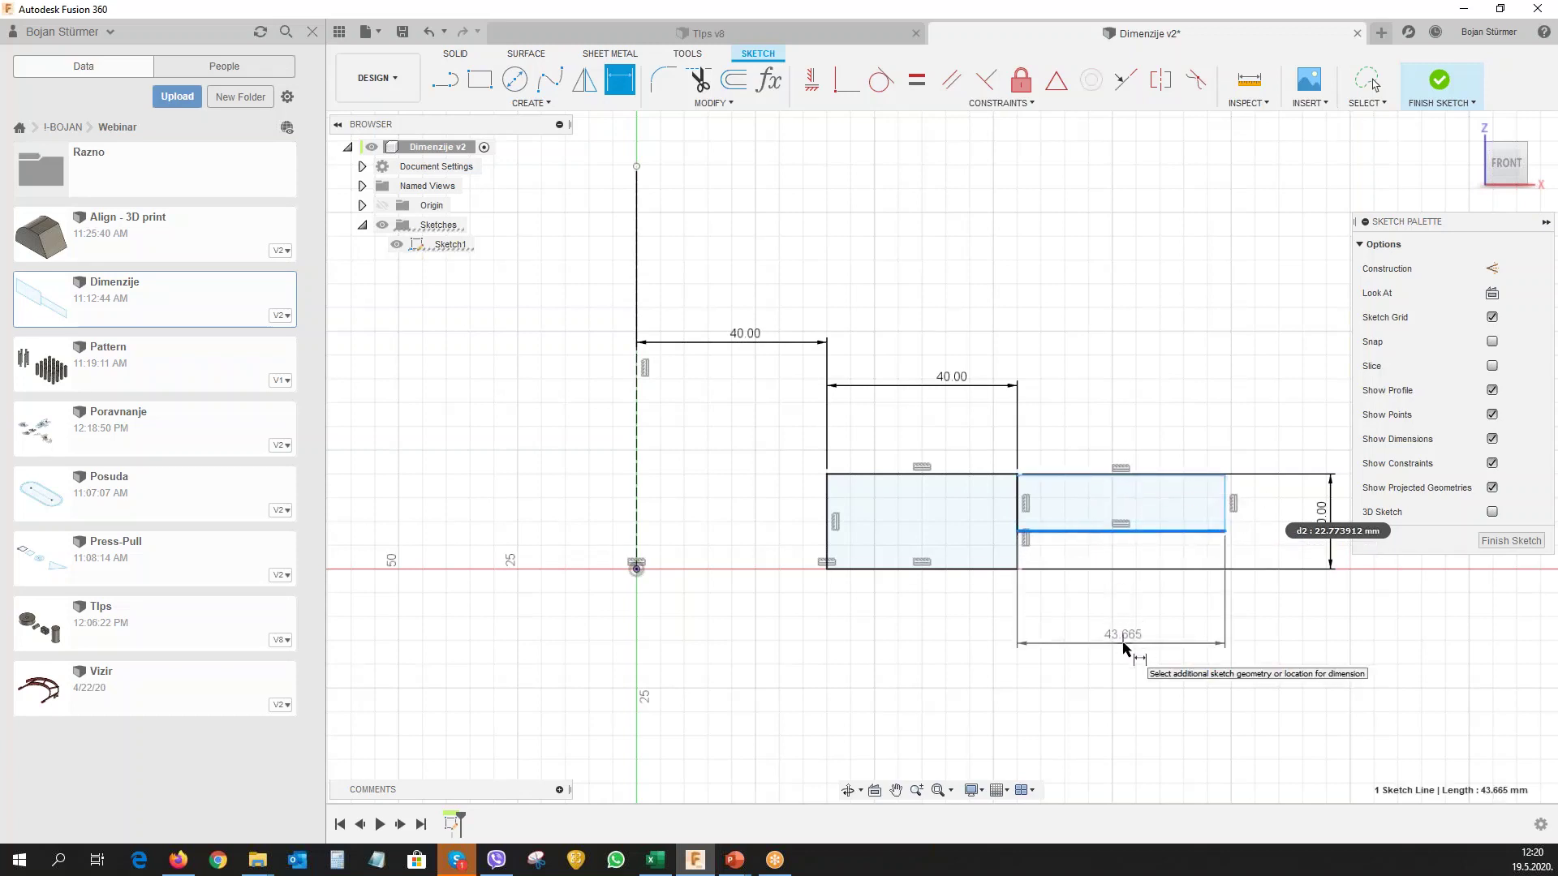
{"action": "left_click", "coordinate": [1128, 648]}
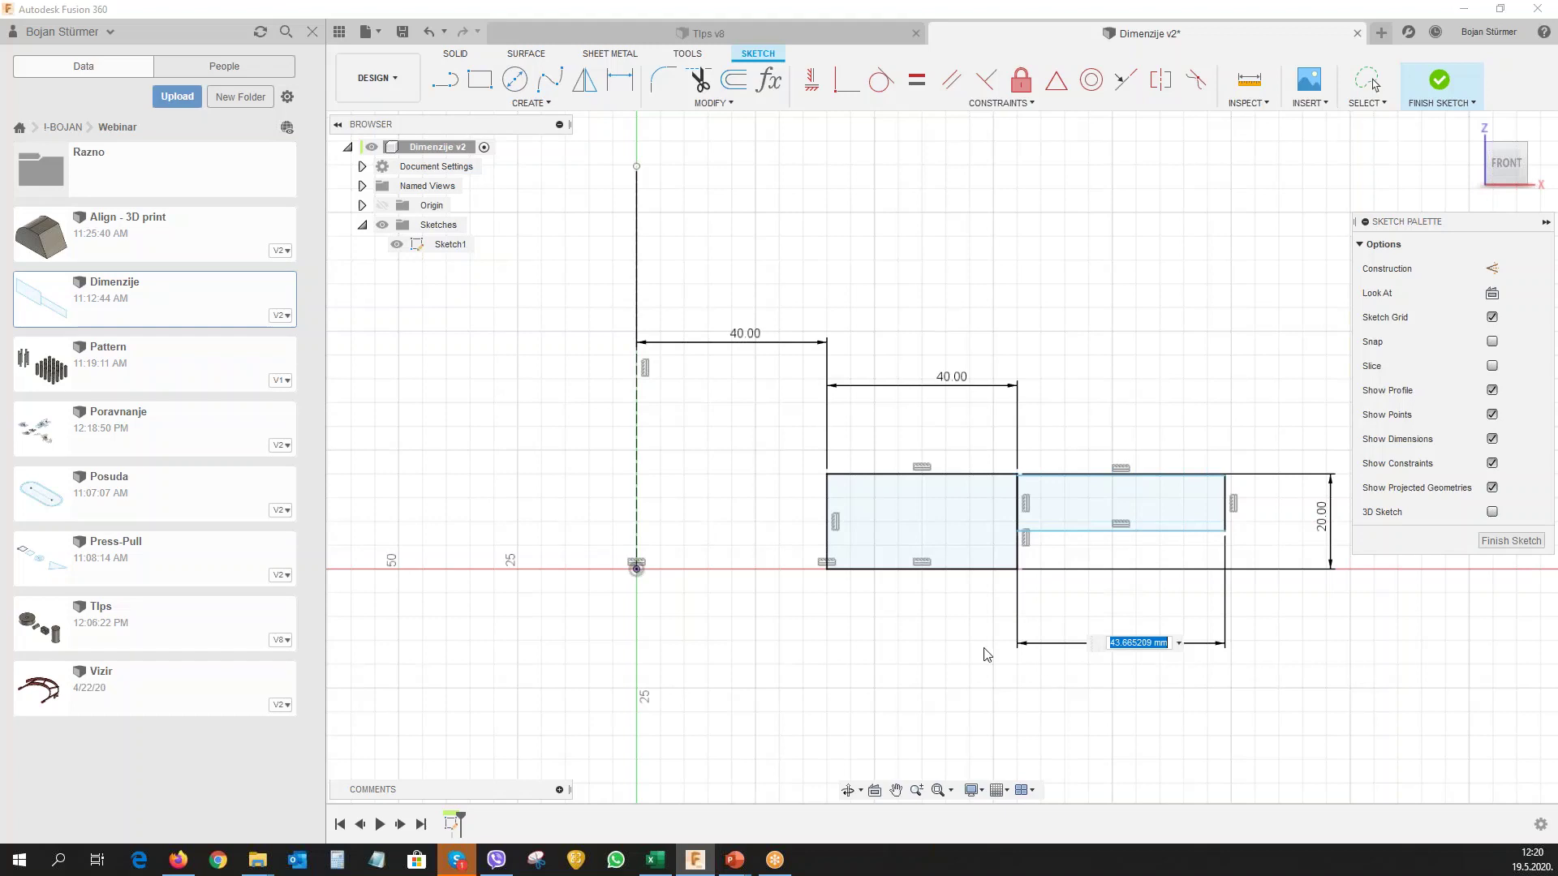
{"action": "left_click", "coordinate": [951, 383]}
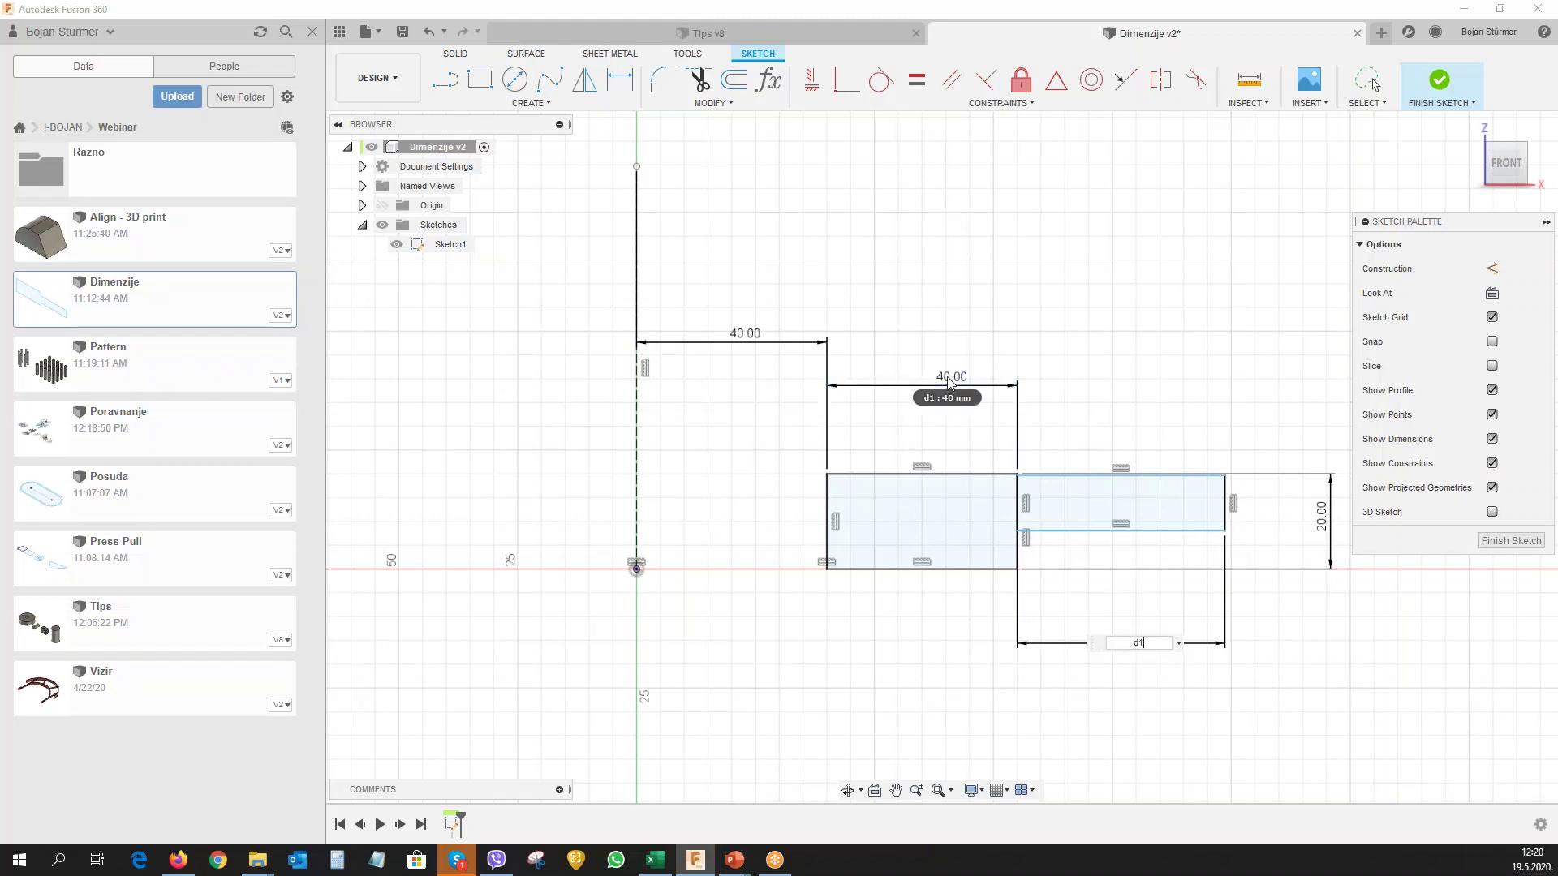
{"action": "key", "text": "Return"}
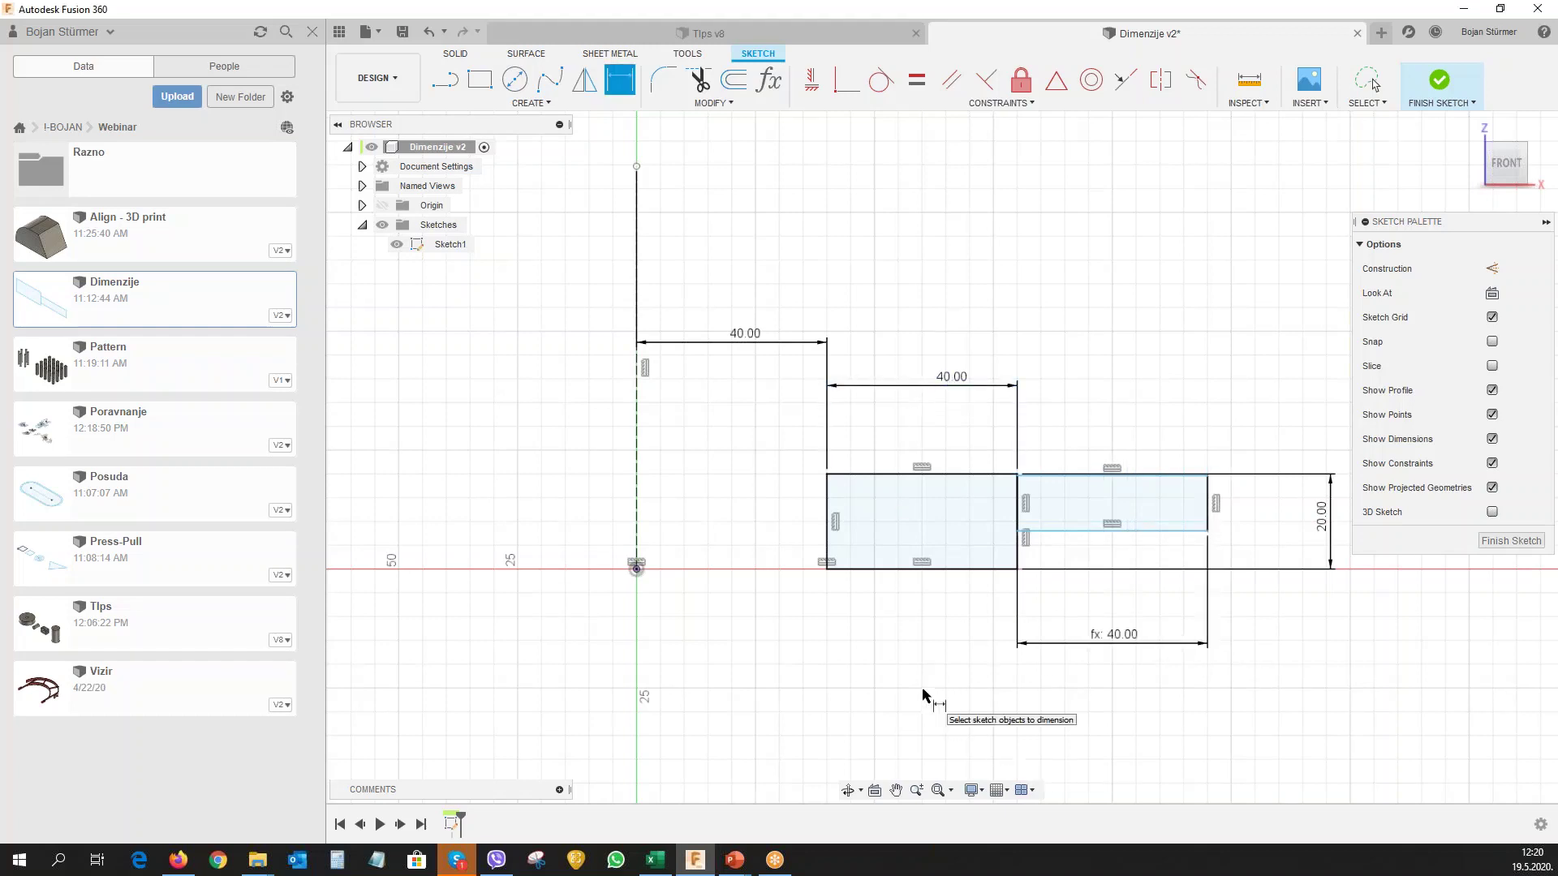
{"action": "key", "text": "Escape"}
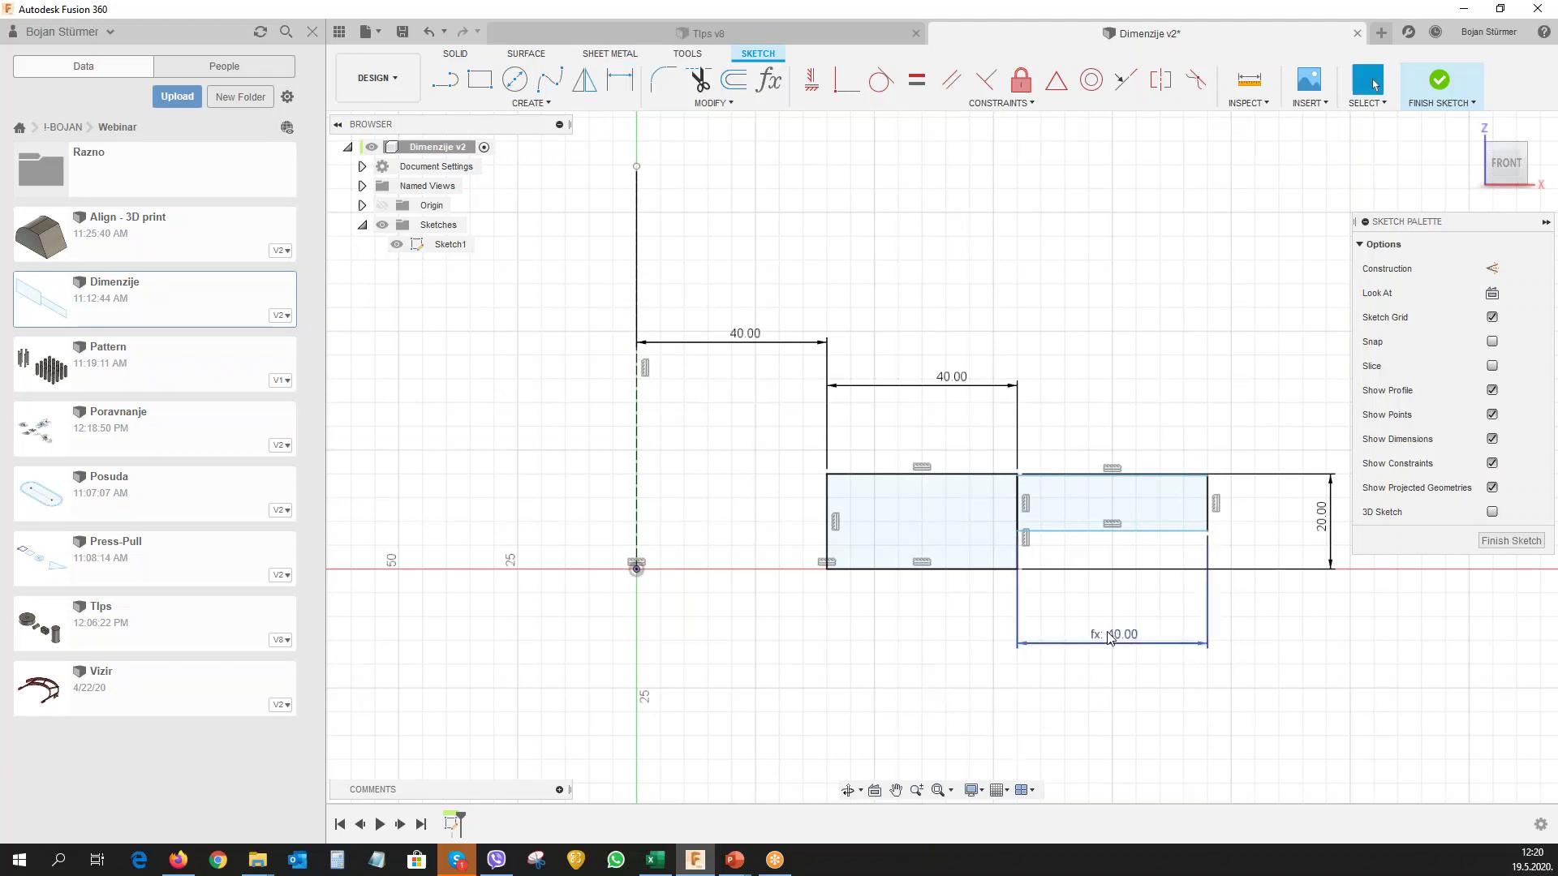
{"action": "left_click", "coordinate": [1110, 637]}
{"action": "left_click", "coordinate": [1114, 724]}
Dimension the right rectangle's side edge as d2/2, making it 10 mm tall.
{"action": "left_click", "coordinate": [621, 79]}
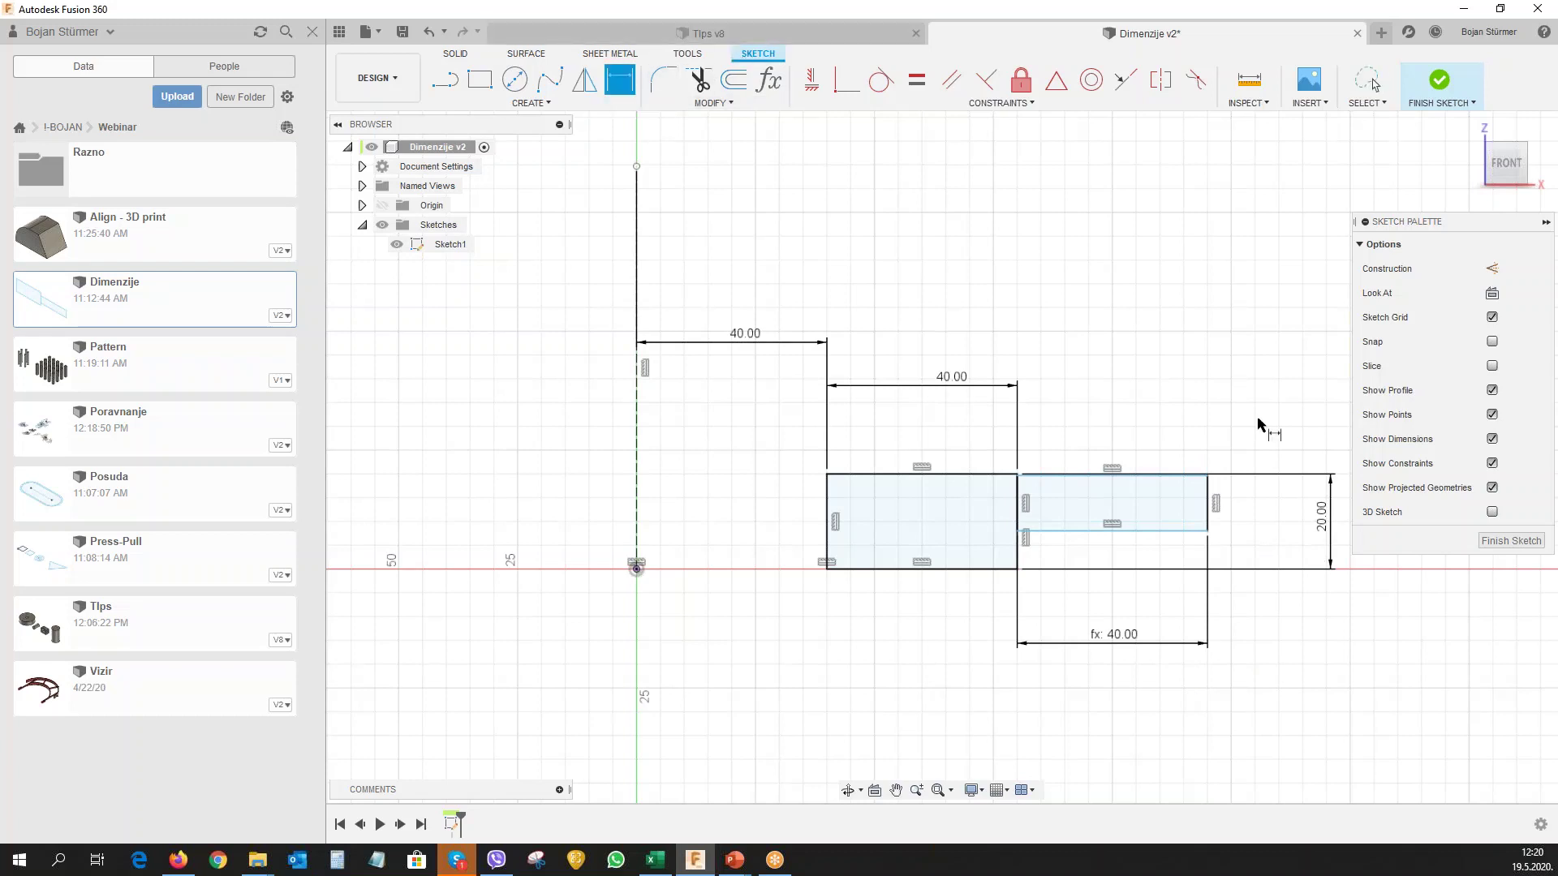
{"action": "left_click", "coordinate": [1210, 512]}
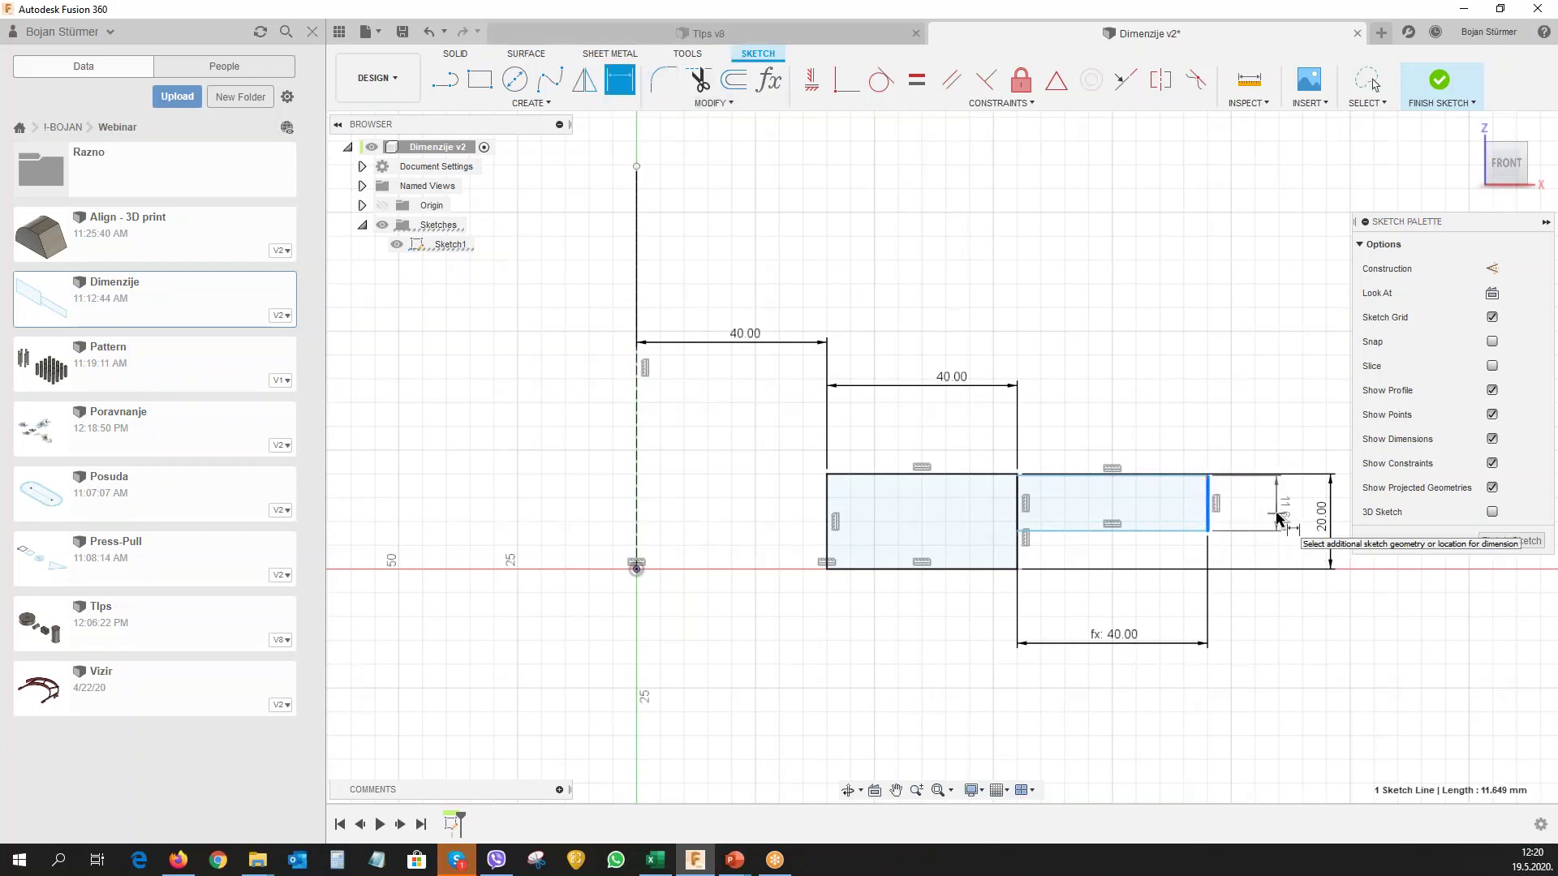
{"action": "left_click", "coordinate": [1279, 516]}
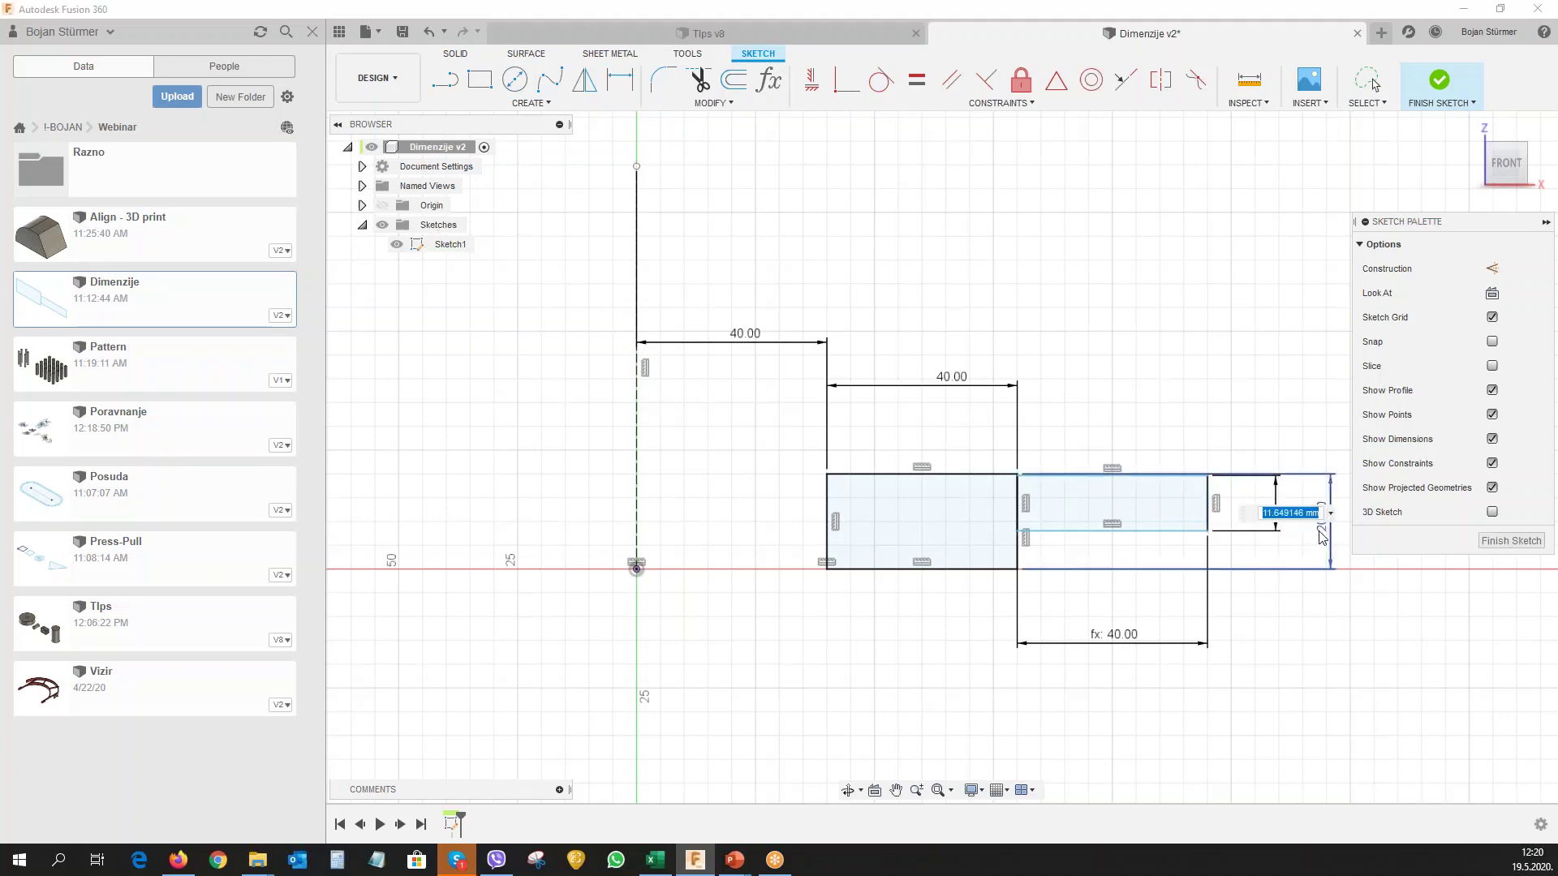
{"action": "type", "text": "d2/2"}
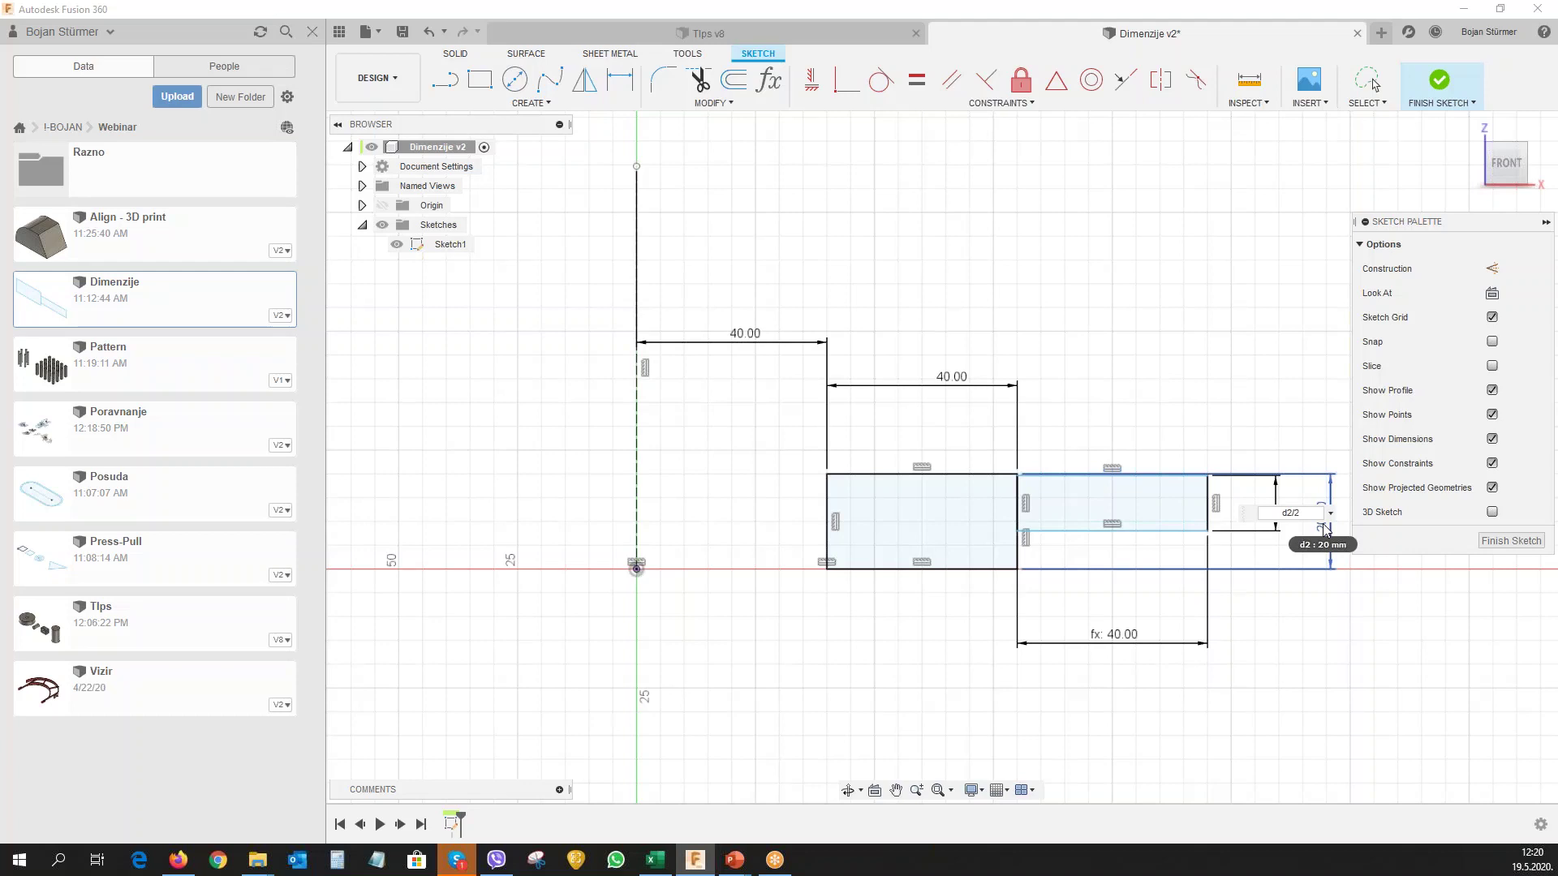
{"action": "key", "text": "Return"}
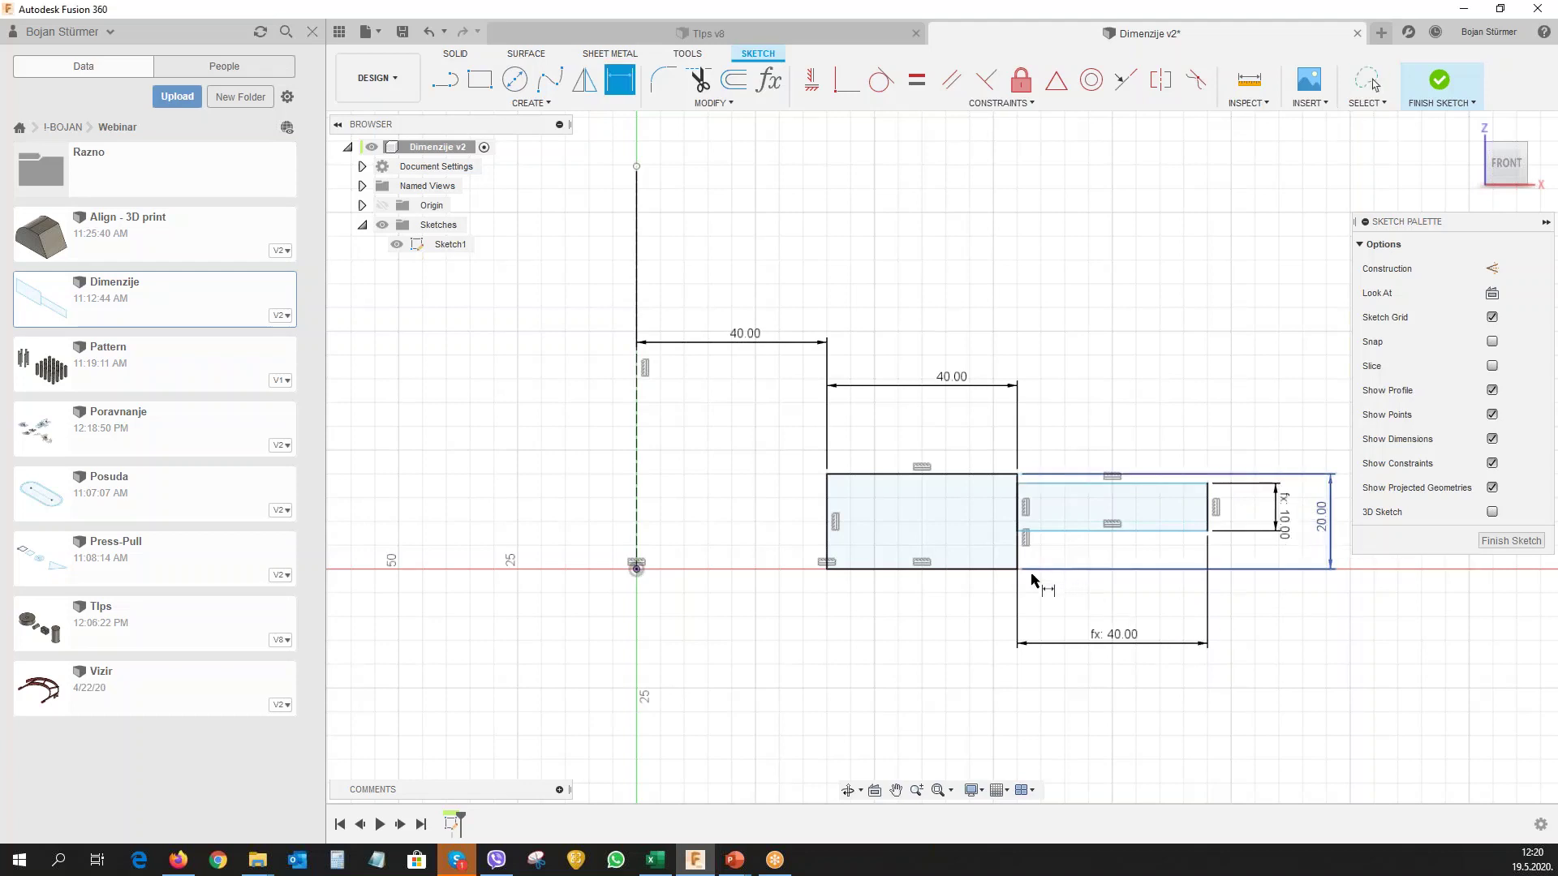
Dimension the small rectangle's bottom edge 5 mm from the axis.
{"action": "left_click", "coordinate": [1045, 532]}
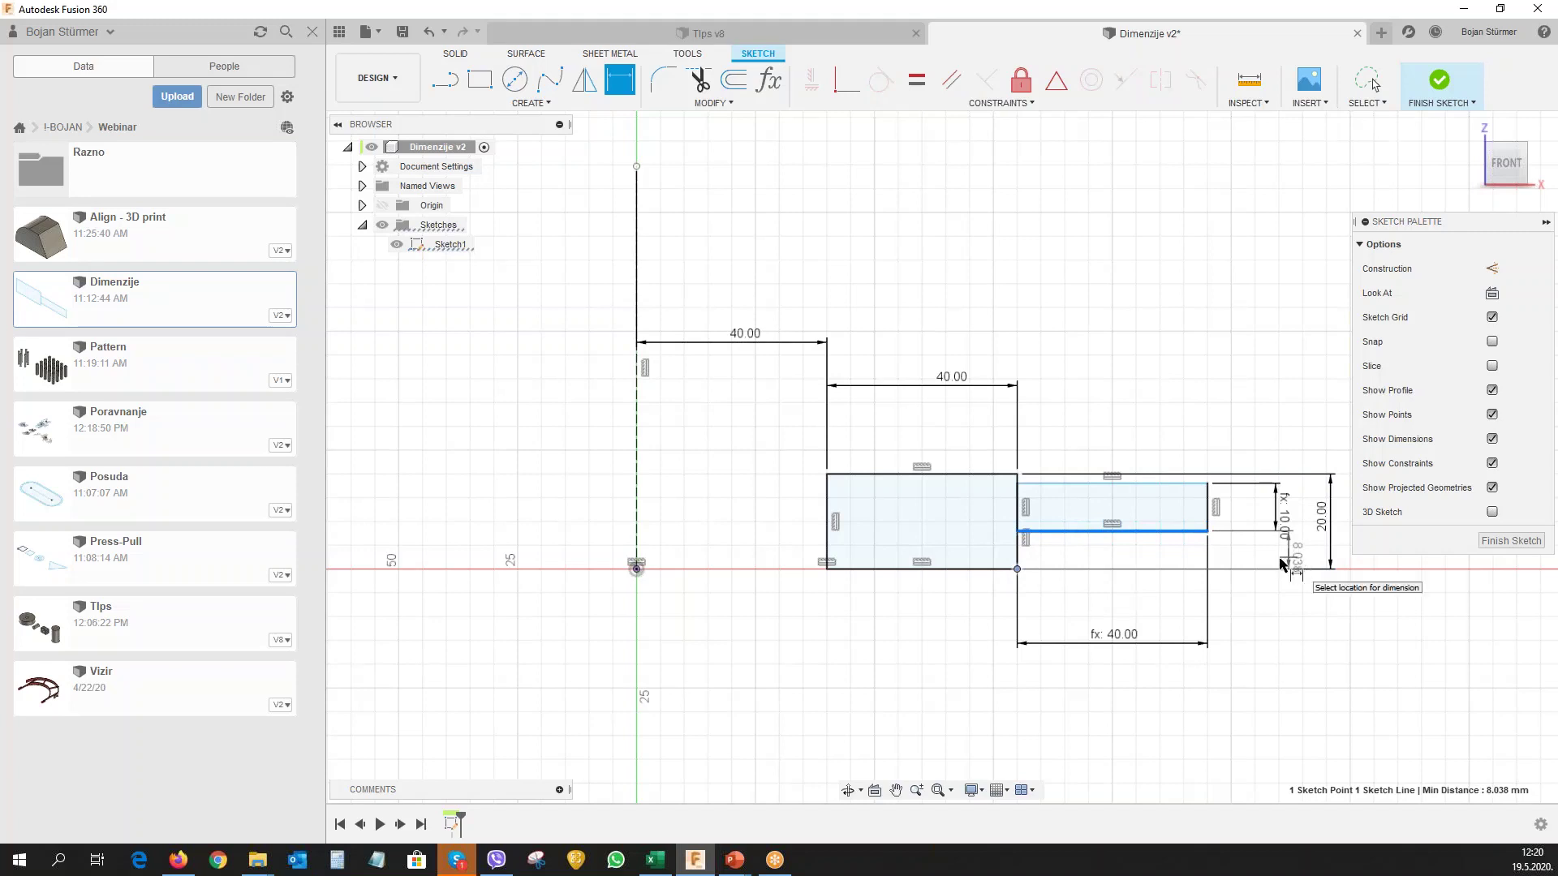
{"action": "left_click", "coordinate": [1260, 627]}
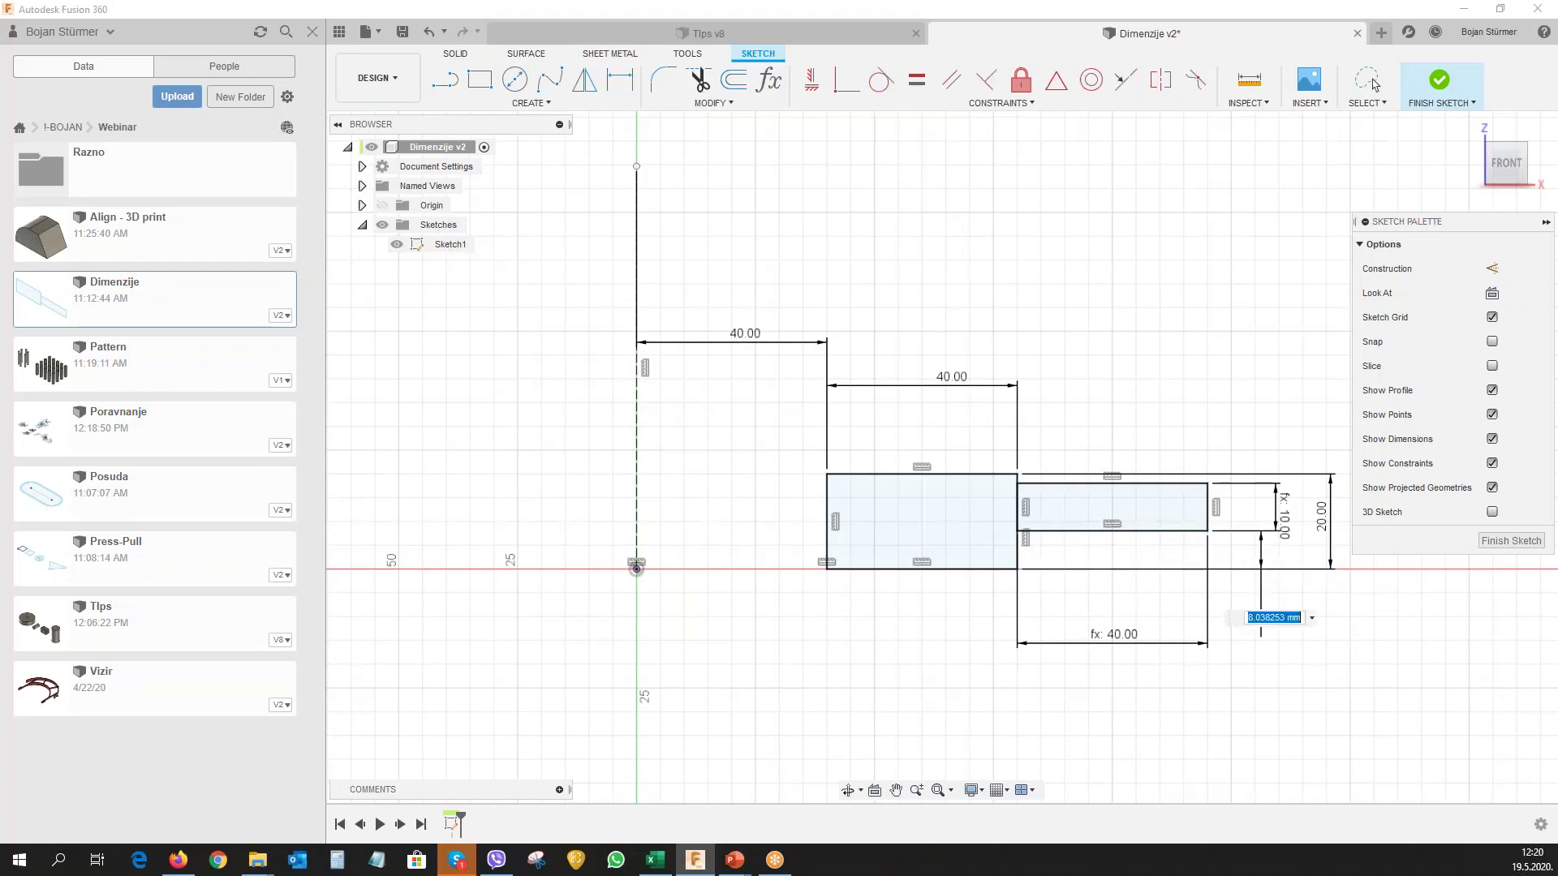
{"action": "type", "text": "5"}
{"action": "key", "text": "Return"}
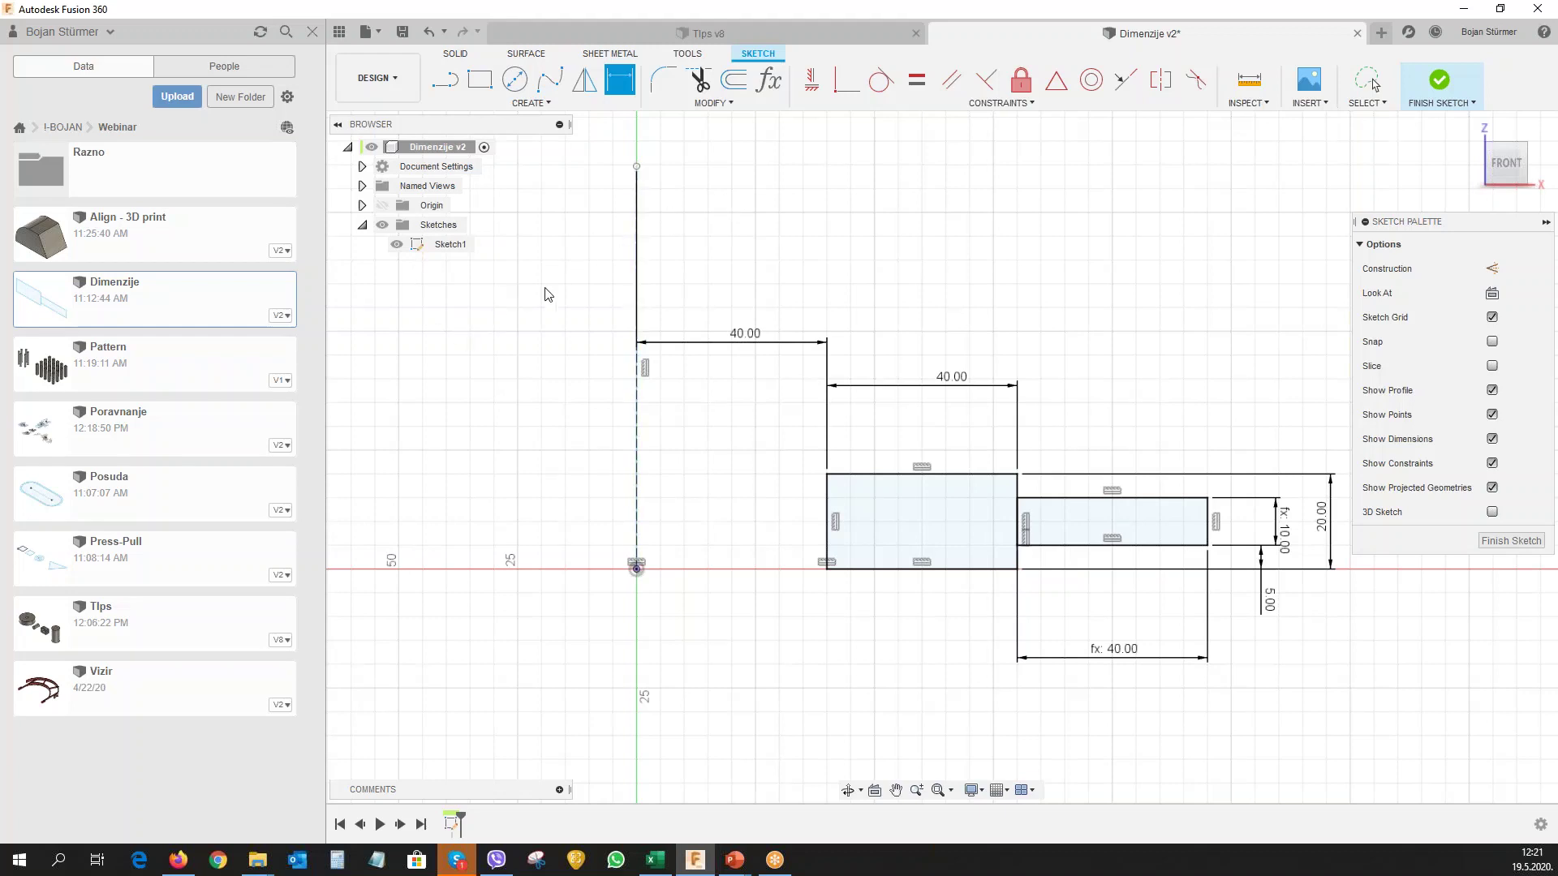
Set the vertical centre line's length dimension to 80 mm.
{"action": "left_click", "coordinate": [638, 204]}
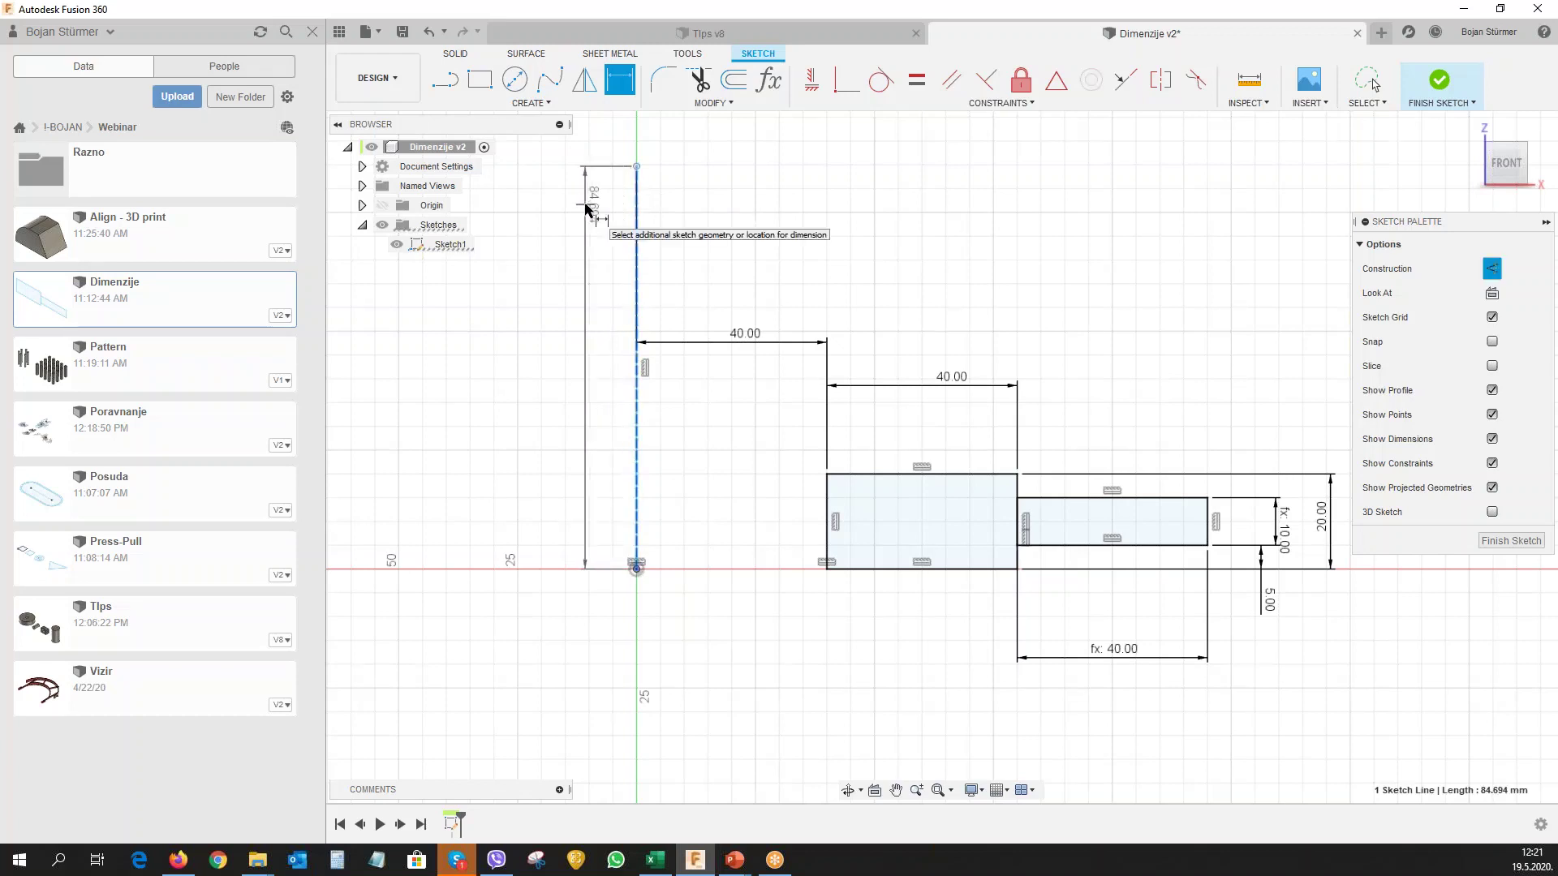
{"action": "left_click", "coordinate": [586, 208]}
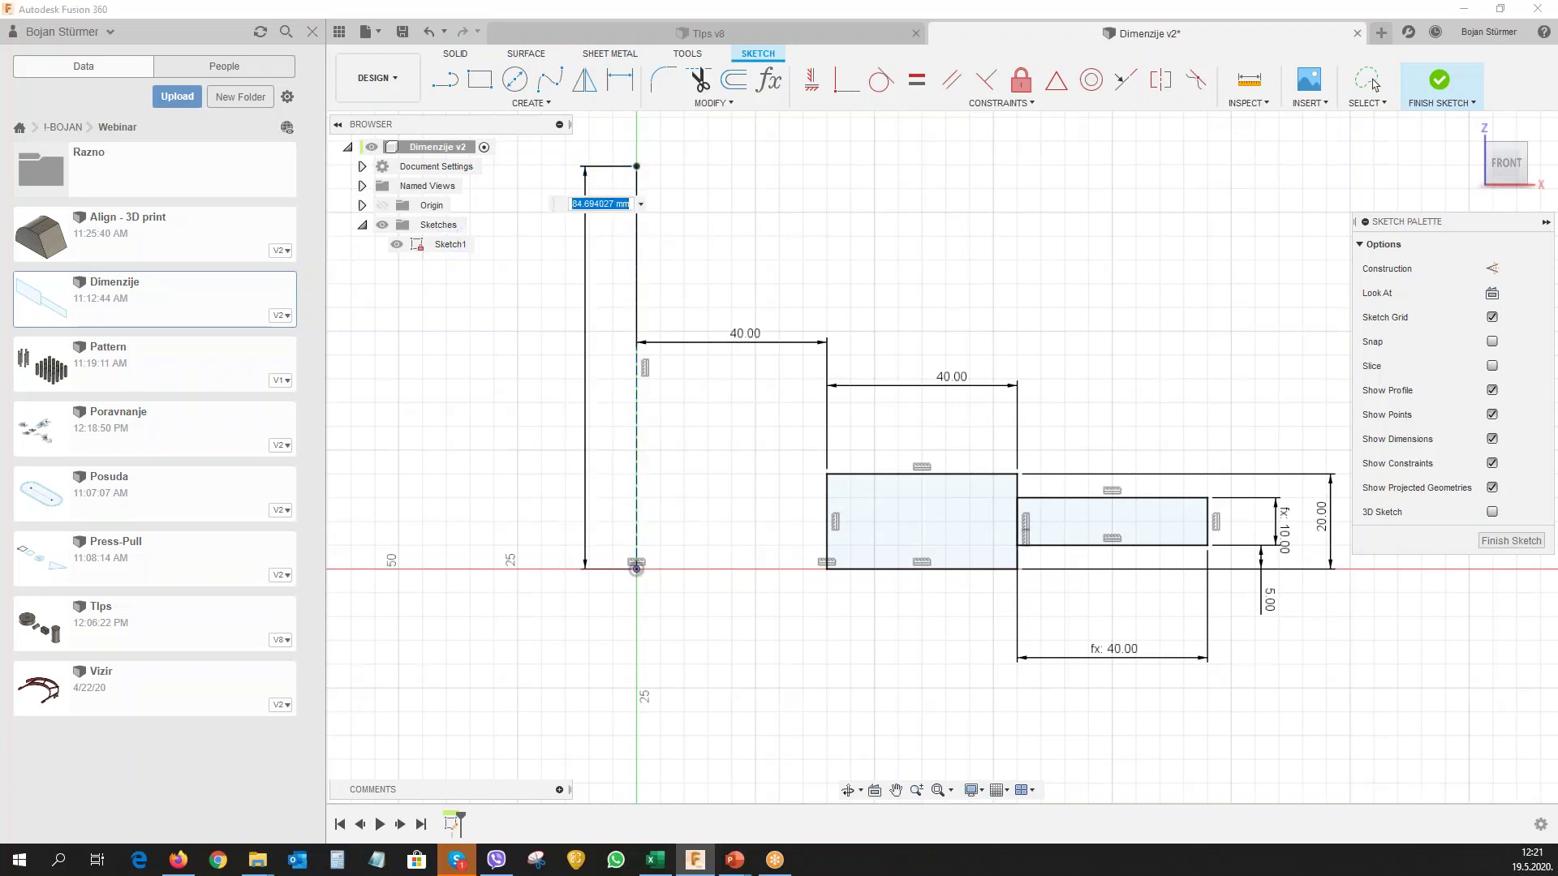
{"action": "type", "text": "80"}
{"action": "key", "text": "Return"}
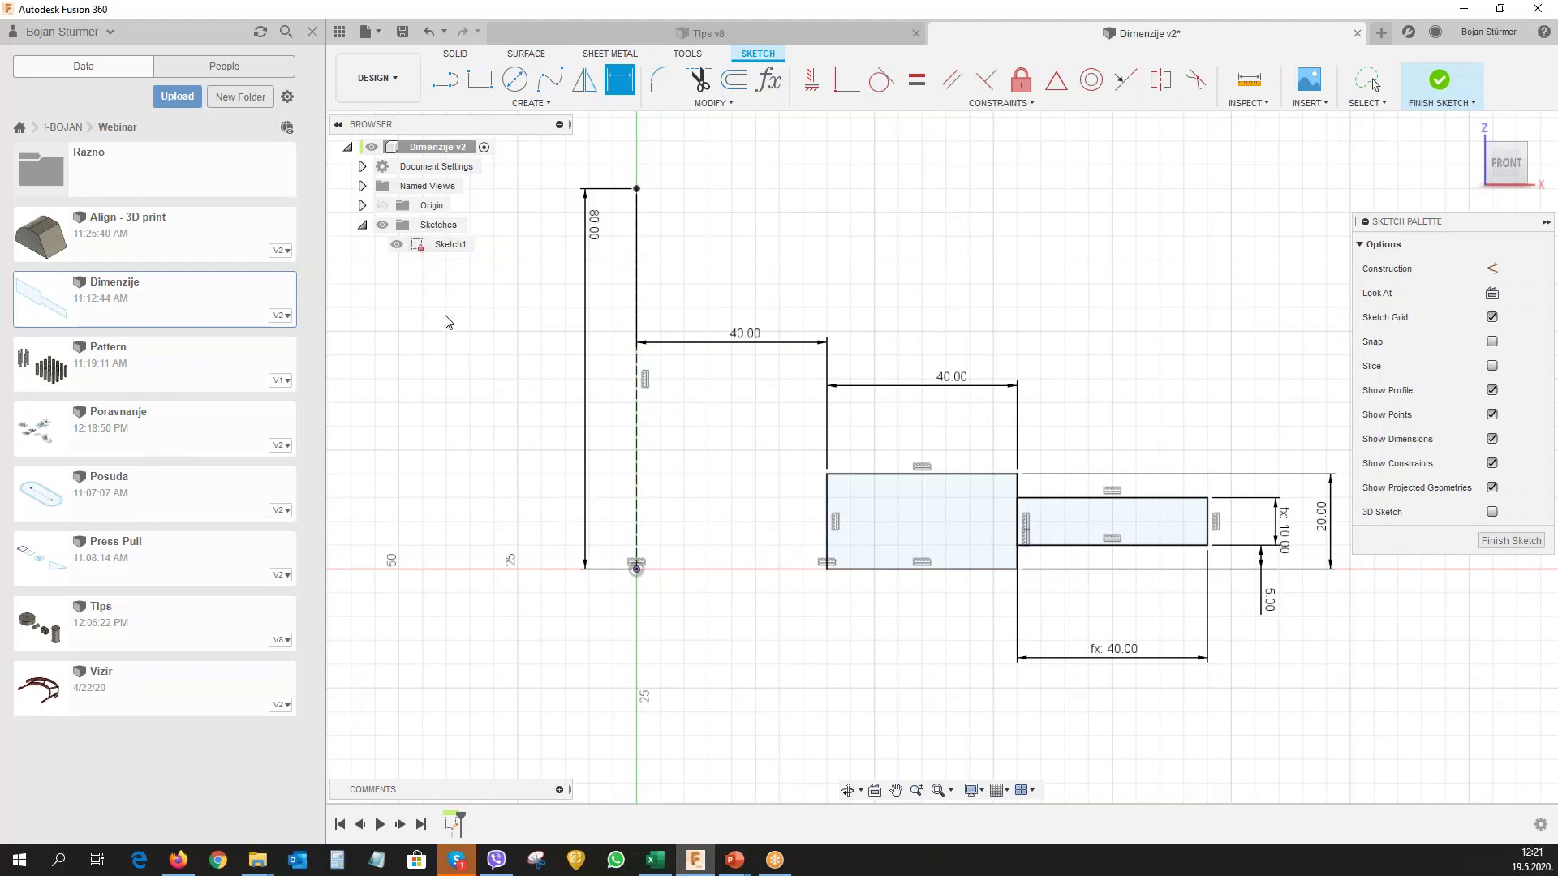
Finish the sketch and revolve both rectangle profiles 360° around the vertical centre line.
{"action": "left_click", "coordinate": [1439, 79]}
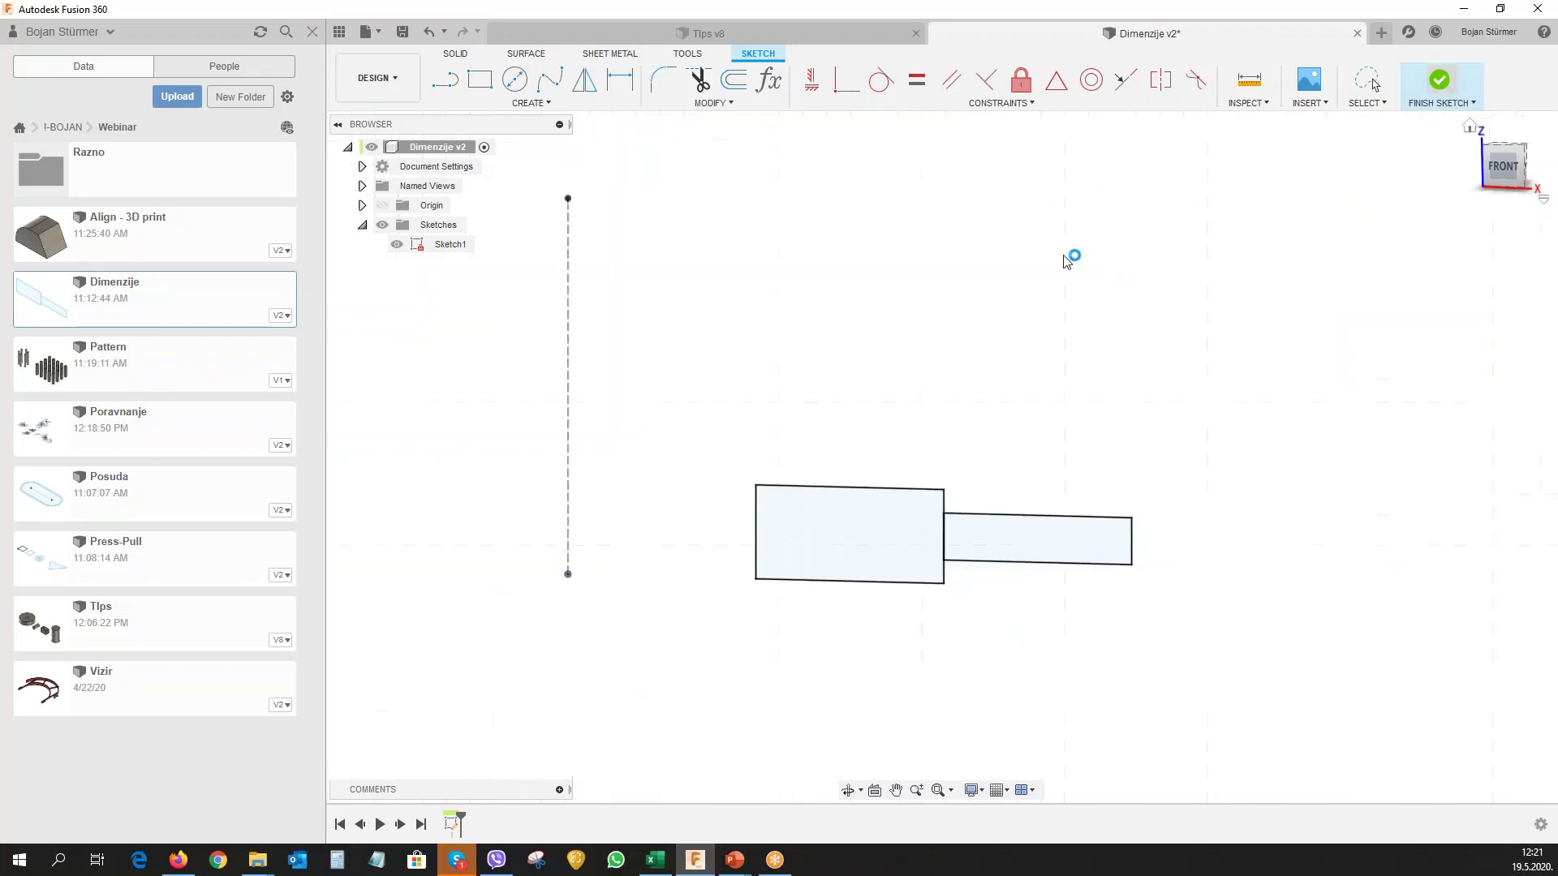
{"action": "left_click", "coordinate": [515, 79]}
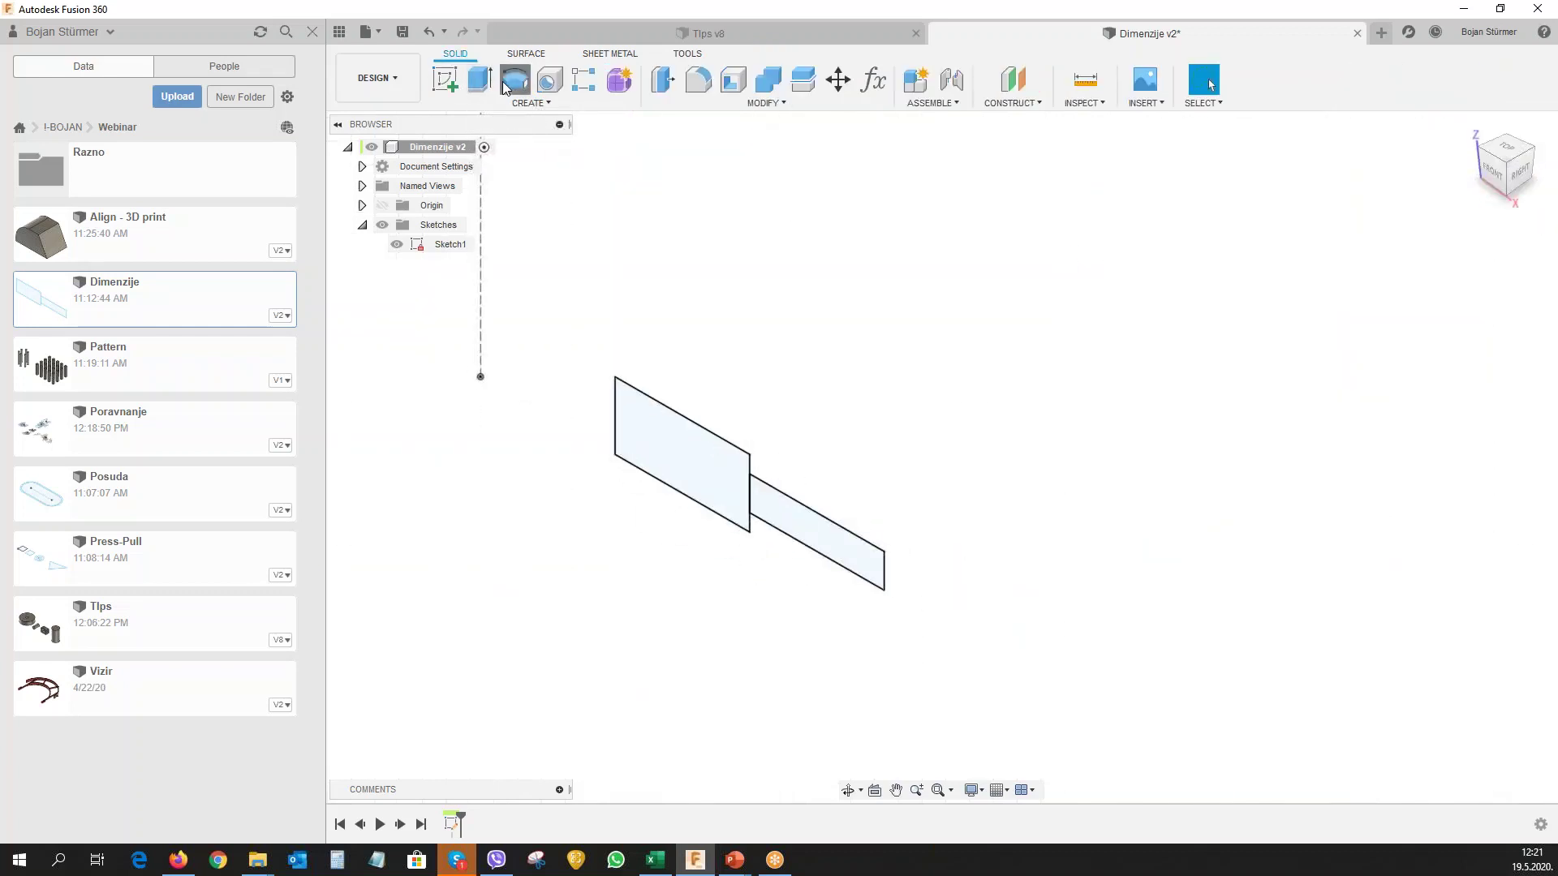
{"action": "left_click", "coordinate": [694, 472]}
{"action": "left_click", "coordinate": [779, 504]}
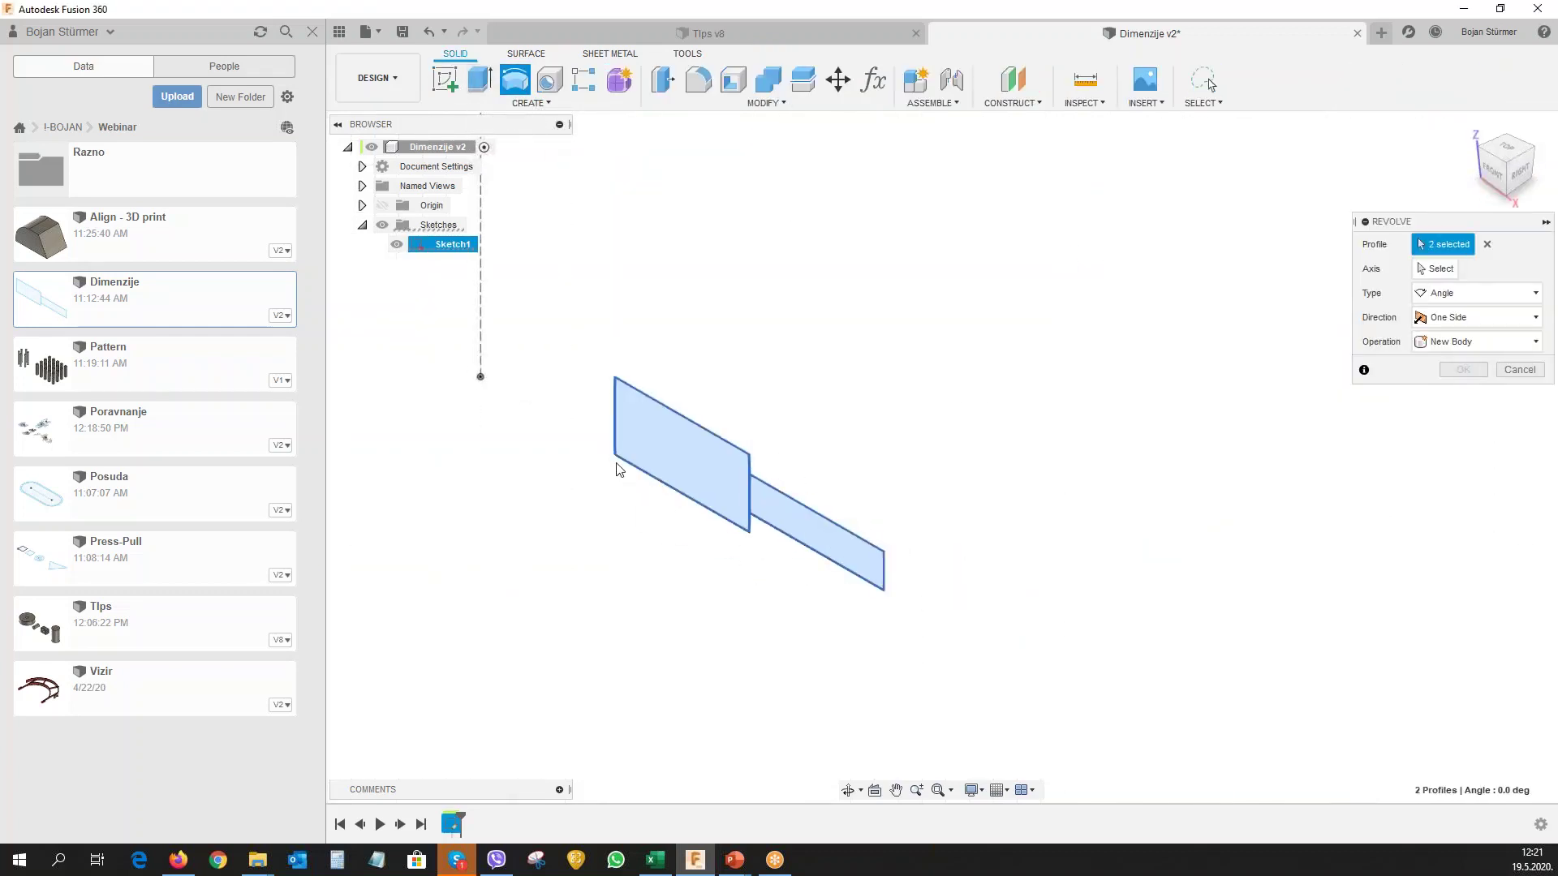
{"action": "left_click", "coordinate": [1438, 268]}
{"action": "left_click", "coordinate": [482, 275]}
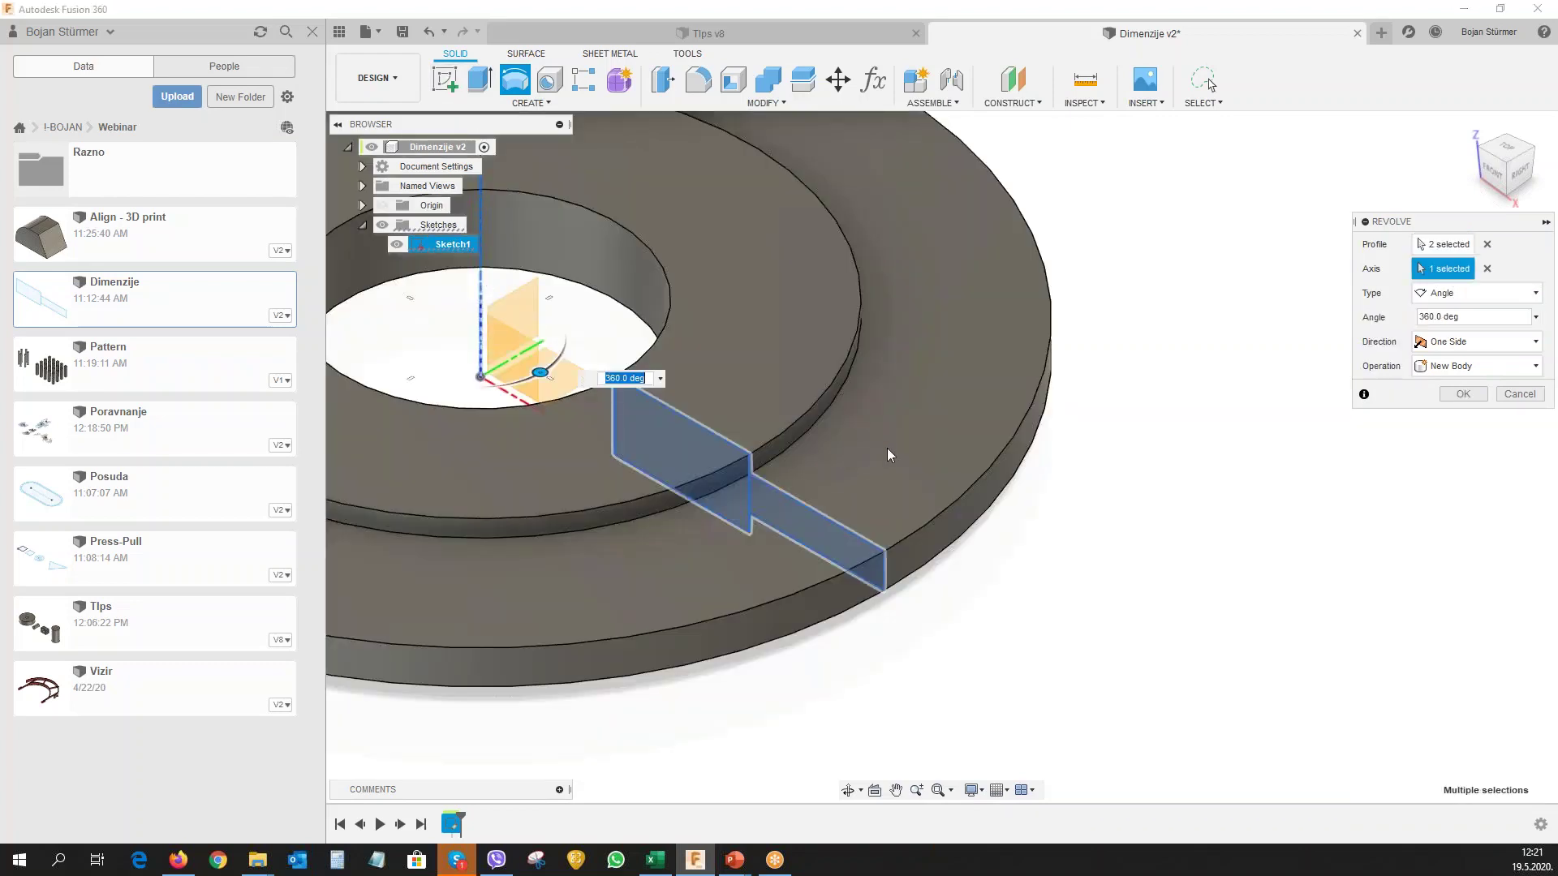
{"action": "left_click", "coordinate": [1464, 394]}
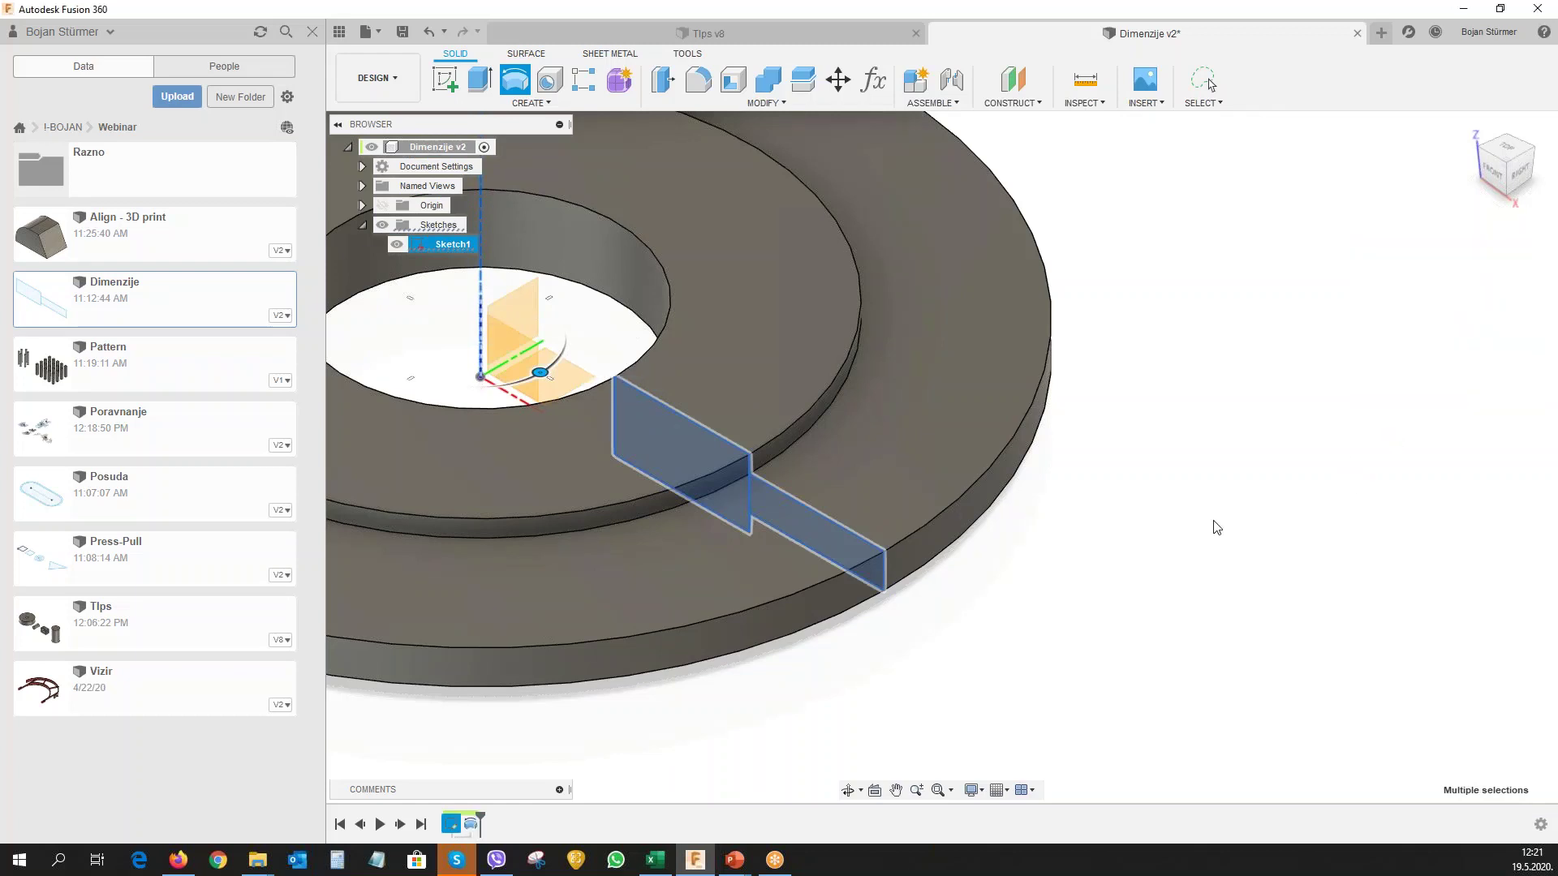
{"action": "mouse_move", "coordinate": [1291, 587]}
{"action": "middle_mouse_down"}
{"action": "mouse_move", "coordinate": [1368, 602]}
{"action": "mouse_move", "coordinate": [1347, 664]}
{"action": "mouse_move", "coordinate": [1396, 673]}
{"action": "middle_mouse_up"}
{"action": "key", "text": "F6"}
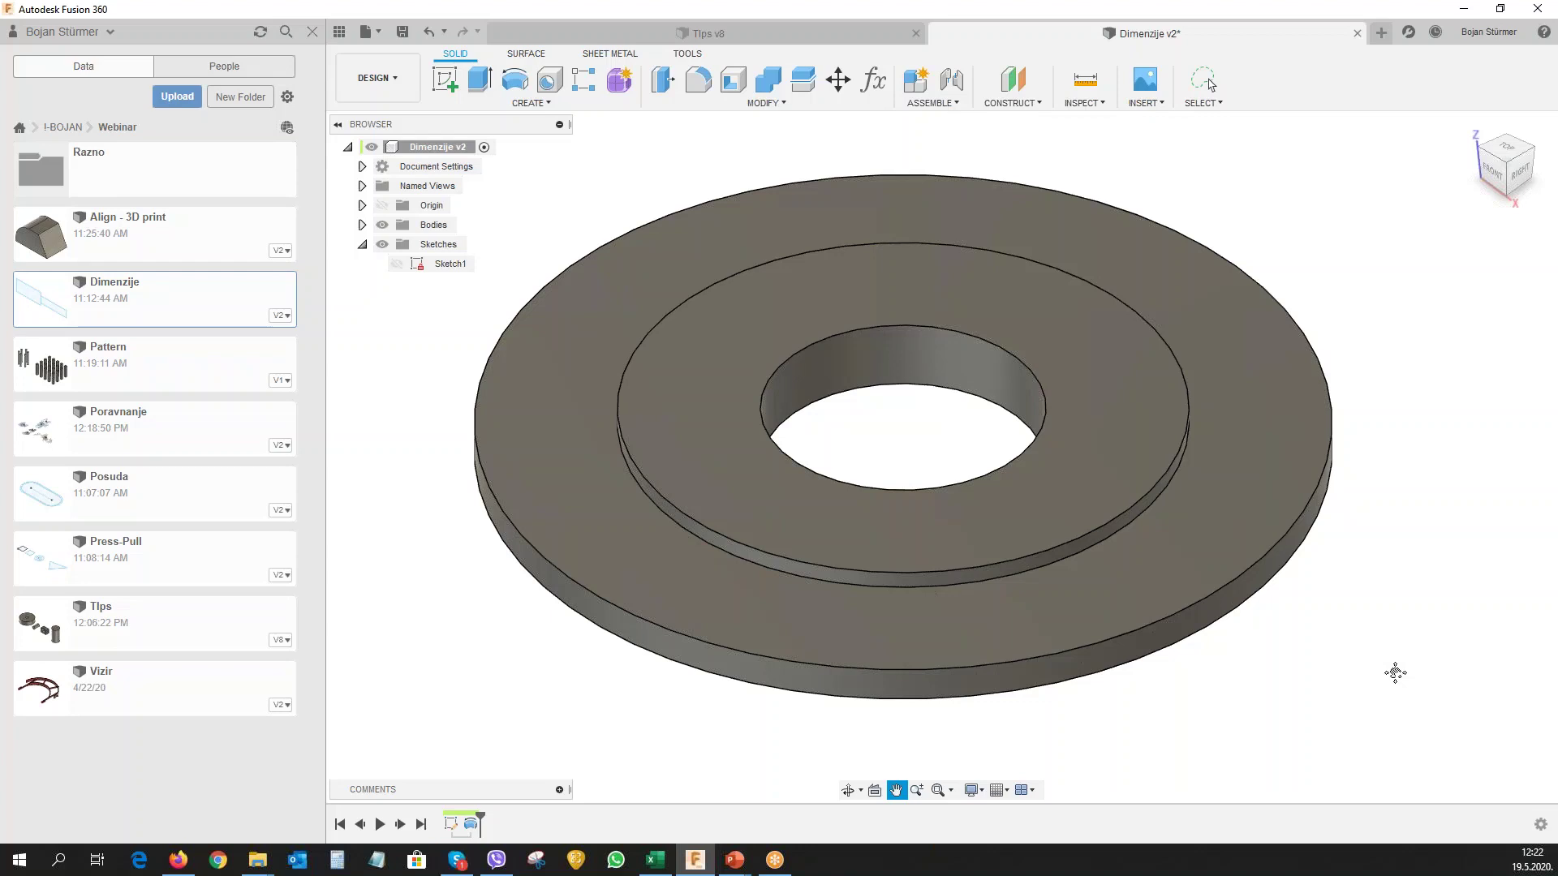
Make Sketch1 visible on the washer and display its dimensions.
{"action": "left_click", "coordinate": [396, 266]}
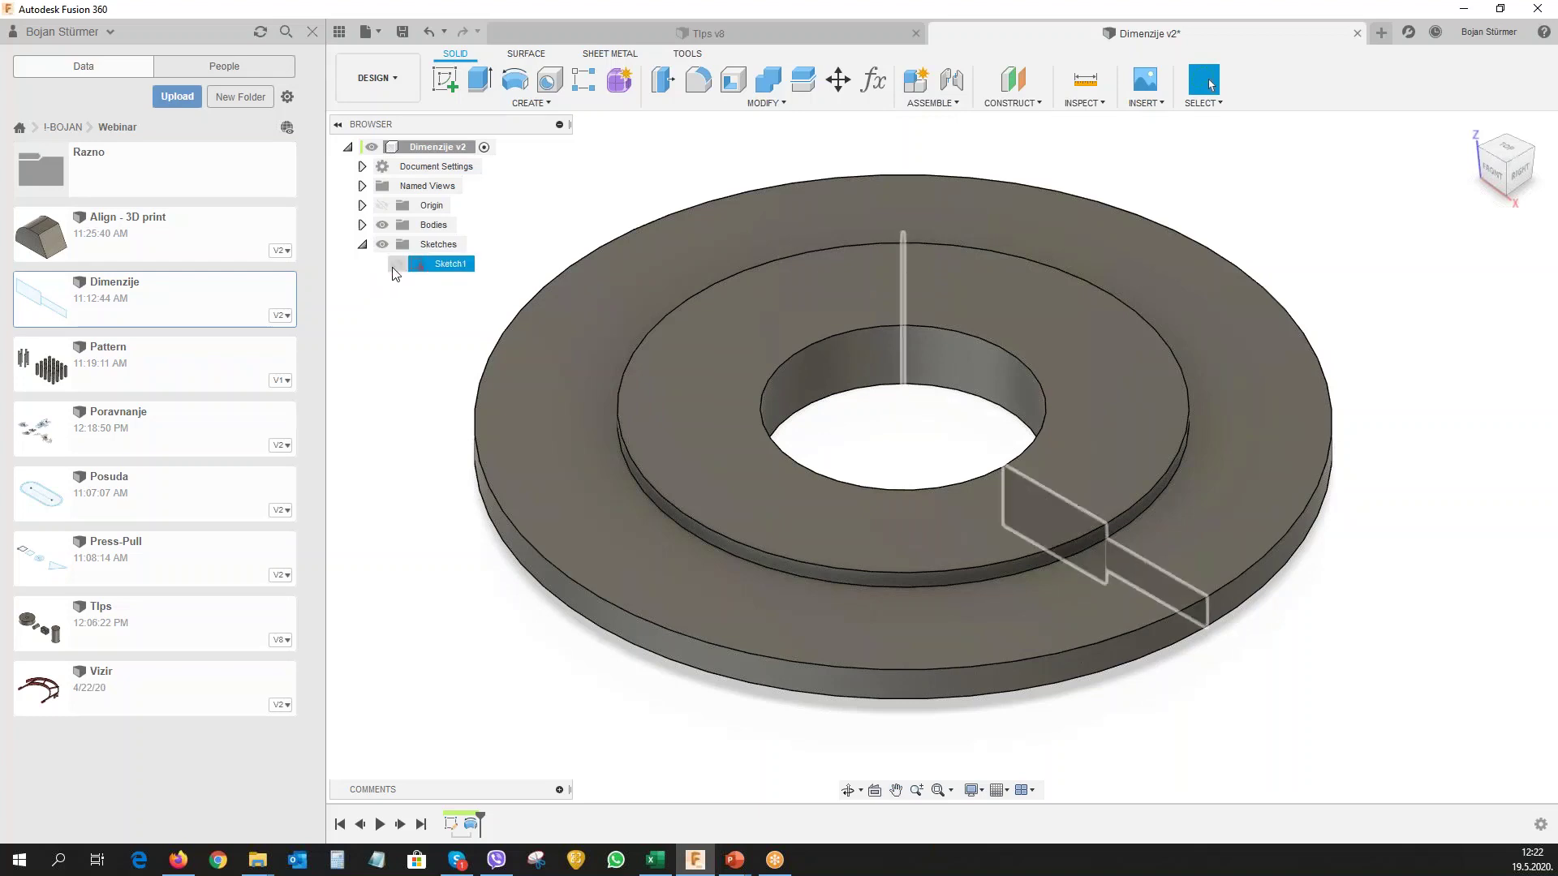
{"action": "left_click", "coordinate": [417, 320]}
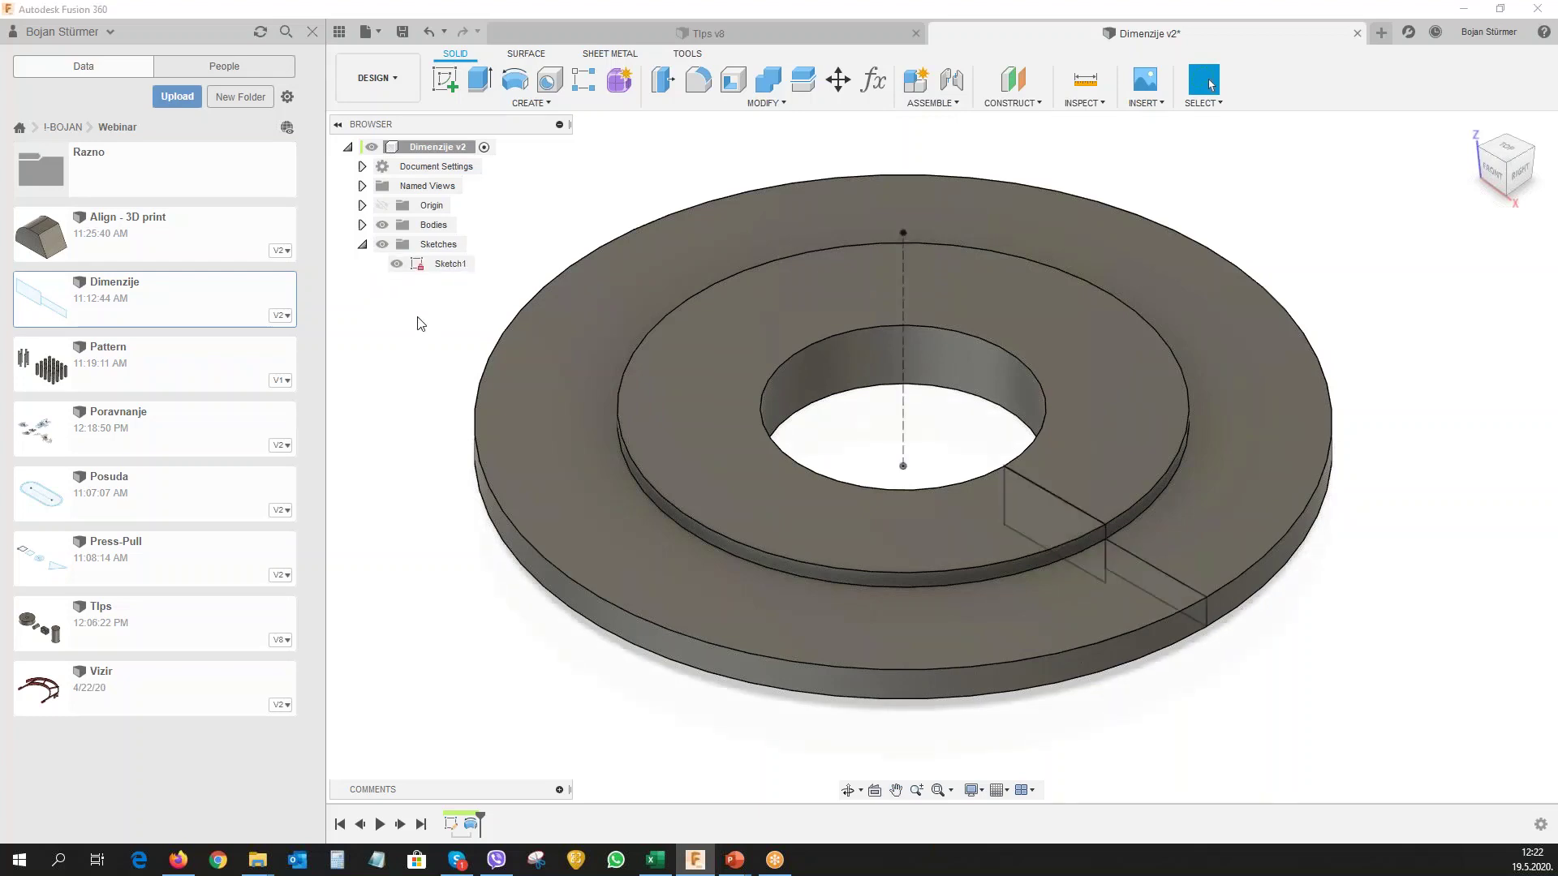
{"action": "right_click", "coordinate": [439, 268]}
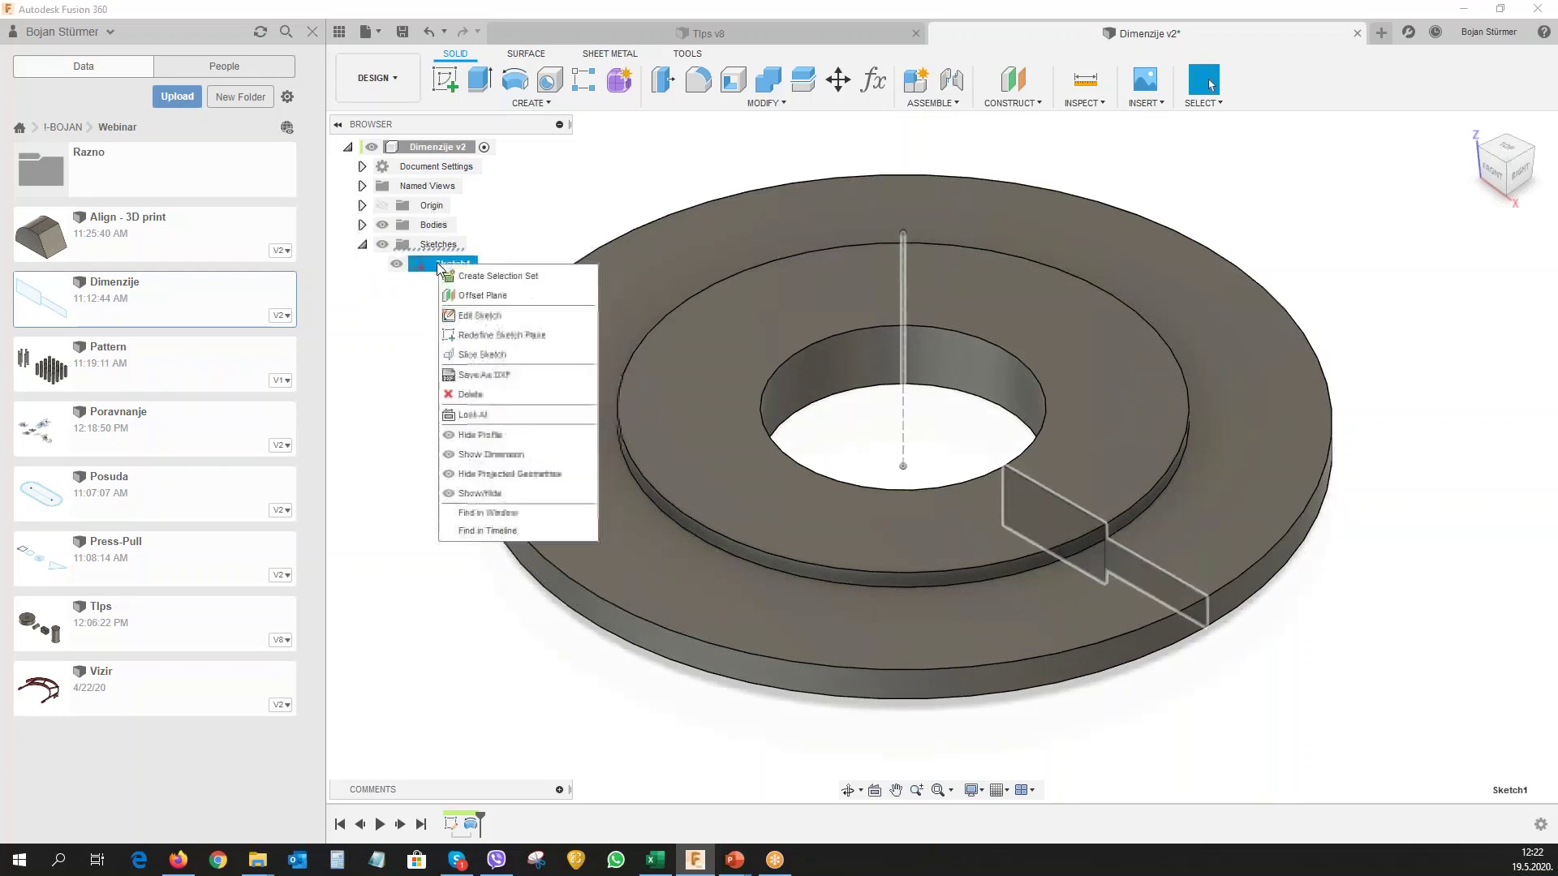
{"action": "left_click", "coordinate": [476, 461]}
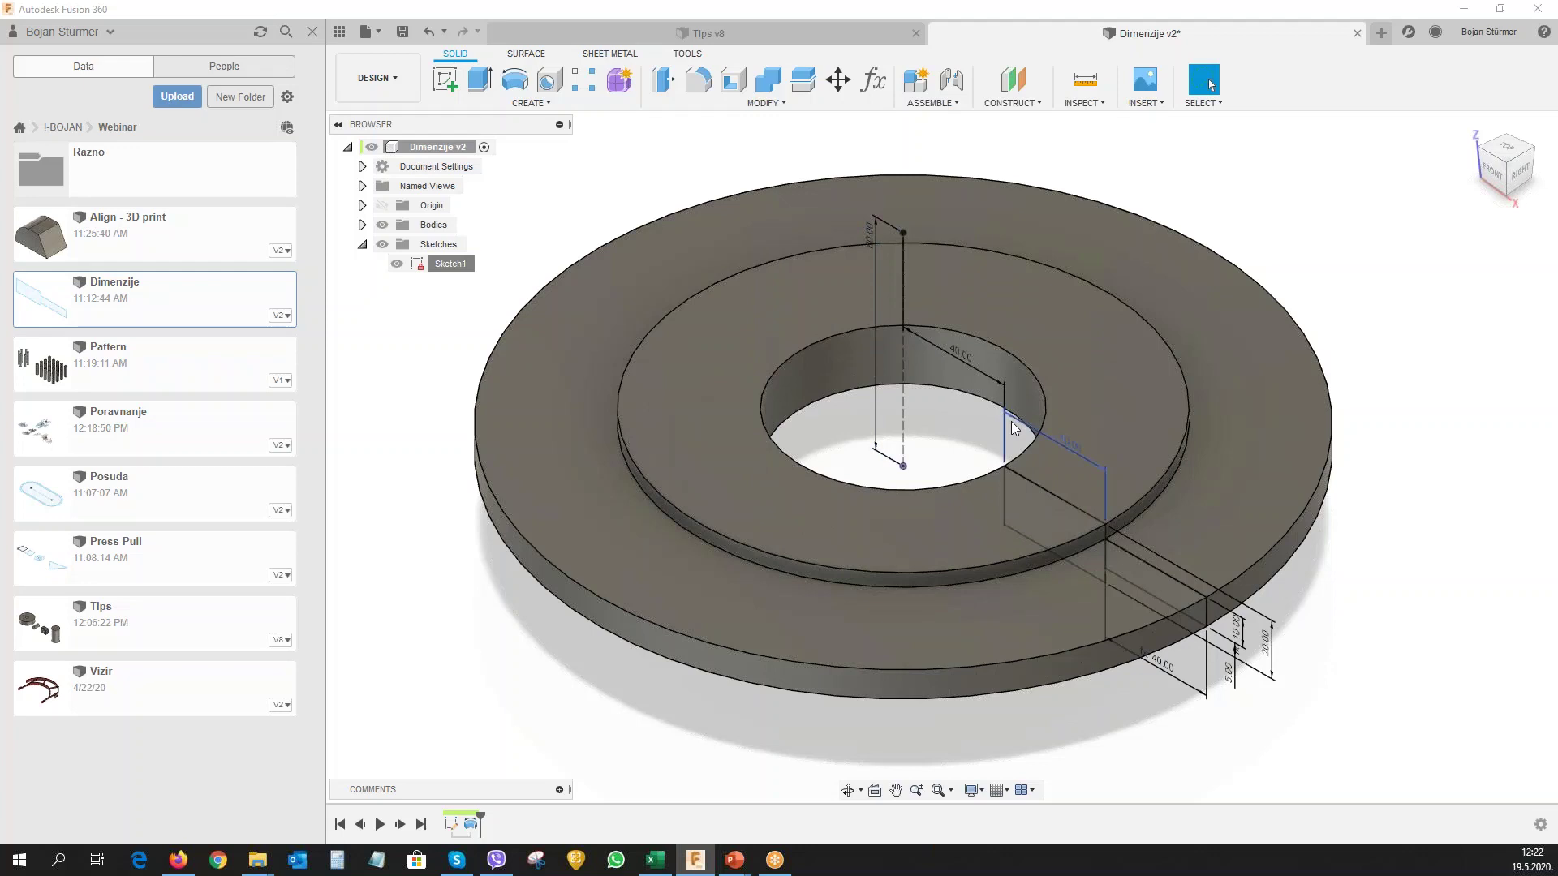
{"action": "right_click", "coordinate": [443, 267]}
Edit Sketch1 and delete the 40.00 and fx: 40.00 width dimensions.
{"action": "left_click", "coordinate": [471, 311]}
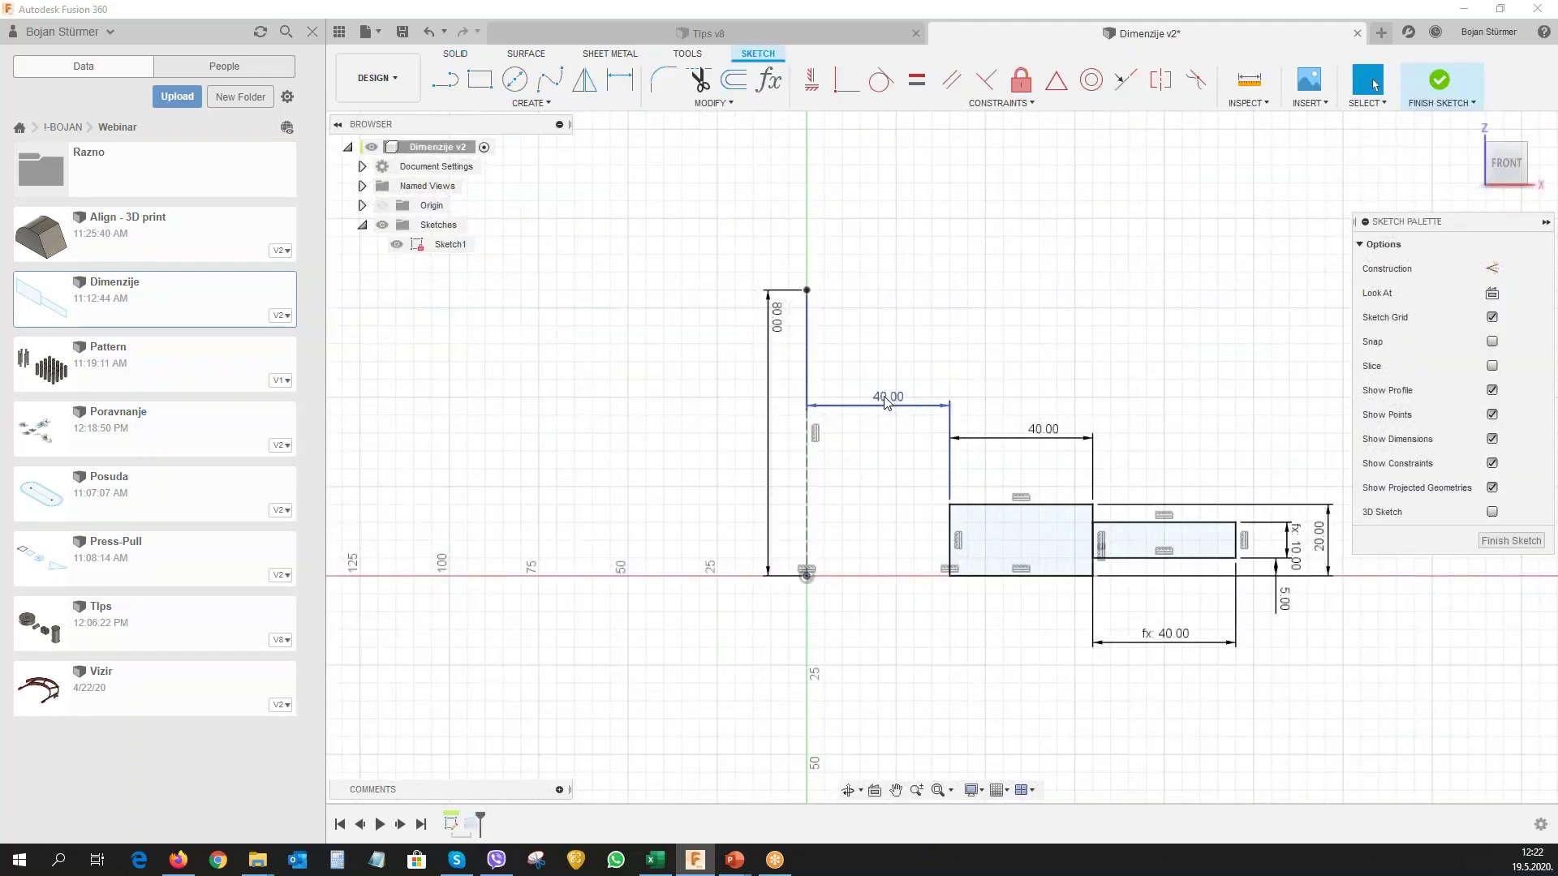
{"action": "key", "text": "Delete"}
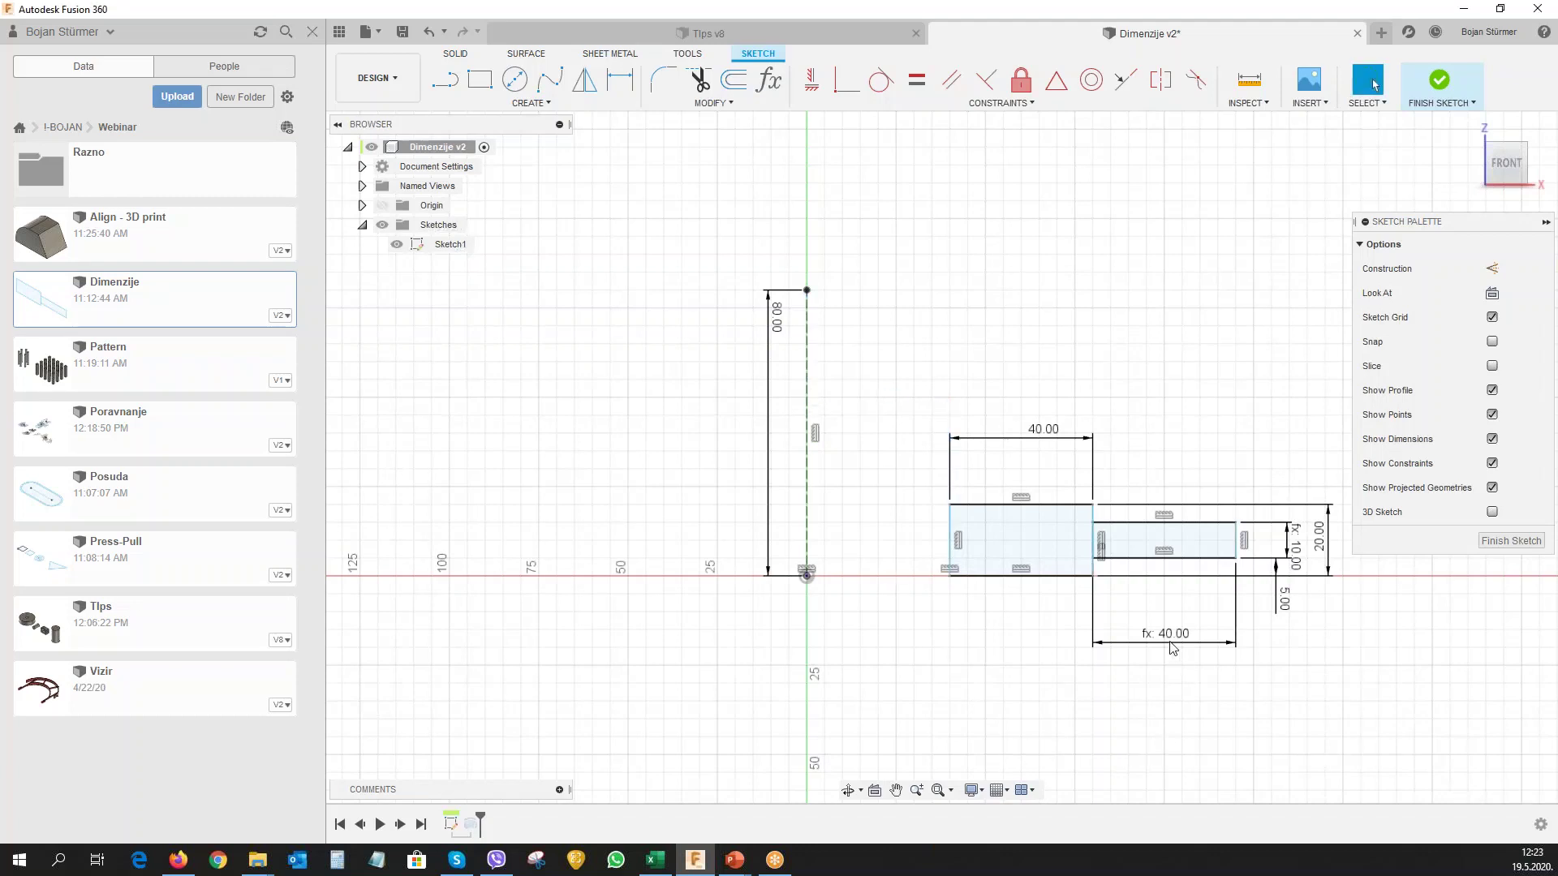
{"action": "left_click", "coordinate": [1168, 639]}
{"action": "key", "text": "Delete"}
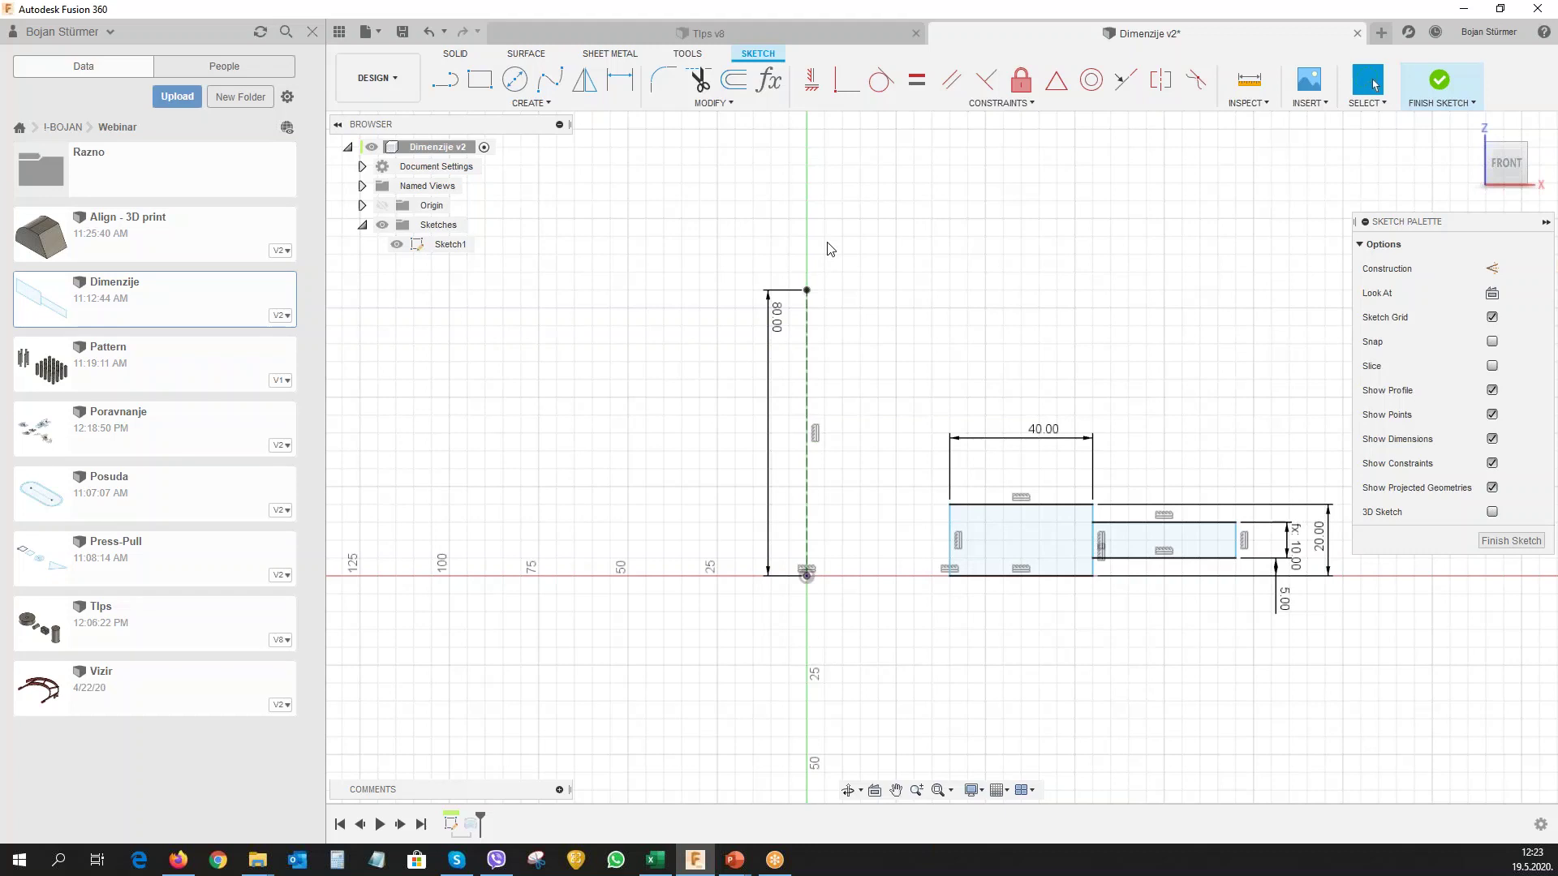
Add an Ø80 mm diameter dimension for the hole from the centre line.
{"action": "left_click", "coordinate": [623, 80]}
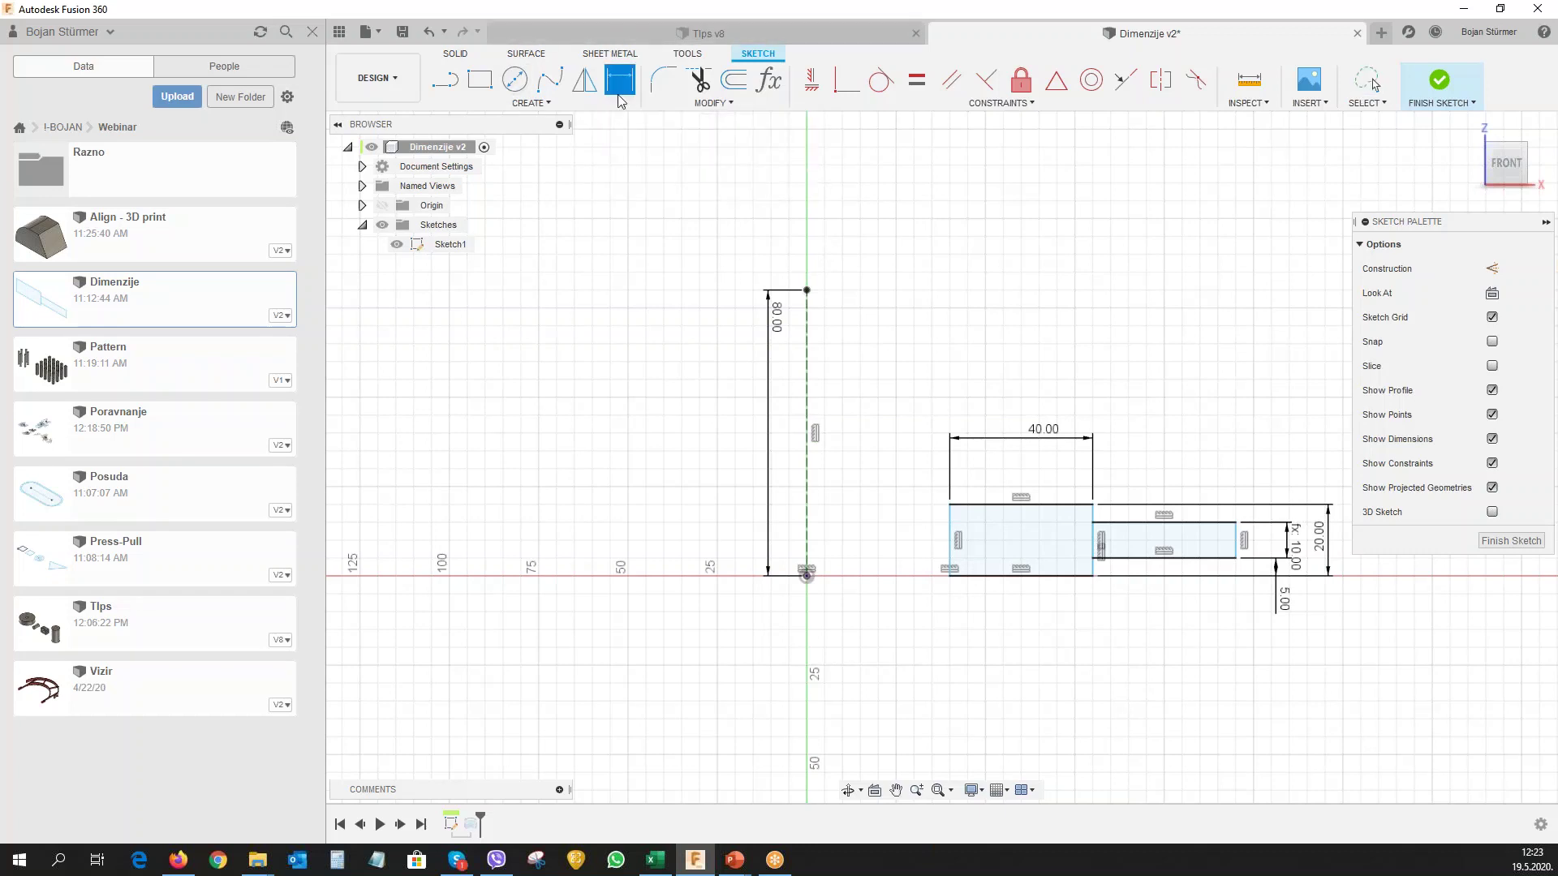
{"action": "left_click", "coordinate": [806, 534]}
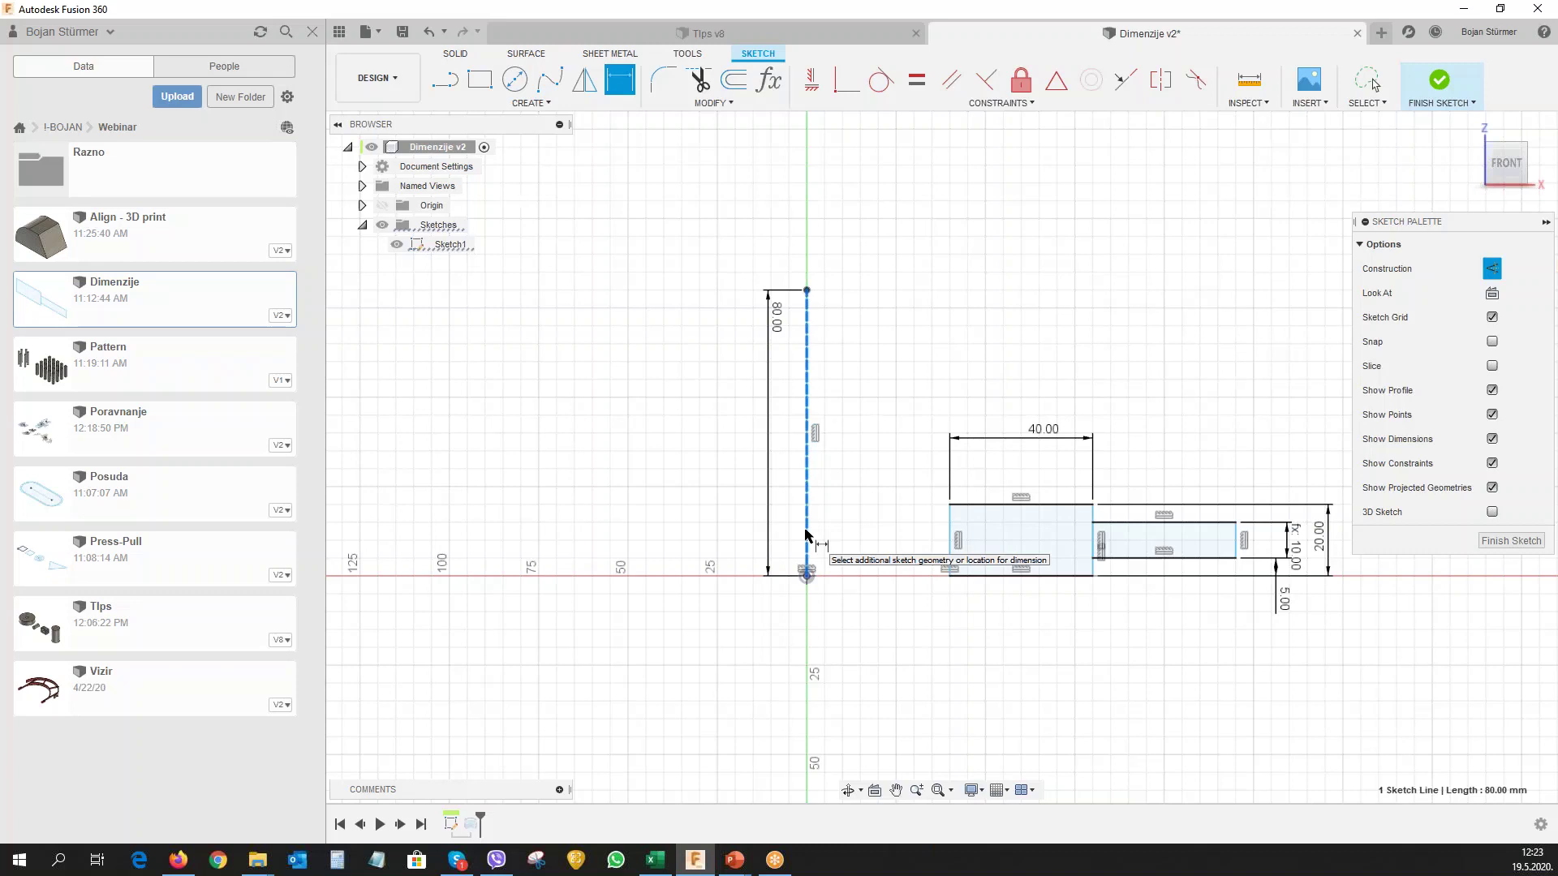
{"action": "left_click", "coordinate": [951, 549]}
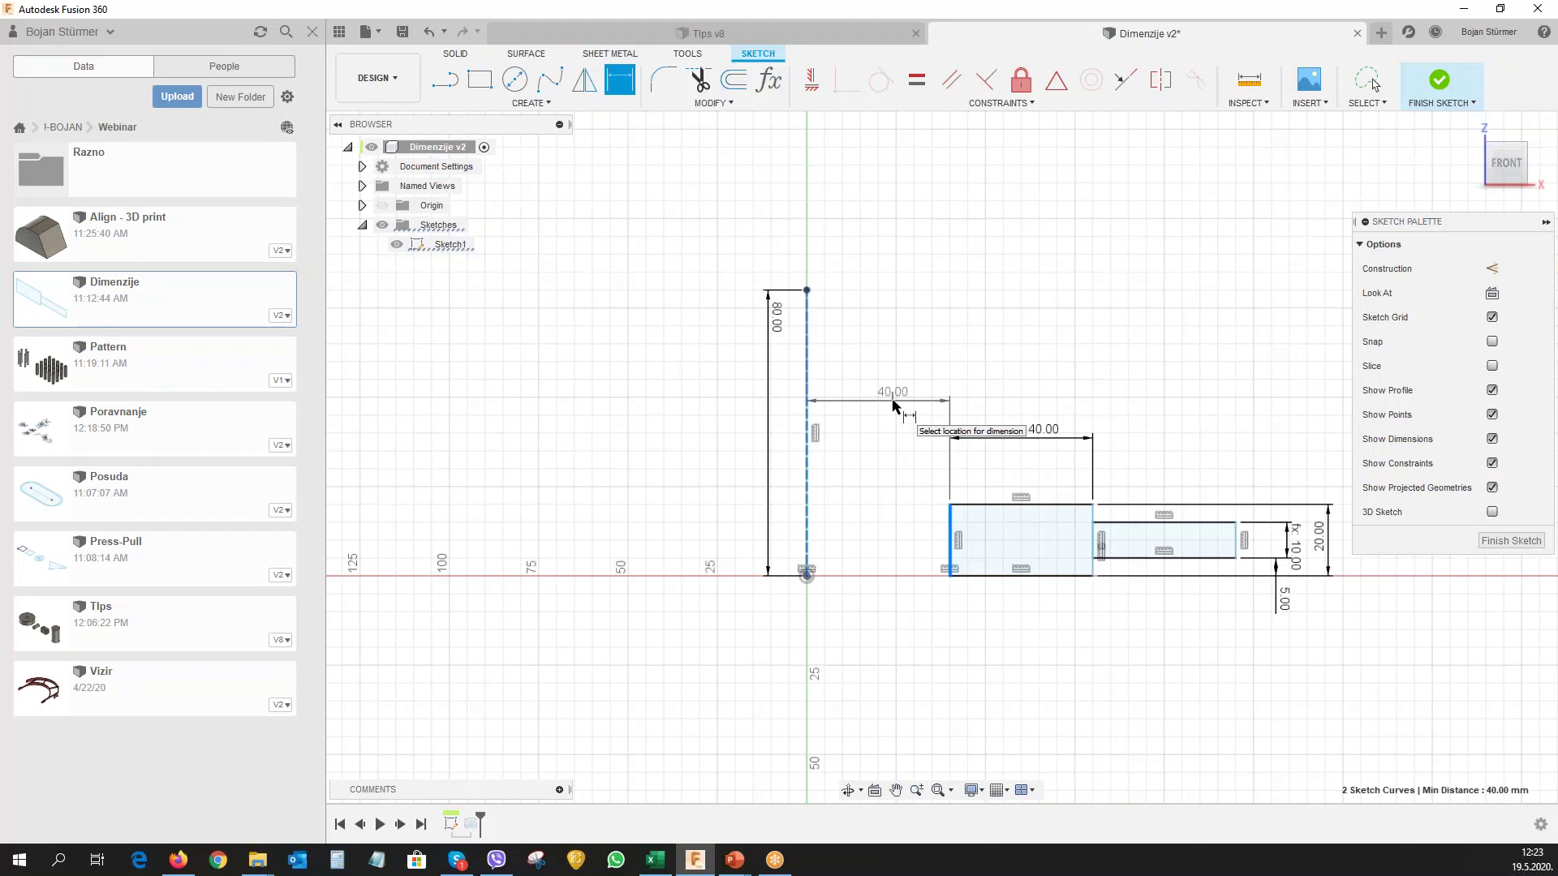
{"action": "right_click", "coordinate": [893, 403]}
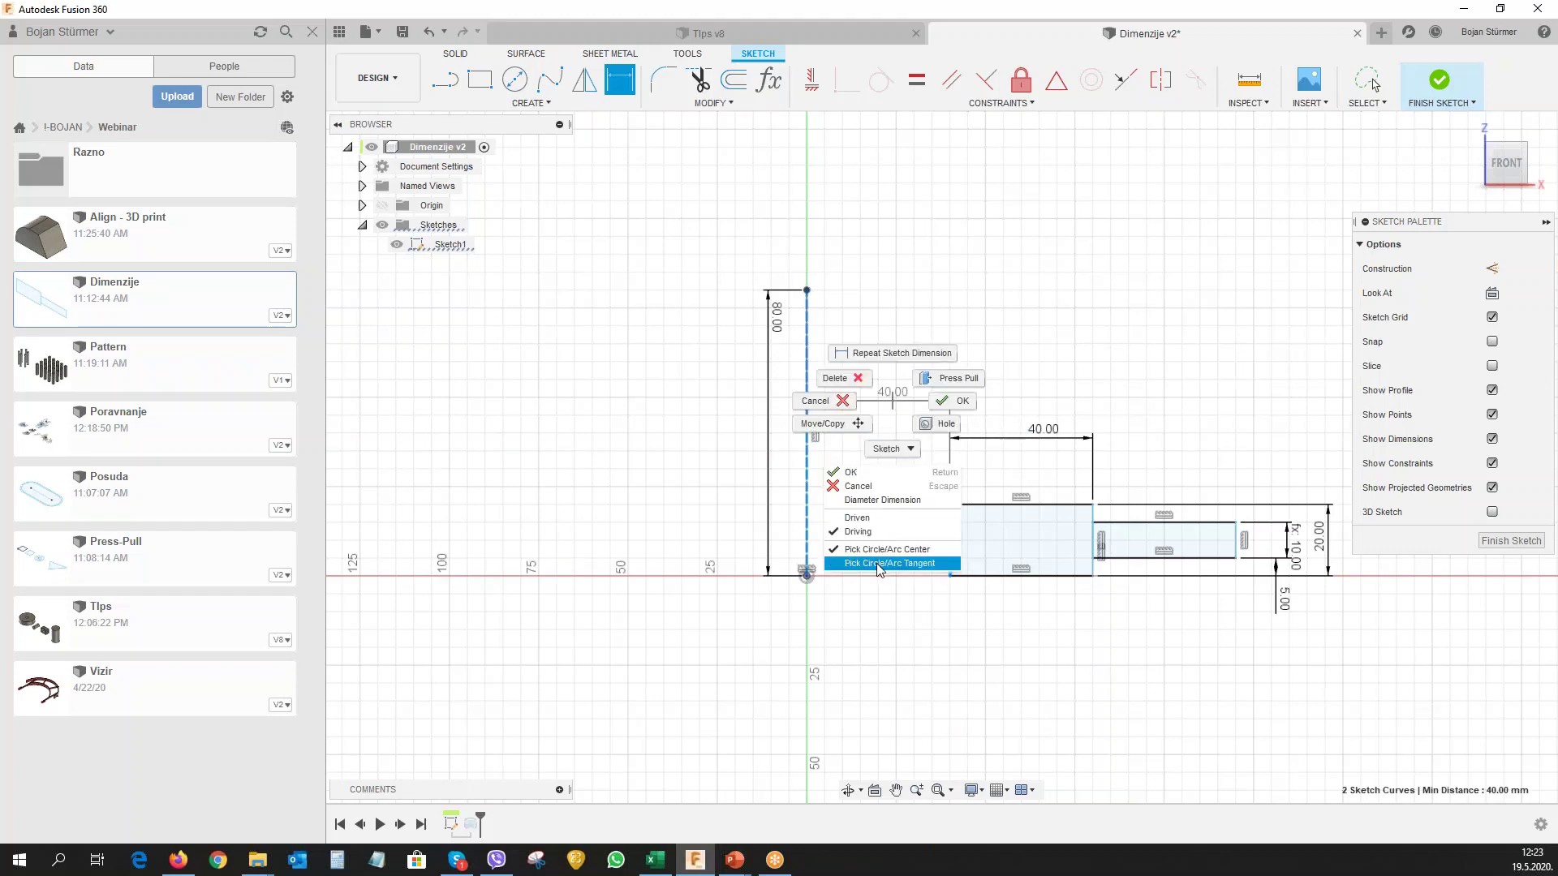
{"action": "left_click", "coordinate": [870, 500]}
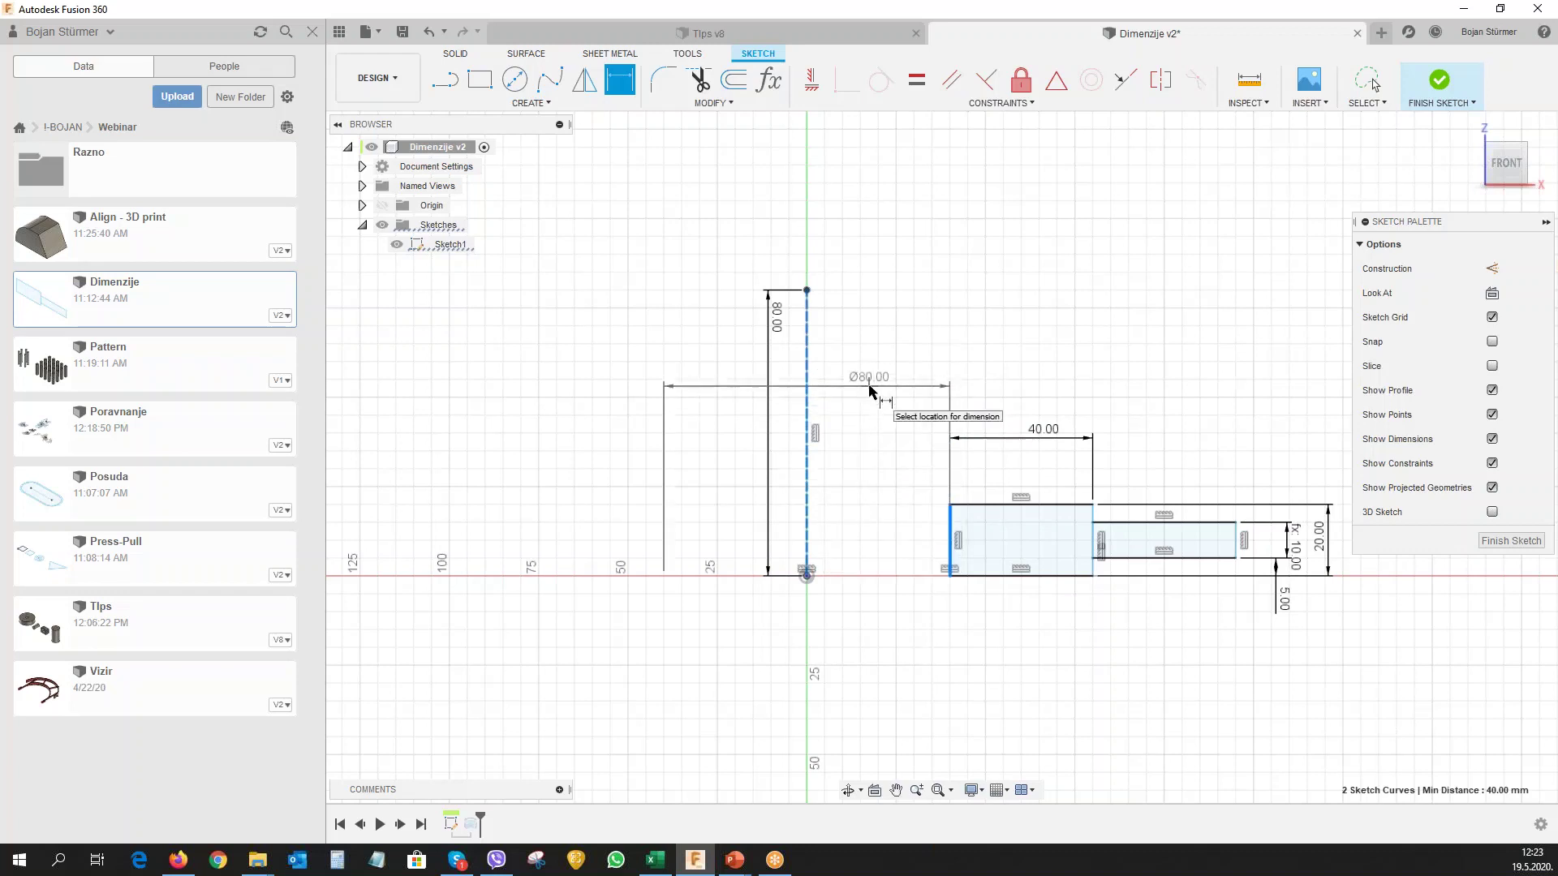
{"action": "left_click", "coordinate": [869, 389]}
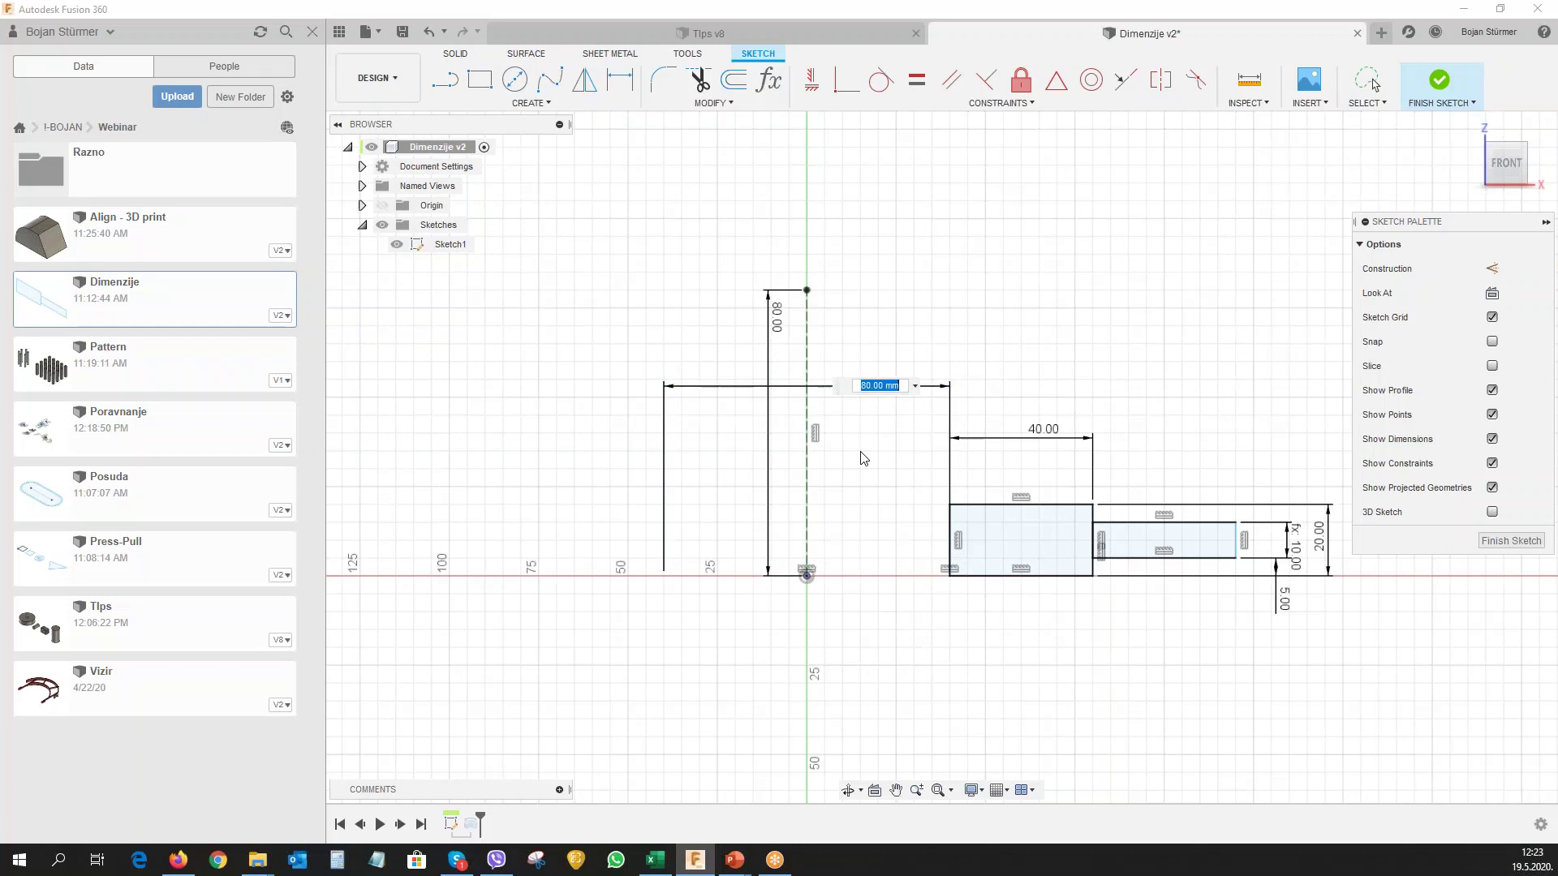
{"action": "key", "text": "Return"}
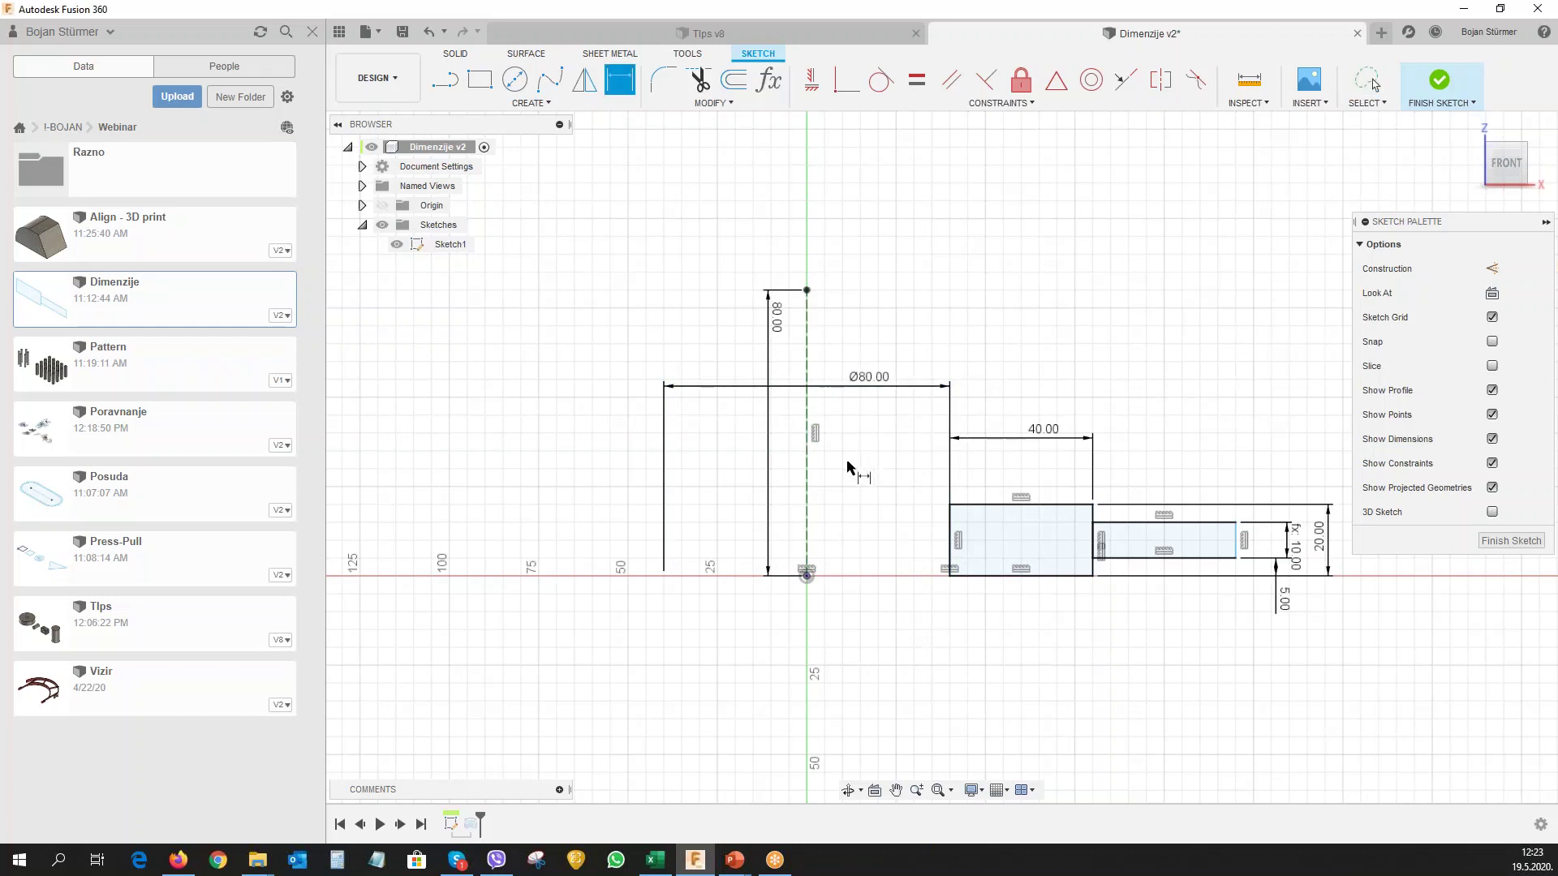
Add an Ø240 mm diameter dimension for the outer edge.
{"action": "left_click", "coordinate": [807, 546]}
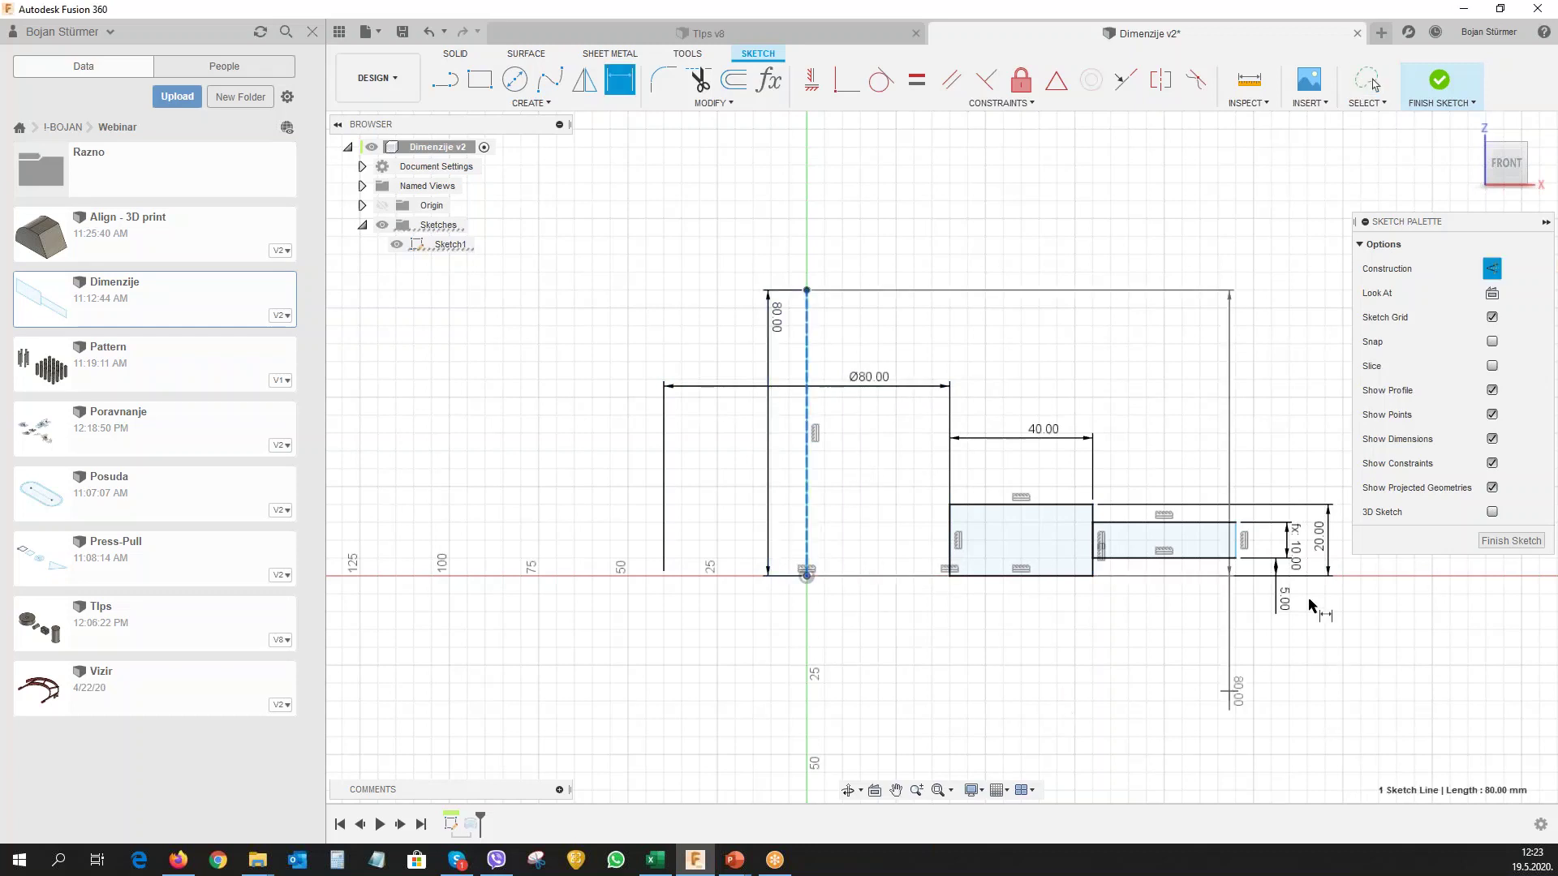
{"action": "left_click", "coordinate": [1237, 544]}
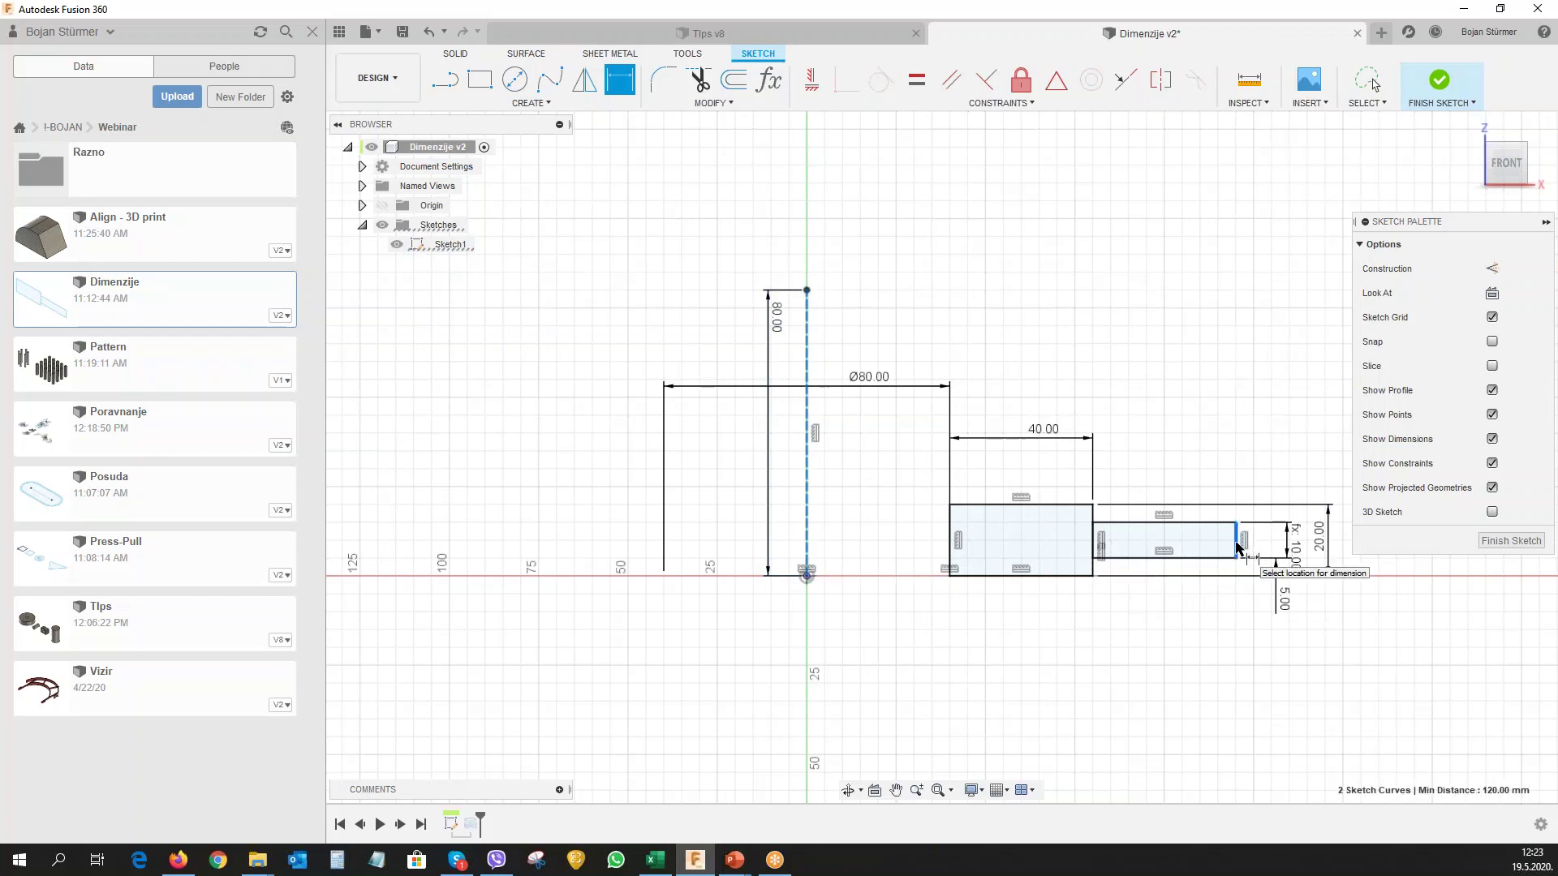
{"action": "right_click", "coordinate": [1125, 357]}
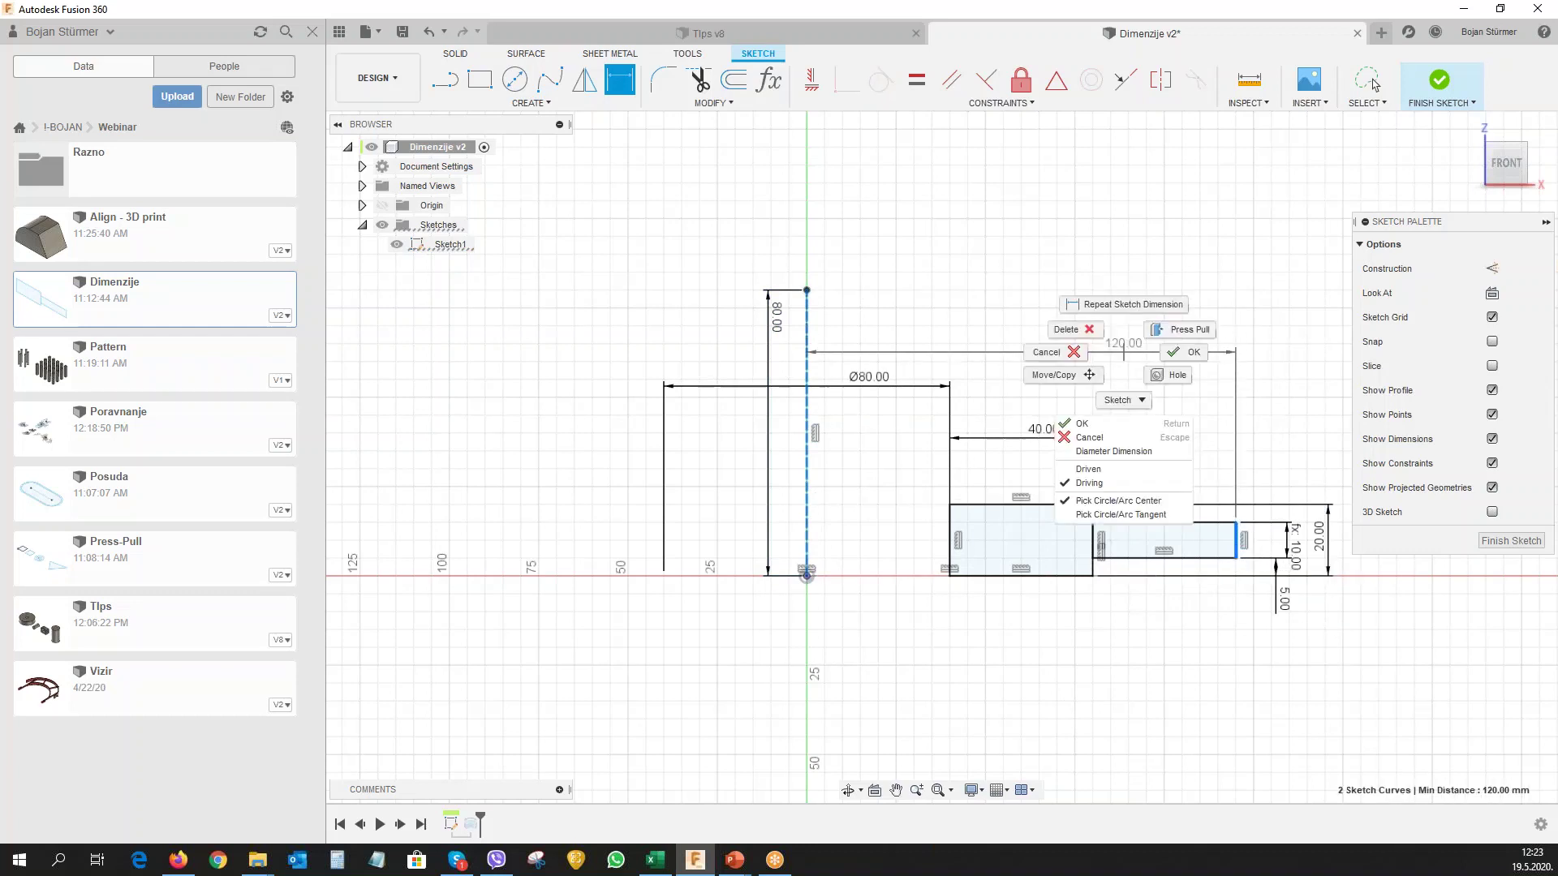
{"action": "left_click", "coordinate": [1128, 446]}
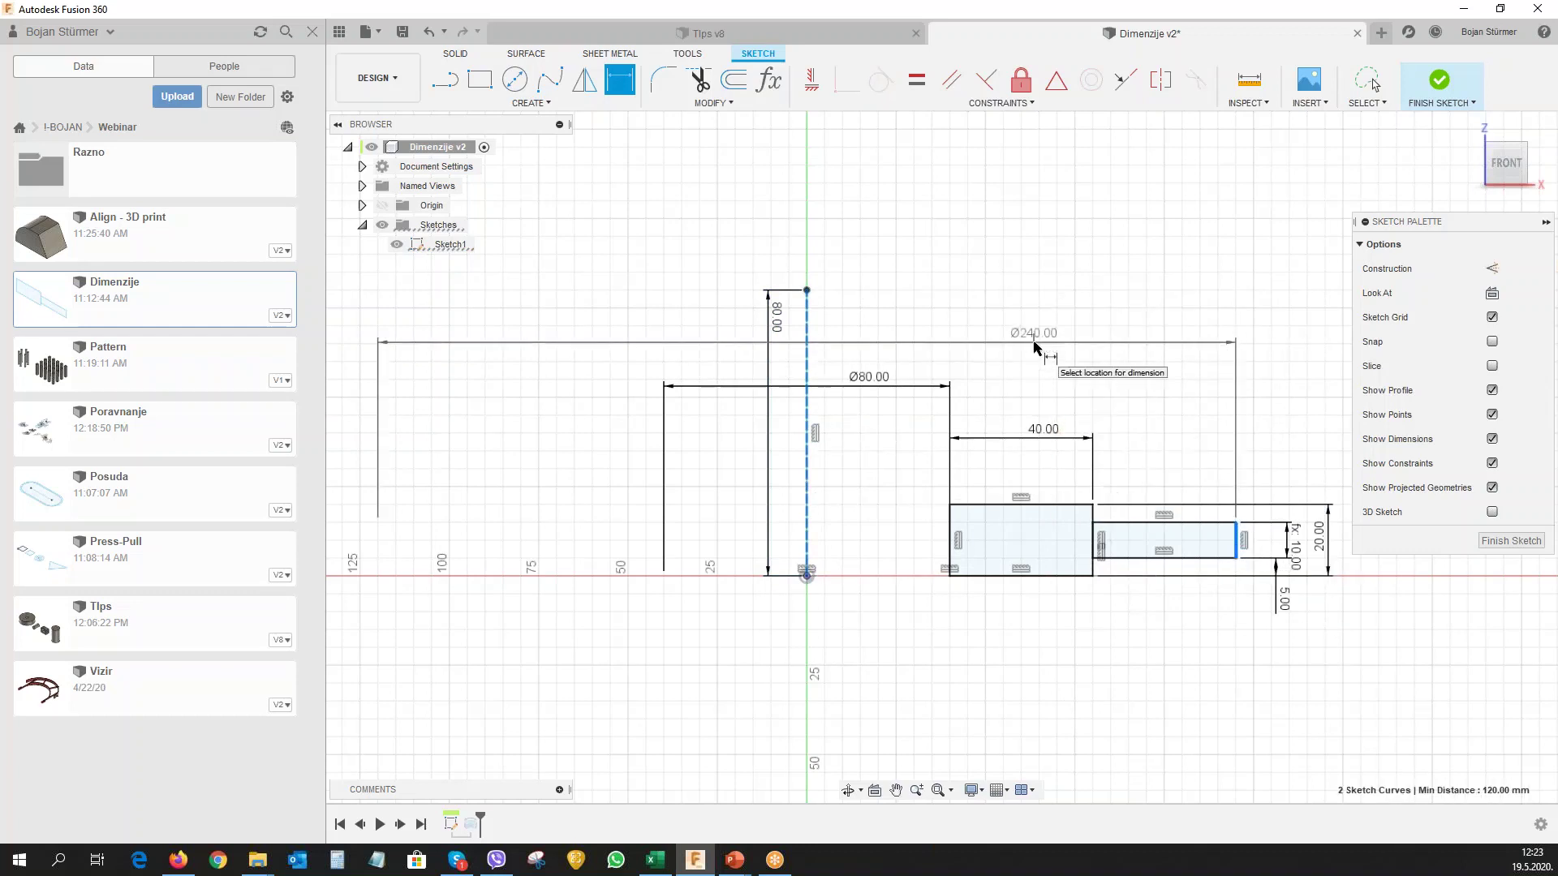
{"action": "left_click", "coordinate": [1043, 345]}
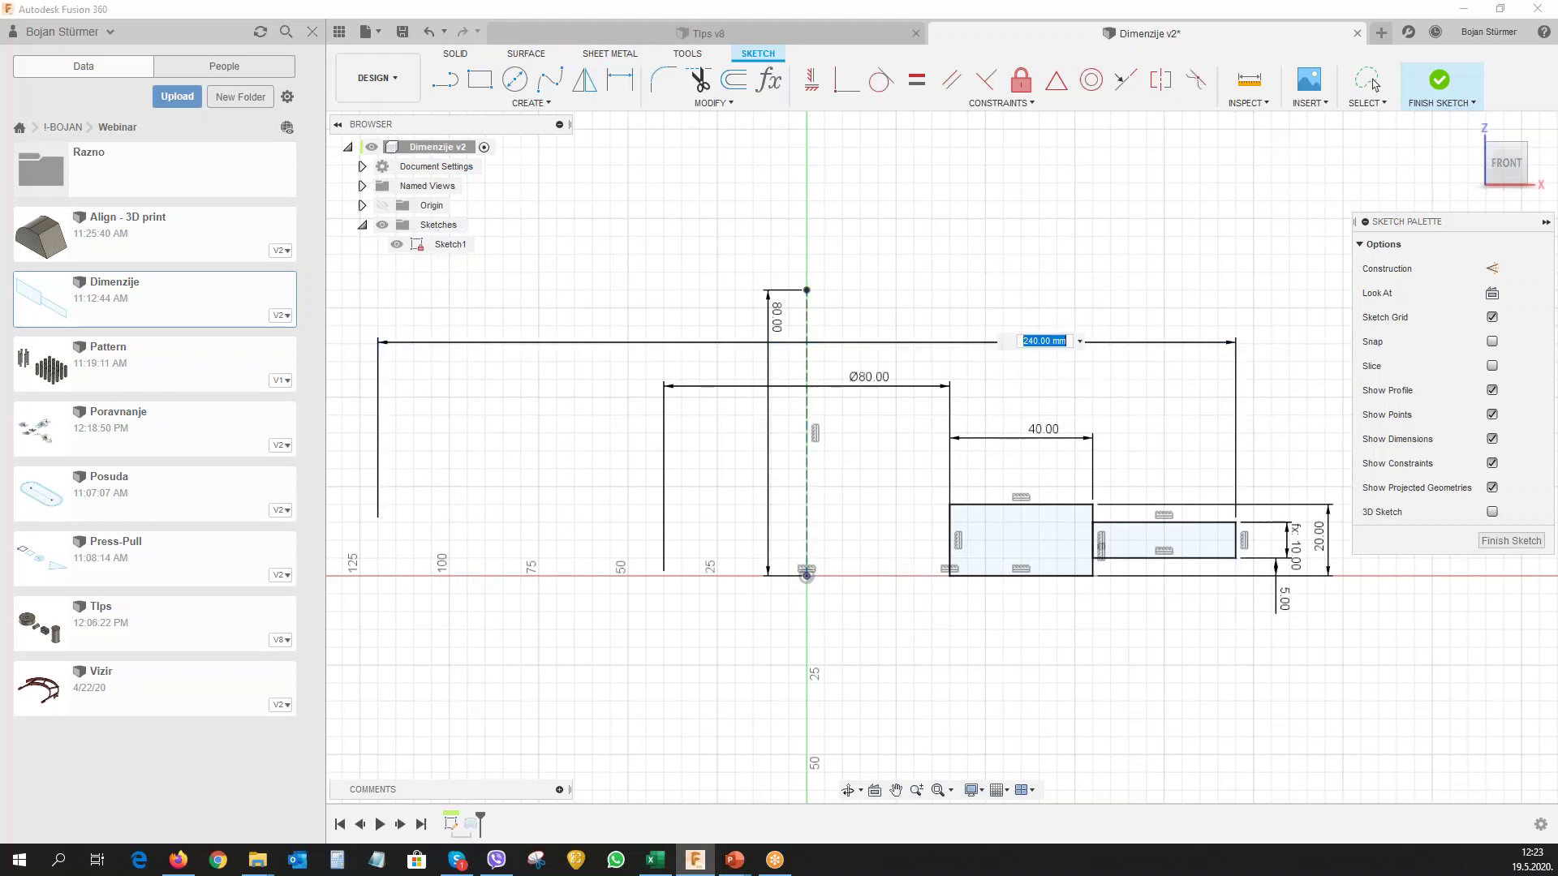
{"action": "key", "text": "Return"}
Finish Sketch1 and start a new sketch on the flange's top face.
{"action": "left_click", "coordinate": [1439, 81]}
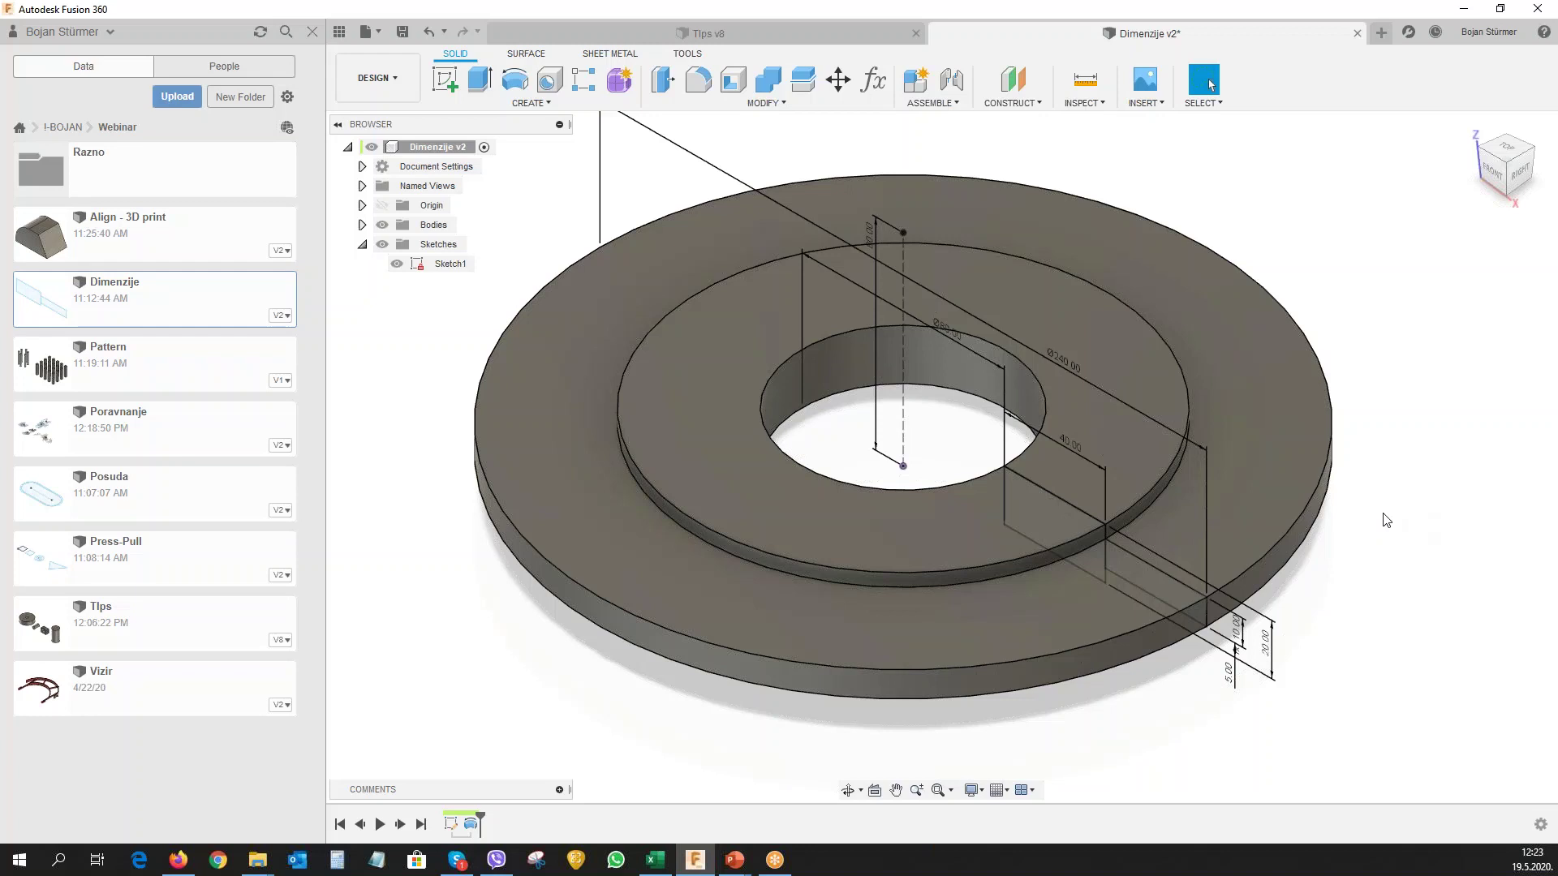
{"action": "left_click", "coordinate": [420, 689]}
{"action": "left_click", "coordinate": [446, 79]}
{"action": "left_click", "coordinate": [682, 275]}
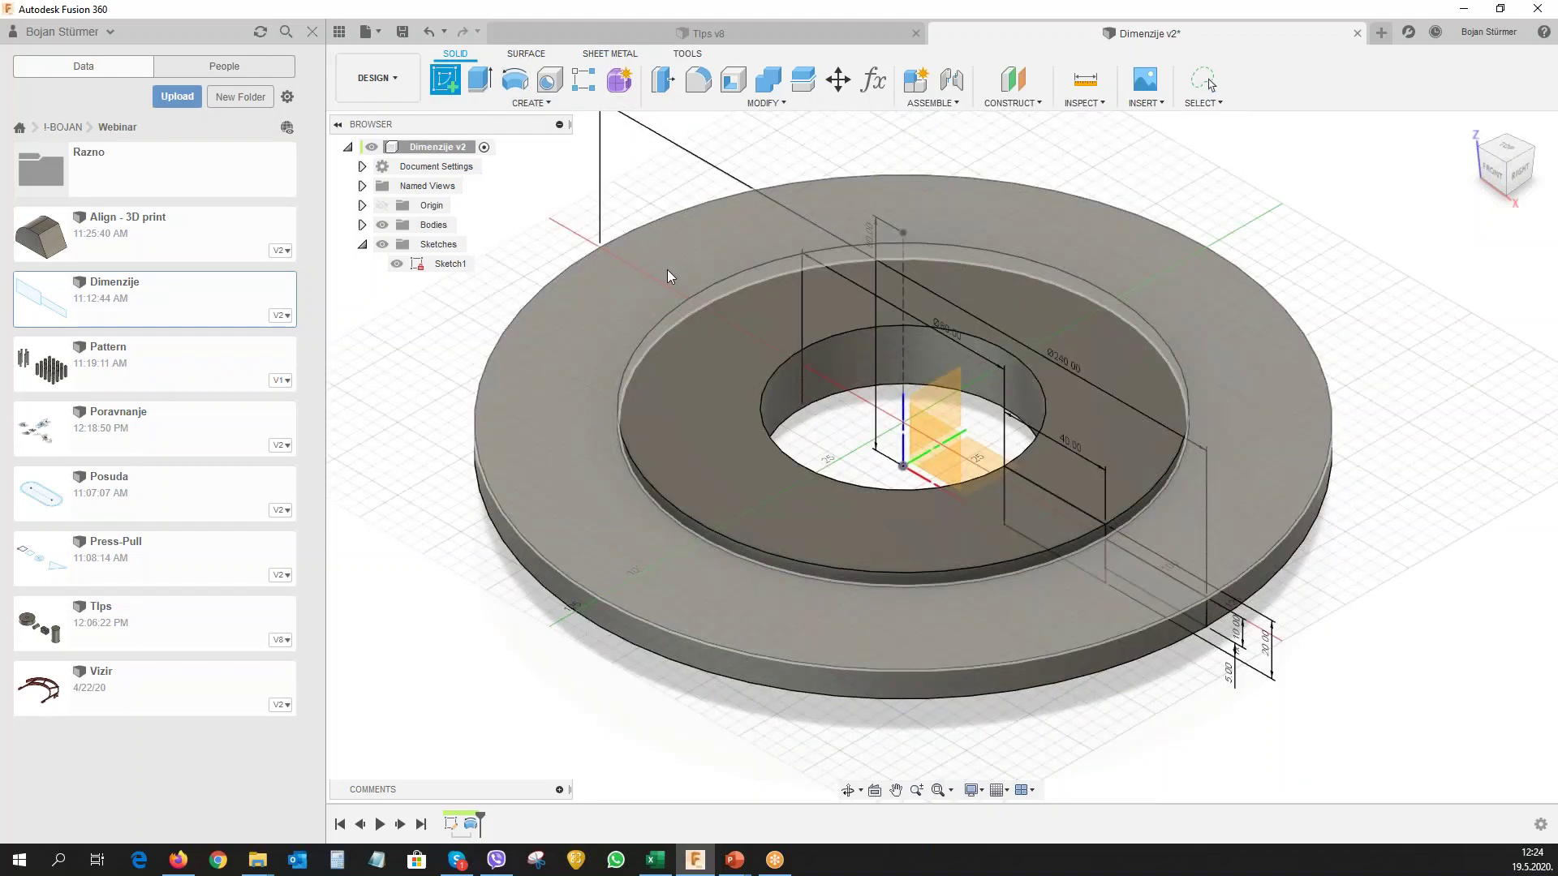
Draw an 11 mm wide centre-to-centre slot along the horizontal axis on the flange's left side.
{"action": "left_click", "coordinate": [667, 270]}
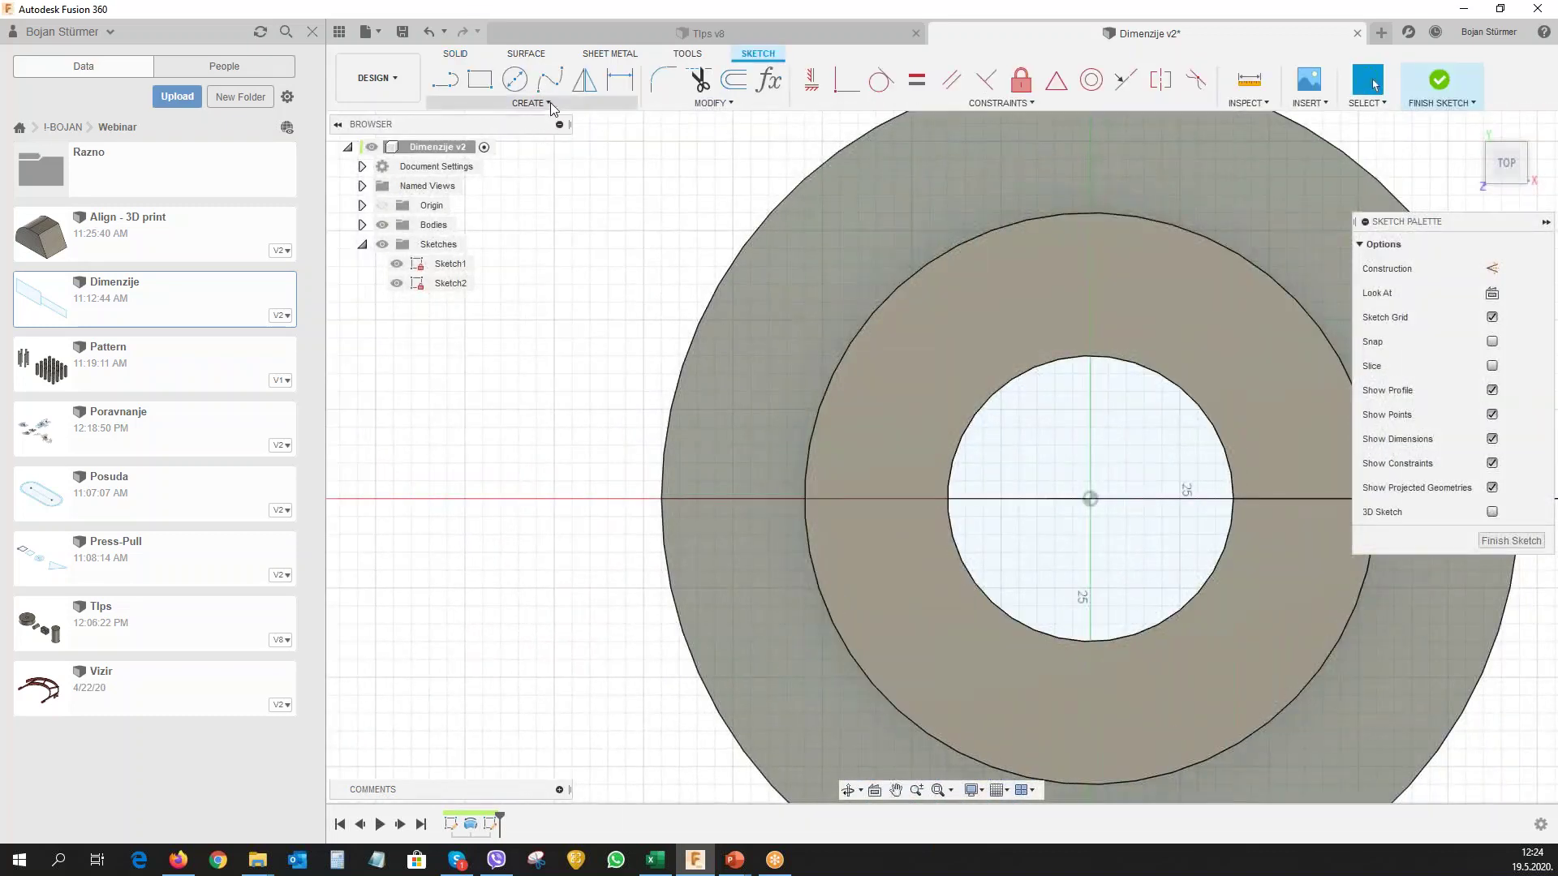
{"action": "left_click", "coordinate": [546, 105]}
{"action": "mouse_move", "coordinate": [509, 232]}
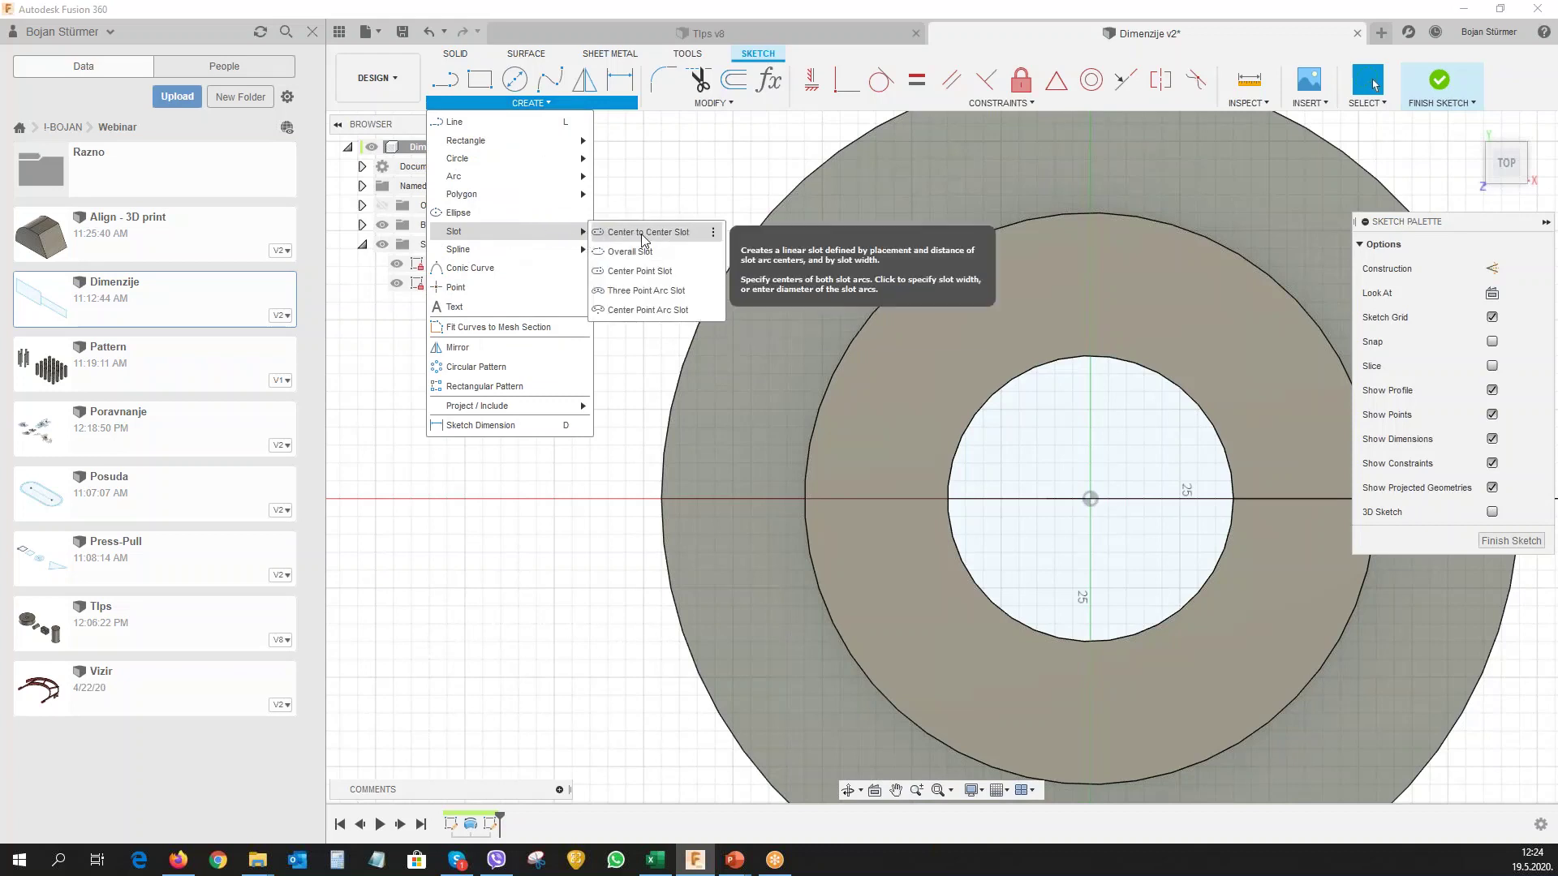
{"action": "left_click", "coordinate": [643, 236]}
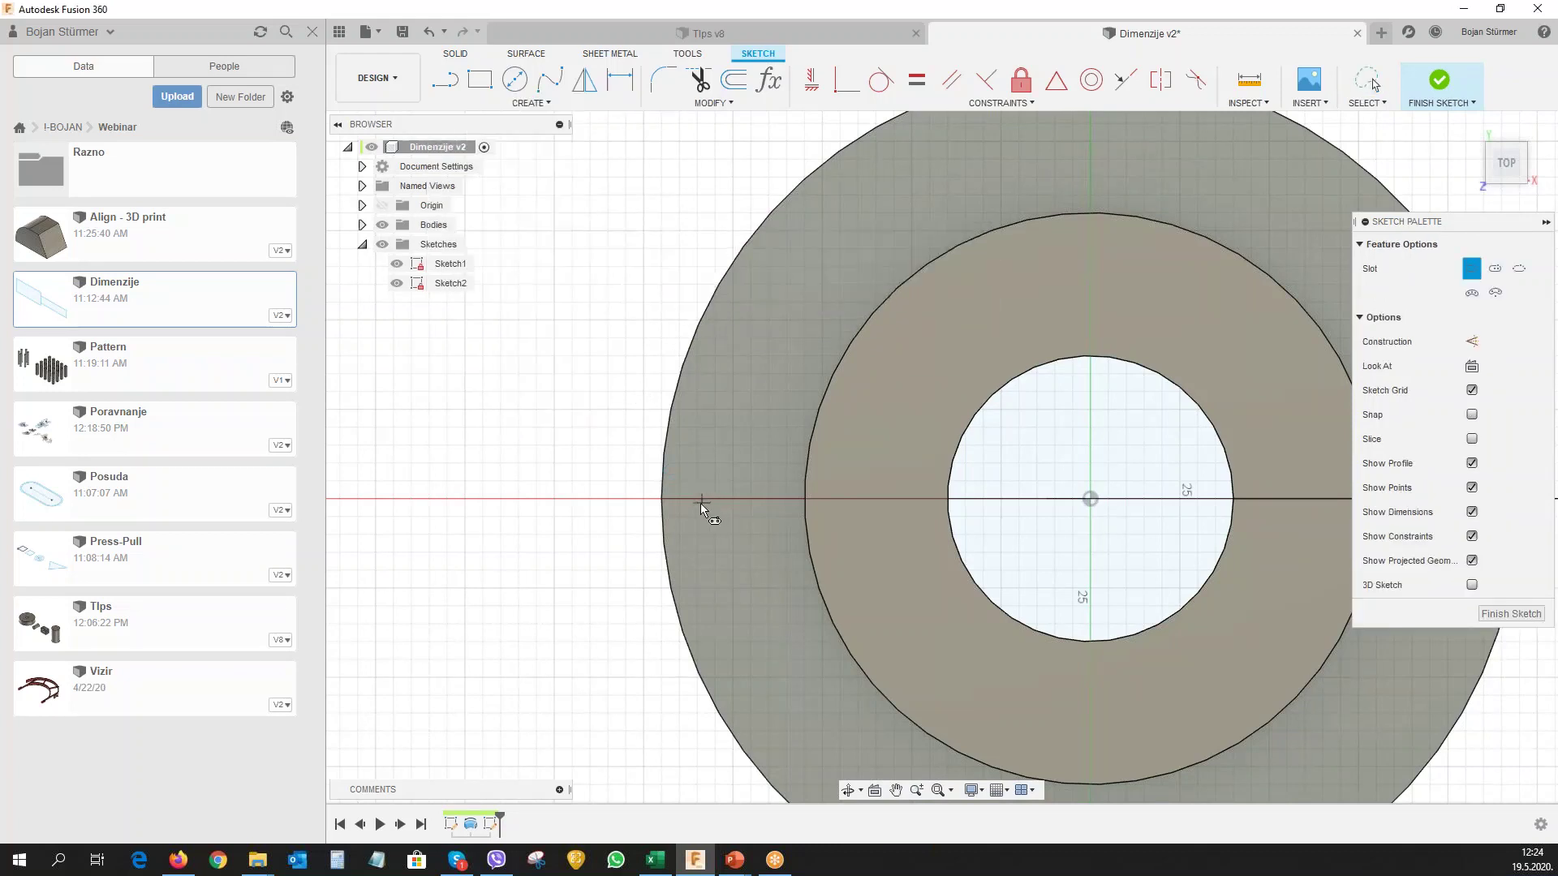
{"action": "left_click", "coordinate": [1089, 499]}
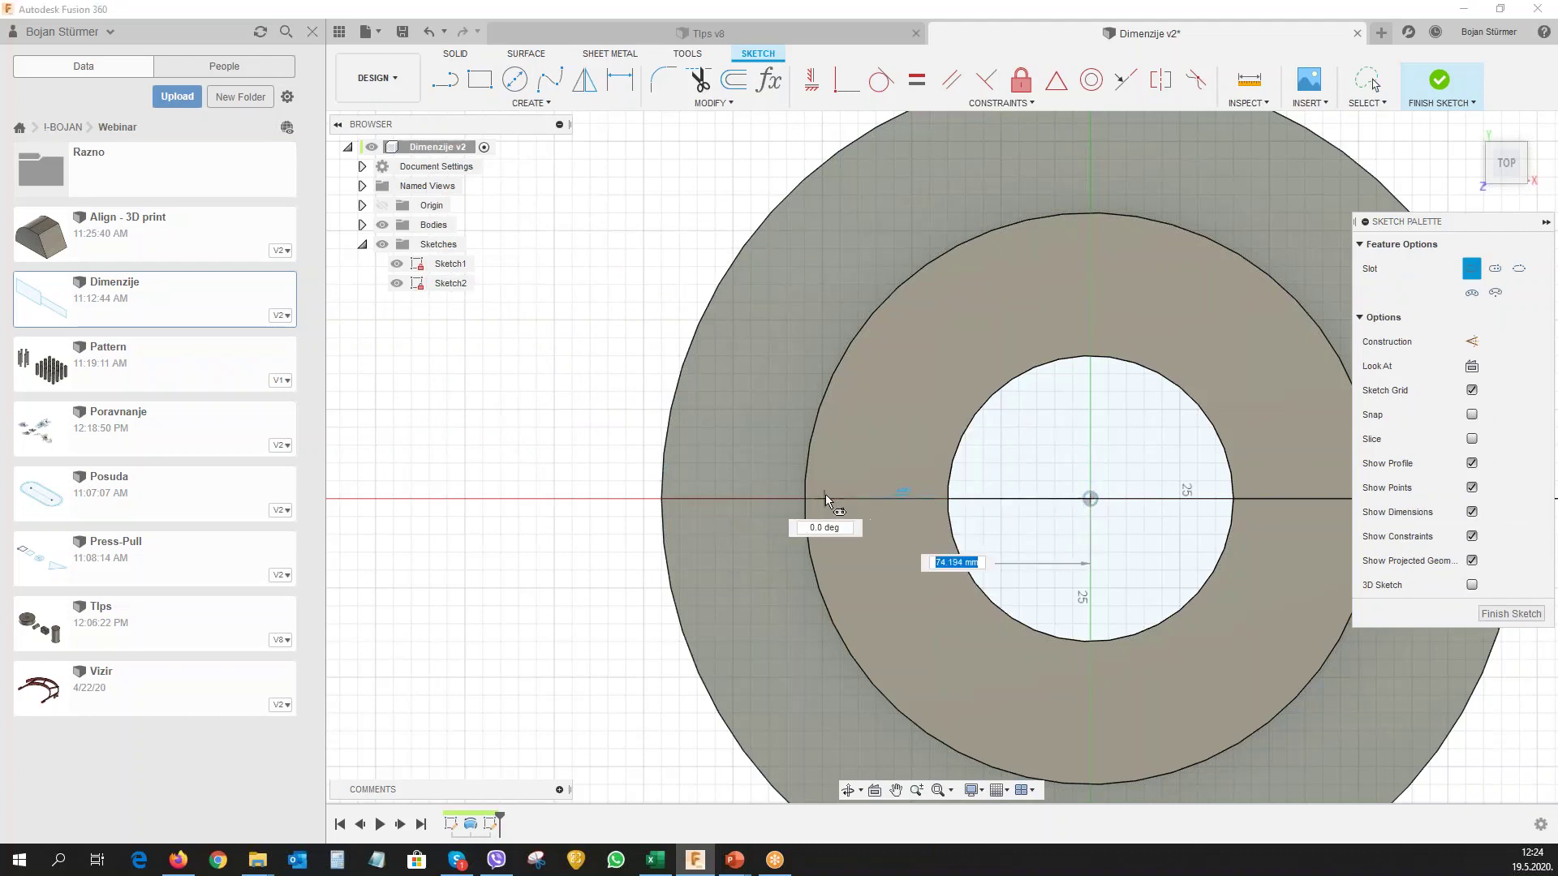
{"action": "key", "text": "Escape"}
{"action": "key", "text": "Escape"}
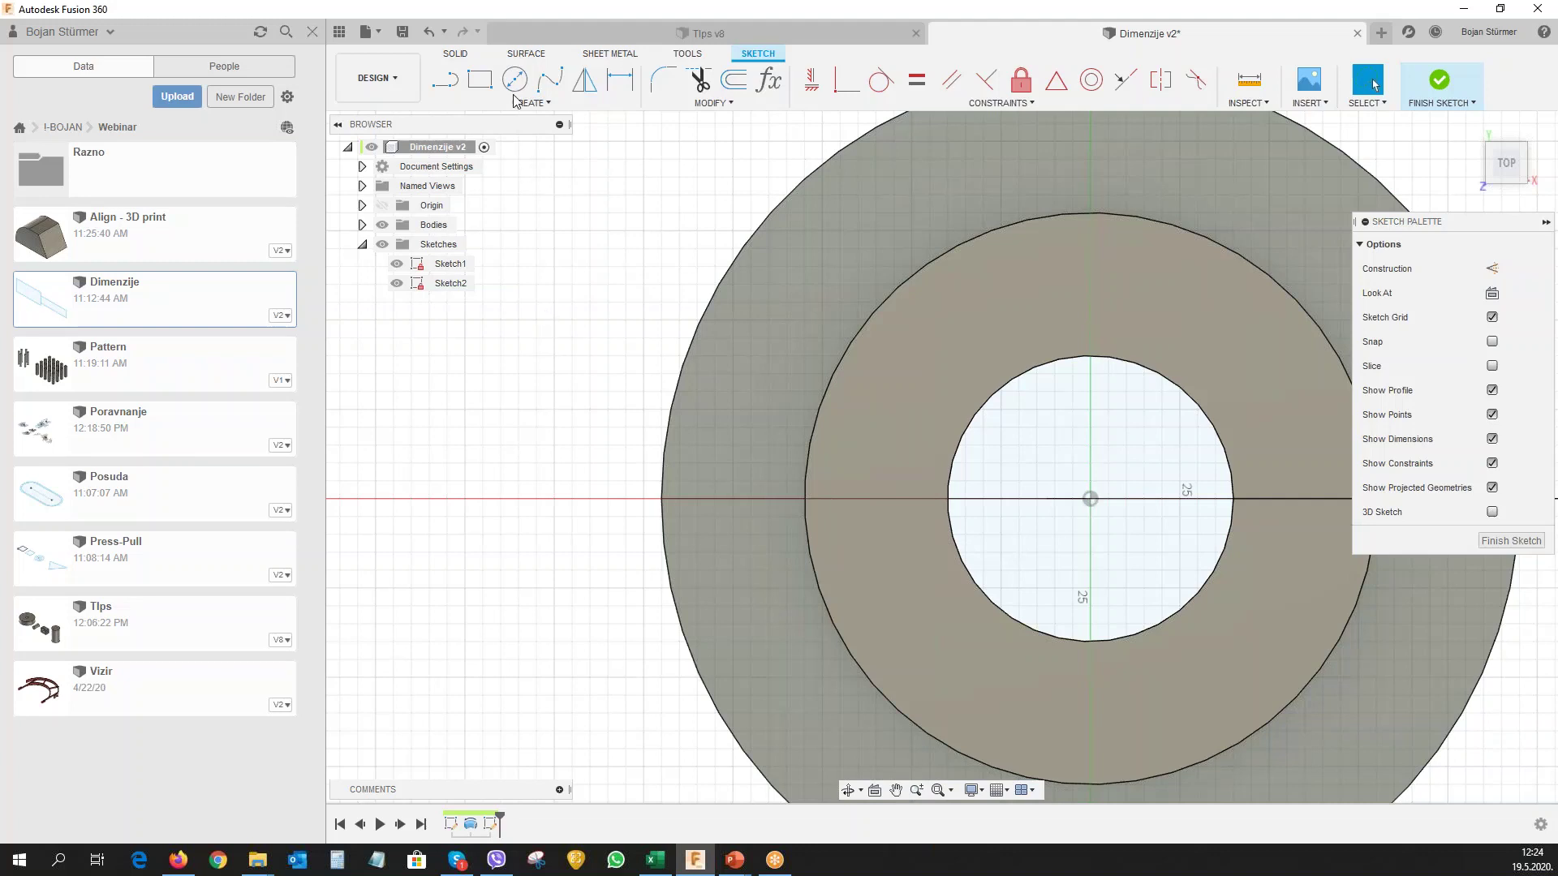
{"action": "left_click", "coordinate": [545, 108]}
{"action": "mouse_move", "coordinate": [454, 231]}
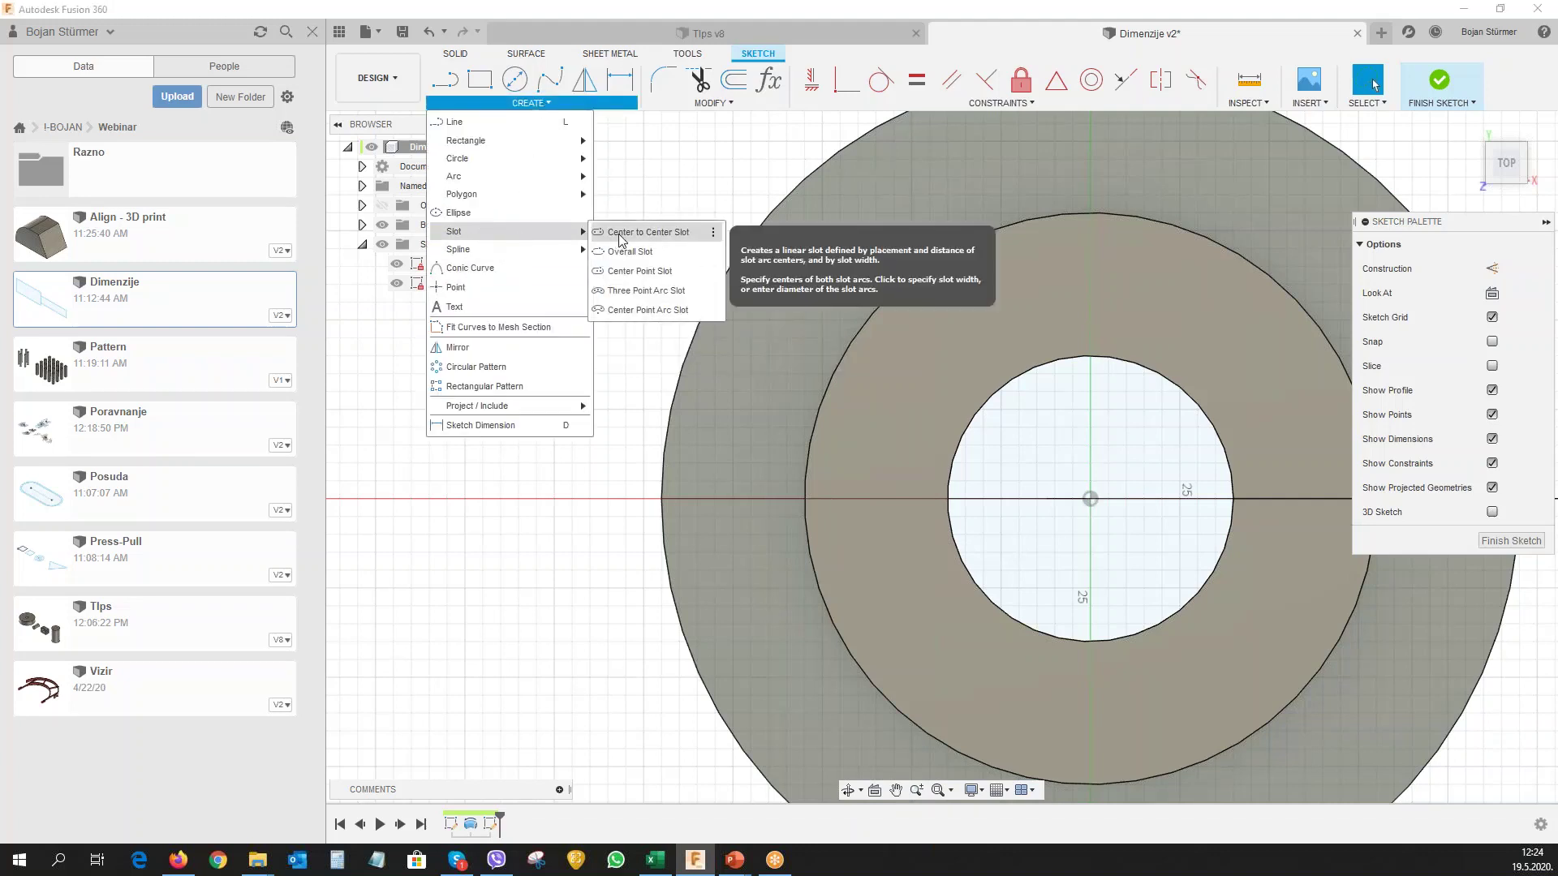
{"action": "left_click", "coordinate": [605, 235]}
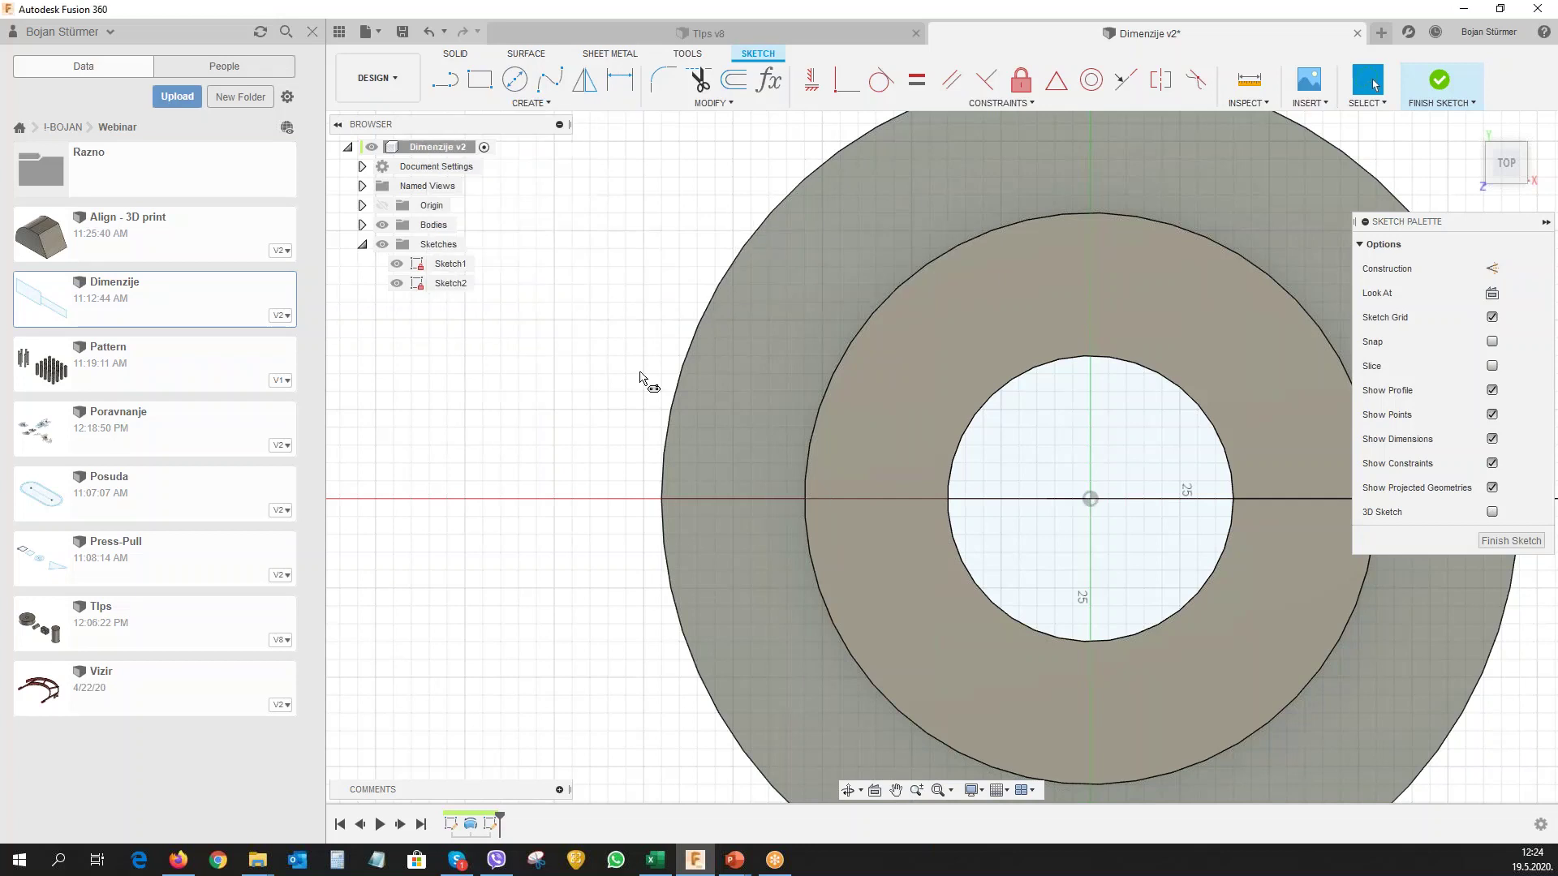
{"action": "left_click", "coordinate": [692, 488]}
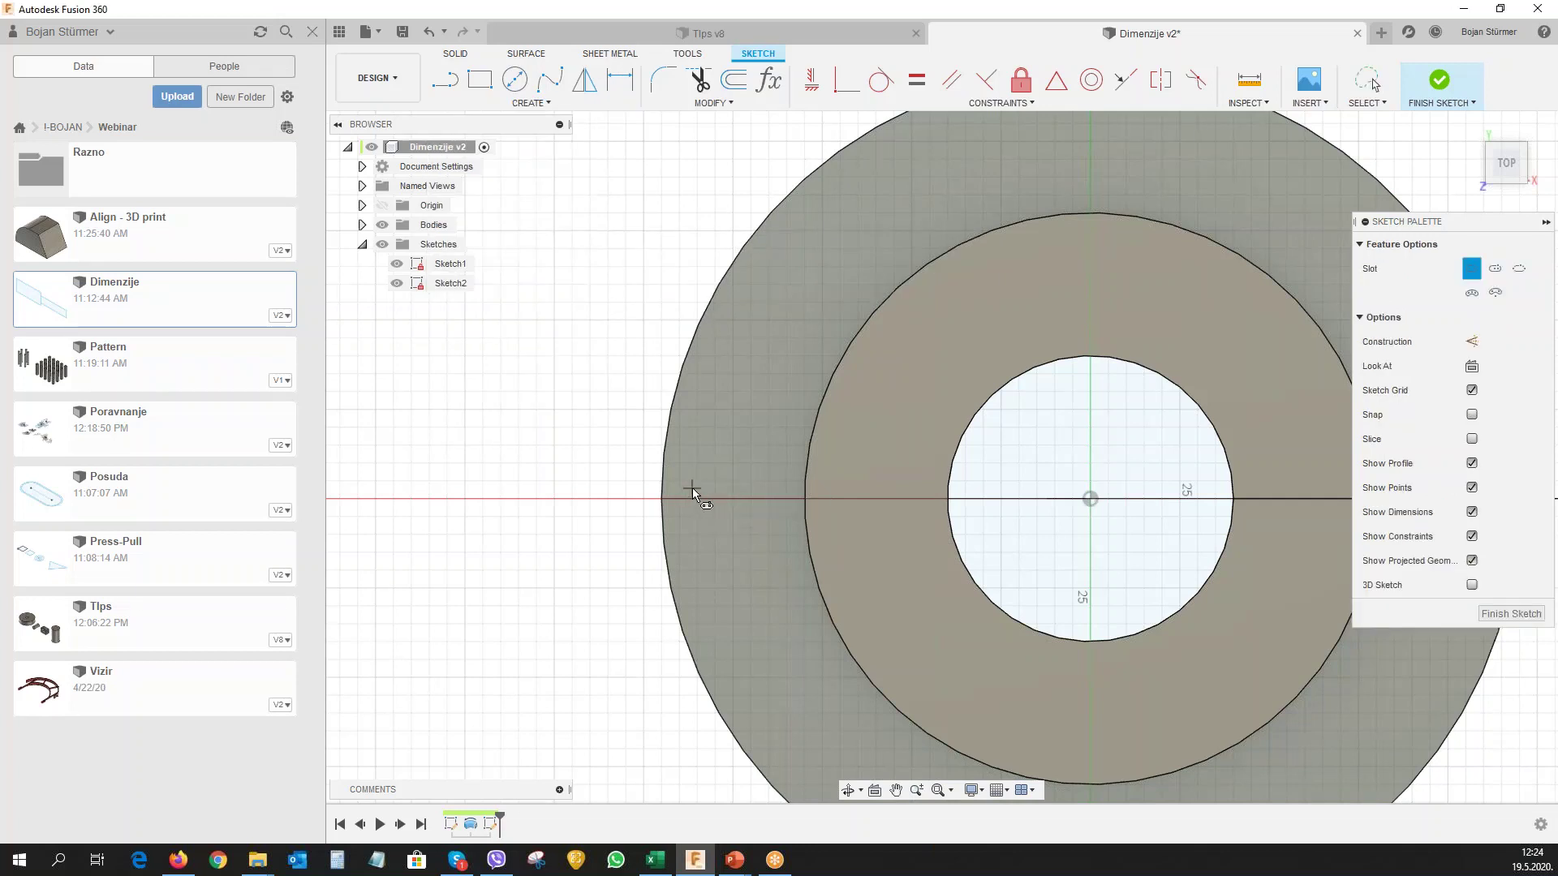
{"action": "left_click", "coordinate": [757, 489]}
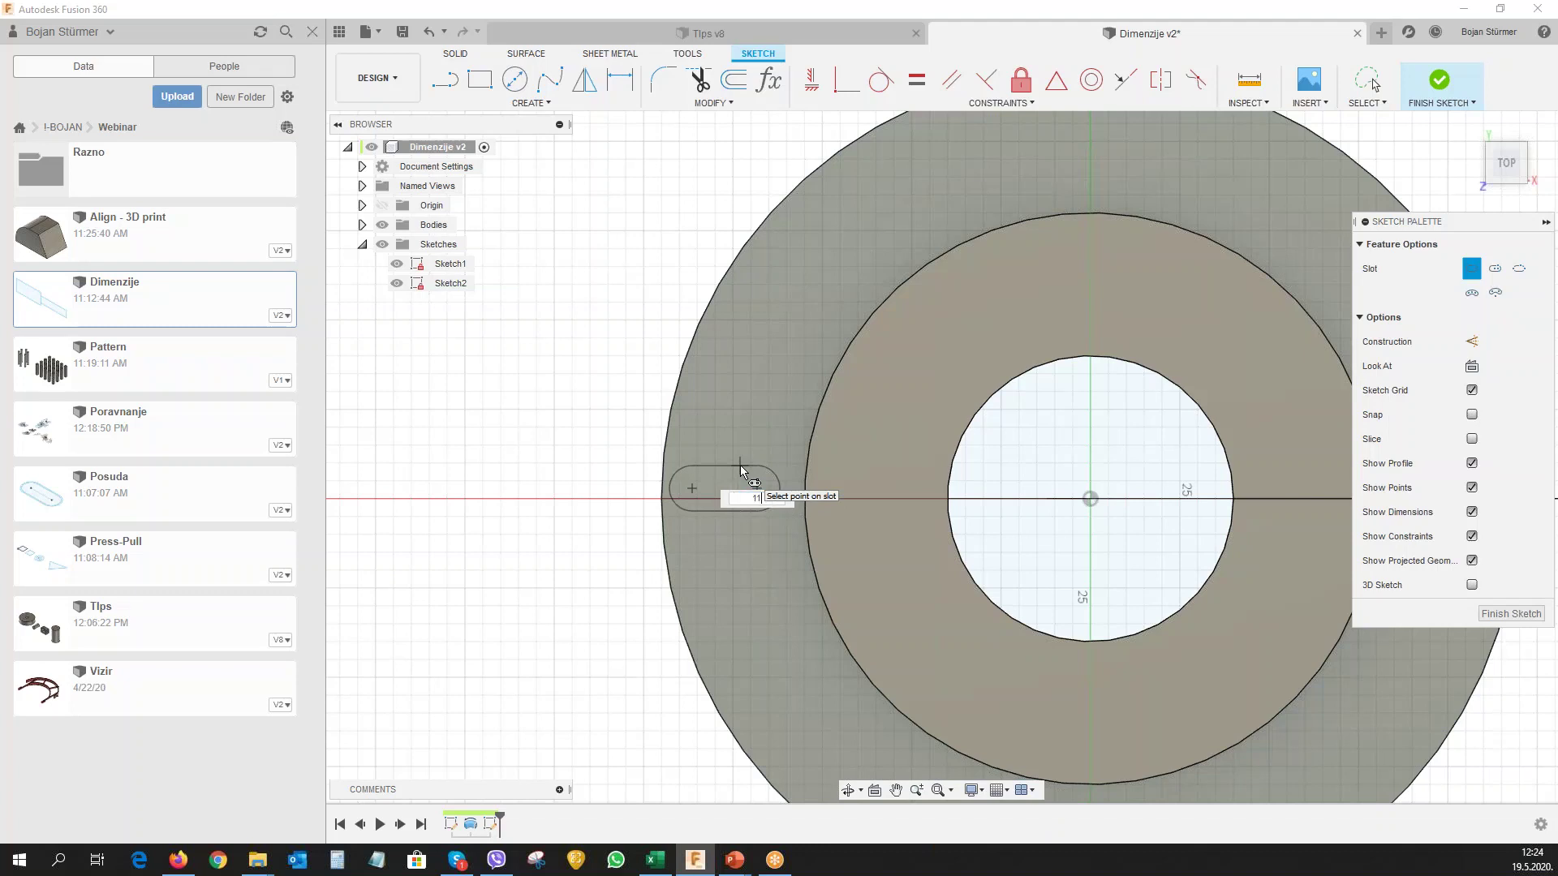
{"action": "key", "text": "Tab"}
{"action": "key", "text": "Return"}
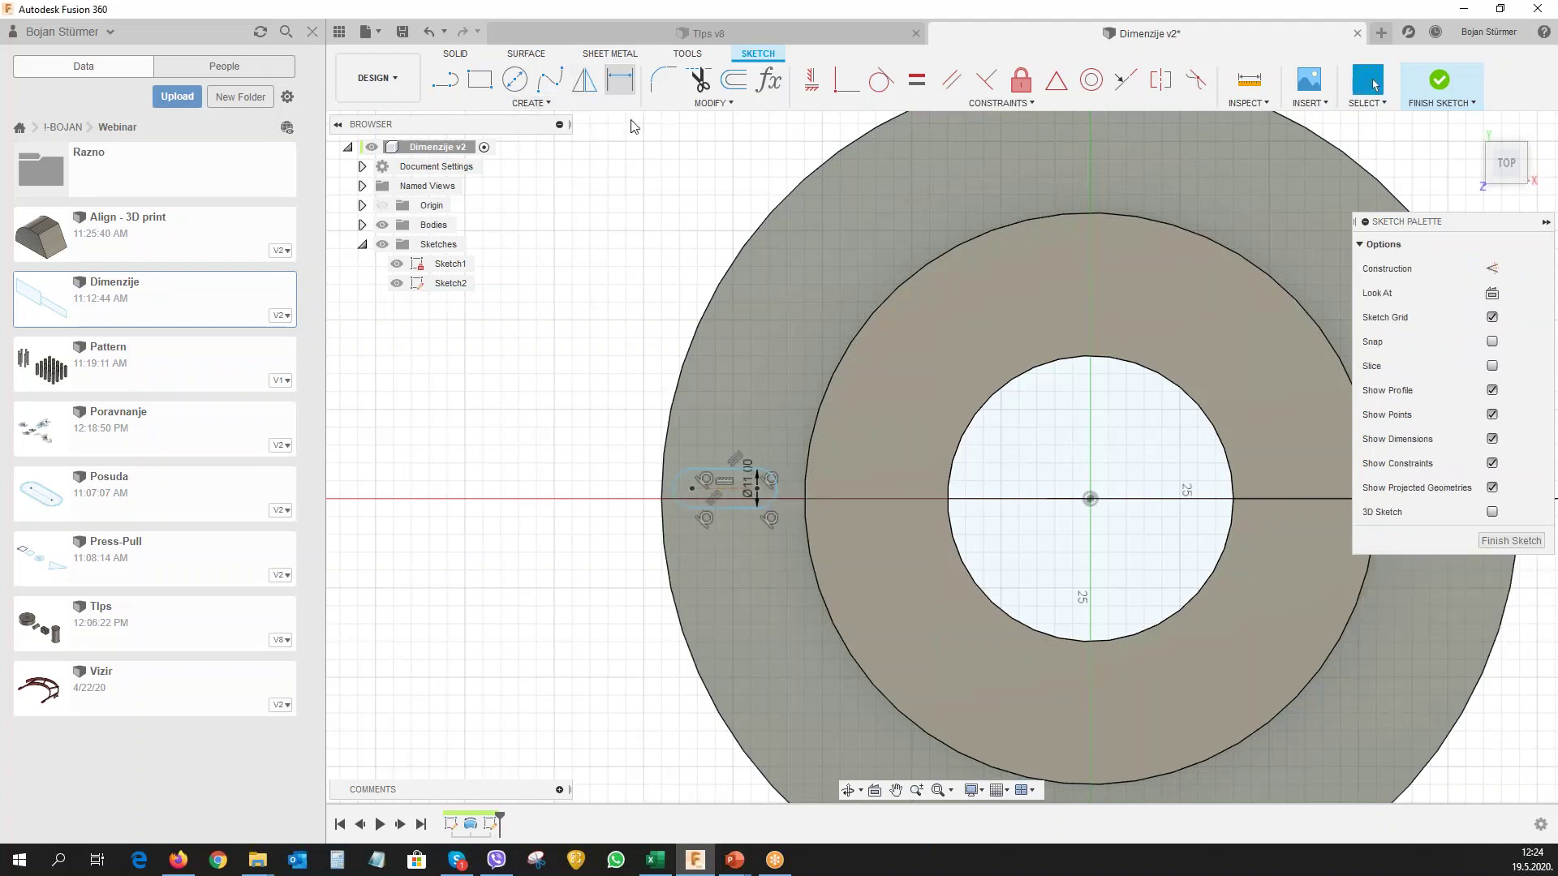
Try an 18.162 centre-to-centre slot dimension, then undo it.
{"action": "left_click", "coordinate": [619, 81]}
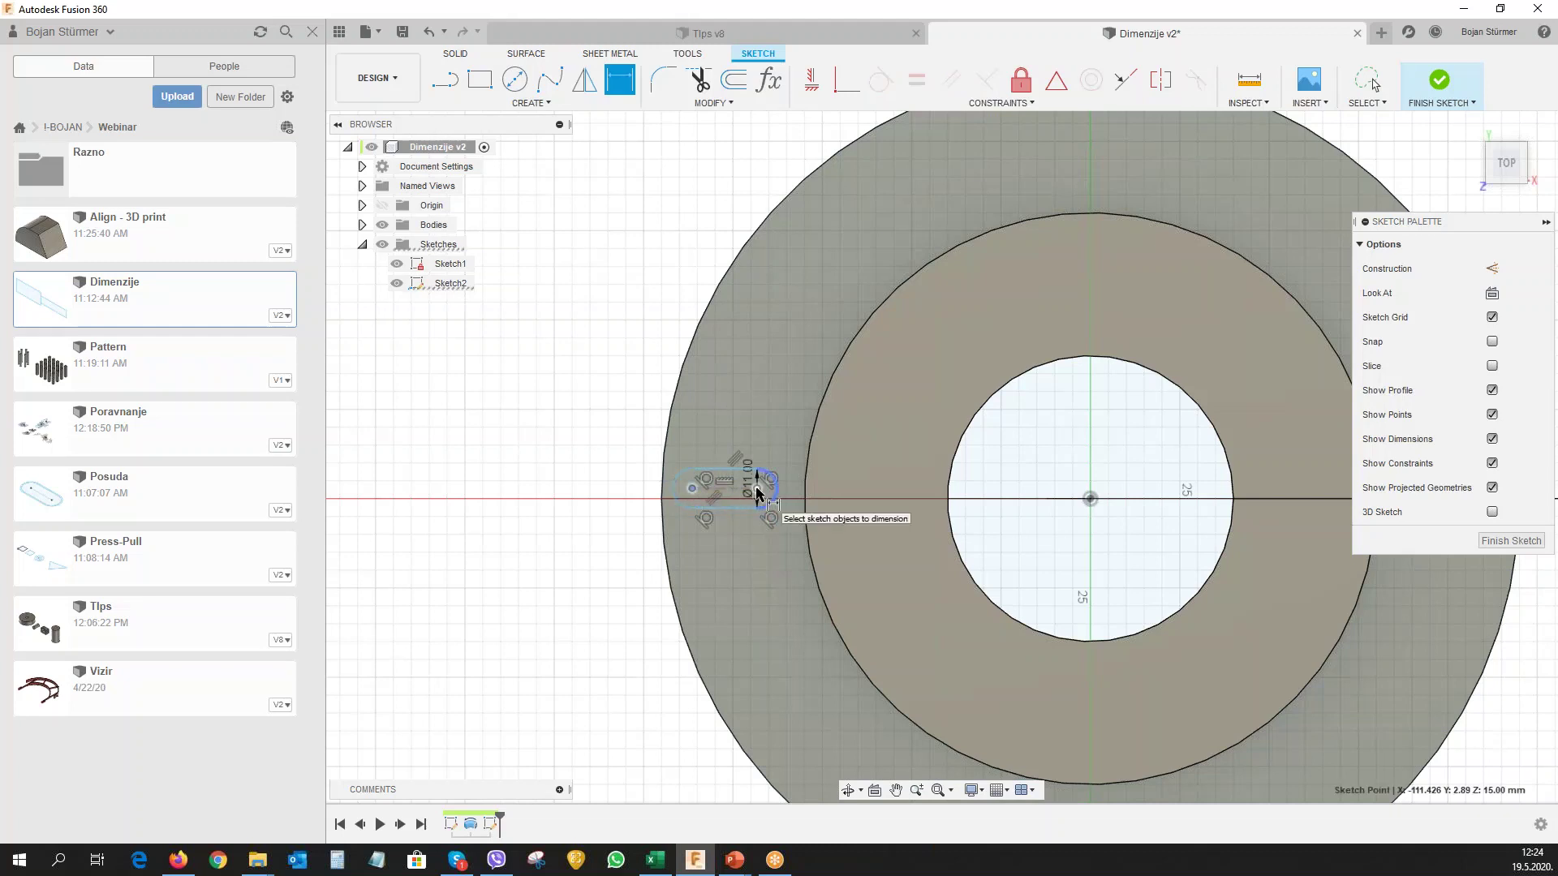
{"action": "key", "text": "Escape"}
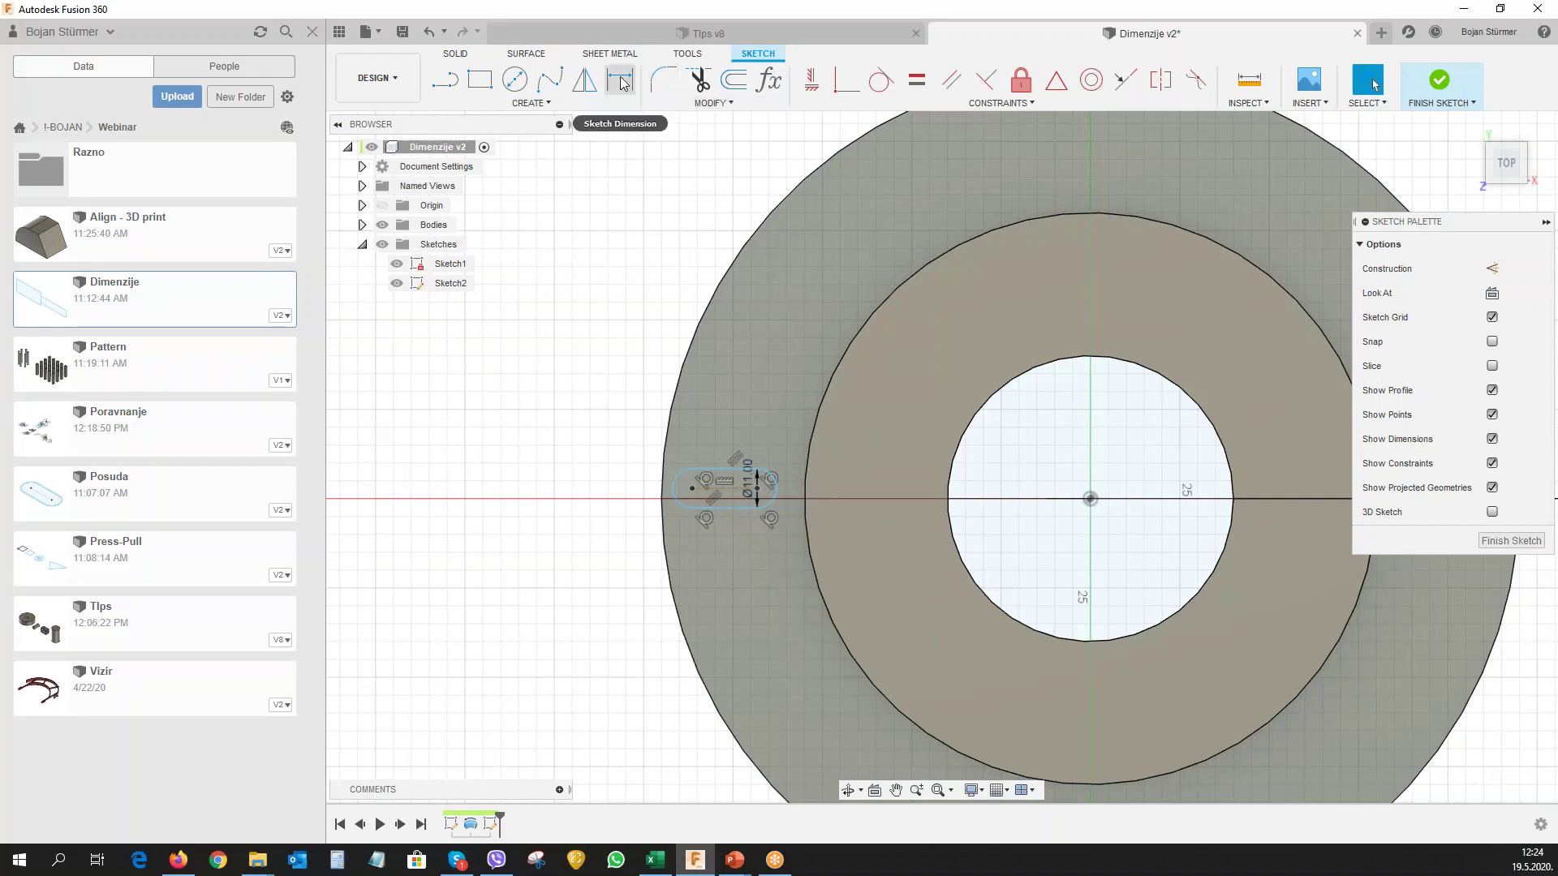
{"action": "left_click", "coordinate": [622, 83]}
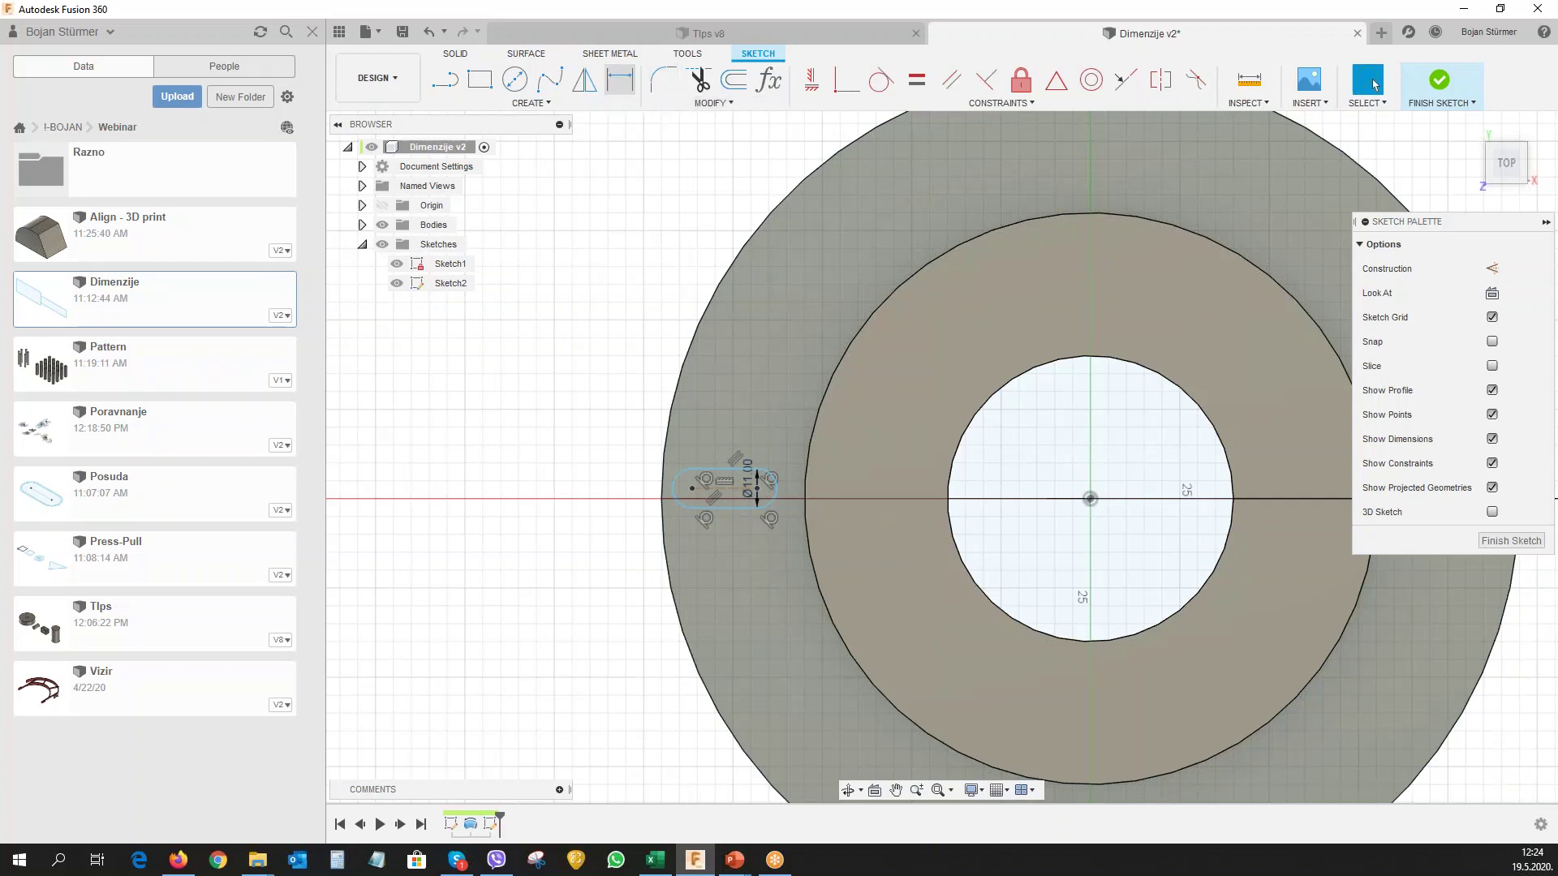
{"action": "left_click", "coordinate": [674, 492]}
{"action": "left_click", "coordinate": [774, 490]}
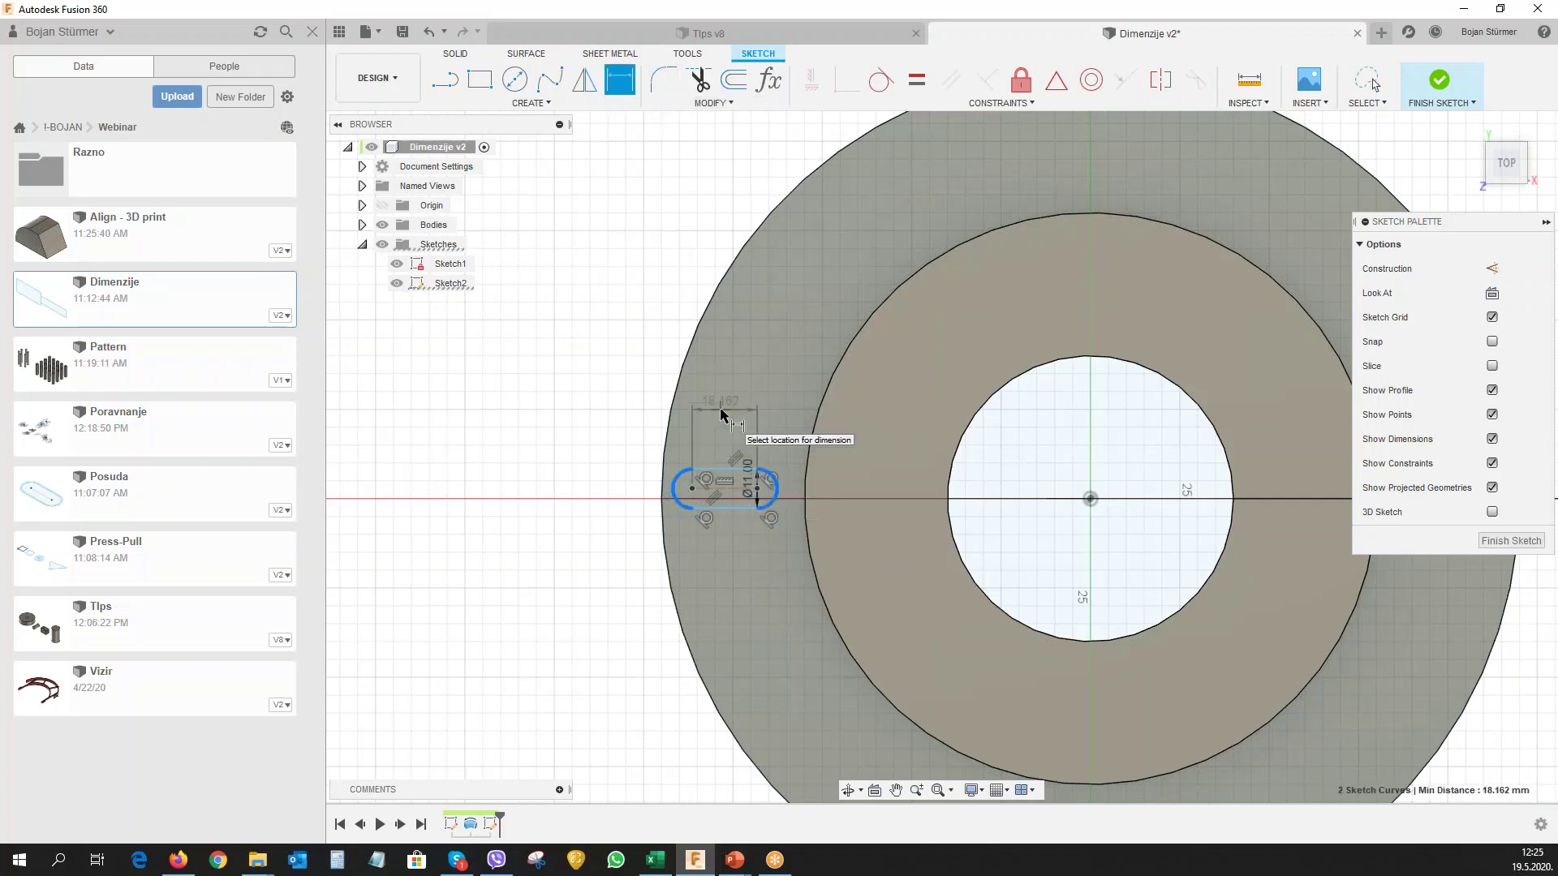
{"action": "left_click", "coordinate": [720, 414]}
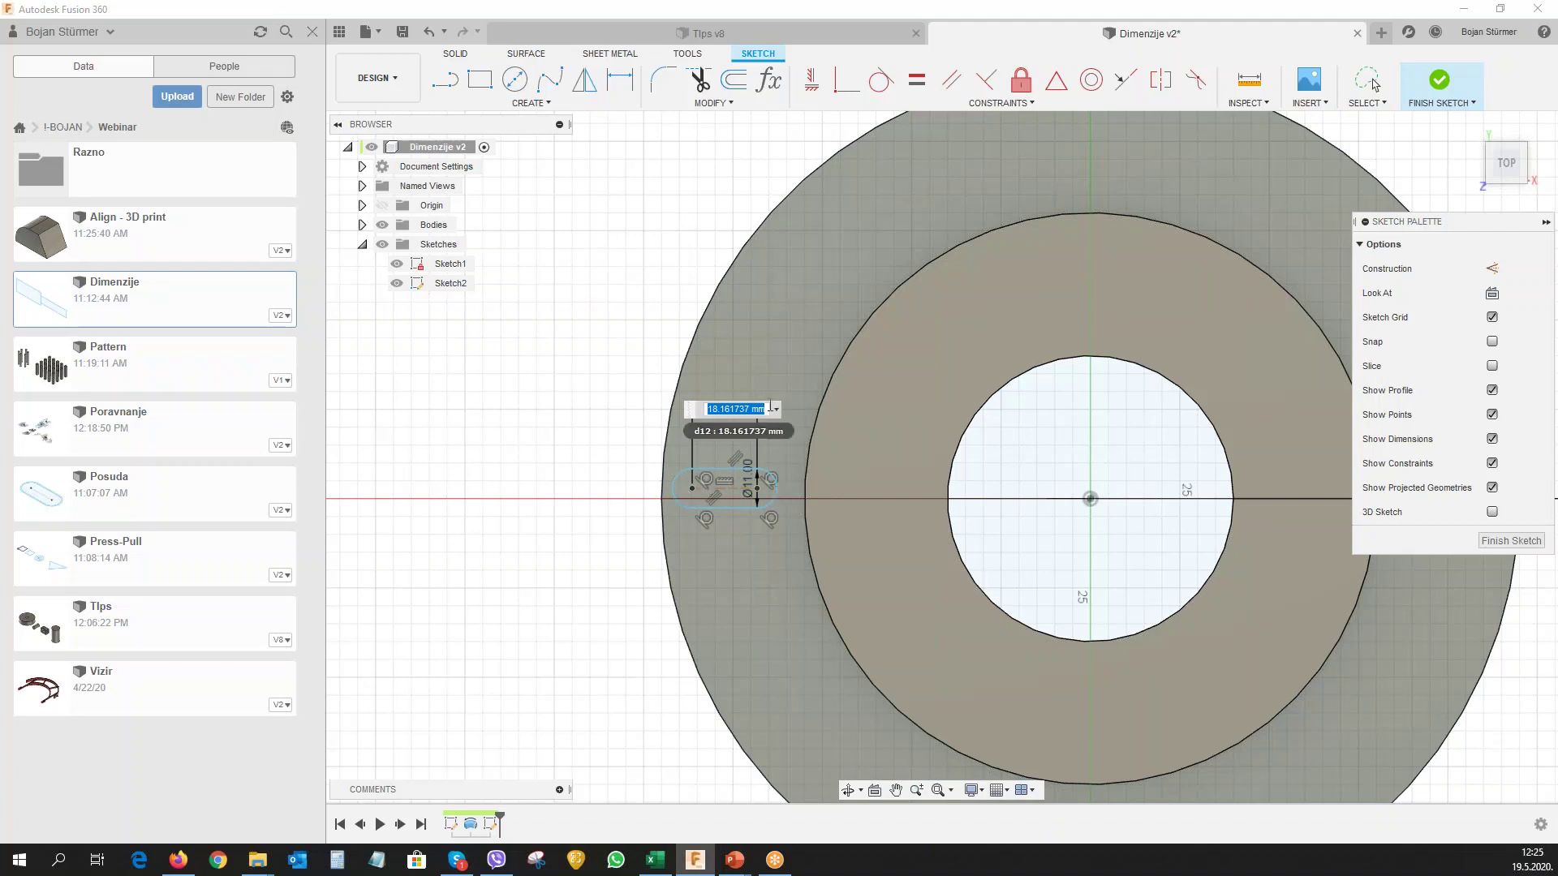
{"action": "key", "text": "Return"}
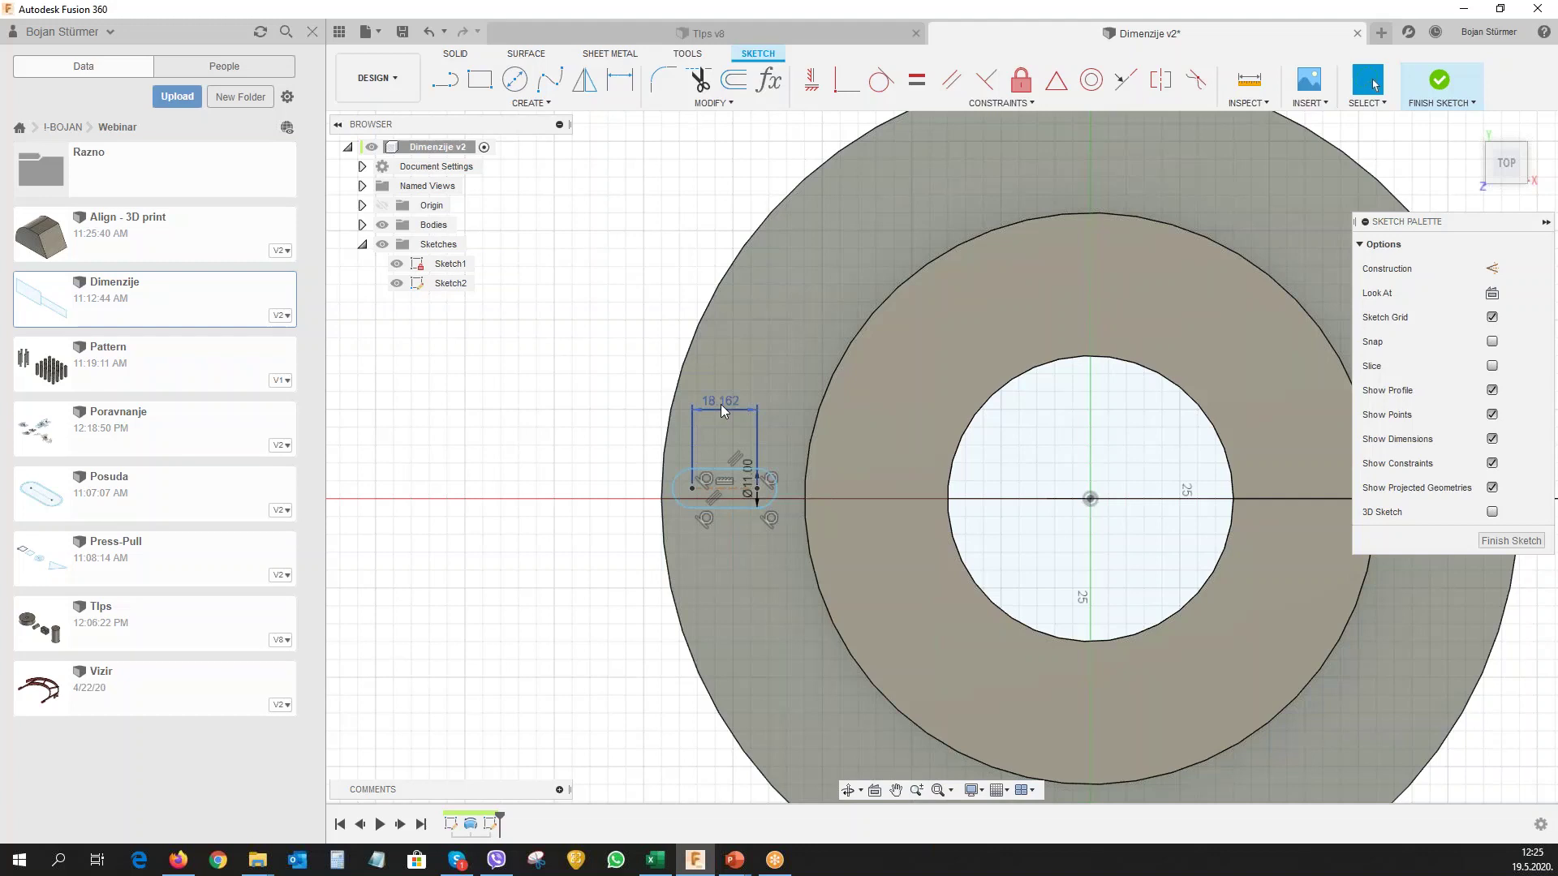
{"action": "key", "text": "ctrl+z"}
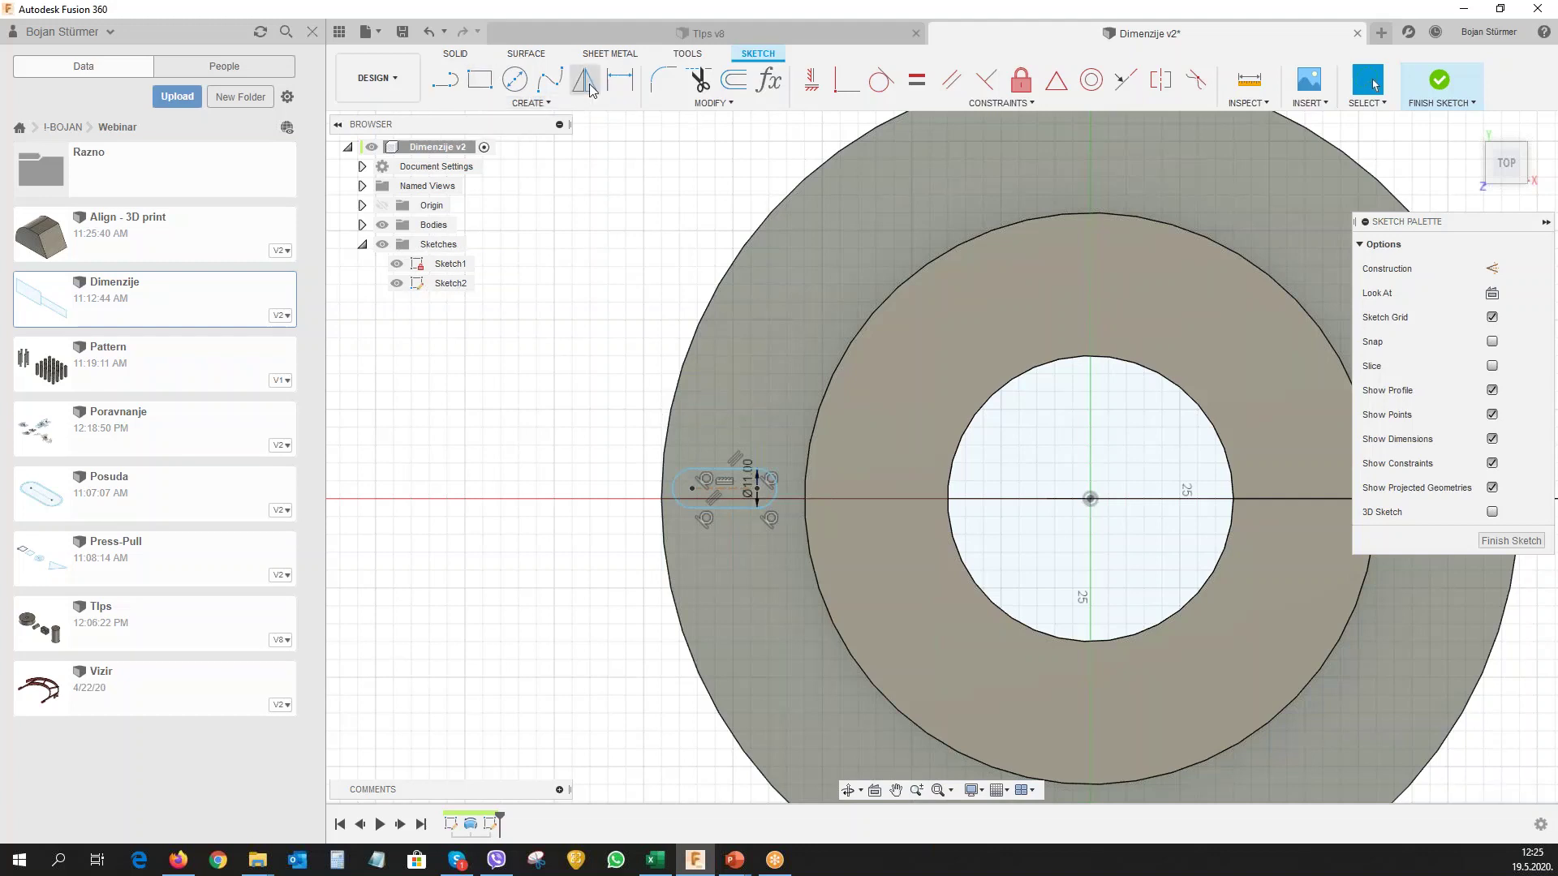
Dimension the slot's overall tangent-to-tangent length at 20 mm.
{"action": "key", "text": "d"}
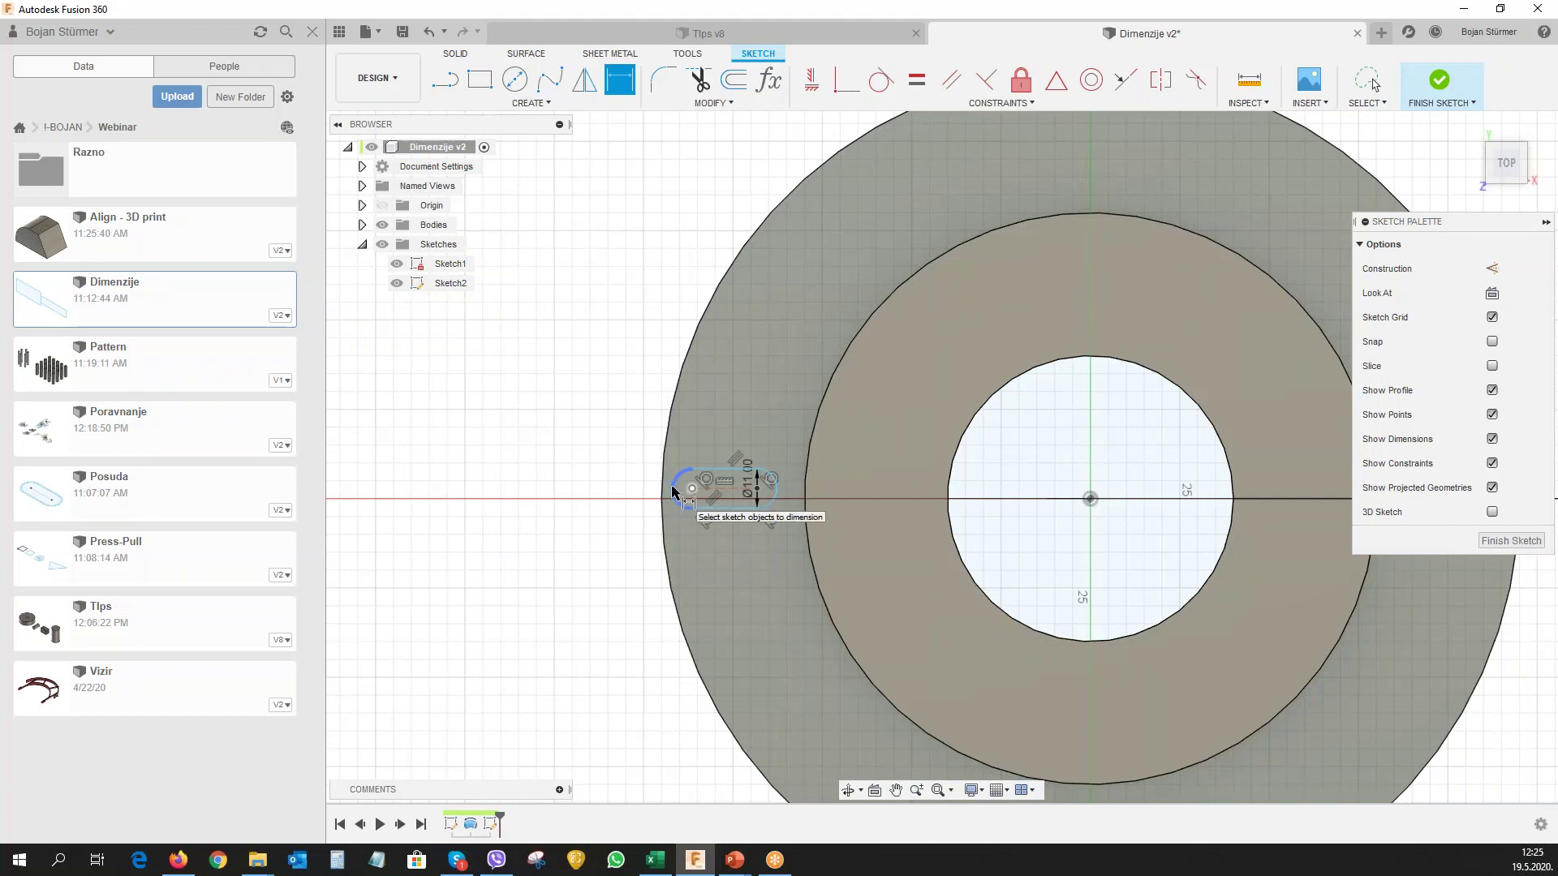
{"action": "right_click", "coordinate": [671, 484]}
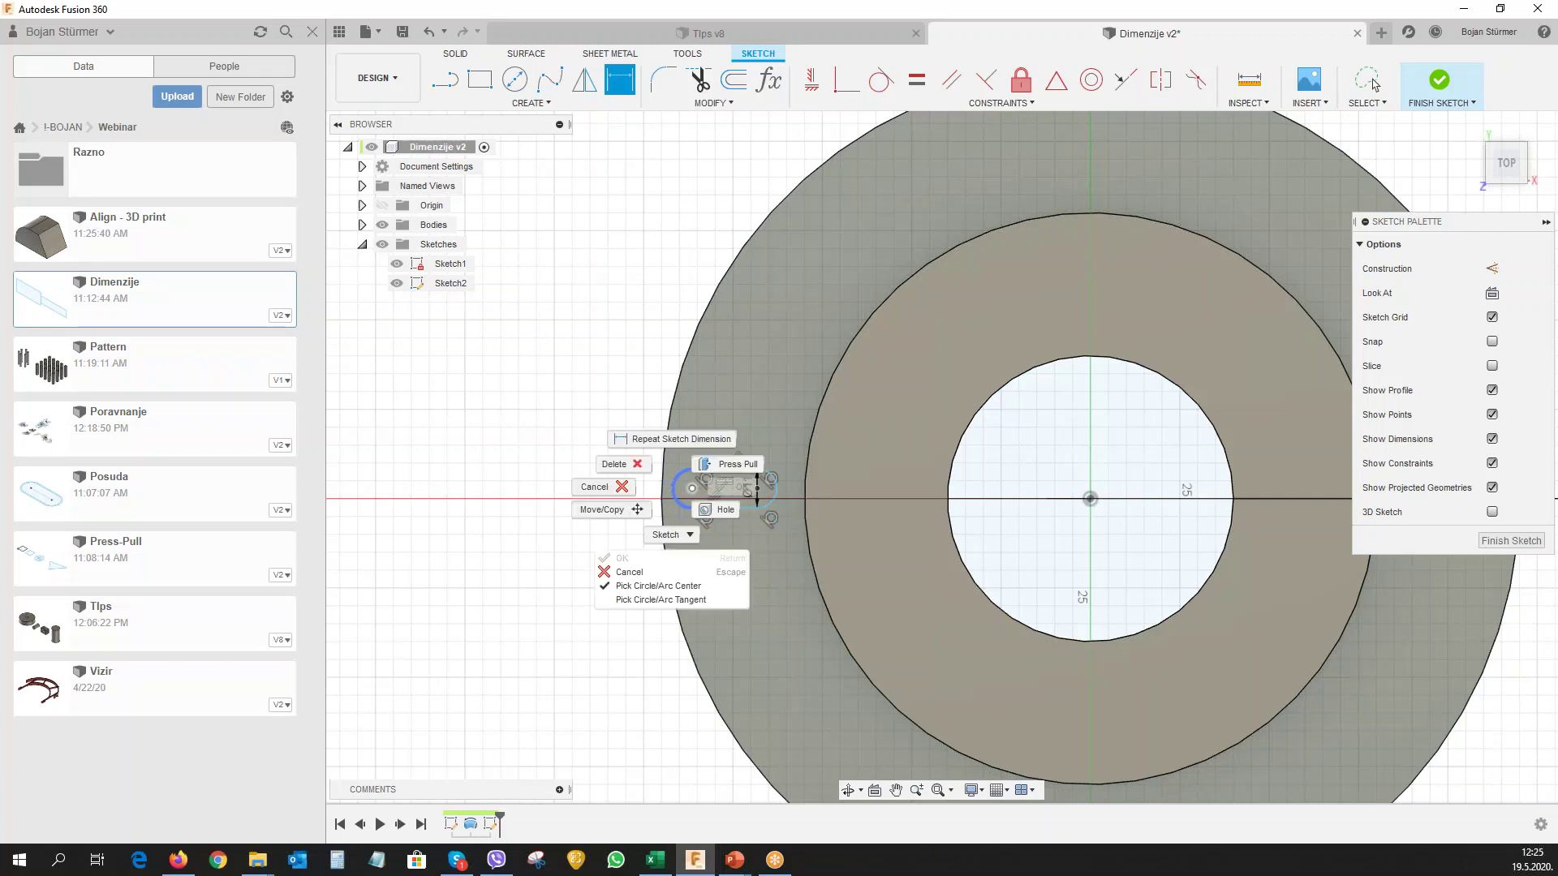
{"action": "left_click", "coordinate": [634, 600]}
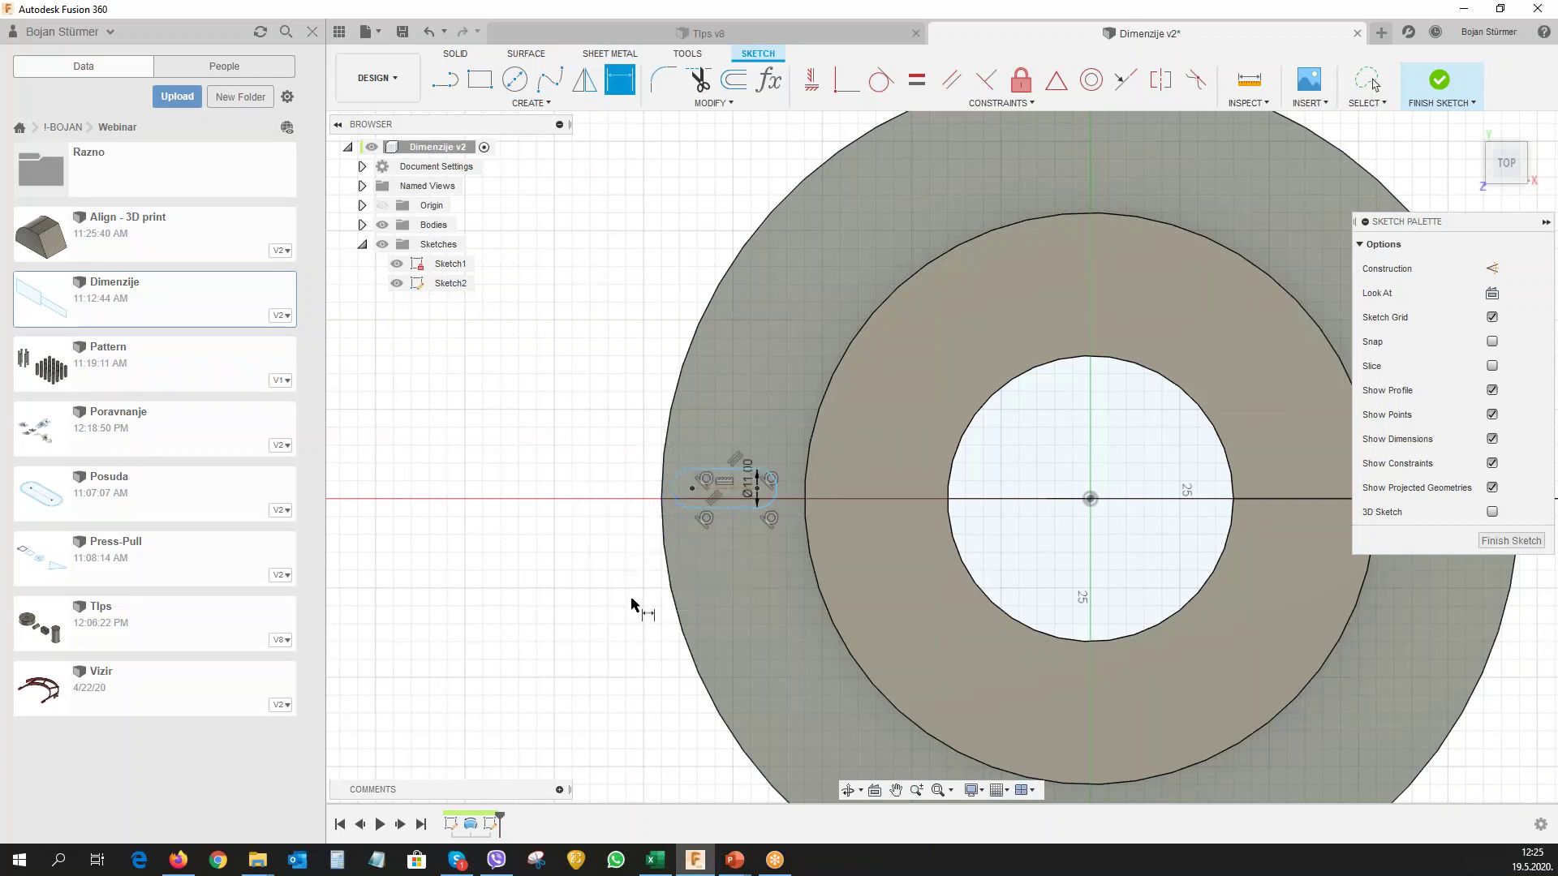
{"action": "left_click", "coordinate": [675, 484]}
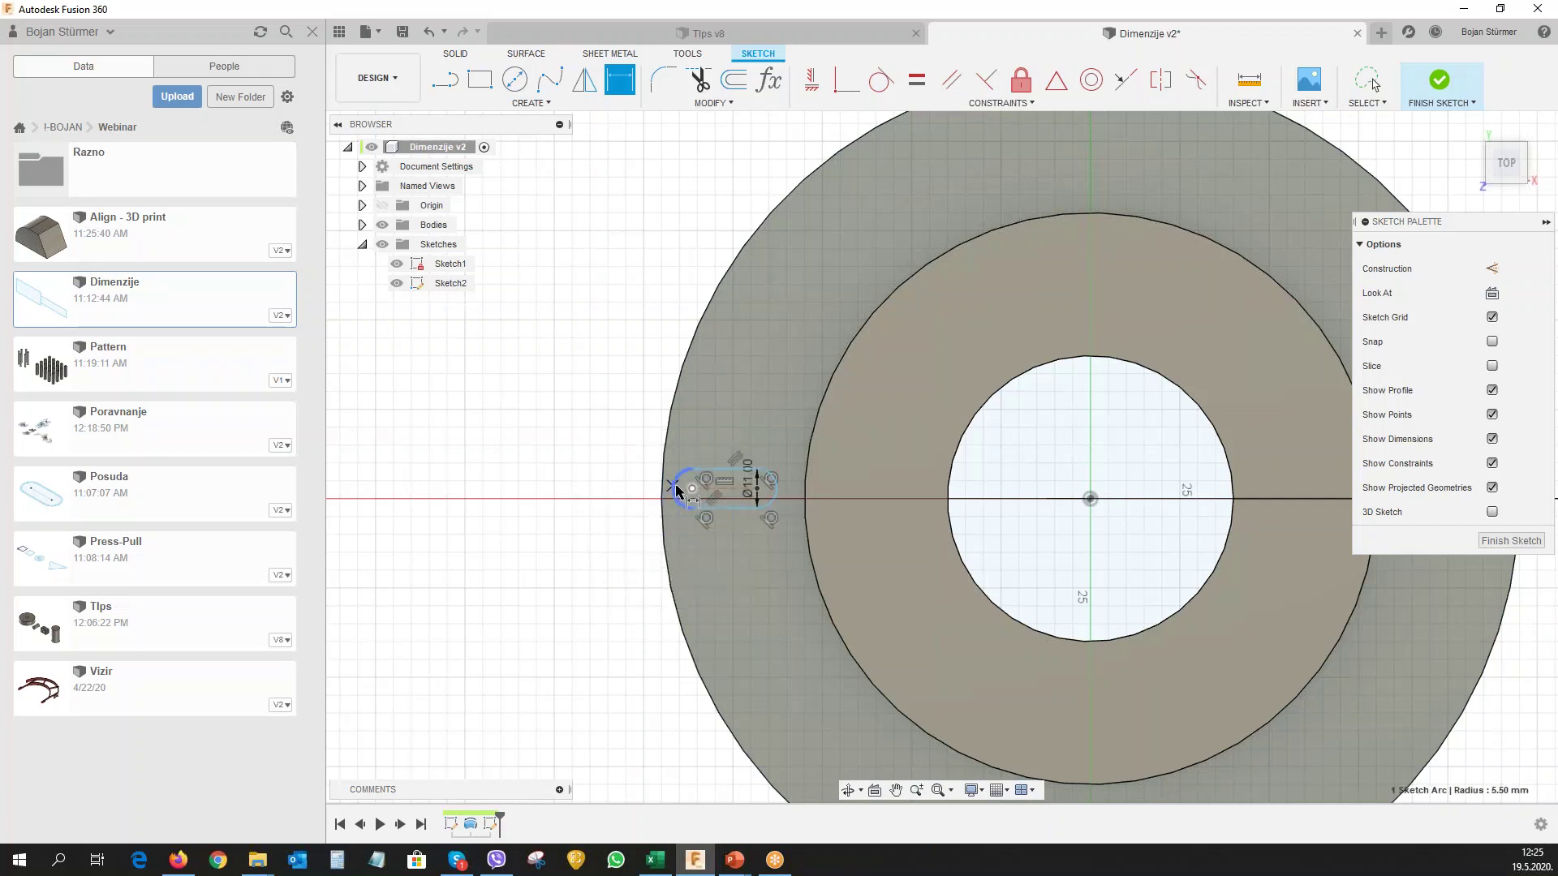
{"action": "left_click", "coordinate": [777, 496]}
{"action": "left_click", "coordinate": [734, 412]}
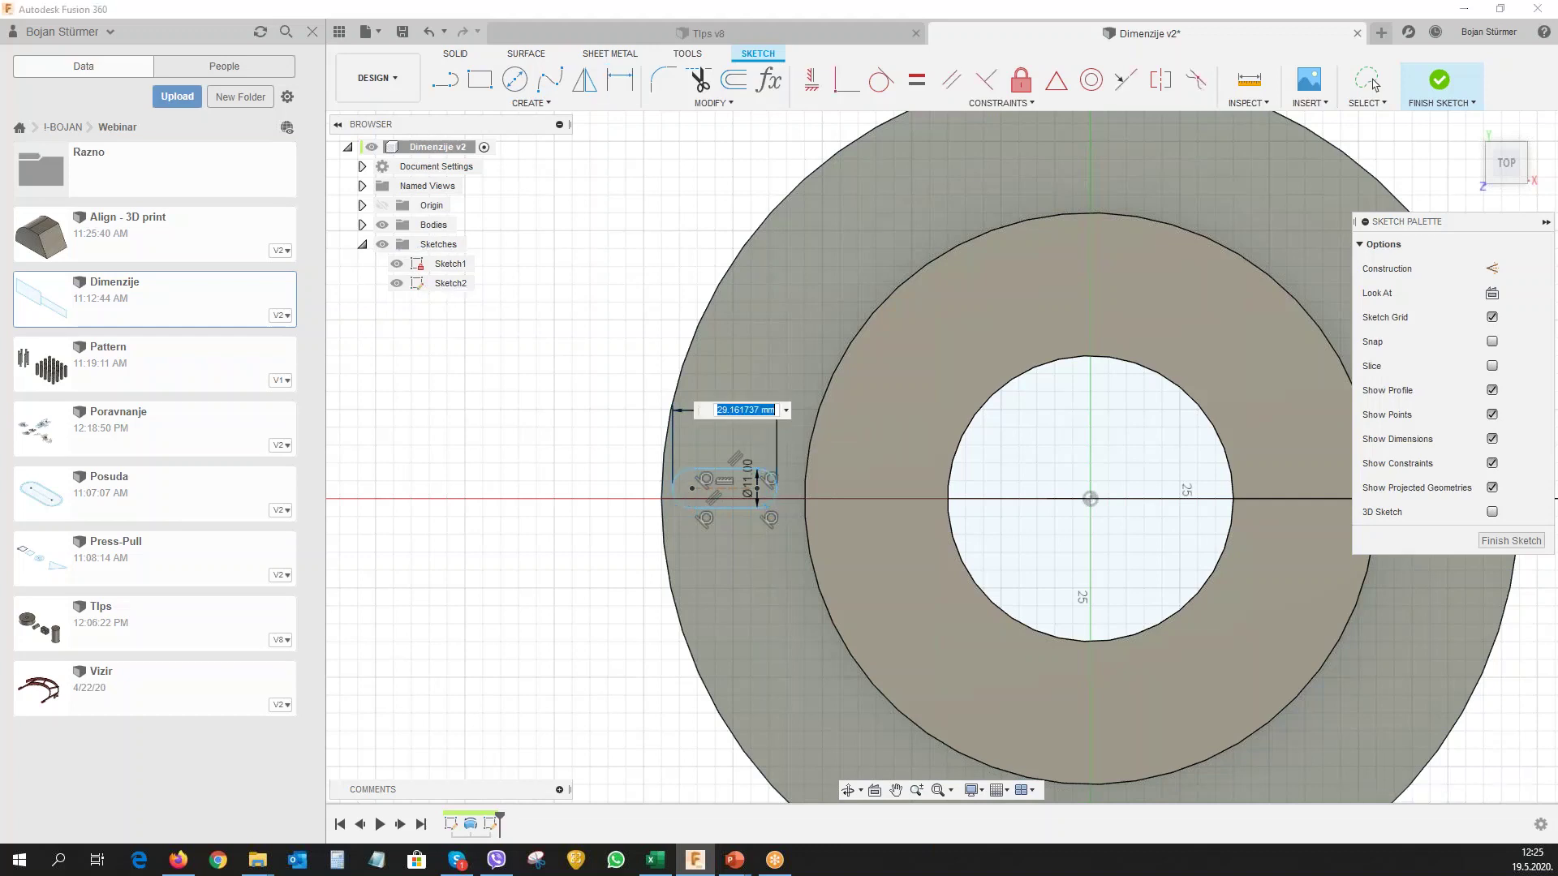
{"action": "type", "text": "20"}
{"action": "key", "text": "Return"}
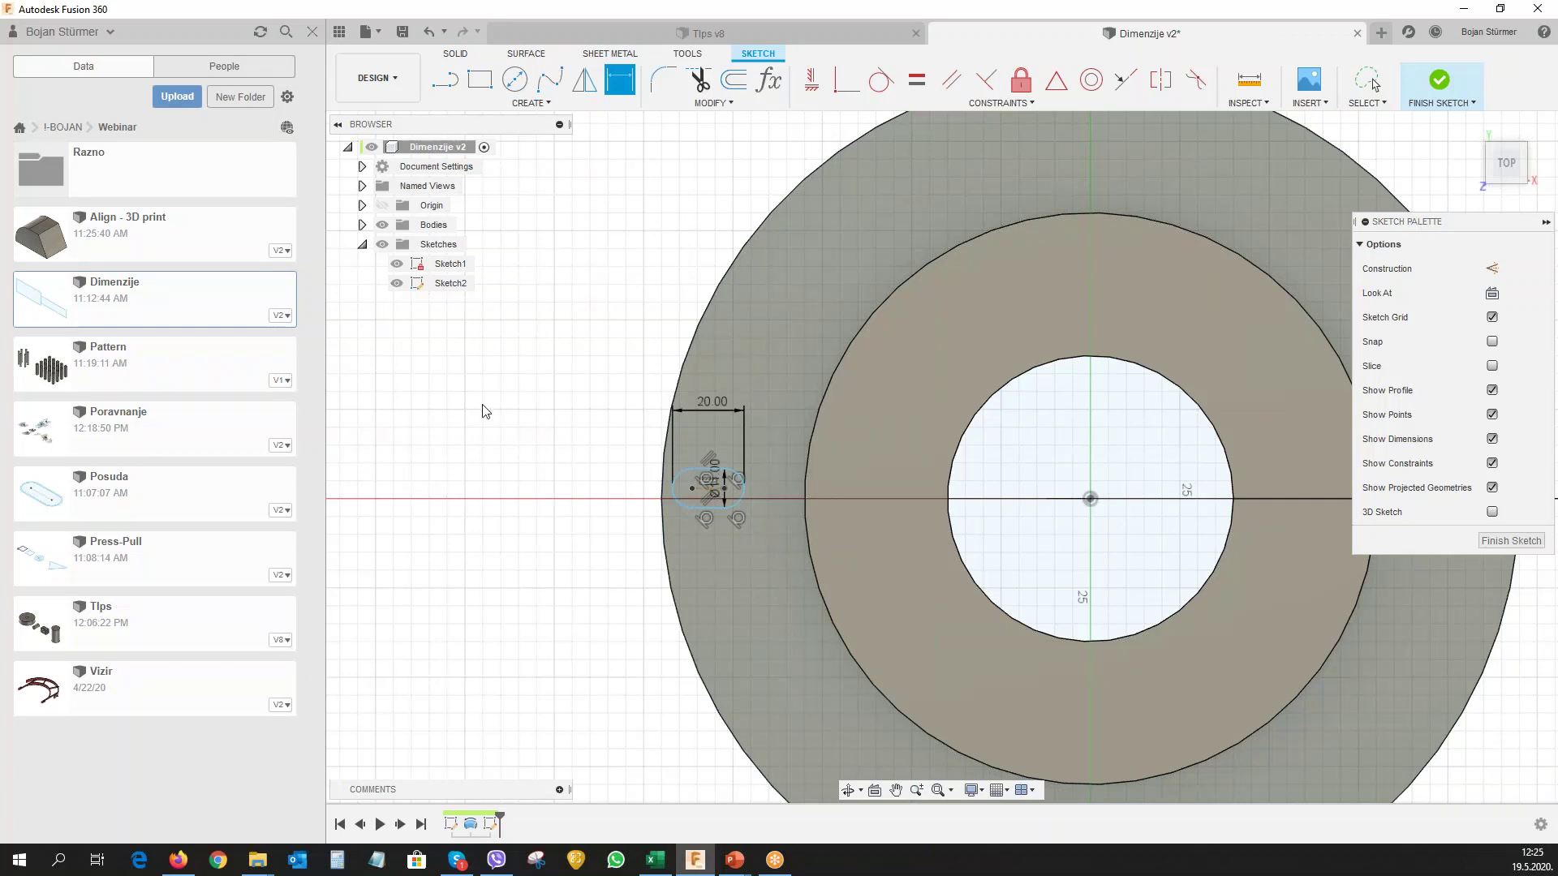
Zoom out to the whole washer sketch and bring up the sketch Create tools list.
{"action": "scroll", "coordinate": [483, 411], "scroll_direction": "down", "scroll_amount": 1}
{"action": "scroll", "coordinate": [484, 410], "scroll_direction": "down", "scroll_amount": 1}
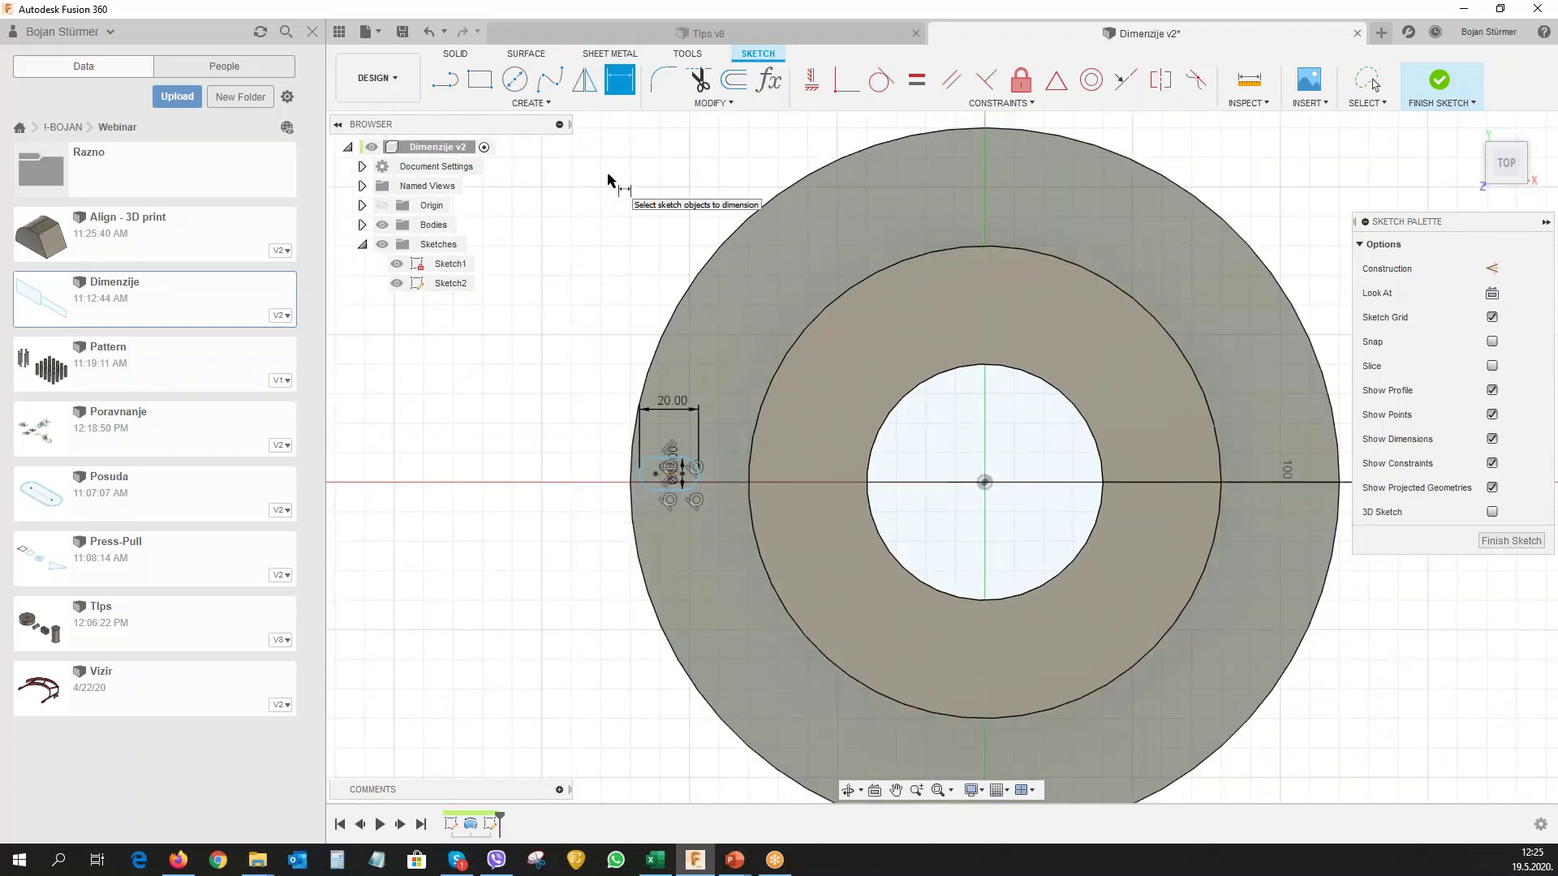
{"action": "key", "text": "Escape"}
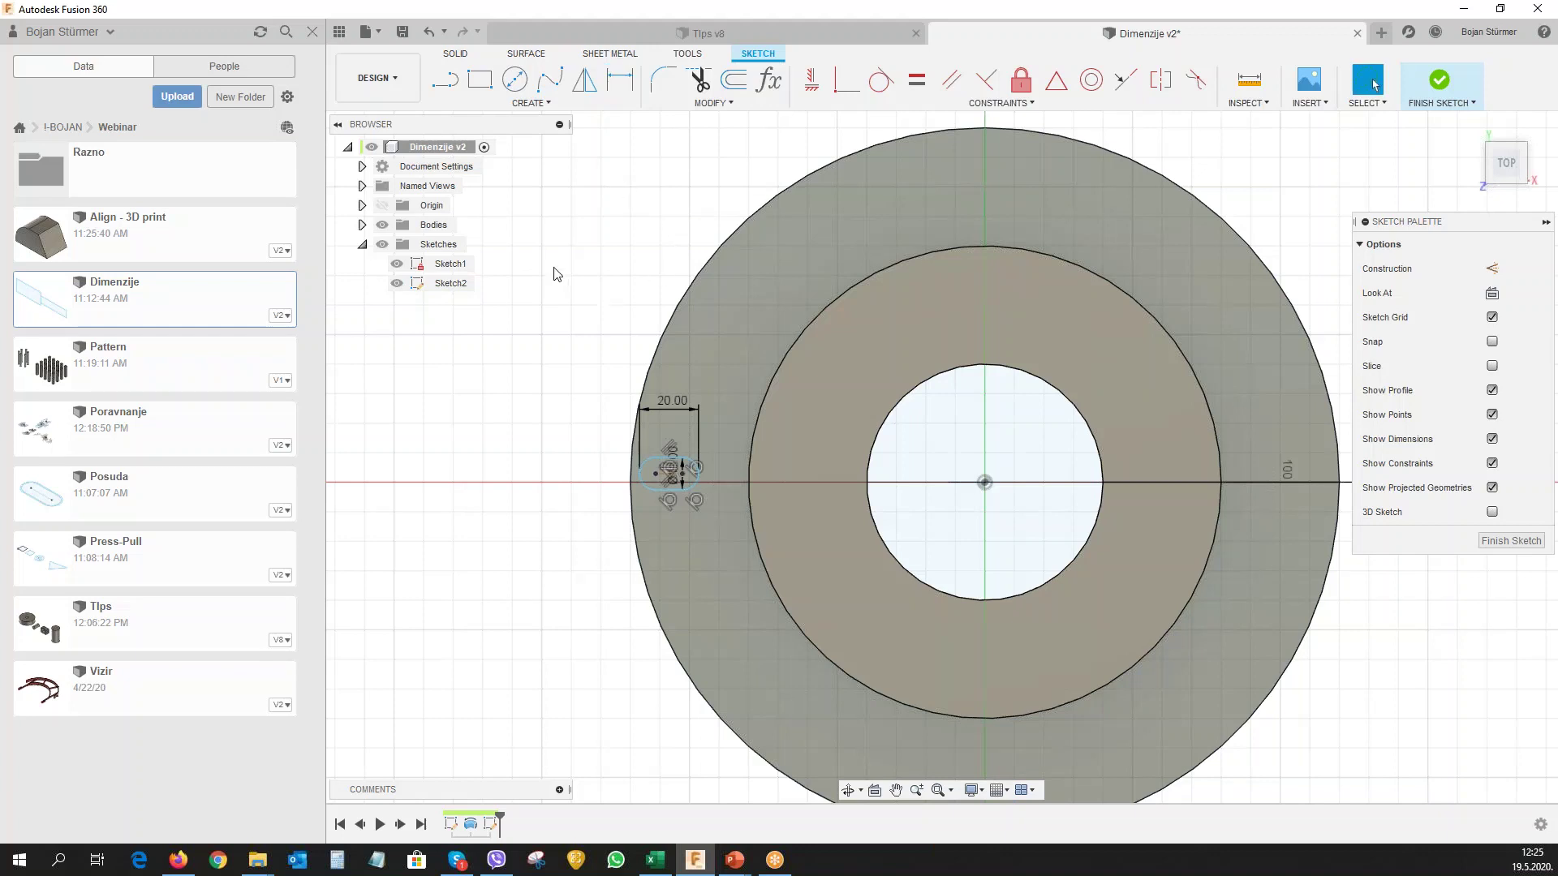
{"action": "left_click", "coordinate": [944, 249]}
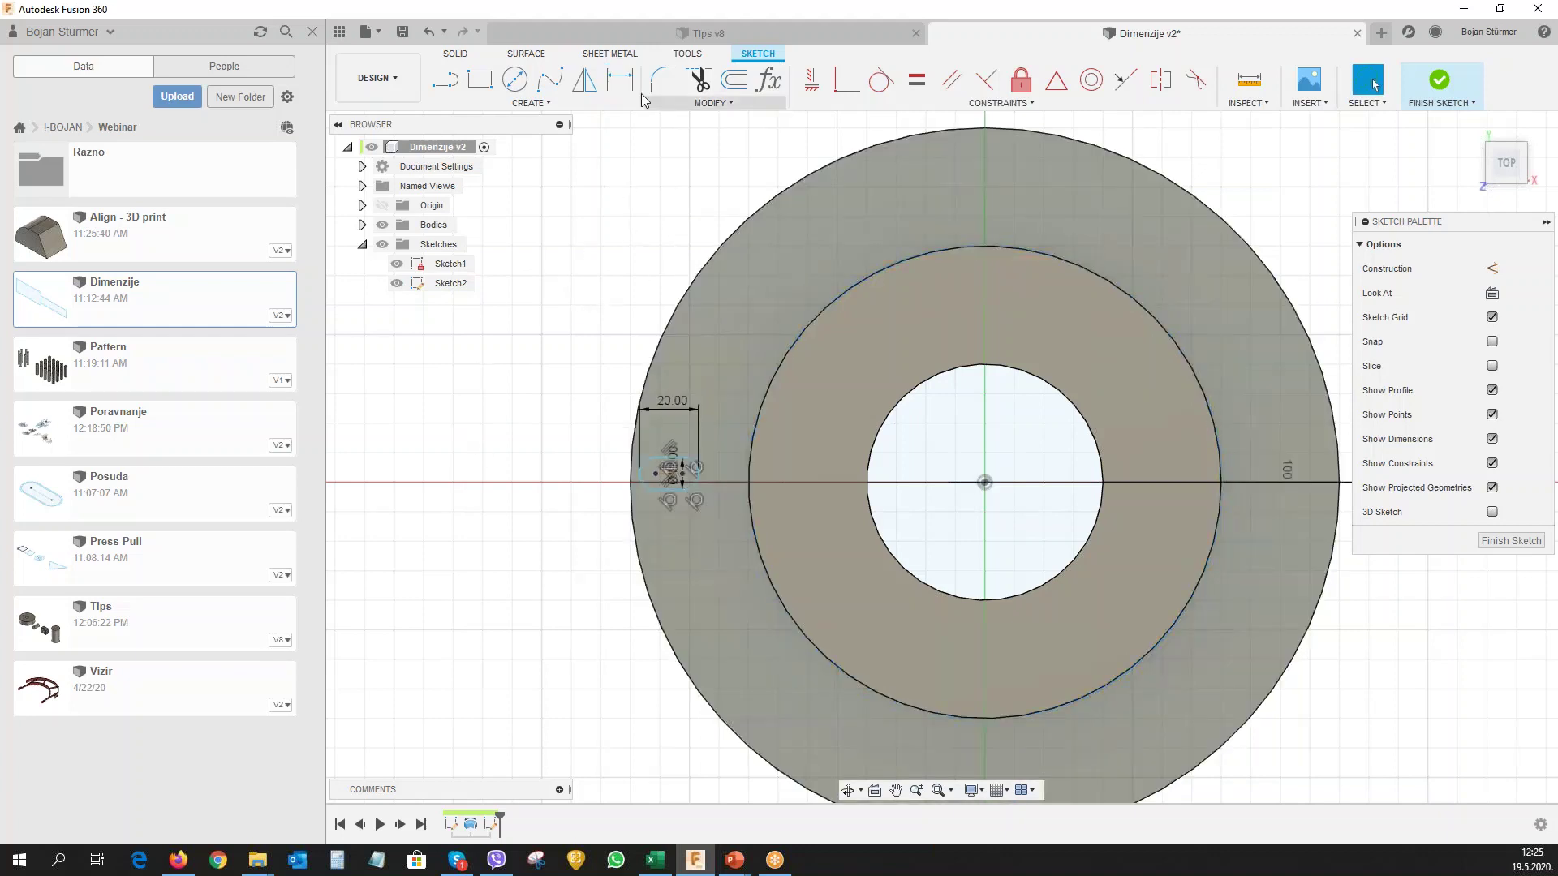
{"action": "key", "text": "Escape"}
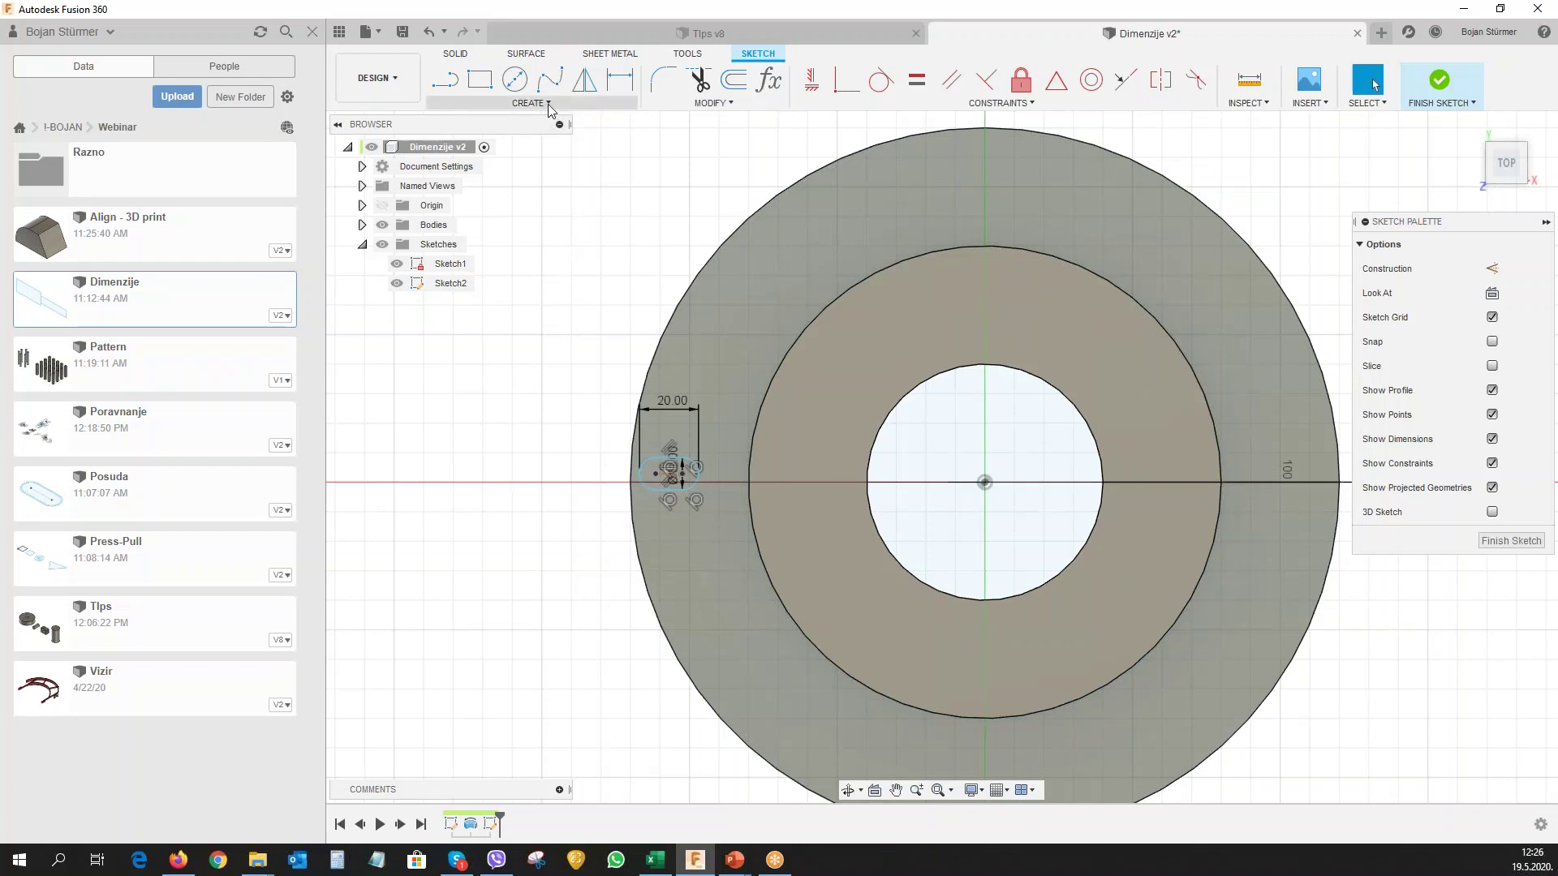
{"action": "left_click", "coordinate": [548, 104]}
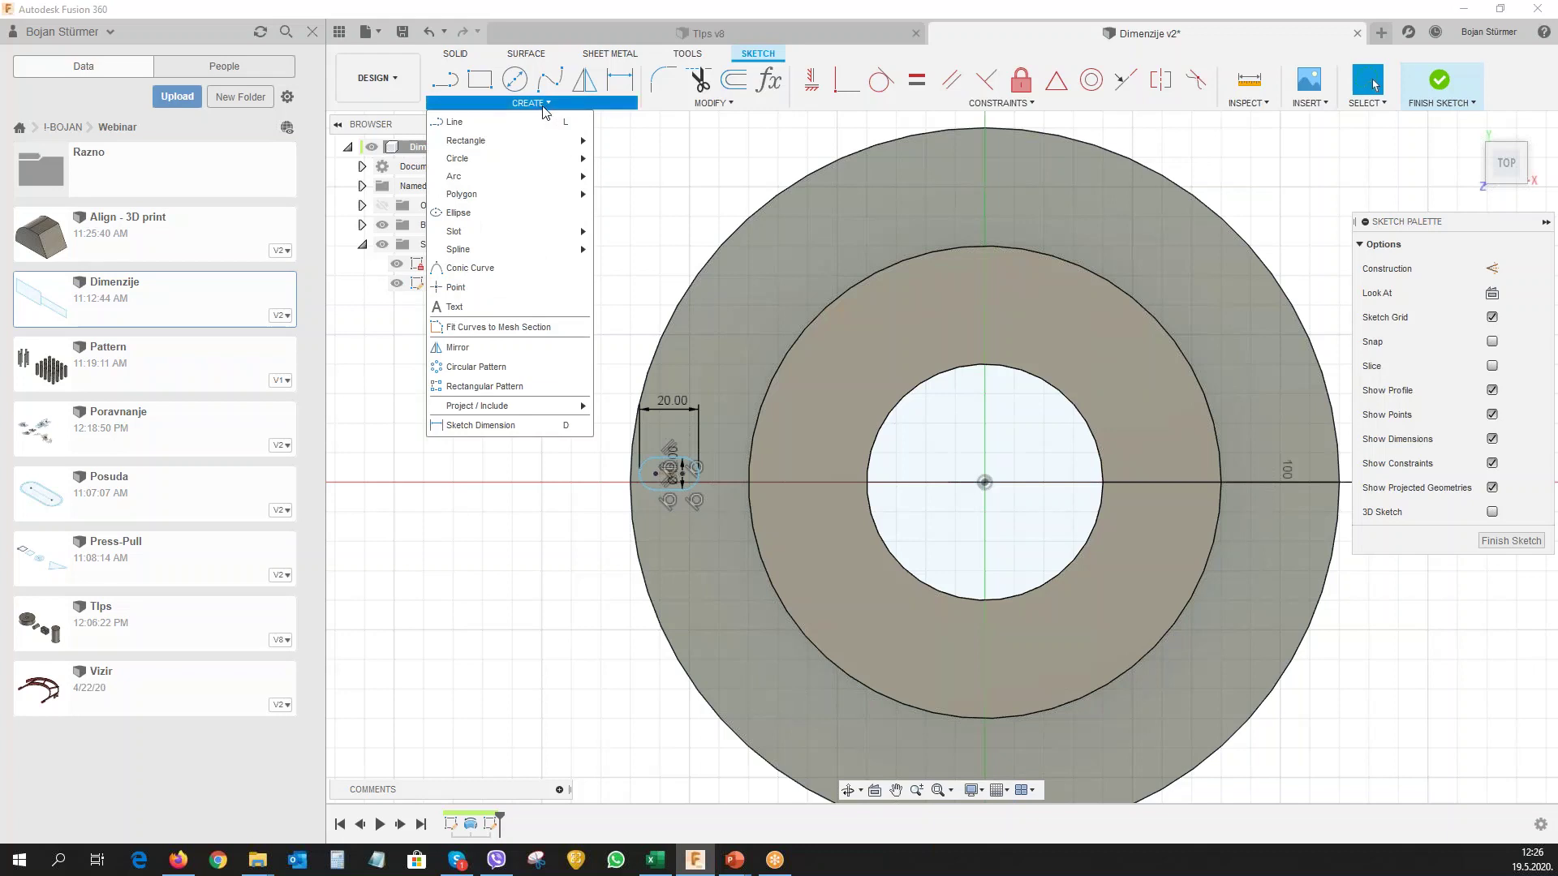
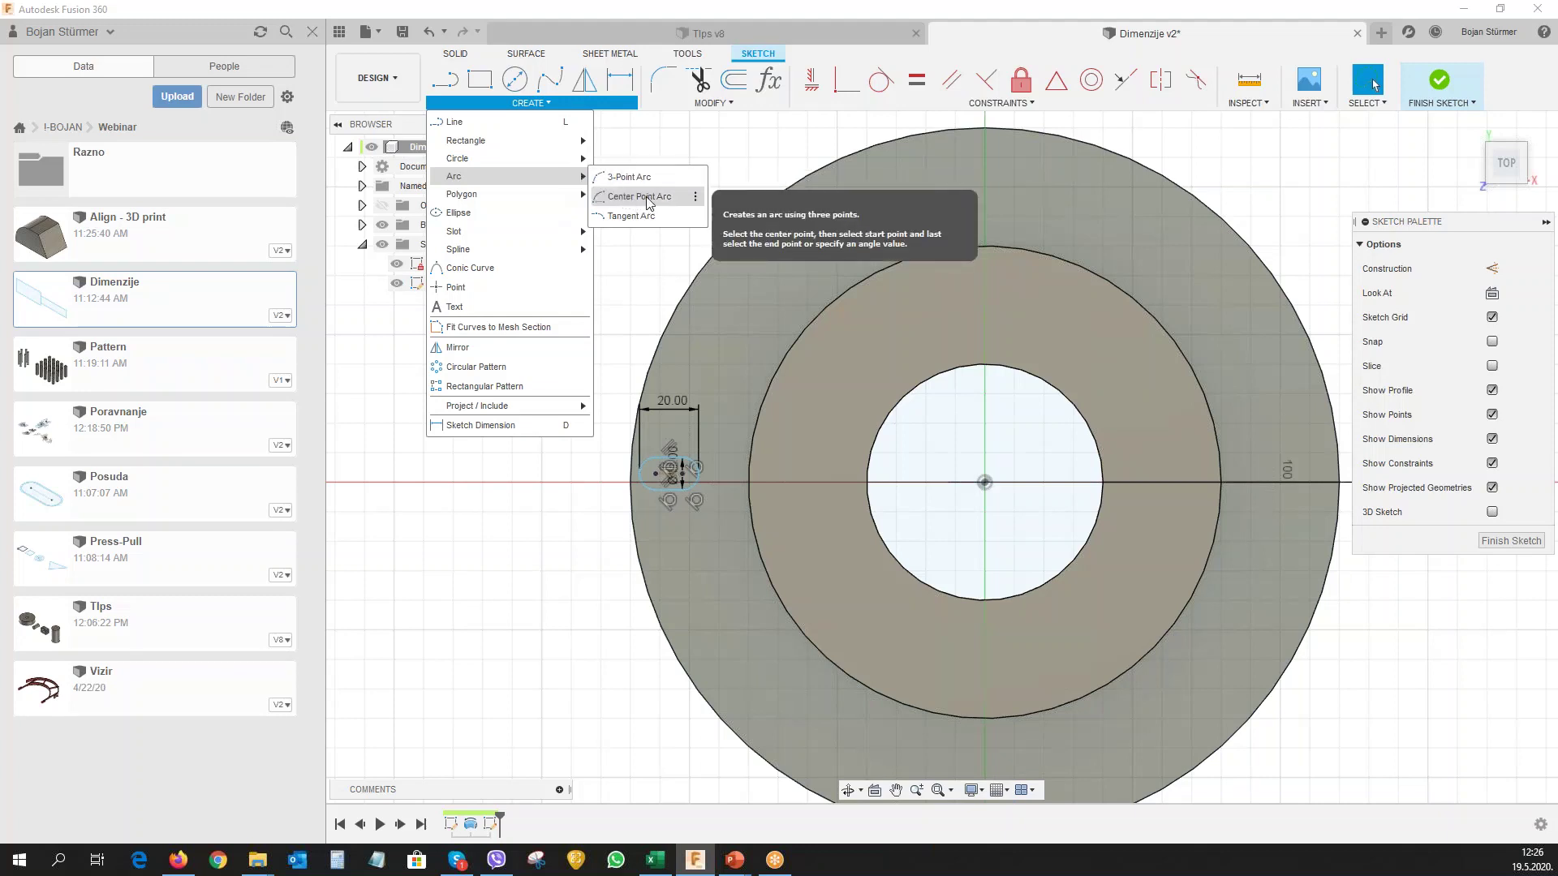
Assign Shift+A as the Center Point Arc shortcut, avoiding the clash with Appearance.
{"action": "left_click", "coordinate": [697, 199]}
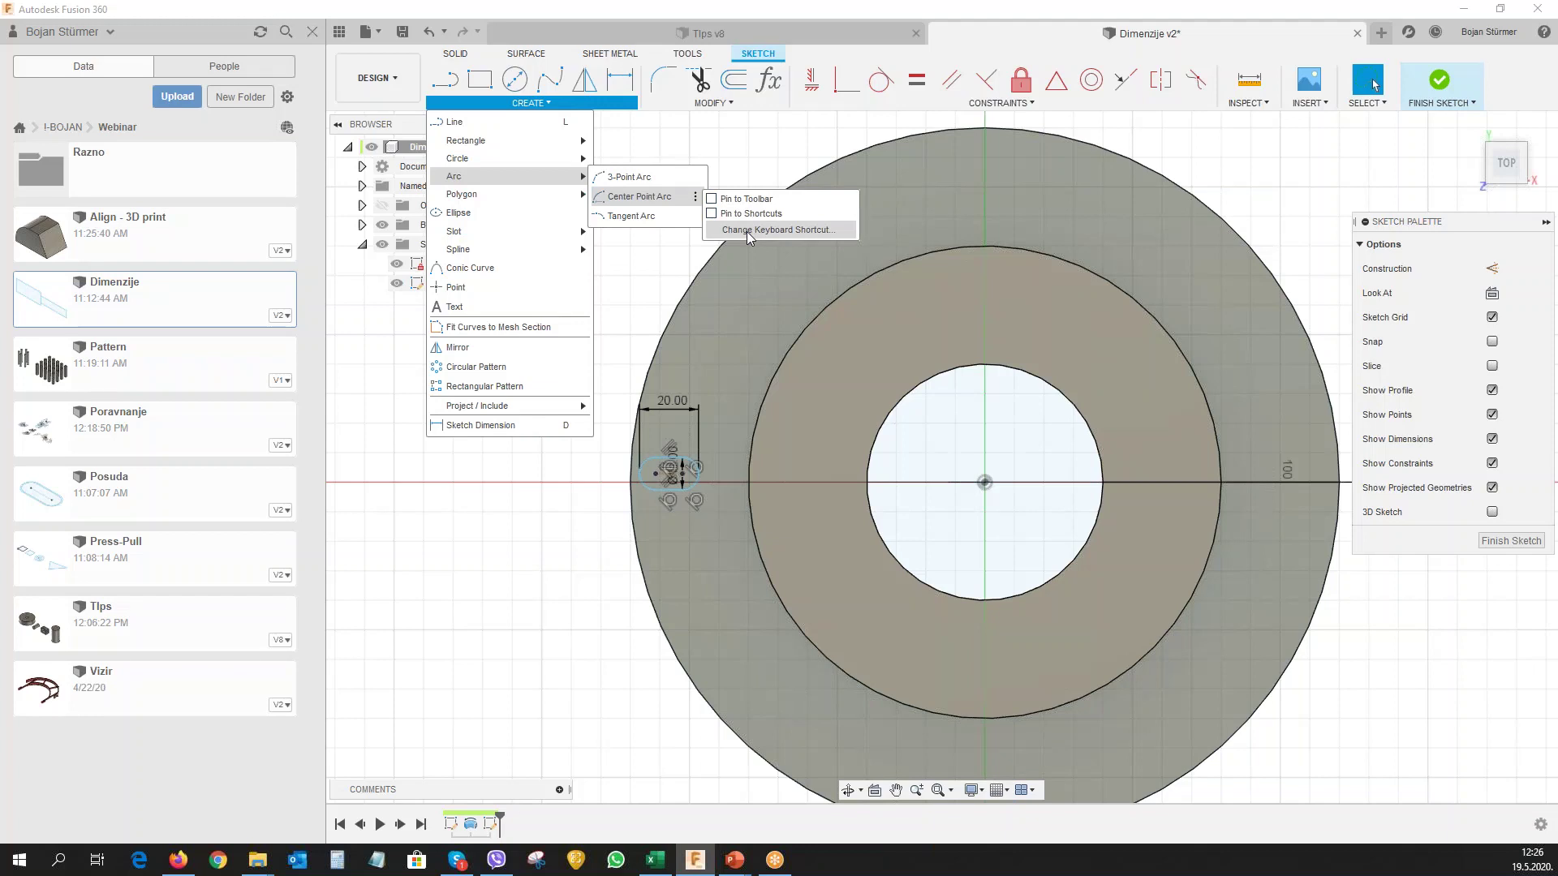
{"action": "left_click", "coordinate": [747, 231]}
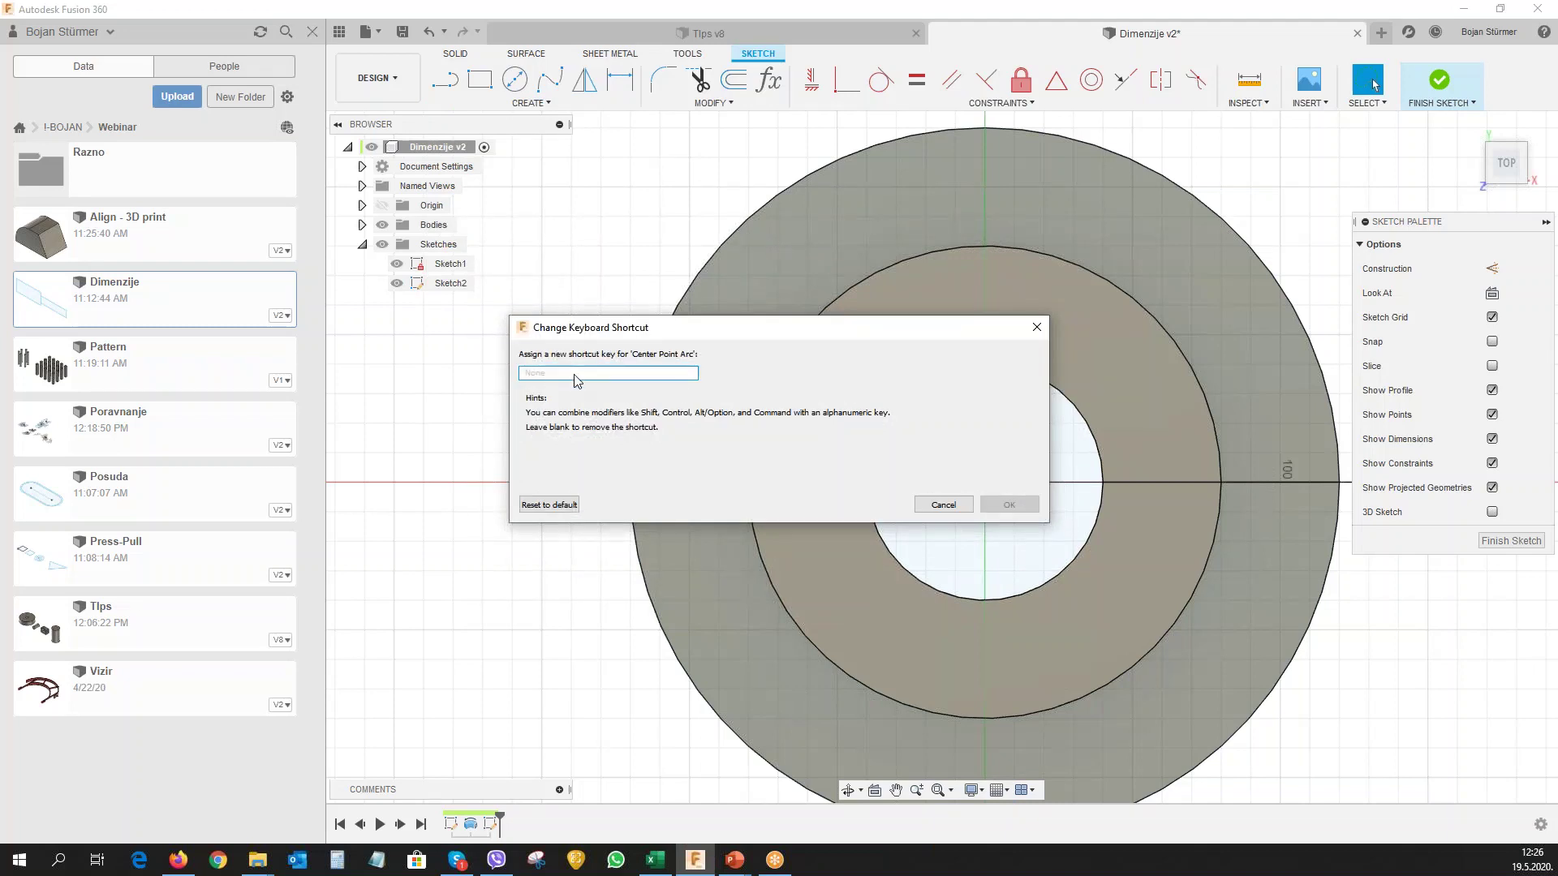
{"action": "key", "text": "a"}
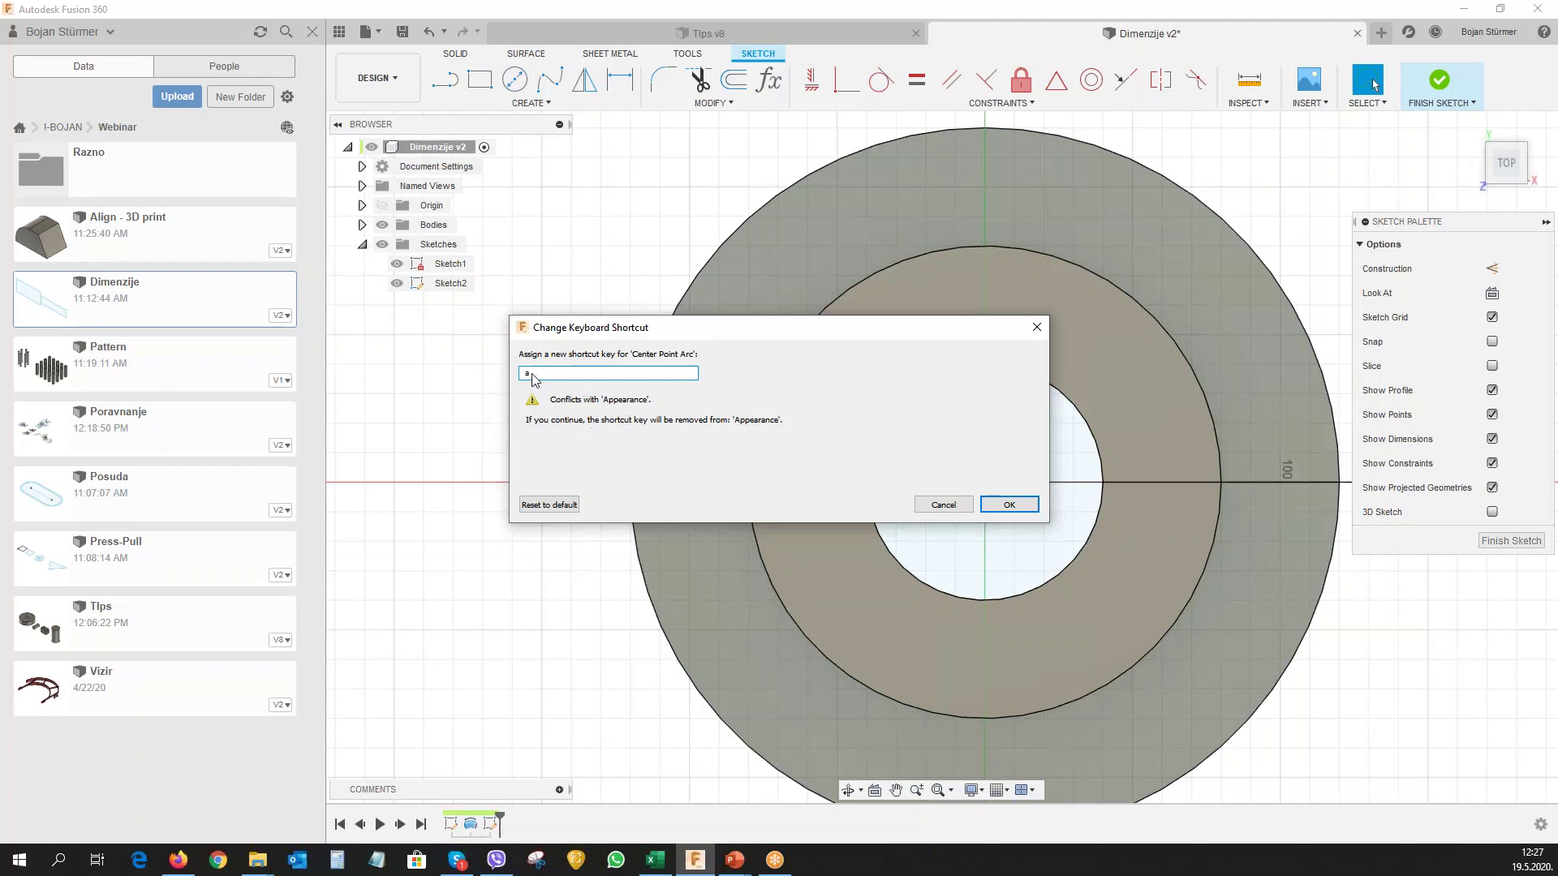
{"action": "key", "text": "BackSpace"}
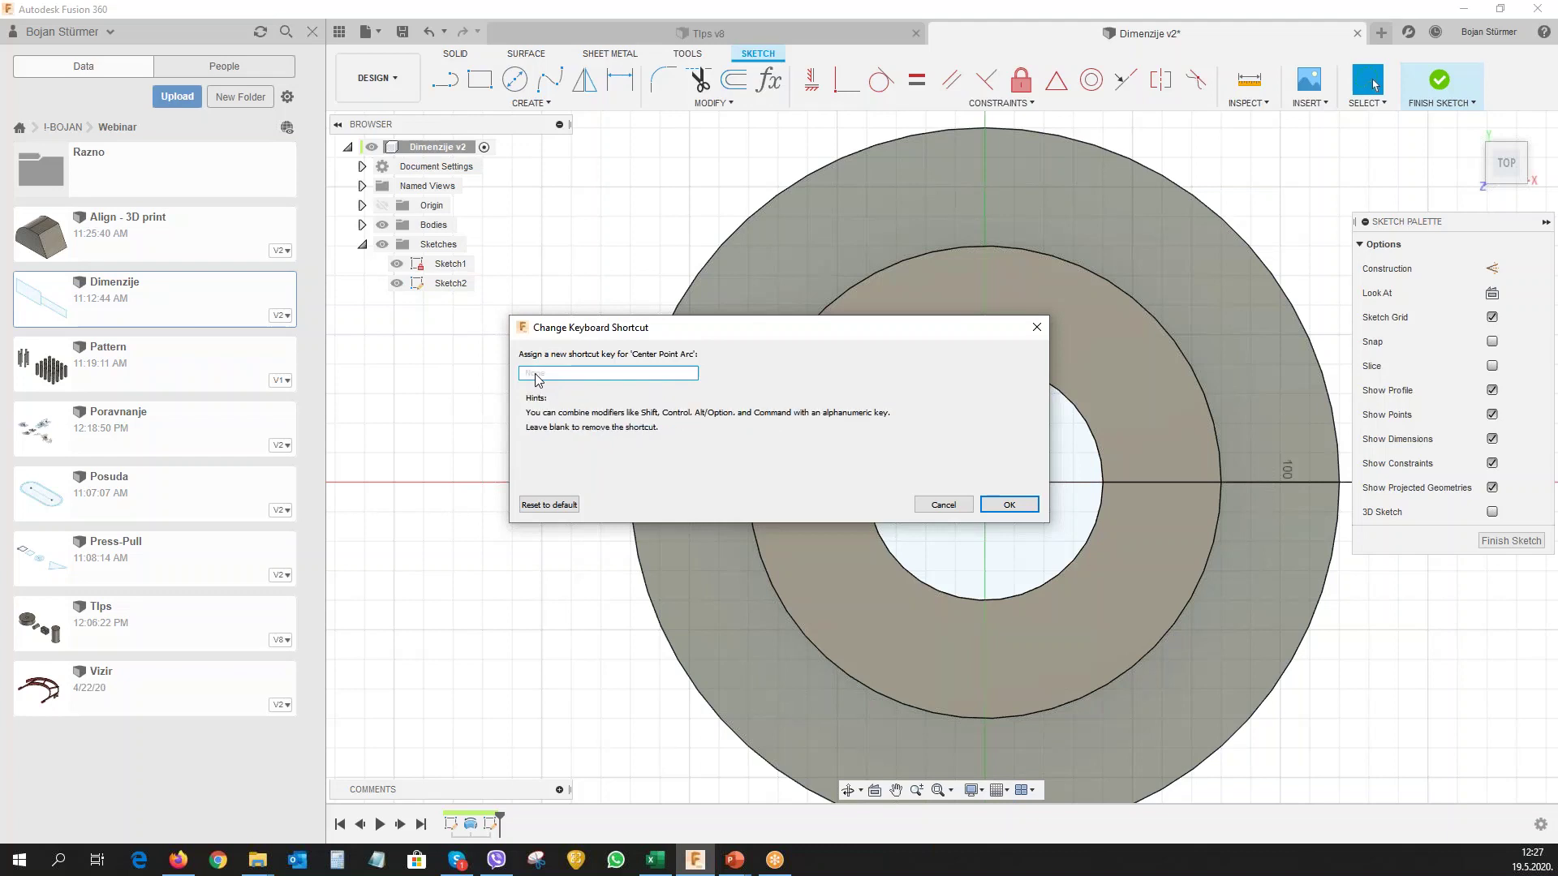
{"action": "key", "text": "shift+a"}
{"action": "left_click", "coordinate": [1009, 505]}
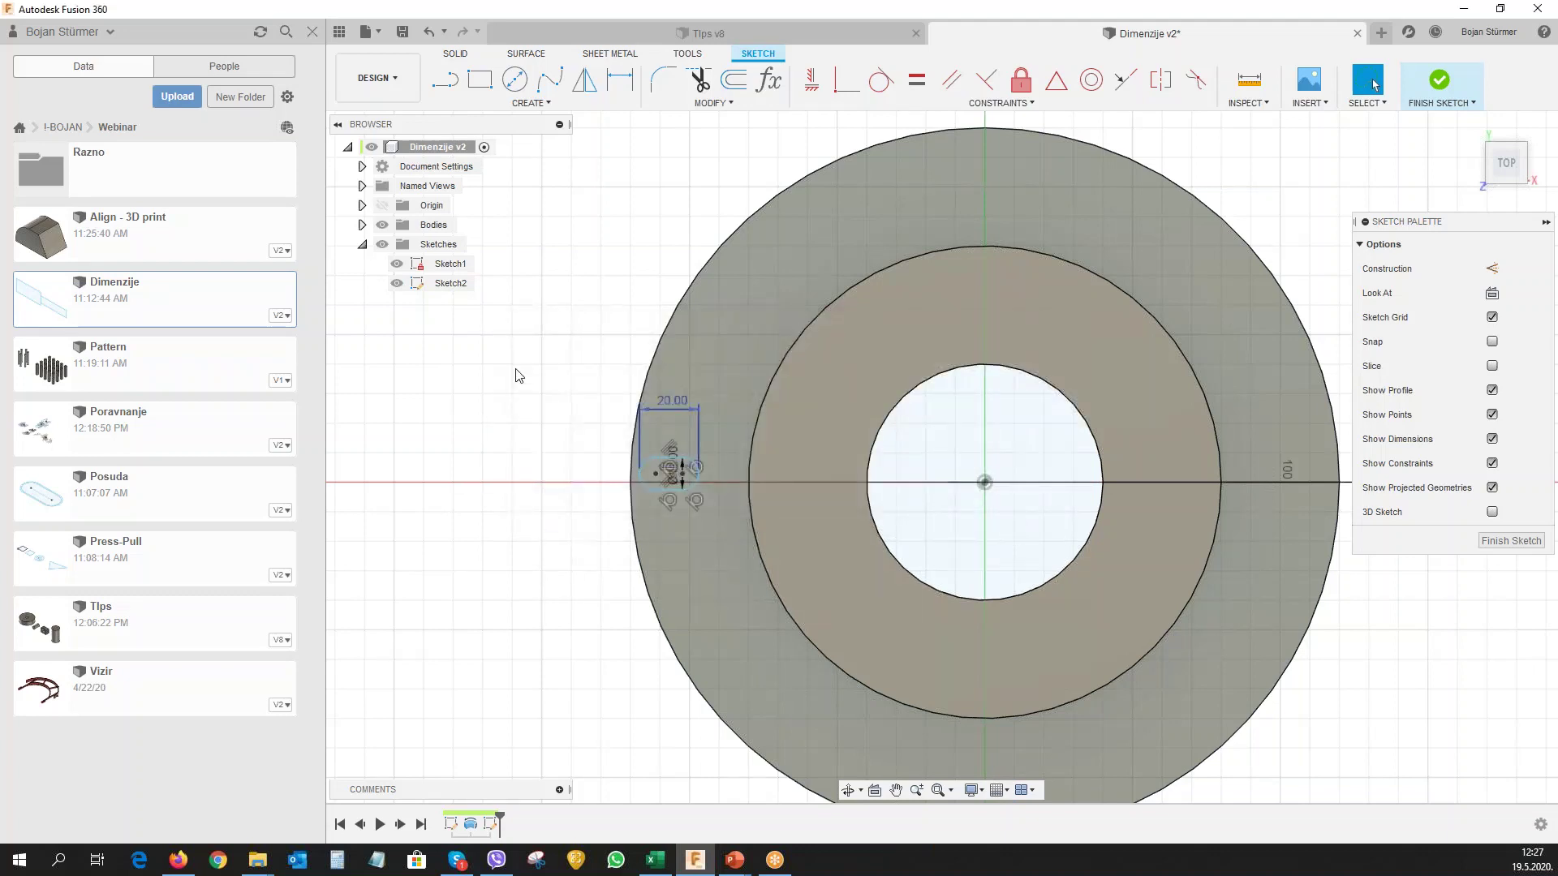
Draw a small centre-point arc to the left of the ring-shaped profile.
{"action": "key", "text": "l"}
{"action": "left_click", "coordinate": [457, 420]}
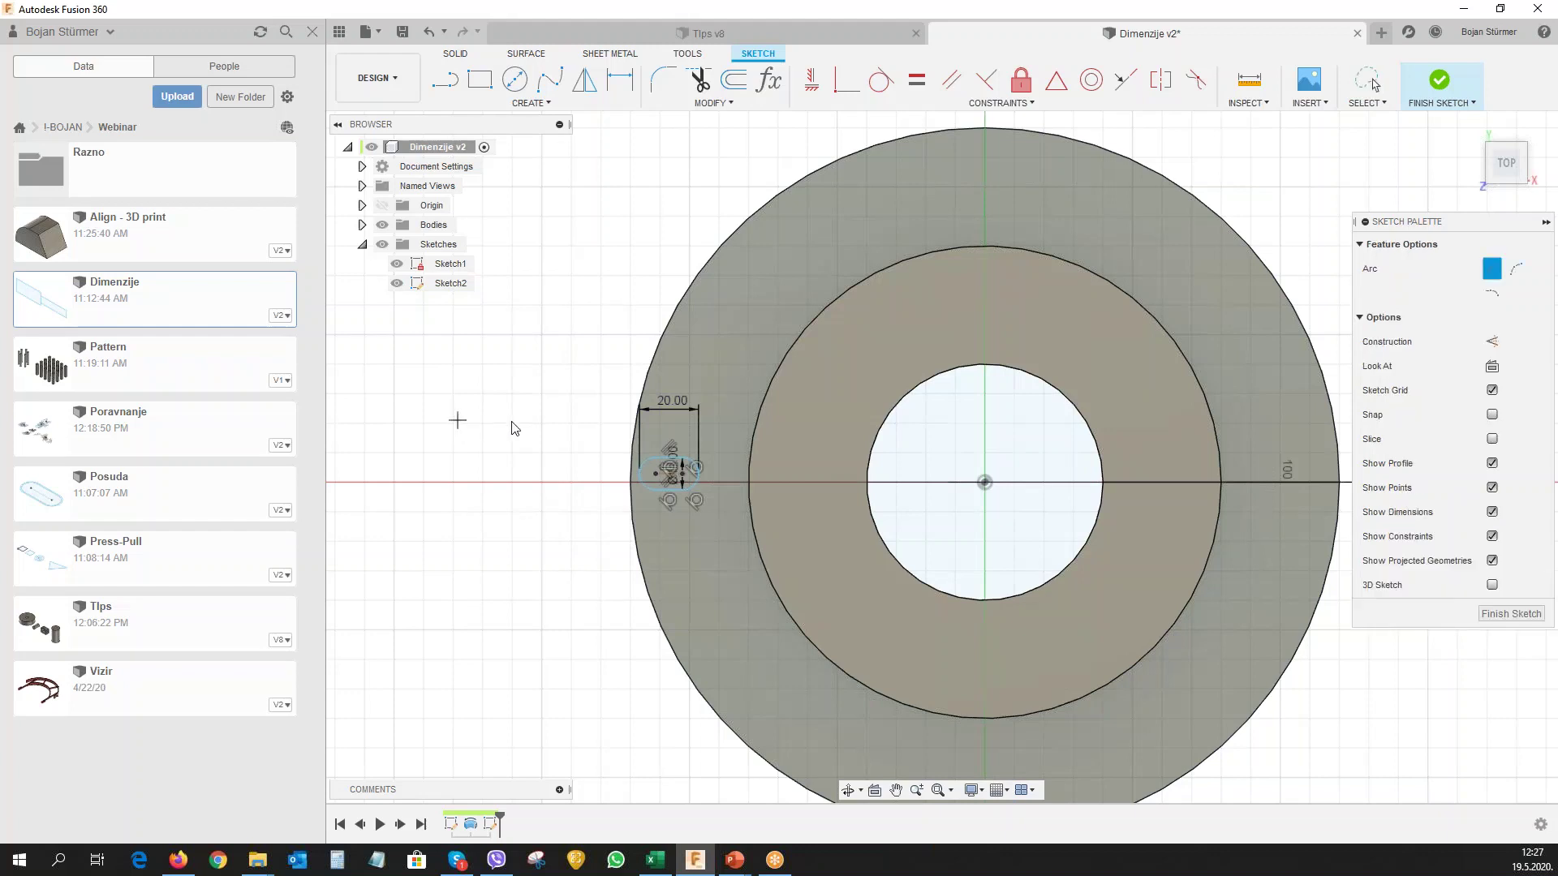
{"action": "left_click", "coordinate": [551, 420]}
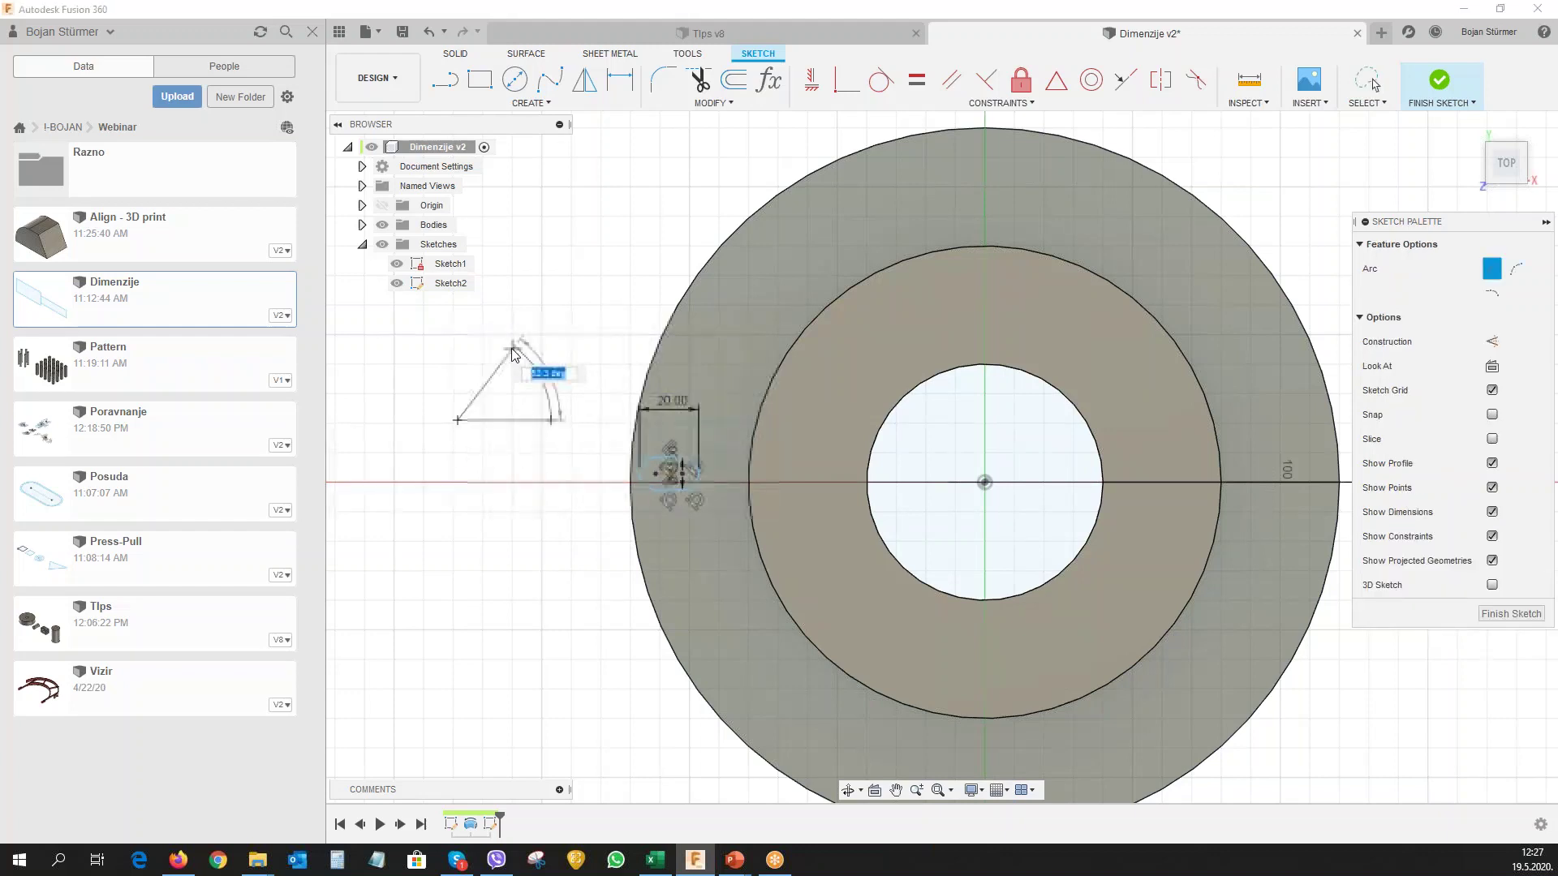
{"action": "left_click_drag", "start_coordinate": [551, 419], "coordinate": [512, 344]}
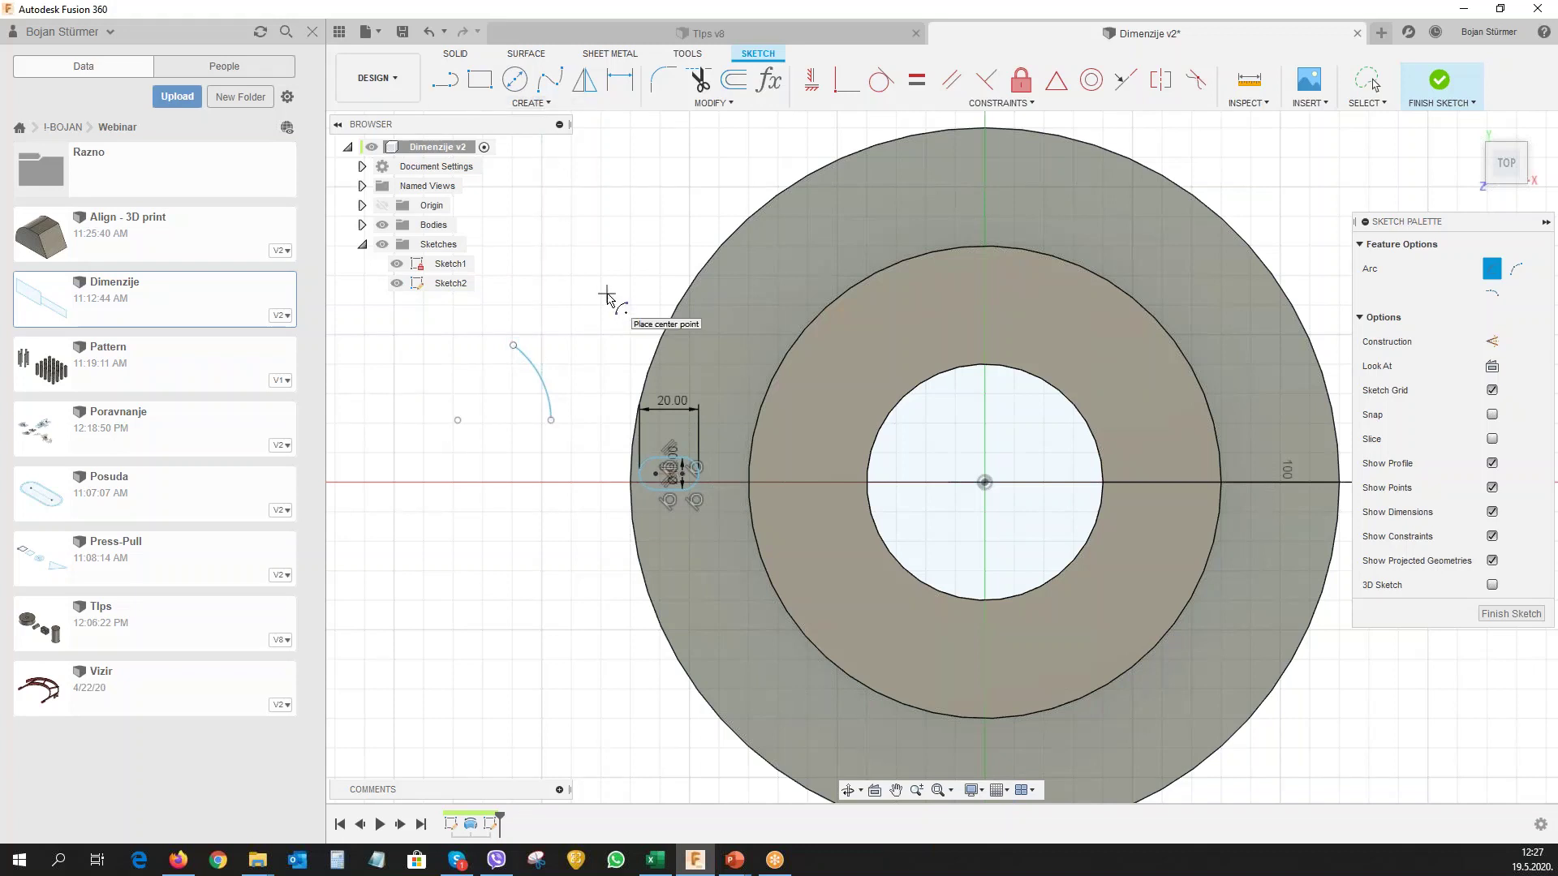
{"action": "left_click", "coordinate": [1373, 84]}
{"action": "scroll", "coordinate": [601, 318], "scroll_direction": "down", "scroll_amount": 1}
{"action": "scroll", "coordinate": [601, 318], "scroll_direction": "down", "scroll_amount": 2}
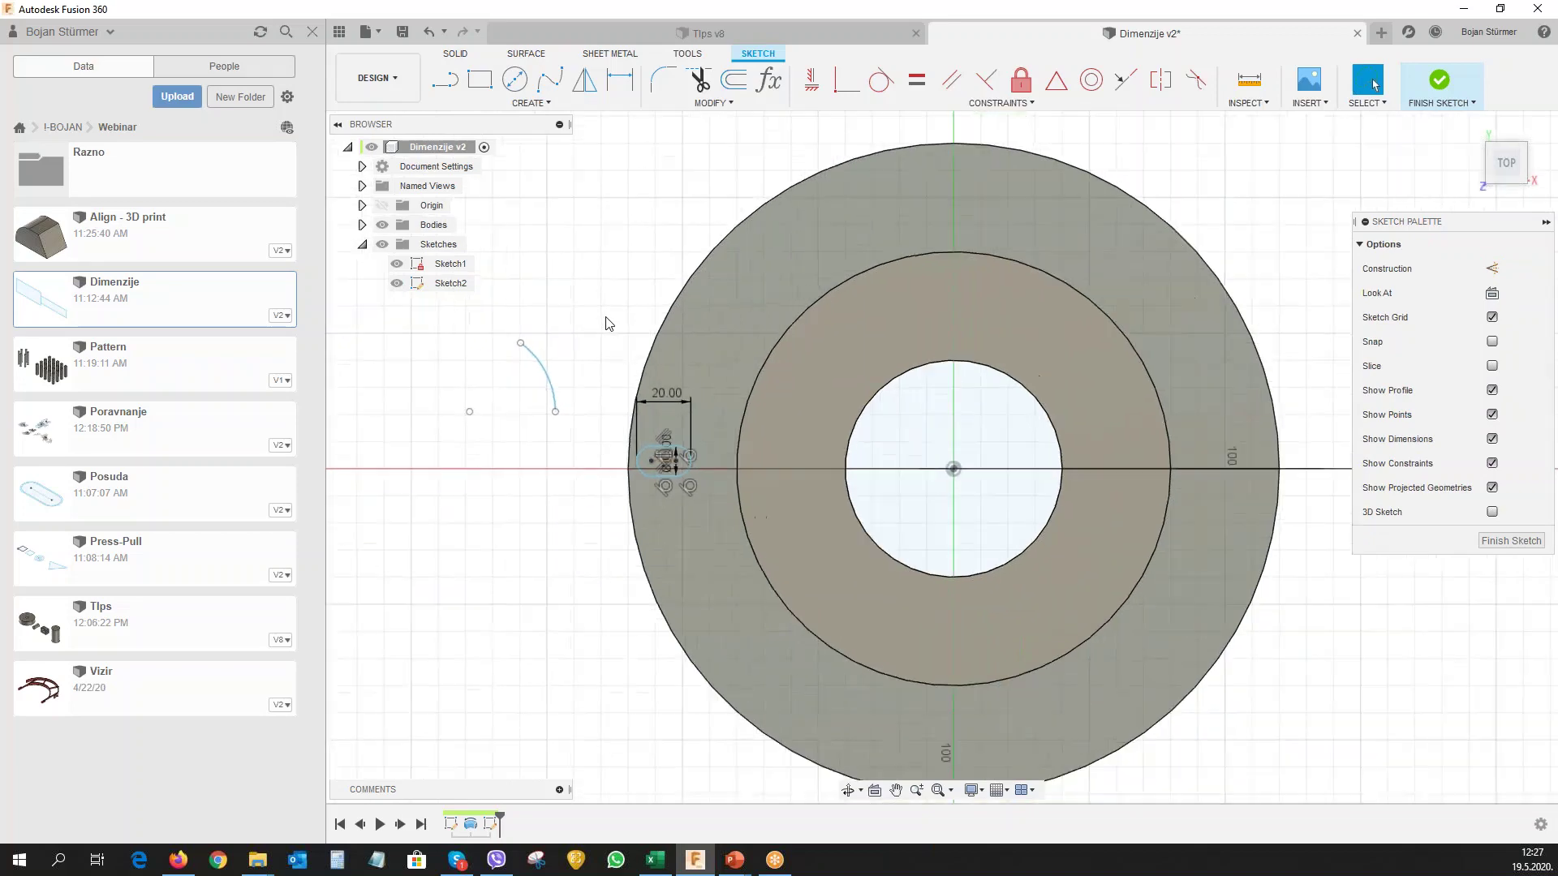
{"action": "scroll", "coordinate": [601, 318], "scroll_direction": "down", "scroll_amount": 2}
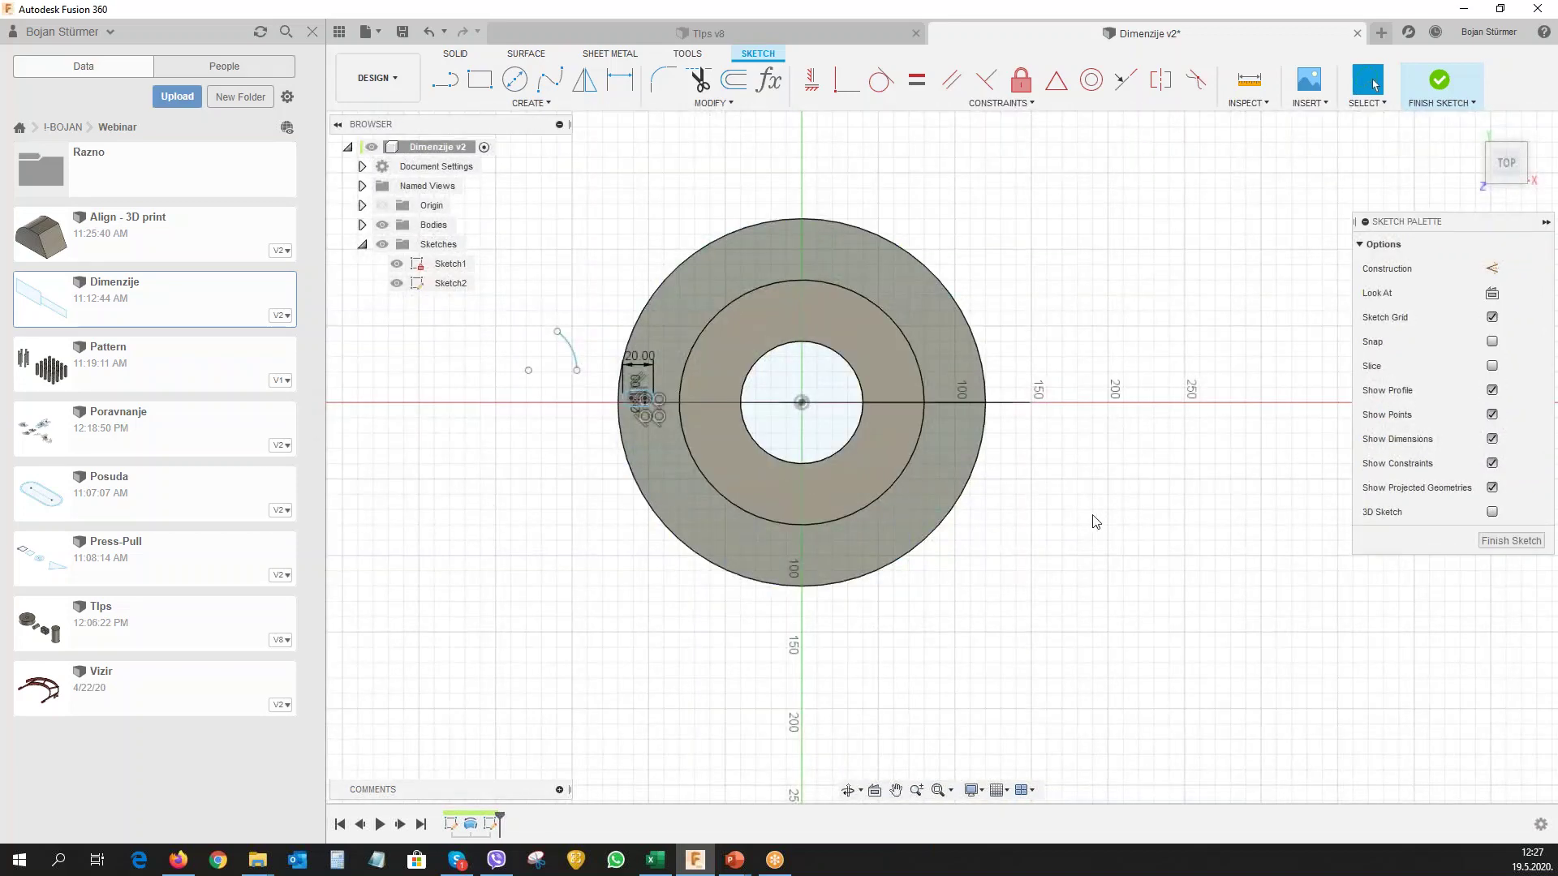
{"action": "middle_click_drag", "start_coordinate": [1091, 520], "coordinate": [940, 556]}
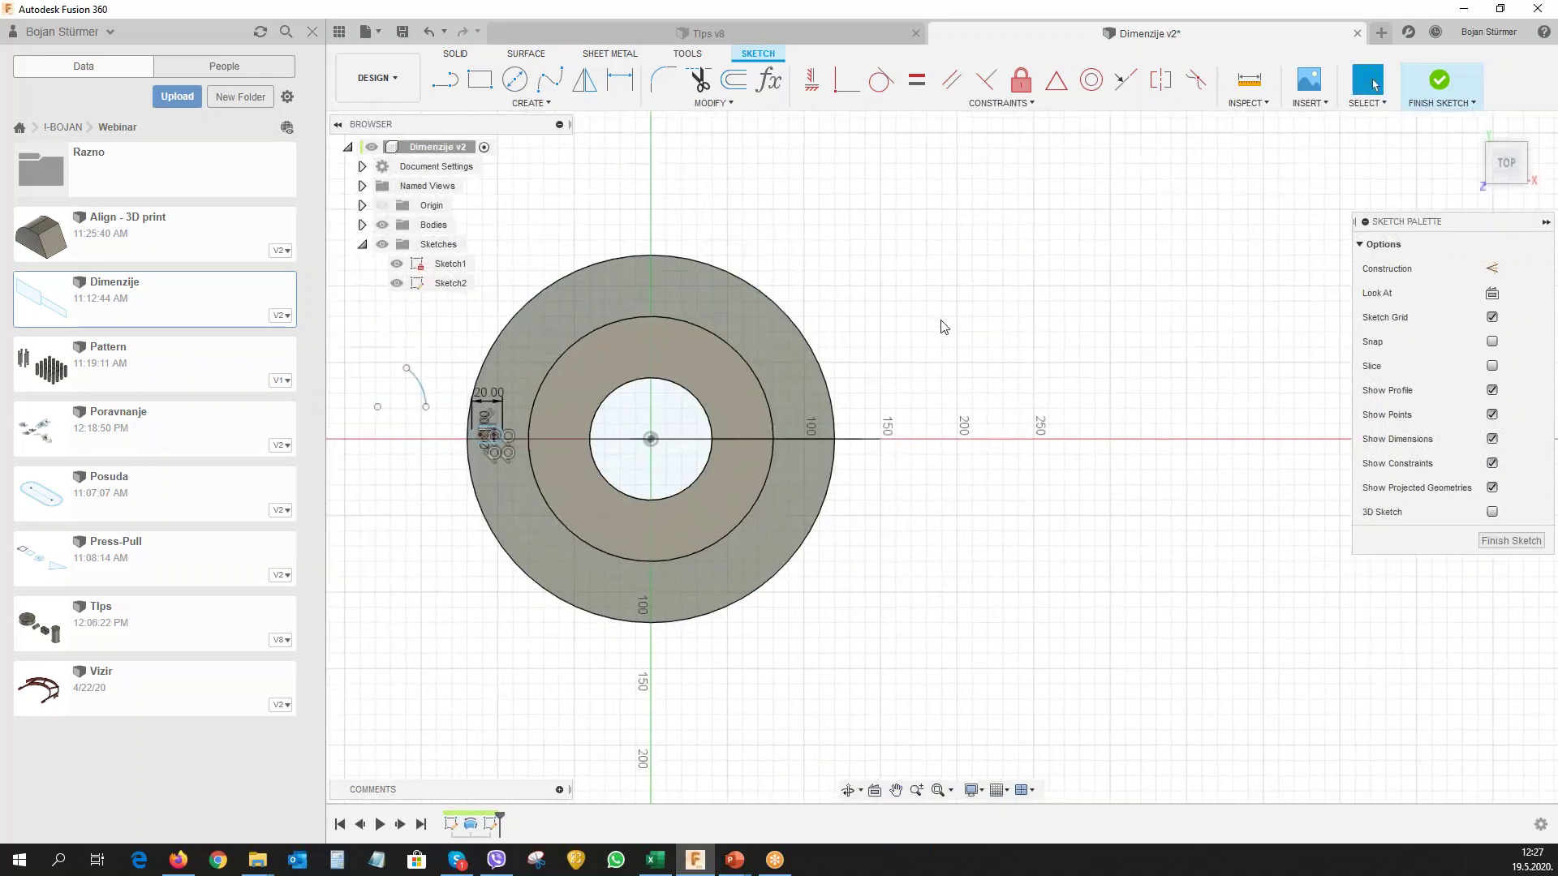
{"action": "key", "text": "s"}
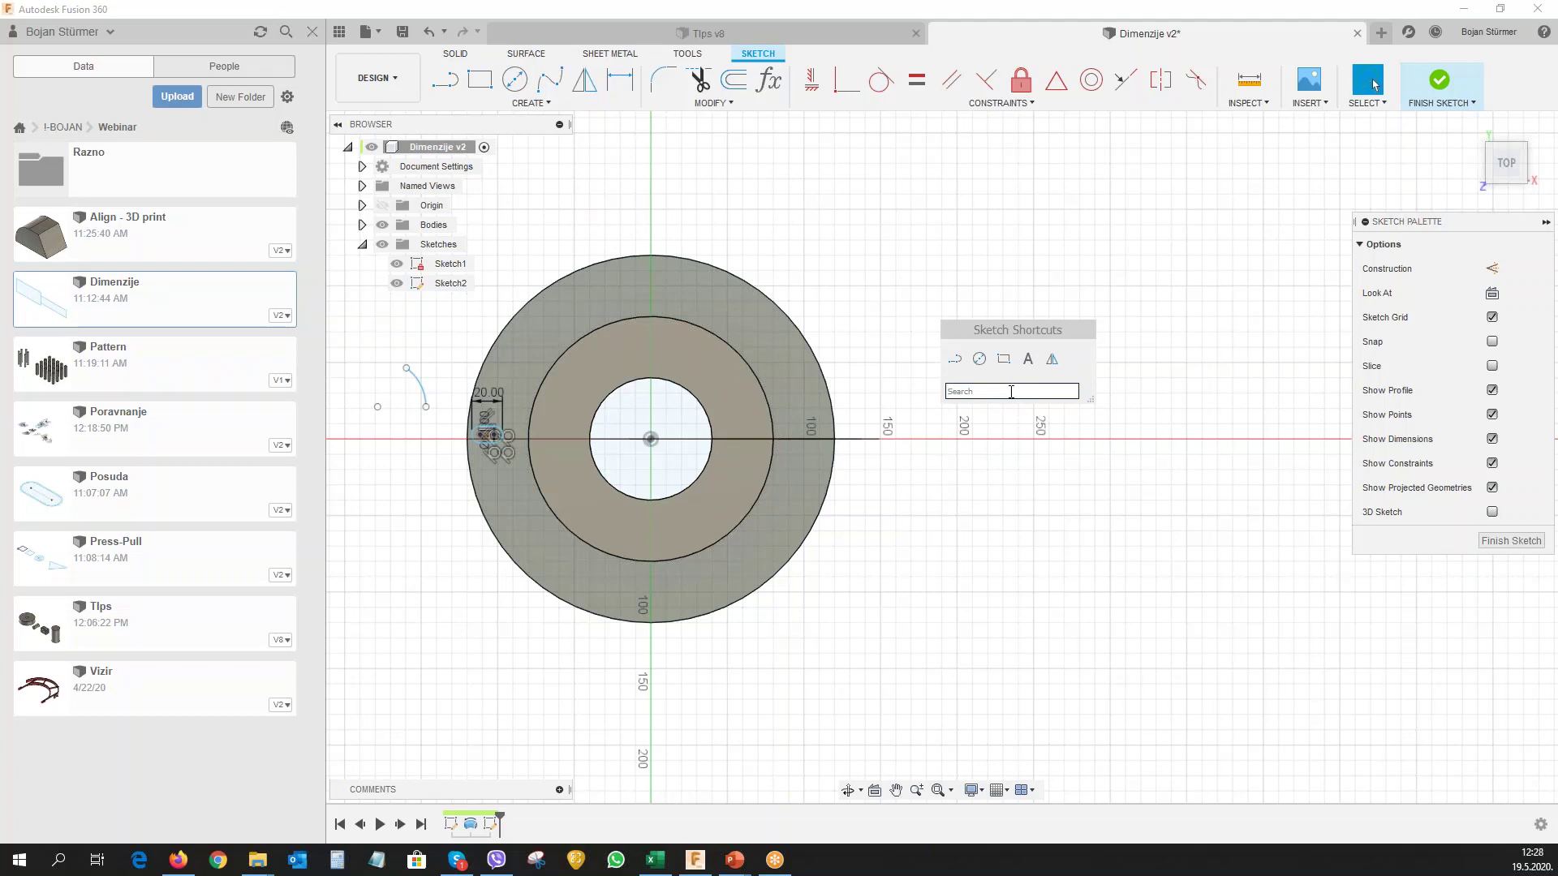
{"action": "type", "text": "o"}
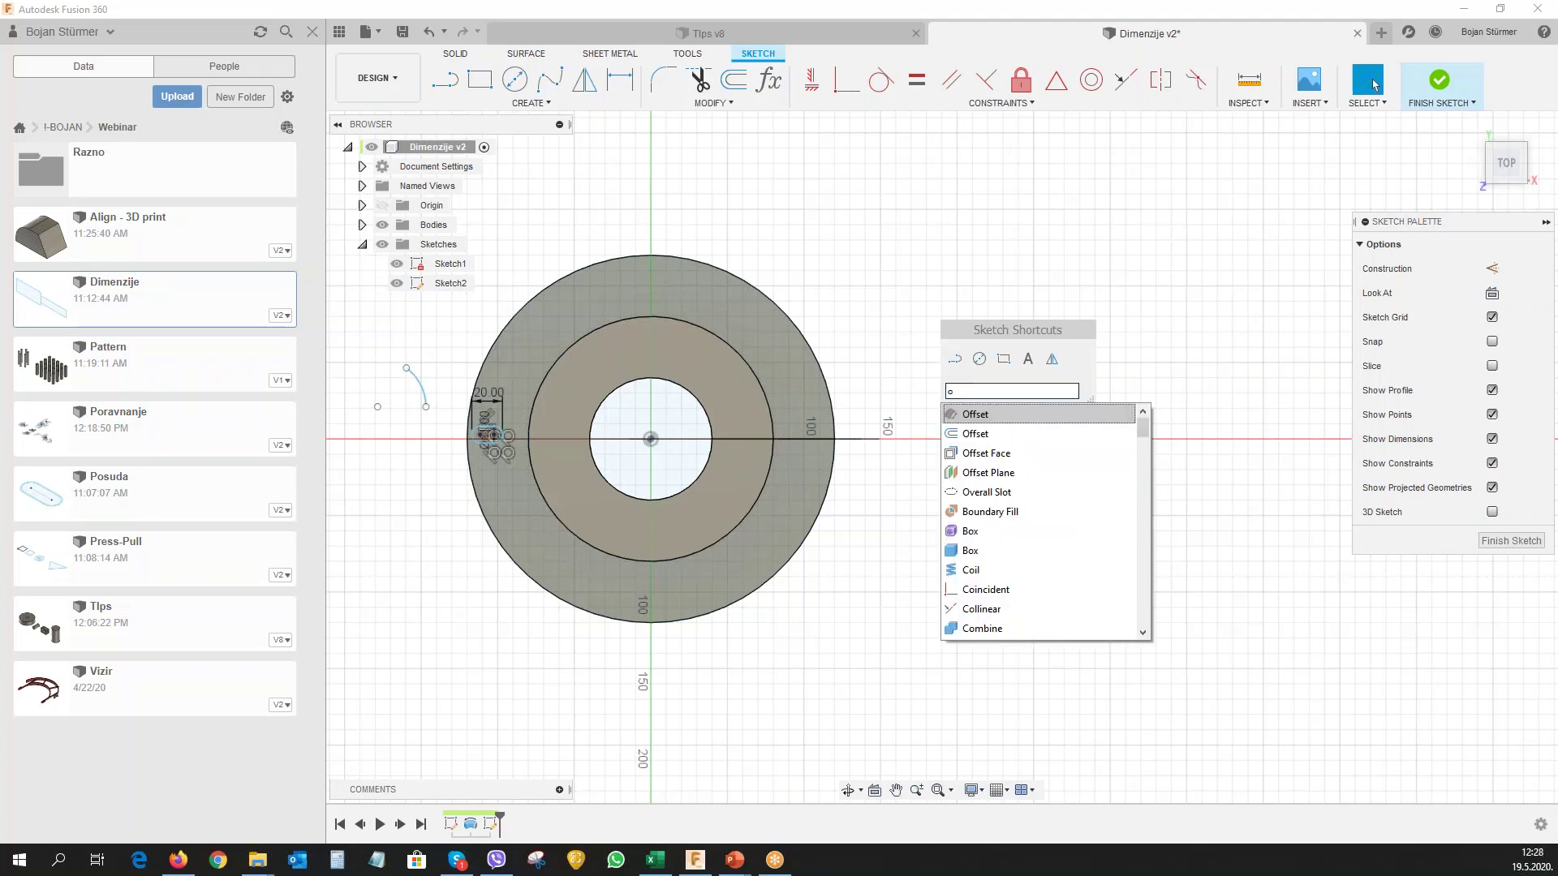
{"action": "type", "text": "fs"}
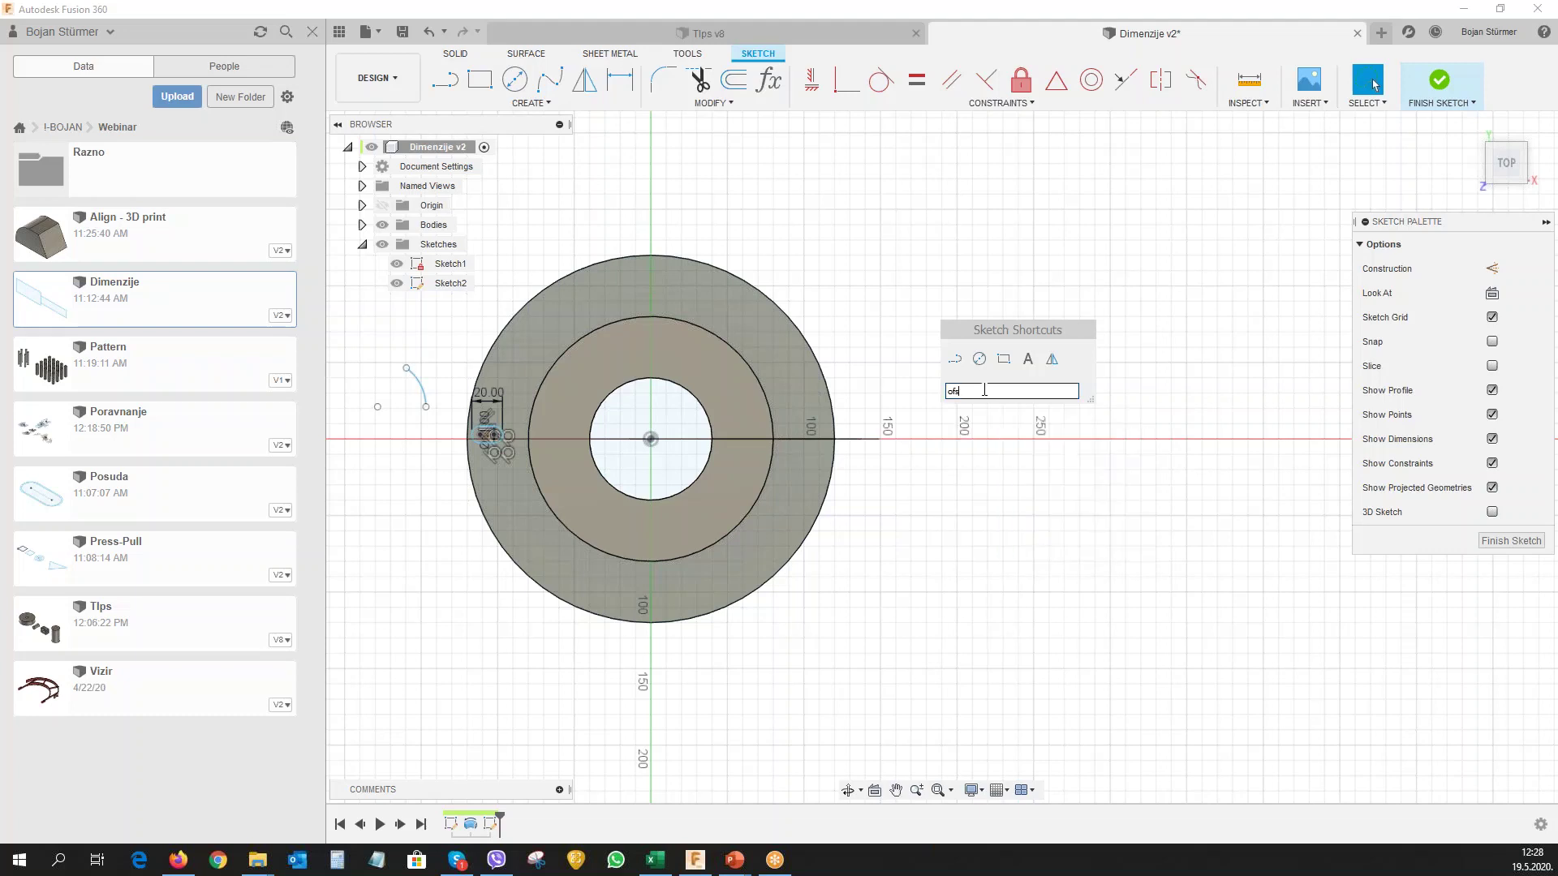
{"action": "key", "text": "BackSpace"}
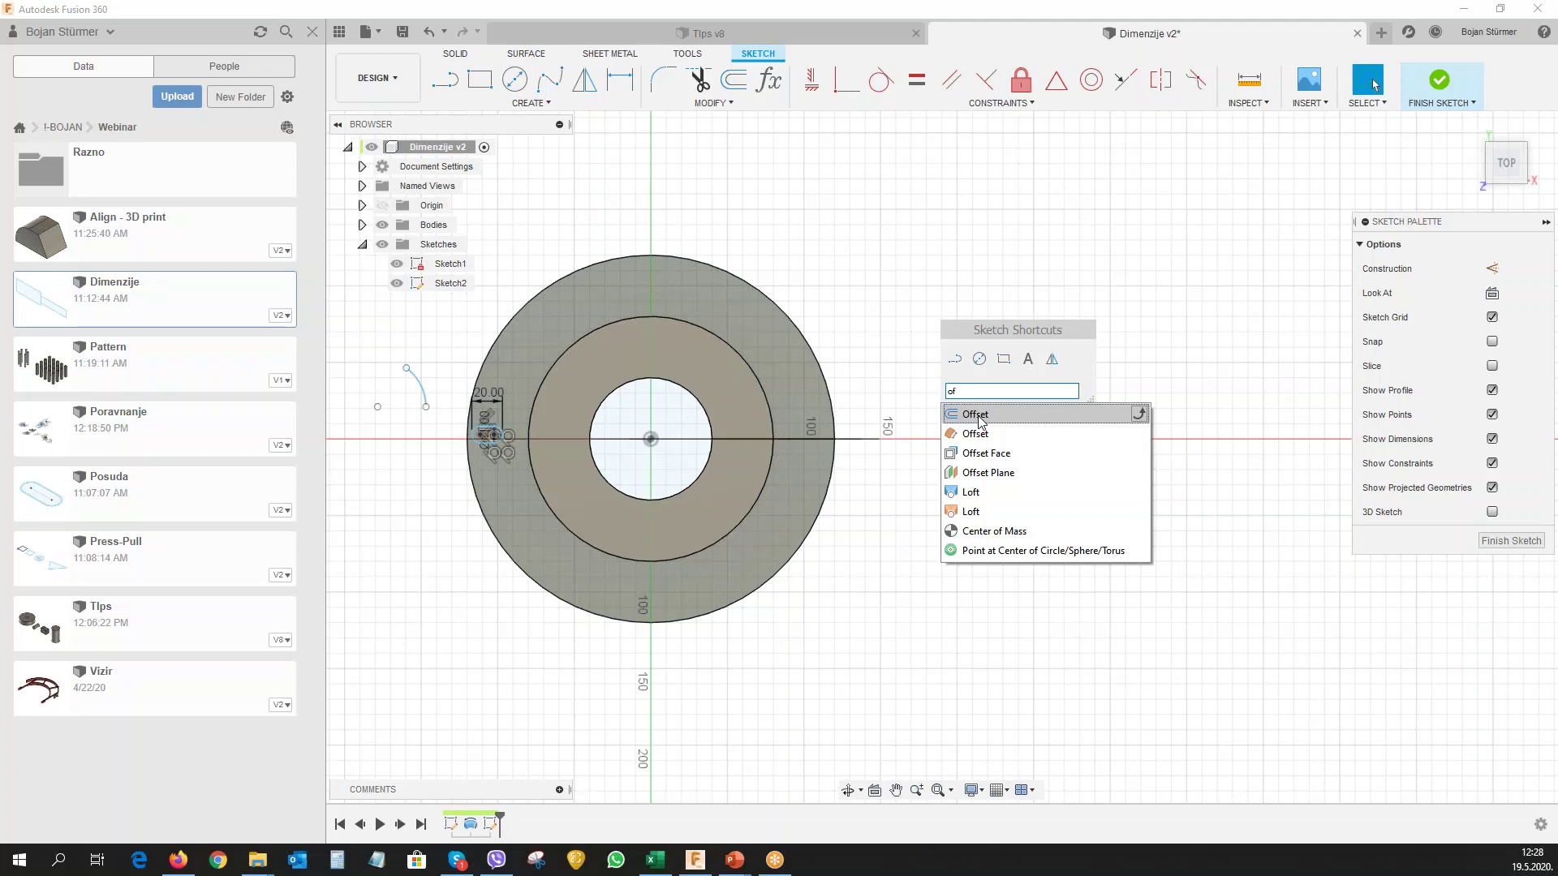
{"action": "mouse_move", "coordinate": [1040, 413]}
{"action": "left_click", "coordinate": [1142, 414]}
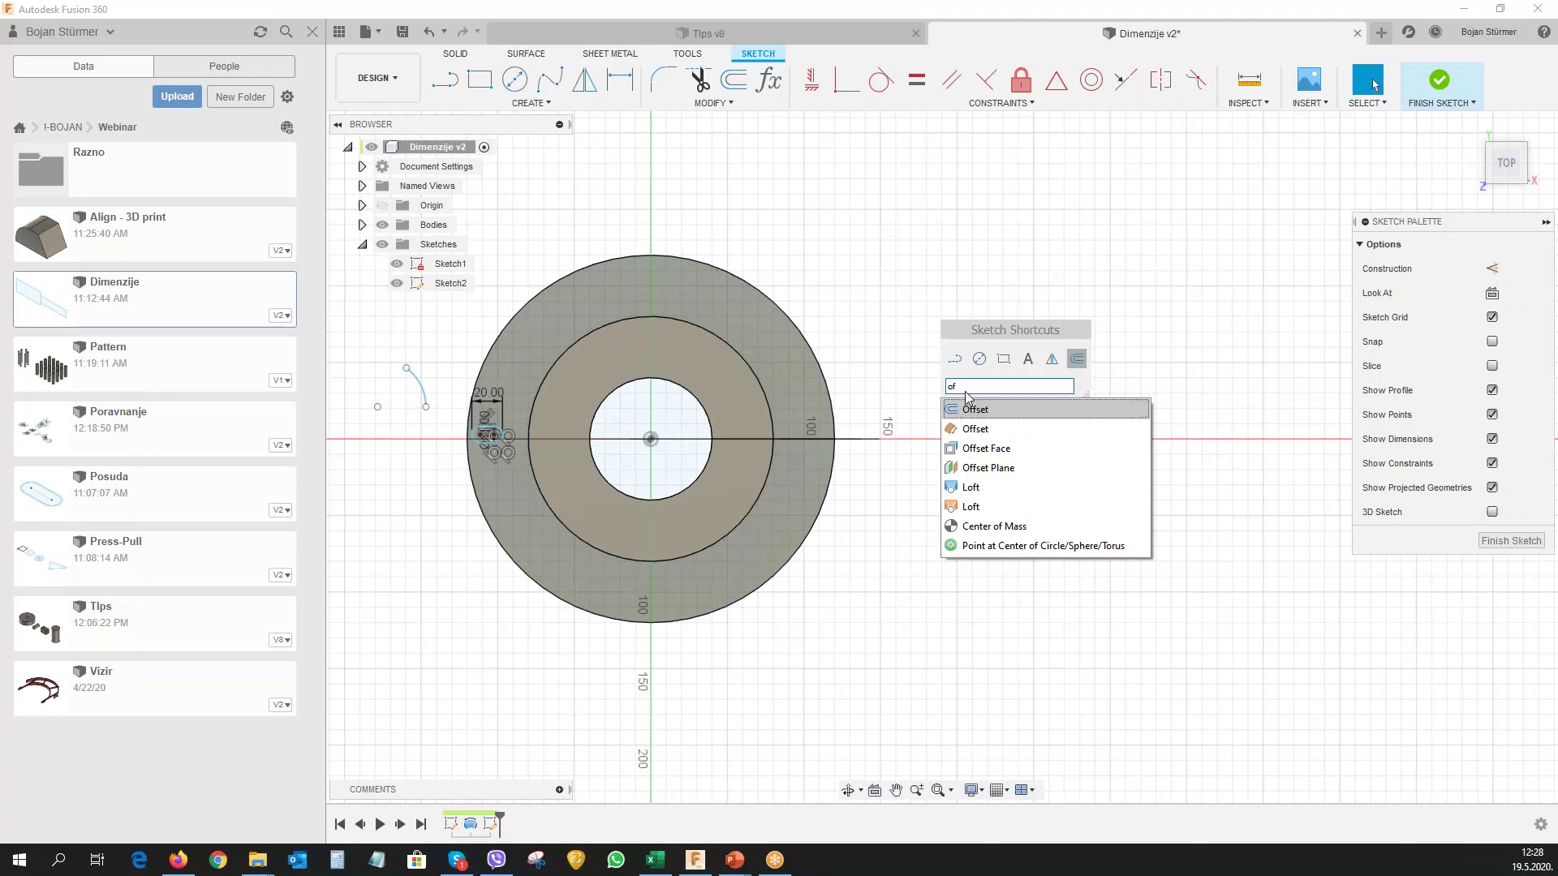
{"action": "left_click", "coordinate": [1140, 411]}
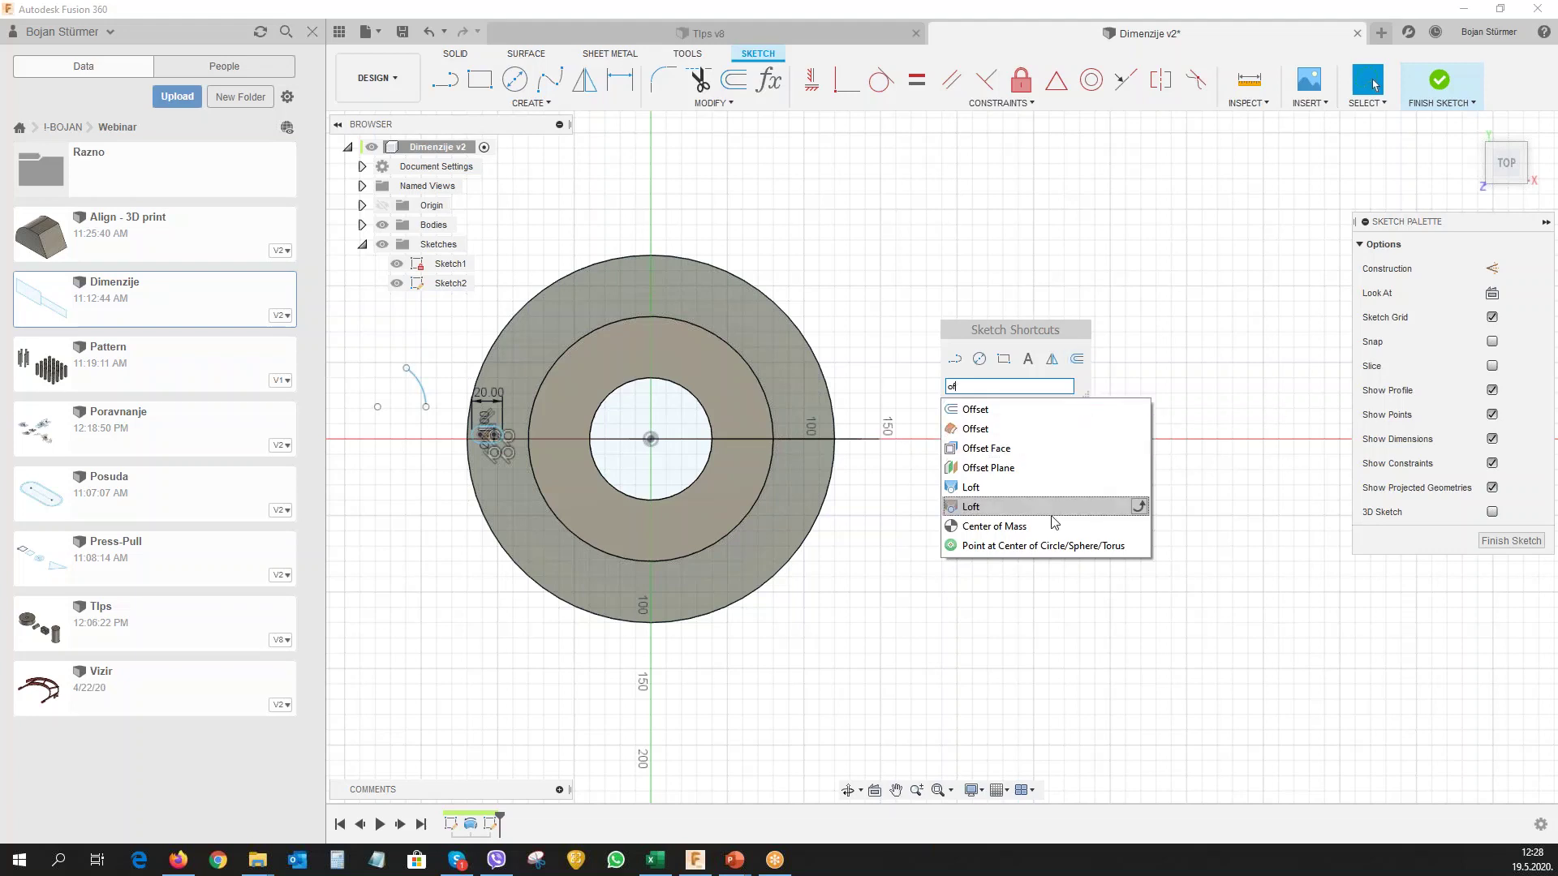
{"action": "left_click", "coordinate": [1012, 673]}
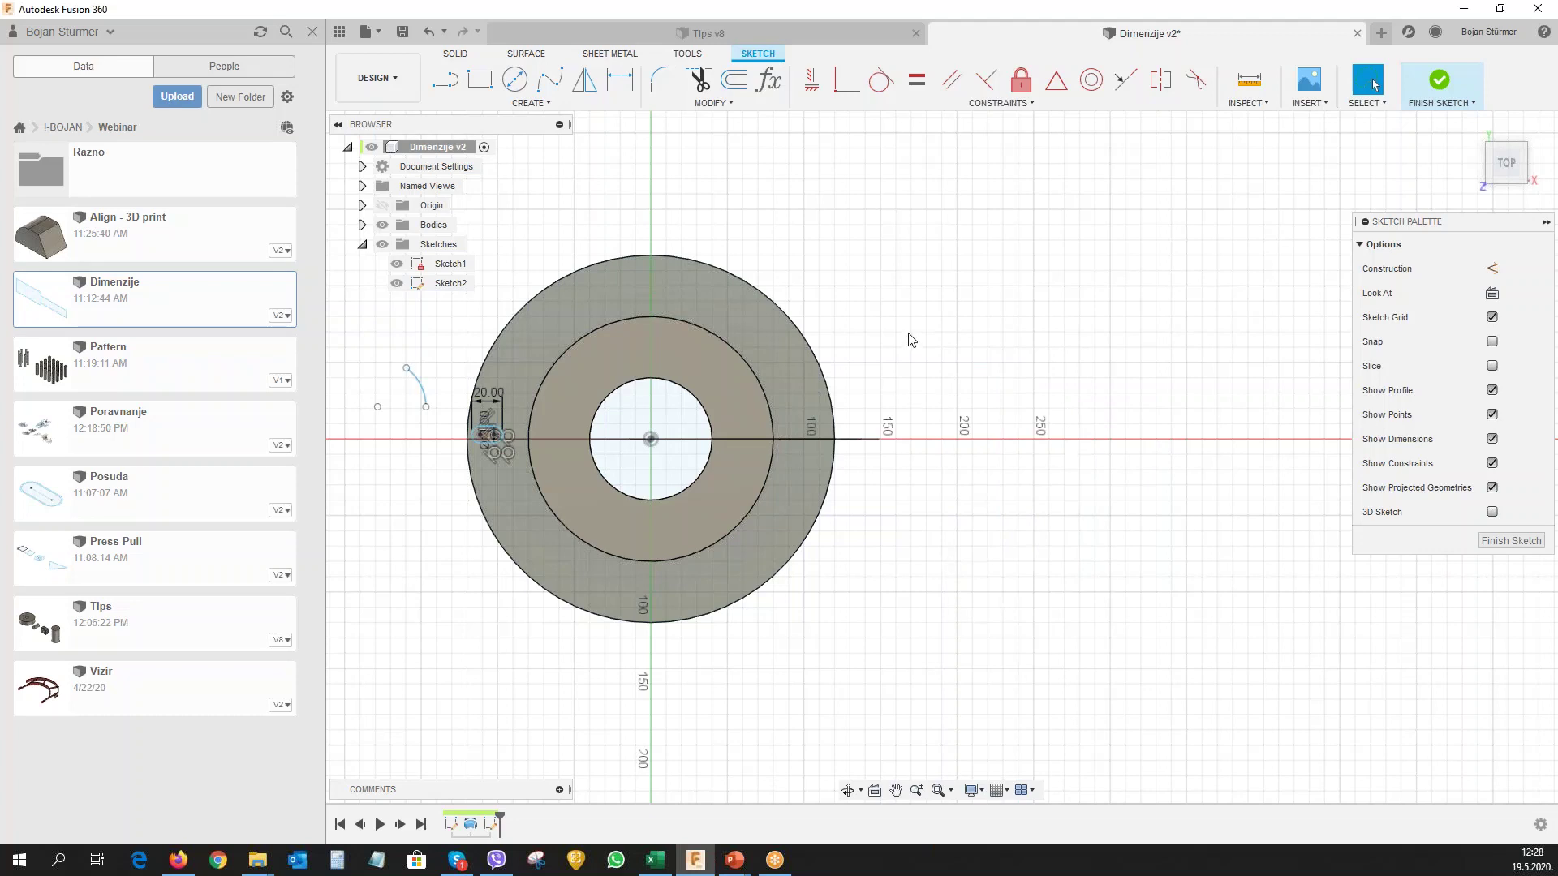
{"action": "key", "text": "s"}
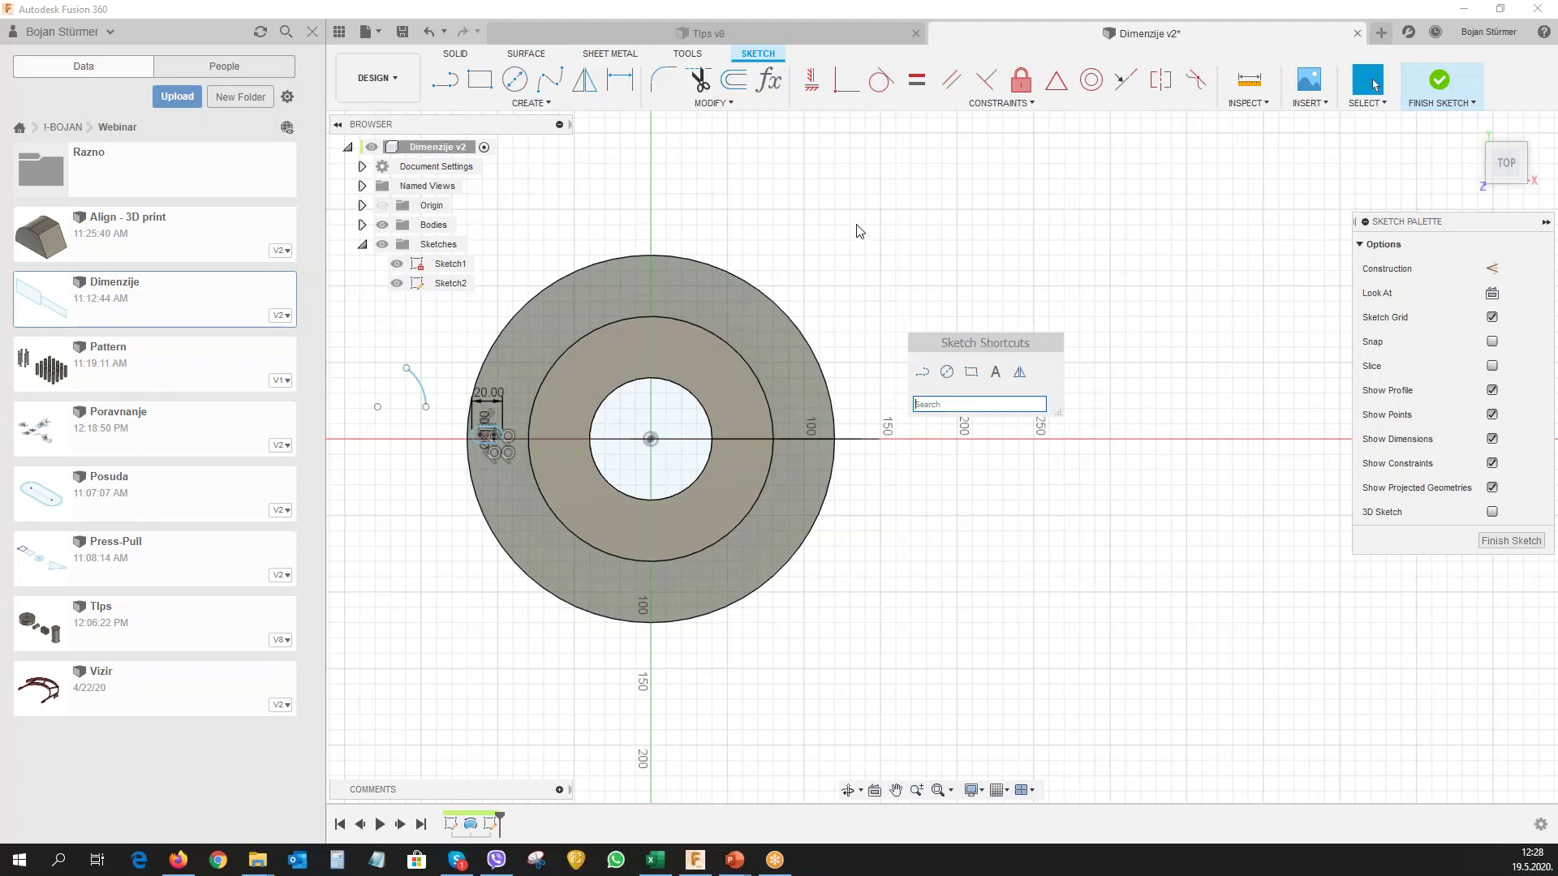
Finish the sketch and search the Design Shortcuts box for 'ho'.
{"action": "left_click", "coordinate": [1438, 81]}
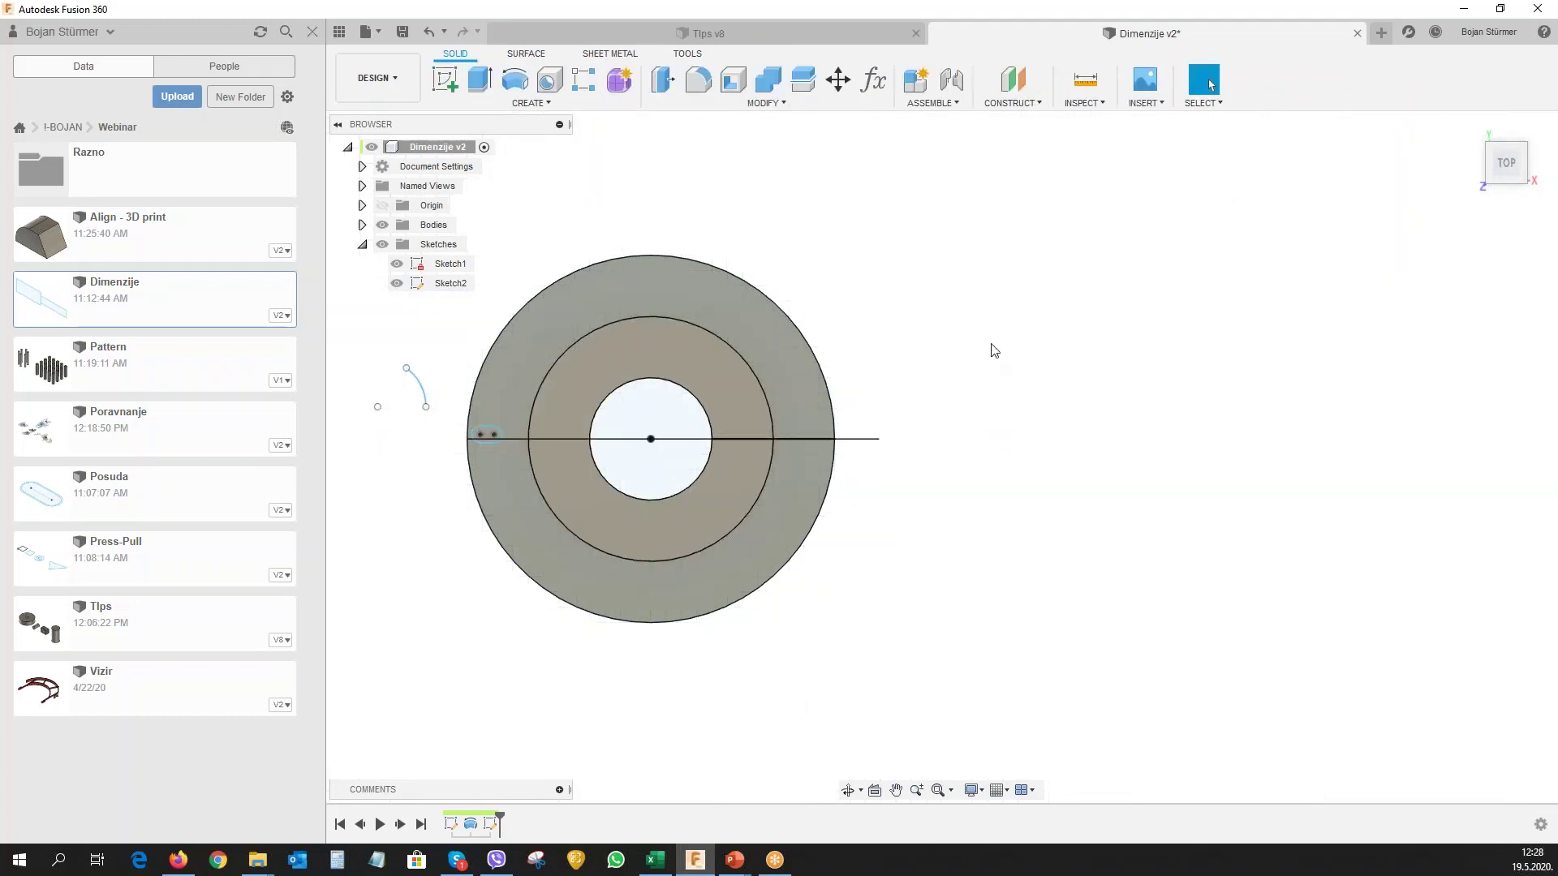
{"action": "key", "text": "s"}
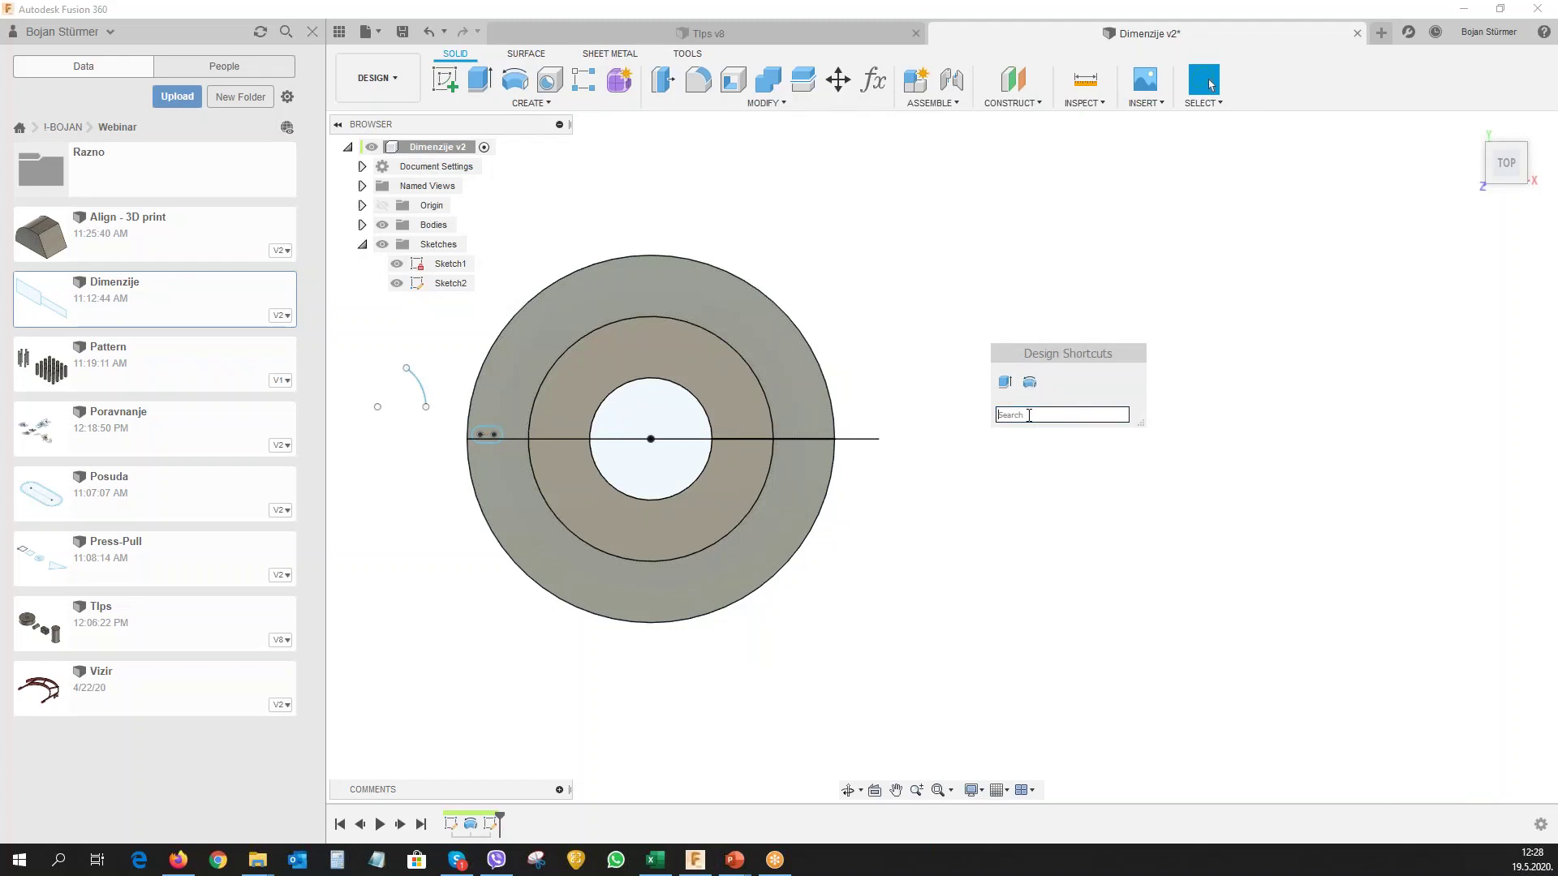
{"action": "type", "text": "ho"}
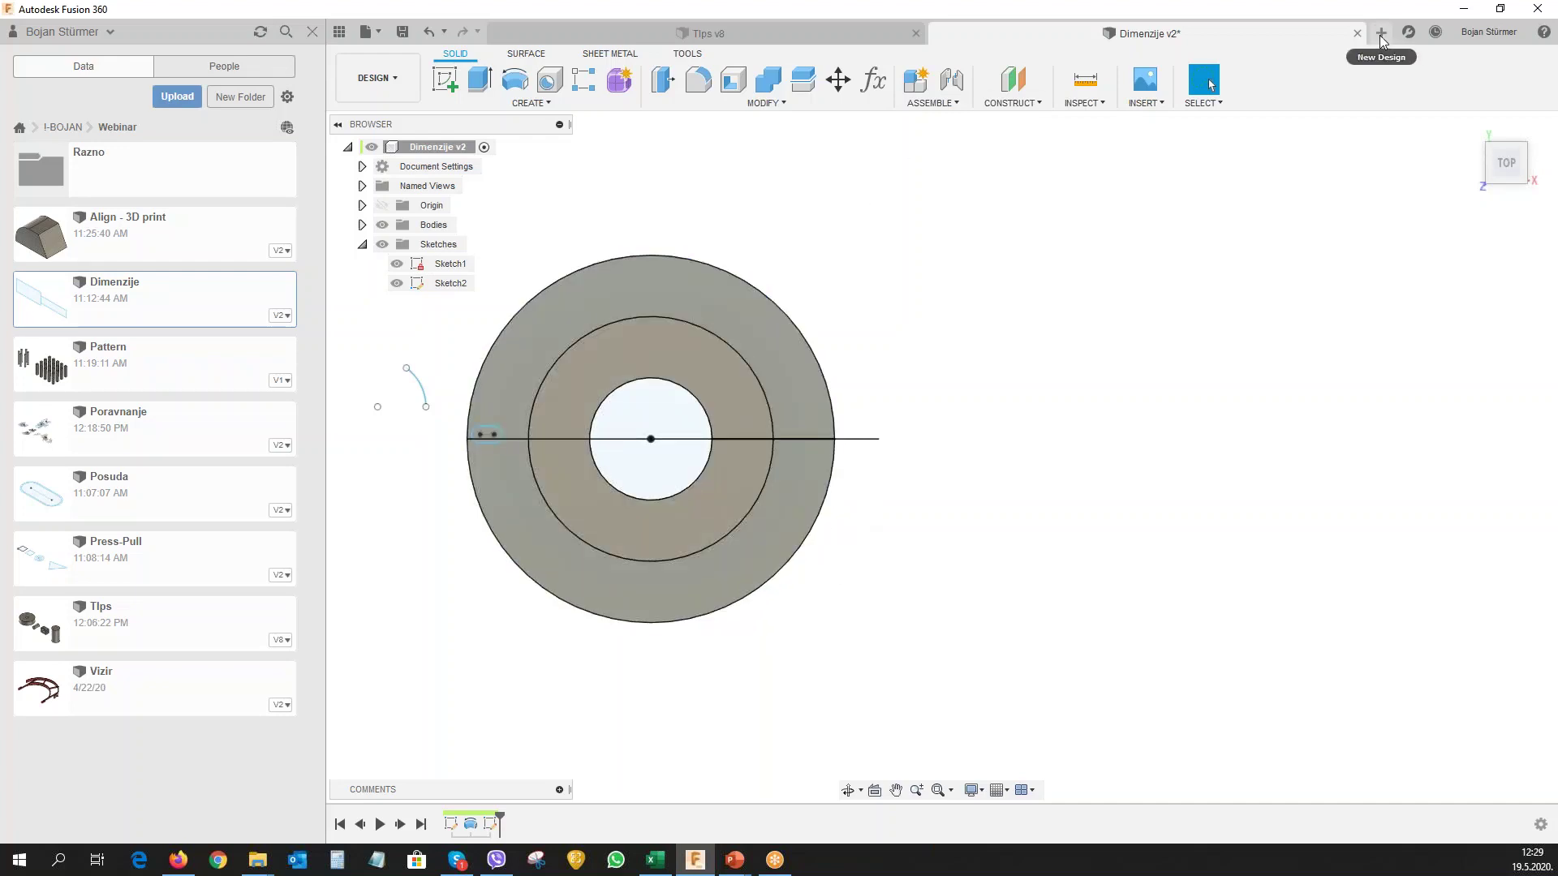
Close Dimenzije and start a new design with a sketch on the XY ground plane.
{"action": "left_click", "coordinate": [1357, 33]}
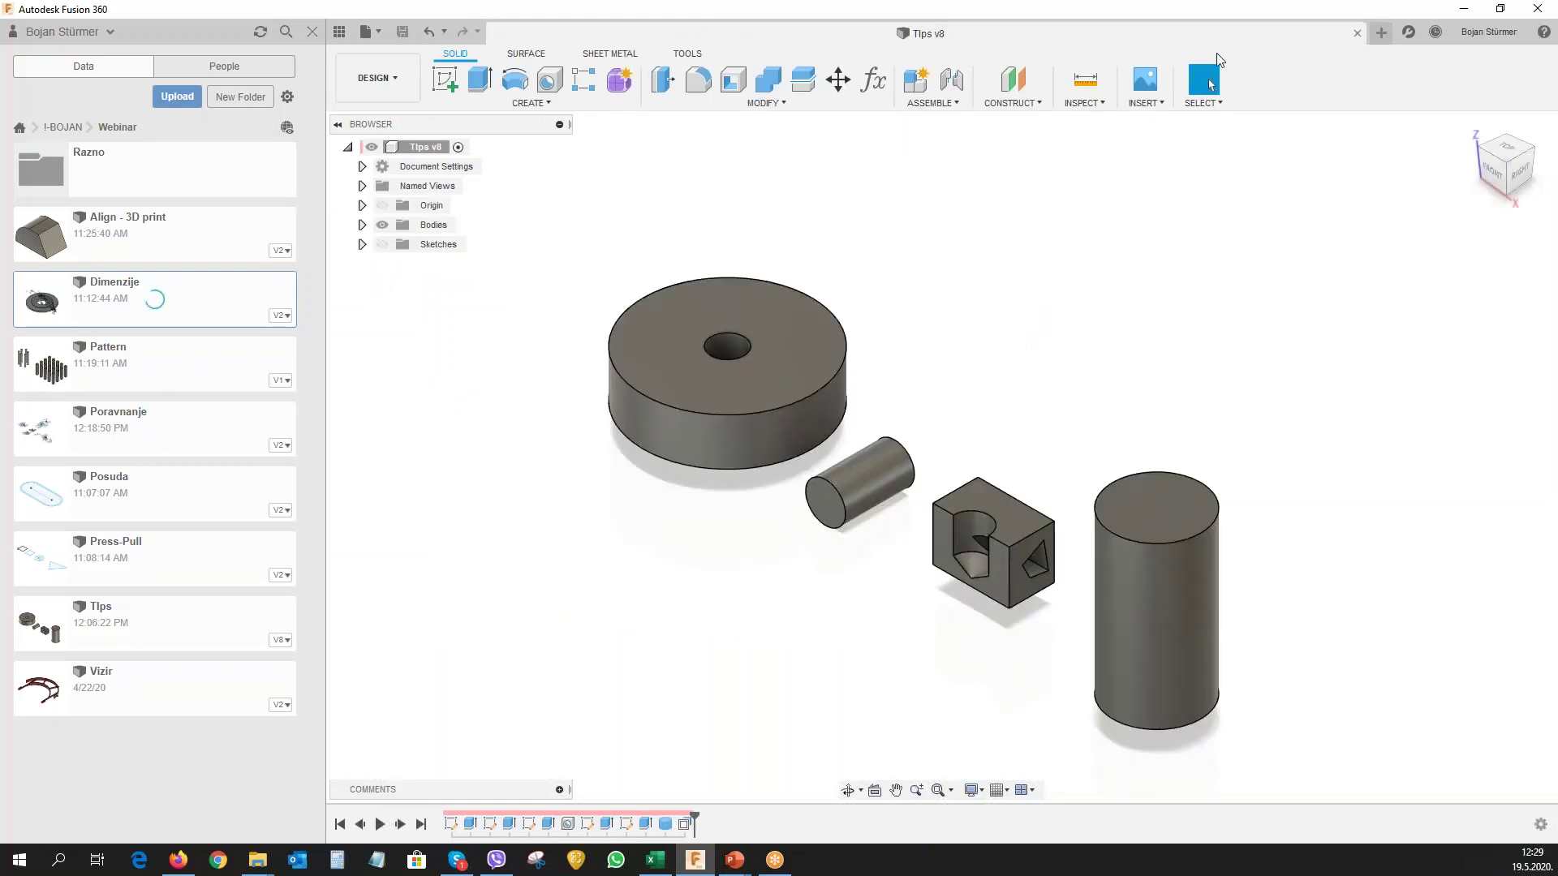
{"action": "left_click", "coordinate": [1382, 31]}
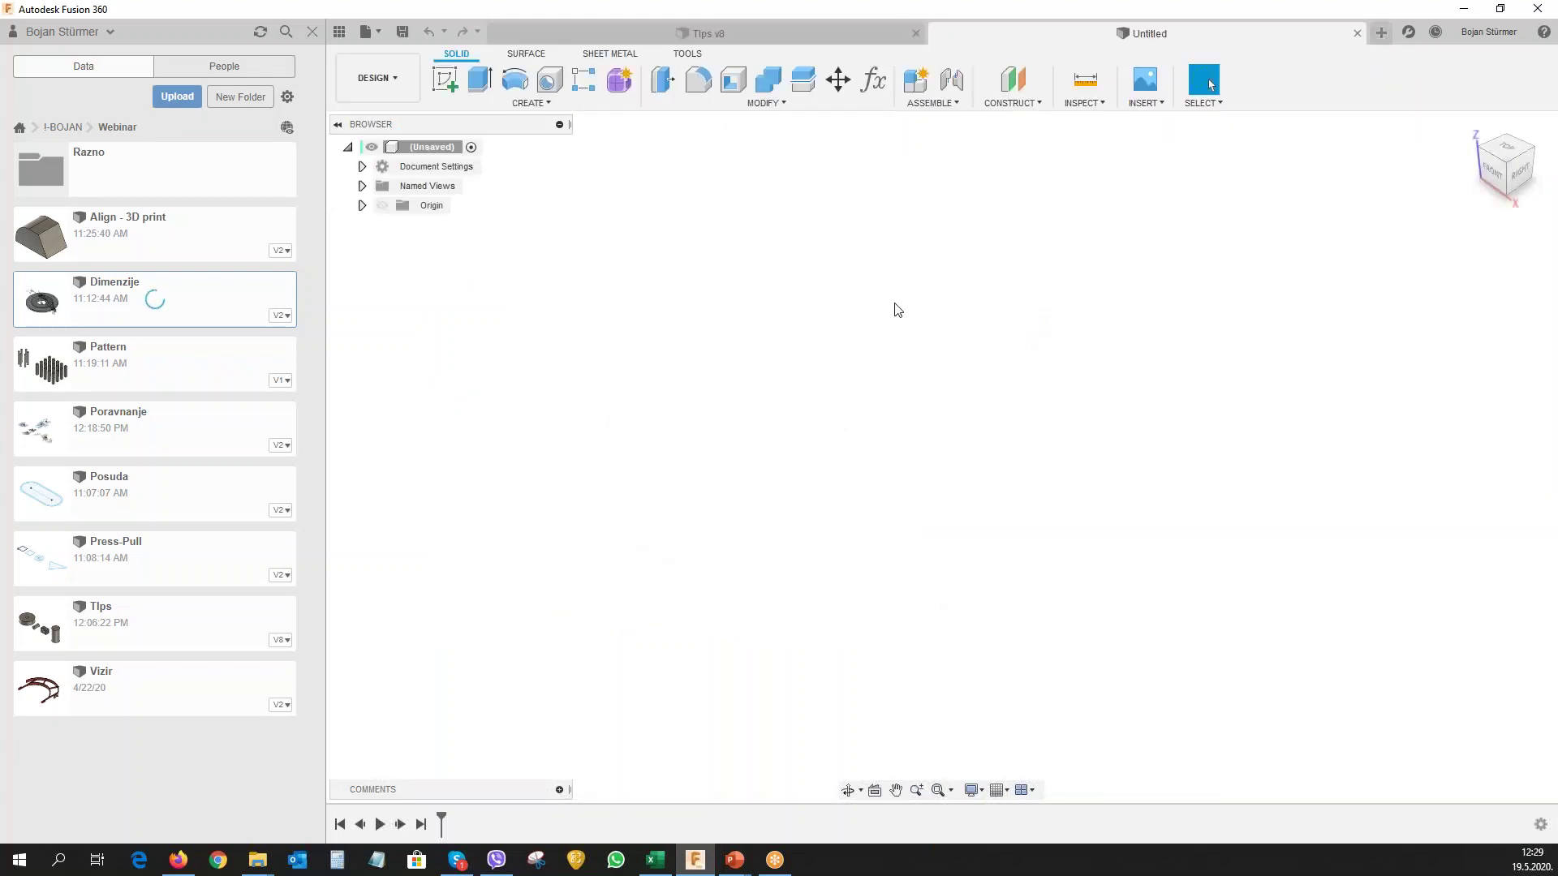
{"action": "left_click", "coordinate": [443, 81]}
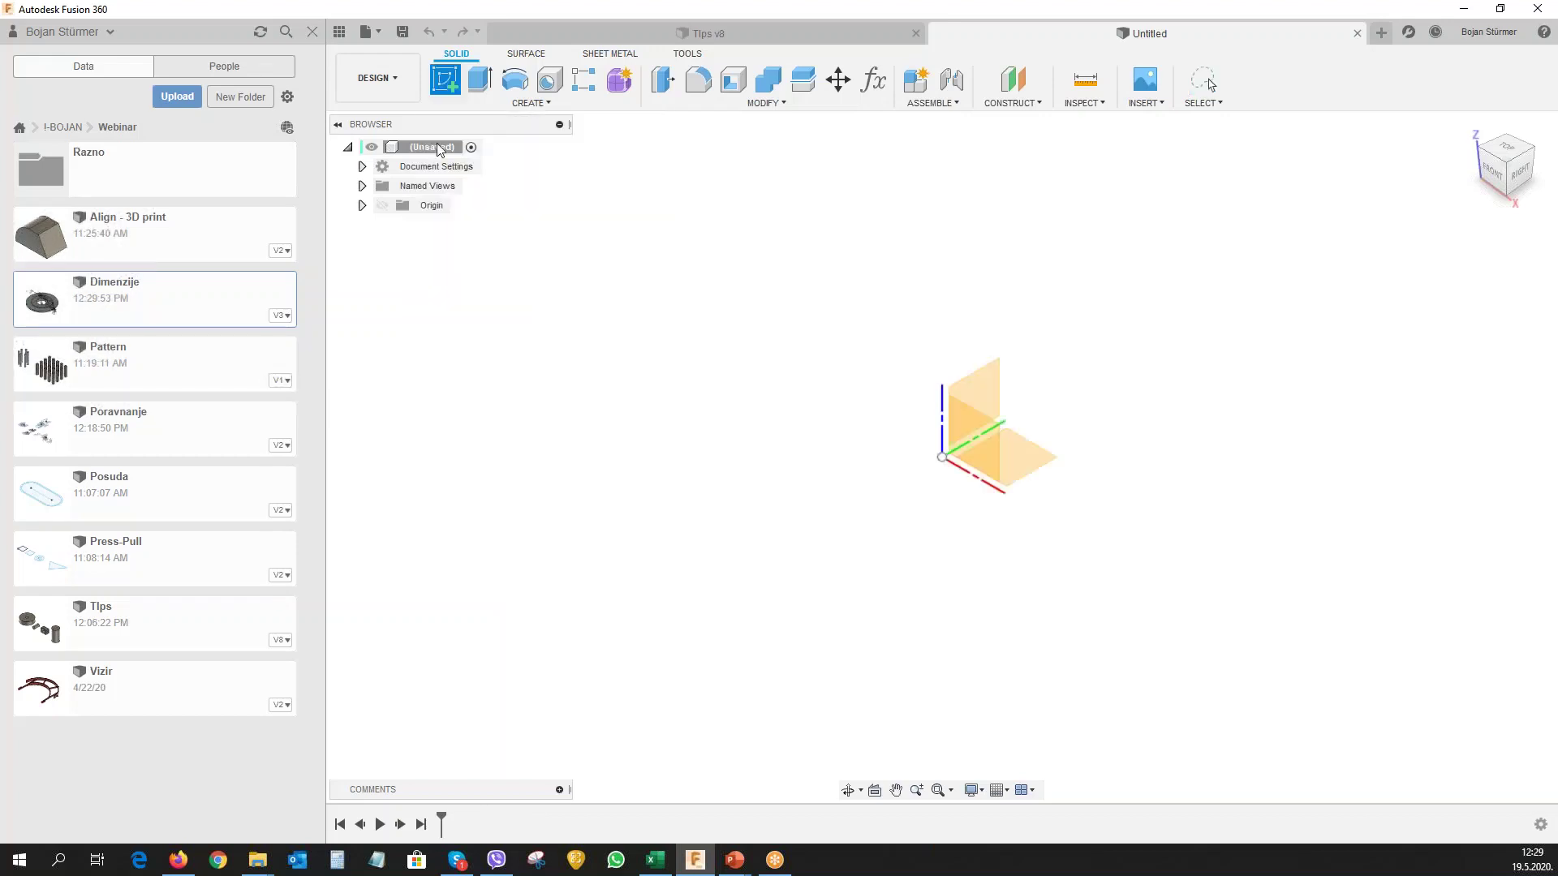
{"action": "left_click", "coordinate": [1029, 463]}
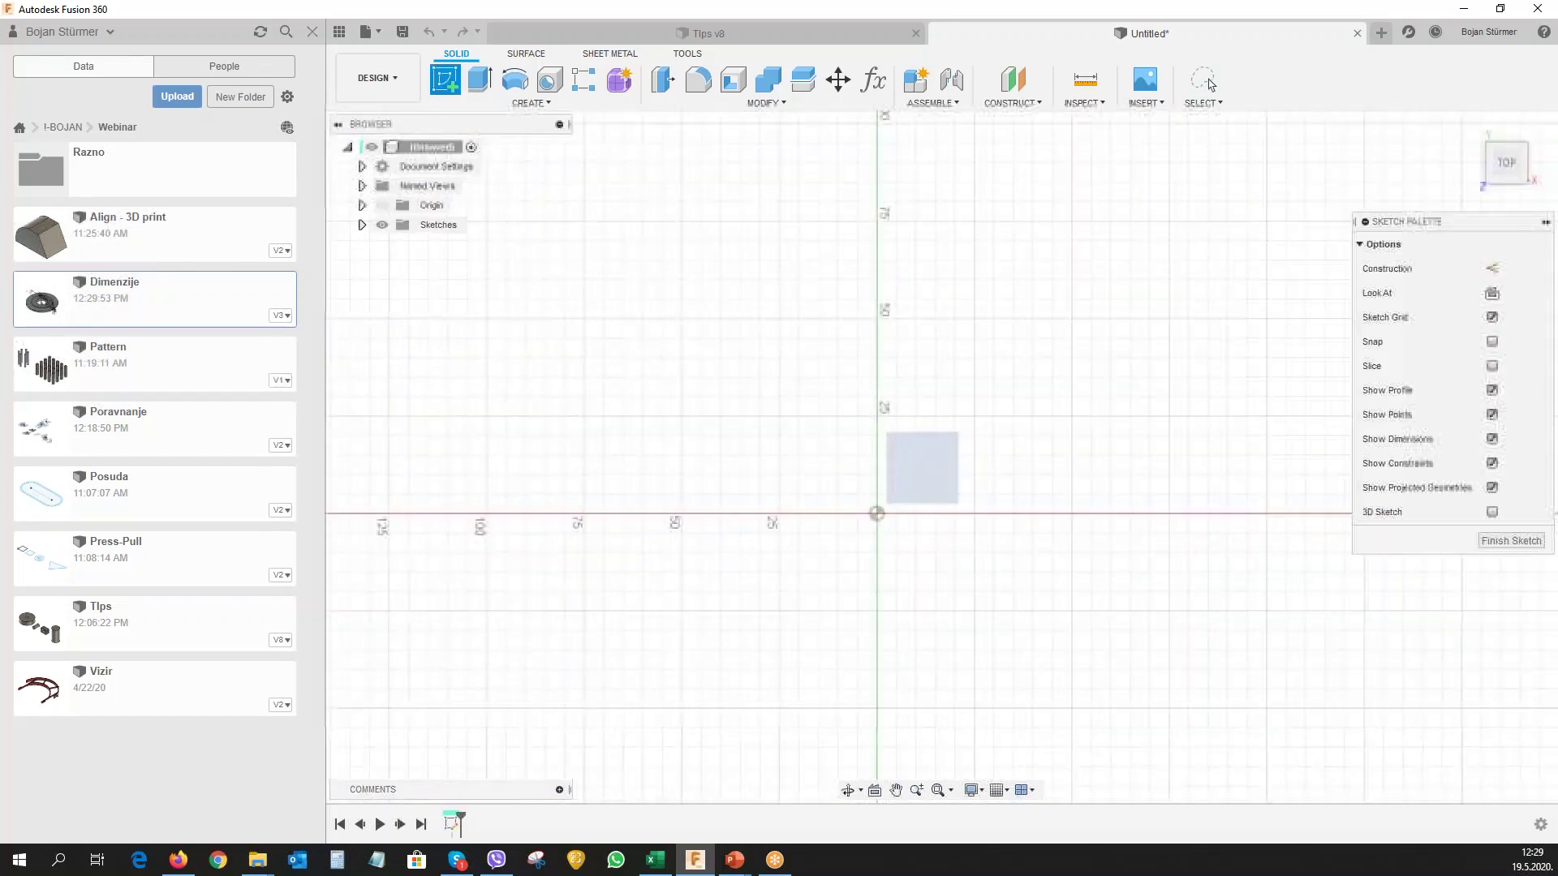
Draw a 2-point rectangle from the origin up and to the right.
{"action": "left_click", "coordinate": [480, 80]}
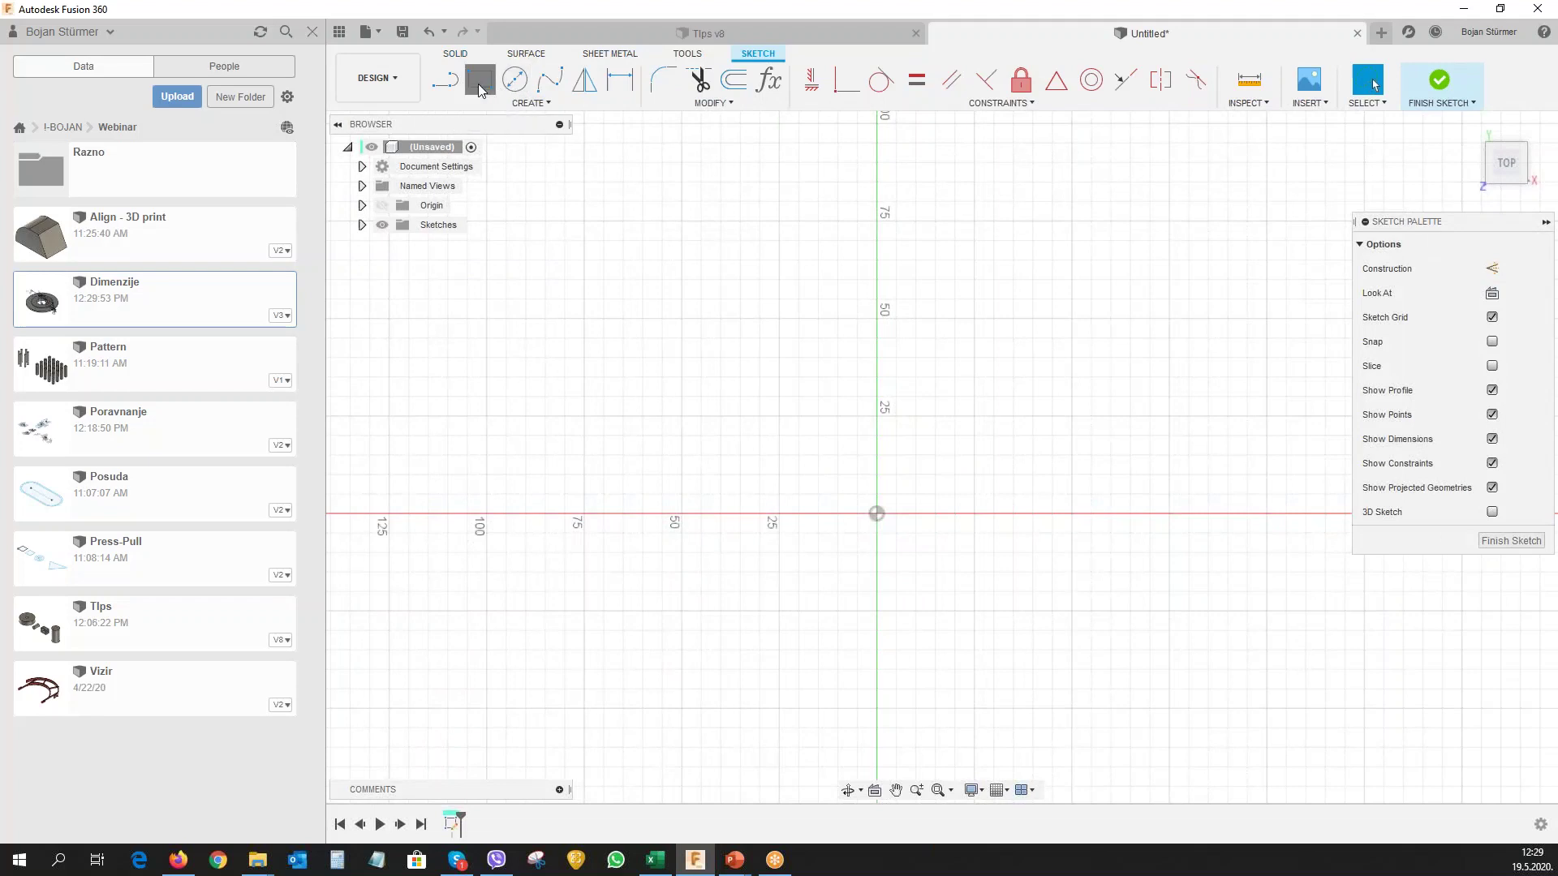
{"action": "left_click", "coordinate": [876, 513]}
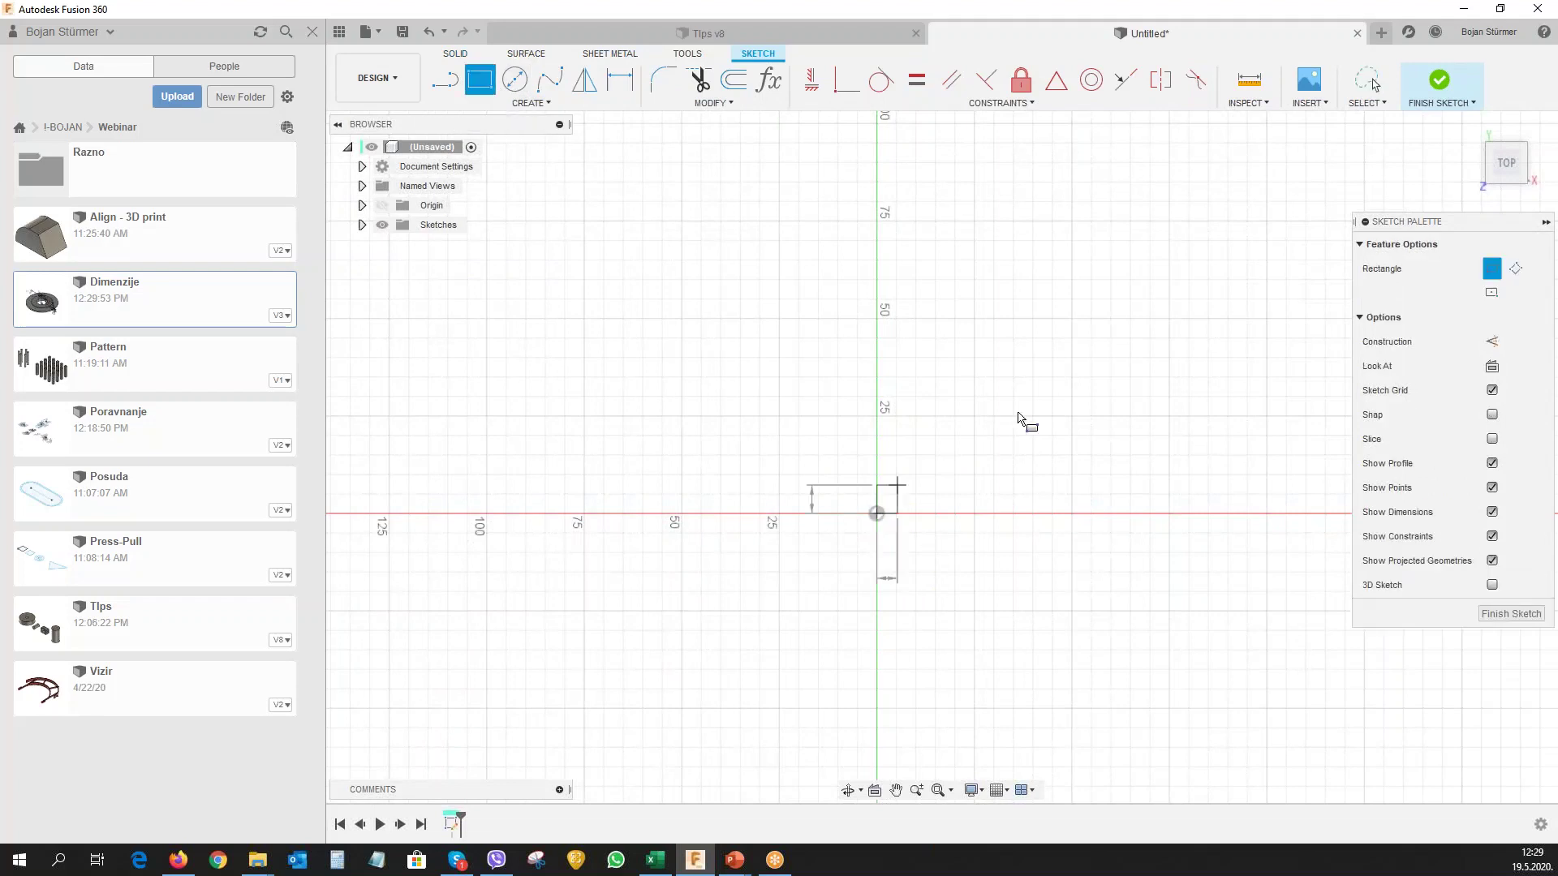
{"action": "left_click", "coordinate": [1172, 329]}
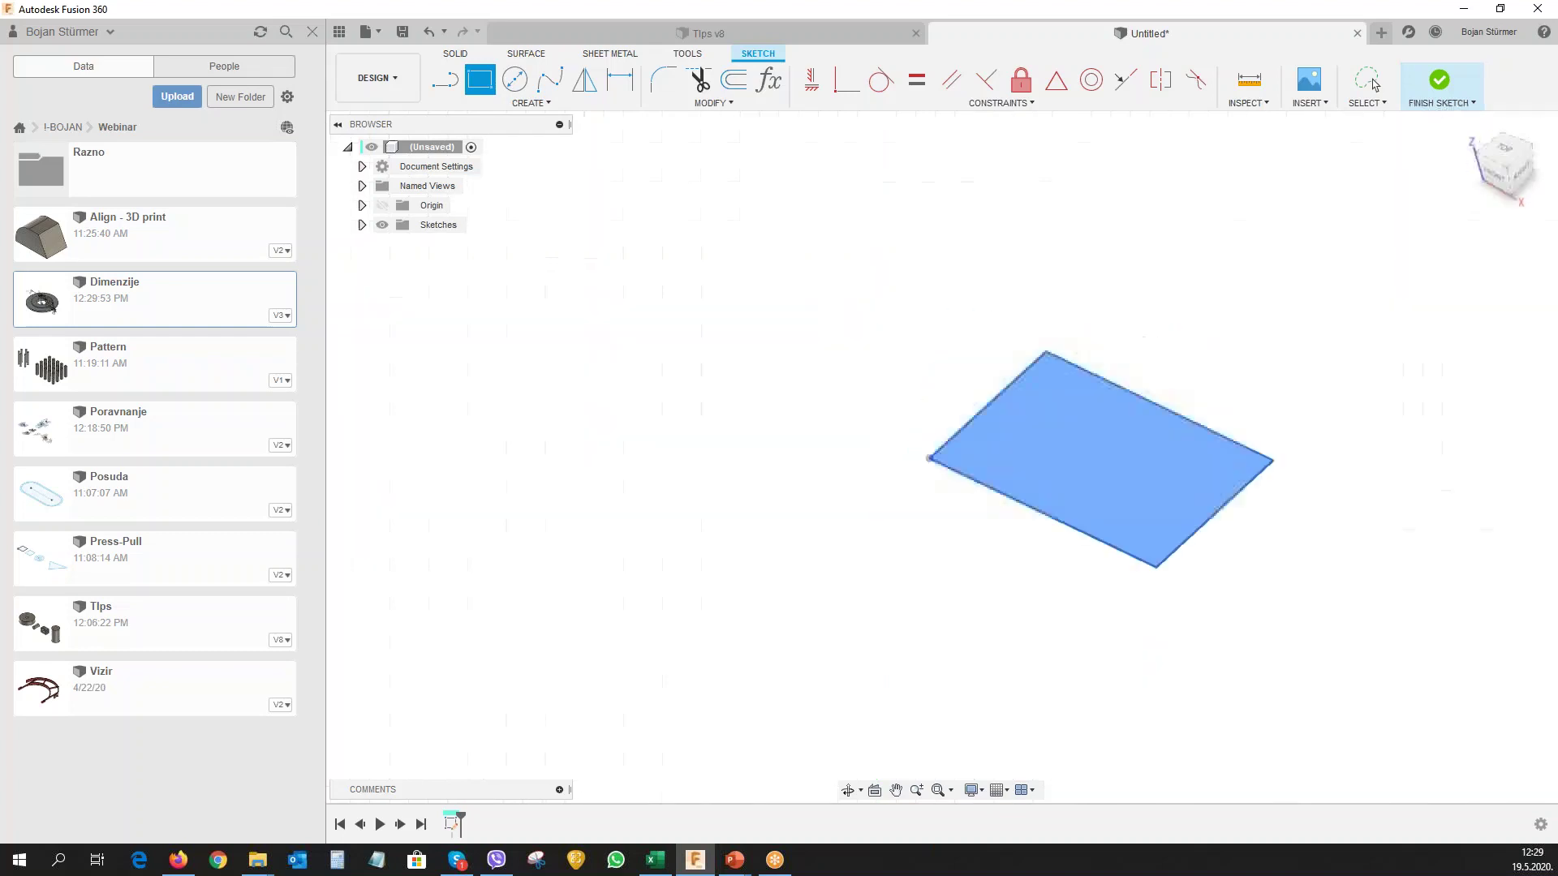
Extrude the rectangle into a 45.095 mm tall box.
{"action": "key", "text": "e"}
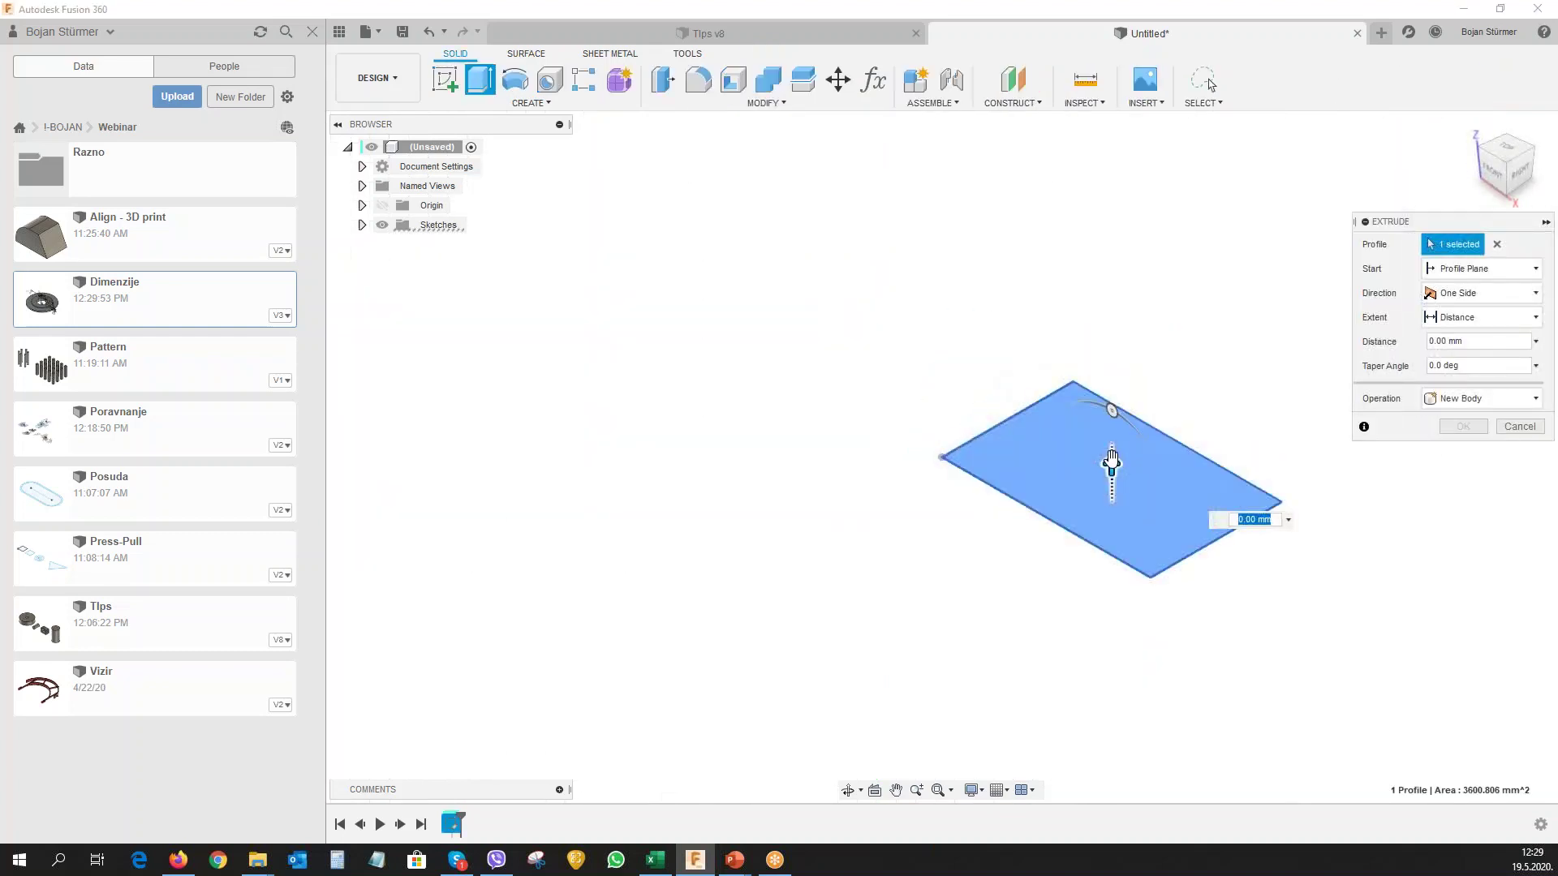
{"action": "left_click_drag", "start_coordinate": [1112, 469], "coordinate": [1094, 261]}
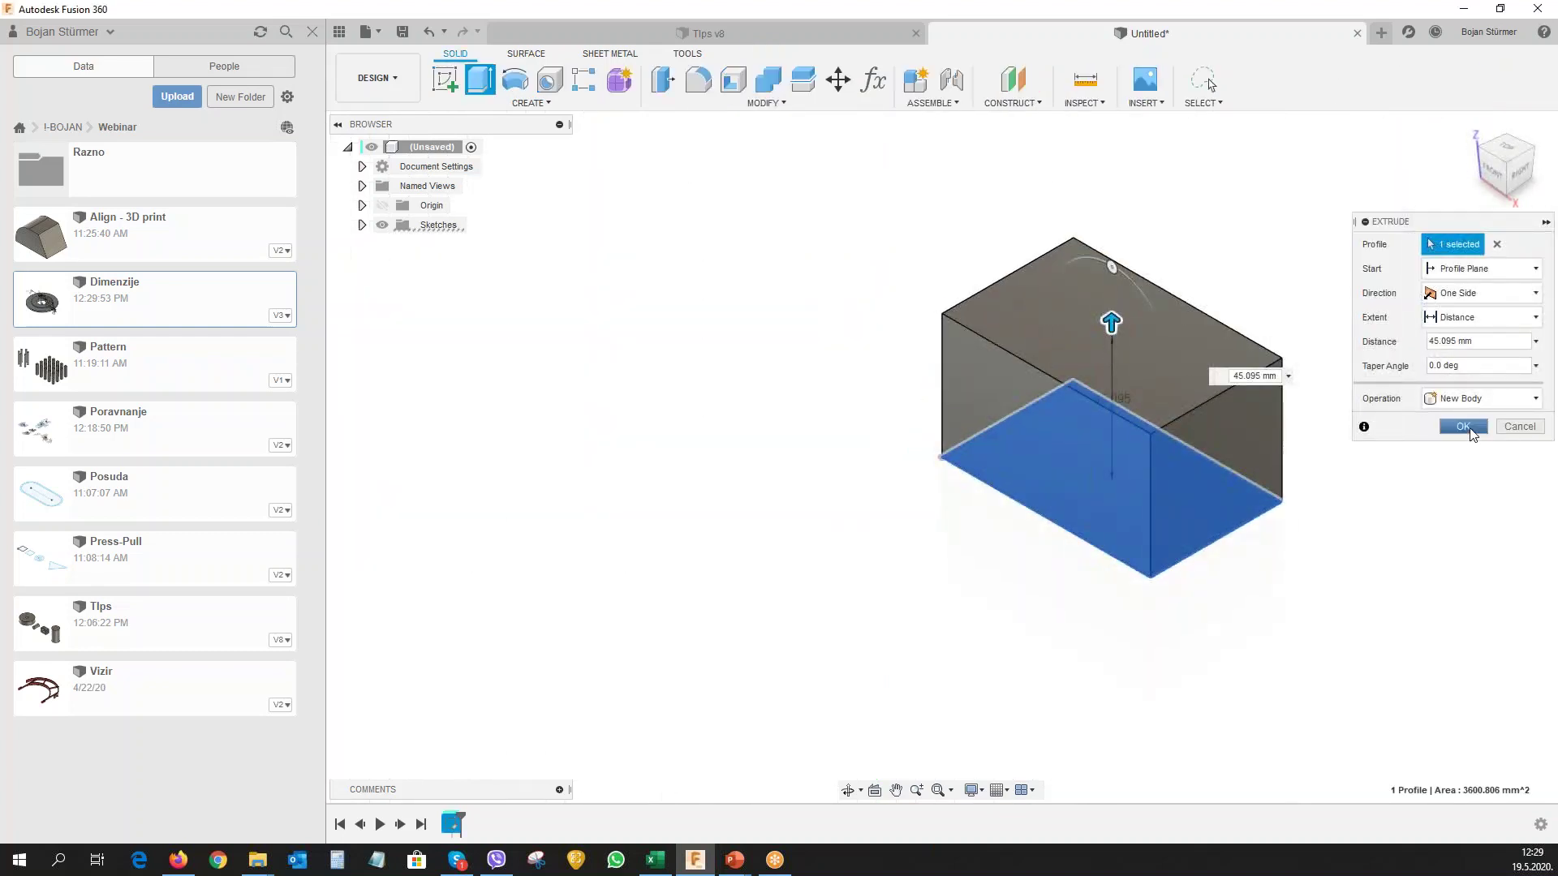
{"action": "left_click", "coordinate": [1463, 426]}
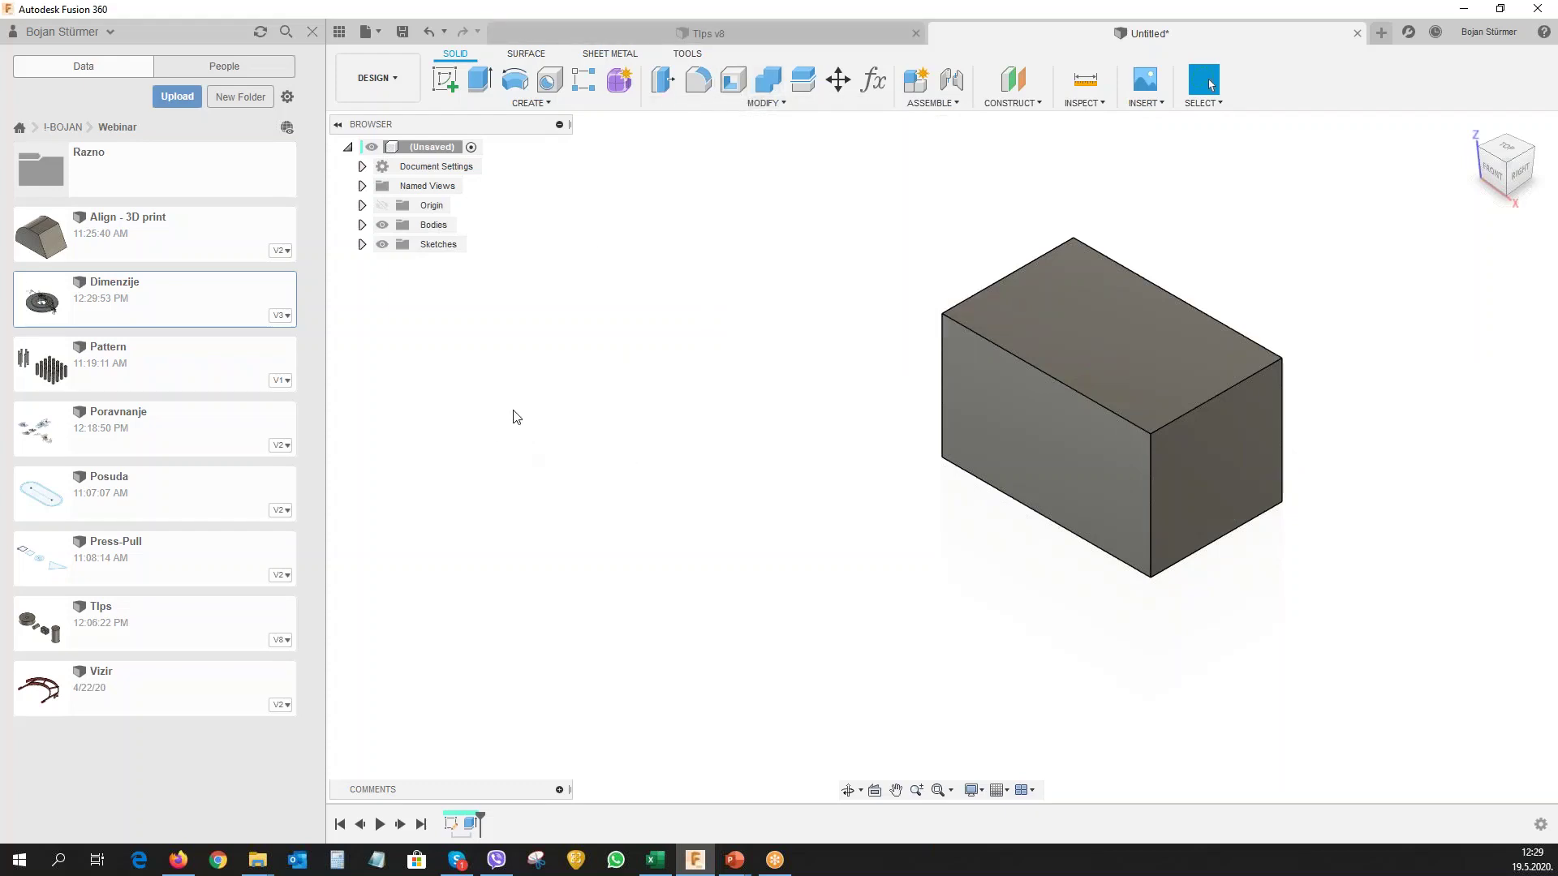
Fillet the box's top right edge with a 27.787 mm radius.
{"action": "left_click", "coordinate": [698, 80]}
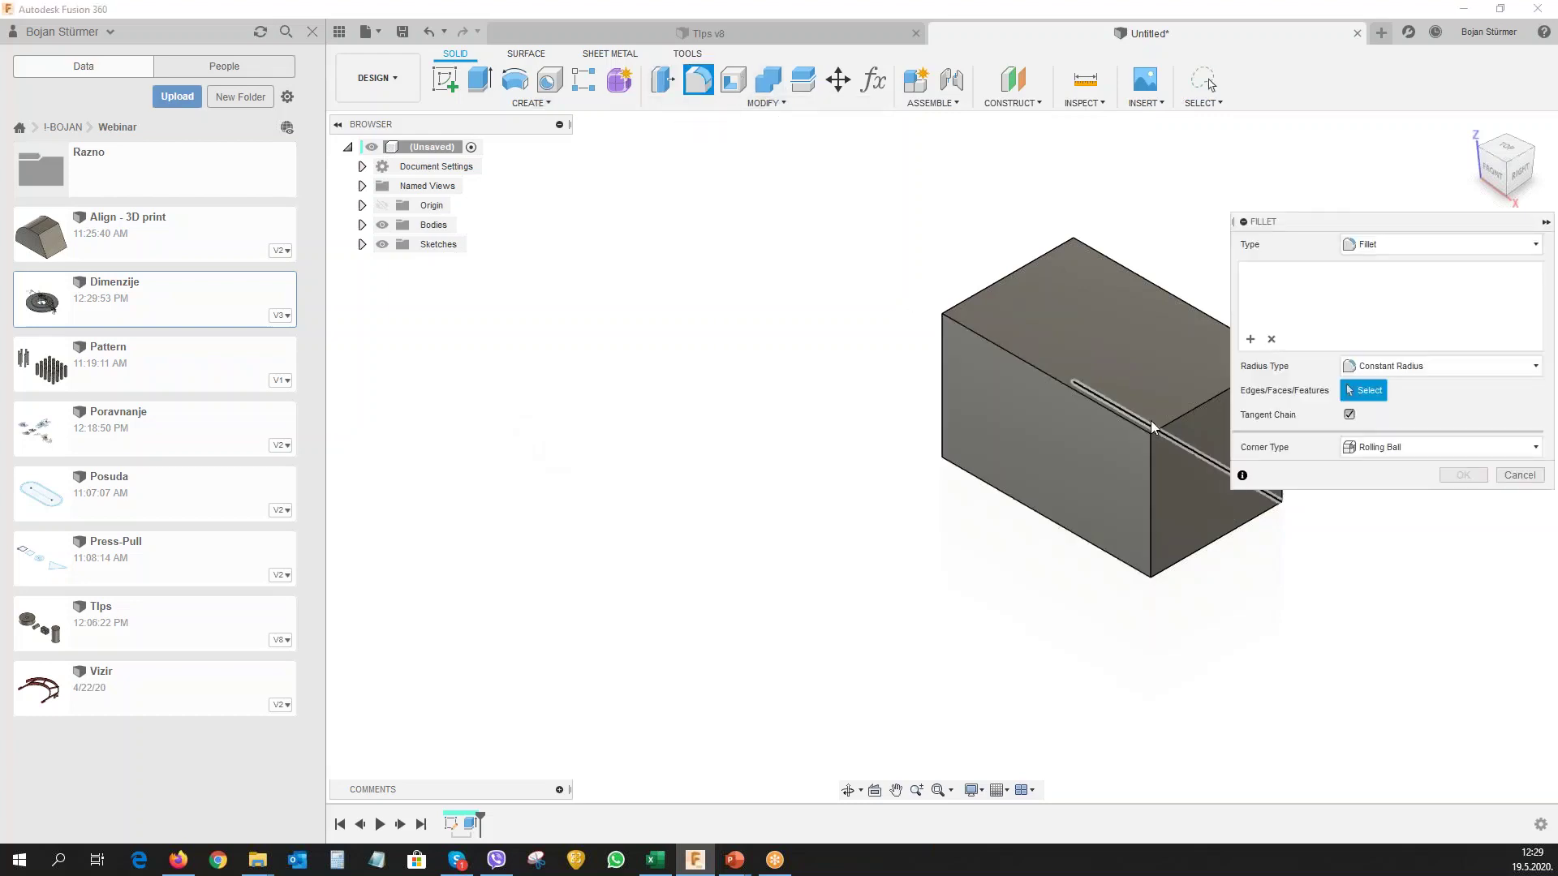
{"action": "left_click", "coordinate": [1172, 438]}
{"action": "mouse_move", "coordinate": [1196, 410]}
{"action": "left_mouse_down"}
{"action": "mouse_move", "coordinate": [1128, 426]}
{"action": "mouse_move", "coordinate": [1158, 430]}
{"action": "left_mouse_up"}
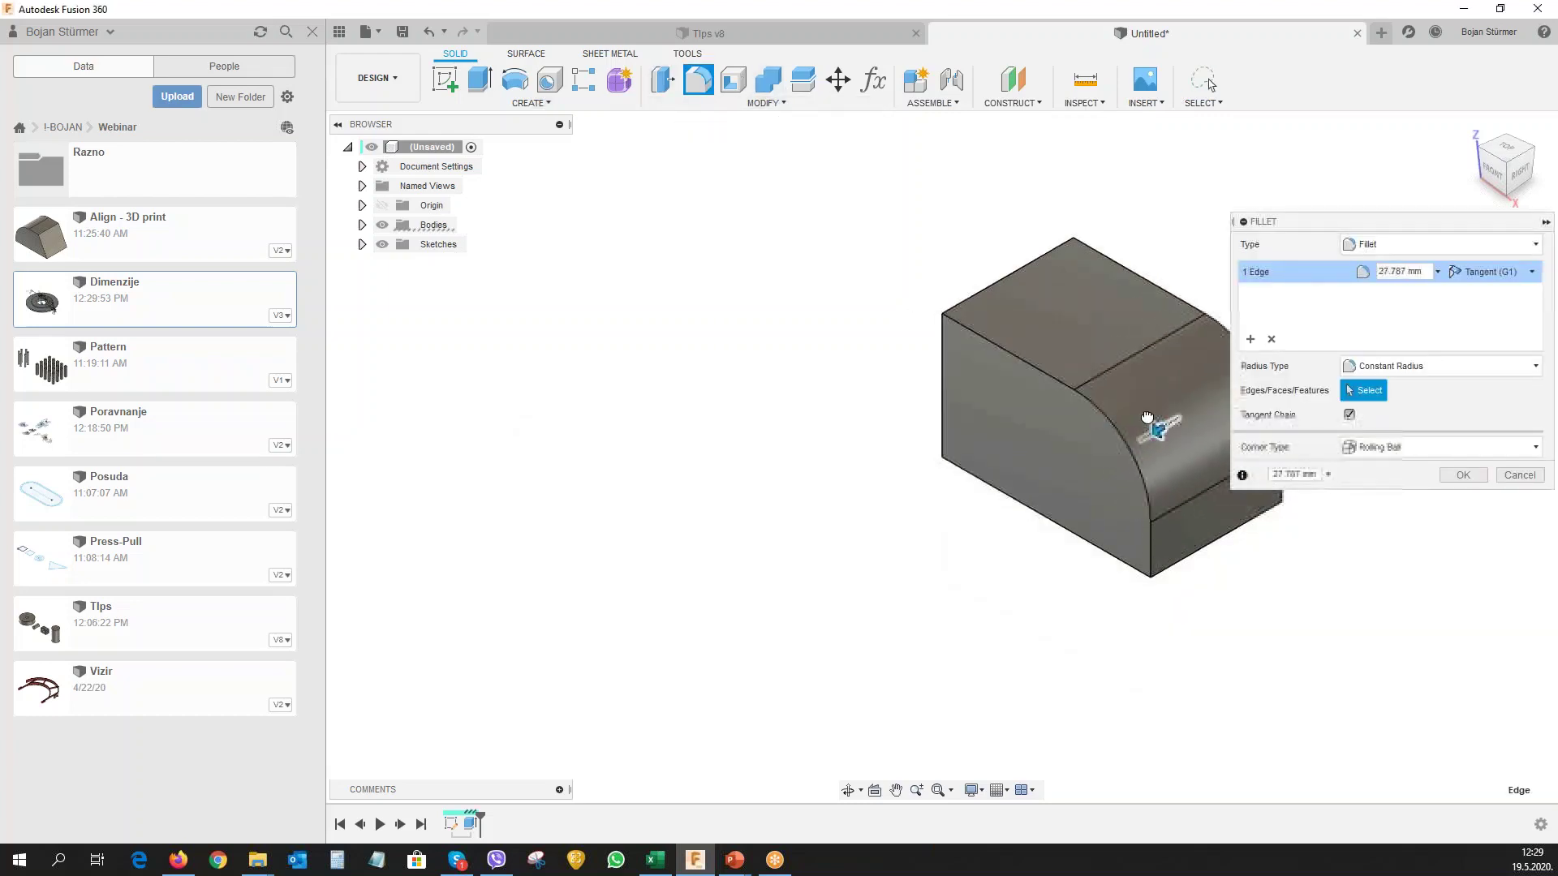
{"action": "left_click", "coordinate": [1443, 478]}
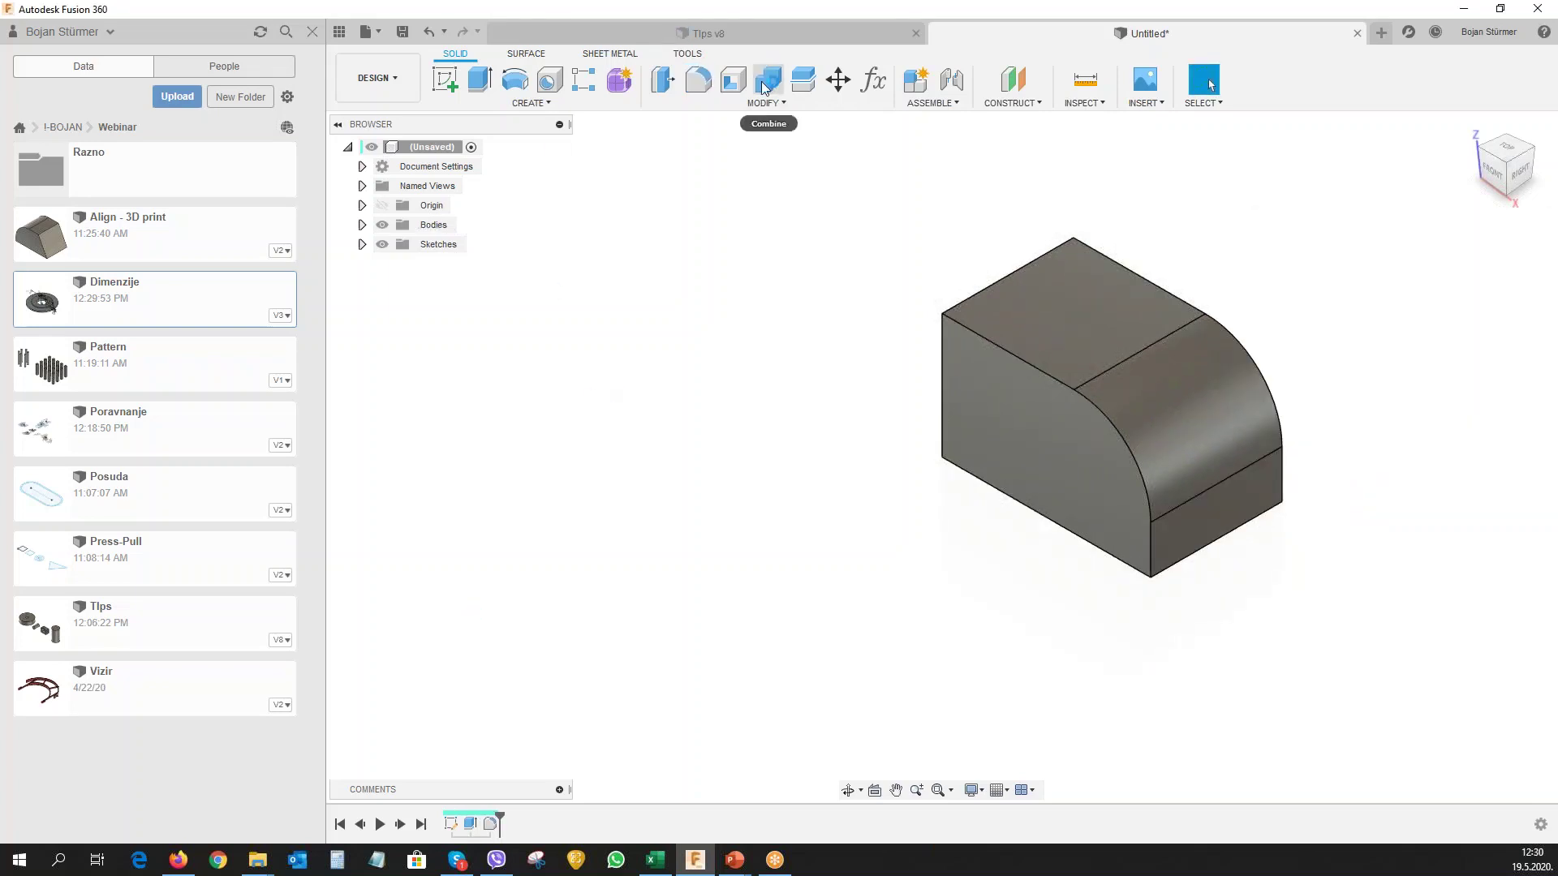
Shell the whole Body1 with a 2 mm inside thickness.
{"action": "left_click", "coordinate": [734, 84]}
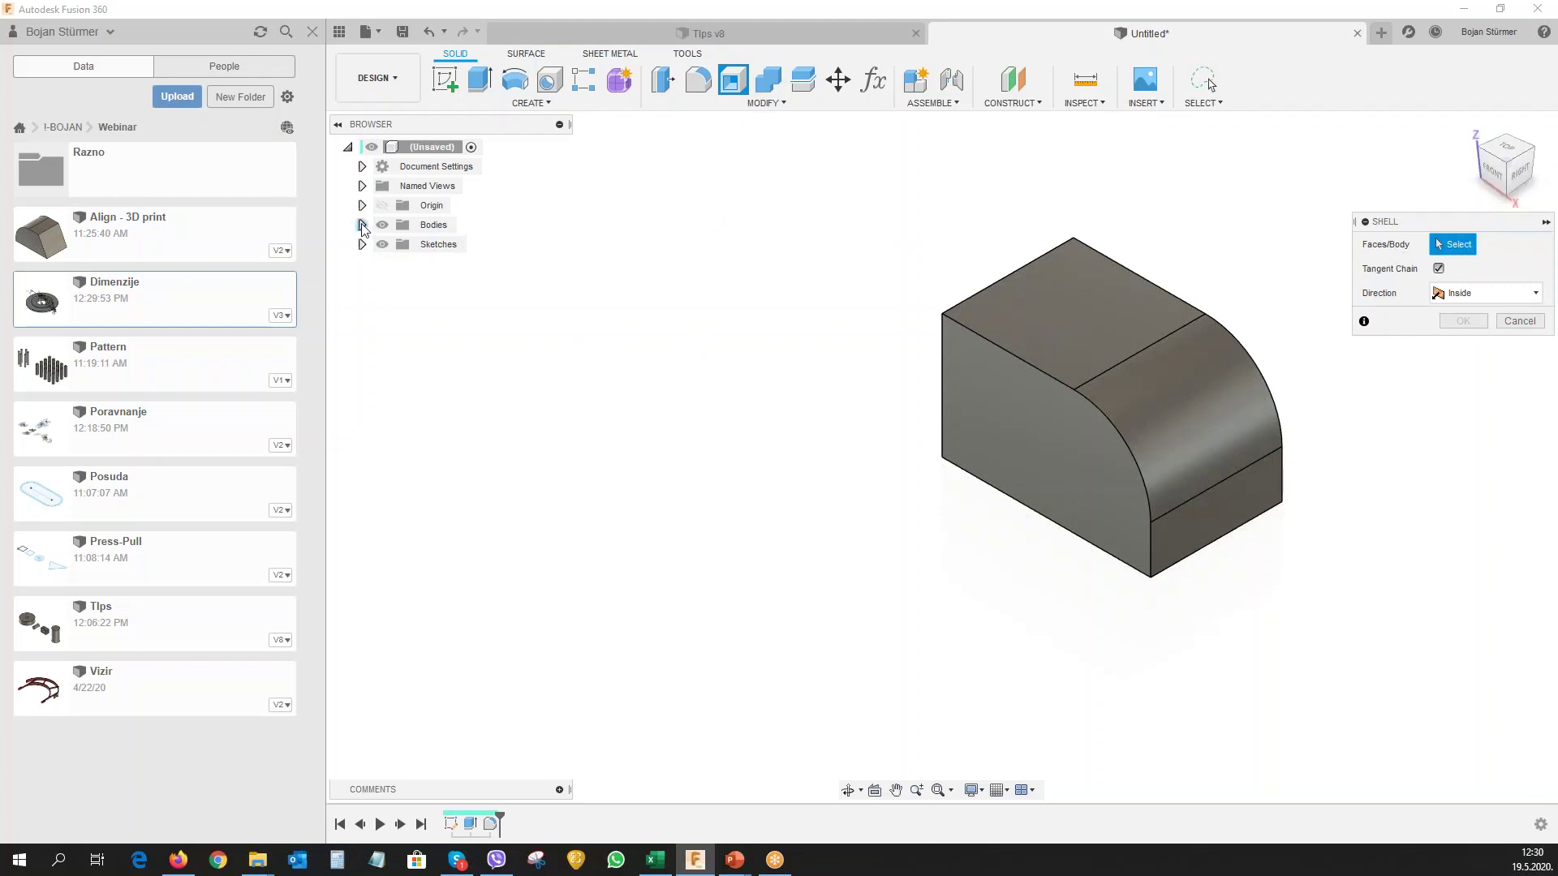
{"action": "left_click", "coordinate": [362, 225]}
{"action": "left_click", "coordinate": [442, 245]}
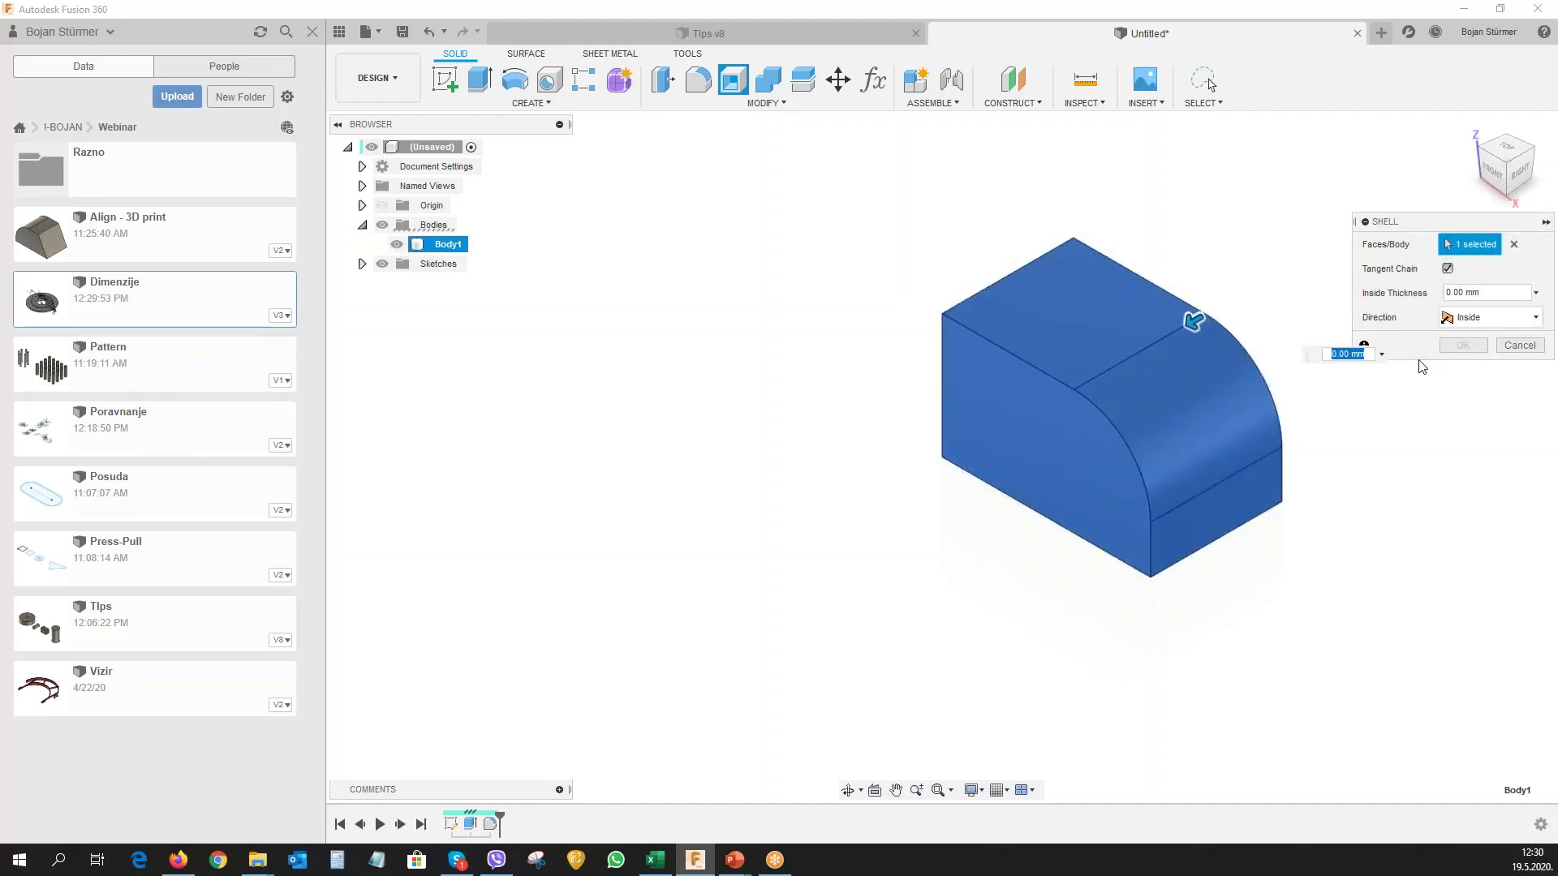
{"action": "type", "text": "2"}
{"action": "left_click", "coordinate": [1466, 345]}
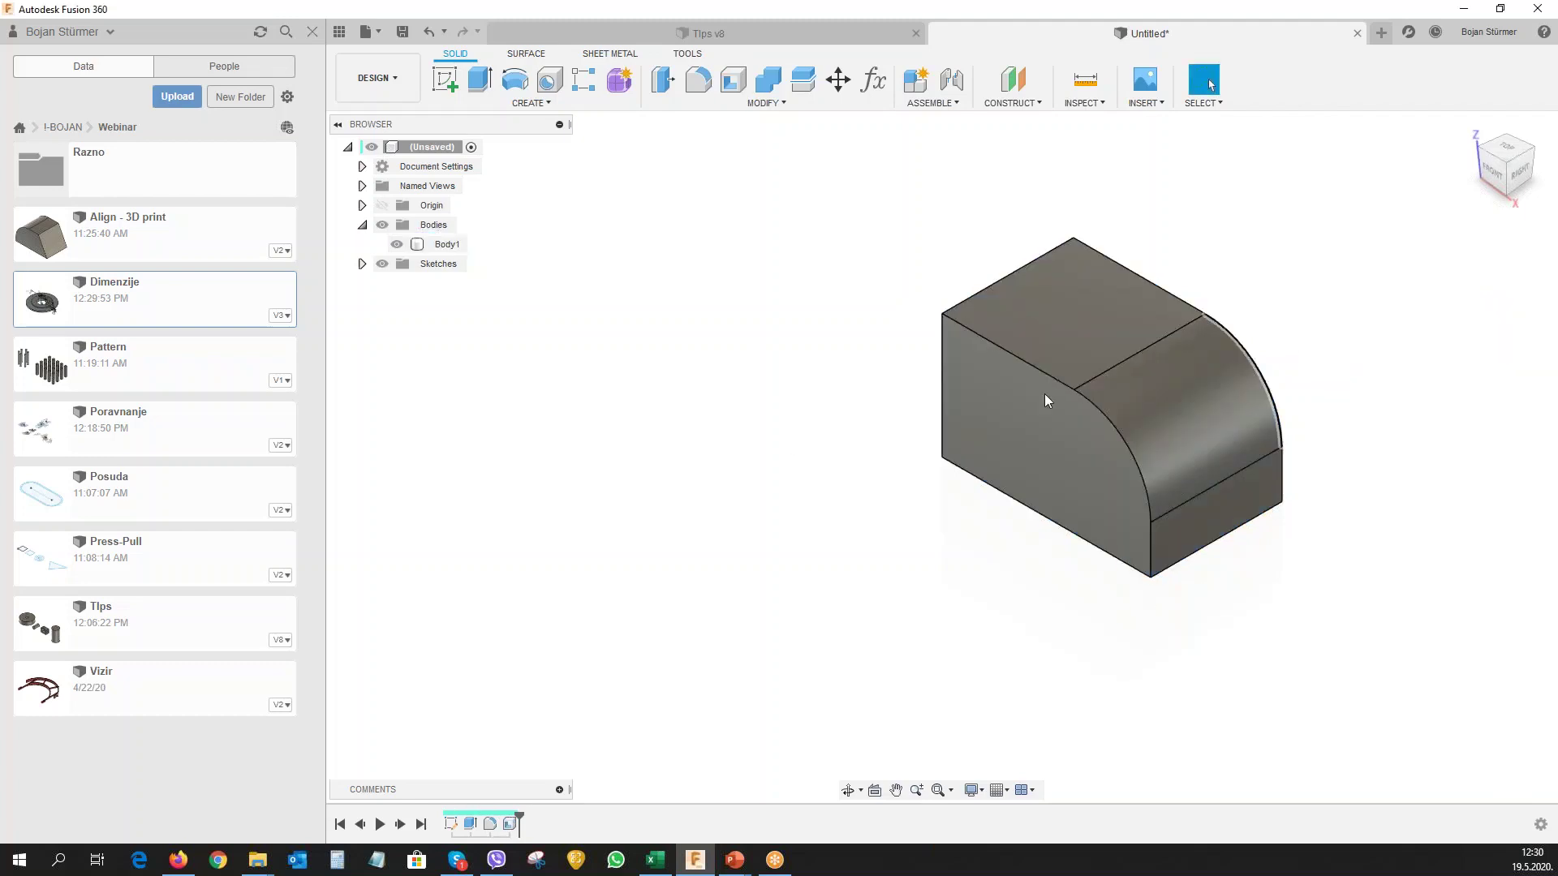
{"action": "left_click", "coordinate": [1094, 105]}
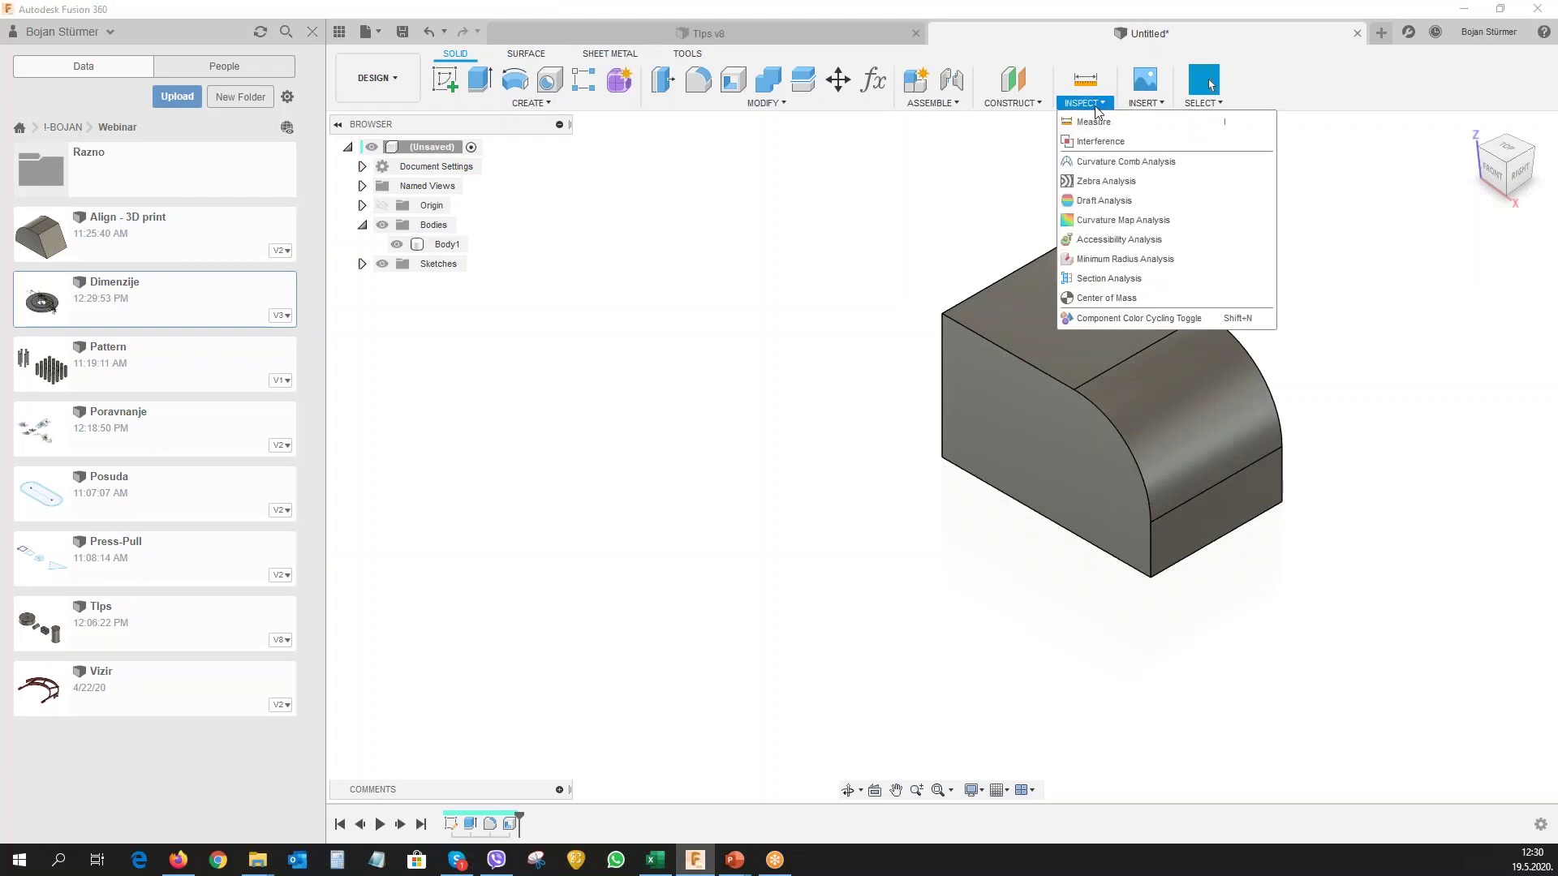
Run a section analysis from the front face to inspect the hollow interior.
{"action": "left_click", "coordinate": [1092, 278]}
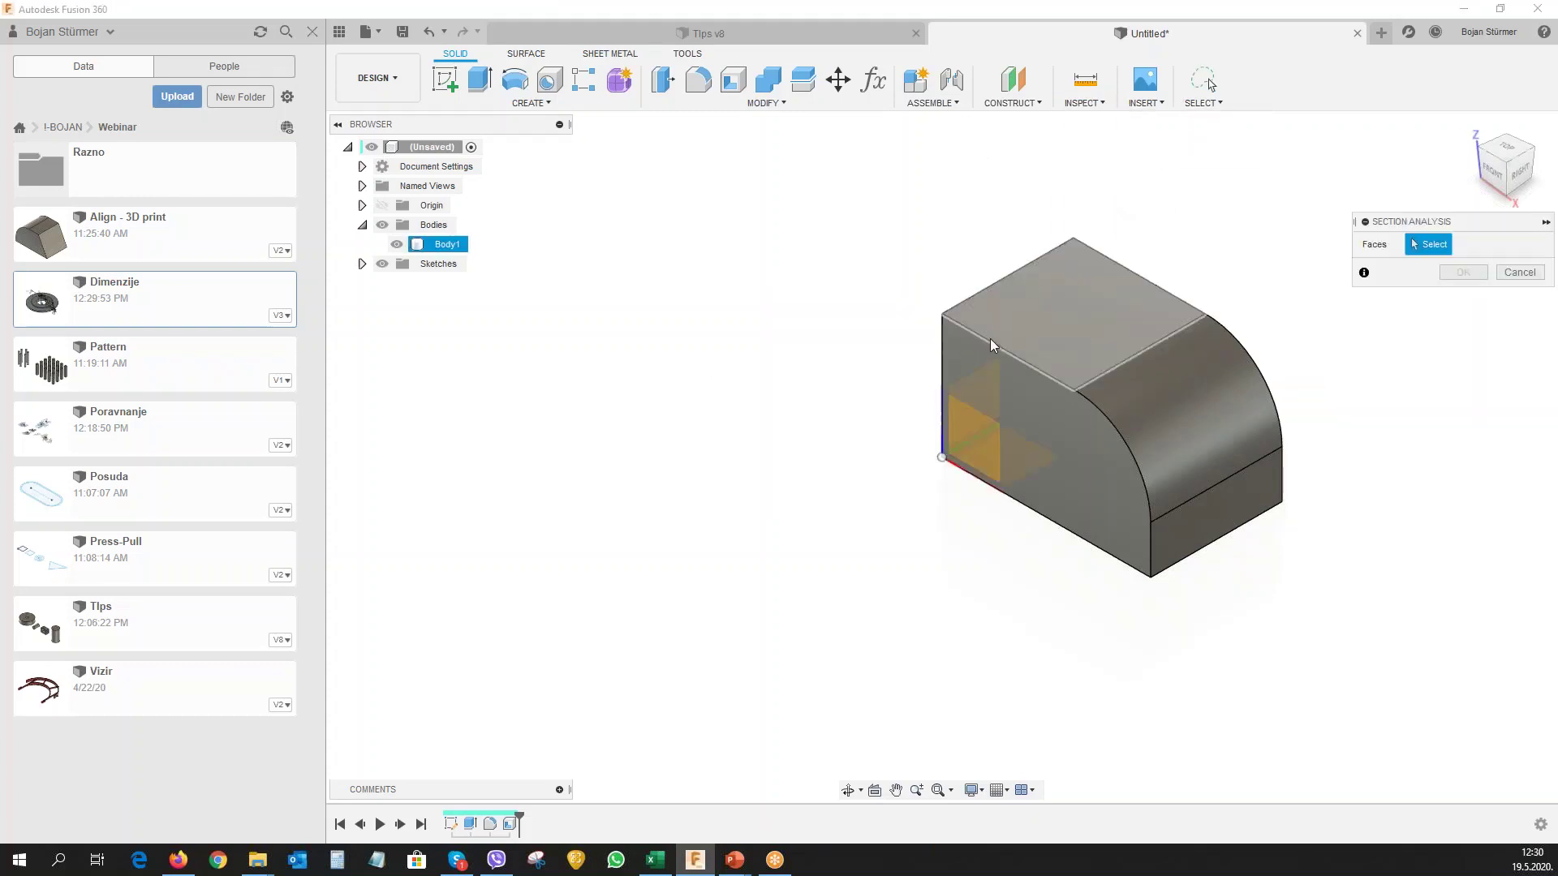
{"action": "left_click", "coordinate": [1073, 451]}
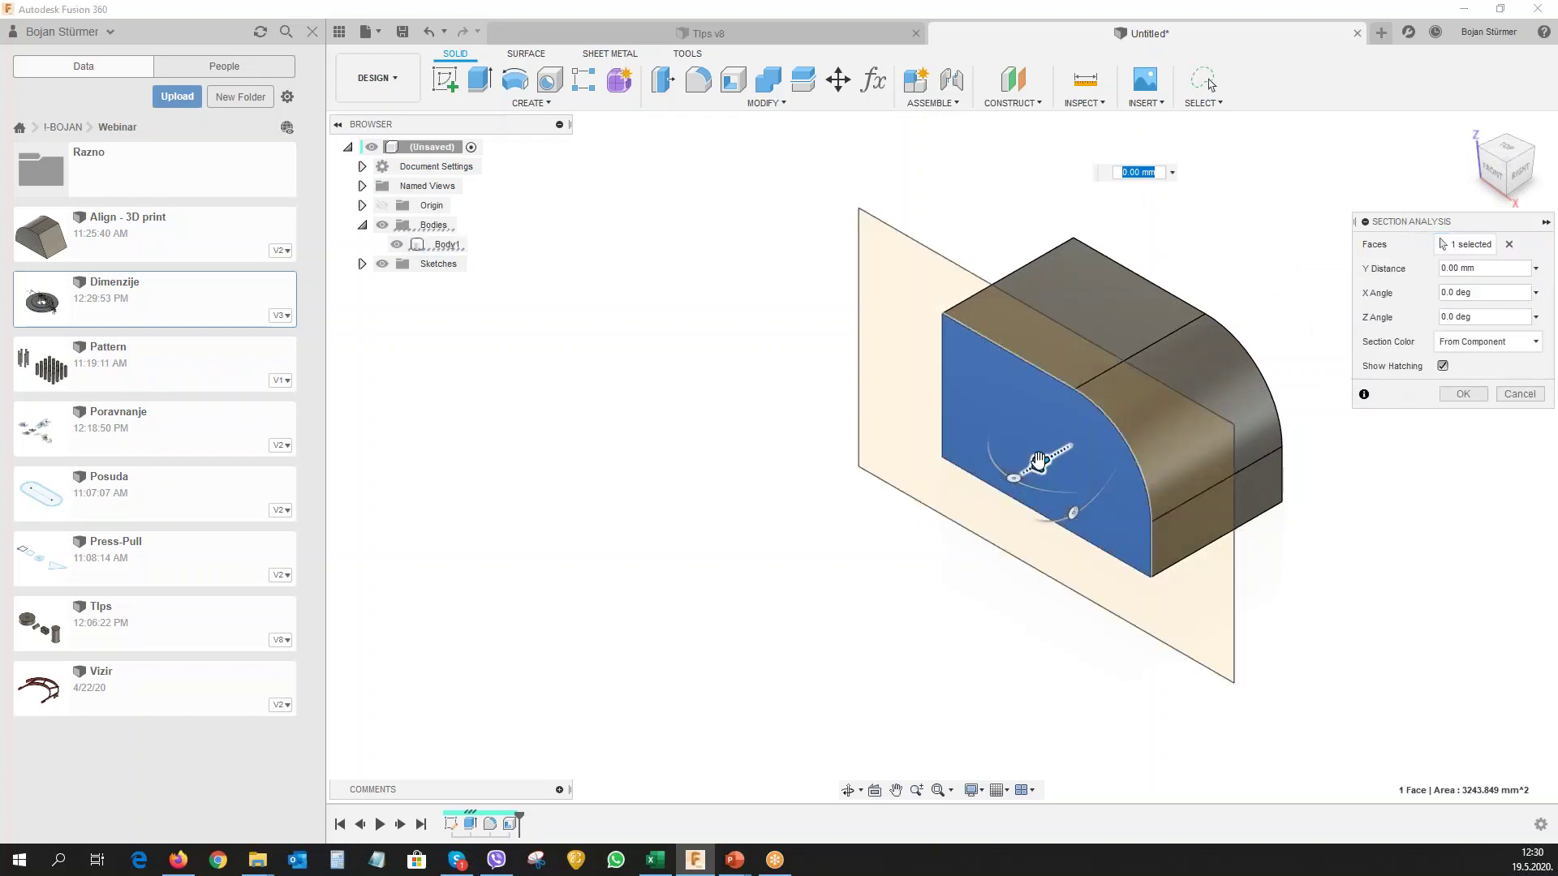
{"action": "left_click_drag", "start_coordinate": [1047, 461], "coordinate": [1088, 447]}
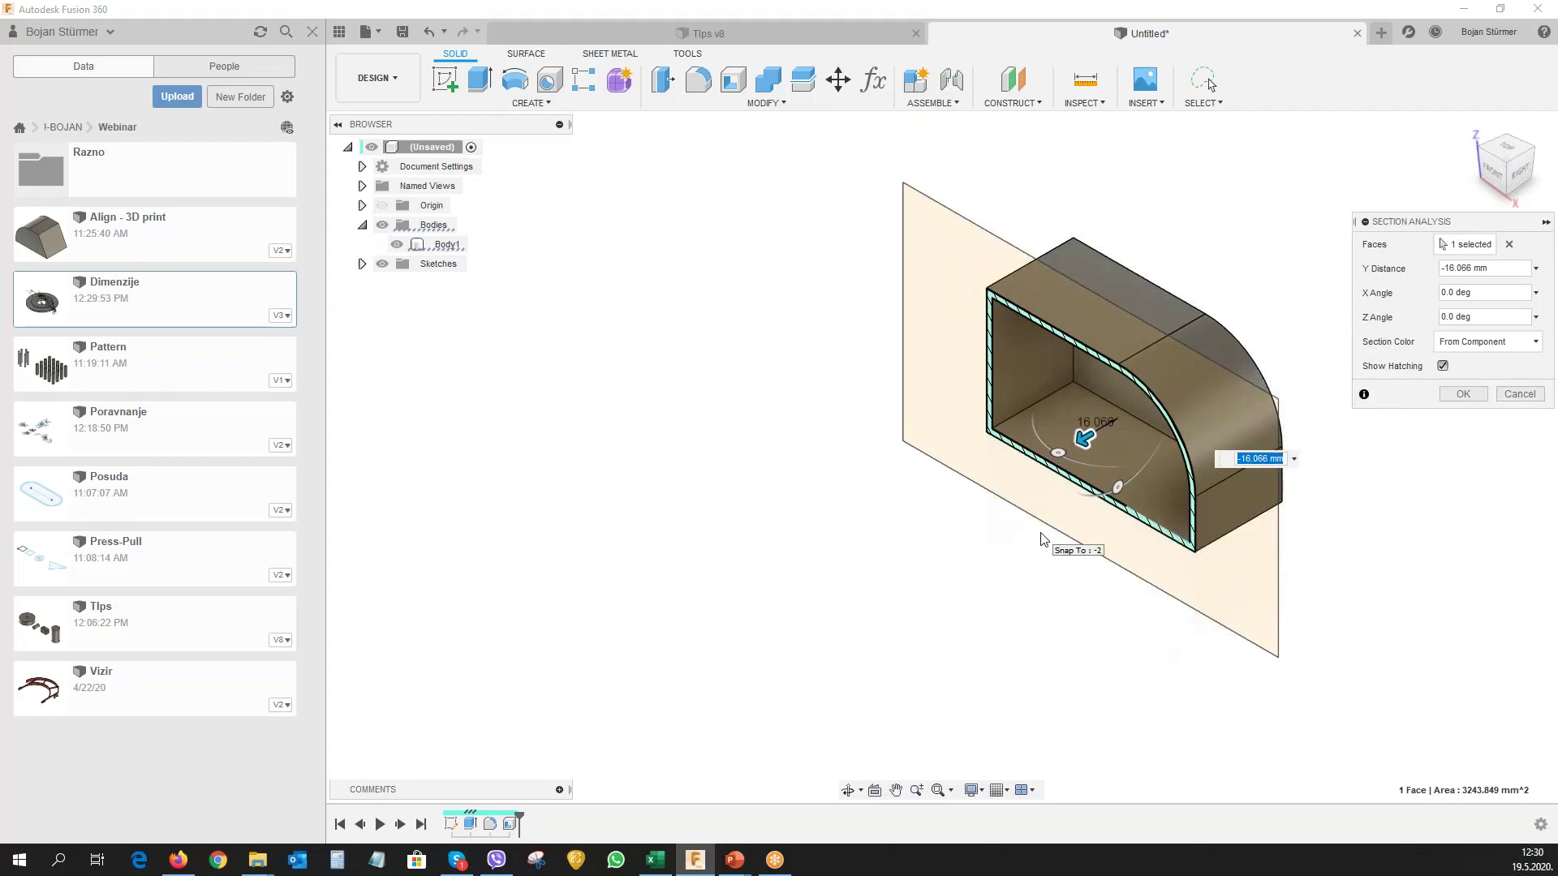
{"action": "left_click", "coordinate": [1516, 395]}
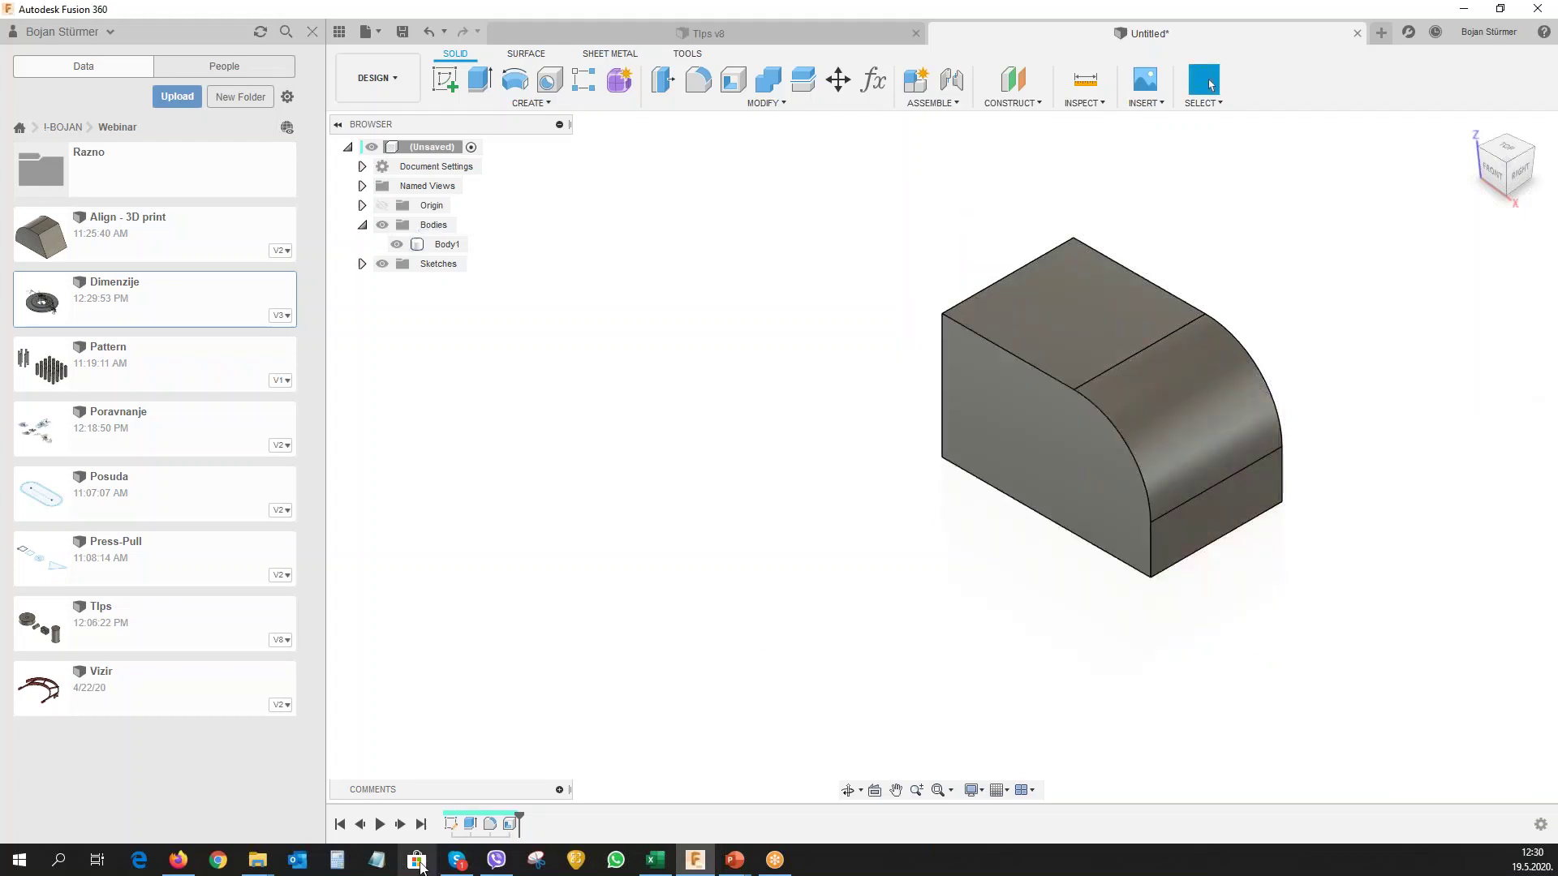
Delete the Shell1 feature from the timeline so the box is solid again.
{"action": "left_click", "coordinate": [509, 824]}
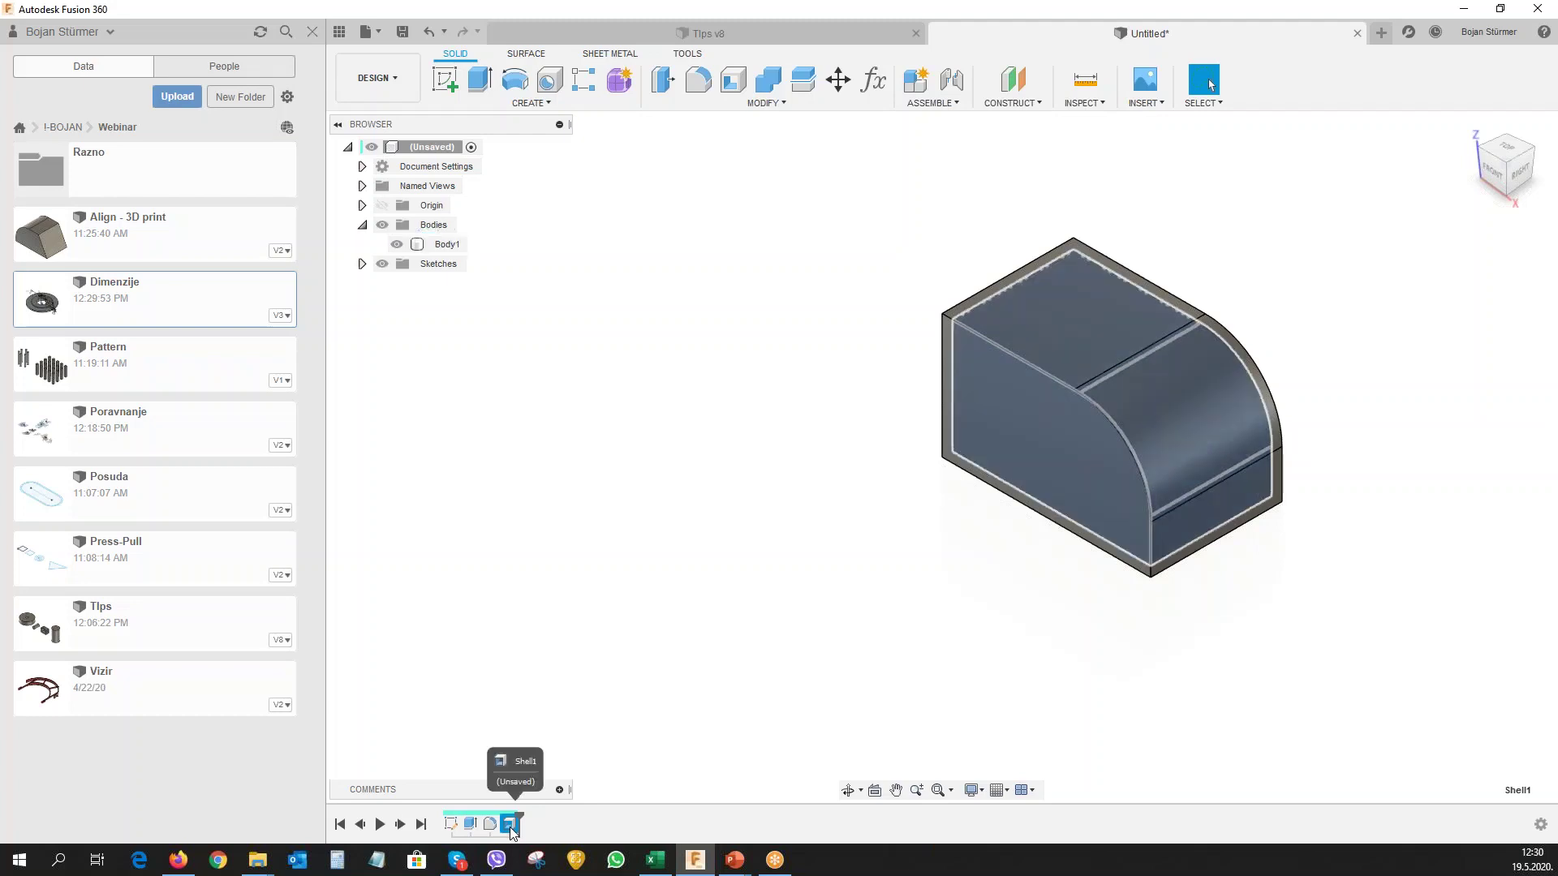
{"action": "key", "text": "Delete"}
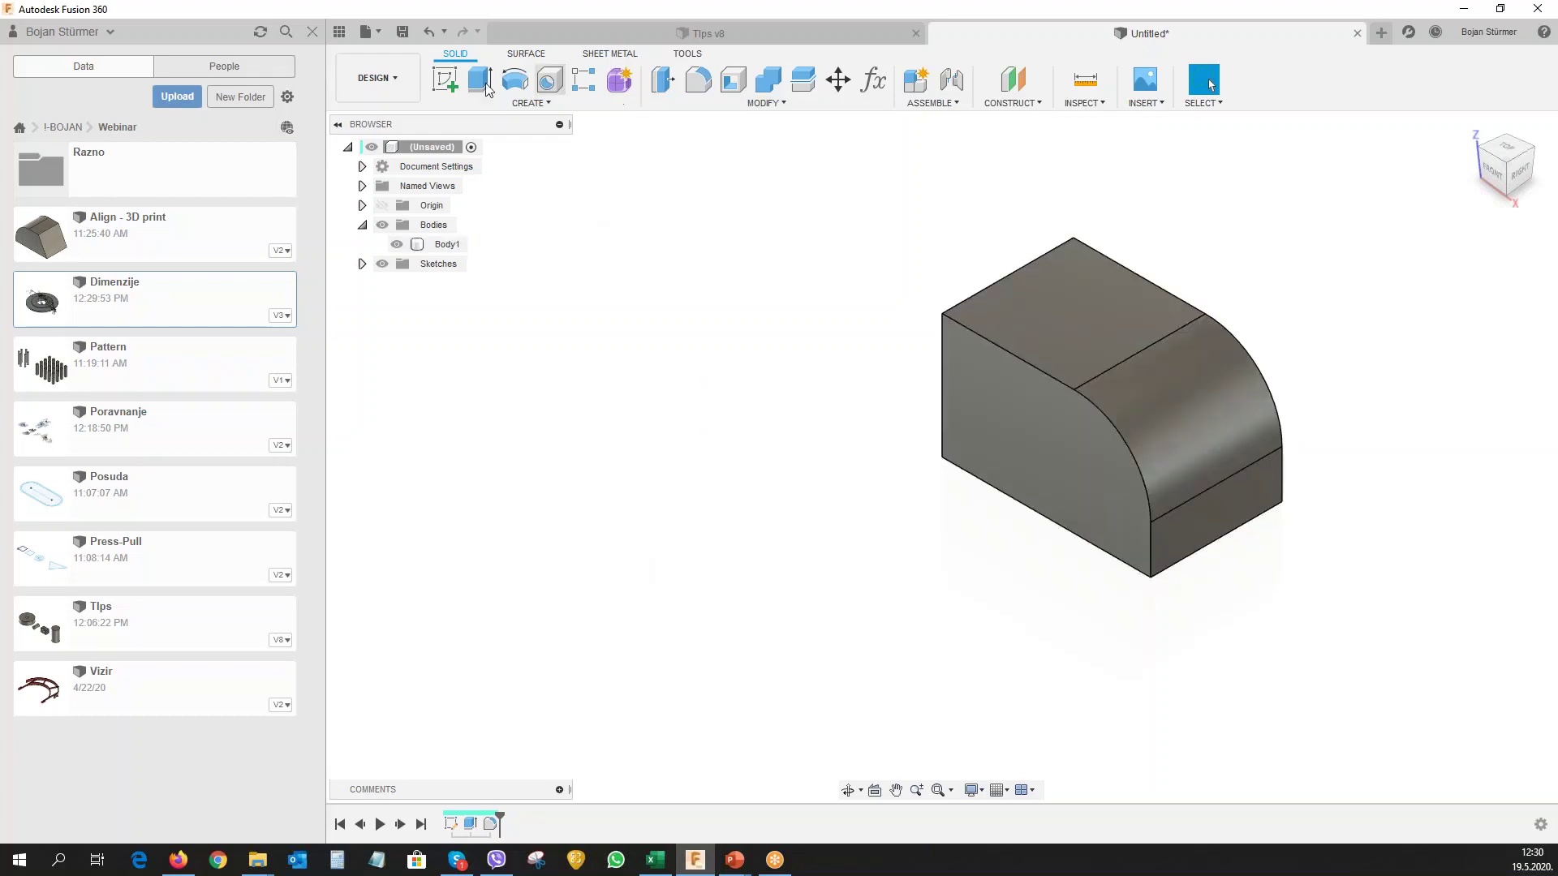
{"action": "left_click", "coordinate": [446, 85]}
Draw a rectangle on the box's side face.
{"action": "left_click", "coordinate": [1232, 506]}
{"action": "key", "text": "r"}
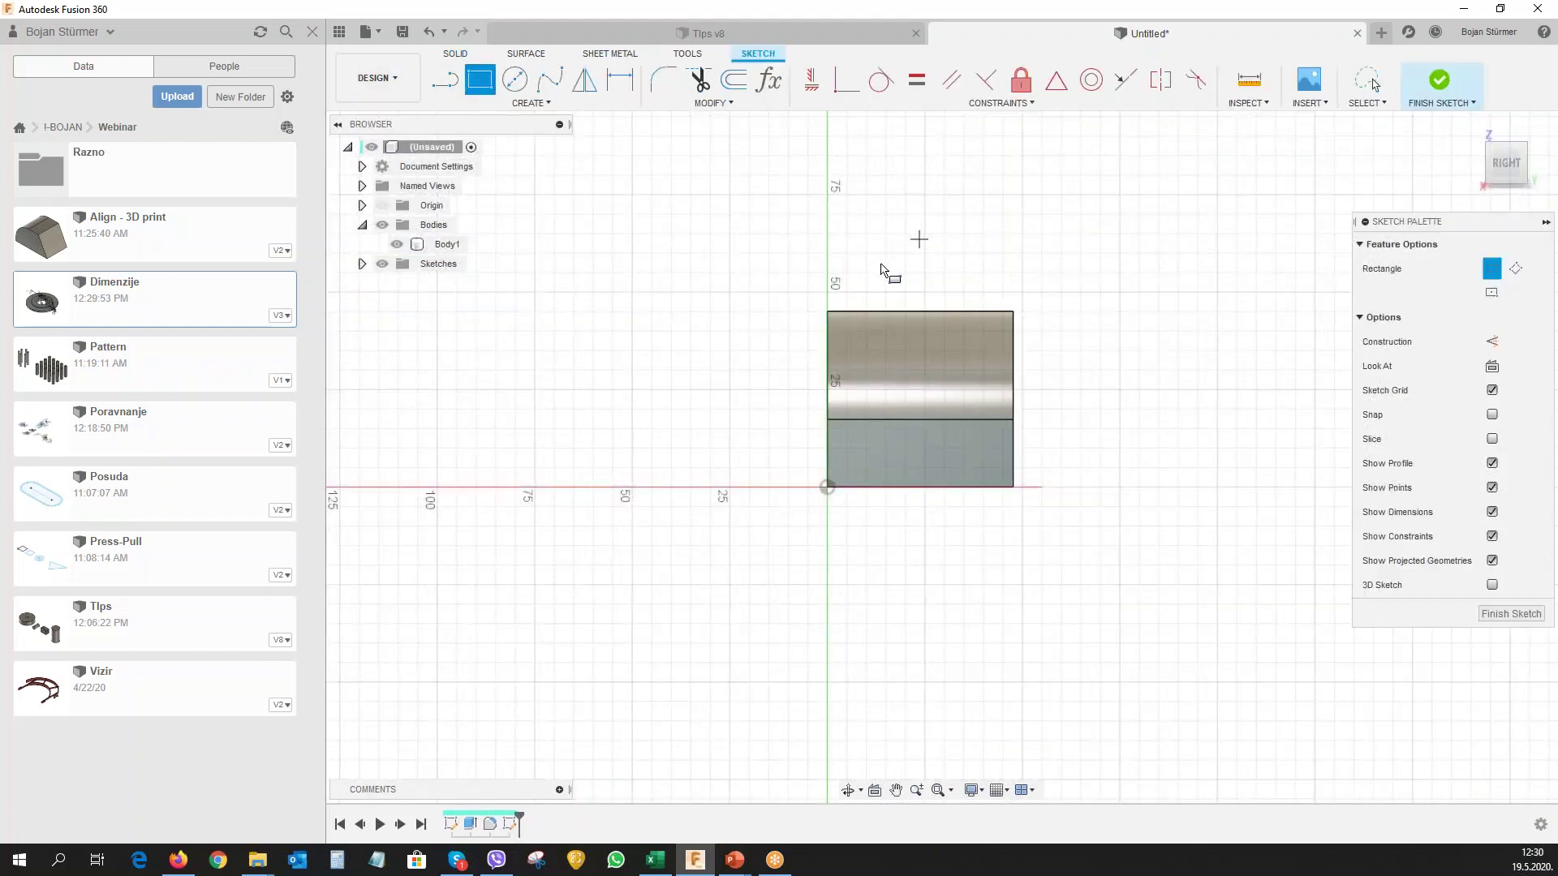
{"action": "left_click", "coordinate": [864, 261]}
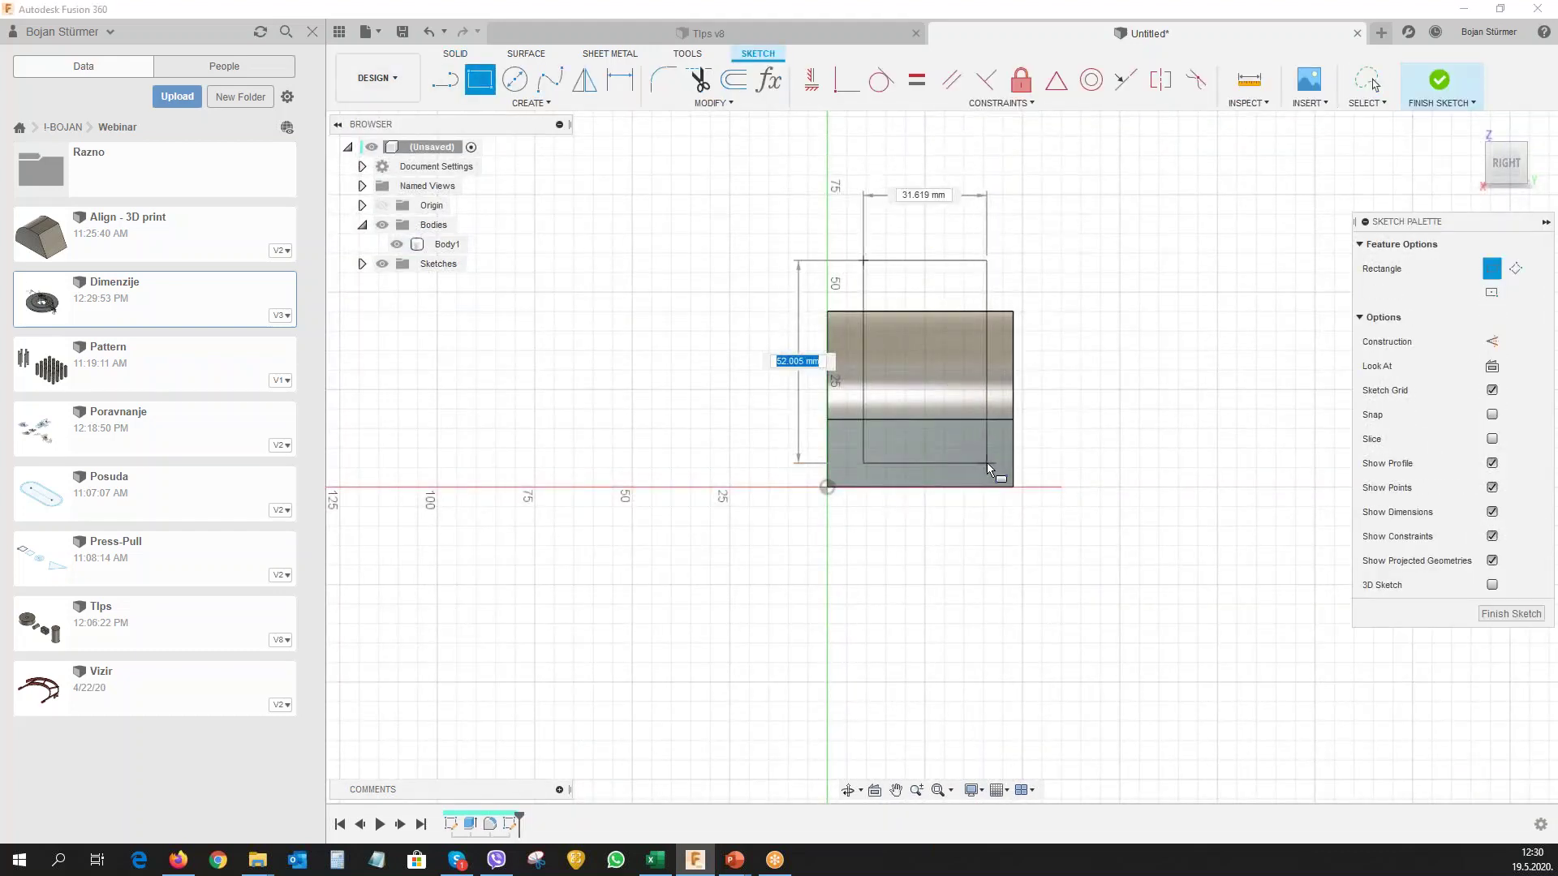
{"action": "left_click", "coordinate": [987, 463]}
Dimension the rectangle's bottom edge 10 mm above the box's bottom.
{"action": "key", "text": "d"}
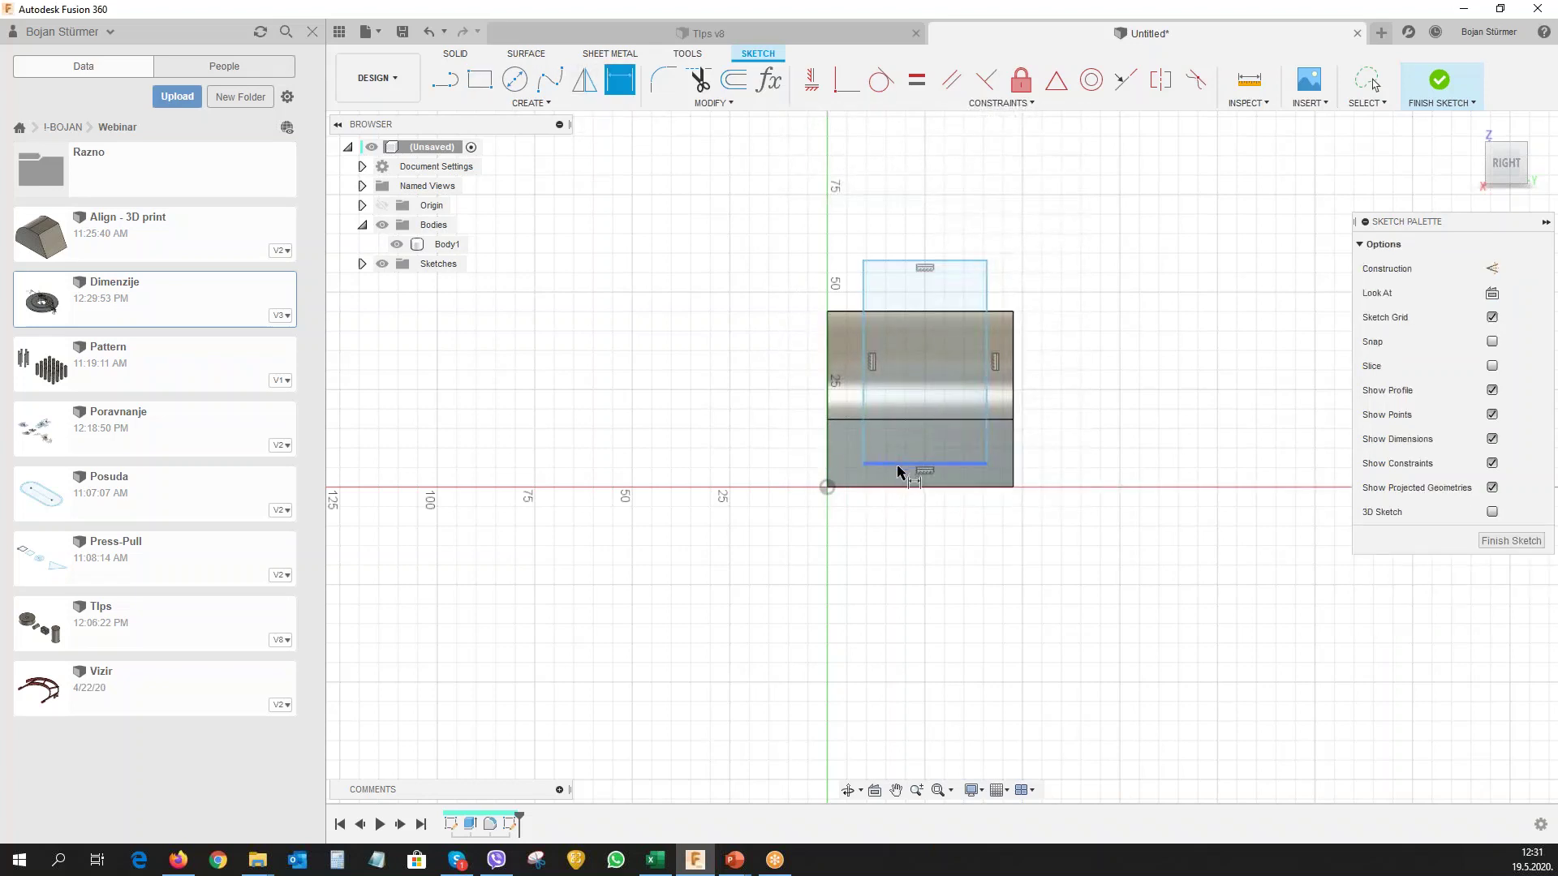
{"action": "left_click", "coordinate": [896, 465]}
{"action": "left_click", "coordinate": [897, 487]}
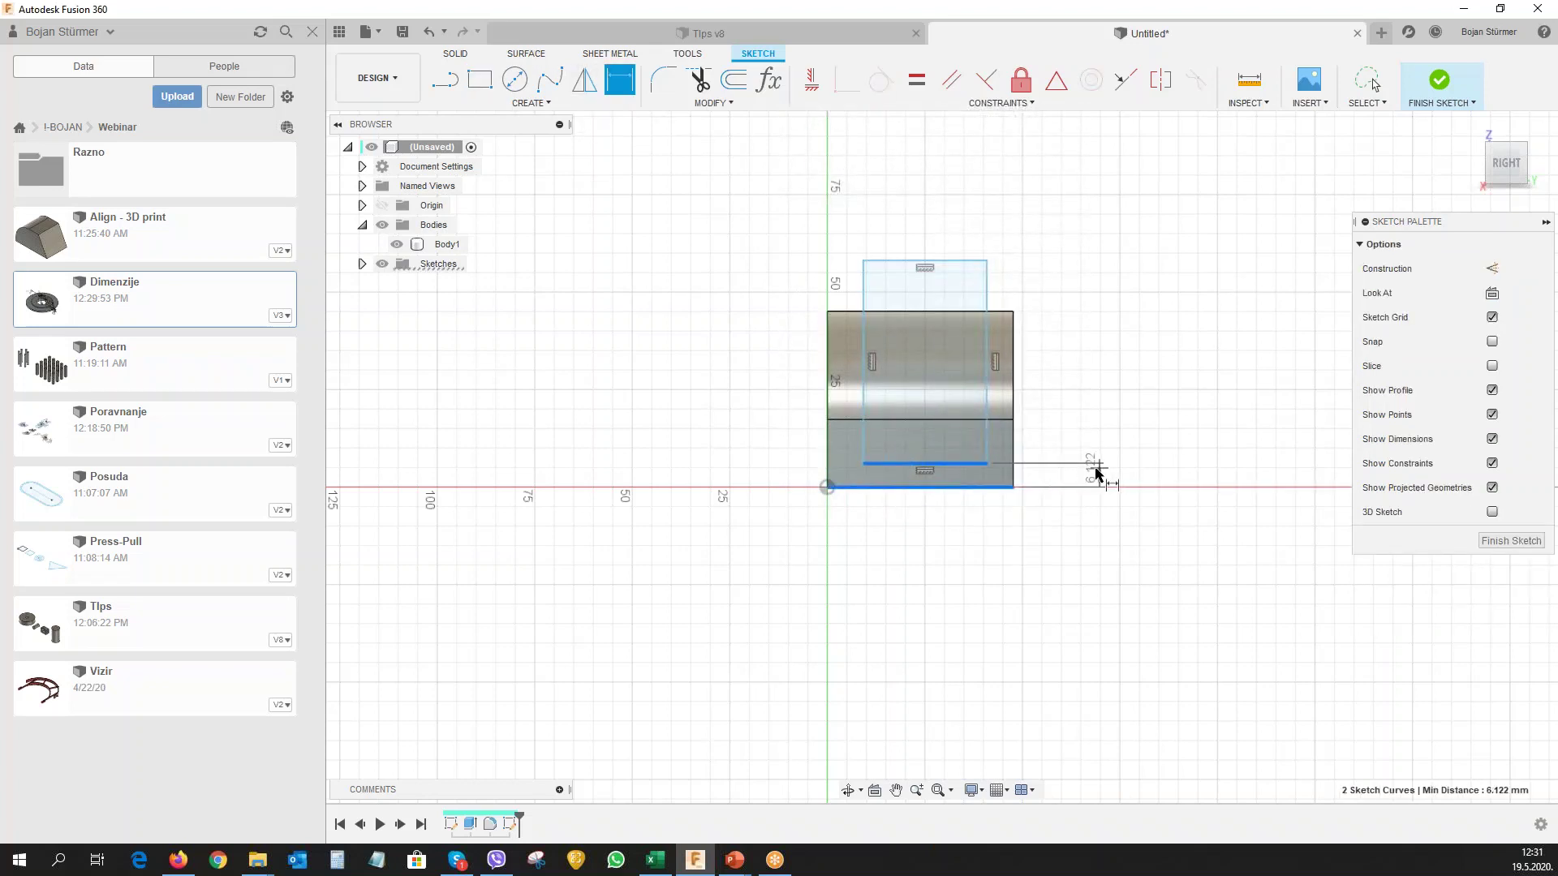
{"action": "left_click", "coordinate": [1096, 471]}
{"action": "type", "text": "10"}
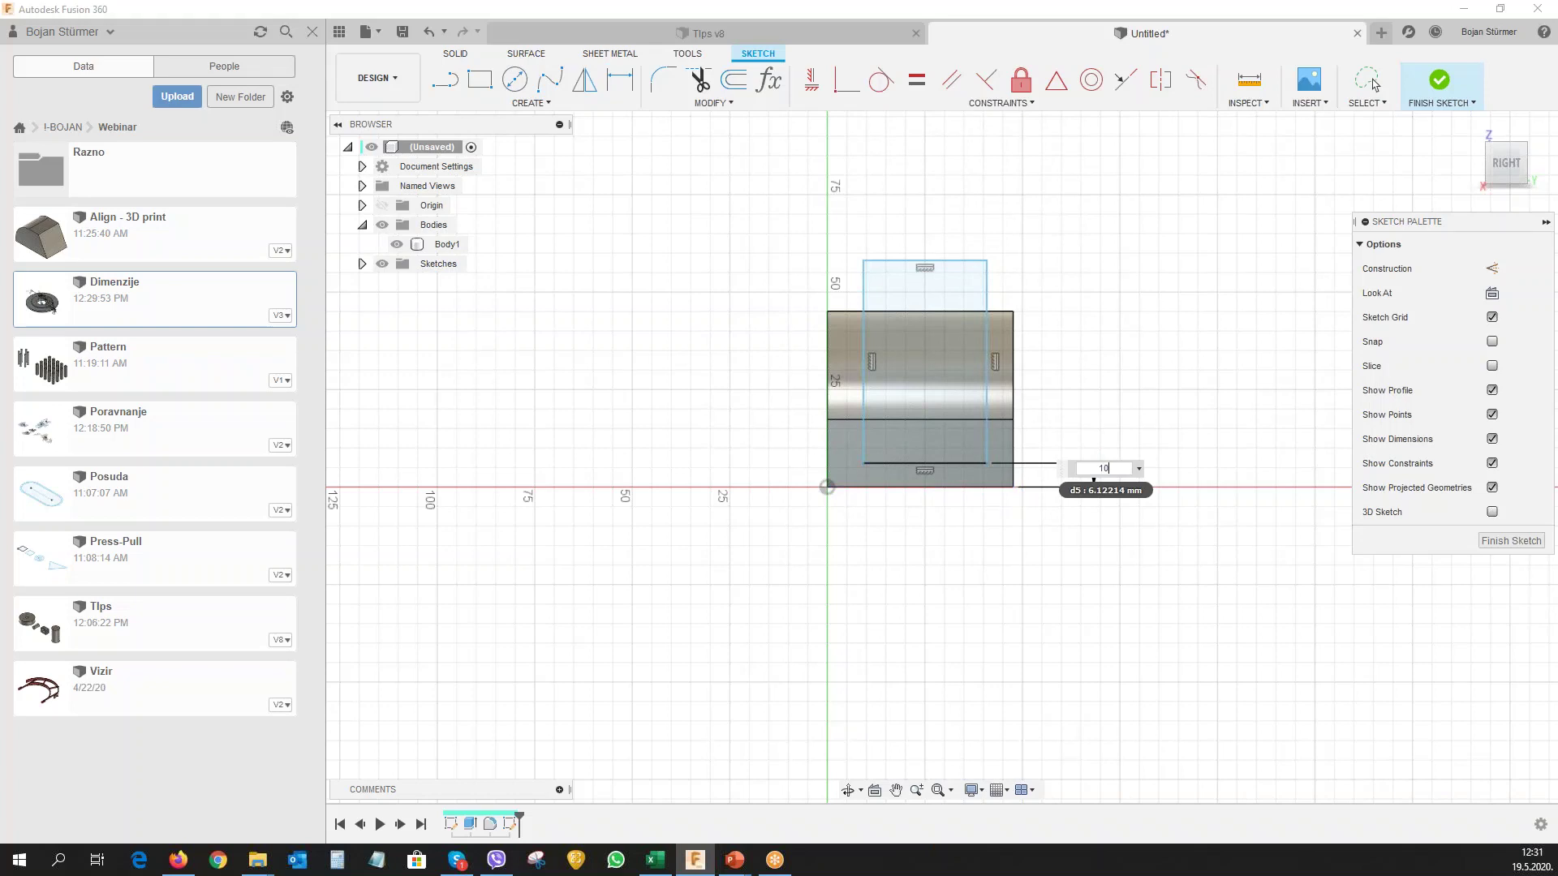
{"action": "key", "text": "Return"}
Add a length dimension on the rectangle's right edge, then undo it.
{"action": "left_click", "coordinate": [989, 414]}
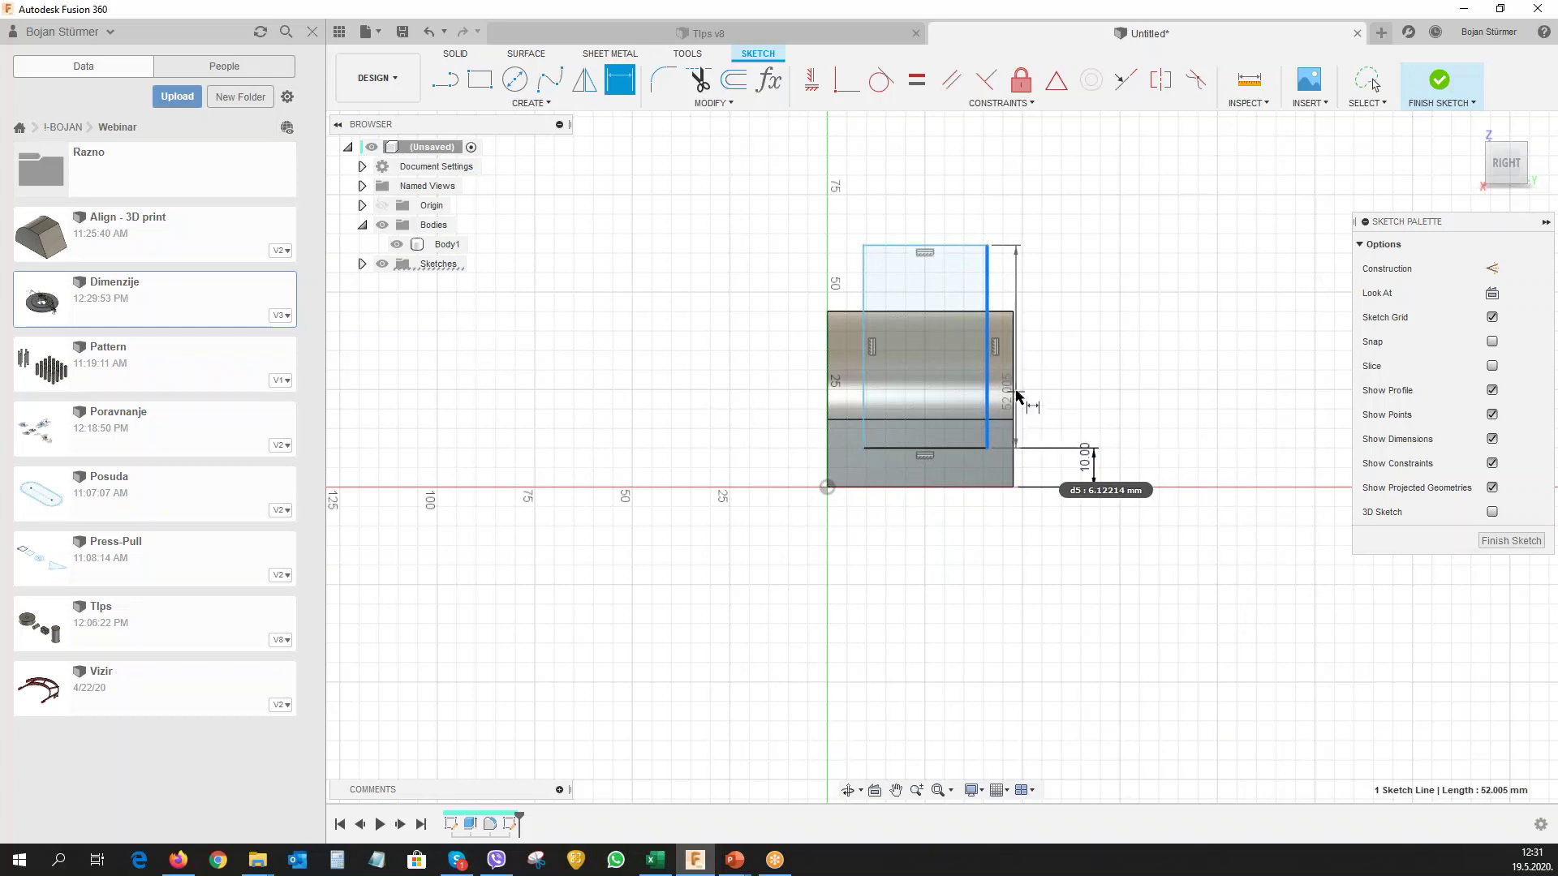
{"action": "left_click", "coordinate": [1016, 396]}
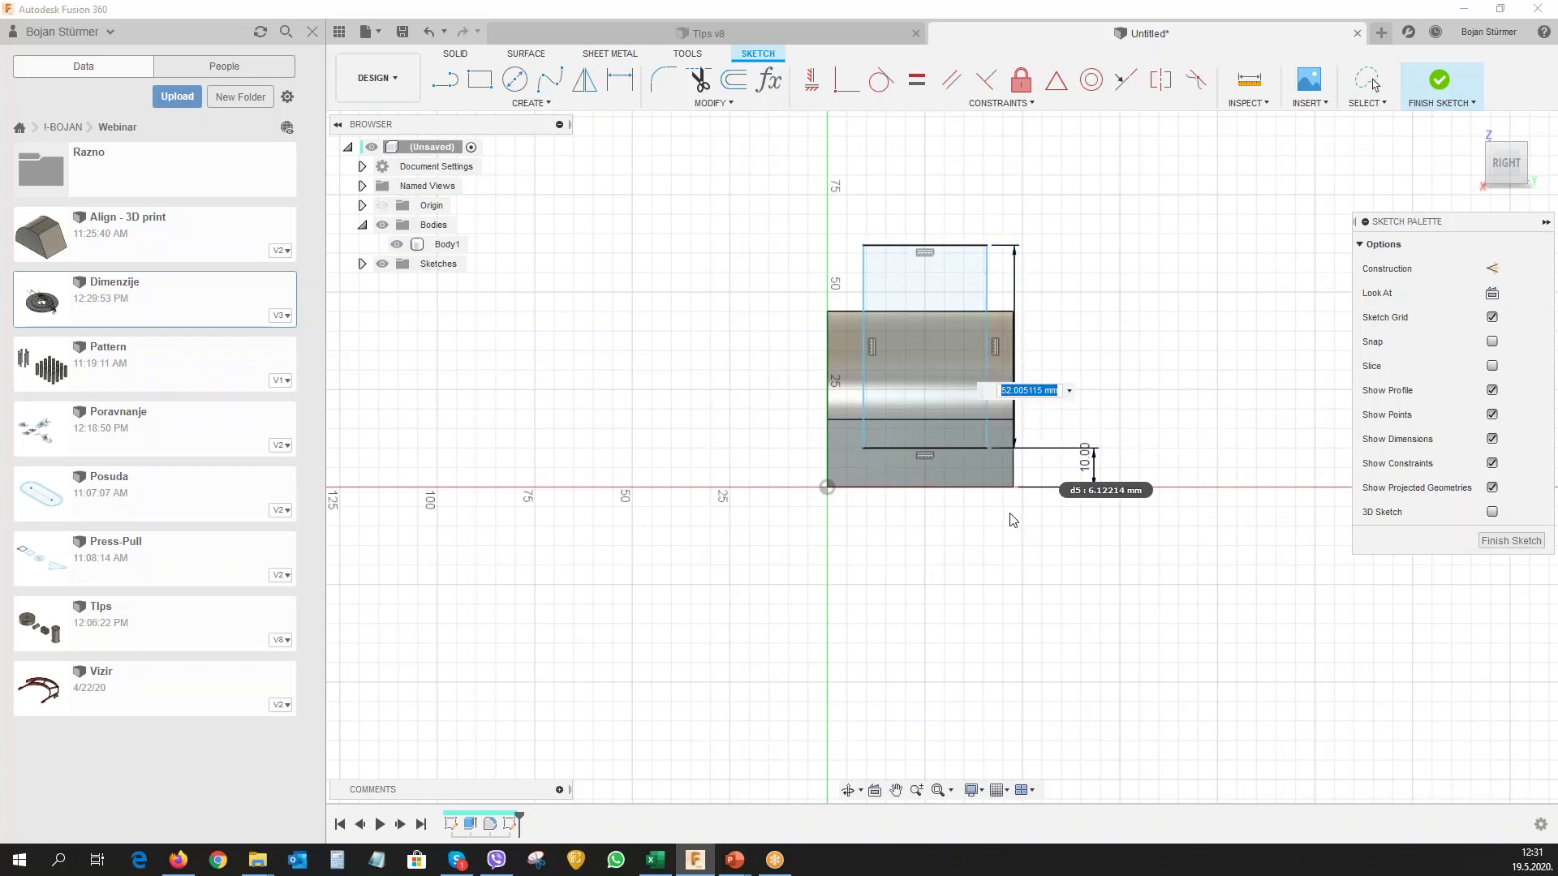
{"action": "key", "text": "Return"}
{"action": "key", "text": "Escape"}
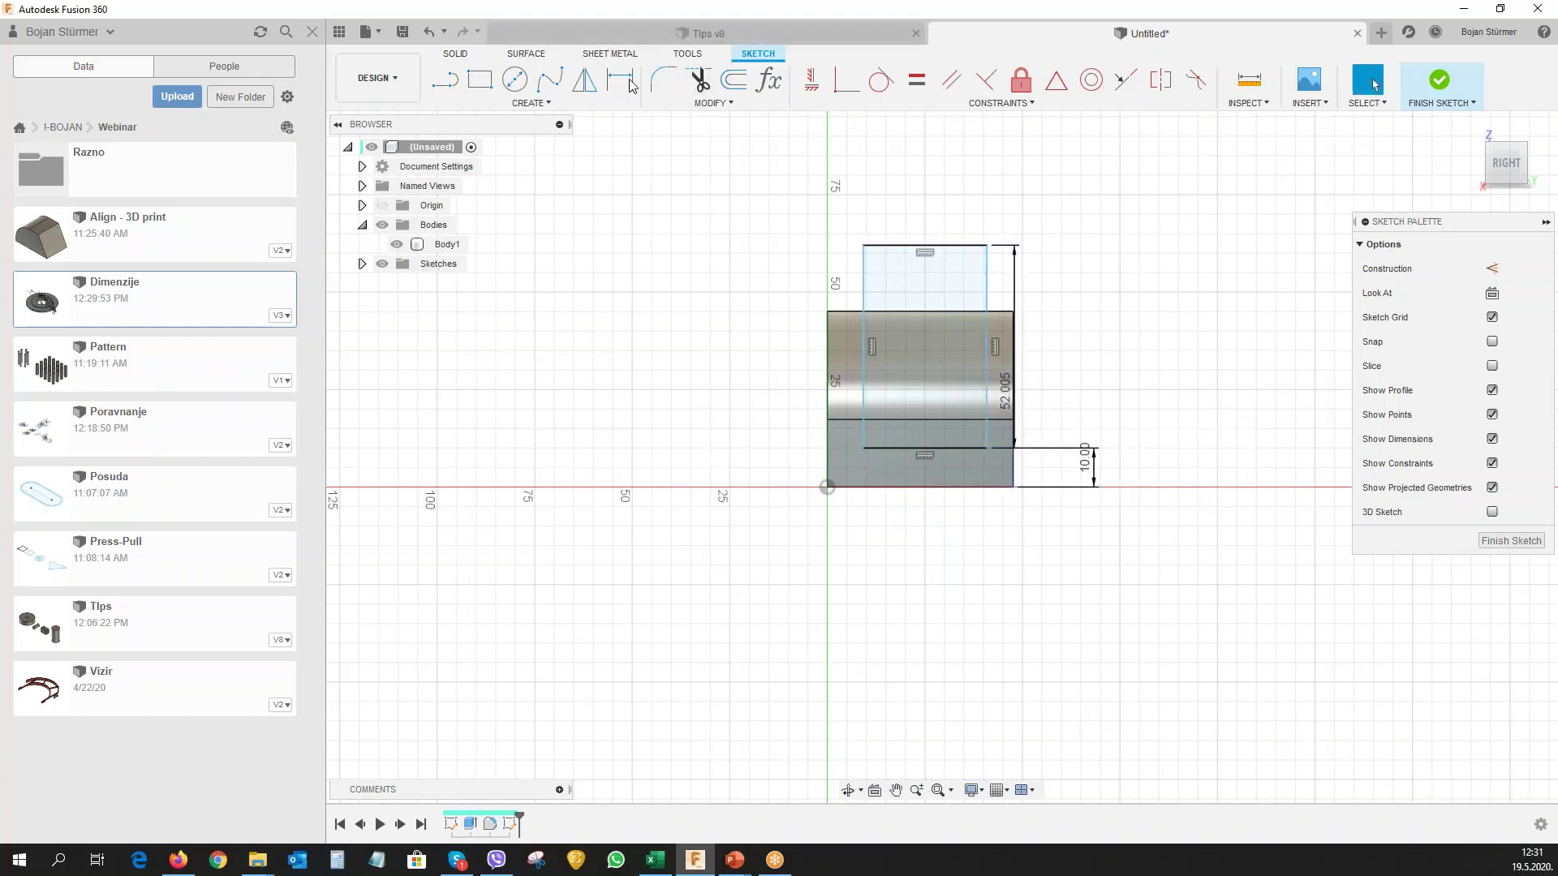
{"action": "left_click", "coordinate": [614, 82]}
{"action": "key", "text": "ctrl+z"}
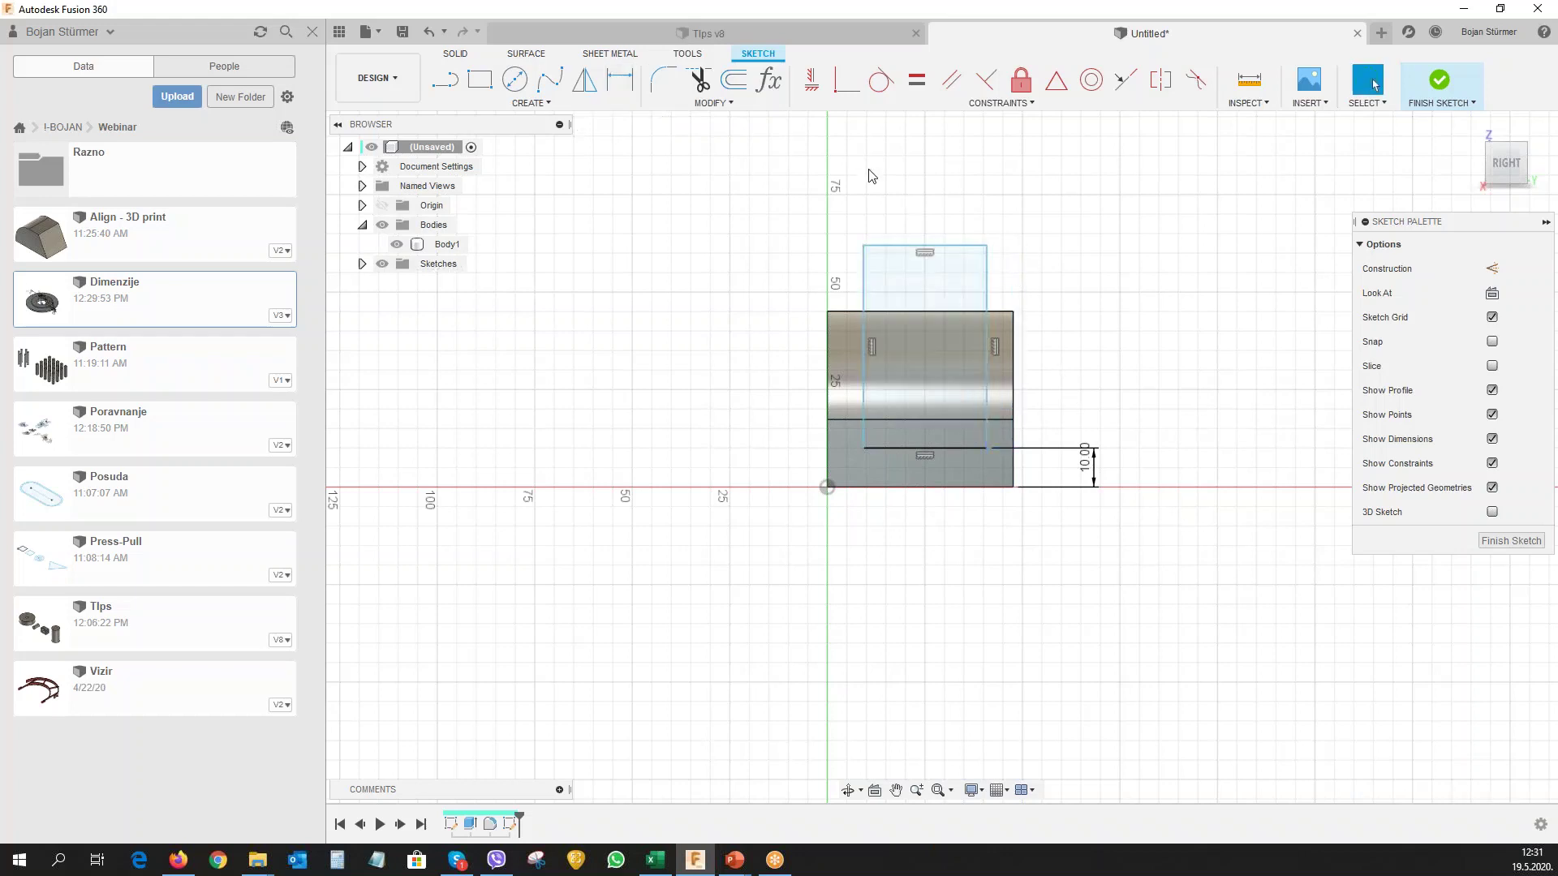
Set a 10 mm right-side offset and make the left offset equal it (=d7).
{"action": "left_click", "coordinate": [629, 87]}
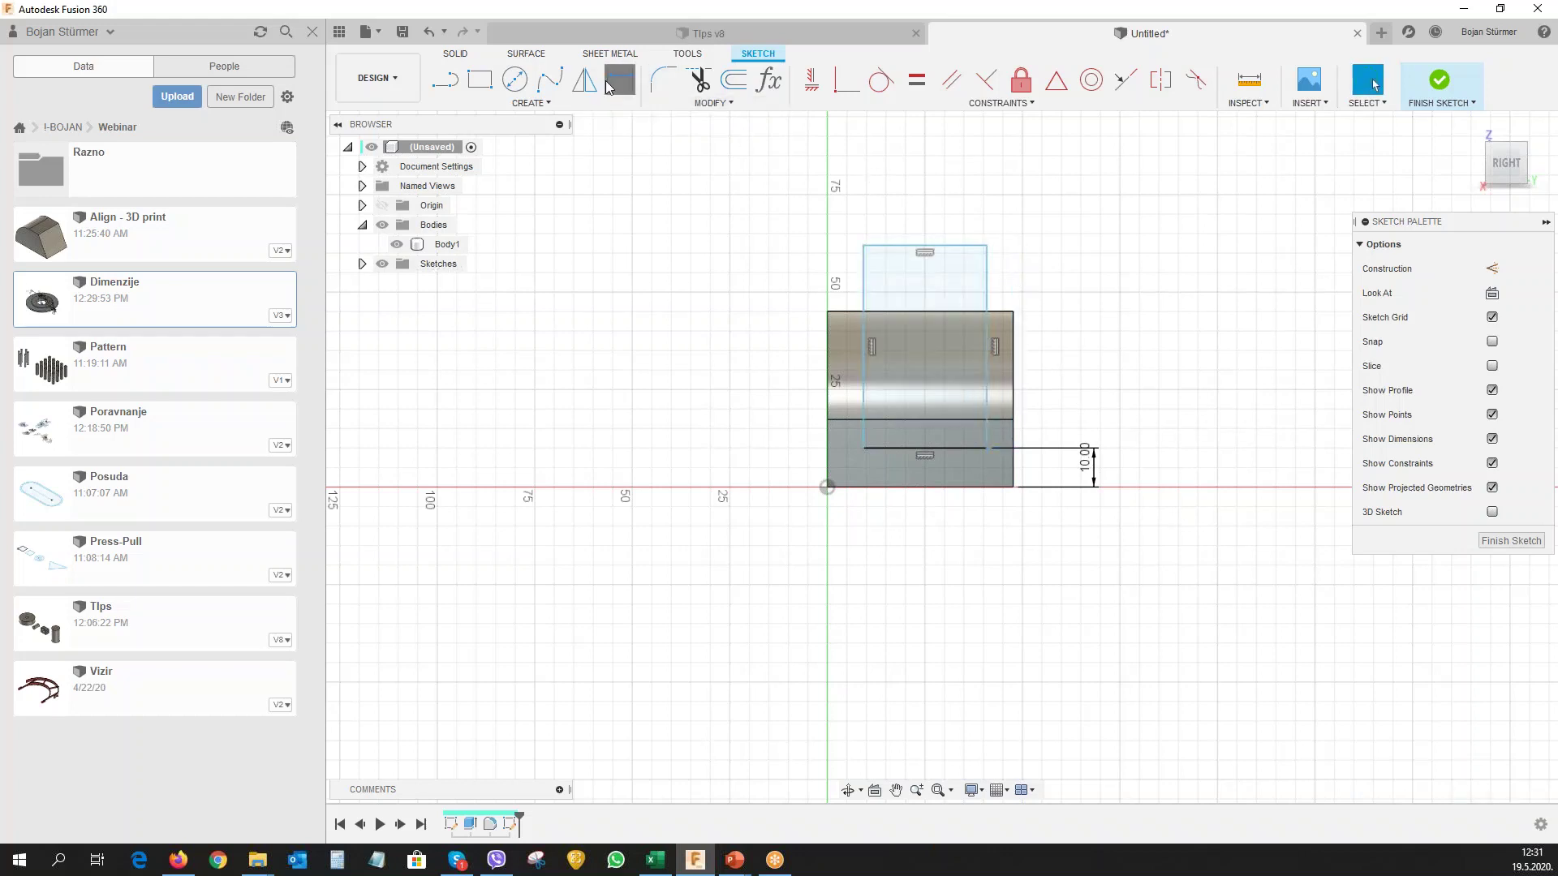
{"action": "left_click", "coordinate": [987, 448]}
{"action": "left_click", "coordinate": [1012, 488]}
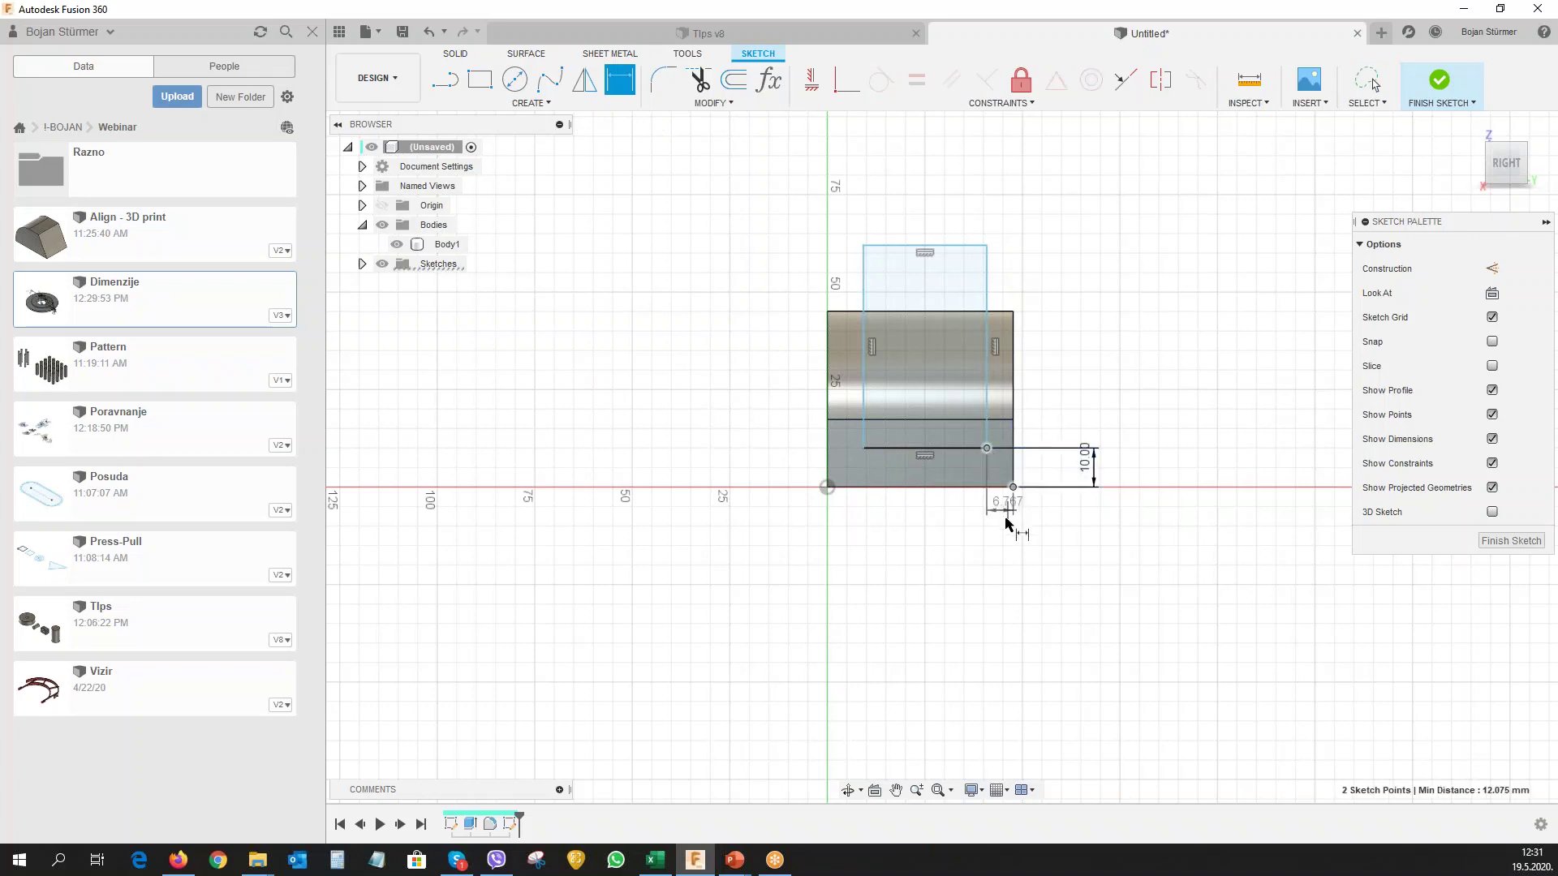
{"action": "left_click", "coordinate": [1014, 524]}
{"action": "type", "text": "10"}
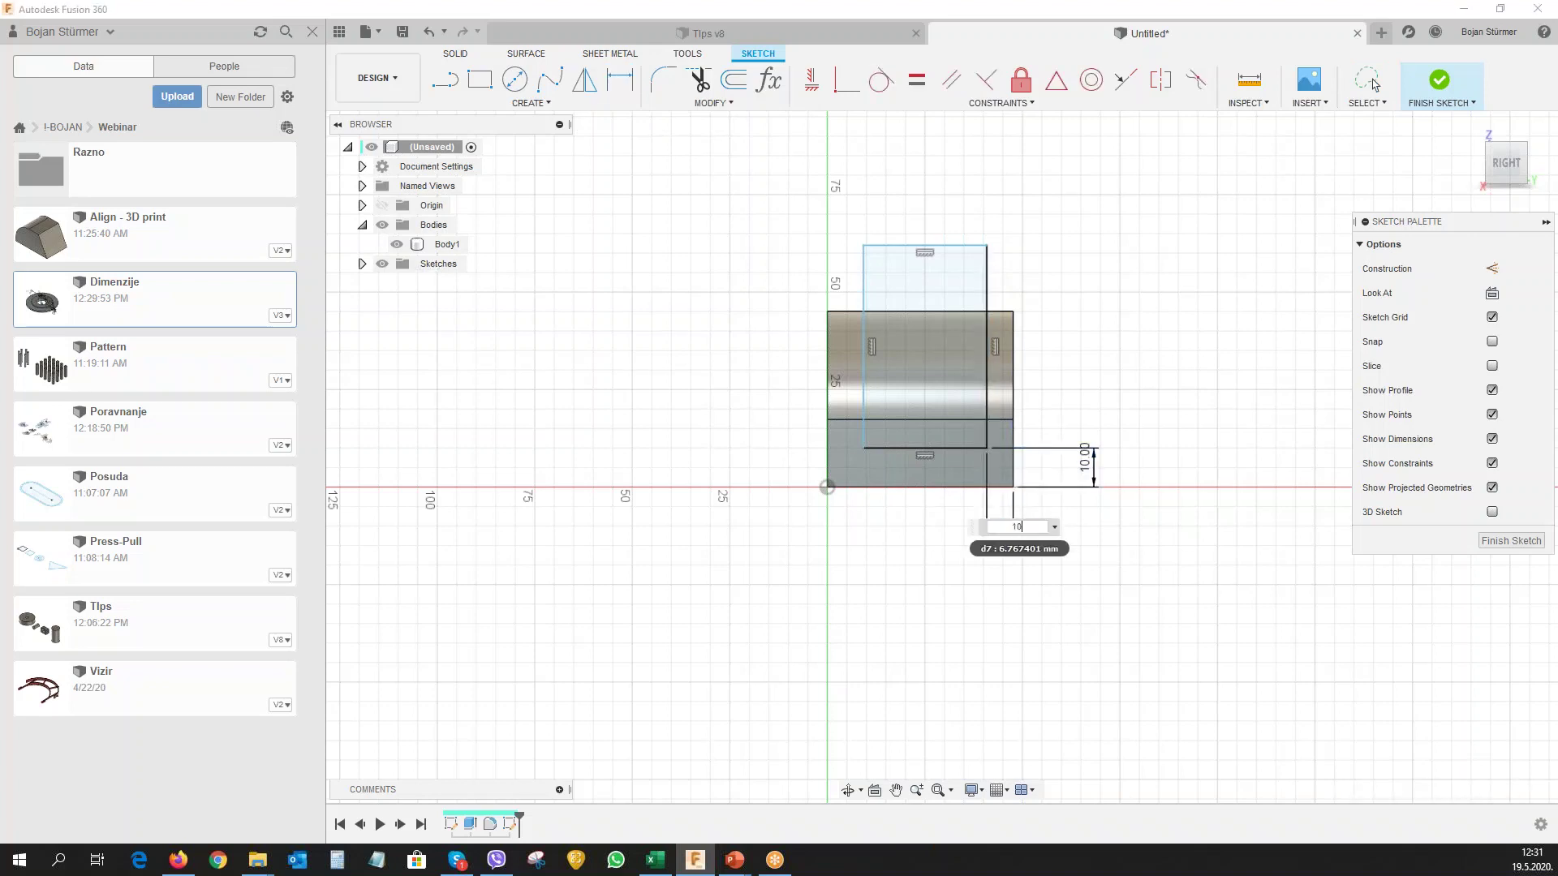
{"action": "key", "text": "Return"}
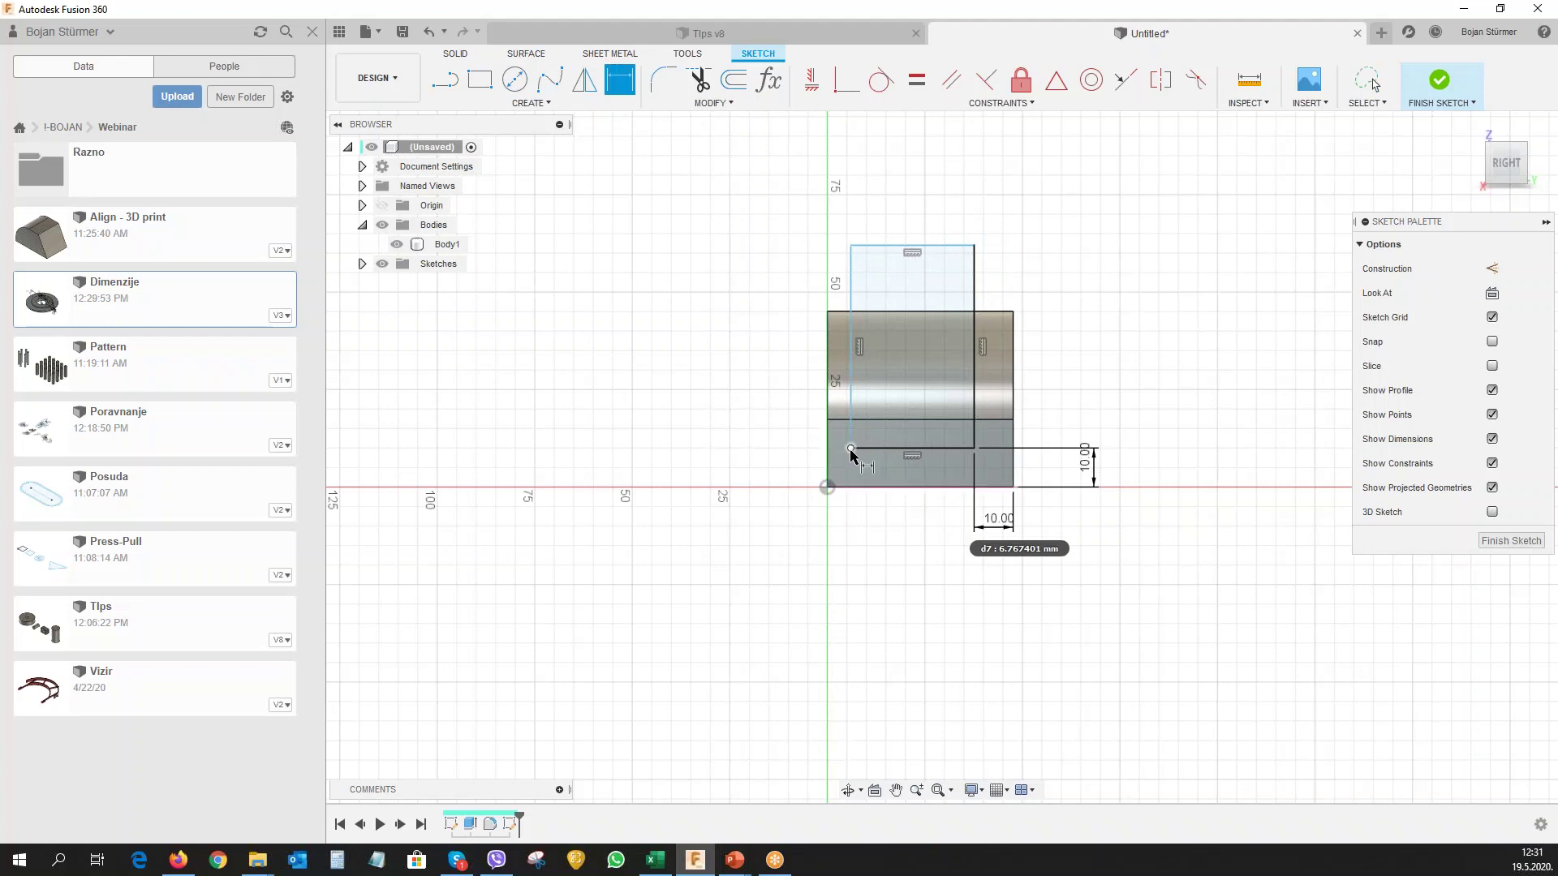
{"action": "left_click", "coordinate": [851, 448]}
{"action": "left_click", "coordinate": [826, 487]}
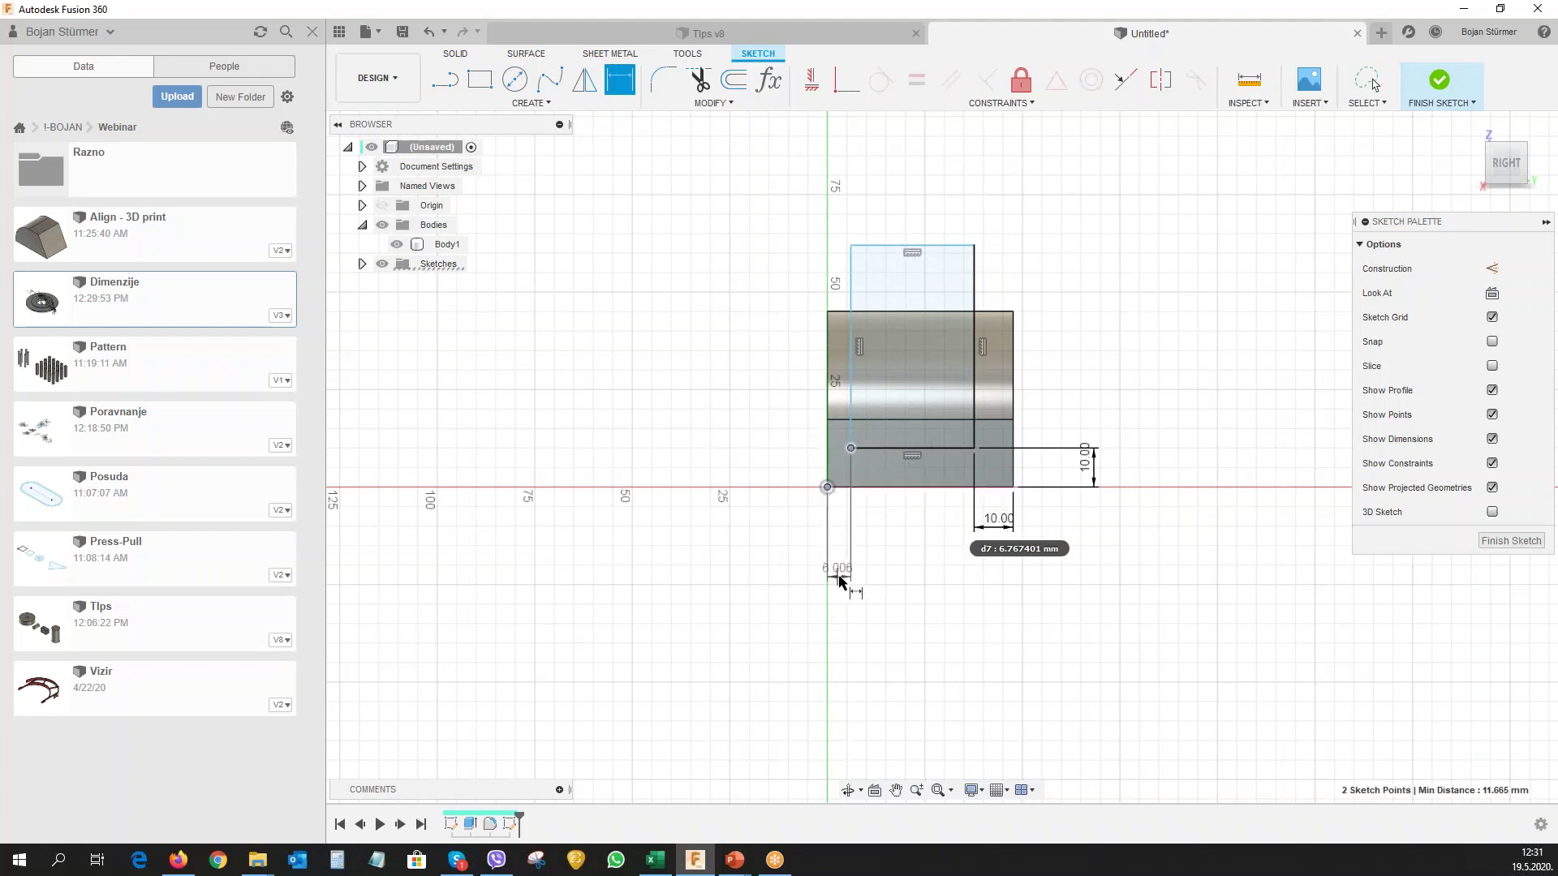
{"action": "left_click", "coordinate": [839, 580]}
{"action": "left_click", "coordinate": [994, 525]}
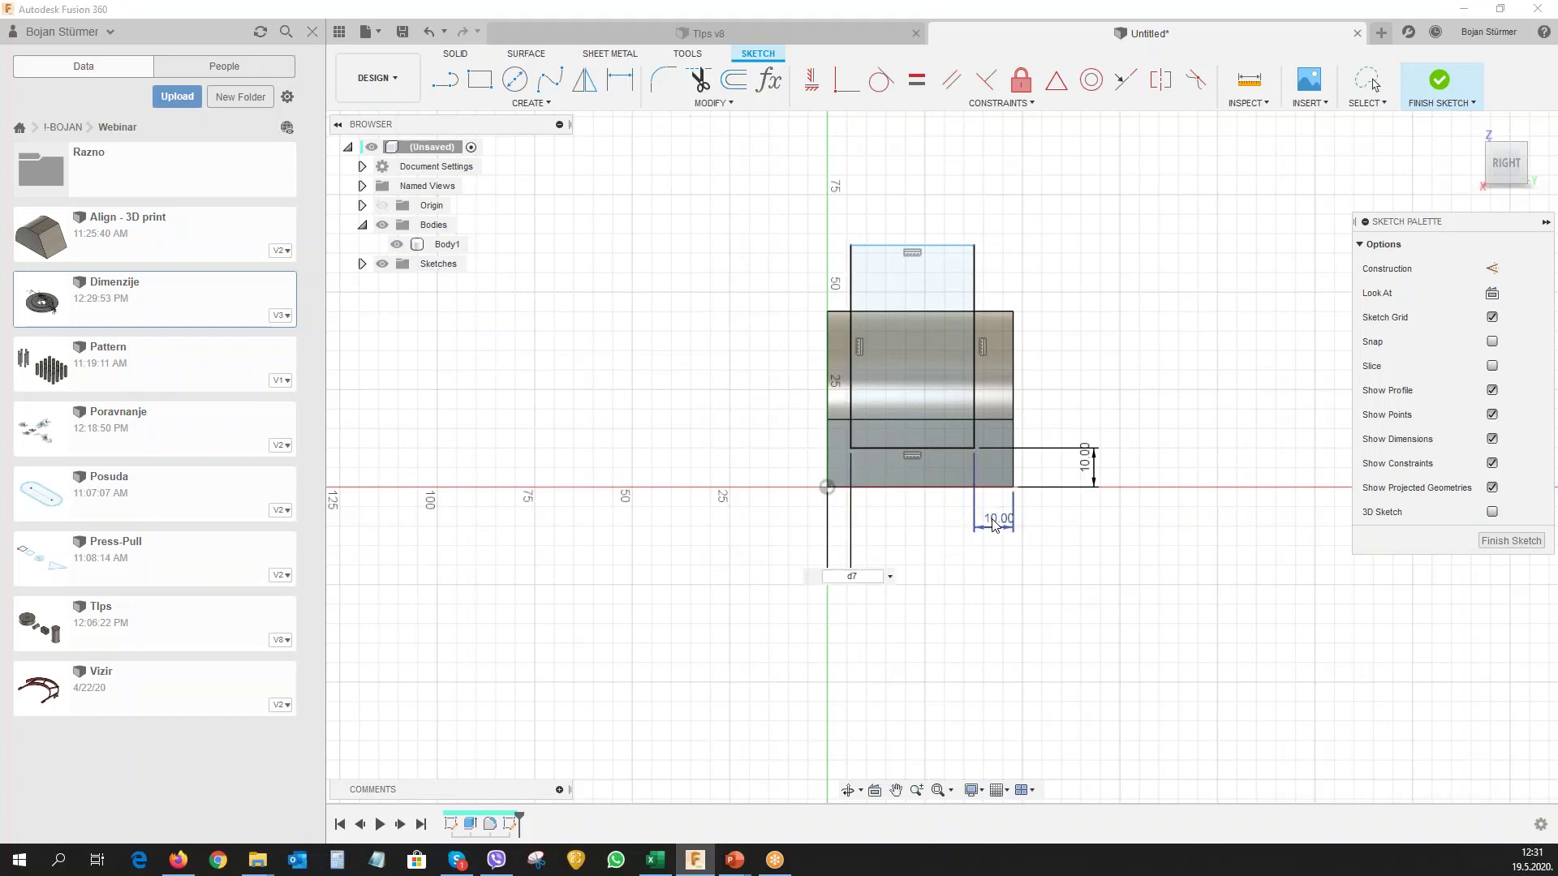
{"action": "key", "text": "Return"}
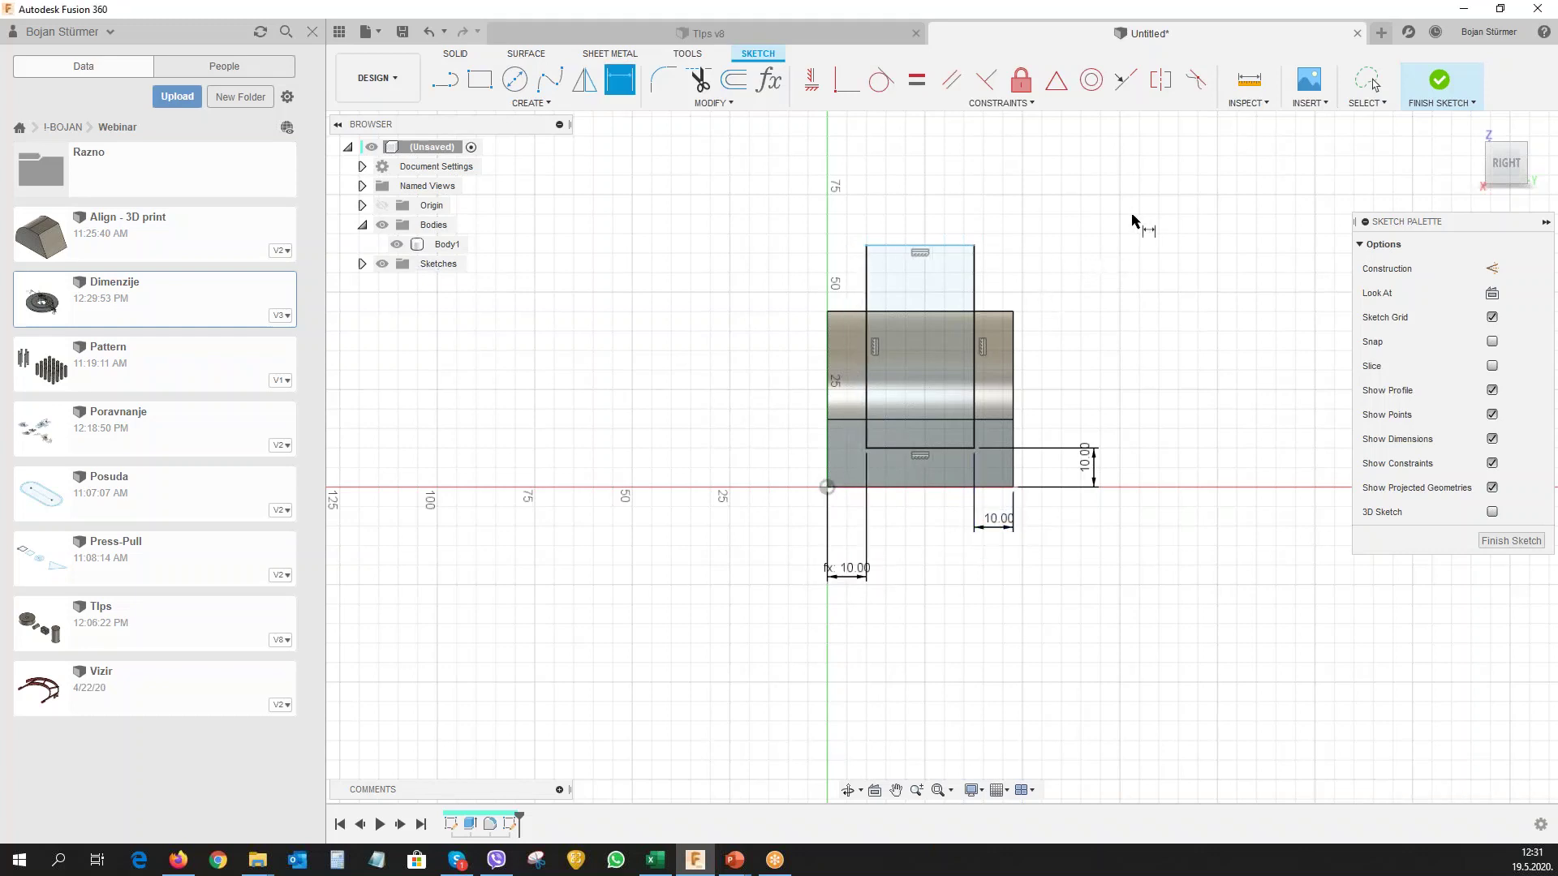
Cut both sketch profiles back through the body, leaving a U-shaped channel between two walls.
{"action": "key", "text": "e"}
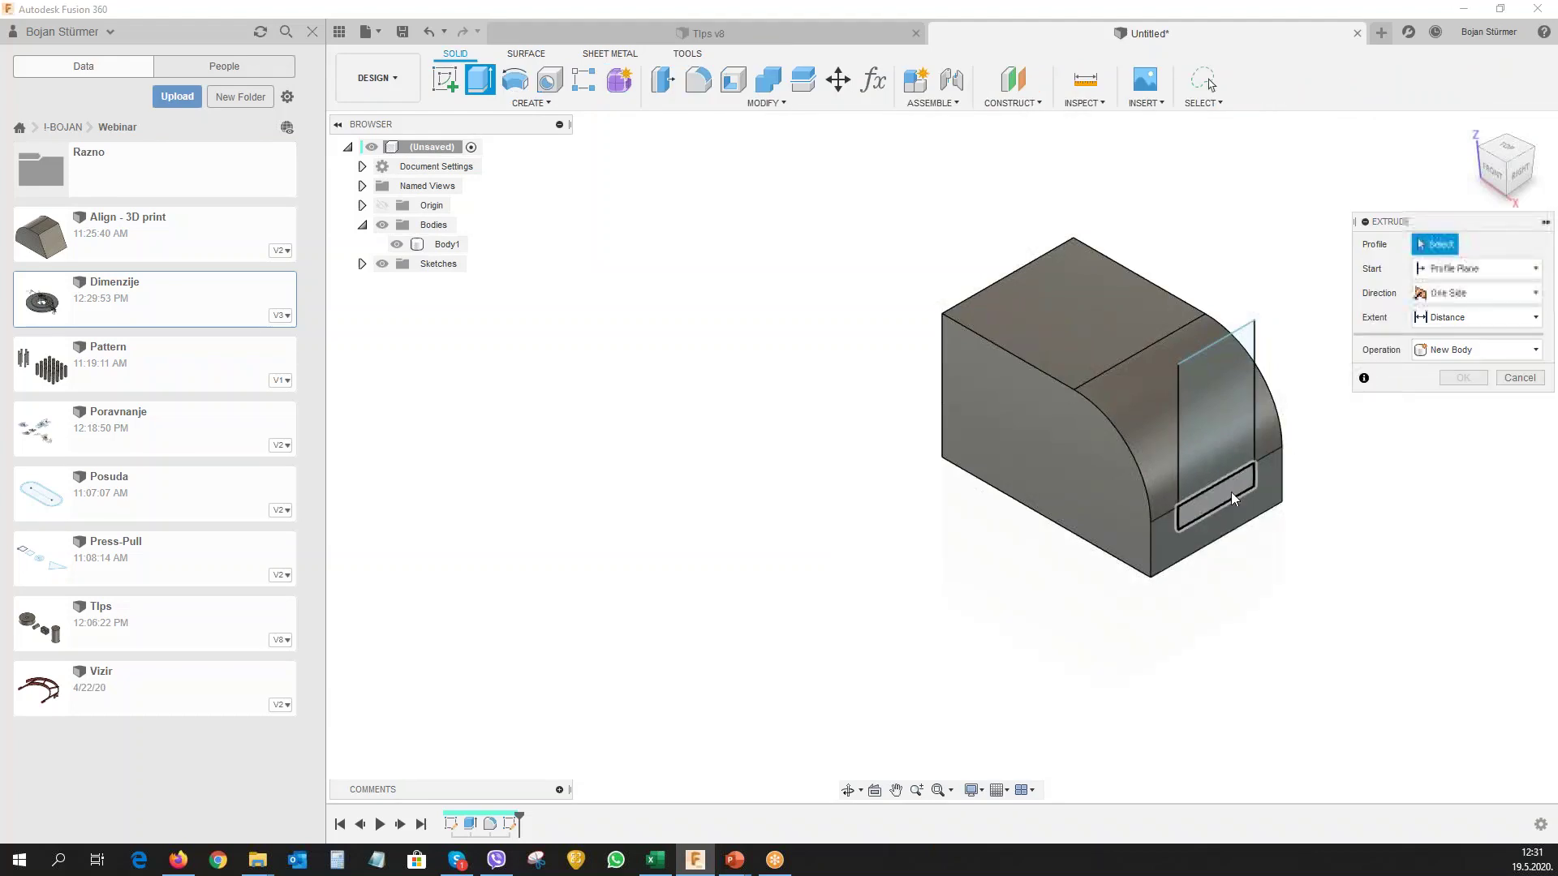
{"action": "left_click", "coordinate": [1231, 498]}
{"action": "left_click", "coordinate": [1203, 460]}
{"action": "left_click_drag", "start_coordinate": [1221, 418], "coordinate": [872, 290]}
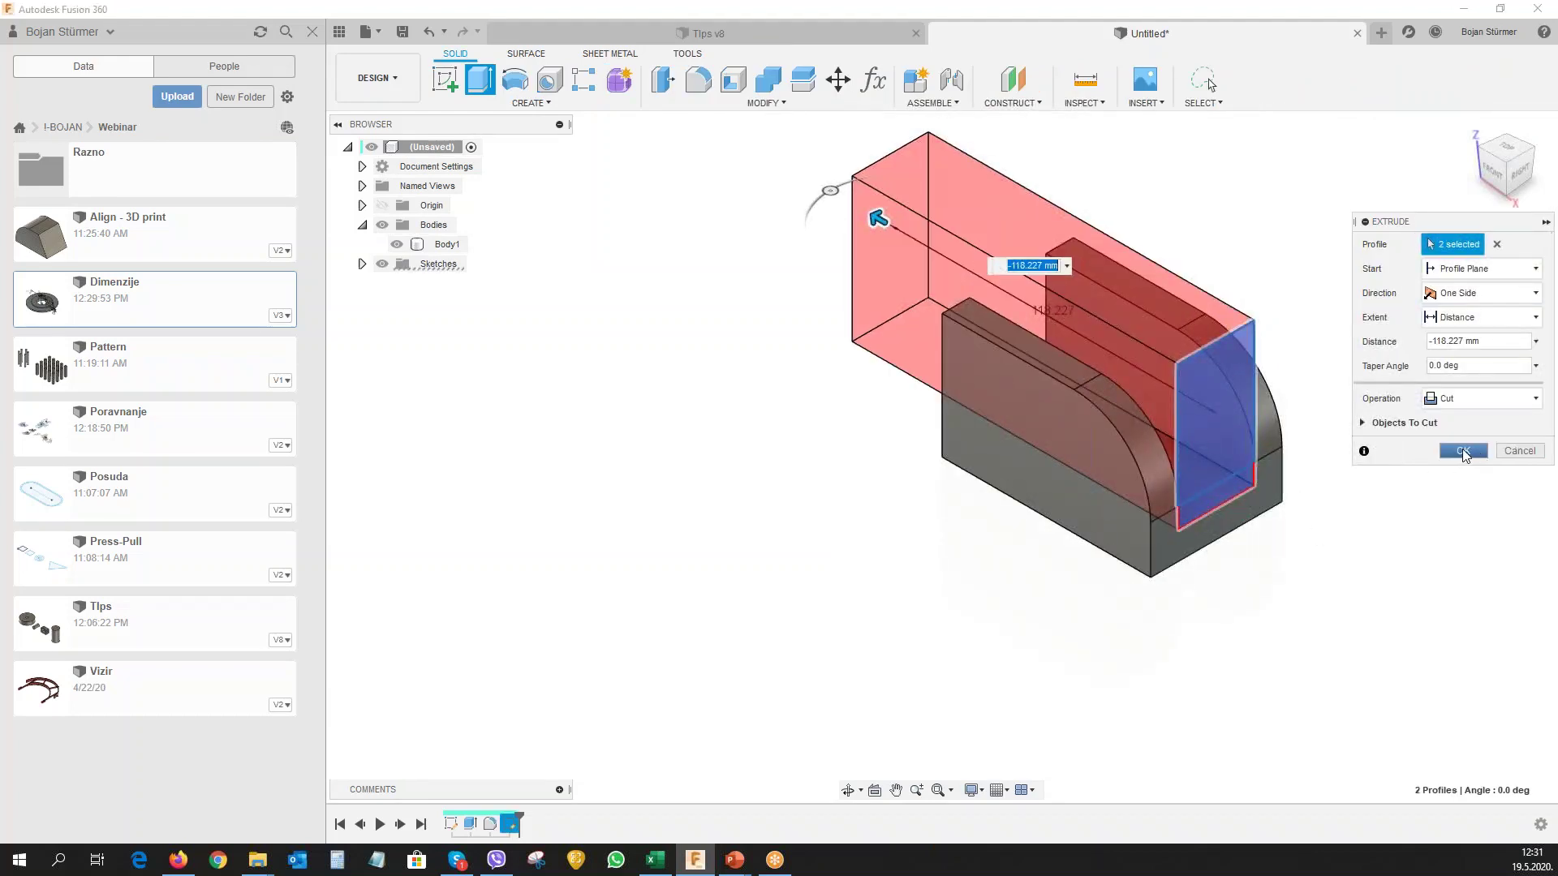
{"action": "left_click", "coordinate": [1463, 451]}
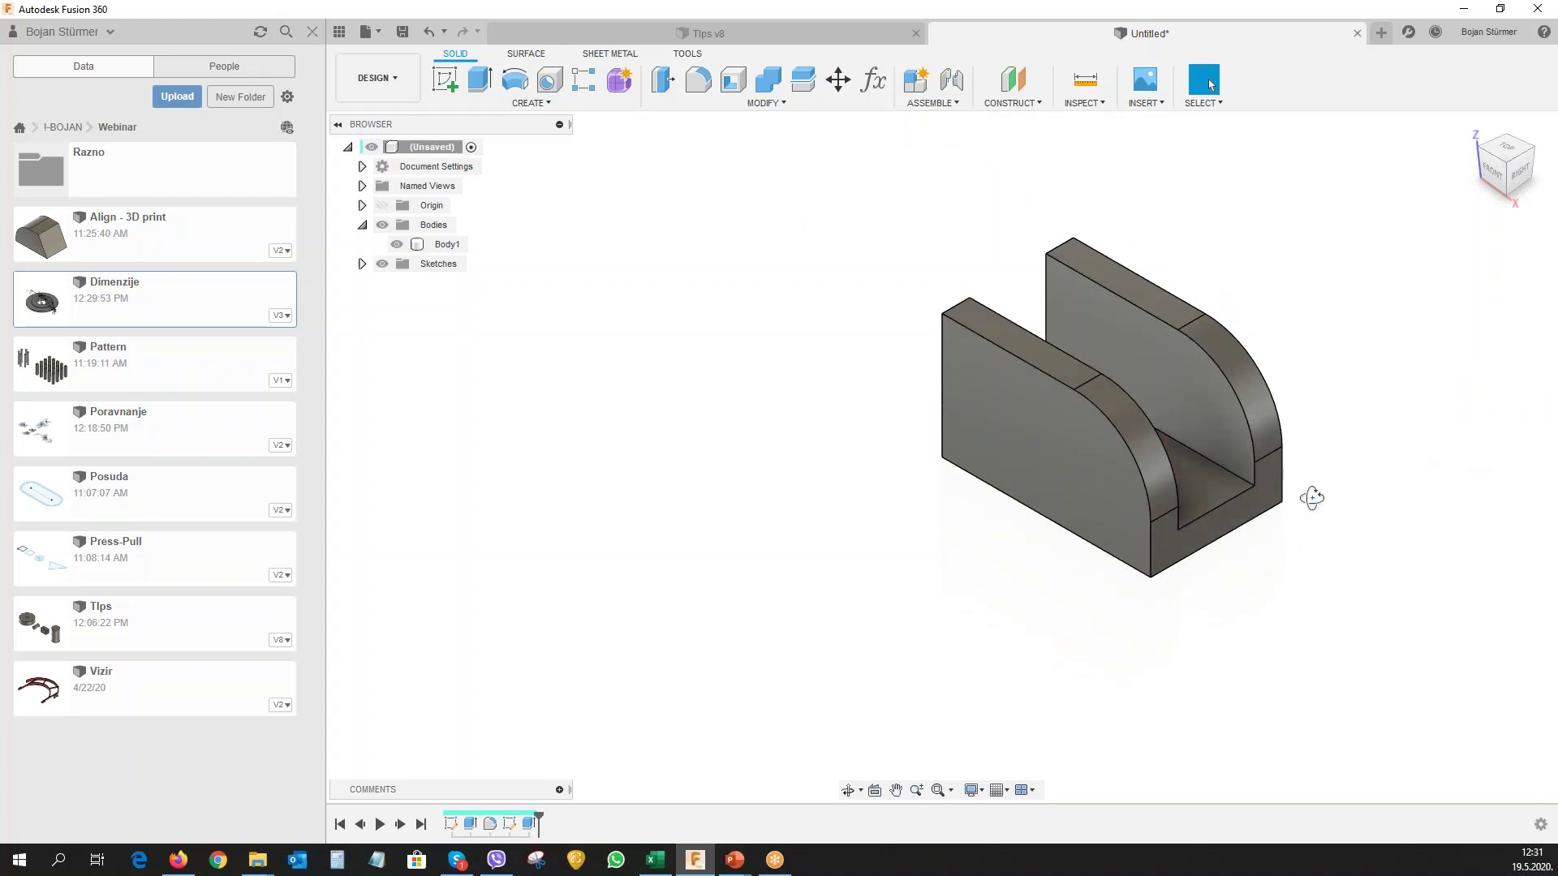
{"action": "mouse_move", "coordinate": [1312, 495]}
{"action": "middle_mouse_down", "text": "shift"}
{"action": "mouse_move", "coordinate": [1274, 453]}
{"action": "mouse_move", "coordinate": [1295, 477]}
{"action": "mouse_move", "coordinate": [1271, 504]}
{"action": "mouse_move", "coordinate": [1152, 511]}
{"action": "middle_mouse_up", "text": "shift"}
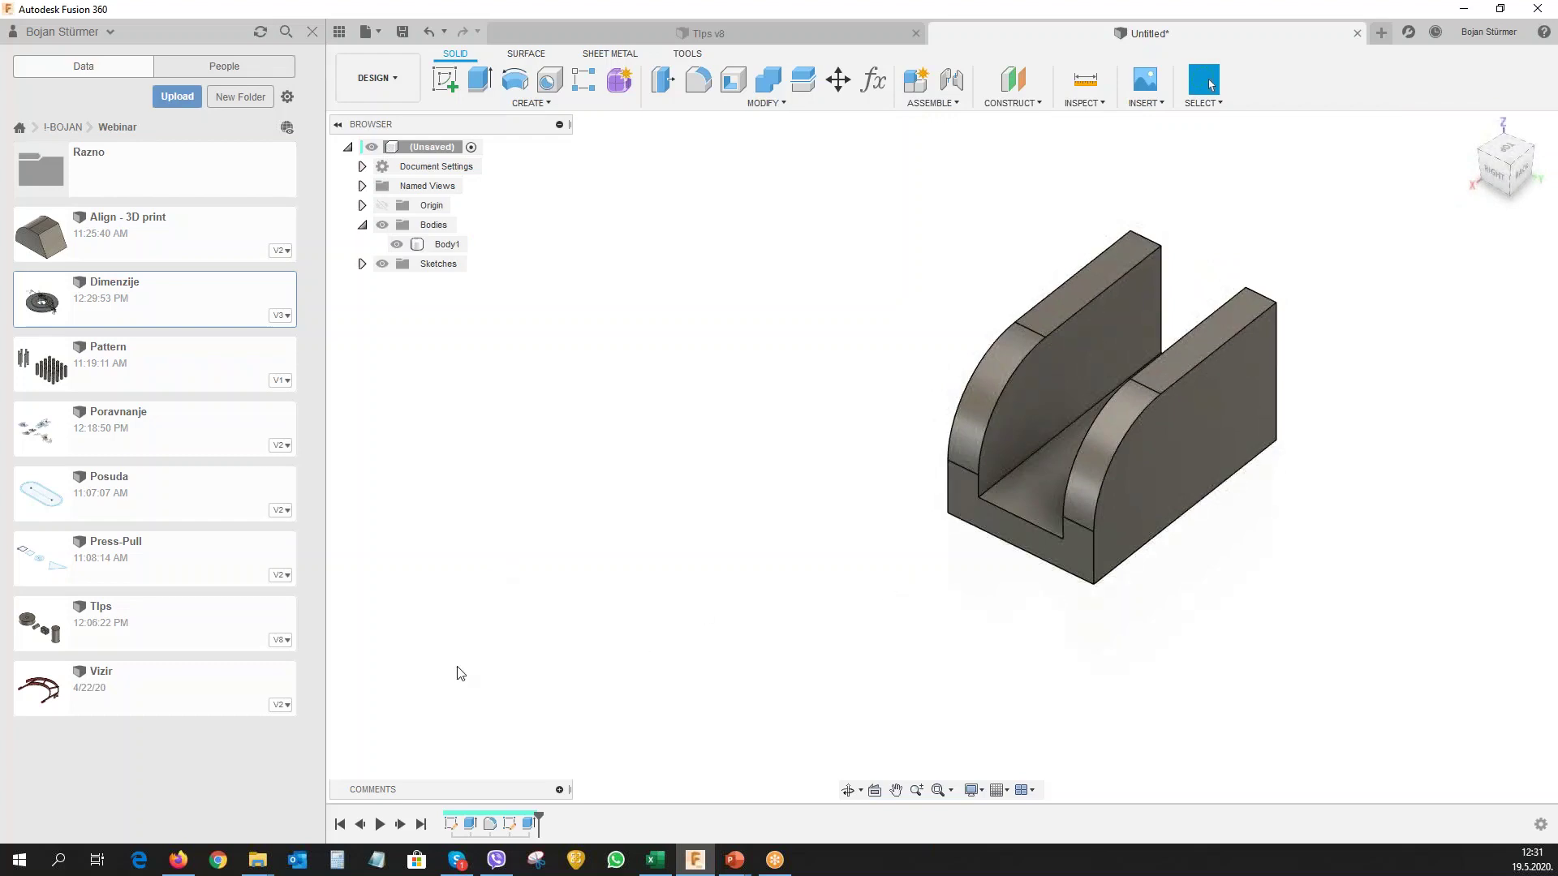
{"action": "scroll", "coordinate": [460, 673], "scroll_direction": "up", "scroll_amount": 1}
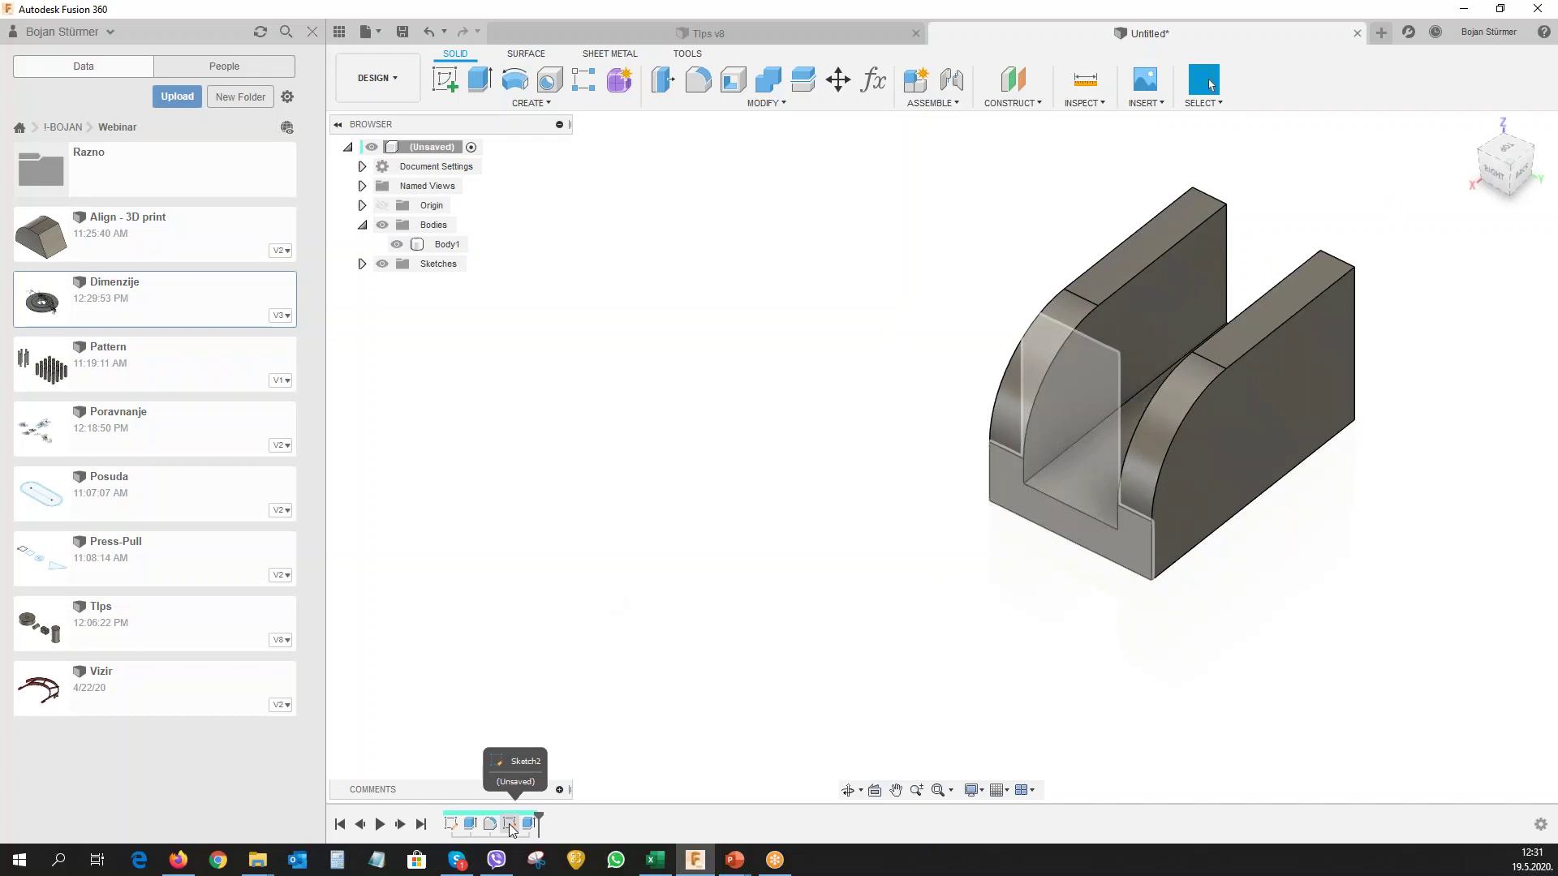
Edit Sketch2 and change its horizontal and vertical 10 mm offsets to 12 mm.
{"action": "left_click", "coordinate": [509, 824]}
{"action": "right_click", "coordinate": [509, 825]}
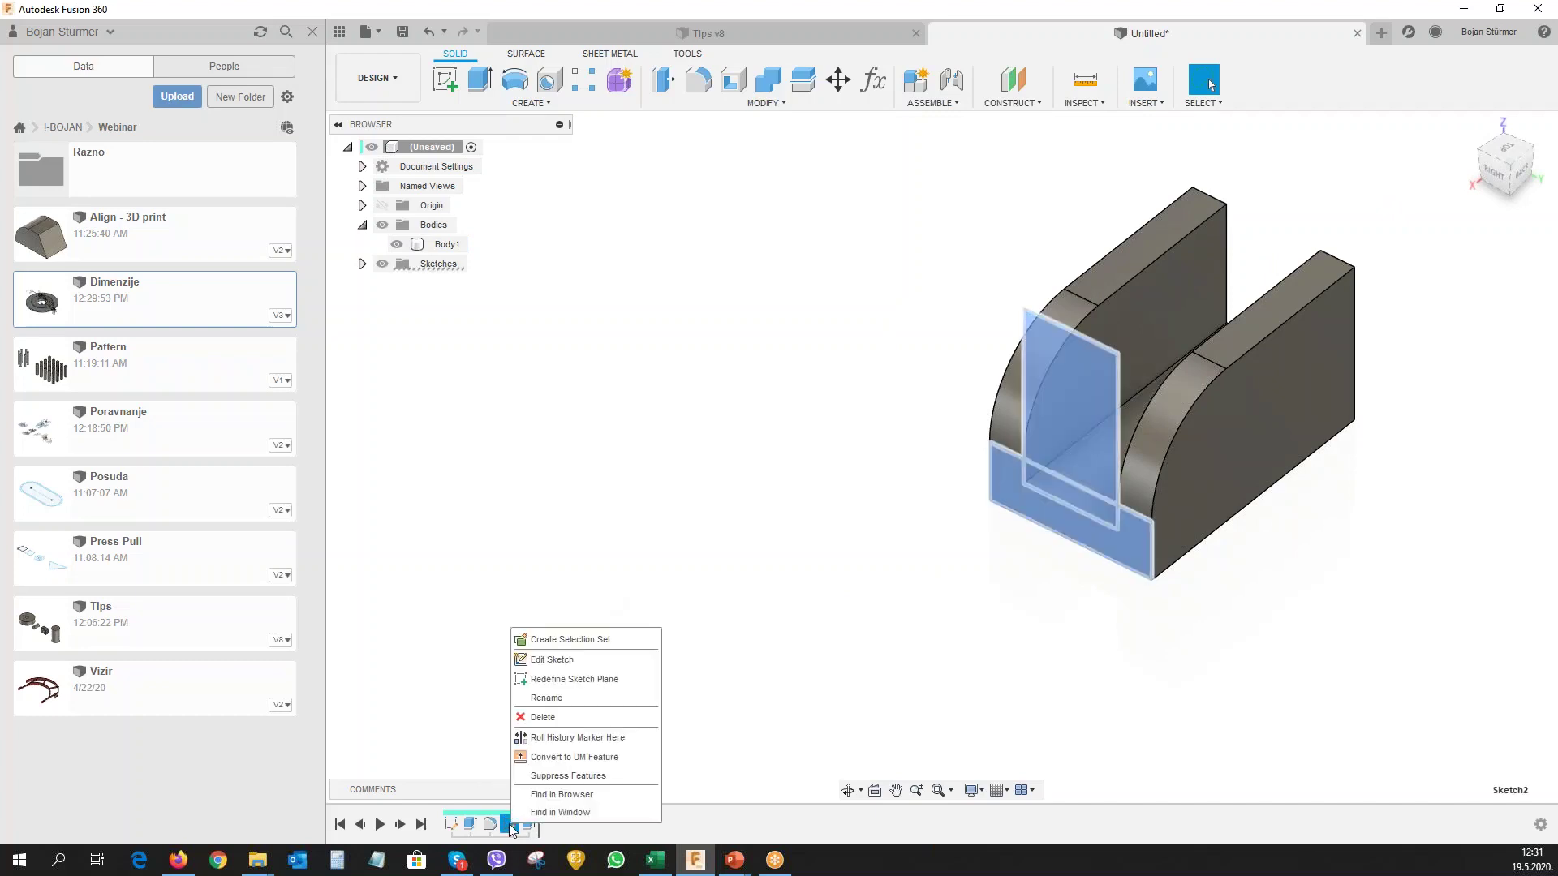
{"action": "left_click", "coordinate": [562, 662]}
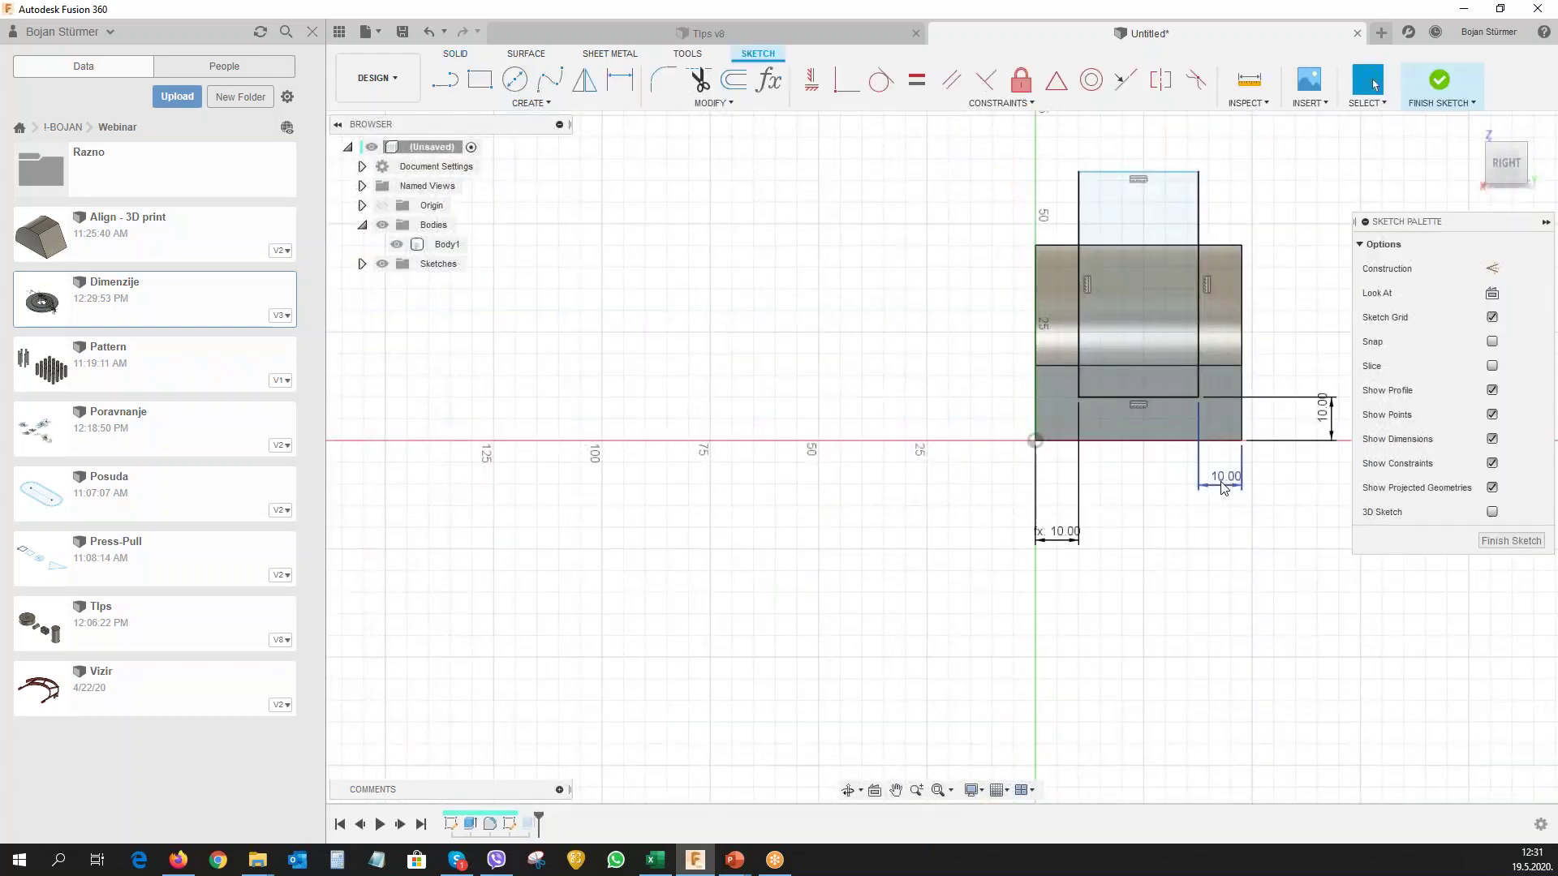
{"action": "double_click", "coordinate": [1221, 480]}
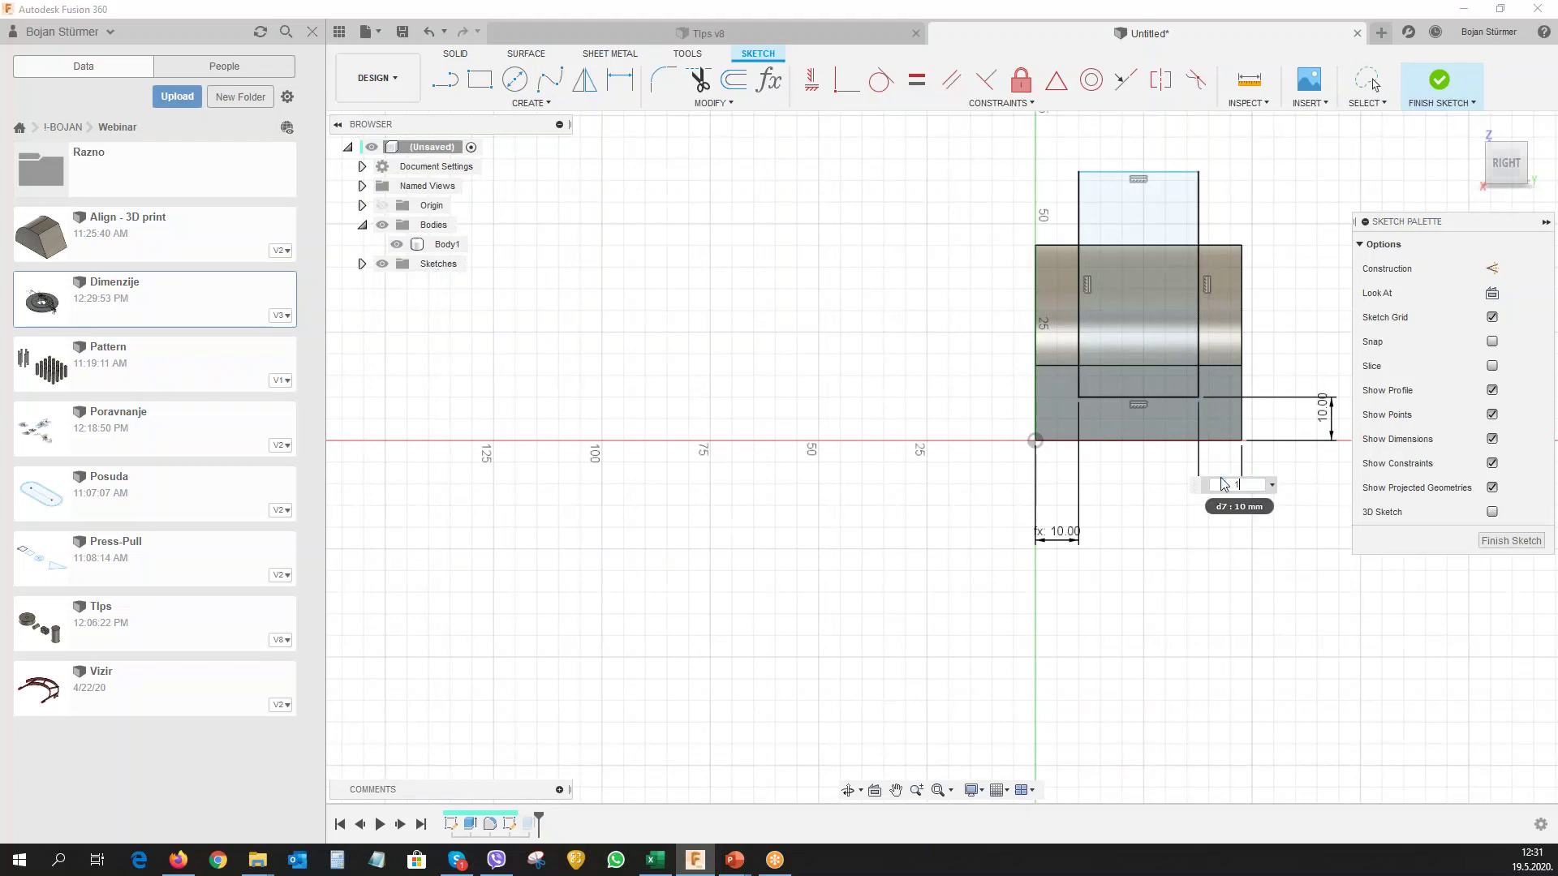
{"action": "type", "text": "12"}
{"action": "key", "text": "Return"}
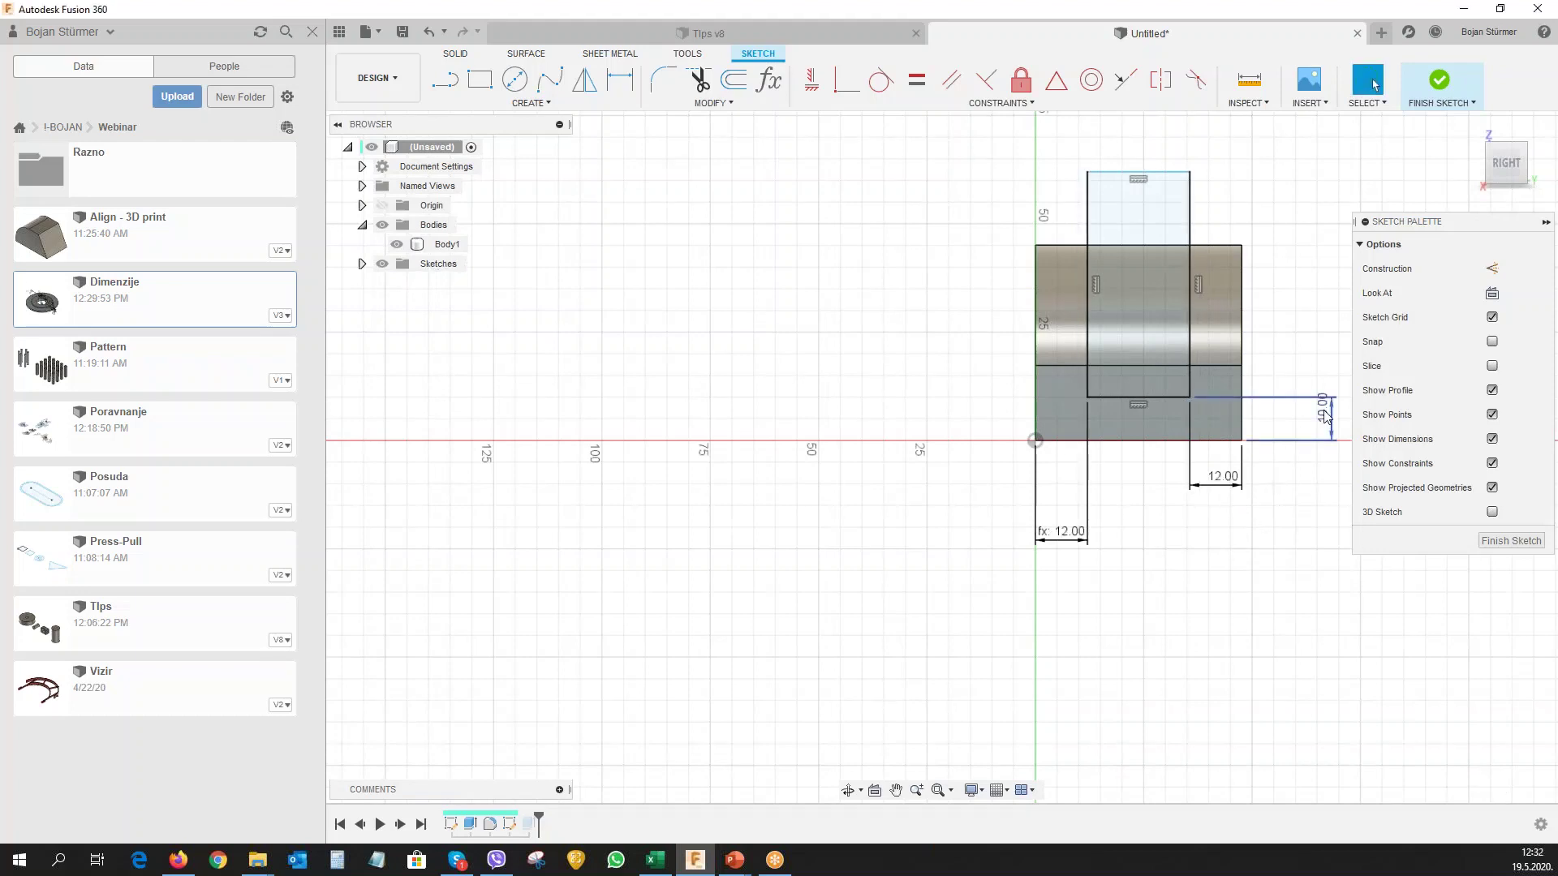
{"action": "double_click", "coordinate": [1322, 412]}
{"action": "type", "text": "12"}
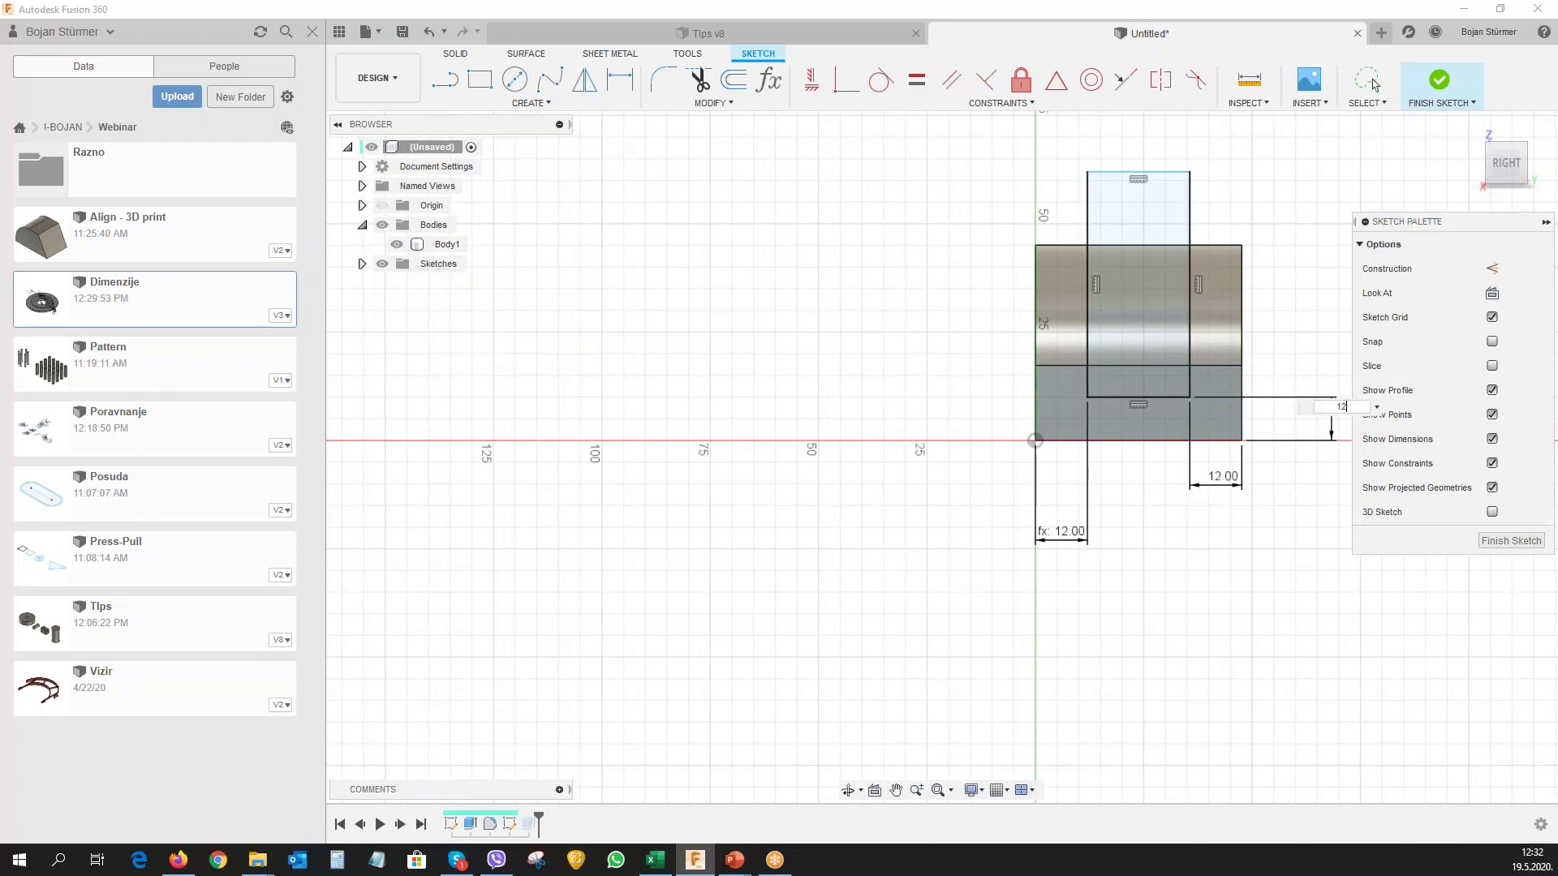
{"action": "key", "text": "Return"}
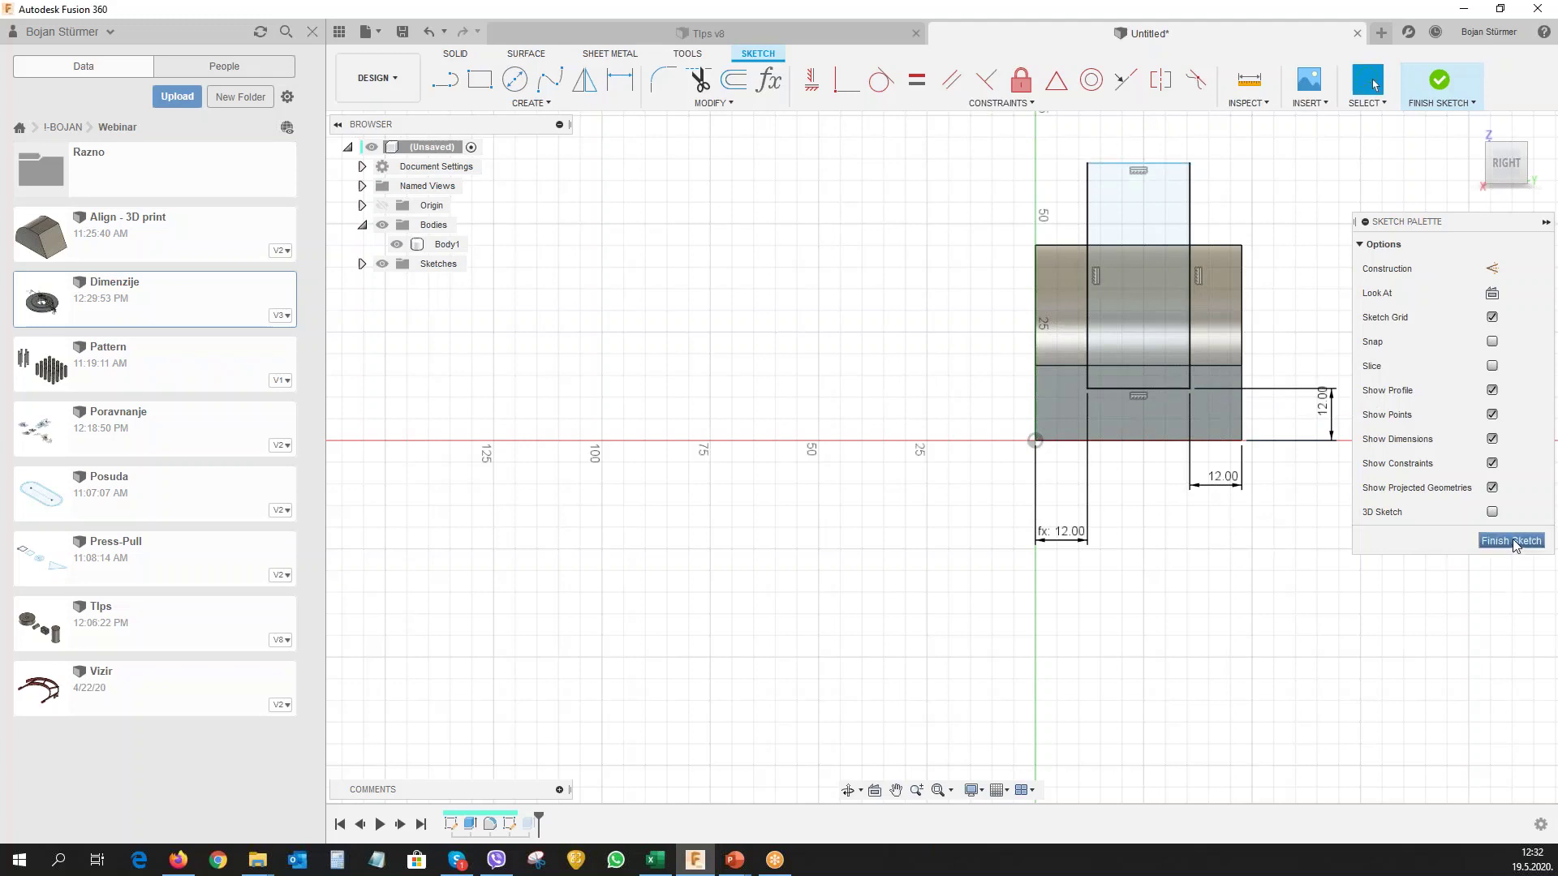
{"action": "left_click", "coordinate": [1512, 538]}
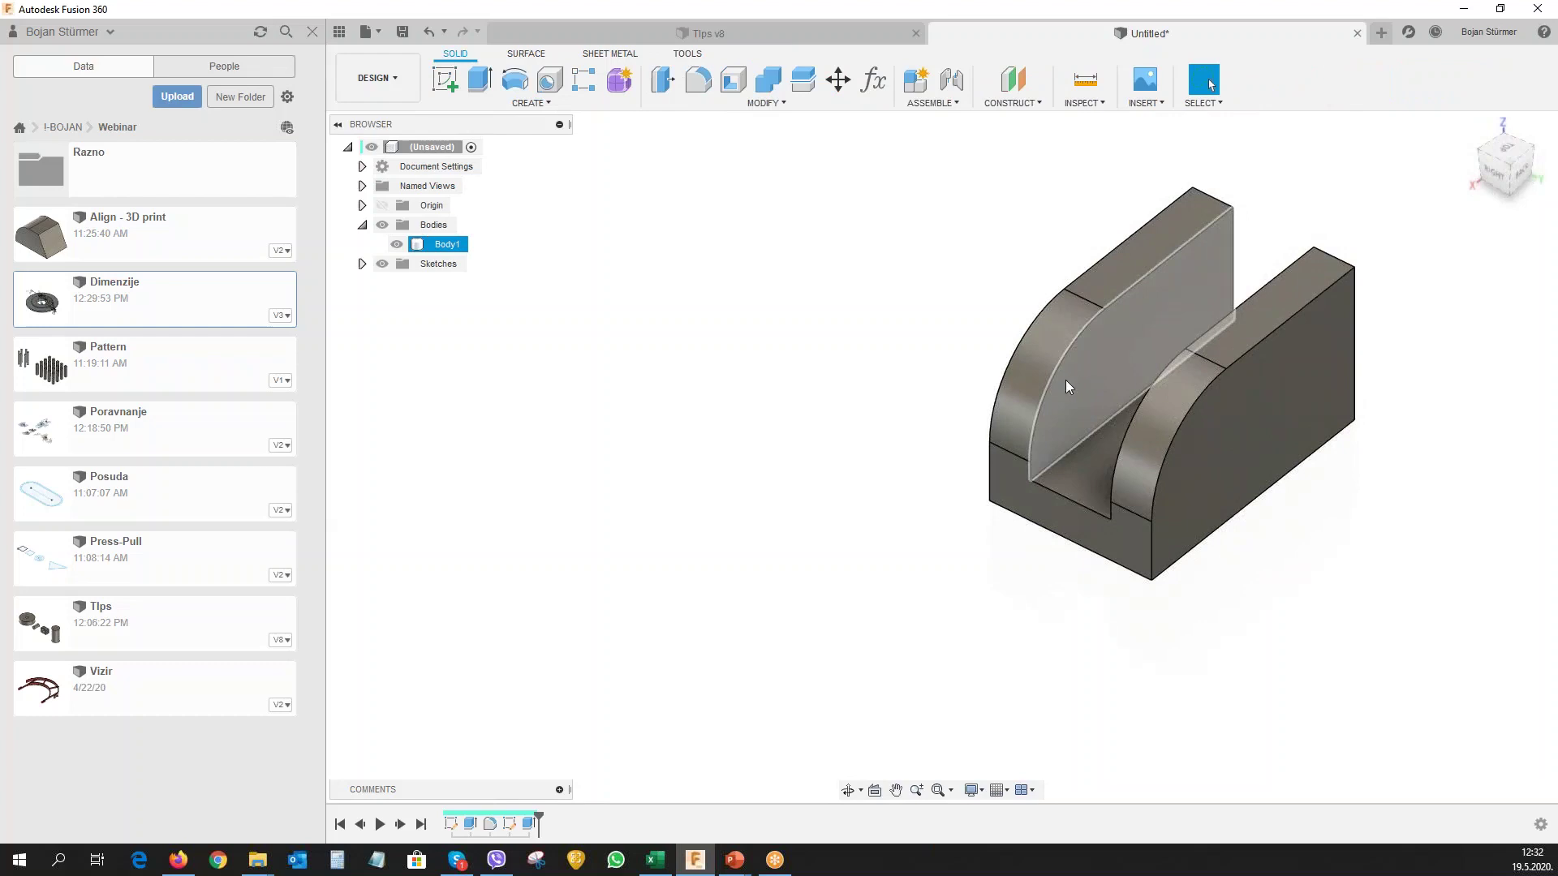
Delete the Extrude2 slot cut from the timeline.
{"action": "scroll", "coordinate": [568, 437], "scroll_direction": "up", "scroll_amount": 2}
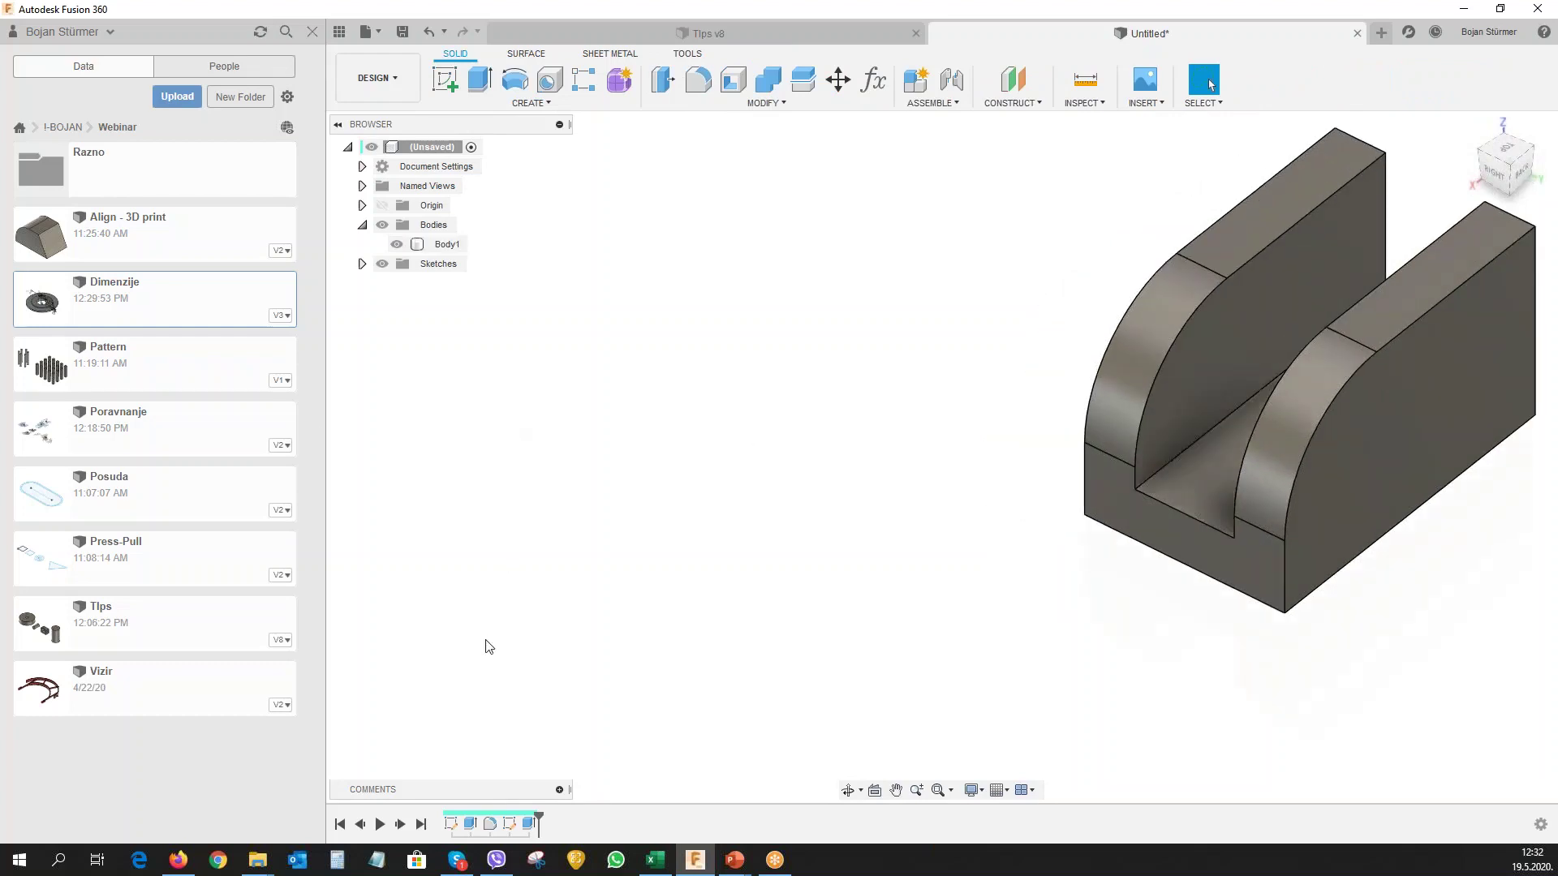
{"action": "left_click", "coordinate": [528, 830]}
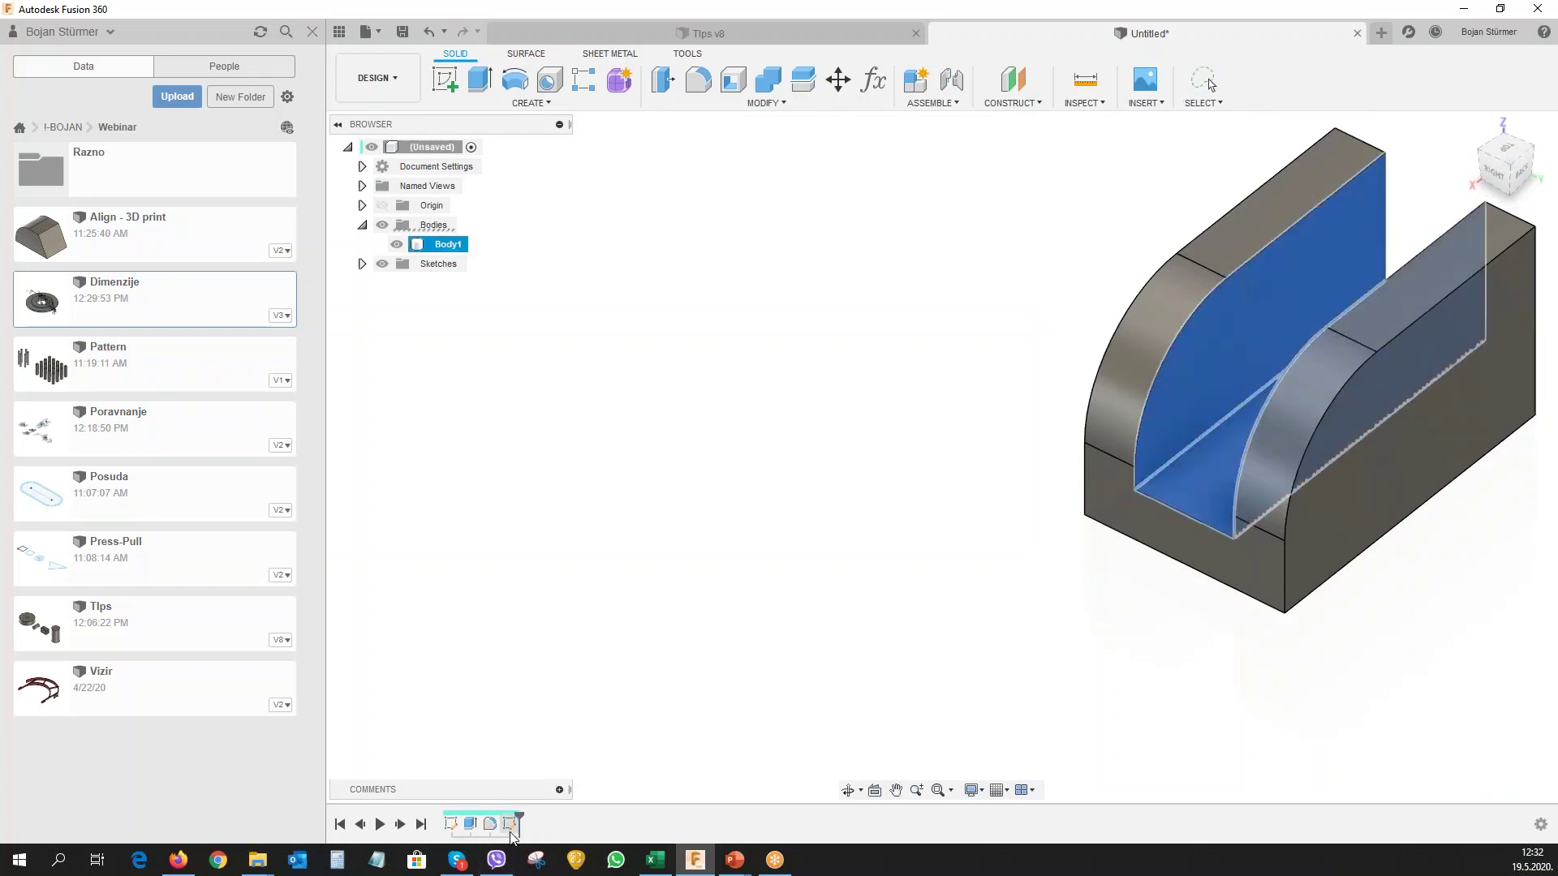
{"action": "key", "text": "Delete"}
{"action": "key", "text": "Delete"}
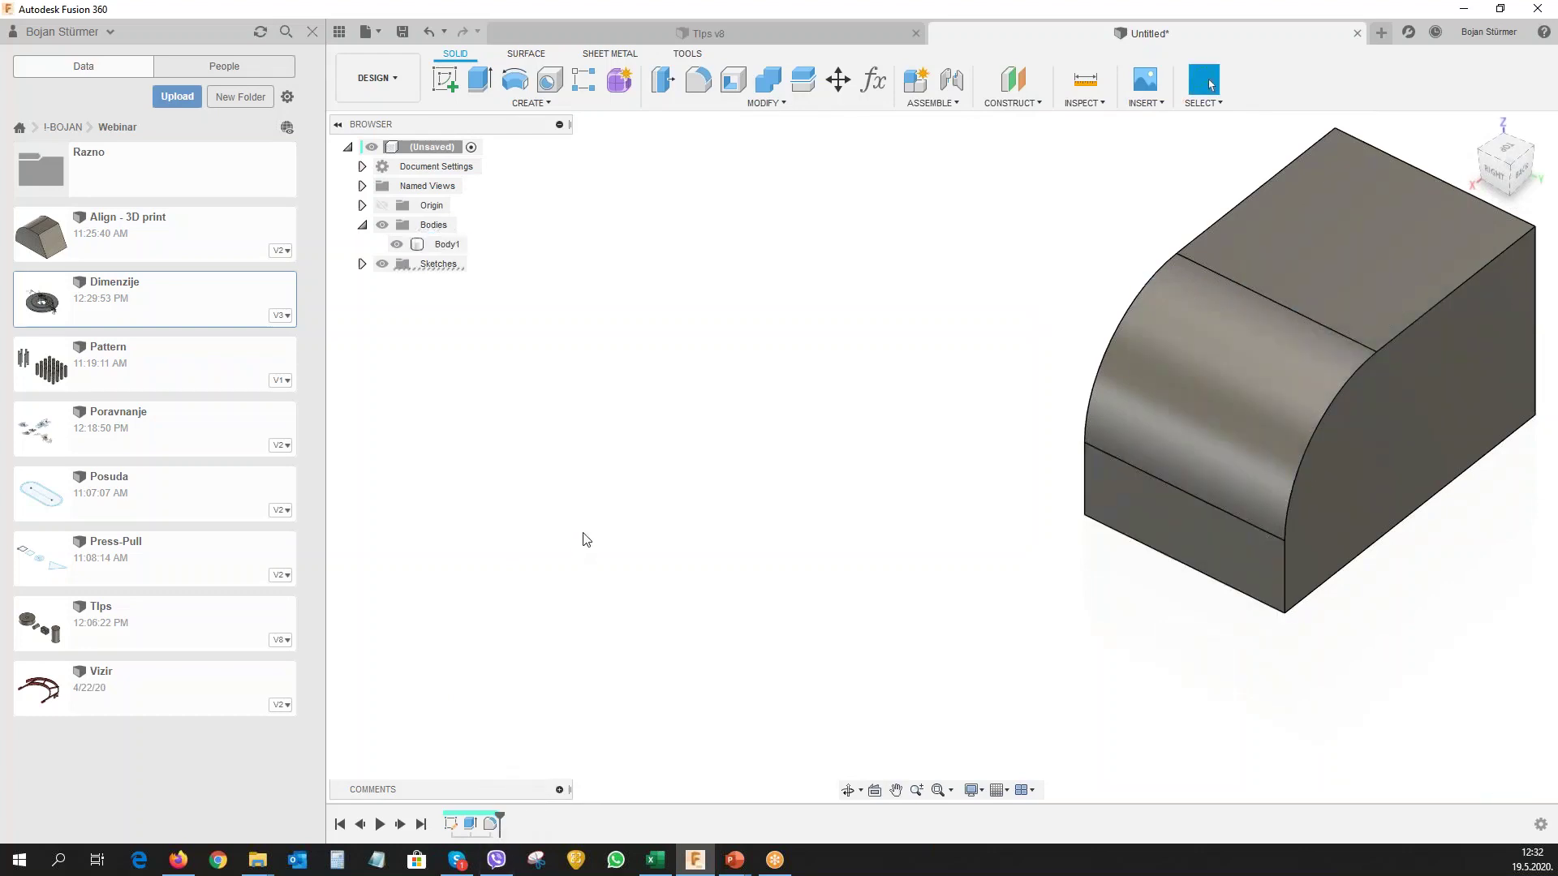
Shell the block inward 11 mm, leaving the top and curved faces open.
{"action": "left_click", "coordinate": [728, 87]}
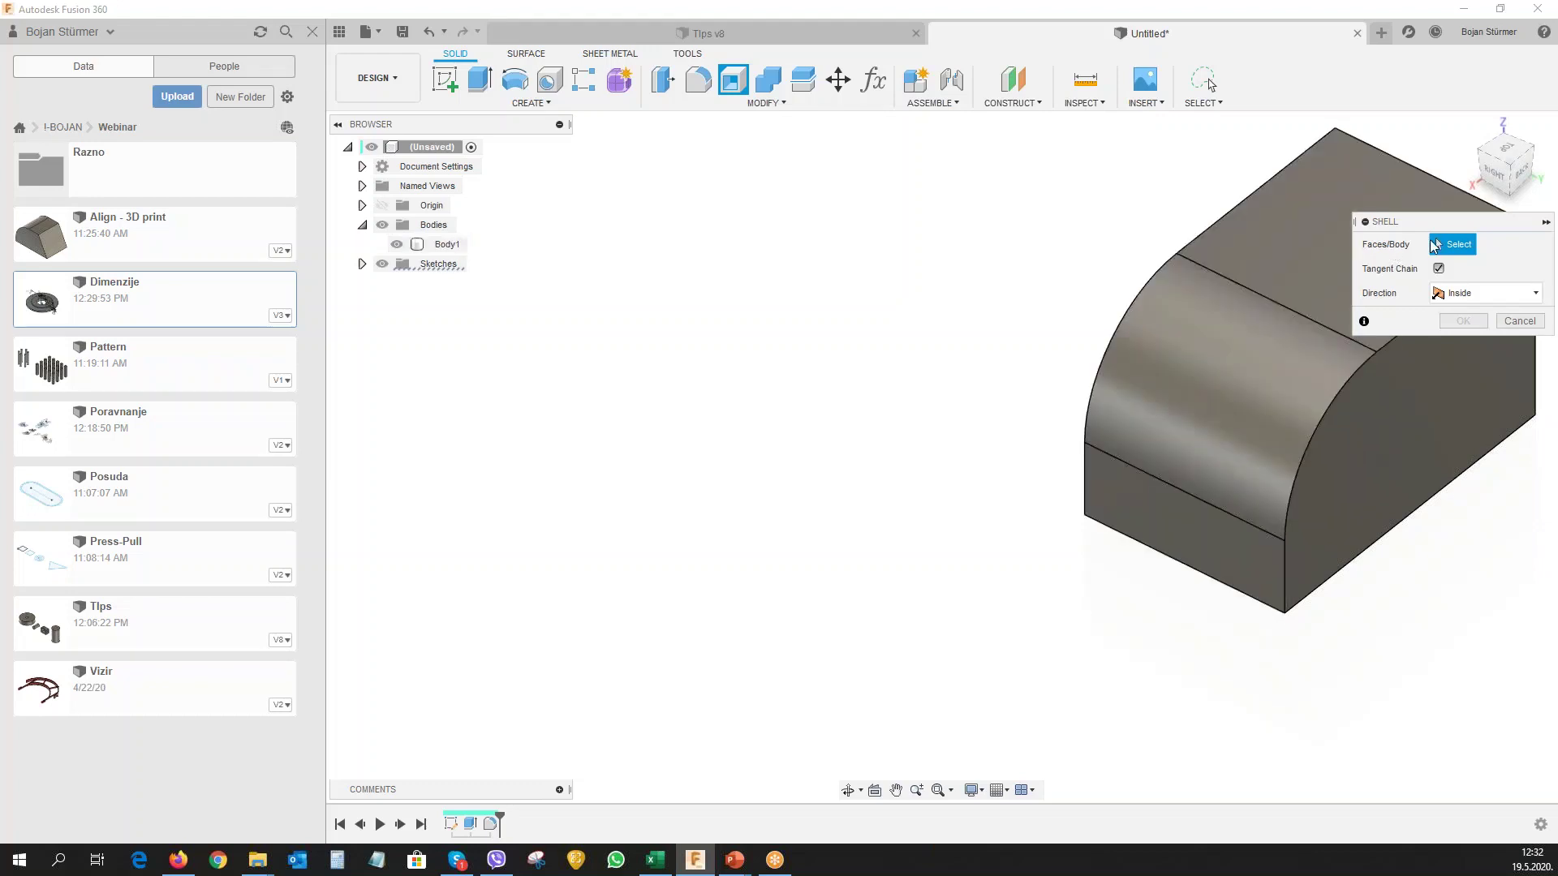
{"action": "left_click", "coordinate": [1330, 251]}
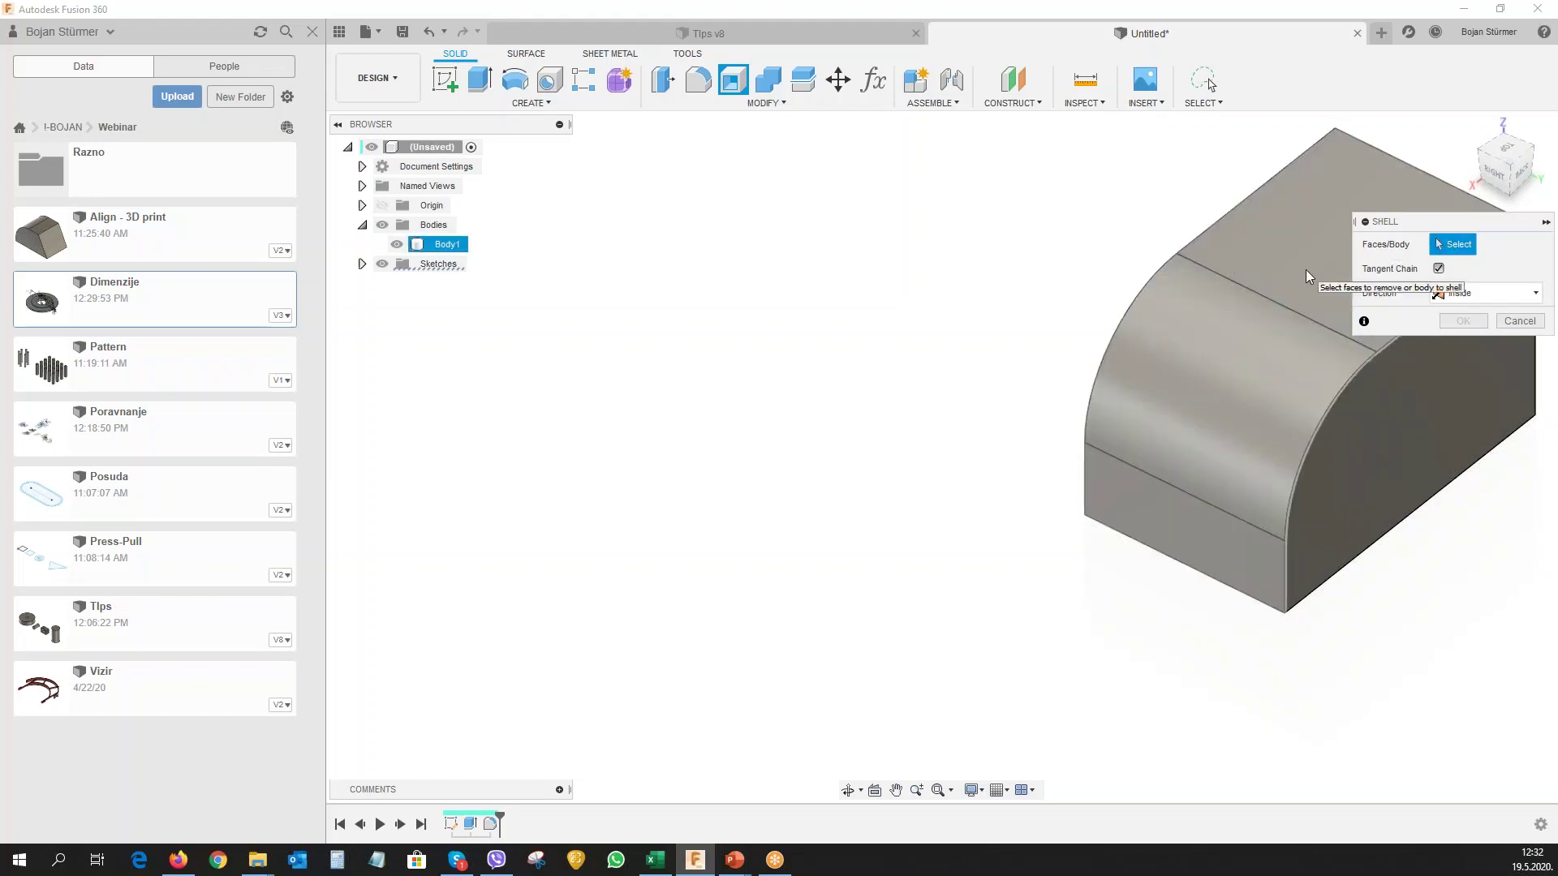
{"action": "left_click", "coordinate": [1305, 270]}
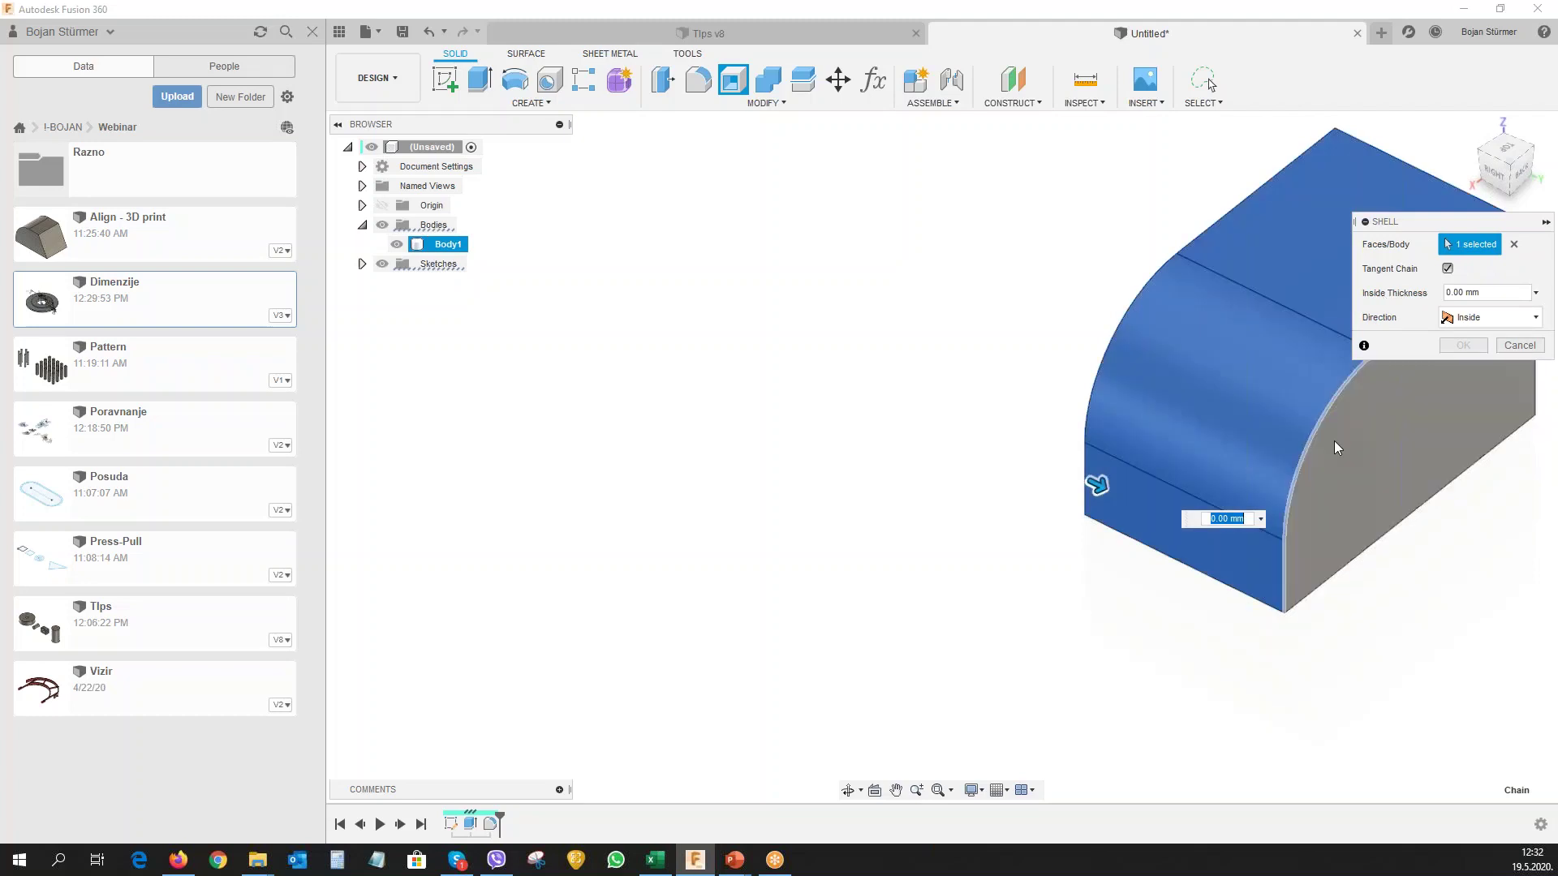
{"action": "type", "text": "11"}
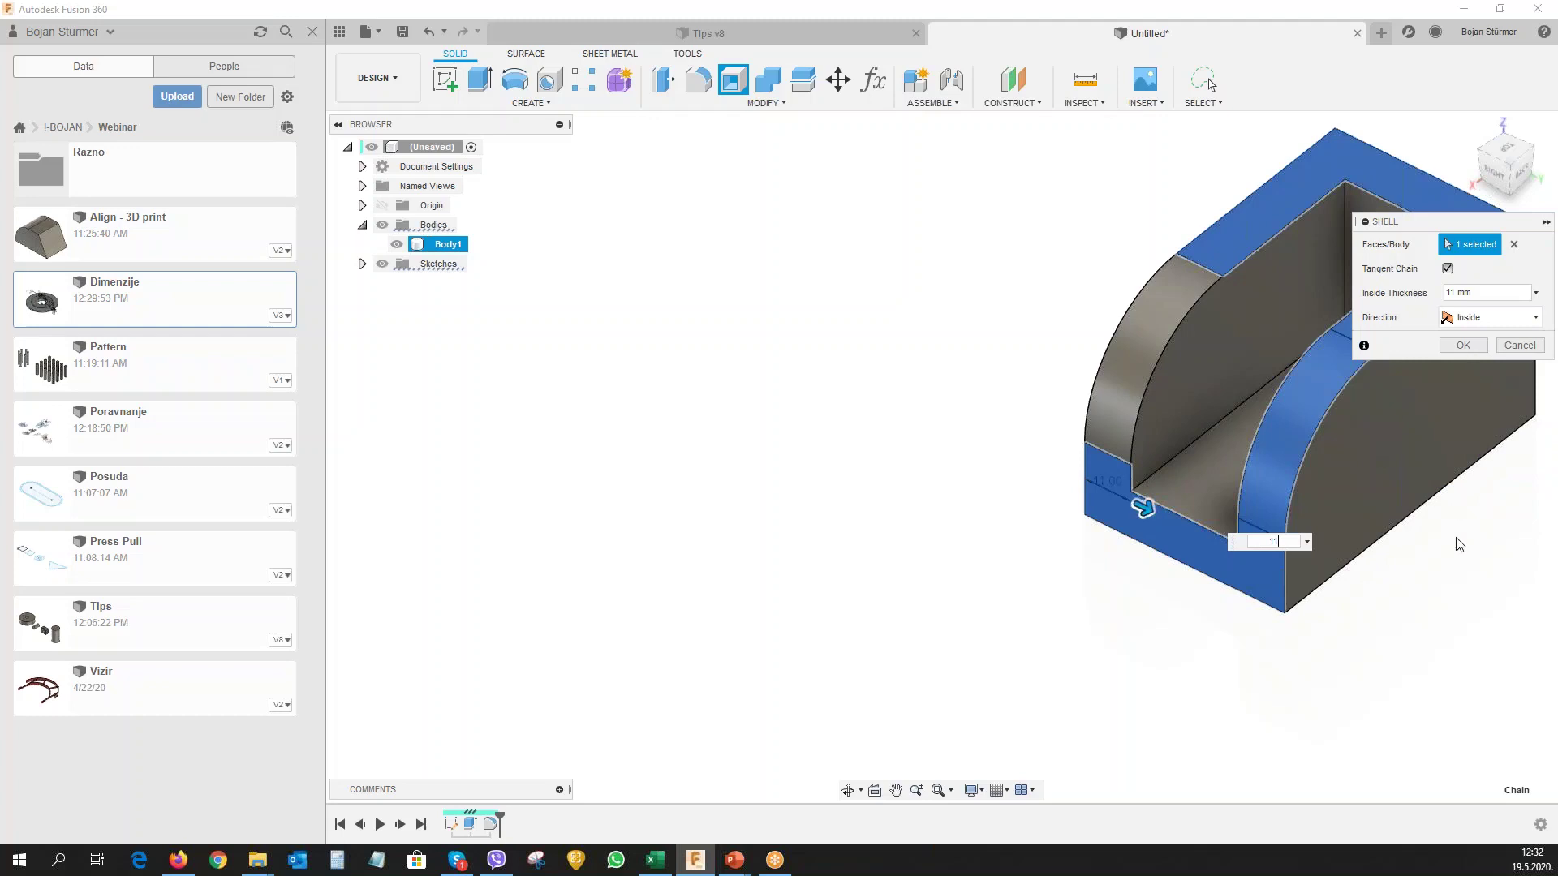
{"action": "mouse_move", "coordinate": [775, 666]}
{"action": "middle_mouse_down", "text": "shift"}
{"action": "mouse_move", "coordinate": [570, 643]}
{"action": "mouse_move", "coordinate": [598, 646]}
{"action": "middle_mouse_up", "text": "shift"}
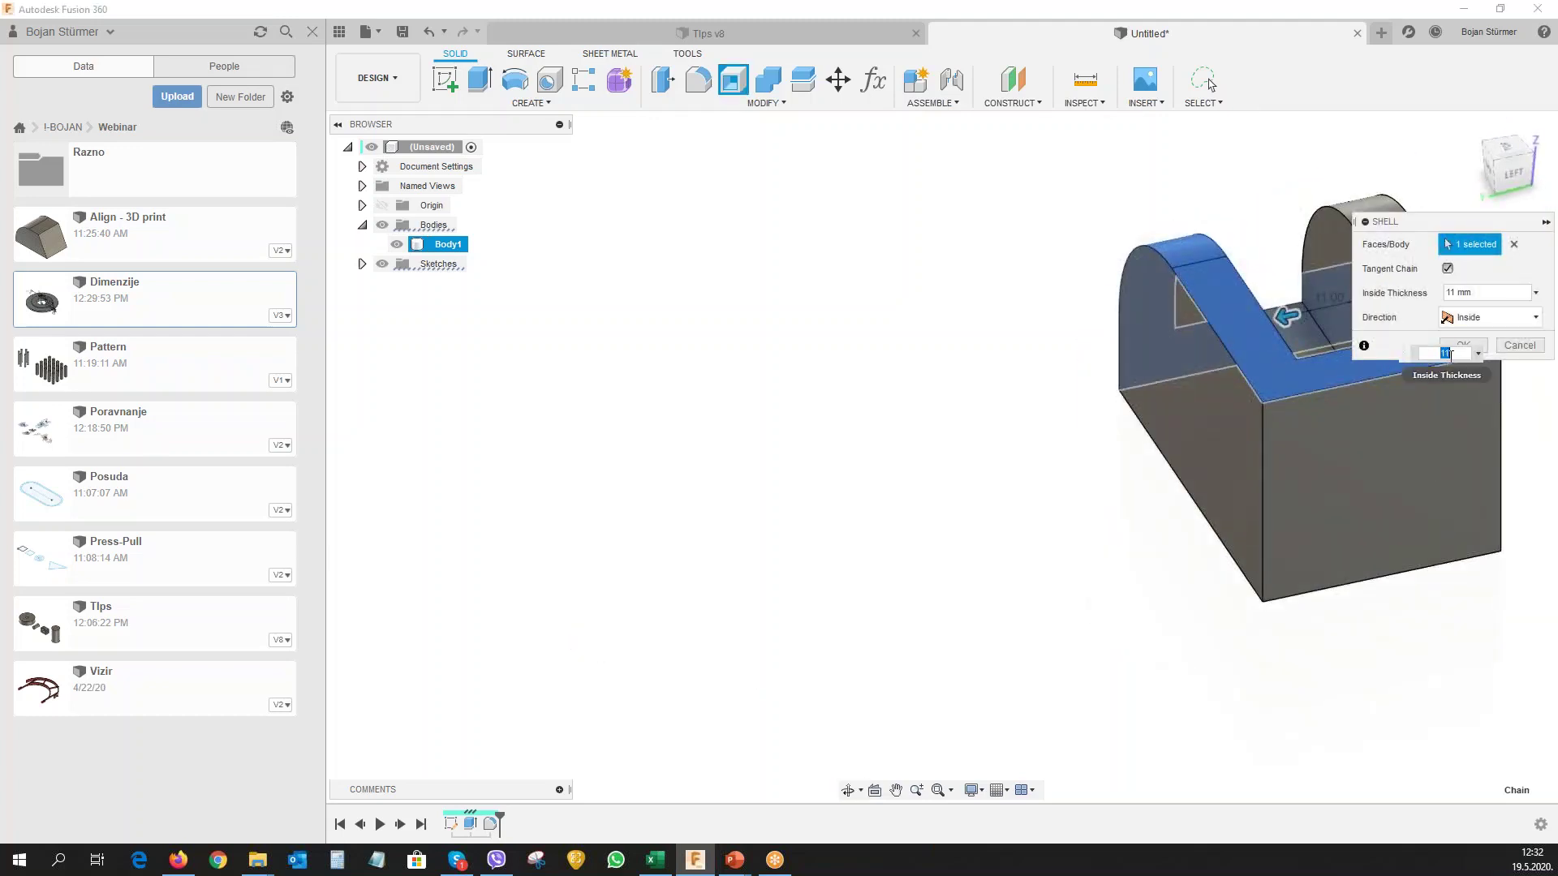
{"action": "left_click", "coordinate": [1473, 349]}
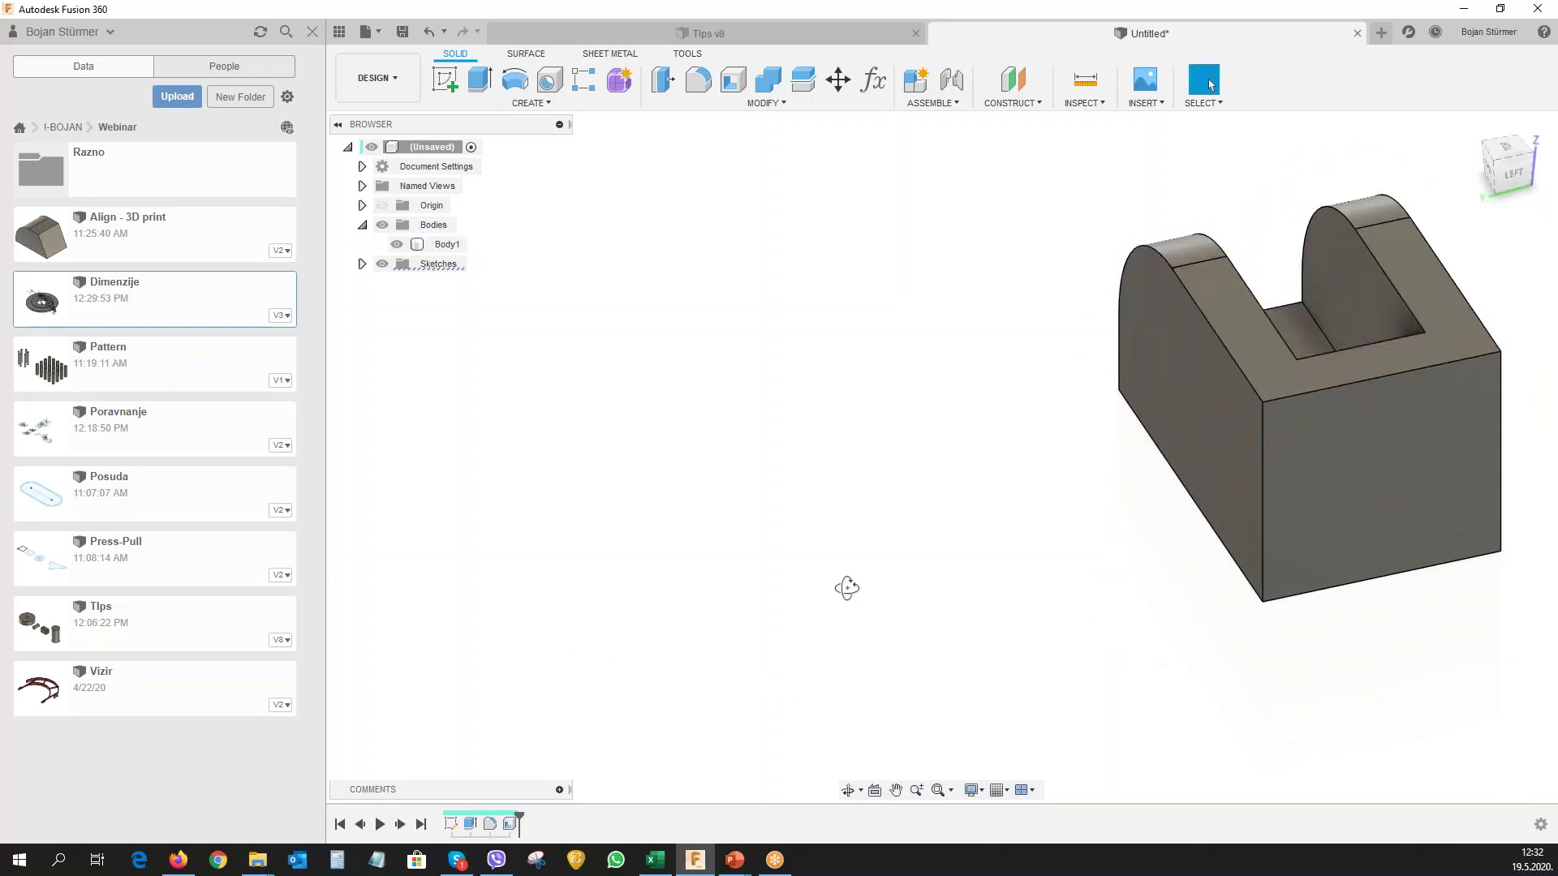
{"action": "mouse_move", "coordinate": [845, 585]}
{"action": "middle_mouse_down", "text": "shift"}
{"action": "mouse_move", "coordinate": [946, 601]}
{"action": "mouse_move", "coordinate": [941, 580]}
{"action": "mouse_move", "coordinate": [639, 591]}
{"action": "middle_mouse_up", "text": "shift"}
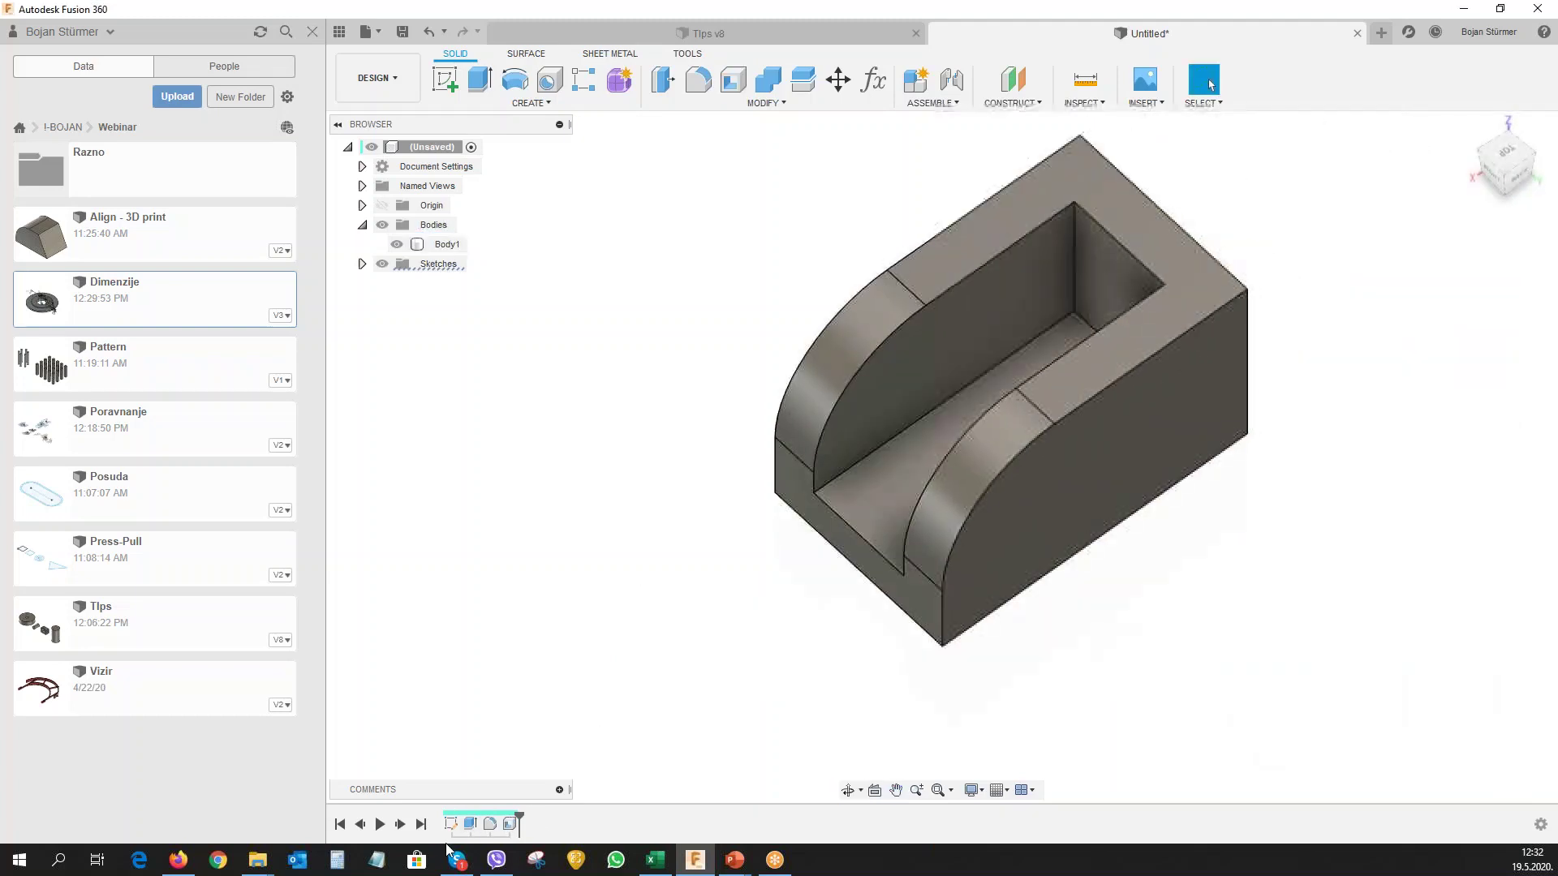
Edit the shell to also open the right end face.
{"action": "double_click", "coordinate": [510, 824]}
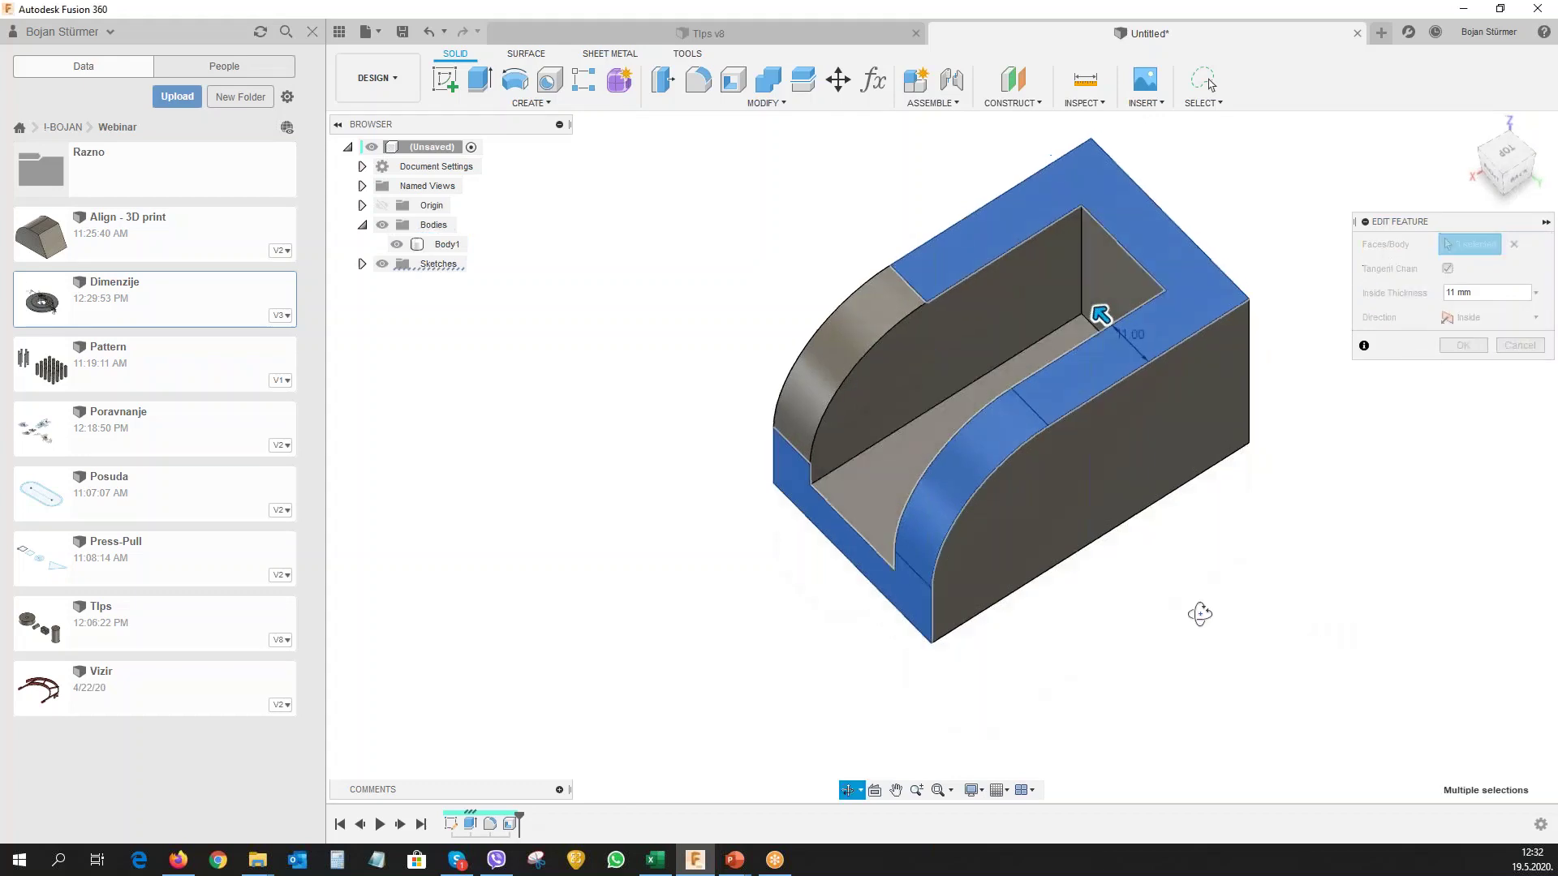
{"action": "middle_click_drag", "start_coordinate": [1287, 636], "coordinate": [1145, 494], "text": "shift"}
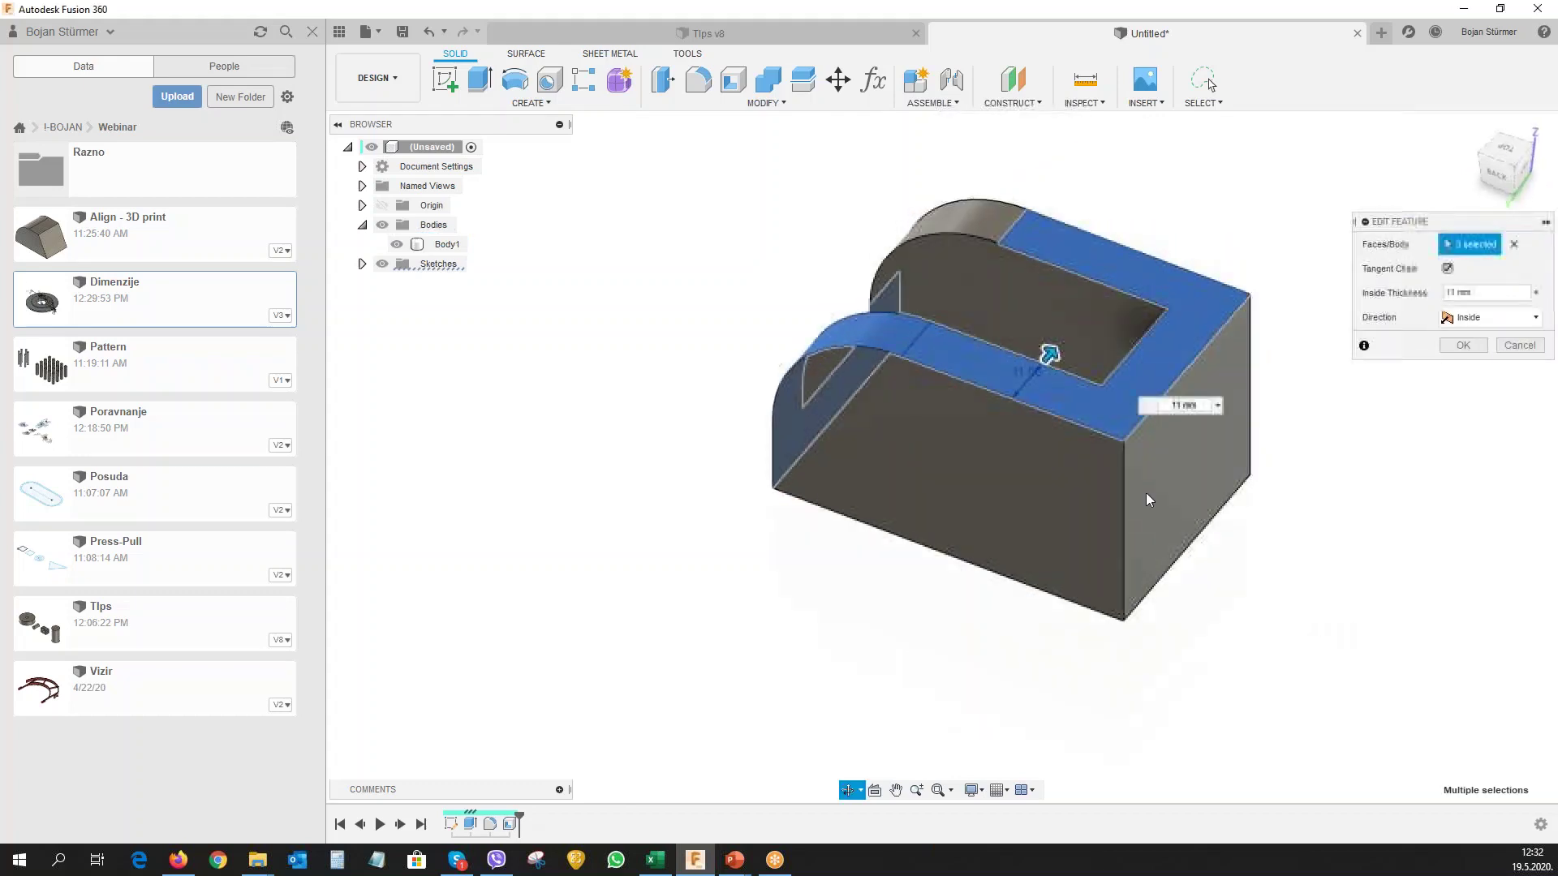
{"action": "left_click", "coordinate": [1191, 449]}
{"action": "left_click", "coordinate": [1475, 352]}
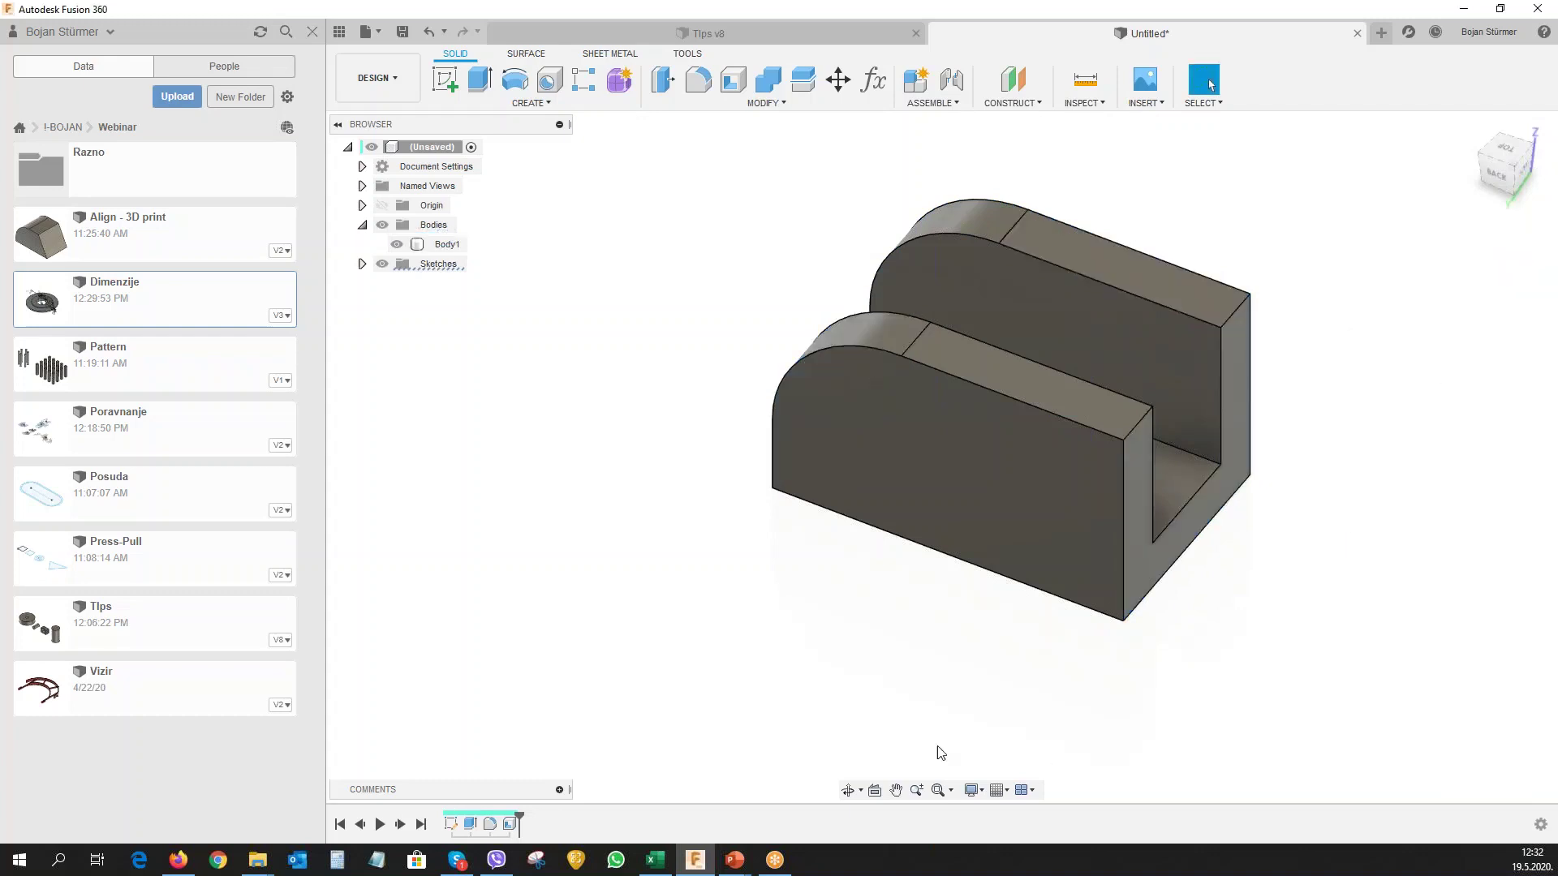
{"action": "mouse_move", "coordinate": [786, 727]}
{"action": "middle_mouse_down", "text": "shift"}
{"action": "mouse_move", "coordinate": [901, 713]}
{"action": "mouse_move", "coordinate": [891, 640]}
{"action": "middle_mouse_up", "text": "shift"}
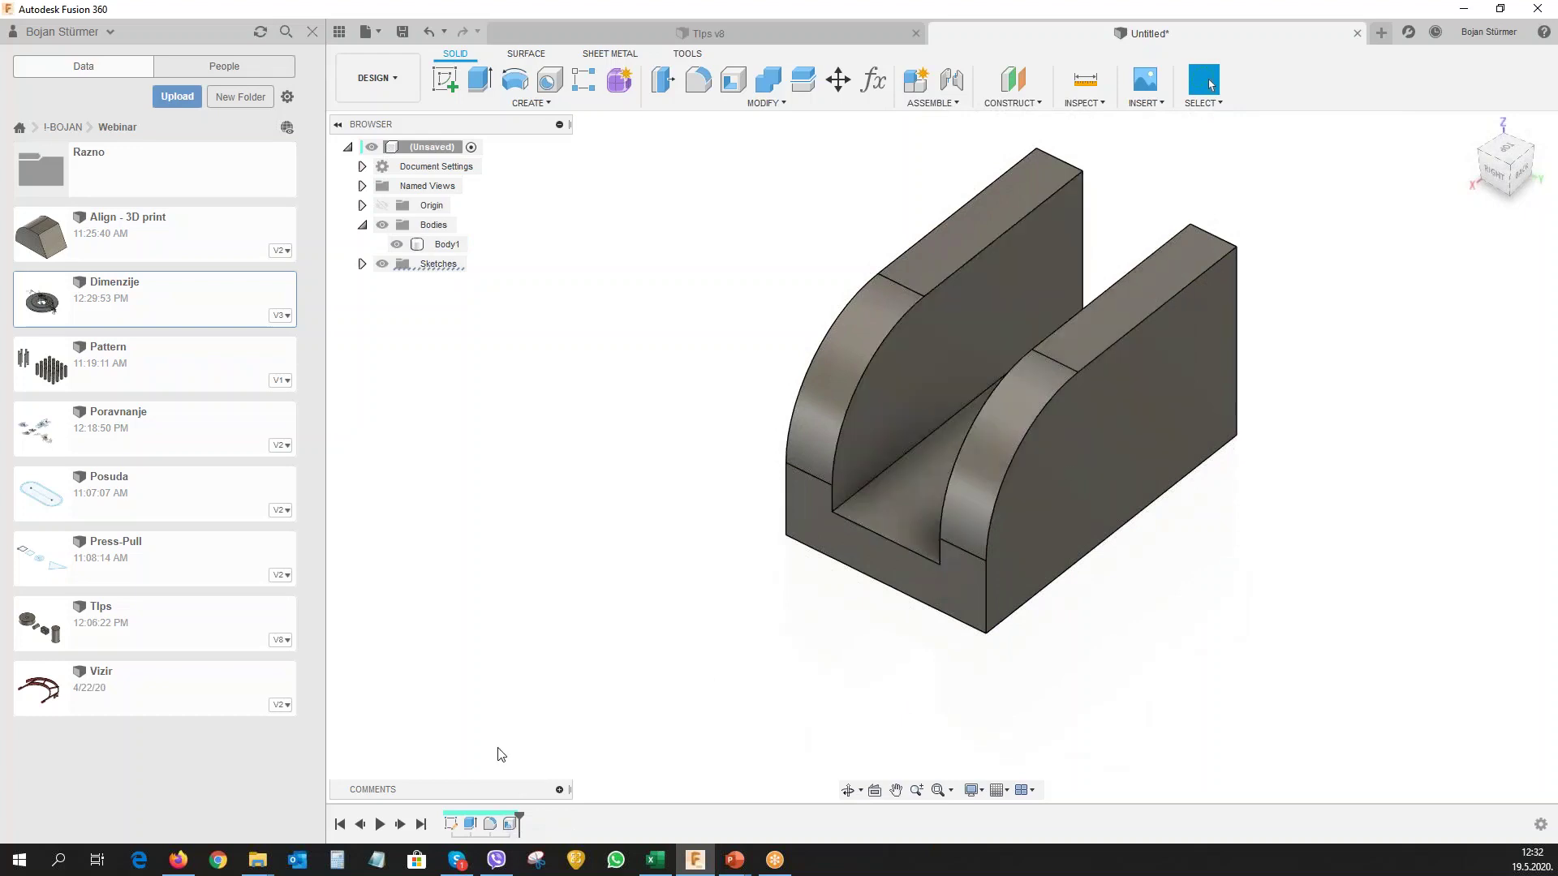
Change the shell's inside thickness from 11 mm to 5 mm.
{"action": "double_click", "coordinate": [508, 825]}
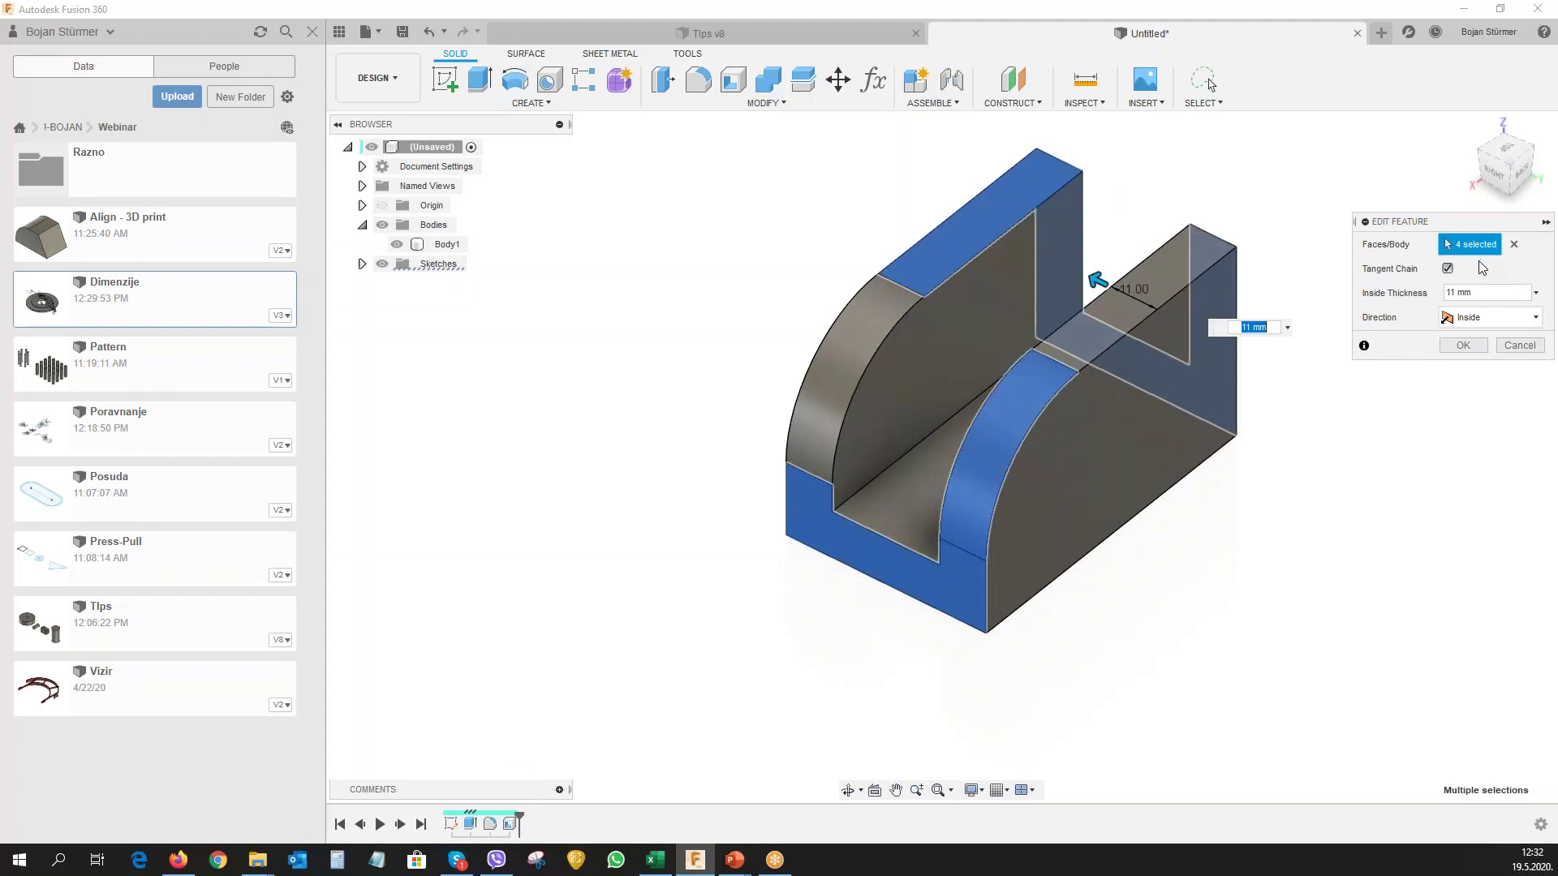
{"action": "double_click", "coordinate": [1444, 293]}
{"action": "type", "text": "5"}
{"action": "key", "text": "Return"}
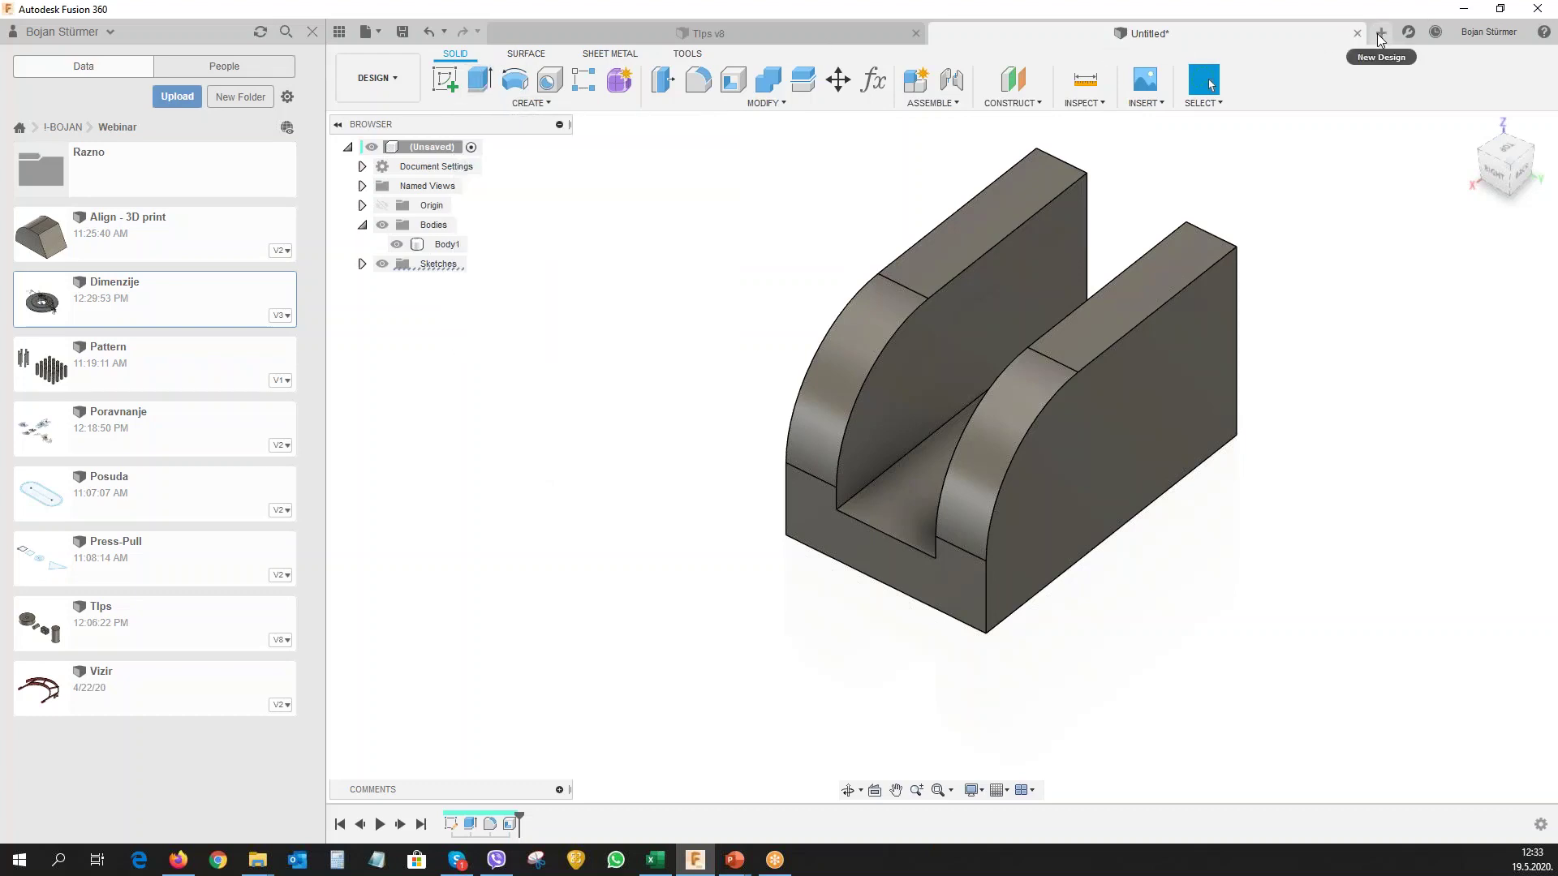
{"action": "scroll", "coordinate": [691, 493], "scroll_direction": "down", "scroll_amount": 2}
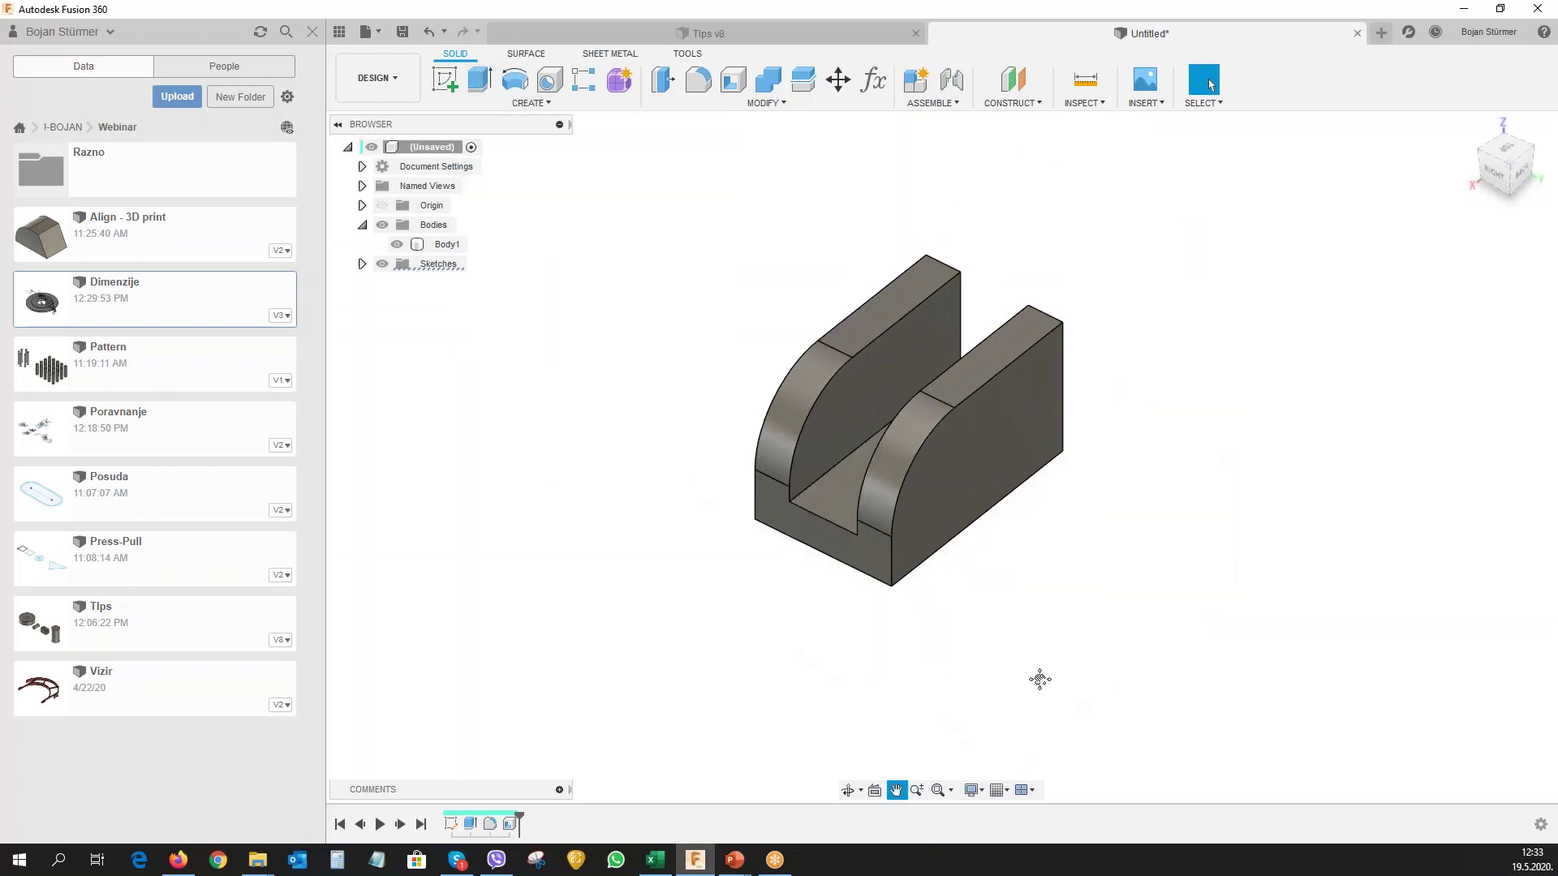
{"action": "middle_click_drag", "start_coordinate": [1037, 678], "coordinate": [736, 648]}
{"action": "left_click", "coordinate": [550, 100]}
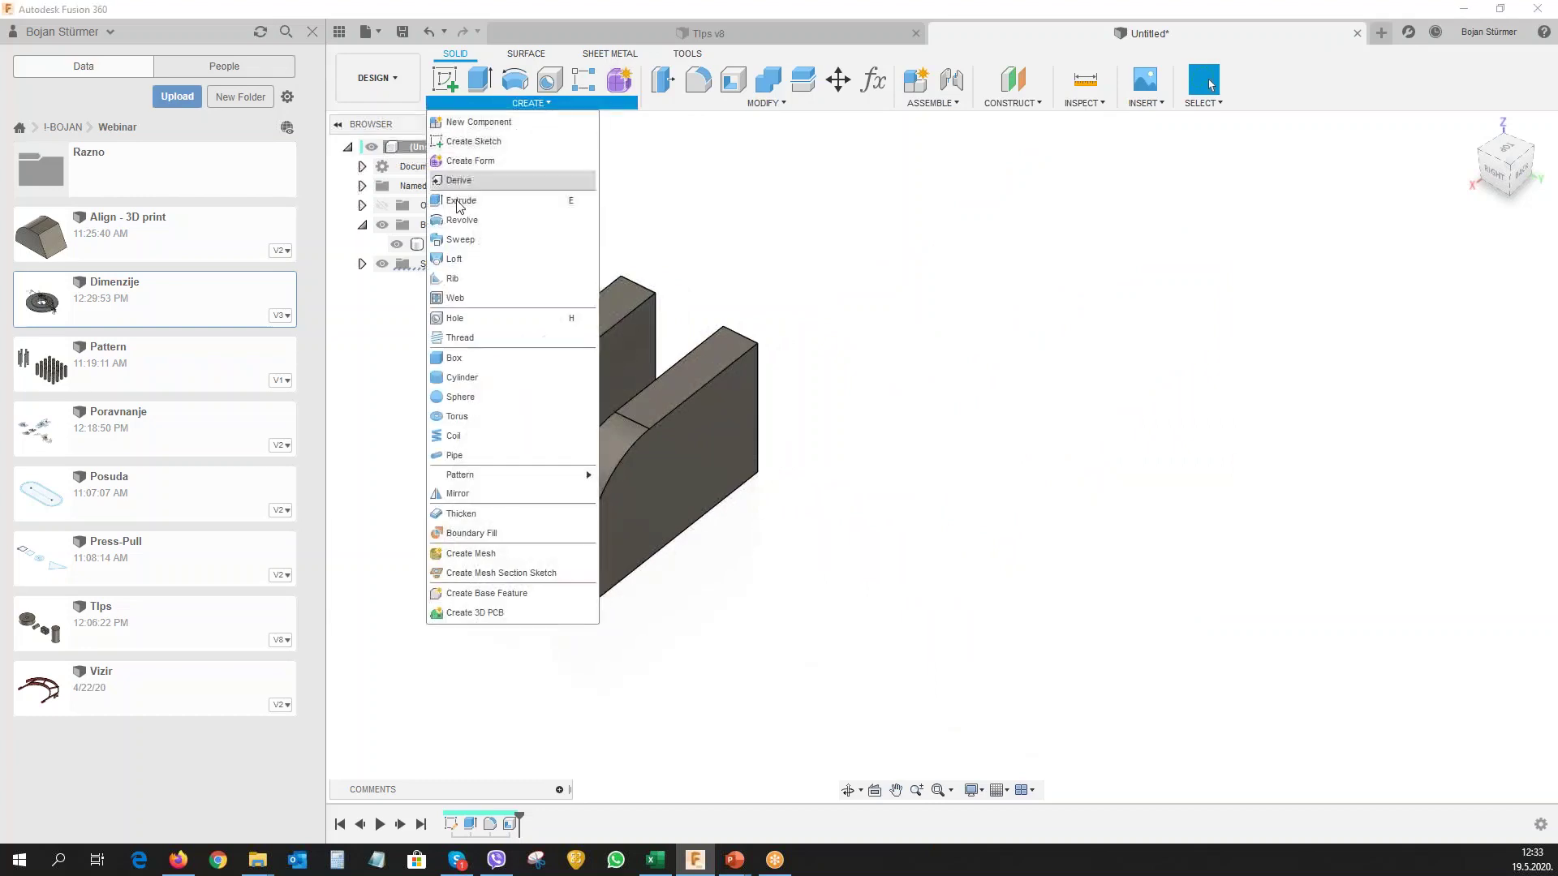
{"action": "key", "text": "Escape"}
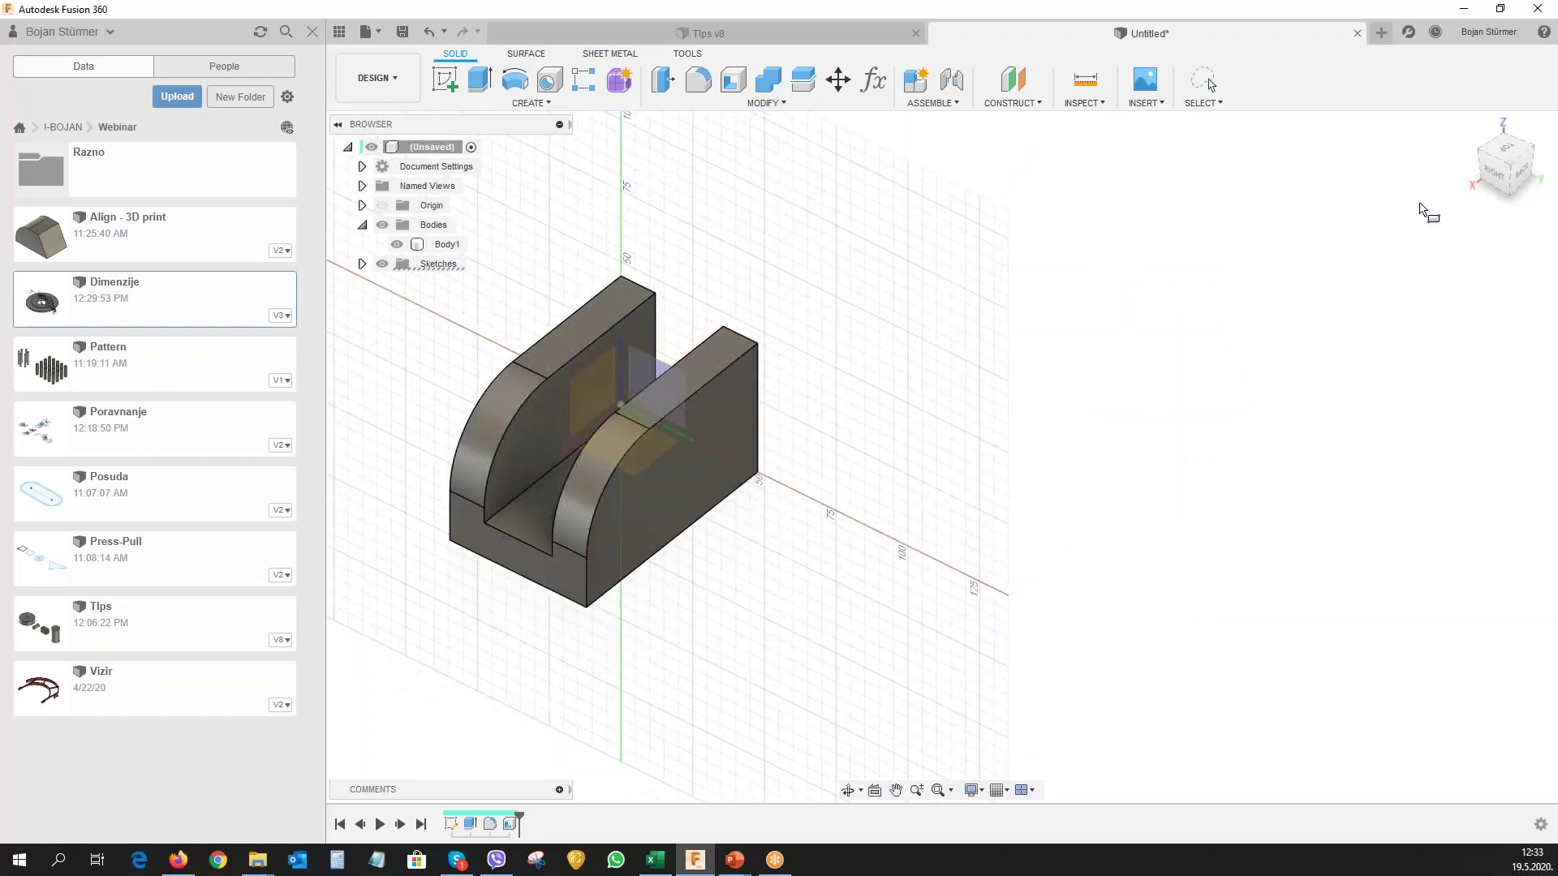
From Top view, create a box about 50.4 × 78.6 mm base and 58 mm tall.
{"action": "left_click", "coordinate": [1508, 150]}
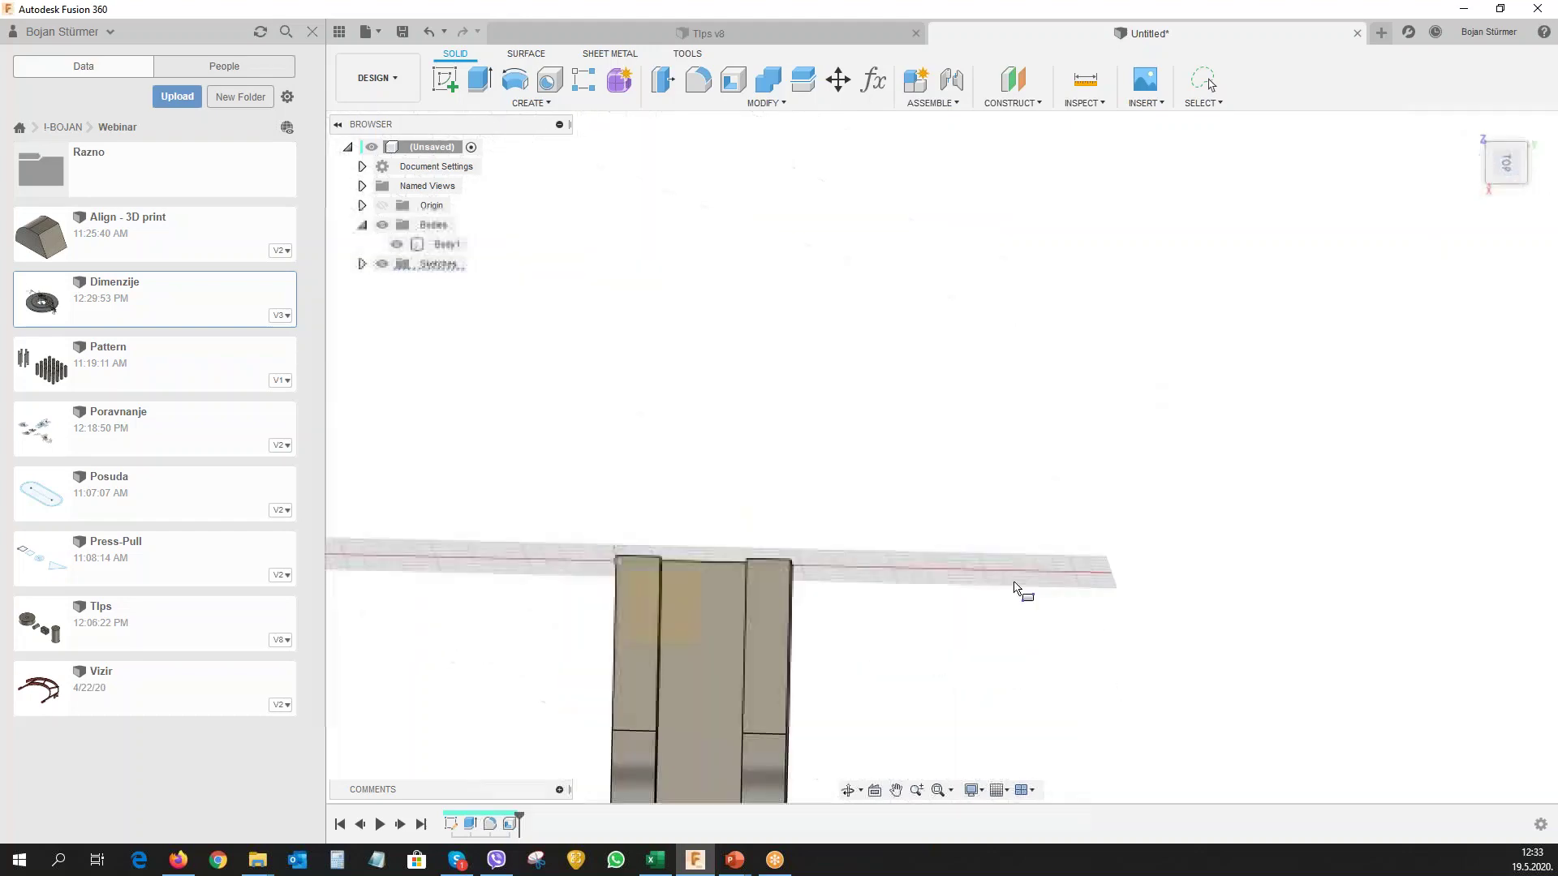
{"action": "left_click", "coordinate": [954, 460]}
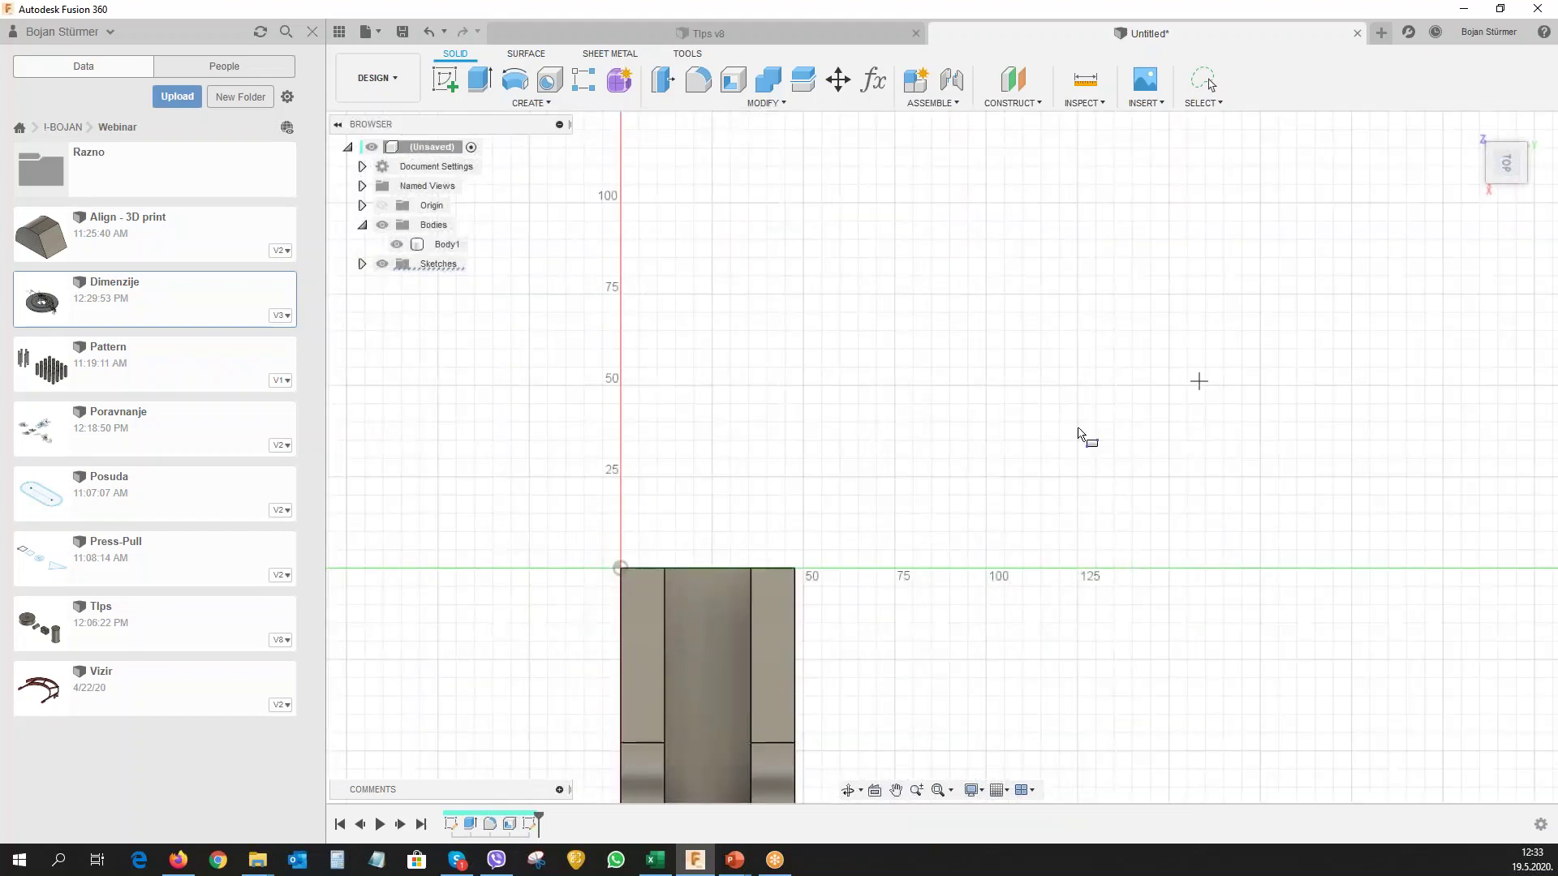
{"action": "left_click", "coordinate": [1016, 461]}
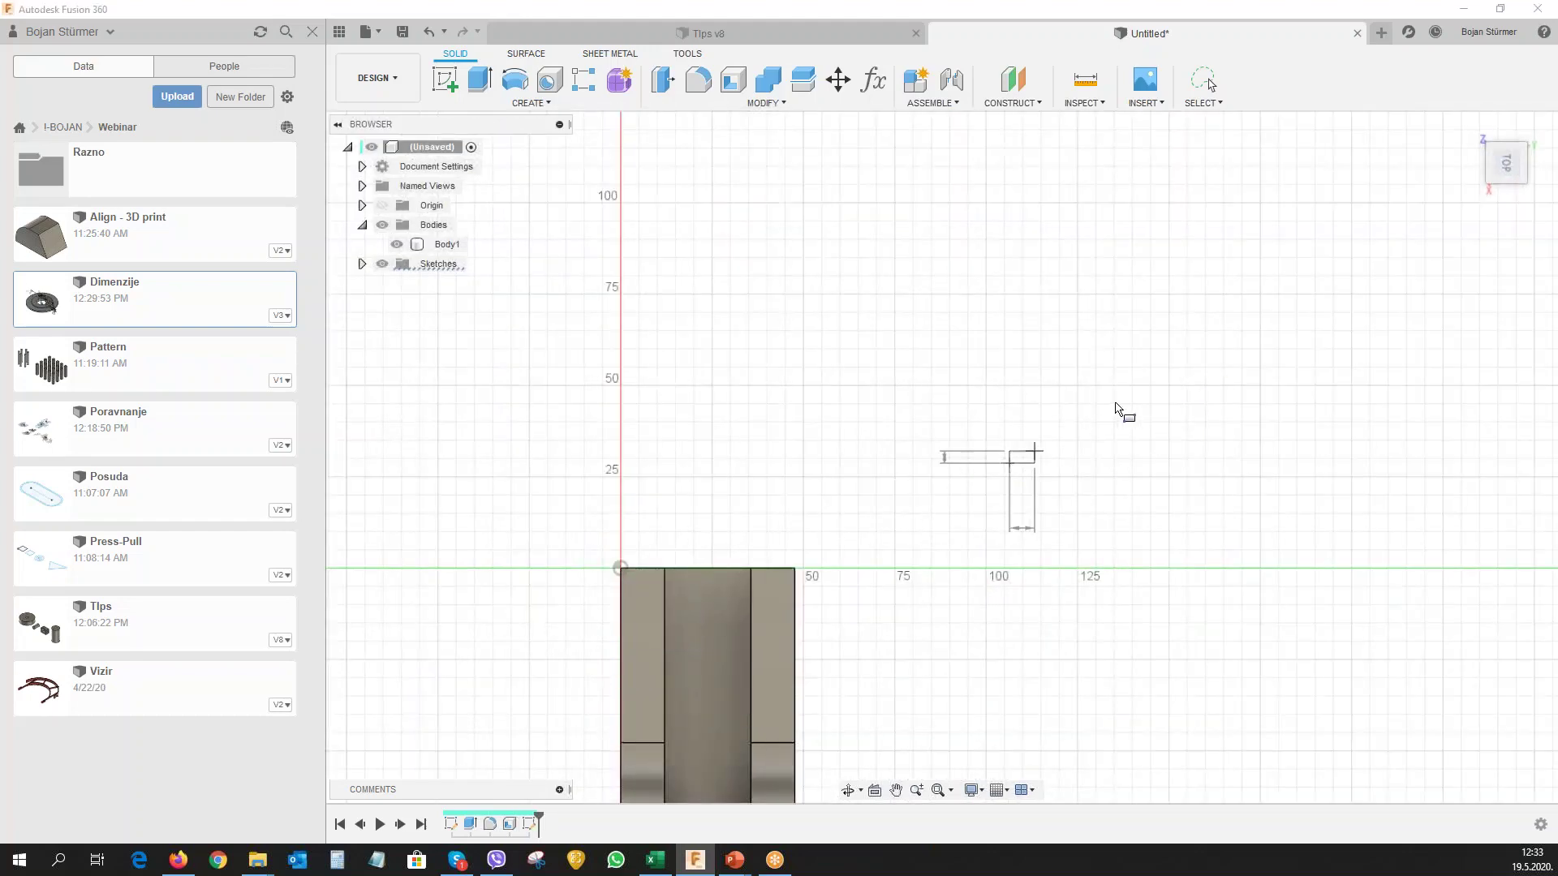
{"action": "left_click", "coordinate": [1296, 280]}
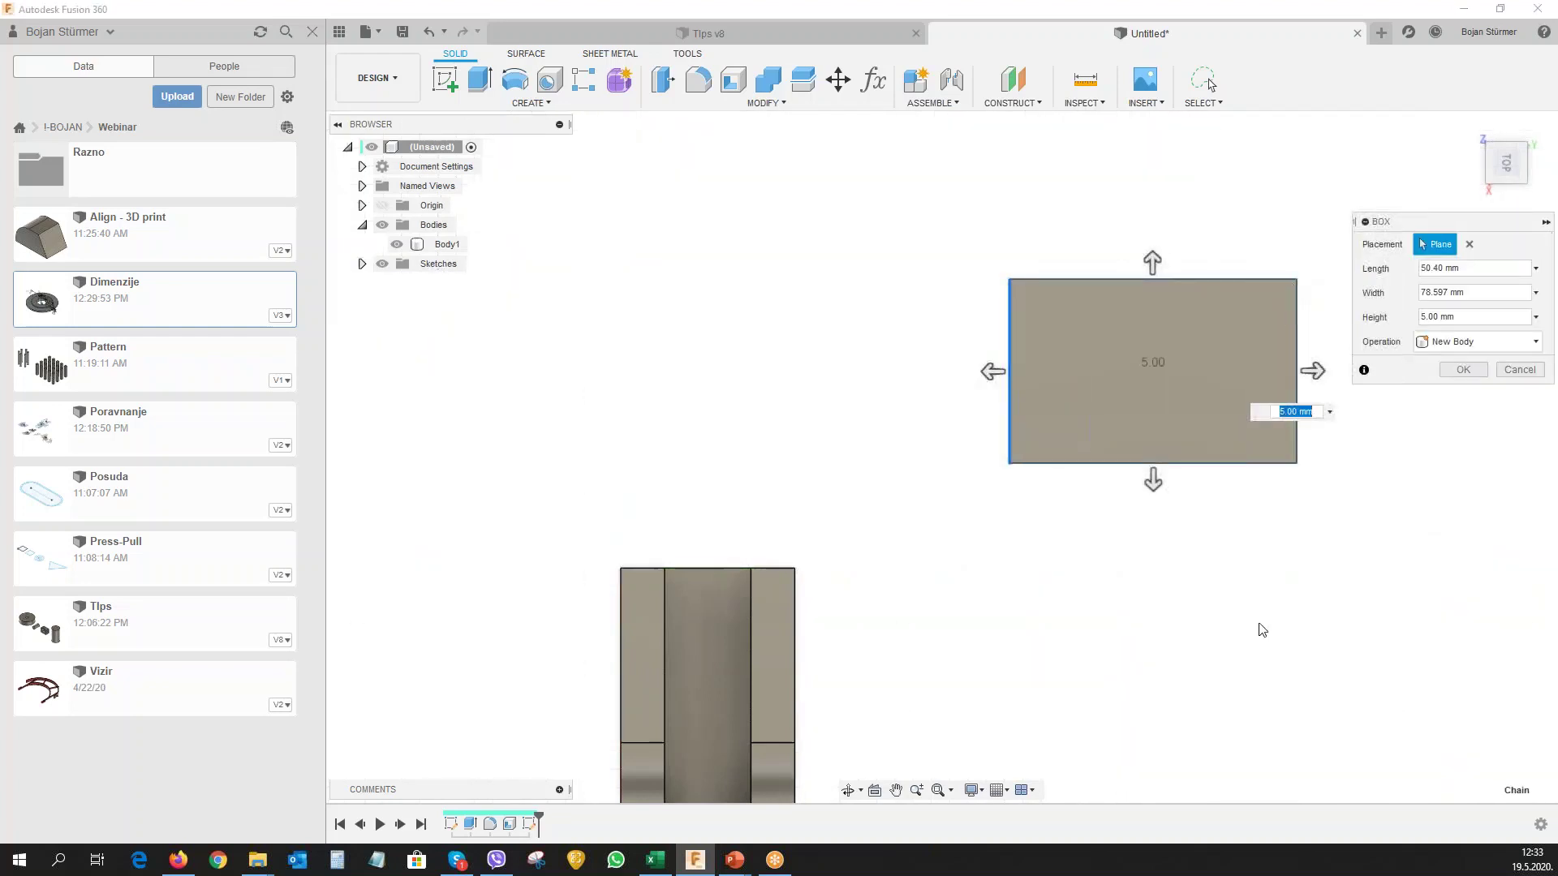
{"action": "middle_click_drag", "start_coordinate": [1083, 688], "coordinate": [957, 557], "text": "shift"}
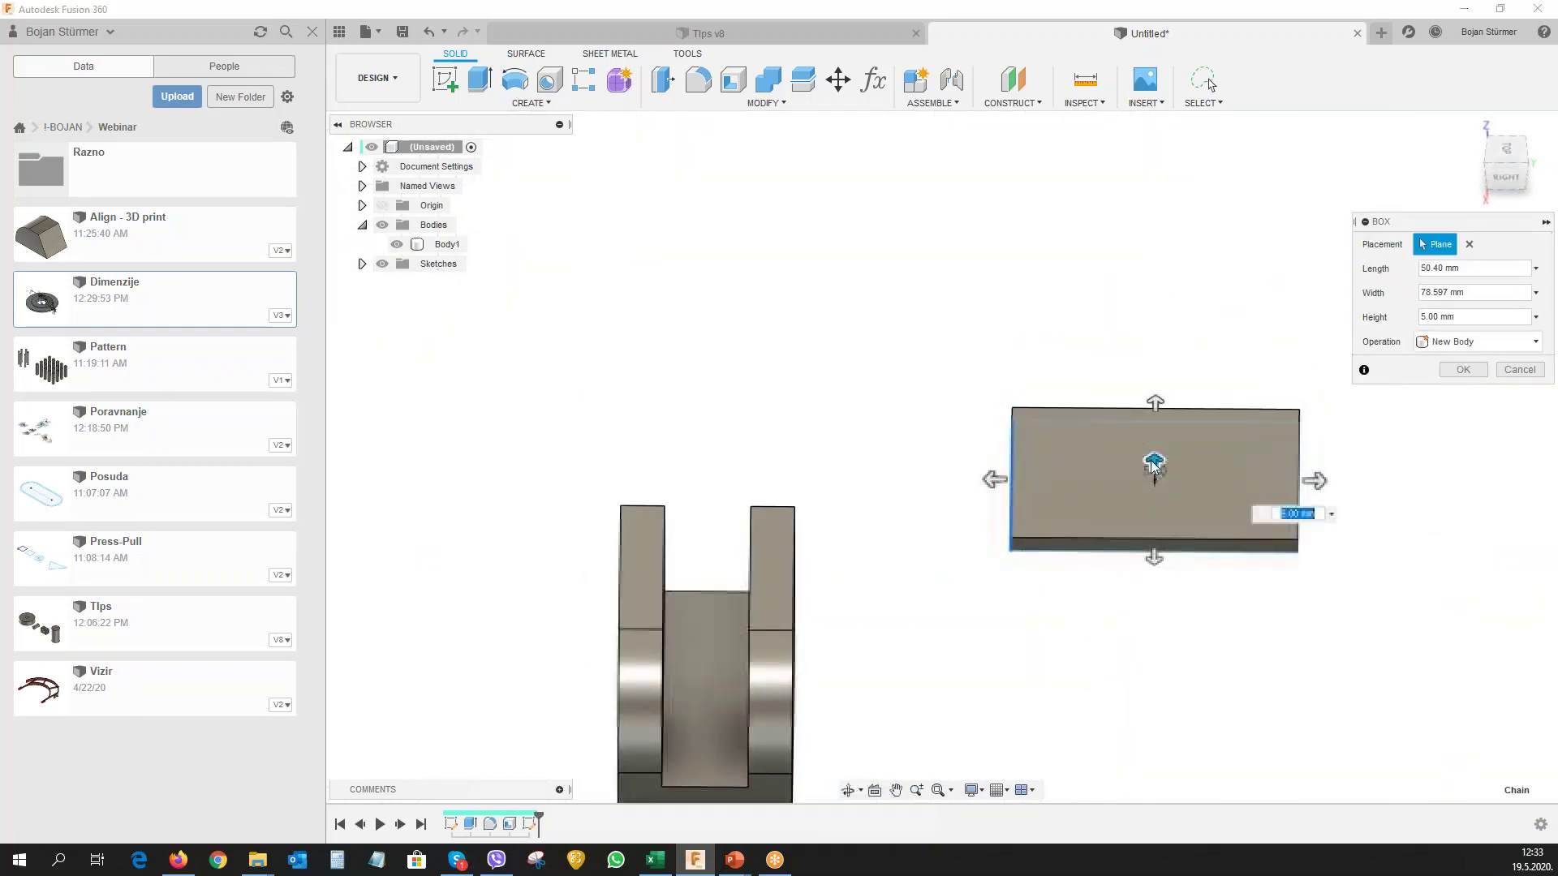
{"action": "left_click_drag", "start_coordinate": [1152, 458], "coordinate": [1121, 323]}
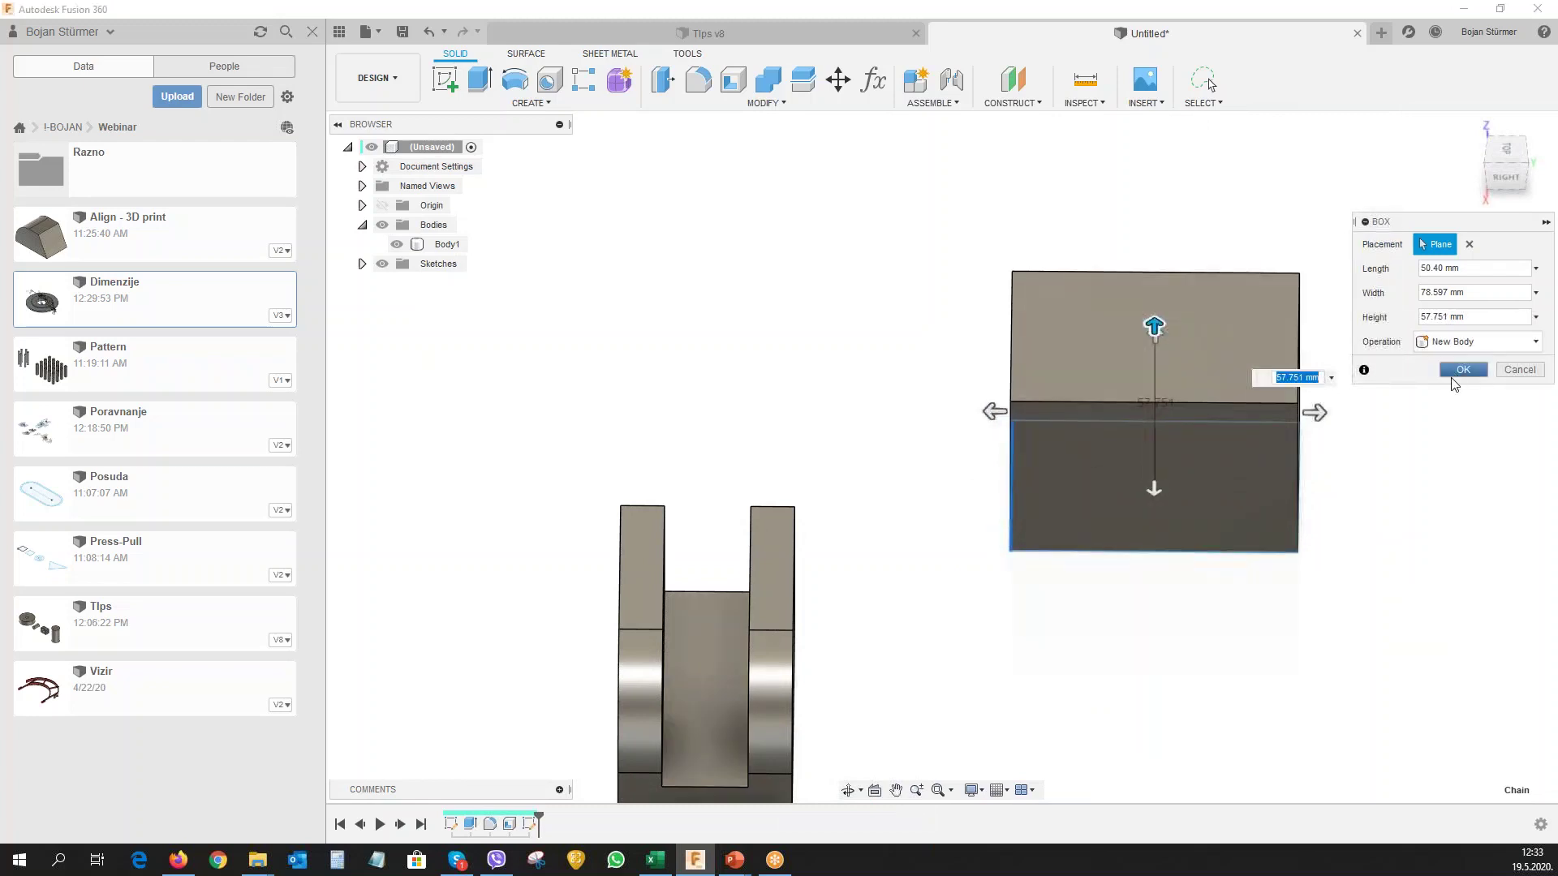
{"action": "left_click", "coordinate": [1463, 369]}
Shell the new box 3.525 mm inside with its top face removed, viewed isometrically.
{"action": "left_click", "coordinate": [733, 79]}
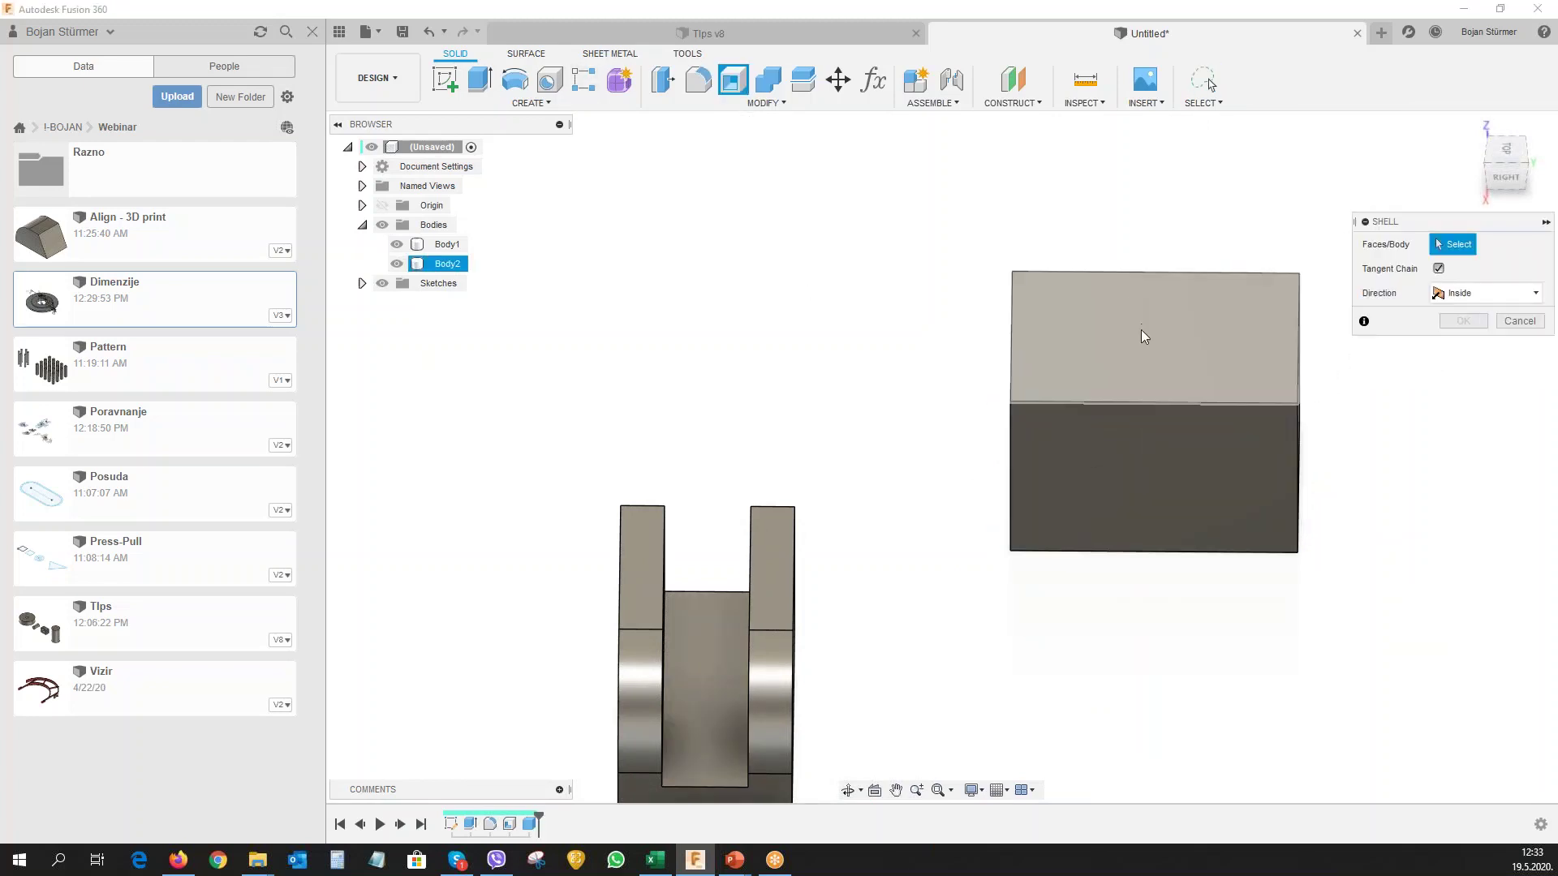
{"action": "left_click", "coordinate": [1141, 333]}
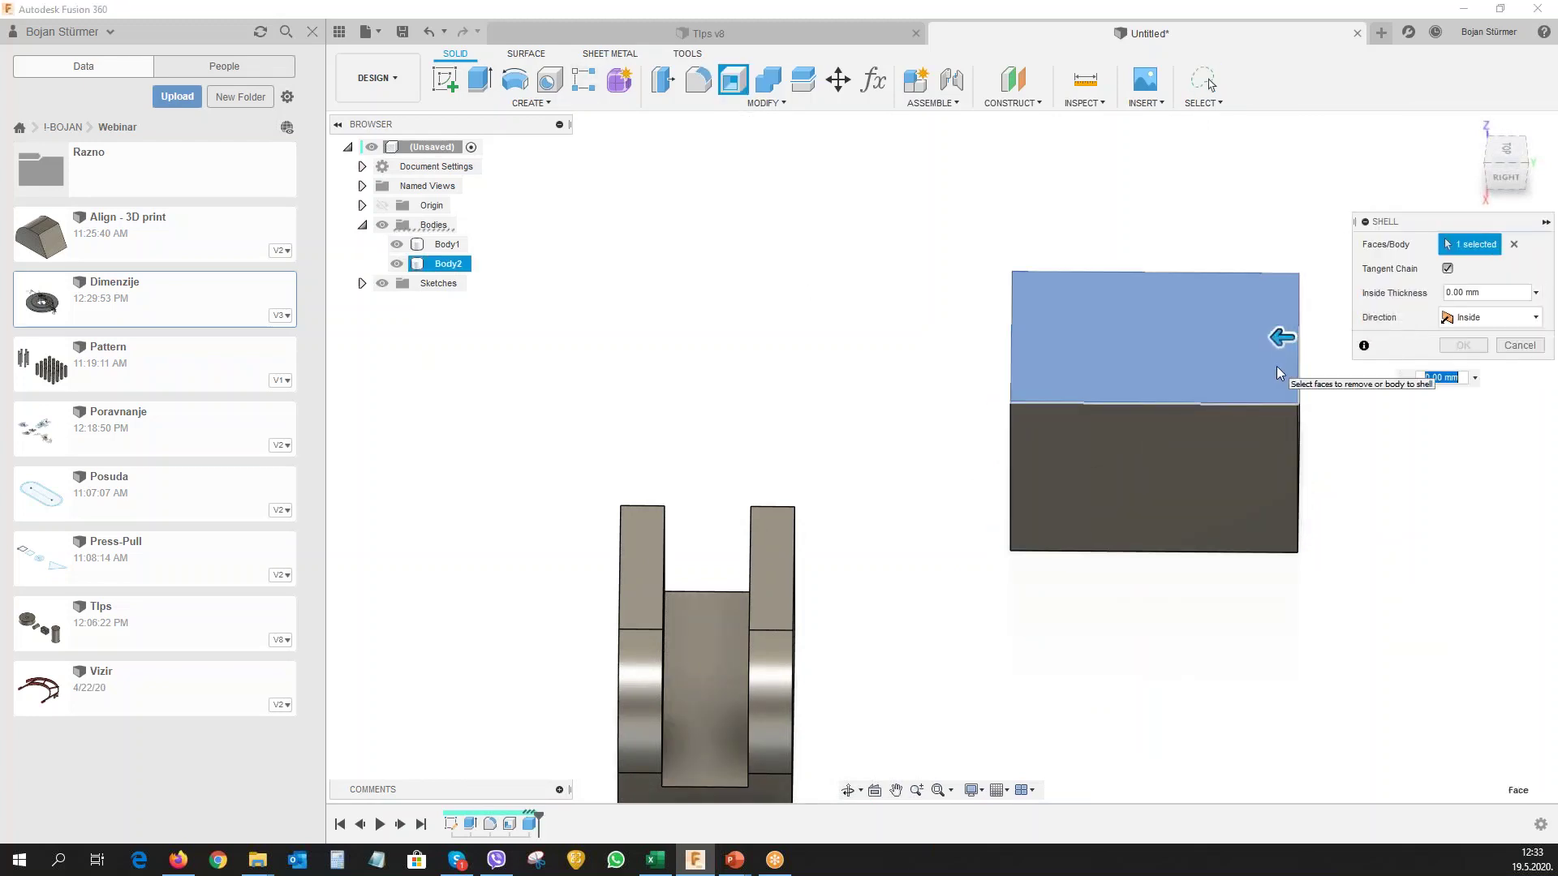
{"action": "type", "text": "3"}
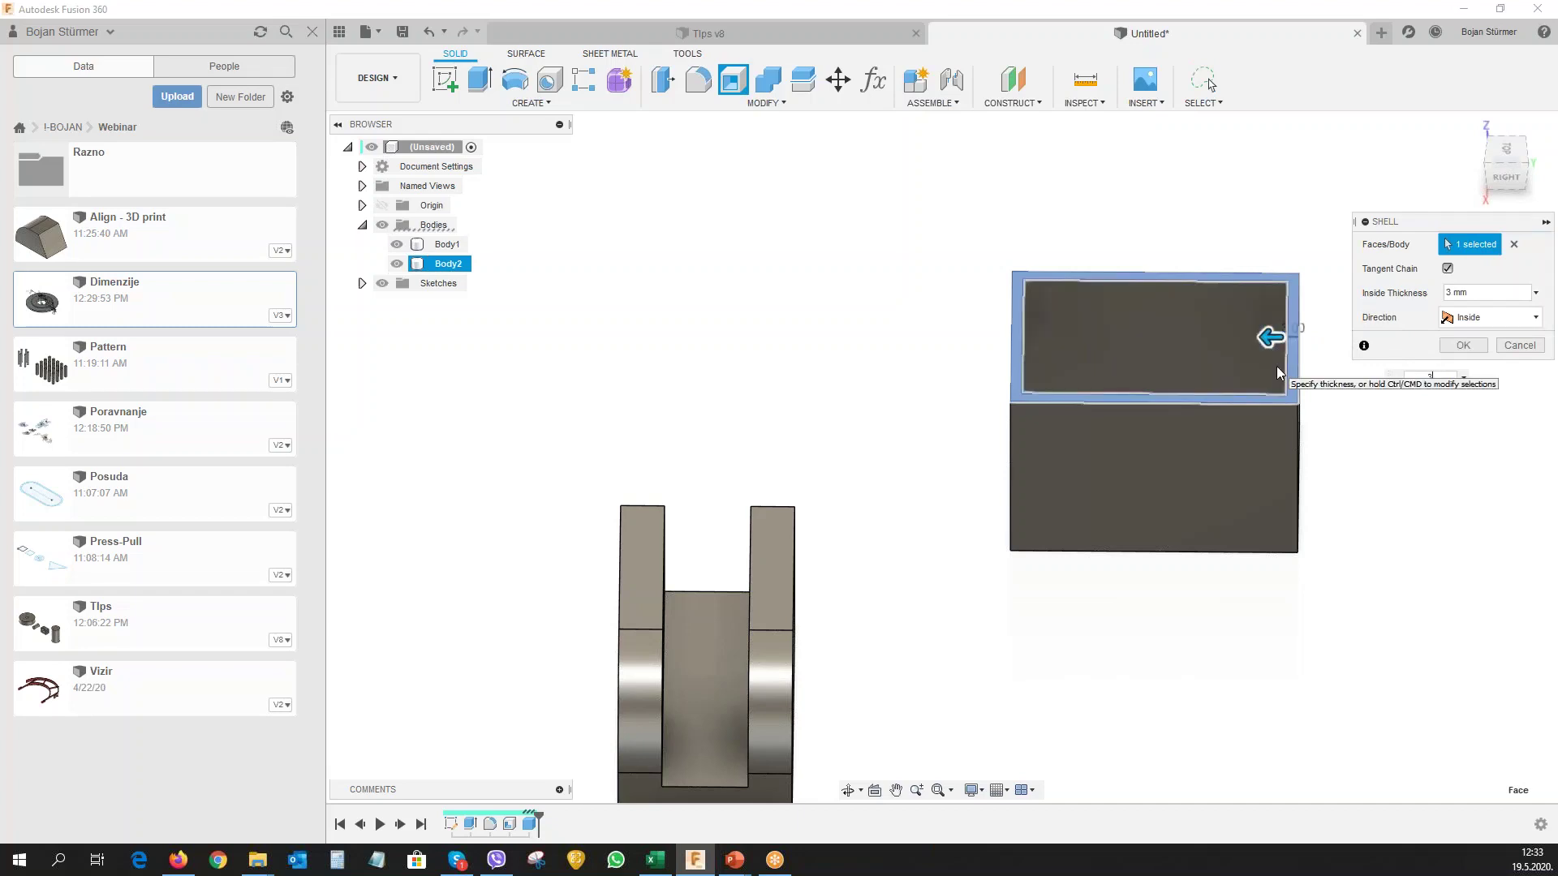
{"action": "type", "text": ".525"}
{"action": "key", "text": "Return"}
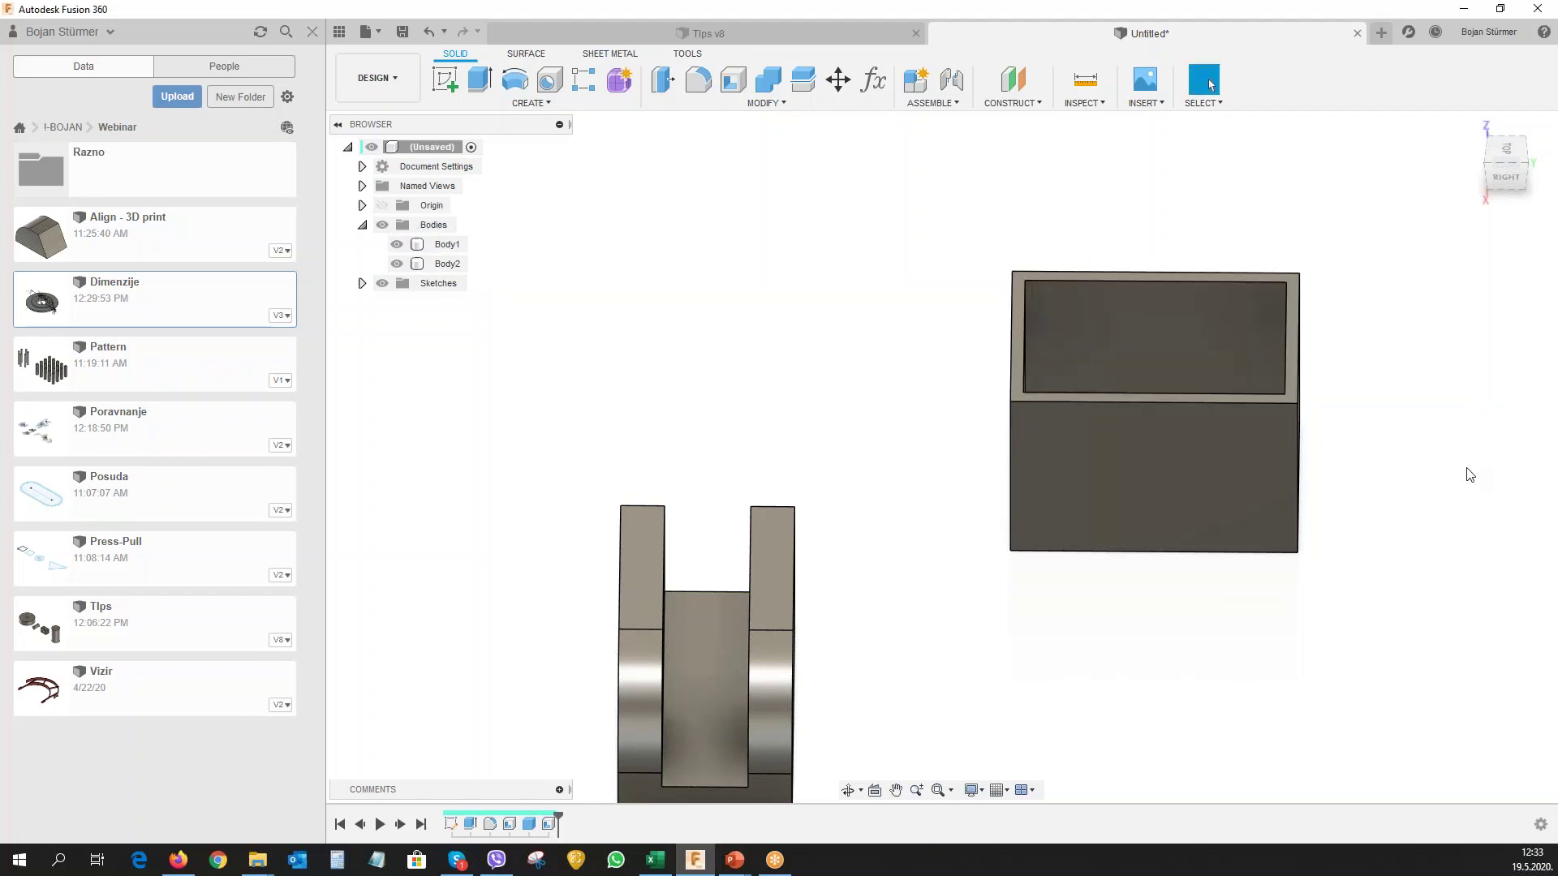
{"action": "mouse_move", "coordinate": [1419, 462]}
{"action": "middle_mouse_down", "text": "shift"}
{"action": "mouse_move", "coordinate": [1279, 539]}
{"action": "mouse_move", "coordinate": [1253, 440]}
{"action": "middle_mouse_up", "text": "shift"}
{"action": "left_click", "coordinate": [1253, 441]}
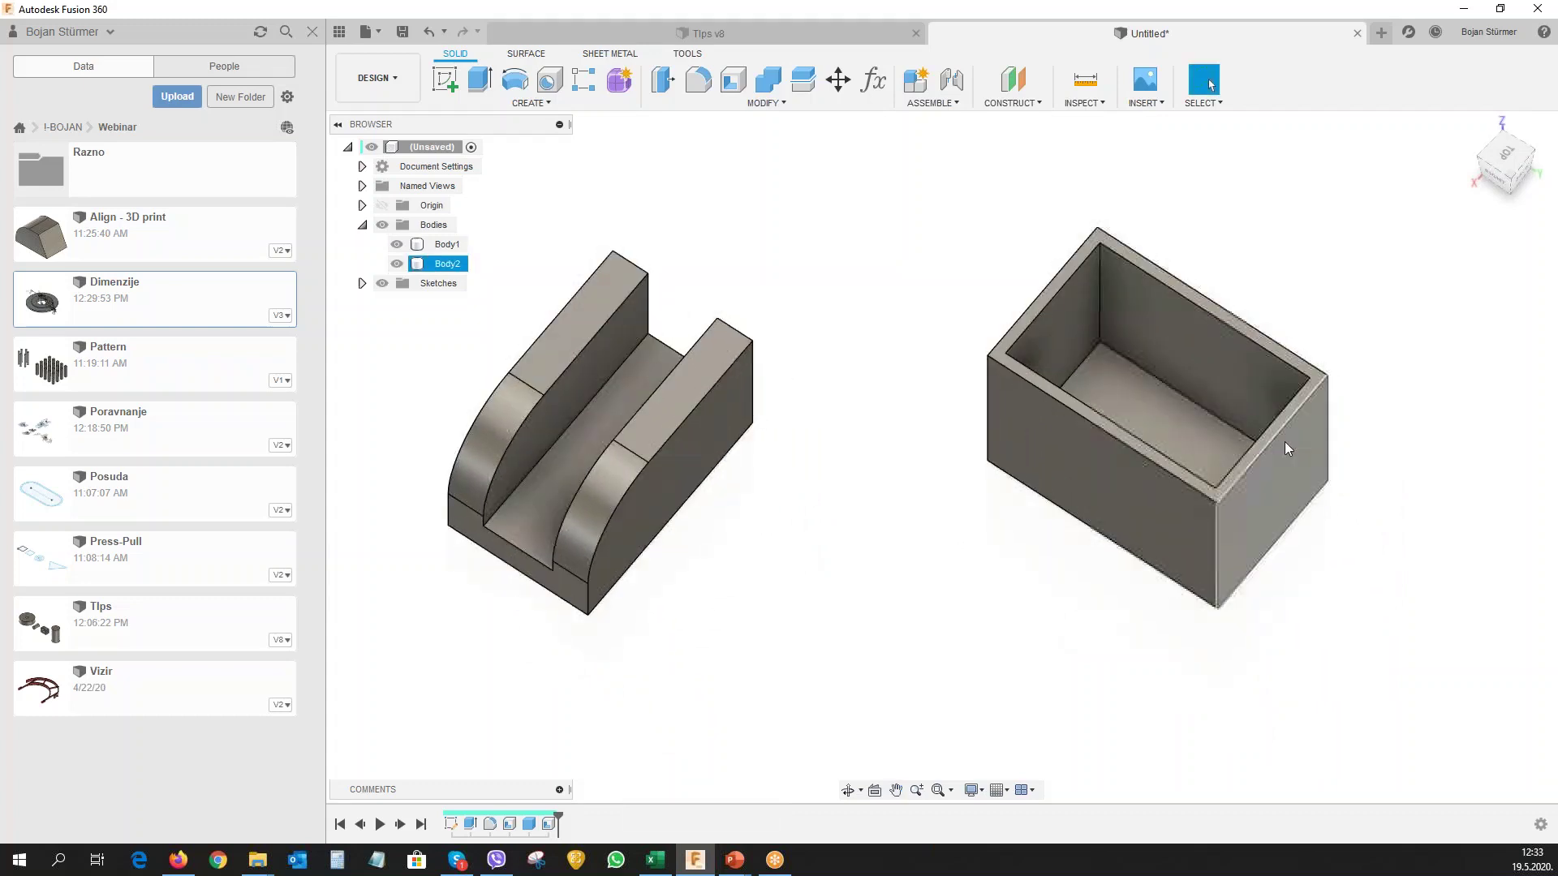
{"action": "left_click", "coordinate": [831, 449]}
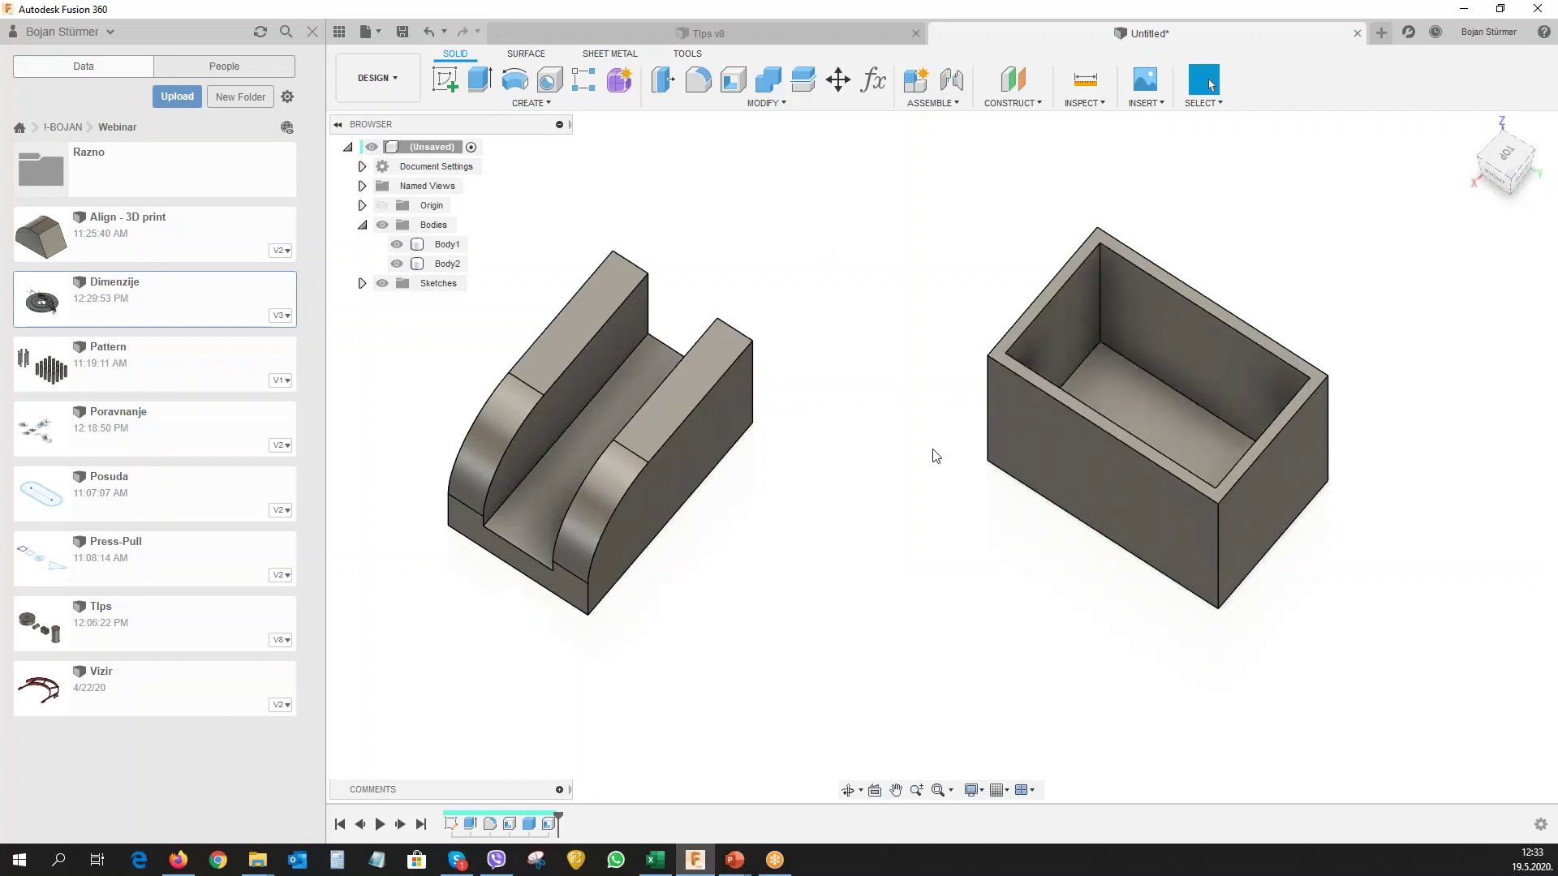
Press Pull the box's left inner wall face 7 mm inward as a New Offset.
{"action": "left_click", "coordinate": [1064, 331]}
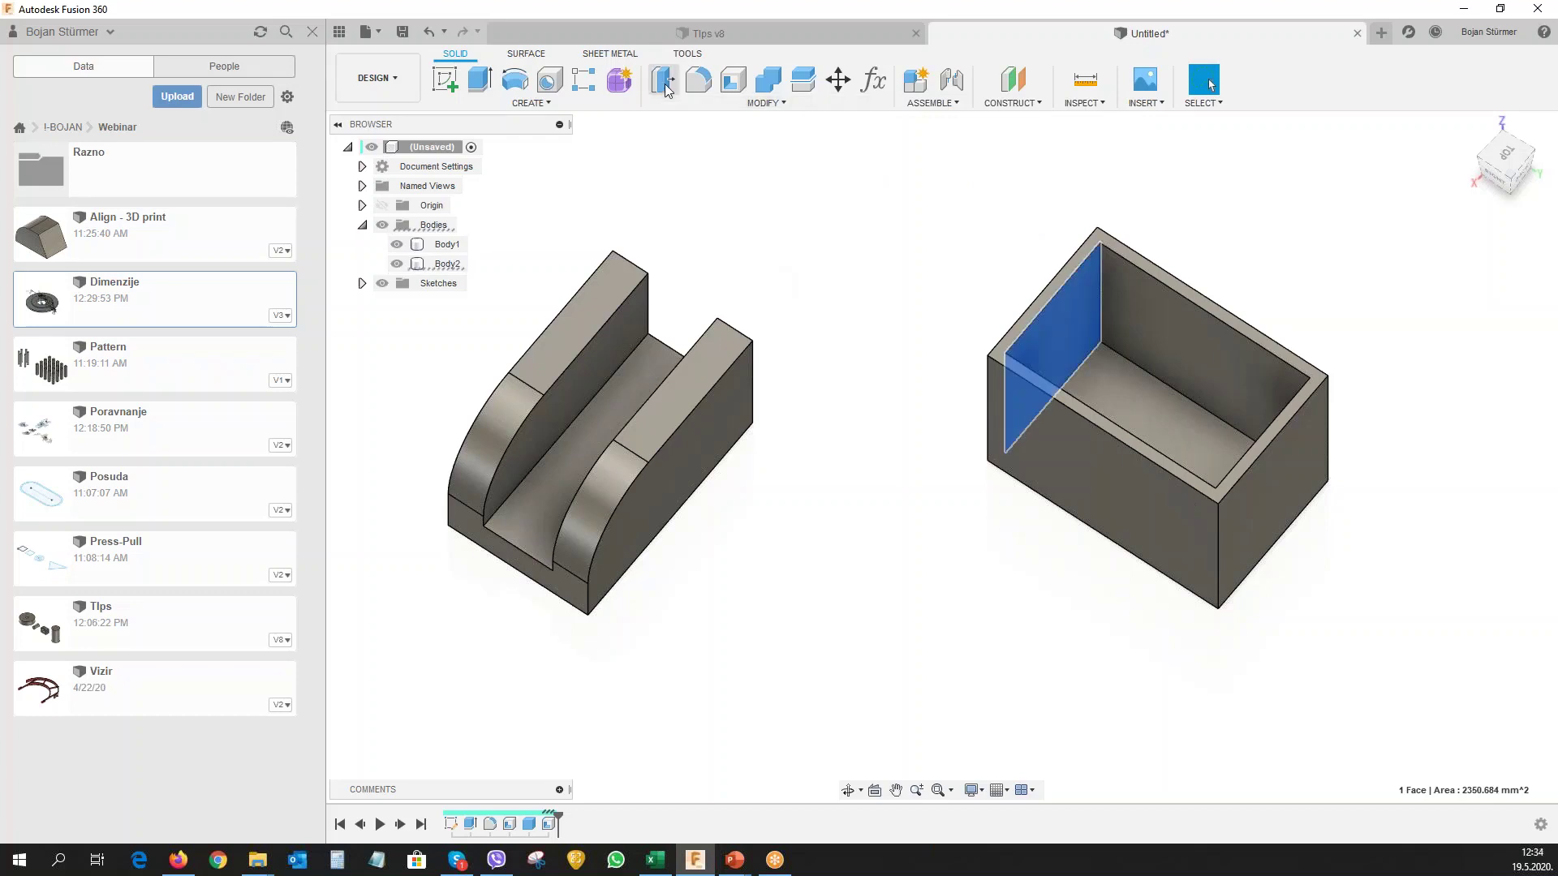
{"action": "left_click", "coordinate": [663, 83]}
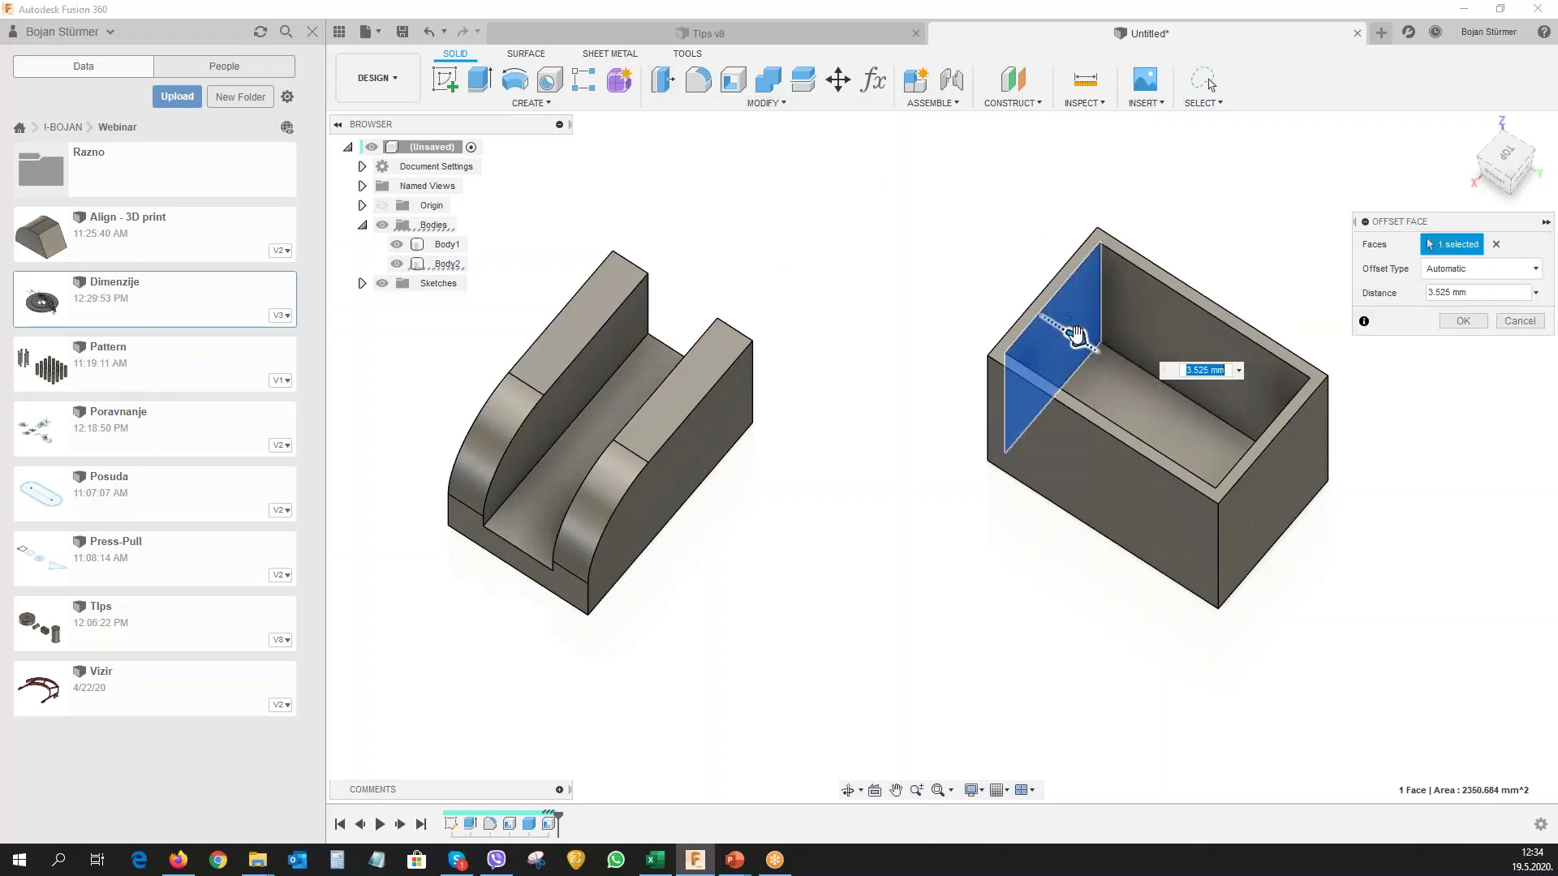
{"action": "left_click_drag", "start_coordinate": [1076, 334], "coordinate": [1060, 331]}
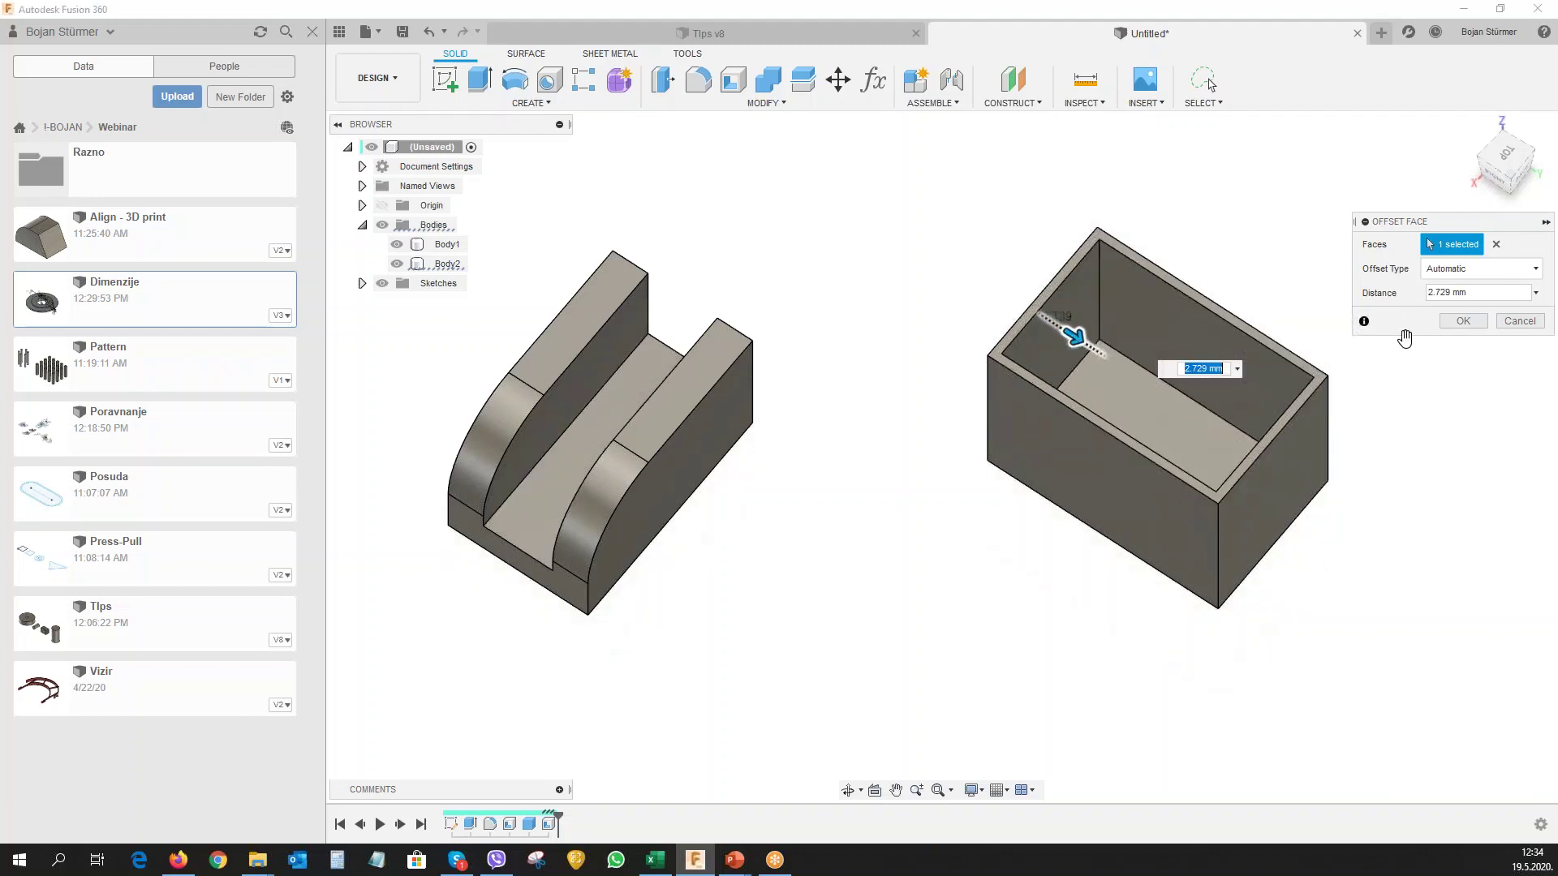
{"action": "left_click", "coordinate": [1536, 270]}
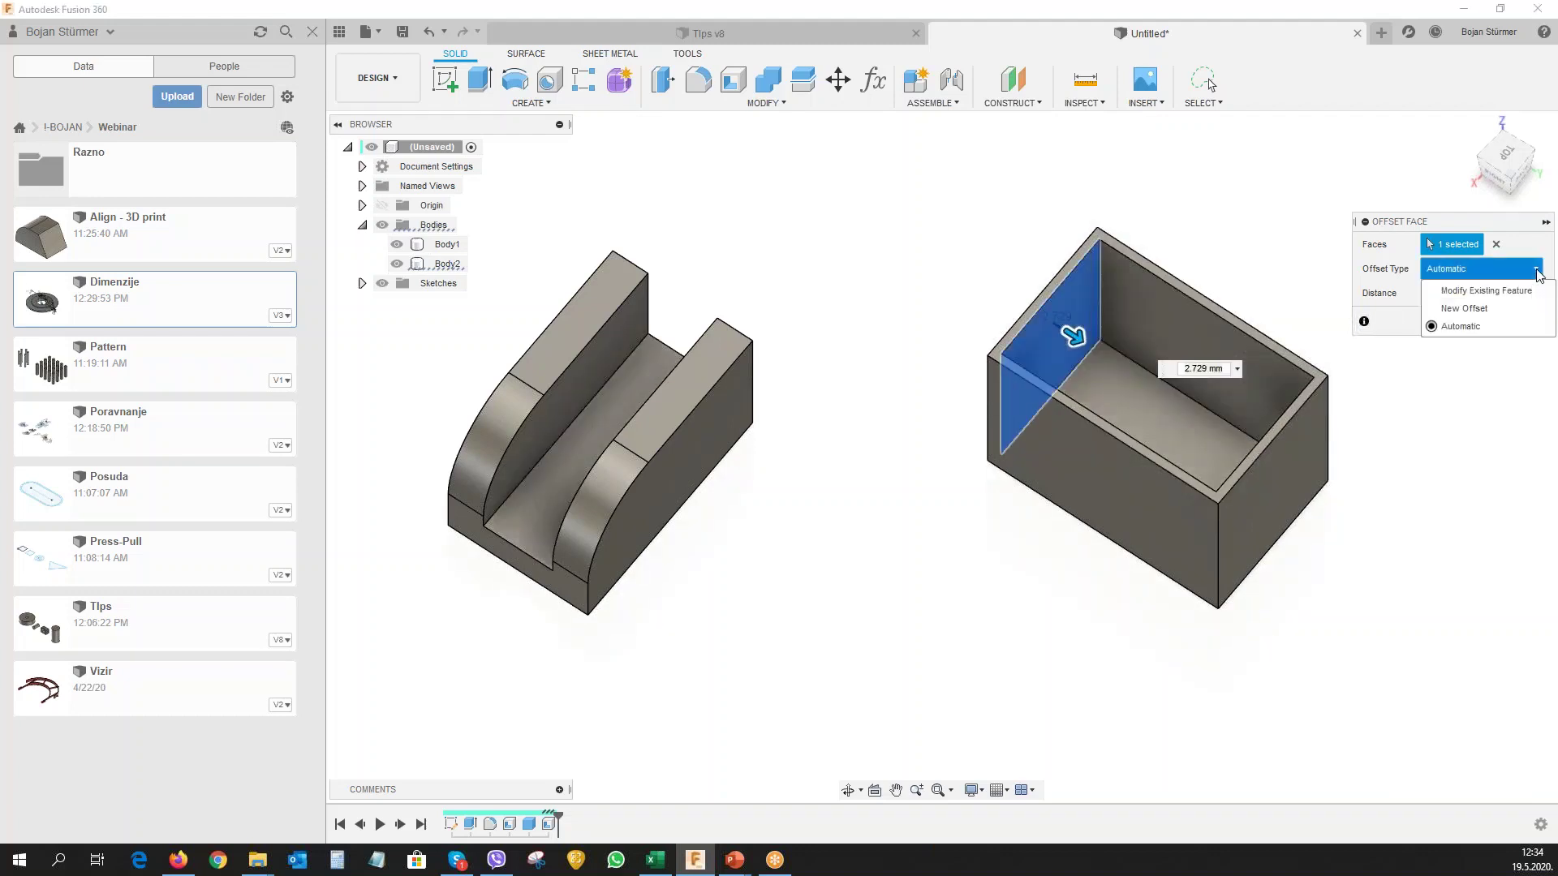
{"action": "left_click", "coordinate": [1464, 307]}
{"action": "left_click_drag", "start_coordinate": [1072, 340], "coordinate": [1093, 356]}
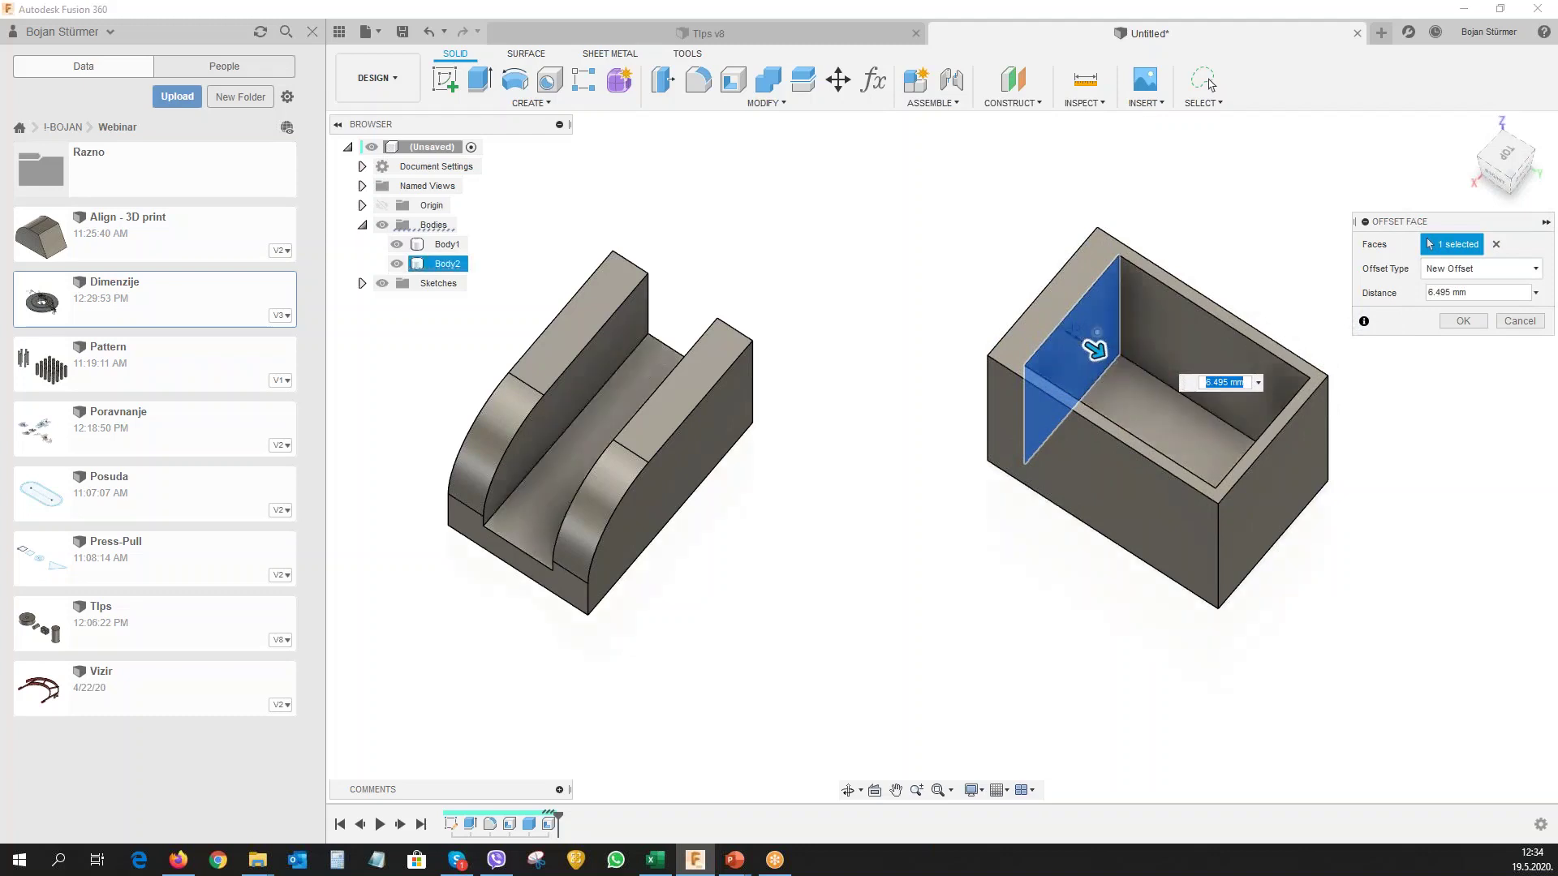
{"action": "type", "text": "7,2"}
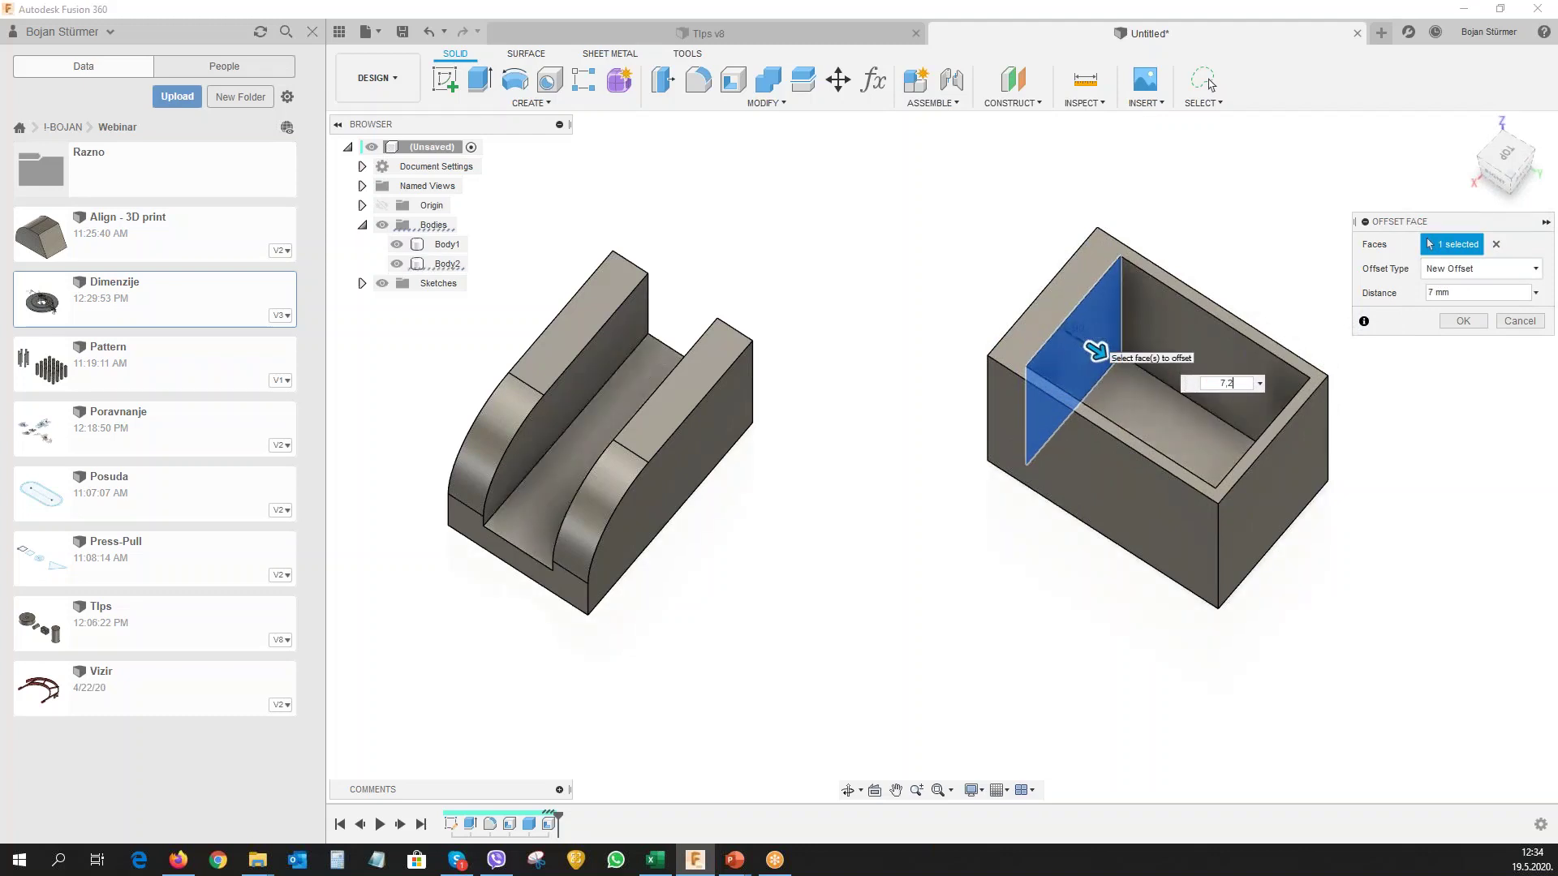
{"action": "key", "text": "Return"}
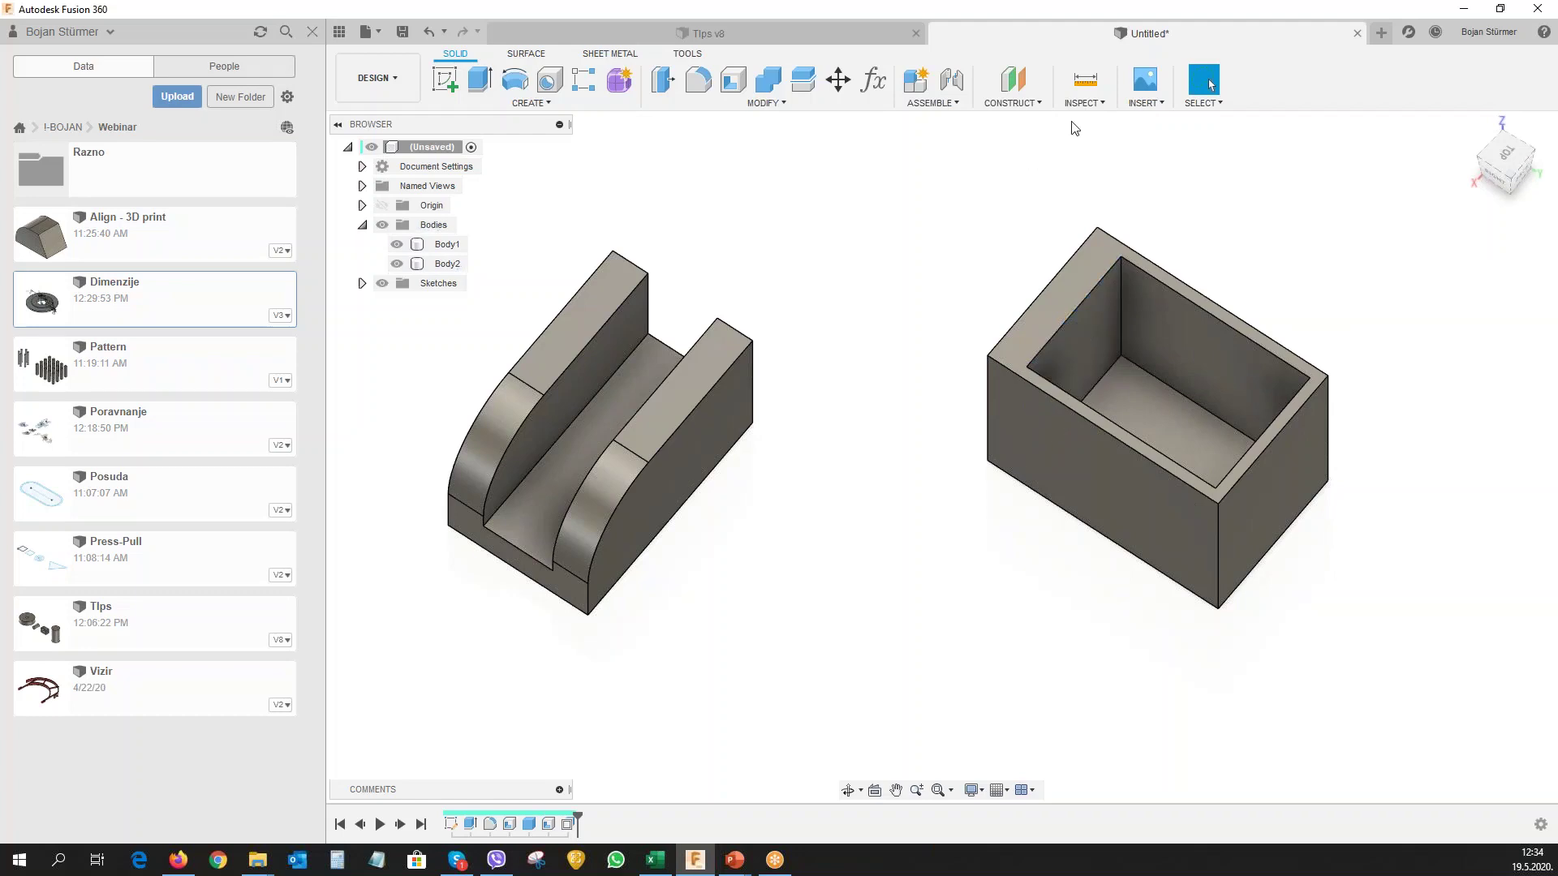
{"action": "left_click", "coordinate": [1085, 81]}
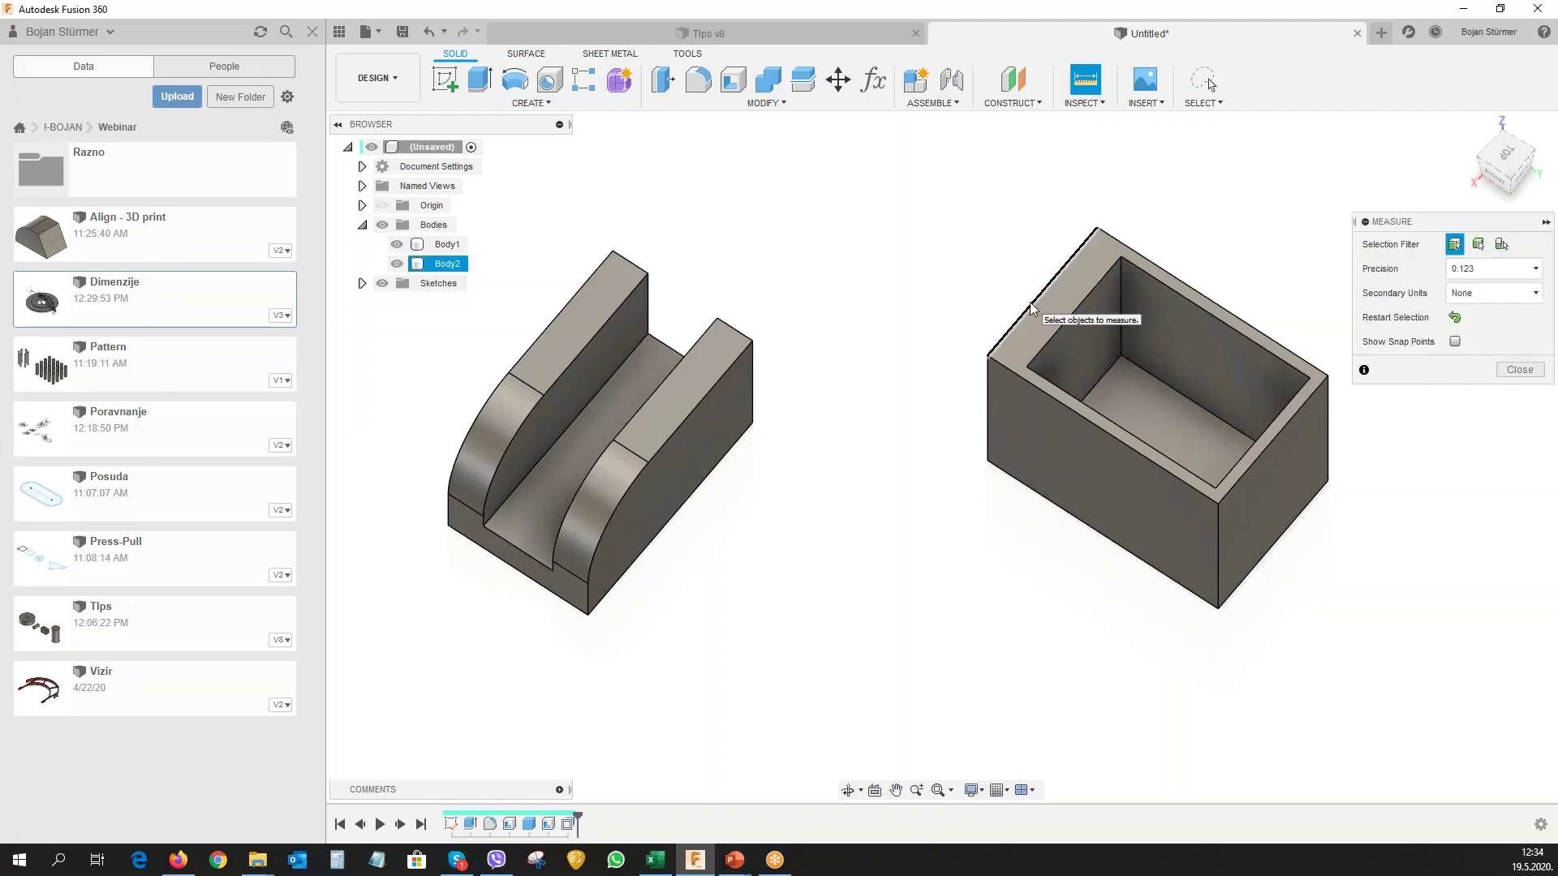
{"action": "left_click", "coordinate": [1030, 302]}
{"action": "left_click", "coordinate": [1055, 331]}
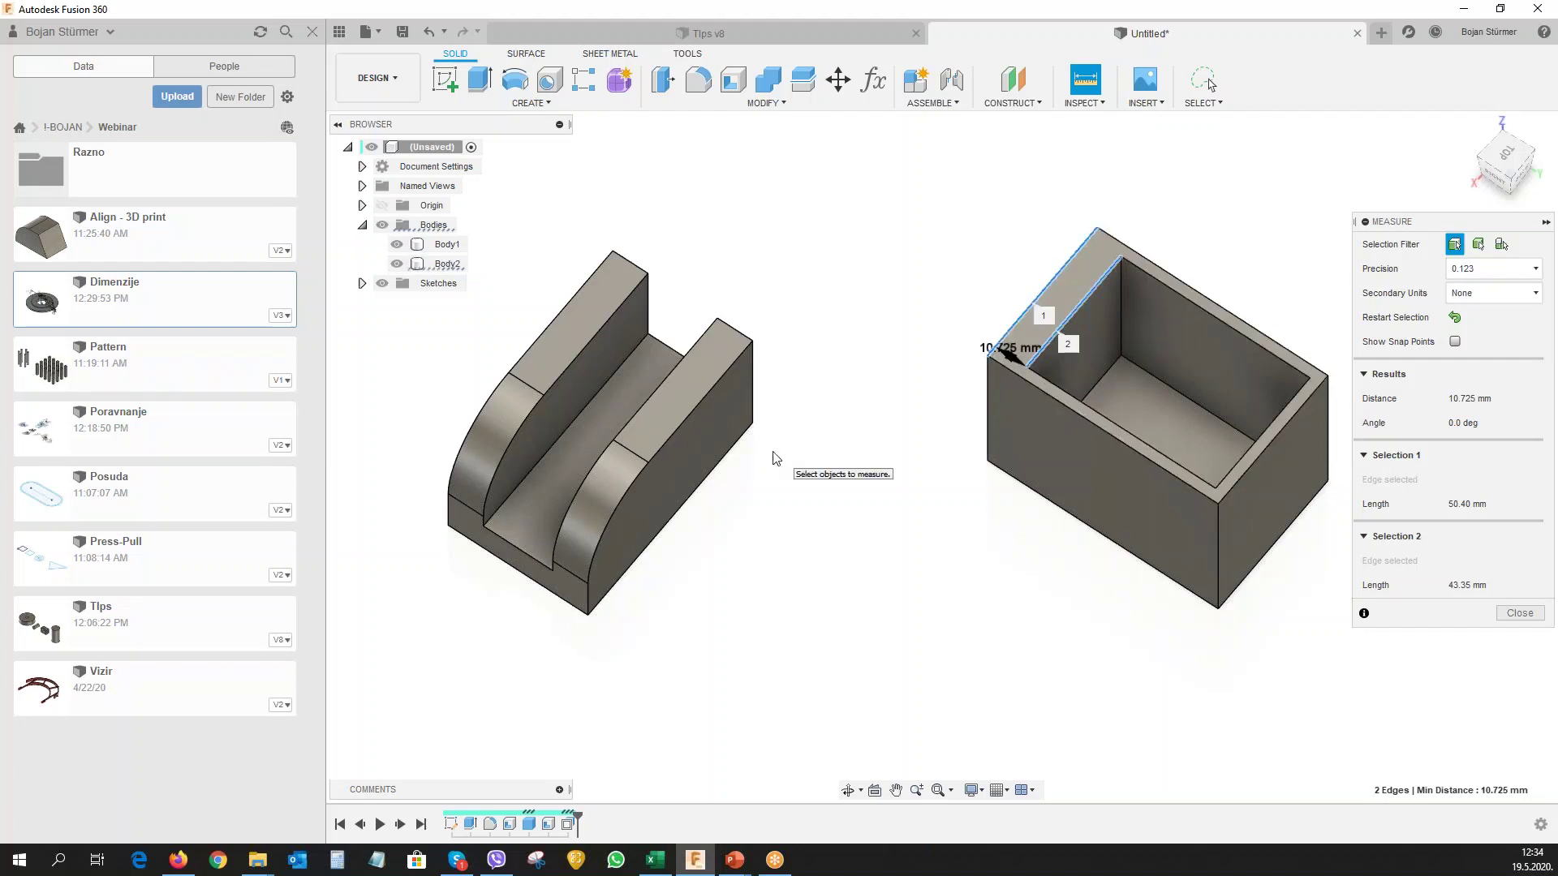
{"action": "left_click", "coordinate": [1519, 614]}
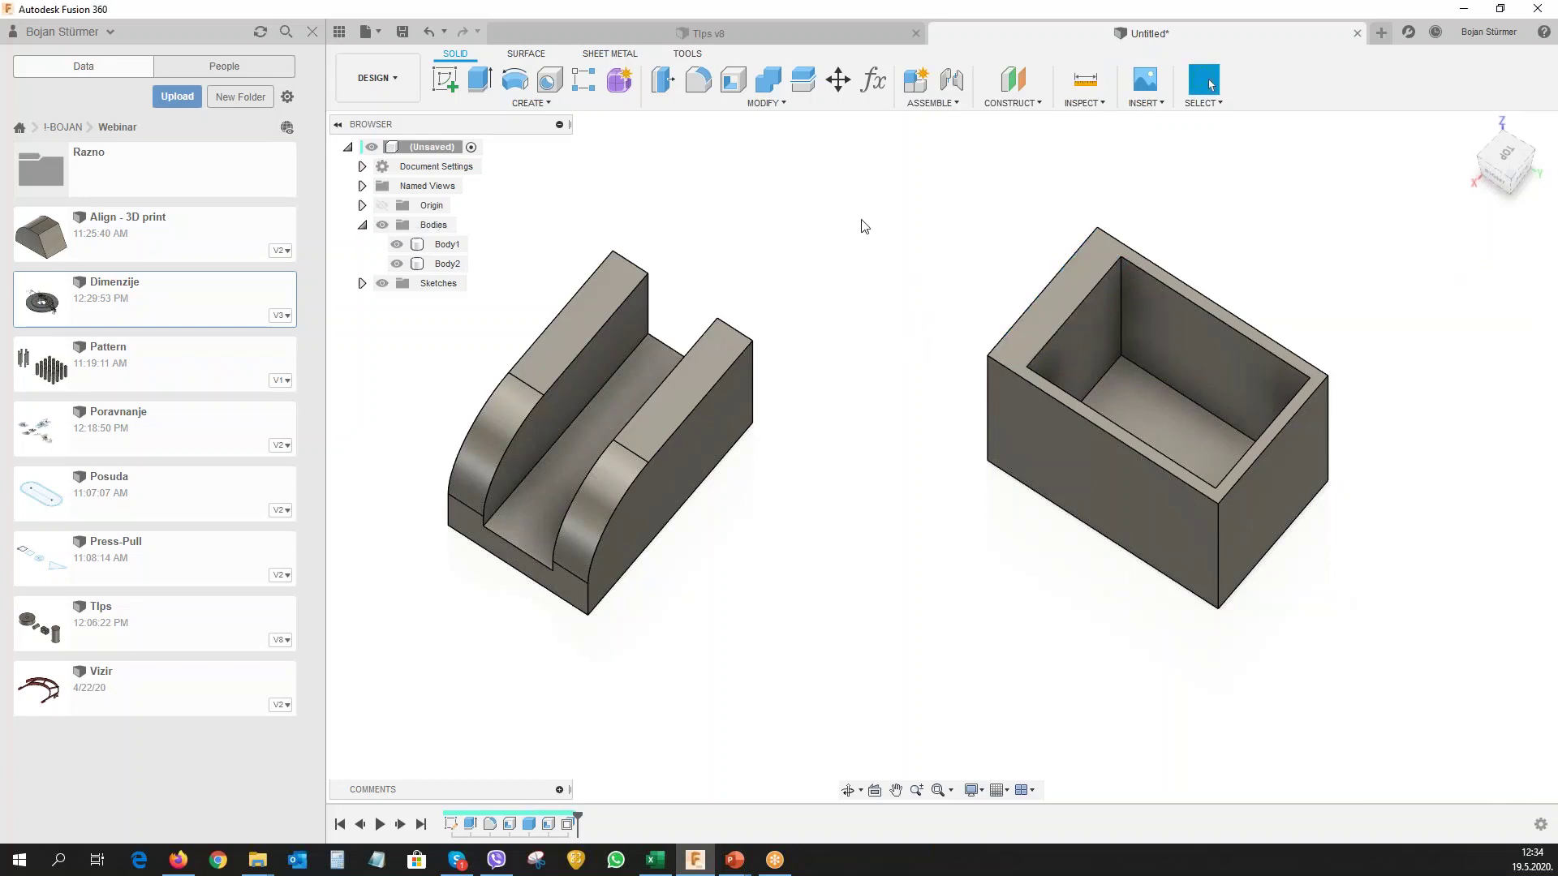
Redo the left inner wall offset at 7 mm, re-anchored to the box's outer face.
{"action": "left_click", "coordinate": [426, 34]}
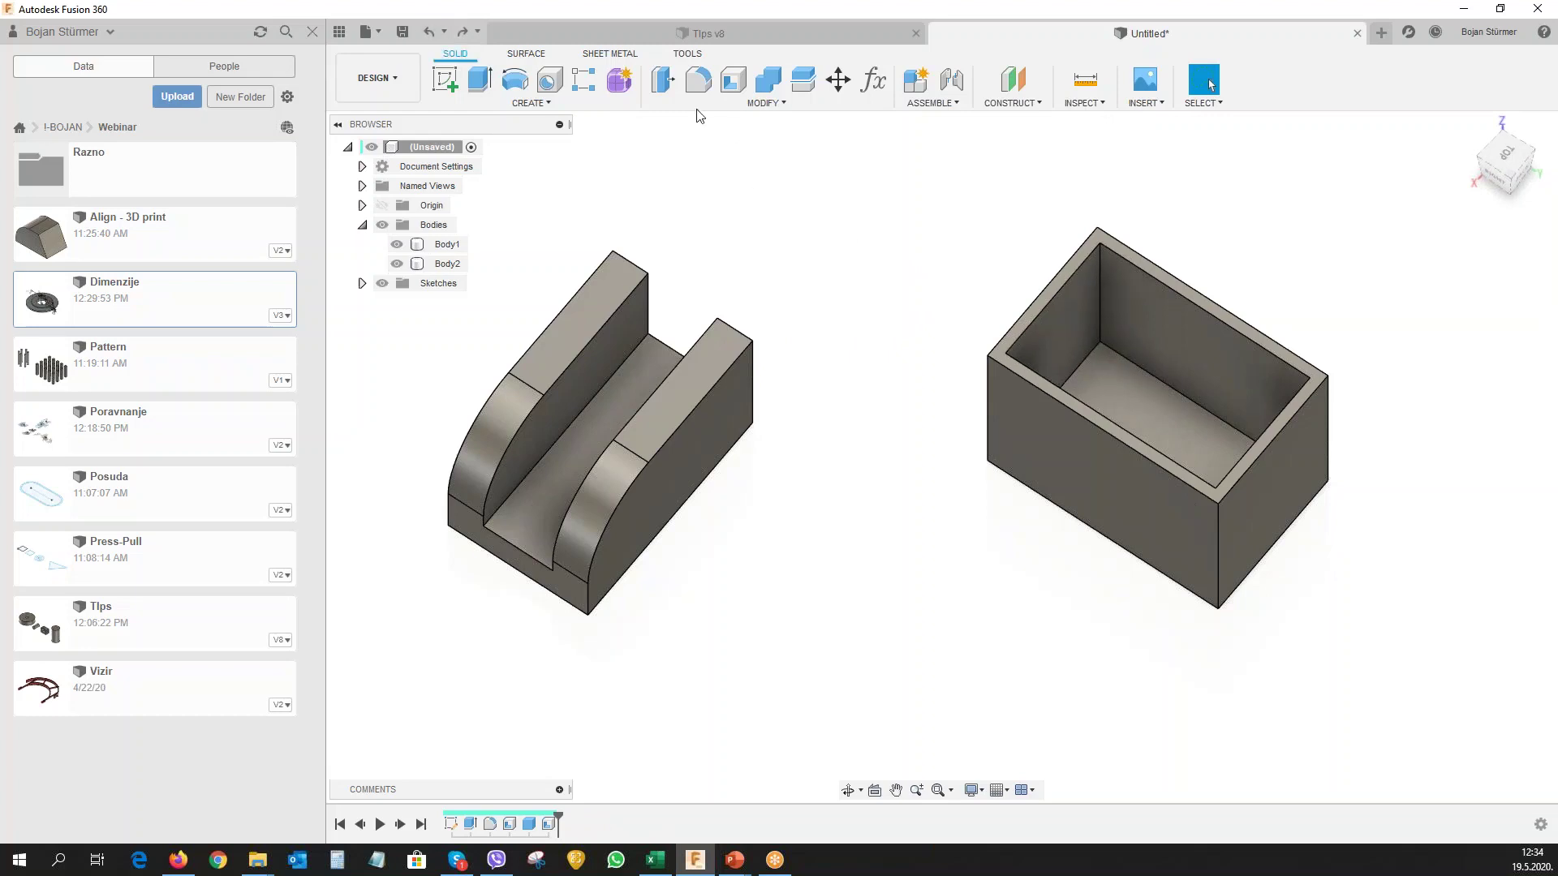
{"action": "left_click", "coordinate": [663, 82]}
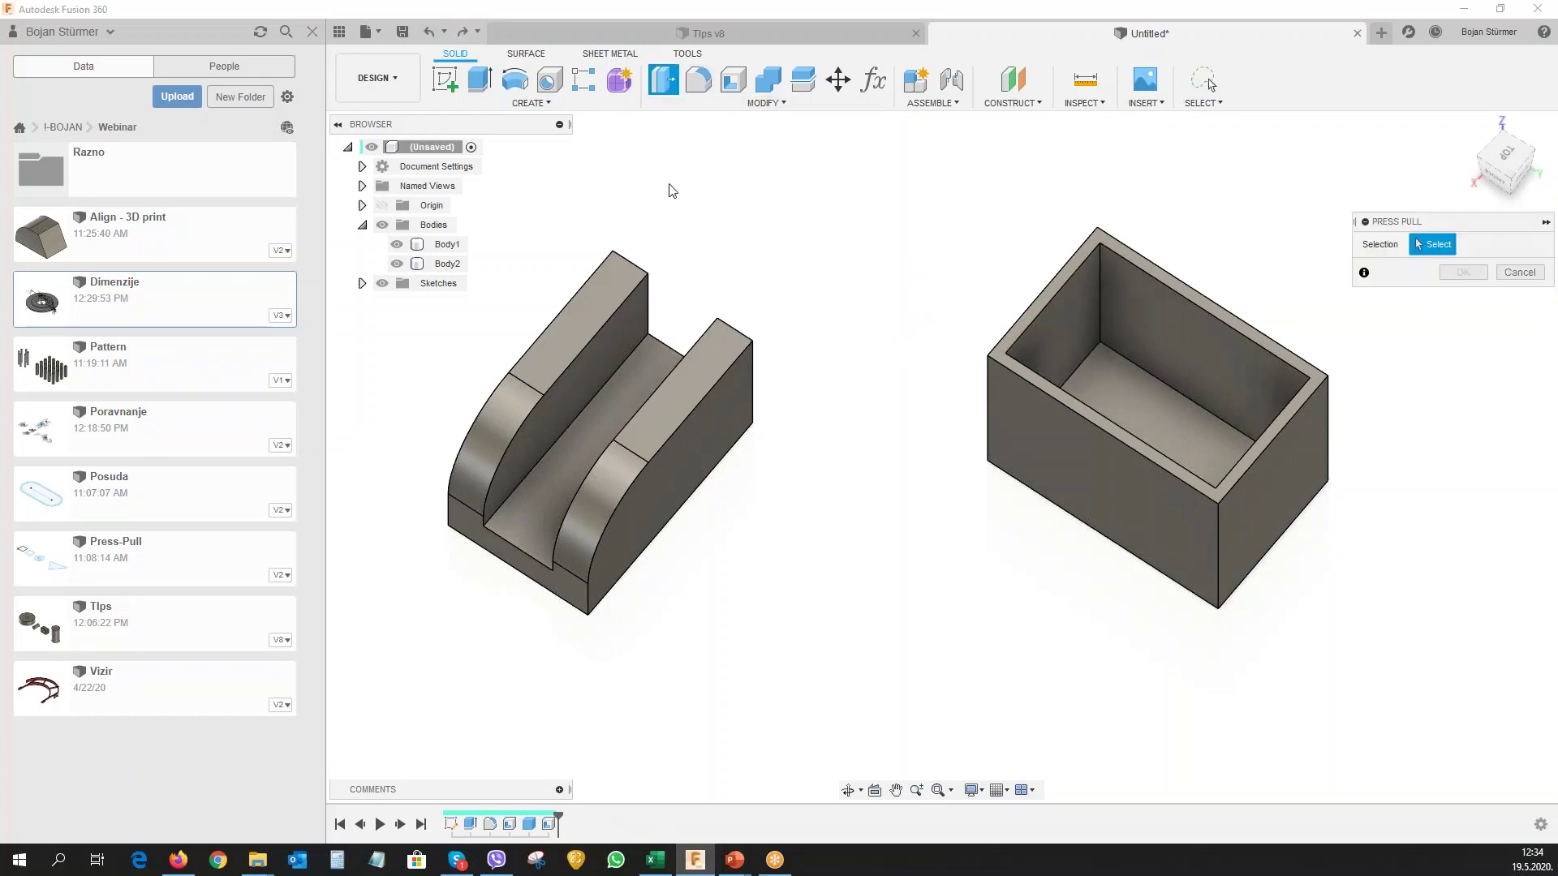
{"action": "left_click", "coordinate": [1072, 326]}
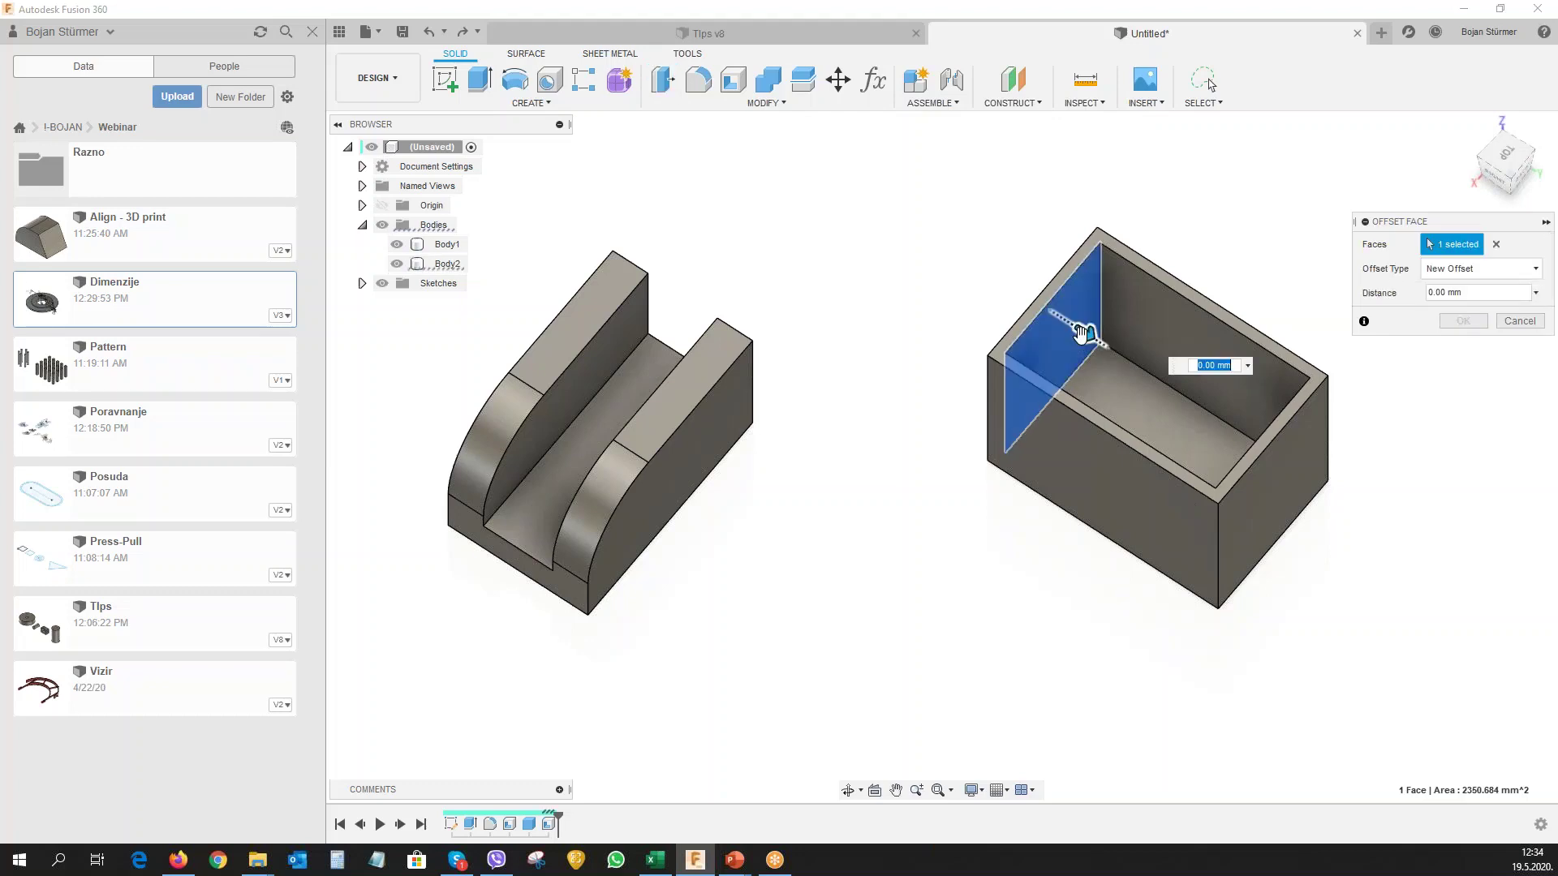
{"action": "left_click_drag", "start_coordinate": [1086, 333], "coordinate": [1107, 339]}
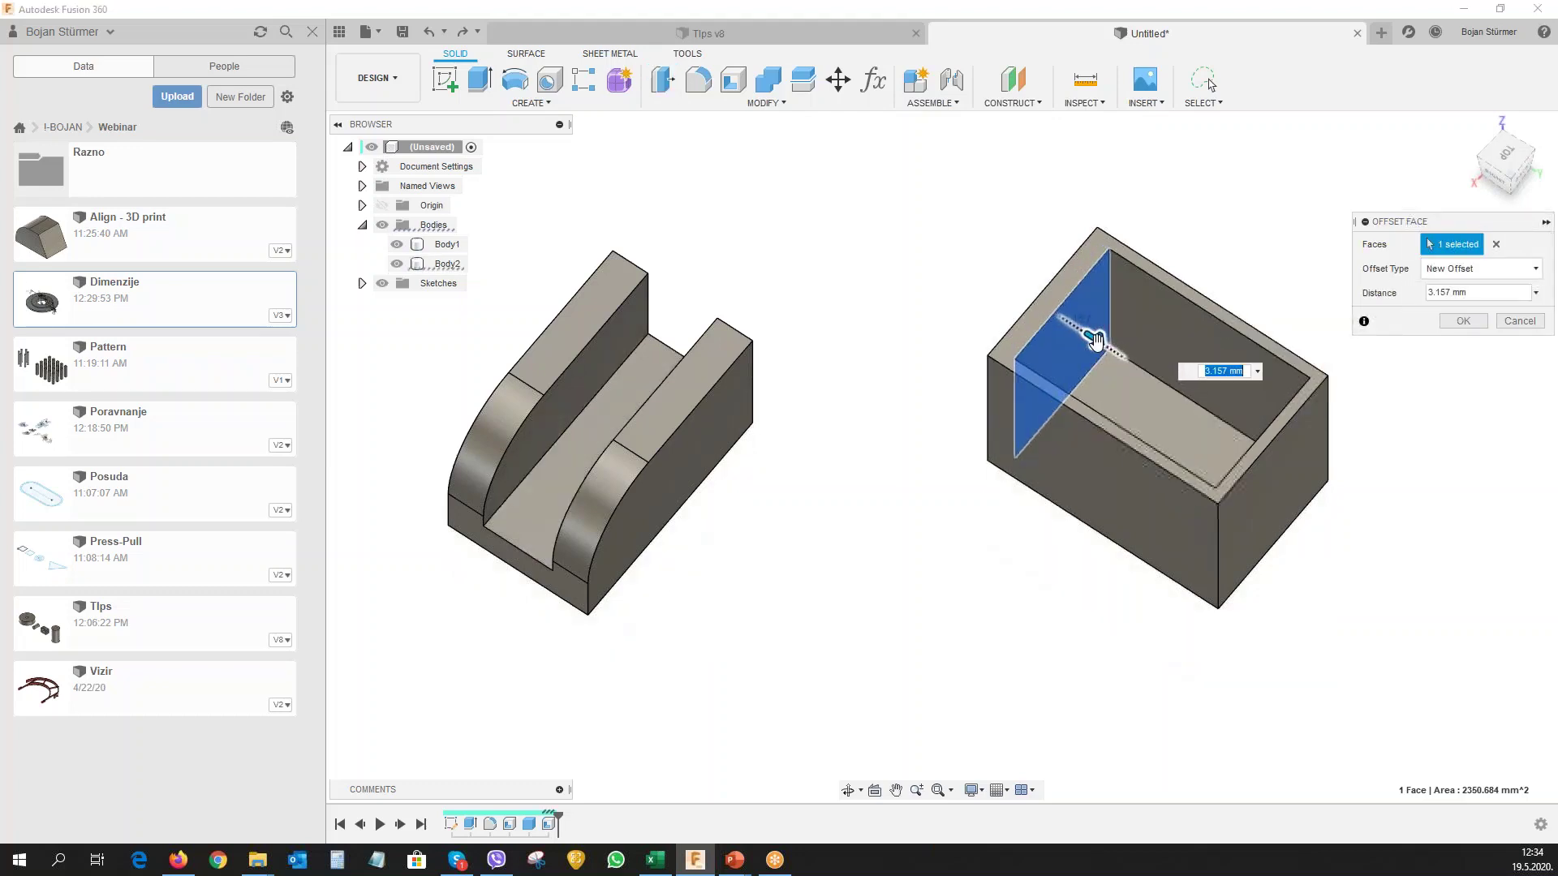
{"action": "left_click", "coordinate": [1257, 373]}
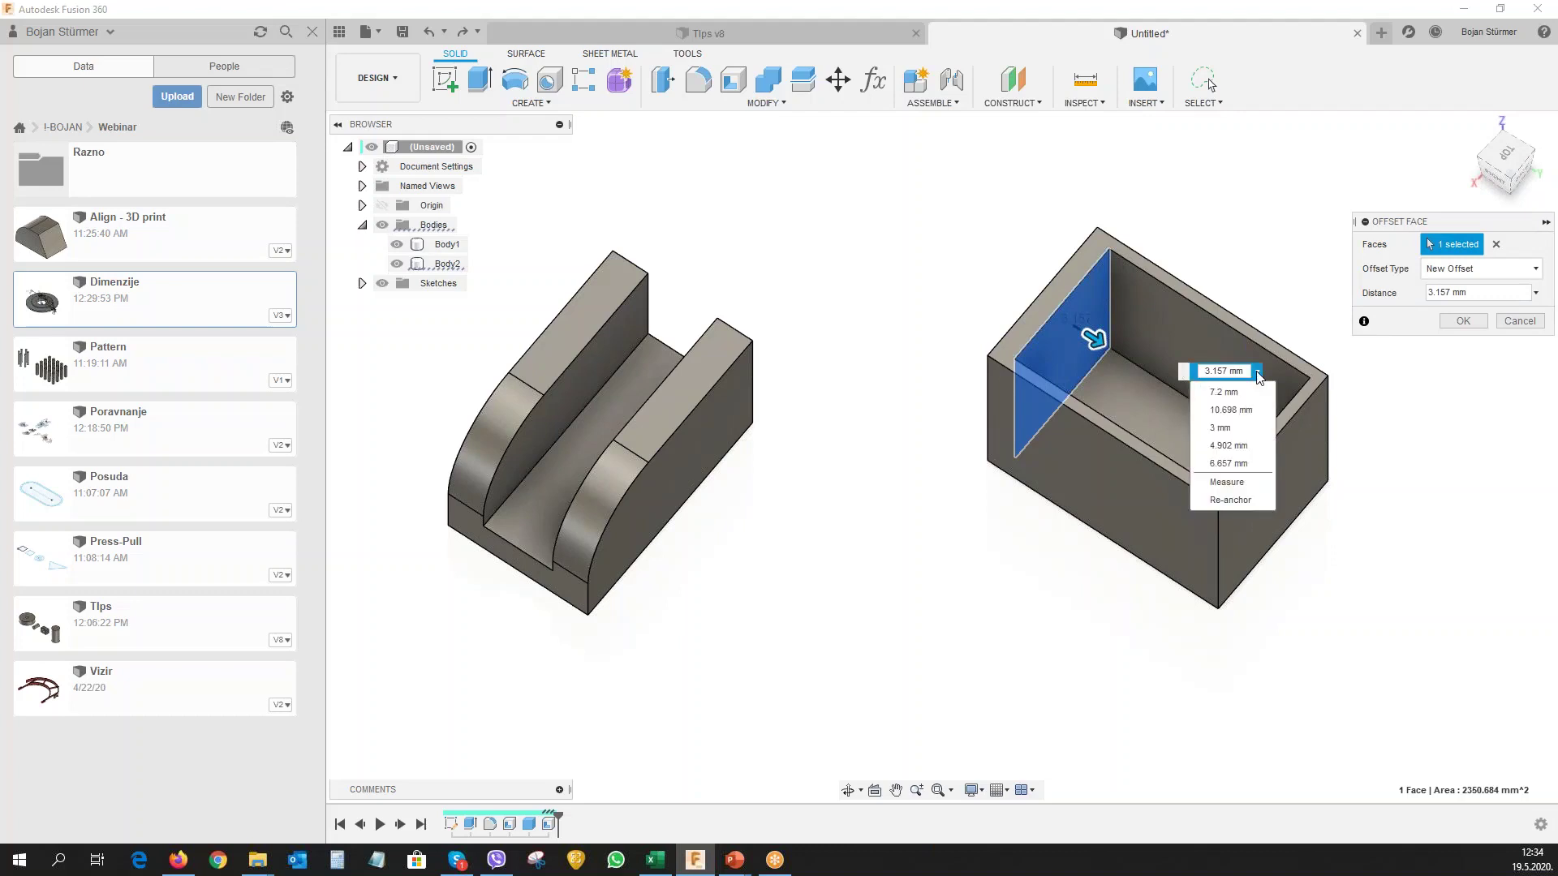
{"action": "left_click", "coordinate": [1220, 500]}
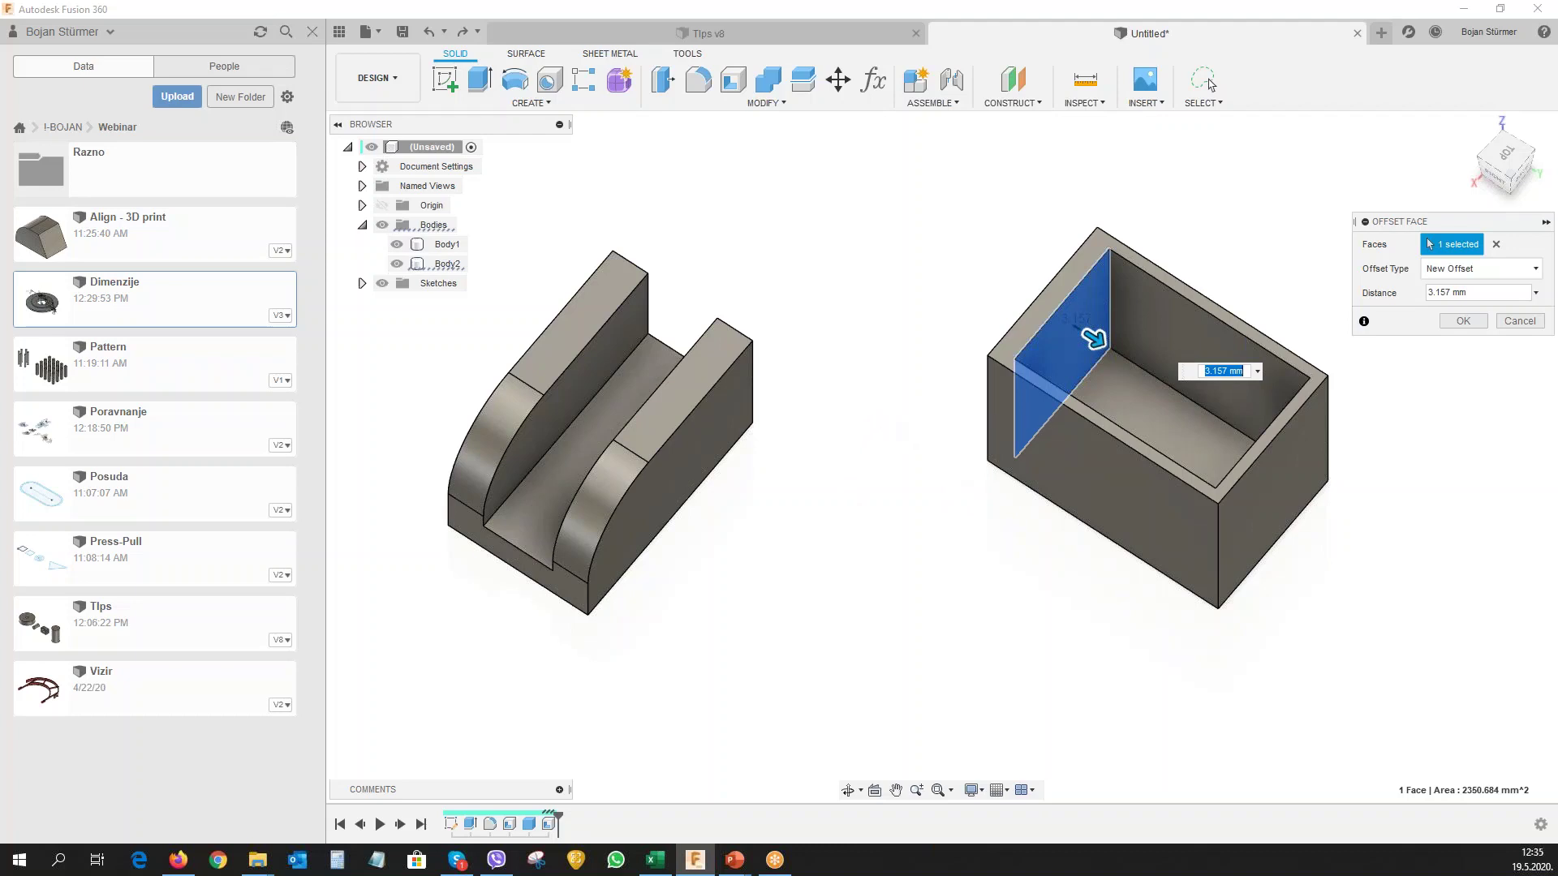
{"action": "mouse_move", "coordinate": [926, 432]}
{"action": "middle_mouse_down", "text": "shift"}
{"action": "mouse_move", "coordinate": [960, 410]}
{"action": "mouse_move", "coordinate": [884, 310]}
{"action": "middle_mouse_up", "text": "shift"}
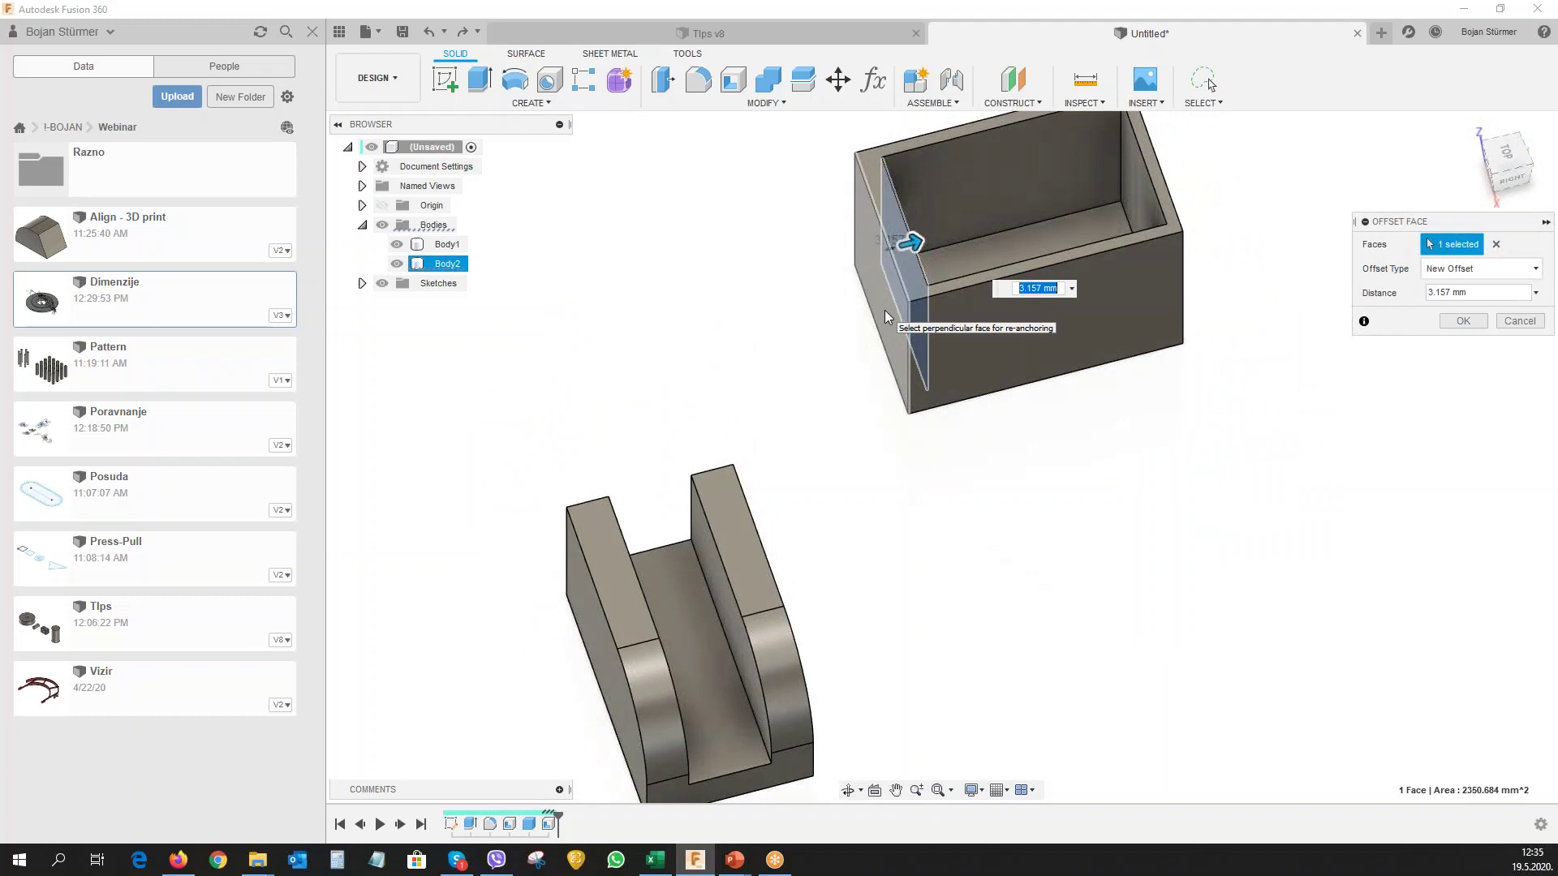
{"action": "left_click", "coordinate": [885, 310]}
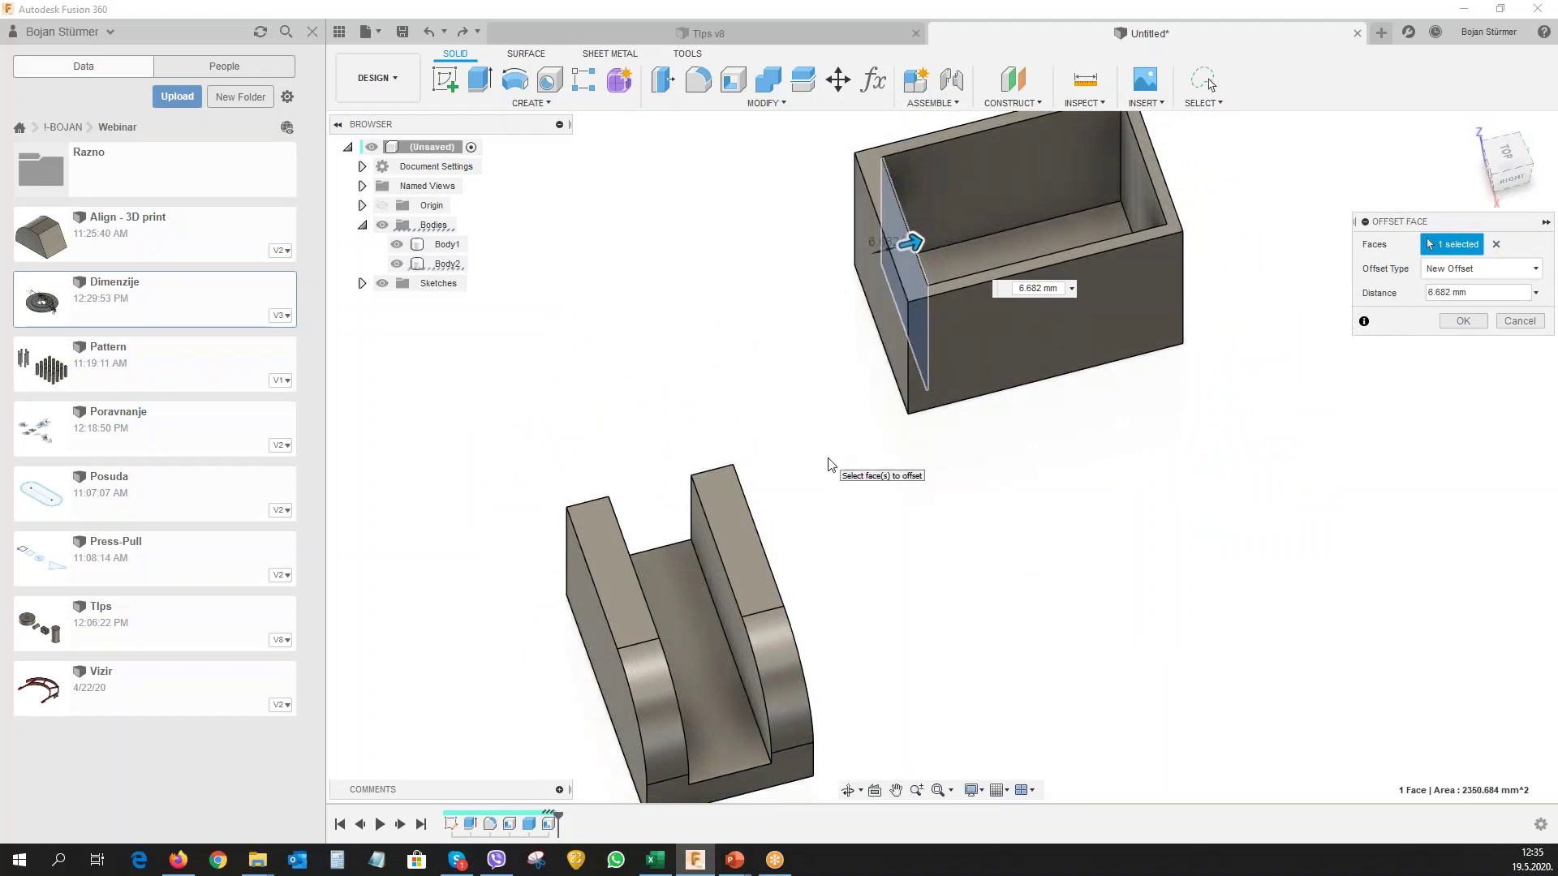
{"action": "left_click_drag", "start_coordinate": [1042, 287], "coordinate": [997, 292]}
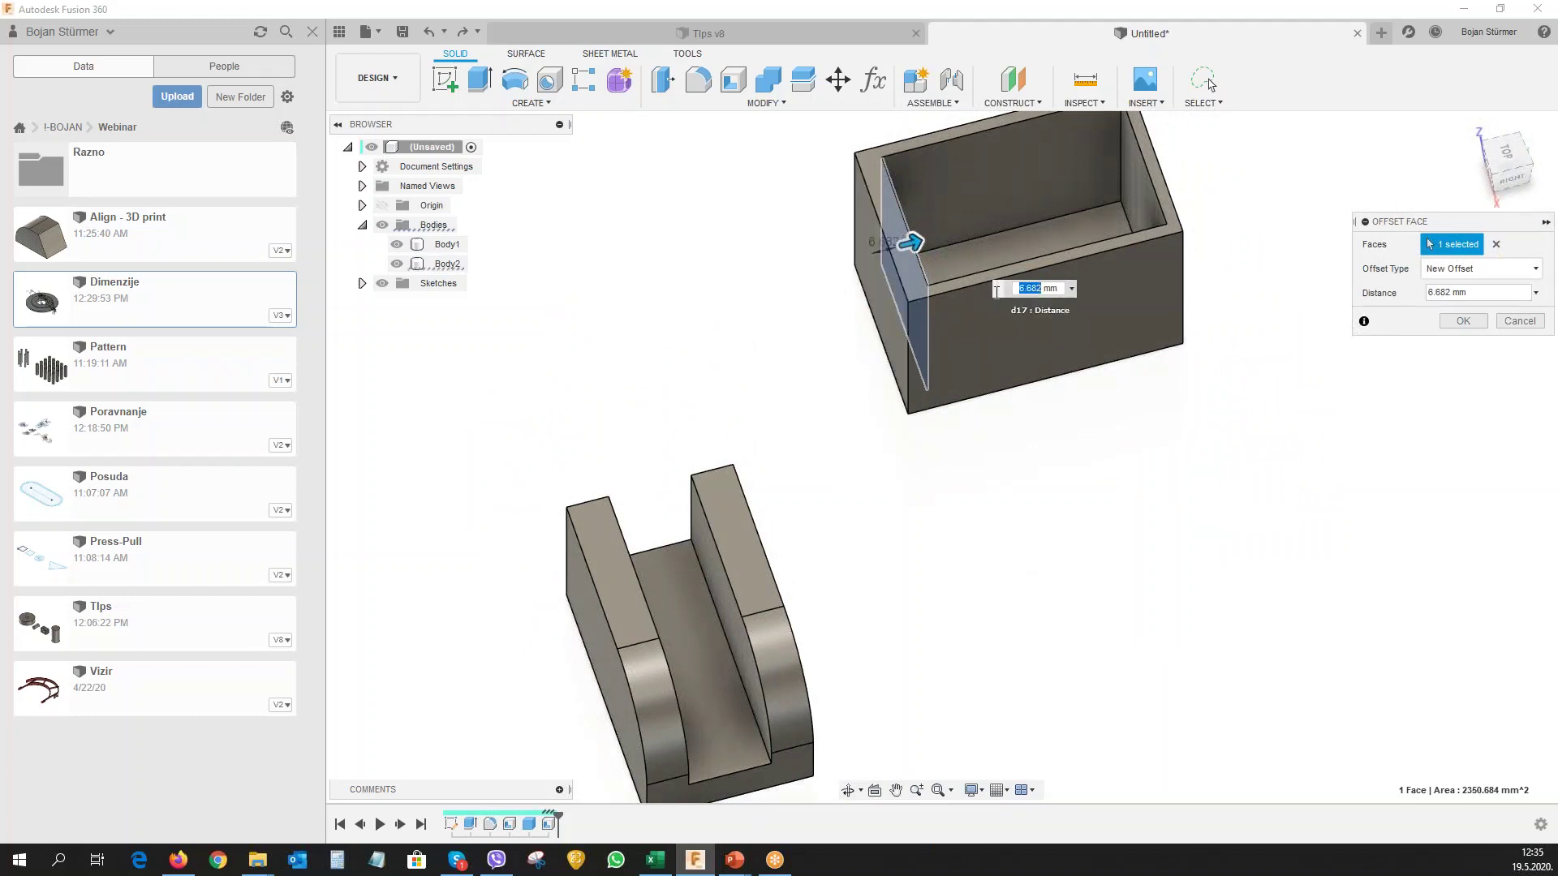
{"action": "type", "text": "71"}
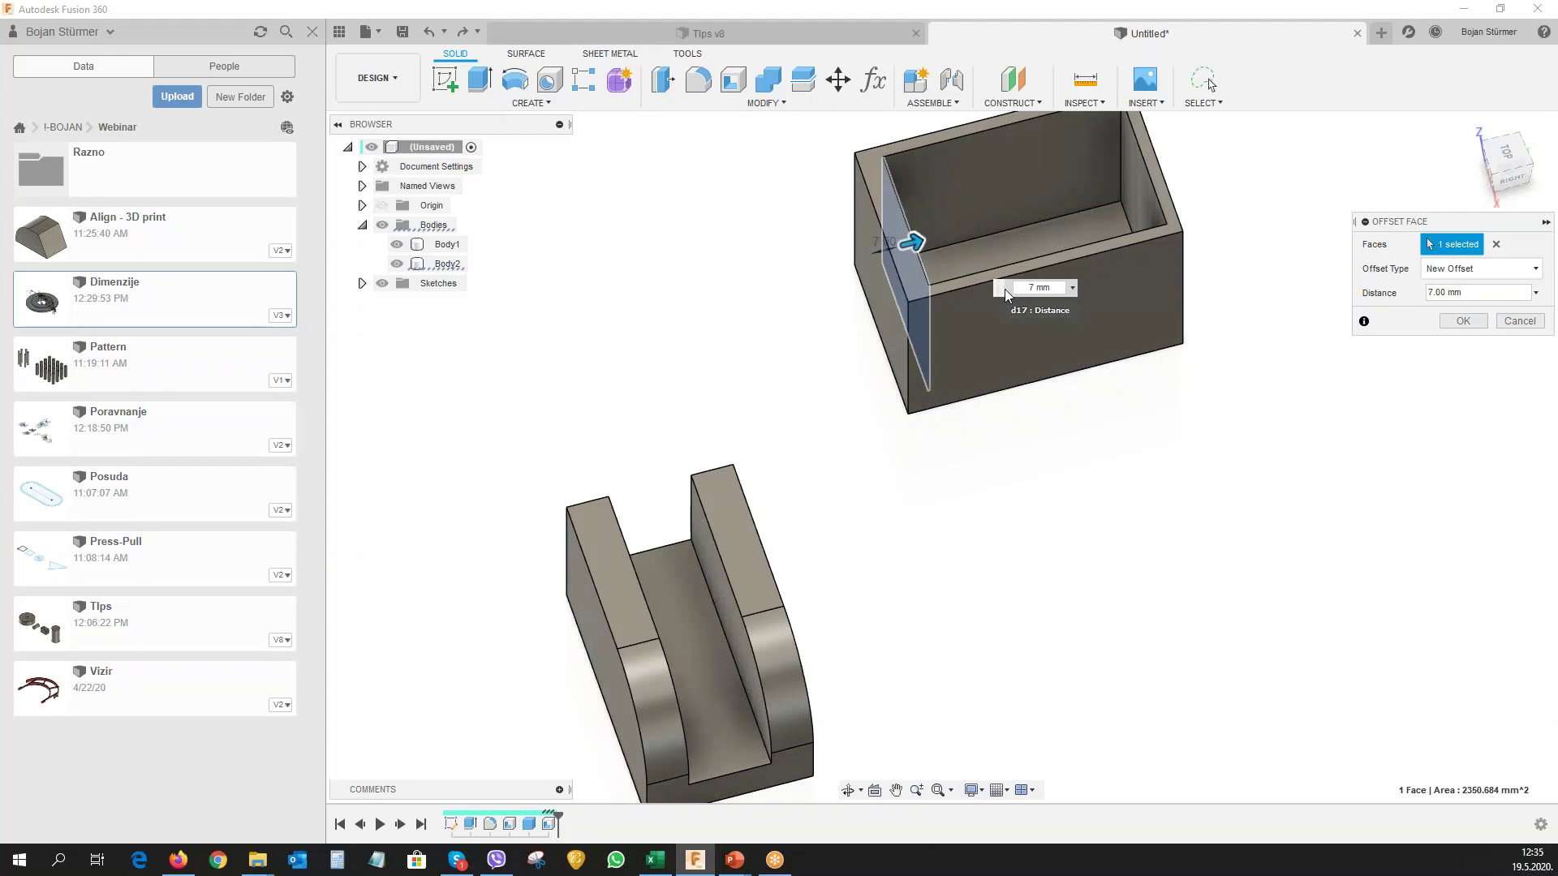
{"action": "key", "text": "Return"}
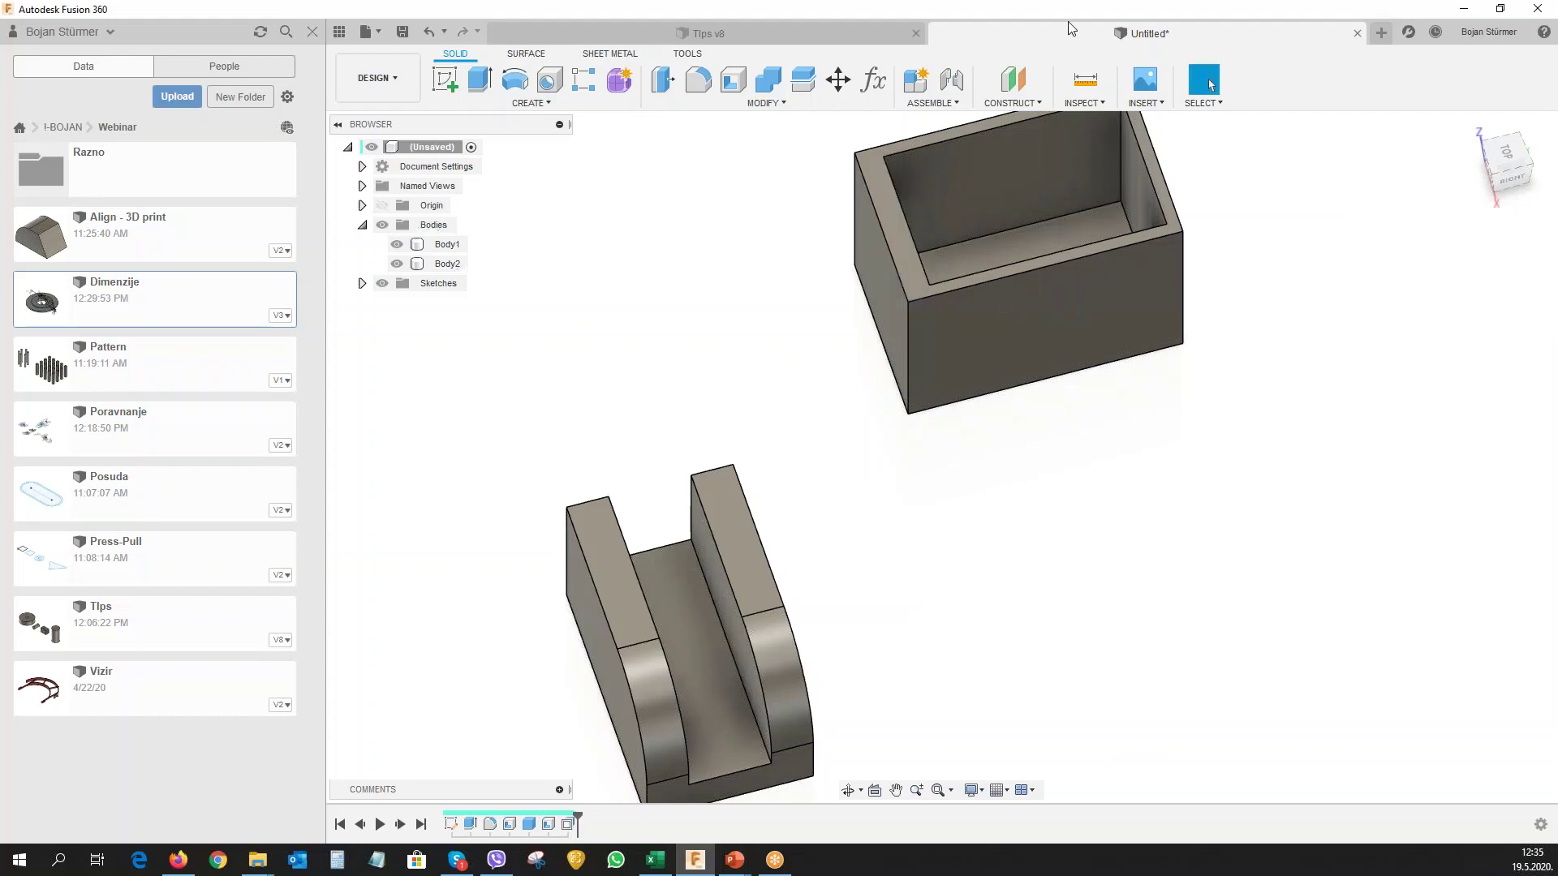
Measure the left wall between its outer and inner edges: 7.20 mm thick.
{"action": "left_click", "coordinate": [884, 224]}
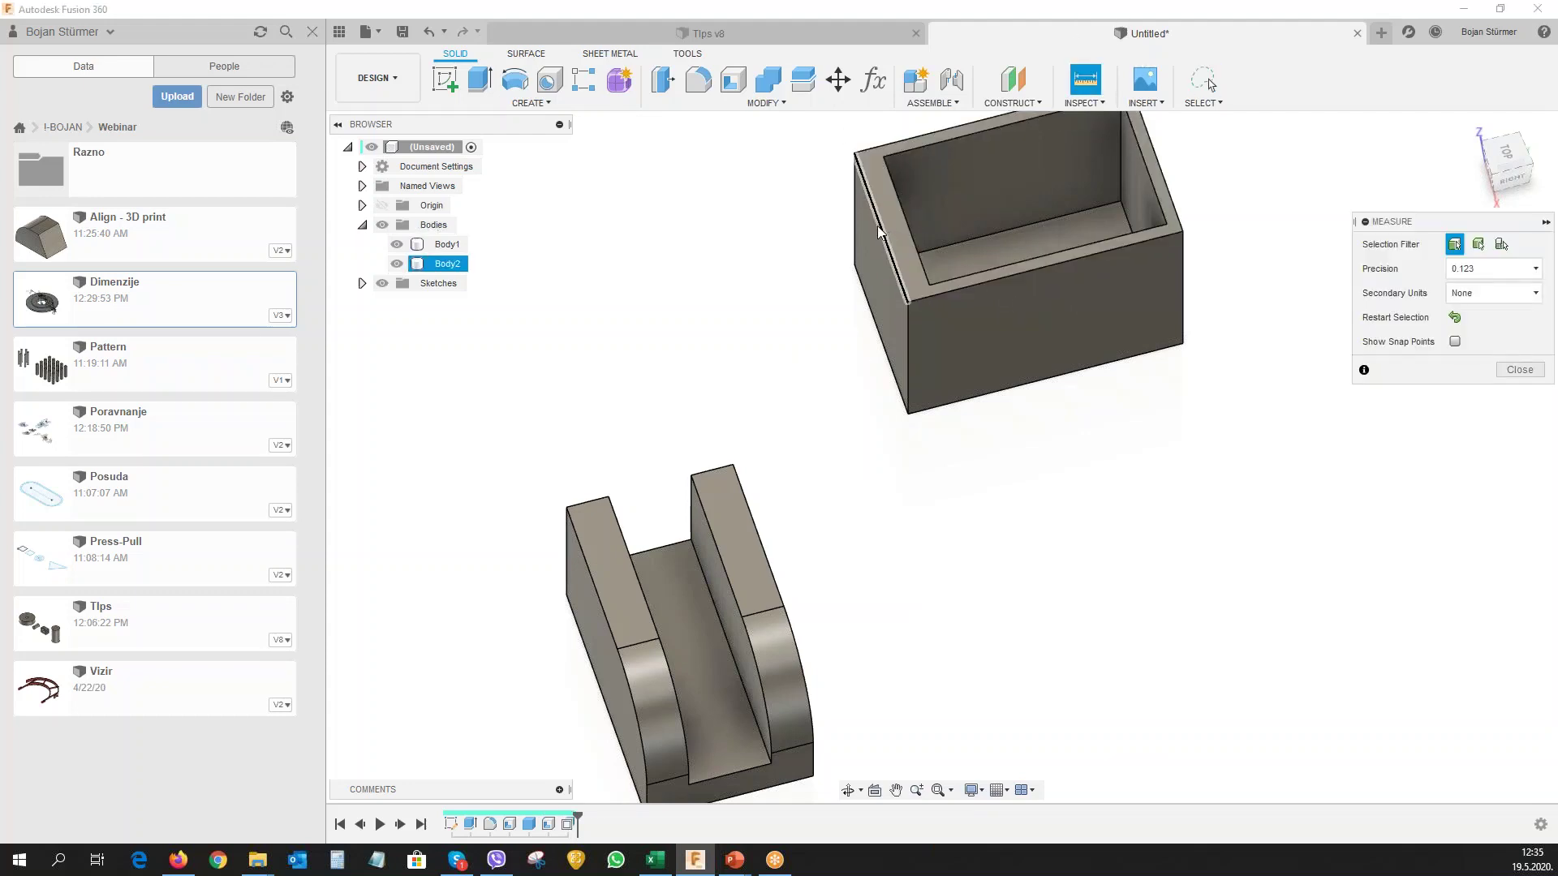
{"action": "left_click", "coordinate": [907, 229]}
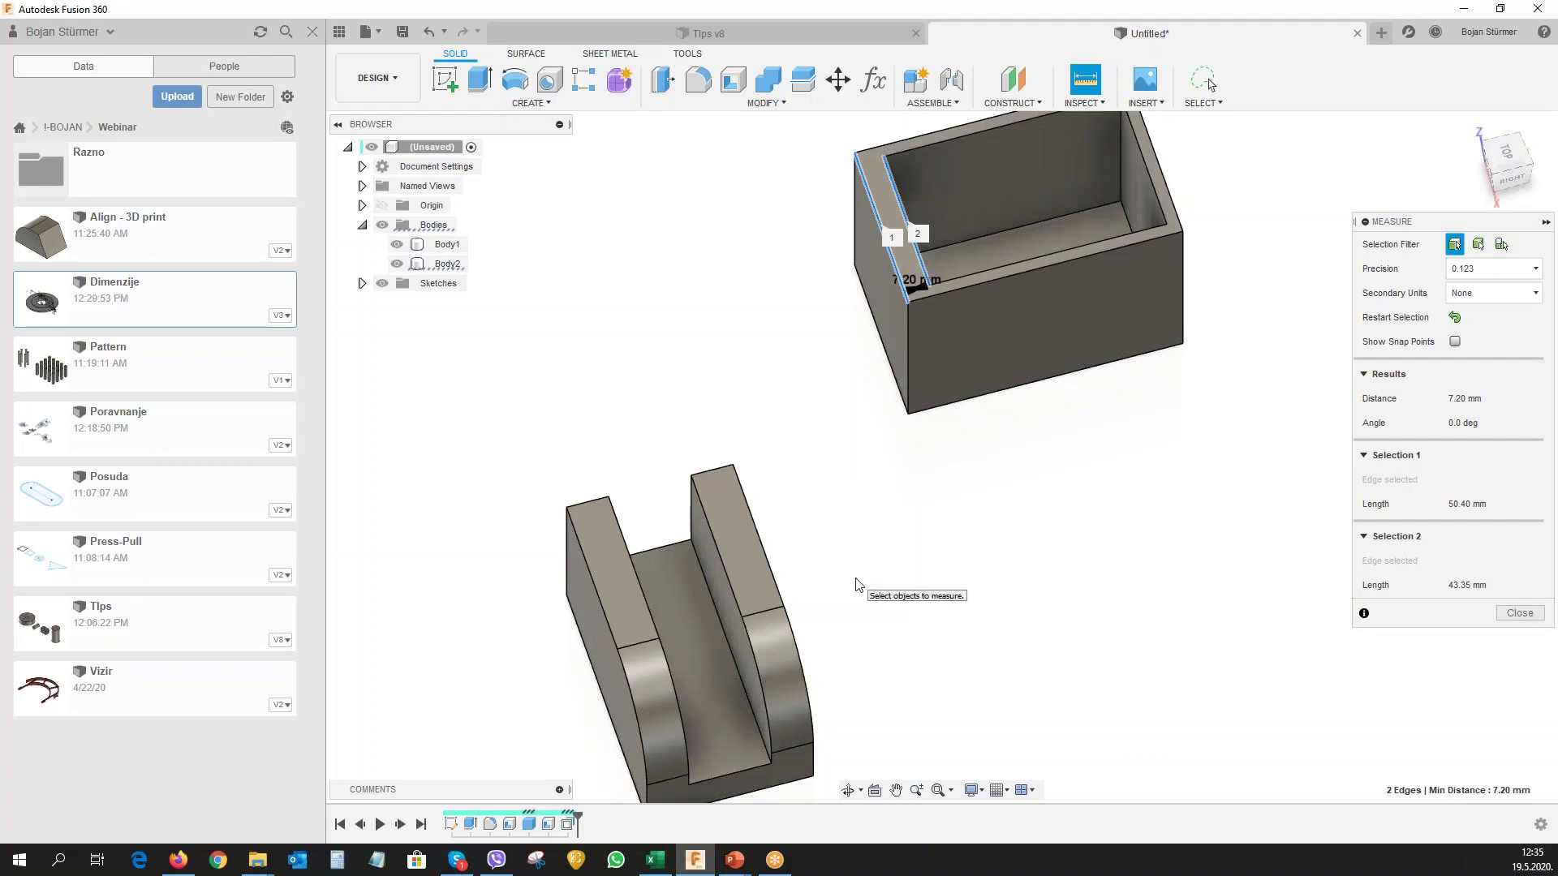
{"action": "scroll", "coordinate": [824, 469], "scroll_direction": "down", "scroll_amount": 1}
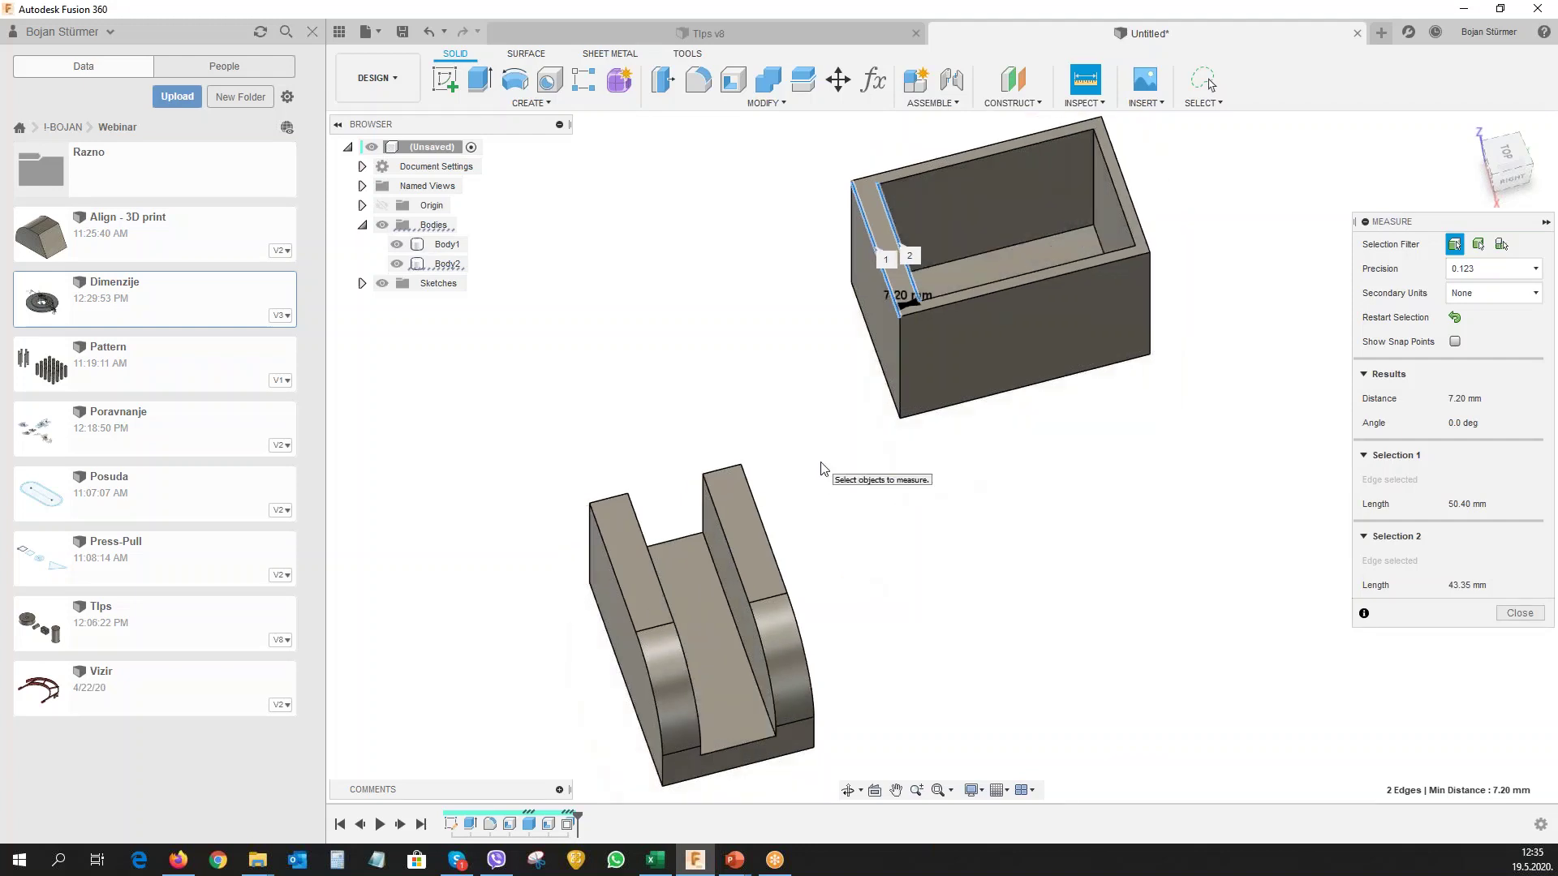
{"action": "scroll", "coordinate": [823, 468], "scroll_direction": "up", "scroll_amount": 1}
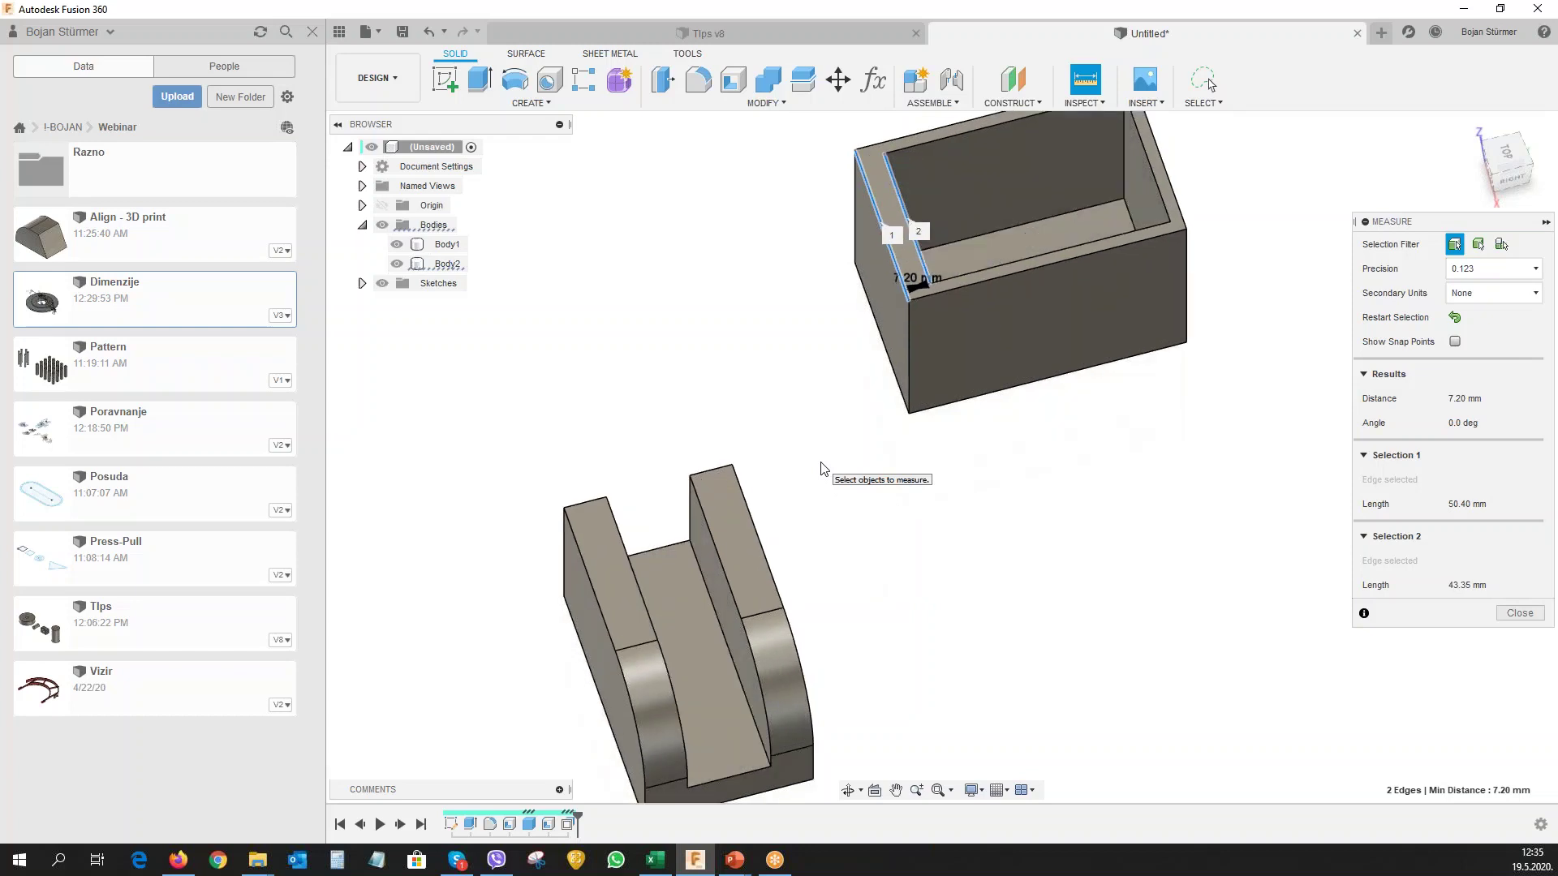
{"action": "scroll", "coordinate": [822, 468], "scroll_direction": "down", "scroll_amount": 1}
{"action": "scroll", "coordinate": [822, 468], "scroll_direction": "down", "scroll_amount": 1}
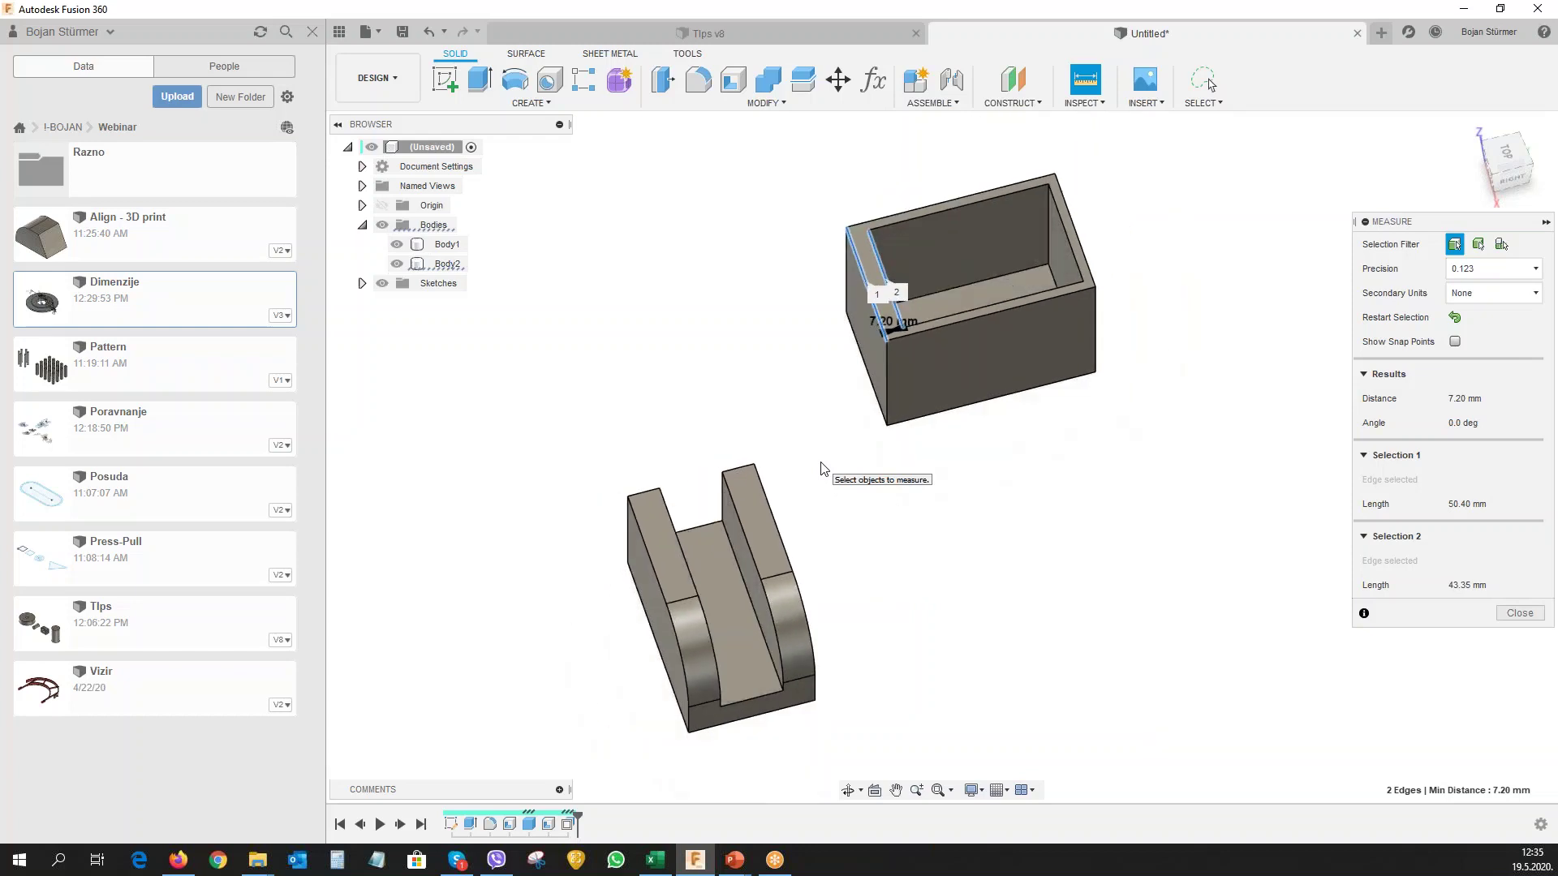
{"action": "scroll", "coordinate": [821, 468], "scroll_direction": "down", "scroll_amount": 1}
{"action": "scroll", "coordinate": [822, 468], "scroll_direction": "down", "scroll_amount": 1}
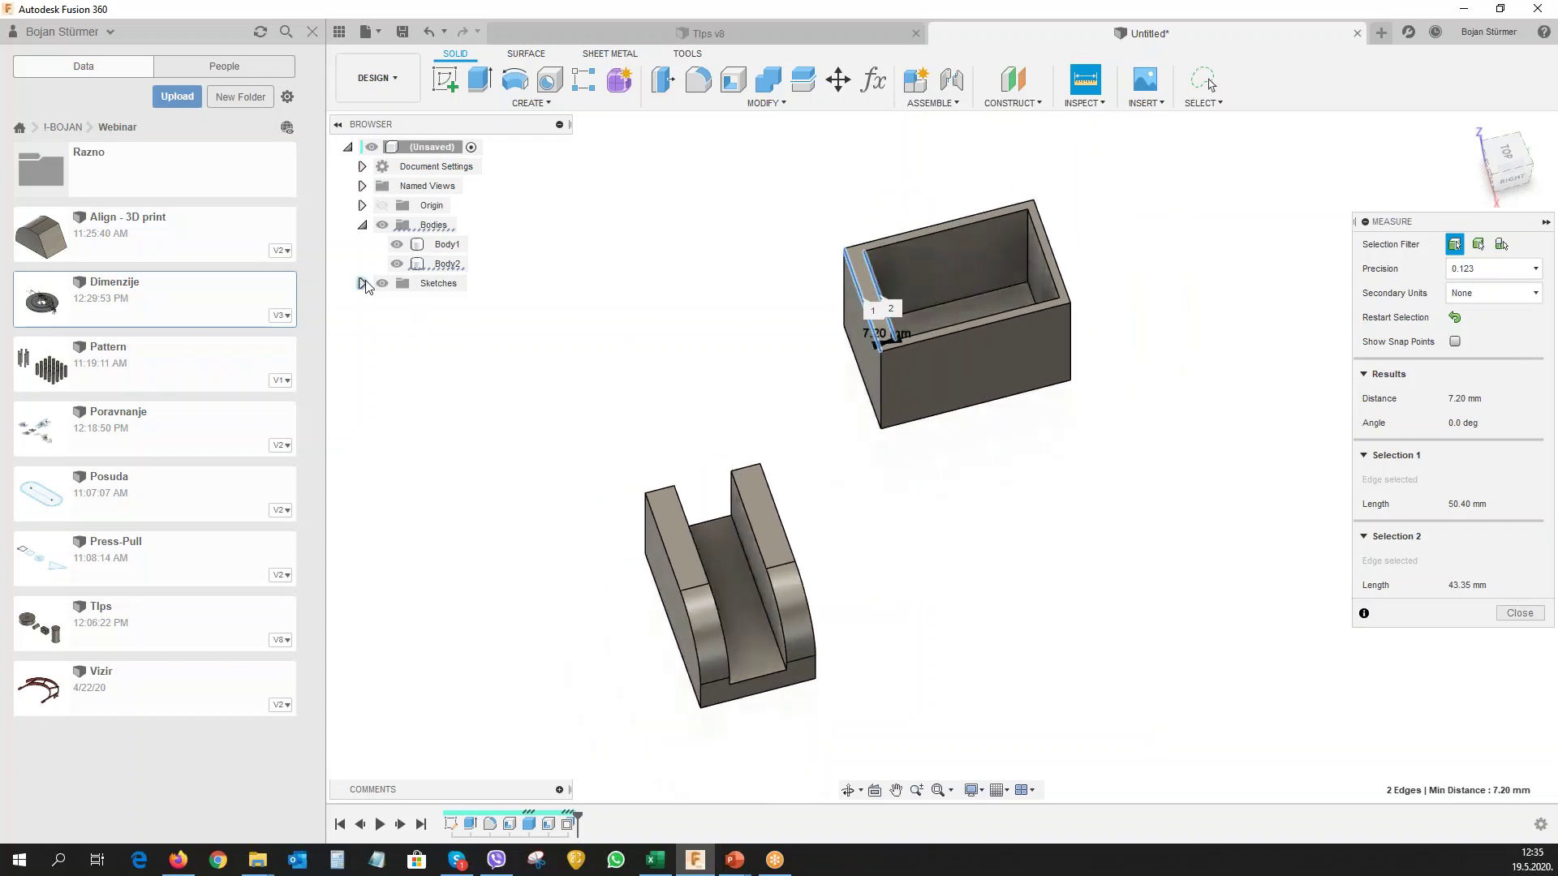
Make Sketch1 visible and select it, then close Measure.
{"action": "left_click", "coordinate": [362, 284]}
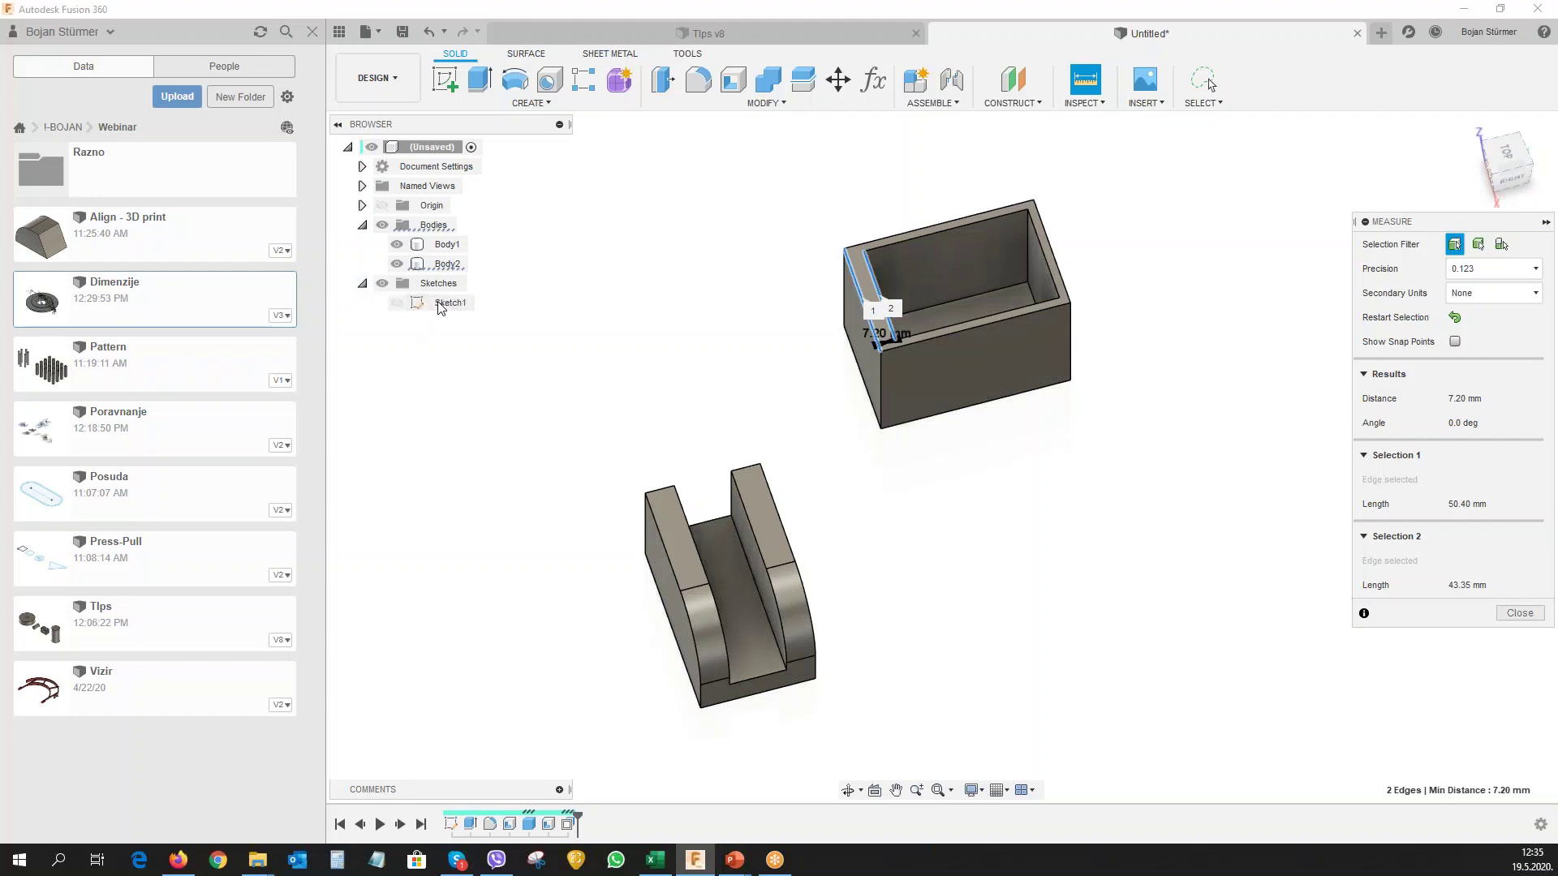
{"action": "left_click", "coordinate": [396, 303]}
{"action": "left_click", "coordinate": [439, 305]}
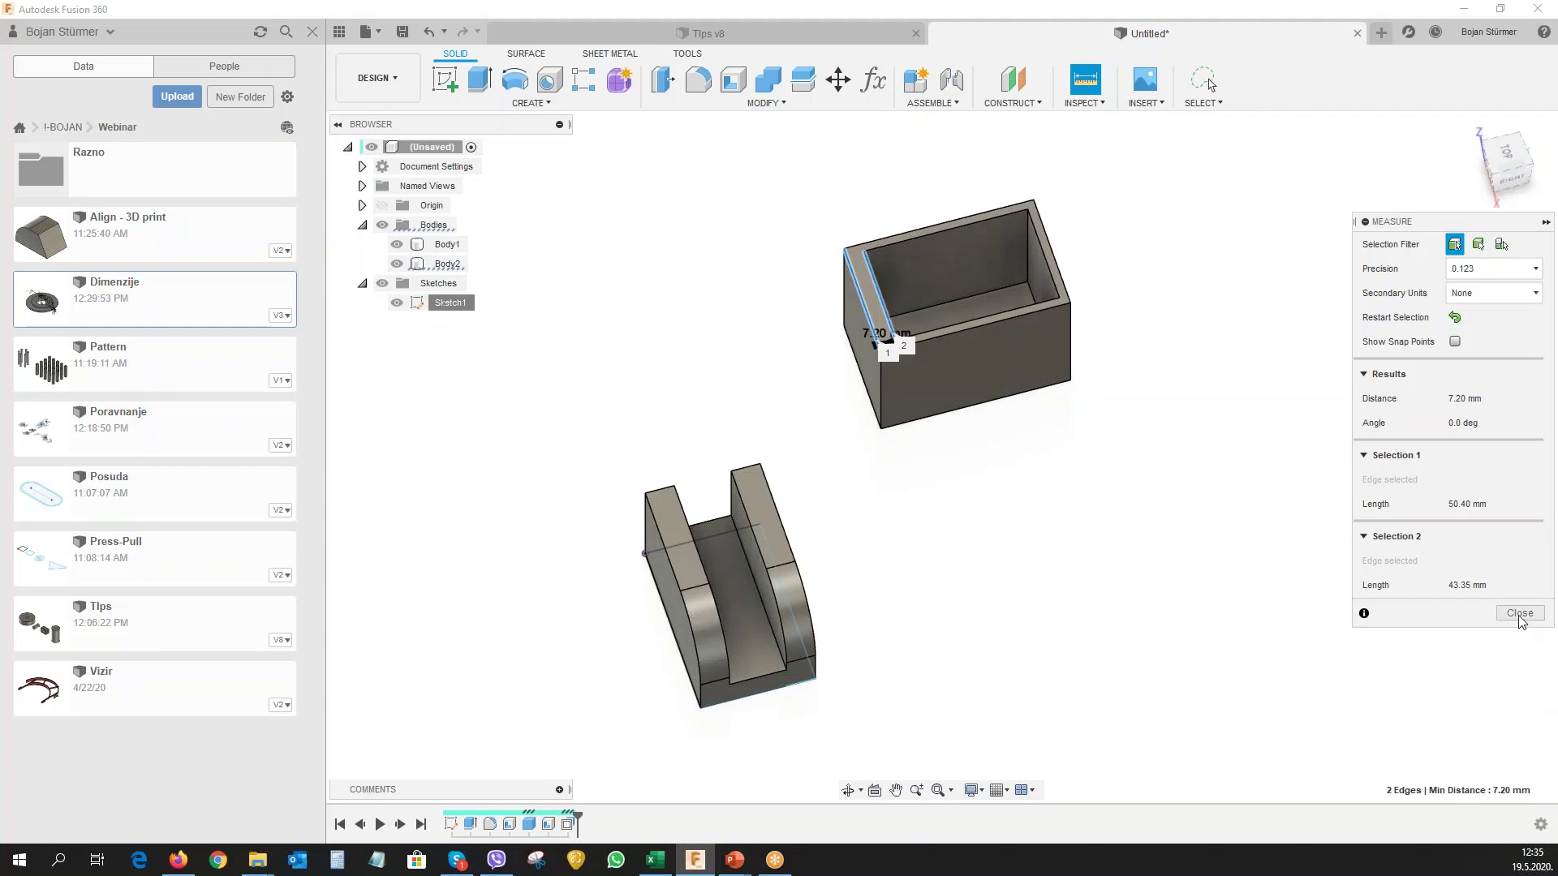
{"action": "left_click", "coordinate": [1519, 614]}
Edit Sketch1 and draw a long diagonal line toward the upper right.
{"action": "right_click", "coordinate": [456, 303]}
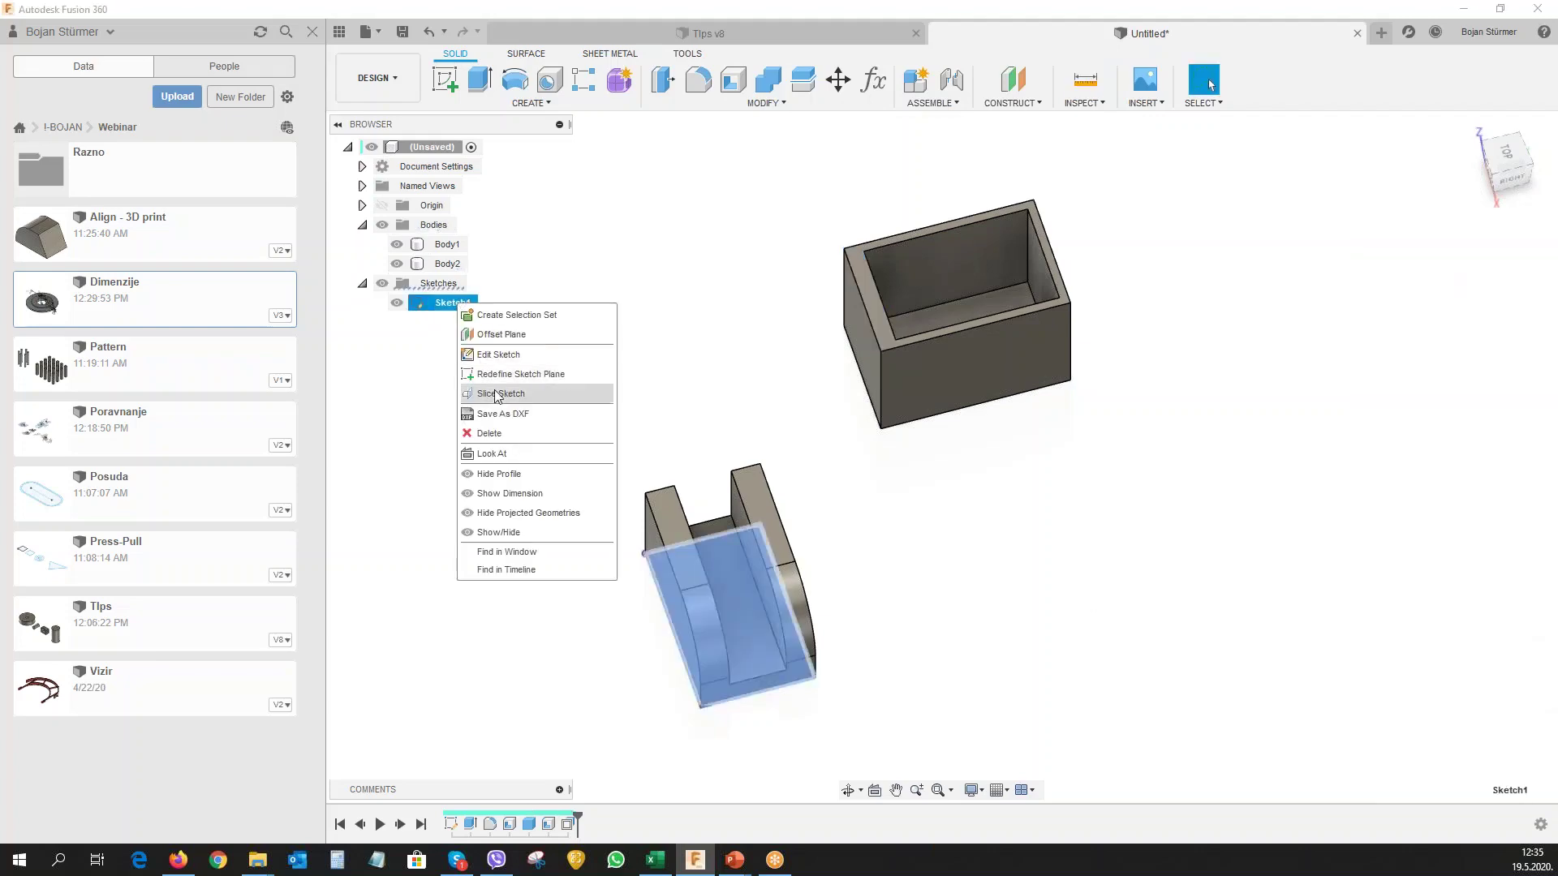
{"action": "left_click", "coordinate": [498, 355]}
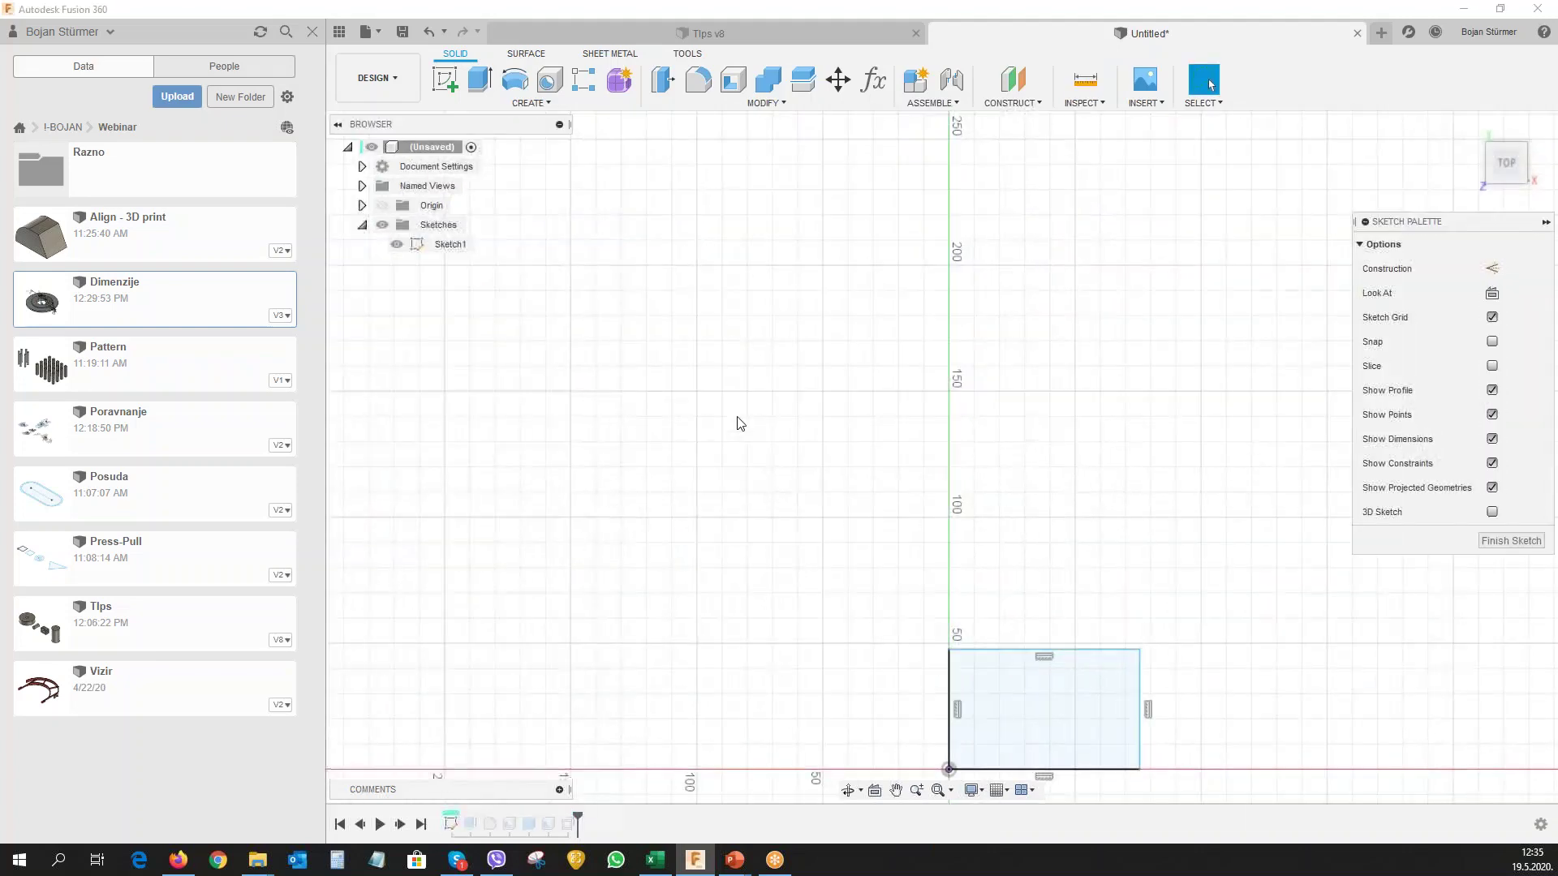
{"action": "scroll", "coordinate": [734, 426], "scroll_direction": "down", "scroll_amount": 3}
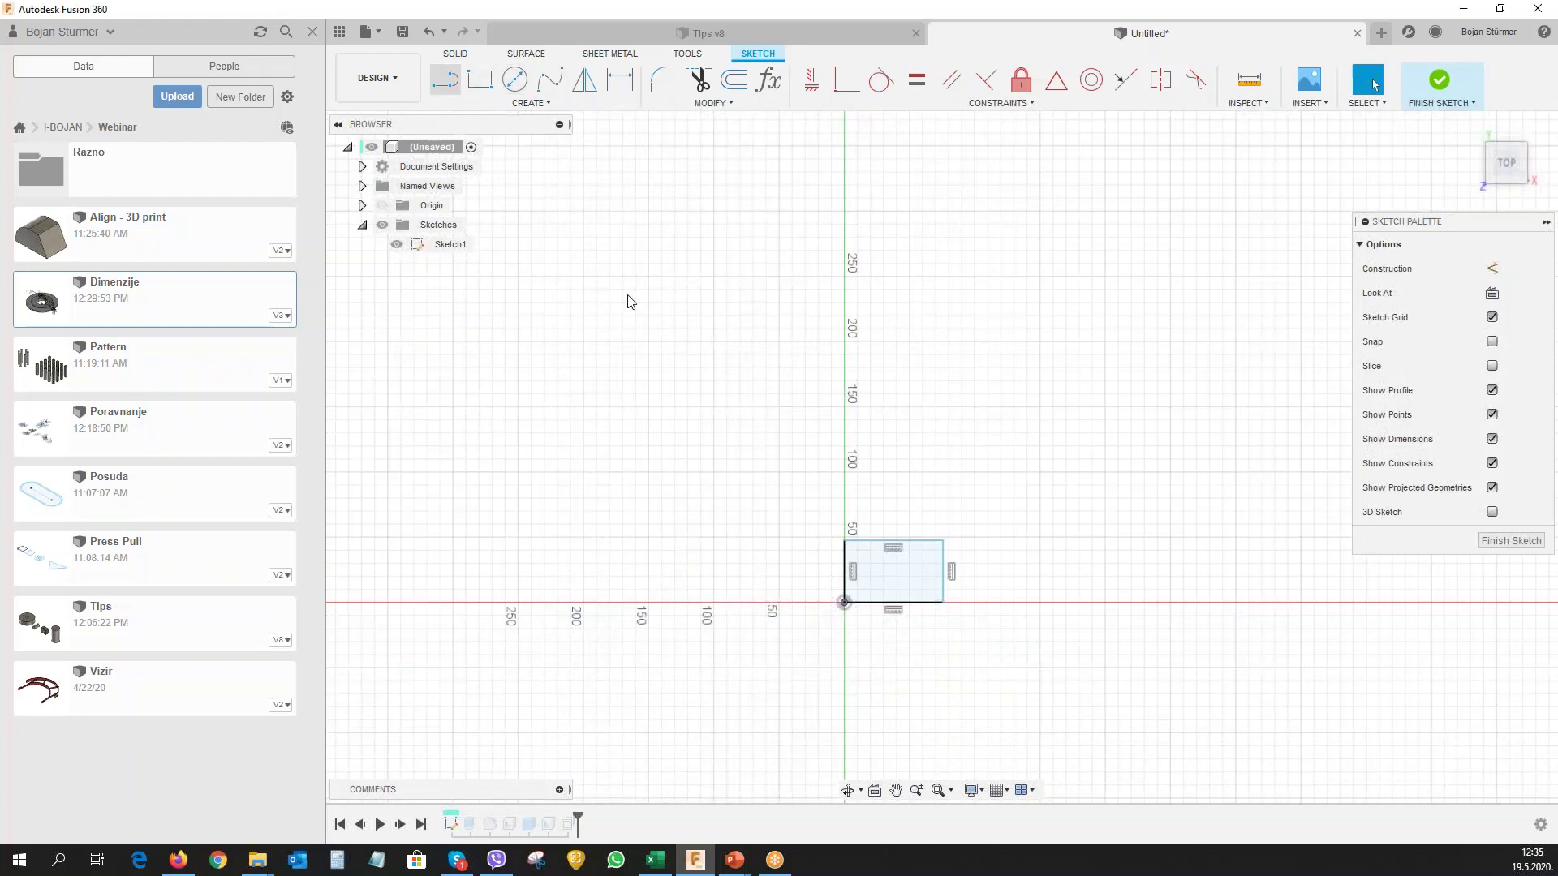
{"action": "key", "text": "l"}
{"action": "left_click", "coordinate": [708, 440]}
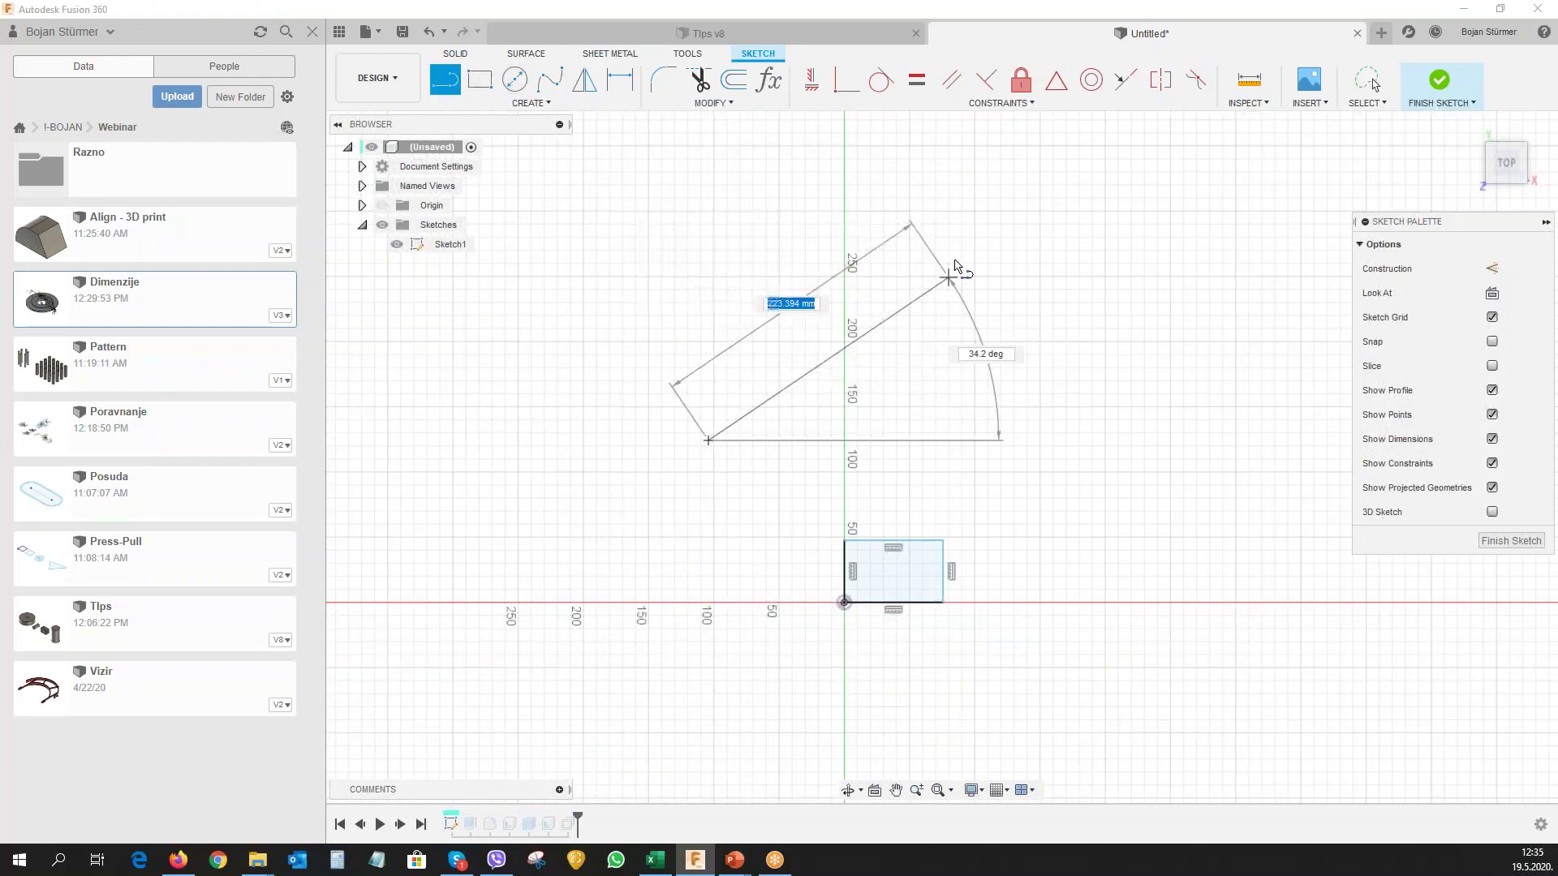
{"action": "left_click", "coordinate": [954, 261]}
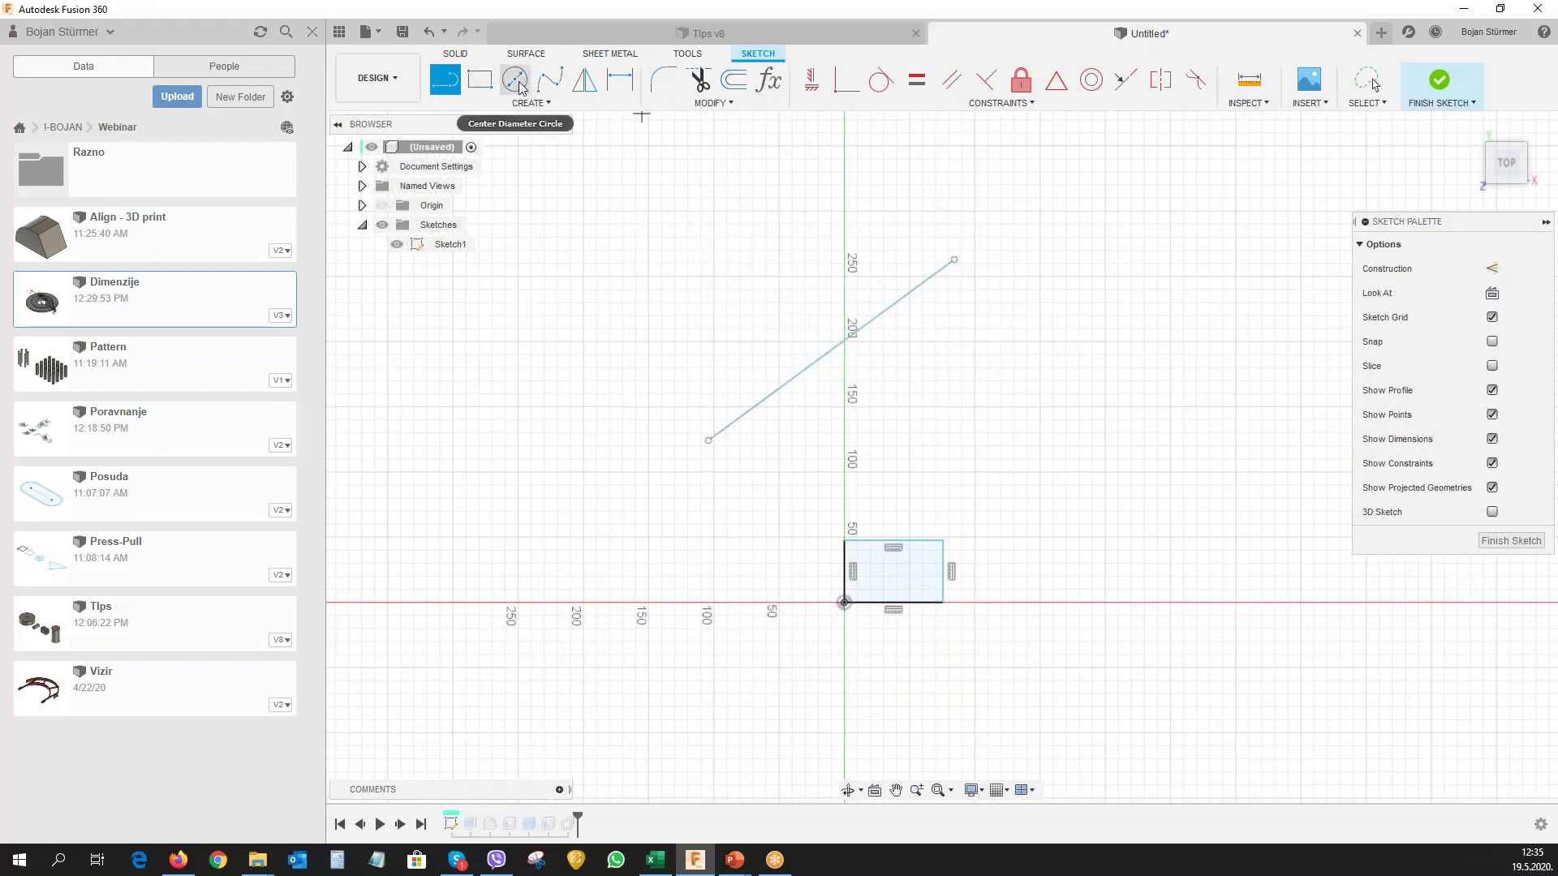
Add a large circle near the top and a small circle right of the line.
{"action": "left_click", "coordinate": [516, 81]}
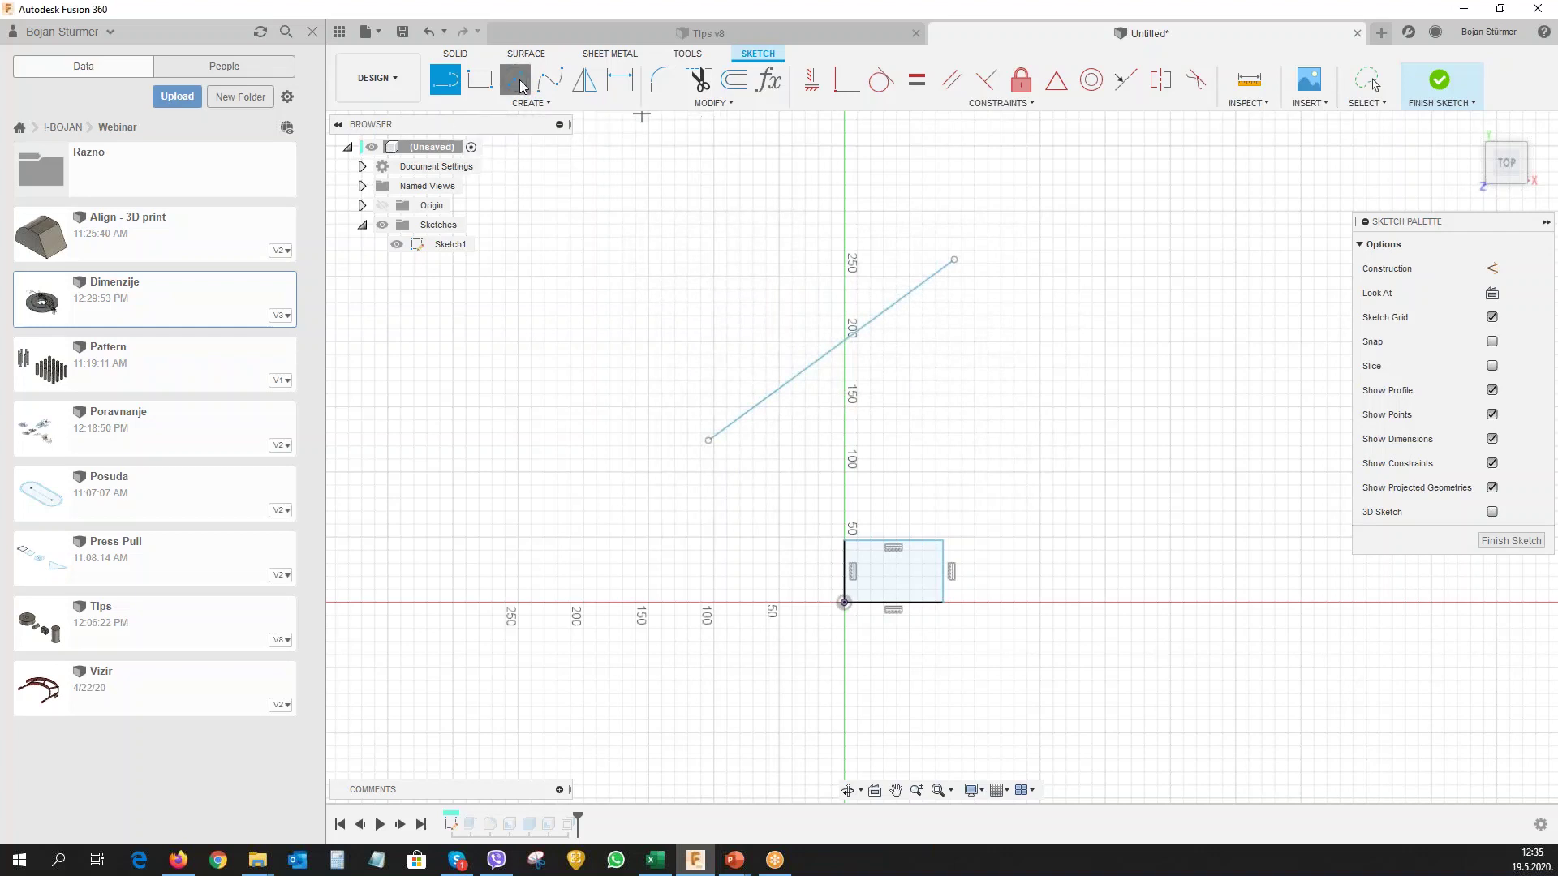
{"action": "left_click", "coordinate": [721, 185]}
{"action": "left_click", "coordinate": [775, 244]}
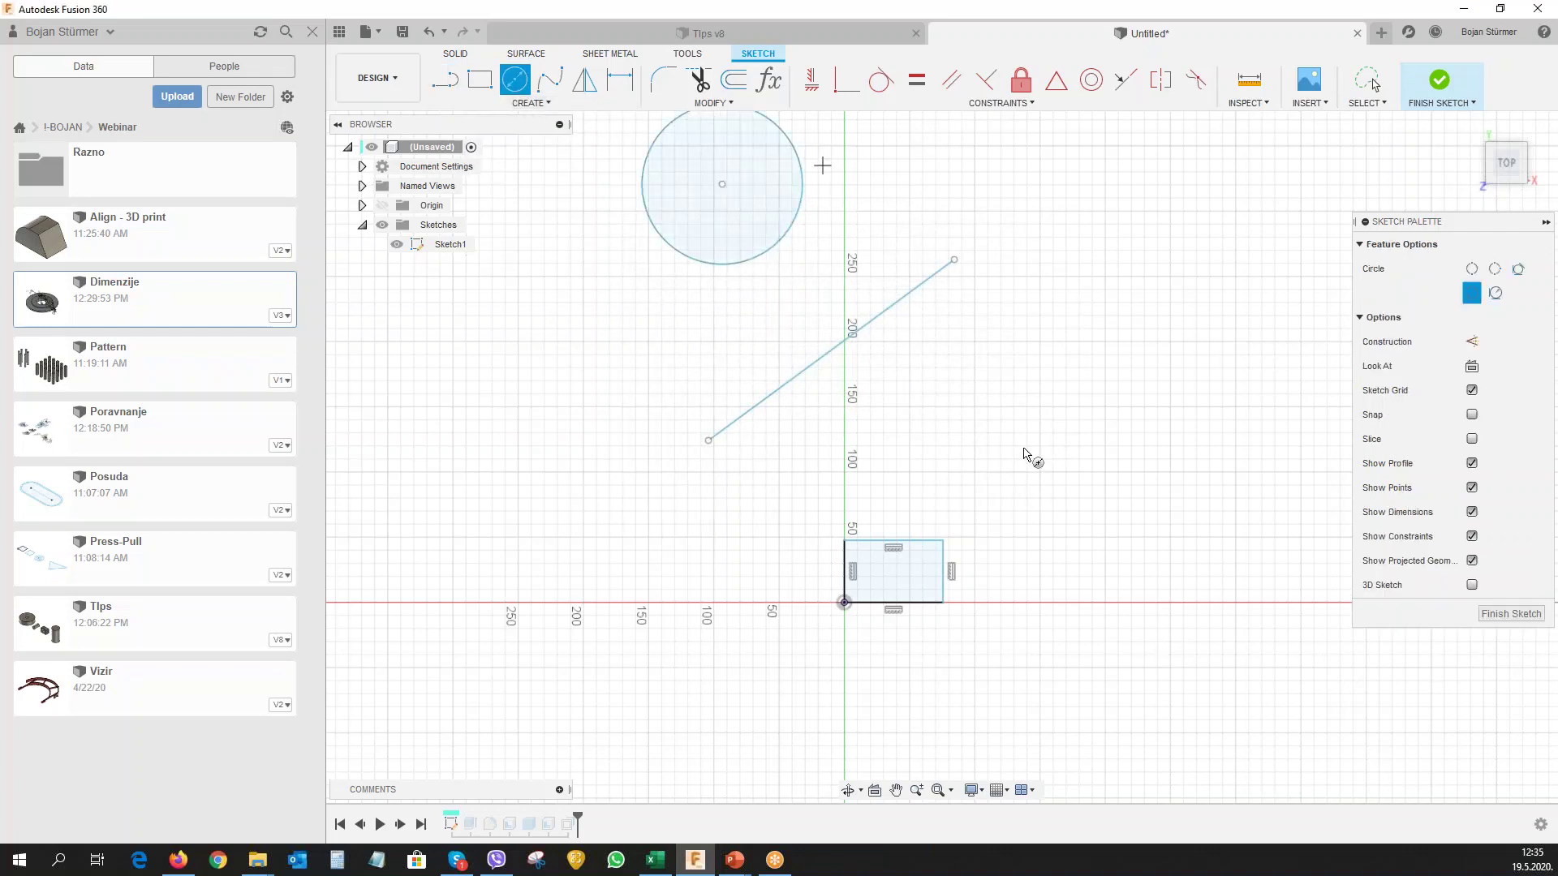
{"action": "left_click", "coordinate": [947, 340]}
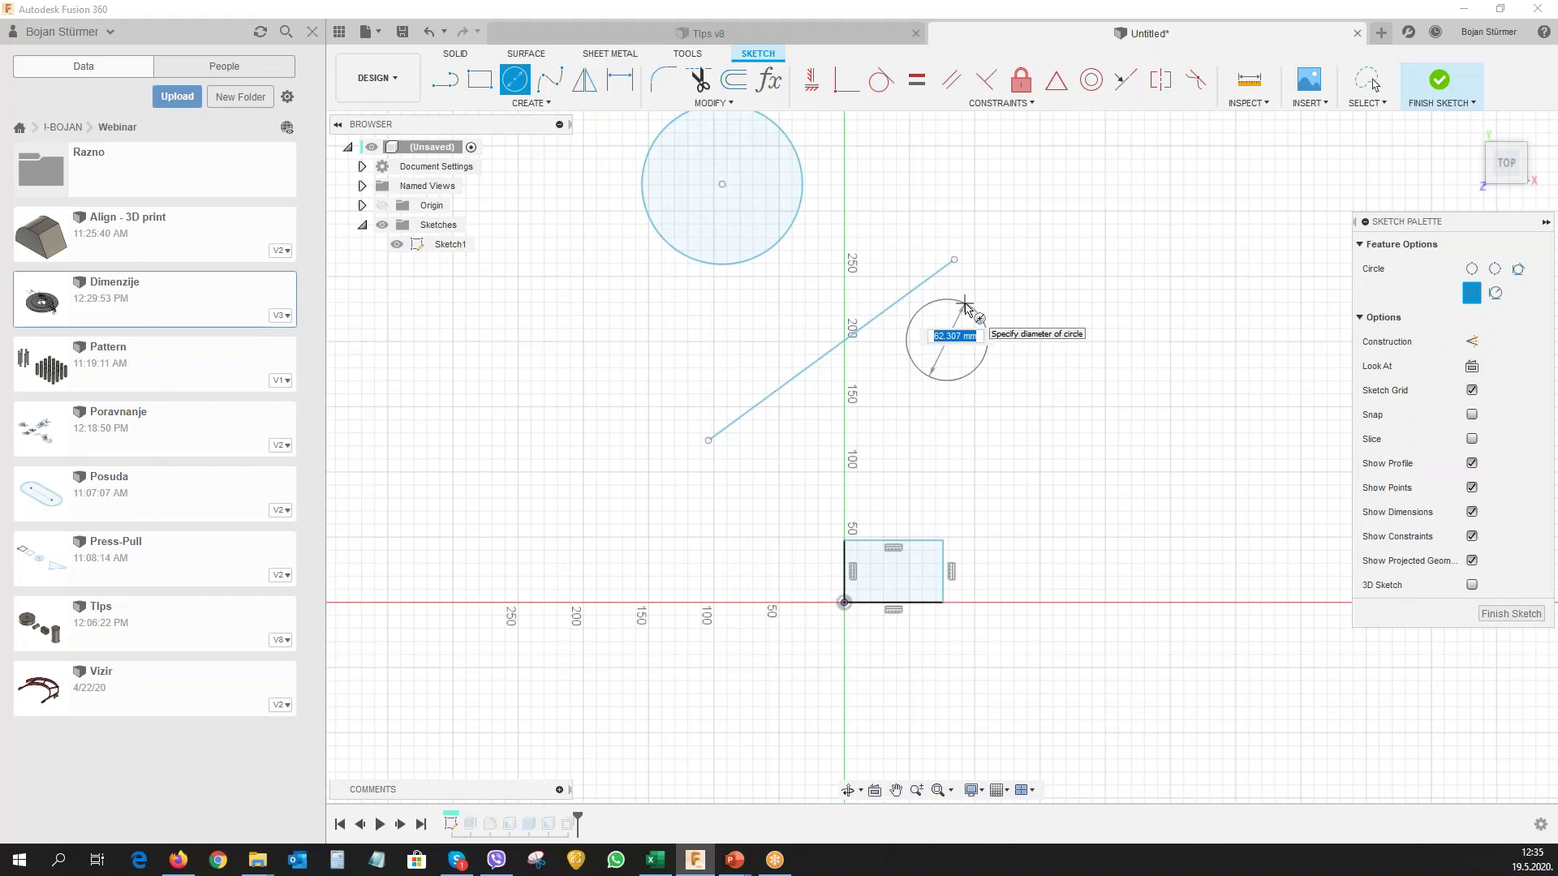
{"action": "left_click", "coordinate": [965, 307]}
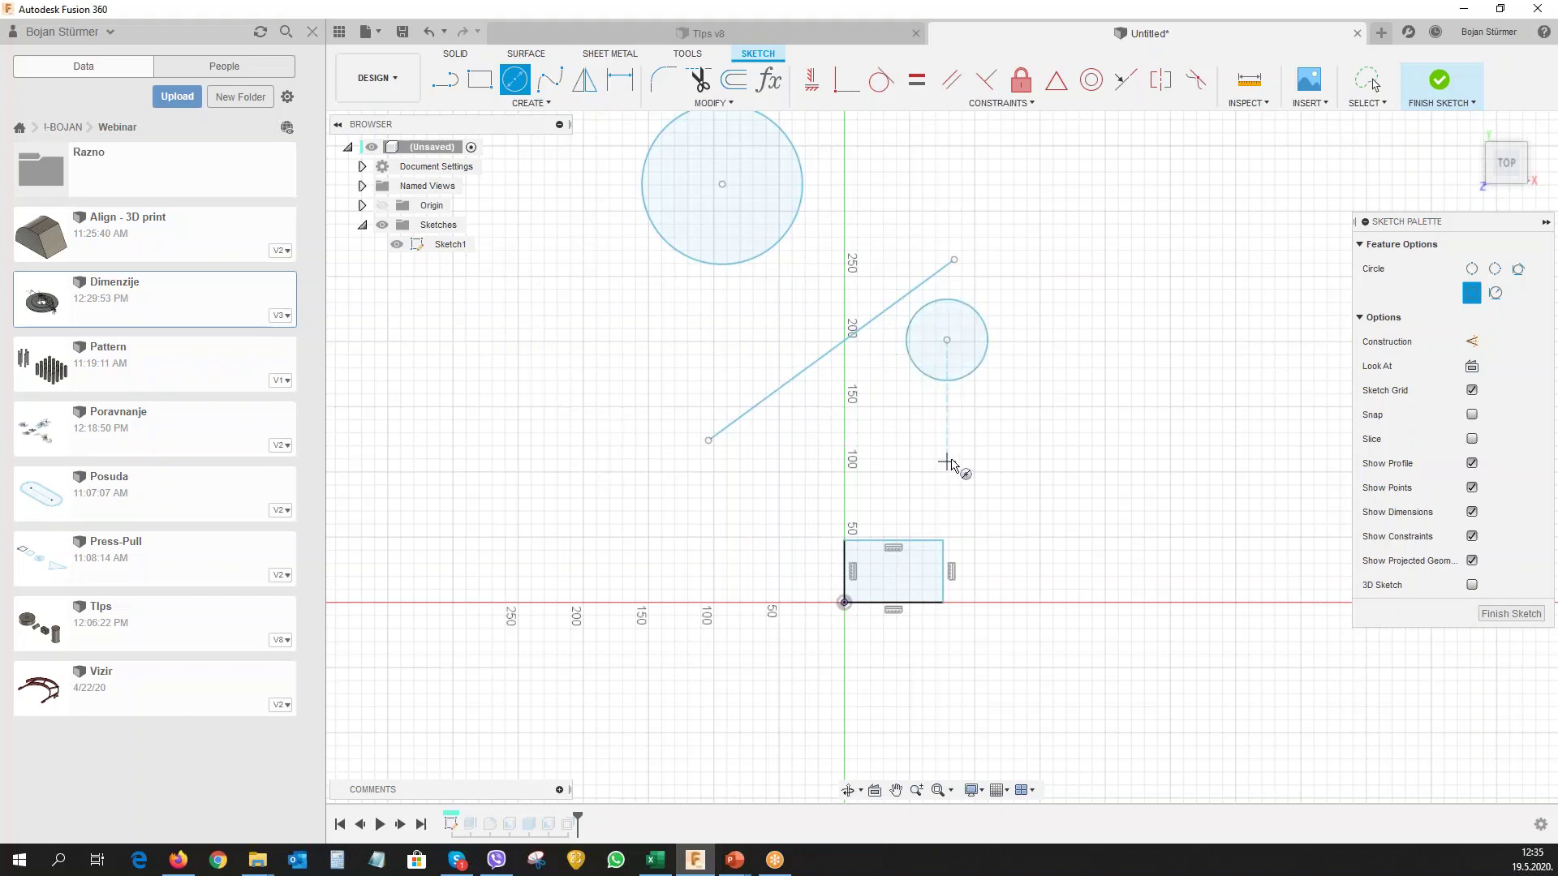
{"action": "left_click", "coordinate": [1070, 479]}
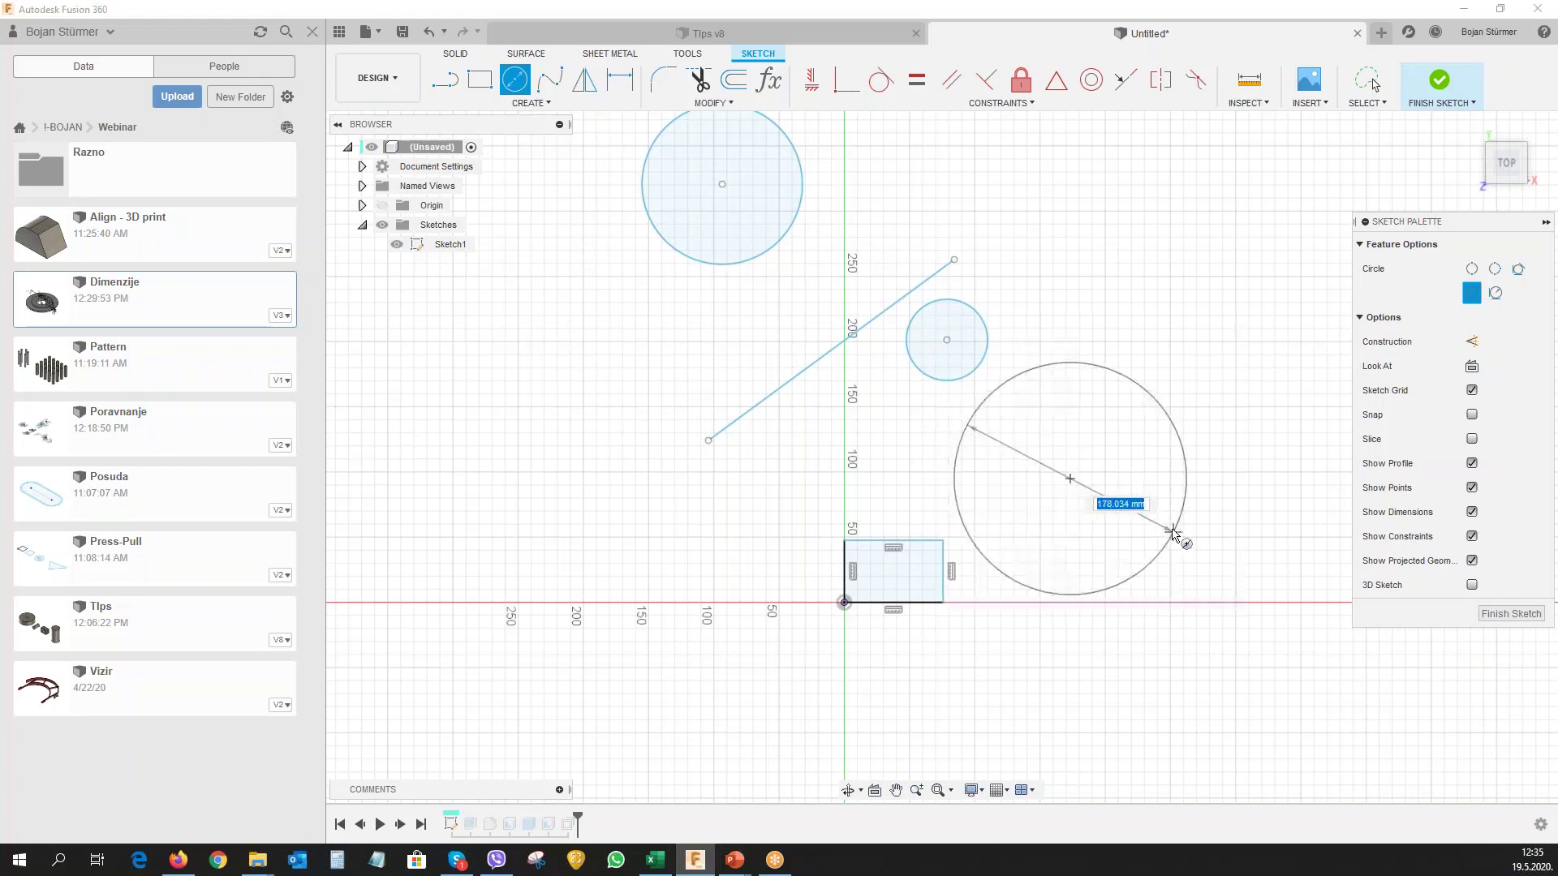
{"action": "left_click", "coordinate": [1373, 83]}
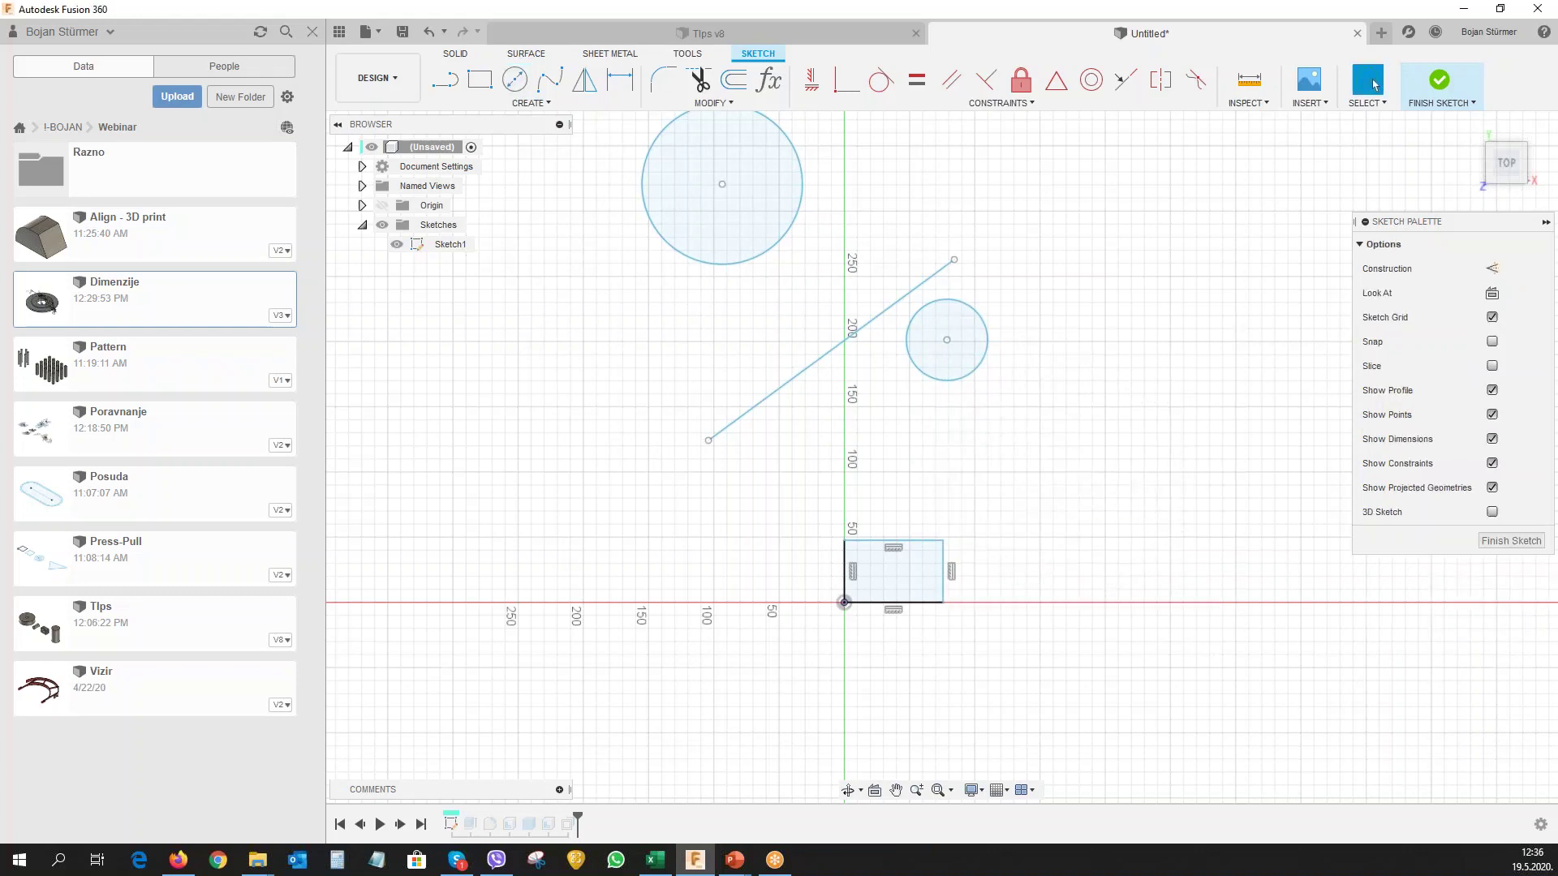
Draw a short sloped line at the lower right.
{"action": "key", "text": "l"}
{"action": "left_click", "coordinate": [1032, 487]}
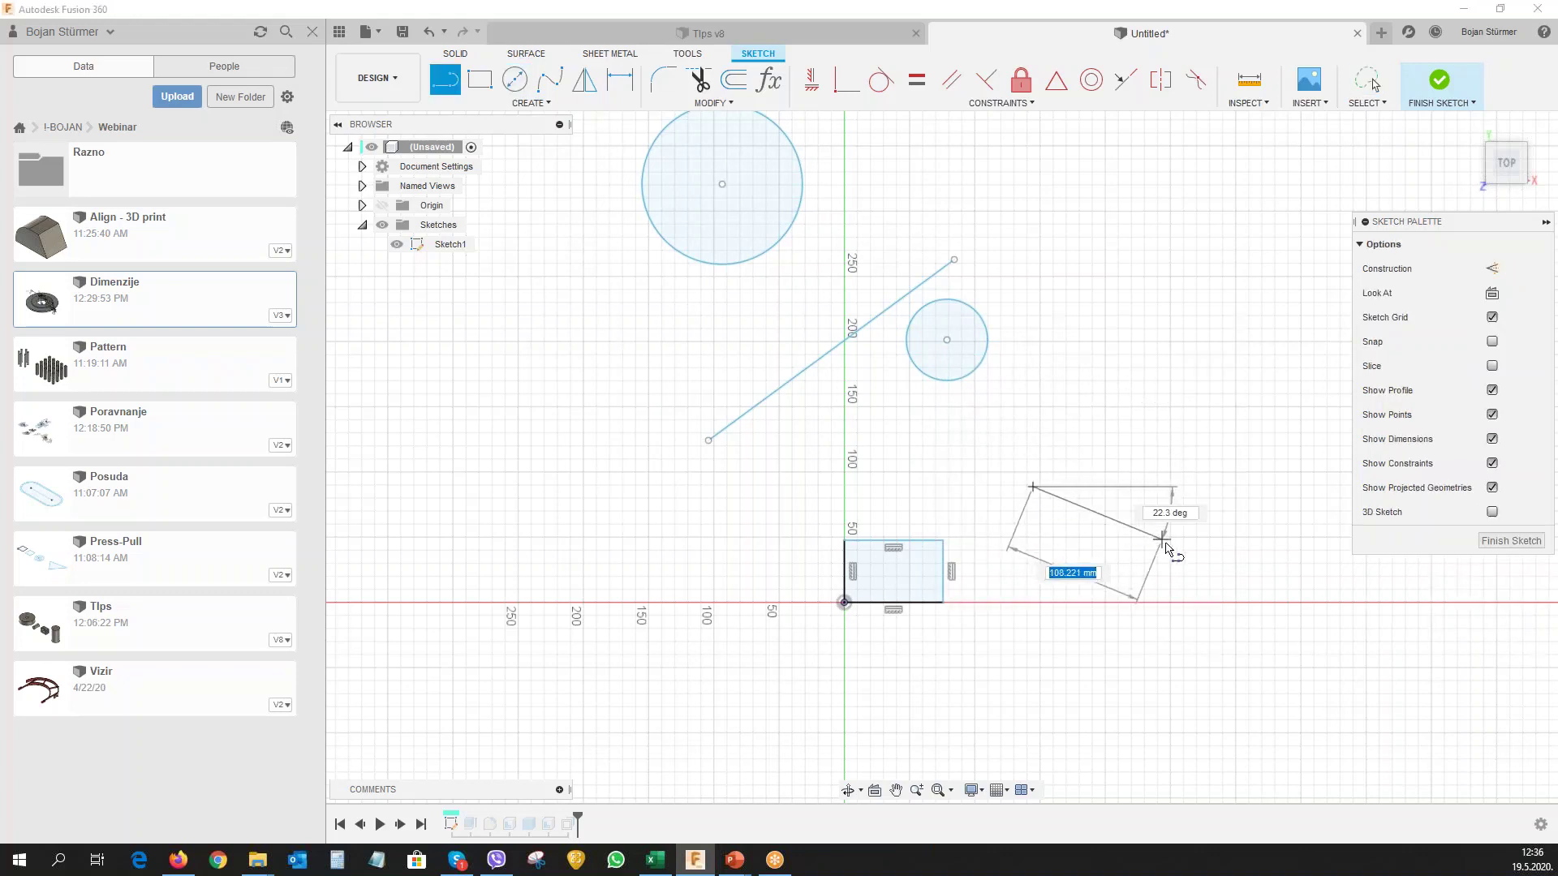
{"action": "left_click", "coordinate": [1163, 539]}
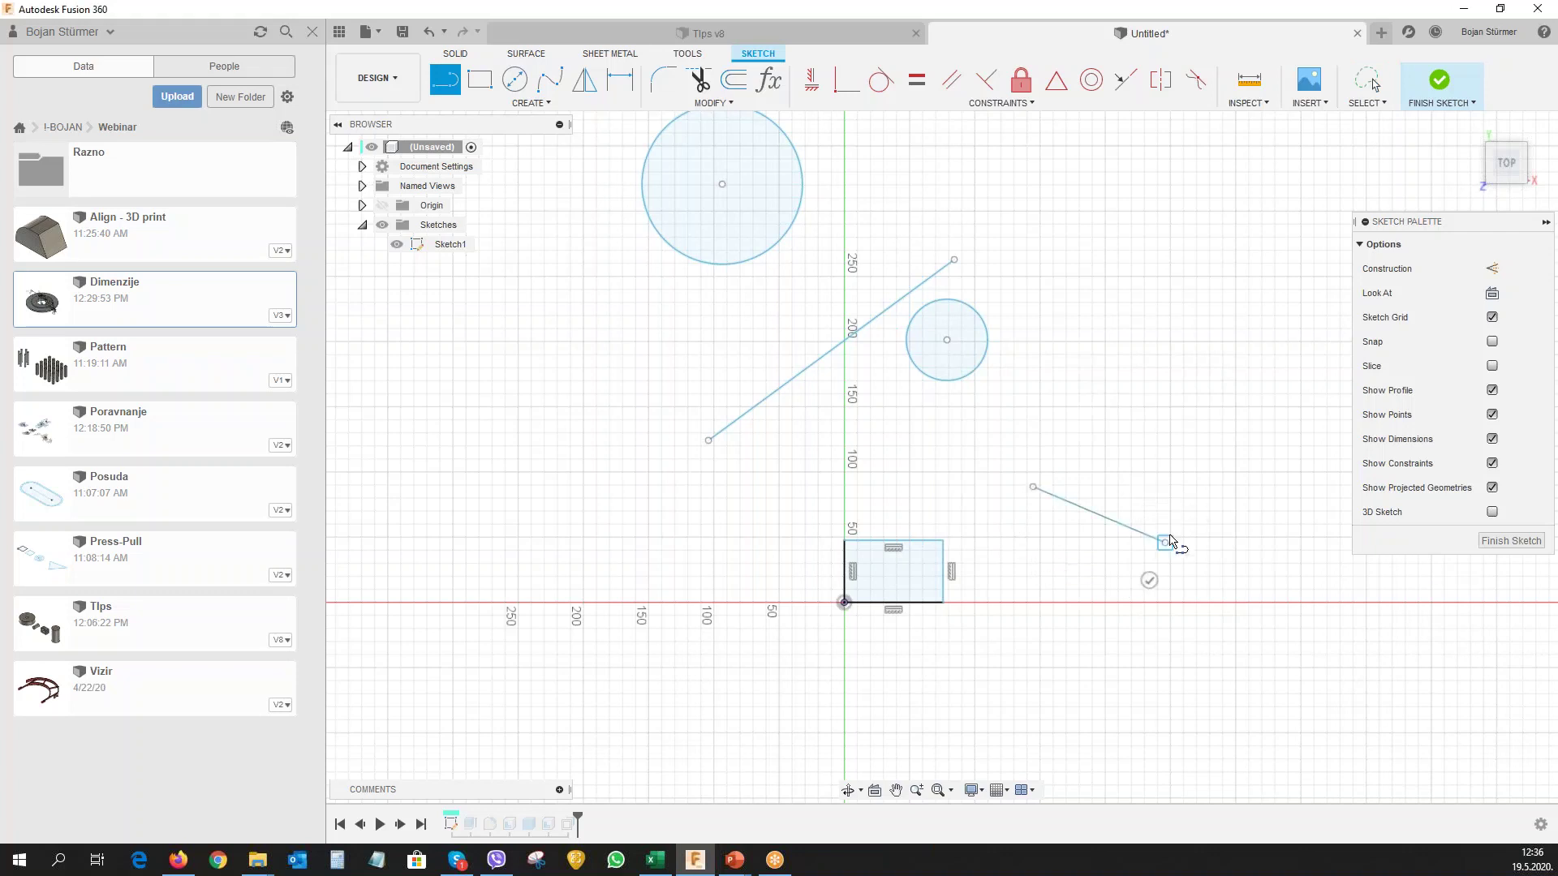
{"action": "left_click", "coordinate": [1149, 579]}
{"action": "key", "text": "Escape"}
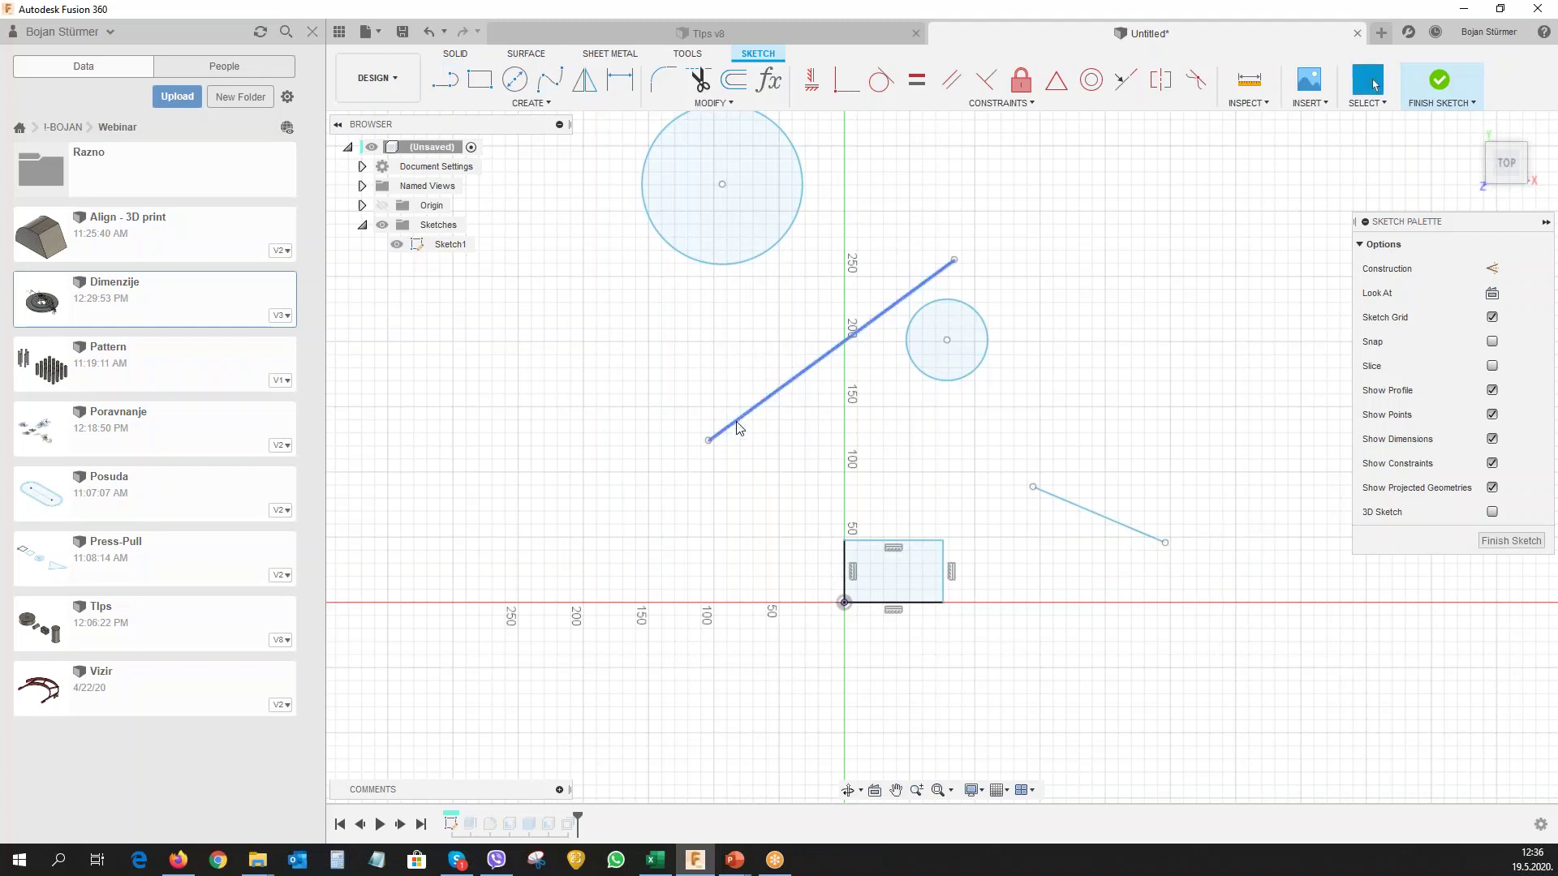
Try selecting the two lines, then the small circle and diagonal line, and browse their context menus.
{"action": "left_click", "coordinate": [739, 428]}
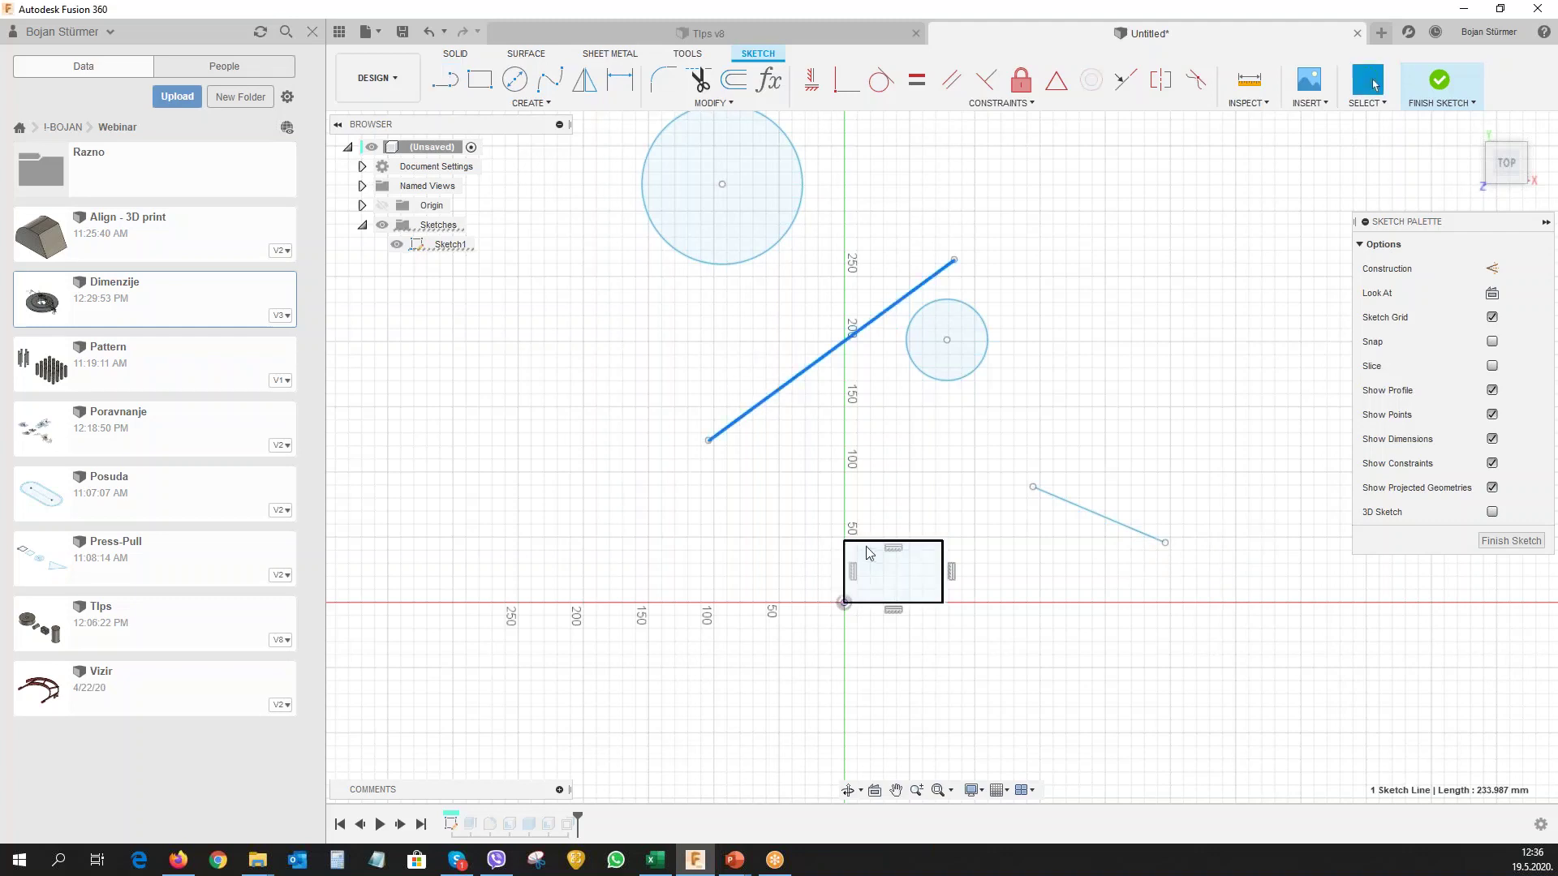
{"action": "left_click", "coordinate": [1096, 520], "text": "ctrl"}
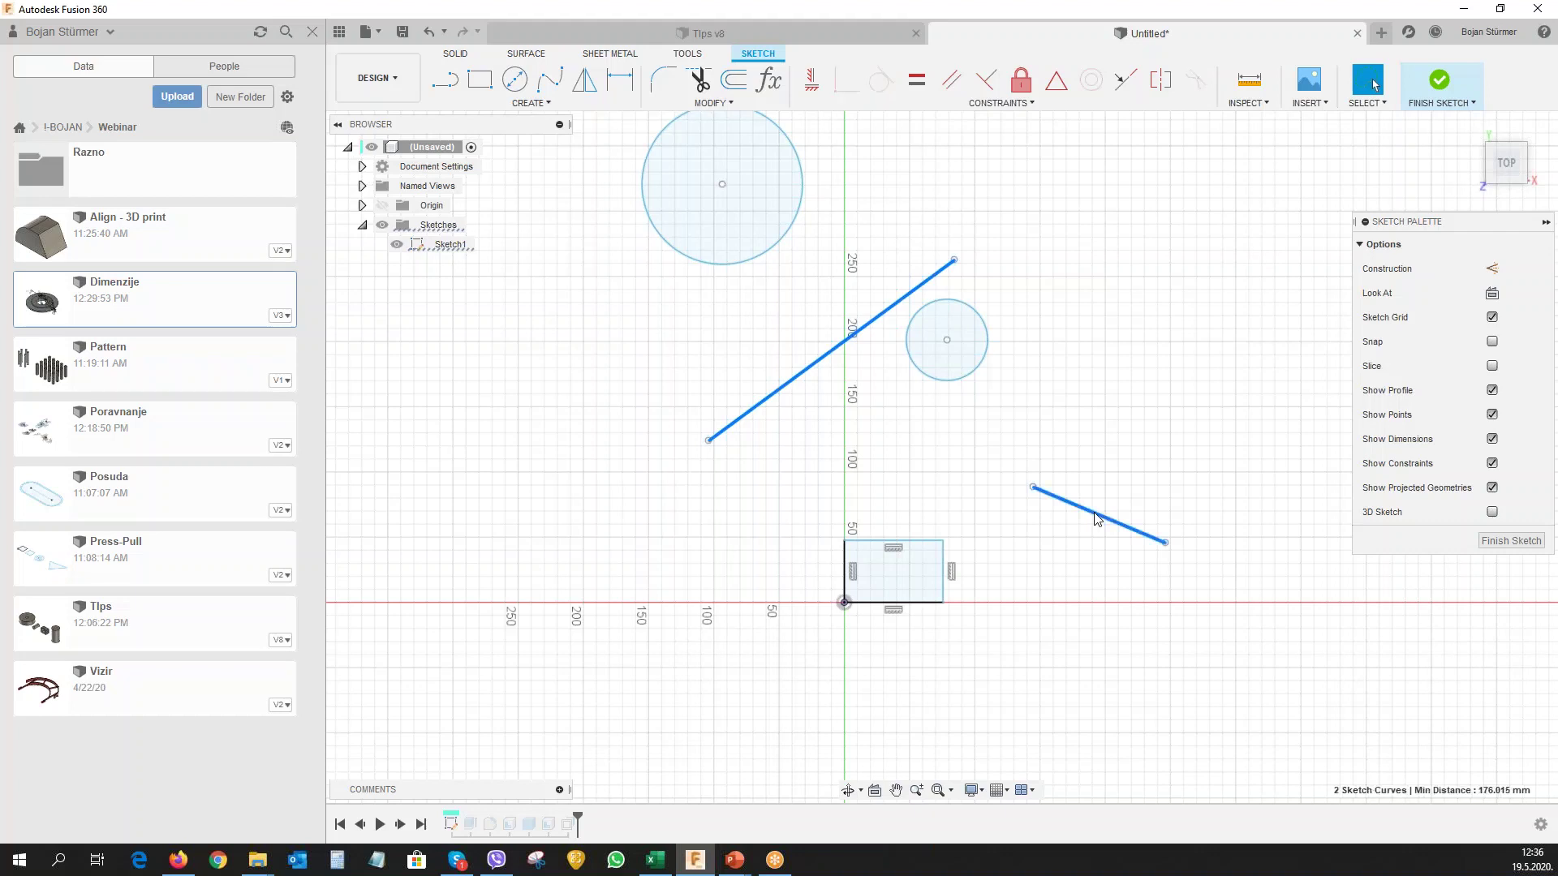
{"action": "right_click", "coordinate": [1095, 519]}
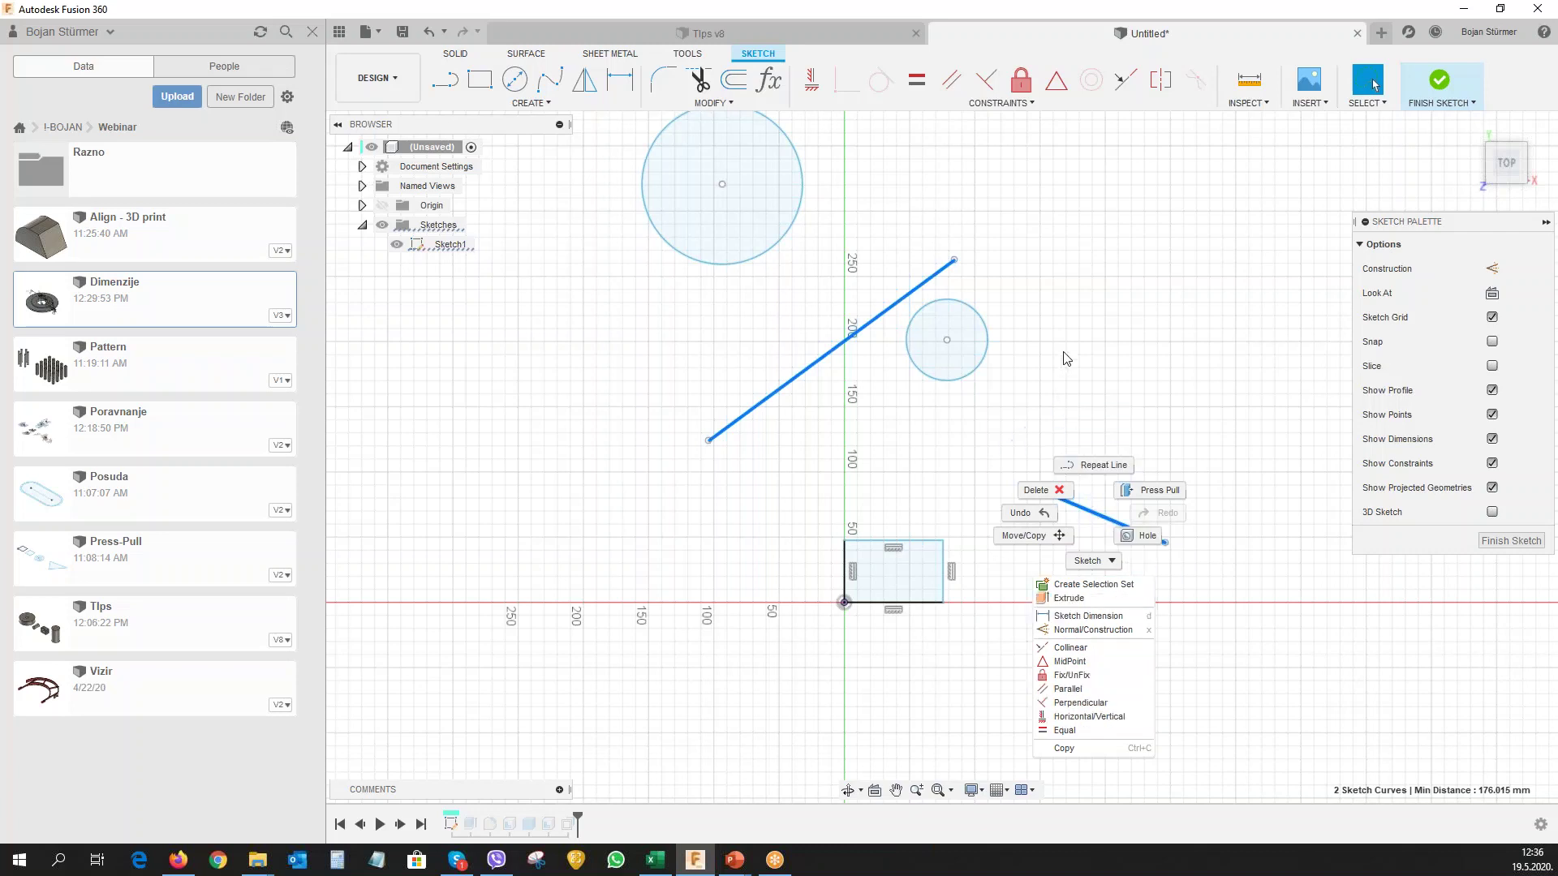
{"action": "left_click", "coordinate": [1035, 345]}
{"action": "left_click", "coordinate": [979, 373]}
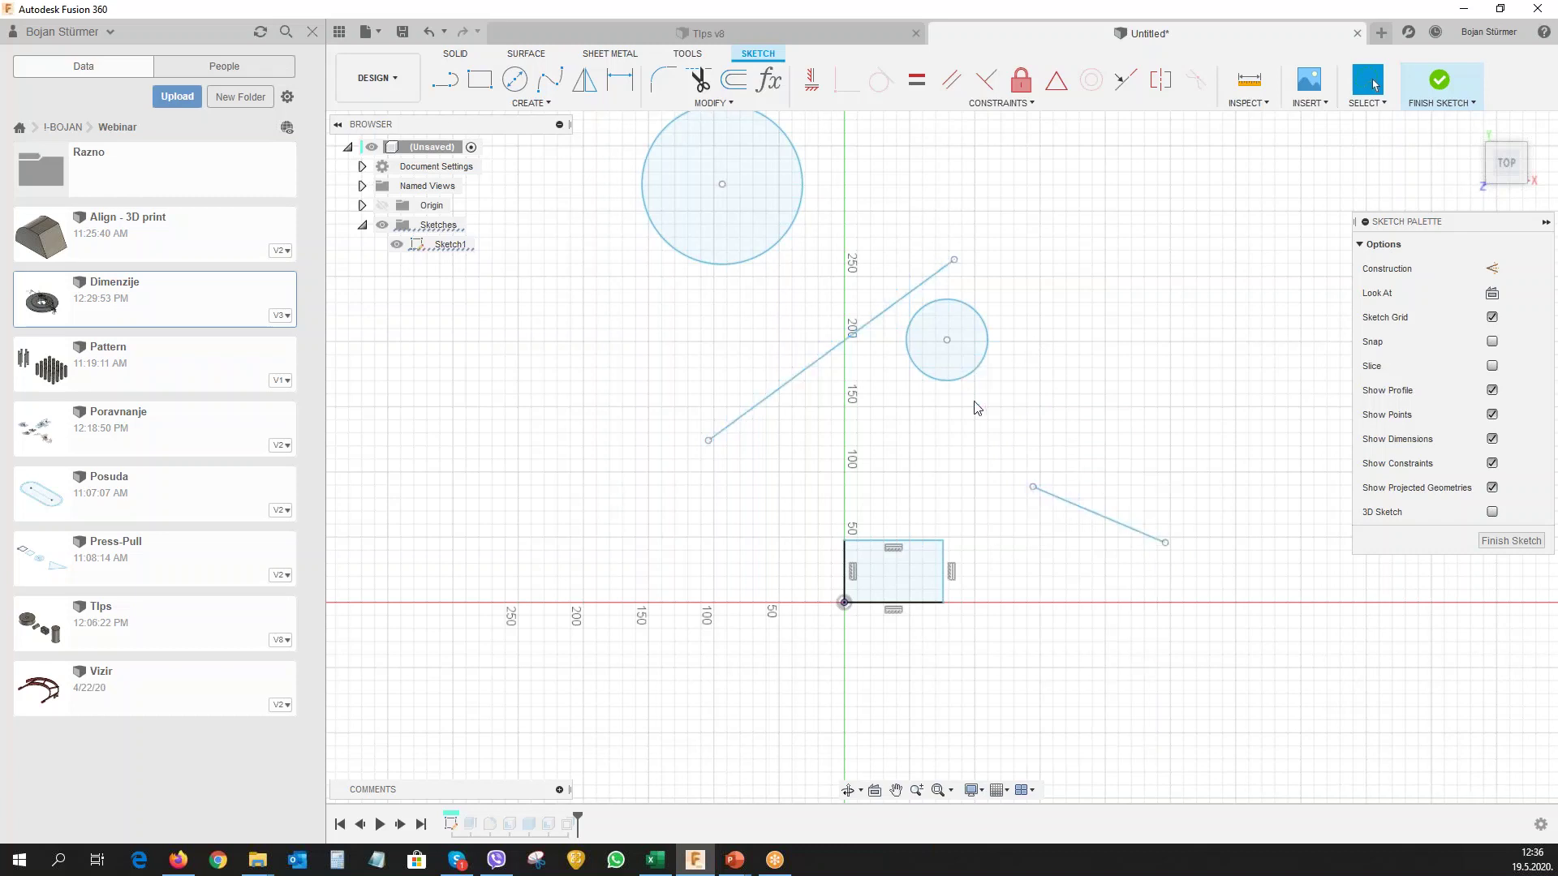
{"action": "left_click", "coordinate": [923, 372]}
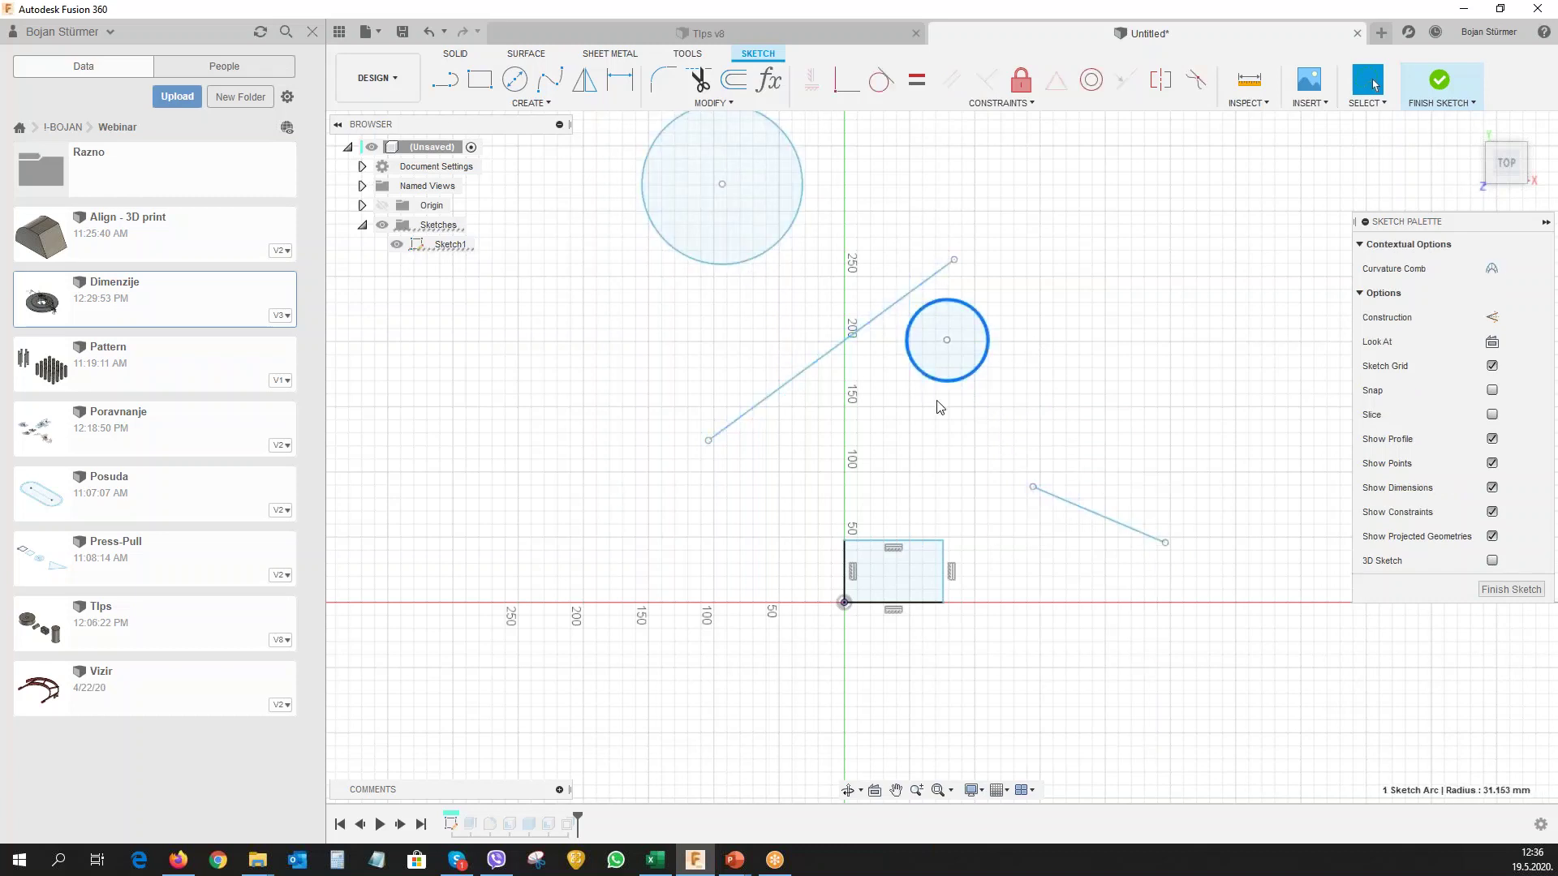
{"action": "left_click", "coordinate": [825, 362], "text": "shift"}
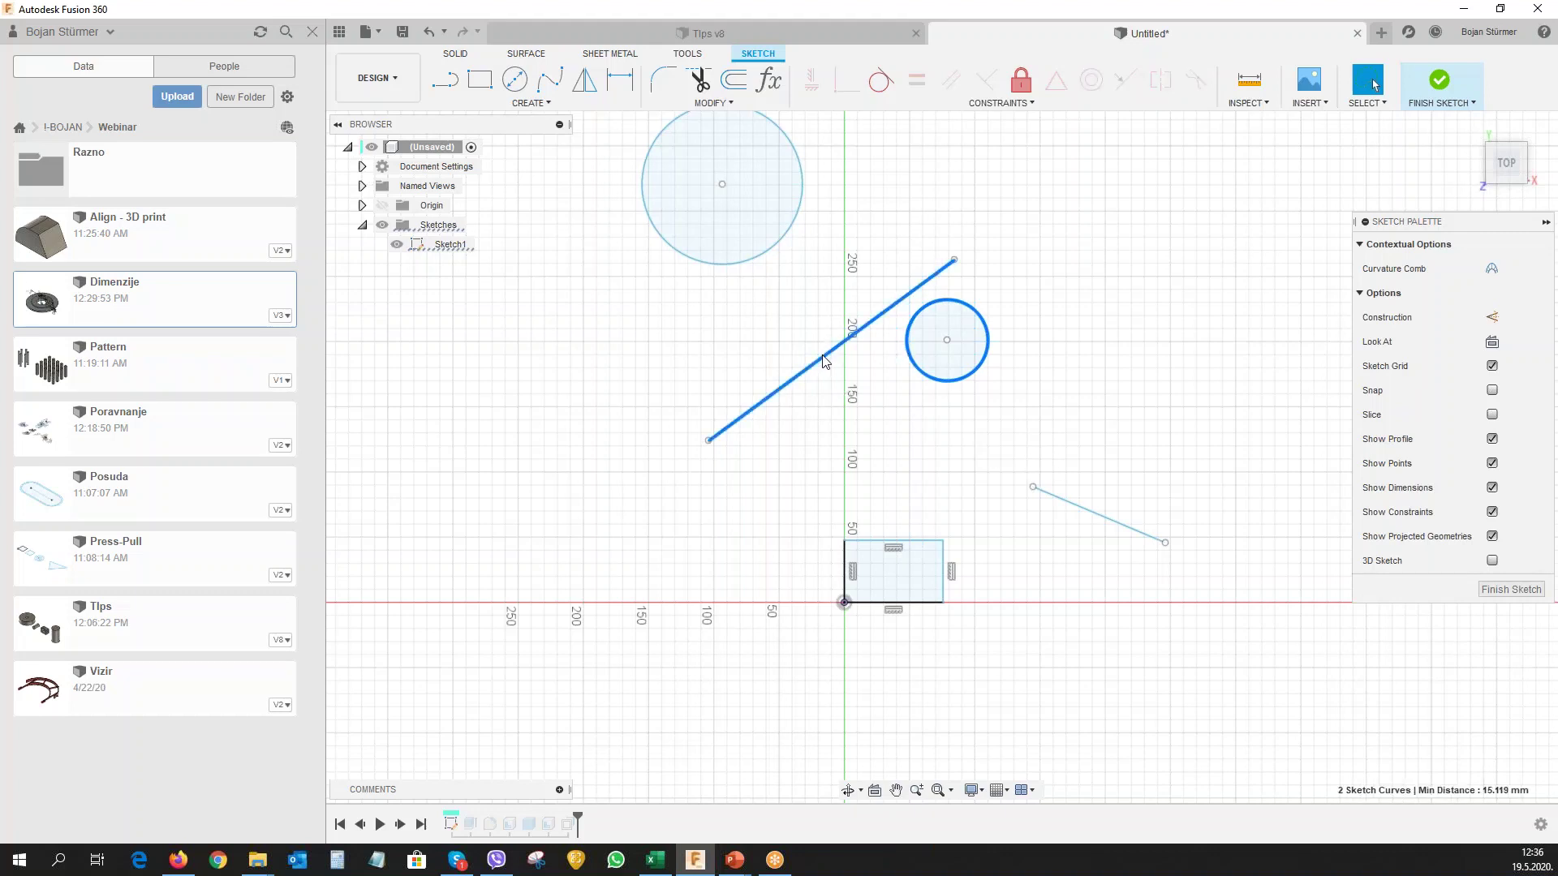
{"action": "right_click", "coordinate": [825, 361]}
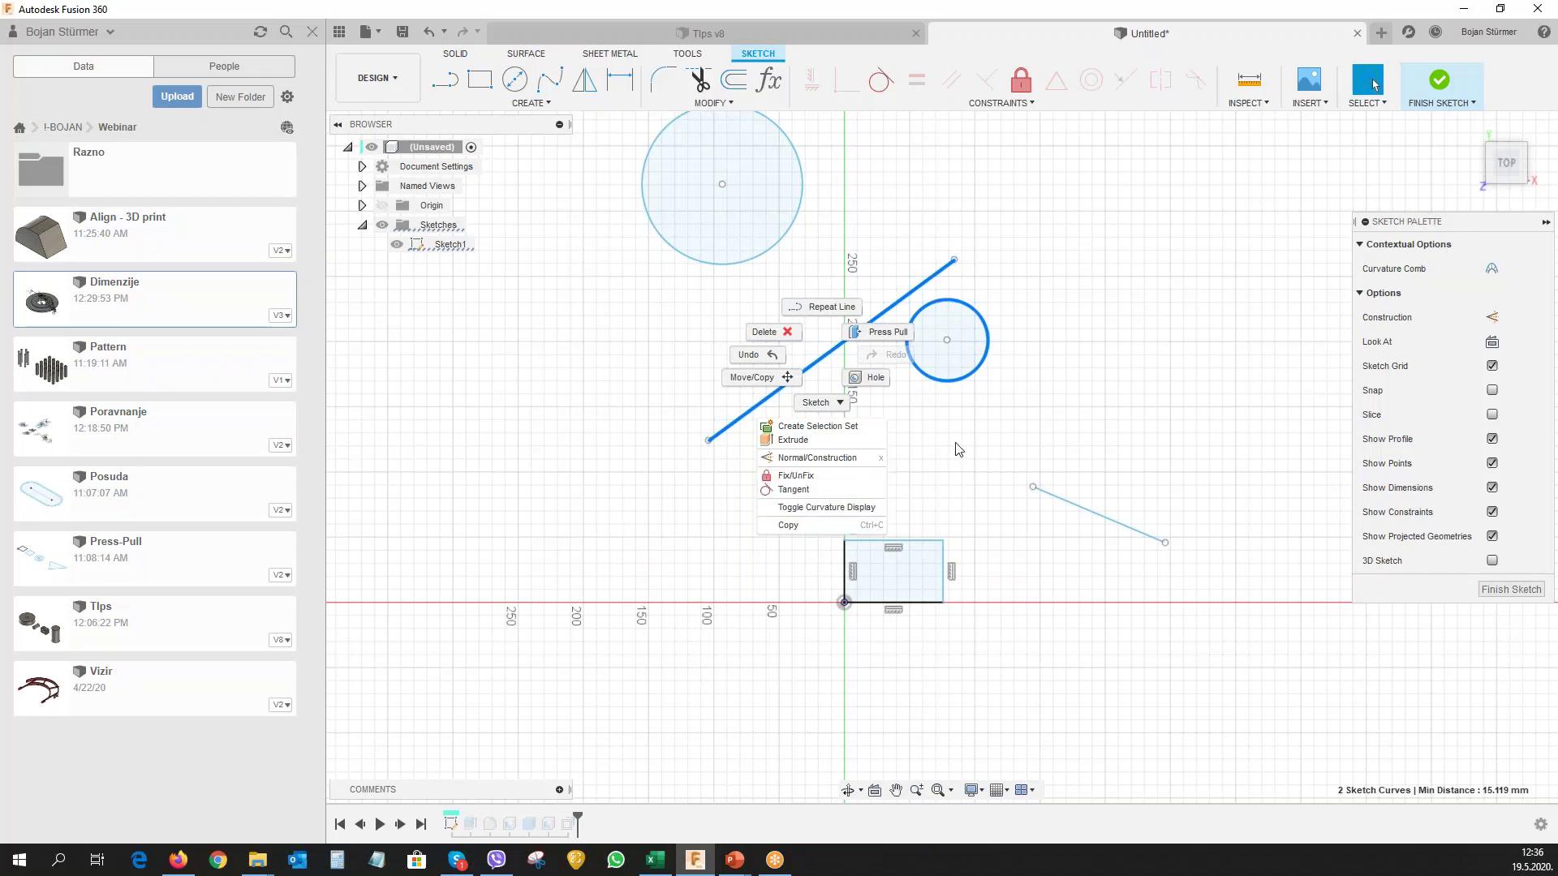
{"action": "left_click", "coordinate": [528, 304]}
Apply a Symmetry constraint to the two circles about the diagonal line.
{"action": "left_click", "coordinate": [749, 267]}
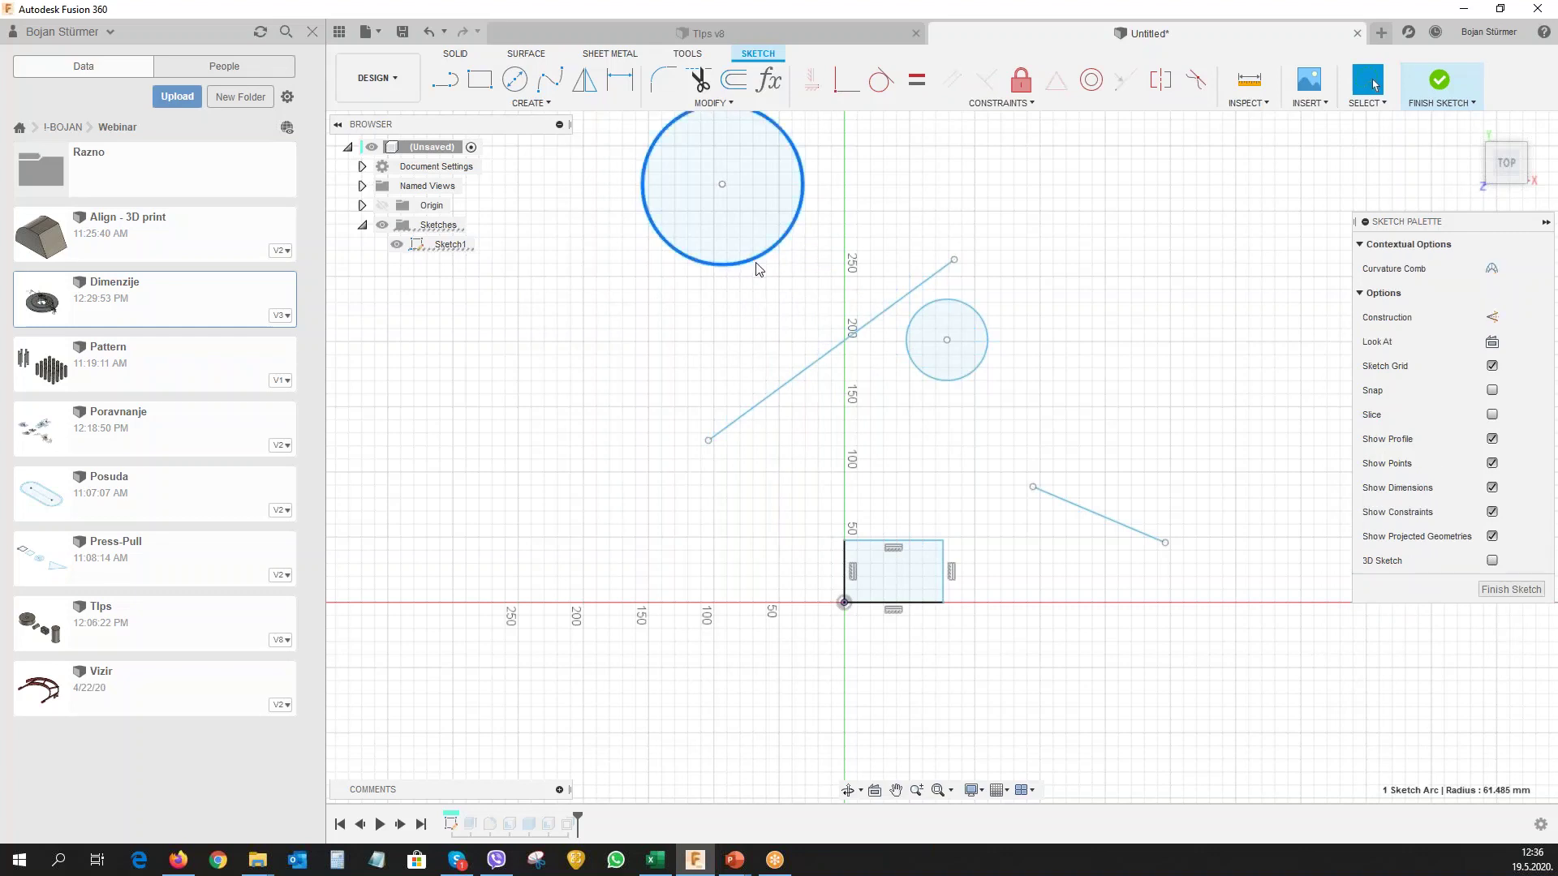
{"action": "left_click", "coordinate": [925, 374], "text": "ctrl"}
{"action": "left_click", "coordinate": [794, 383], "text": "ctrl"}
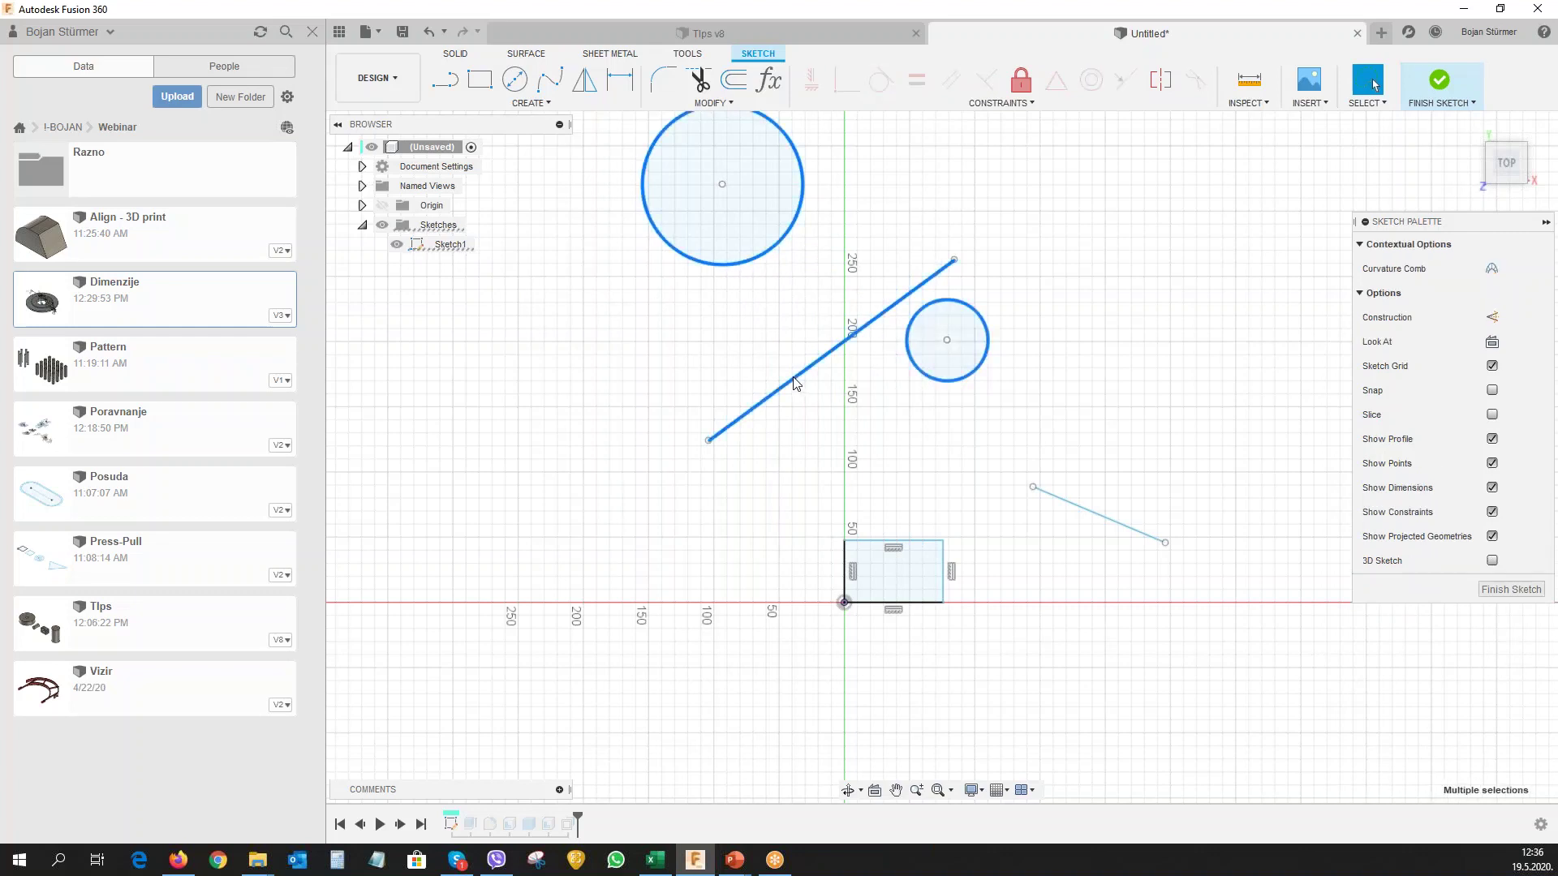
{"action": "right_click", "coordinate": [794, 382]}
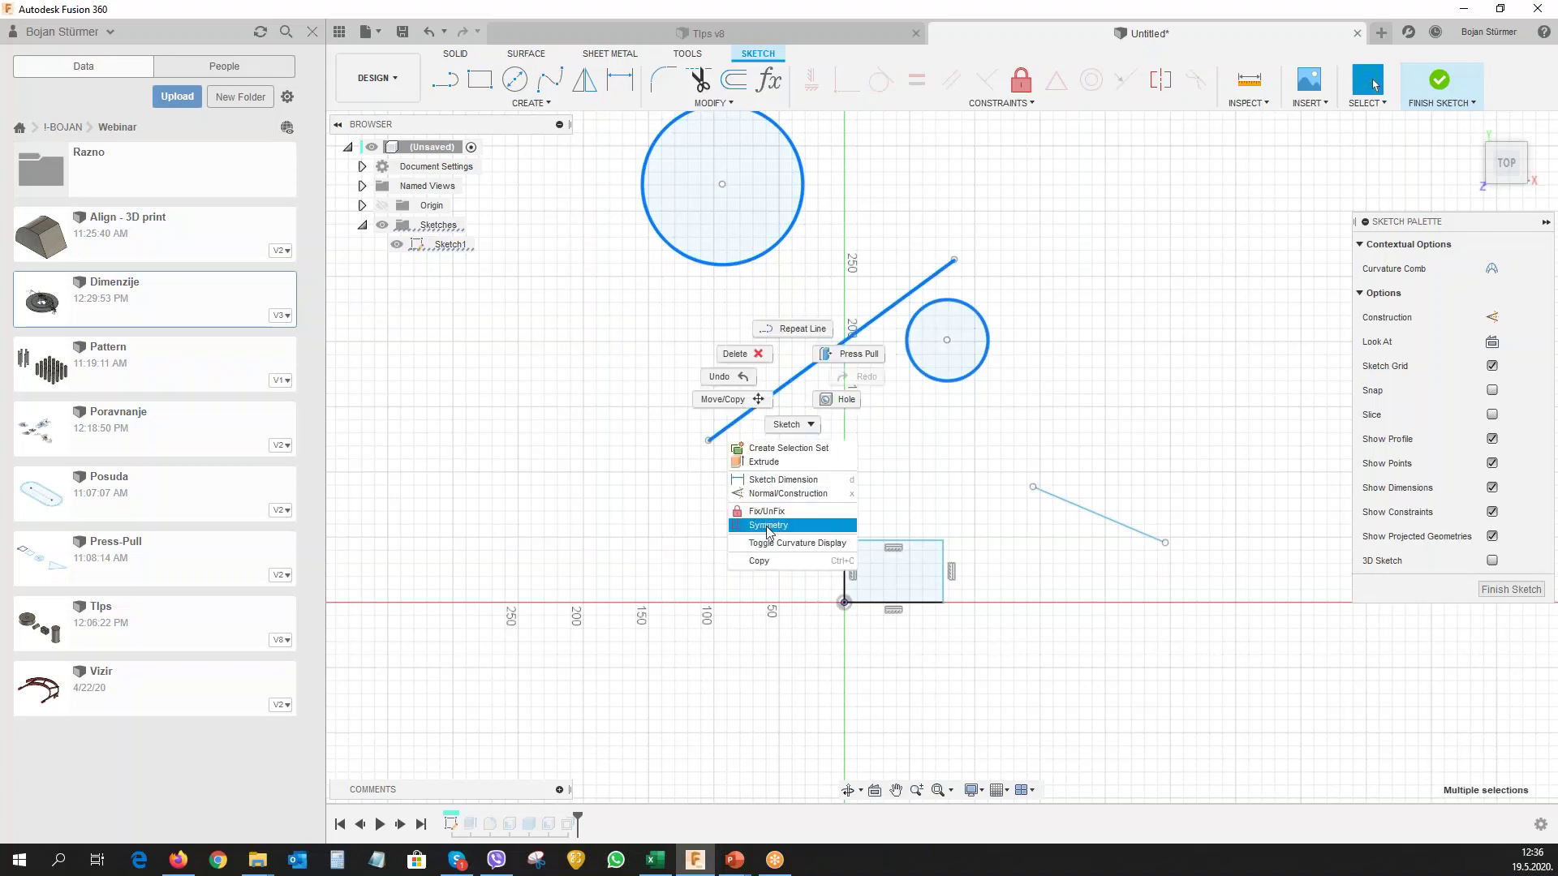
{"action": "left_click", "coordinate": [767, 528]}
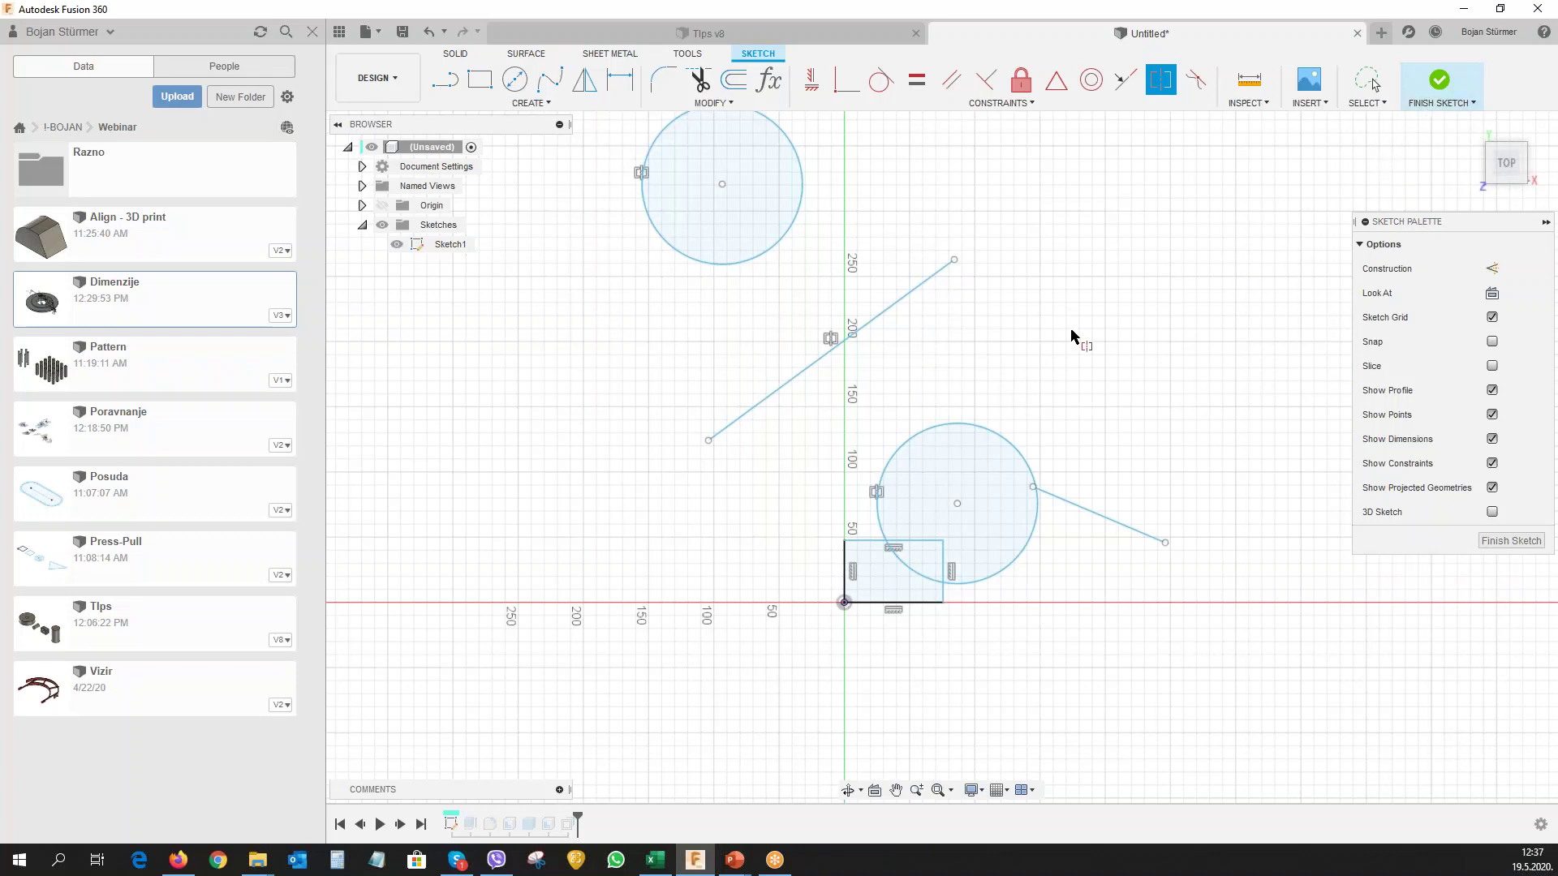
Finish the sketch and orbit to view both bodies in 3D.
{"action": "left_click", "coordinate": [1439, 81]}
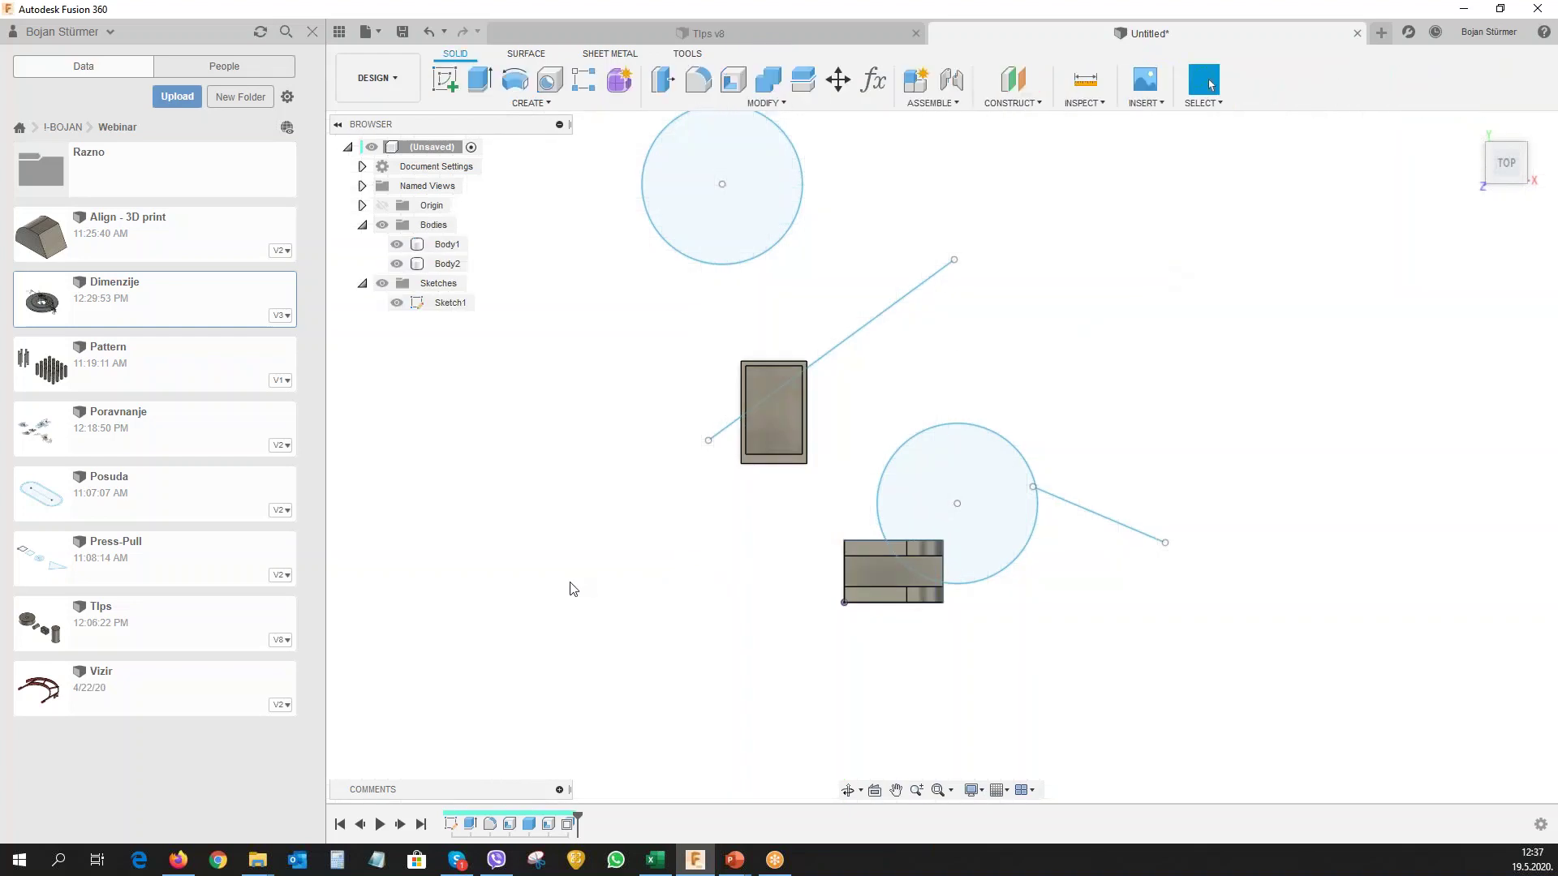
{"action": "middle_click_drag", "start_coordinate": [573, 589], "coordinate": [598, 533], "text": "shift"}
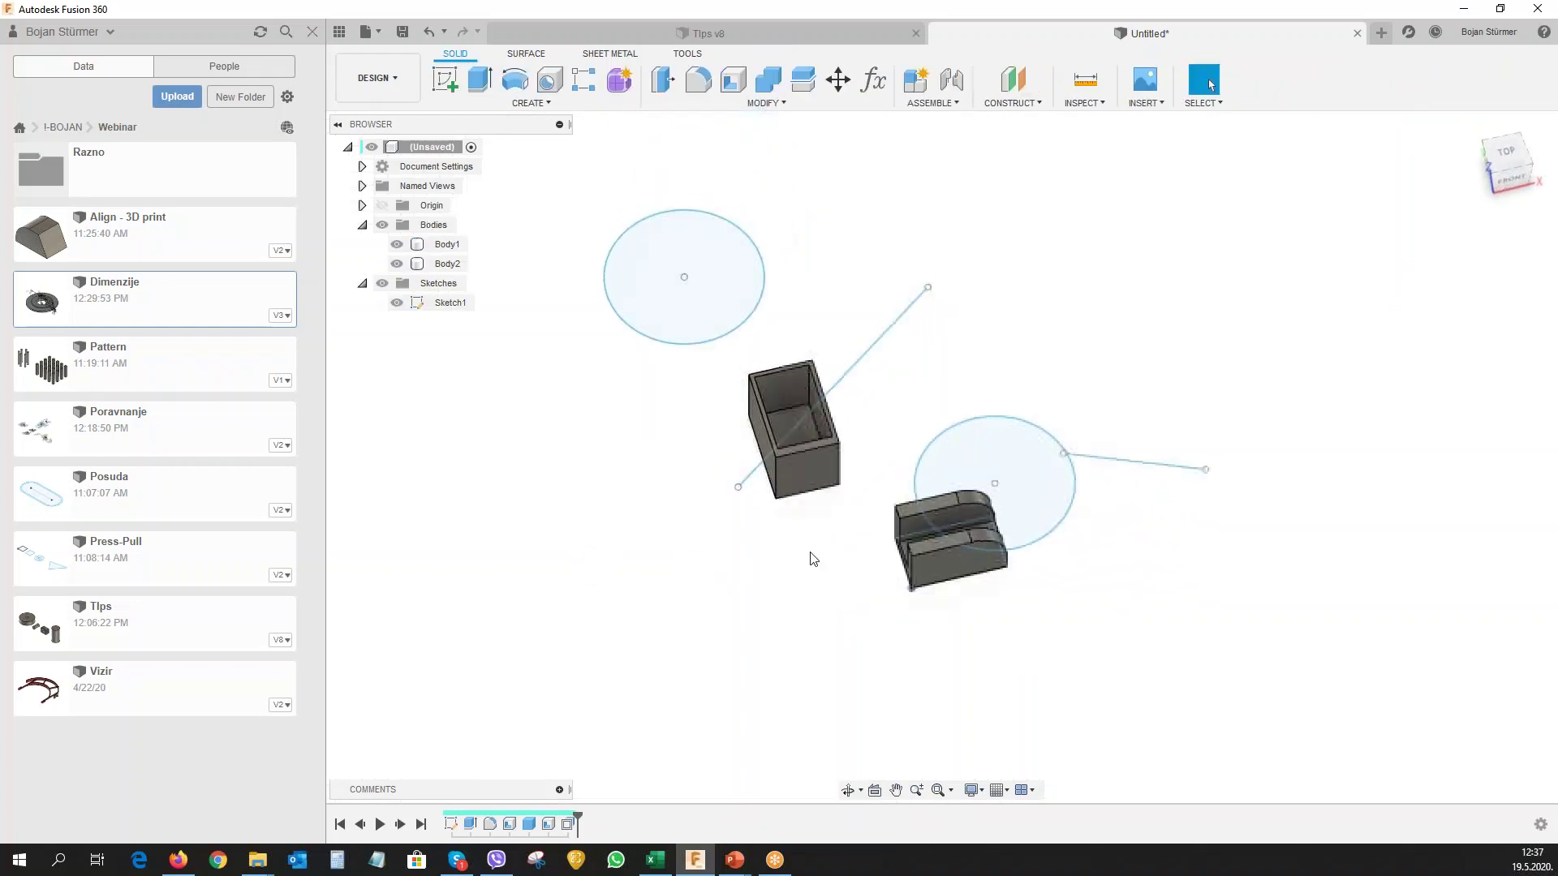
{"action": "scroll", "coordinate": [925, 630], "scroll_direction": "up", "scroll_amount": 3}
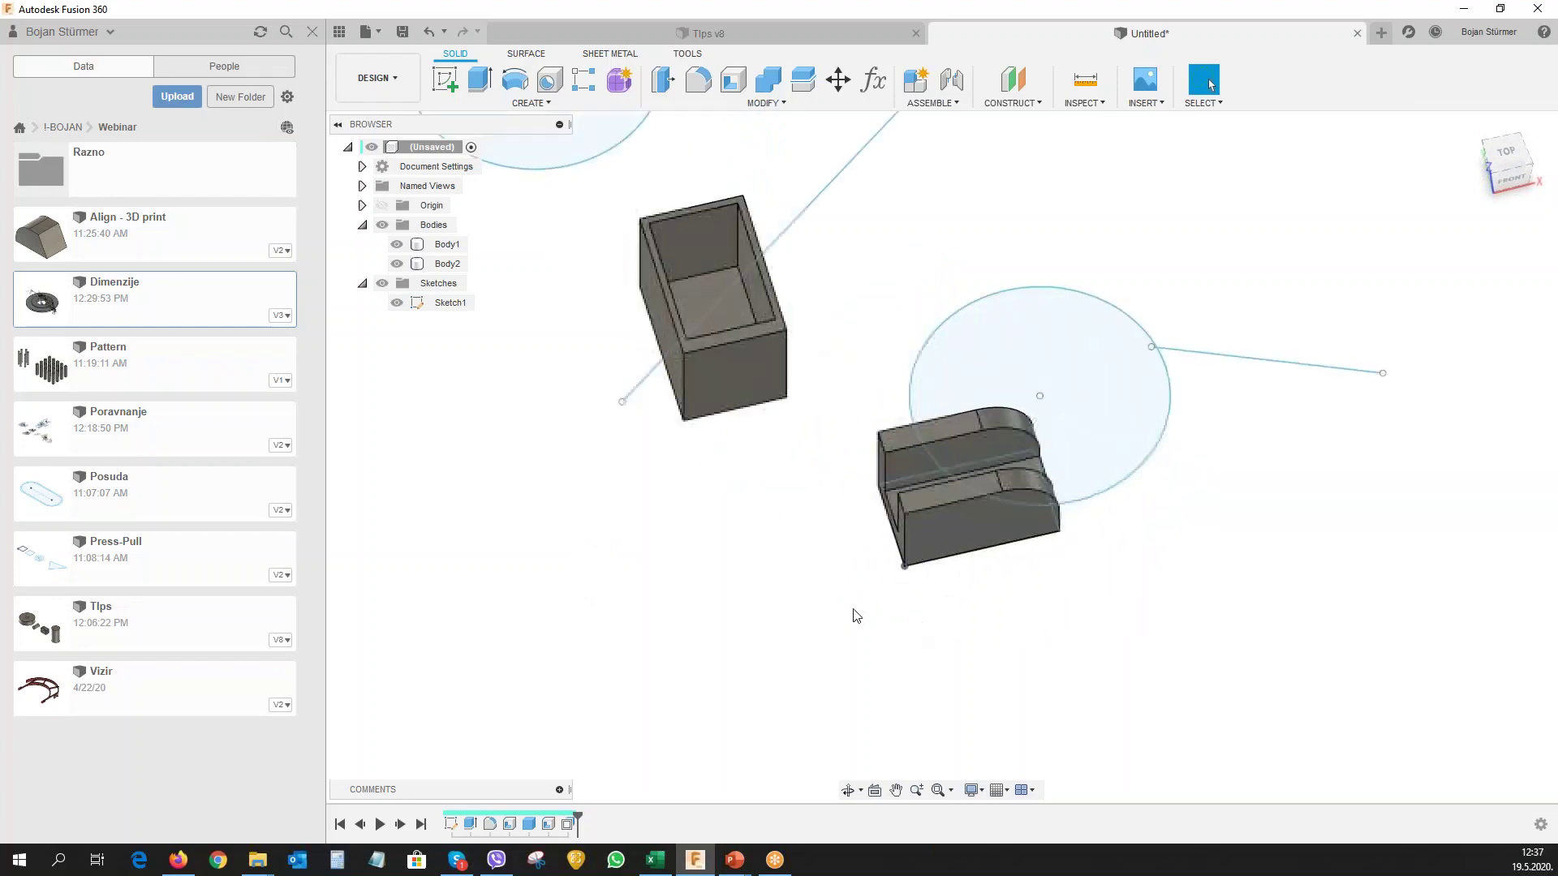
Inspect the context menus of the box's front face and the curved face, then zoom out.
{"action": "left_click", "coordinate": [732, 376]}
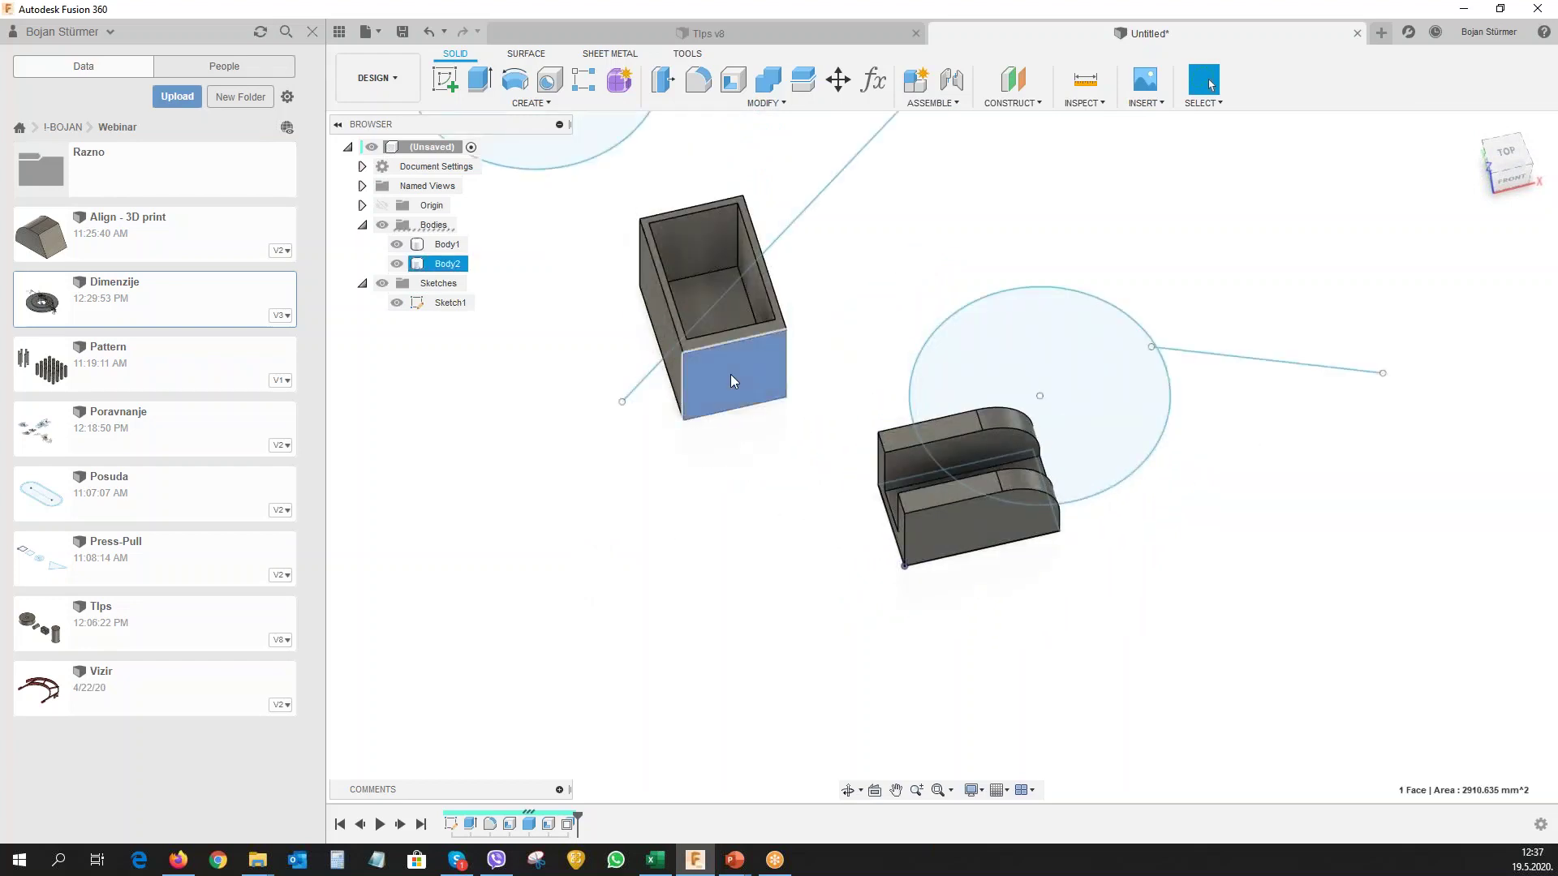
{"action": "right_click", "coordinate": [730, 375]}
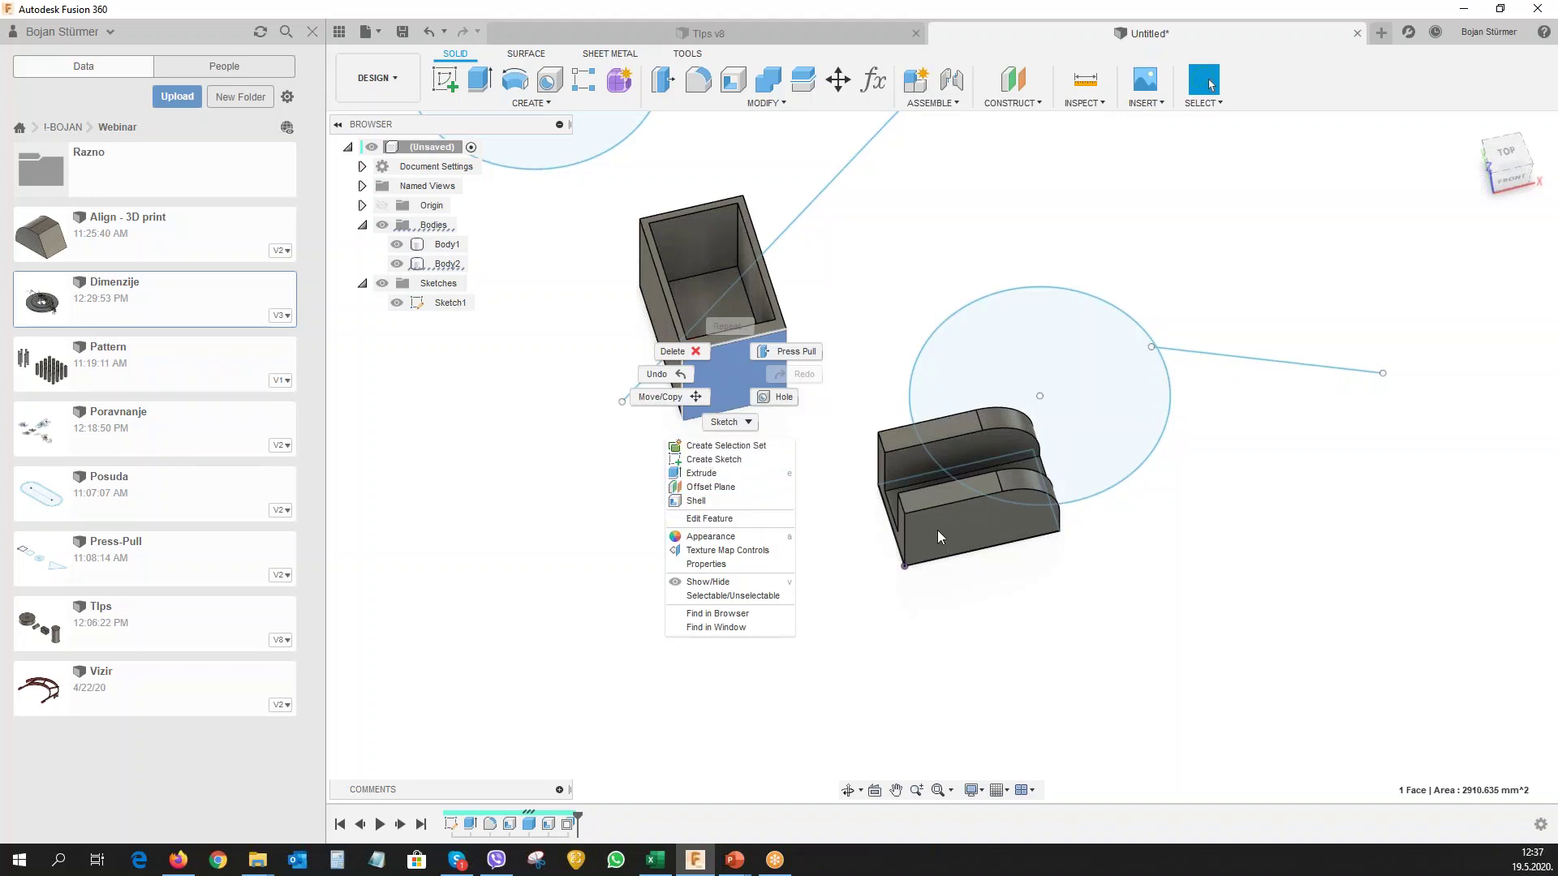
{"action": "left_click", "coordinate": [884, 610]}
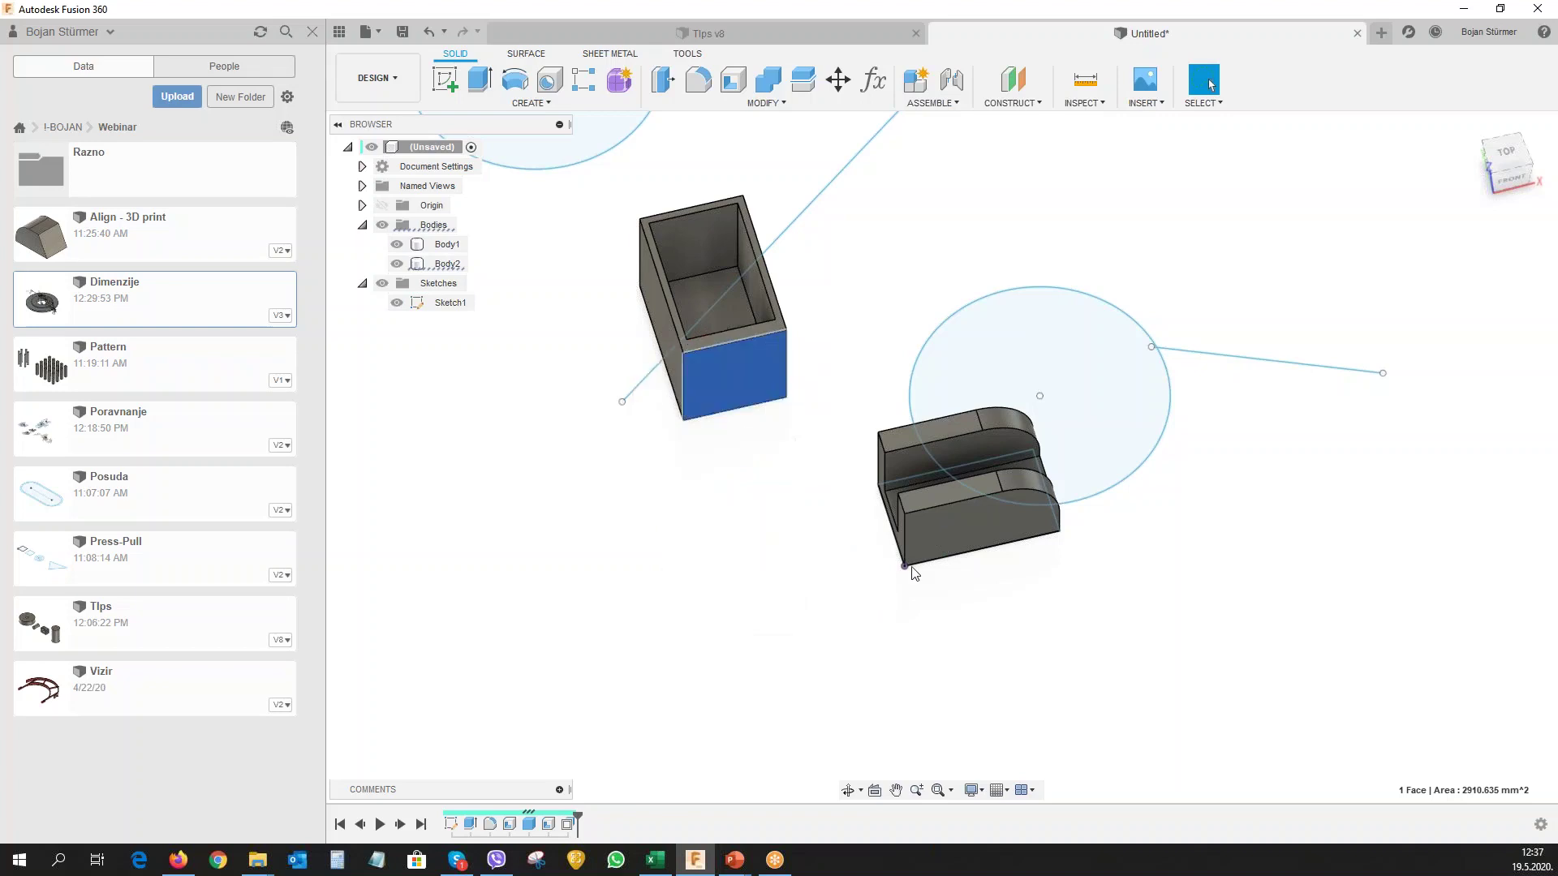
{"action": "left_click", "coordinate": [1028, 482]}
{"action": "right_click", "coordinate": [1028, 482]}
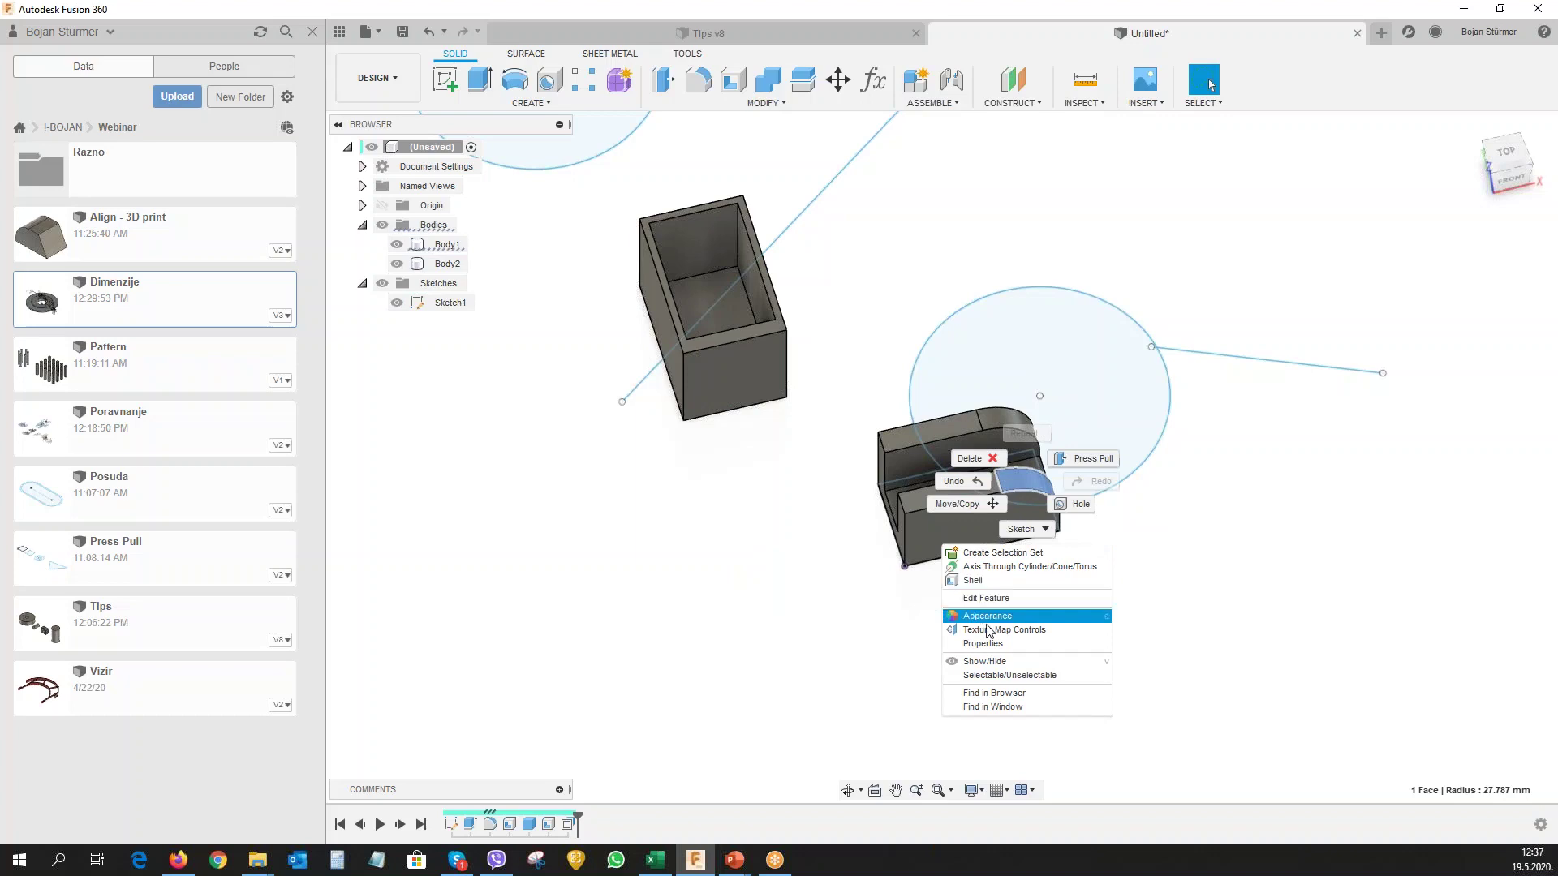
{"action": "left_click", "coordinate": [503, 668]}
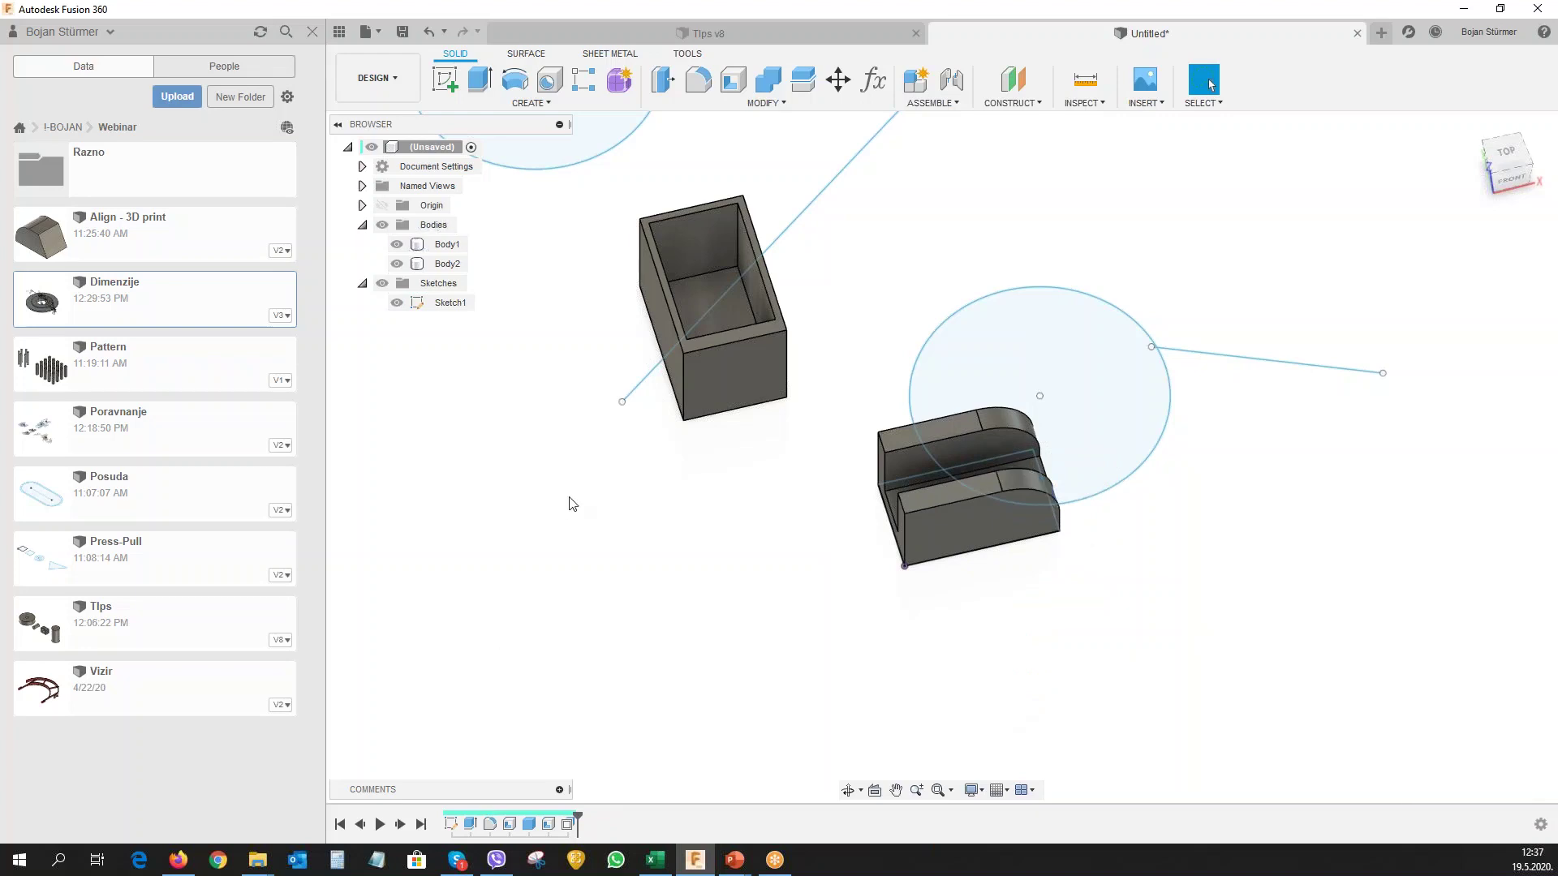
{"action": "scroll", "coordinate": [592, 504], "scroll_direction": "down", "scroll_amount": 2}
{"action": "scroll", "coordinate": [592, 504], "scroll_direction": "down", "scroll_amount": 1}
{"action": "scroll", "coordinate": [592, 505], "scroll_direction": "down", "scroll_amount": 1}
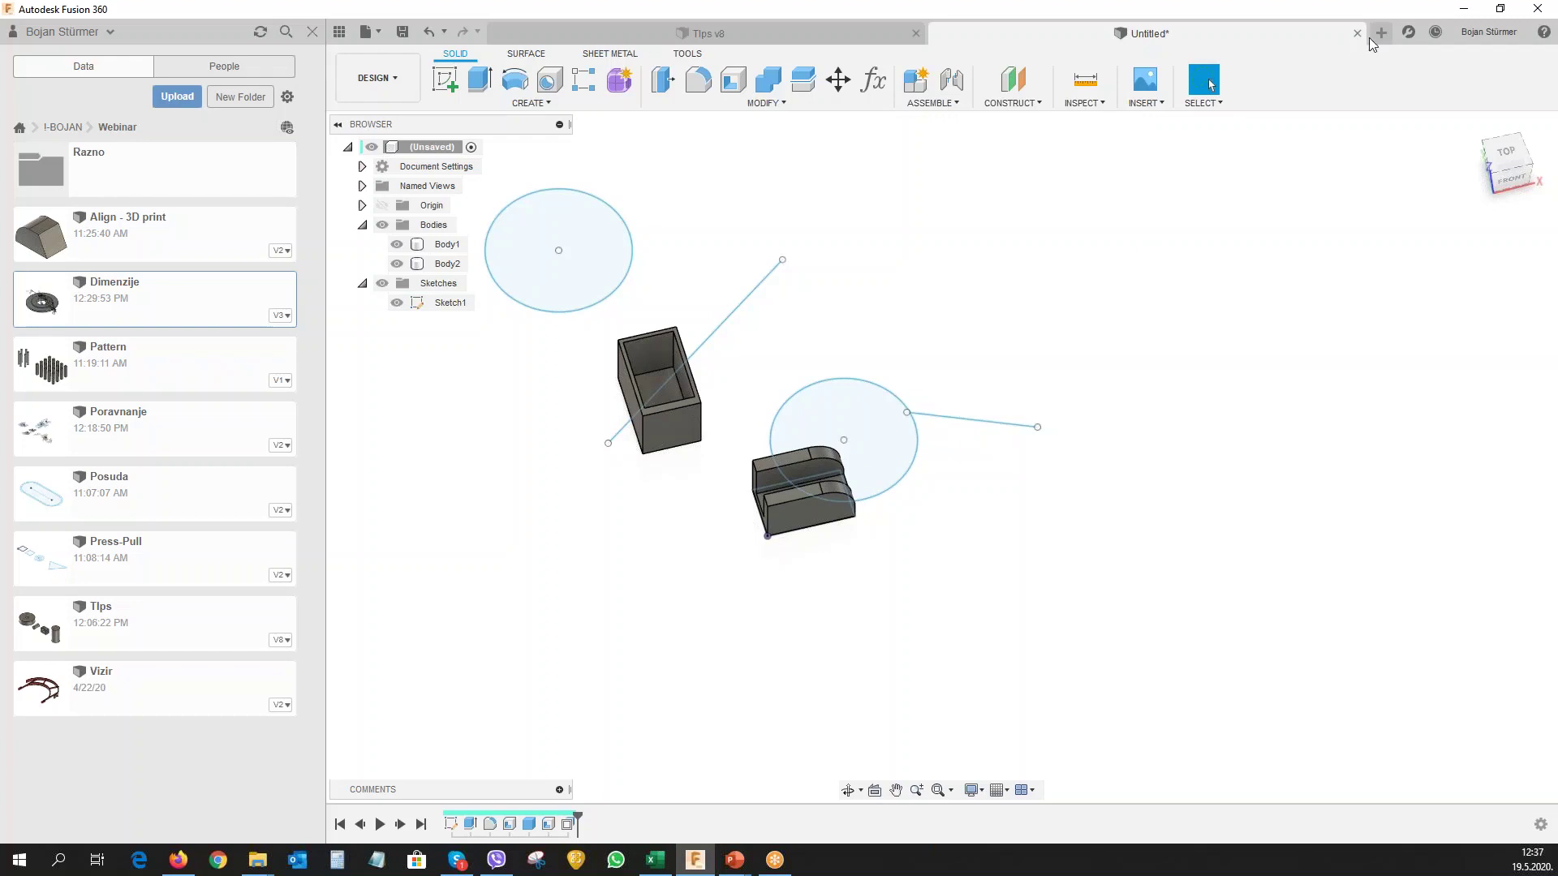
Start a new untitled design with an empty sketch on the XY plane and bring up its context menu.
{"action": "left_click", "coordinate": [1381, 32]}
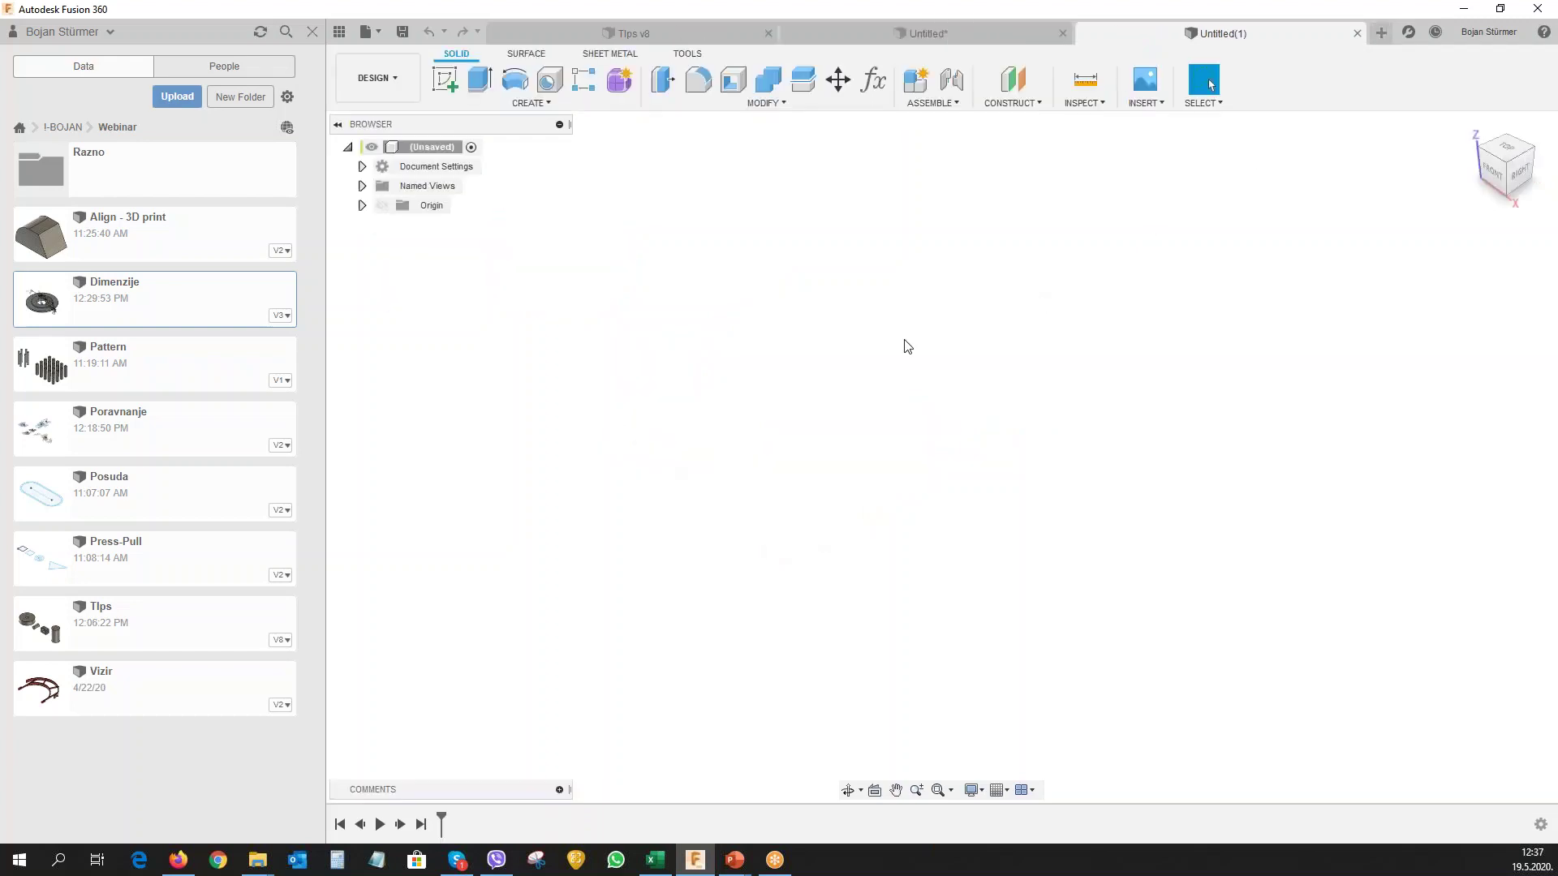
{"action": "left_click", "coordinate": [446, 79]}
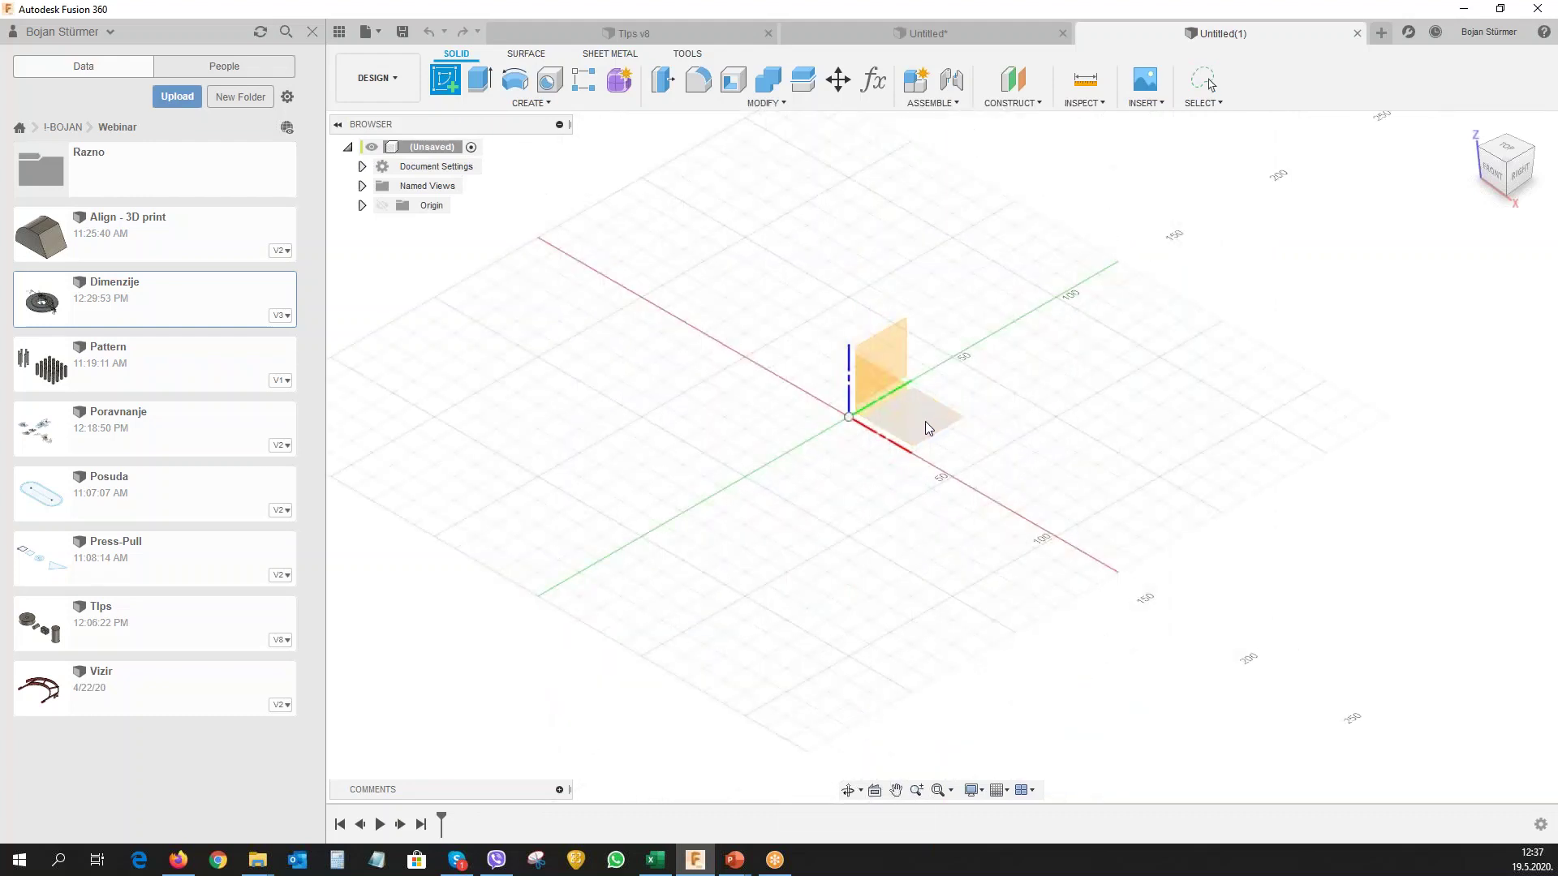
{"action": "left_click", "coordinate": [925, 421]}
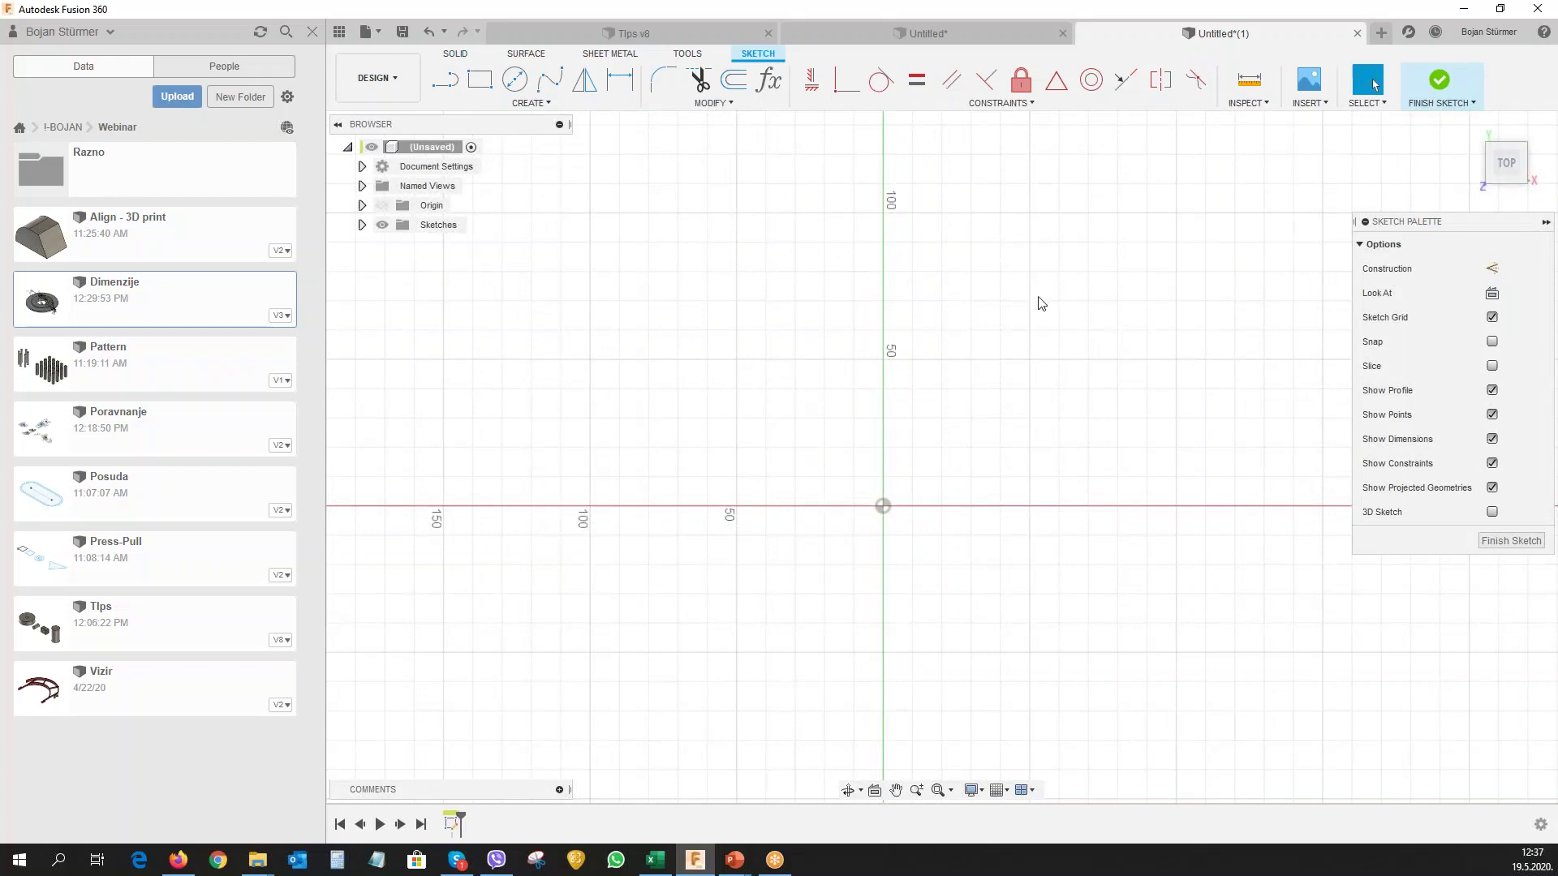
{"action": "right_click", "coordinate": [978, 300]}
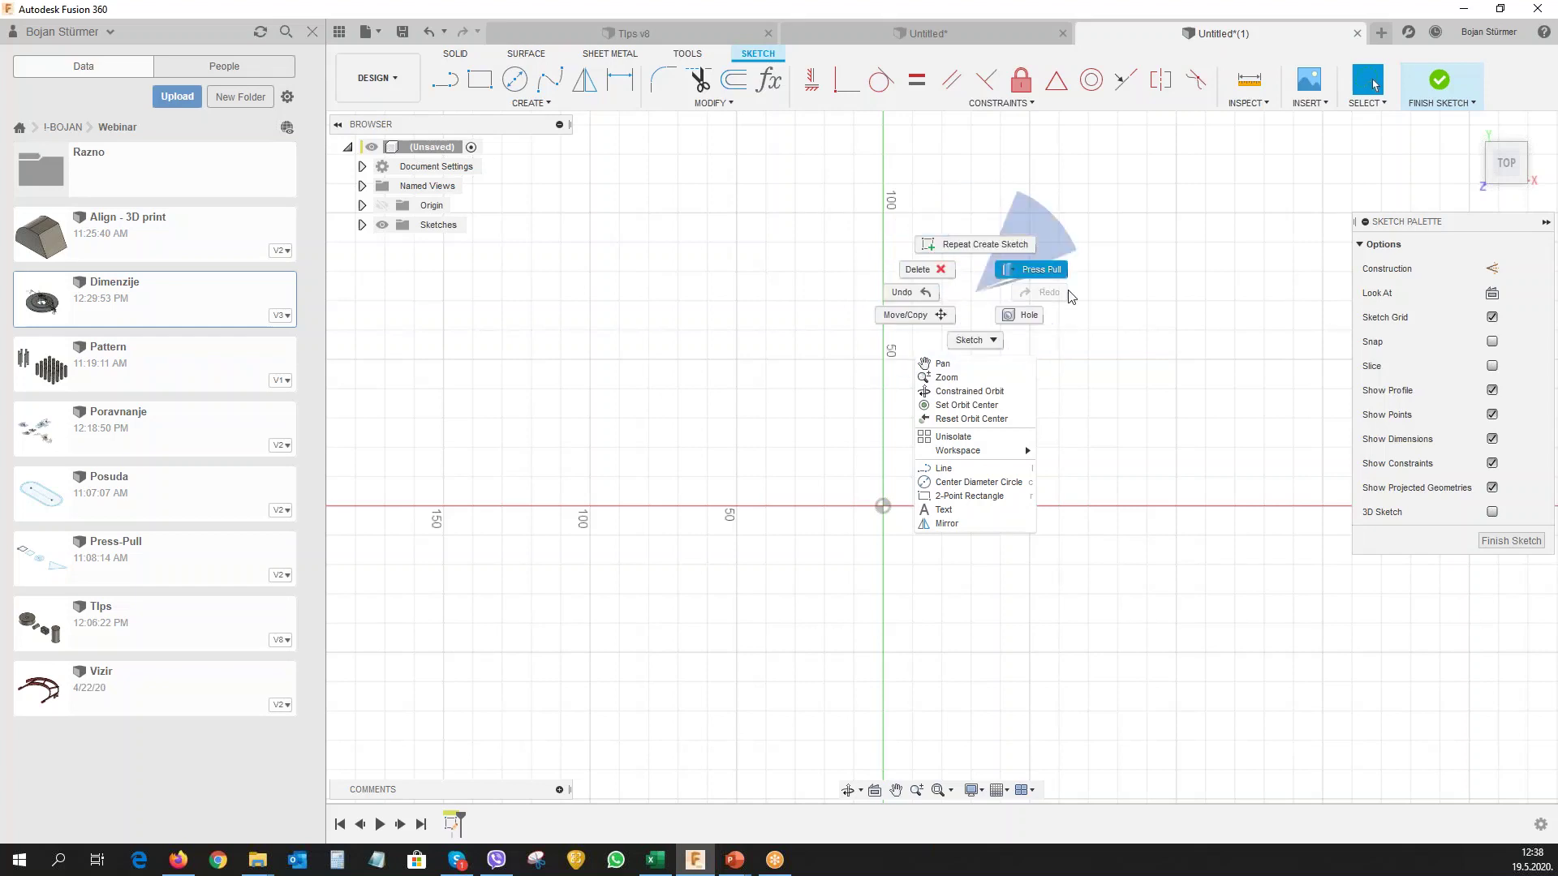
{"action": "left_click", "coordinate": [1144, 357]}
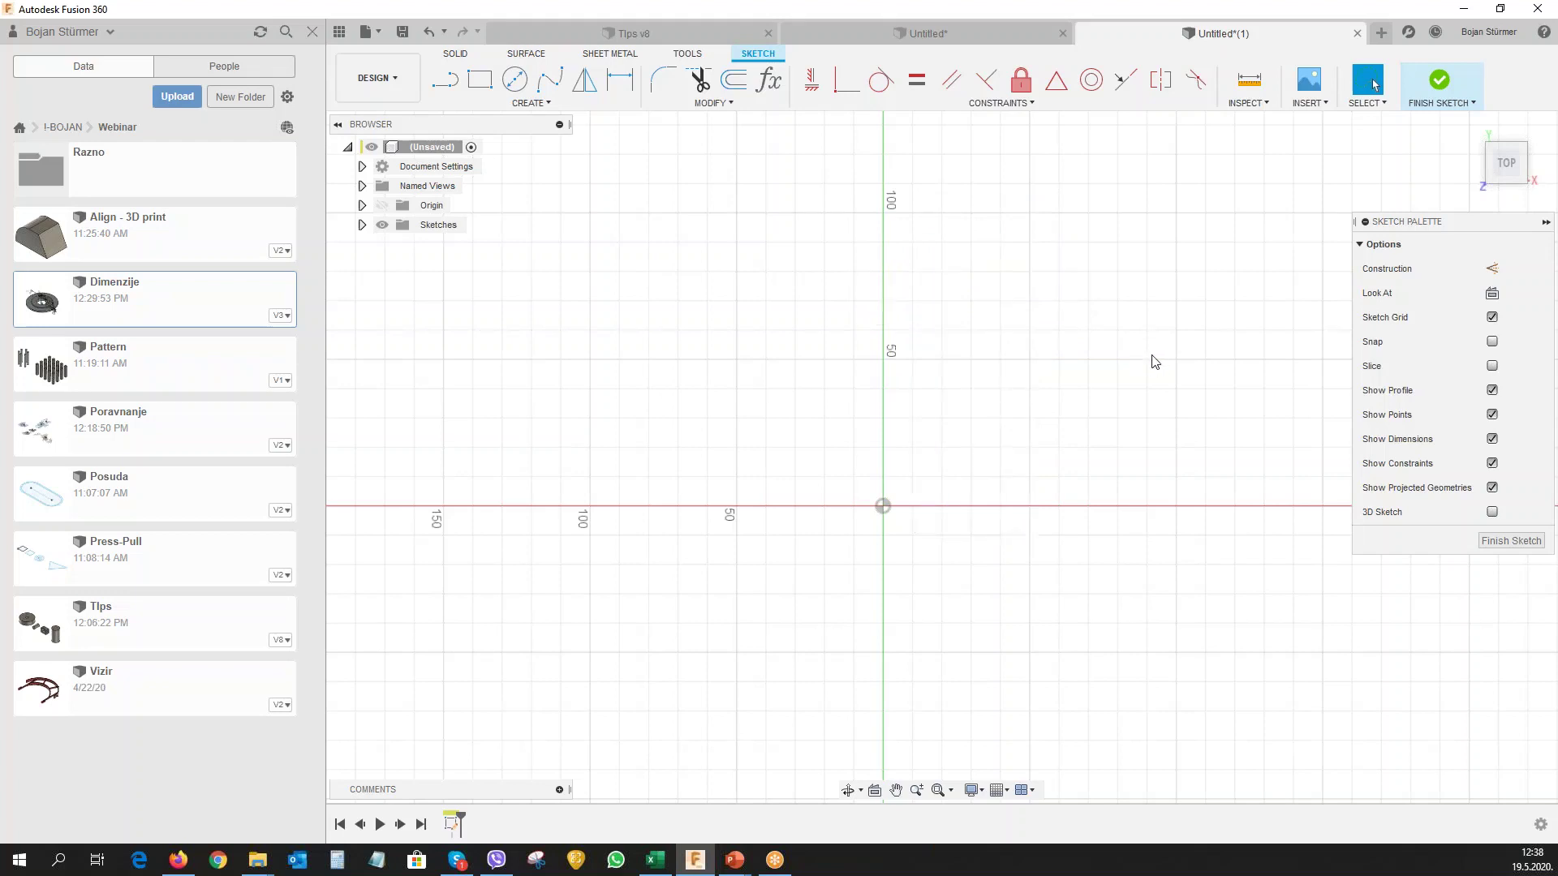
{"action": "left_click", "coordinate": [445, 79]}
{"action": "left_click", "coordinate": [684, 322]}
{"action": "double_click", "coordinate": [839, 240]}
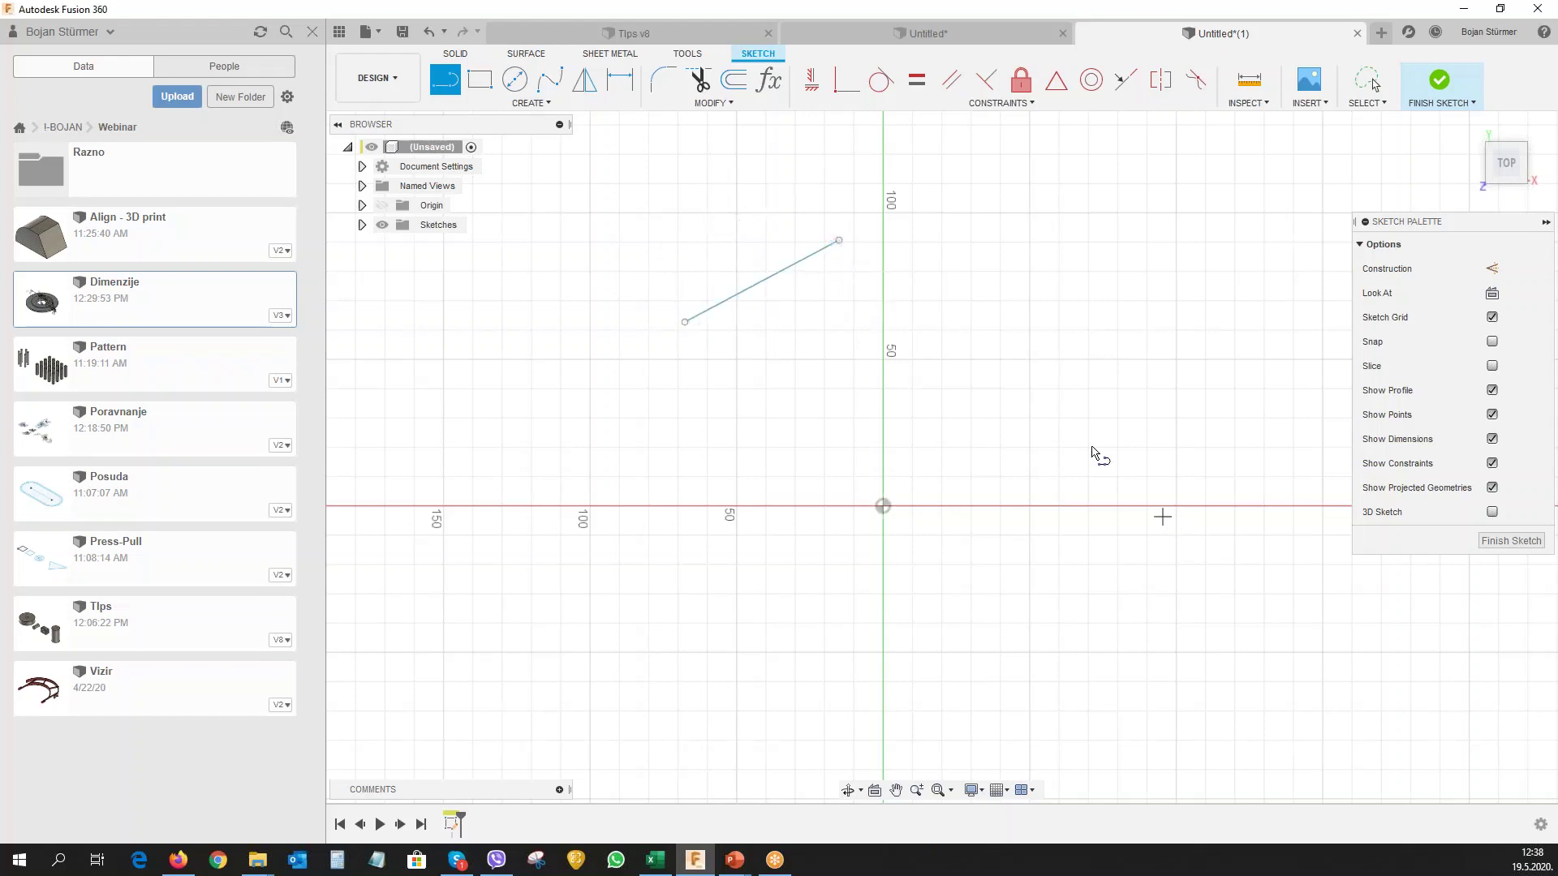
{"action": "right_click", "coordinate": [987, 362]}
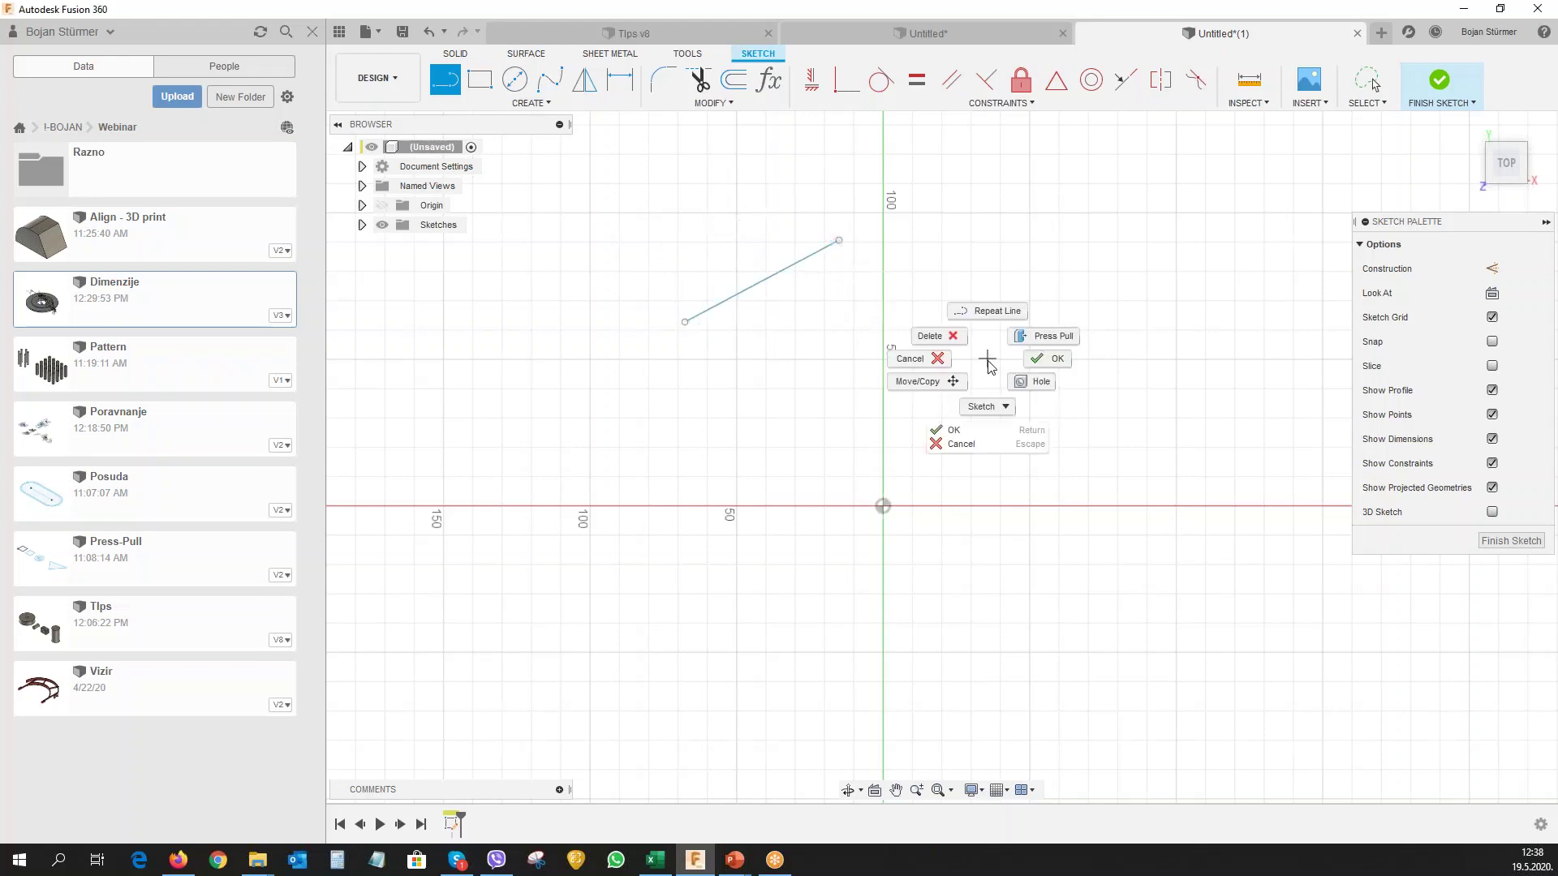
{"action": "left_click", "coordinate": [987, 310]}
{"action": "left_click", "coordinate": [934, 339]}
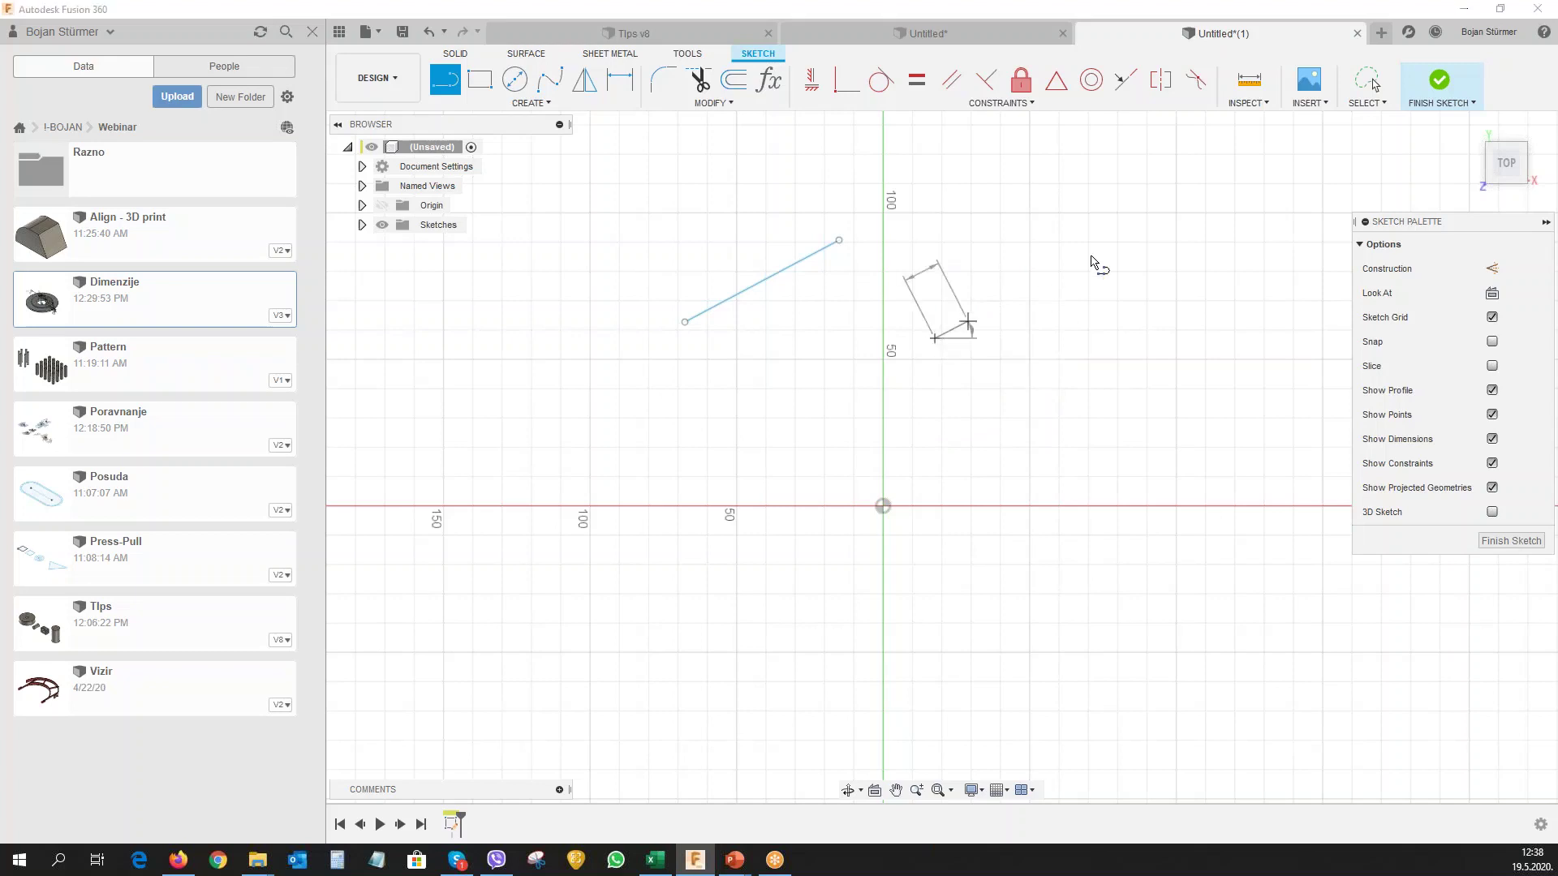
{"action": "left_click", "coordinate": [1092, 256]}
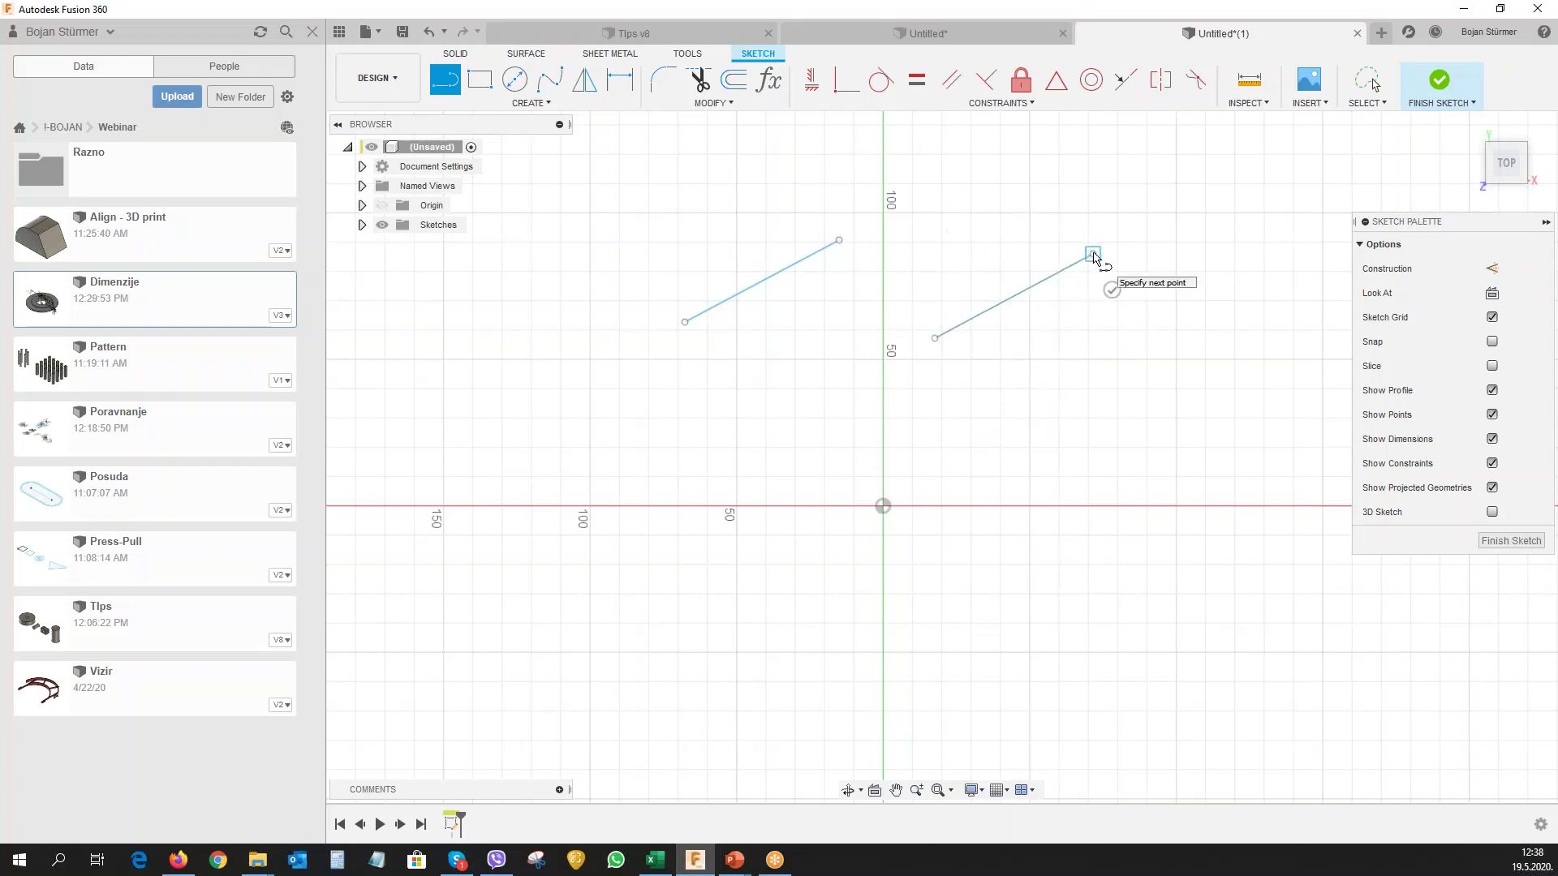
{"action": "key", "text": "Escape"}
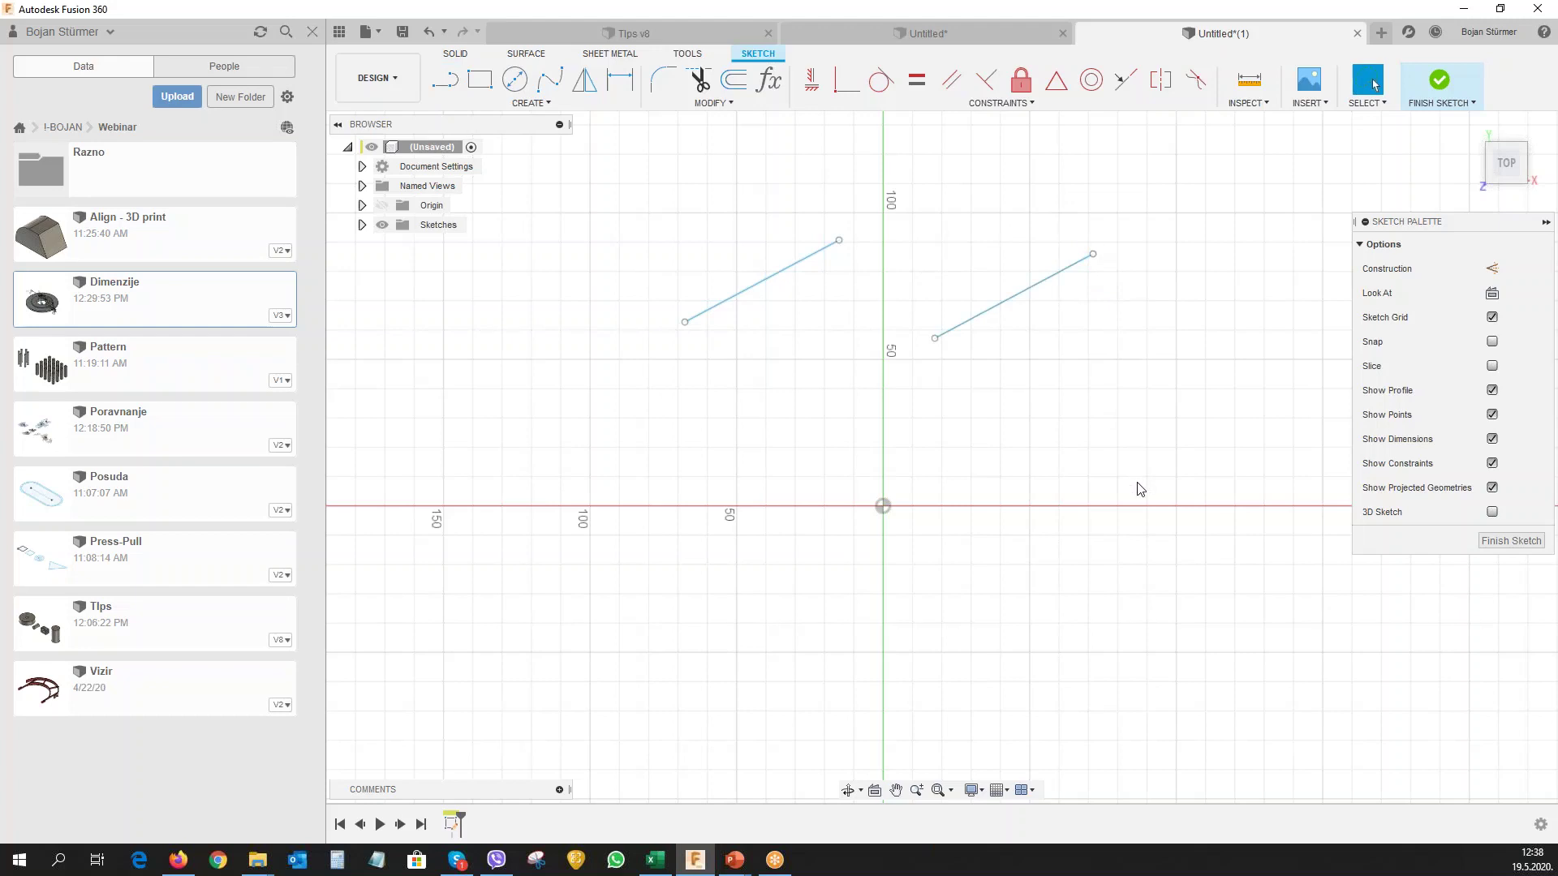
{"action": "key", "text": "l"}
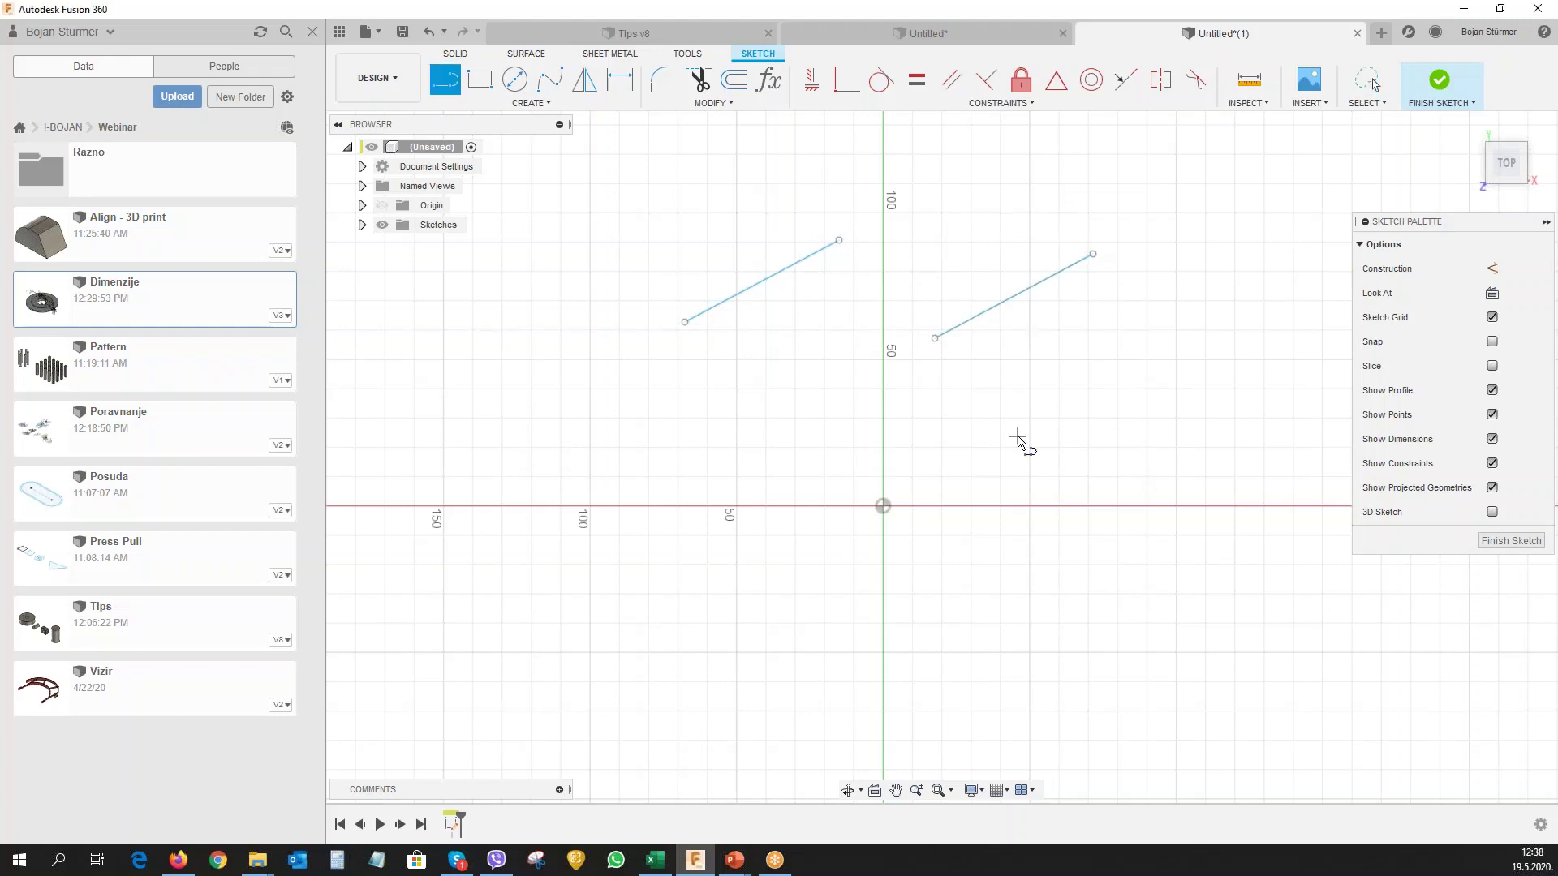
{"action": "left_click", "coordinate": [1075, 359]}
{"action": "key", "text": "Escape"}
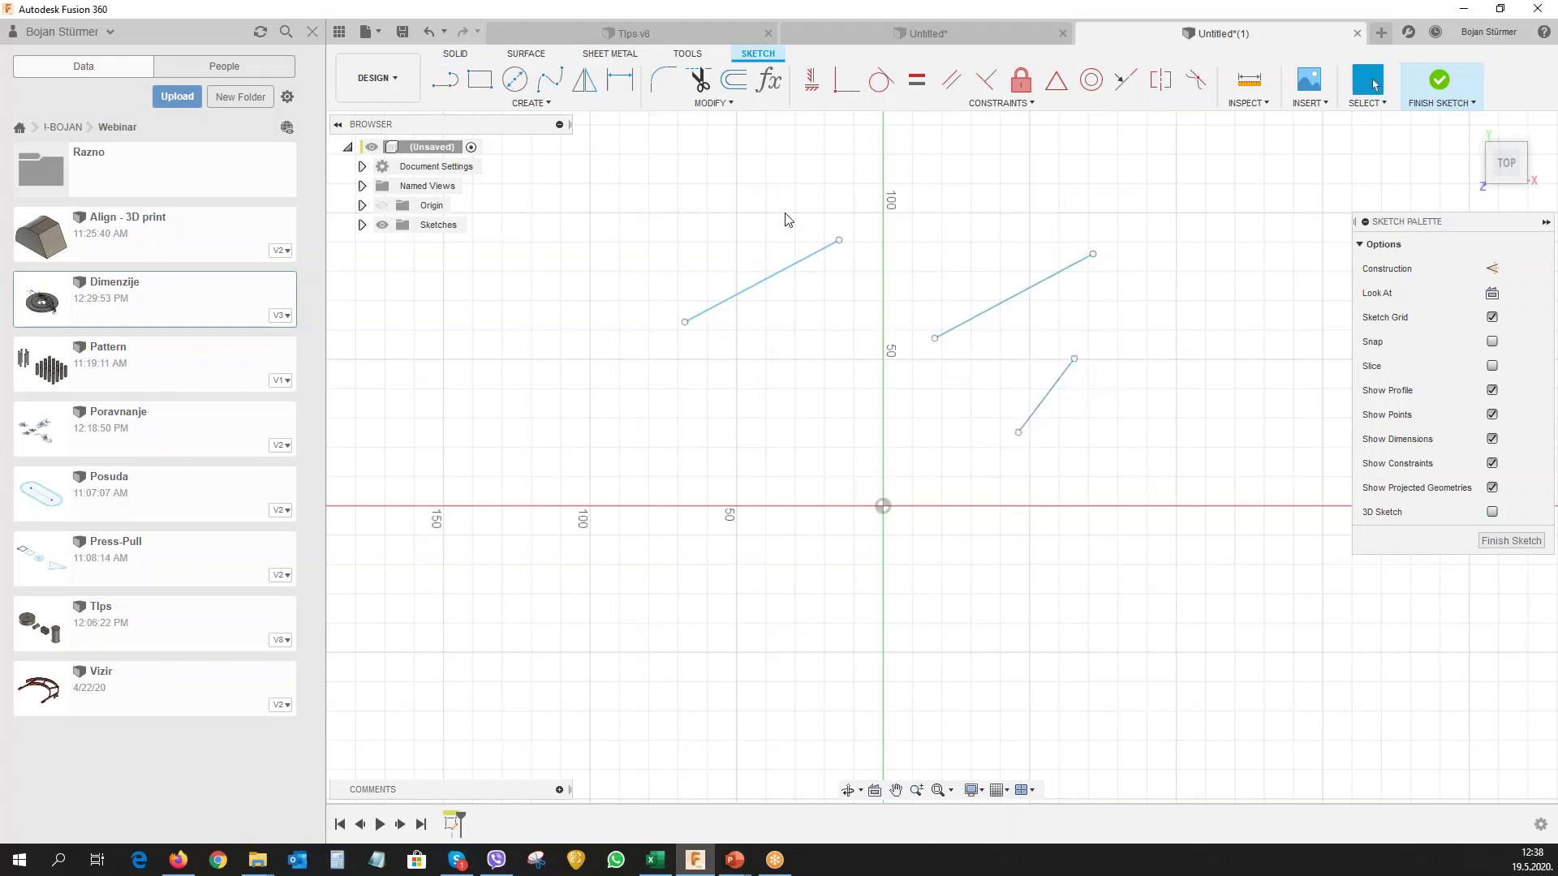
{"action": "left_click", "coordinate": [525, 74]}
{"action": "left_click", "coordinate": [692, 413]}
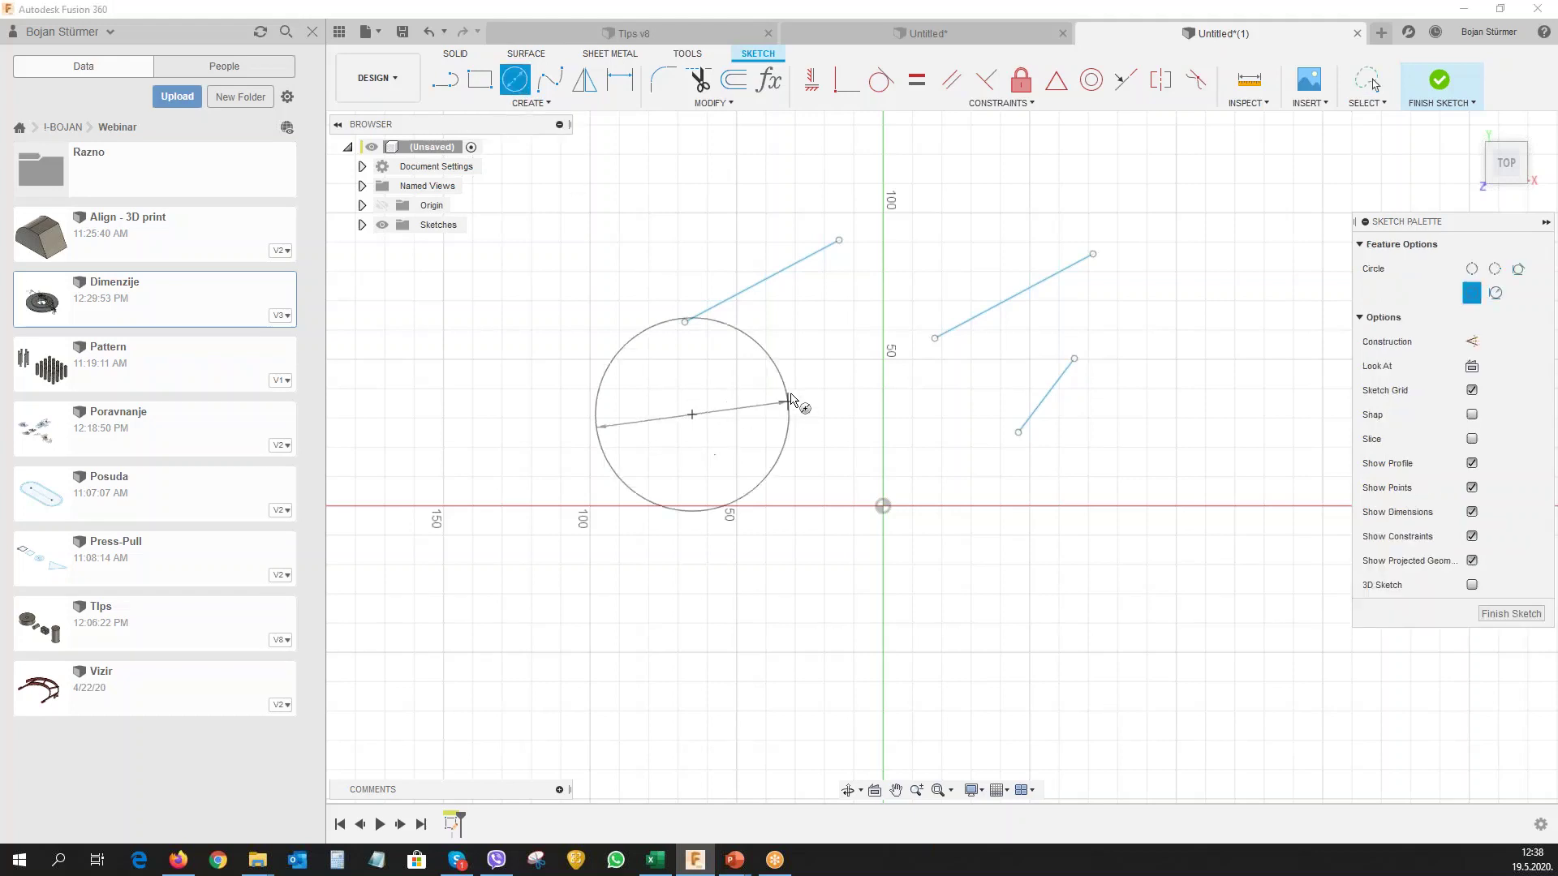
{"action": "left_click", "coordinate": [791, 393]}
{"action": "key", "text": "Escape"}
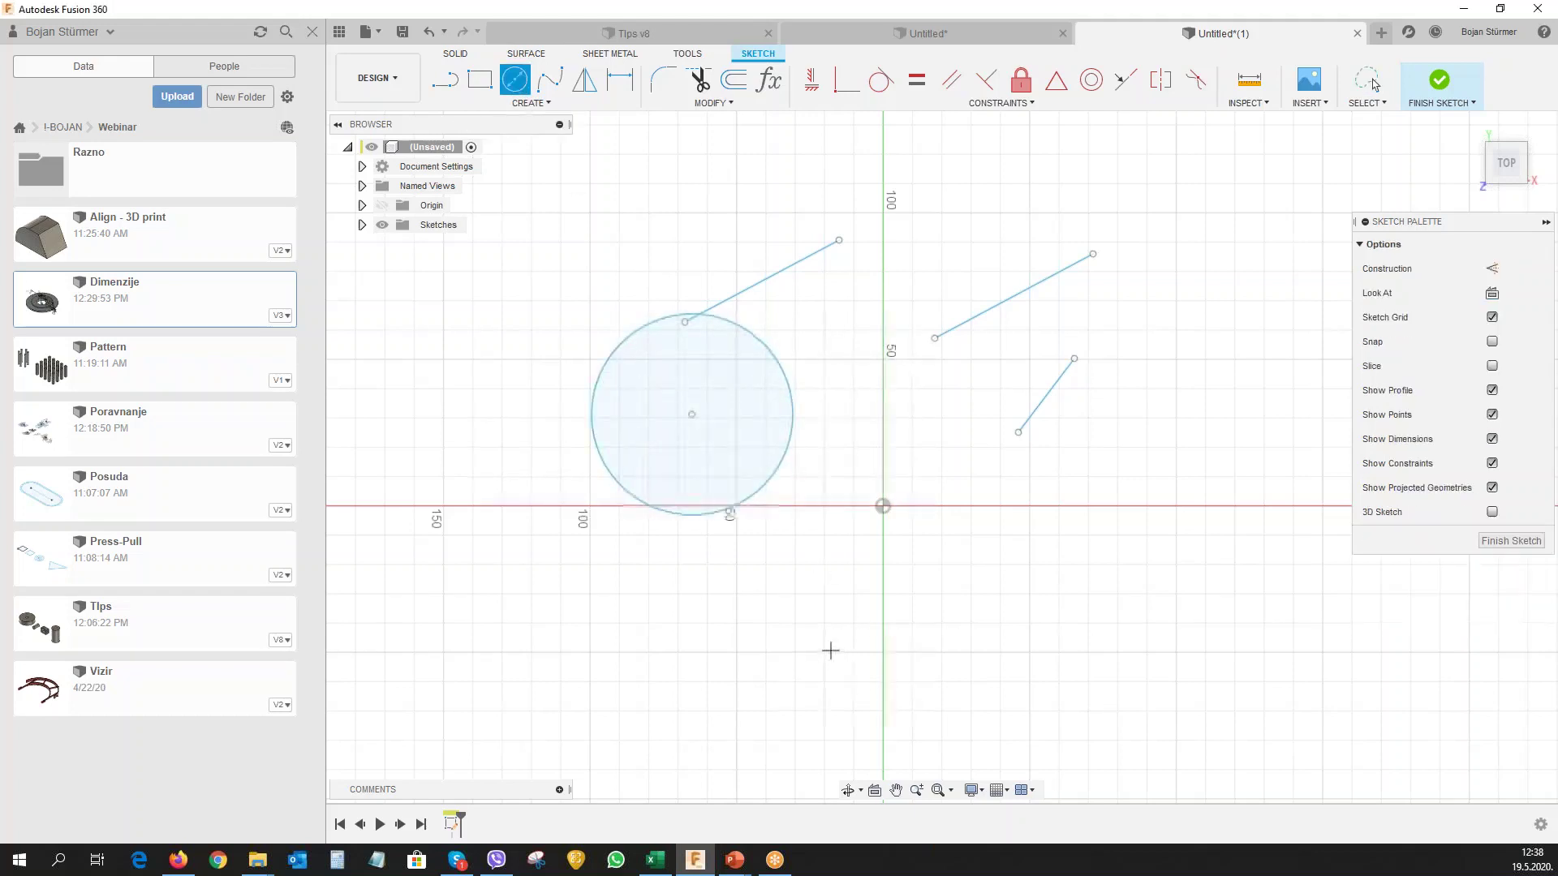
{"action": "key", "text": "c"}
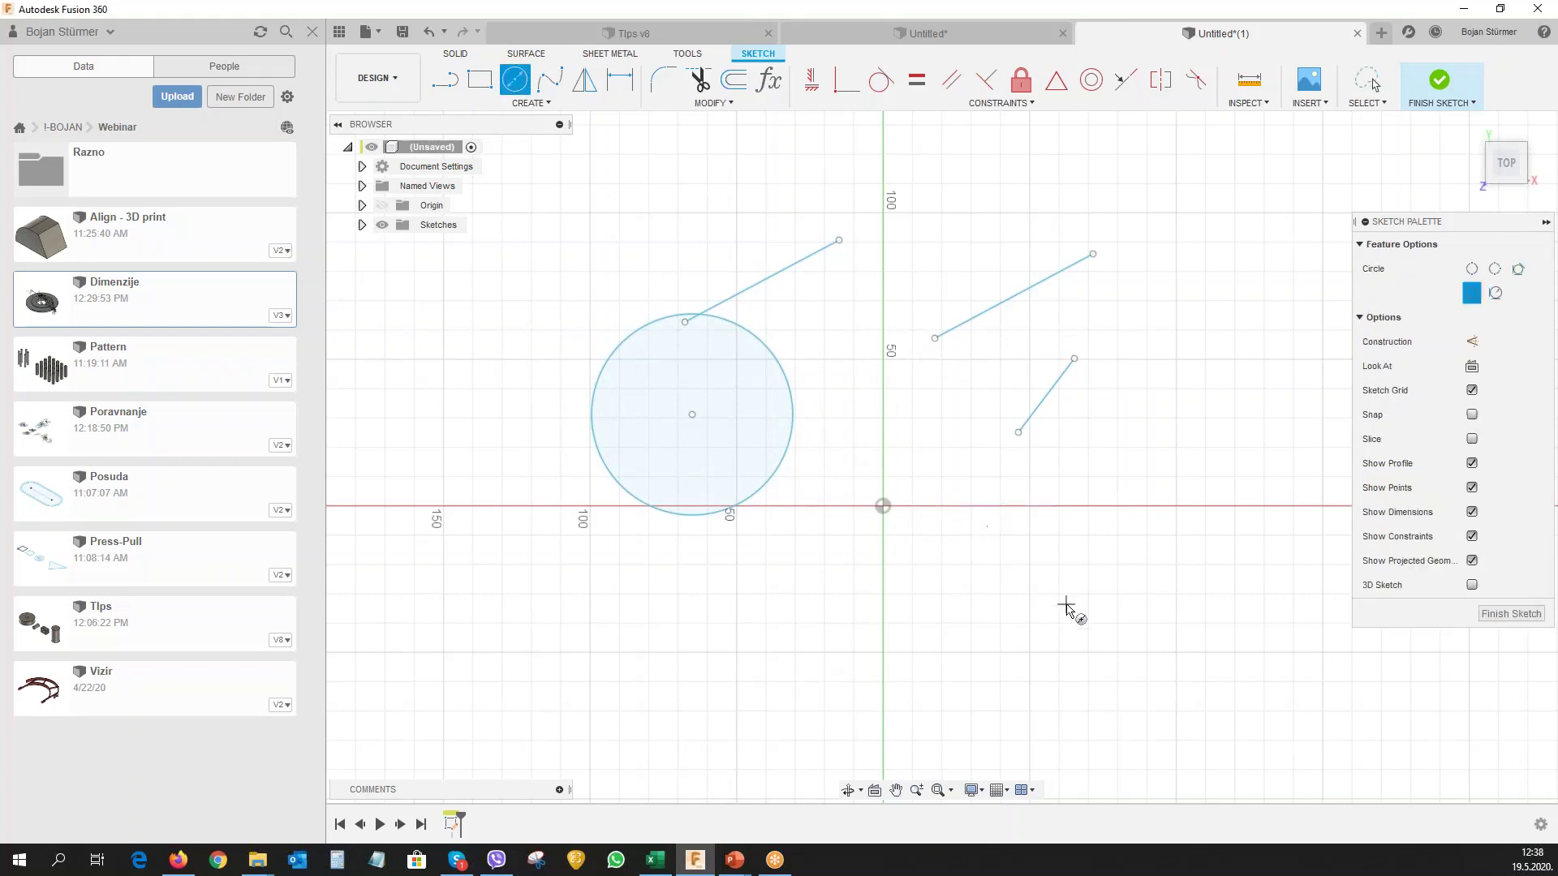
{"action": "left_click", "coordinate": [1066, 605]}
{"action": "left_click", "coordinate": [1089, 566]}
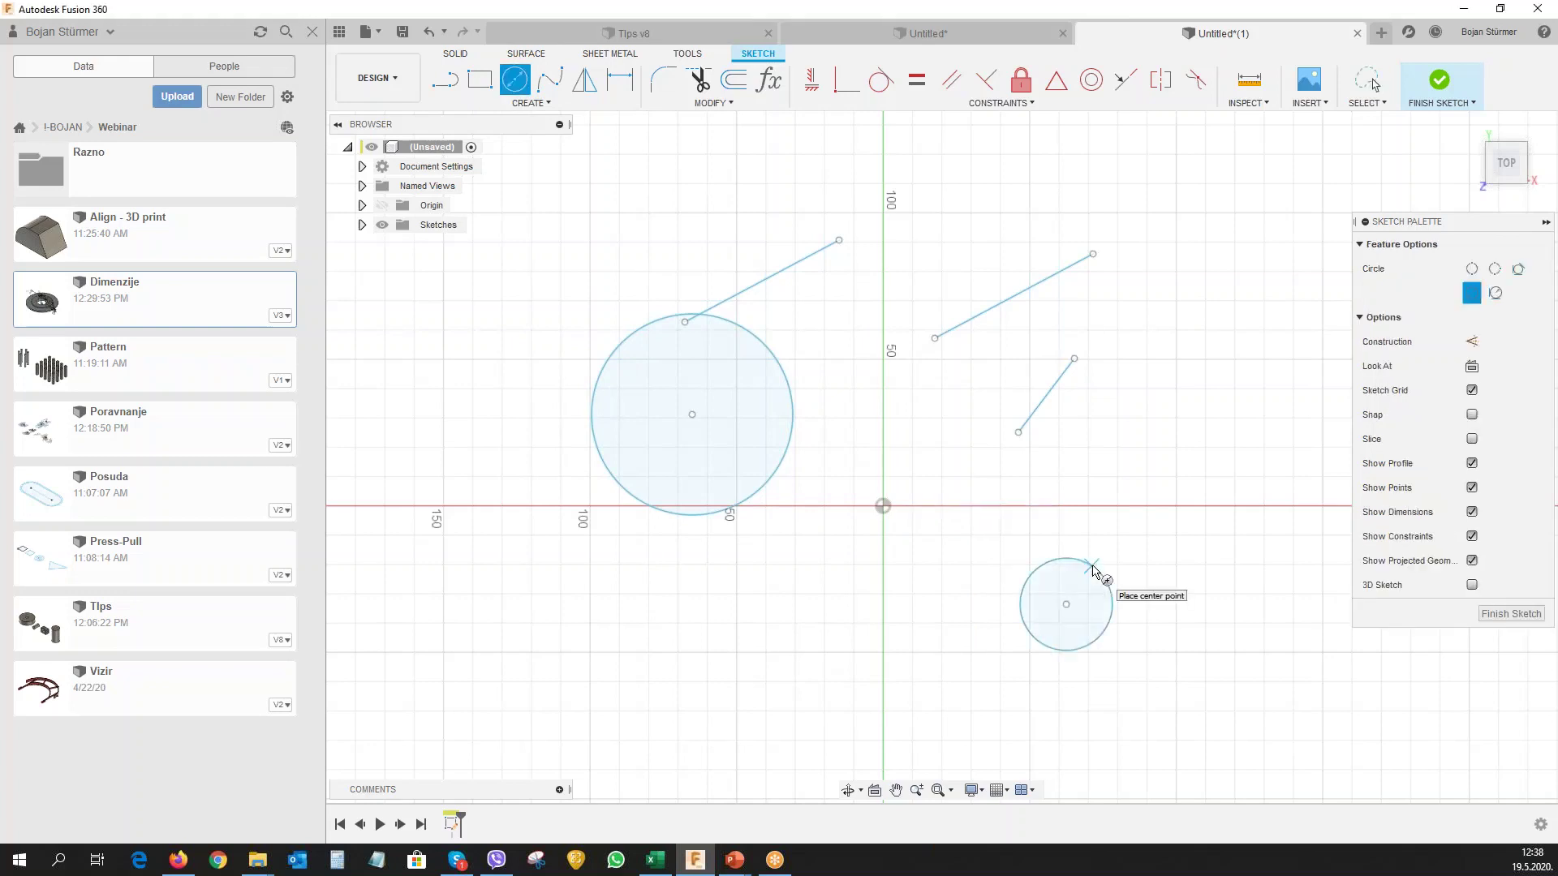
{"action": "key", "text": "Escape"}
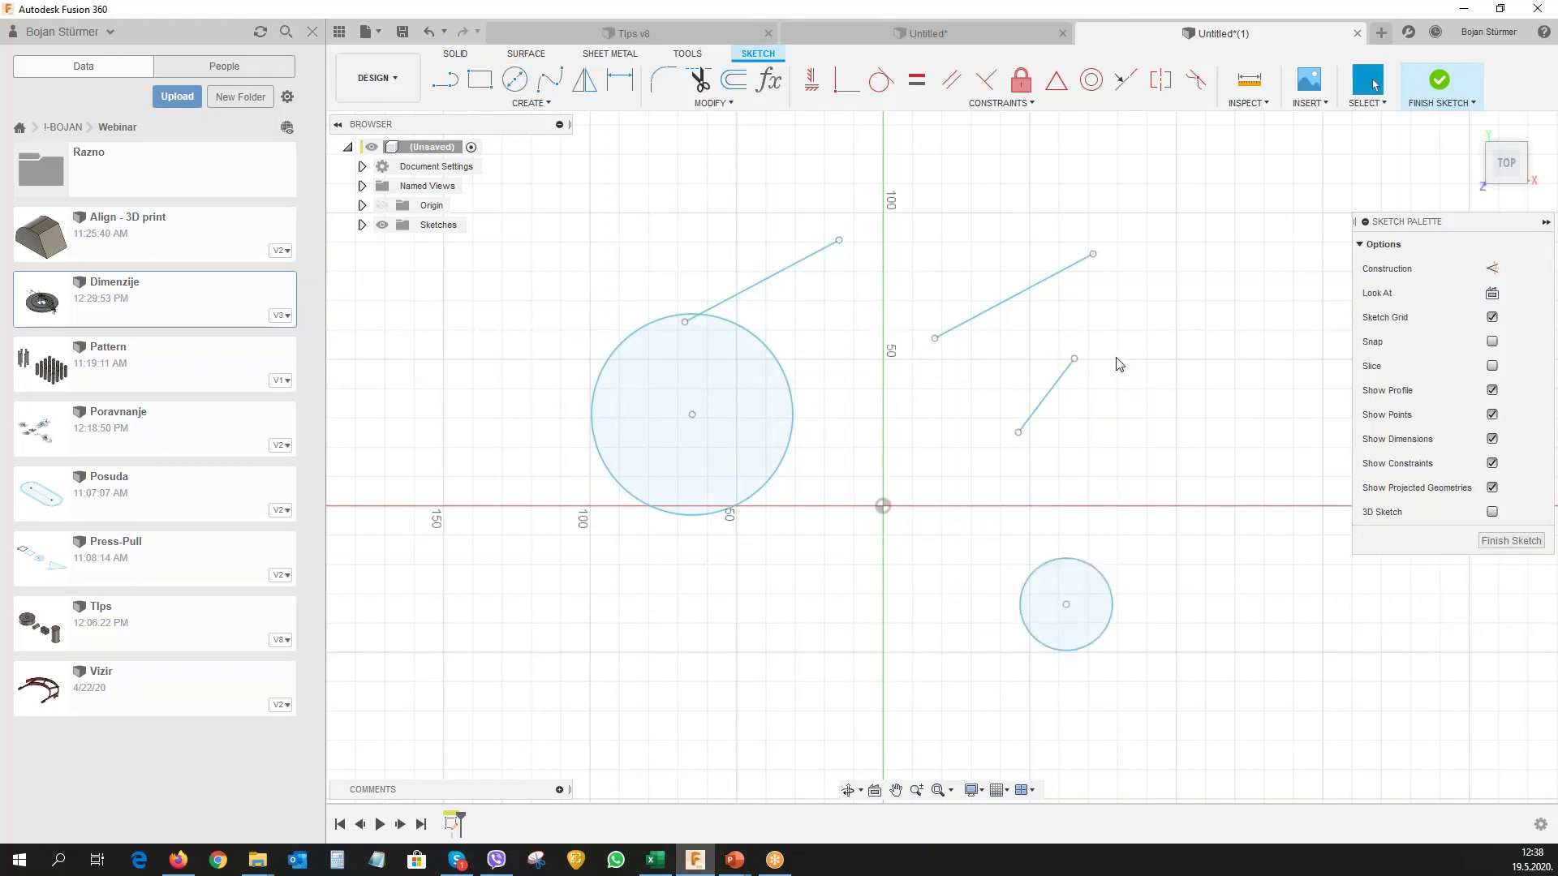
{"action": "right_click", "coordinate": [1153, 272]}
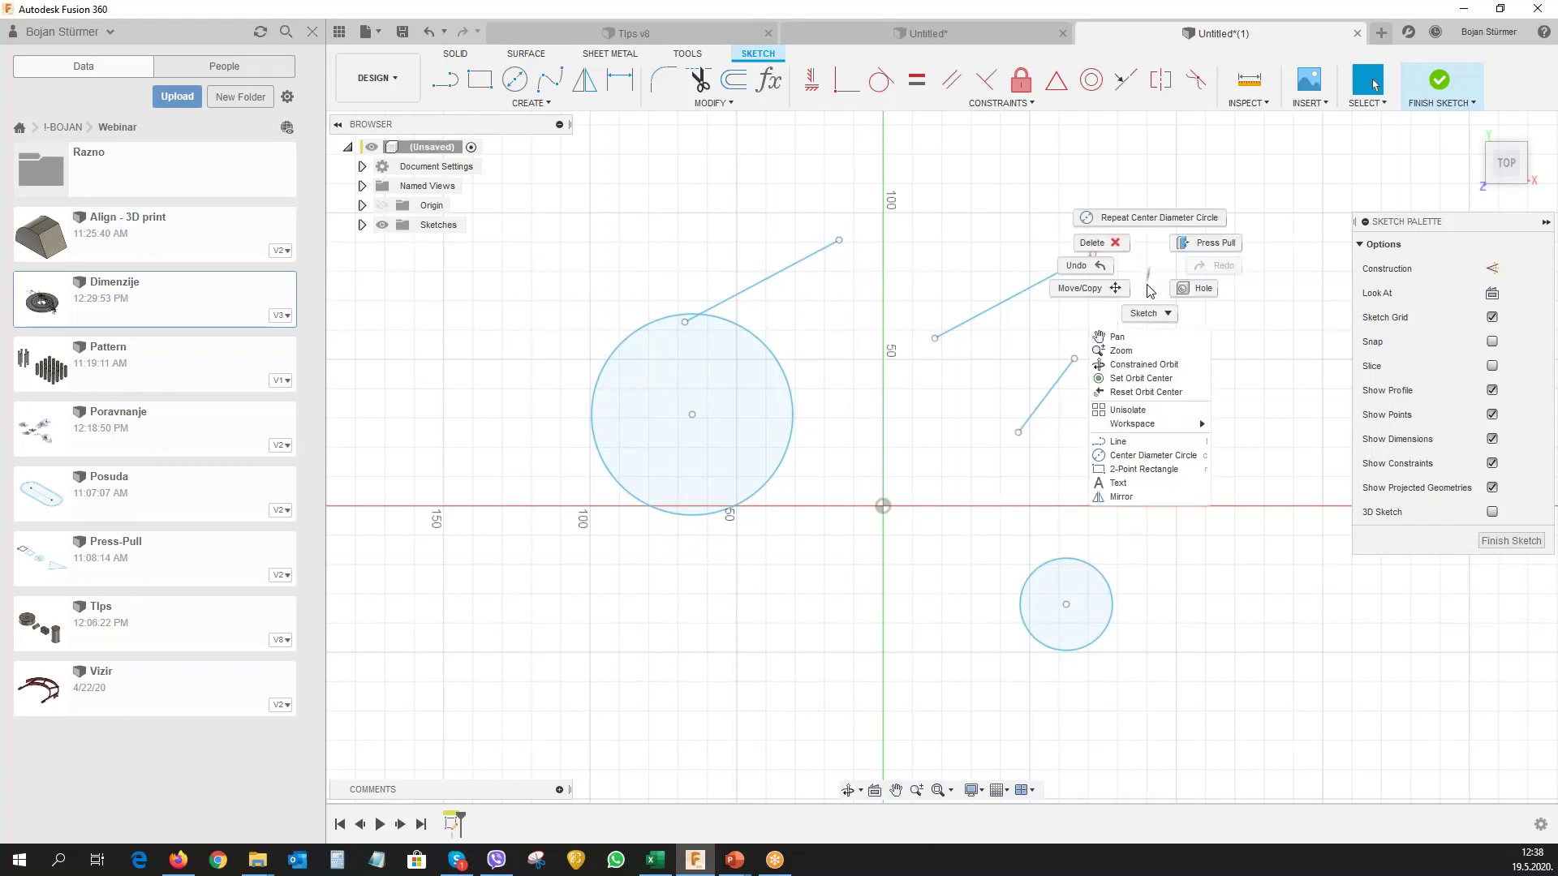
{"action": "left_click", "coordinate": [1152, 313]}
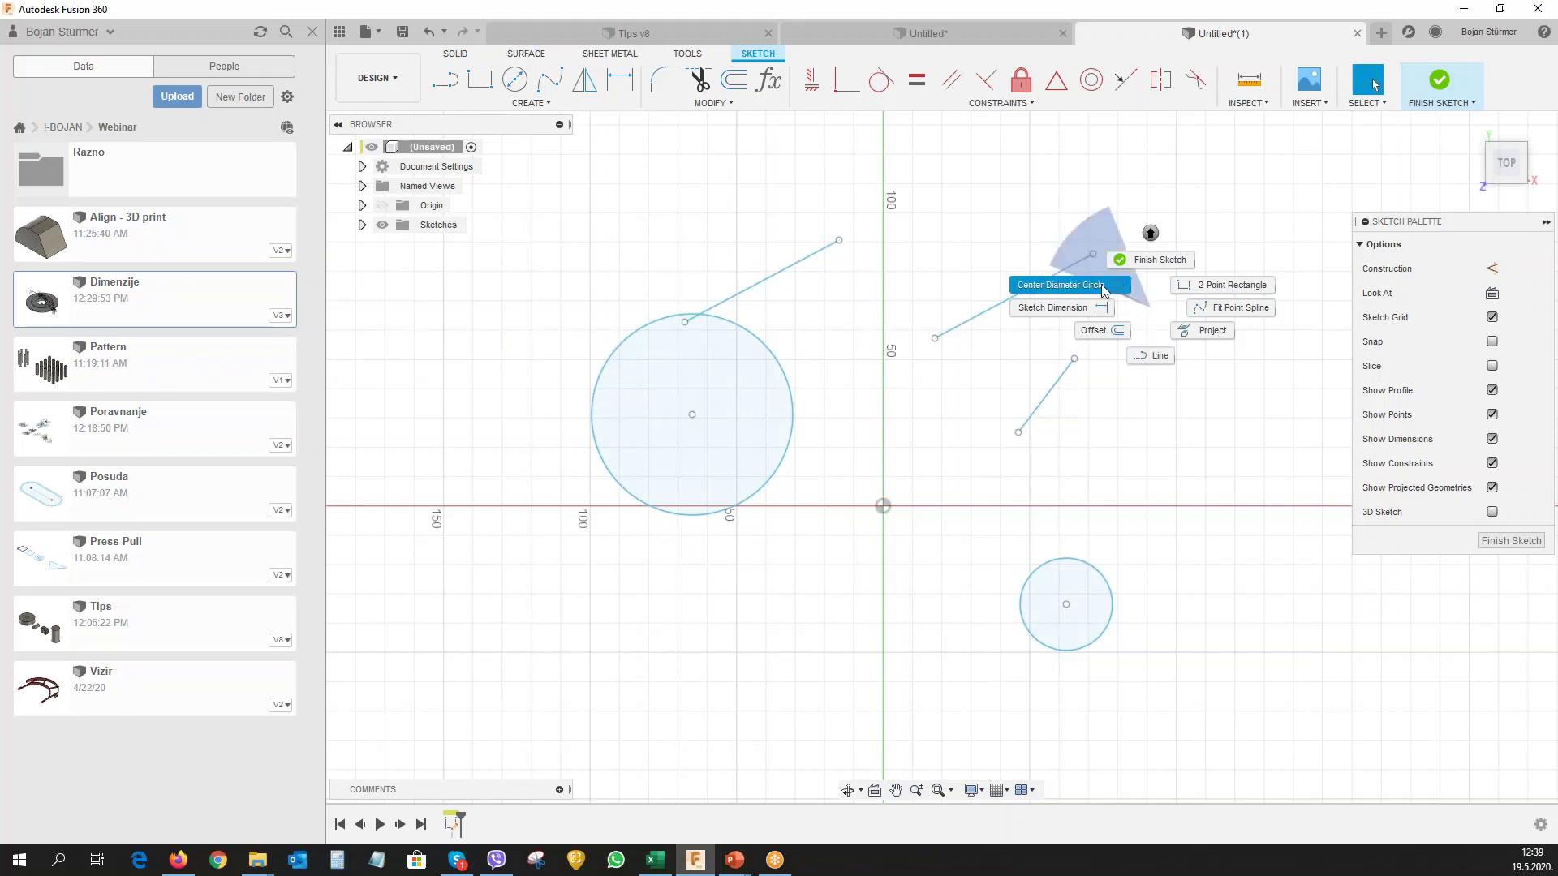
{"action": "left_click", "coordinate": [1150, 480]}
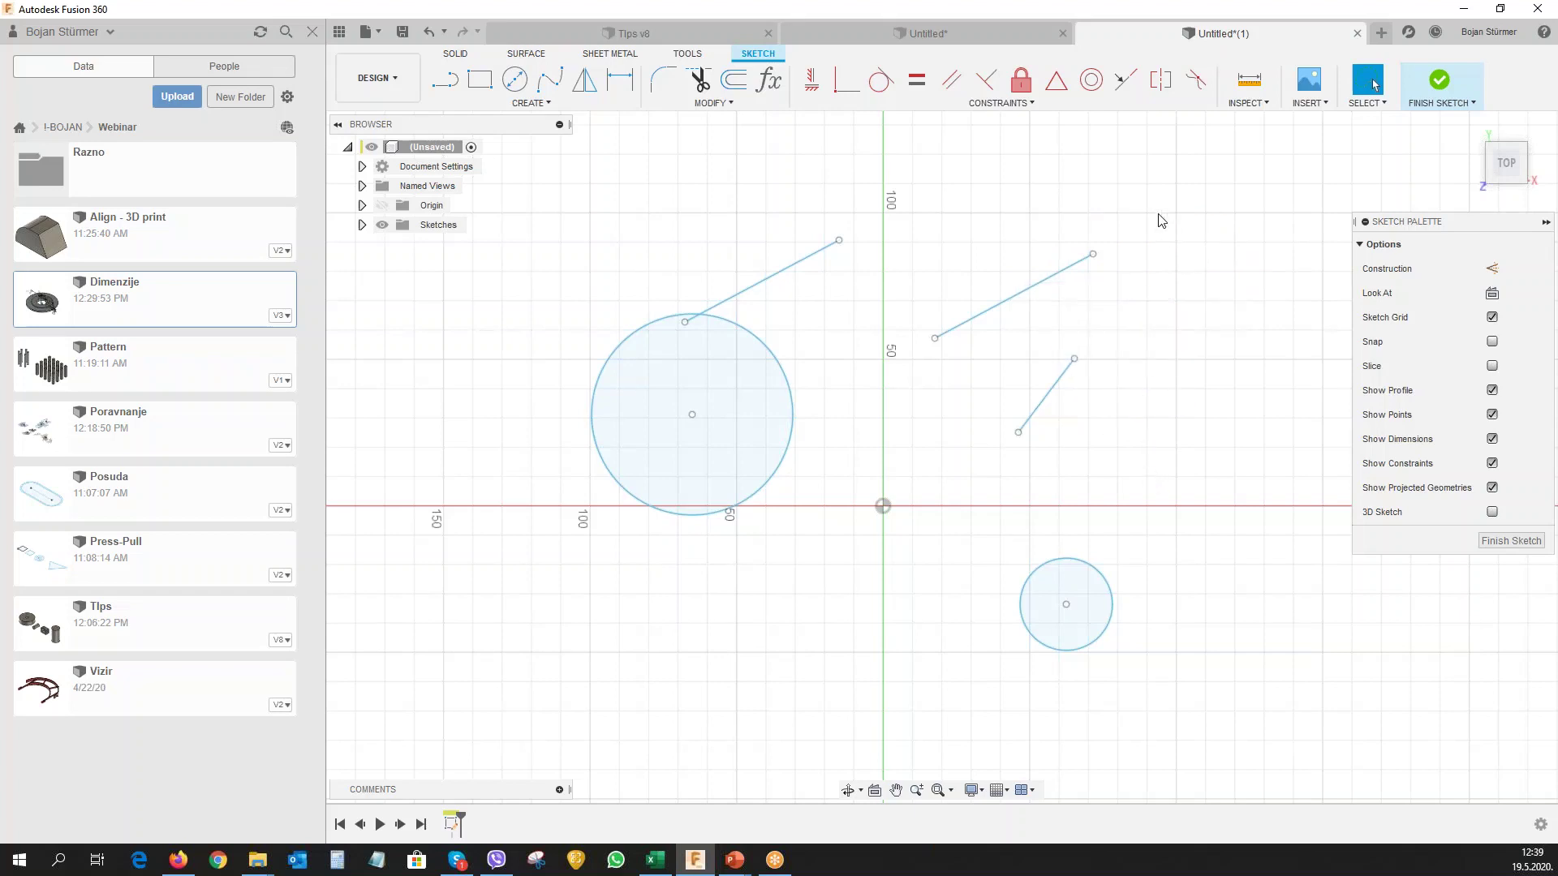
Draw a small rectangle at the sketch's upper right.
{"action": "mouse_move", "coordinate": [1158, 214]}
{"action": "left_mouse_down"}
{"action": "mouse_move", "coordinate": [1144, 337]}
{"action": "mouse_move", "coordinate": [1173, 451]}
{"action": "left_mouse_up"}
{"action": "key", "text": "t"}
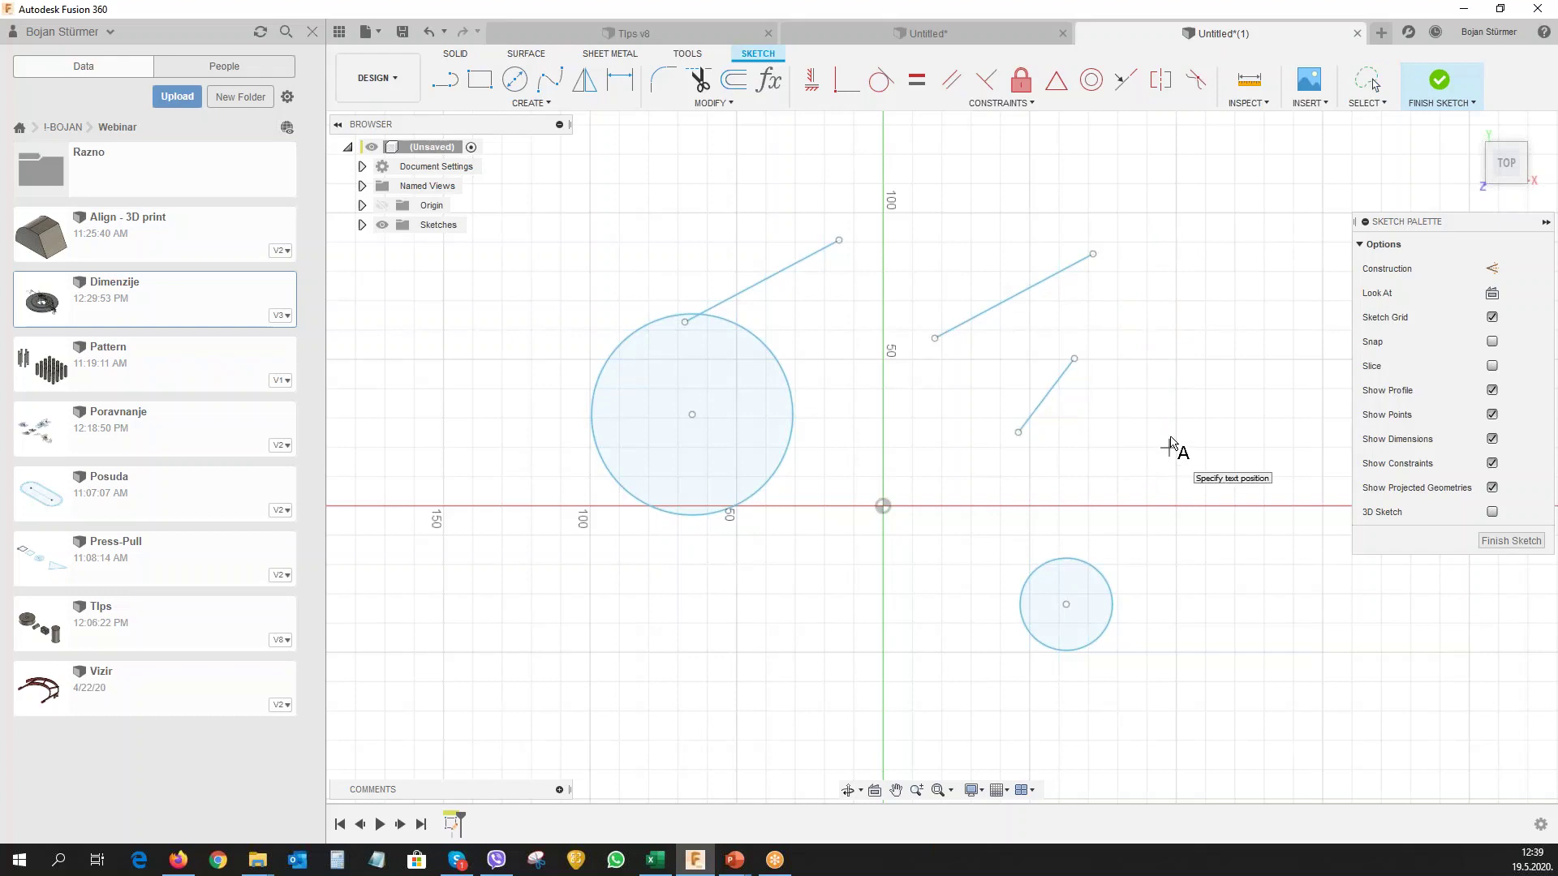
{"action": "key", "text": "Escape"}
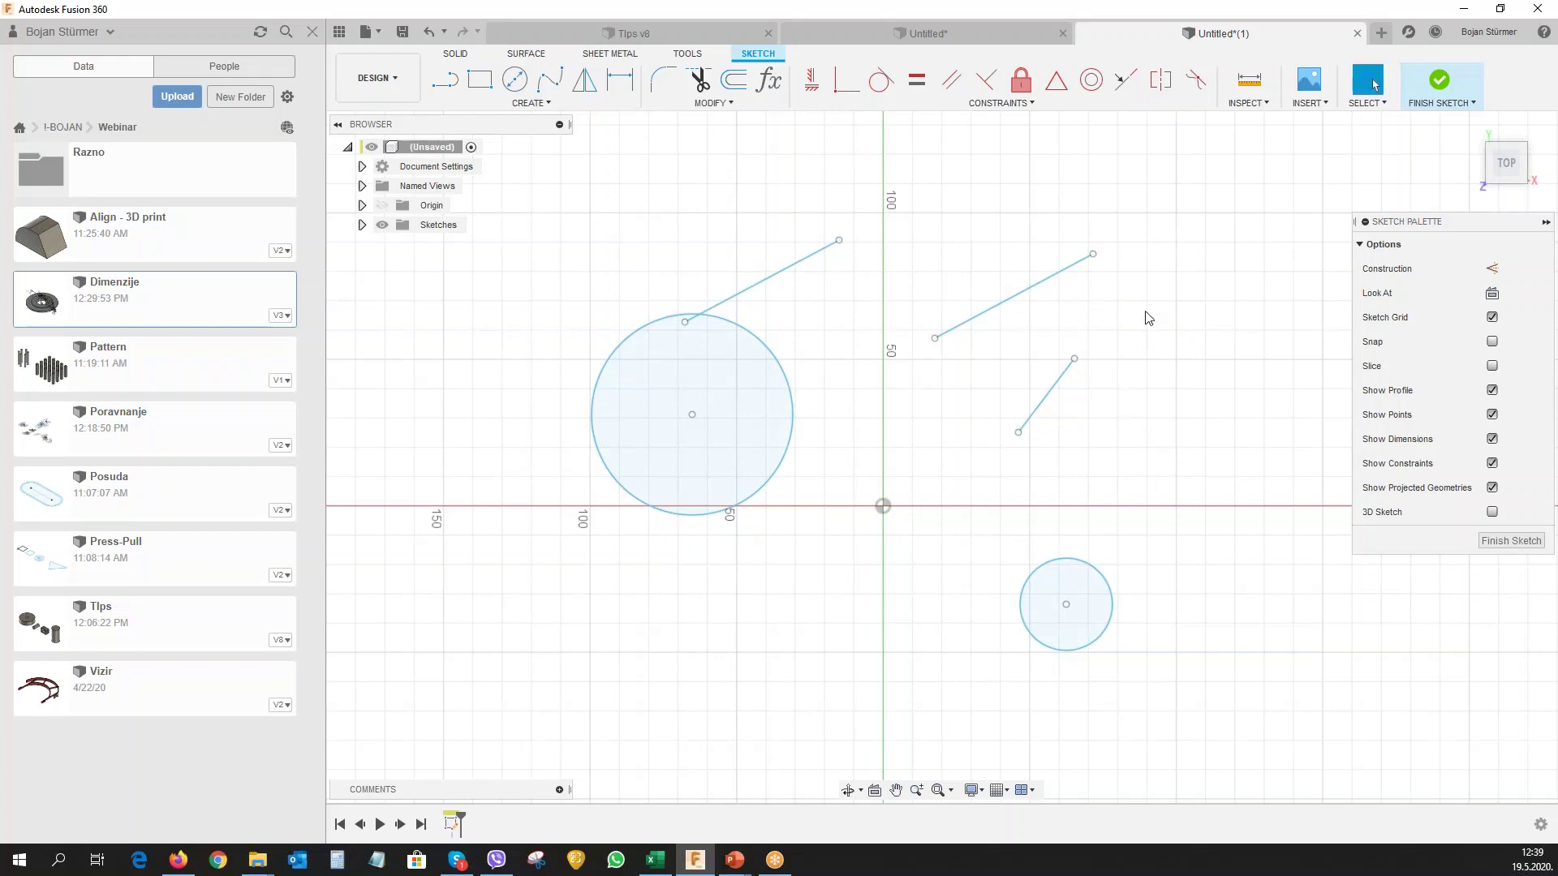
{"action": "mouse_move", "coordinate": [1166, 292]}
{"action": "left_mouse_down"}
{"action": "mouse_move", "coordinate": [1142, 418]}
{"action": "mouse_move", "coordinate": [1209, 327]}
{"action": "left_mouse_up"}
{"action": "key", "text": "r"}
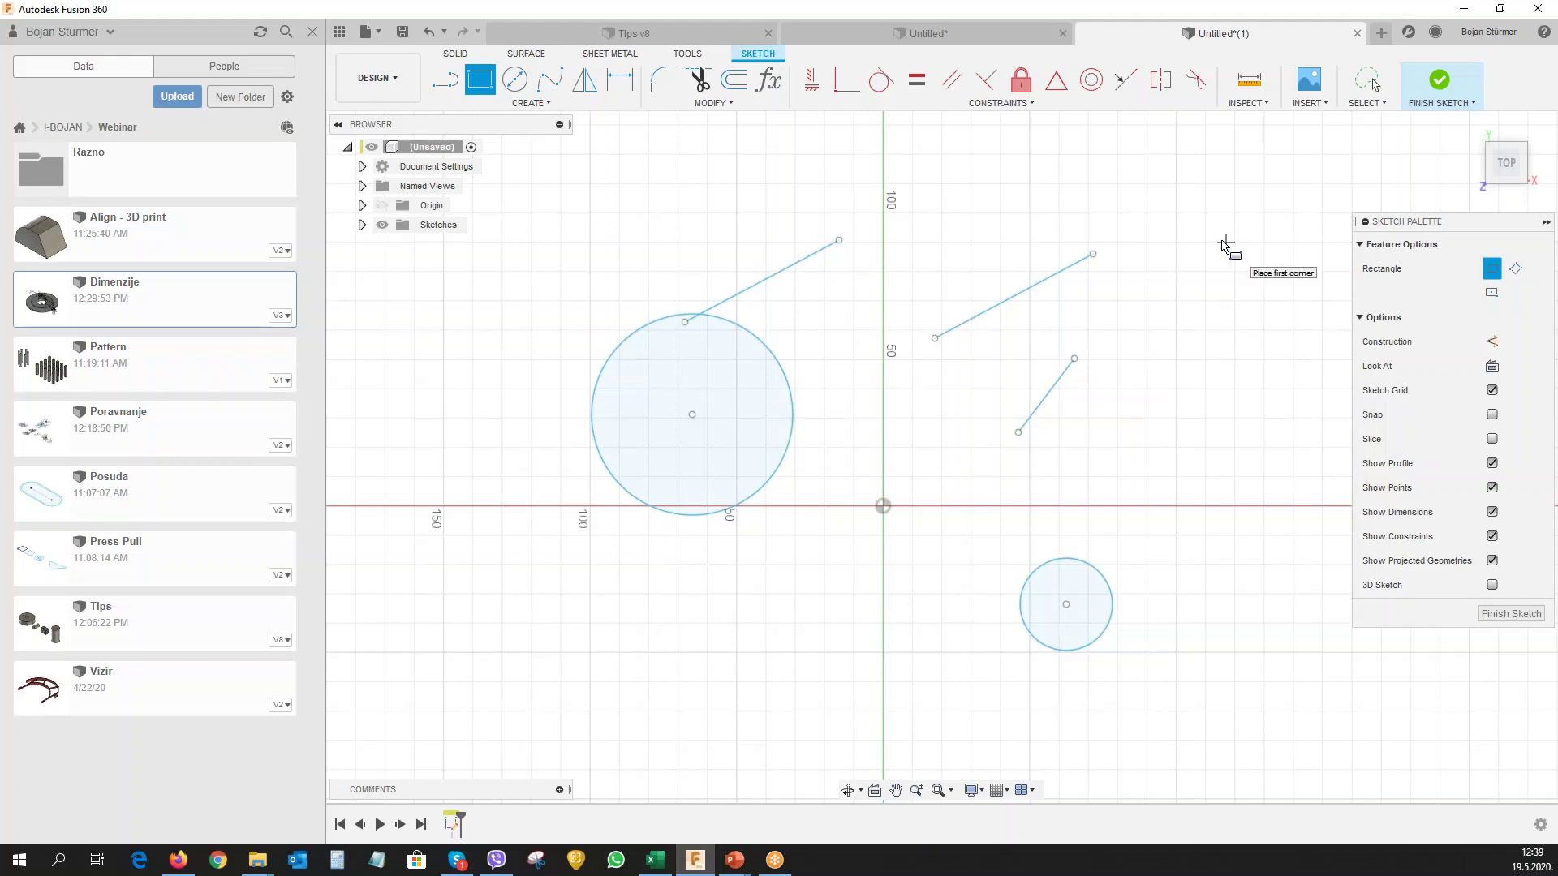
{"action": "left_click", "coordinate": [1153, 247]}
{"action": "left_click", "coordinate": [1231, 195]}
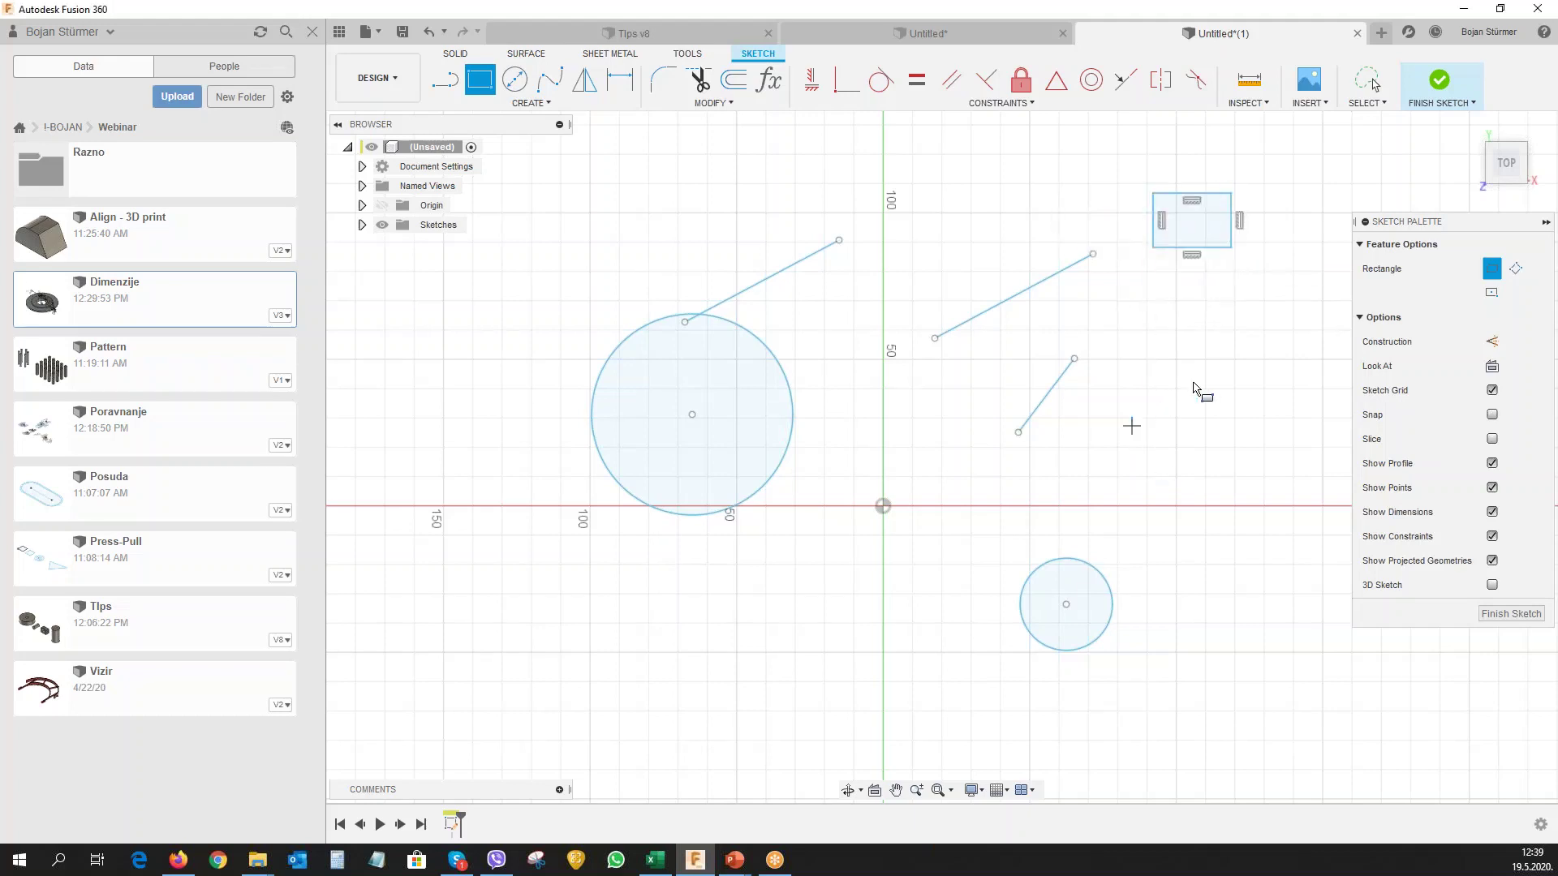
{"action": "key", "text": "Escape"}
Add a center-diameter circle on the right side of the sketch.
{"action": "left_click_drag", "start_coordinate": [1204, 369], "coordinate": [1114, 420]}
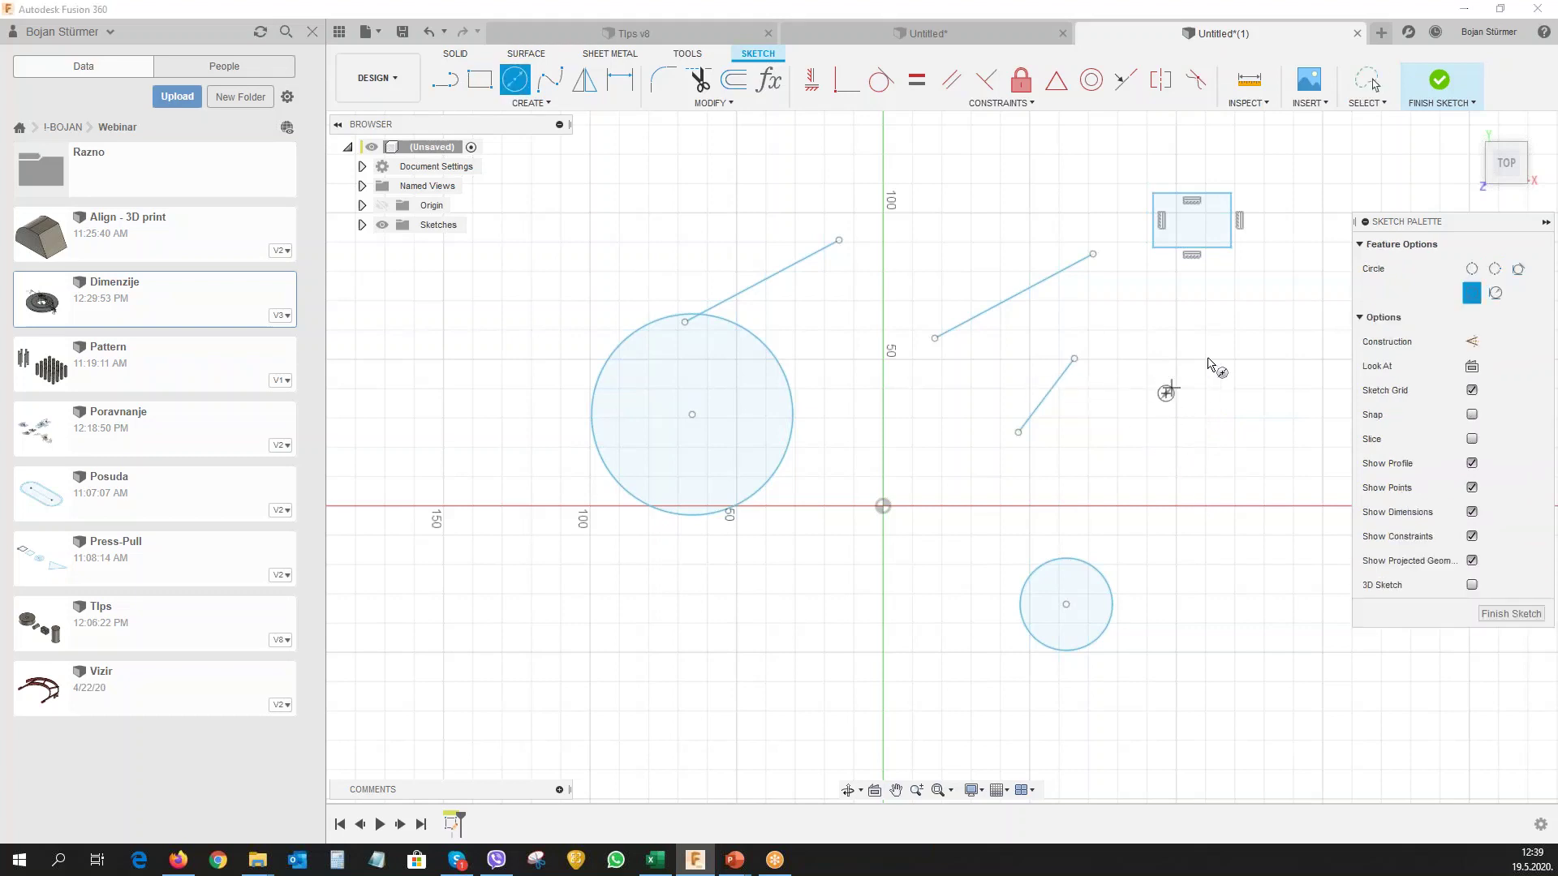
{"action": "left_click", "coordinate": [1166, 394]}
{"action": "left_click", "coordinate": [1229, 357]}
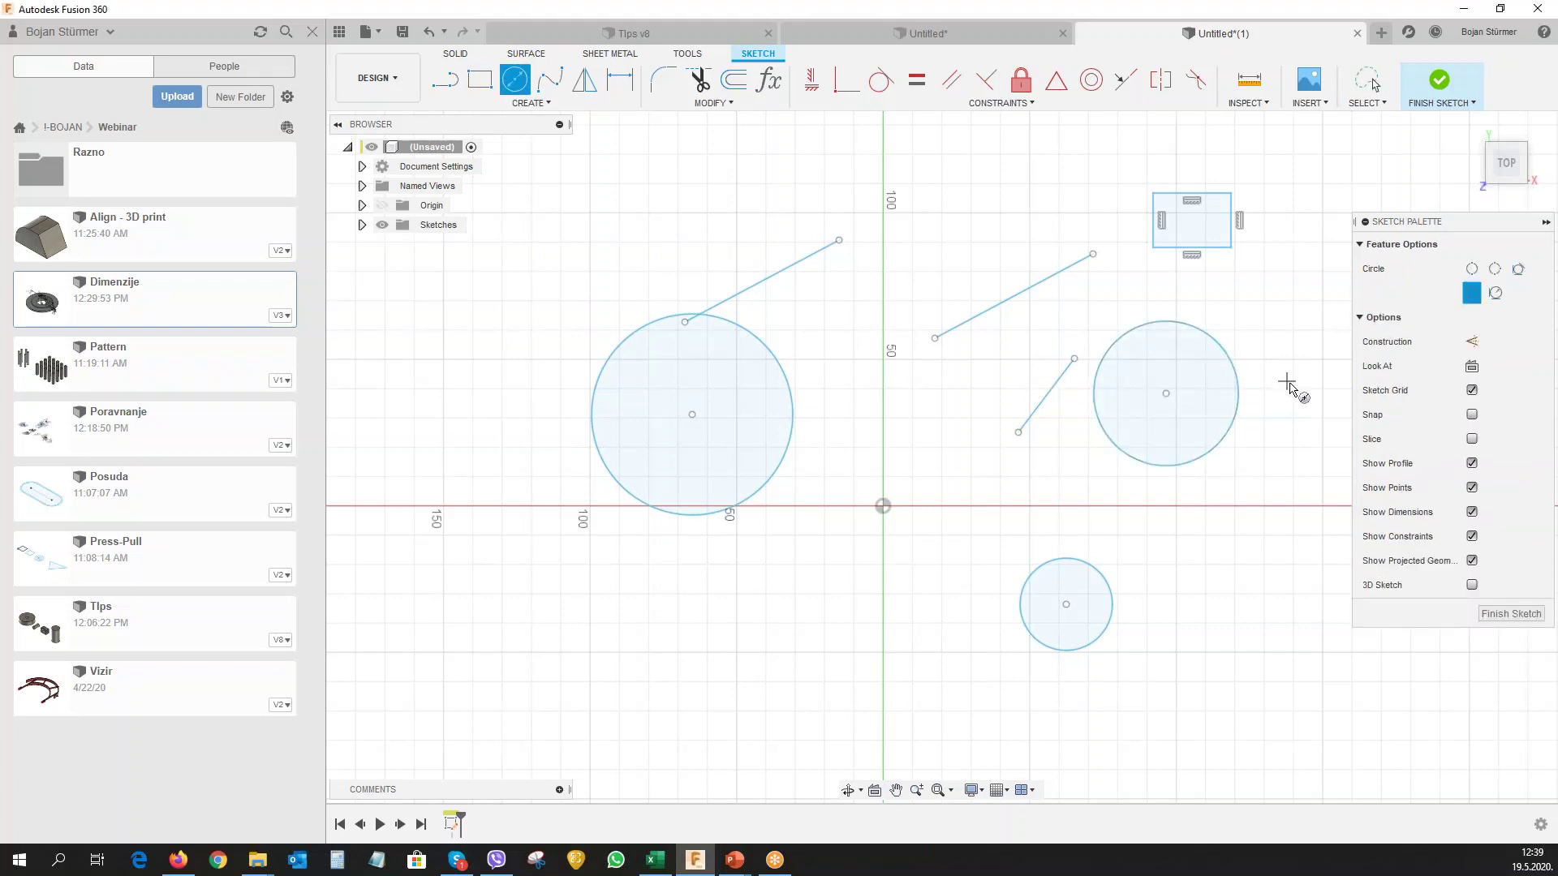
{"action": "left_click", "coordinate": [1373, 84]}
Draw a short slanted line at the lower right.
{"action": "right_click_drag", "start_coordinate": [1290, 388], "coordinate": [1280, 542]}
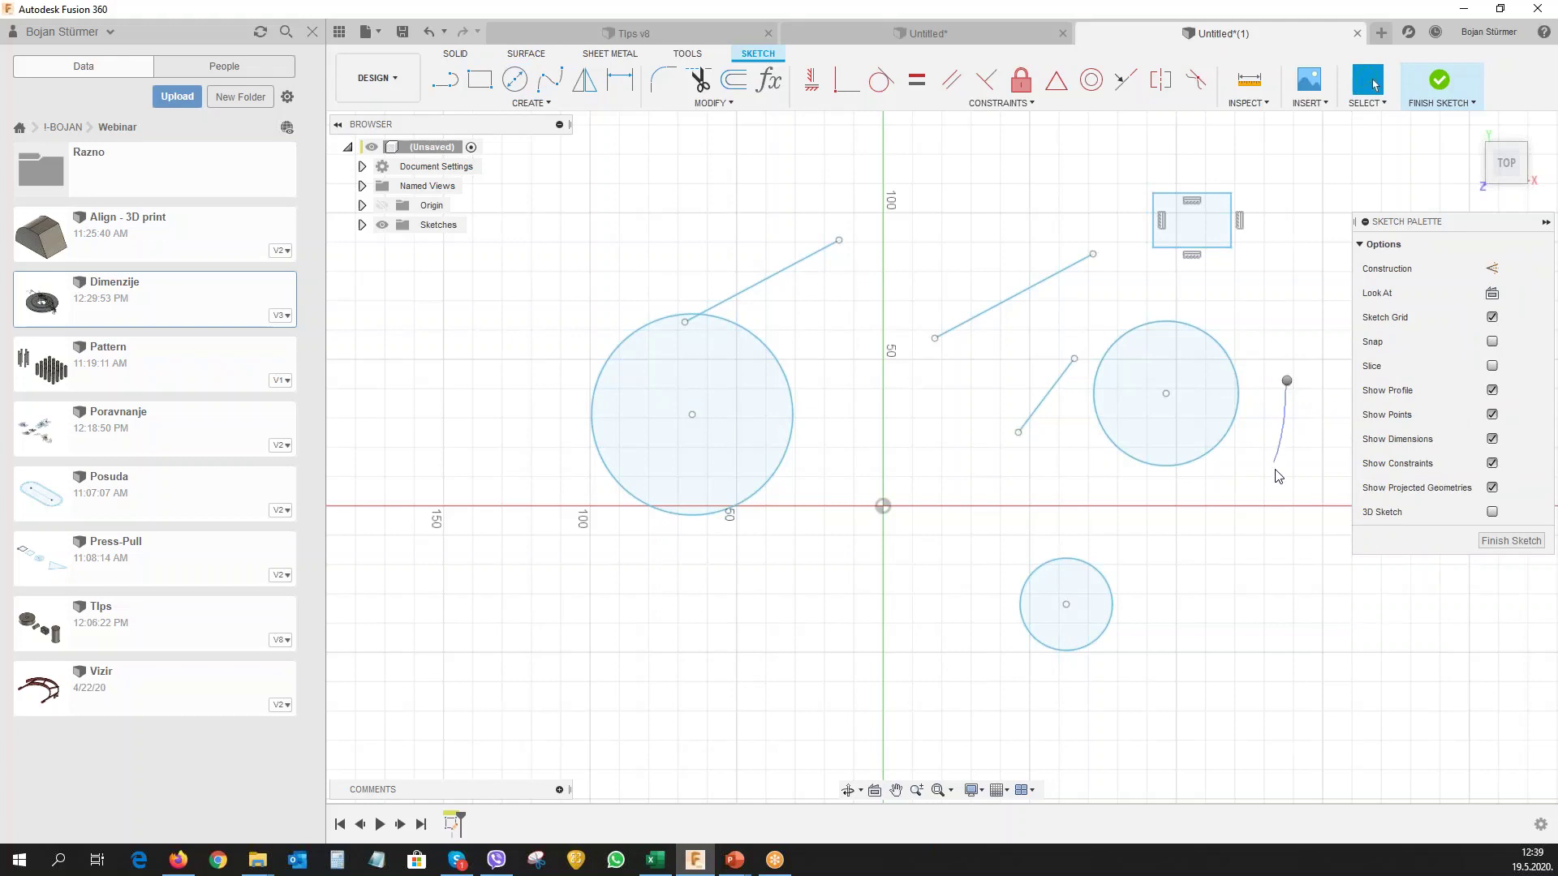
{"action": "left_click", "coordinate": [1255, 600]}
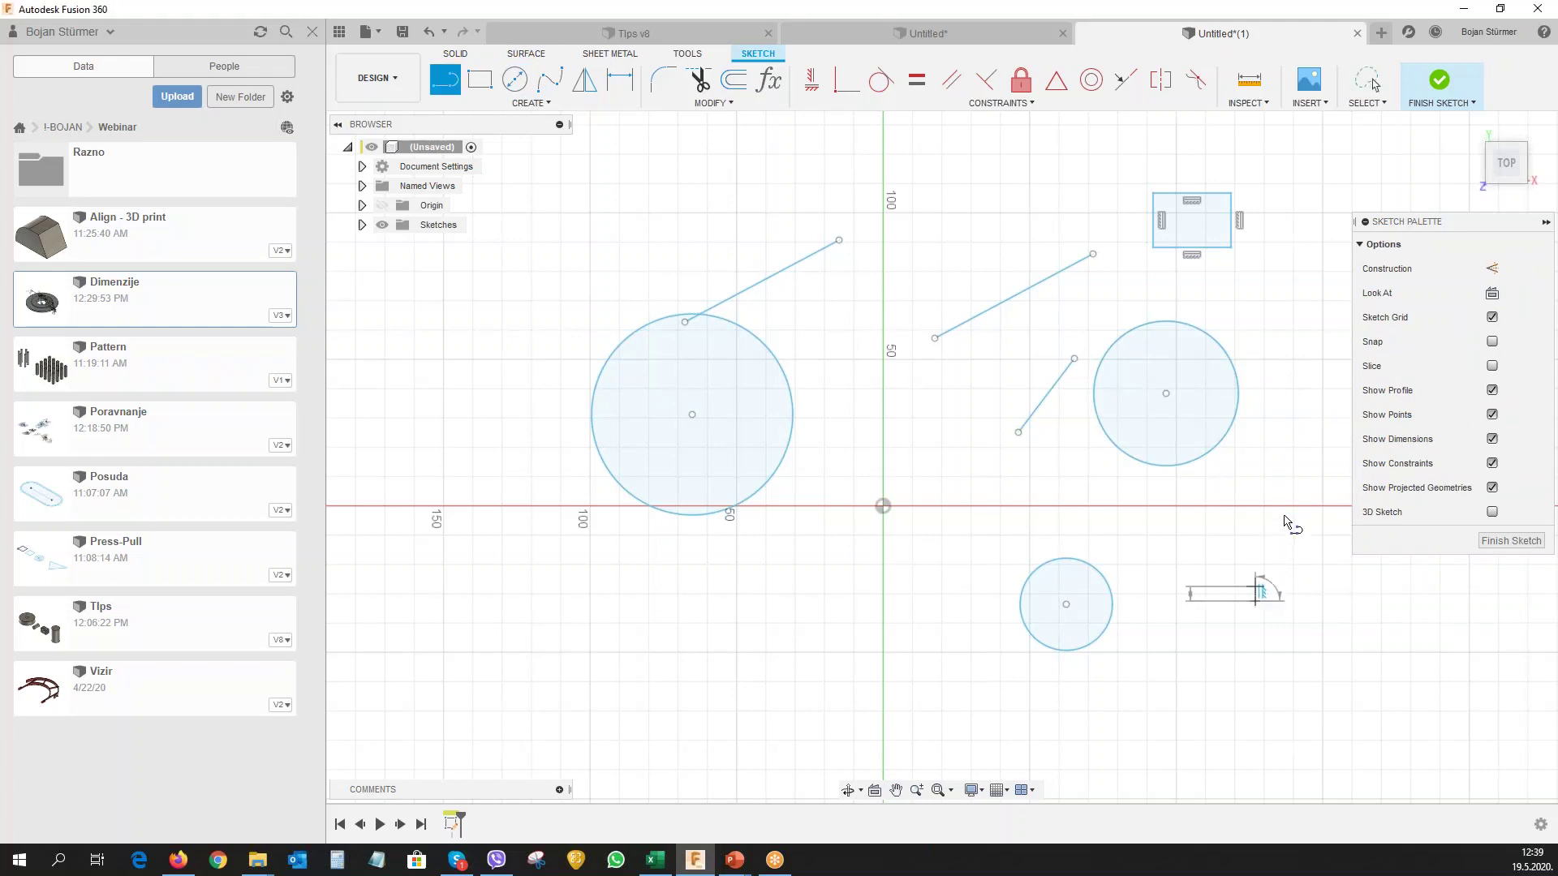
{"action": "left_click", "coordinate": [1283, 516]}
{"action": "key", "text": "Escape"}
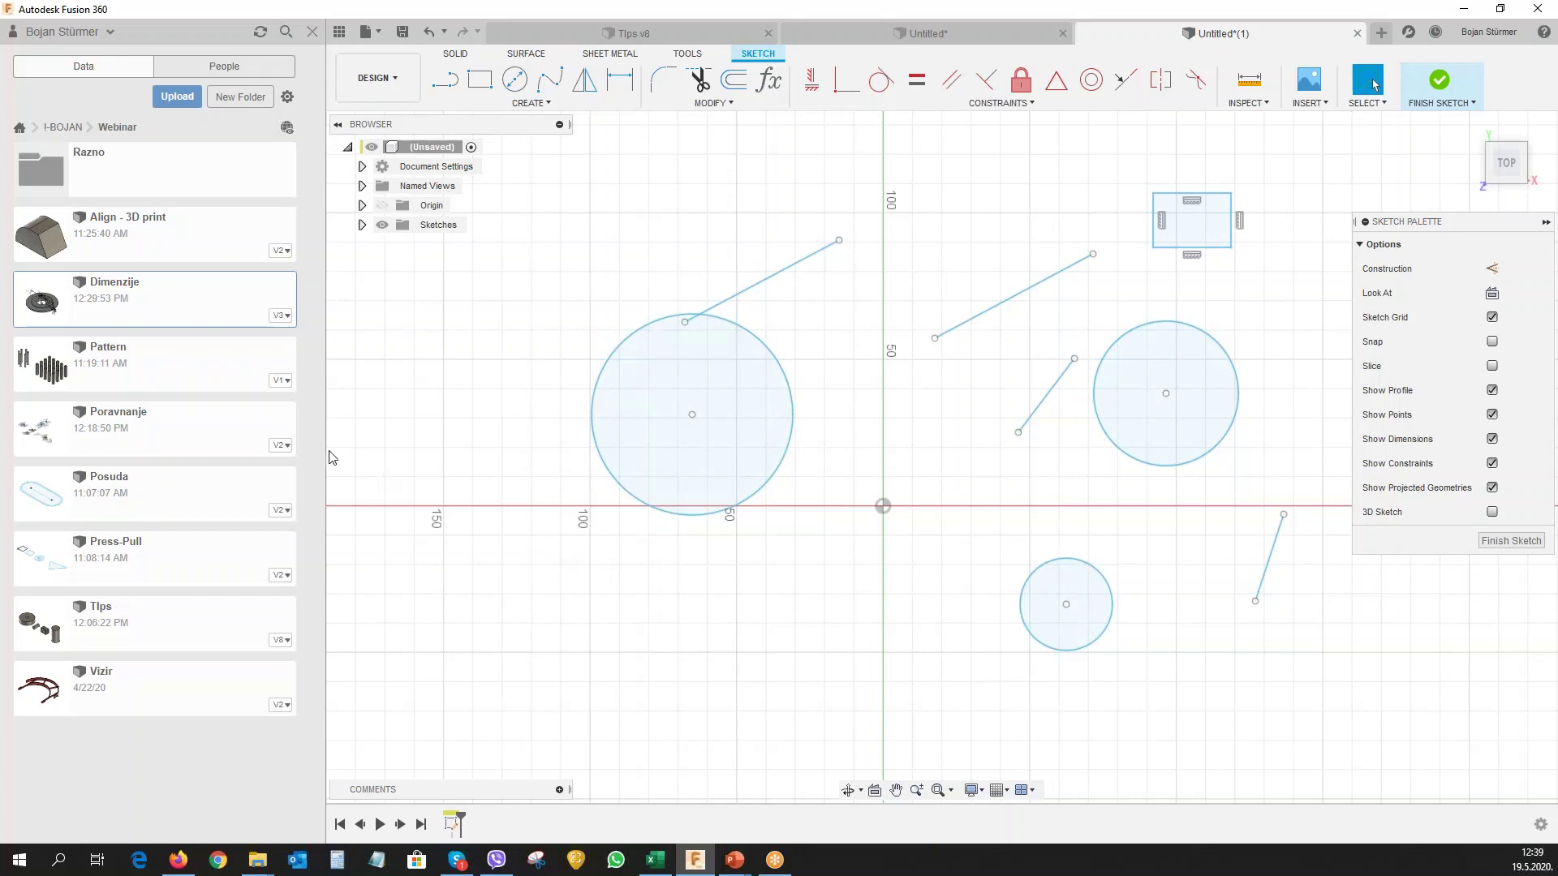
Open the Pattern design from the Data Panel.
{"action": "double_click", "coordinate": [117, 357]}
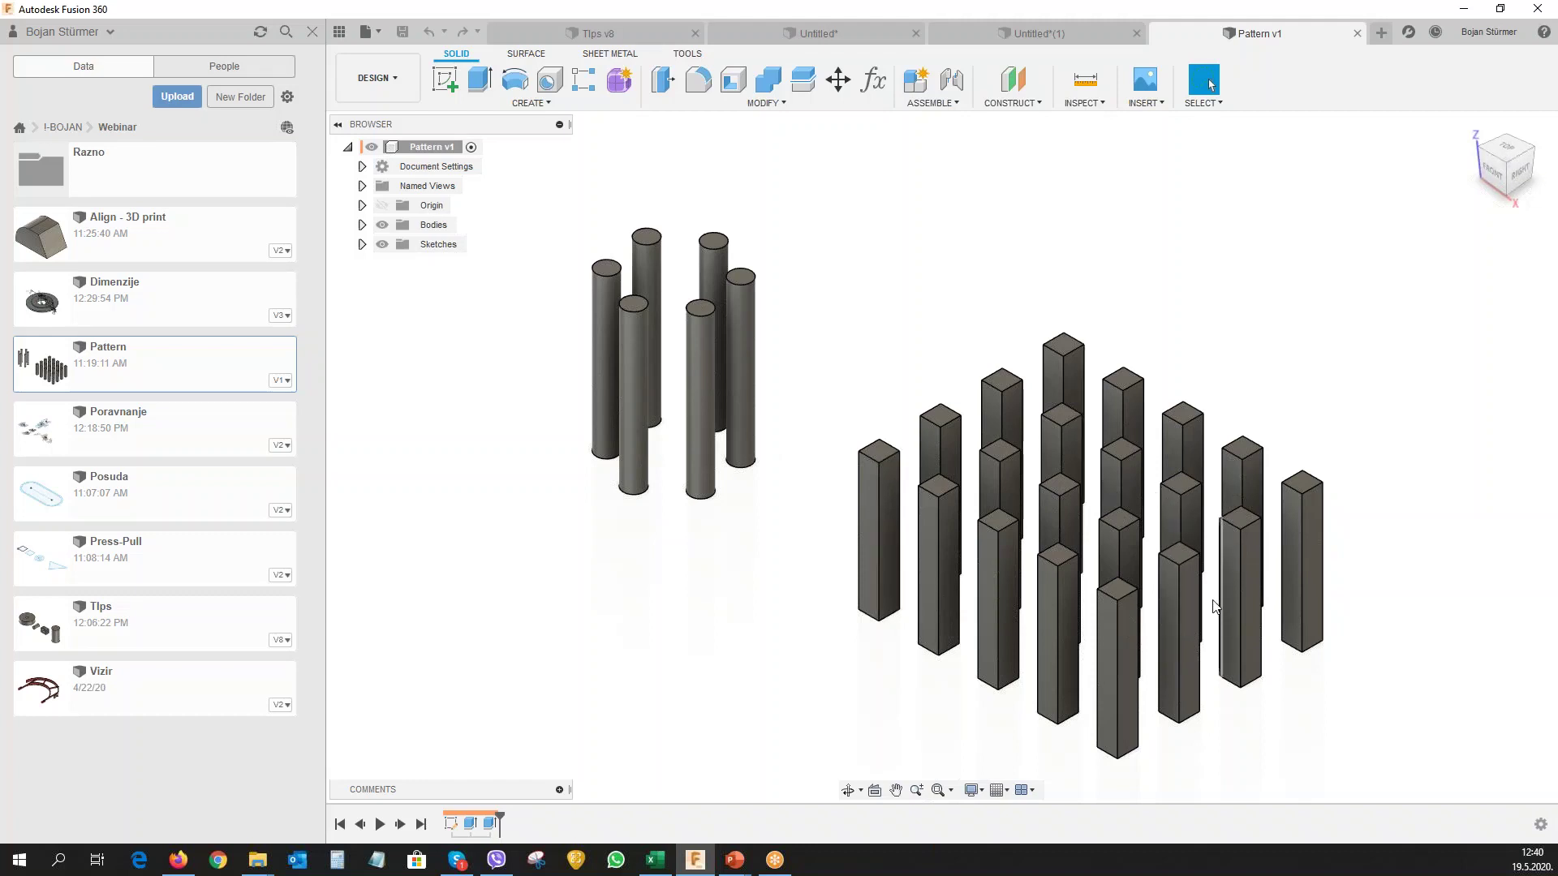
Edit Sketch2 and change its circular pattern quantity from 6 to 5.
{"action": "left_click", "coordinate": [452, 826]}
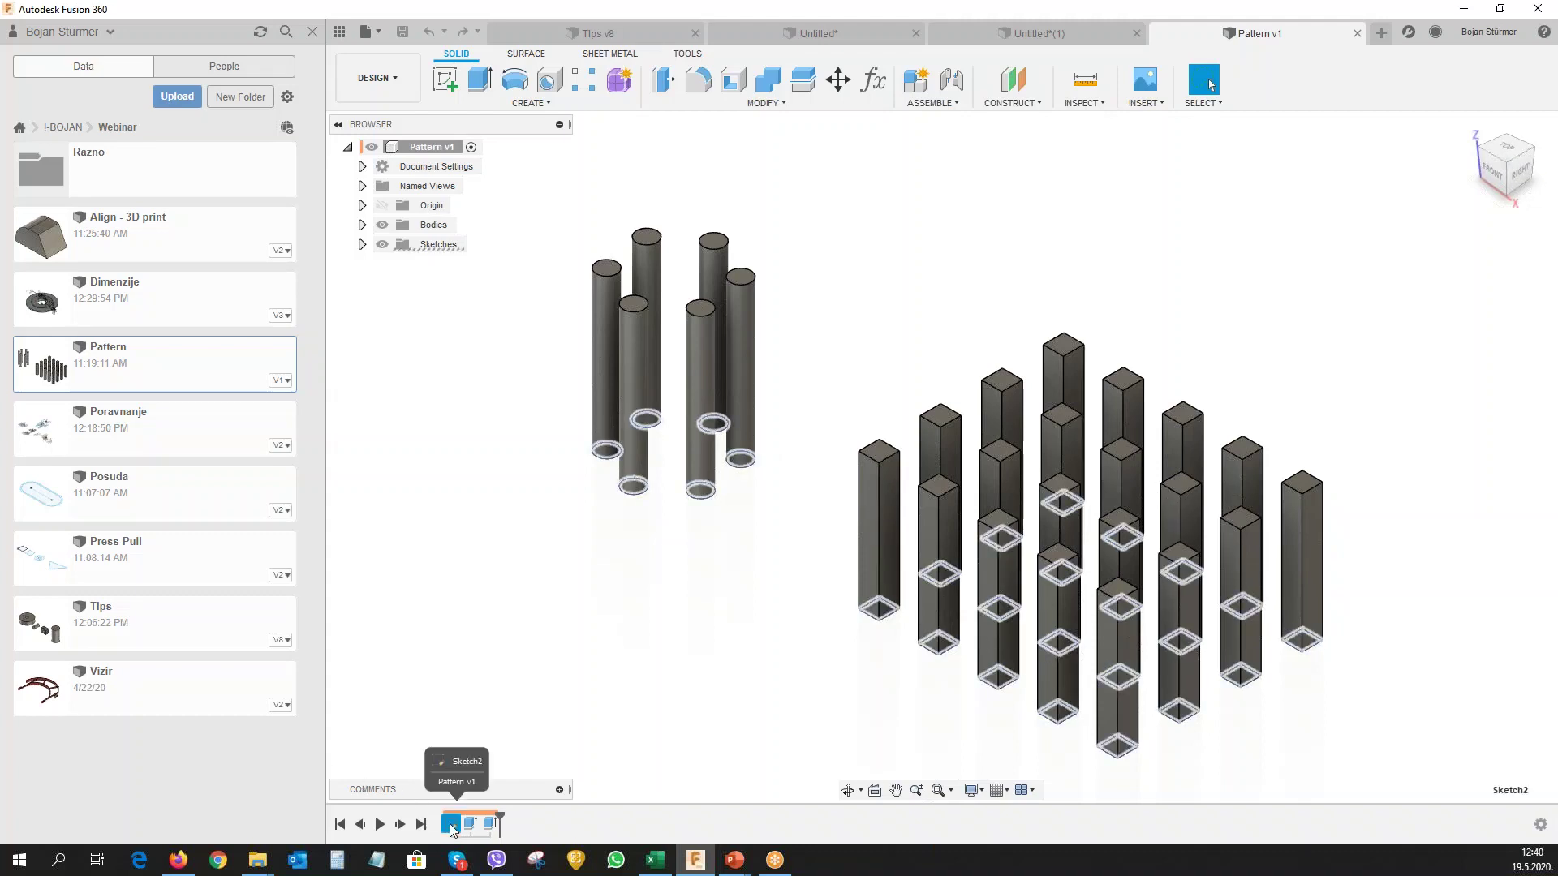
{"action": "right_click", "coordinate": [452, 828]}
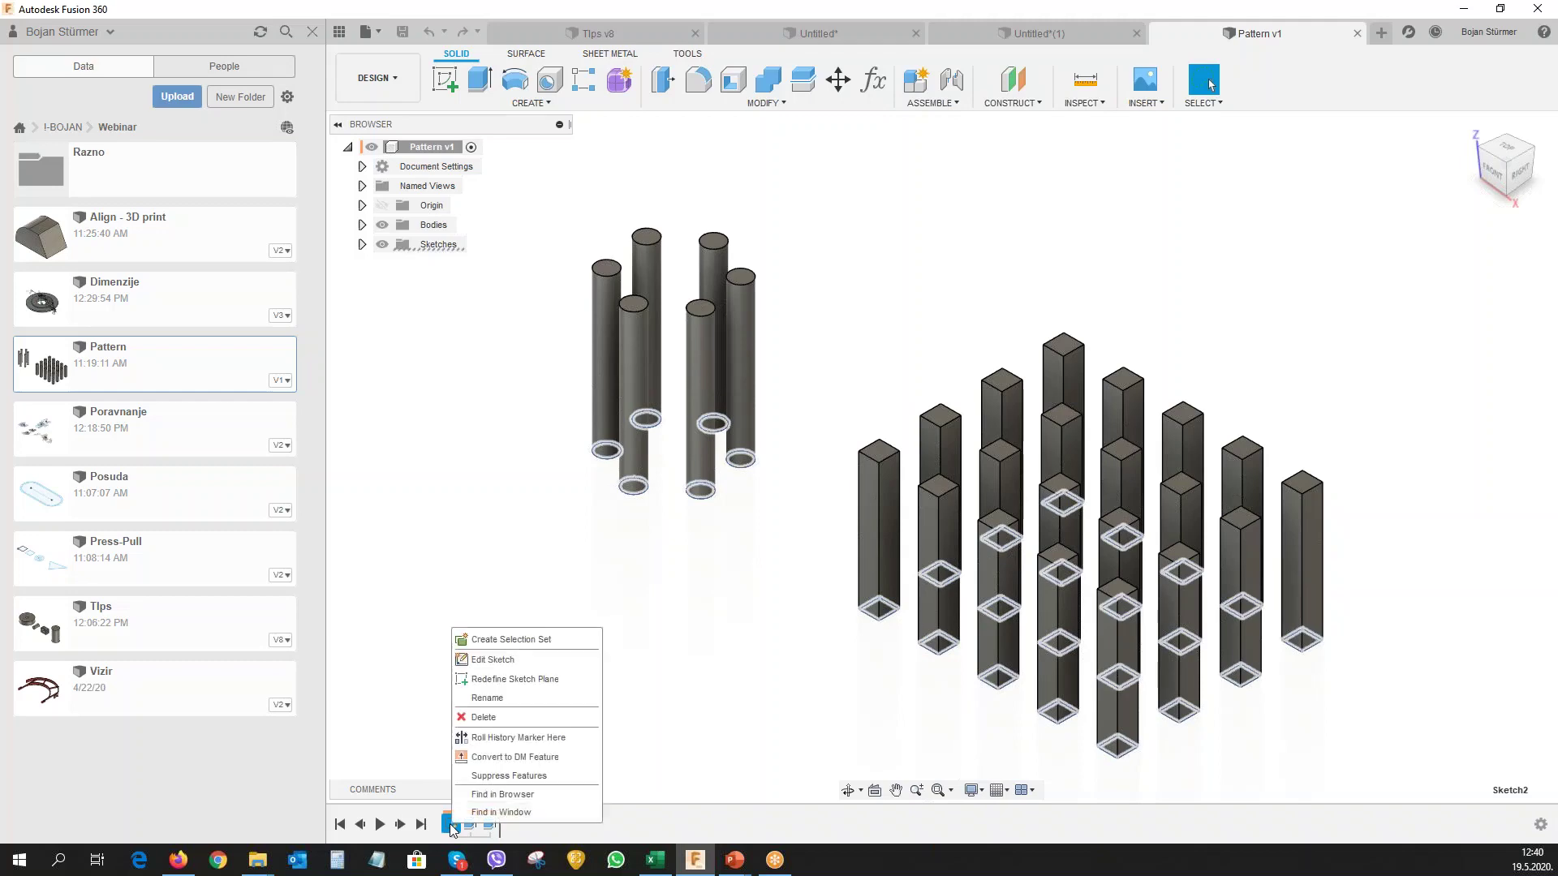
{"action": "left_click", "coordinate": [491, 660]}
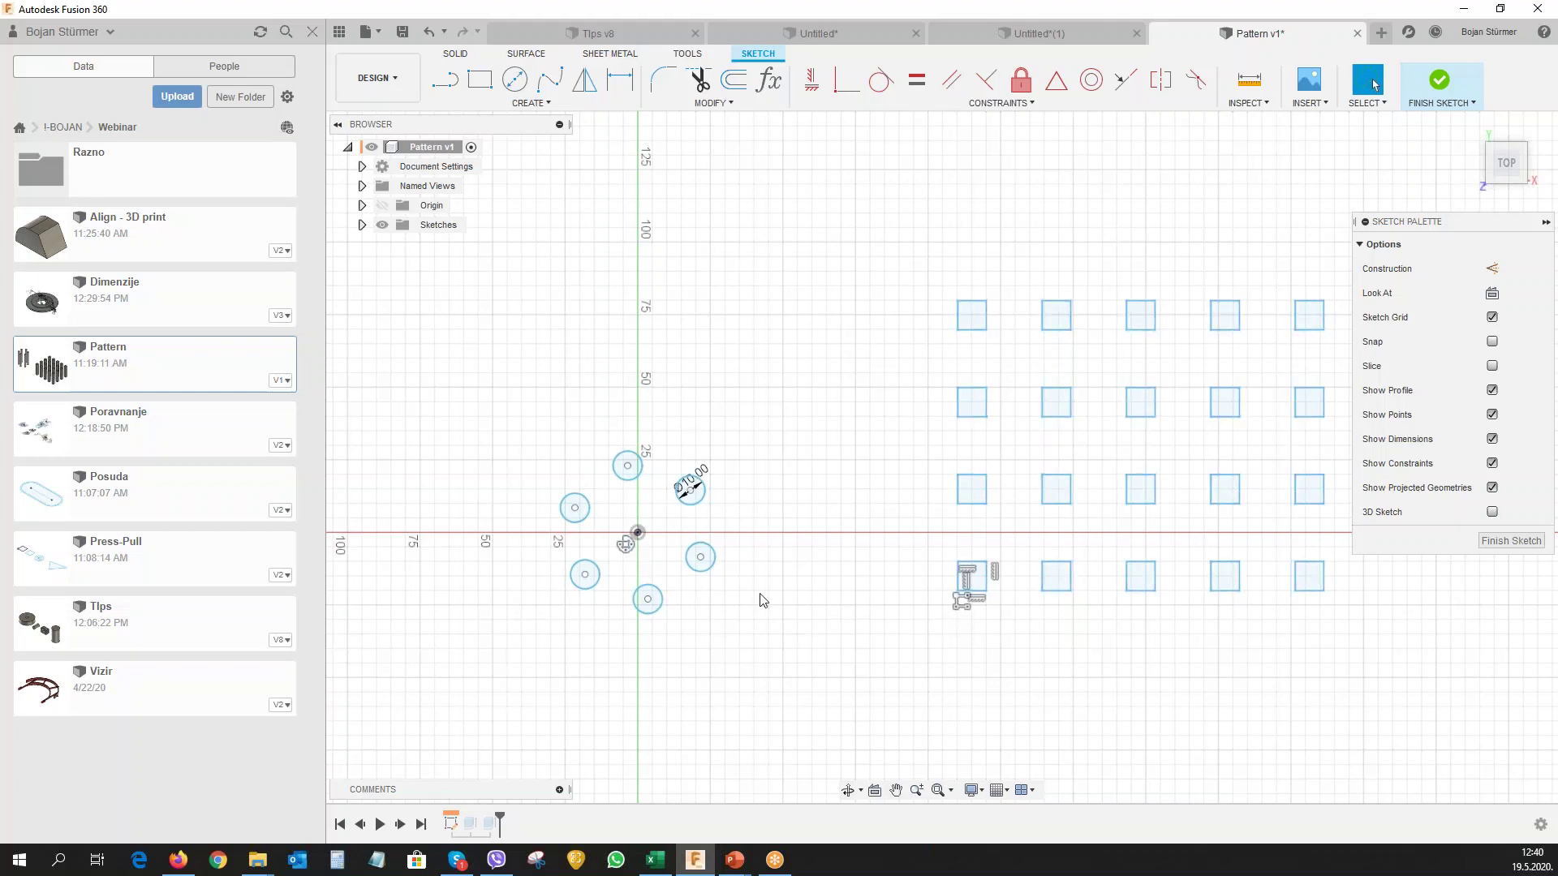
{"action": "double_click", "coordinate": [626, 545]}
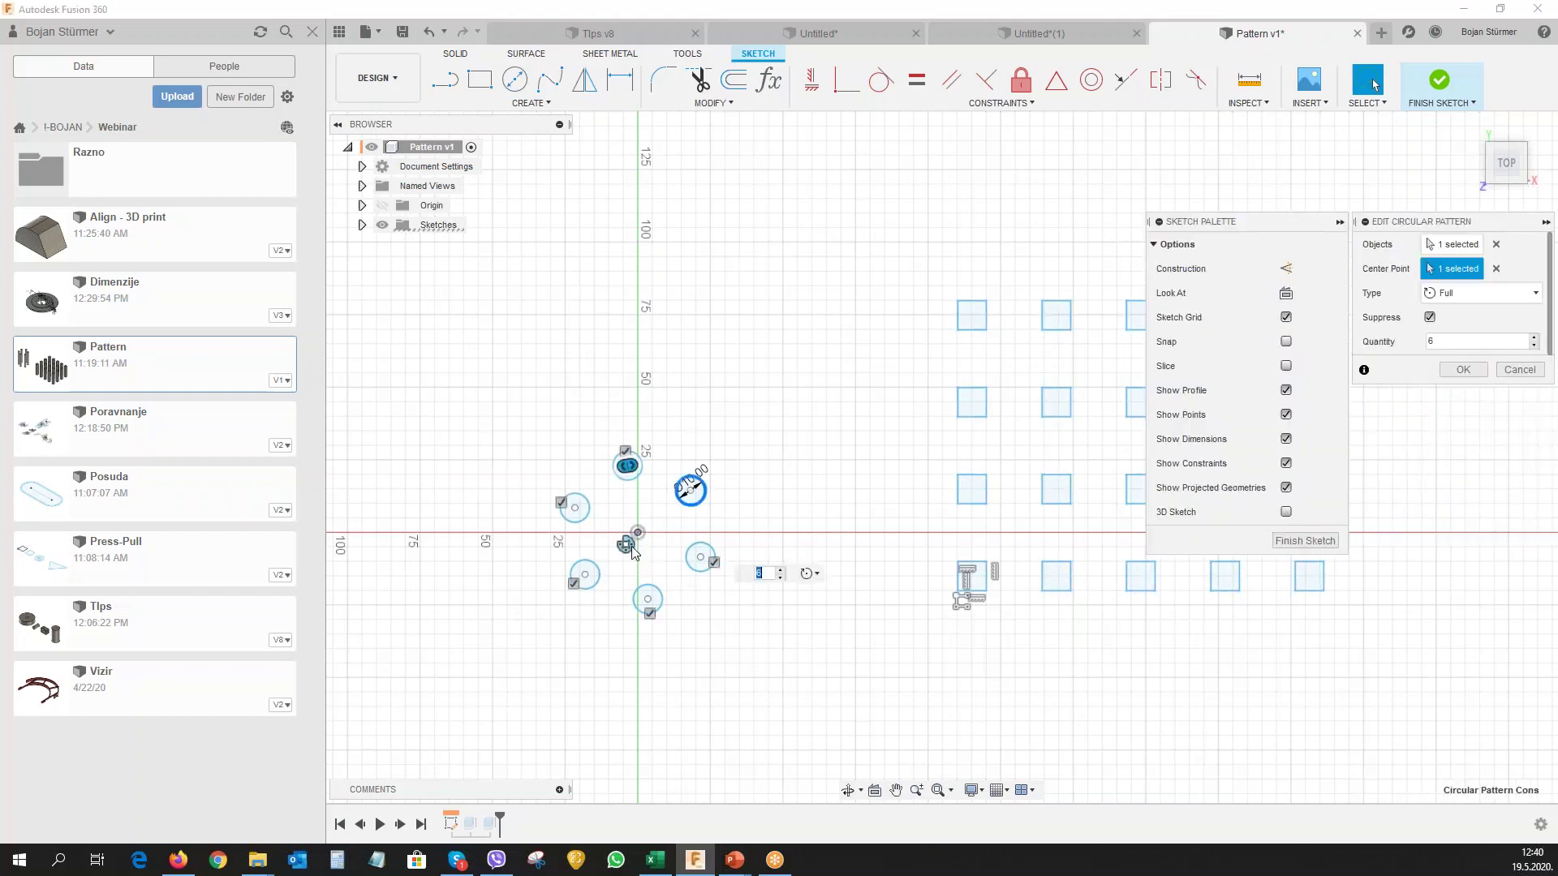
{"action": "left_click", "coordinate": [1426, 341]}
{"action": "type", "text": "5"}
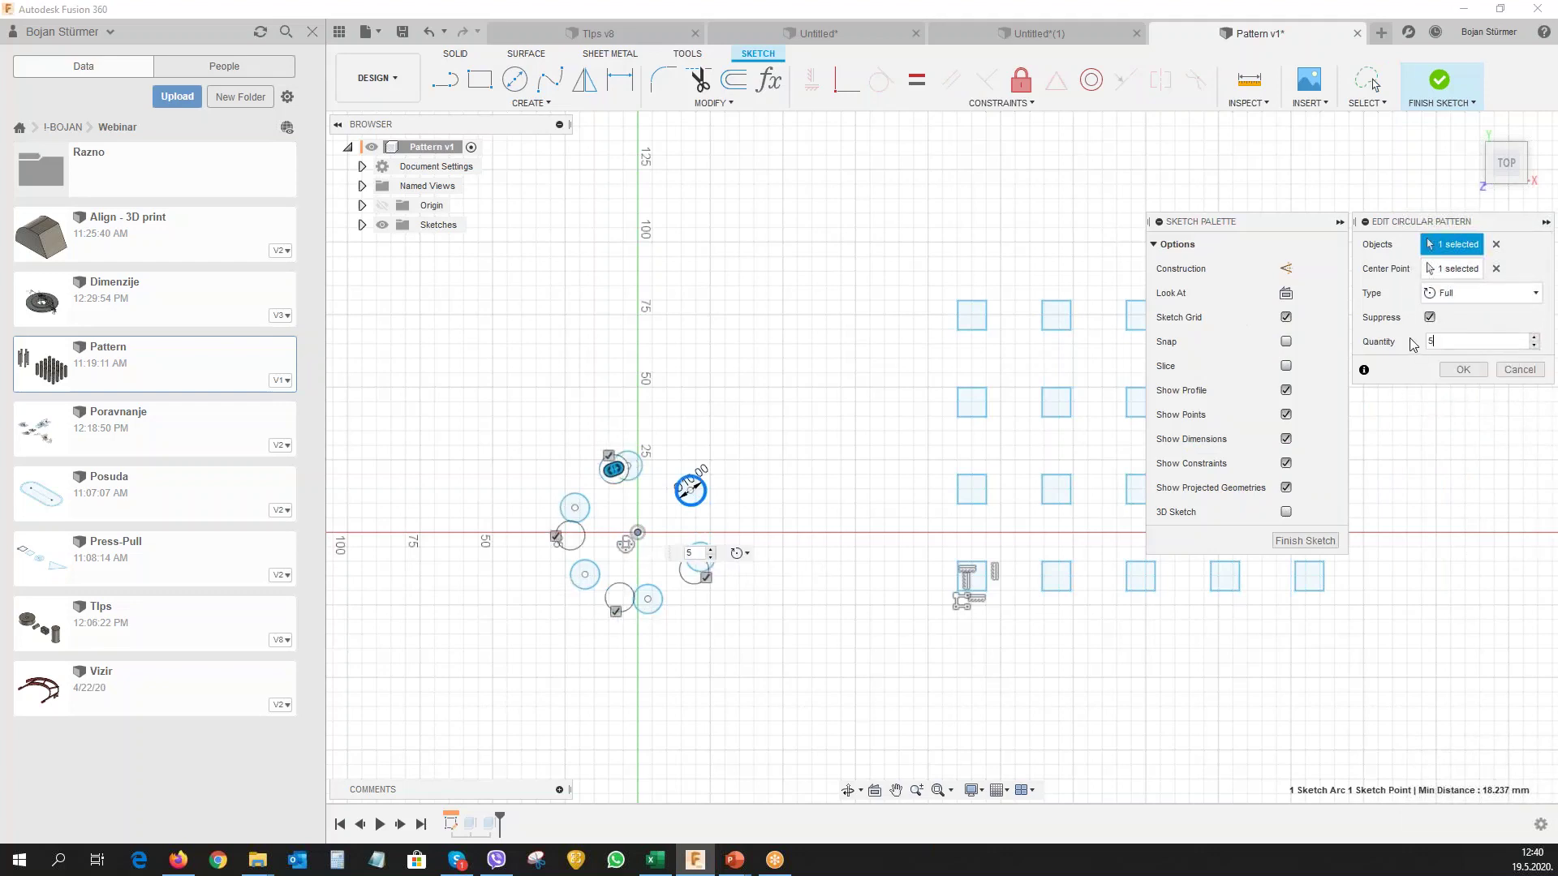
{"action": "key", "text": "Return"}
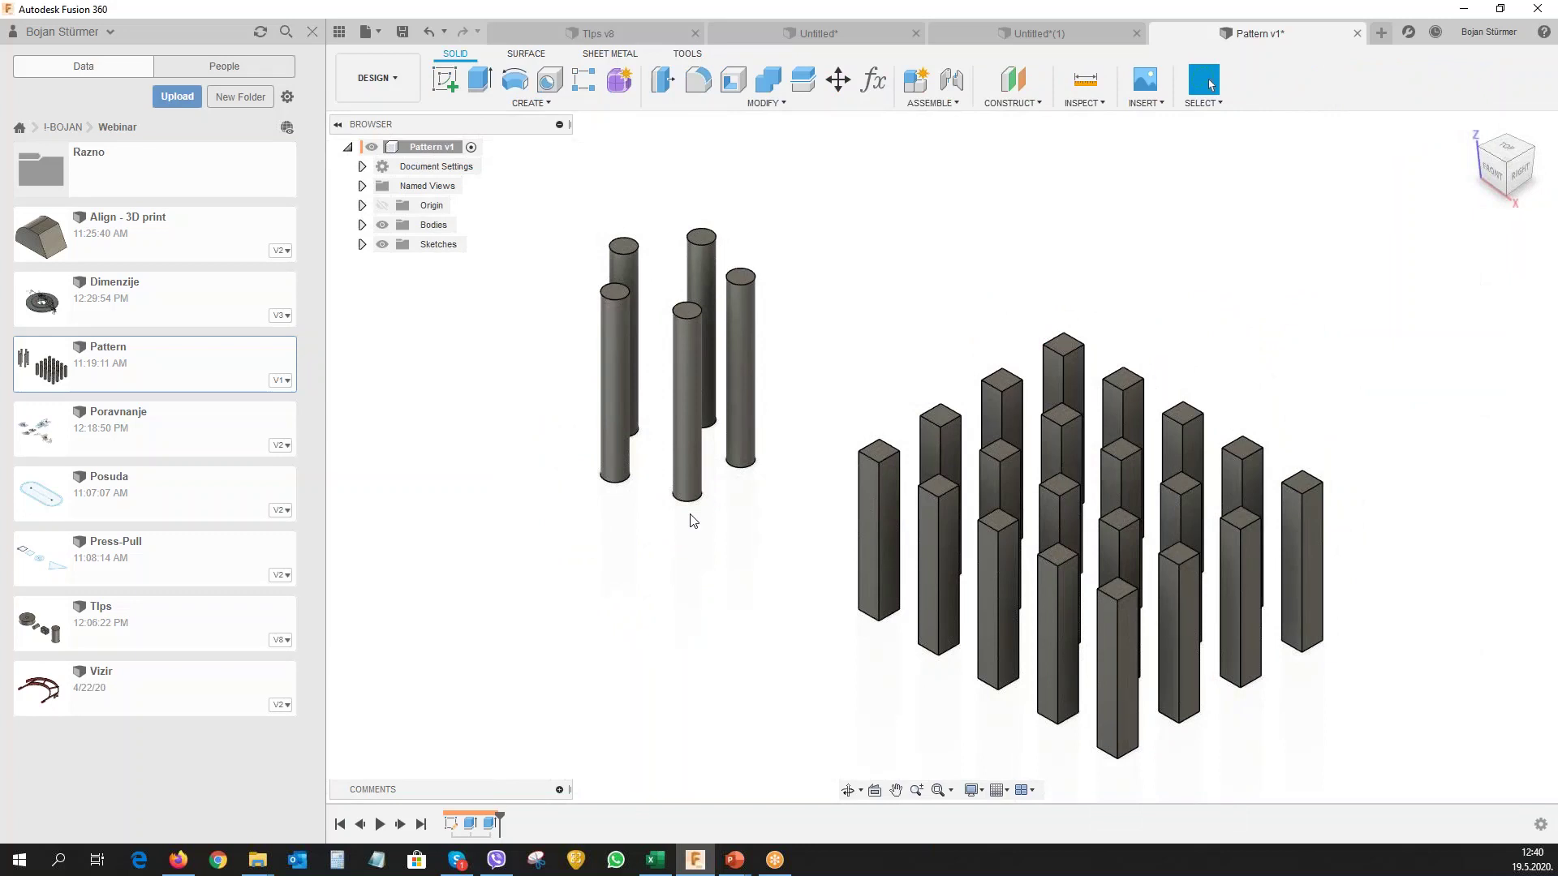
Start a new design and add a component named Komp 1.
{"action": "left_click", "coordinate": [1381, 35]}
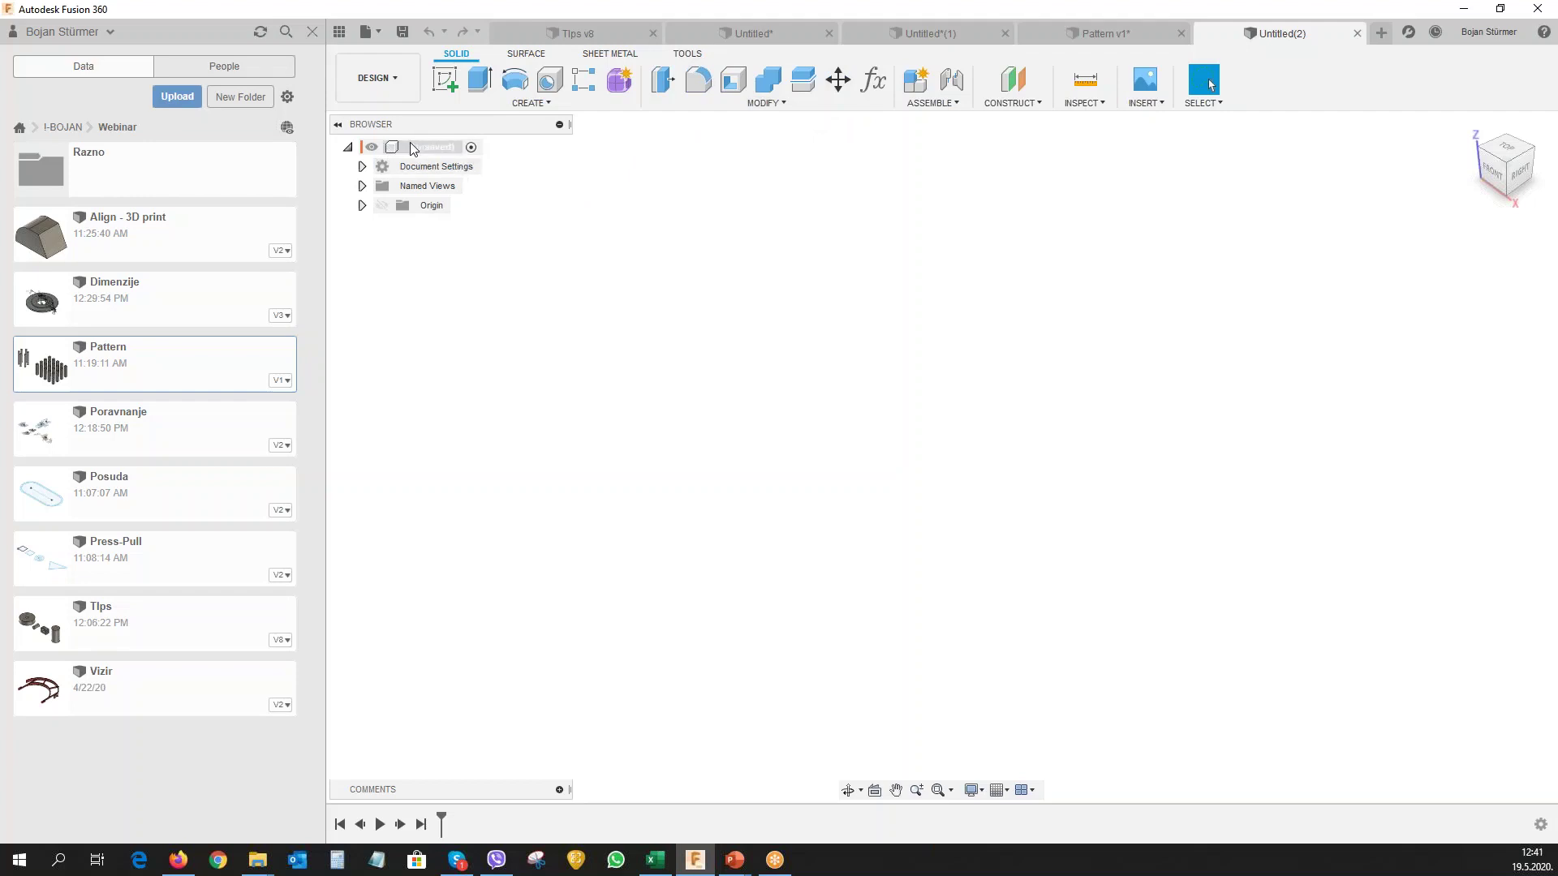
{"action": "right_click", "coordinate": [436, 152]}
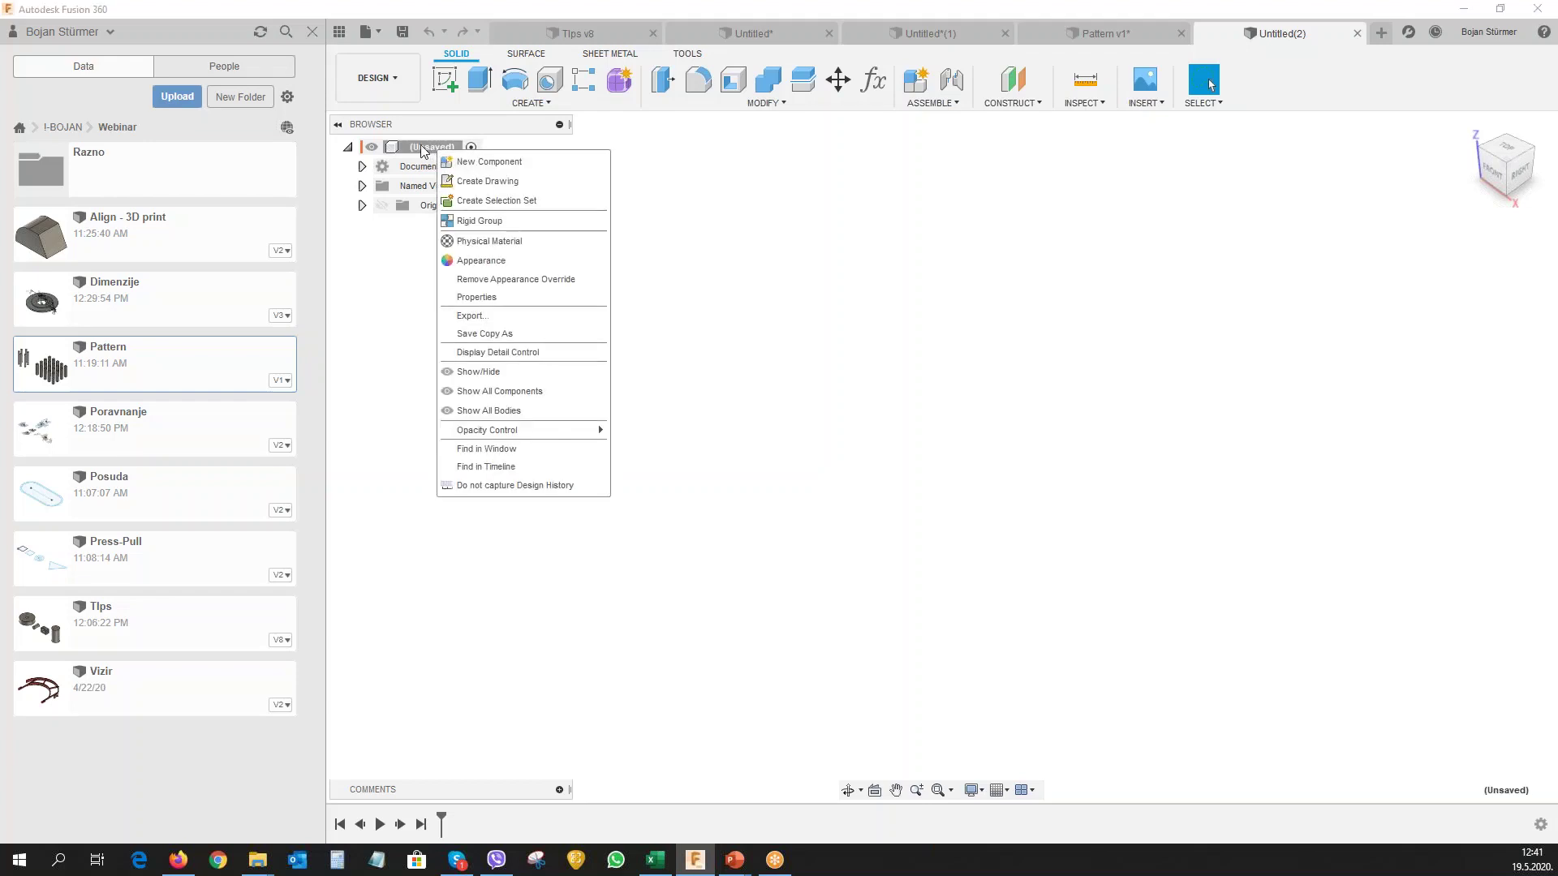
{"action": "left_click", "coordinate": [479, 162]}
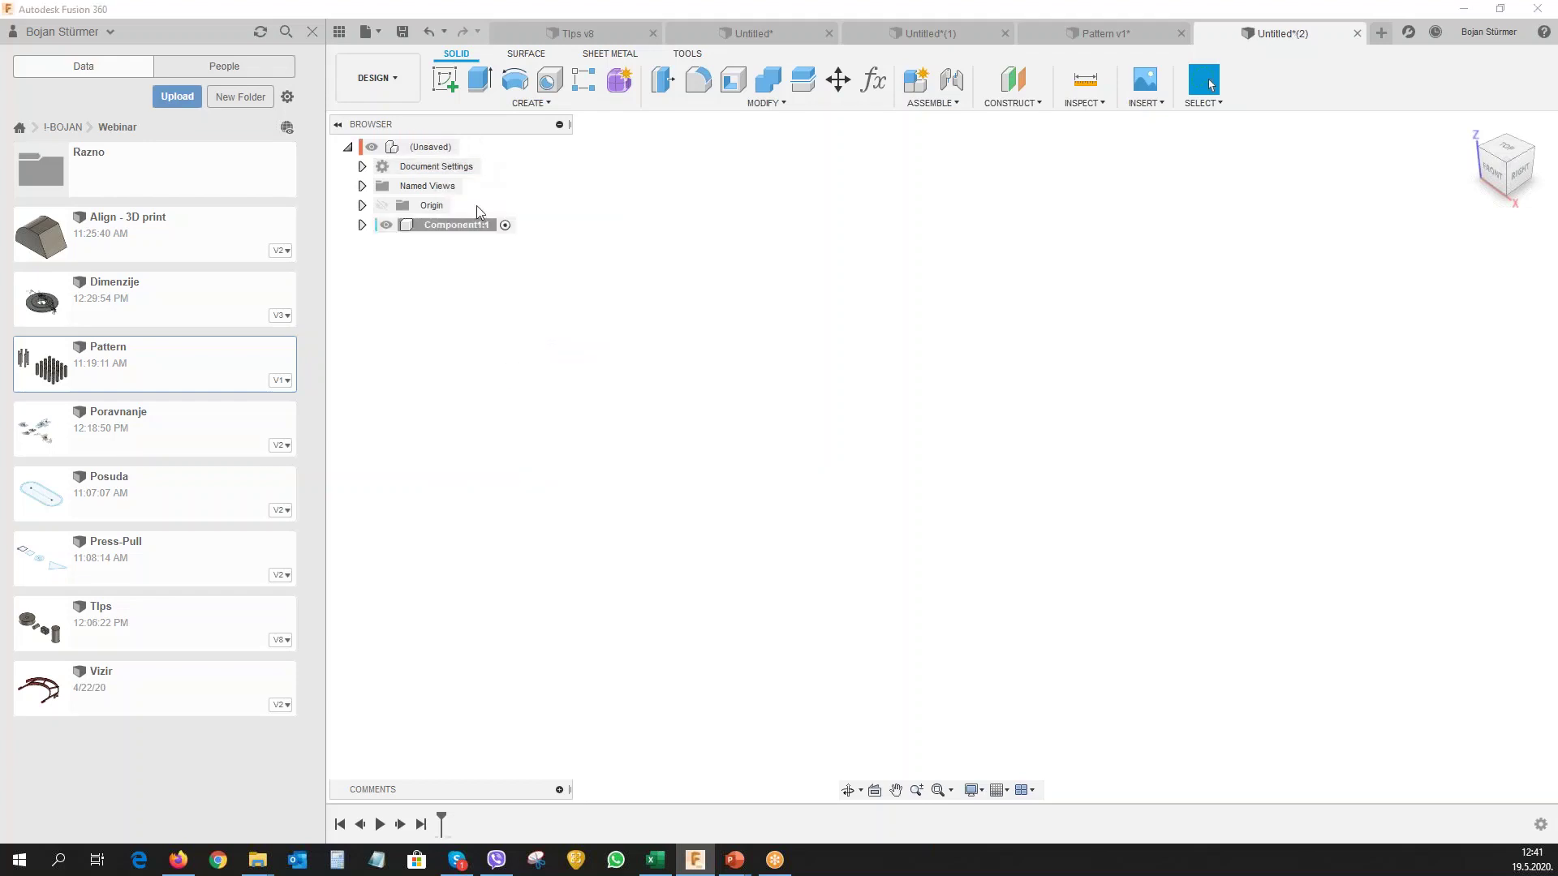
{"action": "left_click", "coordinate": [467, 227]}
{"action": "left_click", "coordinate": [467, 225]}
{"action": "type", "text": "Komp 1"}
{"action": "key", "text": "Return"}
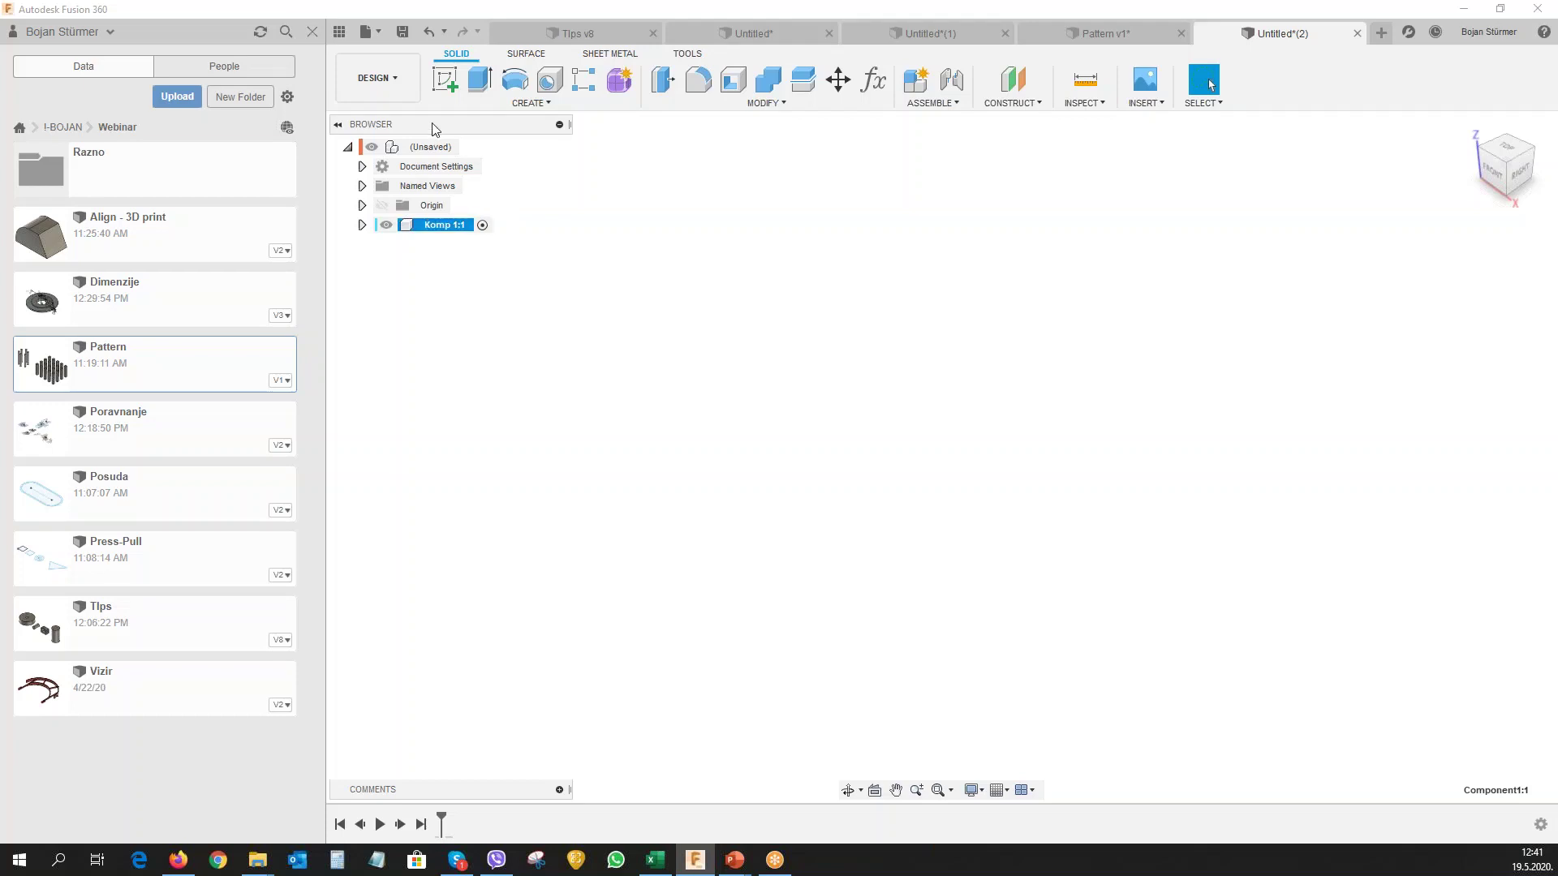
Add a second component named Komp 2.
{"action": "right_click", "coordinate": [428, 225]}
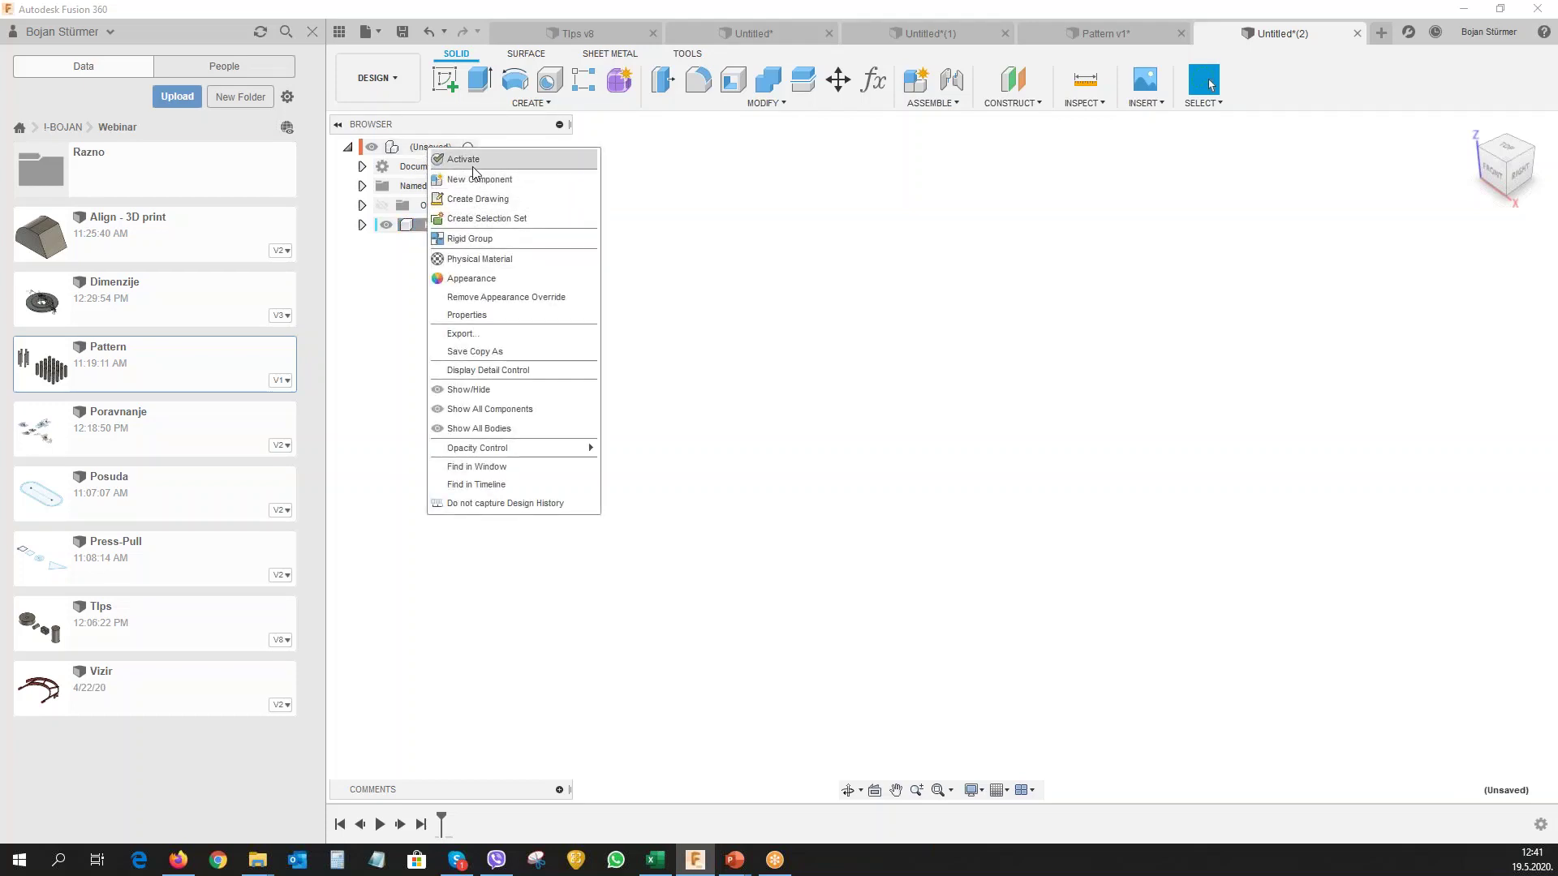
{"action": "left_click", "coordinate": [481, 180]}
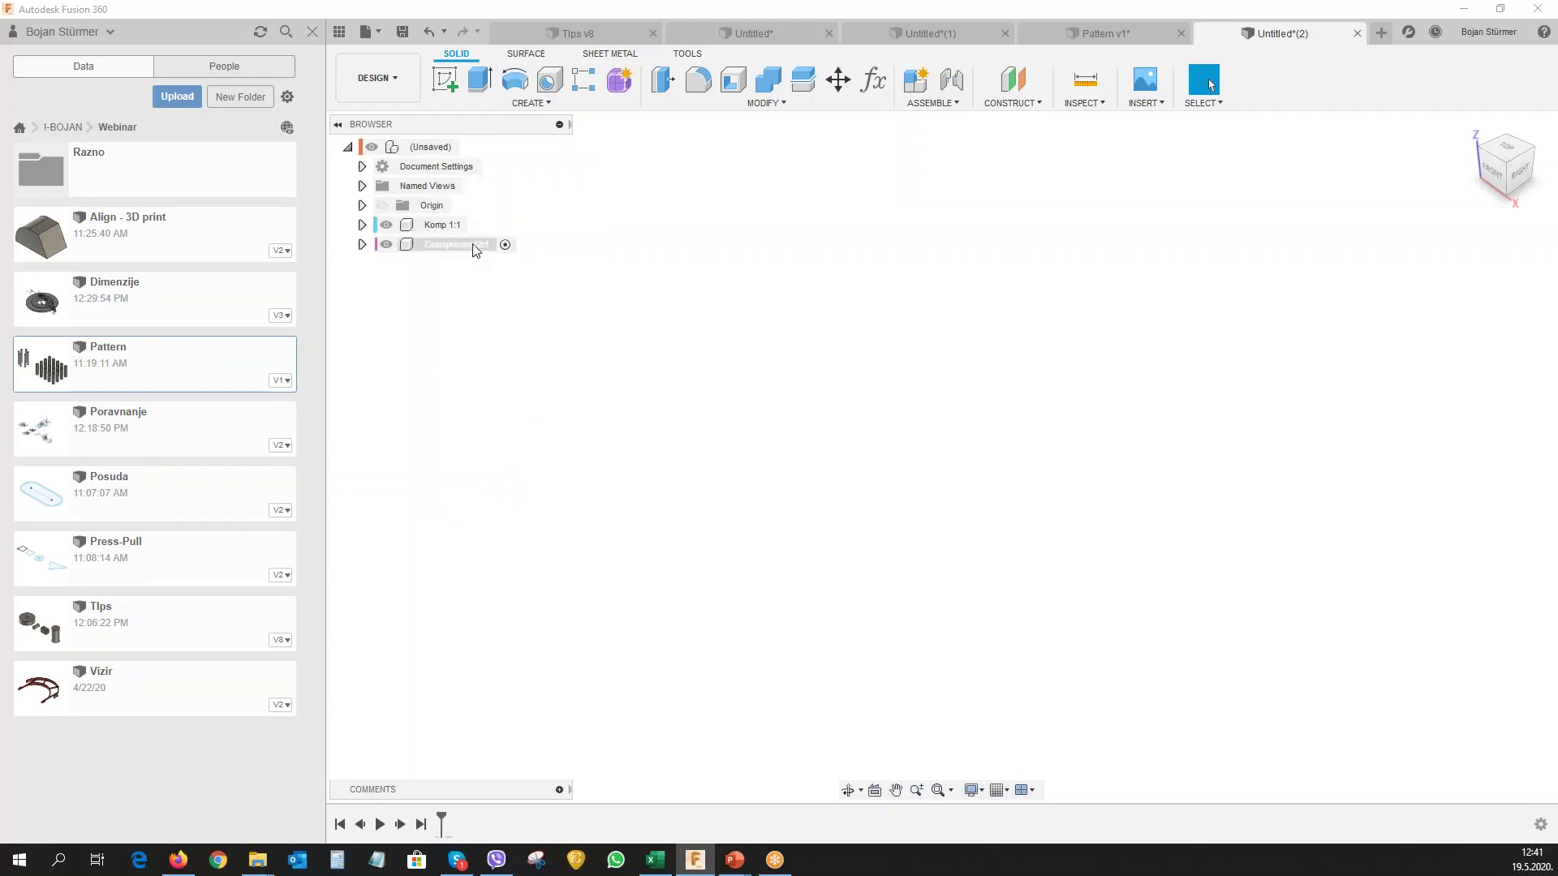
{"action": "left_click", "coordinate": [476, 249]}
{"action": "double_click", "coordinate": [475, 246]}
{"action": "type", "text": "Komp 2"}
{"action": "key", "text": "Return"}
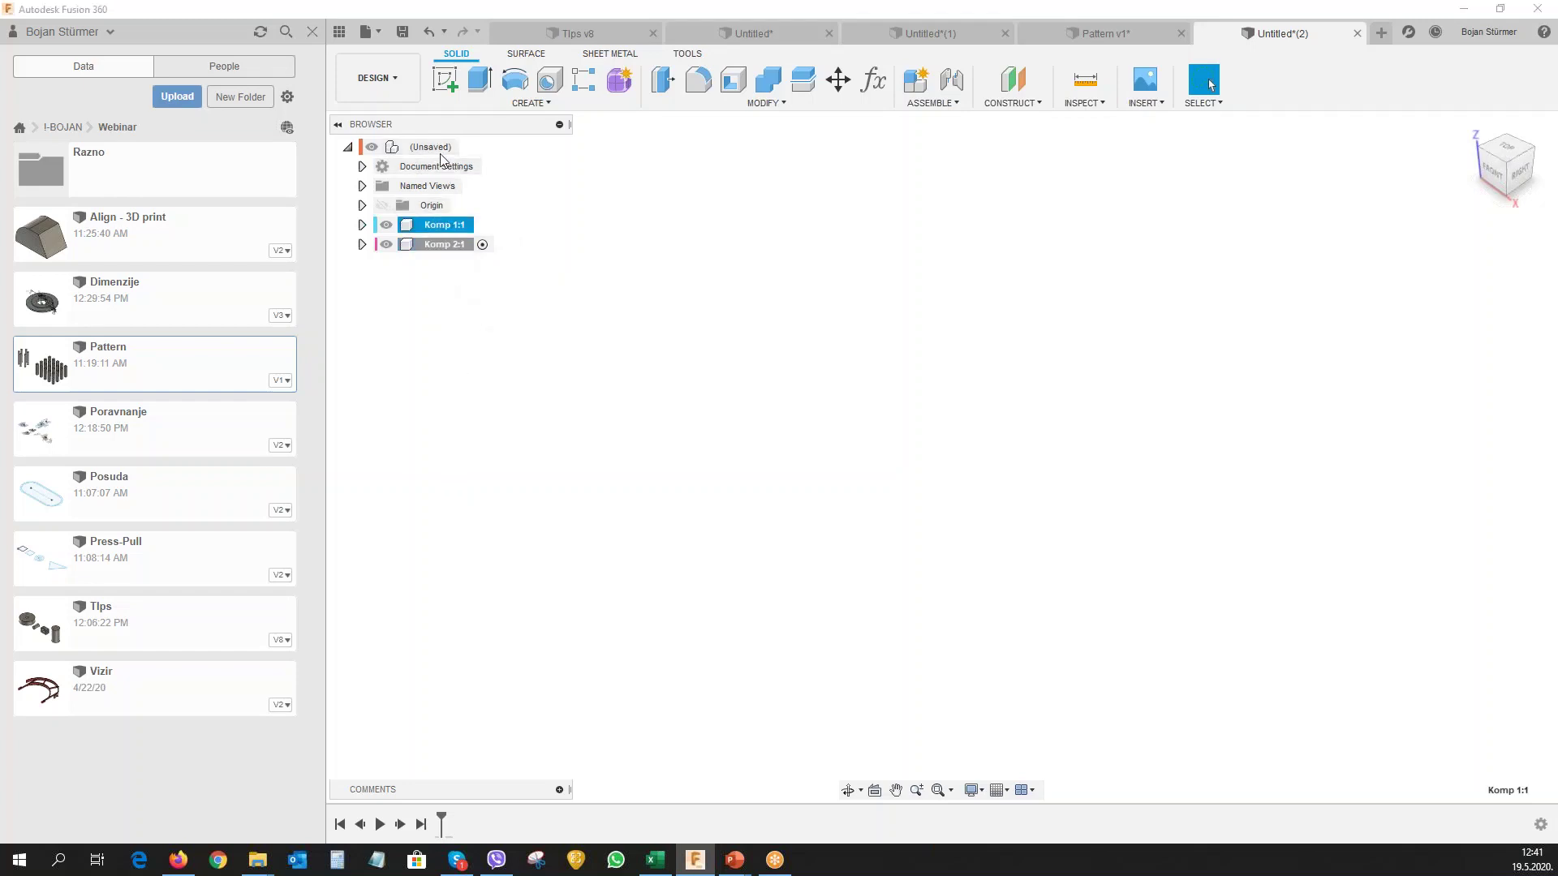
Sketch a rectangle from the origin on the ground plane at the design root.
{"action": "left_click", "coordinate": [471, 147]}
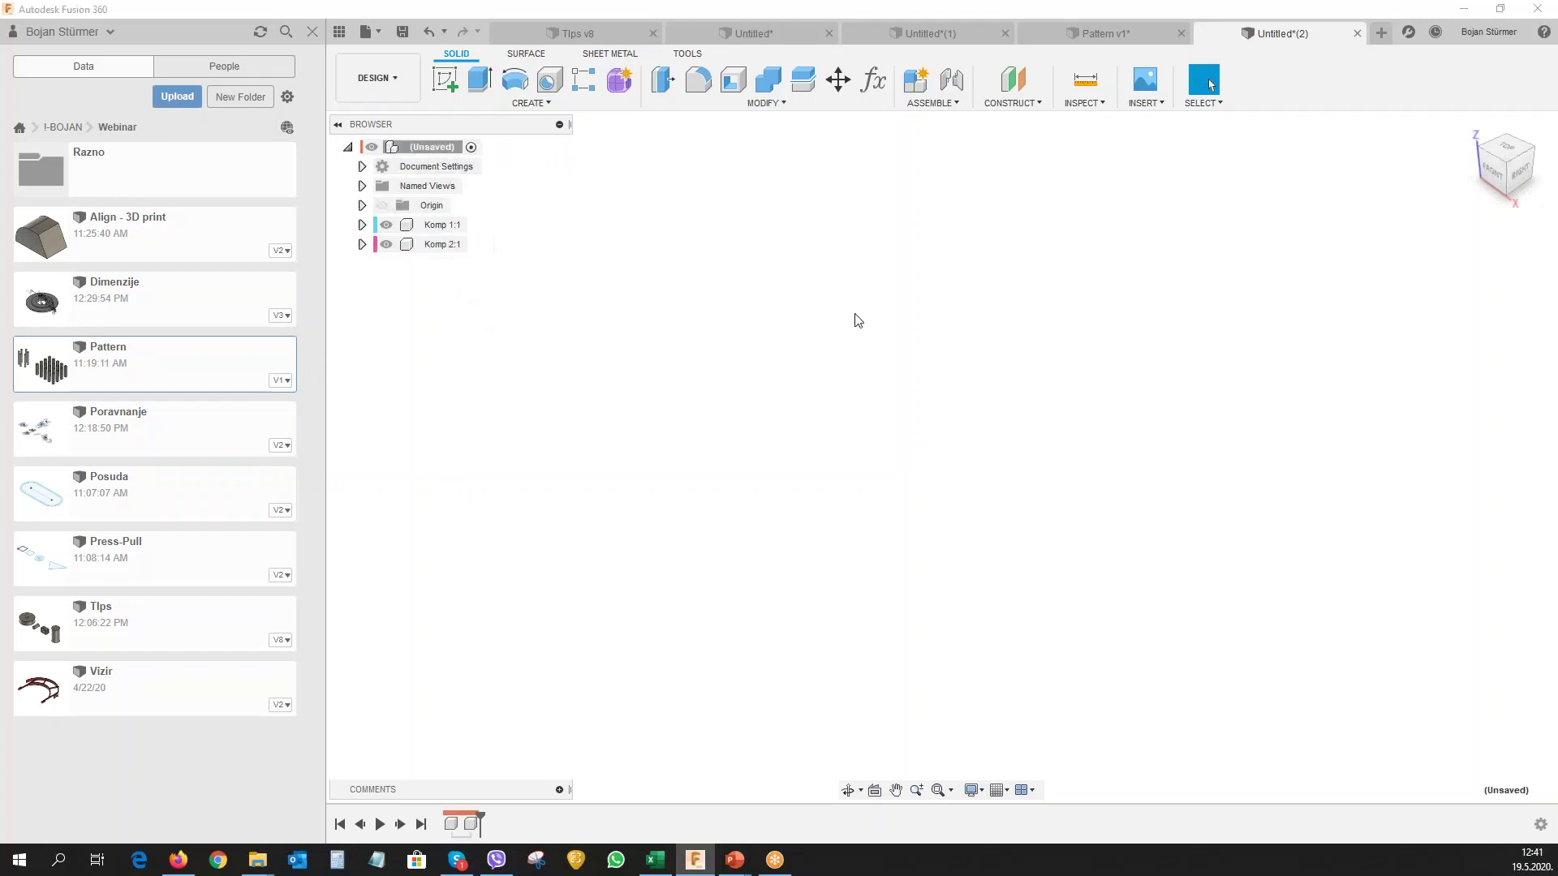
{"action": "left_click", "coordinate": [444, 78]}
{"action": "left_click", "coordinate": [1021, 456]}
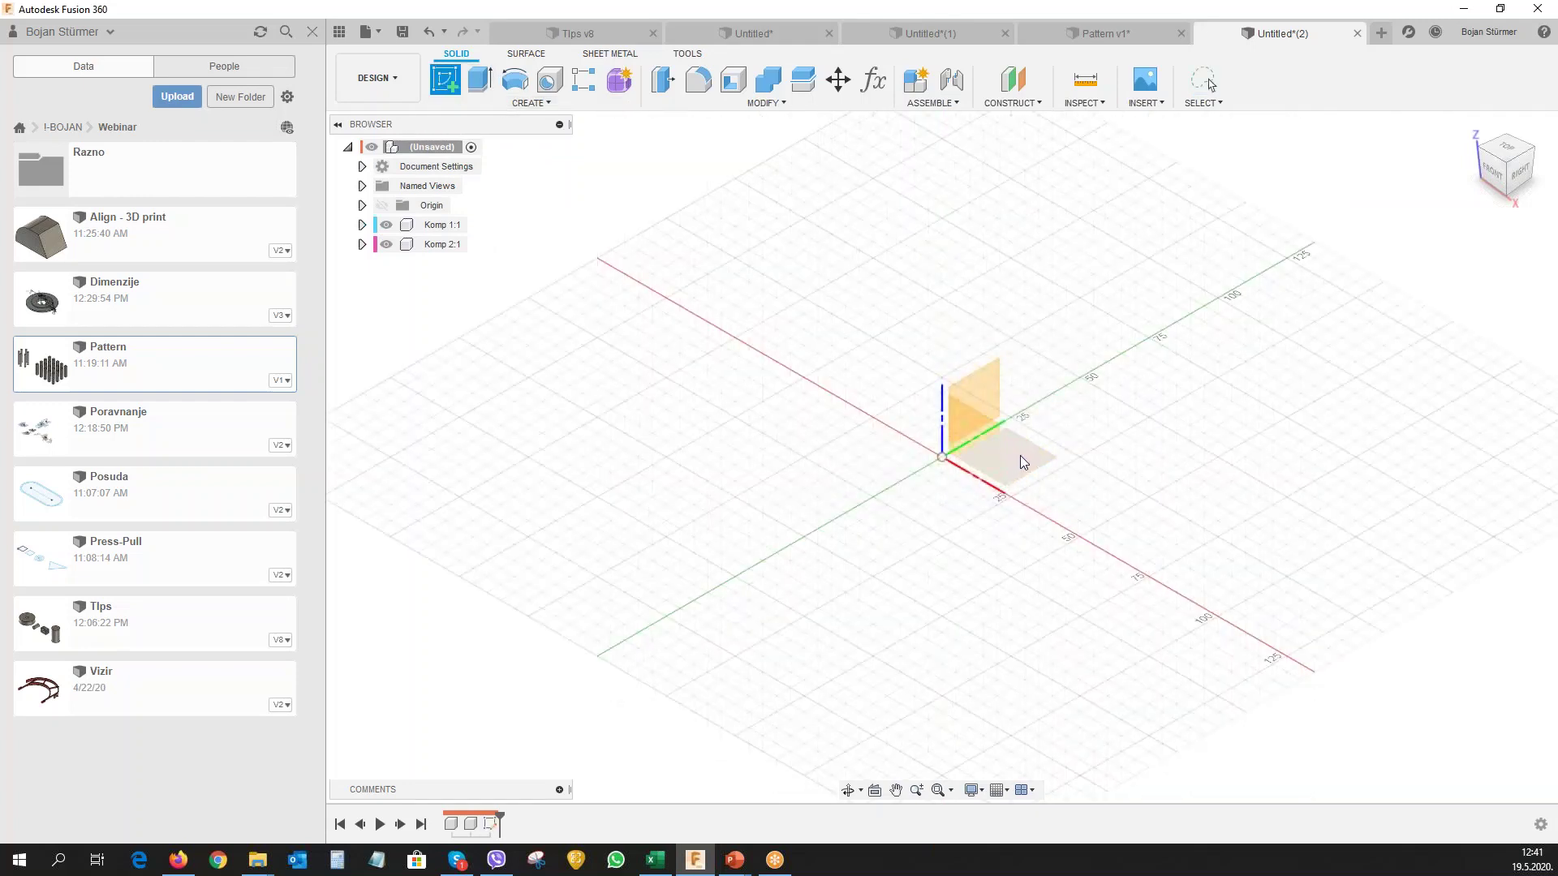
{"action": "left_click", "coordinate": [490, 90]}
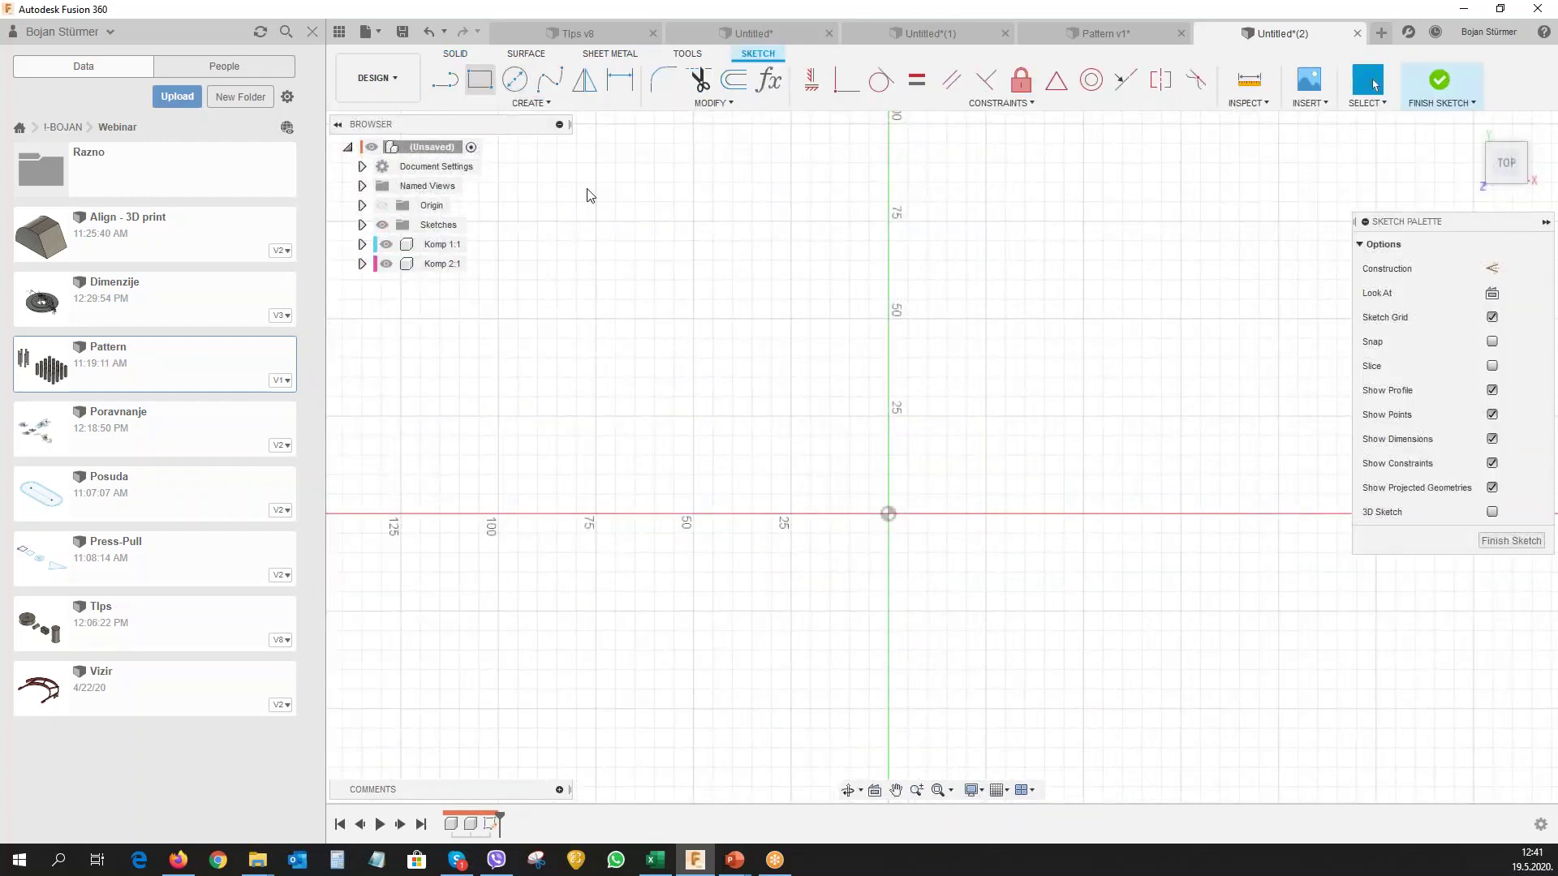
{"action": "left_click", "coordinate": [889, 514]}
{"action": "left_click", "coordinate": [1078, 432]}
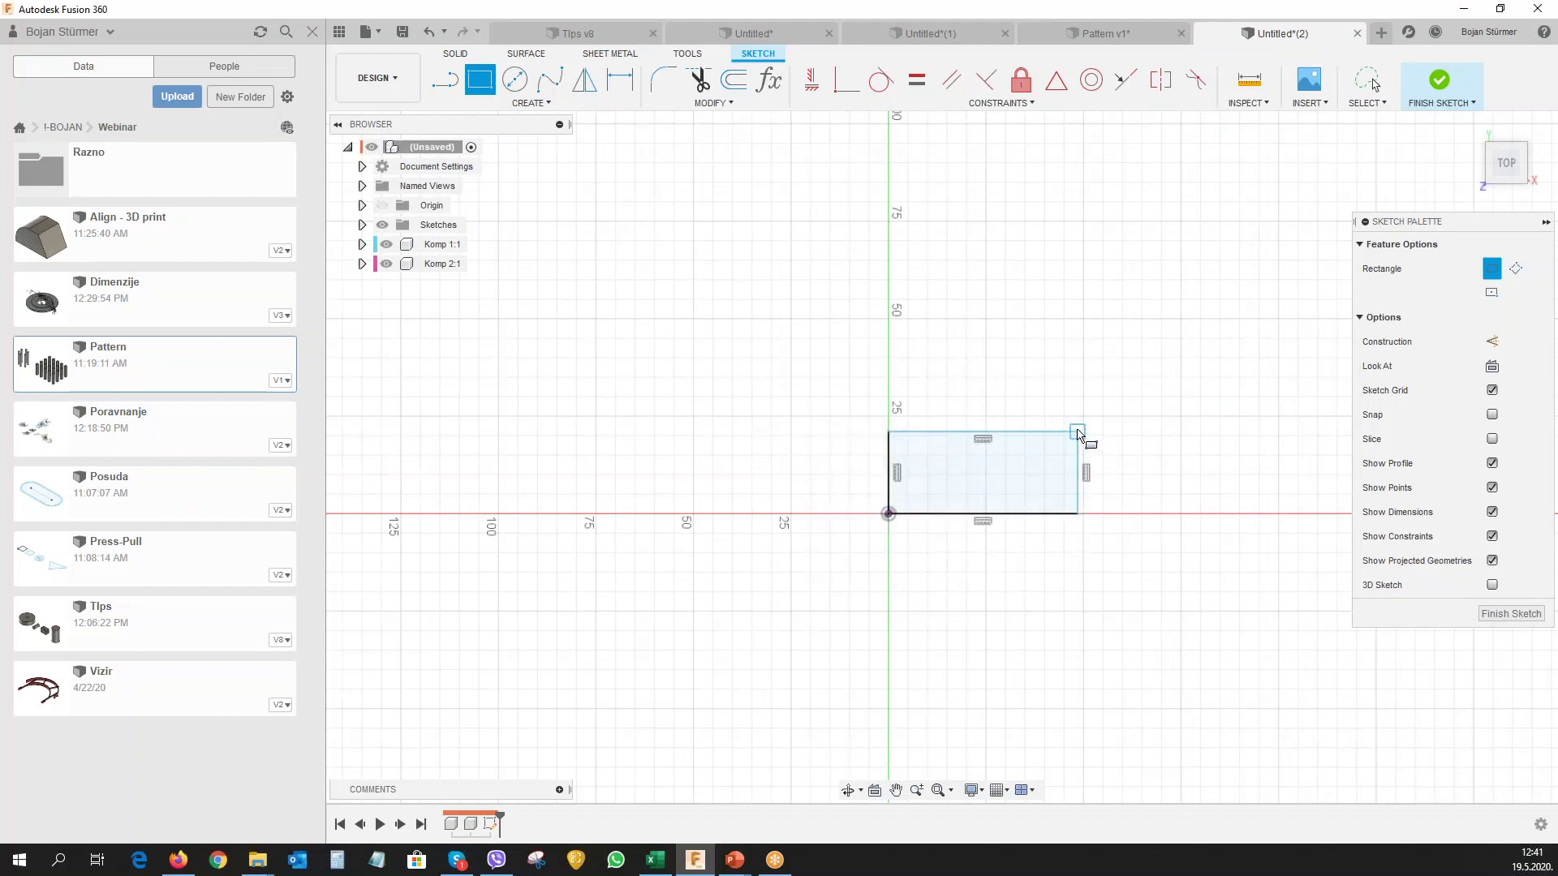
Extrude the rectangle about 24.7 mm into a new box body.
{"action": "key", "text": "e"}
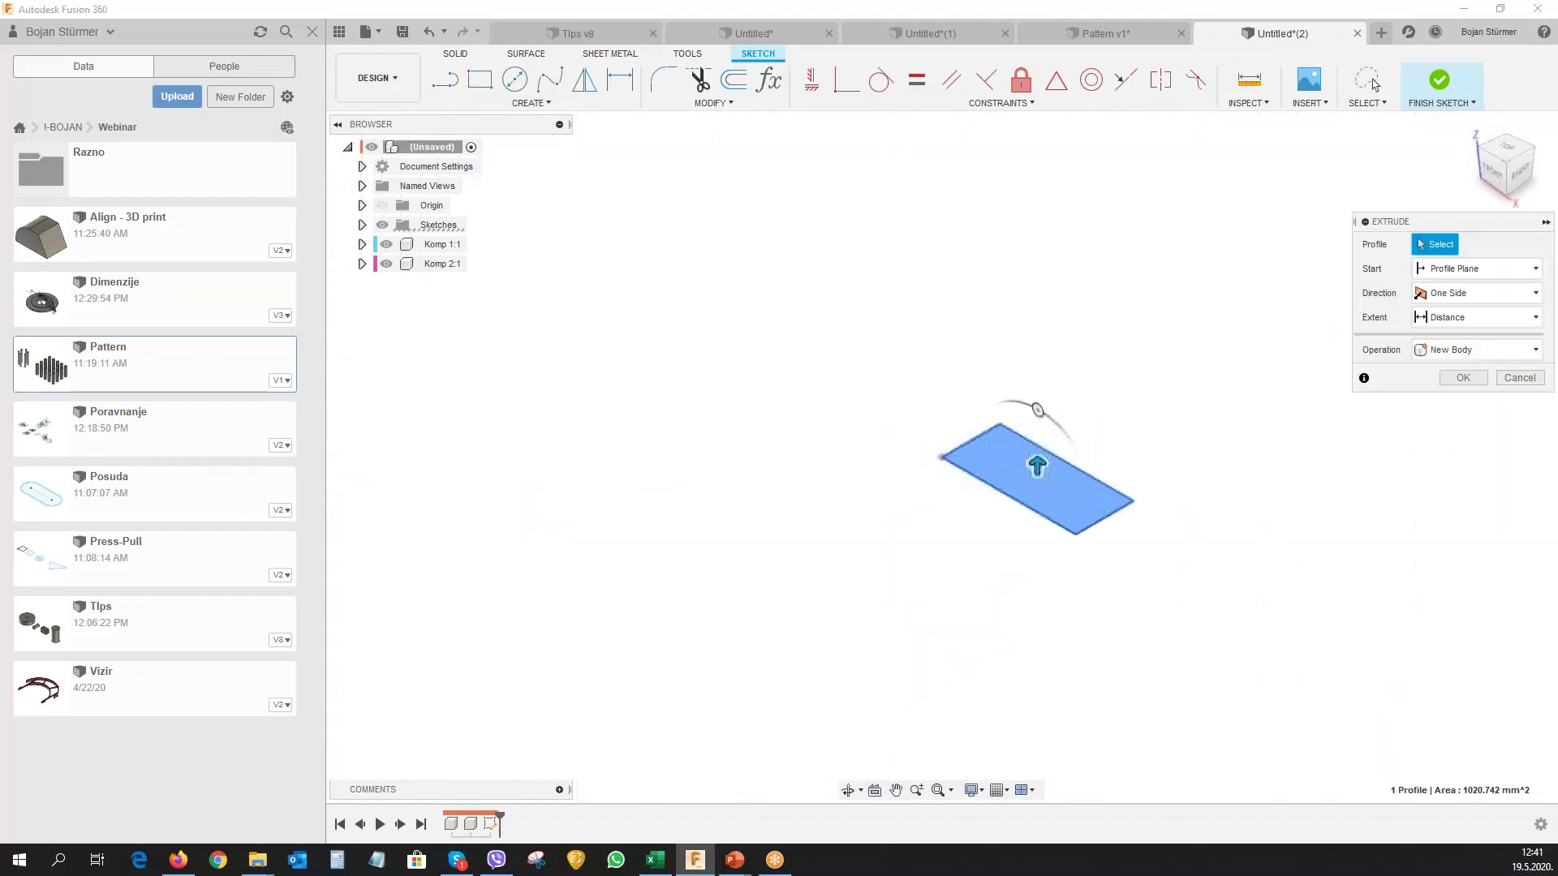
{"action": "left_click_drag", "start_coordinate": [1039, 454], "coordinate": [1033, 387]}
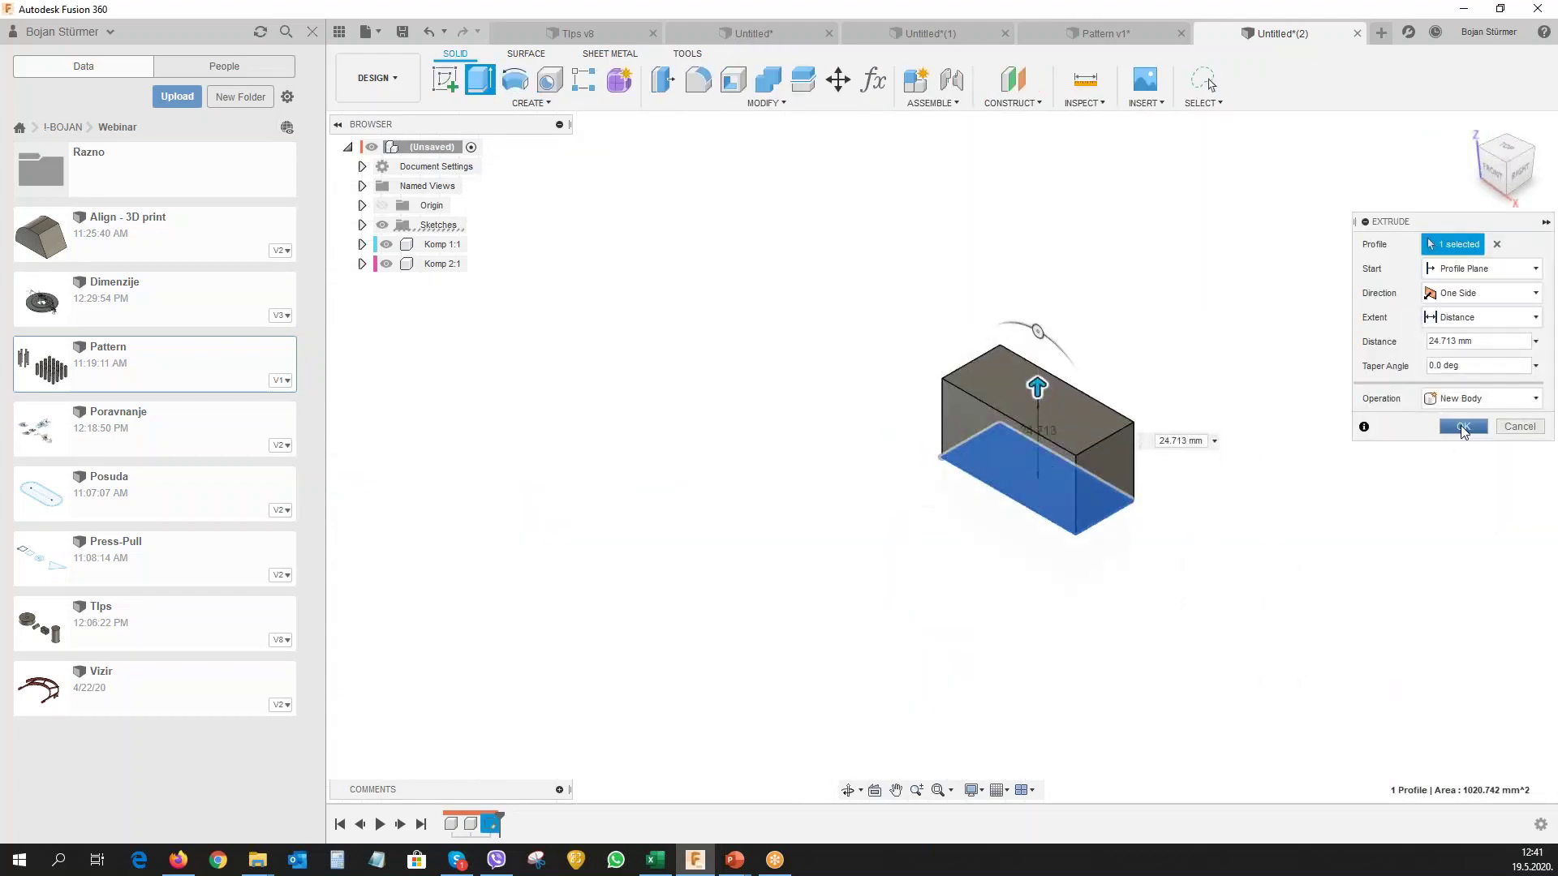
{"action": "left_click", "coordinate": [1463, 426]}
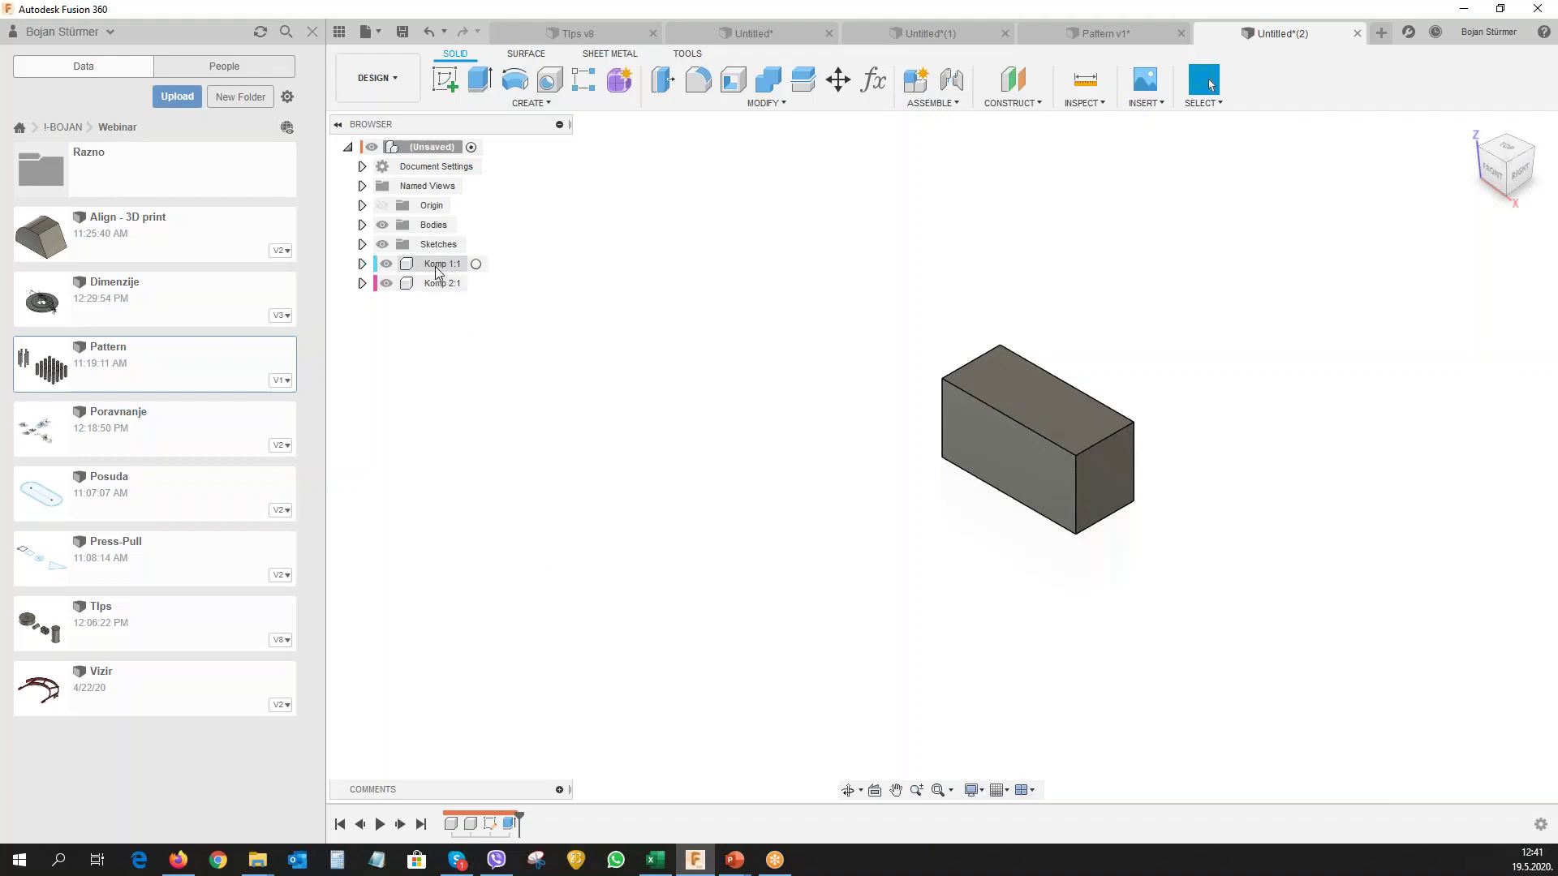
Move Body1 and Sketch1 into the Komp 1:1 component.
{"action": "mouse_move", "coordinate": [440, 263]}
{"action": "left_click", "coordinate": [482, 263]}
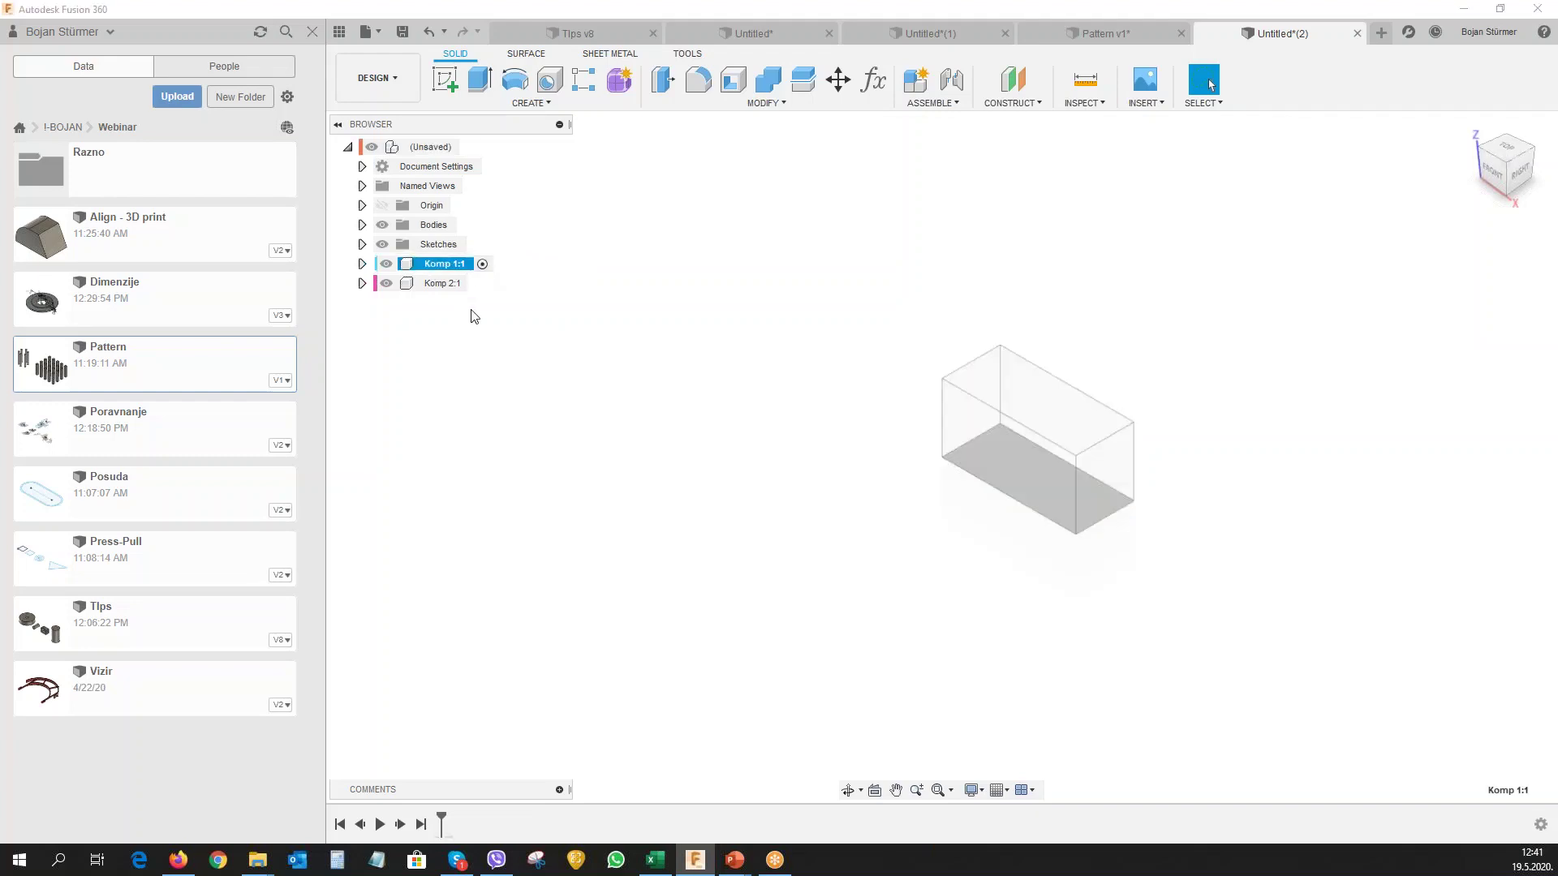
{"action": "left_click", "coordinate": [362, 225]}
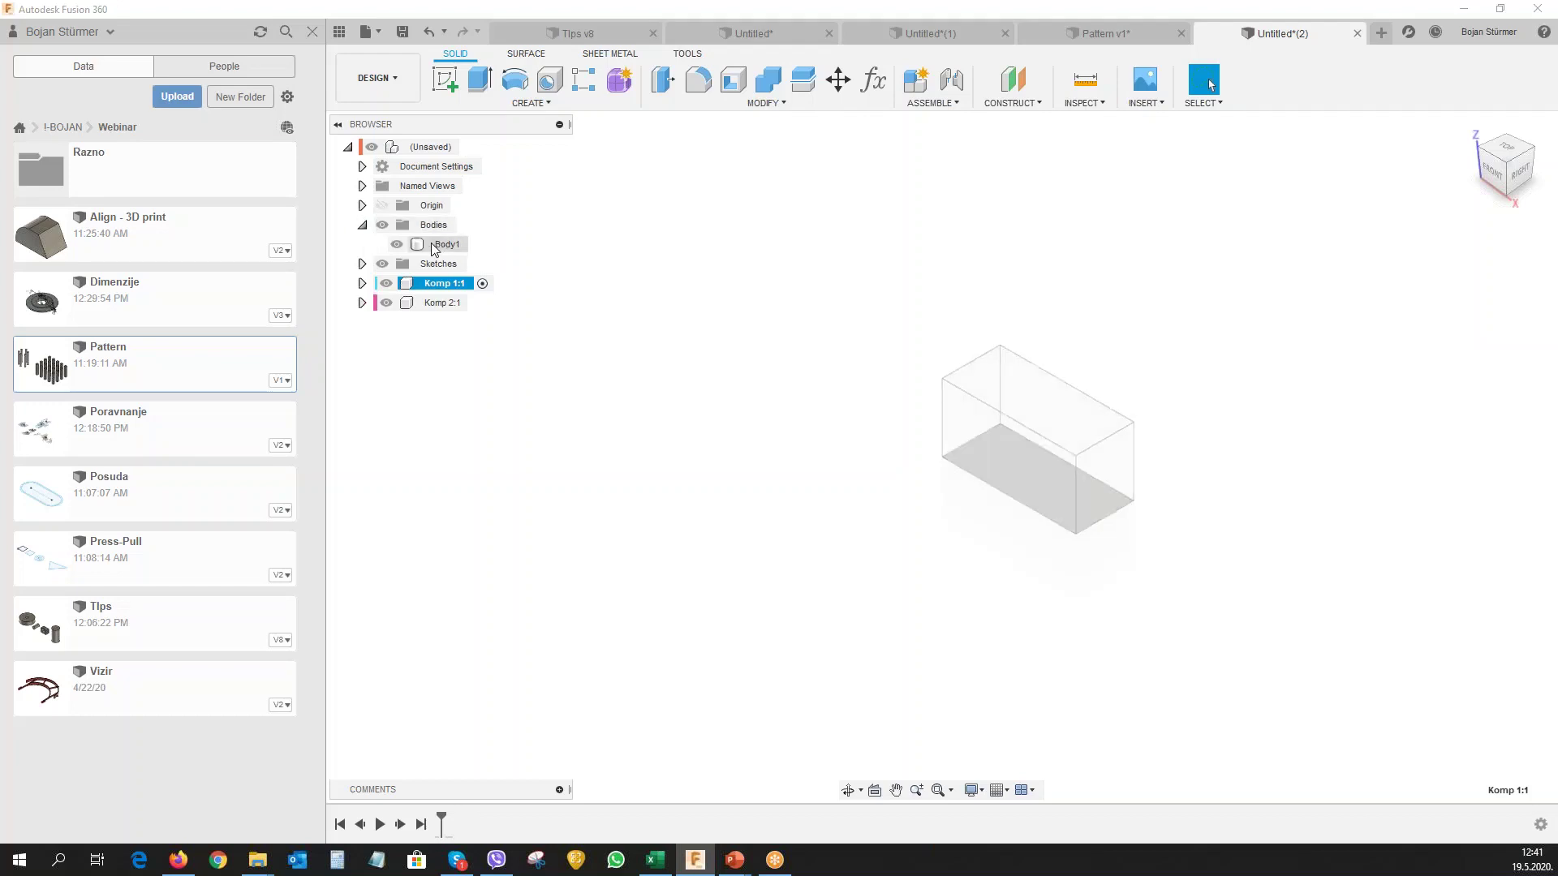
{"action": "mouse_move", "coordinate": [434, 249]}
{"action": "left_mouse_down"}
{"action": "mouse_move", "coordinate": [464, 262]}
{"action": "mouse_move", "coordinate": [433, 283]}
{"action": "left_mouse_up"}
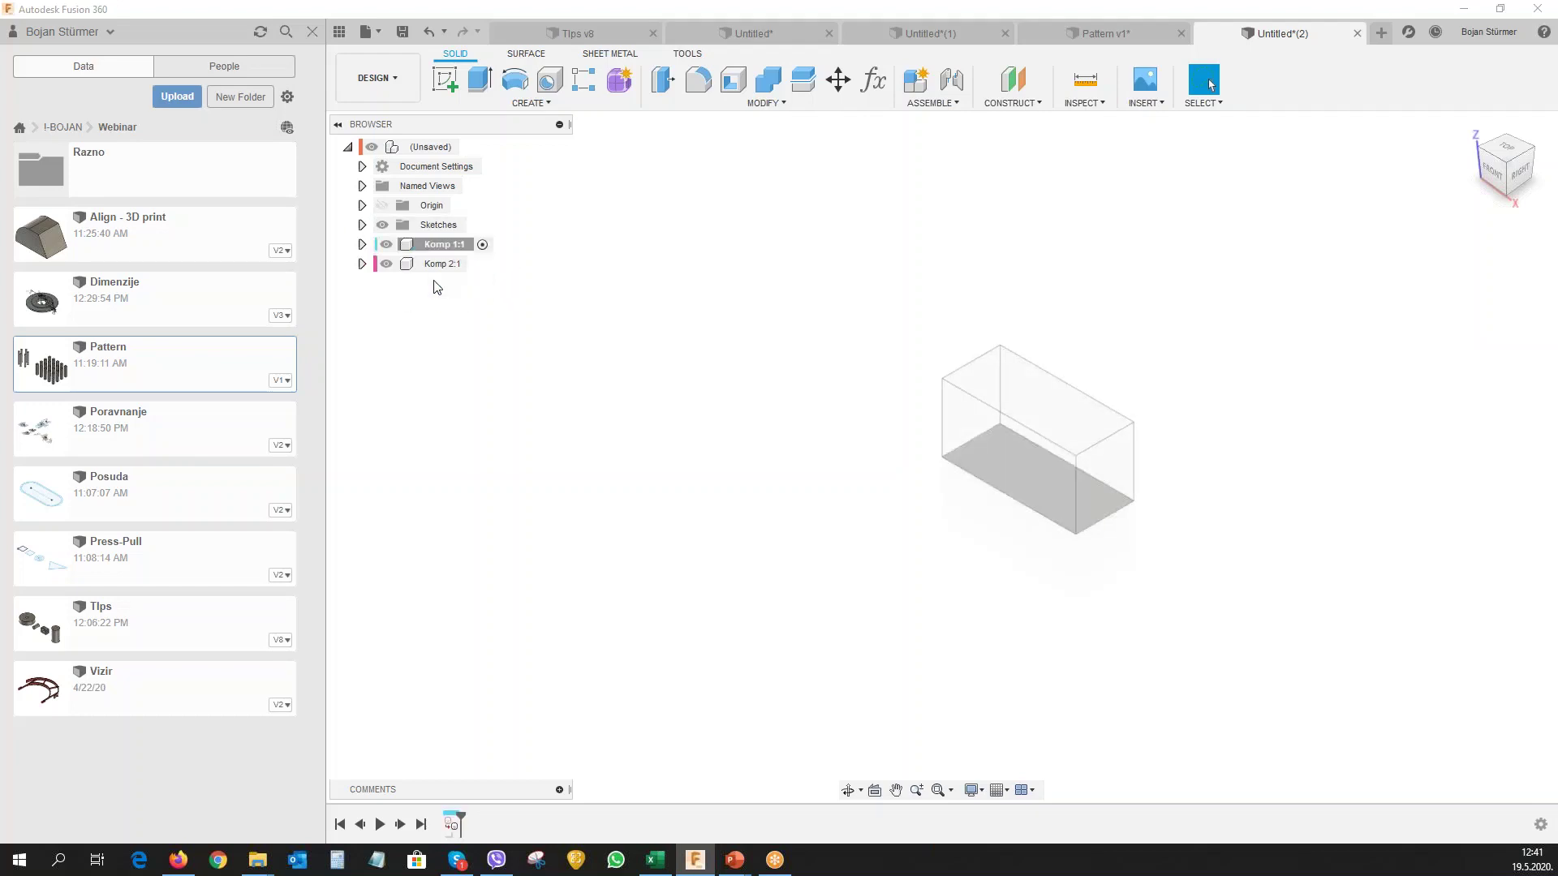
{"action": "left_click", "coordinate": [362, 225]}
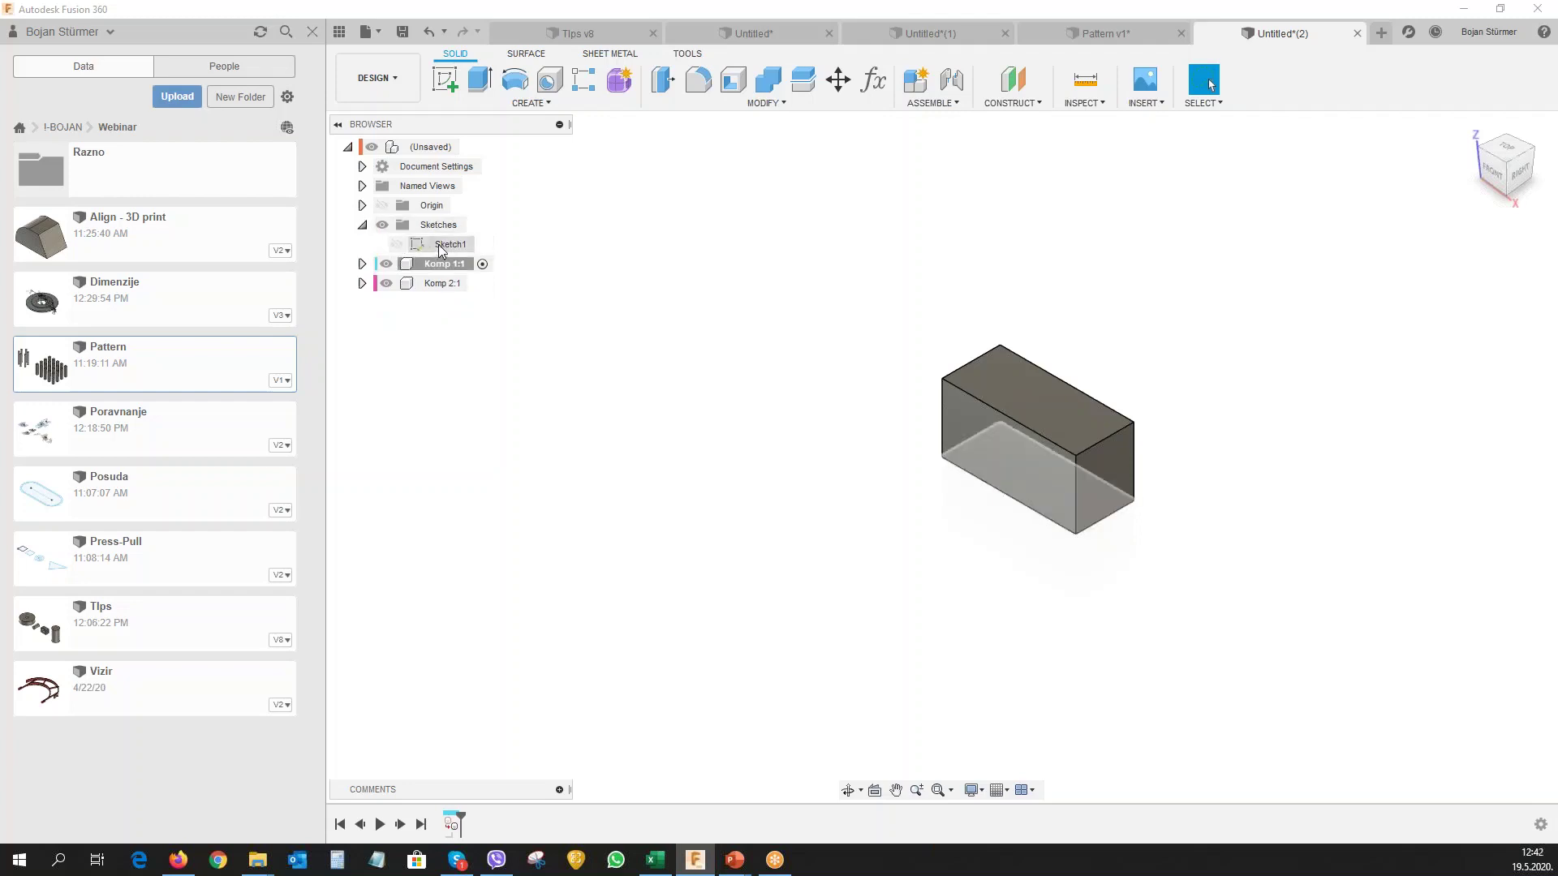
{"action": "left_click_drag", "start_coordinate": [449, 257], "coordinate": [436, 261]}
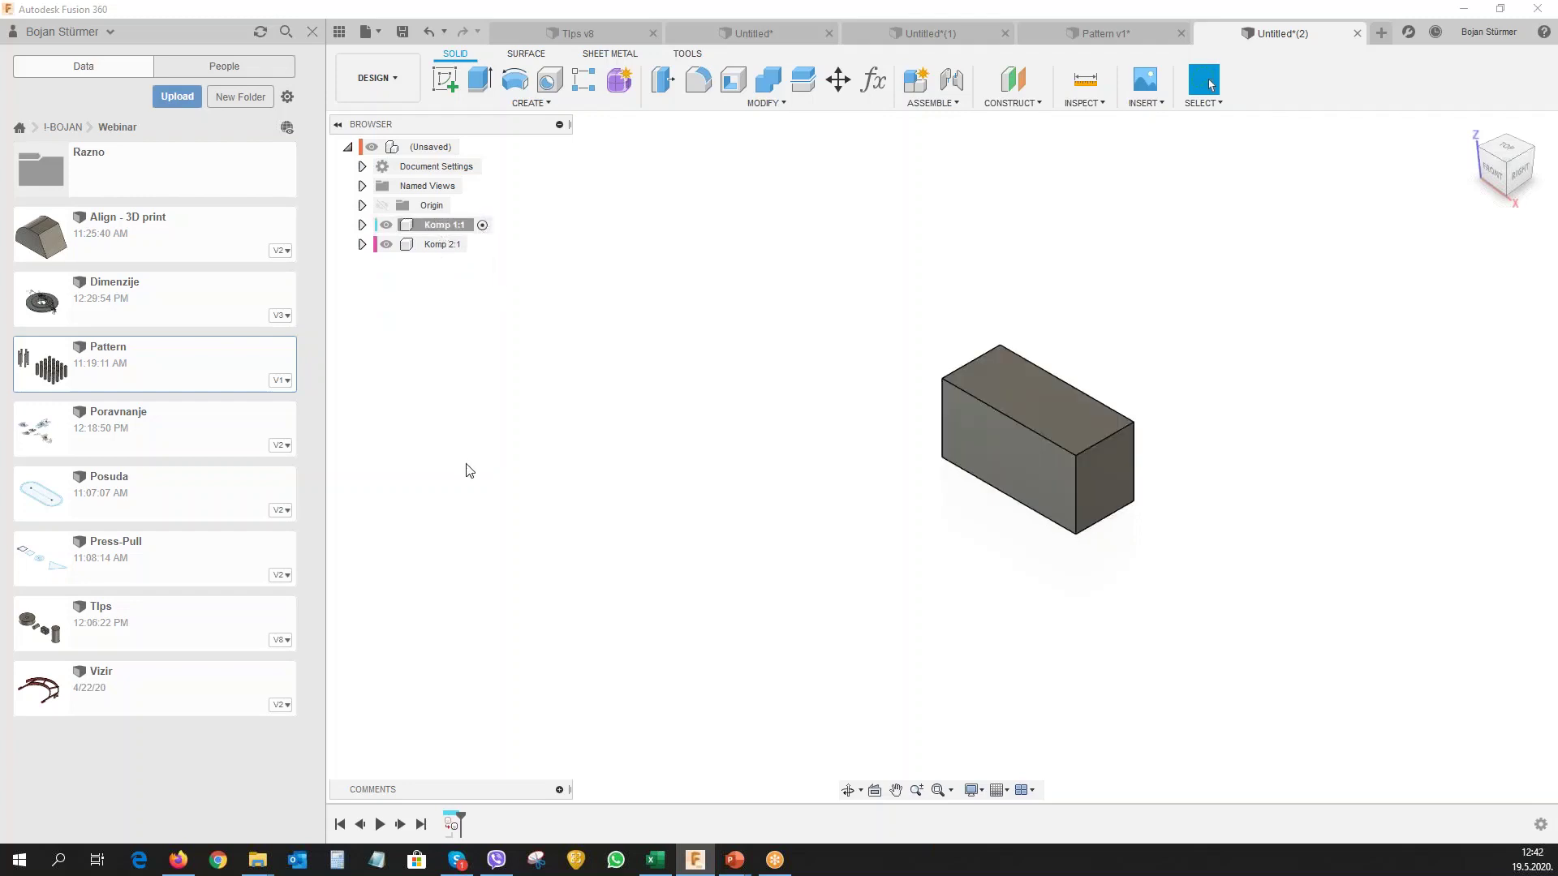
Close the untitled design tab and dismiss the Save prompt without saving.
{"action": "left_click", "coordinate": [438, 254]}
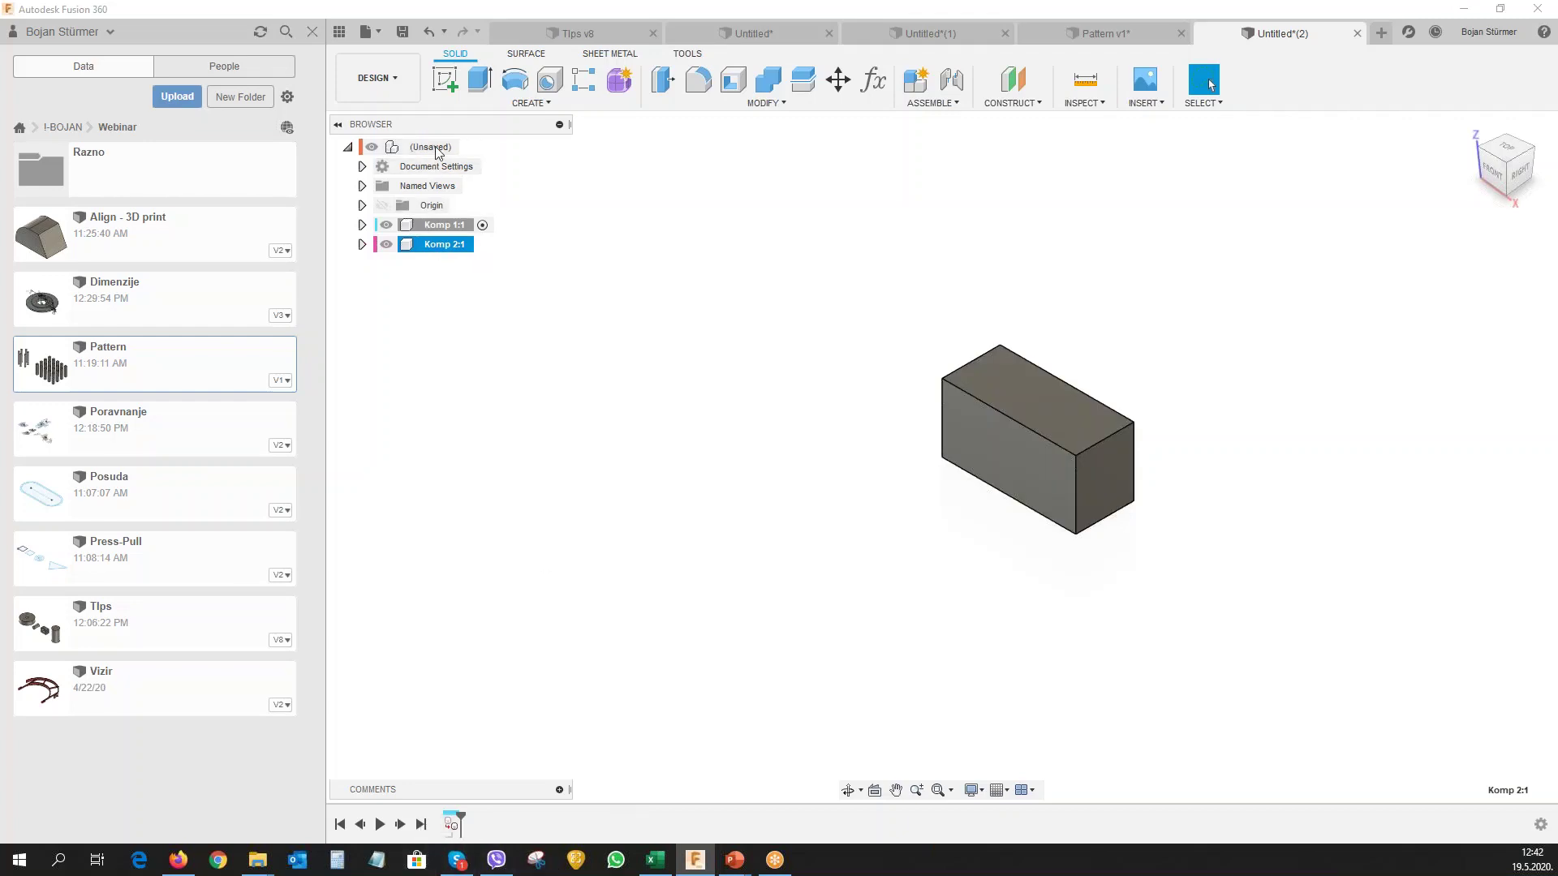
{"action": "left_click", "coordinate": [438, 168]}
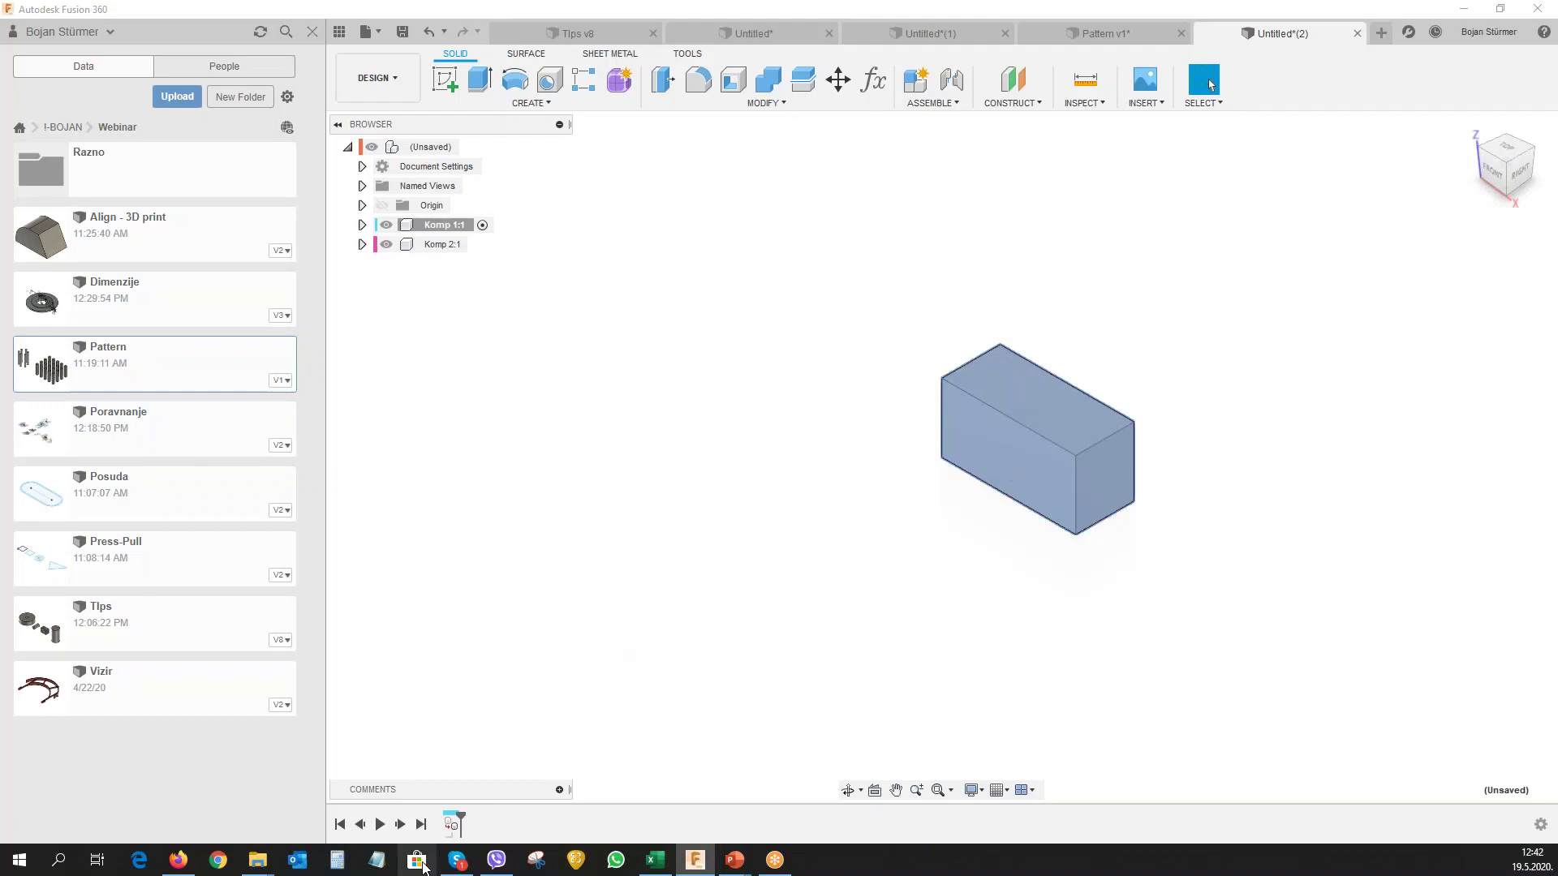
{"action": "left_click", "coordinate": [1358, 33]}
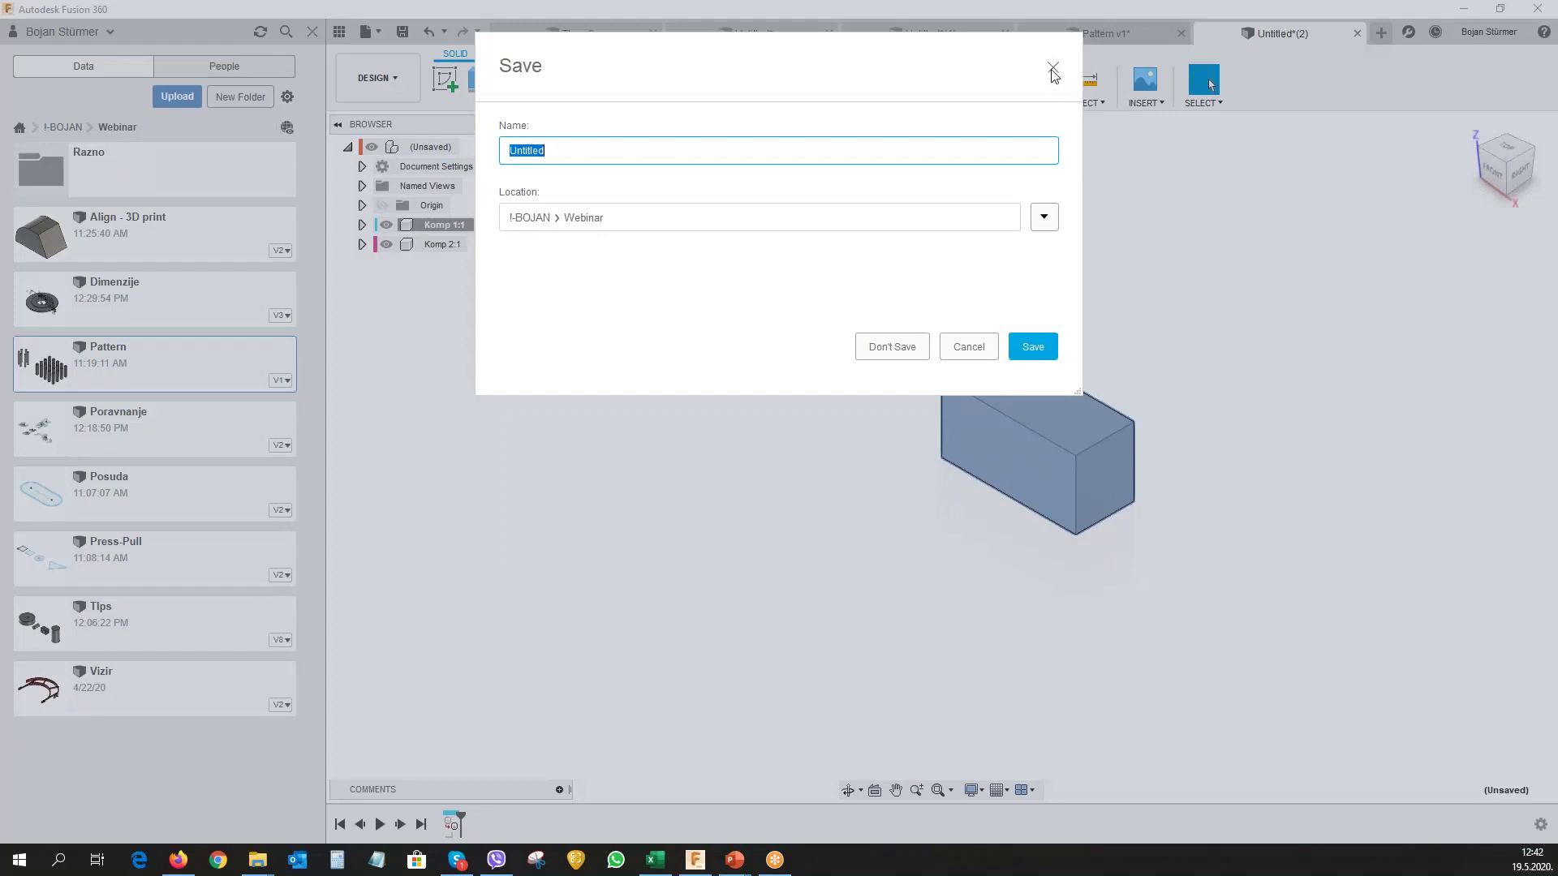
{"action": "left_click", "coordinate": [970, 349]}
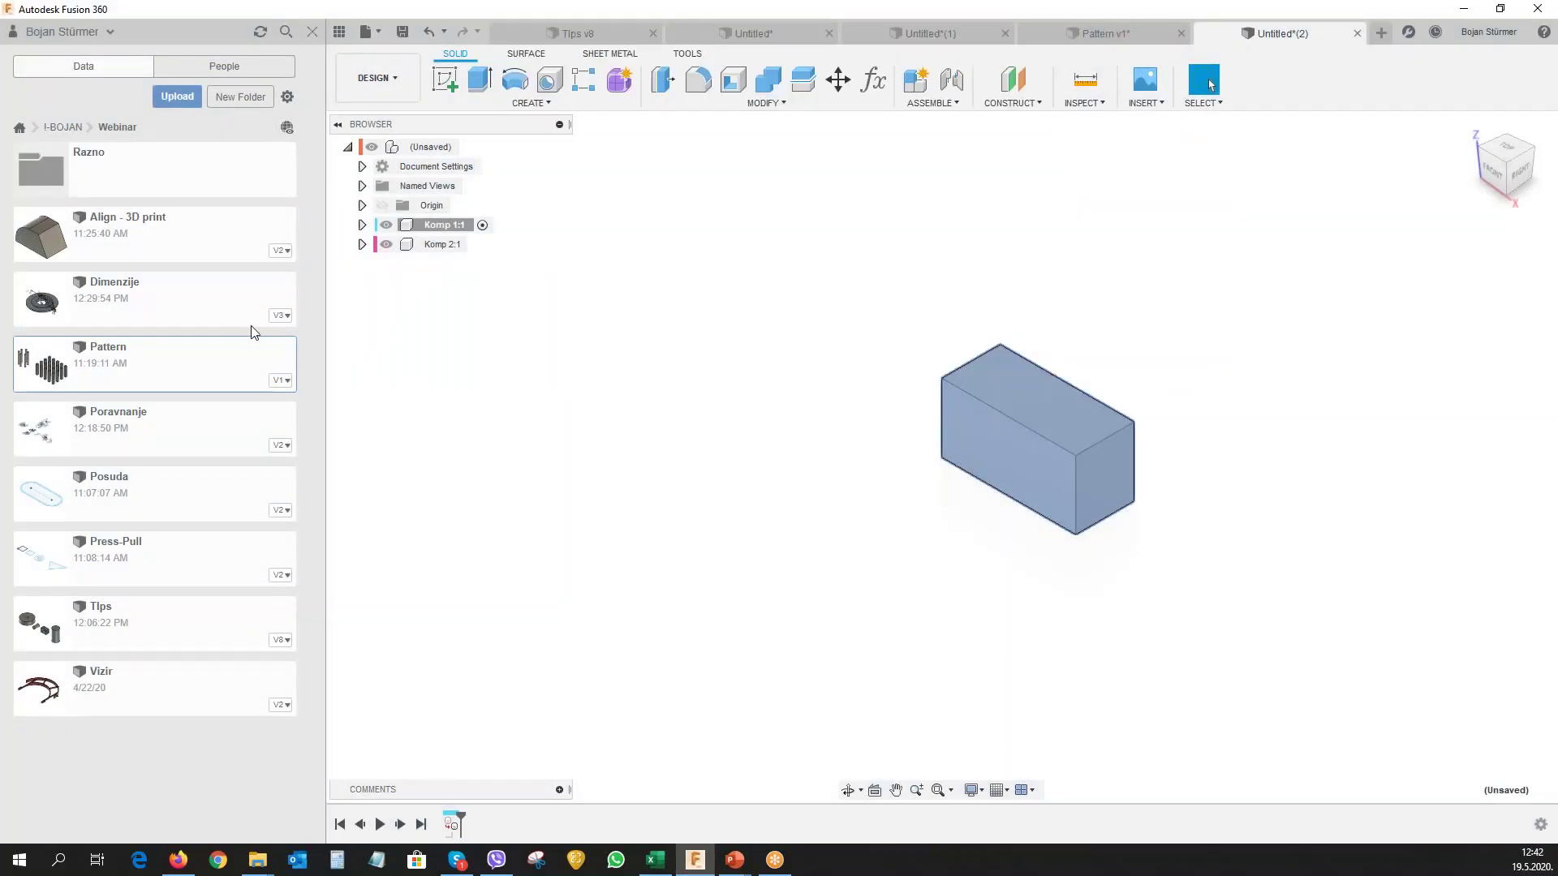
Open Posuda and extrude the inner oval into a thin floor.
{"action": "left_click", "coordinate": [110, 487]}
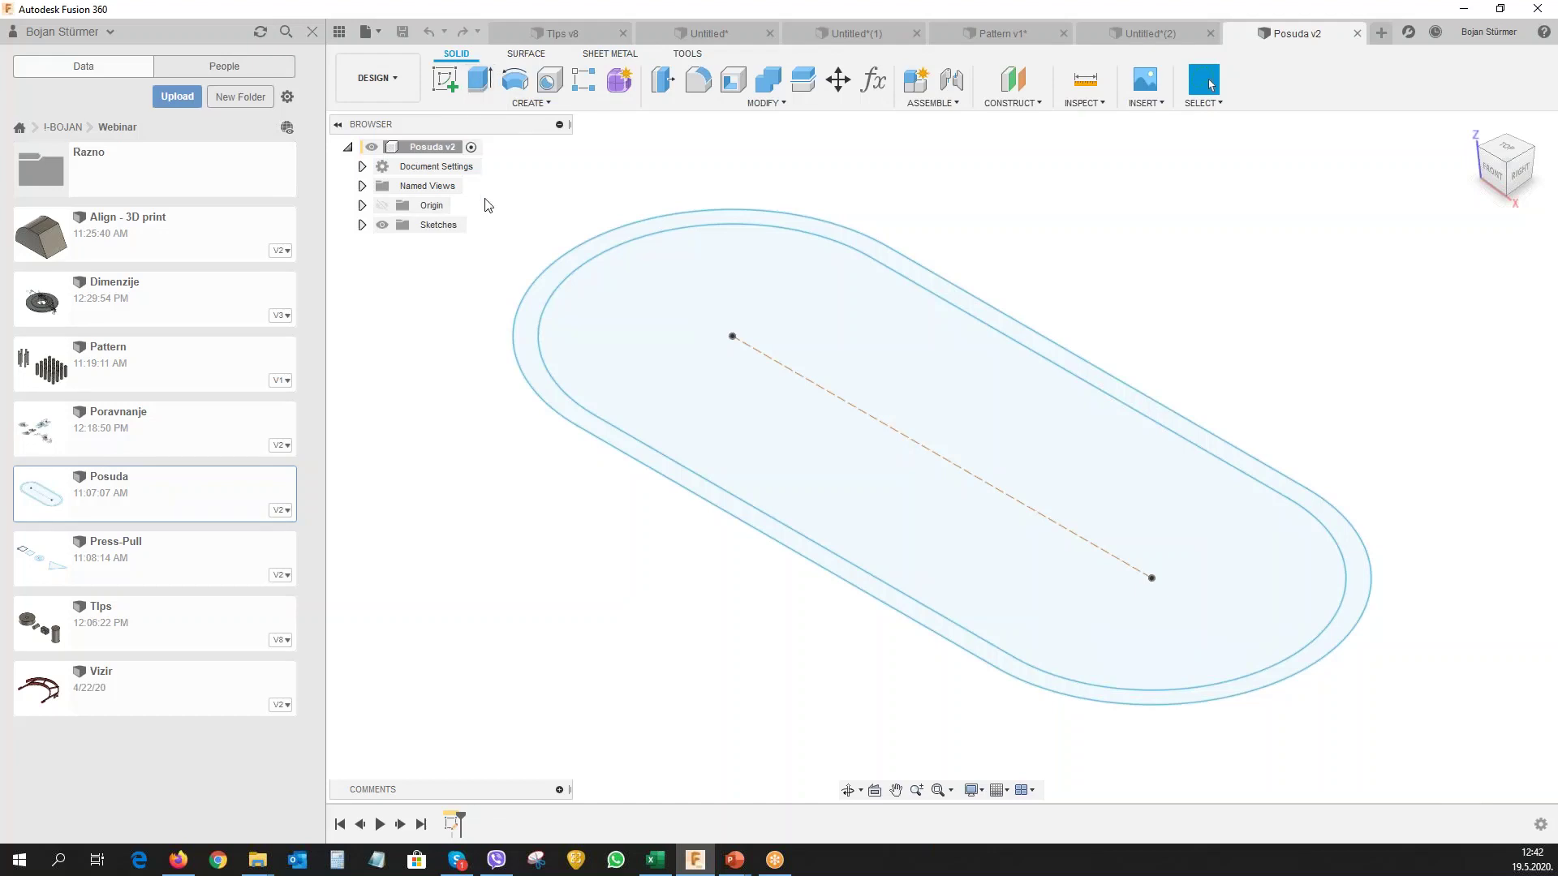
{"action": "left_click", "coordinate": [479, 79]}
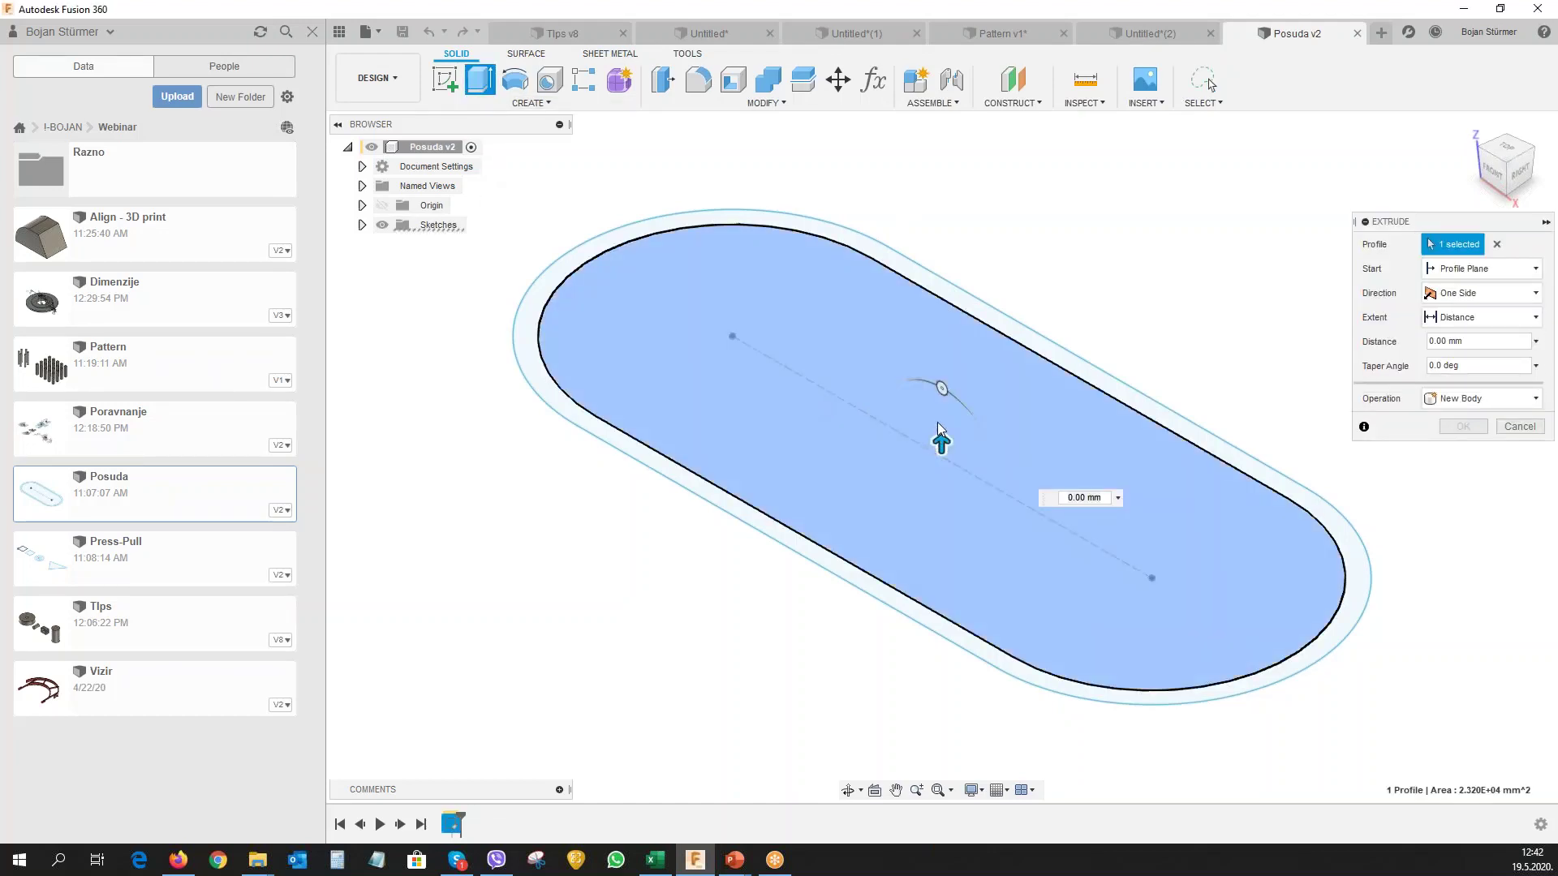
{"action": "left_click_drag", "start_coordinate": [941, 443], "coordinate": [941, 428]}
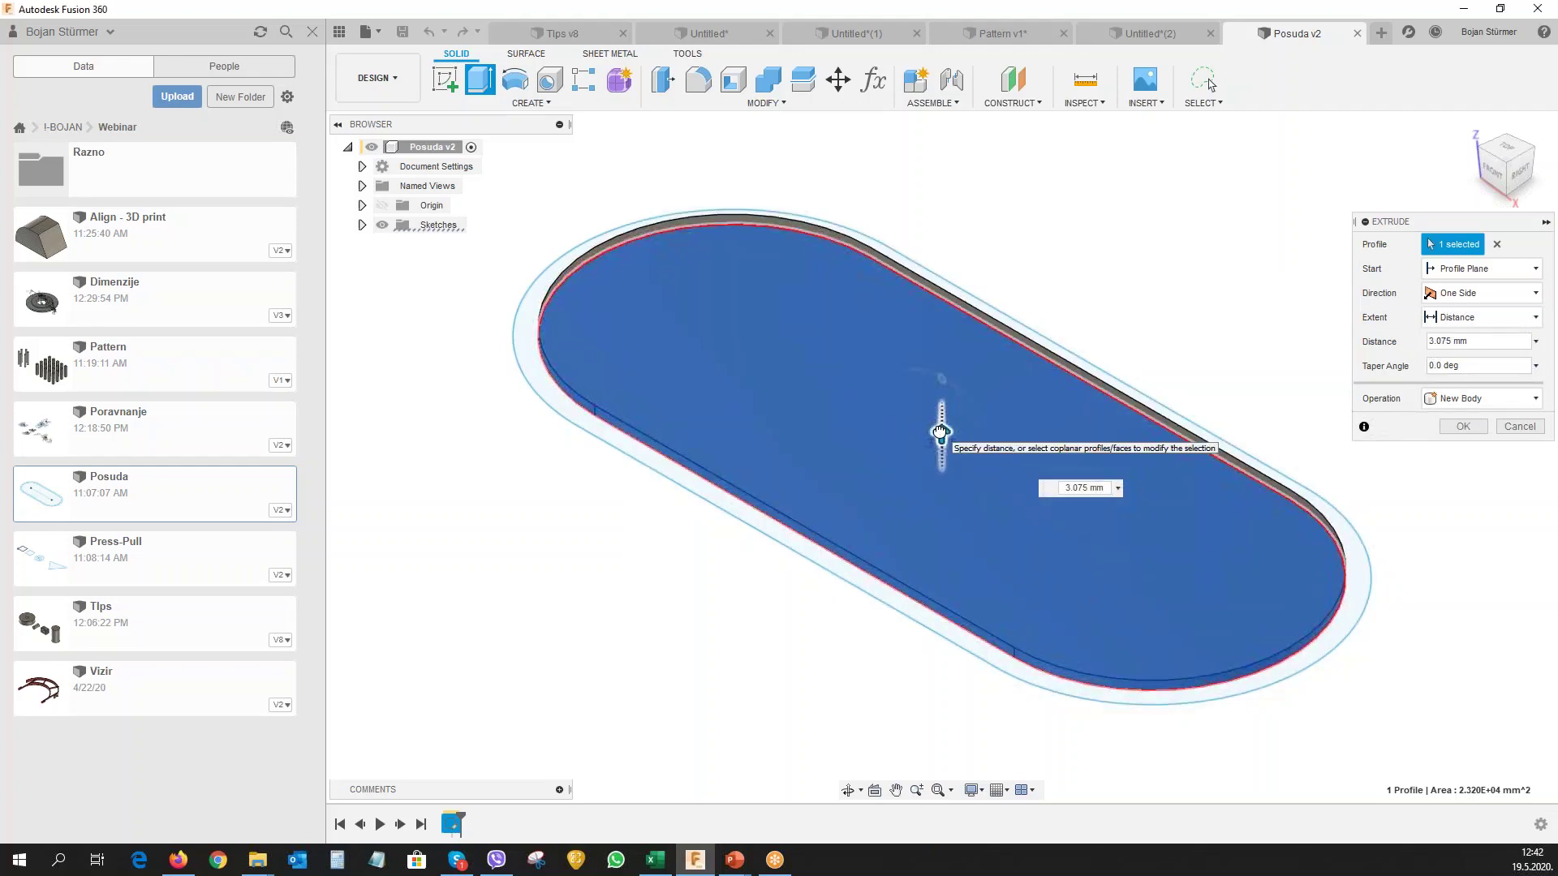
{"action": "key", "text": "Return"}
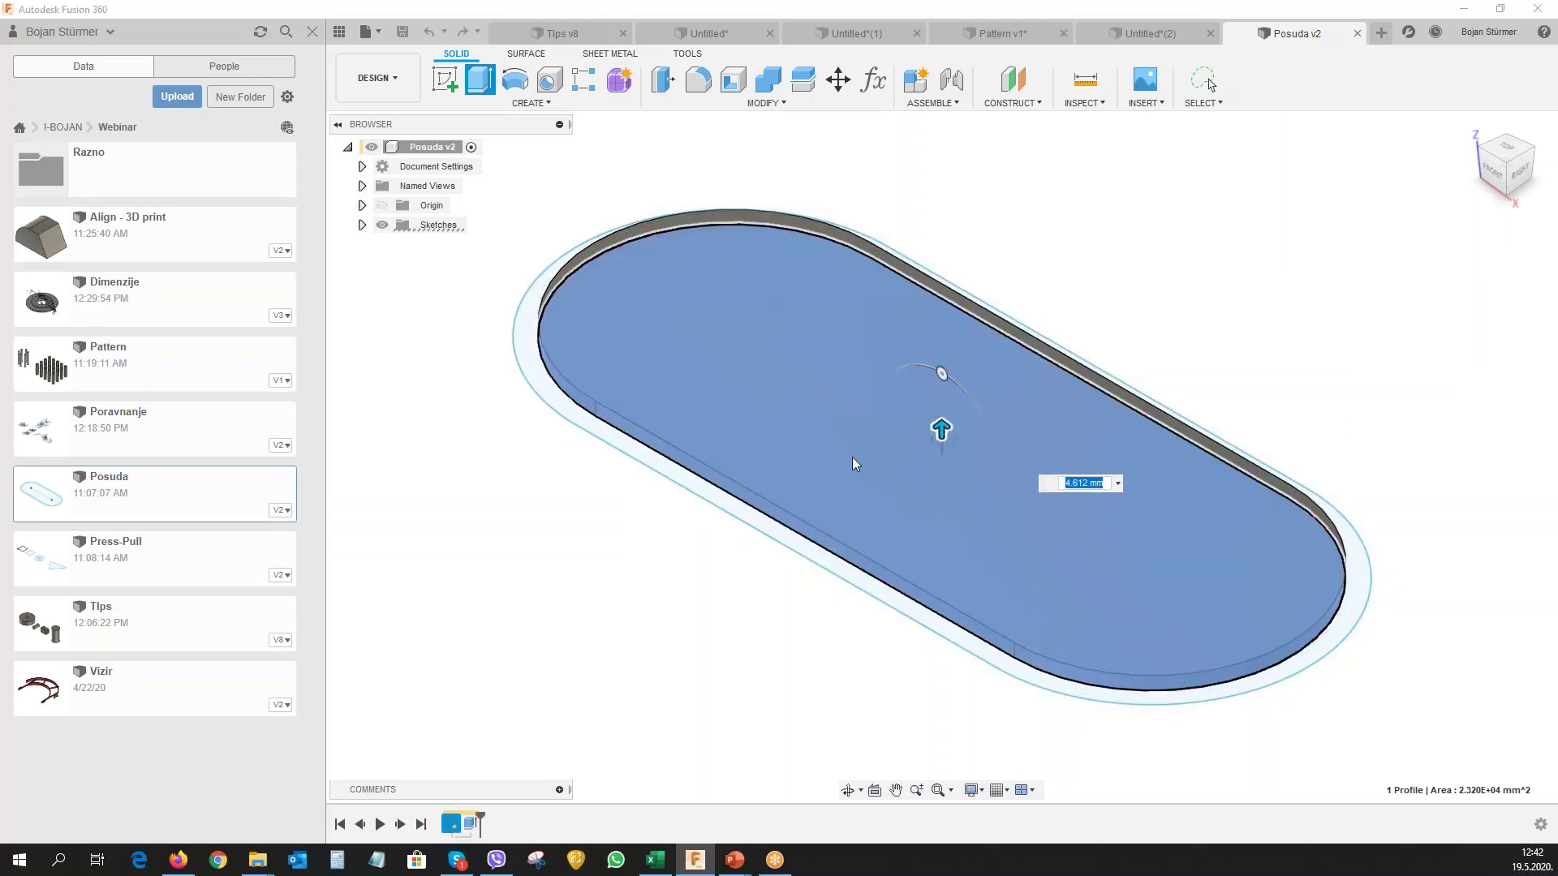
Show Sketch1 and extrude the outer ring into 55.346 mm joined walls.
{"action": "left_click", "coordinate": [364, 246]}
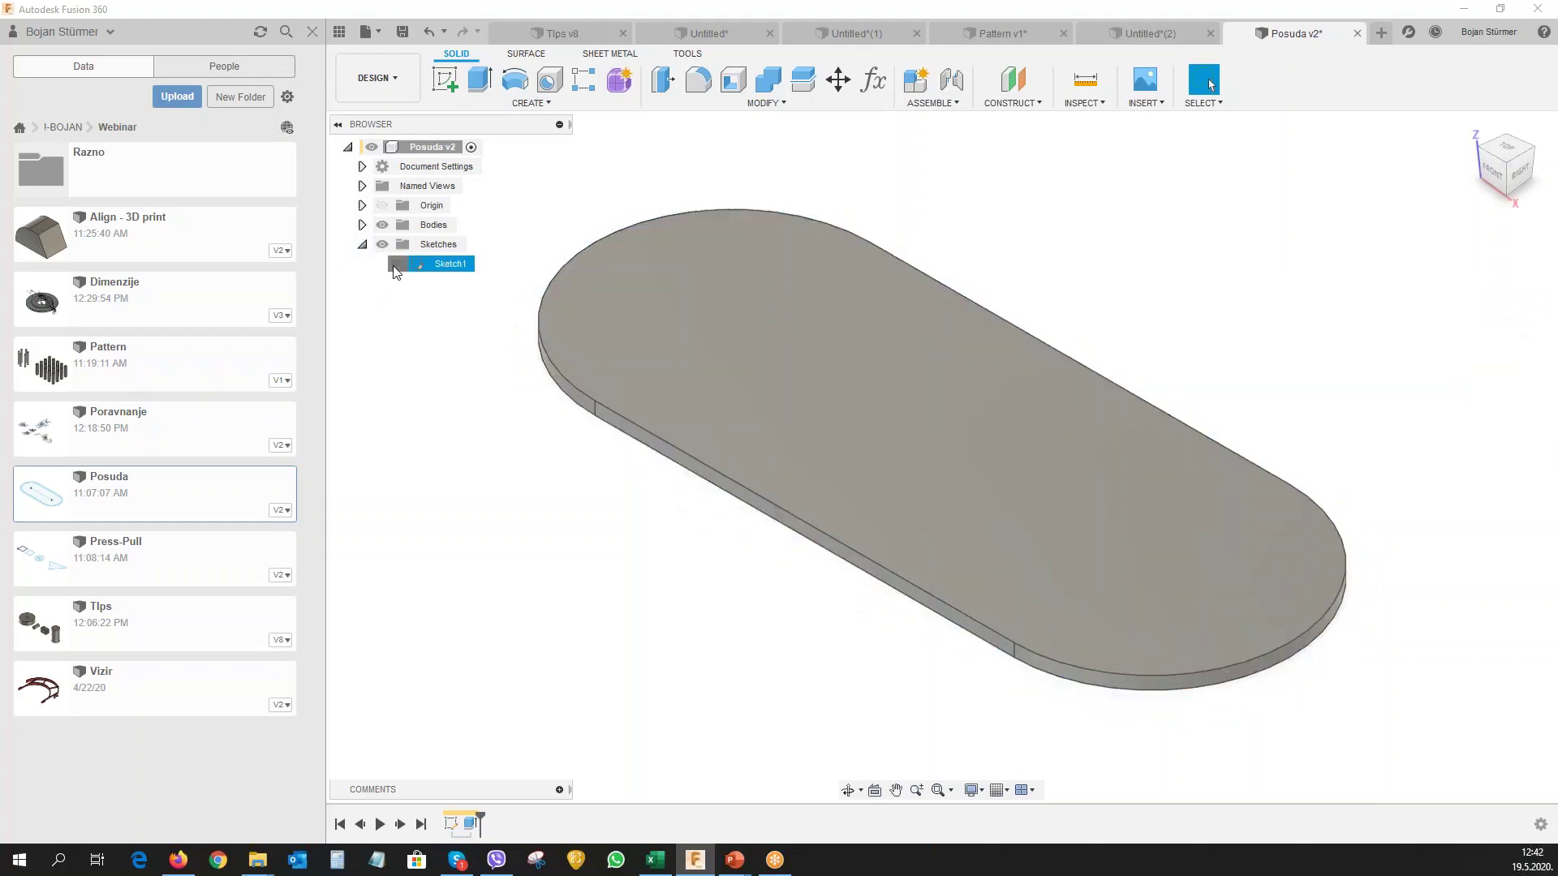
{"action": "left_click", "coordinate": [397, 264]}
{"action": "left_click", "coordinate": [665, 446]}
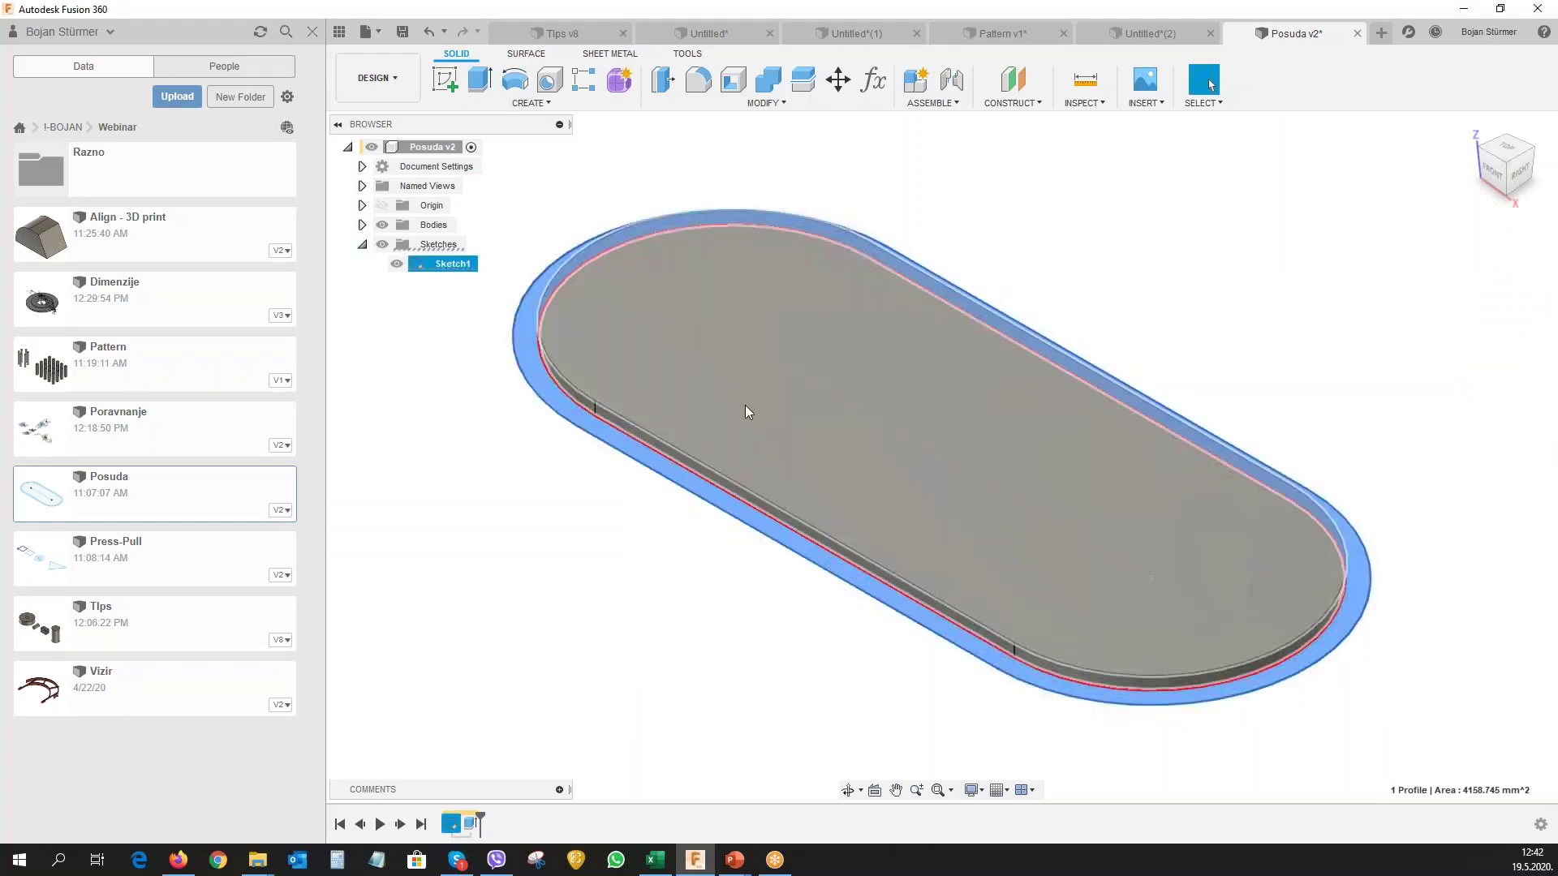
{"action": "key", "text": "e"}
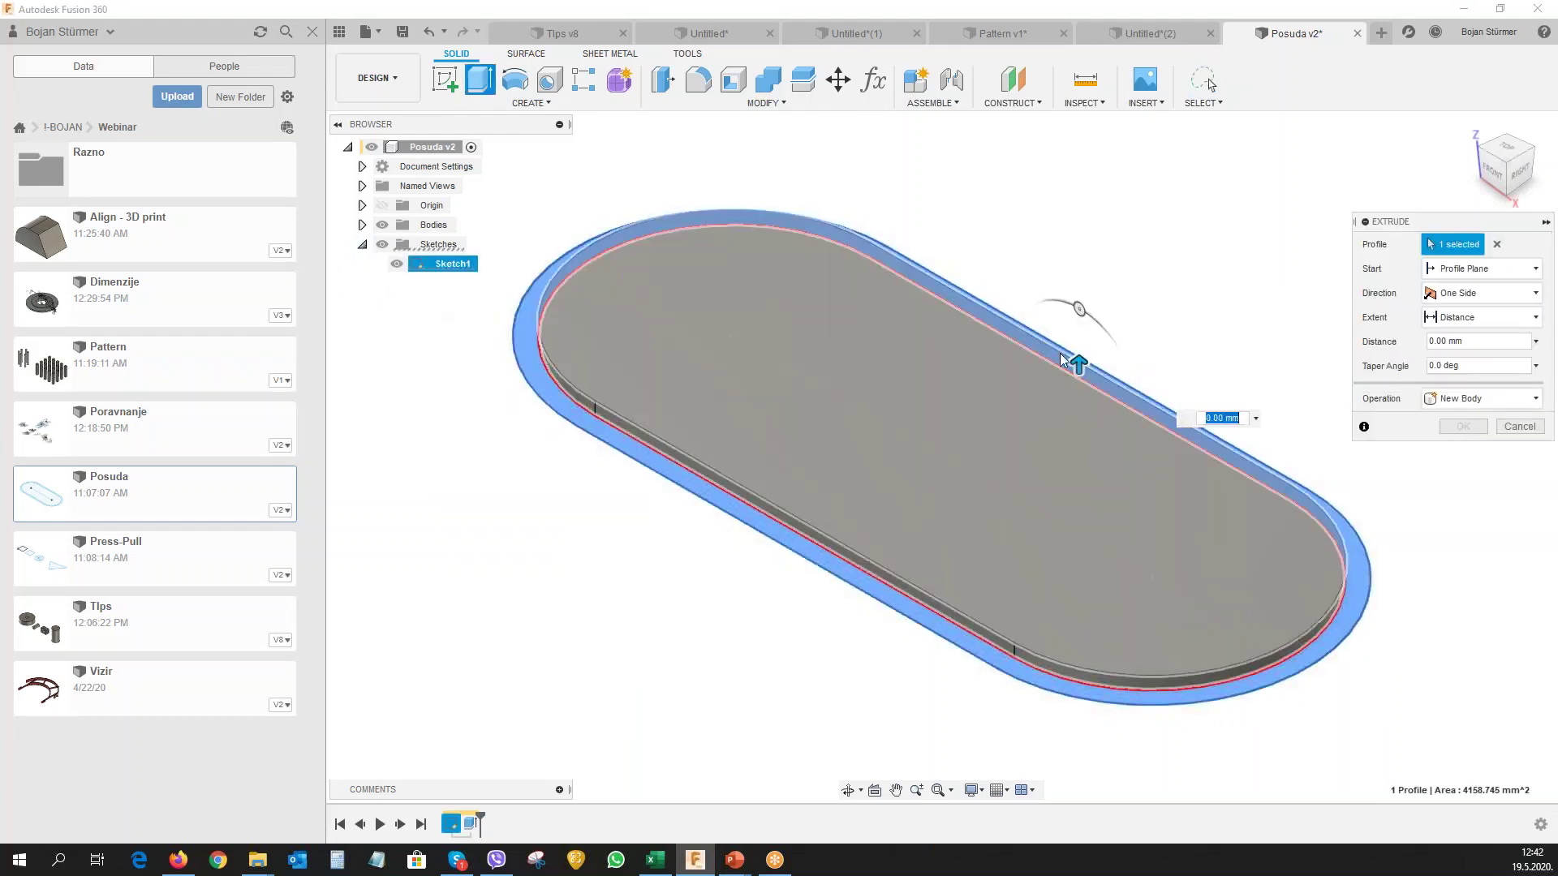
{"action": "left_click_drag", "start_coordinate": [1078, 452], "coordinate": [1041, 187]}
{"action": "left_click", "coordinate": [1463, 426]}
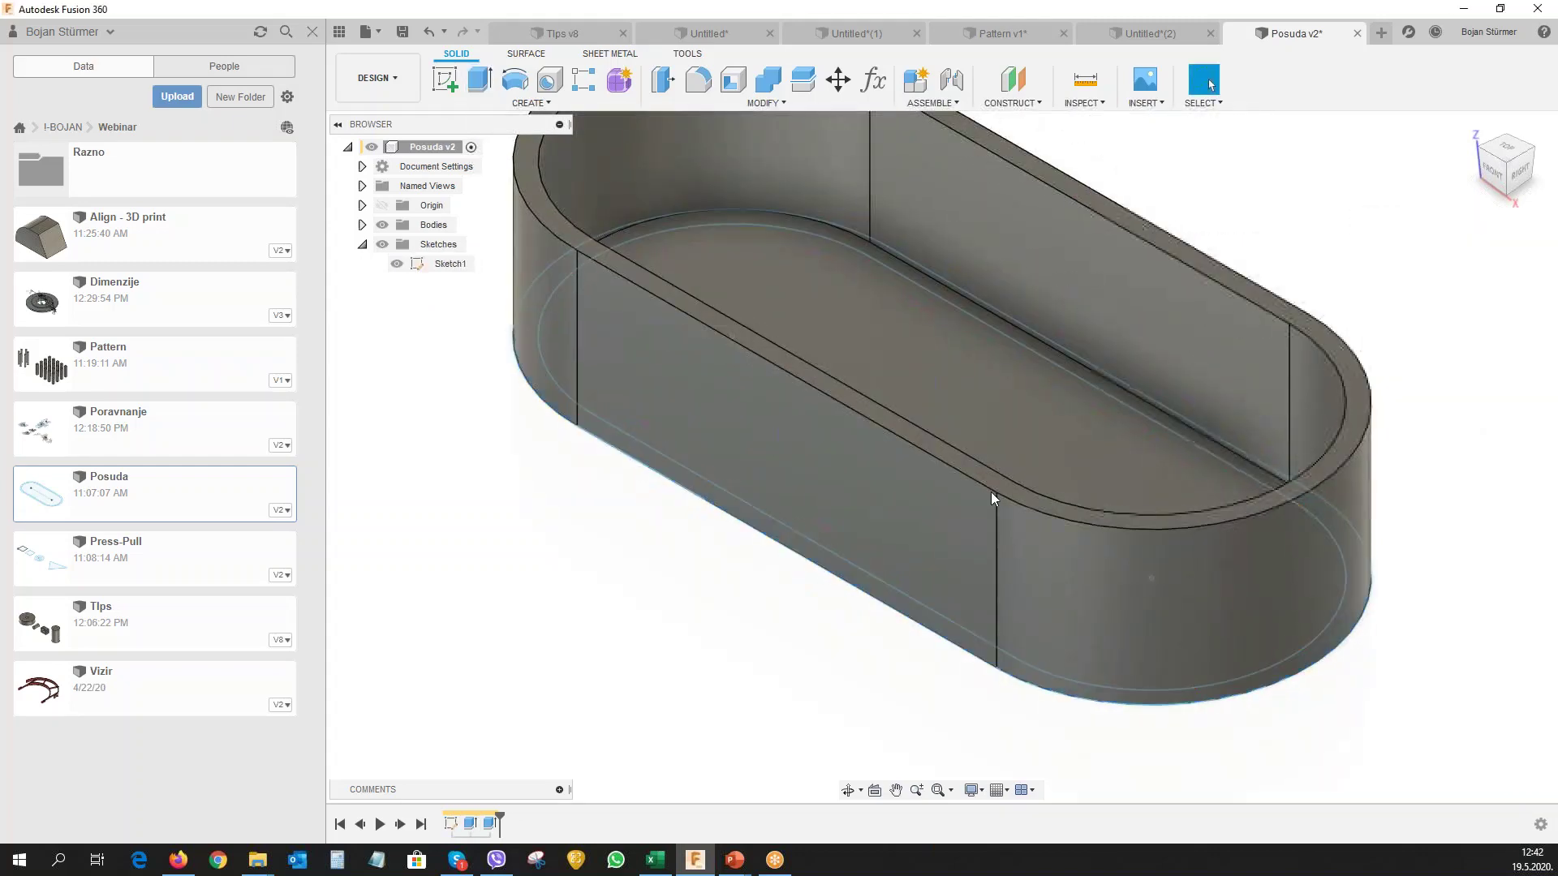
{"action": "left_click", "coordinate": [446, 84]}
Sketch on the tray floor and draw a long diagonal line across it.
{"action": "left_click", "coordinate": [839, 315]}
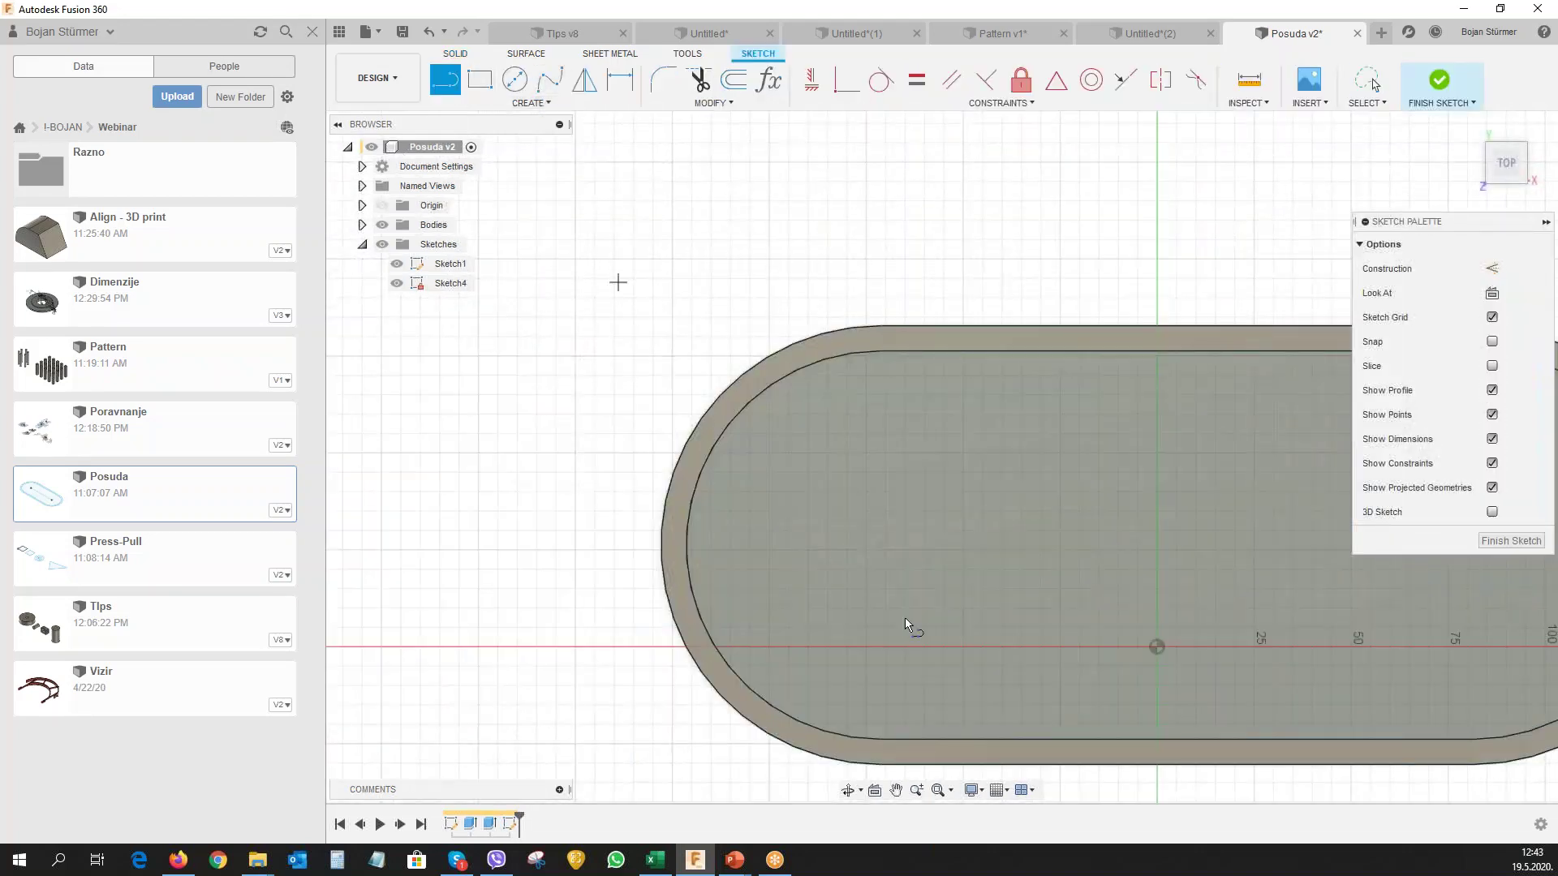
{"action": "middle_click_drag", "start_coordinate": [883, 514], "coordinate": [616, 519]}
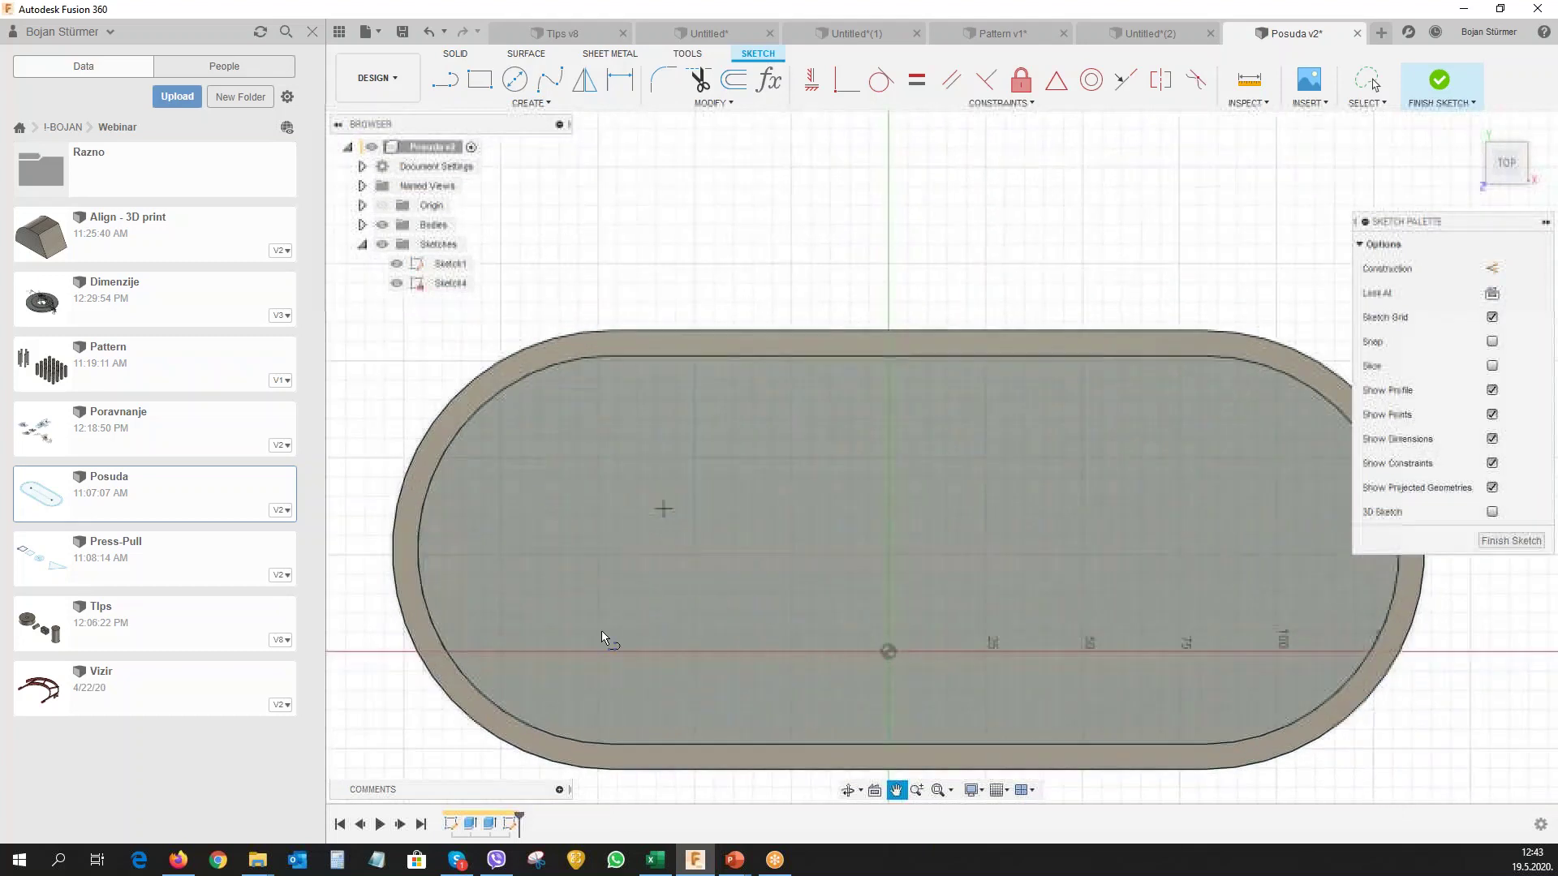
{"action": "key", "text": "l"}
{"action": "left_click", "coordinate": [563, 625]}
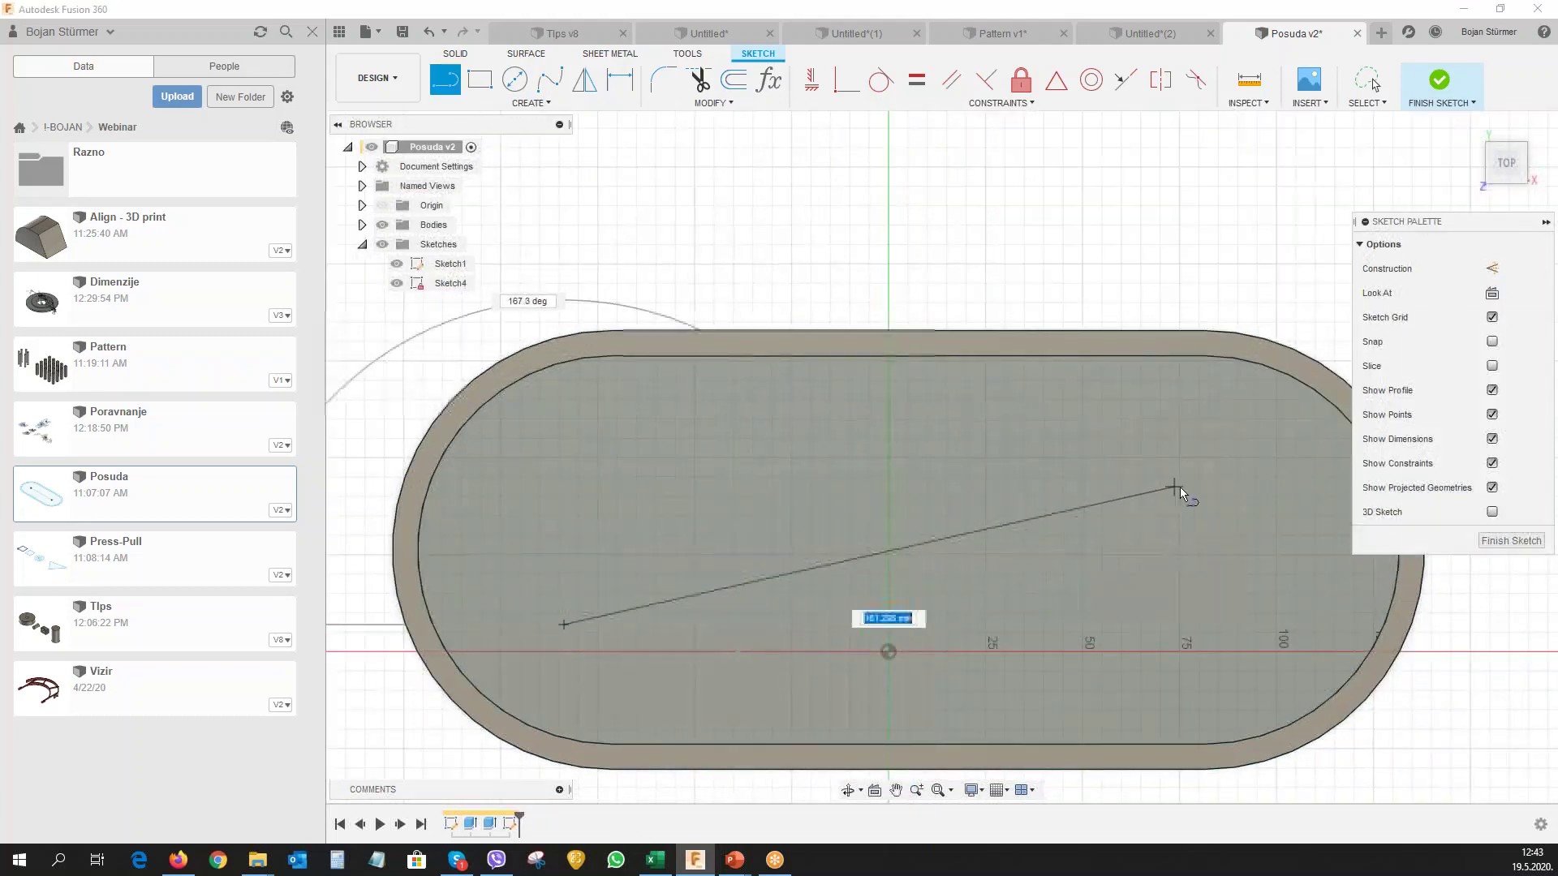
{"action": "double_click", "coordinate": [1209, 482]}
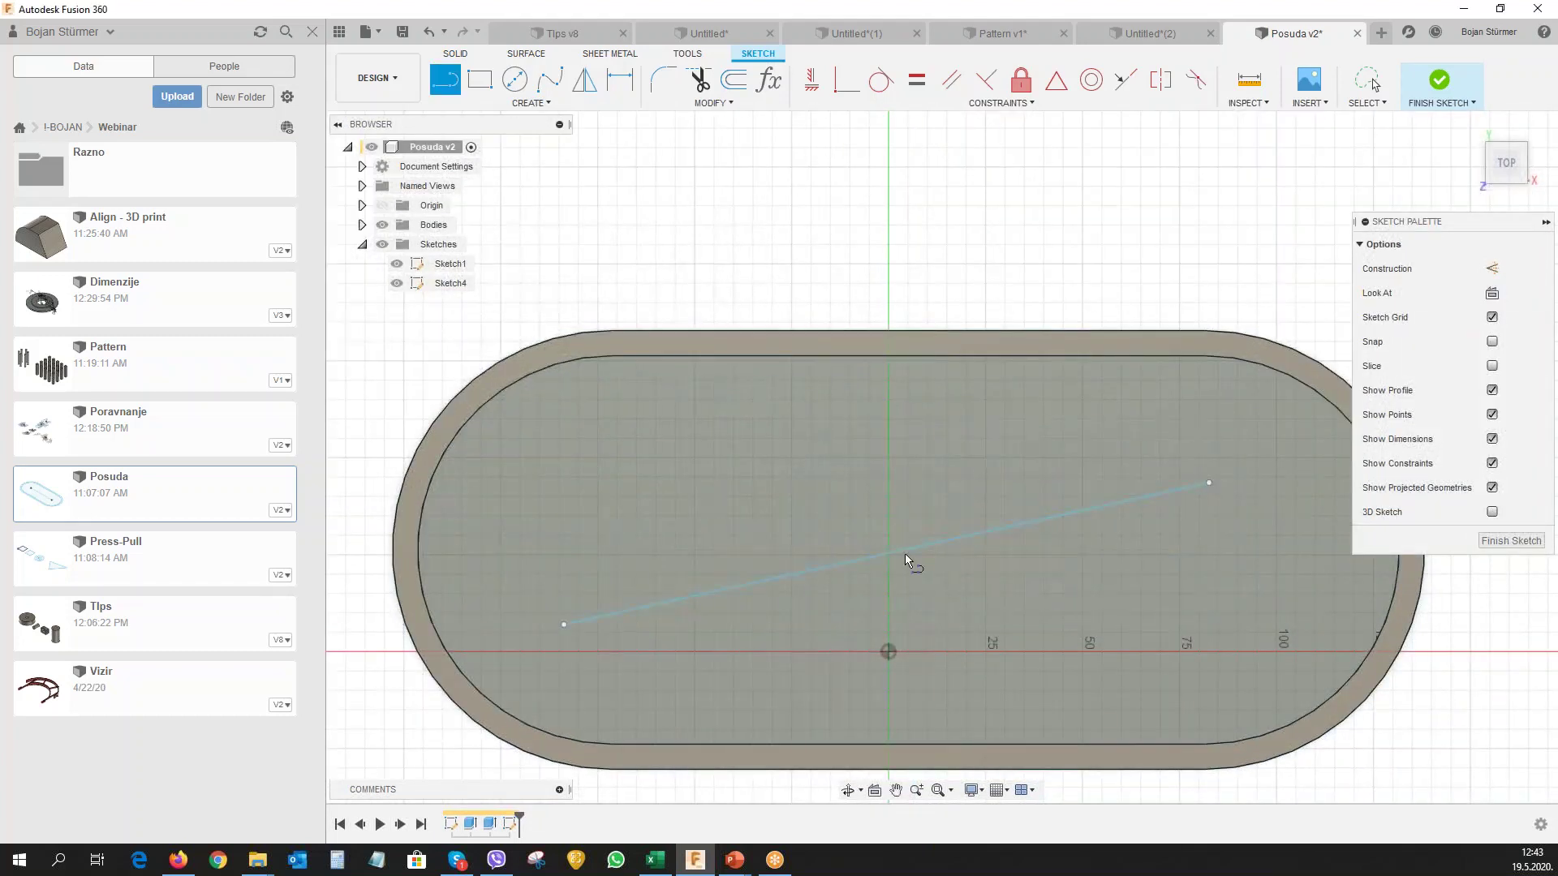
Draw four short lines crossing the long line and finish the sketch.
{"action": "left_click", "coordinate": [619, 517]}
{"action": "double_click", "coordinate": [741, 684]}
{"action": "left_click", "coordinate": [854, 494]}
{"action": "double_click", "coordinate": [854, 620]}
{"action": "left_click", "coordinate": [987, 428]}
{"action": "double_click", "coordinate": [1095, 583]}
{"action": "left_click", "coordinate": [1143, 437]}
{"action": "double_click", "coordinate": [1216, 582]}
{"action": "left_click", "coordinate": [1530, 541]}
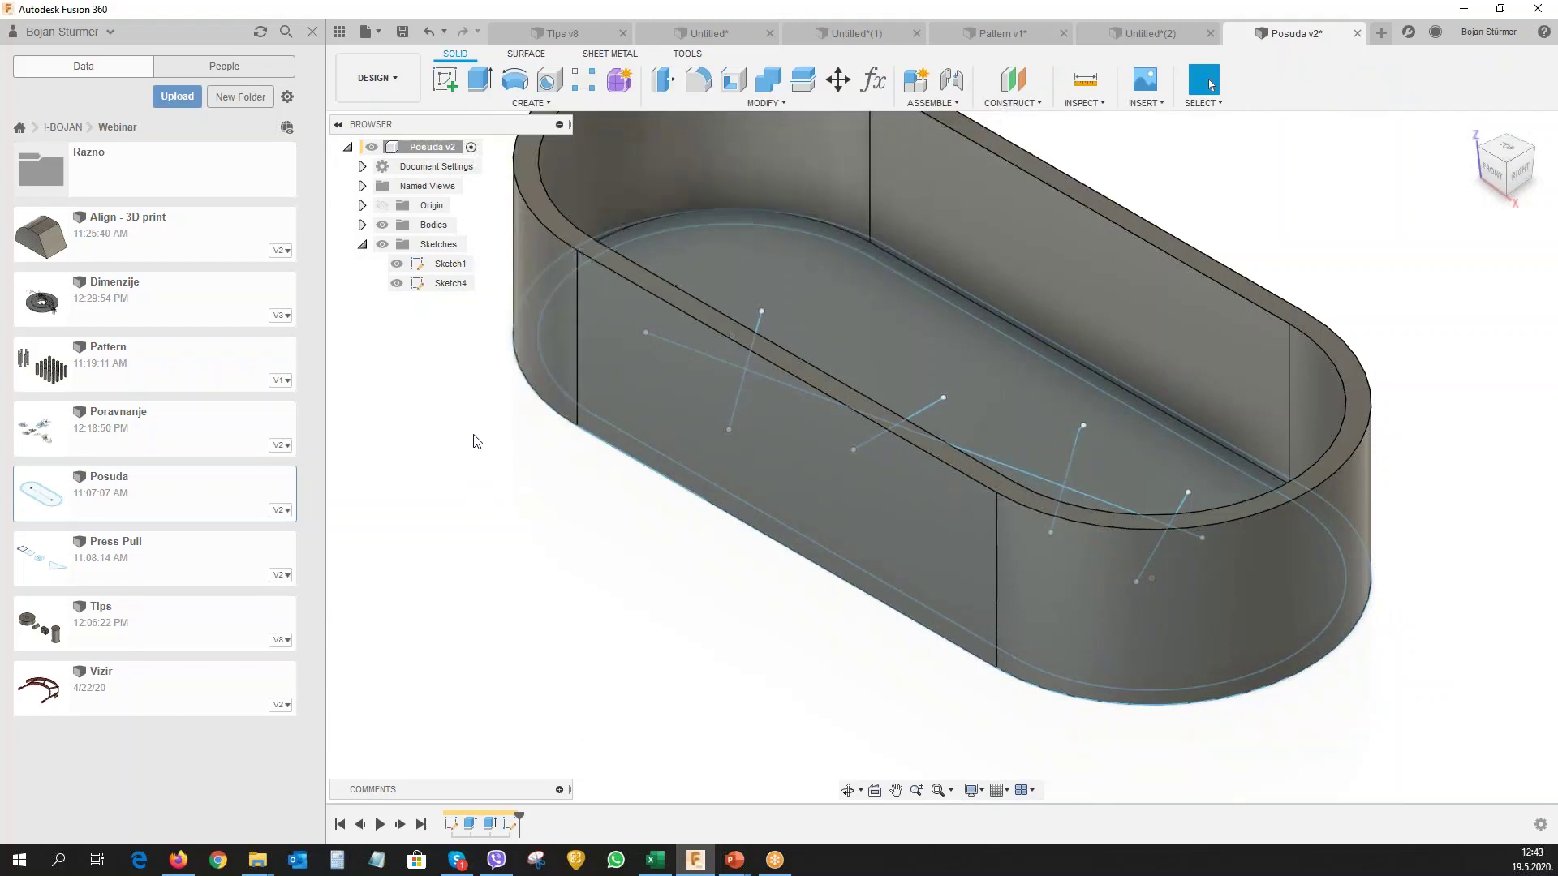
Hide Sketch1 and fillet the tray's inner edges where floor meets walls.
{"action": "scroll", "coordinate": [476, 441], "scroll_direction": "down", "scroll_amount": 3}
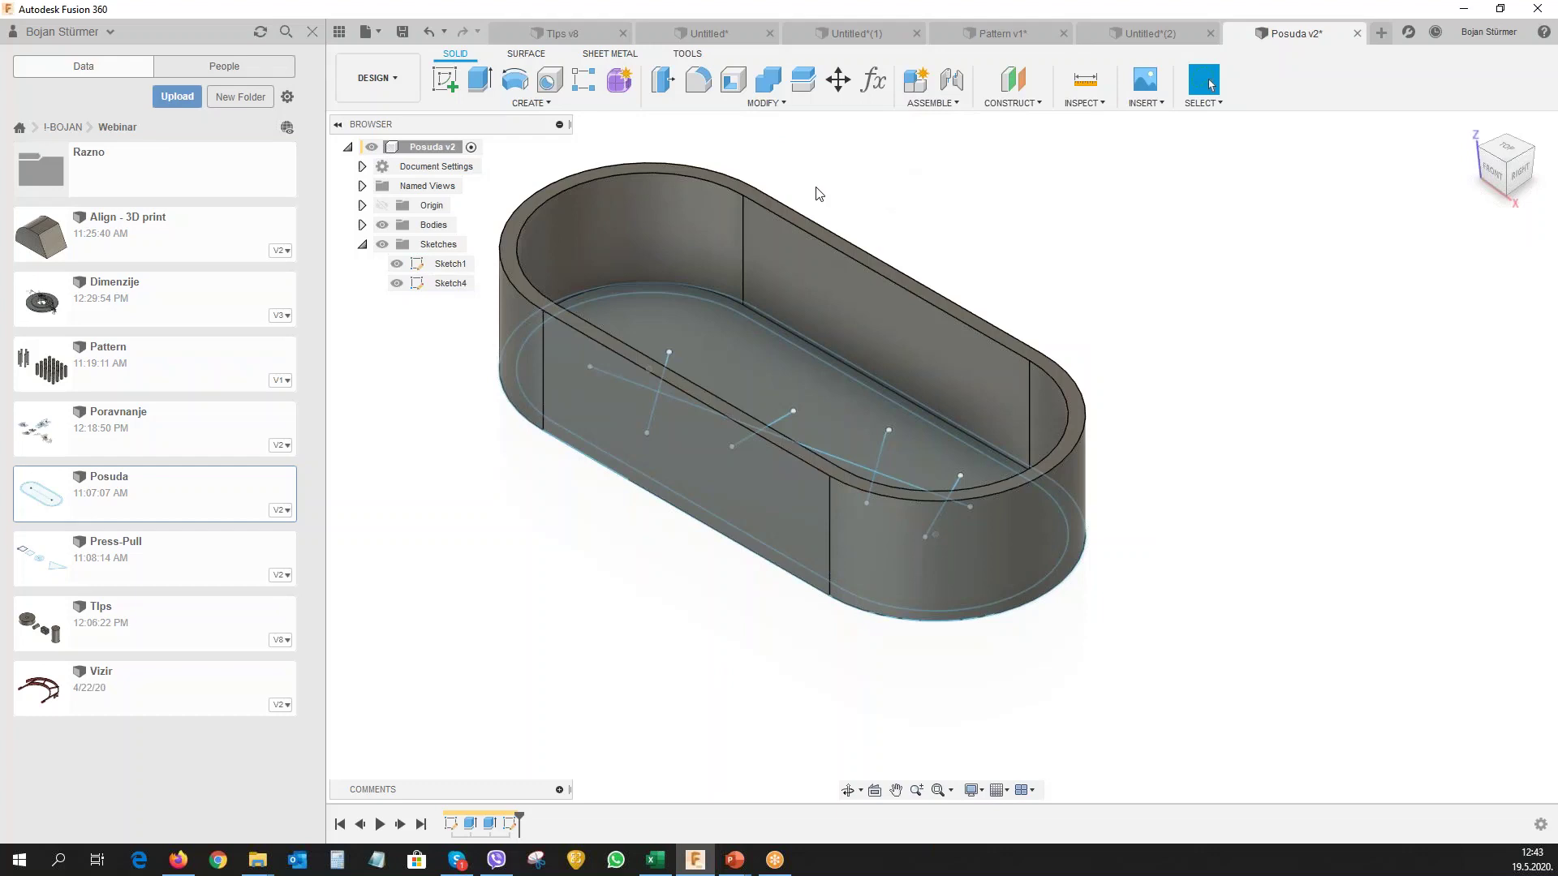
{"action": "left_click", "coordinate": [397, 264]}
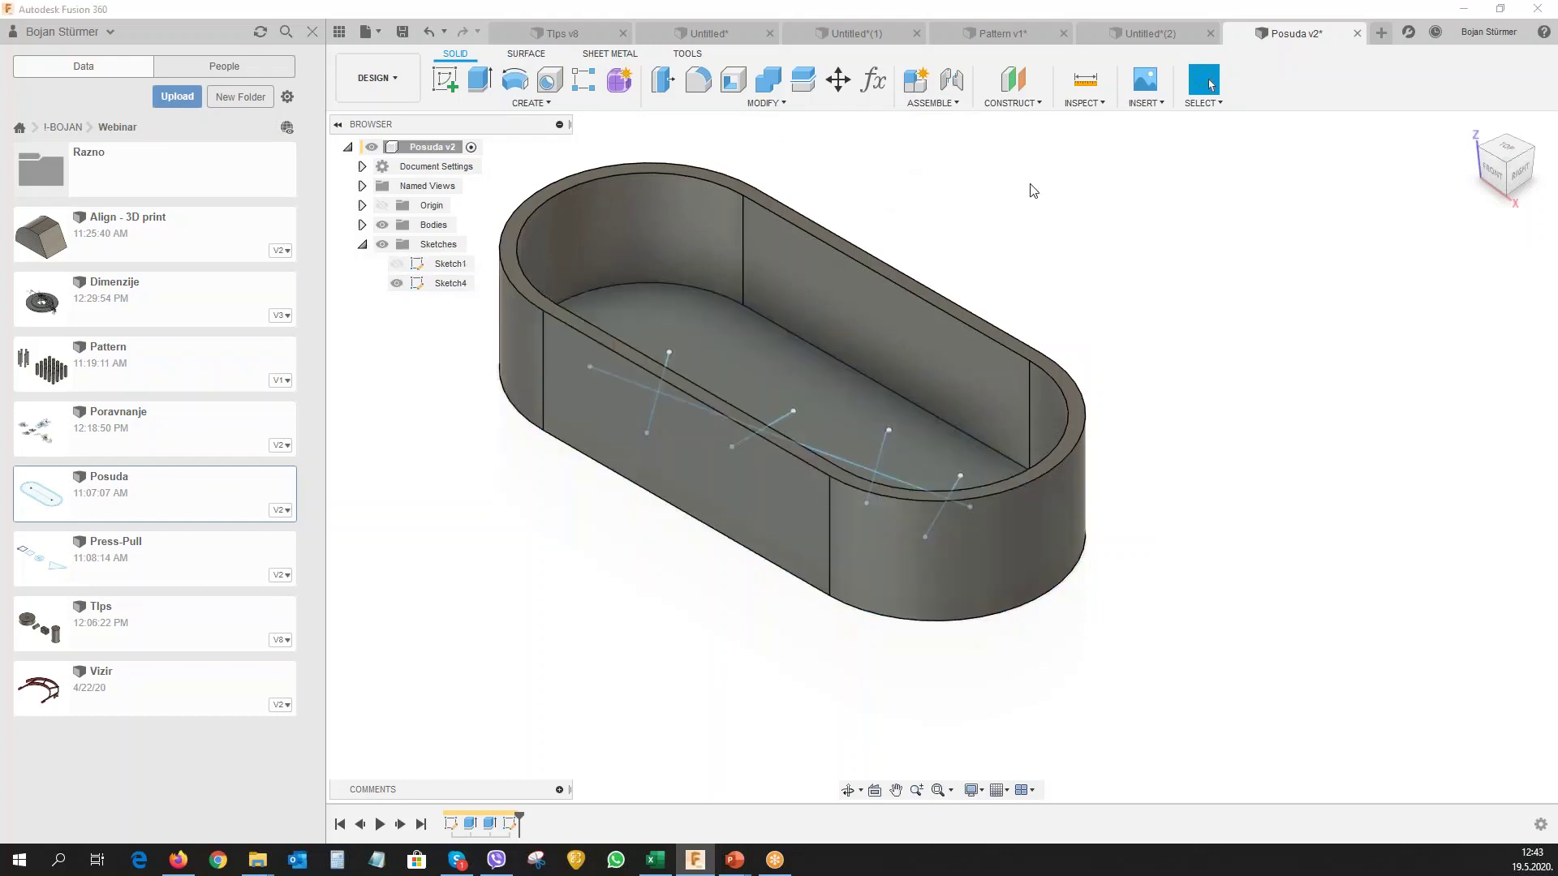
{"action": "left_click", "coordinate": [703, 87]}
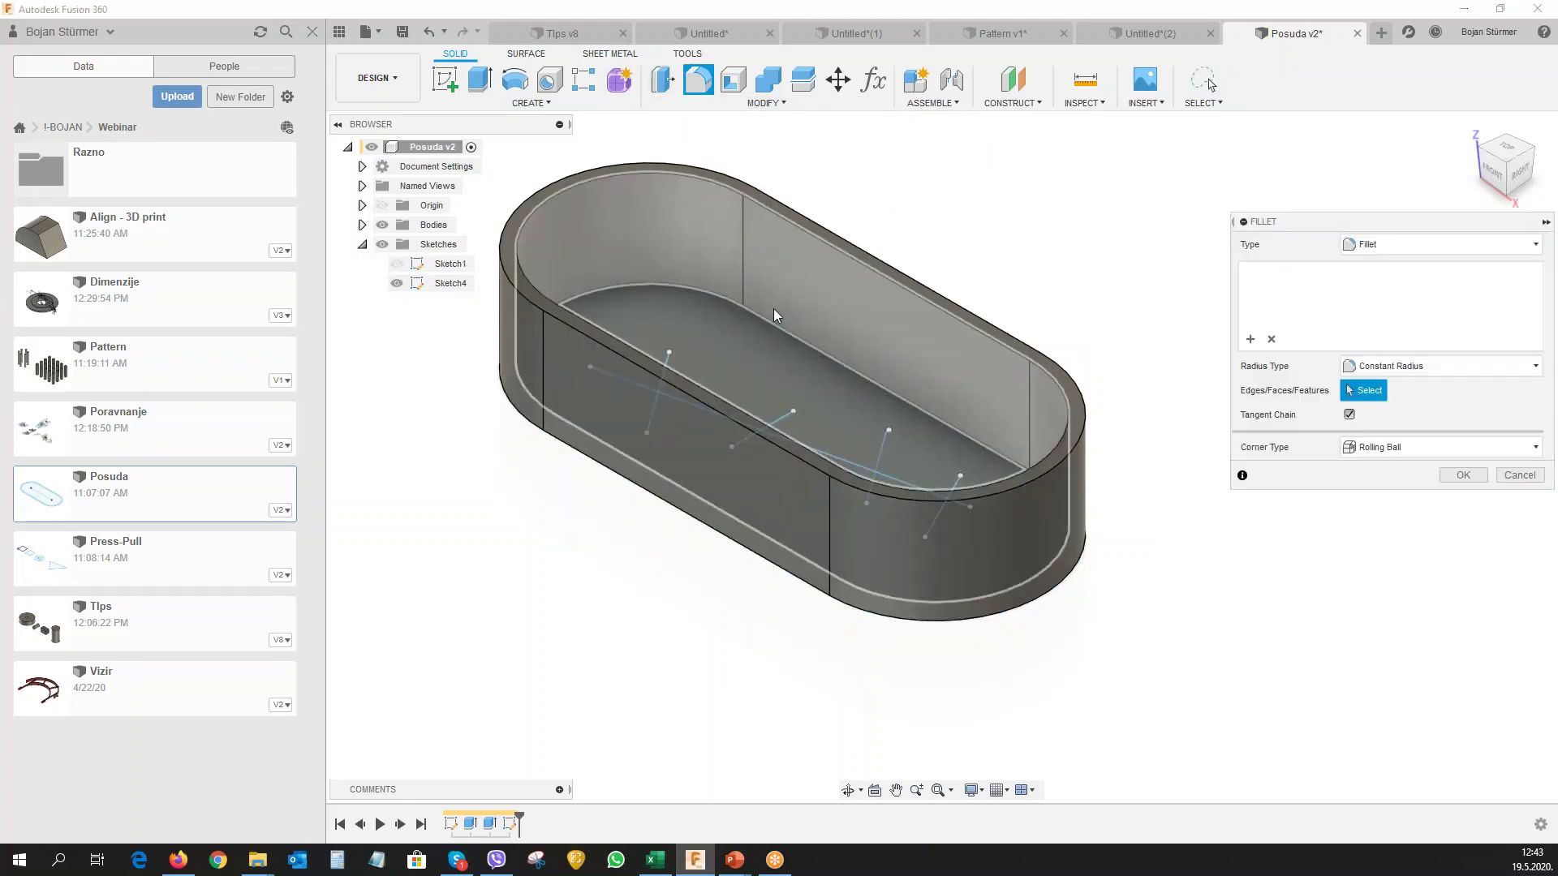
{"action": "left_click", "coordinate": [800, 336]}
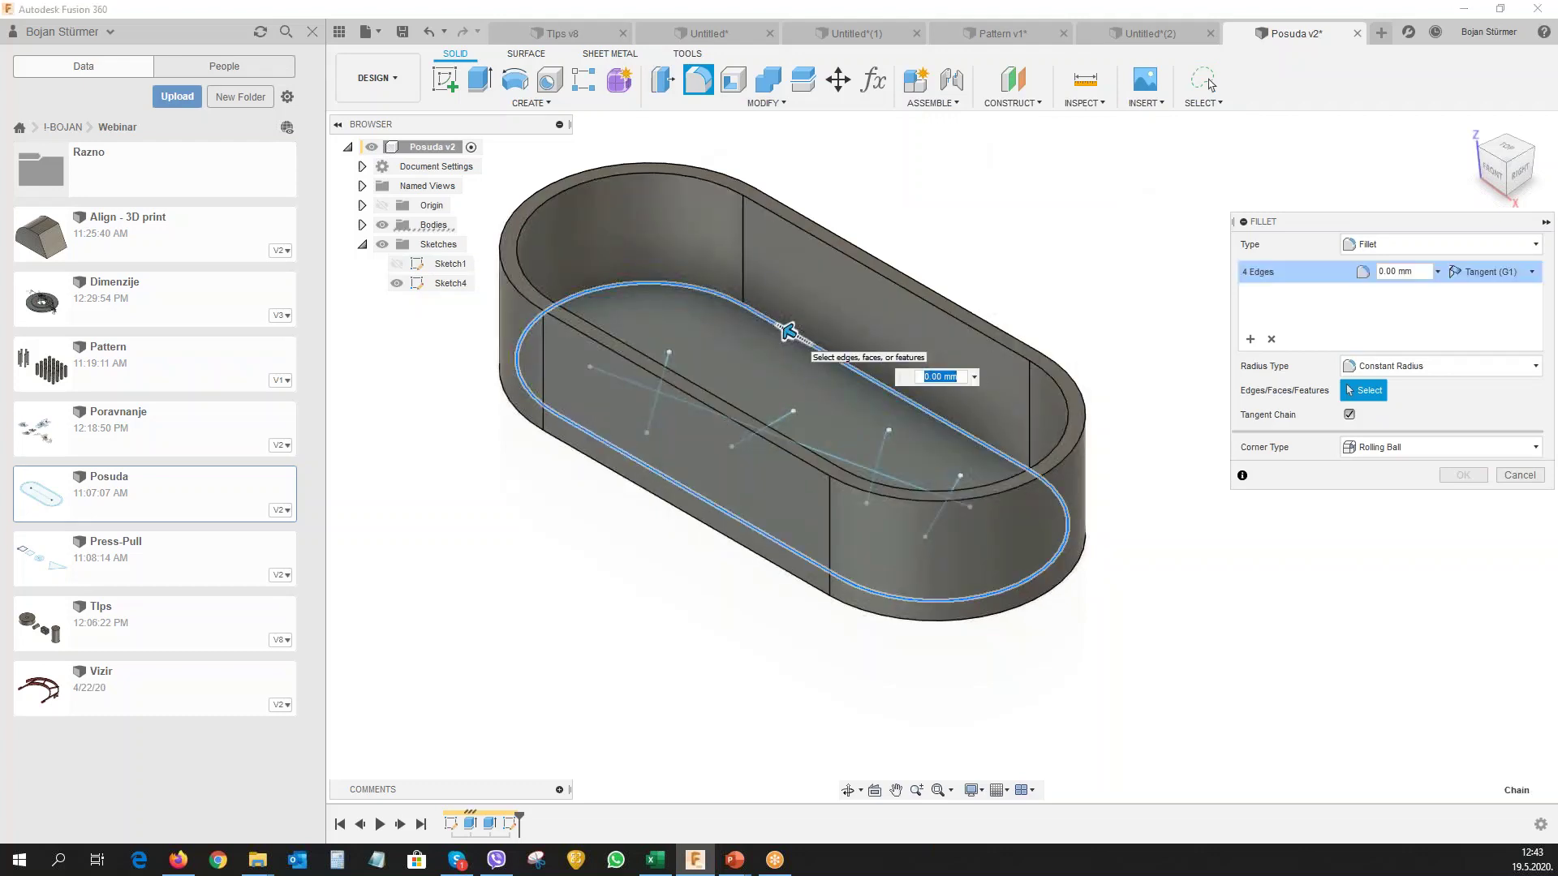
{"action": "type", "text": "2"}
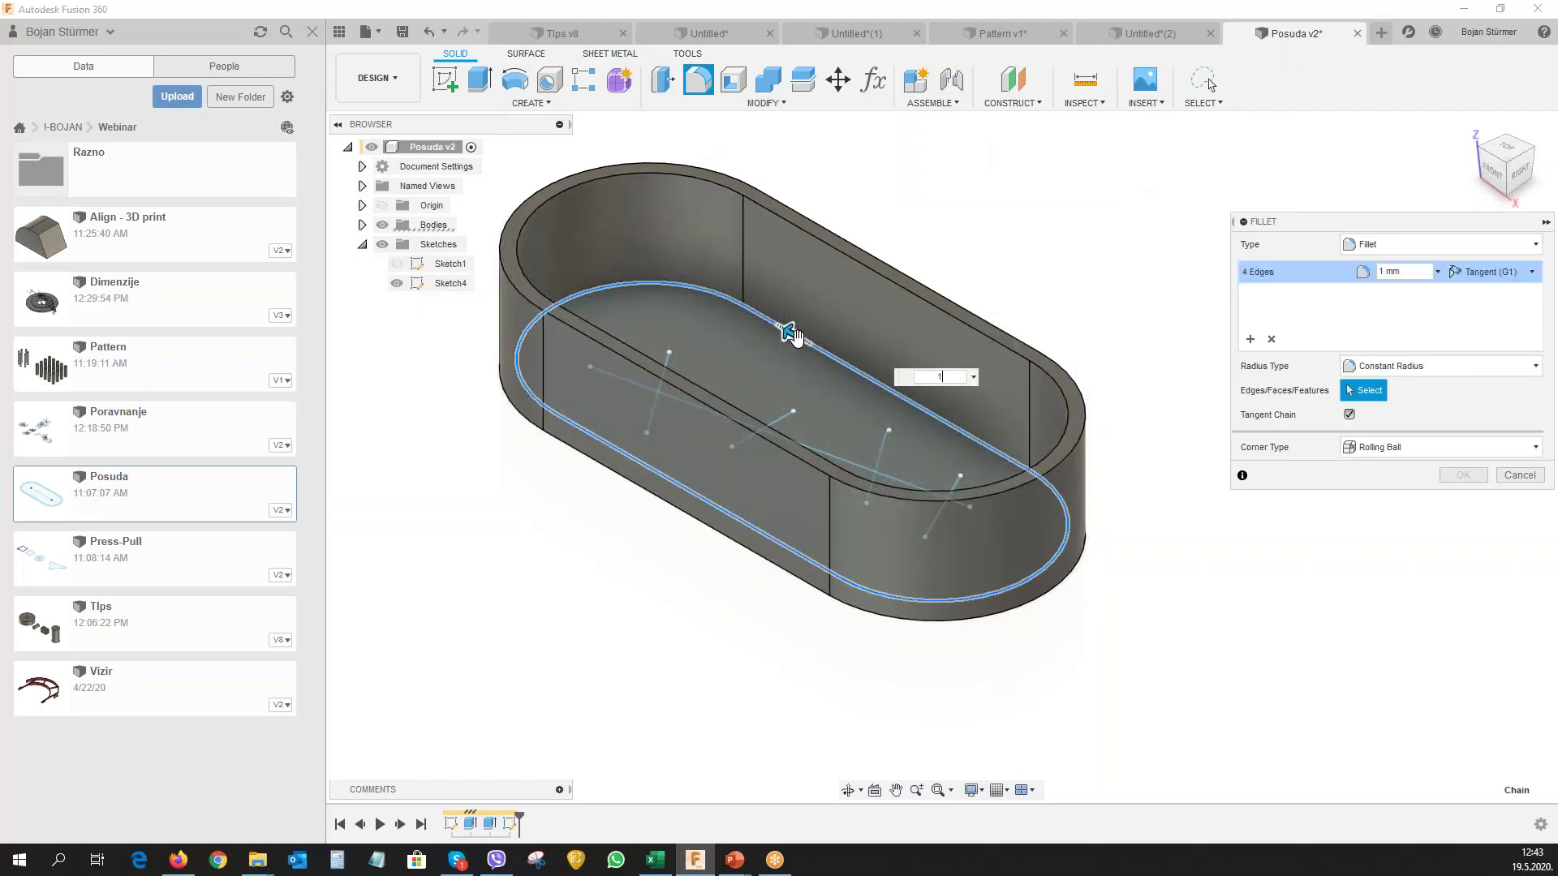
{"action": "key", "text": "Return"}
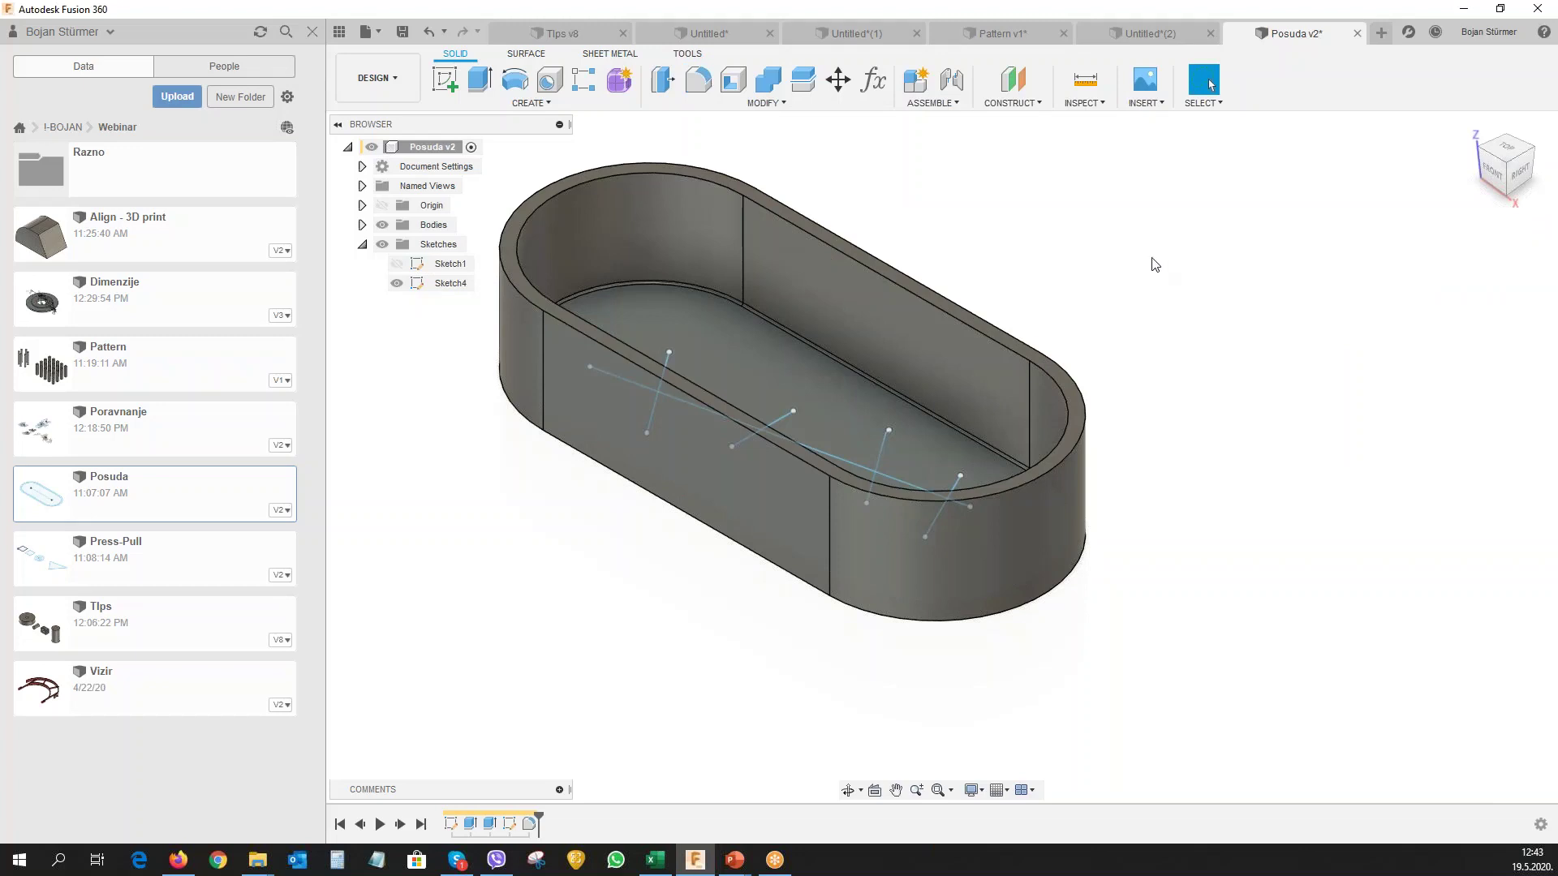
Build 4 mm Web ribs from the five Sketch4 lines, flipped to extend into the tray.
{"action": "left_click", "coordinate": [549, 106]}
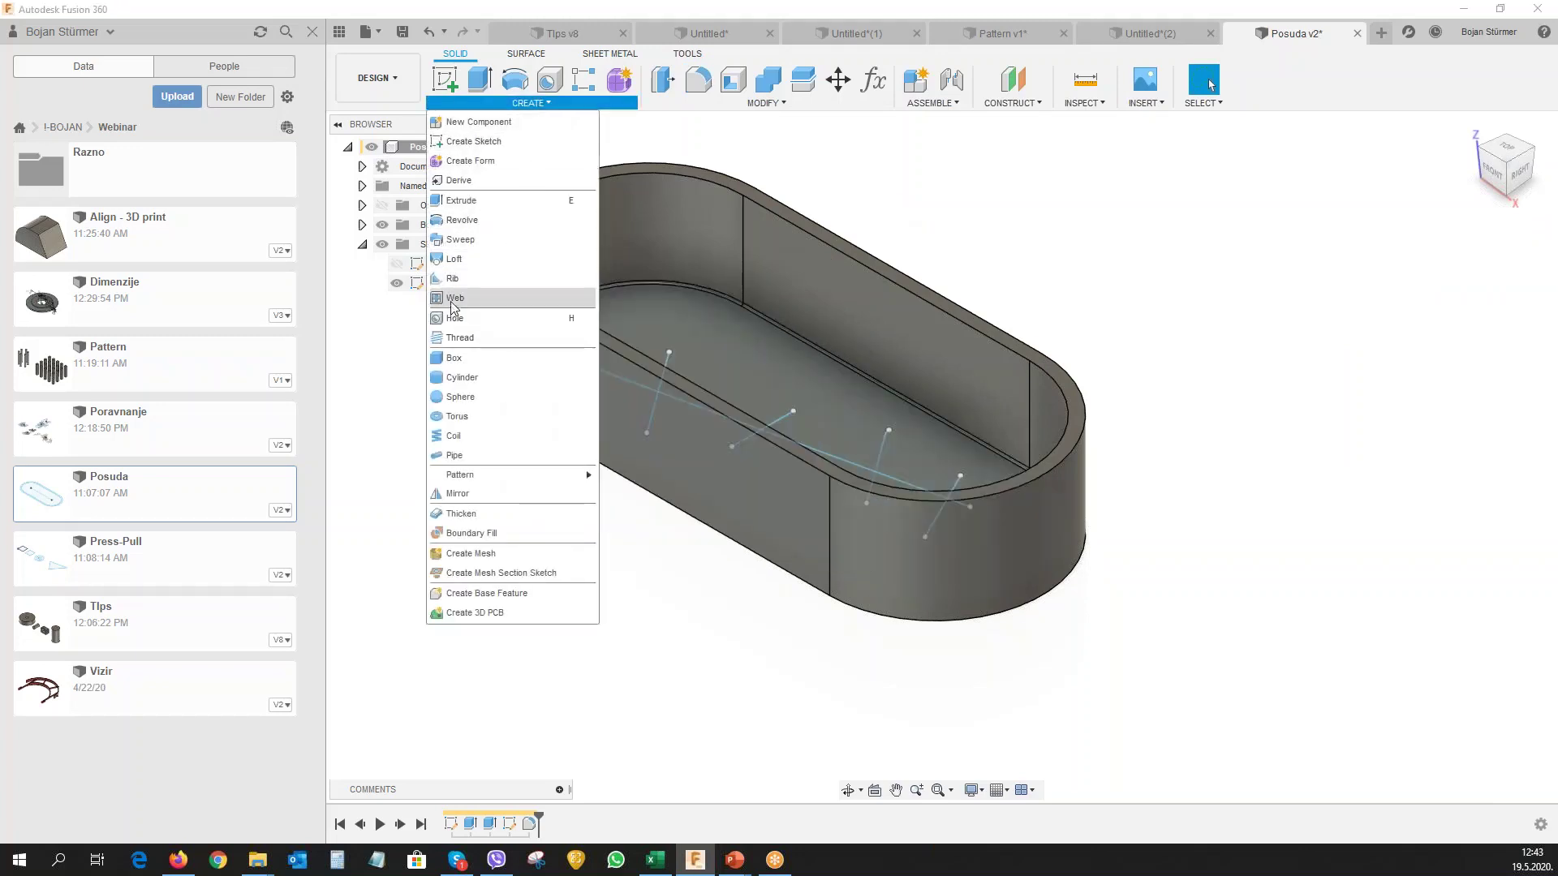
{"action": "left_click", "coordinate": [453, 298]}
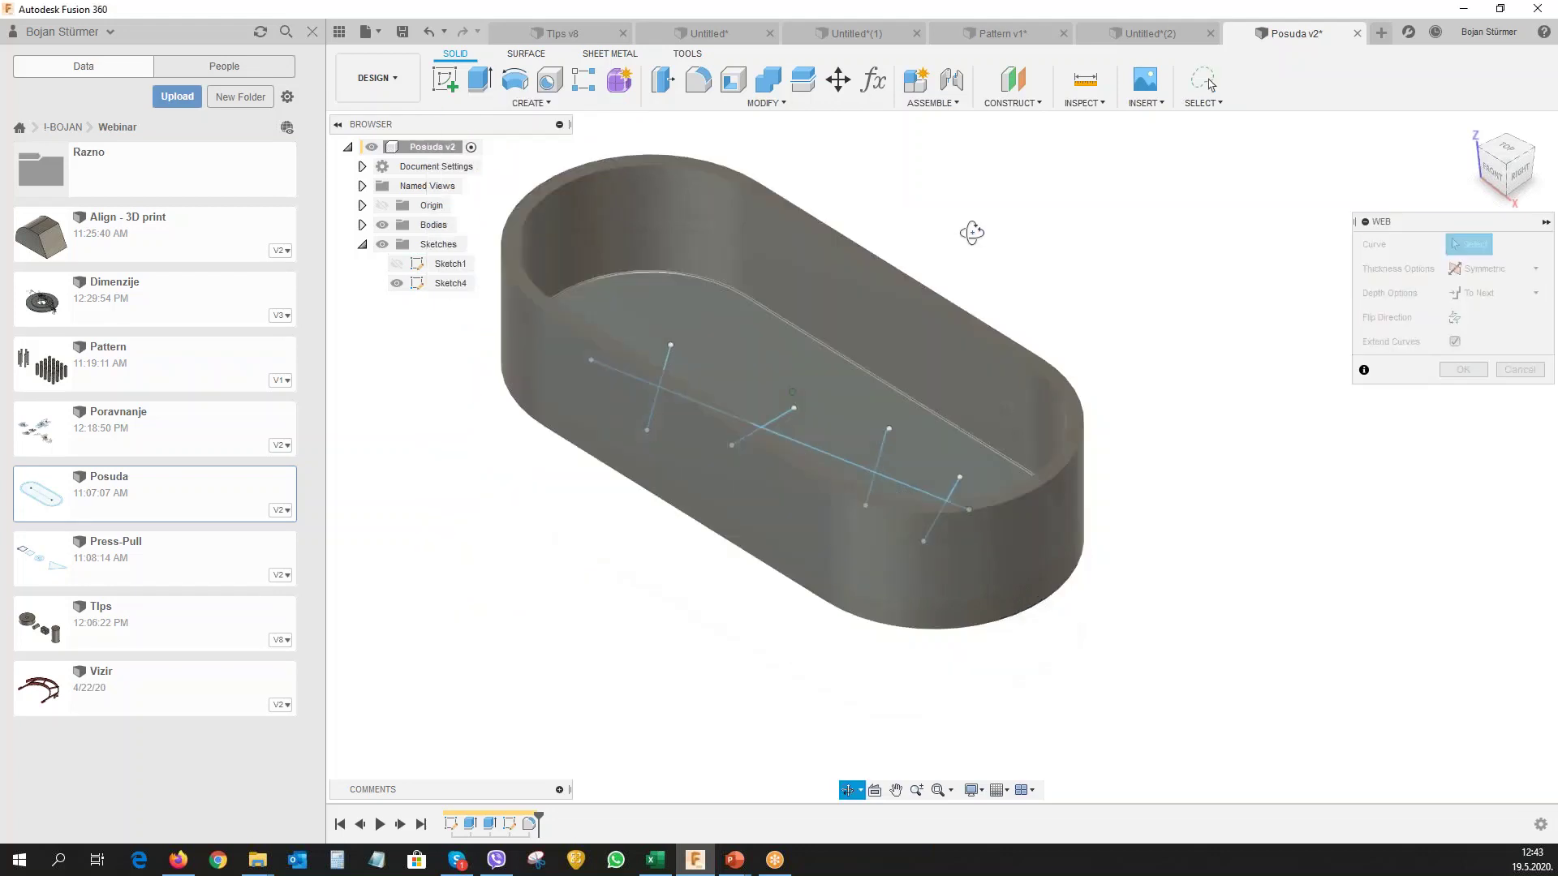
{"action": "middle_click_drag", "start_coordinate": [974, 232], "coordinate": [958, 237], "text": "shift"}
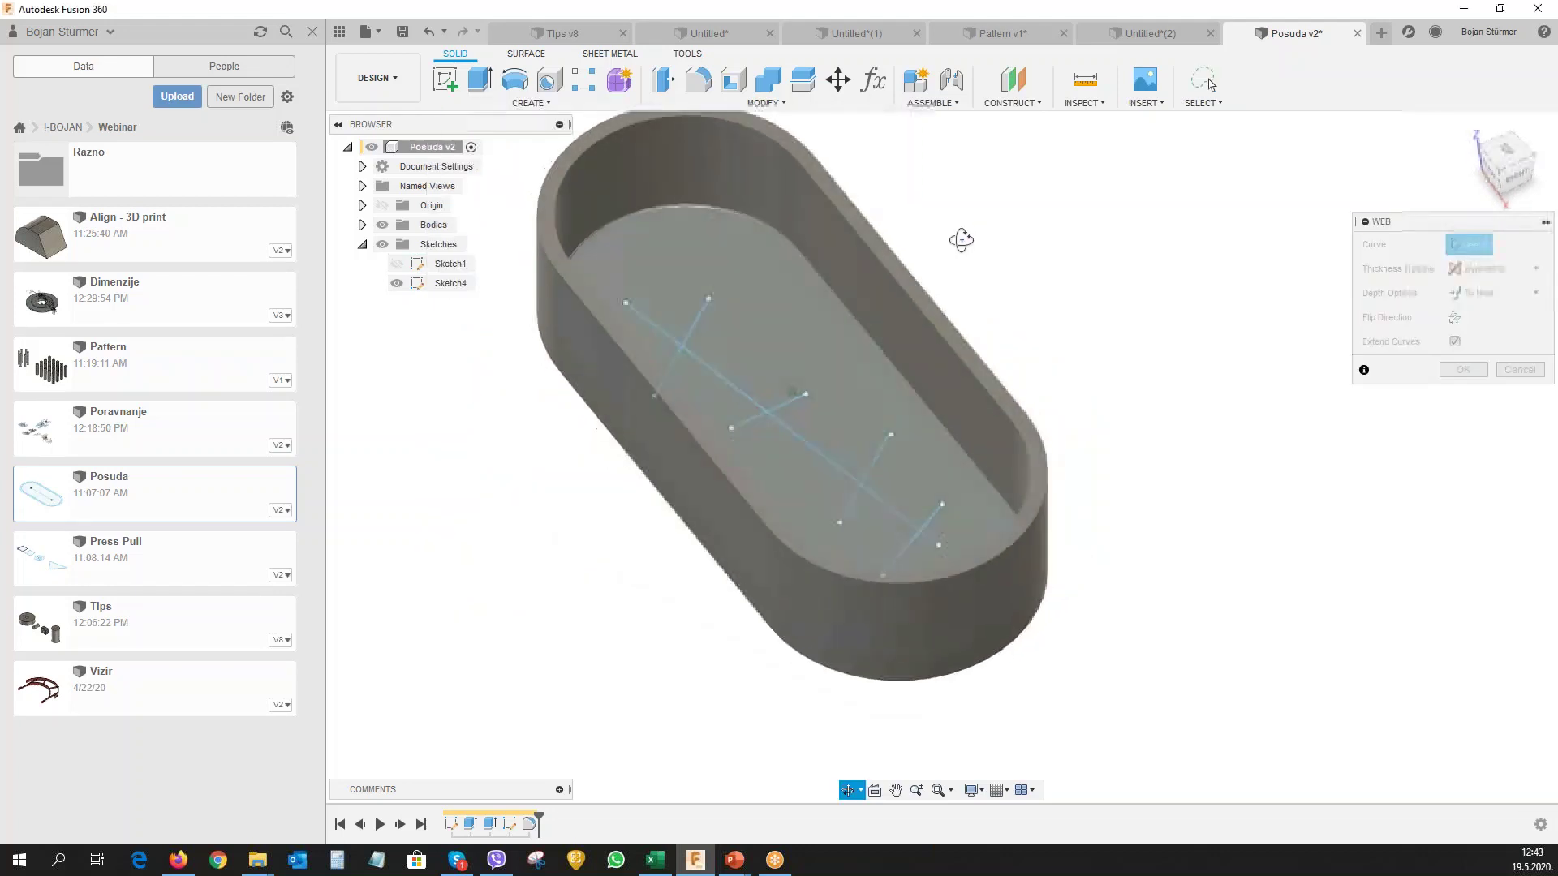
{"action": "left_click", "coordinate": [684, 333]}
{"action": "left_click", "coordinate": [714, 370]}
{"action": "left_click", "coordinate": [747, 419]}
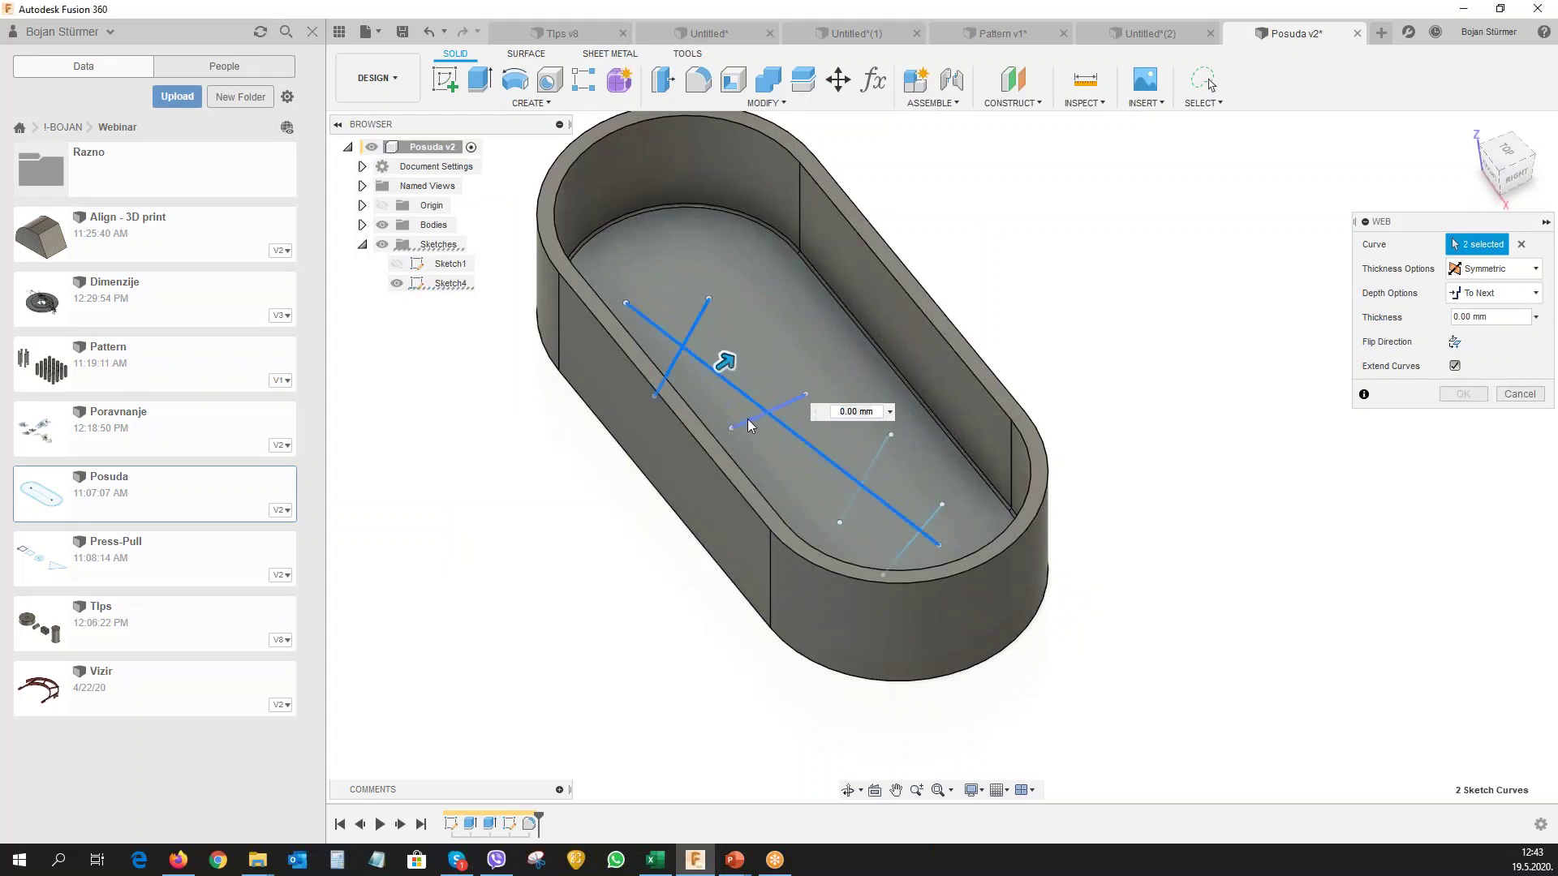
{"action": "left_click", "coordinate": [856, 503]}
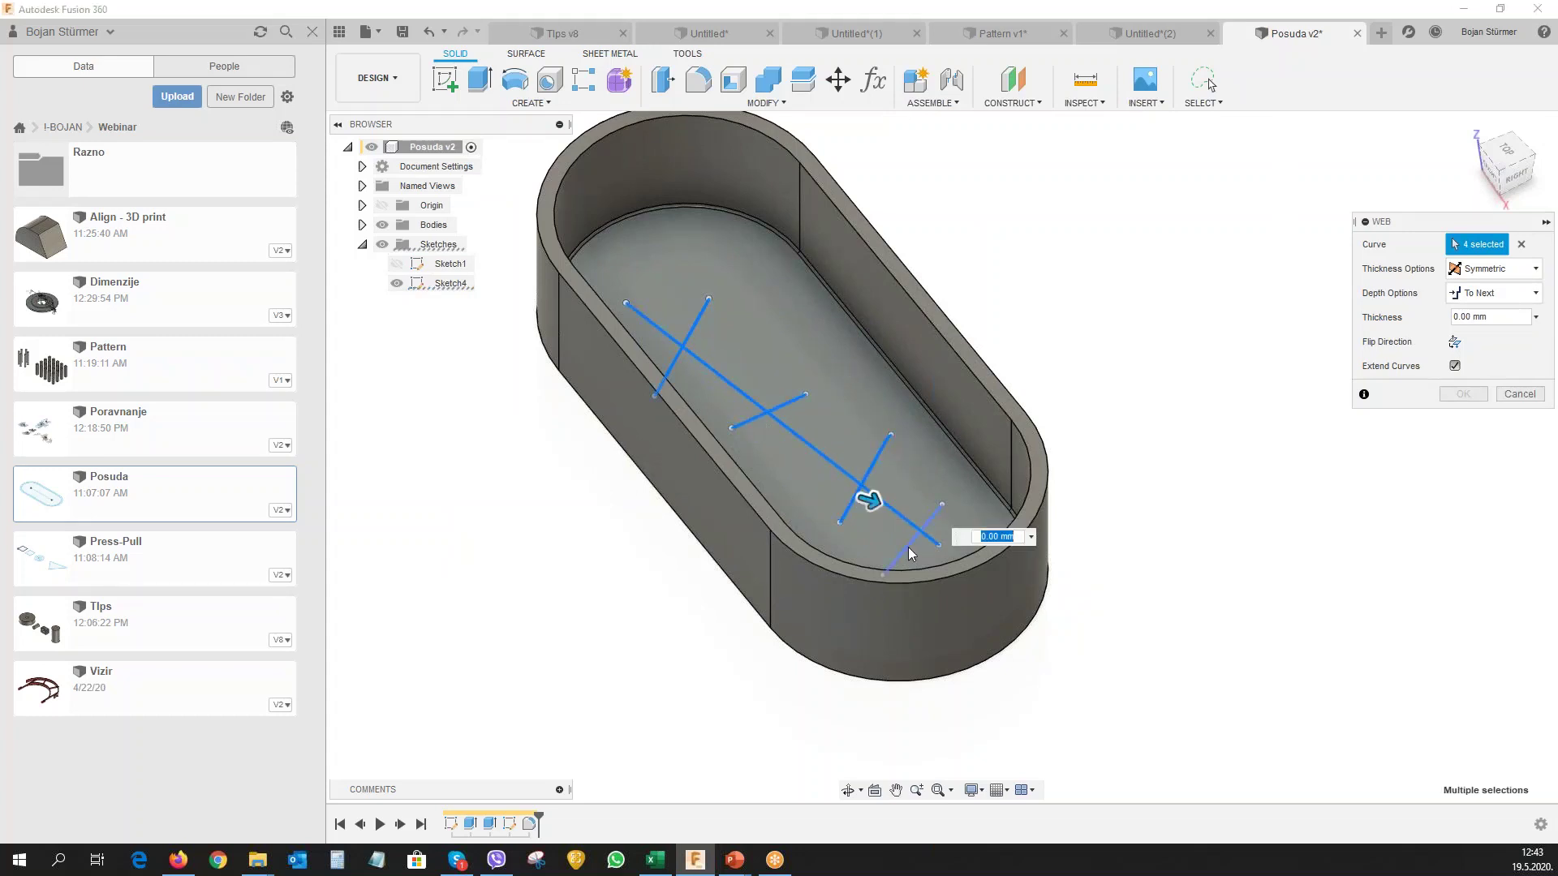
{"action": "left_click", "coordinate": [908, 548]}
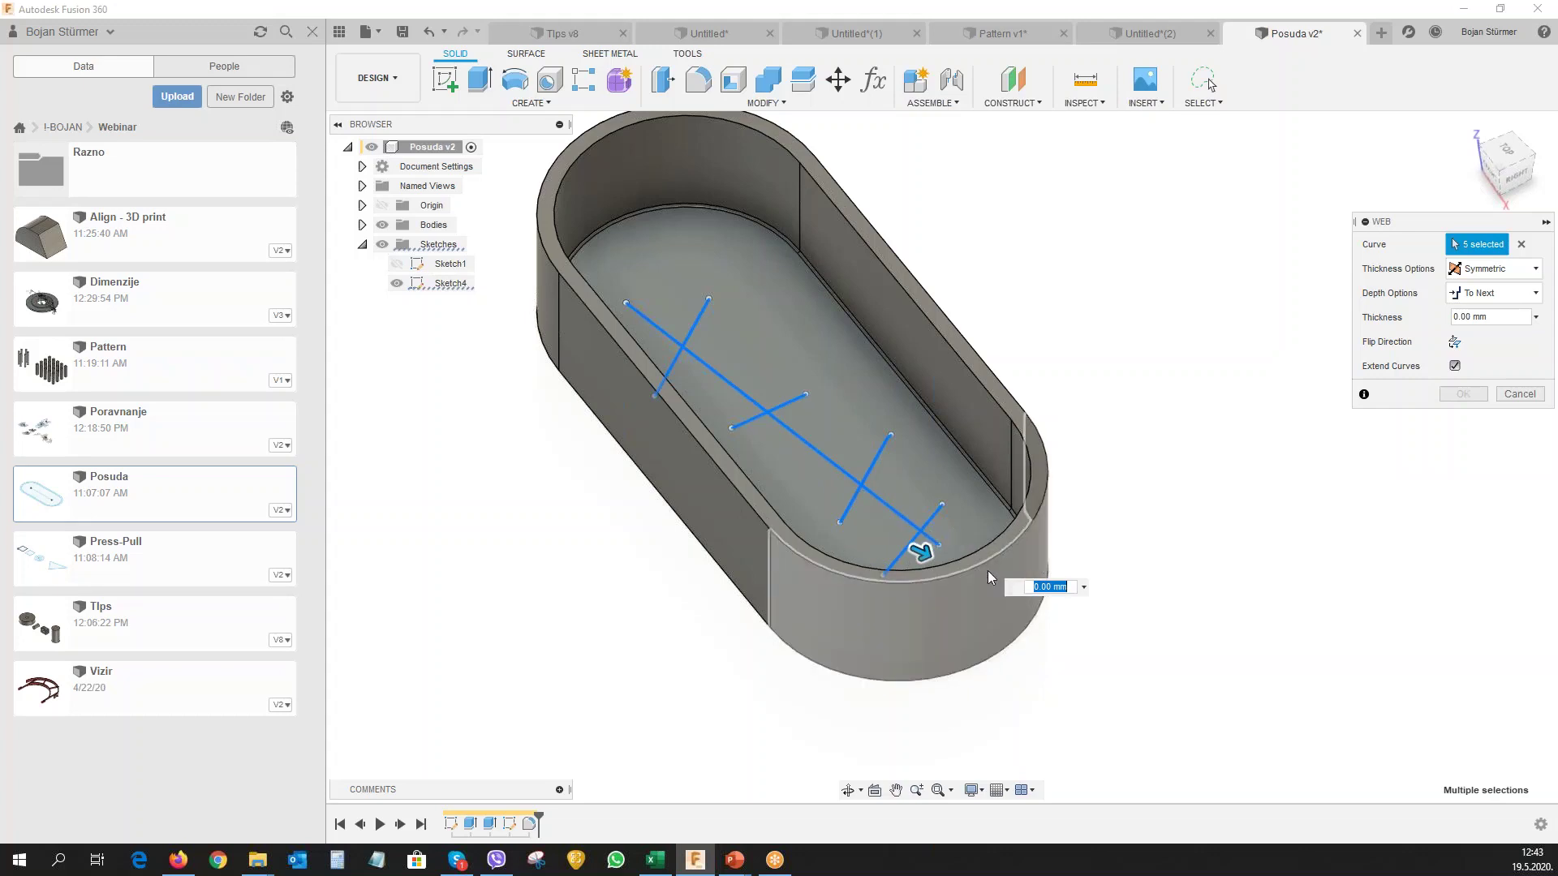
{"action": "type", "text": "4"}
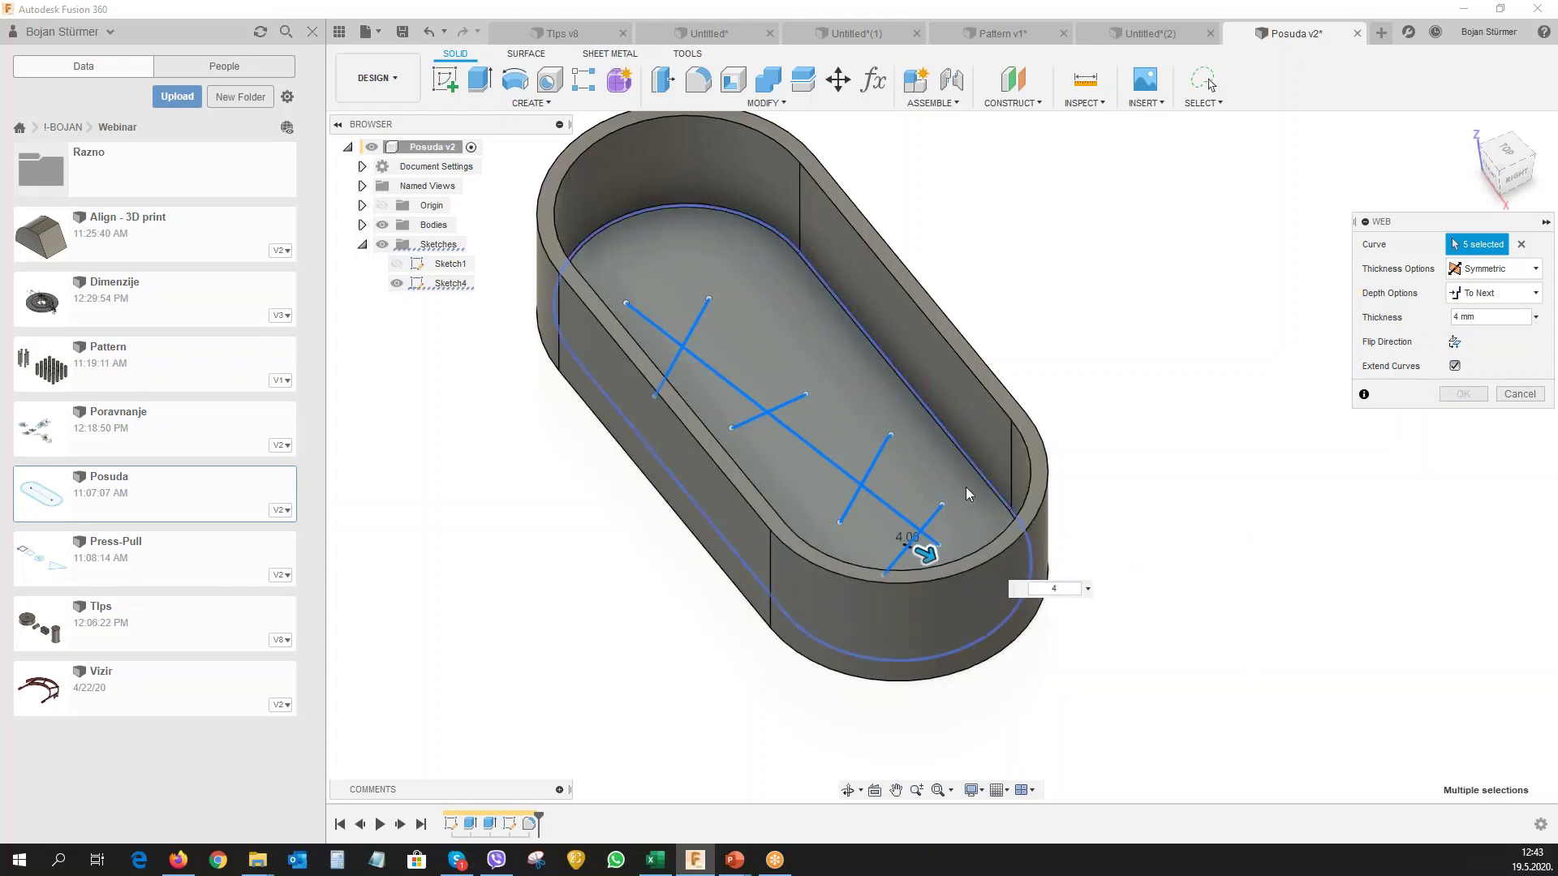
{"action": "left_click", "coordinate": [1454, 342]}
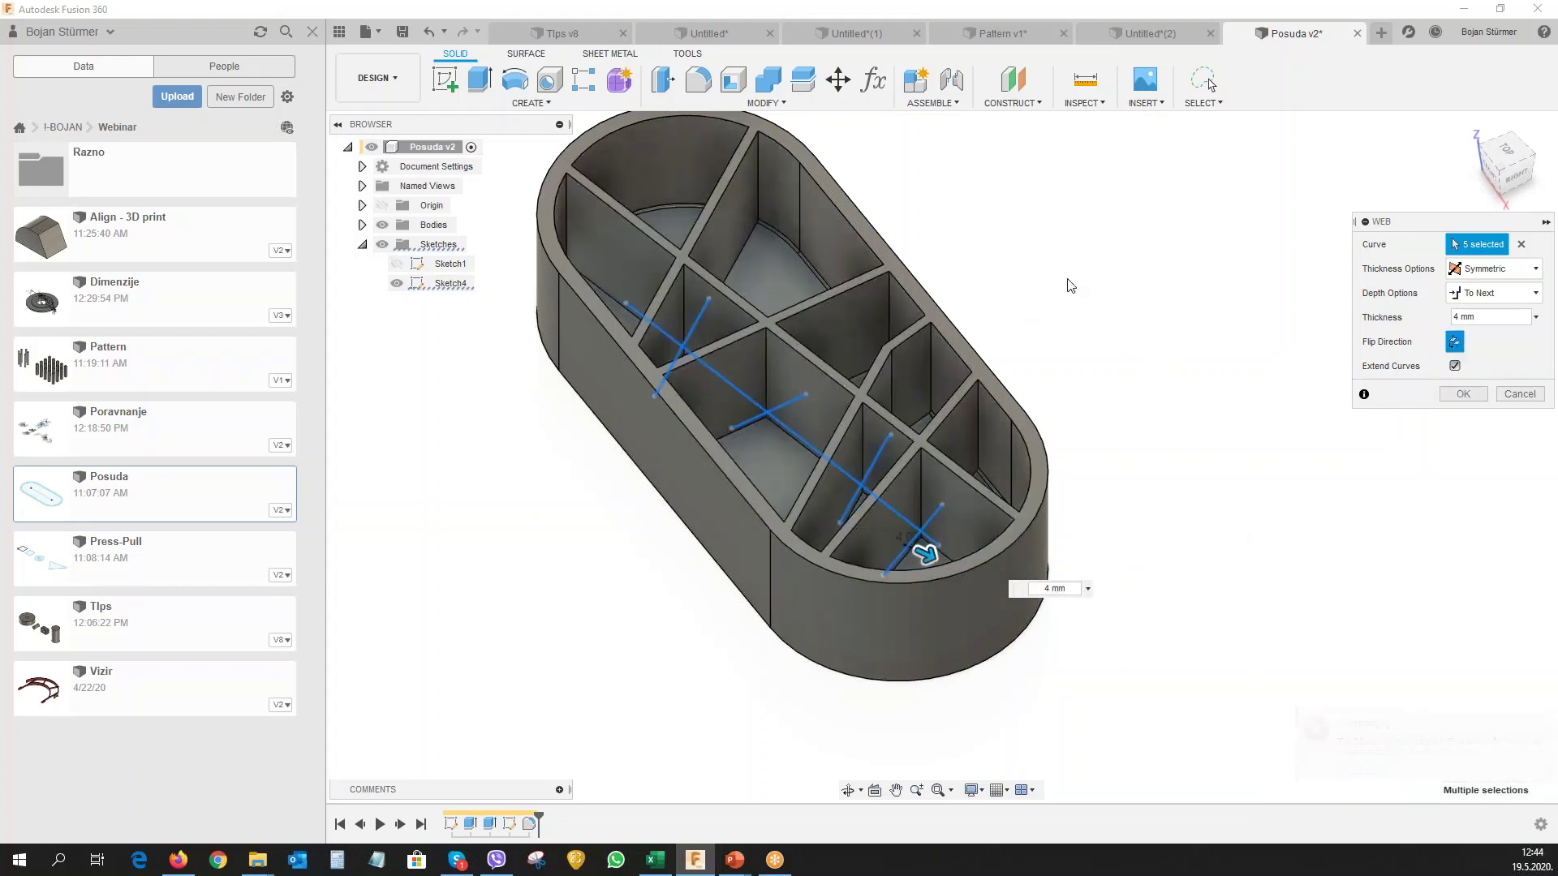
{"action": "left_click", "coordinate": [1464, 395]}
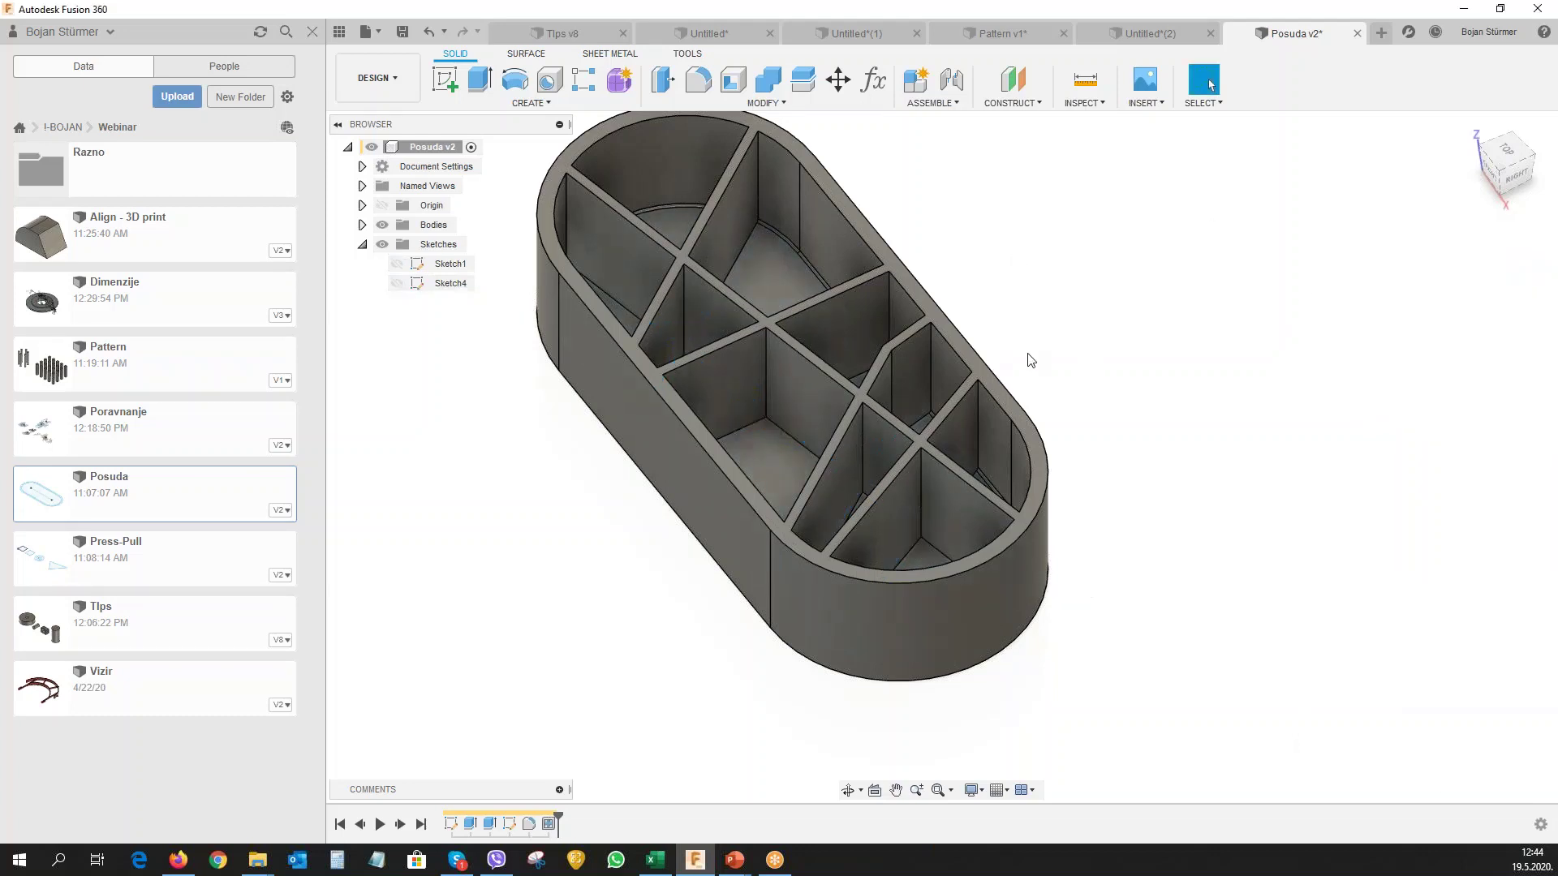
Try a 1 mm fillet on several wall edges, then delete it from the timeline.
{"action": "mouse_move", "coordinate": [1059, 351]}
{"action": "middle_mouse_down", "text": "shift"}
{"action": "mouse_move", "coordinate": [1068, 376]}
{"action": "mouse_move", "coordinate": [1008, 341]}
{"action": "mouse_move", "coordinate": [1085, 334]}
{"action": "mouse_move", "coordinate": [1074, 350]}
{"action": "middle_mouse_up", "text": "shift"}
{"action": "key", "text": "f"}
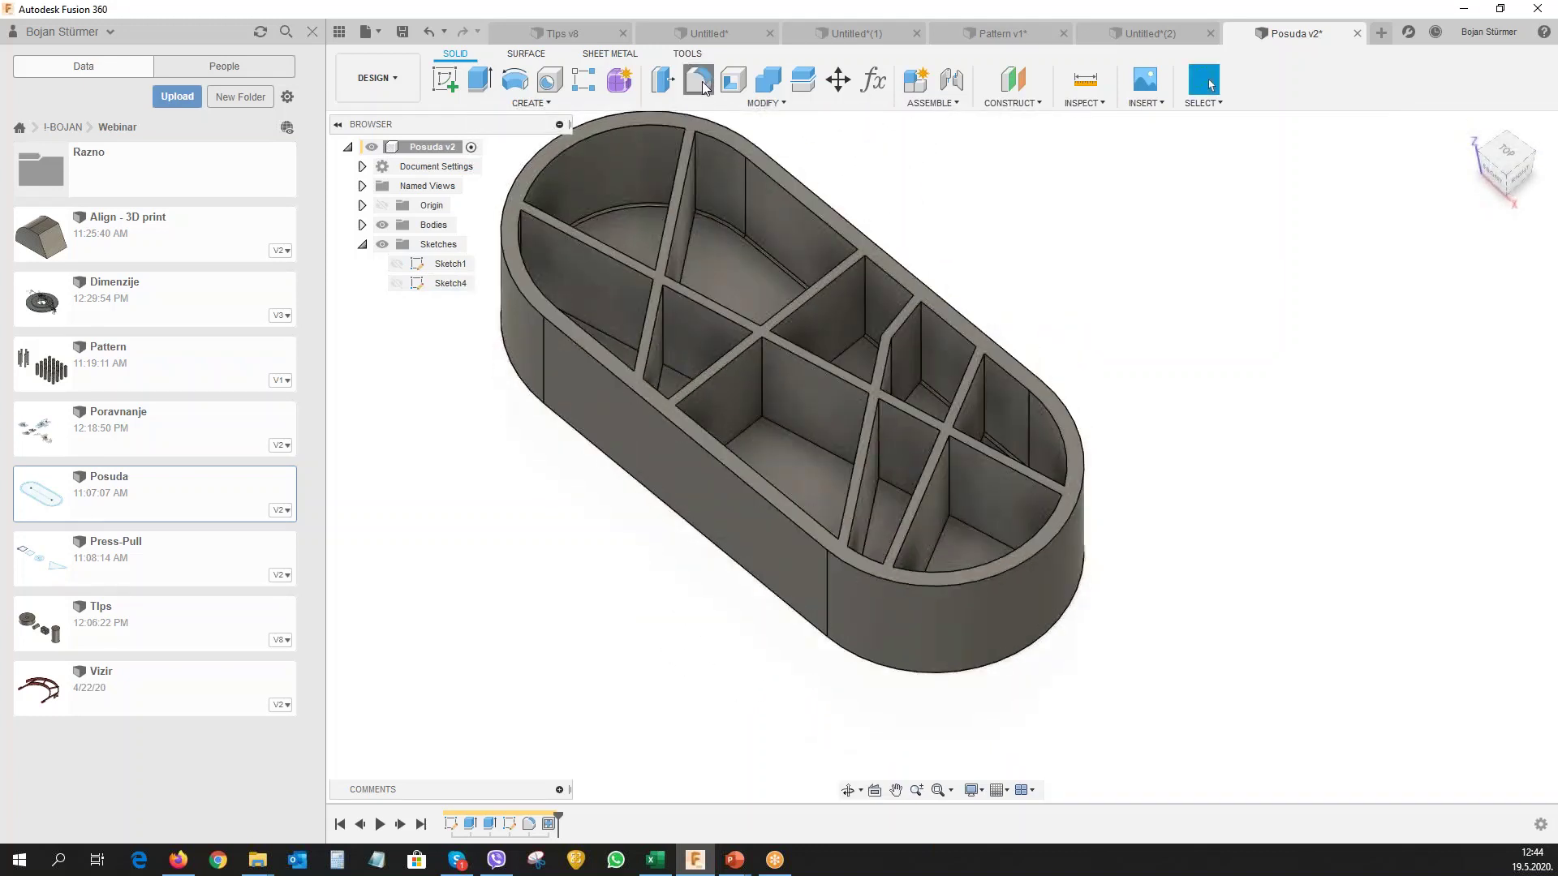
{"action": "left_click", "coordinate": [782, 426]}
{"action": "left_click", "coordinate": [735, 442]}
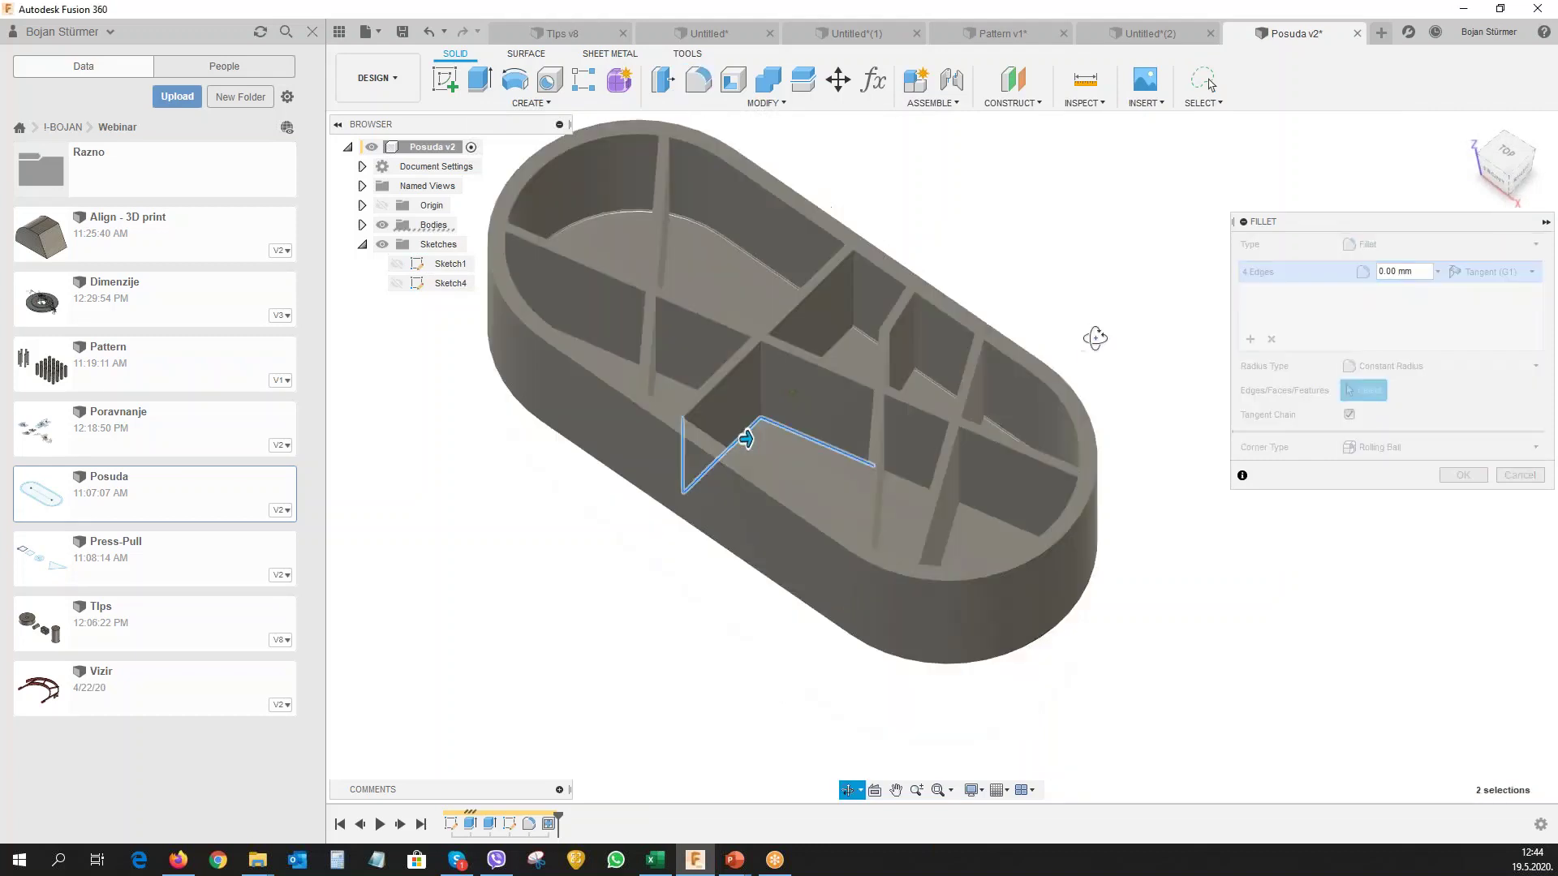
{"action": "middle_click_drag", "start_coordinate": [882, 412], "coordinate": [970, 423], "text": "shift"}
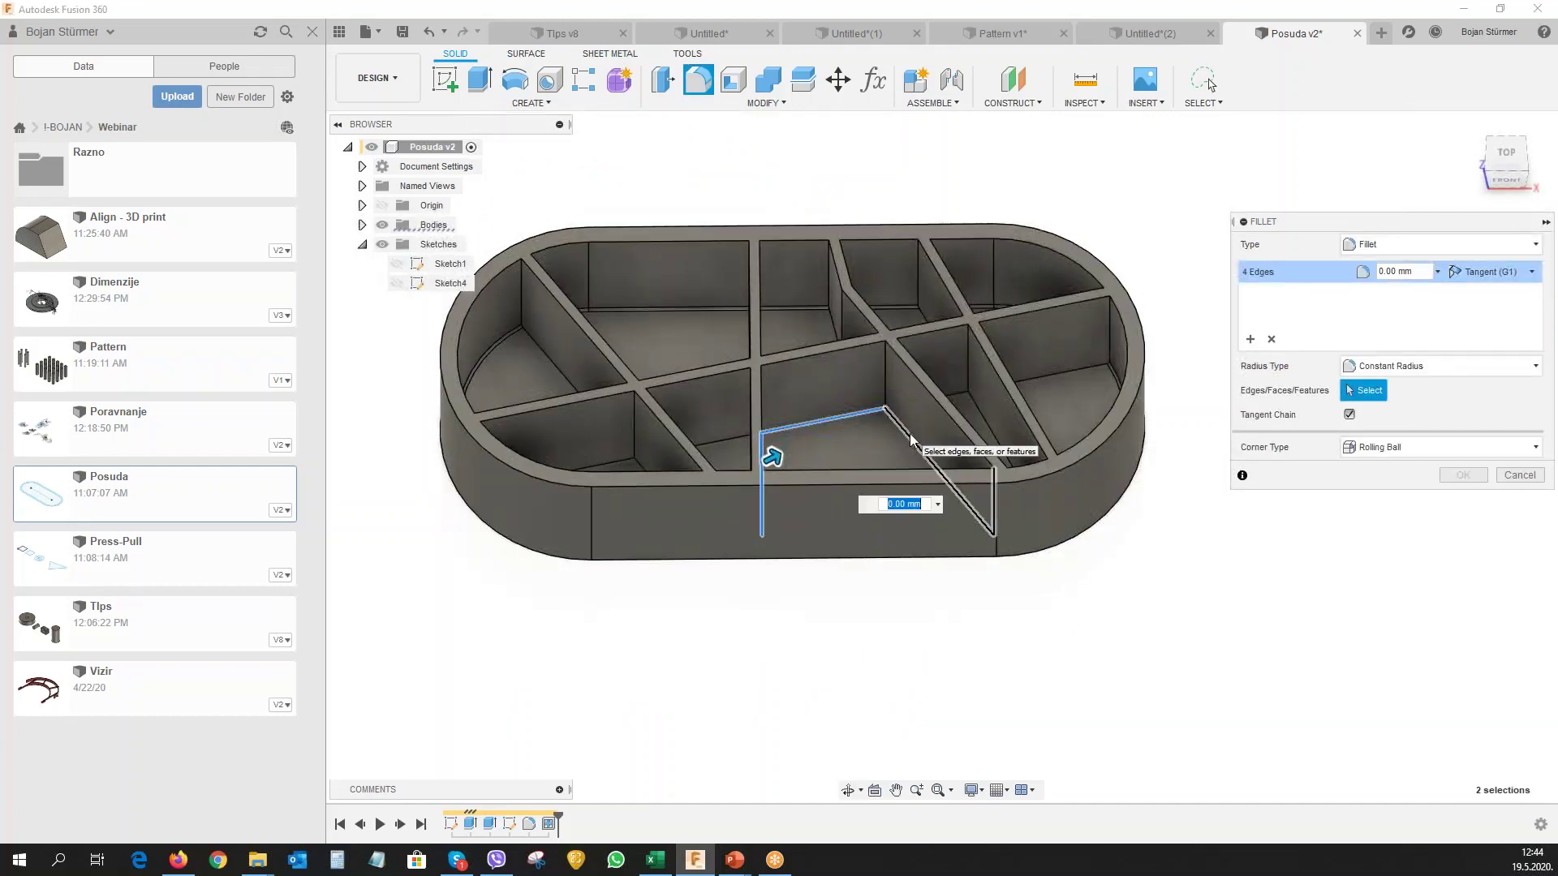
{"action": "left_click", "coordinate": [921, 444]}
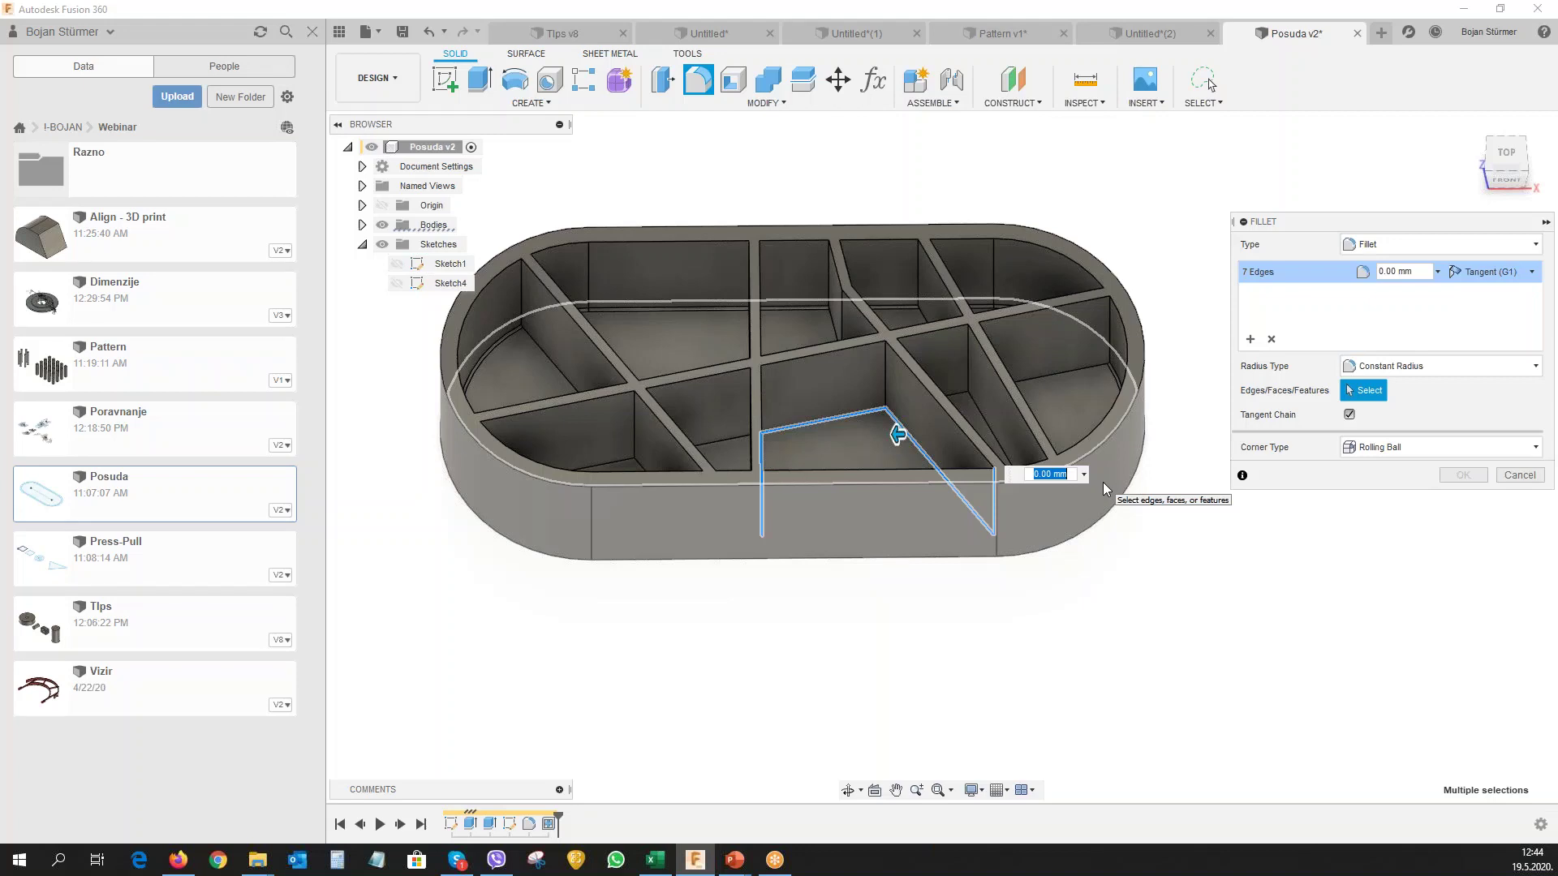
{"action": "type", "text": "1"}
{"action": "key", "text": "Return"}
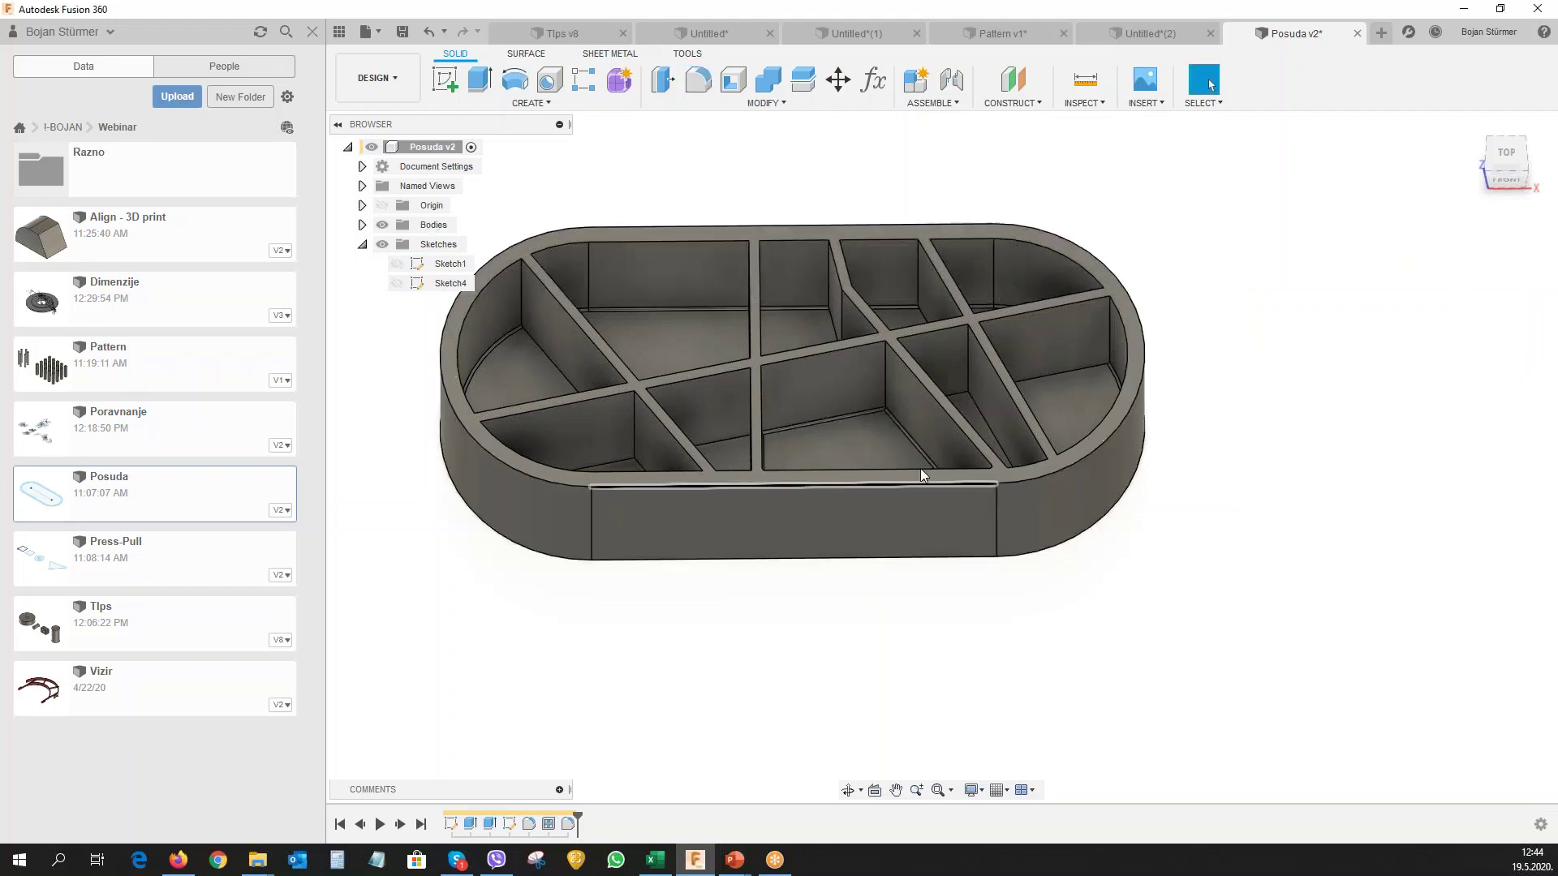
{"action": "right_click", "coordinate": [570, 824]}
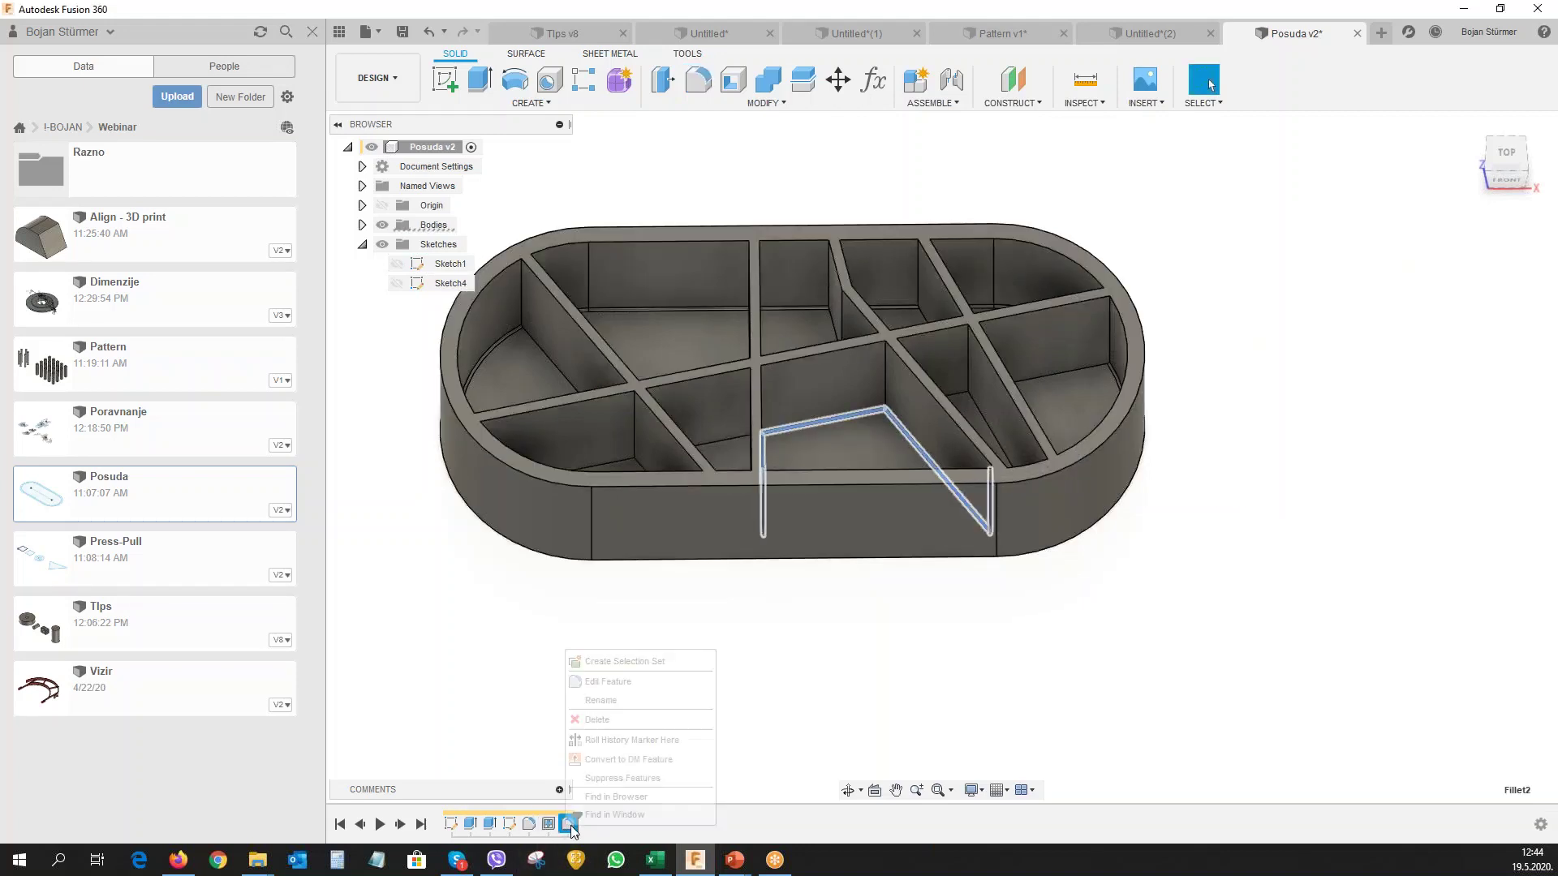
{"action": "left_click", "coordinate": [599, 720]}
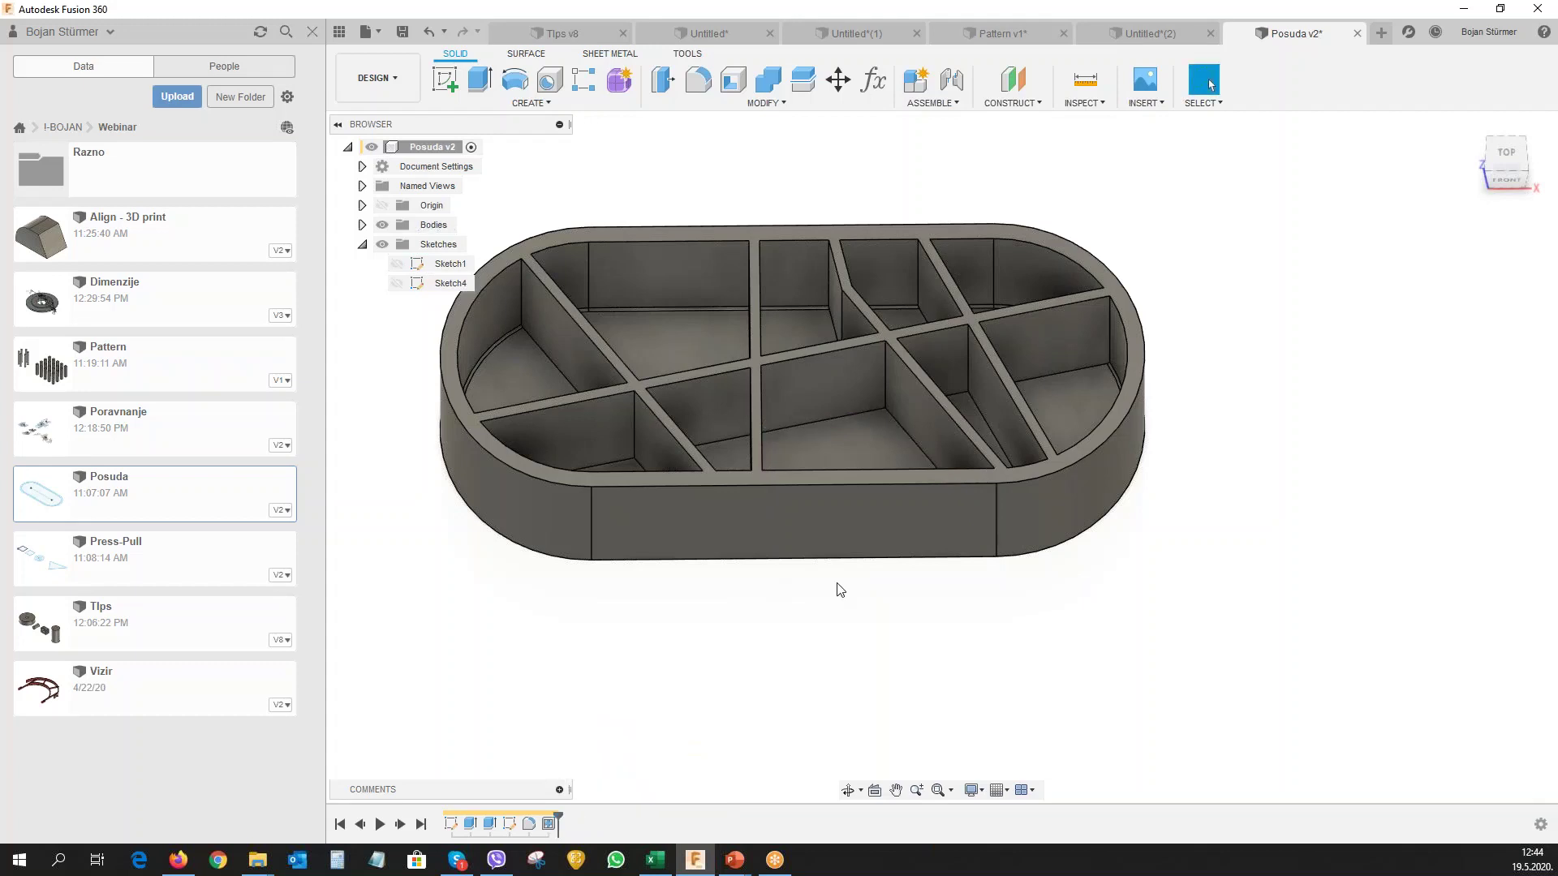
Try a 1 mm fillet on the compartment faces, then delete it from the timeline.
{"action": "left_click", "coordinate": [698, 79]}
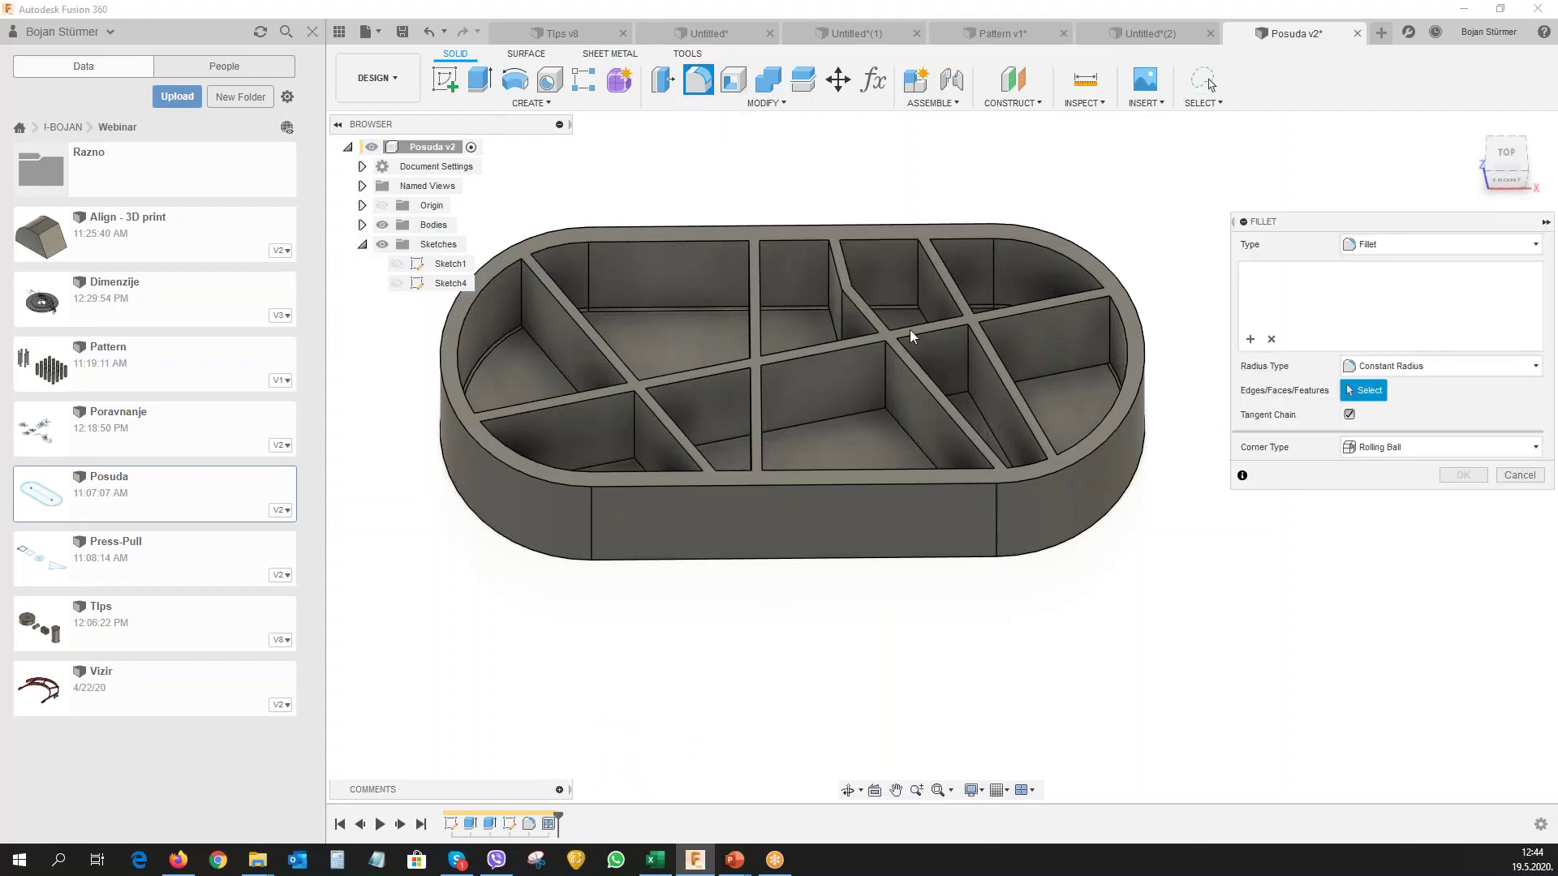
{"action": "left_click", "coordinate": [846, 445]}
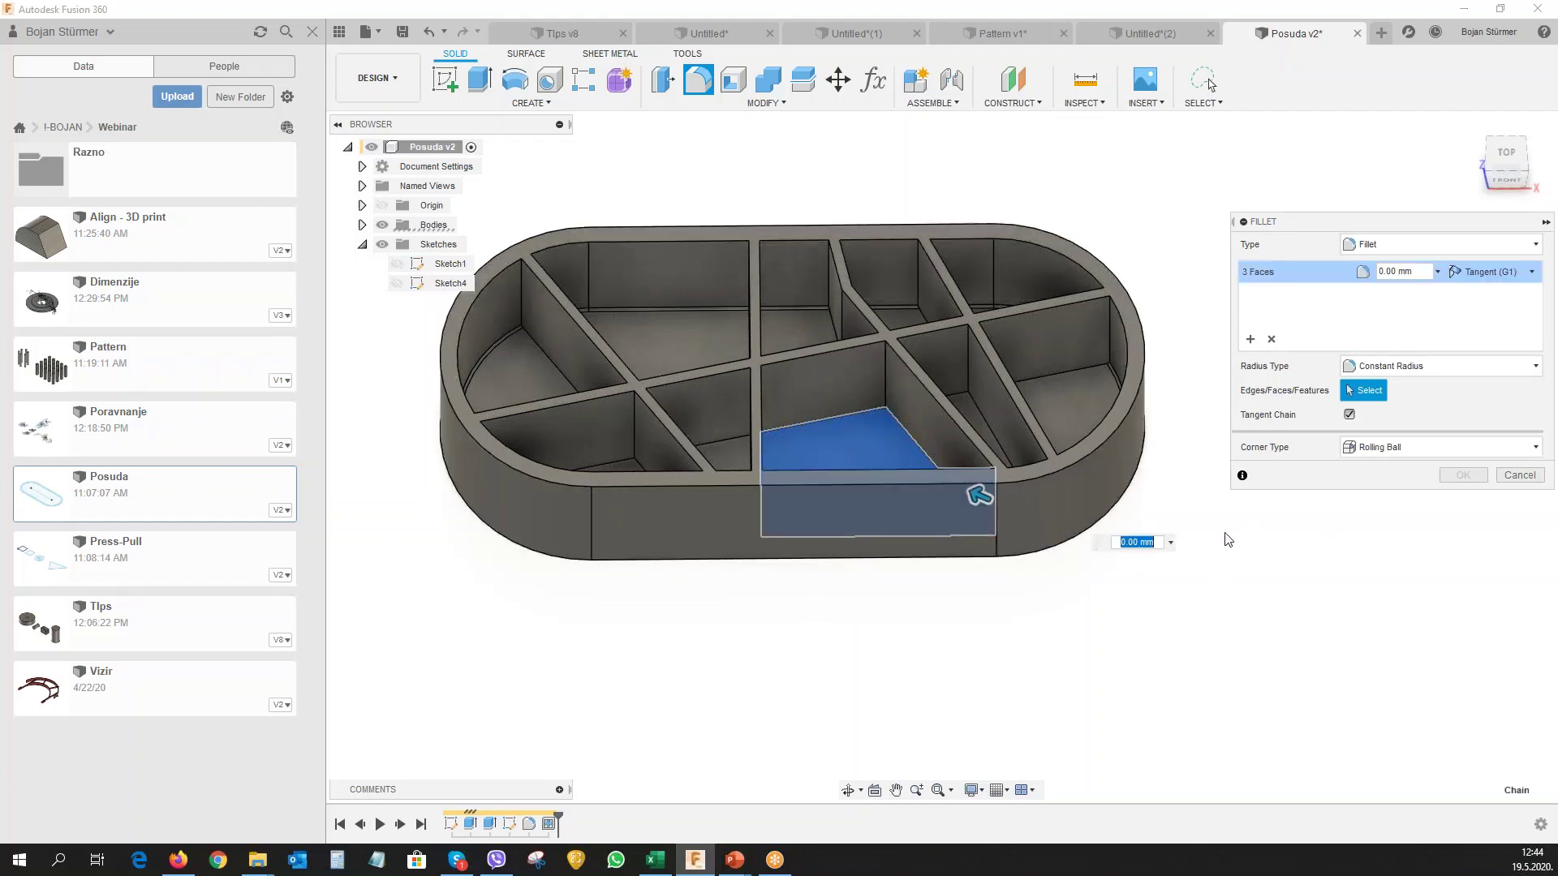
{"action": "type", "text": "1"}
{"action": "key", "text": "Return"}
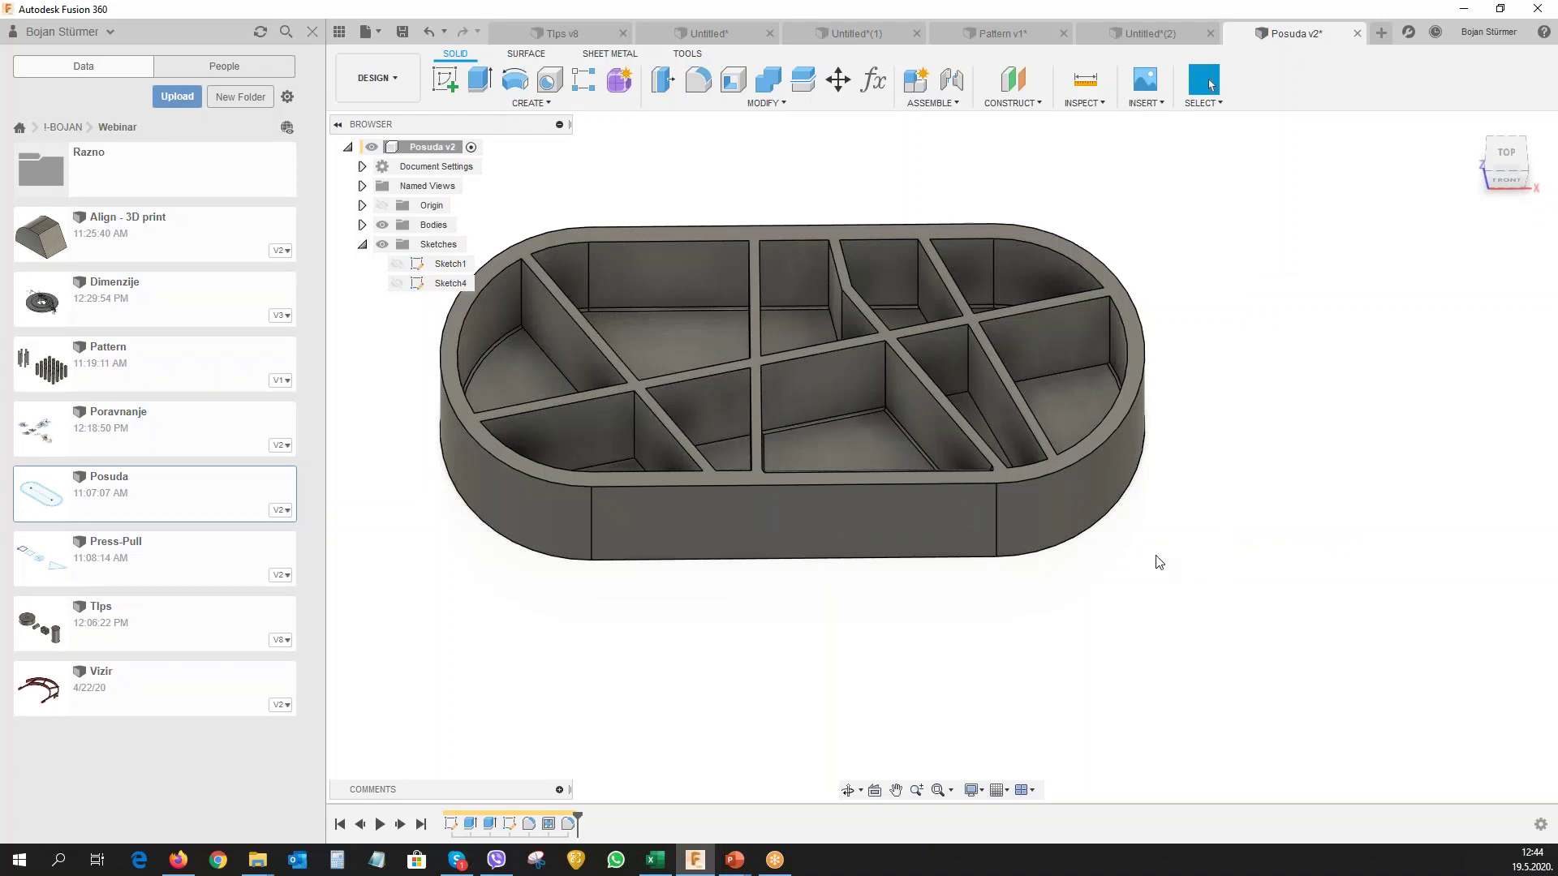
{"action": "right_click", "coordinate": [567, 826]}
{"action": "left_click", "coordinate": [592, 718]}
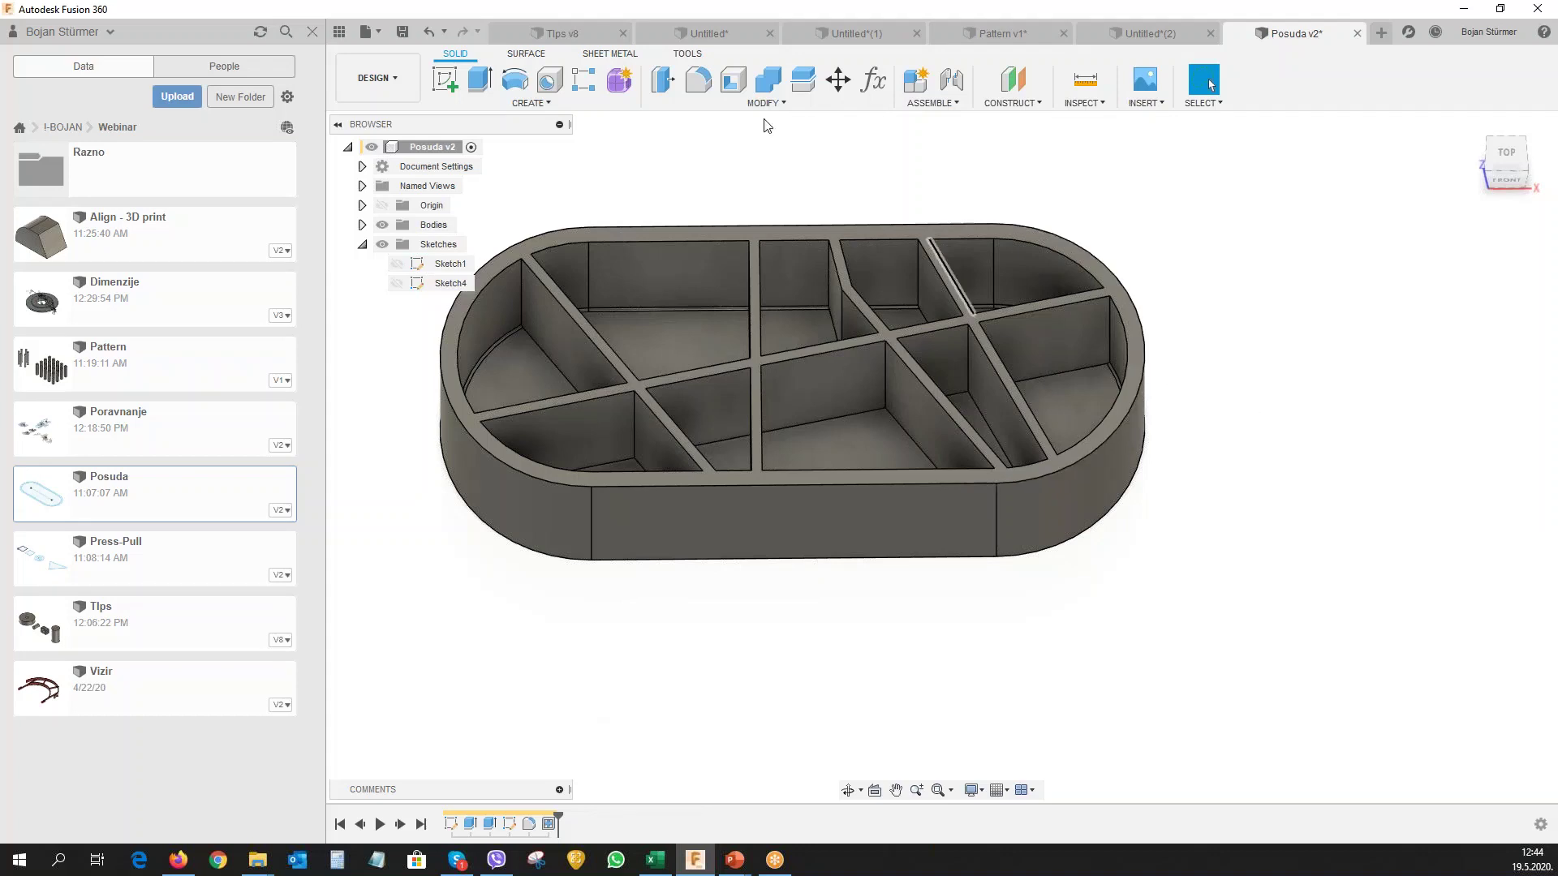
Fillet the whole Web1 feature at 1 mm and orbit to inspect the rounded ribs.
{"action": "left_click", "coordinate": [704, 82]}
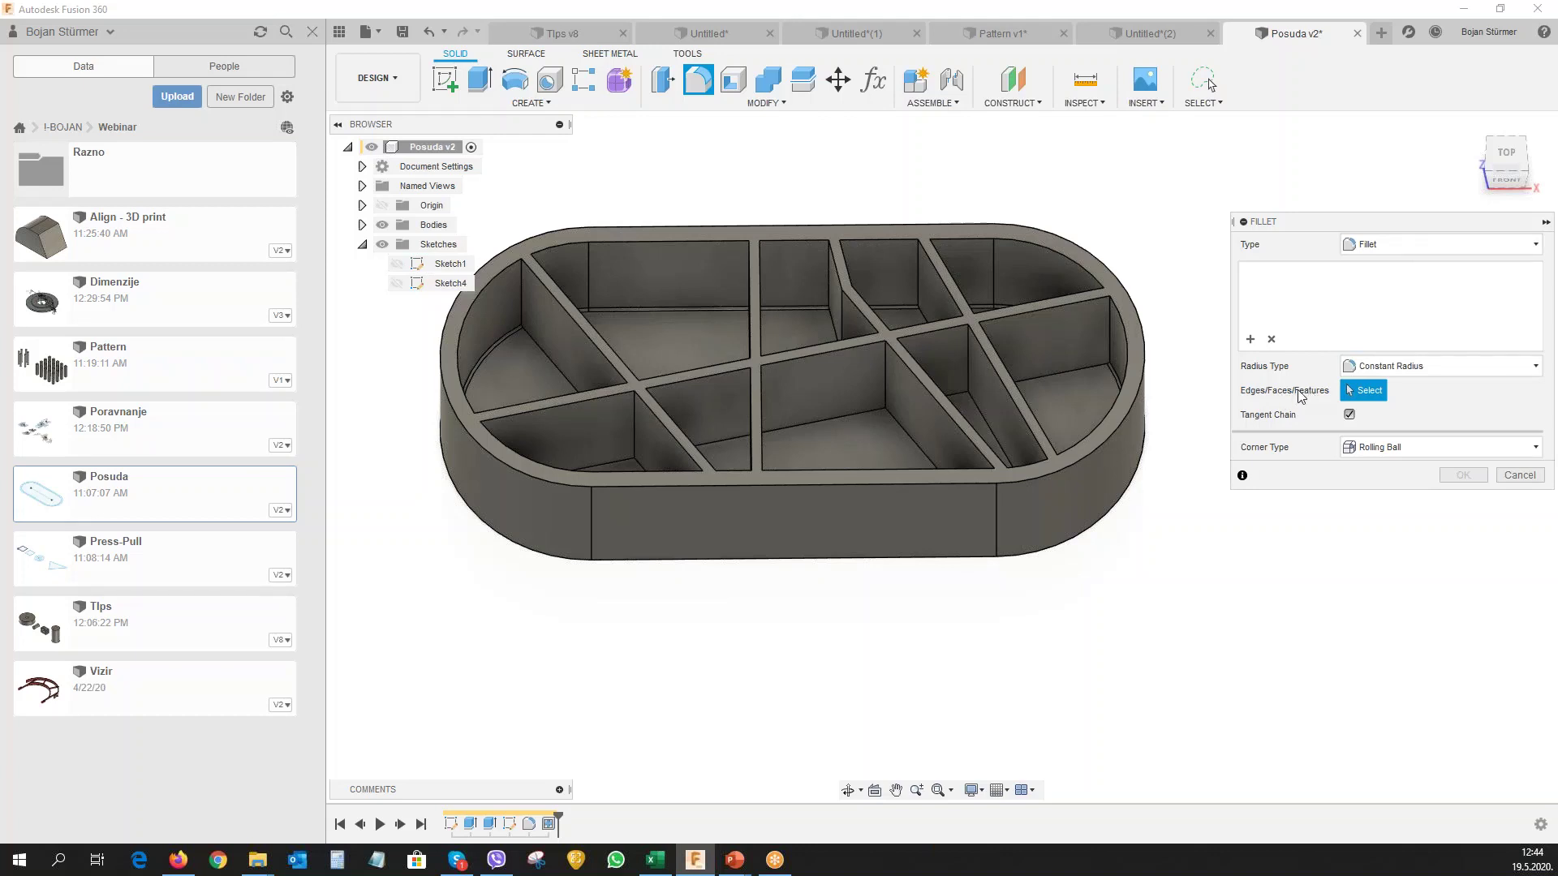
{"action": "left_click", "coordinate": [547, 826]}
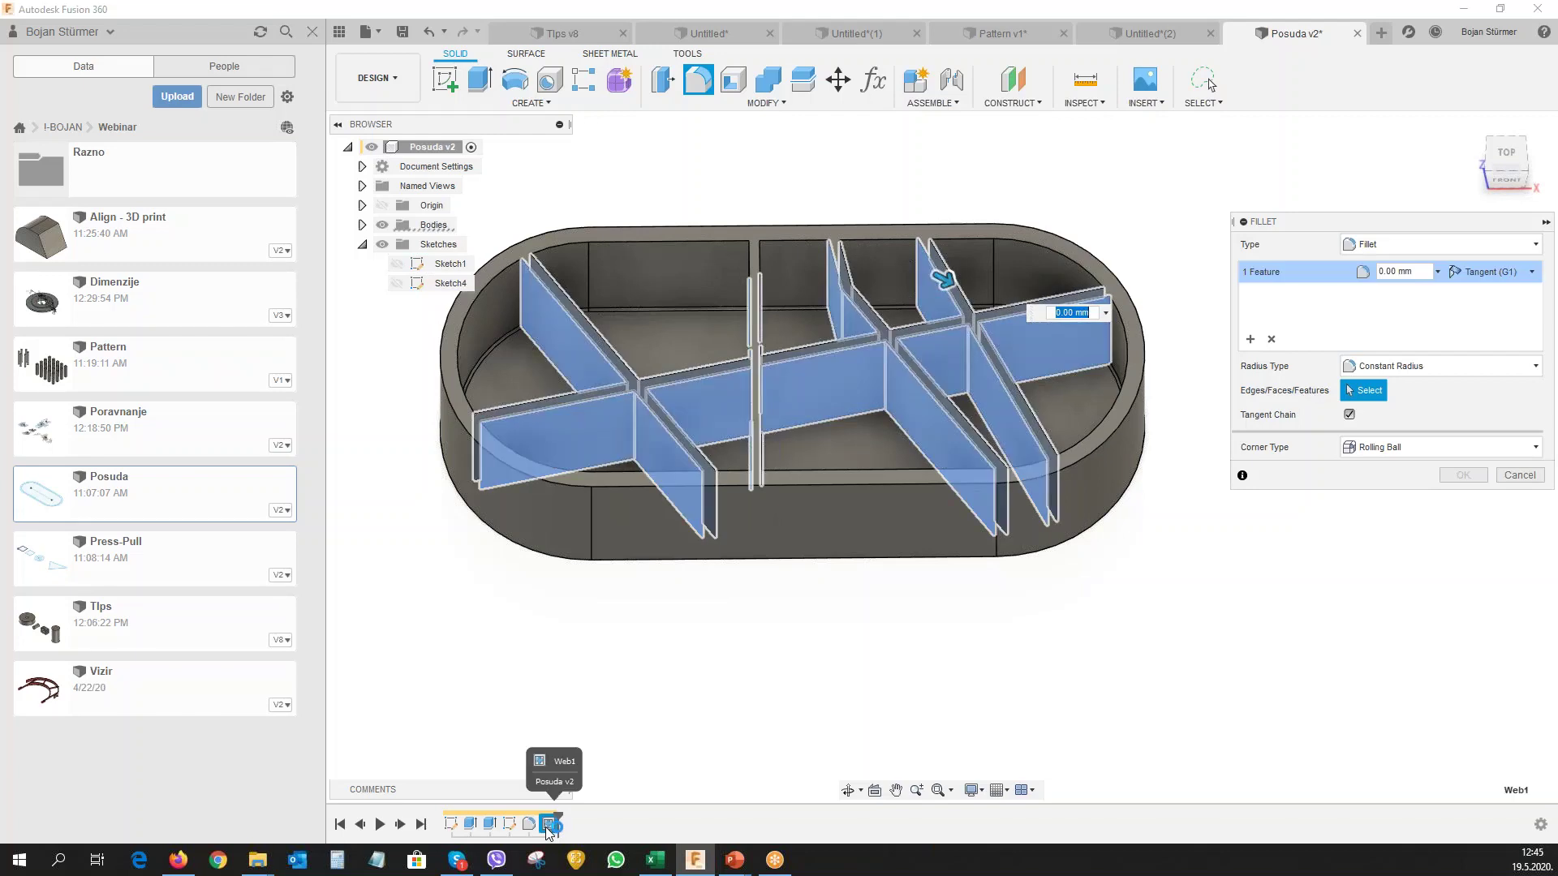
{"action": "type", "text": "1"}
{"action": "key", "text": "Return"}
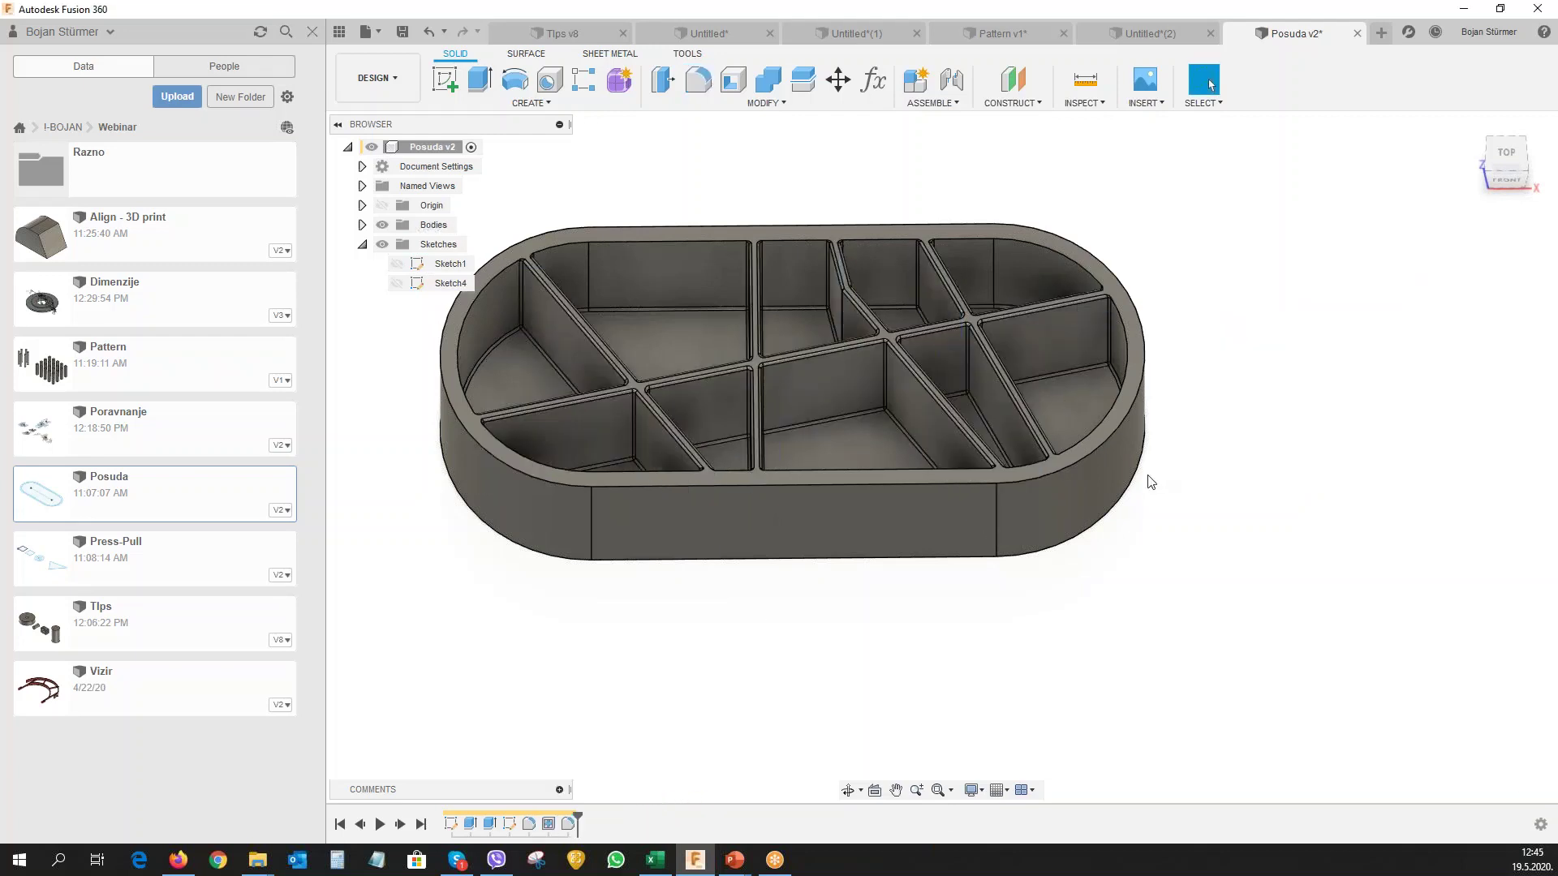
{"action": "middle_click_drag", "start_coordinate": [1090, 508], "coordinate": [1003, 529], "text": "shift"}
{"action": "left_click_drag", "start_coordinate": [1003, 529], "coordinate": [973, 538]}
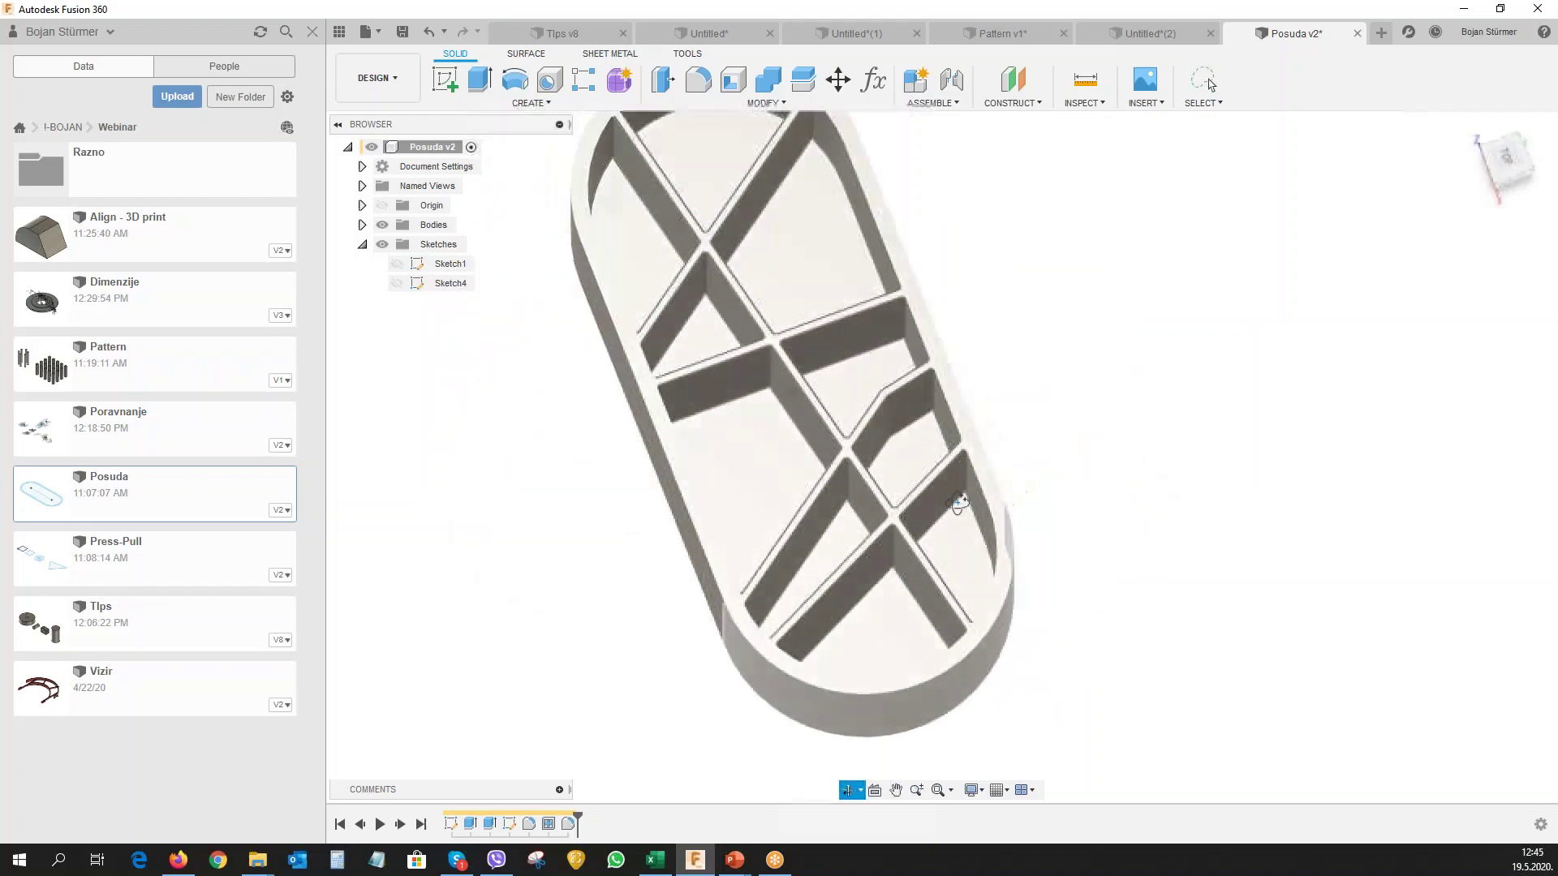
{"action": "key", "text": "Escape"}
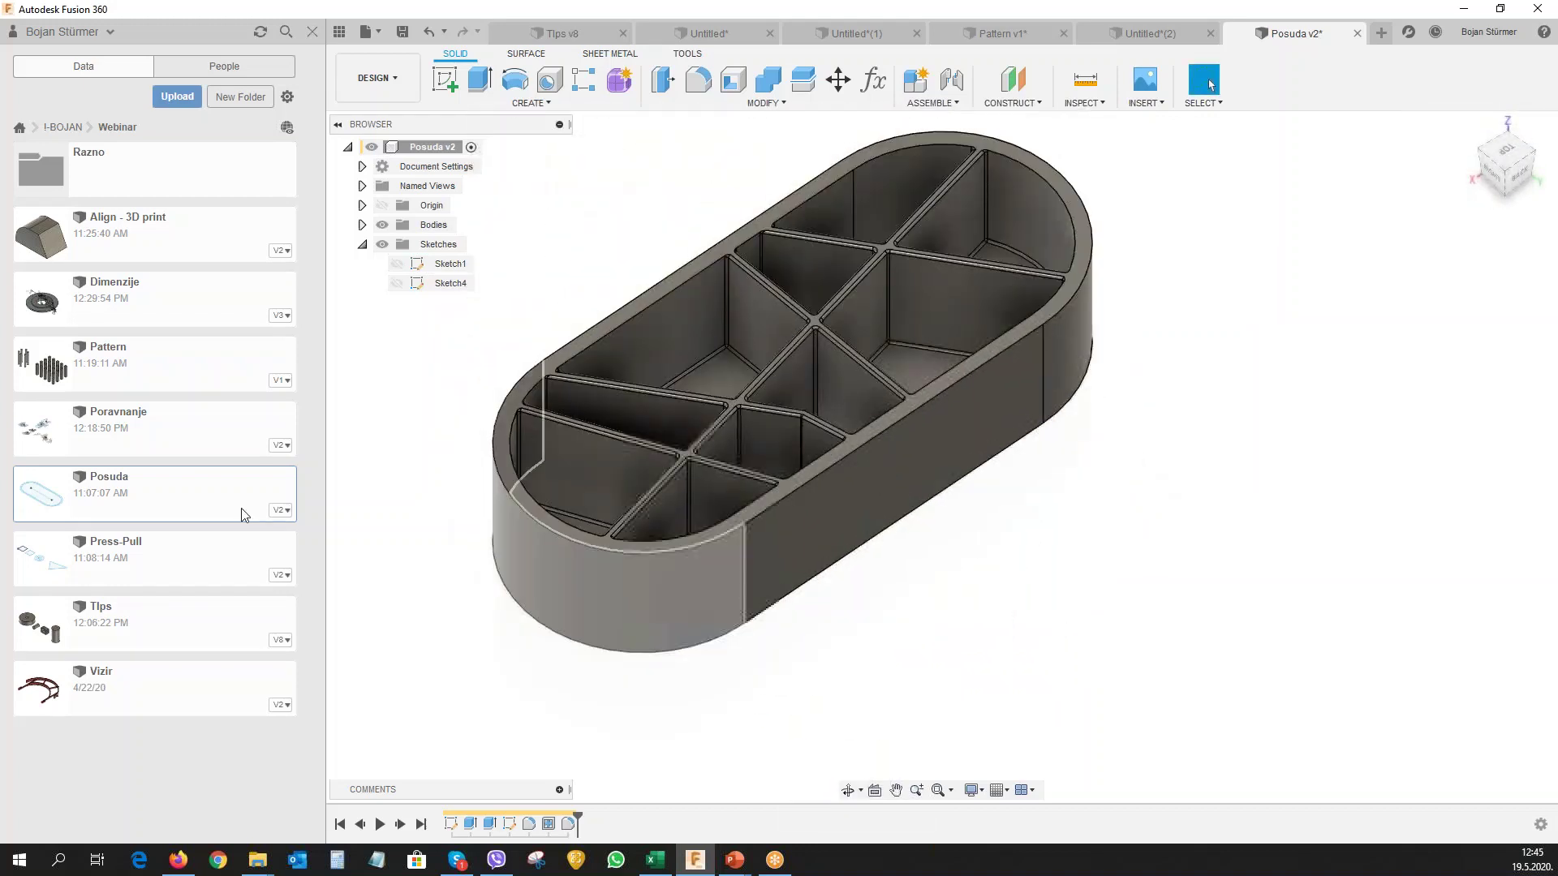
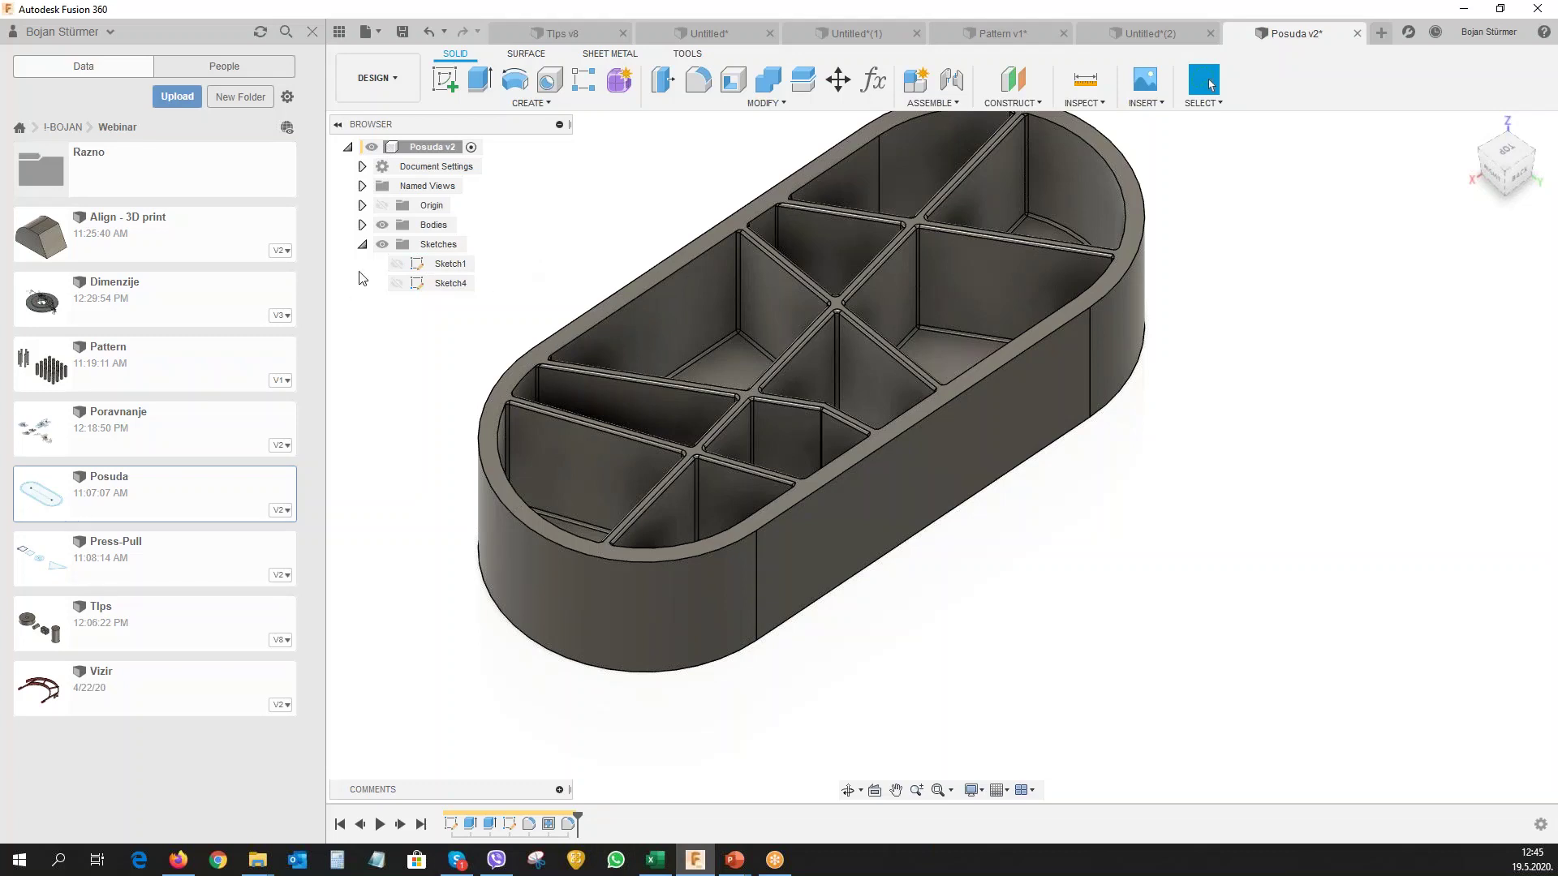
Expand the Named Views list, then orbit, pan and zoom to a closer angled view of the tray.
{"action": "left_click", "coordinate": [362, 186]}
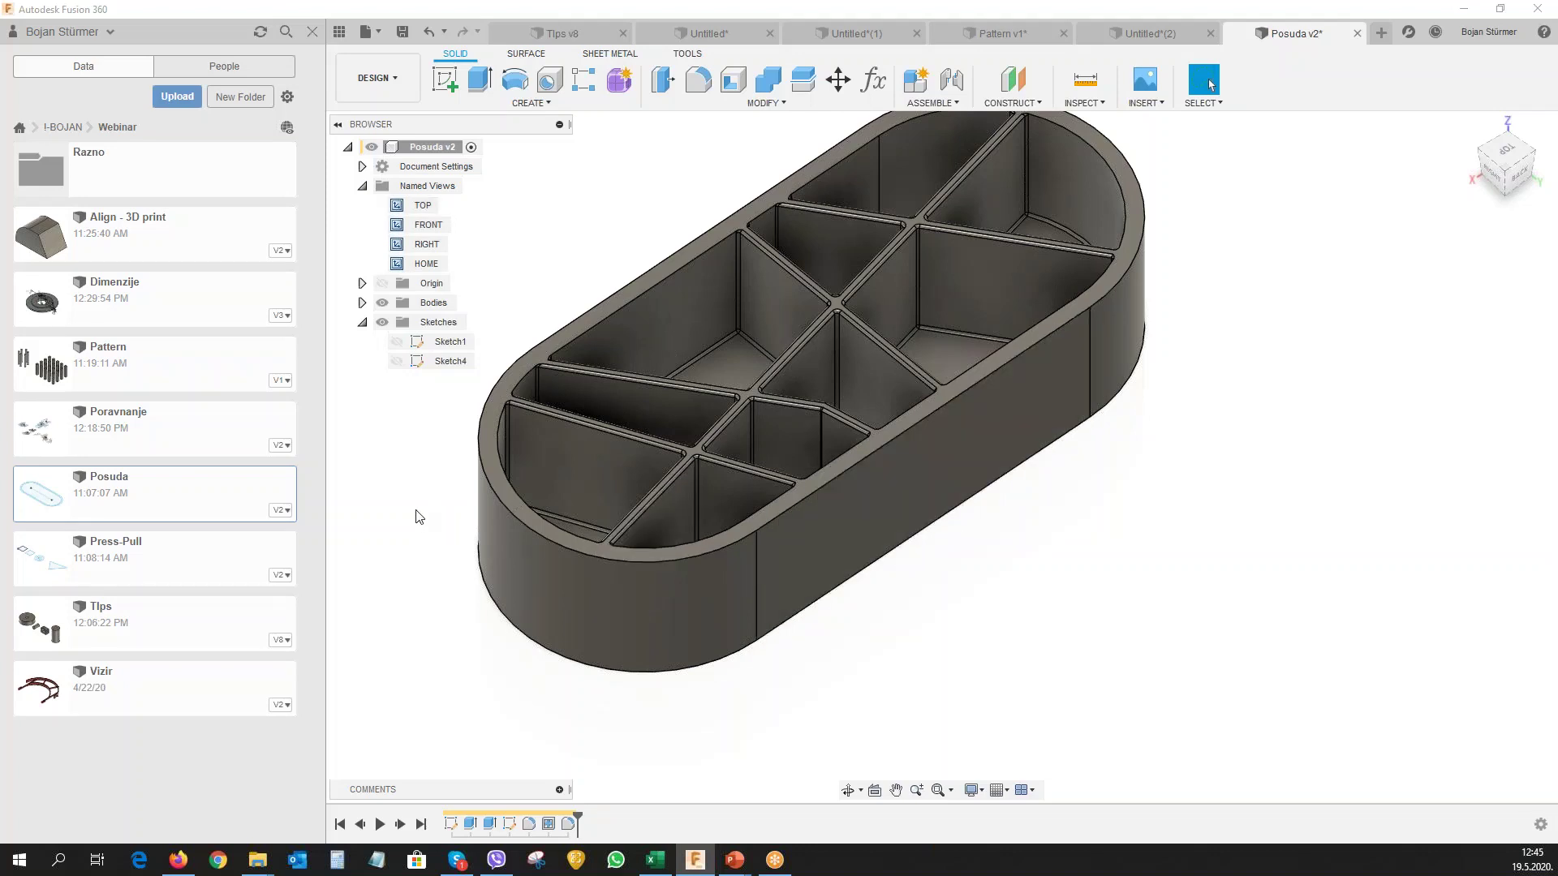
{"action": "mouse_move", "coordinate": [419, 517]}
{"action": "middle_mouse_down", "text": "shift"}
{"action": "mouse_move", "coordinate": [538, 518]}
{"action": "mouse_move", "coordinate": [514, 476]}
{"action": "mouse_move", "coordinate": [528, 466]}
{"action": "middle_mouse_up", "text": "shift"}
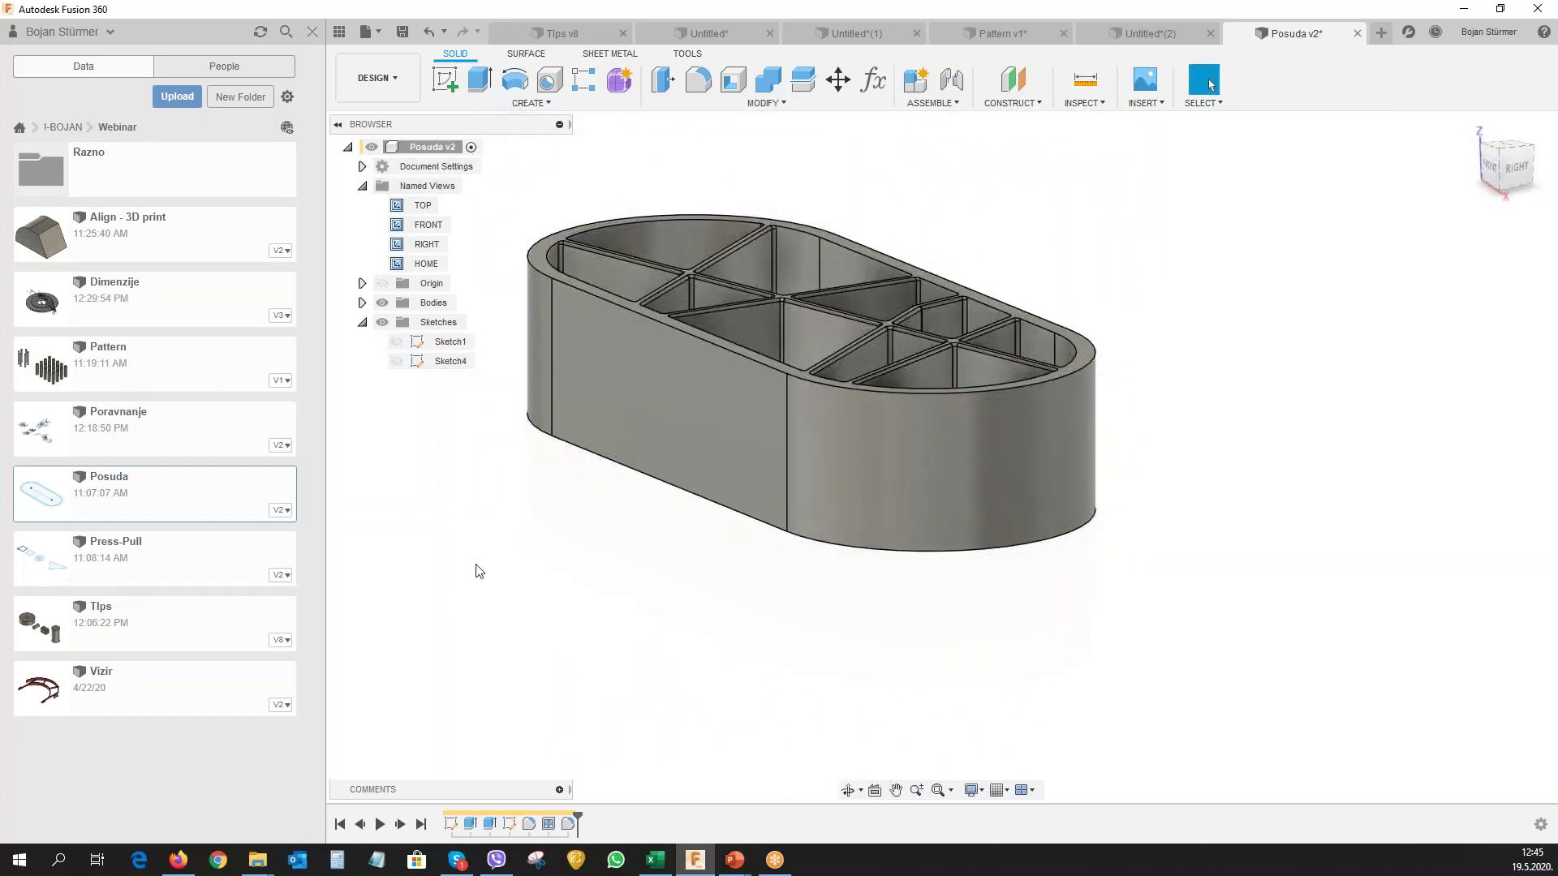
{"action": "middle_click_drag", "start_coordinate": [678, 511], "coordinate": [779, 596]}
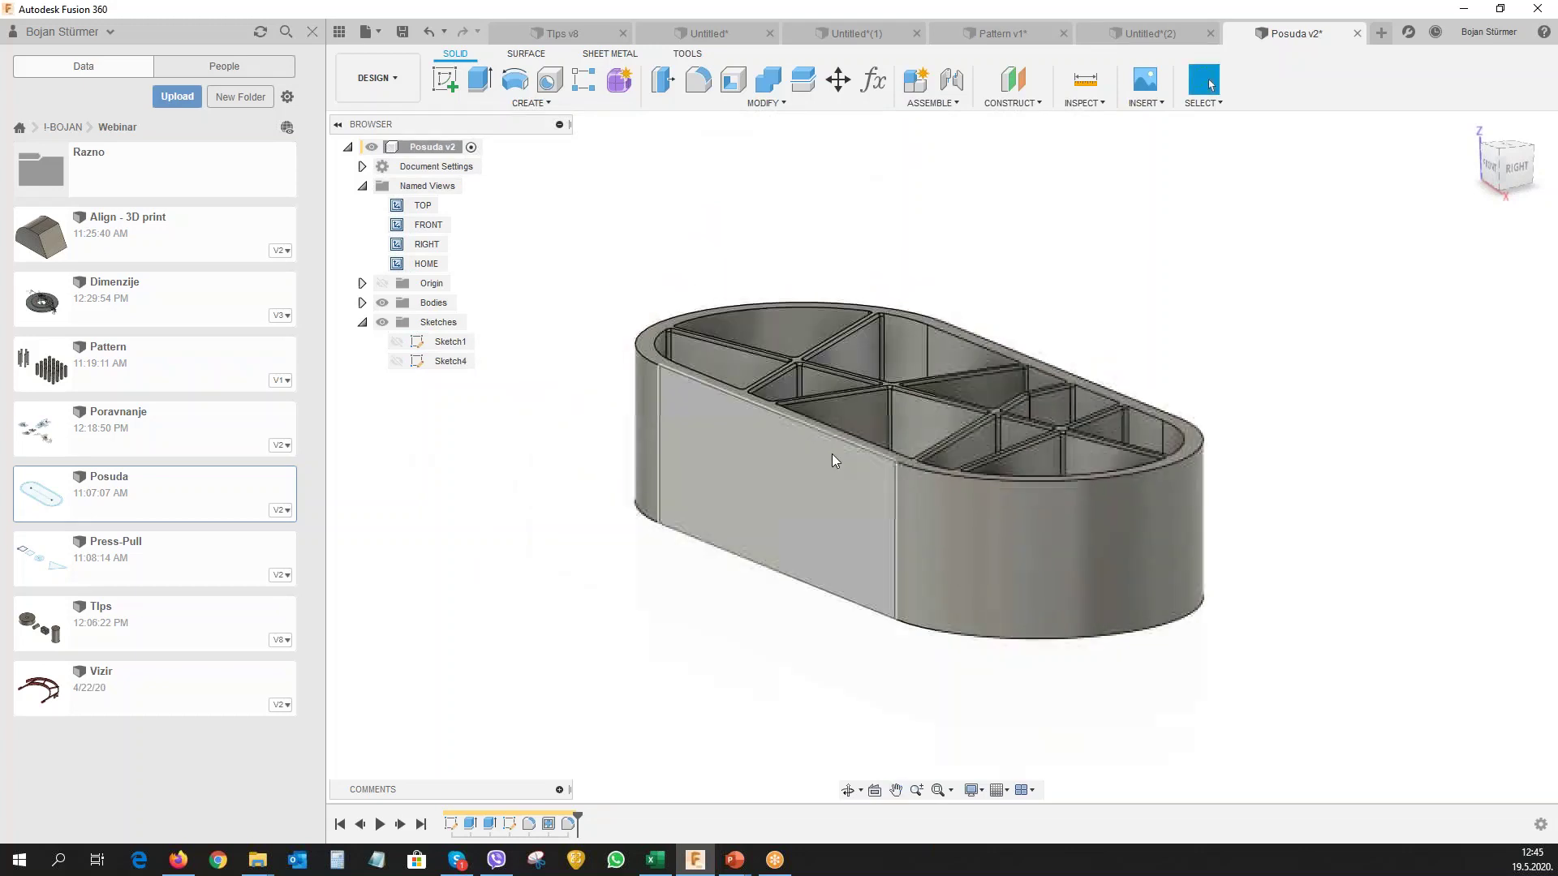
{"action": "scroll", "coordinate": [837, 450], "scroll_direction": "up", "scroll_amount": 3}
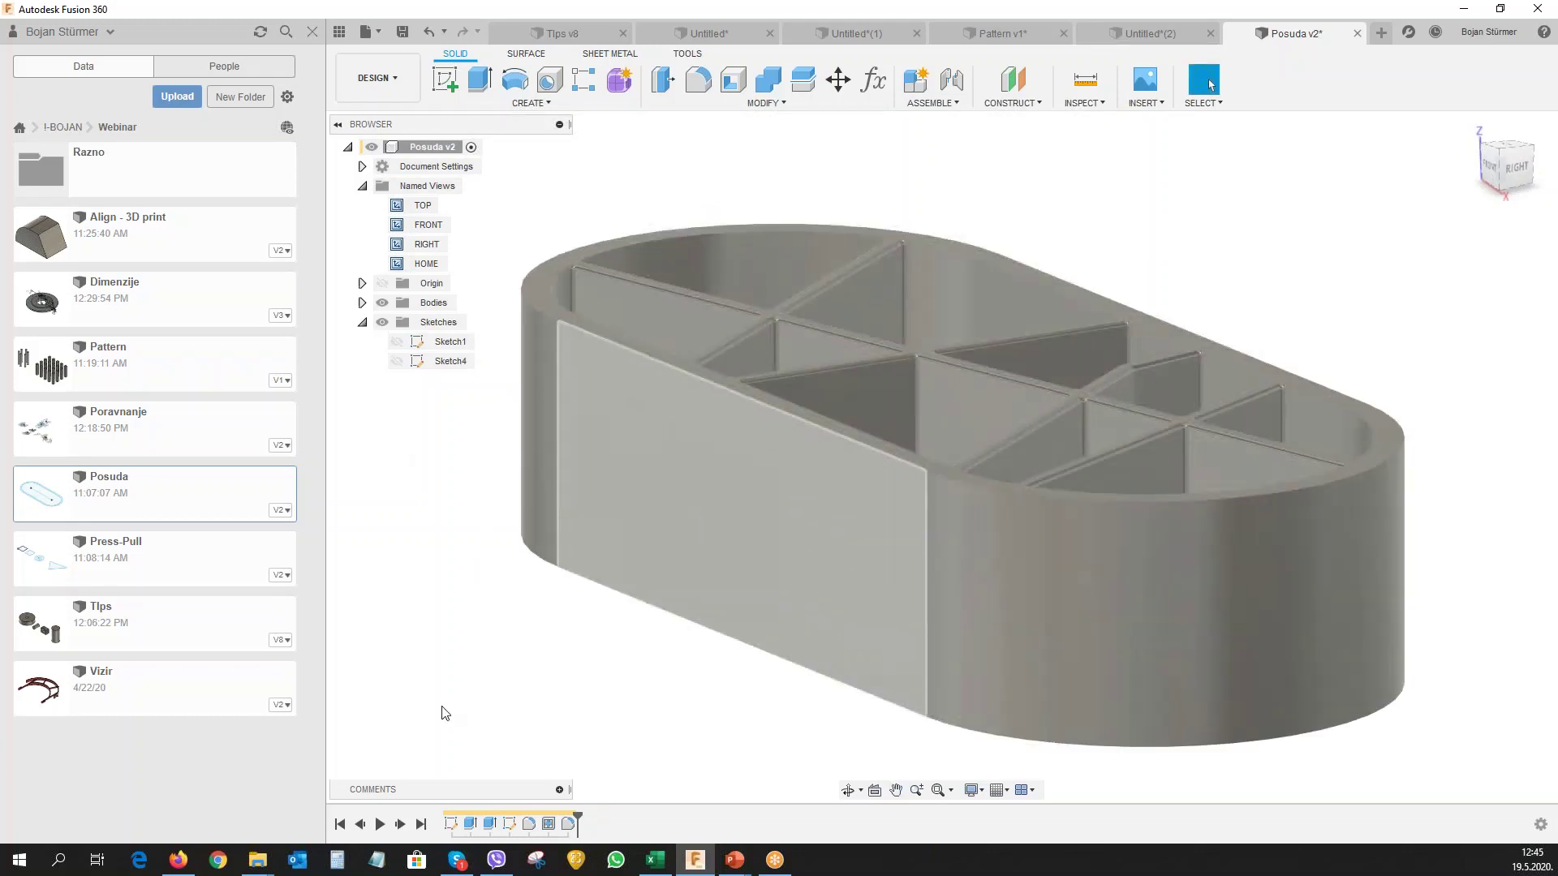
Save the current camera angle as a new named view called 'Moj pogled'.
{"action": "right_click", "coordinate": [420, 187]}
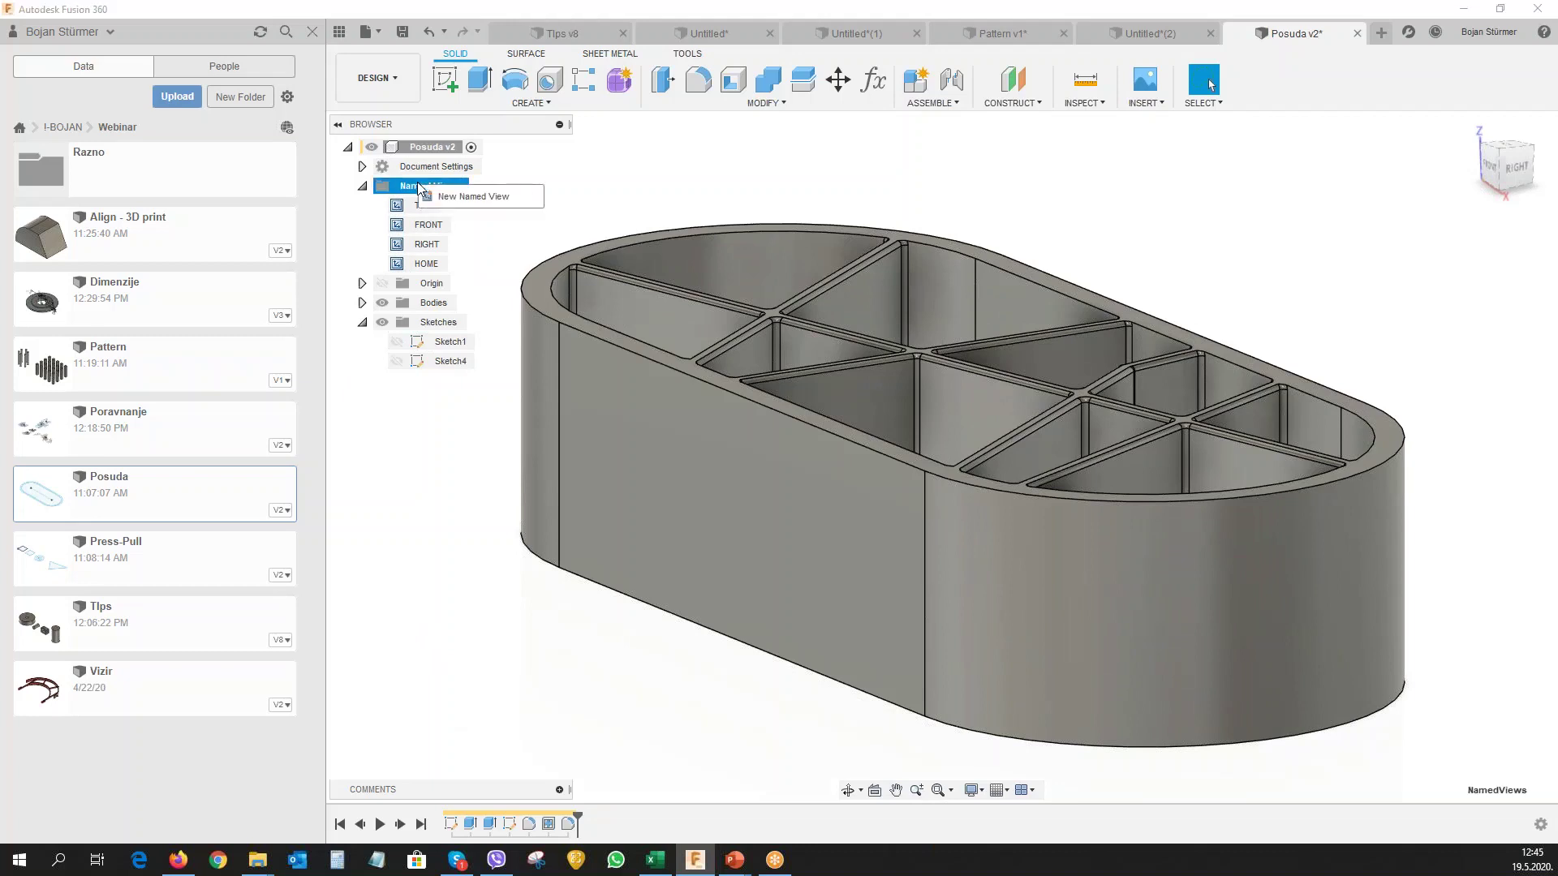
{"action": "left_click", "coordinate": [448, 202]}
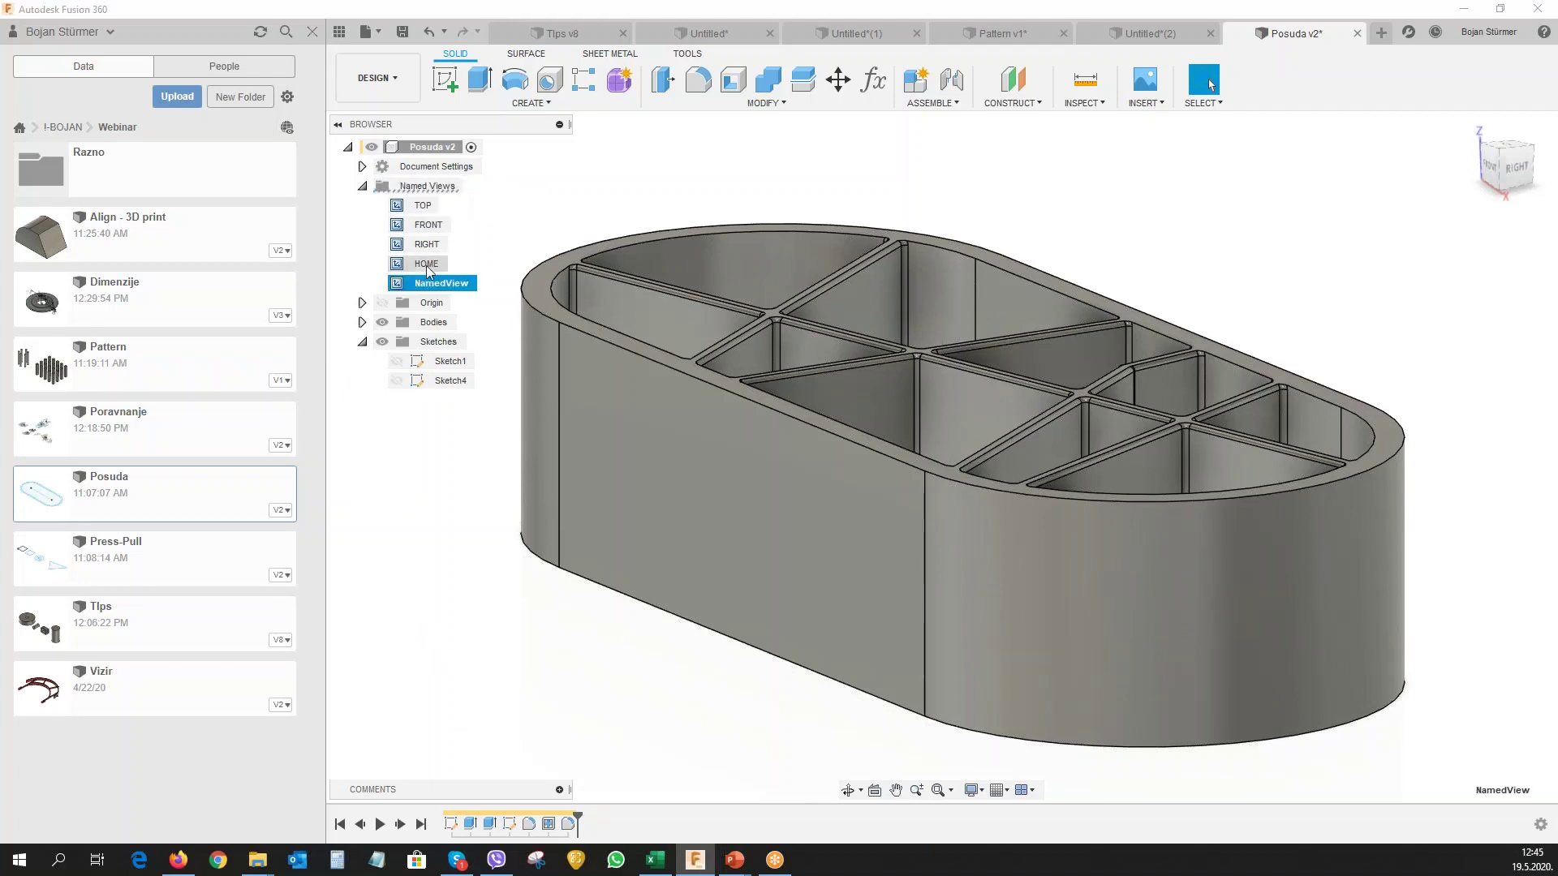
{"action": "double_click", "coordinate": [428, 283]}
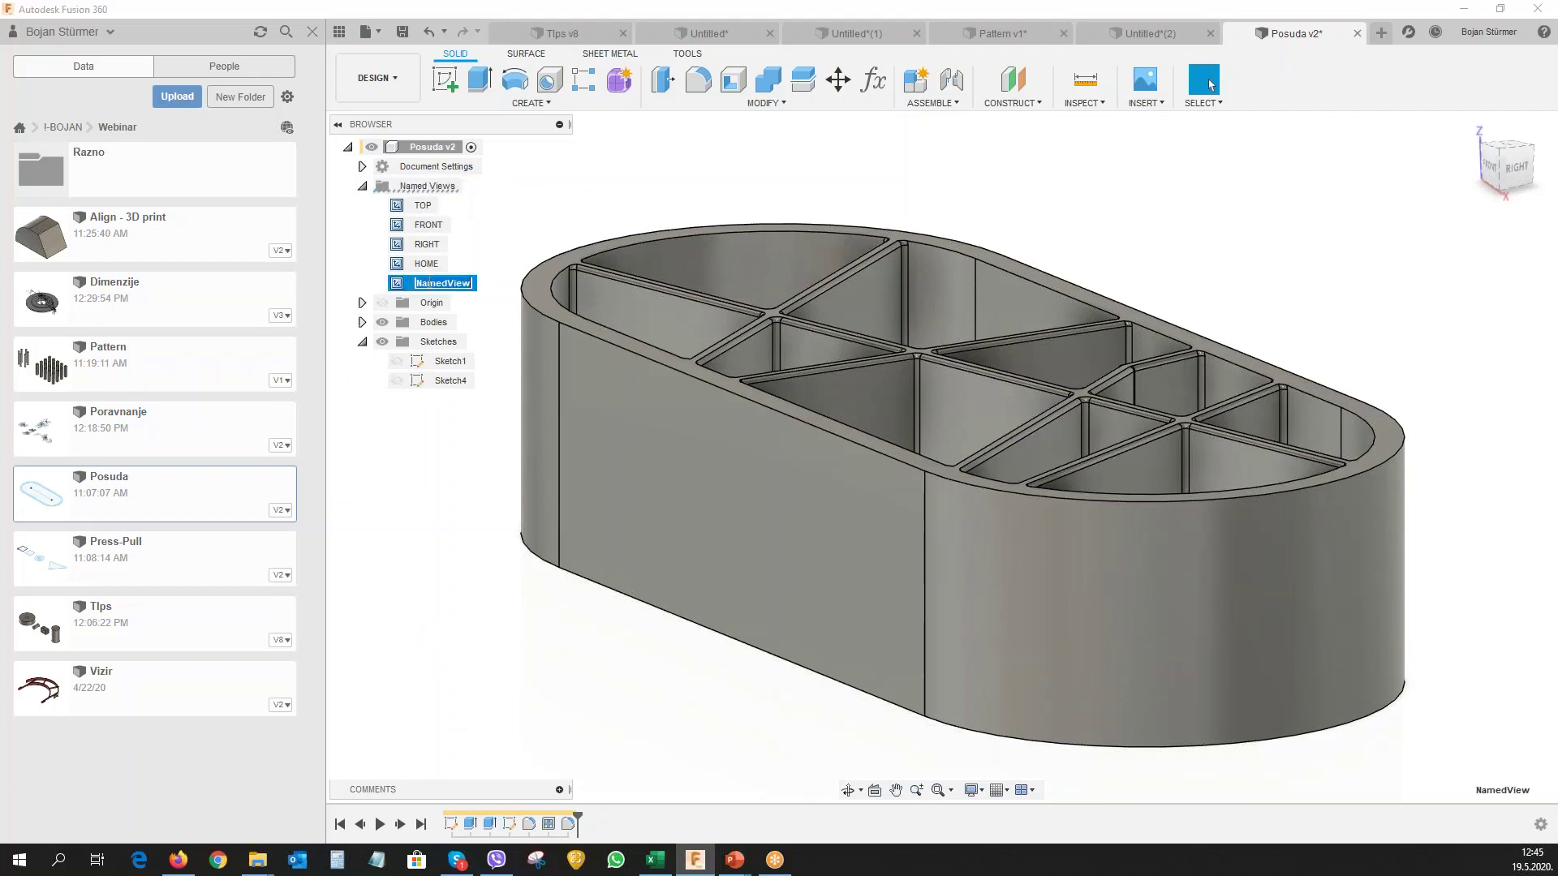
{"action": "type", "text": "Moj pogled"}
{"action": "key", "text": "Return"}
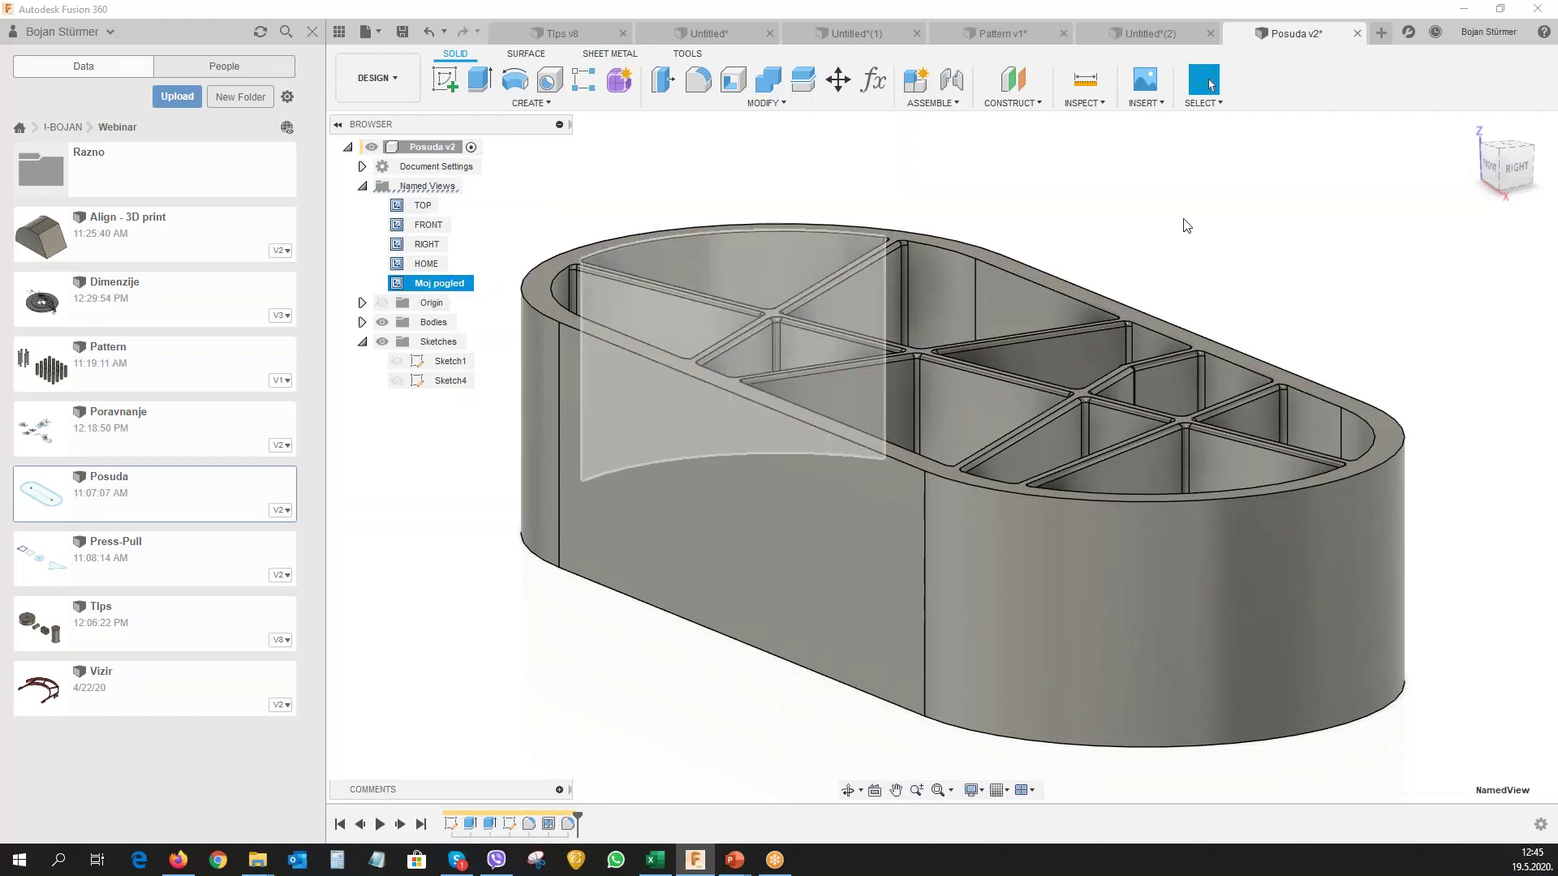
Test the views by switching between right, HOME, TOP and back to Moj pogled.
{"action": "mouse_move", "coordinate": [1507, 164]}
{"action": "left_click", "coordinate": [1519, 169]}
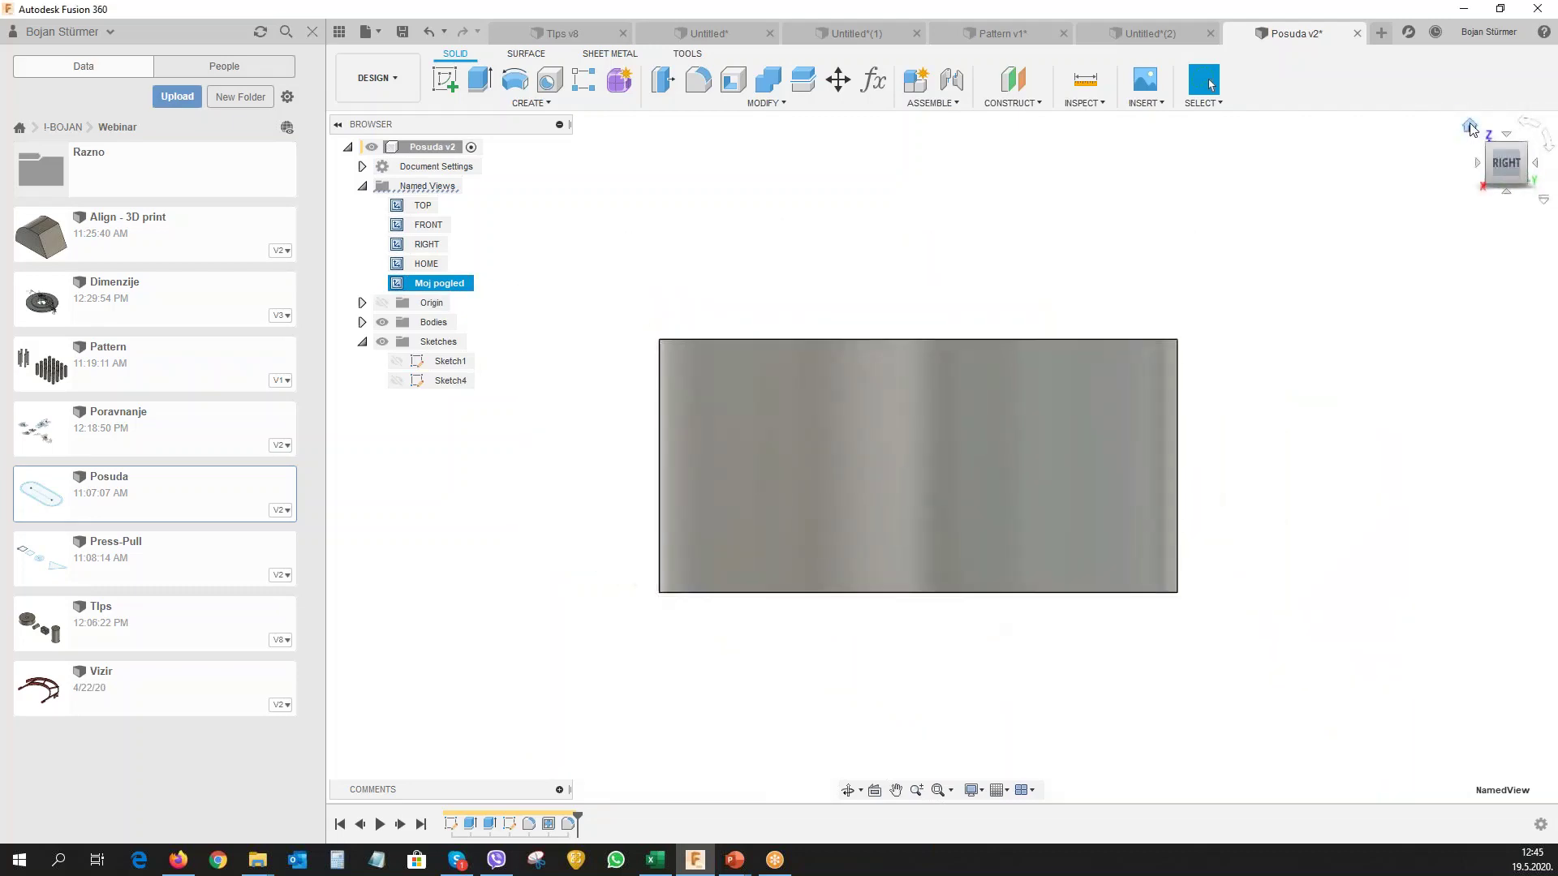
{"action": "double_click", "coordinate": [438, 279]}
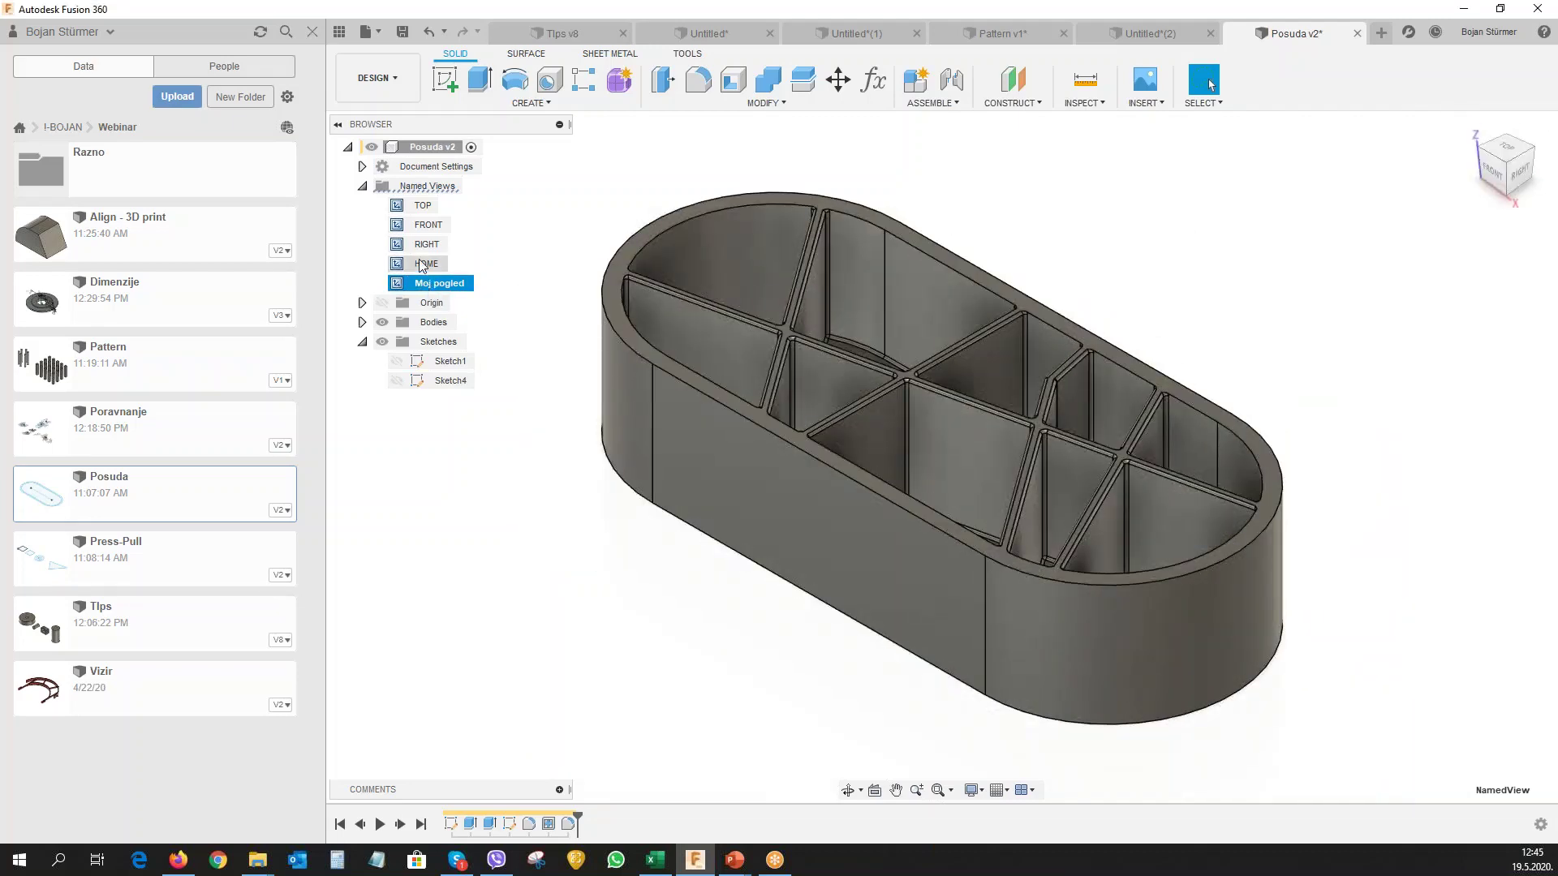
{"action": "double_click", "coordinate": [424, 264]}
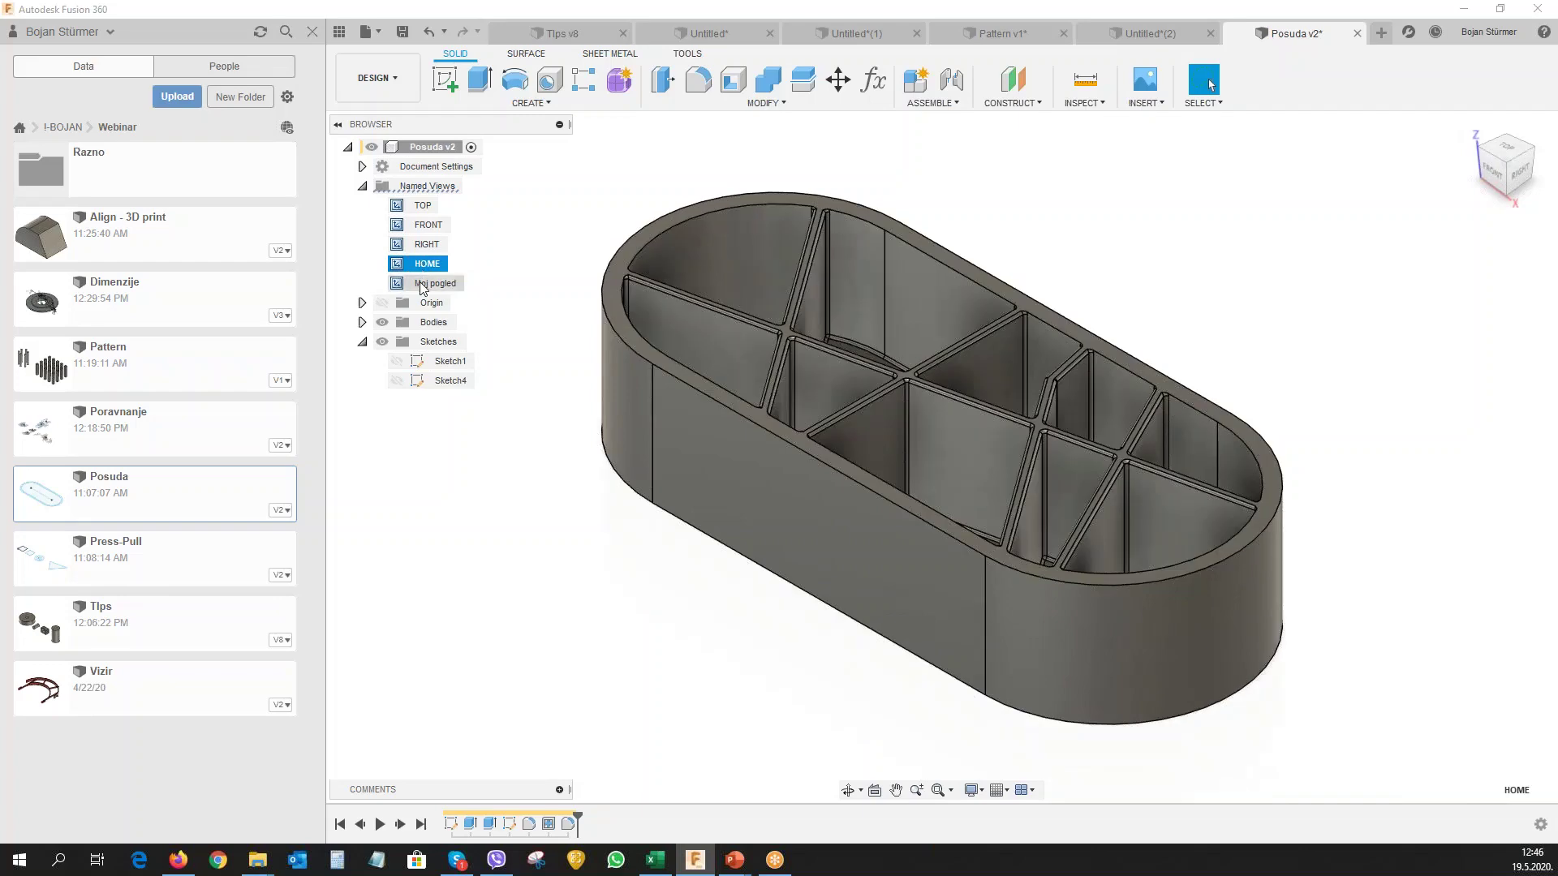
{"action": "double_click", "coordinate": [422, 284]}
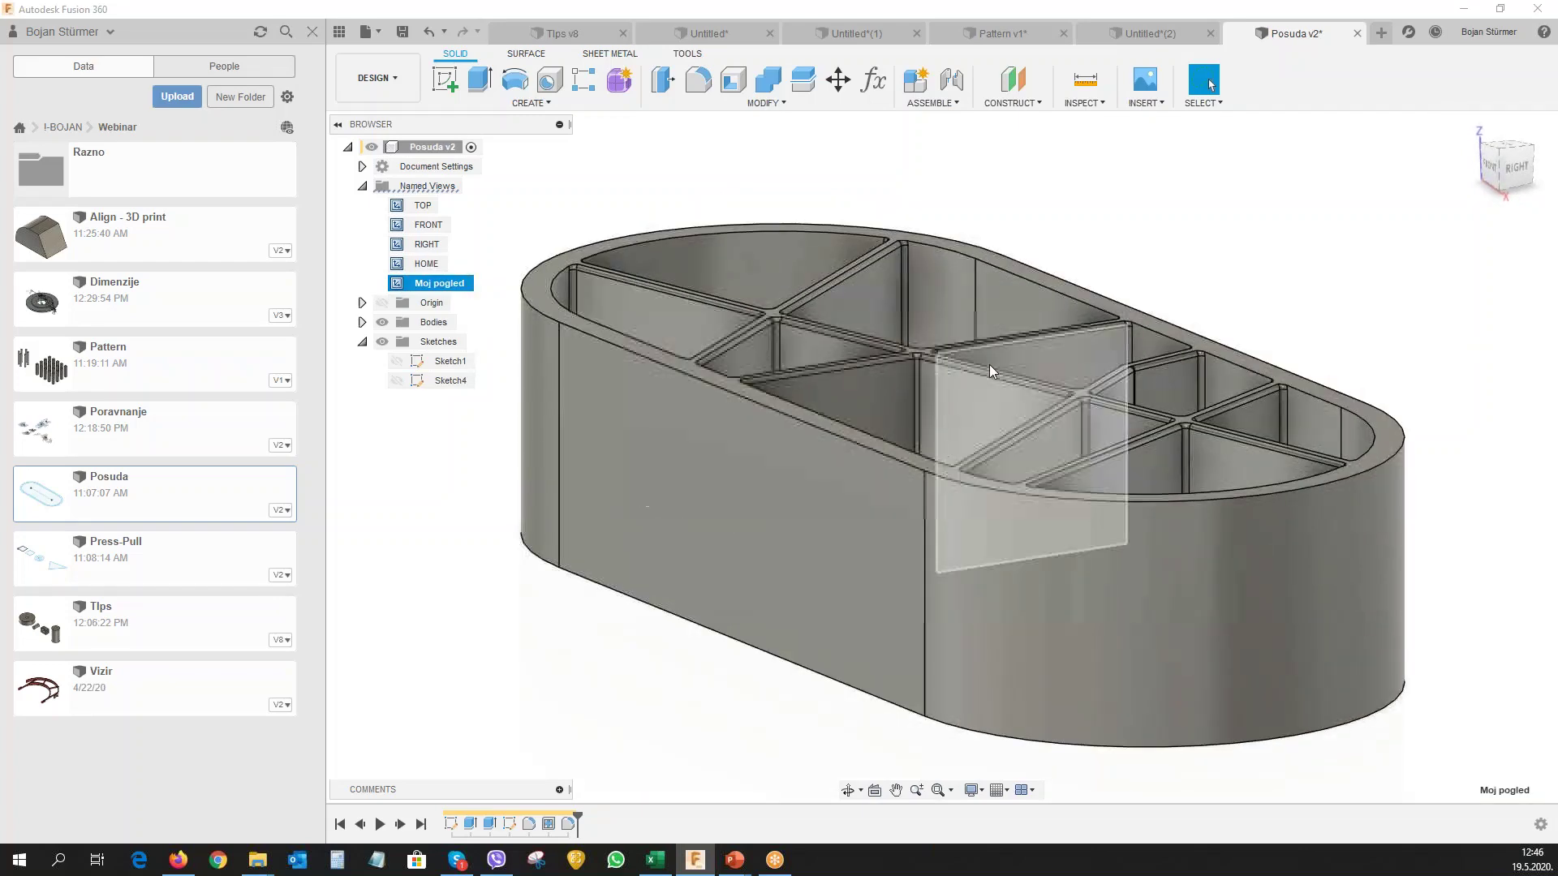
{"action": "double_click", "coordinate": [423, 205]}
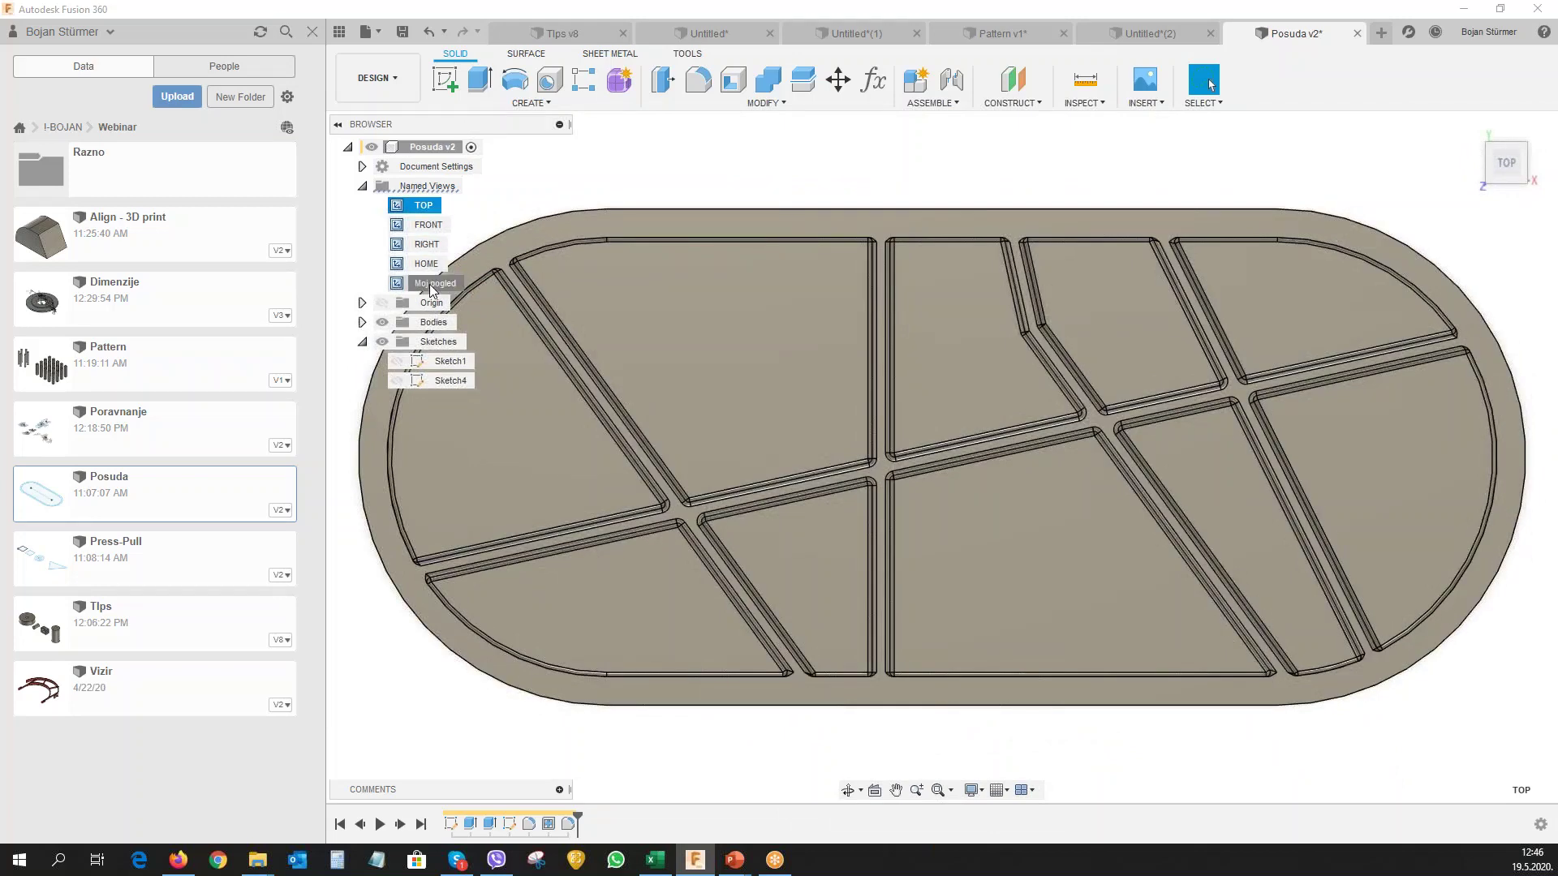
{"action": "double_click", "coordinate": [430, 284]}
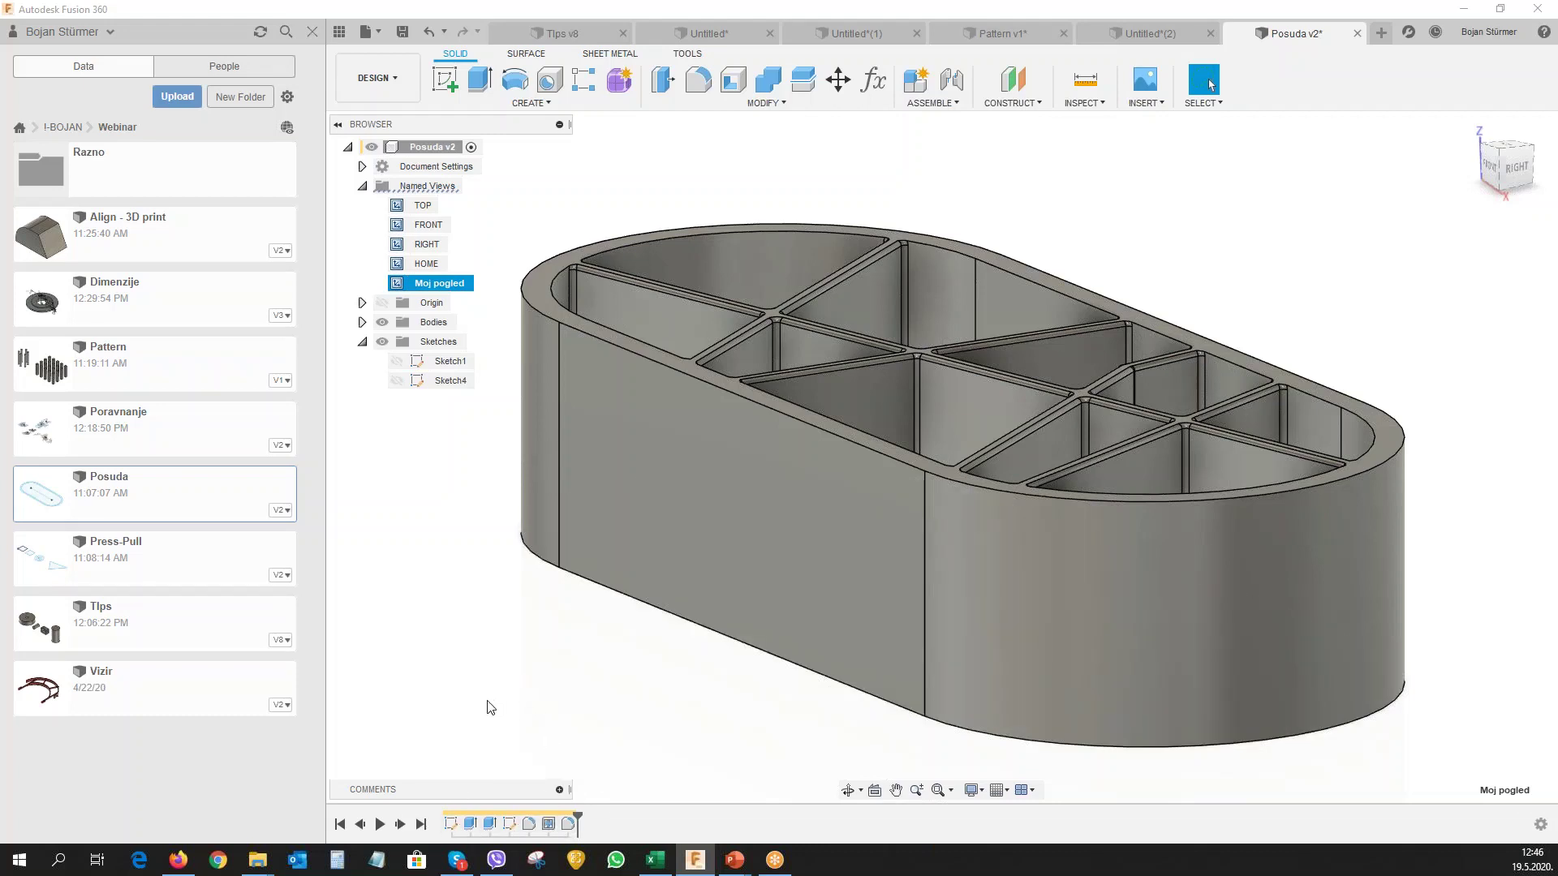
Rename Sketch1 in the timeline to 'Glavna skica'.
{"action": "right_click", "coordinate": [452, 825]}
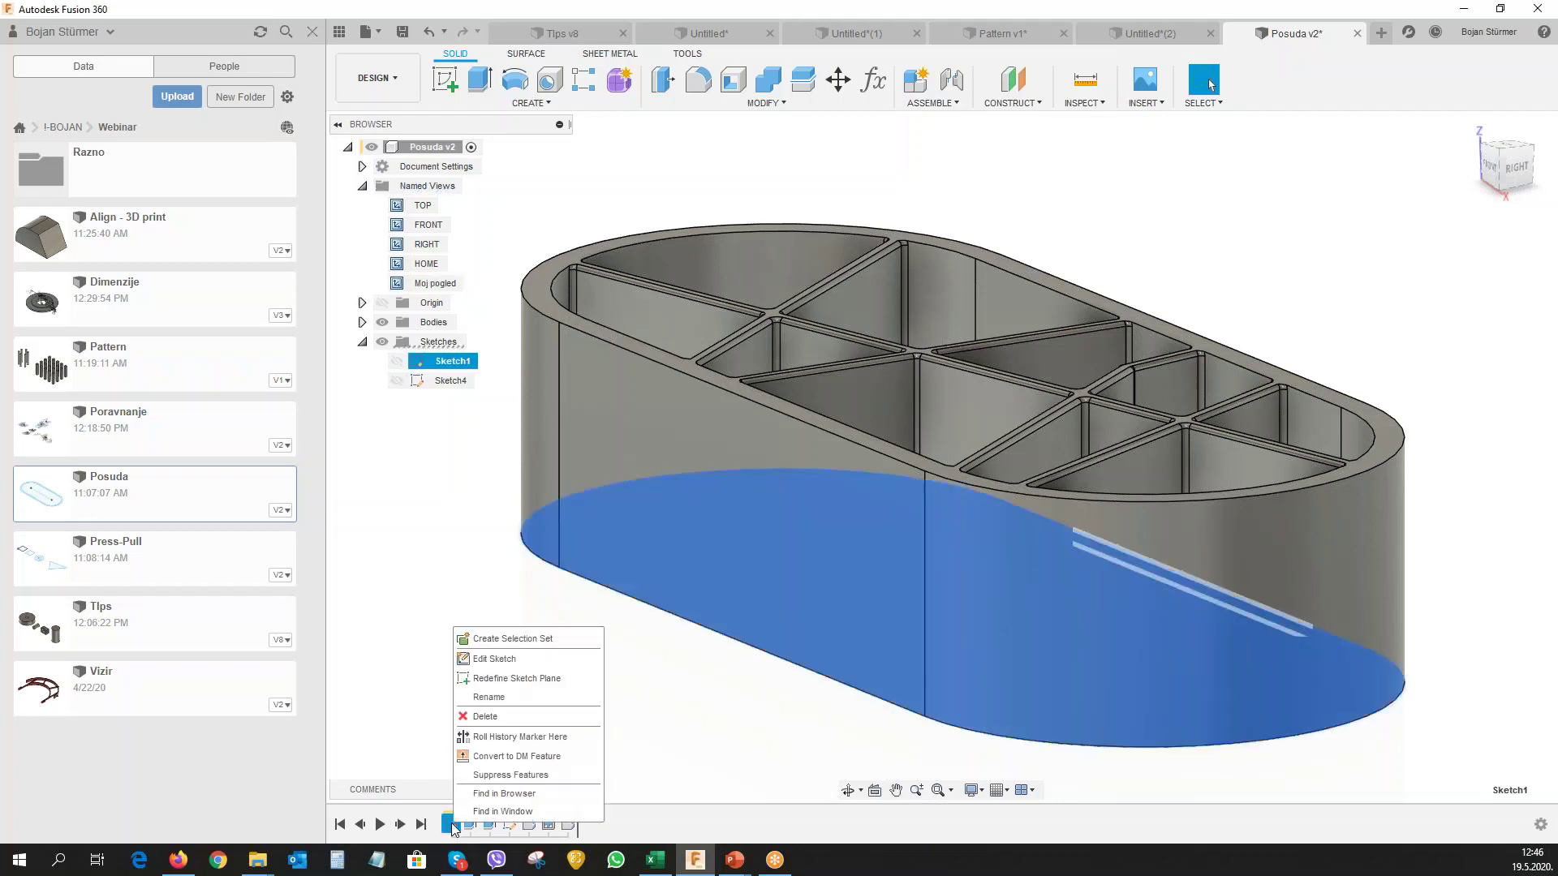
{"action": "left_click", "coordinate": [490, 698]}
{"action": "type", "text": "Glavna "}
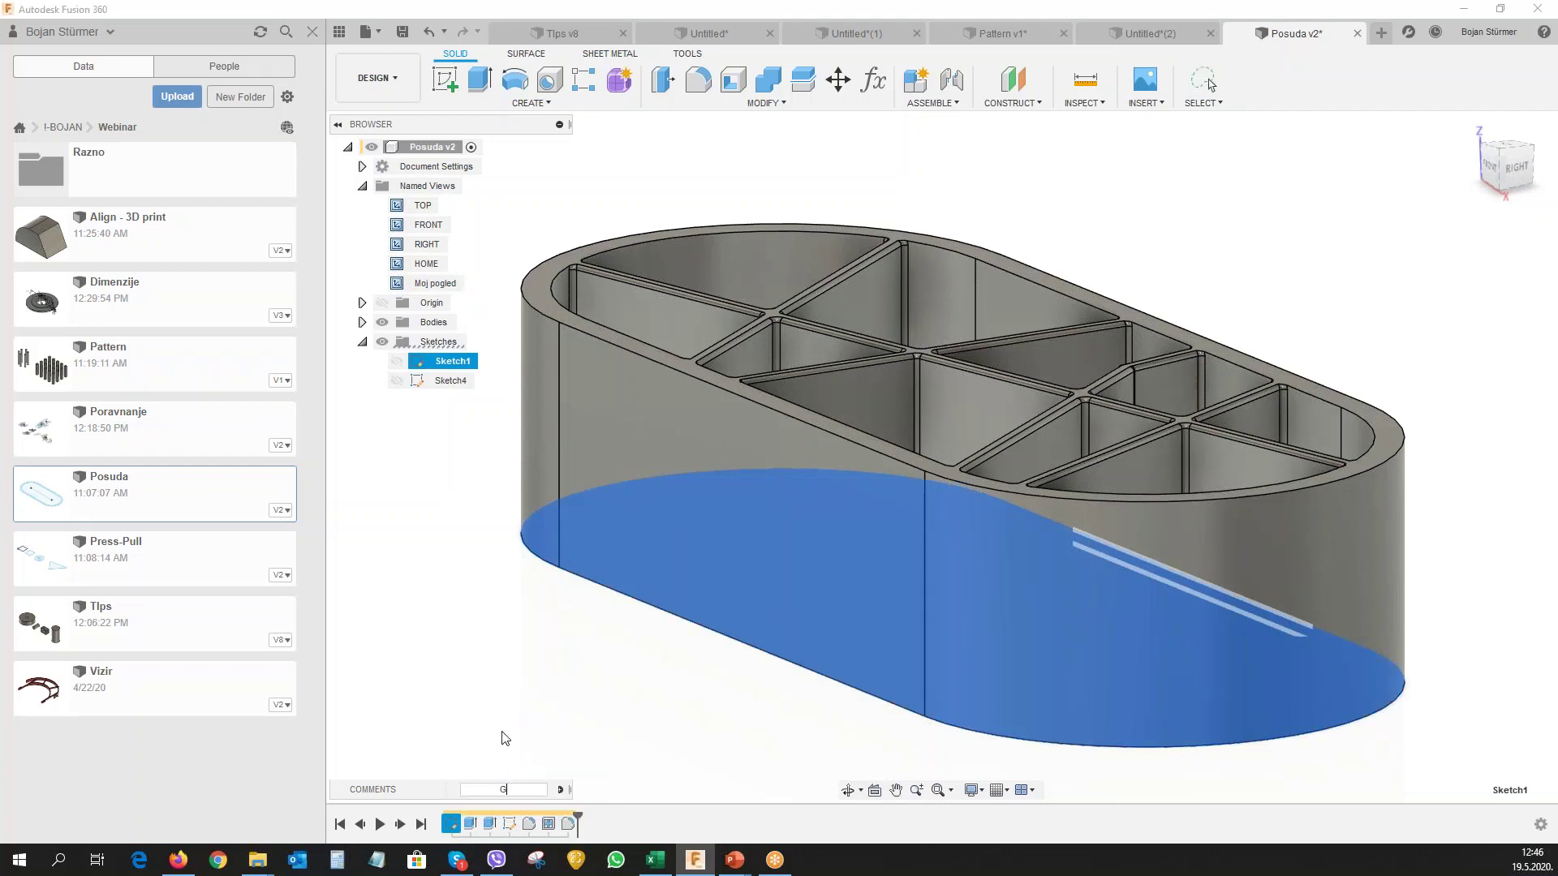
{"action": "type", "text": "ski"}
{"action": "type", "text": "ca"}
{"action": "key", "text": "Return"}
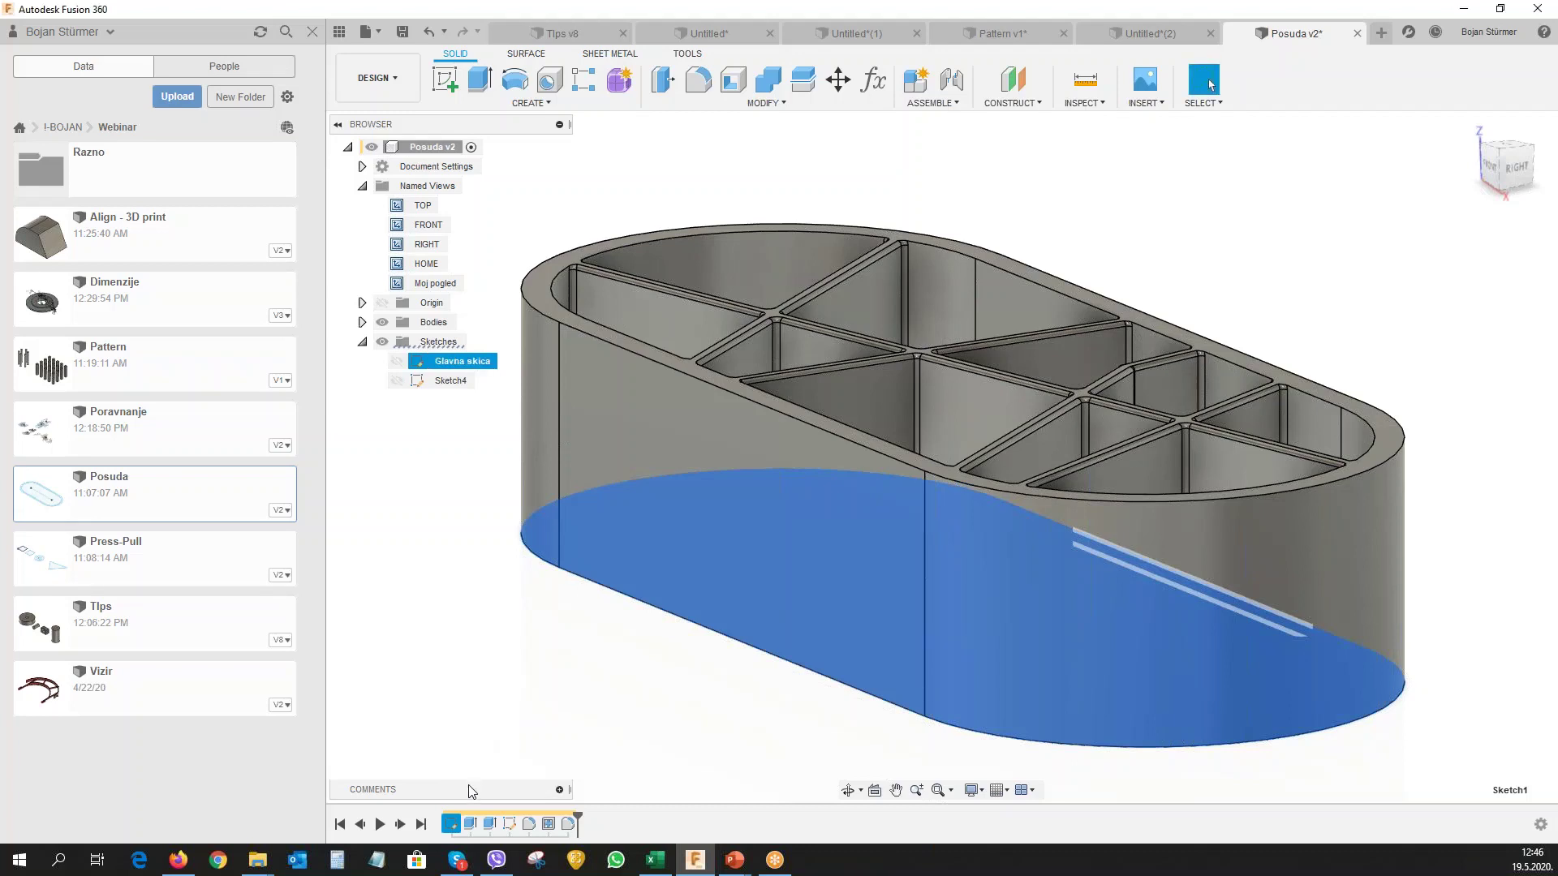
Rename the Web1 rib feature to 'Rebra' and clear the selection.
{"action": "left_click", "coordinate": [548, 823]}
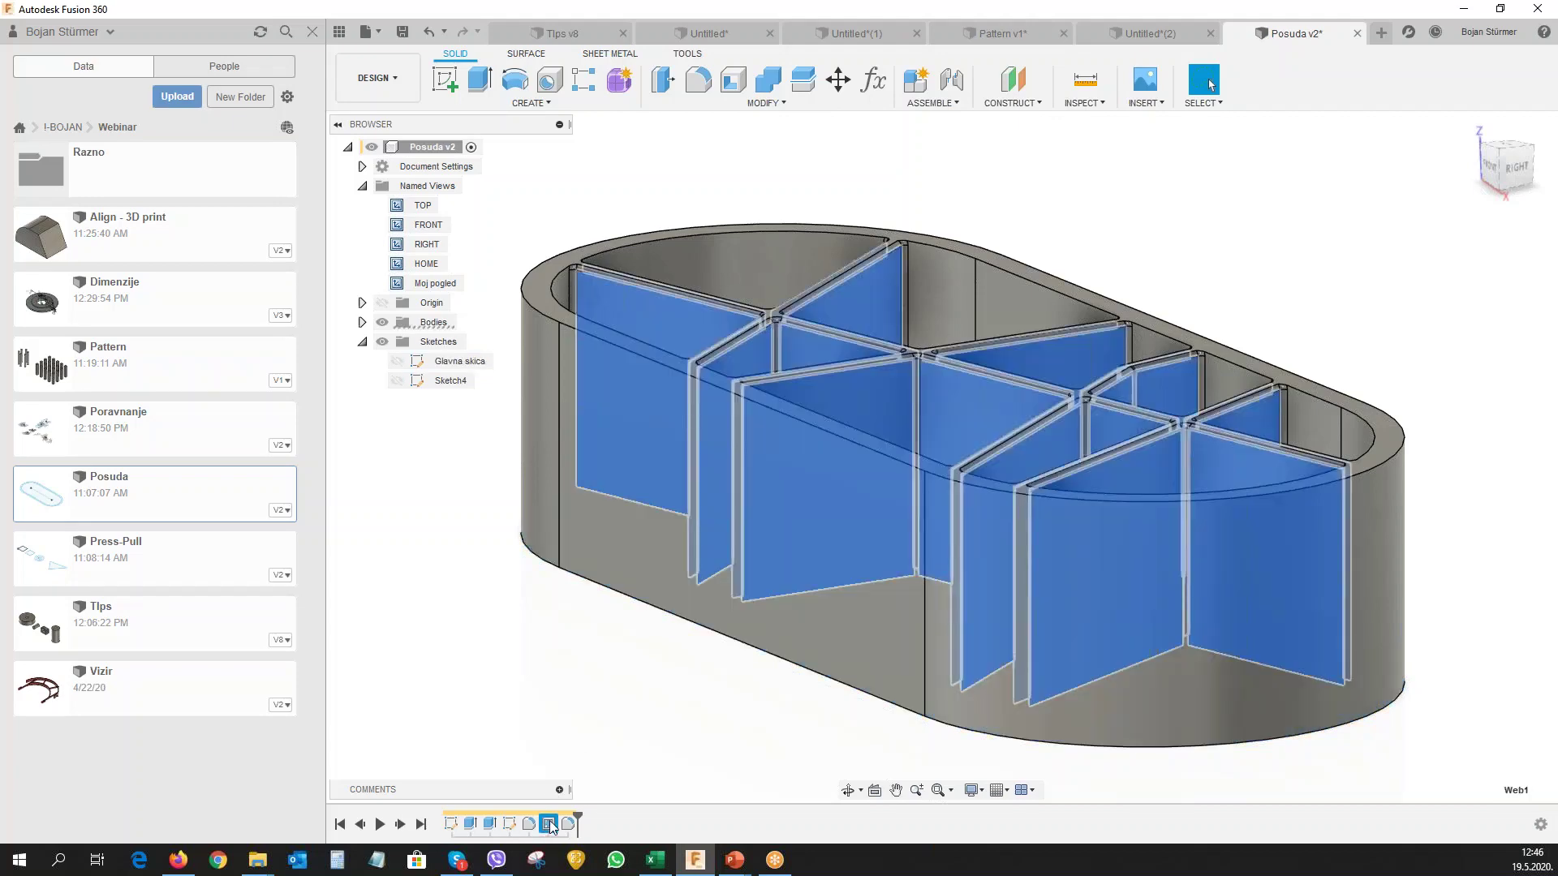
{"action": "right_click", "coordinate": [549, 821]}
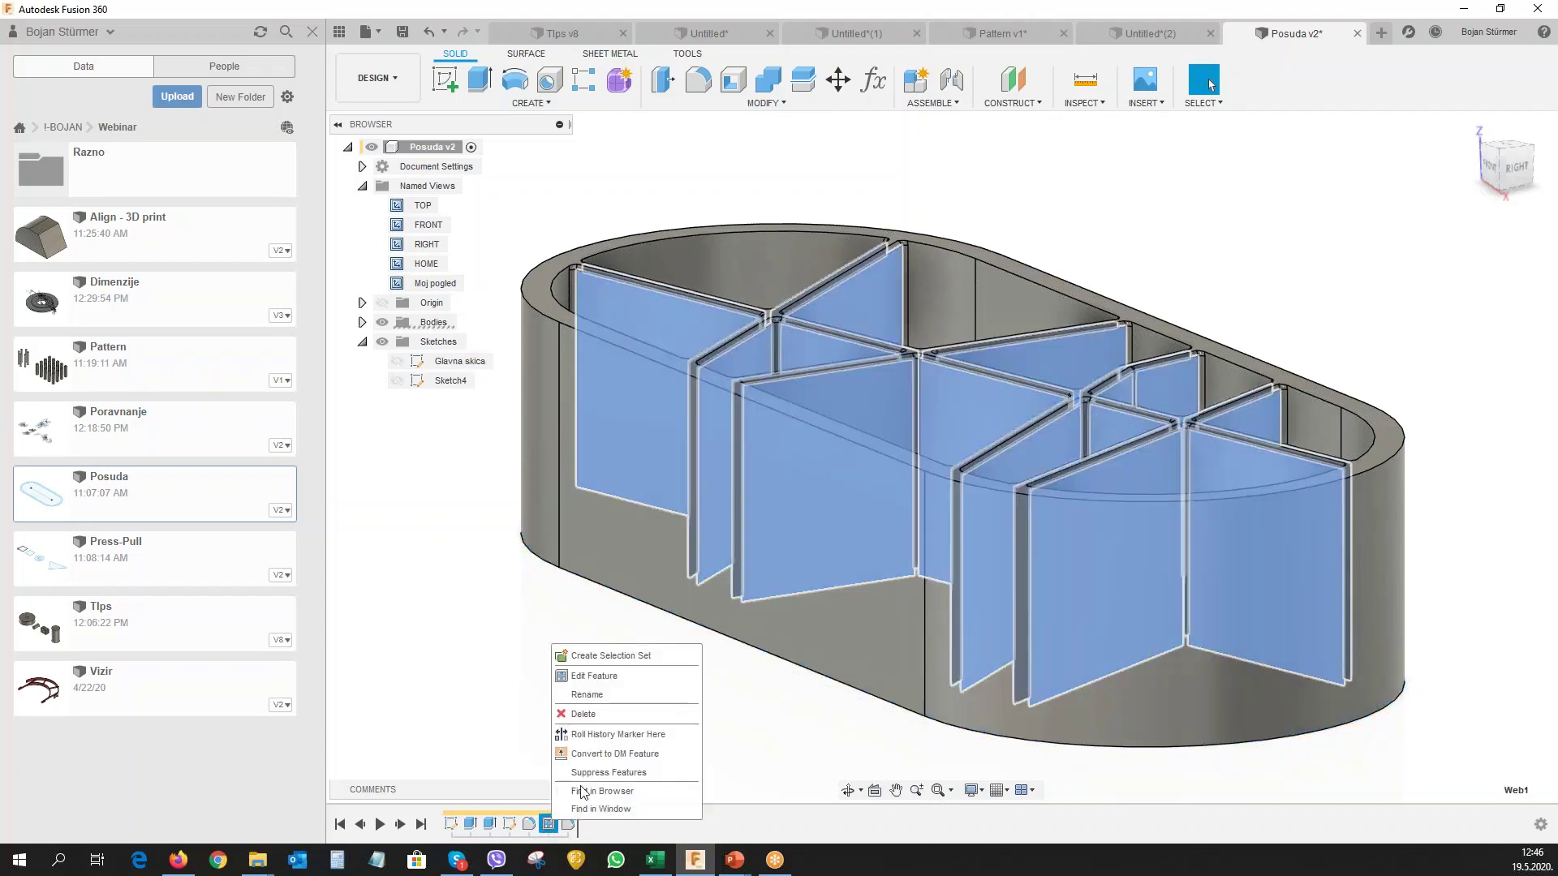
{"action": "left_click", "coordinate": [586, 695]}
{"action": "type", "text": "Rebra"}
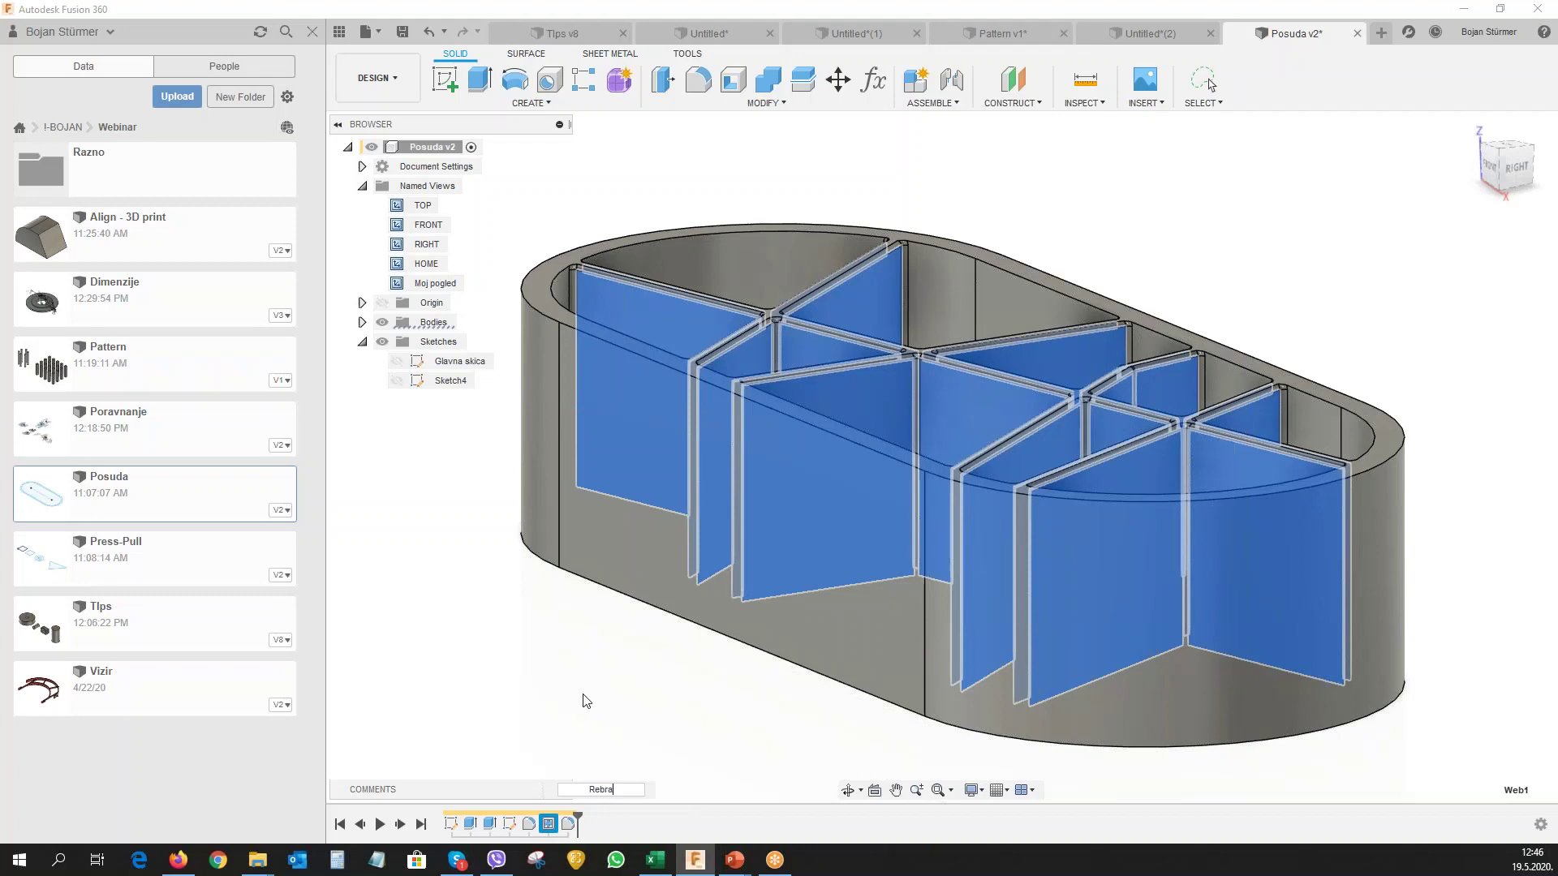
{"action": "key", "text": "Return"}
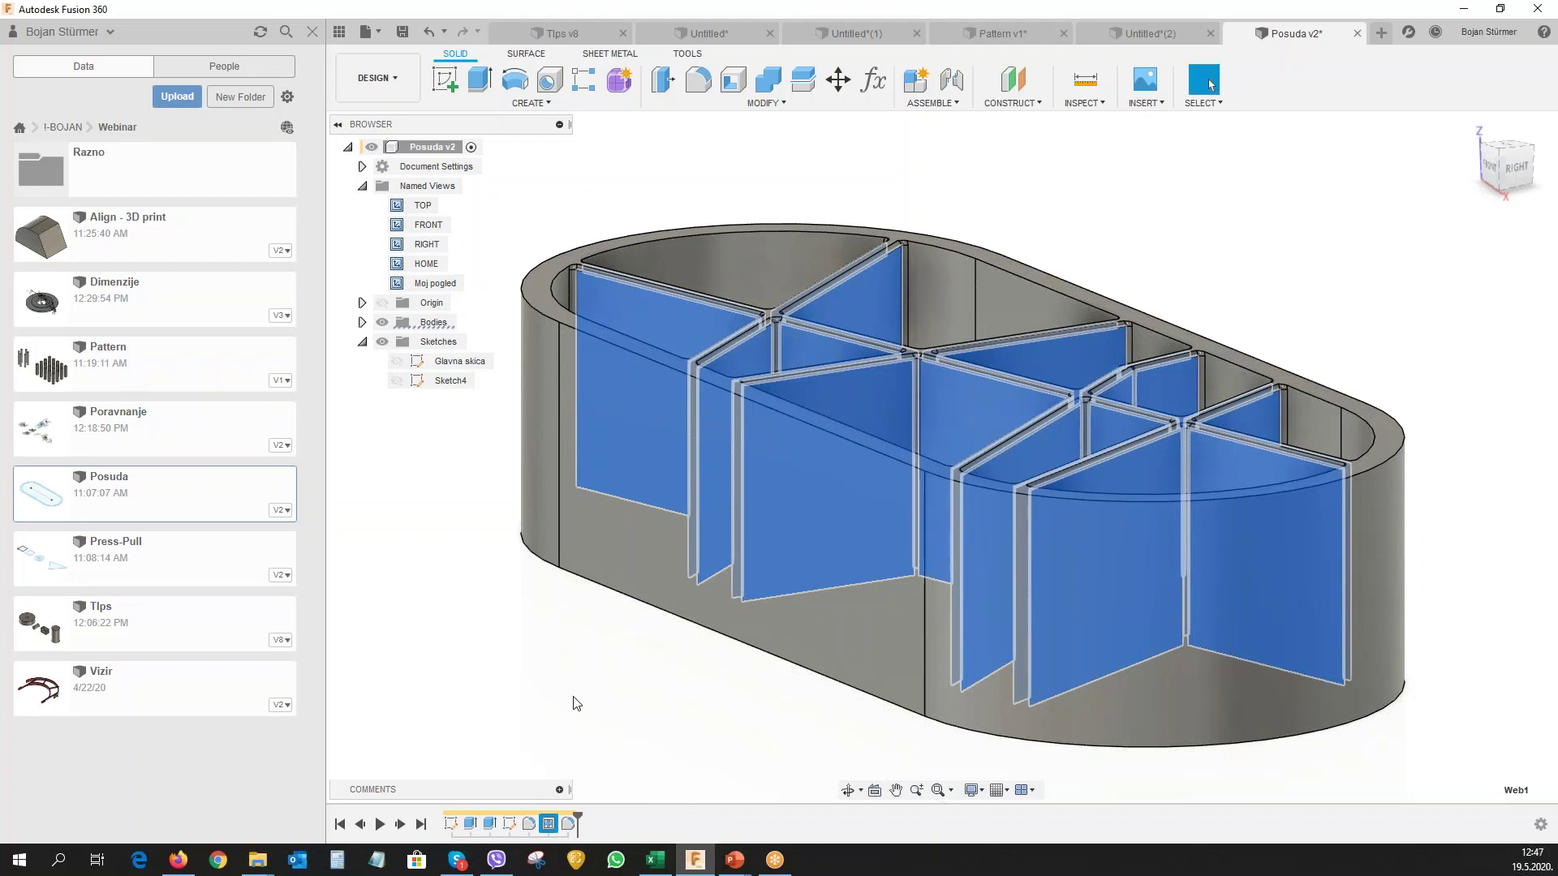
{"action": "left_click", "coordinate": [622, 732]}
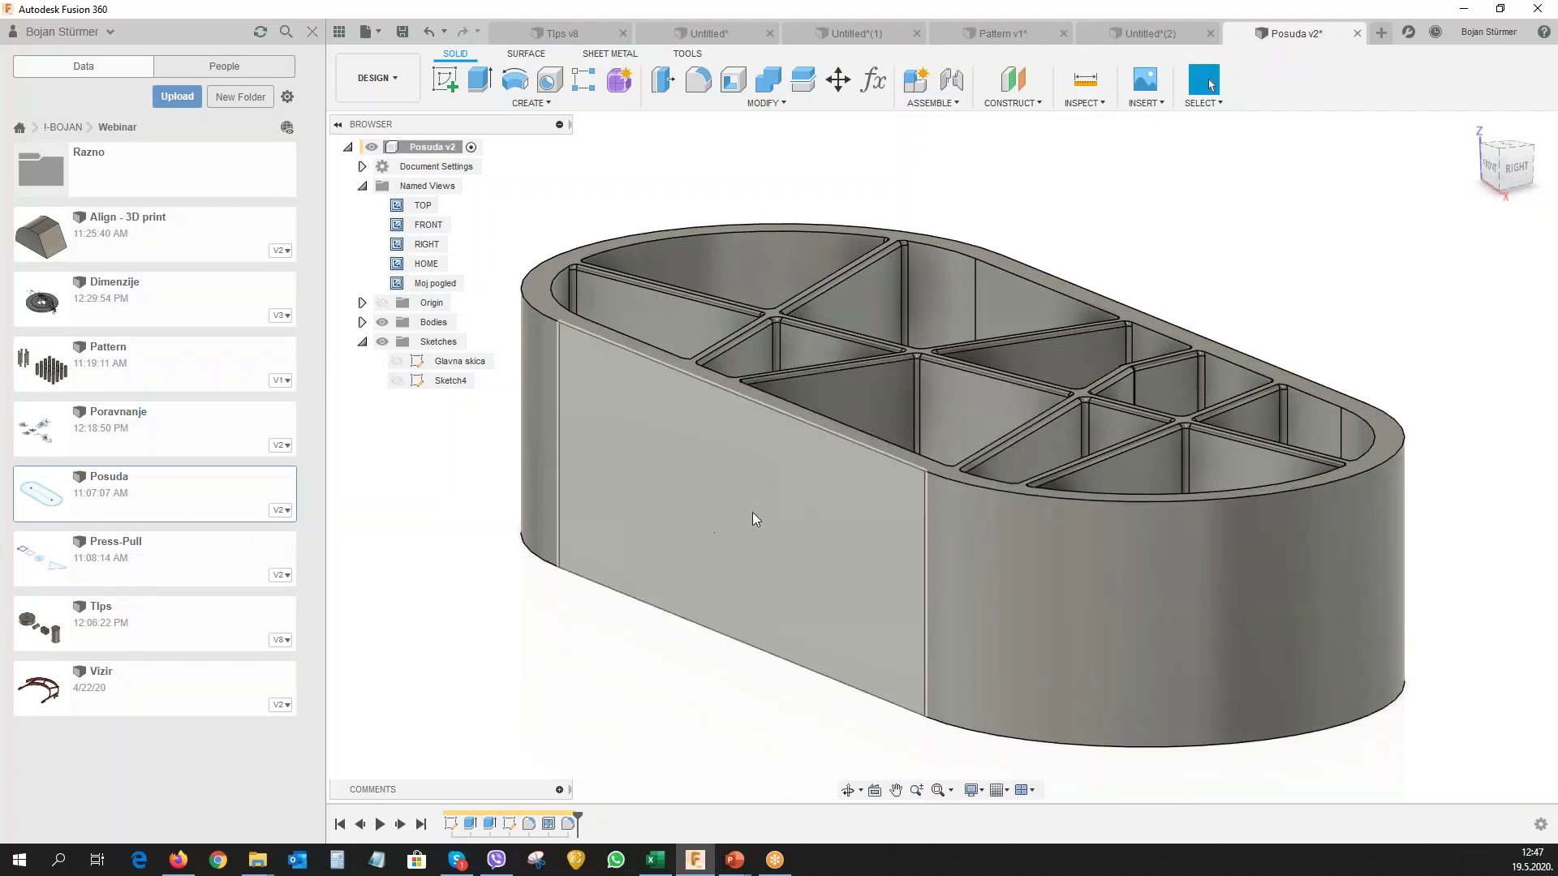
{"action": "left_click", "coordinate": [790, 486]}
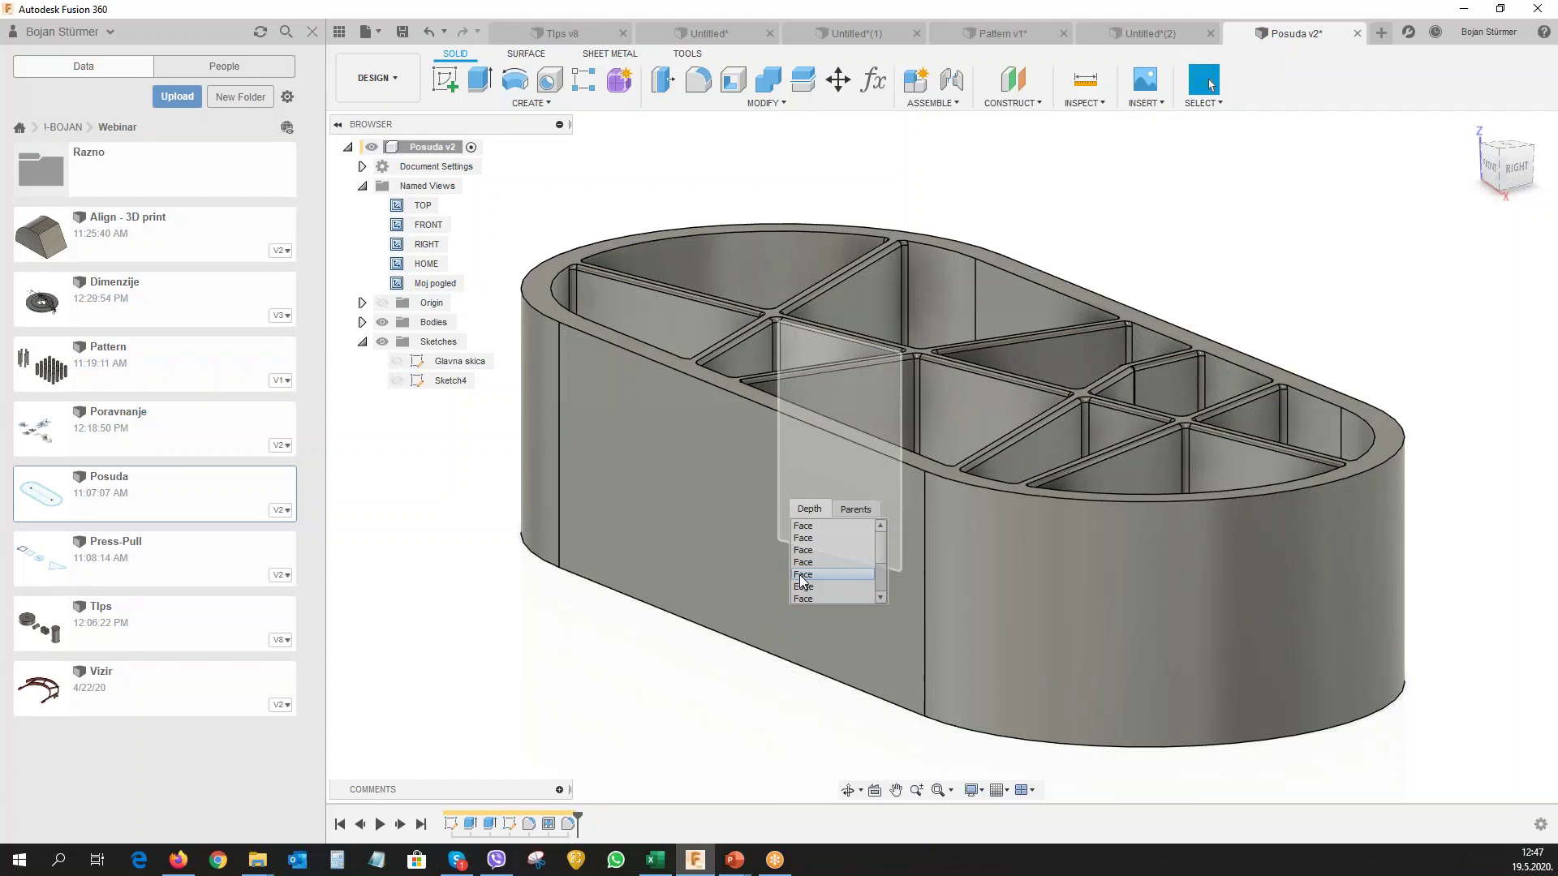
{"action": "left_click", "coordinate": [801, 574]}
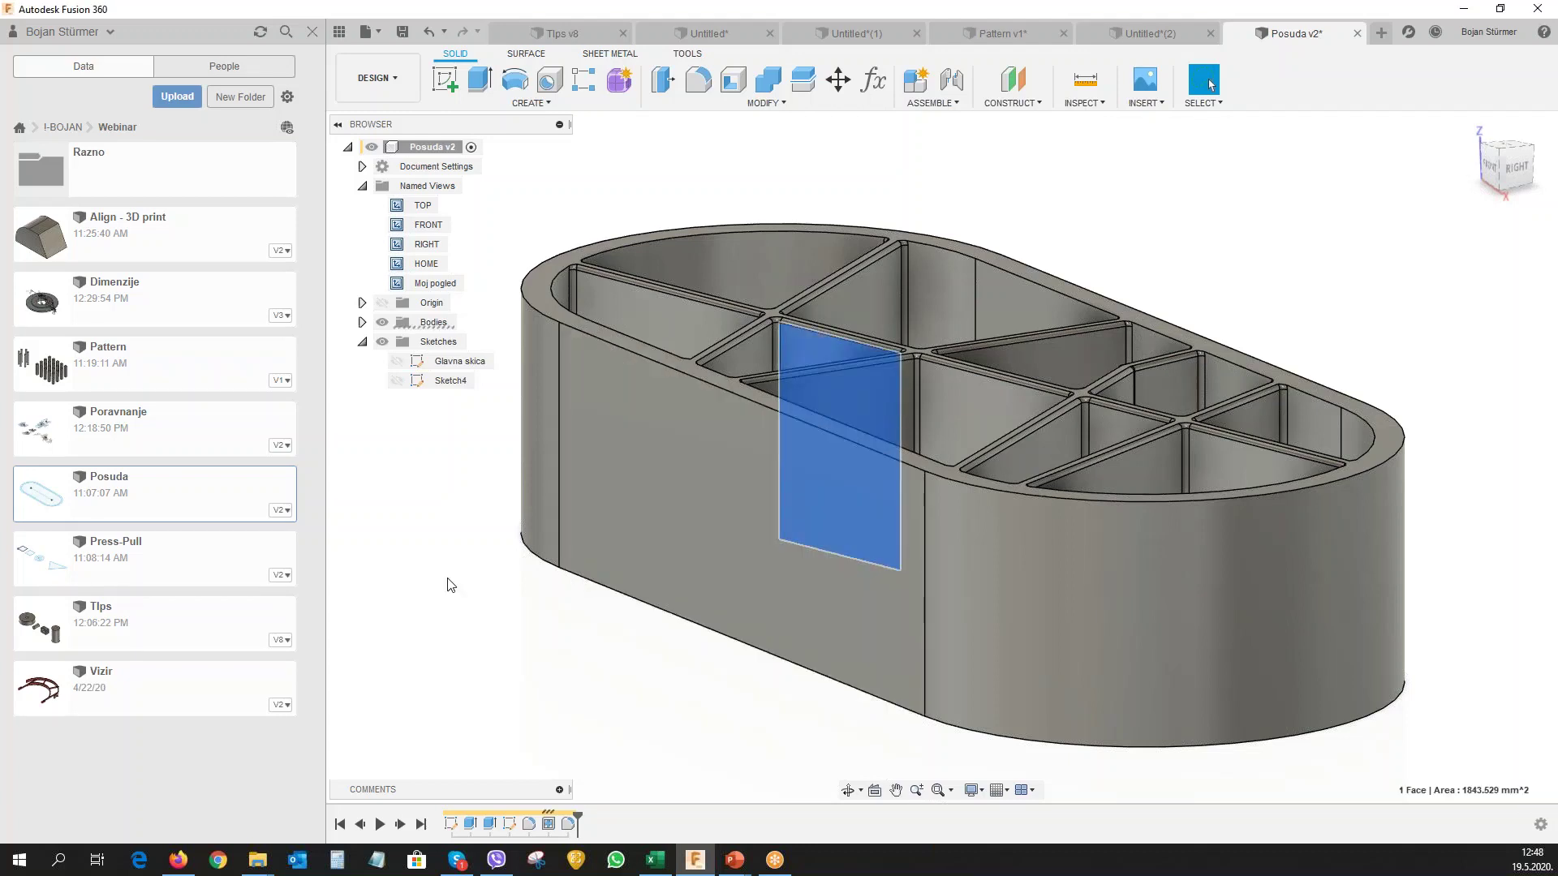
{"action": "mouse_move", "coordinate": [459, 579]}
{"action": "middle_mouse_down", "text": "shift"}
{"action": "mouse_move", "coordinate": [571, 636]}
{"action": "mouse_move", "coordinate": [533, 646]}
{"action": "mouse_move", "coordinate": [498, 606]}
{"action": "middle_mouse_up", "text": "shift"}
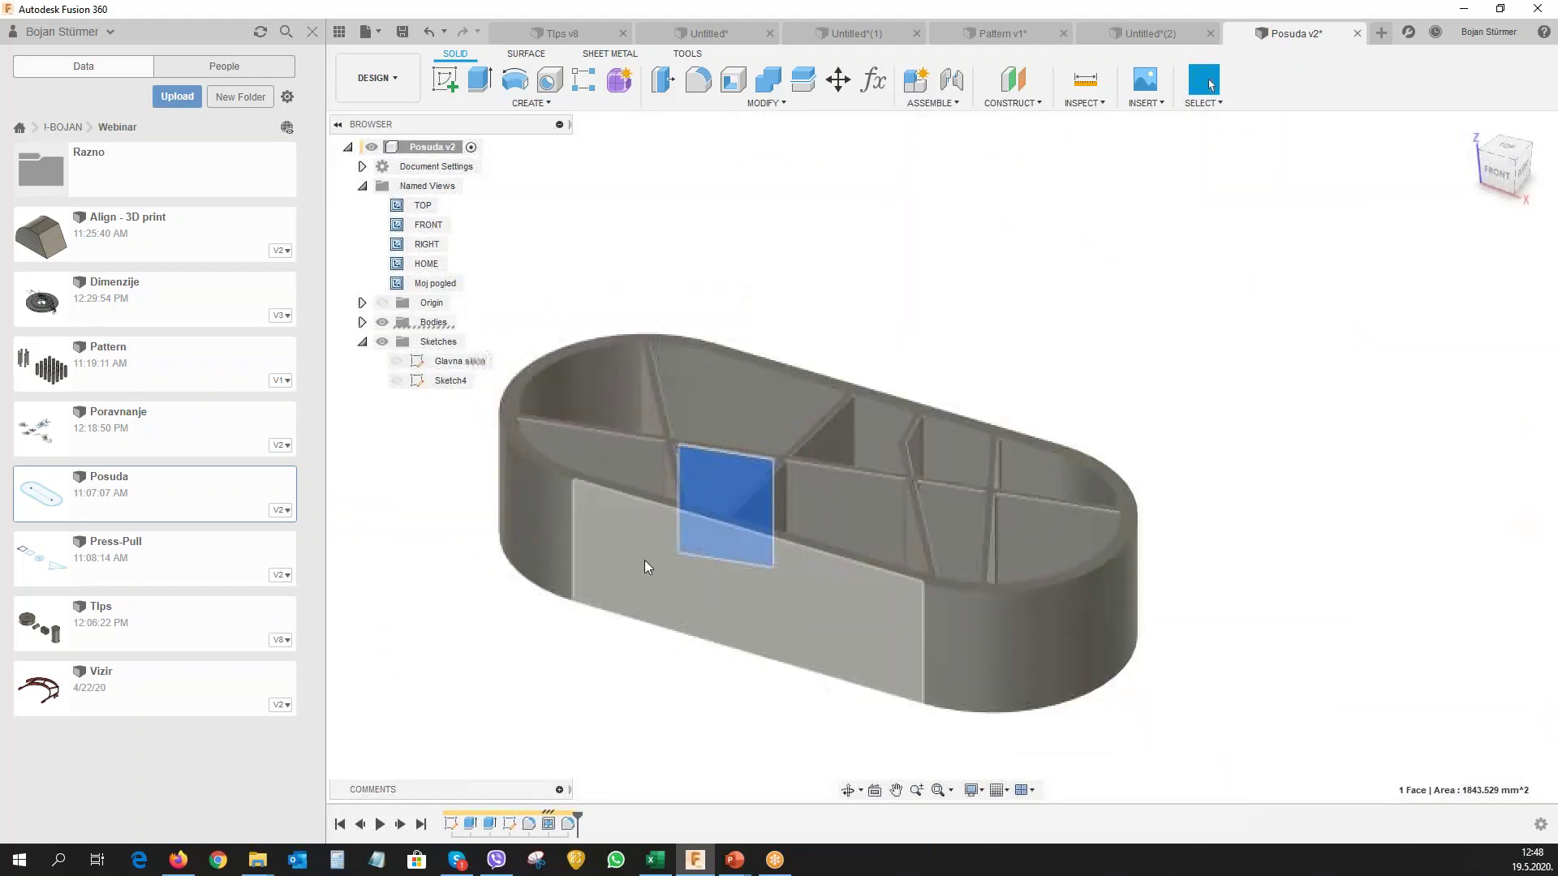
{"action": "left_click", "coordinate": [490, 677]}
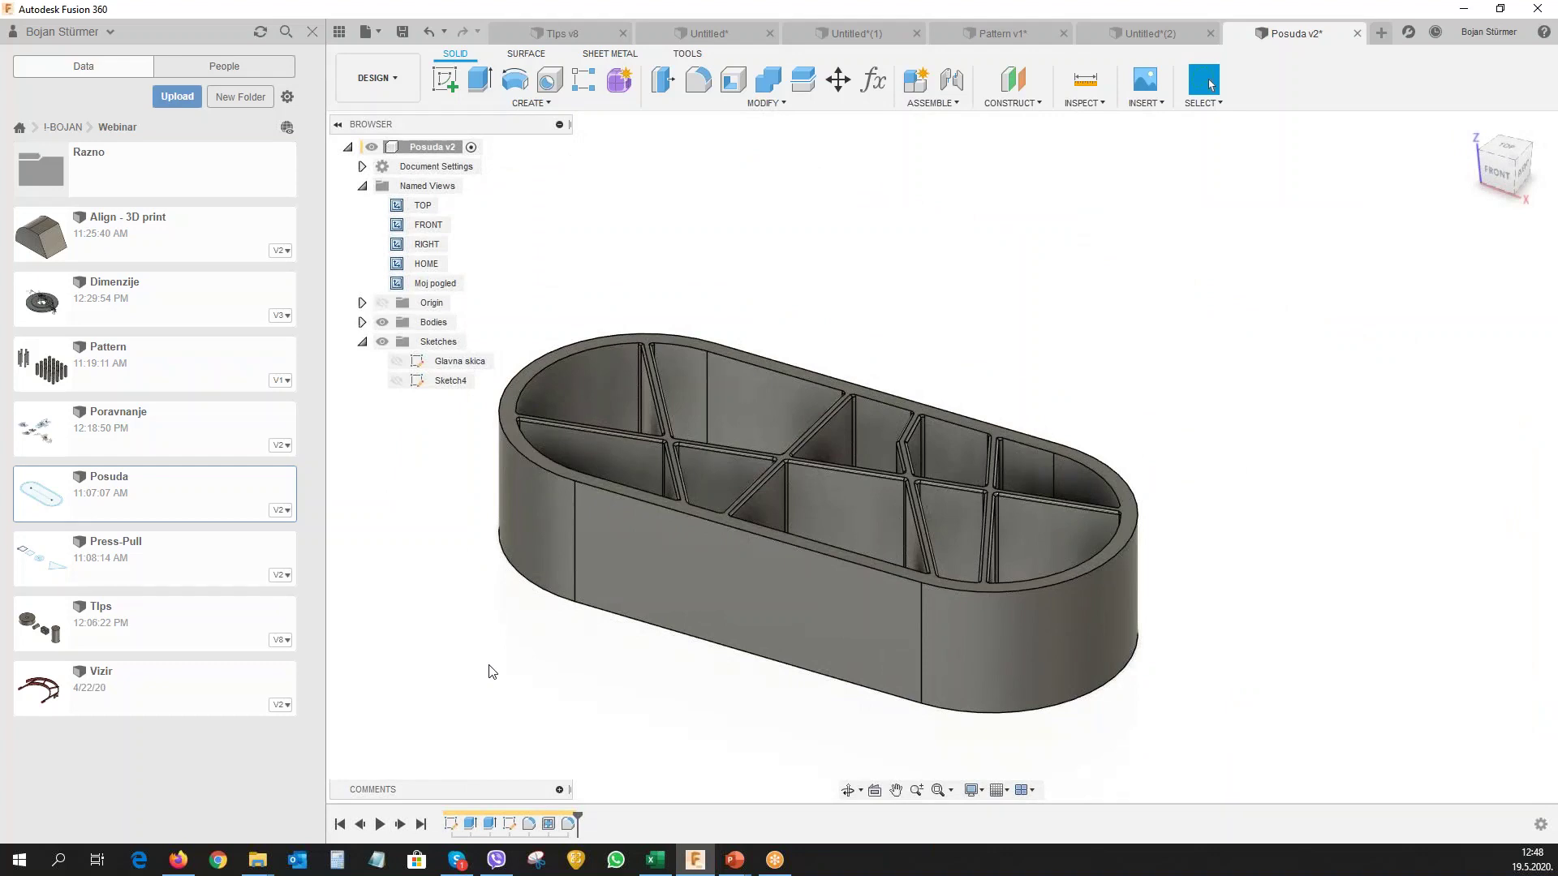
{"action": "scroll", "coordinate": [1178, 404], "scroll_direction": "up", "scroll_amount": 2}
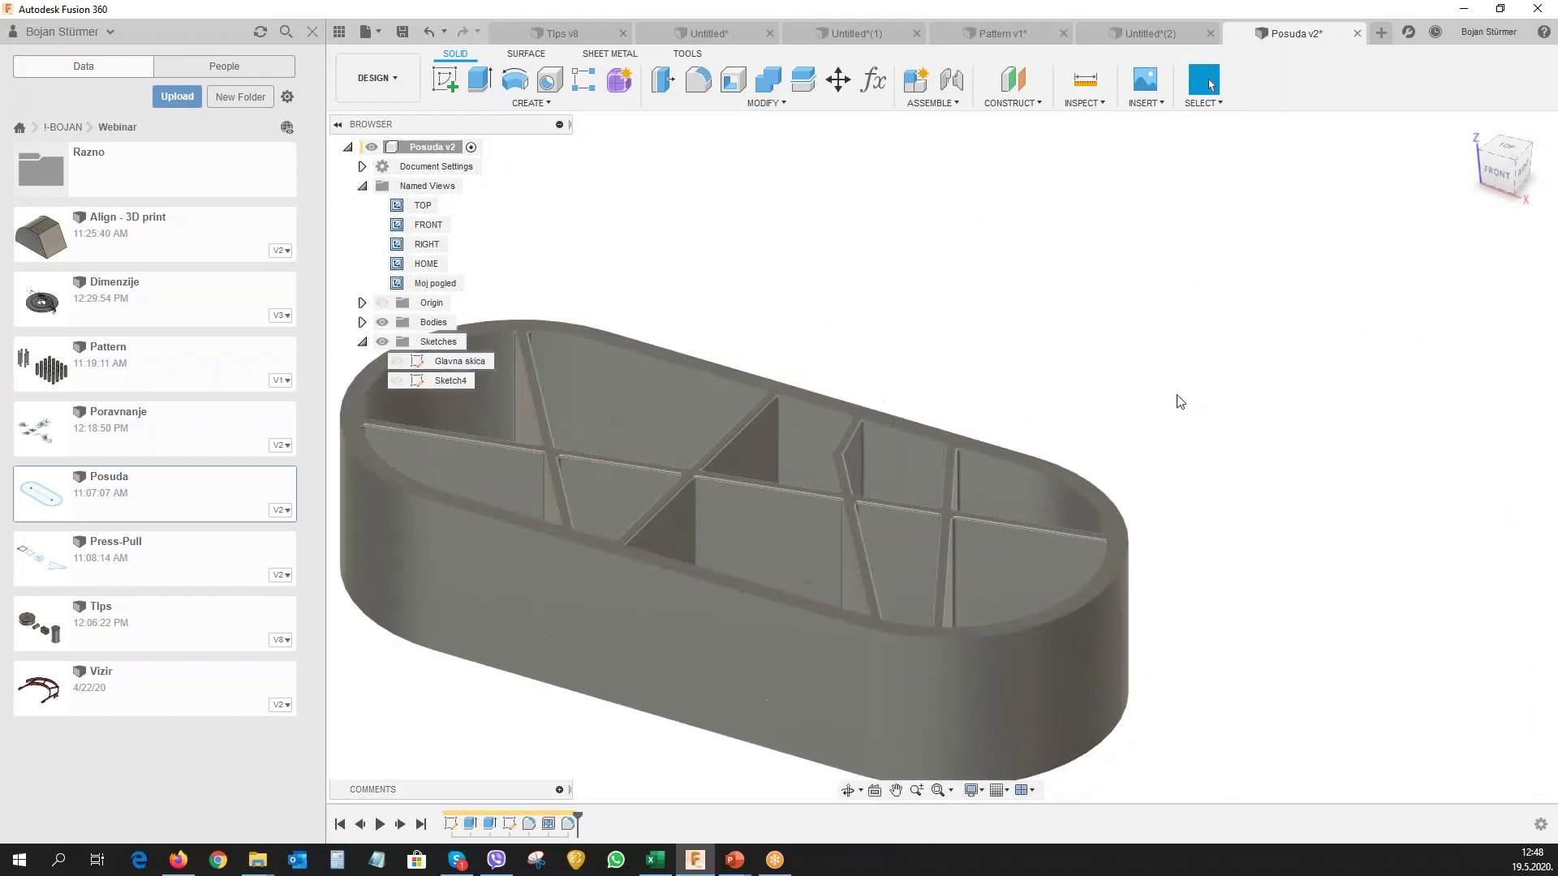
{"action": "scroll", "coordinate": [1178, 403], "scroll_direction": "down", "scroll_amount": 2}
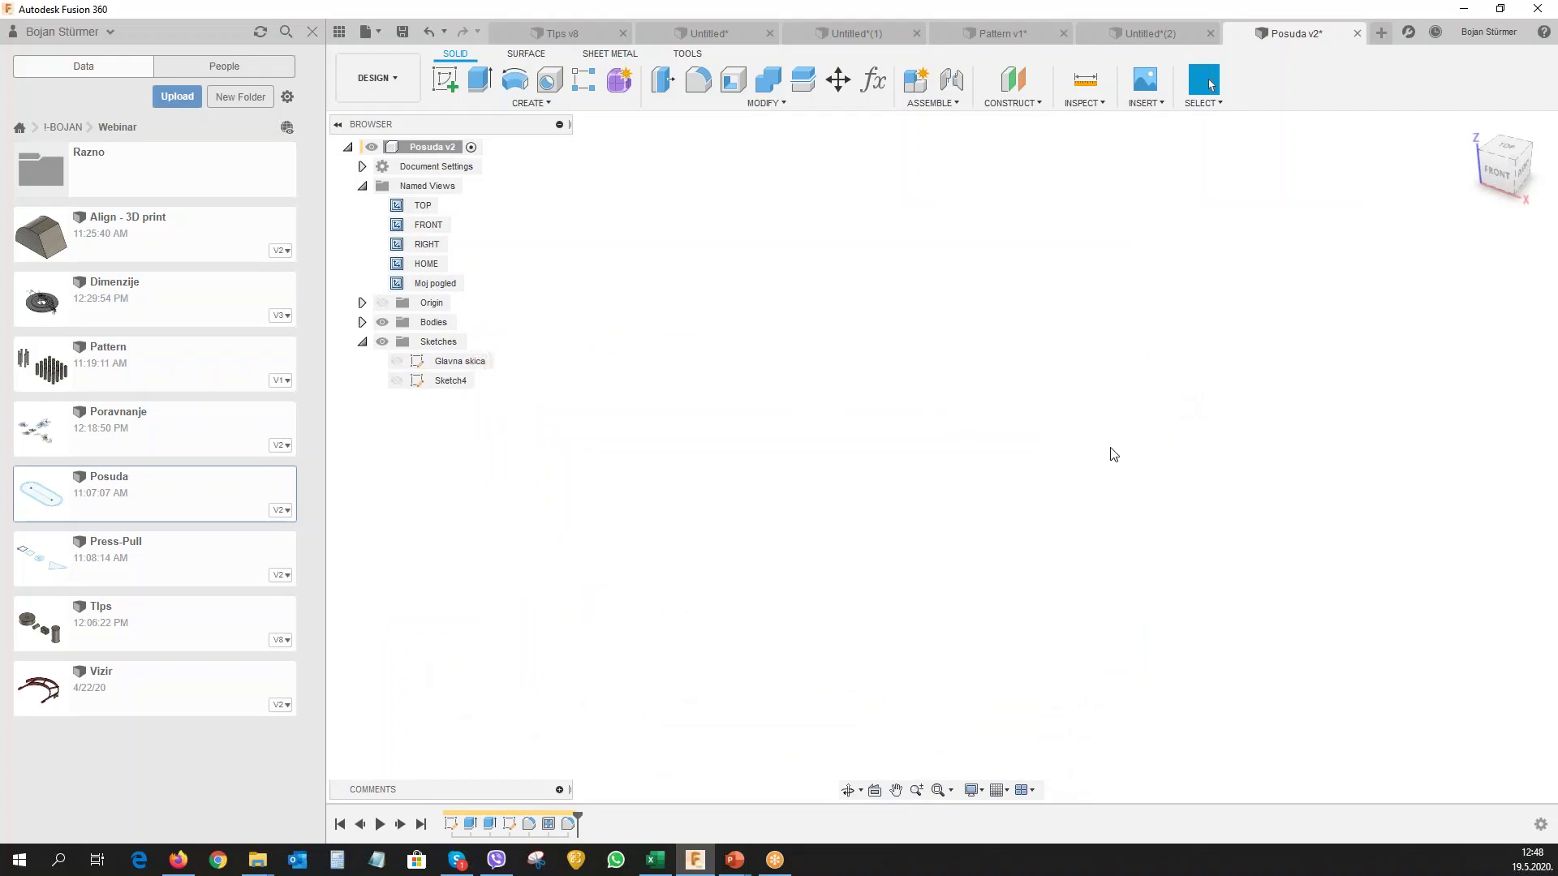
Return to selection mode and reset the view to the ViewCube Home orientation.
{"action": "key", "text": "F2"}
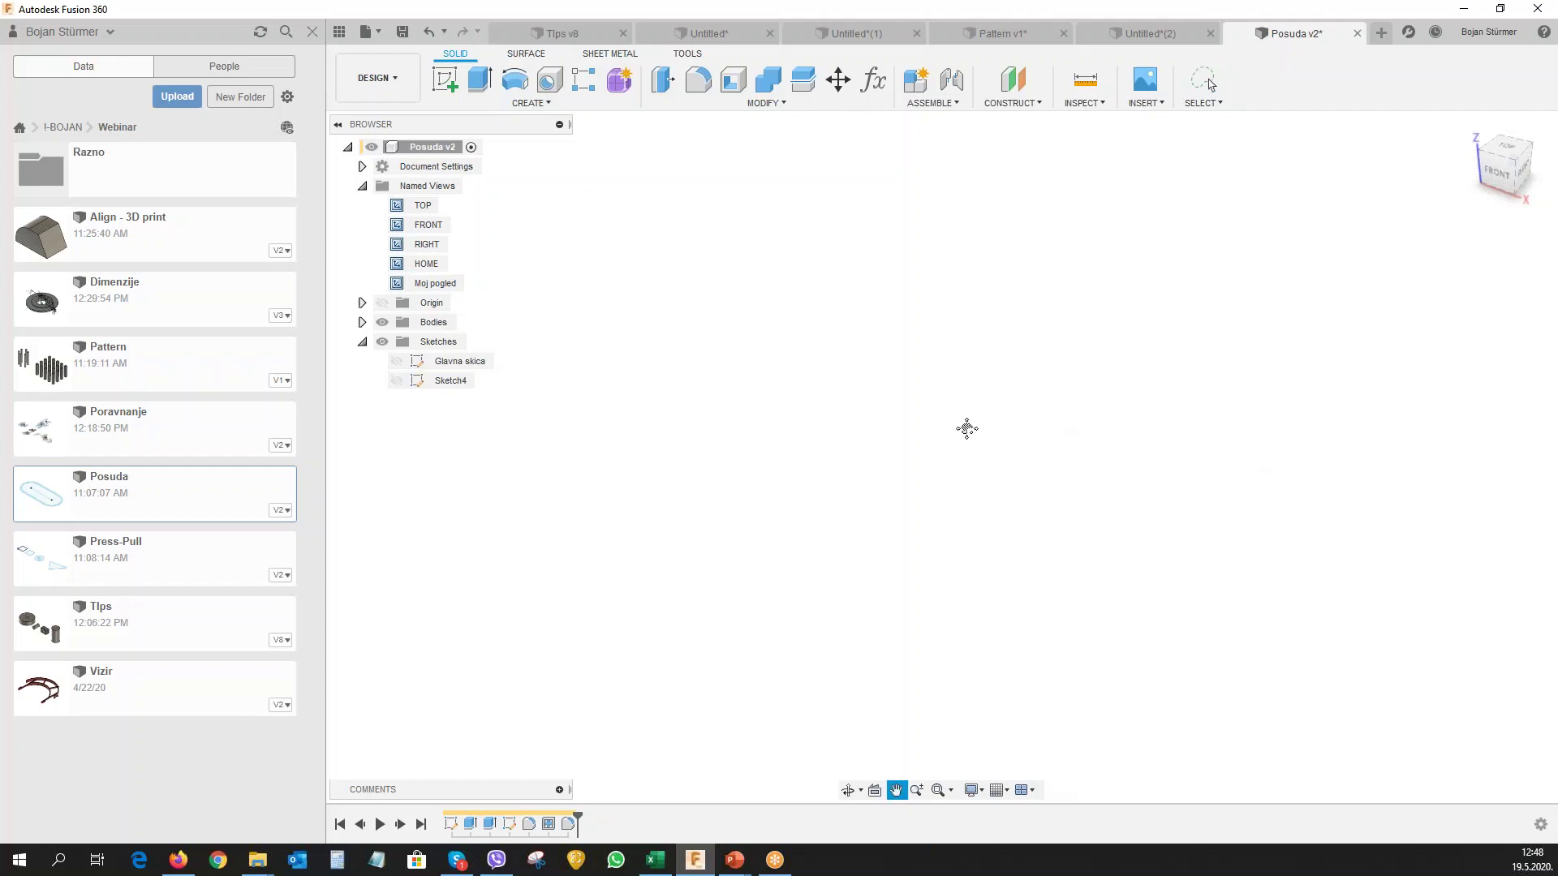
{"action": "key", "text": "Escape"}
{"action": "key", "text": "F2"}
{"action": "left_click", "coordinate": [1204, 81]}
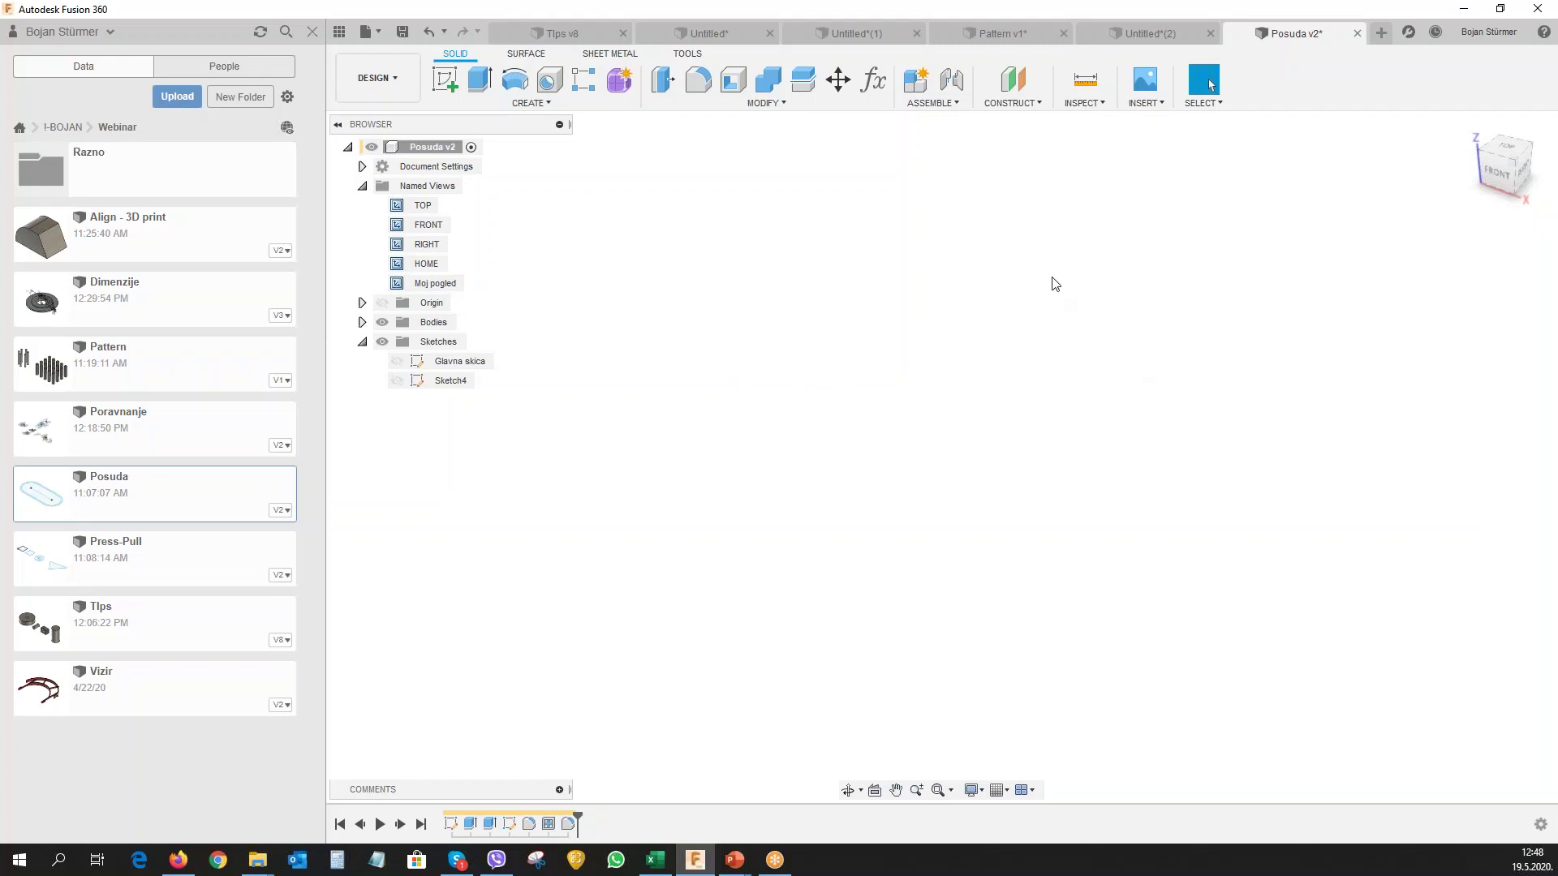
{"action": "mouse_move", "coordinate": [1504, 165]}
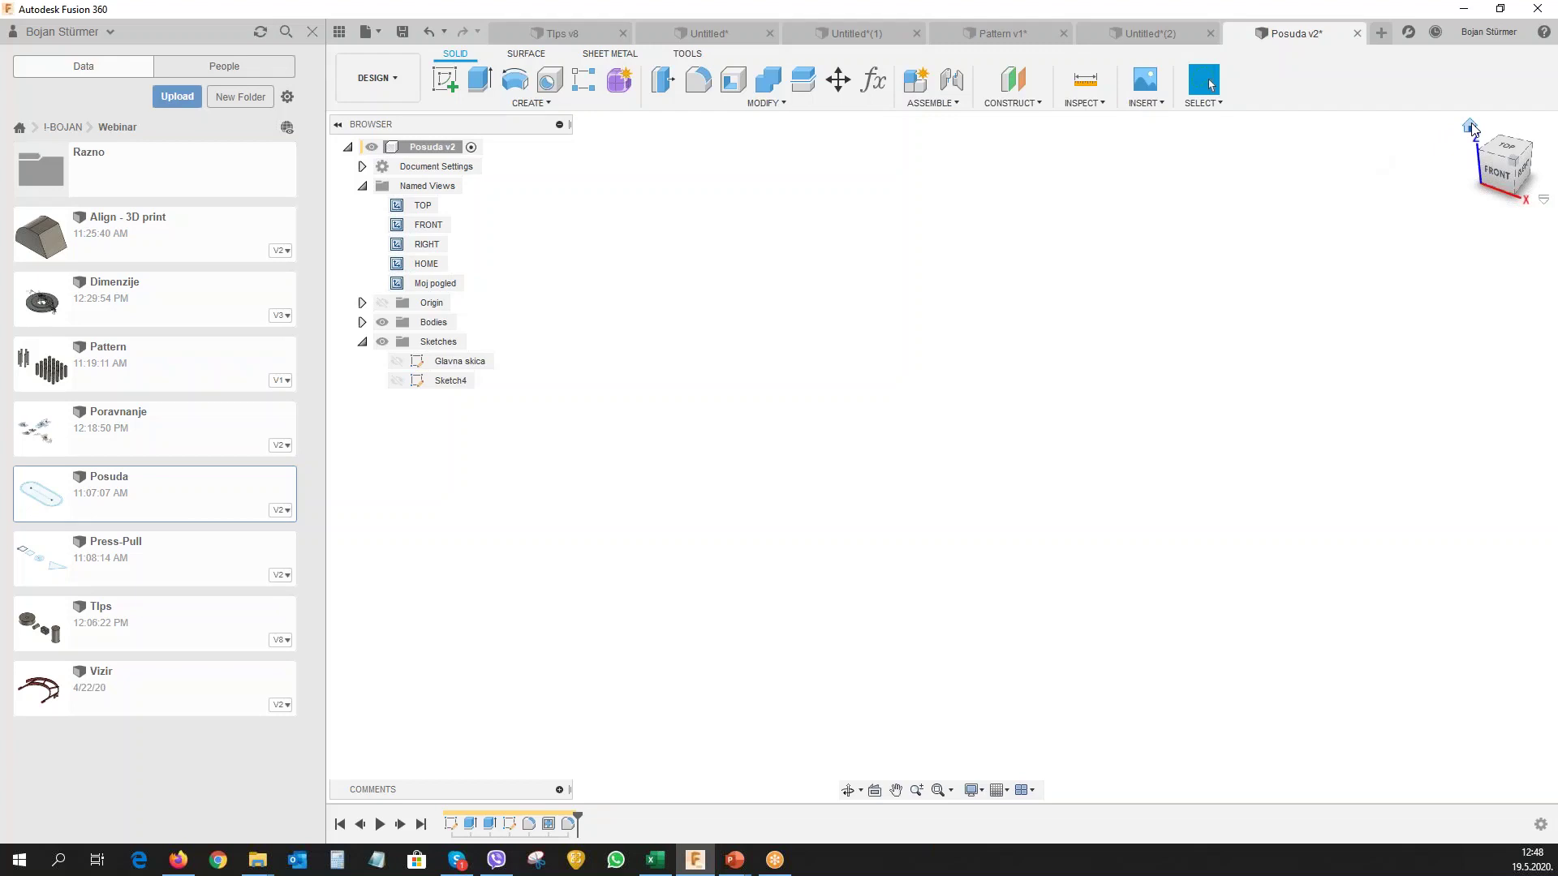
{"action": "left_click", "coordinate": [1470, 128]}
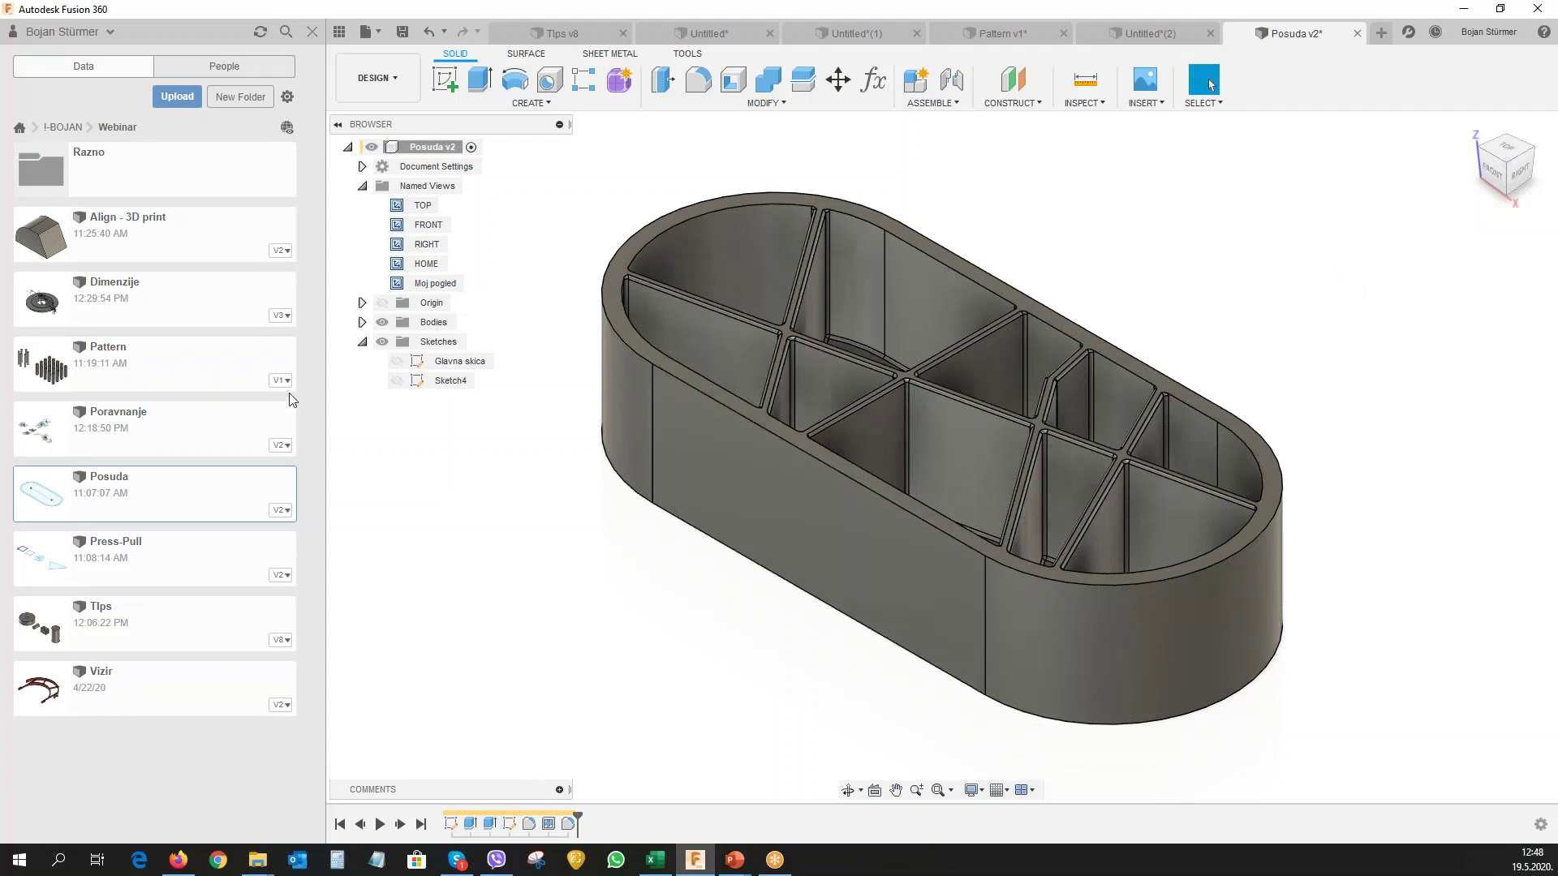
Open the Align - 3D print design and make Sketch2 visible.
{"action": "left_click", "coordinate": [100, 228]}
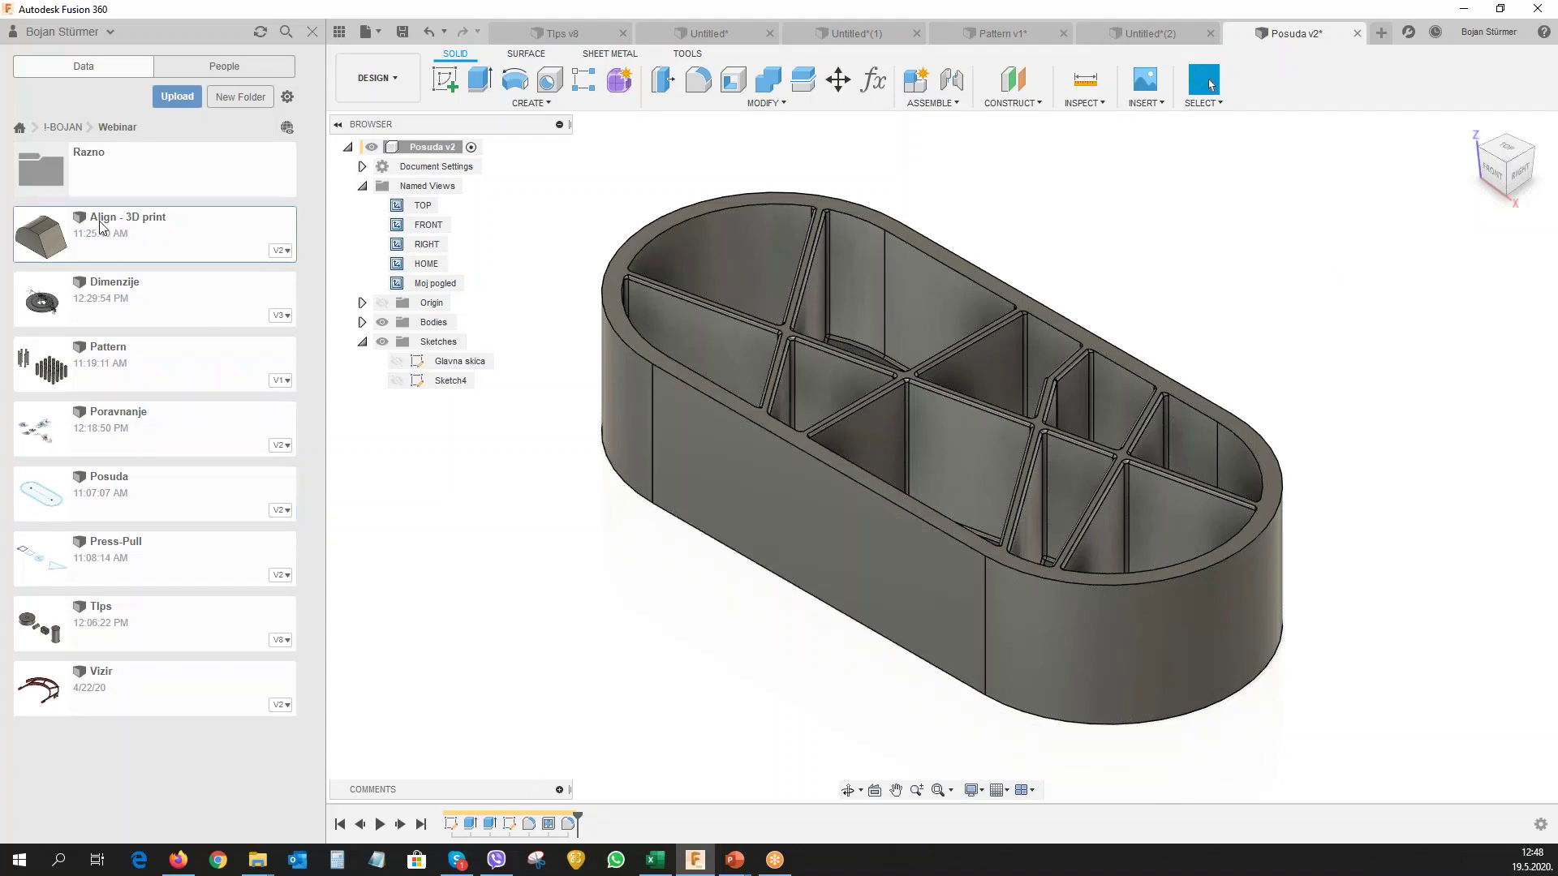
{"action": "double_click", "coordinate": [100, 227]}
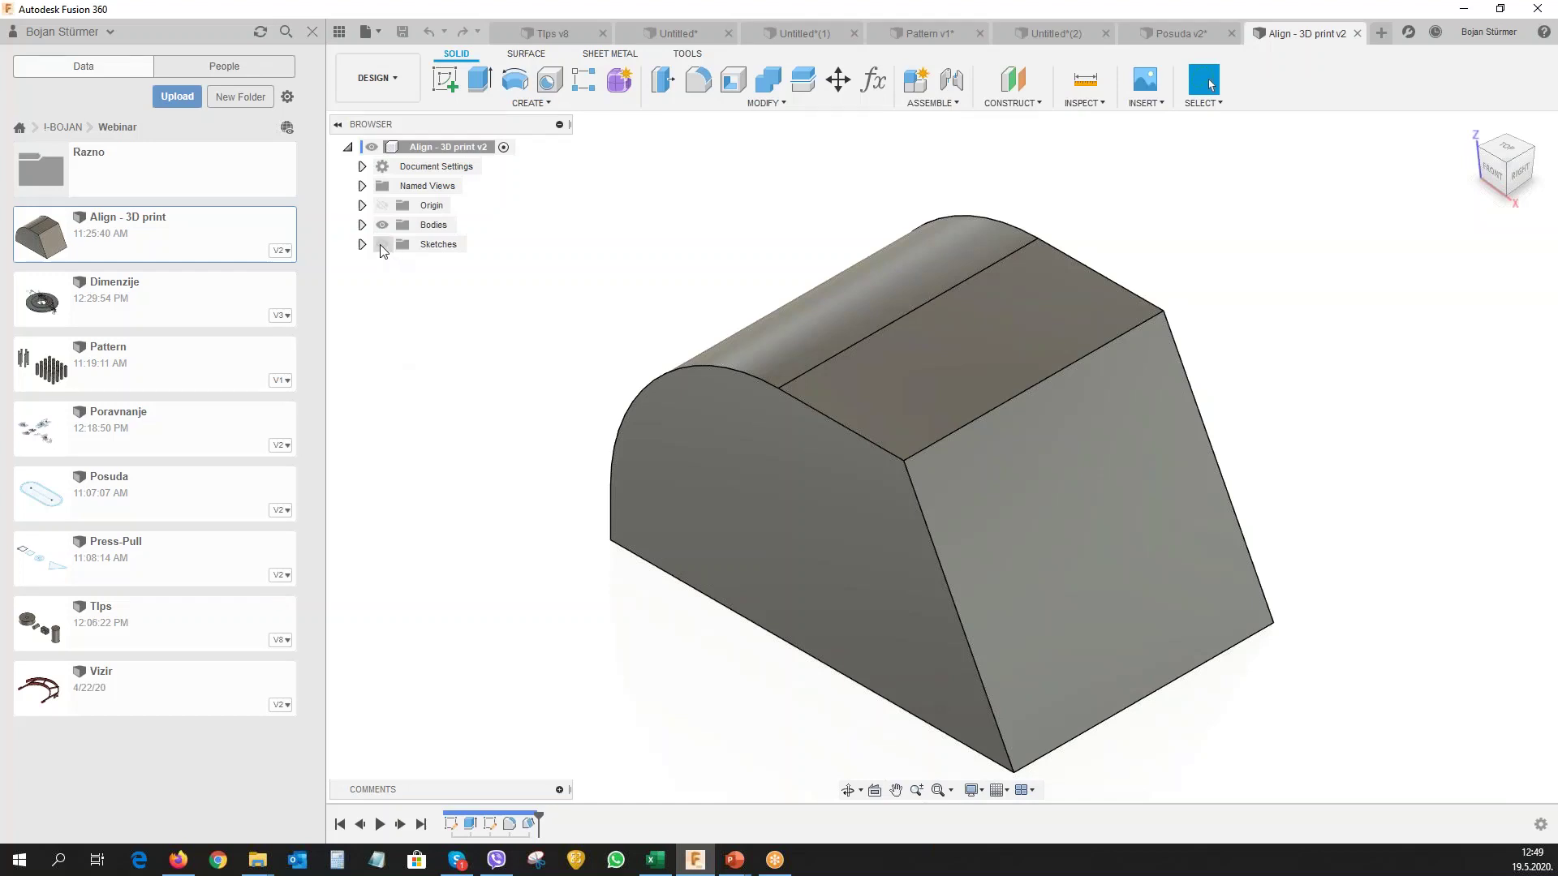
{"action": "left_click", "coordinate": [381, 245]}
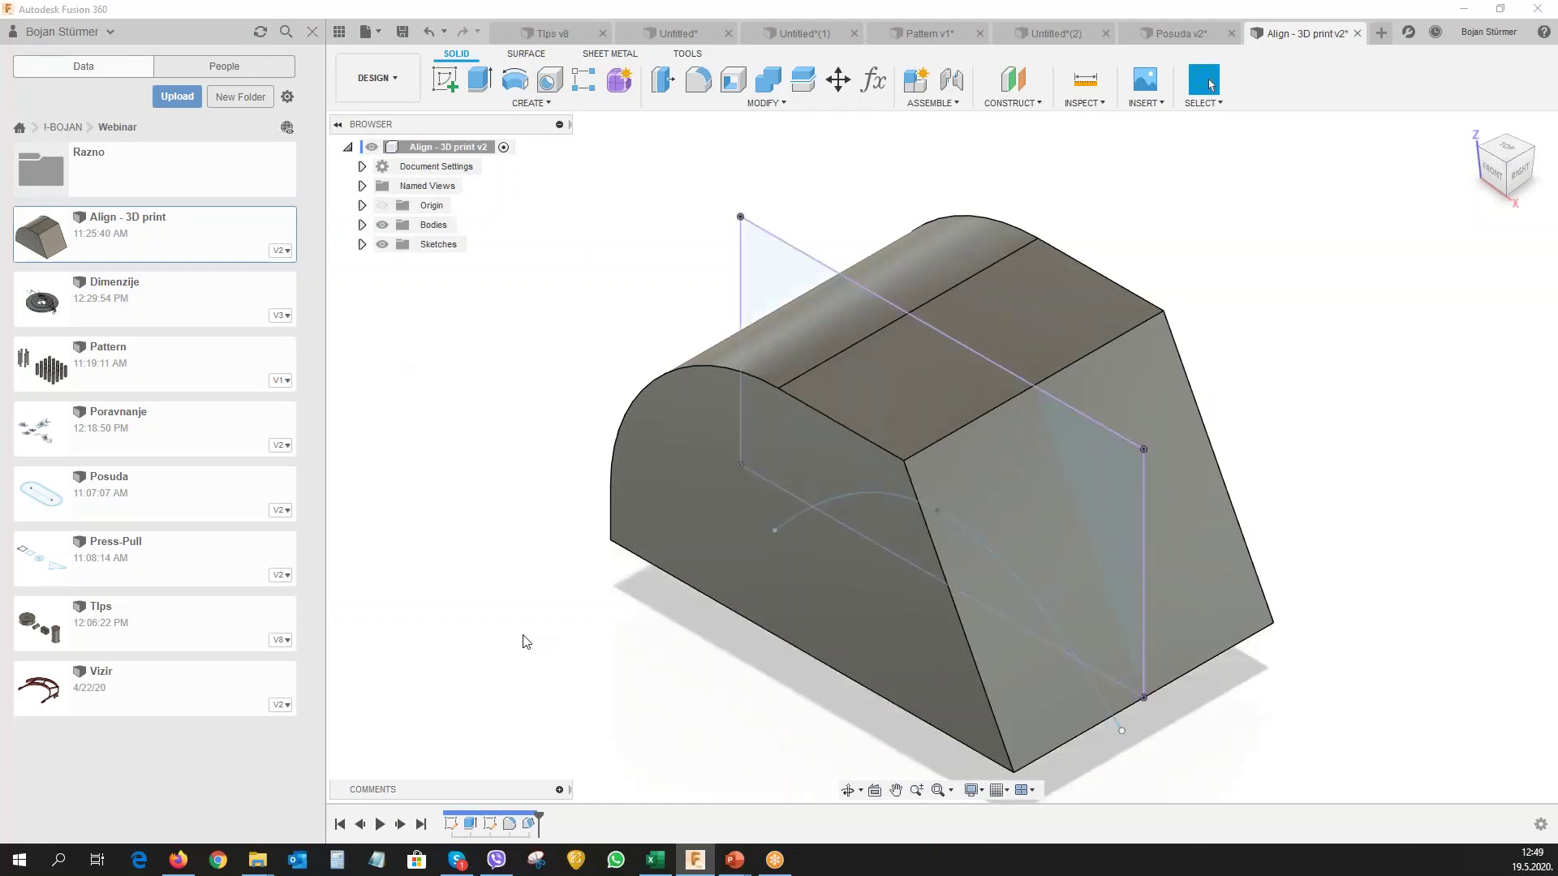
{"action": "left_click", "coordinate": [481, 80]}
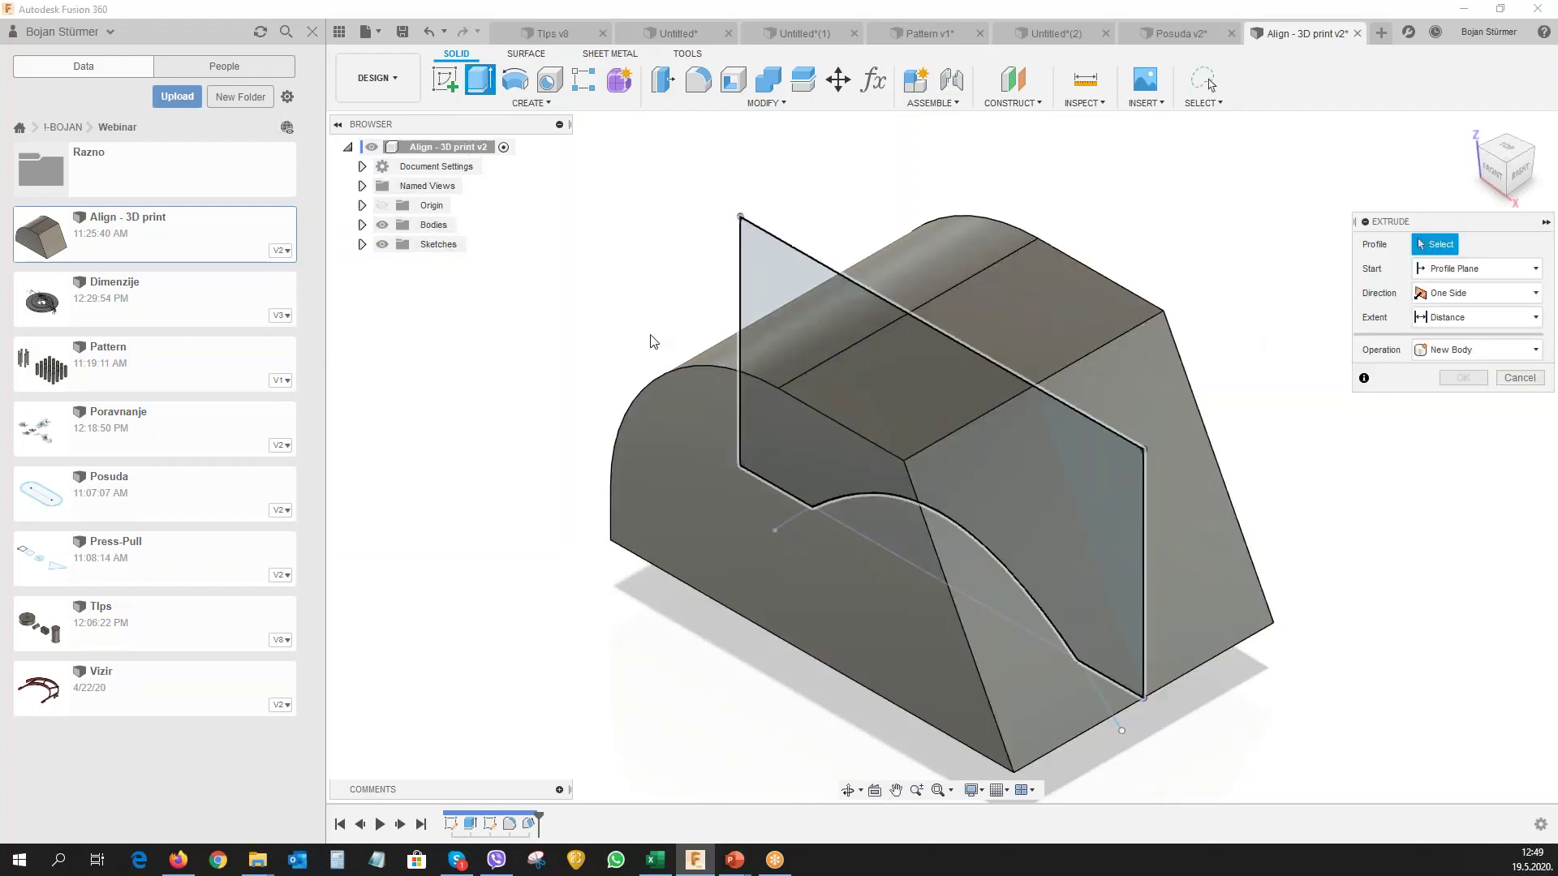
{"action": "key", "text": "Escape"}
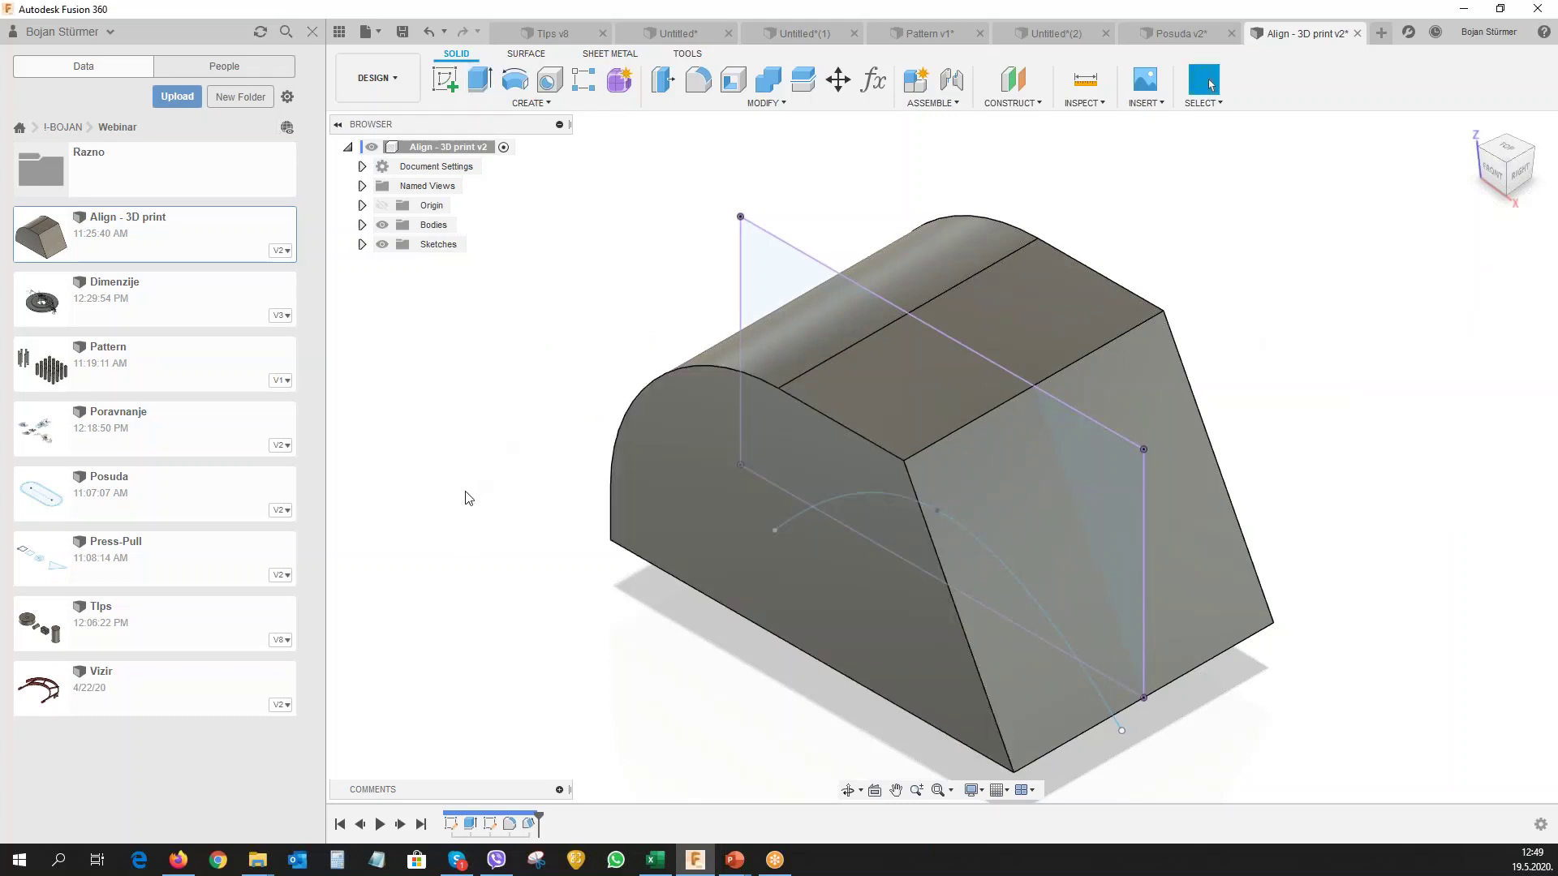
{"action": "middle_click_drag", "start_coordinate": [462, 494], "coordinate": [571, 490]}
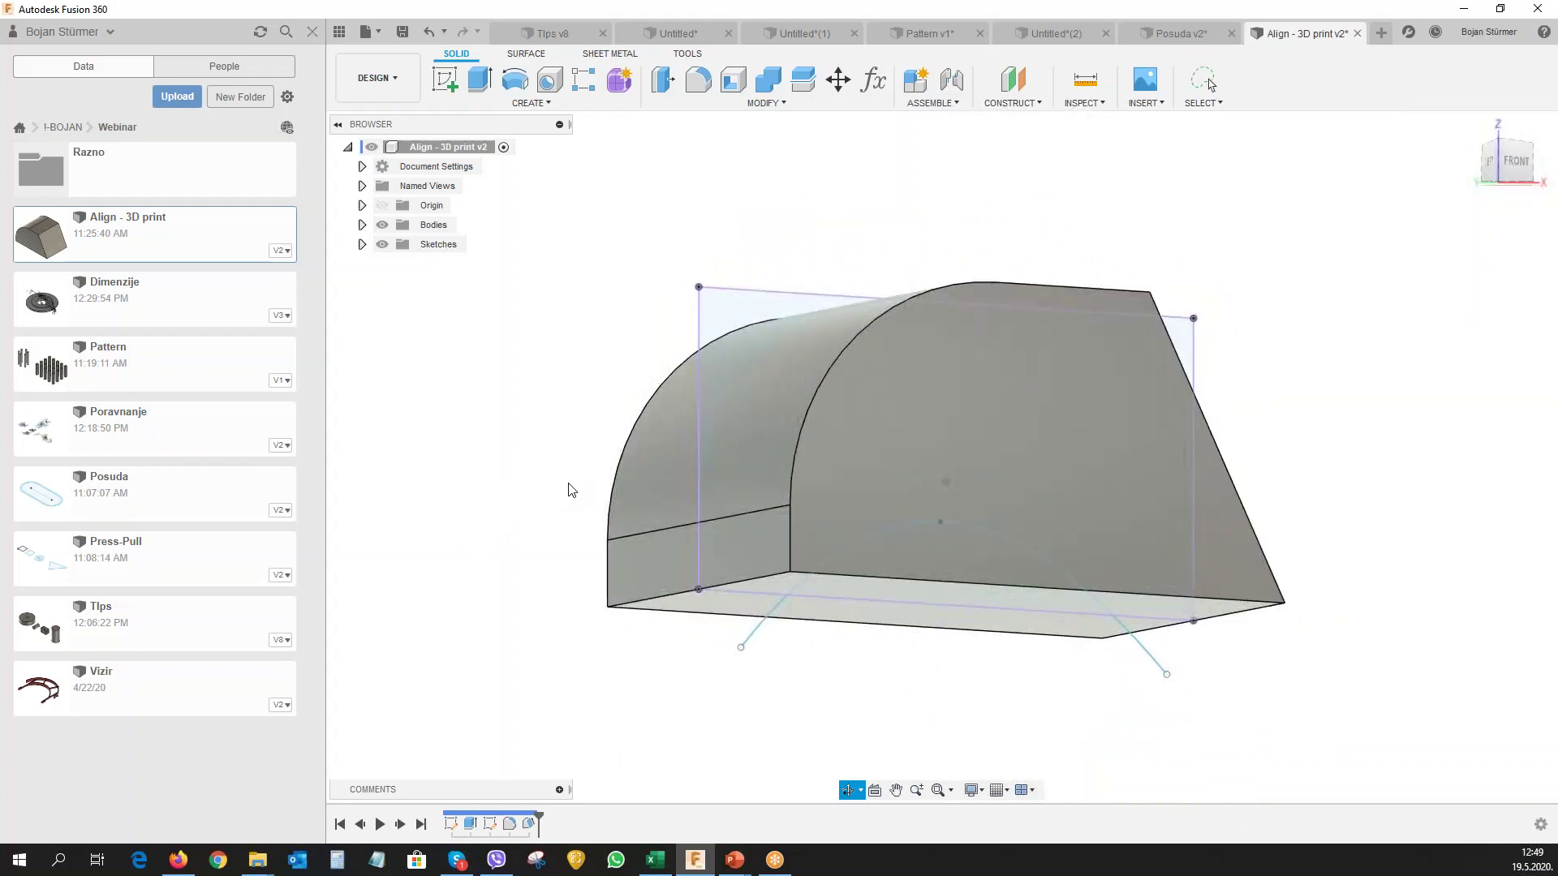
{"action": "left_click", "coordinate": [362, 244]}
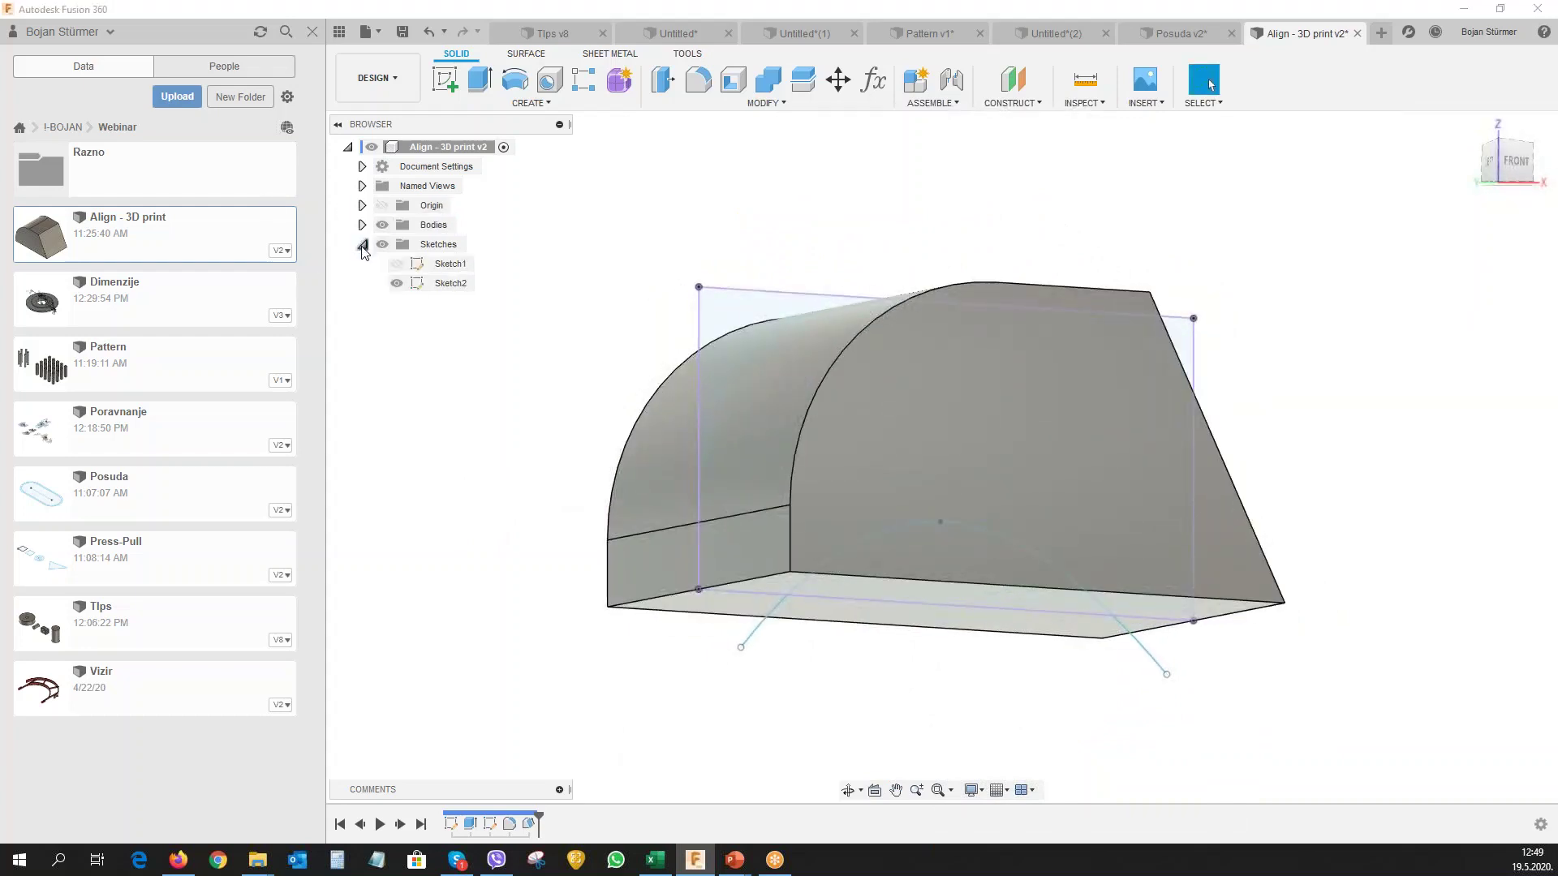
{"action": "left_click", "coordinate": [397, 283]}
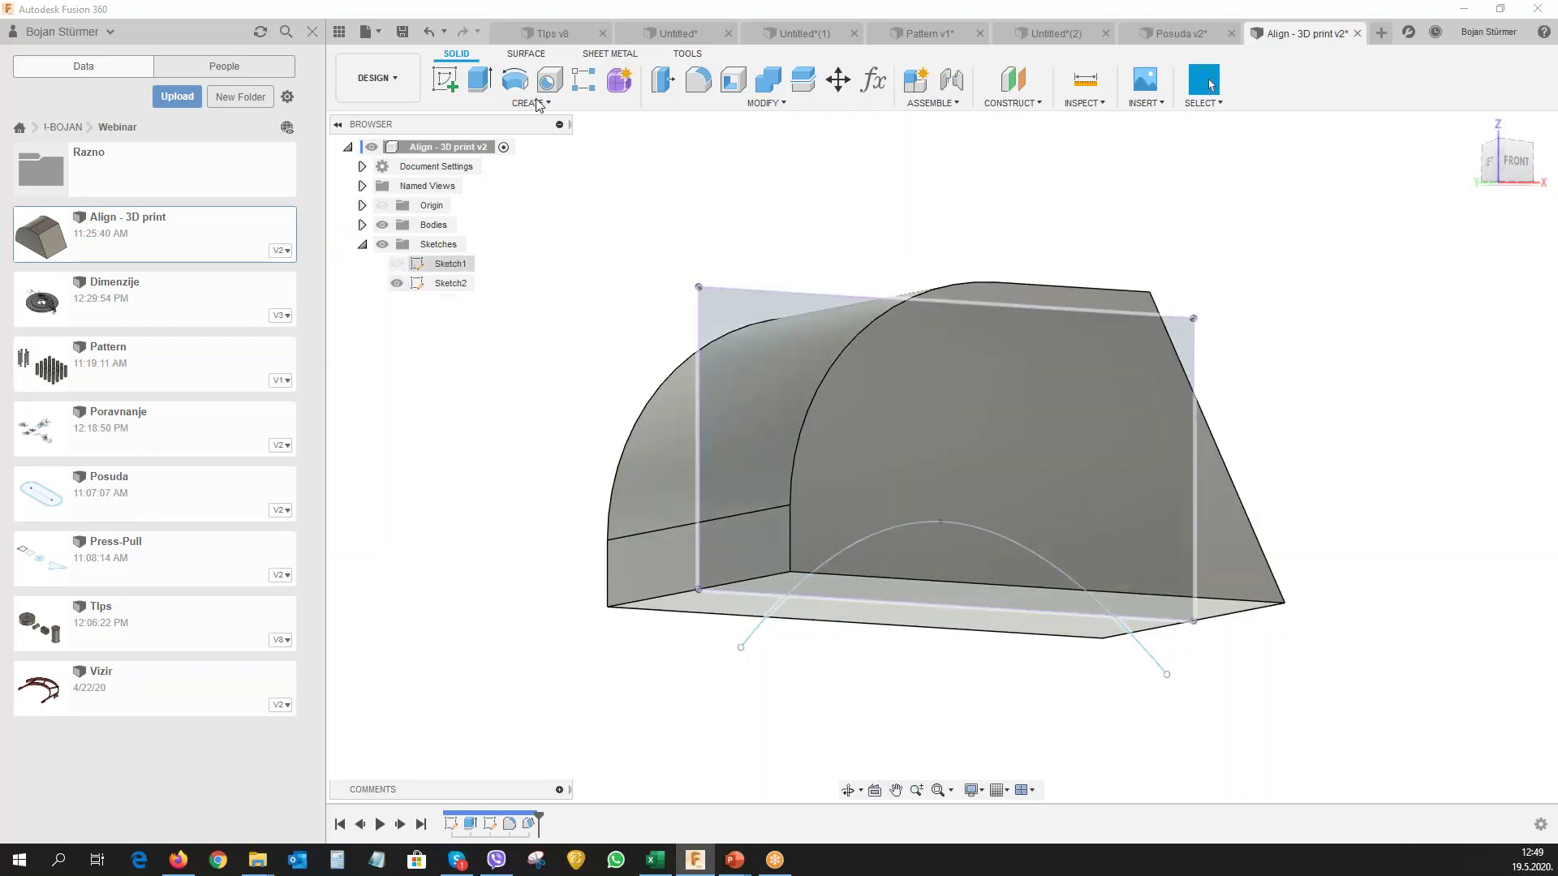
Extrude the arc profile symmetrically as a 25.961 mm cut into the body.
{"action": "left_click", "coordinate": [481, 80]}
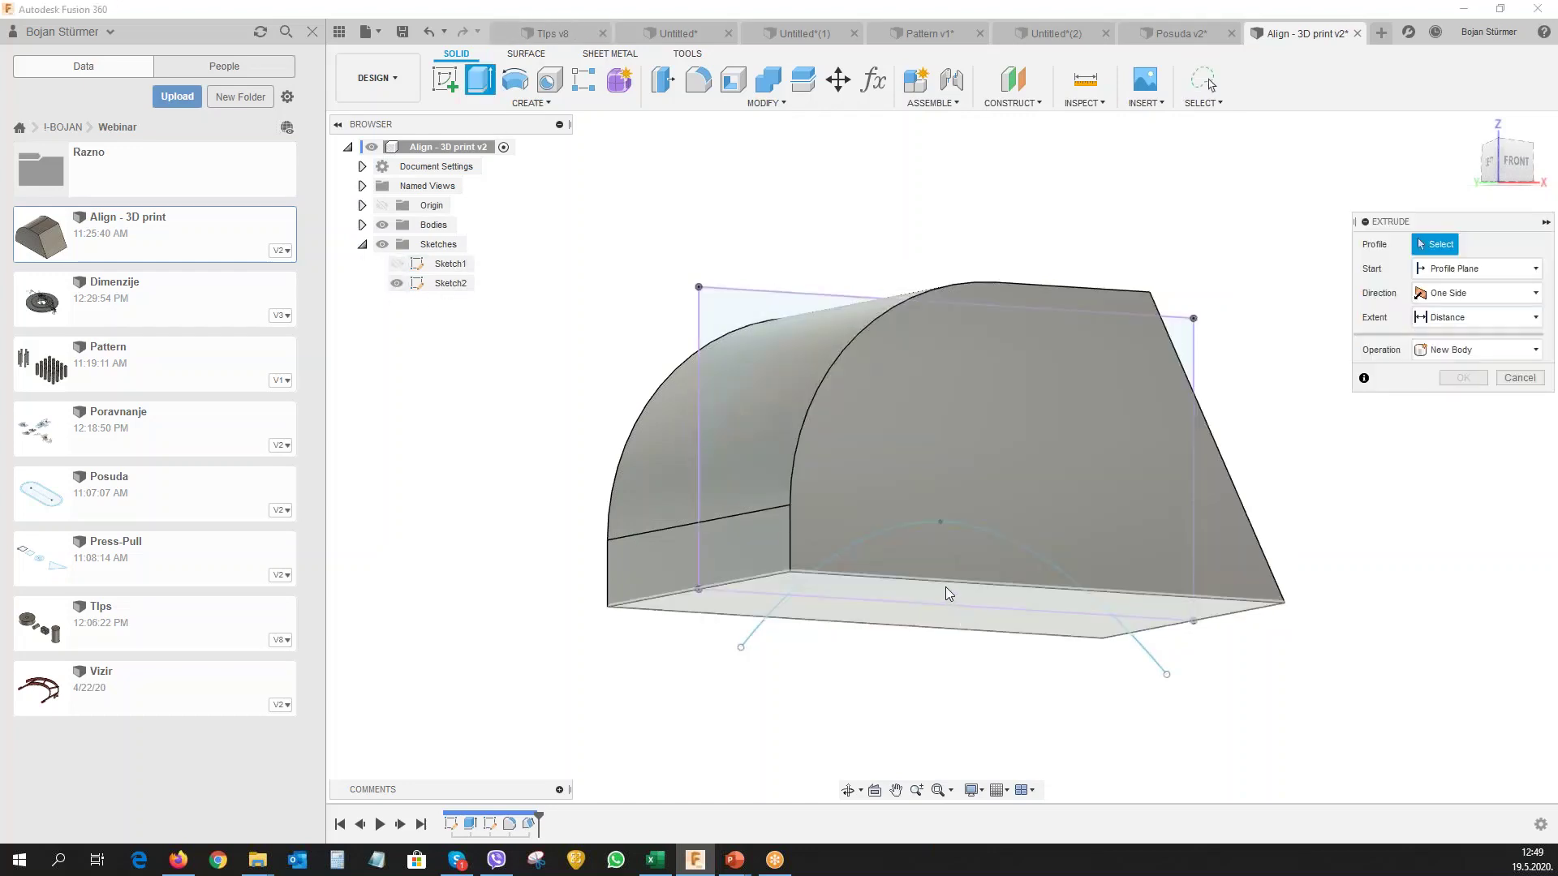
{"action": "left_click", "coordinate": [382, 225]}
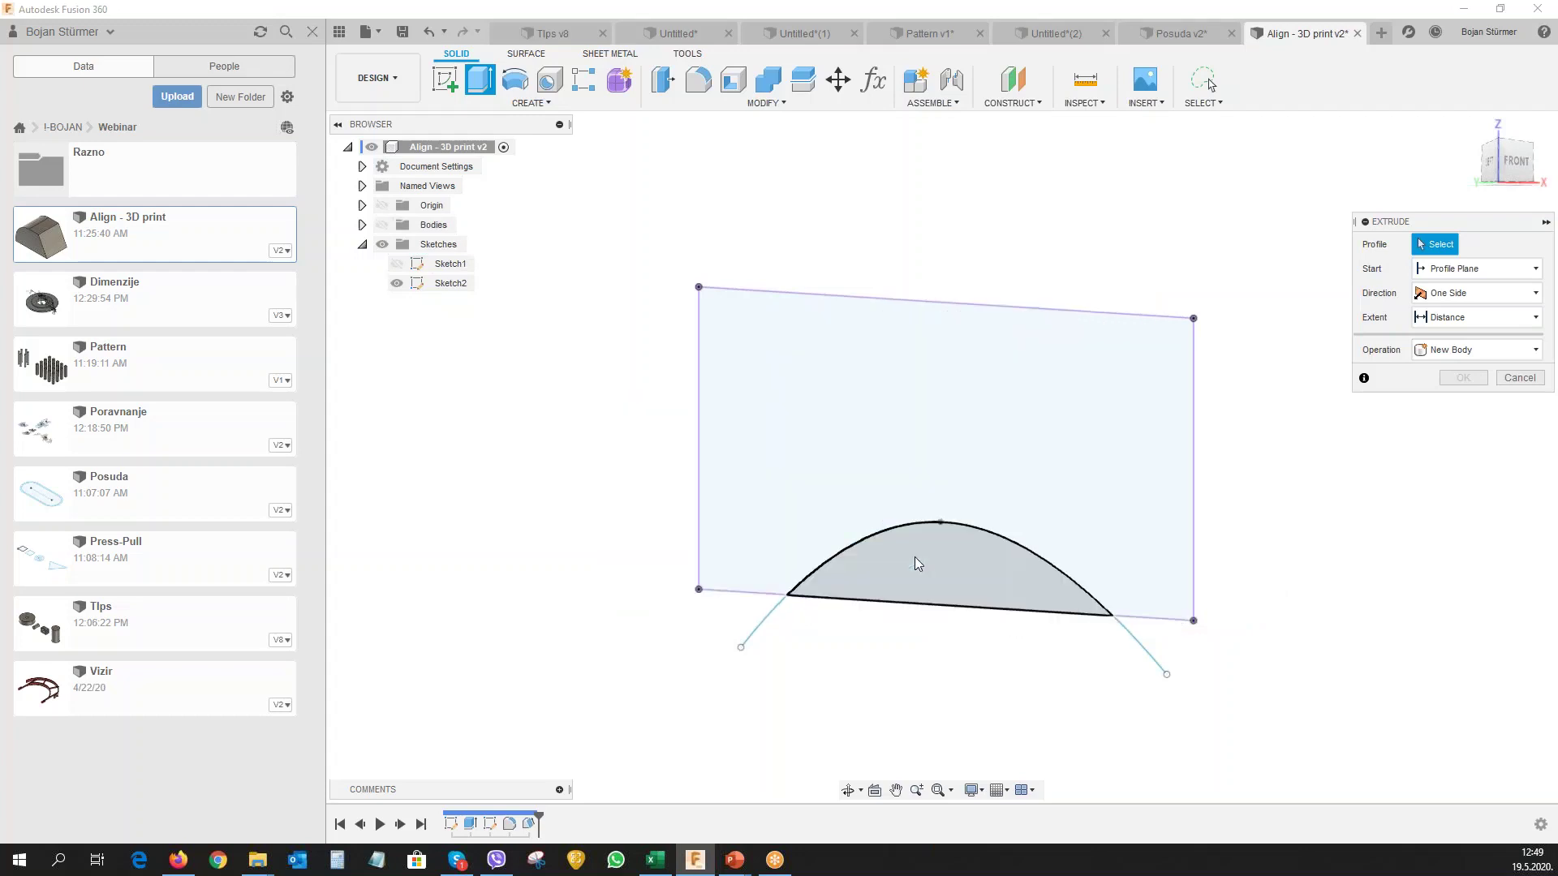
{"action": "left_click", "coordinate": [916, 562]}
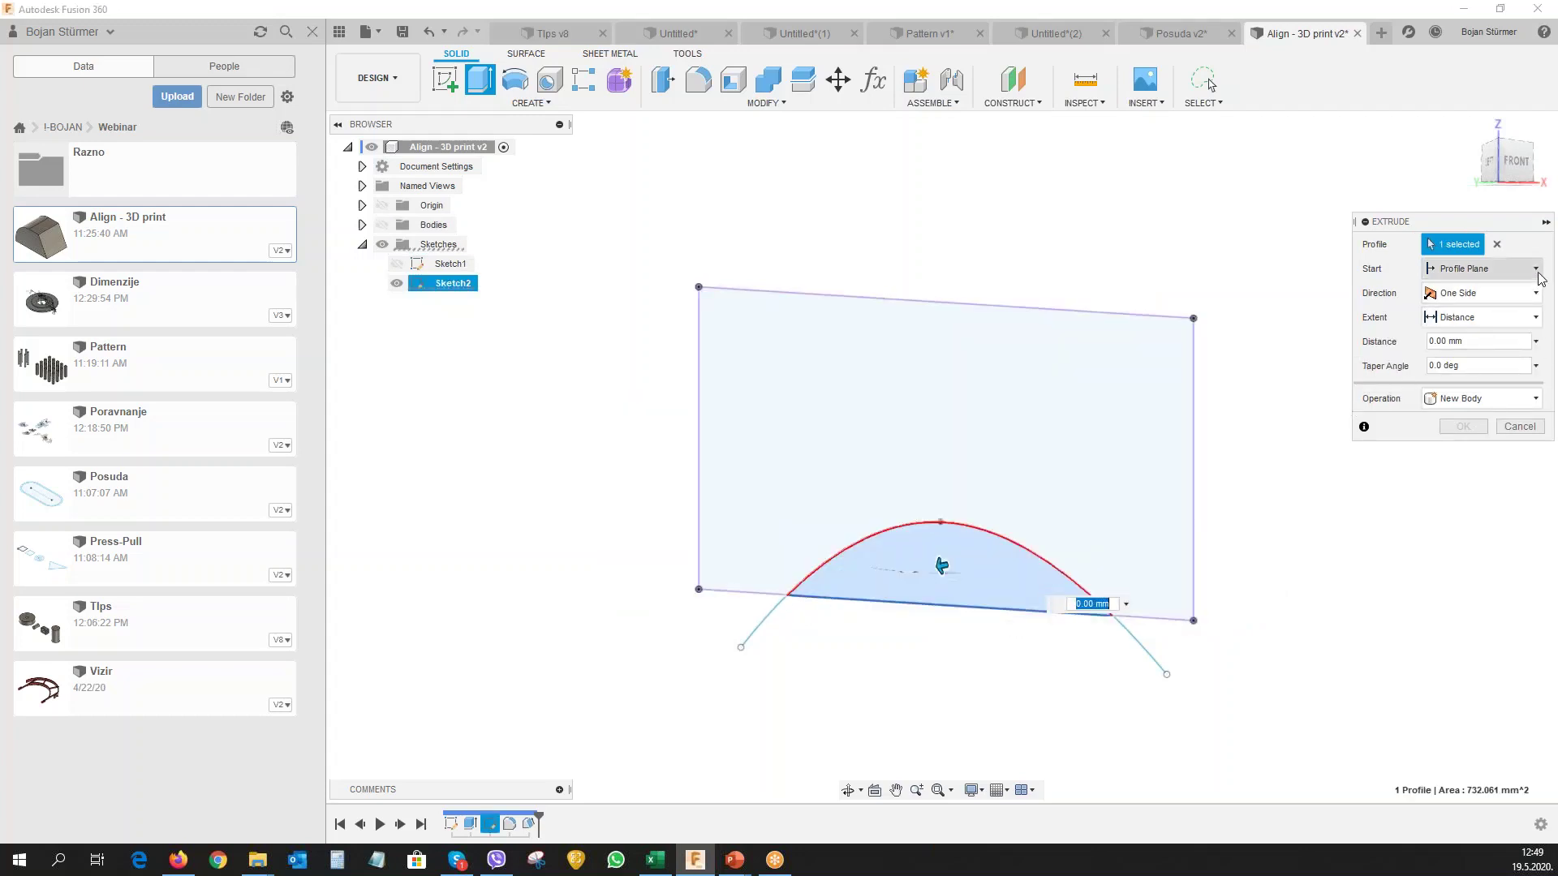
{"action": "left_click", "coordinate": [1536, 322]}
{"action": "left_click", "coordinate": [1485, 293]}
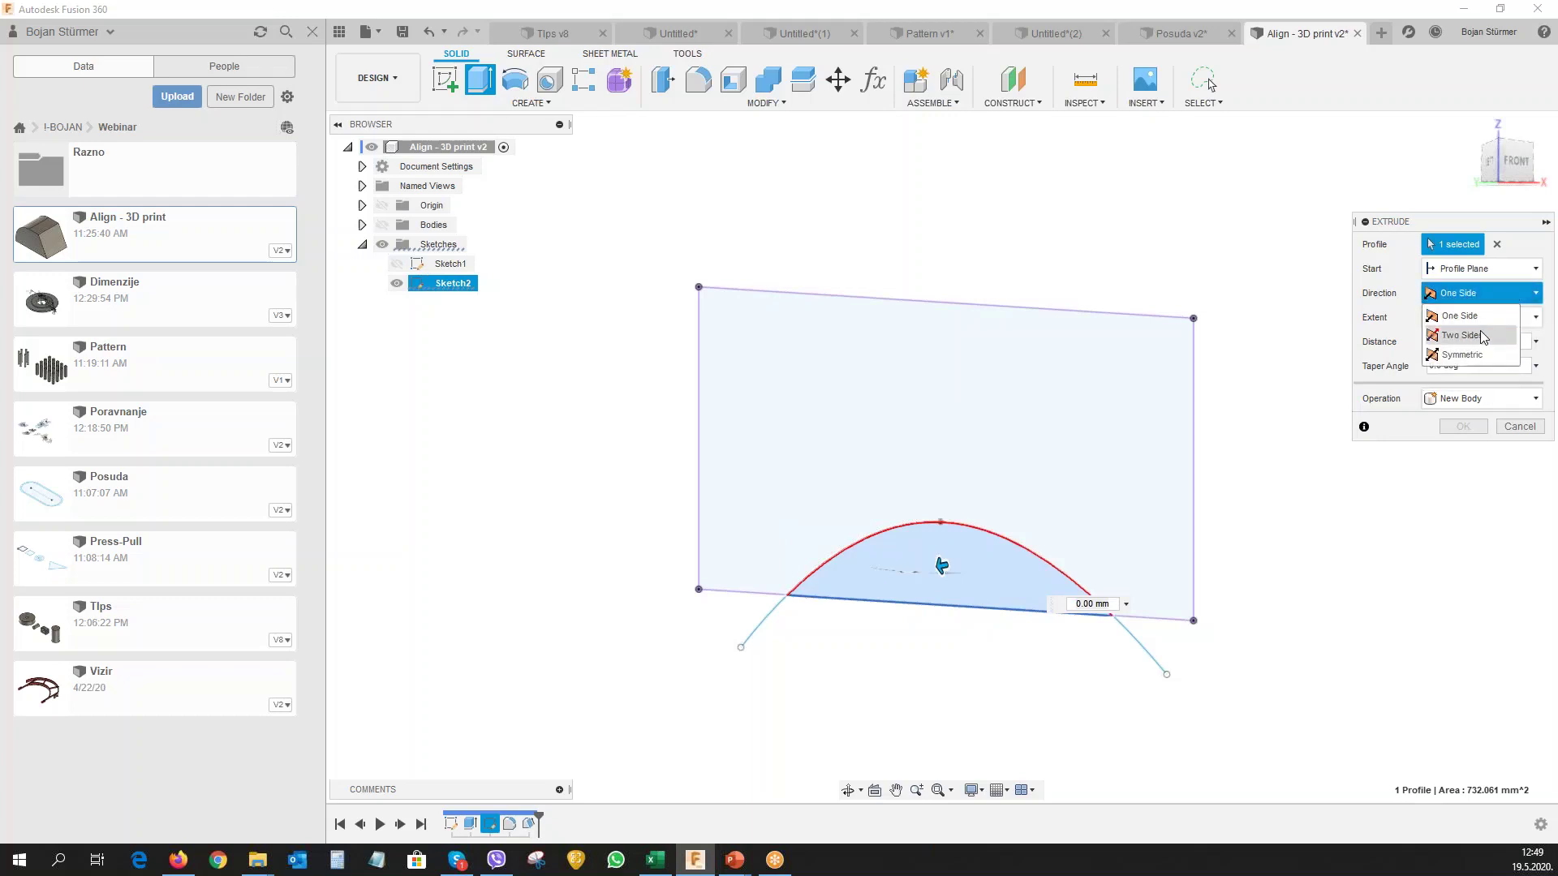
{"action": "left_click", "coordinate": [1470, 355]}
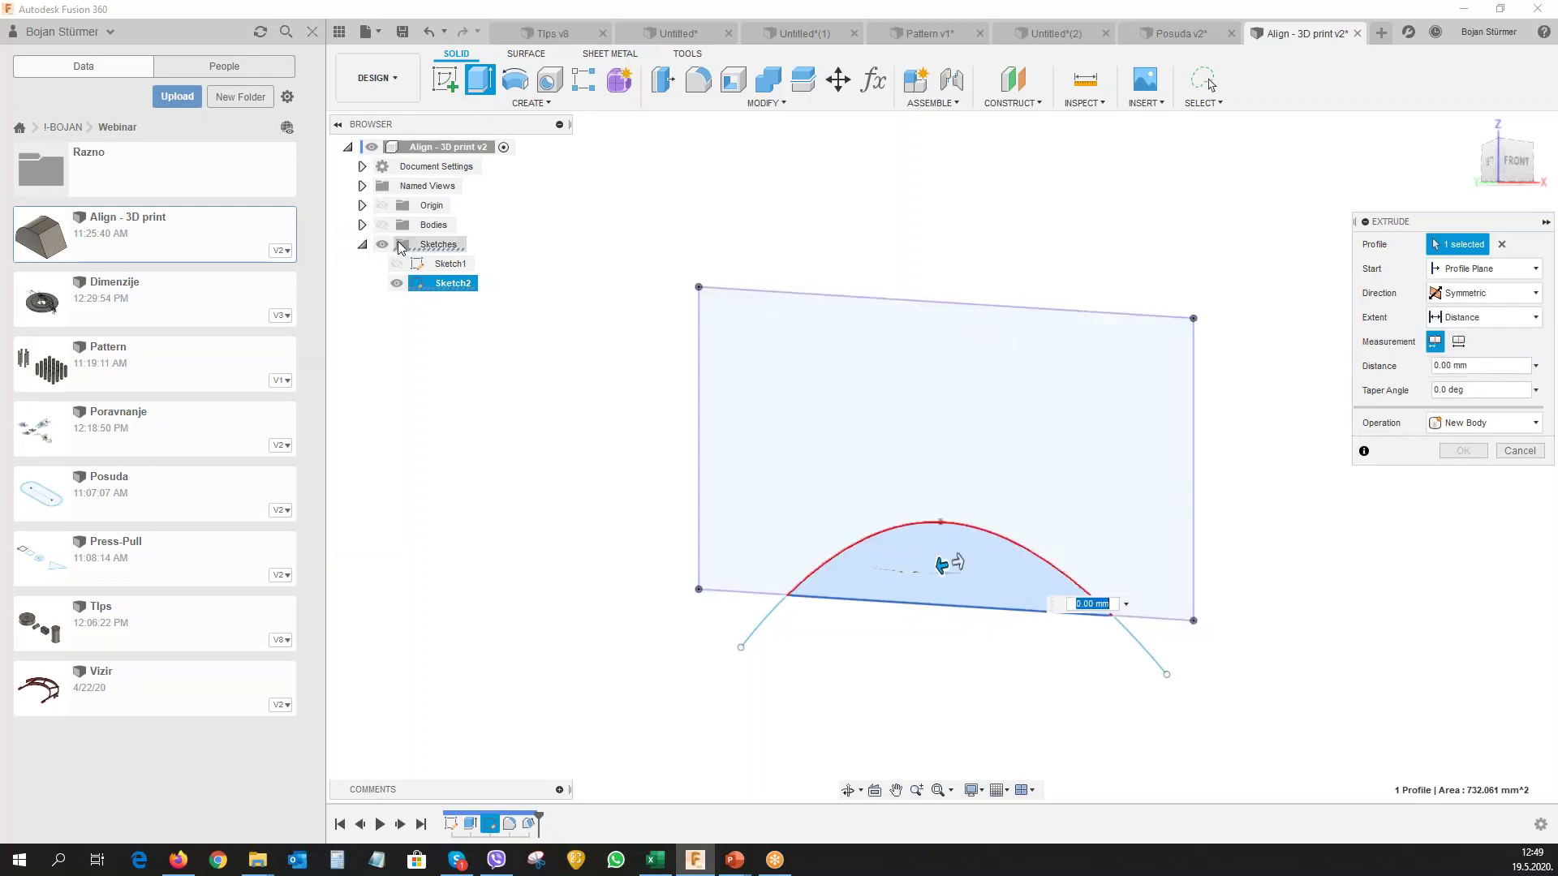
{"action": "left_click", "coordinate": [382, 225]}
{"action": "middle_click_drag", "start_coordinate": [539, 507], "coordinate": [567, 535], "text": "shift"}
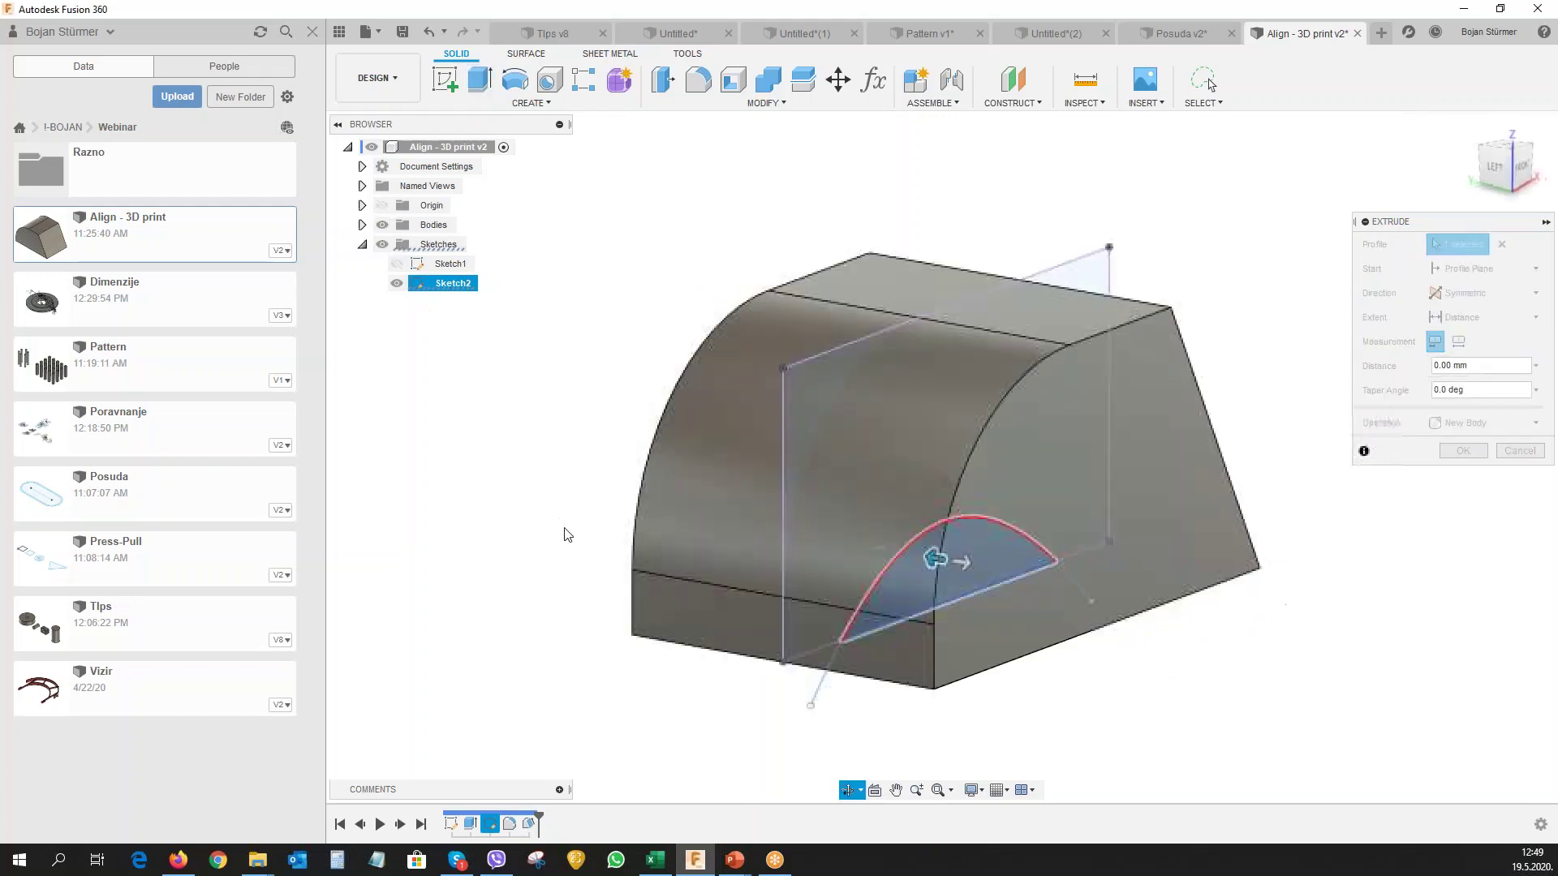
{"action": "left_click_drag", "start_coordinate": [998, 578], "coordinate": [1068, 600]}
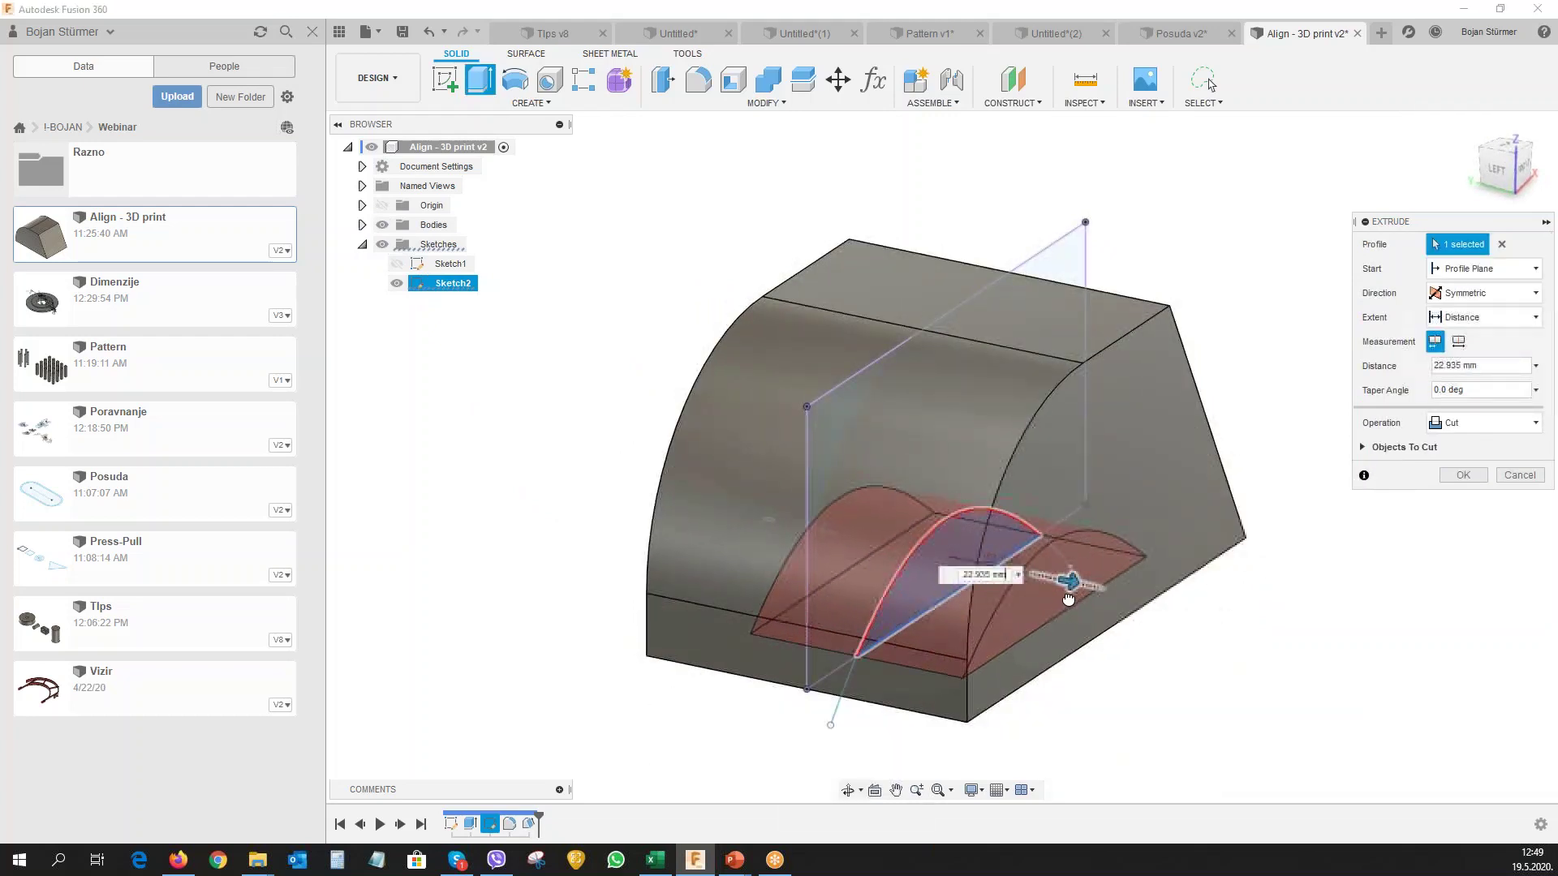
{"action": "left_click_drag", "start_coordinate": [1068, 599], "coordinate": [1082, 586]}
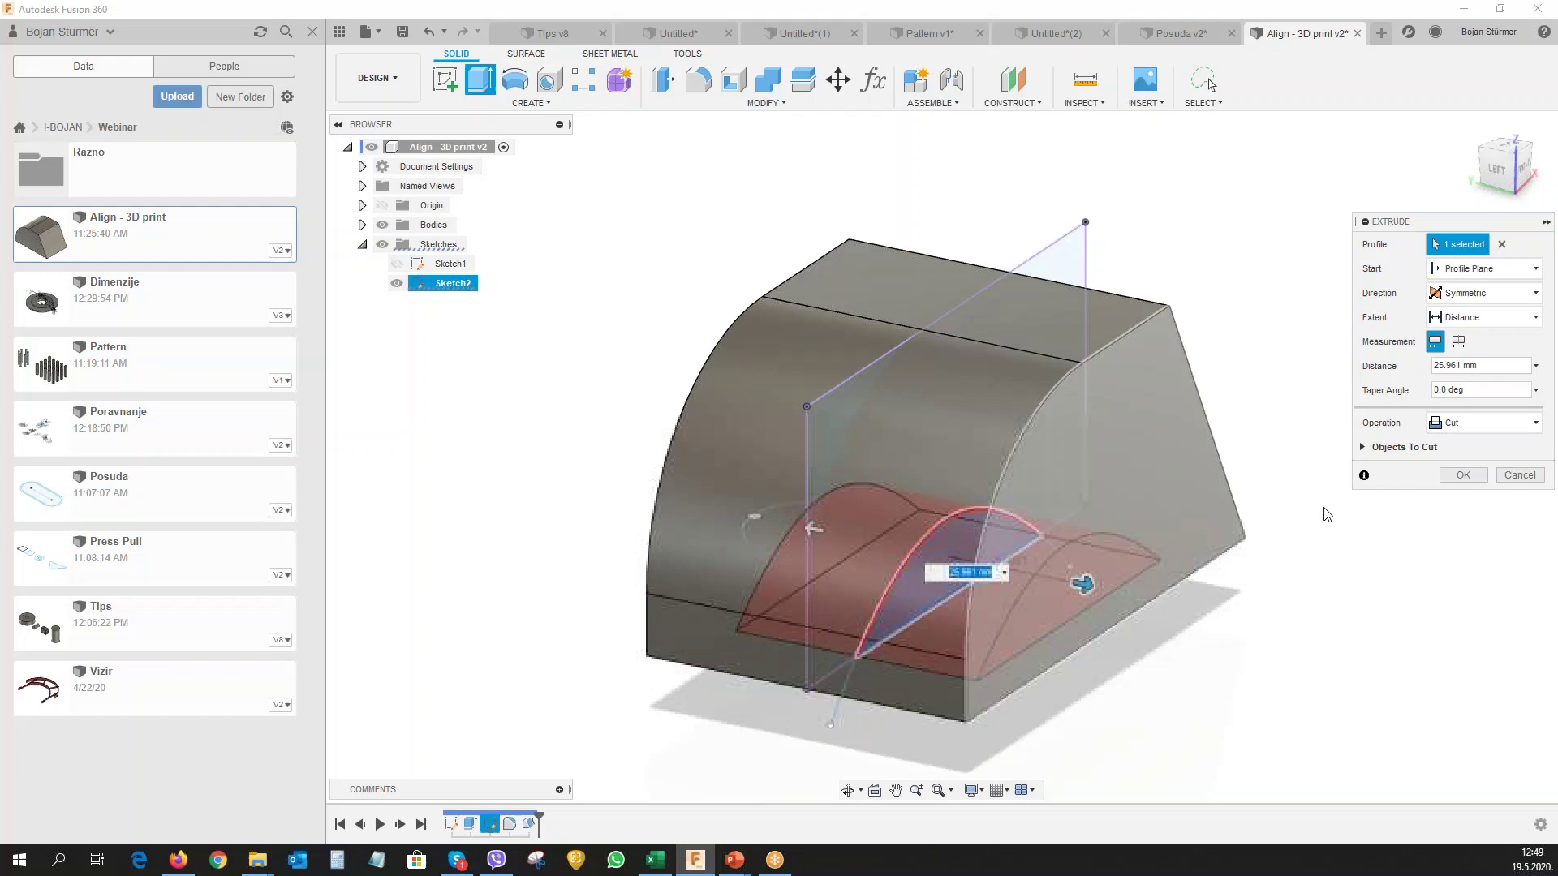
{"action": "left_click", "coordinate": [1445, 479]}
{"action": "mouse_move", "coordinate": [1088, 722]}
{"action": "middle_mouse_down", "text": "shift"}
{"action": "mouse_move", "coordinate": [1020, 639]}
{"action": "mouse_move", "coordinate": [932, 641]}
{"action": "mouse_move", "coordinate": [981, 661]}
{"action": "mouse_move", "coordinate": [933, 659]}
{"action": "mouse_move", "coordinate": [976, 716]}
{"action": "mouse_move", "coordinate": [941, 710]}
{"action": "mouse_move", "coordinate": [966, 702]}
{"action": "mouse_move", "coordinate": [956, 654]}
{"action": "middle_mouse_up", "text": "shift"}
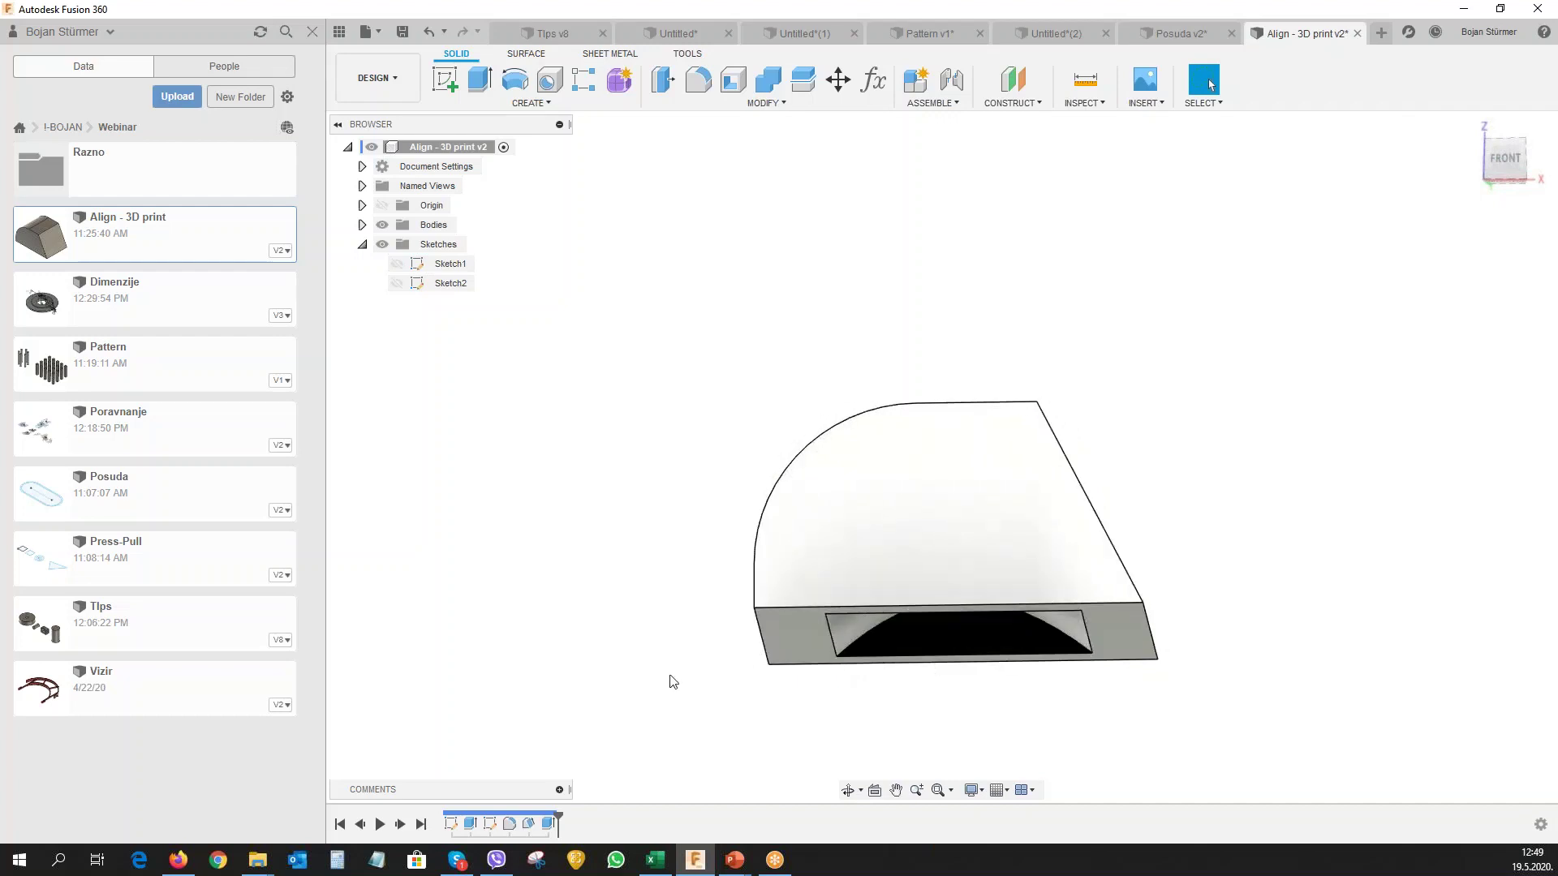
{"action": "mouse_move", "coordinate": [636, 675]}
{"action": "middle_mouse_down", "text": "shift"}
{"action": "mouse_move", "coordinate": [666, 537]}
{"action": "mouse_move", "coordinate": [661, 785]}
{"action": "mouse_move", "coordinate": [661, 769]}
{"action": "middle_mouse_up", "text": "shift"}
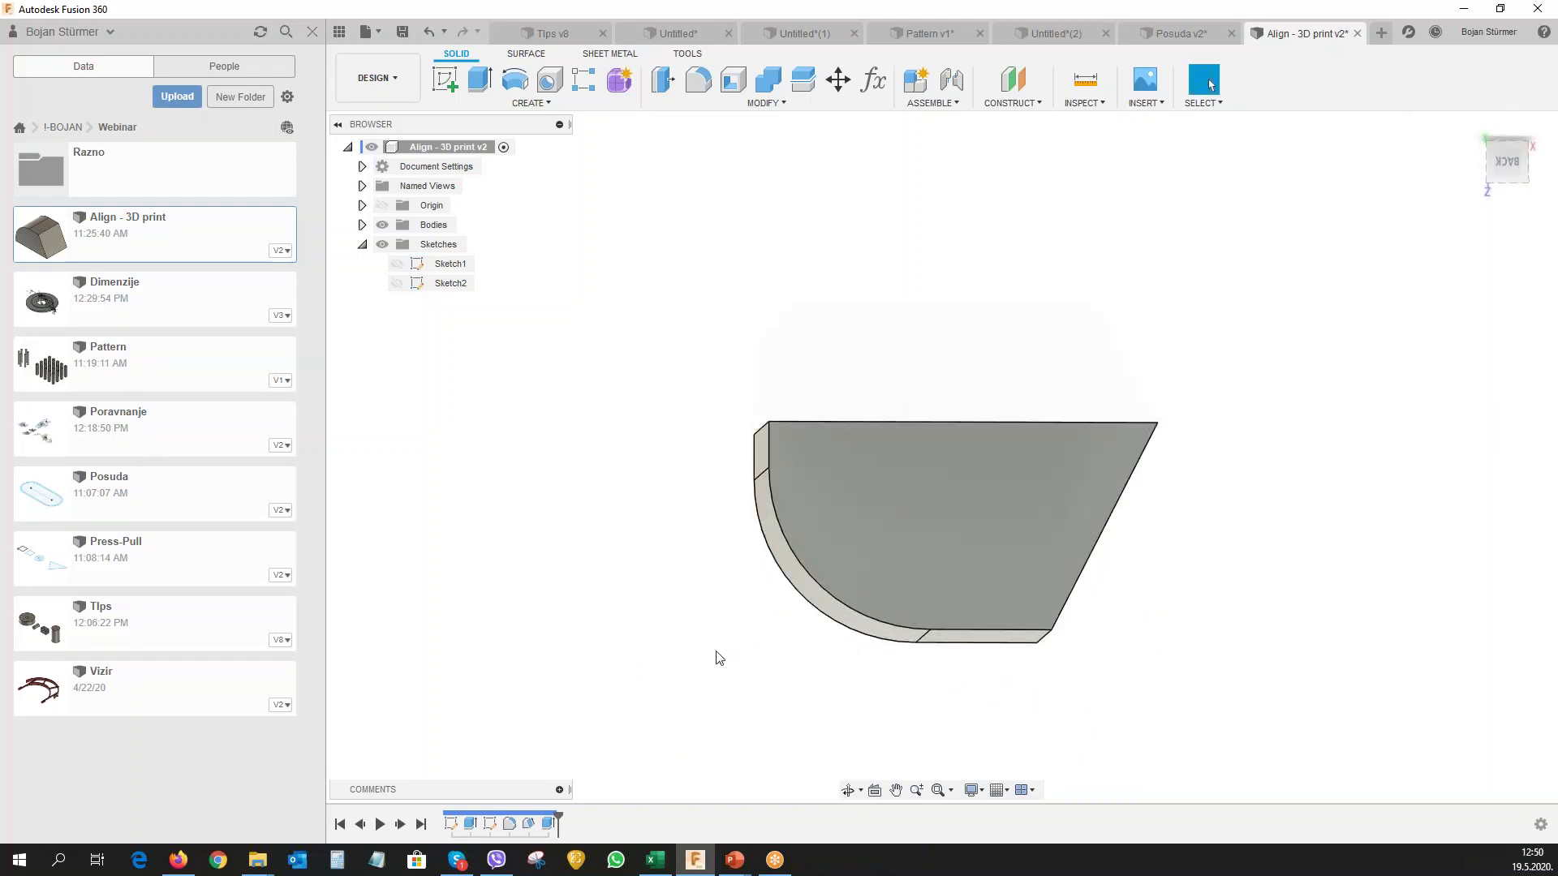
{"action": "mouse_move", "coordinate": [1131, 673]}
{"action": "middle_mouse_down", "text": "shift"}
{"action": "mouse_move", "coordinate": [1031, 703]}
{"action": "mouse_move", "coordinate": [1026, 685]}
{"action": "mouse_move", "coordinate": [911, 636]}
{"action": "mouse_move", "coordinate": [852, 452]}
{"action": "mouse_move", "coordinate": [744, 441]}
{"action": "mouse_move", "coordinate": [709, 553]}
{"action": "mouse_move", "coordinate": [657, 546]}
{"action": "mouse_move", "coordinate": [714, 552]}
{"action": "middle_mouse_up", "text": "shift"}
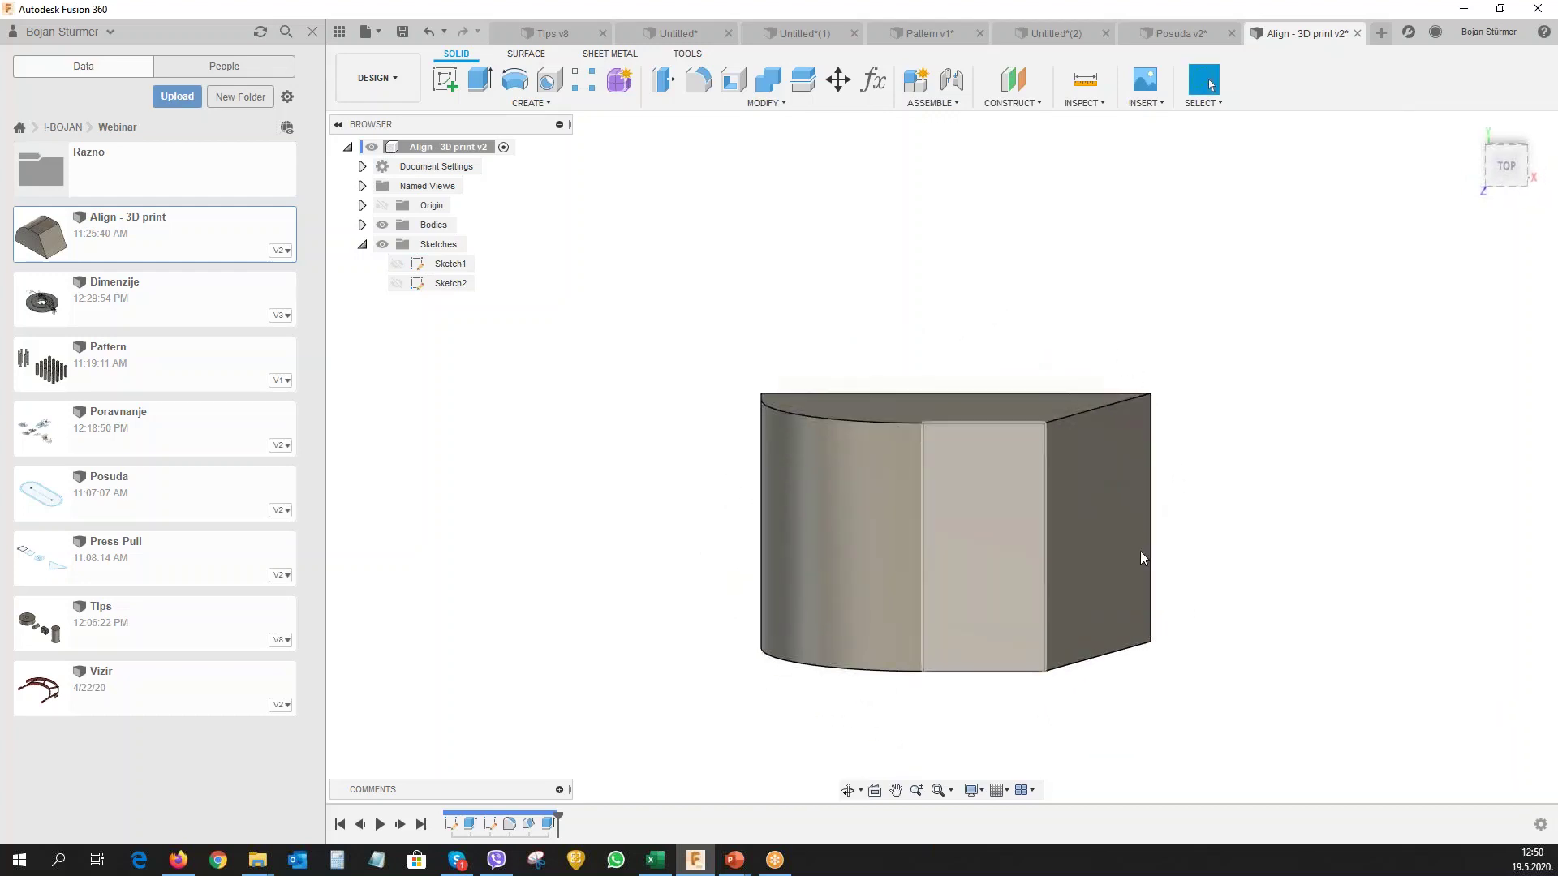
{"action": "mouse_move", "coordinate": [1182, 538]}
{"action": "middle_mouse_down", "text": "shift"}
{"action": "mouse_move", "coordinate": [1107, 454]}
{"action": "mouse_move", "coordinate": [1033, 578]}
{"action": "mouse_move", "coordinate": [1087, 660]}
{"action": "mouse_move", "coordinate": [1080, 684]}
{"action": "middle_mouse_up", "text": "shift"}
{"action": "middle_click_drag", "start_coordinate": [835, 414], "coordinate": [1081, 390], "text": "shift"}
{"action": "middle_click_drag", "start_coordinate": [1169, 414], "coordinate": [1171, 404], "text": "shift"}
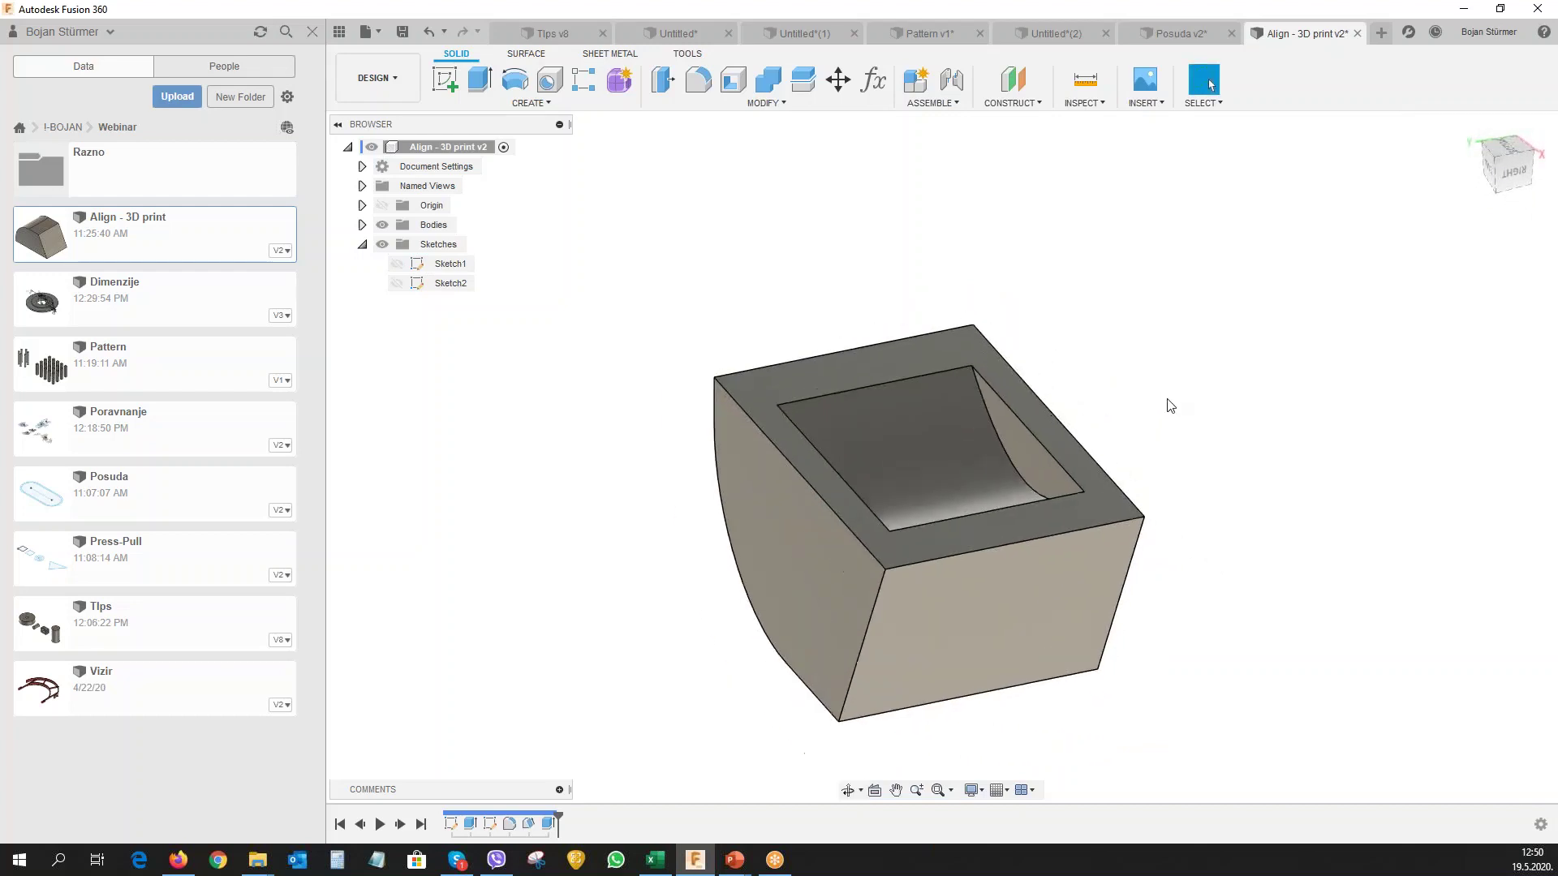
{"action": "left_click", "coordinate": [1467, 128]}
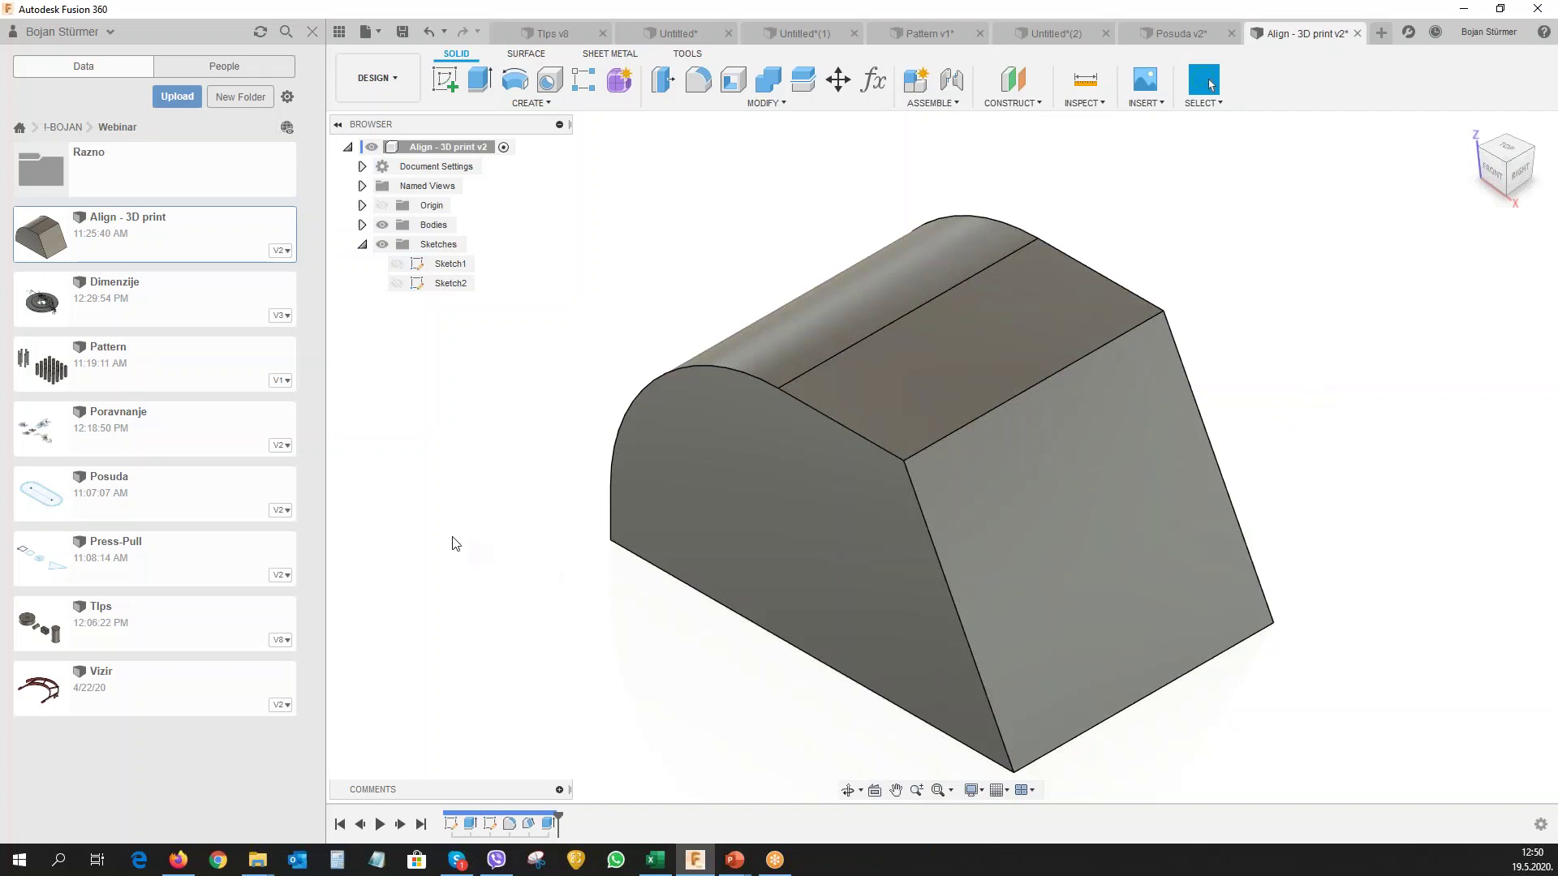
{"action": "mouse_move", "coordinate": [452, 539]}
{"action": "middle_mouse_down", "text": "shift"}
{"action": "mouse_move", "coordinate": [514, 470]}
{"action": "mouse_move", "coordinate": [484, 479]}
{"action": "middle_mouse_up", "text": "shift"}
{"action": "middle_click_drag", "start_coordinate": [621, 498], "coordinate": [1028, 401], "text": "shift"}
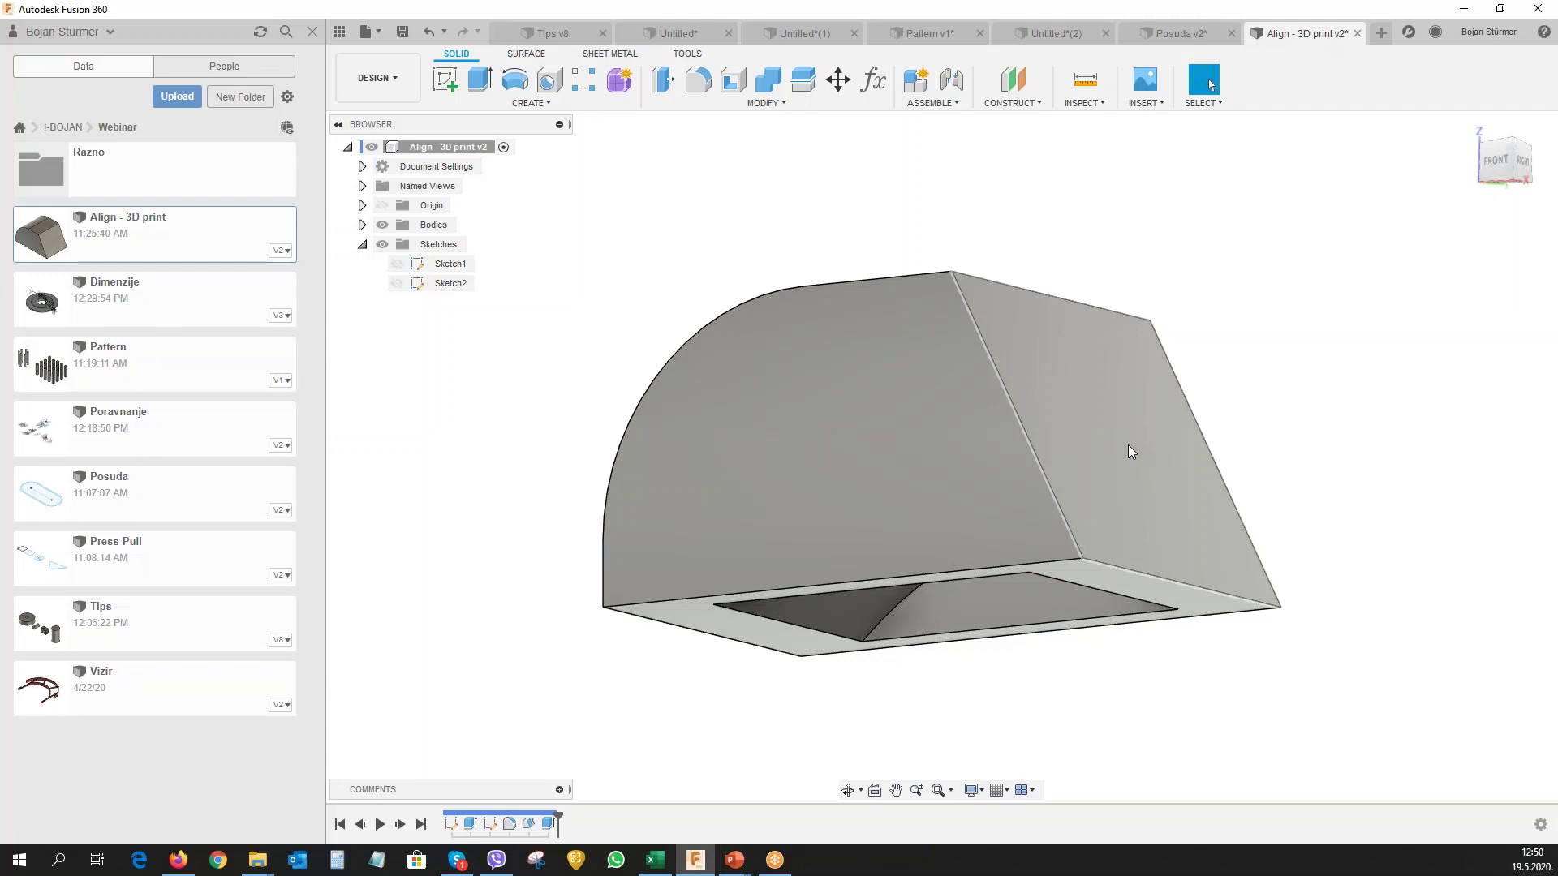
Align the body's slanted right face to the origin XY plane.
{"action": "left_click", "coordinate": [781, 105]}
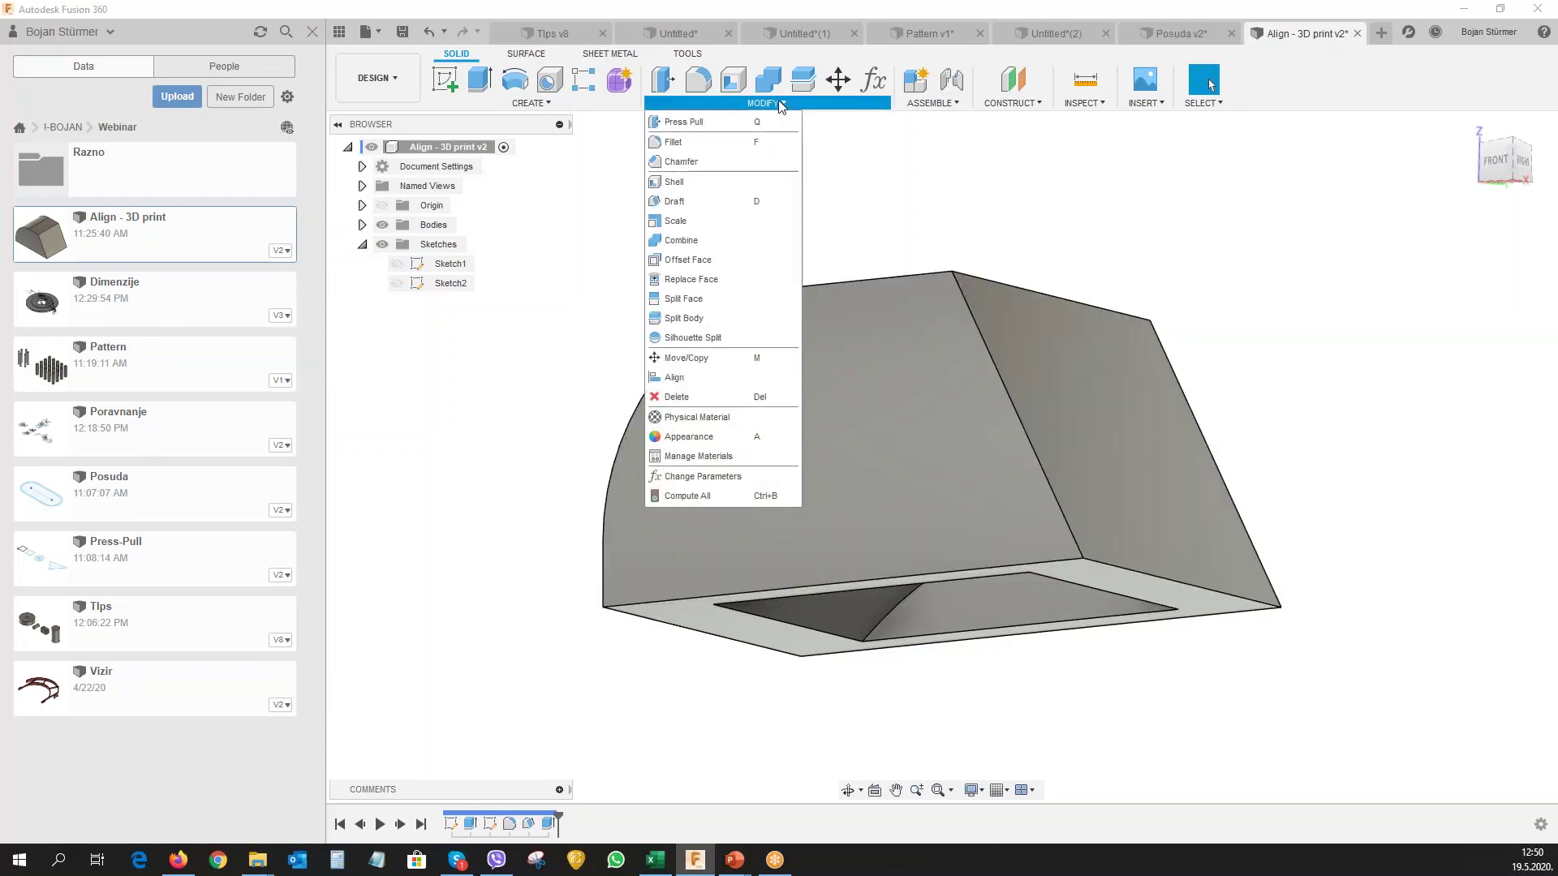
{"action": "left_click", "coordinate": [674, 378]}
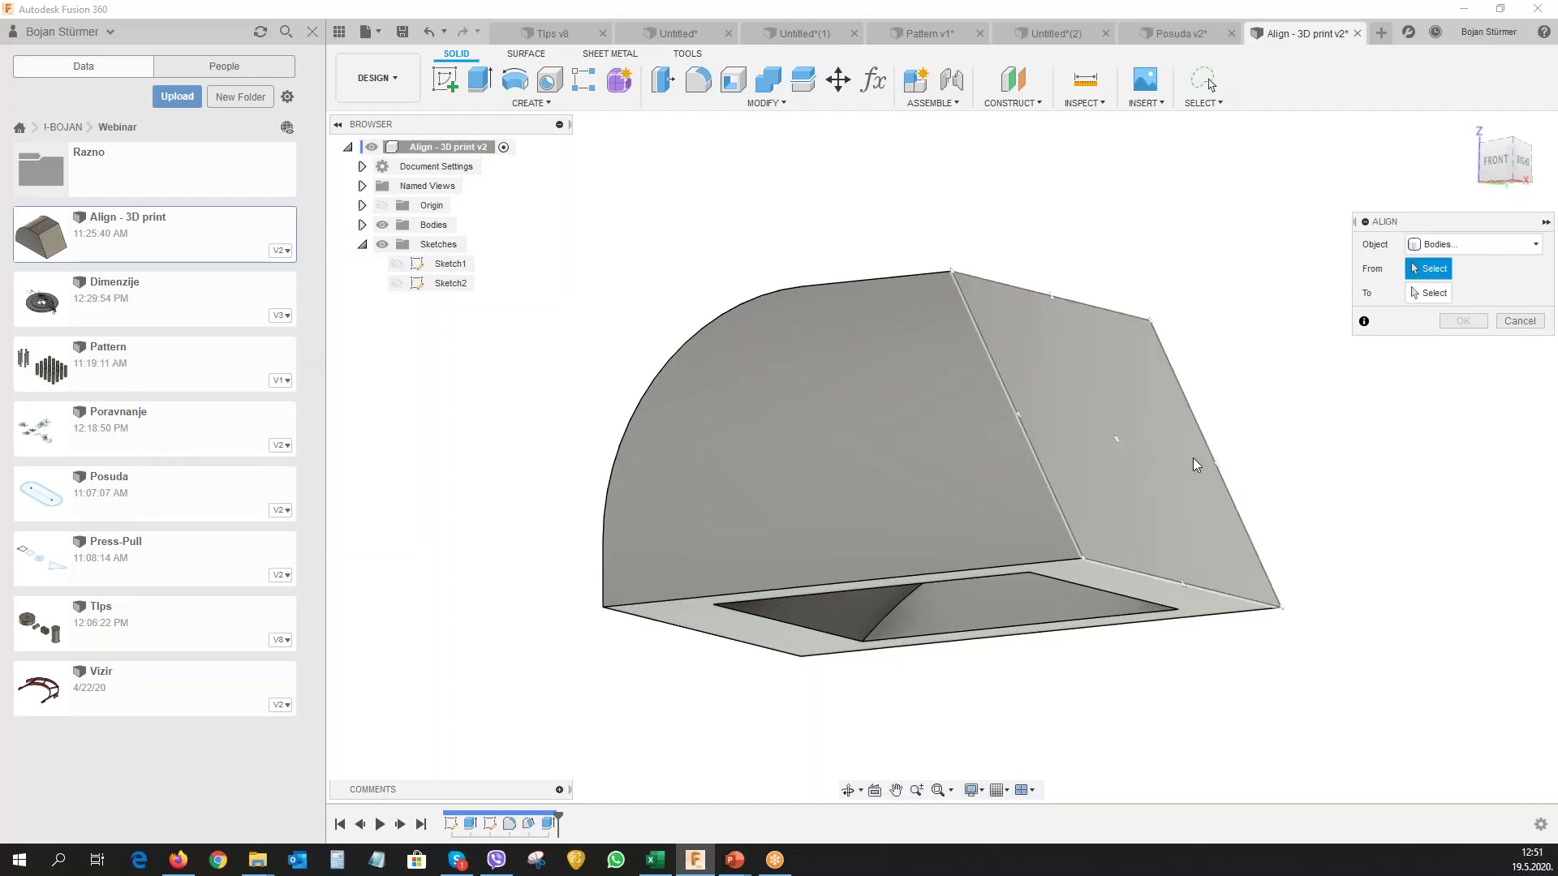
{"action": "left_click", "coordinate": [1150, 499]}
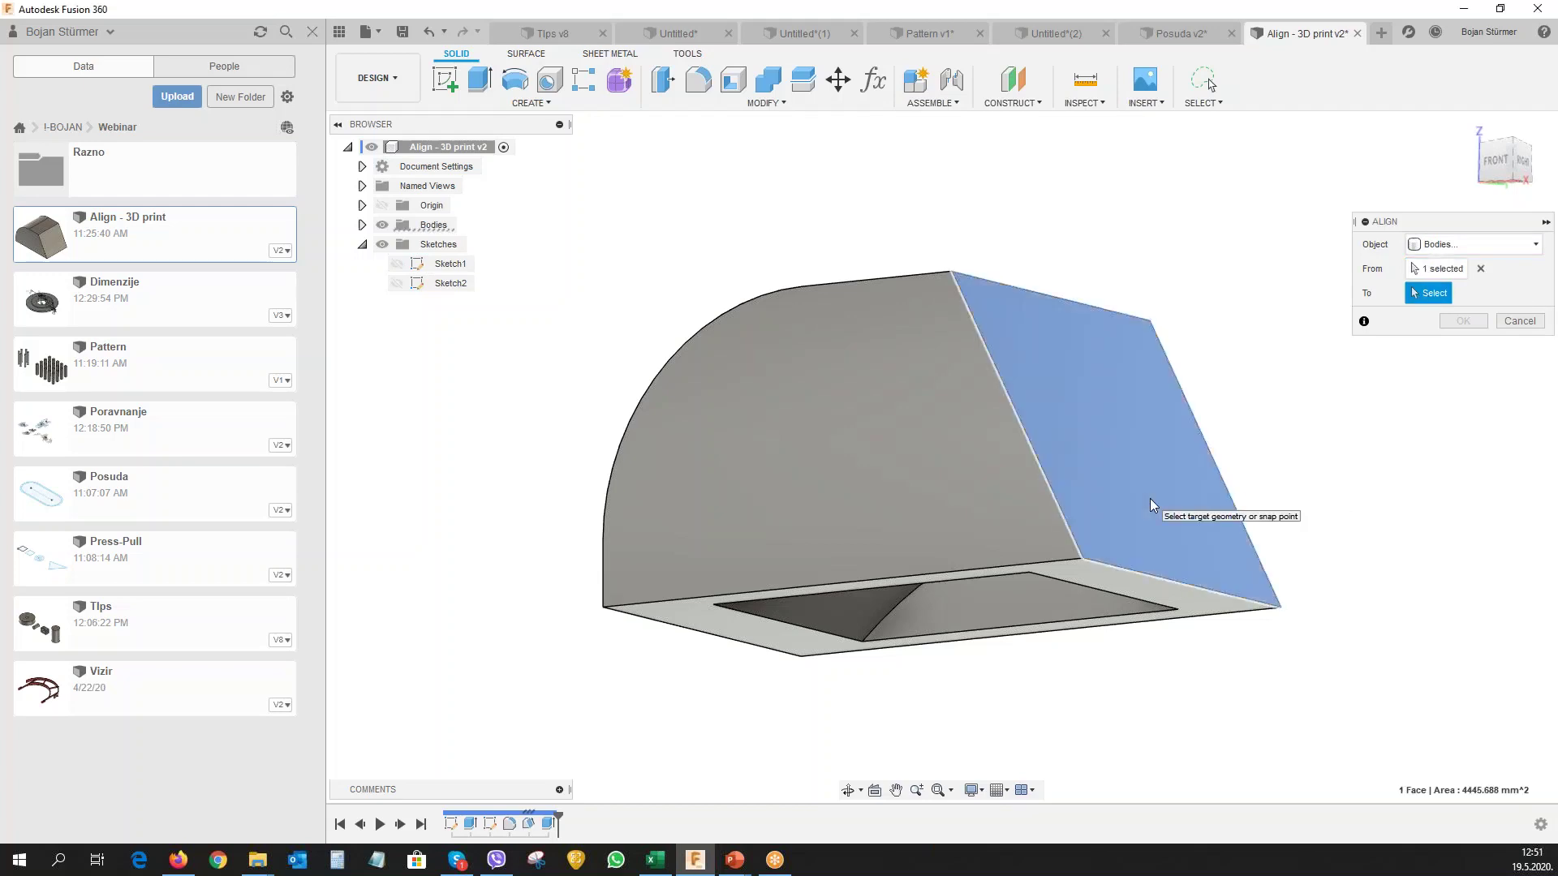
{"action": "left_click", "coordinate": [381, 208]}
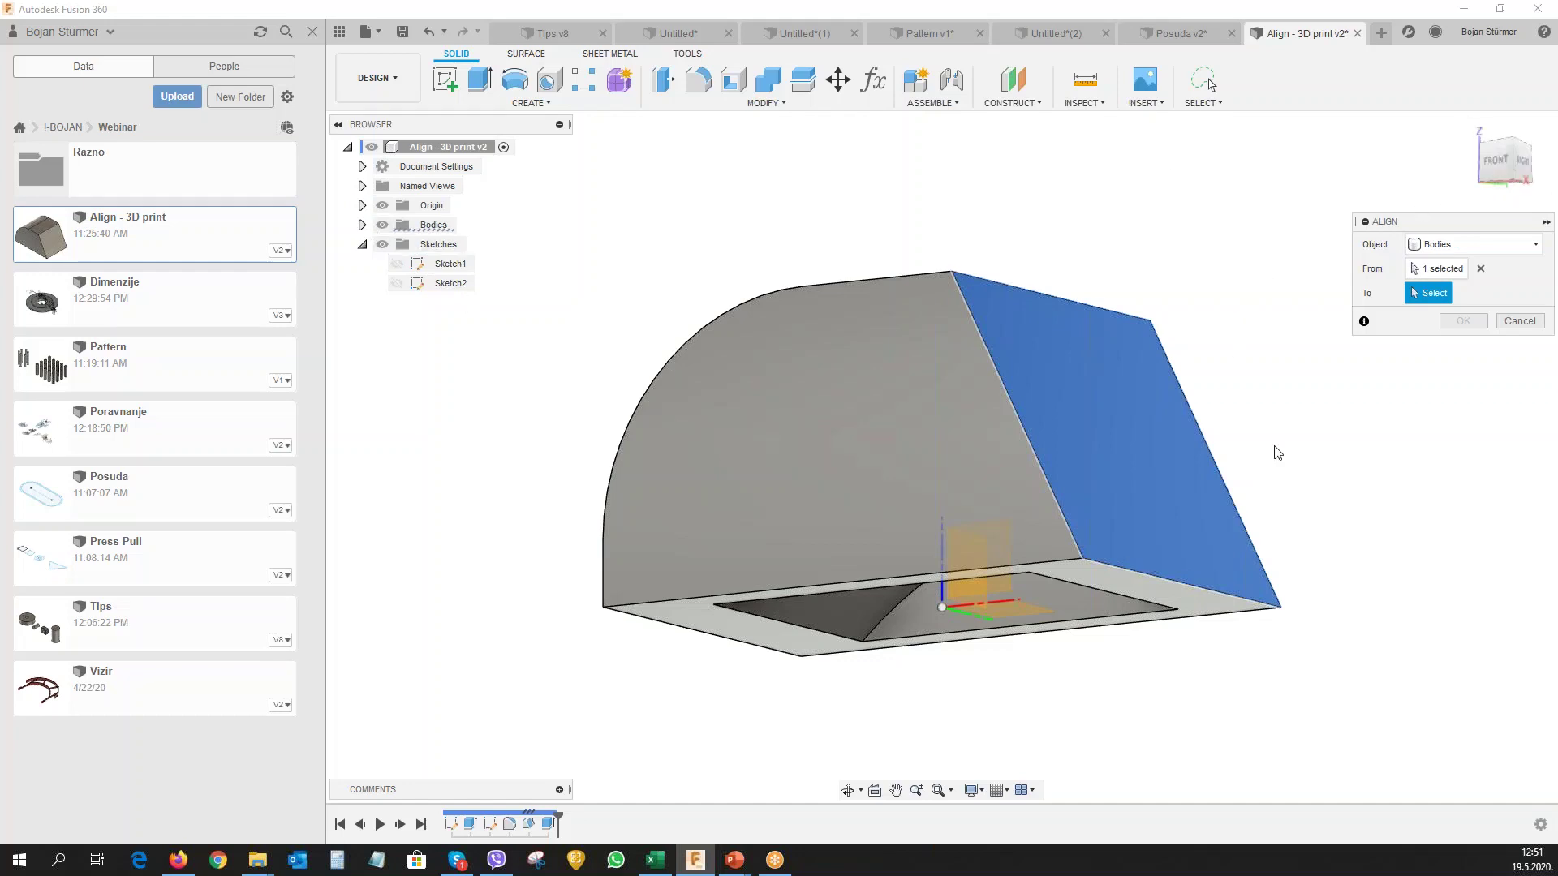
{"action": "middle_click_drag", "start_coordinate": [1309, 435], "coordinate": [1307, 445], "text": "shift"}
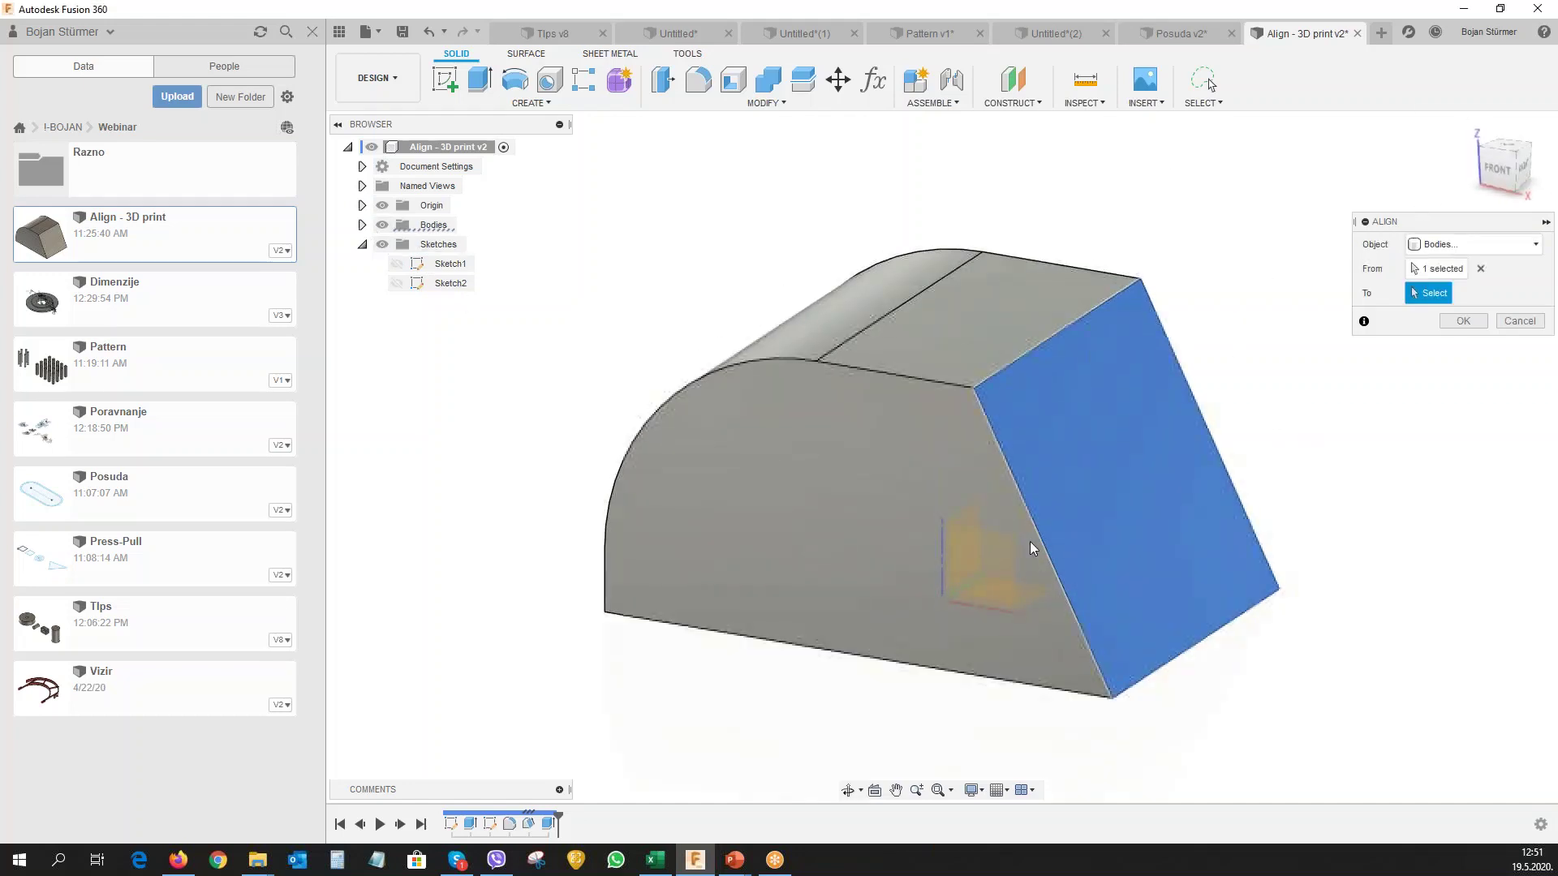
{"action": "left_click", "coordinate": [1025, 595]}
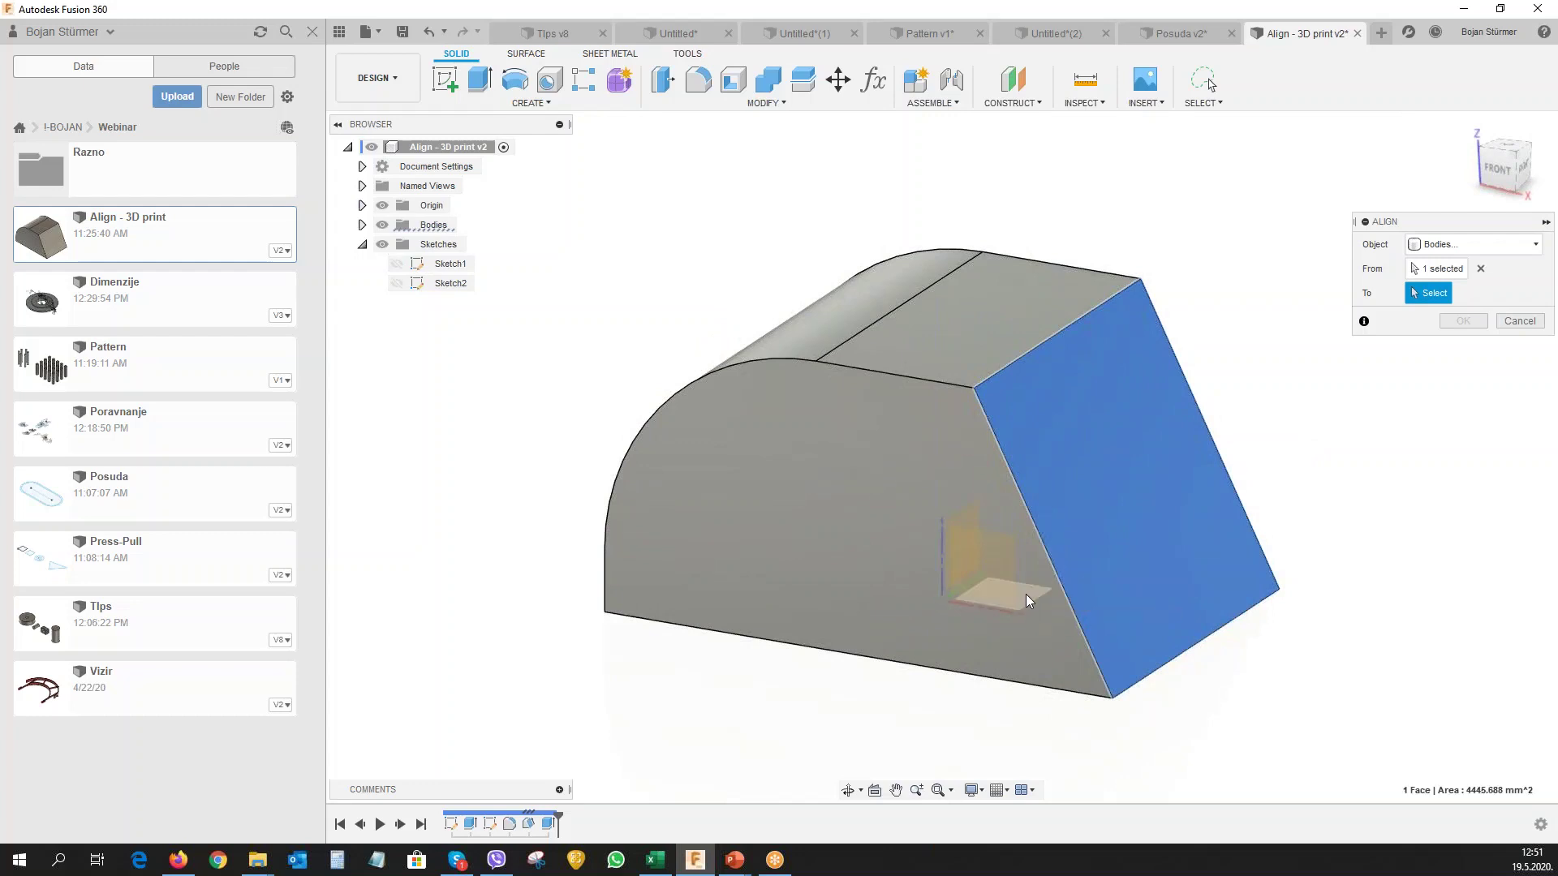
Flip the alignment, confirm it, and hide the origin planes and axes.
{"action": "middle_click_drag", "start_coordinate": [1306, 631], "coordinate": [1217, 372]}
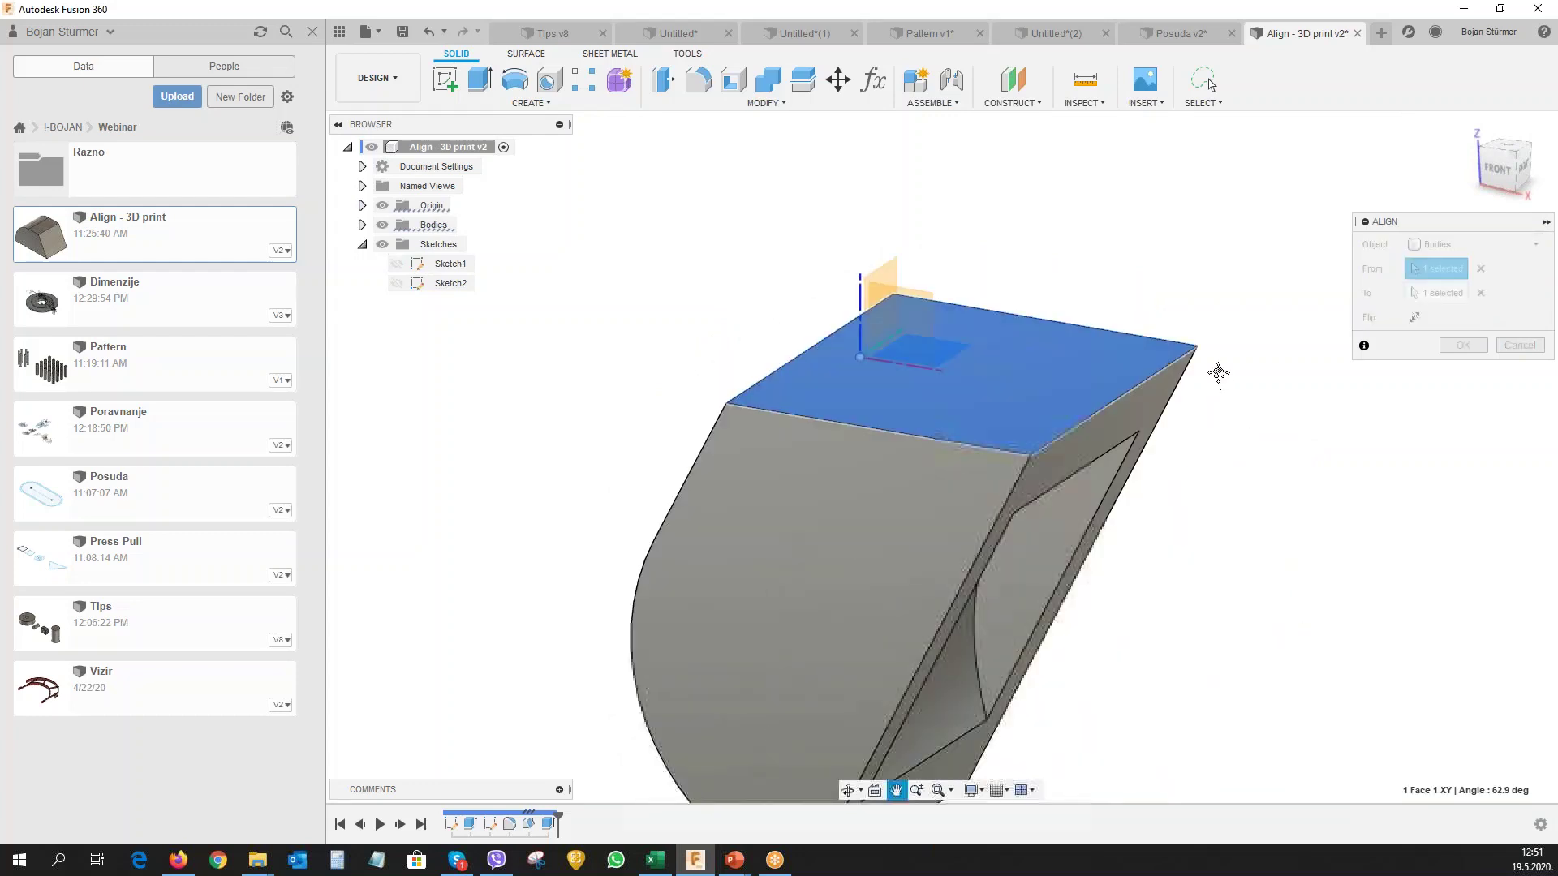
{"action": "left_click", "coordinate": [1415, 319]}
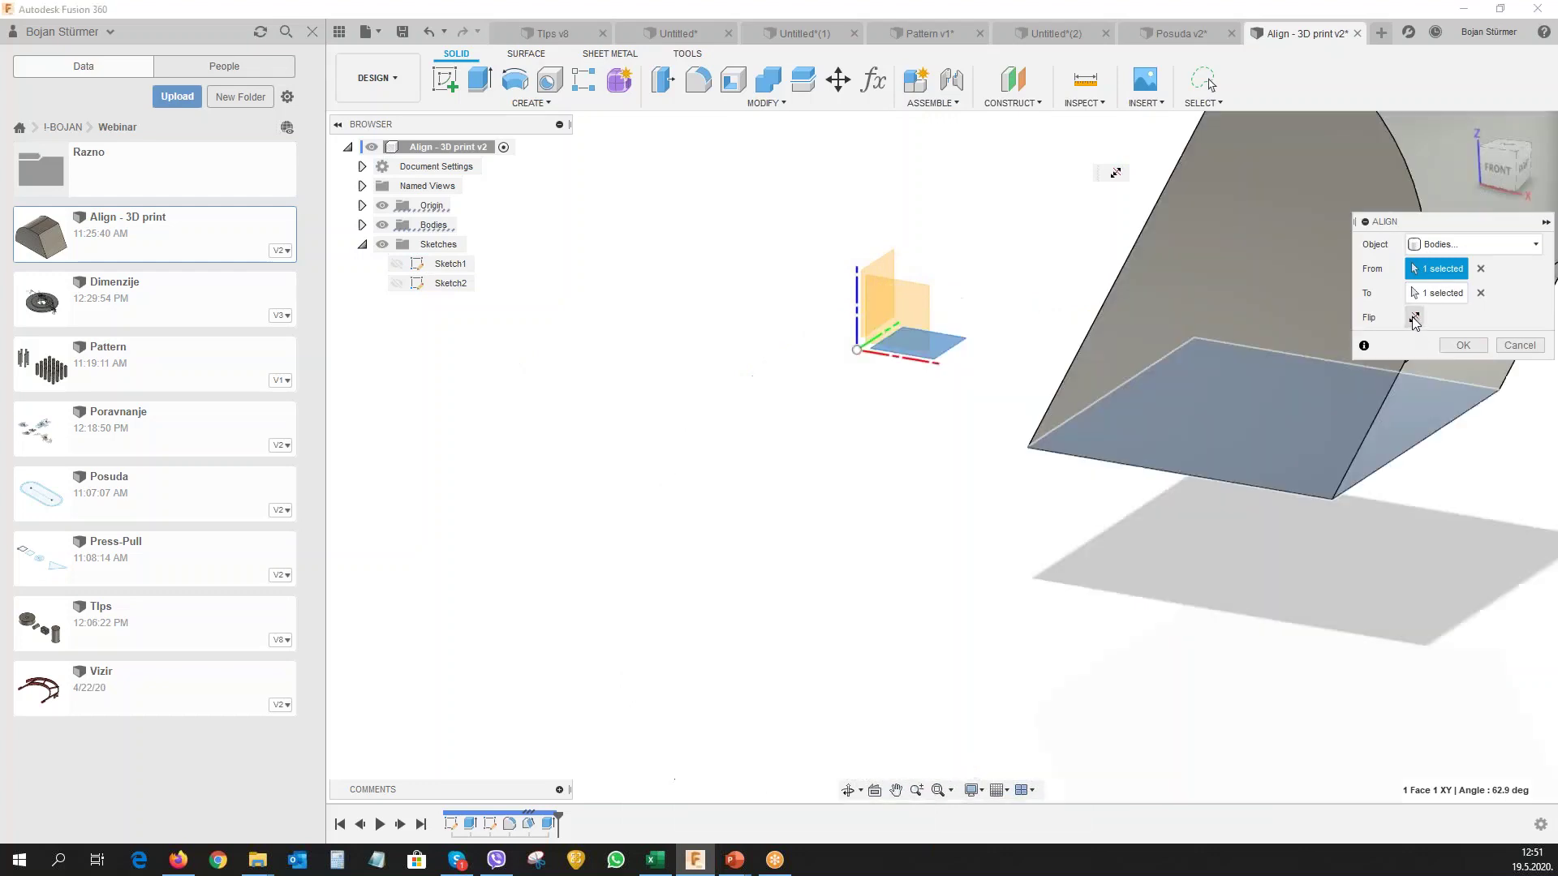
{"action": "left_click", "coordinate": [1463, 346]}
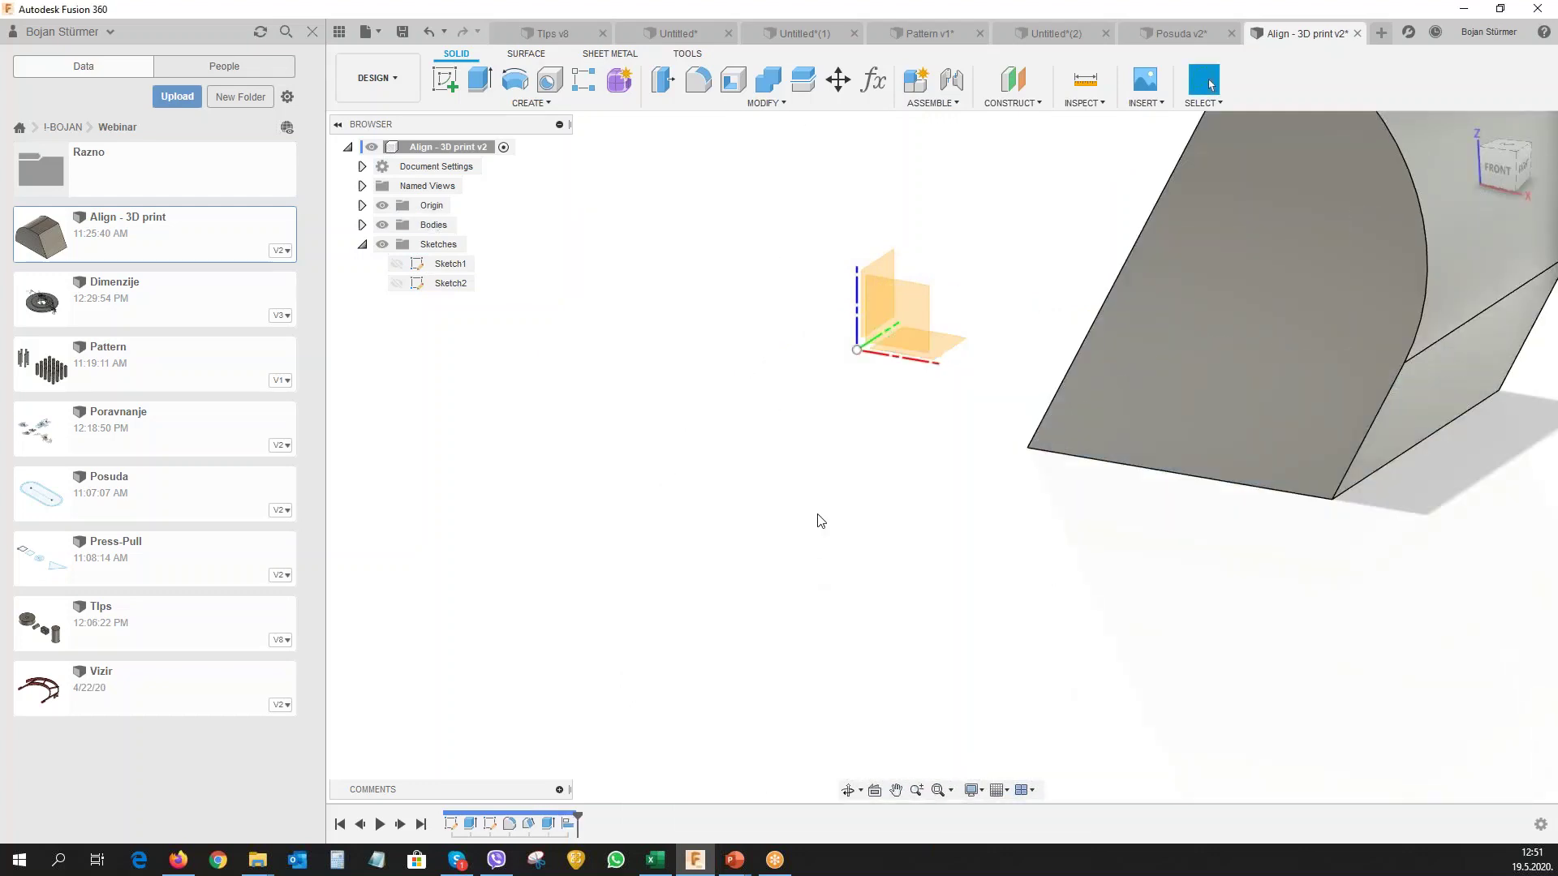
{"action": "left_click", "coordinate": [381, 205]}
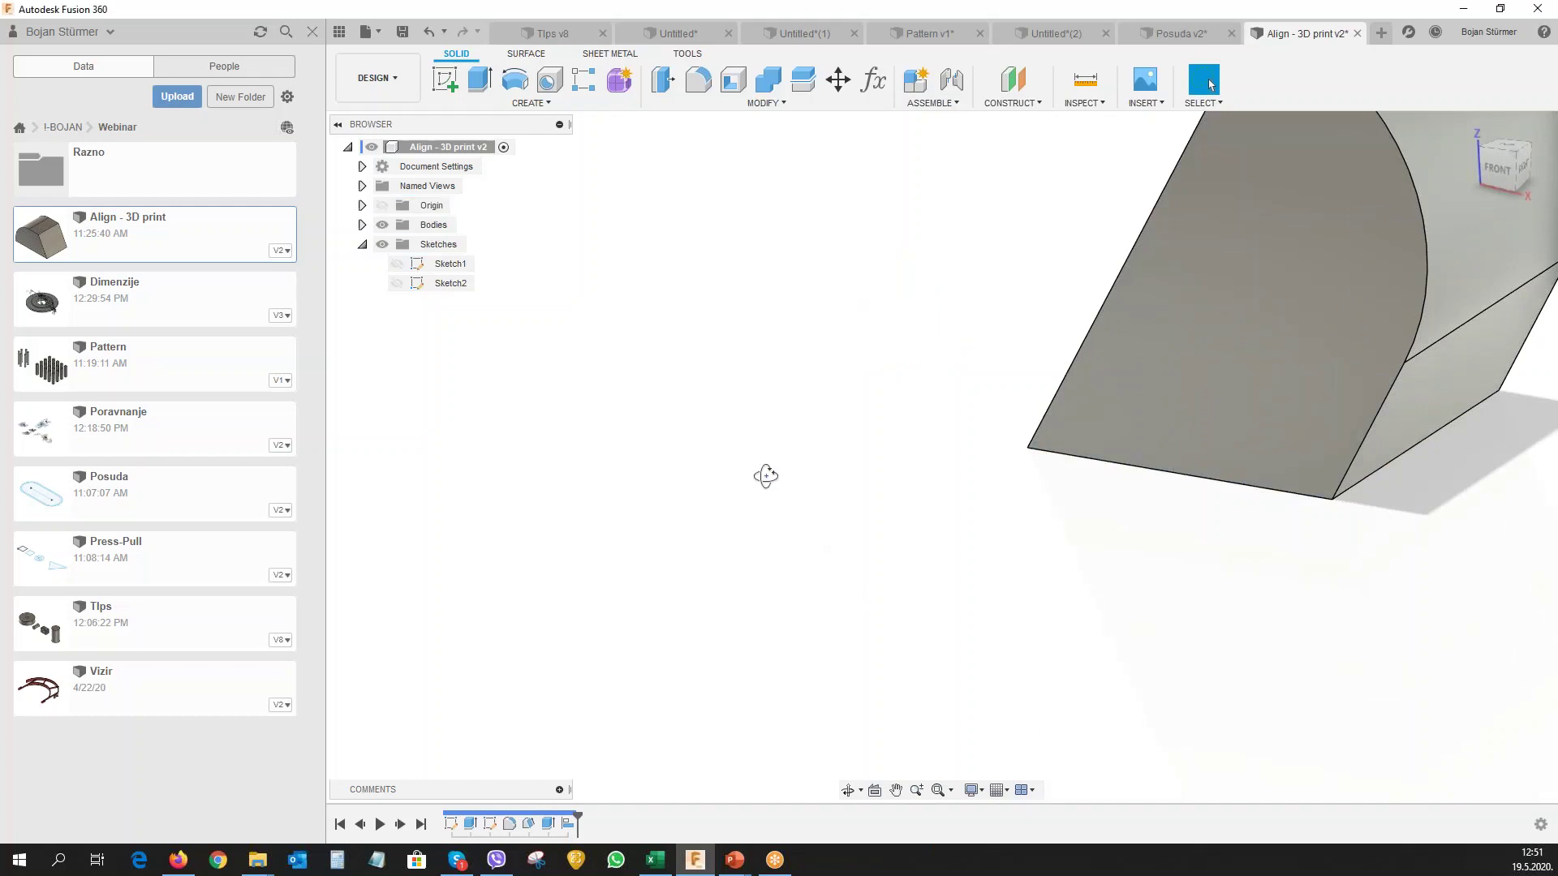
{"action": "mouse_move", "coordinate": [800, 473]}
{"action": "middle_mouse_down", "text": "shift"}
{"action": "mouse_move", "coordinate": [828, 480]}
{"action": "mouse_move", "coordinate": [804, 428]}
{"action": "mouse_move", "coordinate": [641, 555]}
{"action": "mouse_move", "coordinate": [528, 668]}
{"action": "mouse_move", "coordinate": [519, 697]}
{"action": "middle_mouse_up", "text": "shift"}
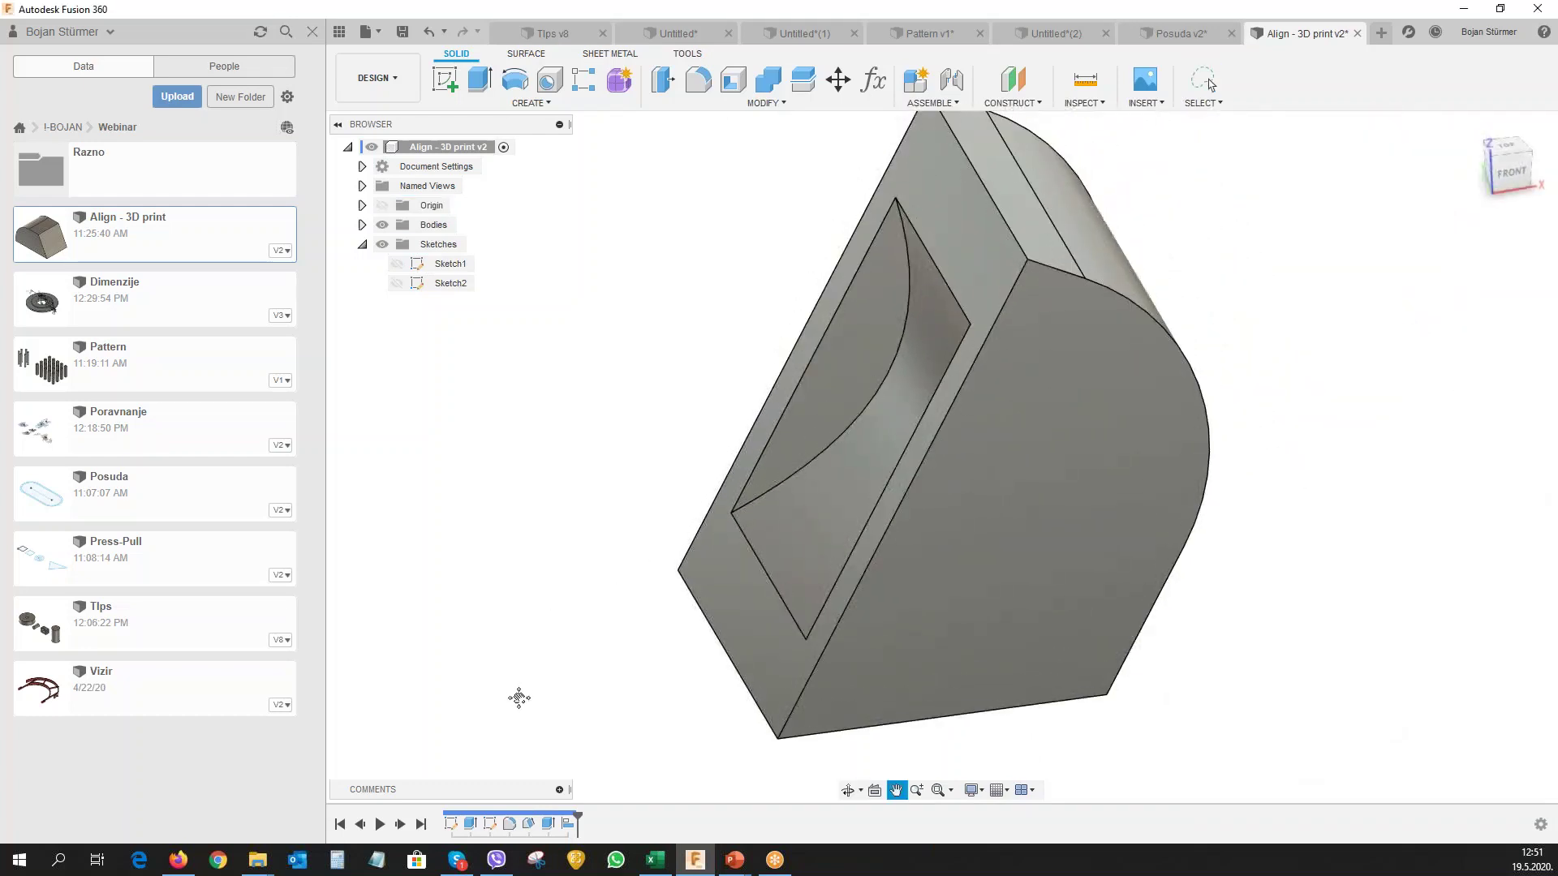
{"action": "key", "text": "Escape"}
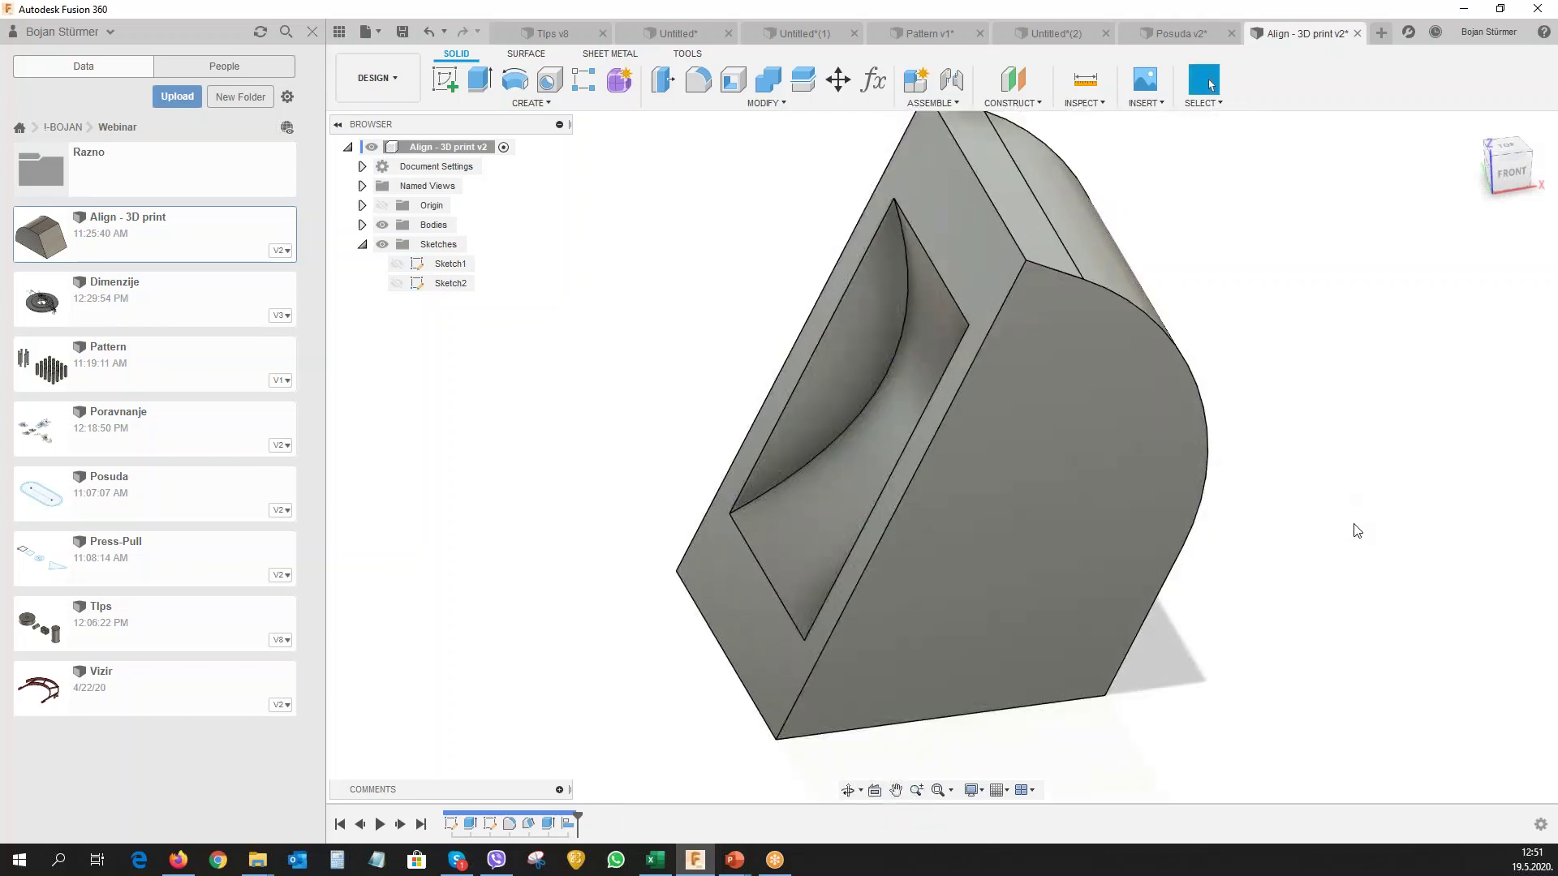
Close Align - 3D print, Posuda, Pattern and both Untitled designs unsaved, then open Press-Pull.
{"action": "left_click", "coordinate": [1358, 34]}
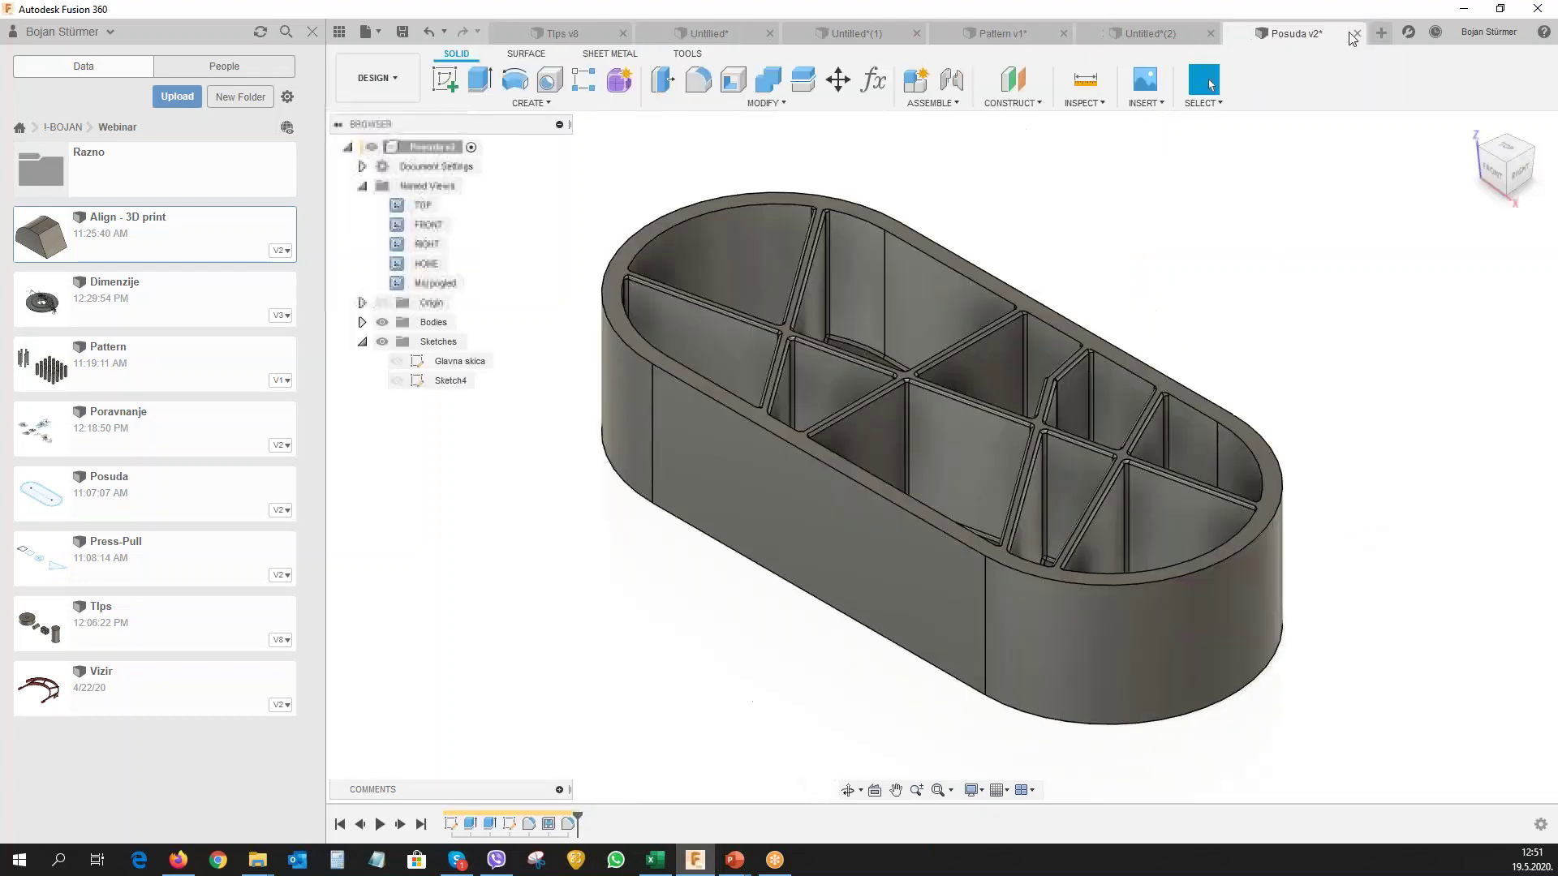
{"action": "left_click", "coordinate": [1357, 34]}
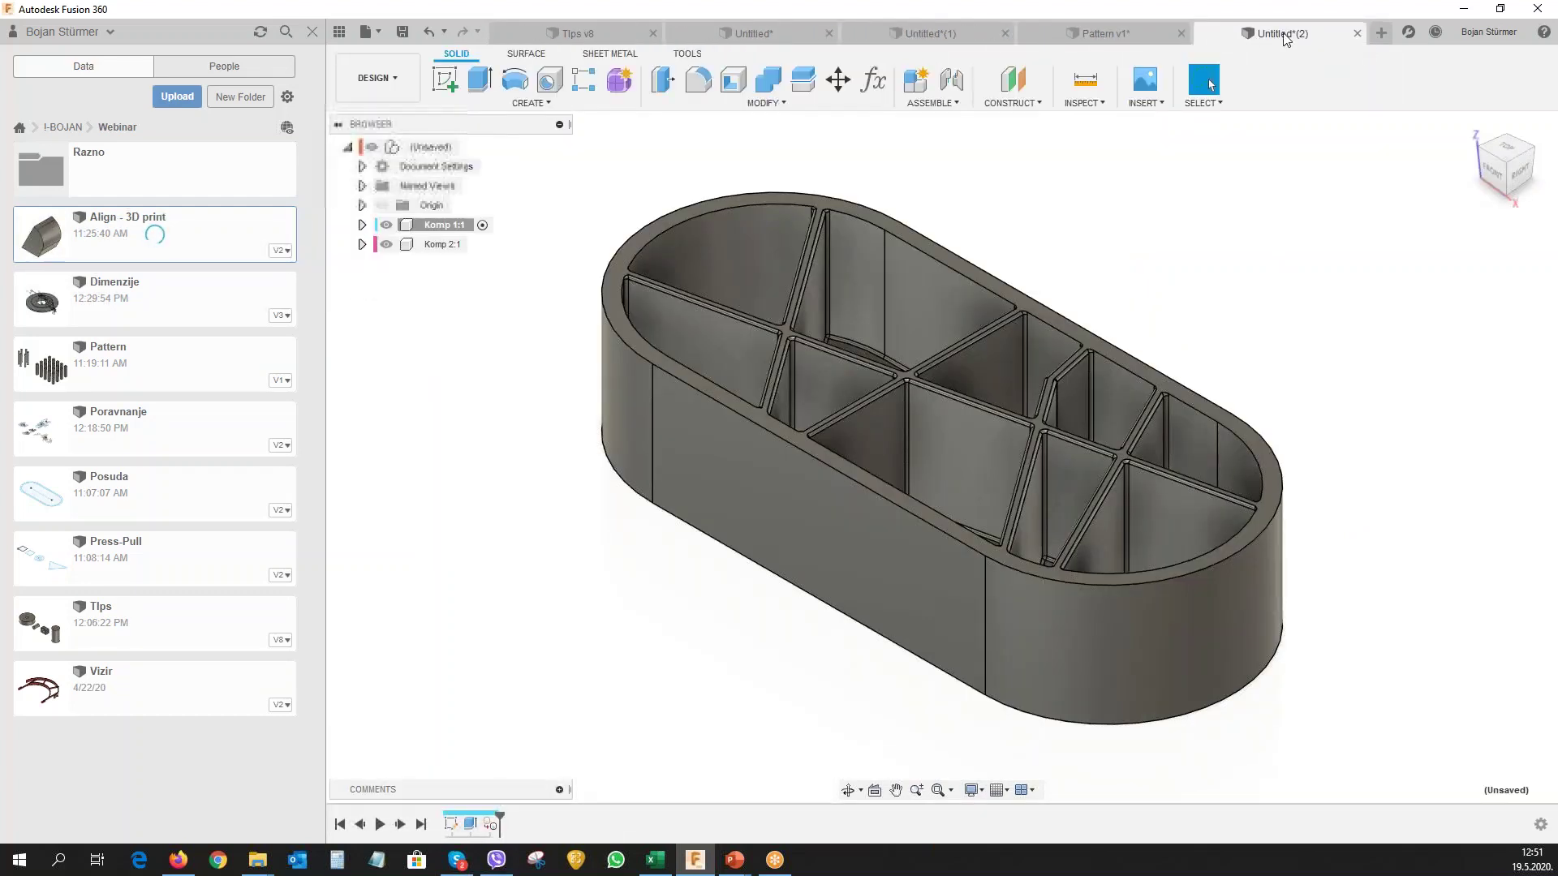
{"action": "left_click", "coordinate": [1357, 34]}
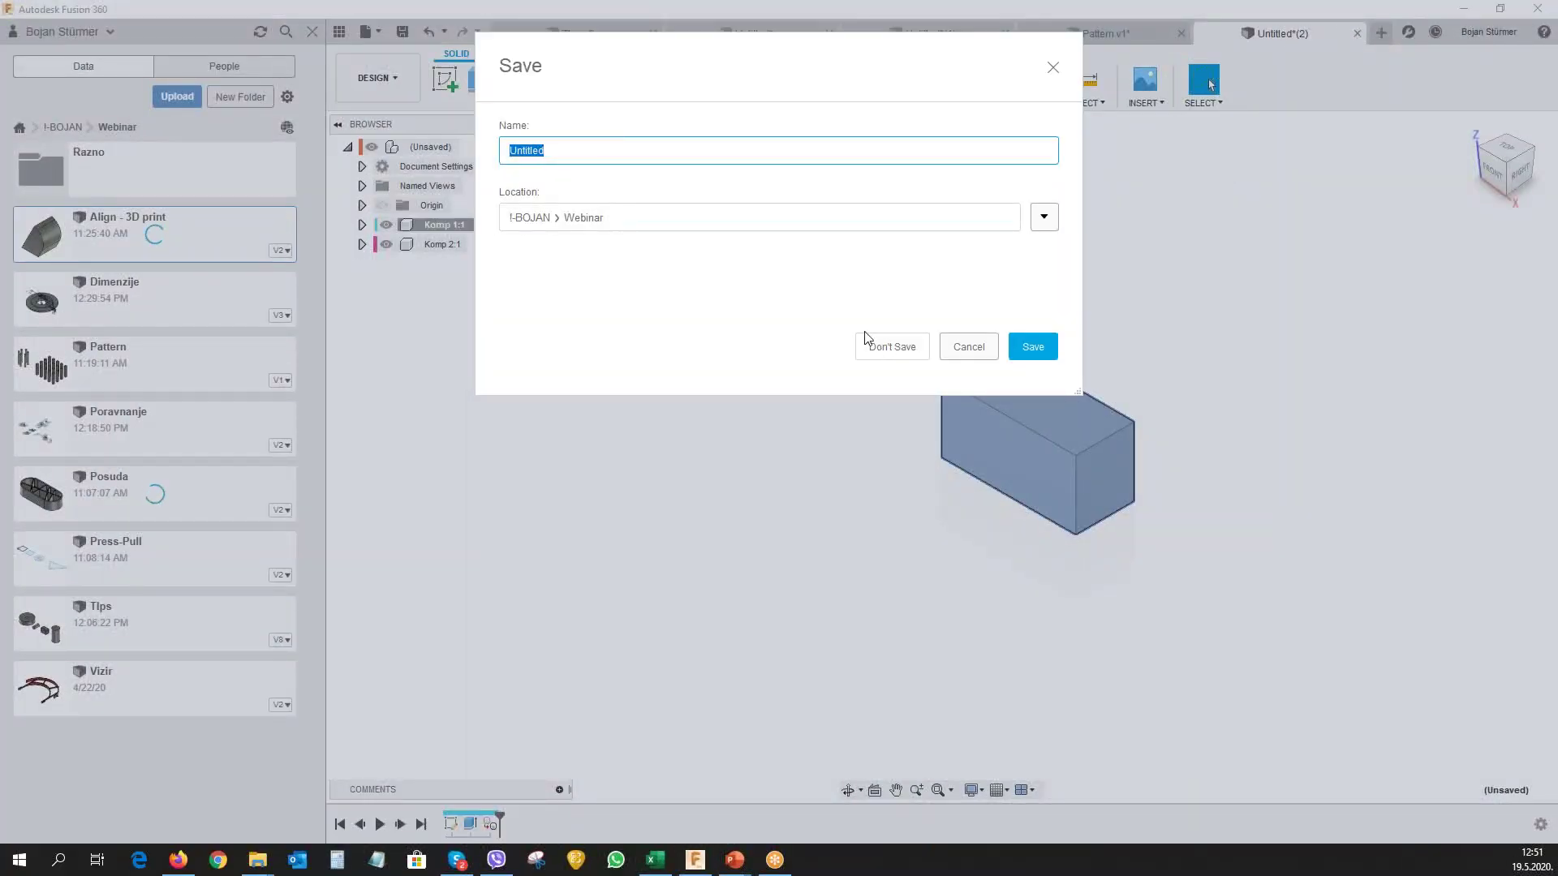
{"action": "left_click", "coordinate": [891, 351]}
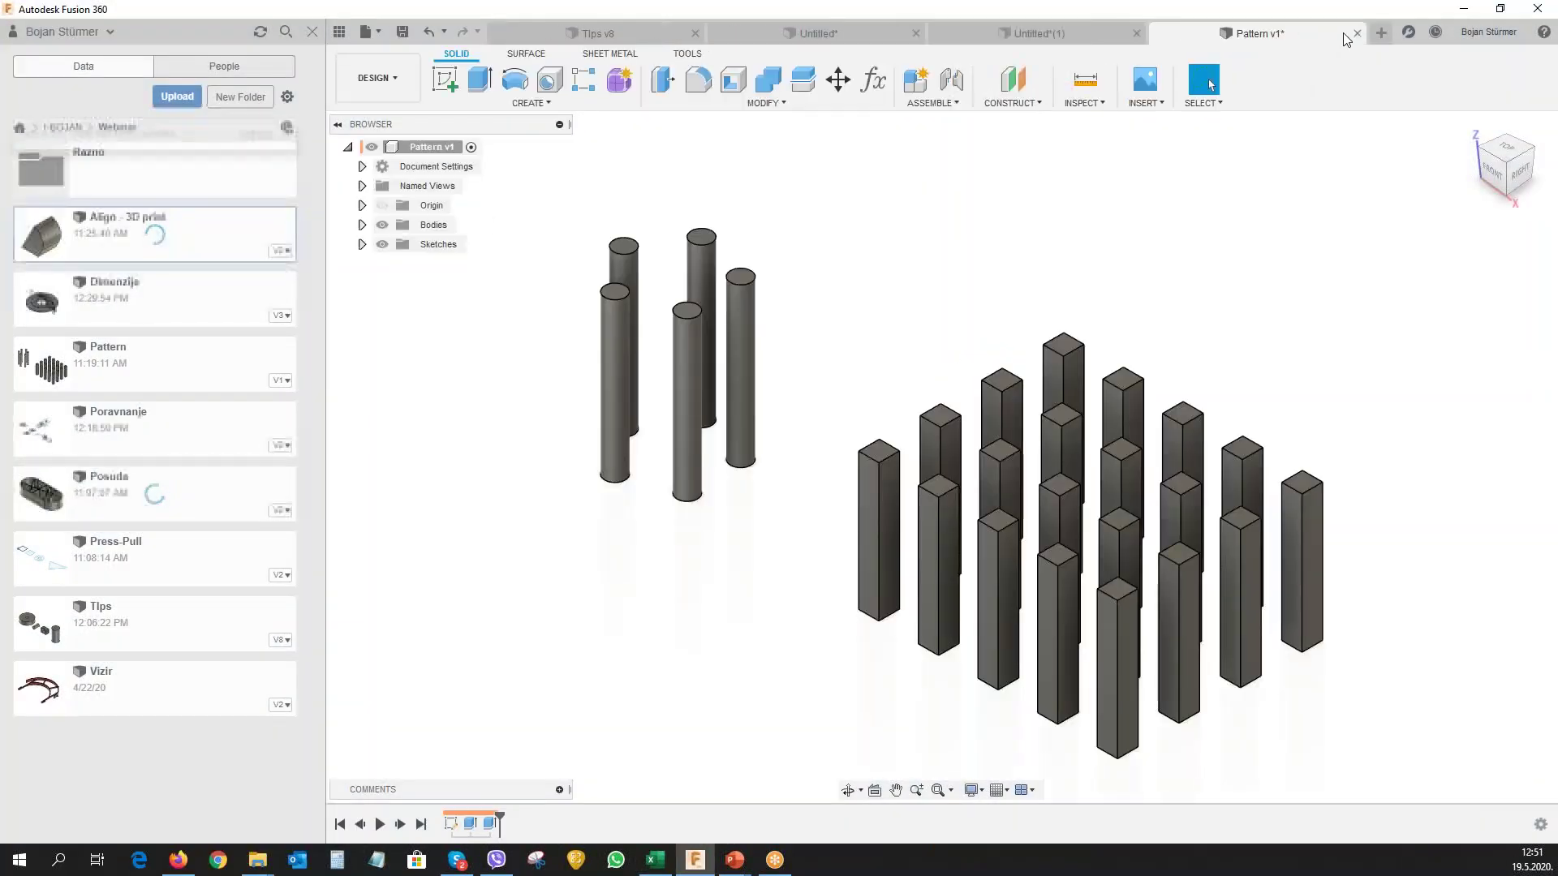
{"action": "left_click", "coordinate": [1358, 34]}
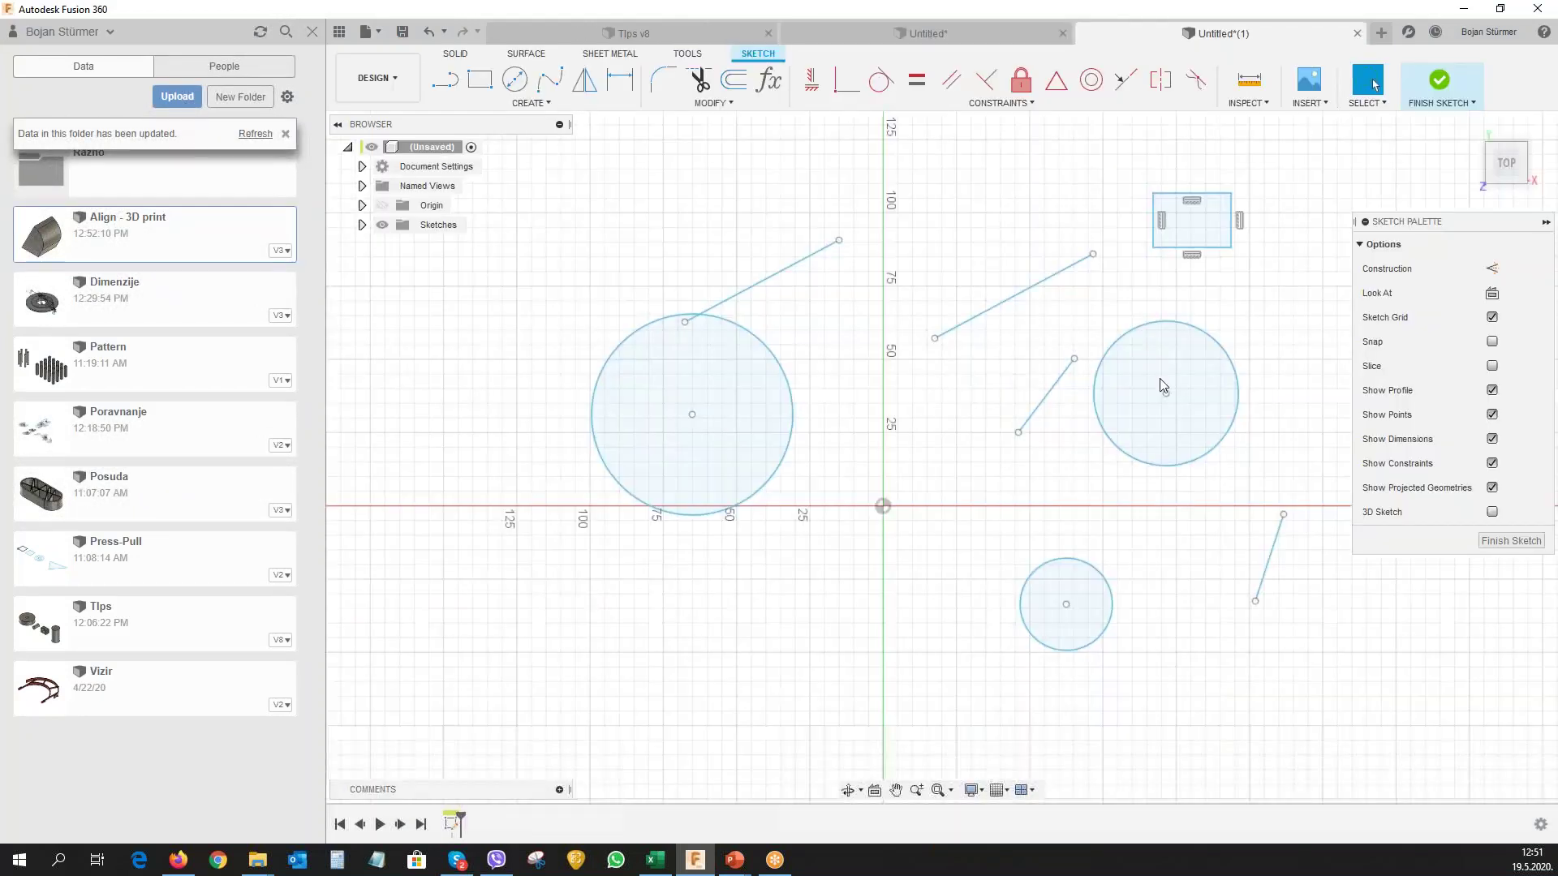
{"action": "left_click", "coordinate": [1358, 33]}
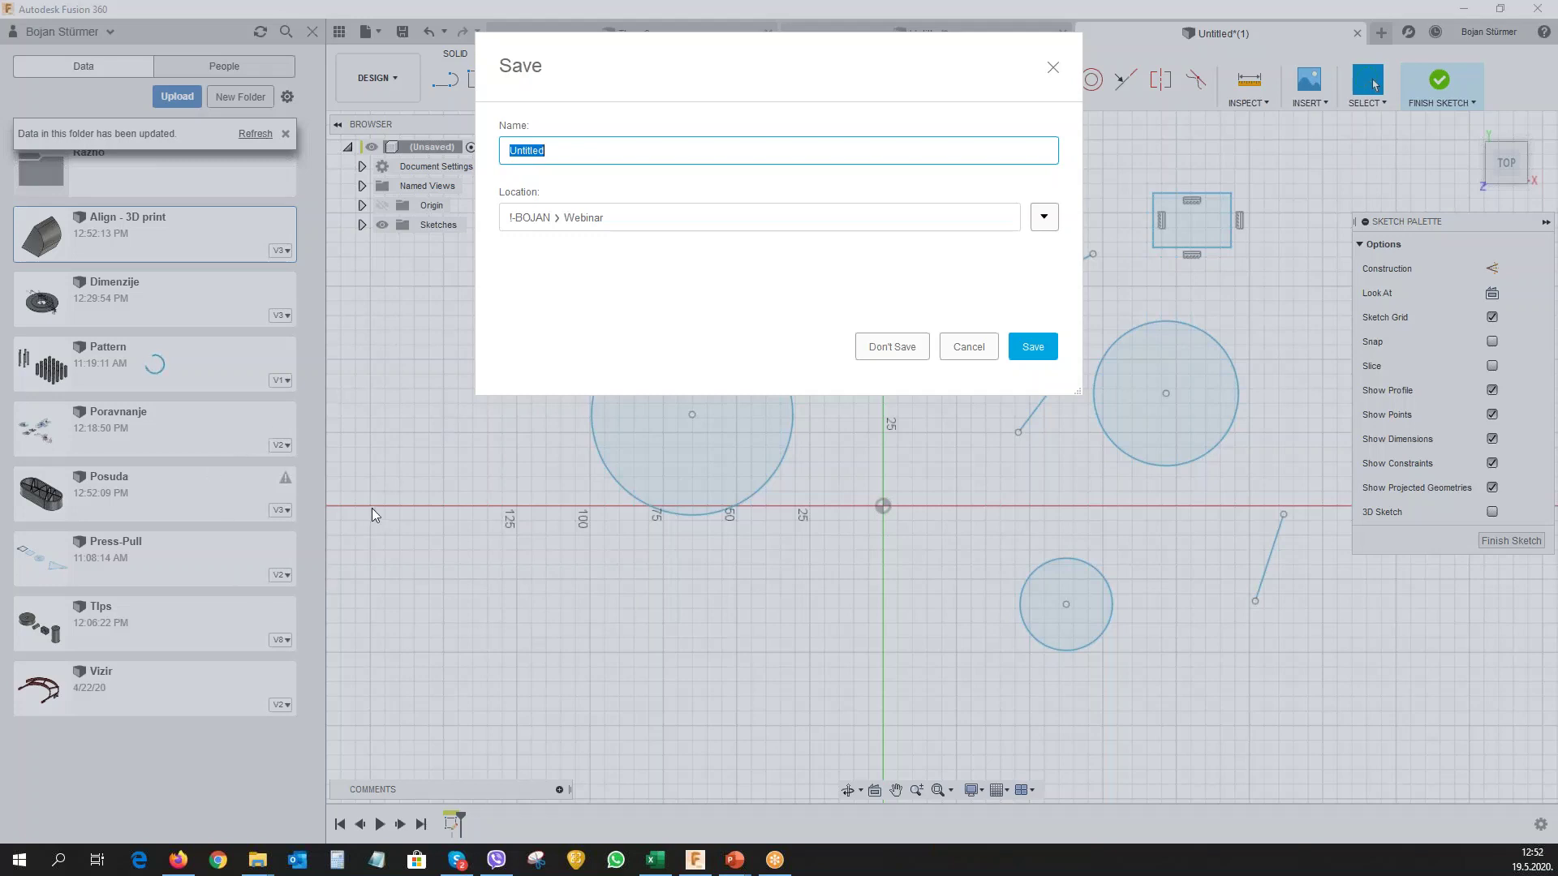
{"action": "left_click", "coordinate": [896, 348]}
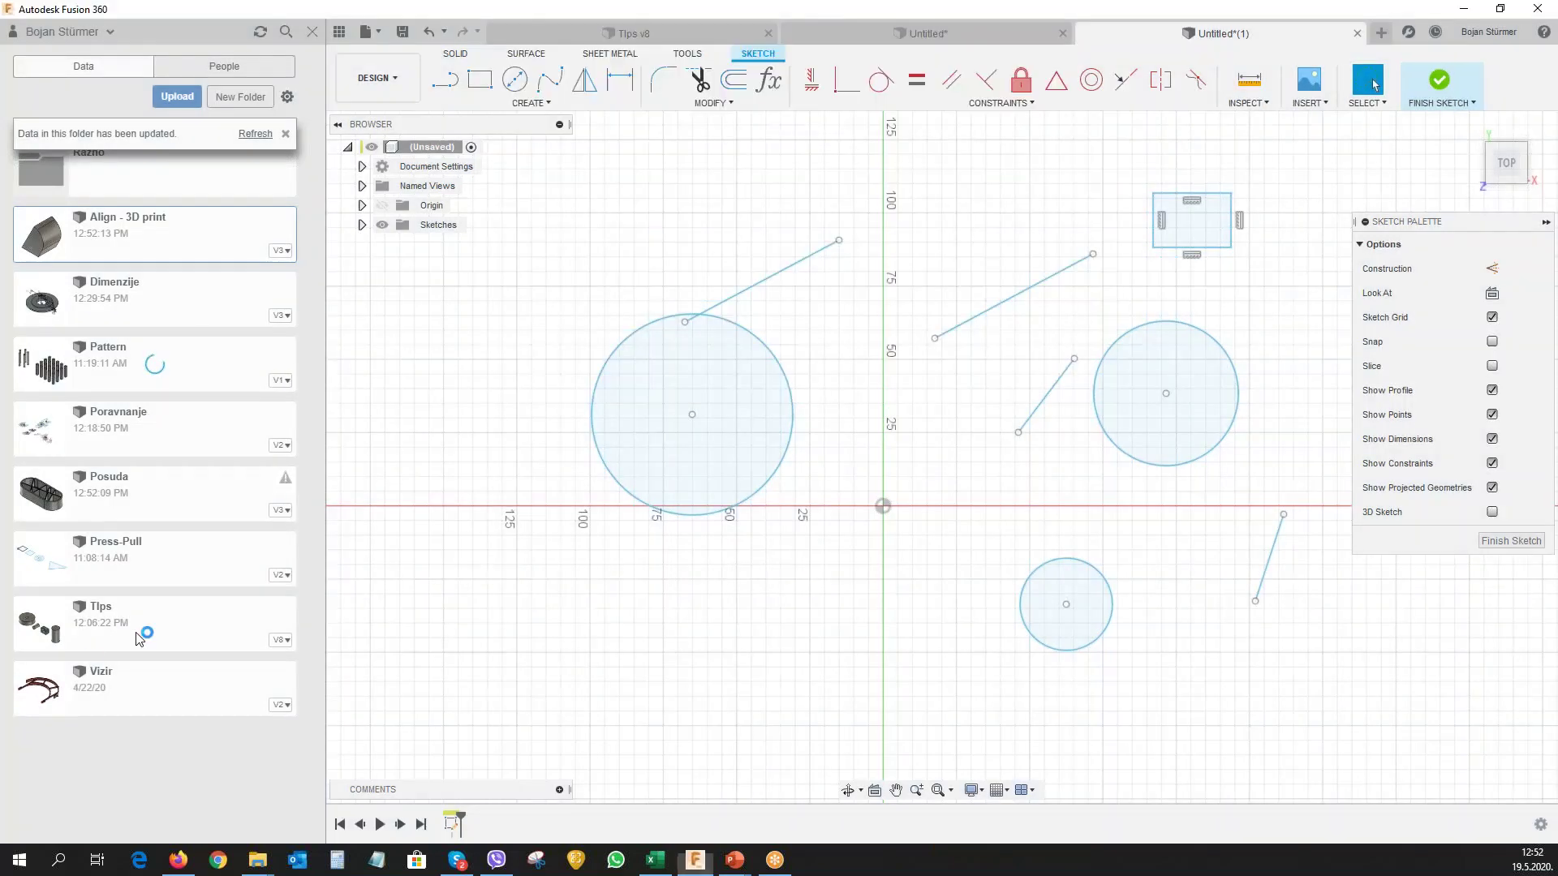
{"action": "double_click", "coordinate": [103, 556]}
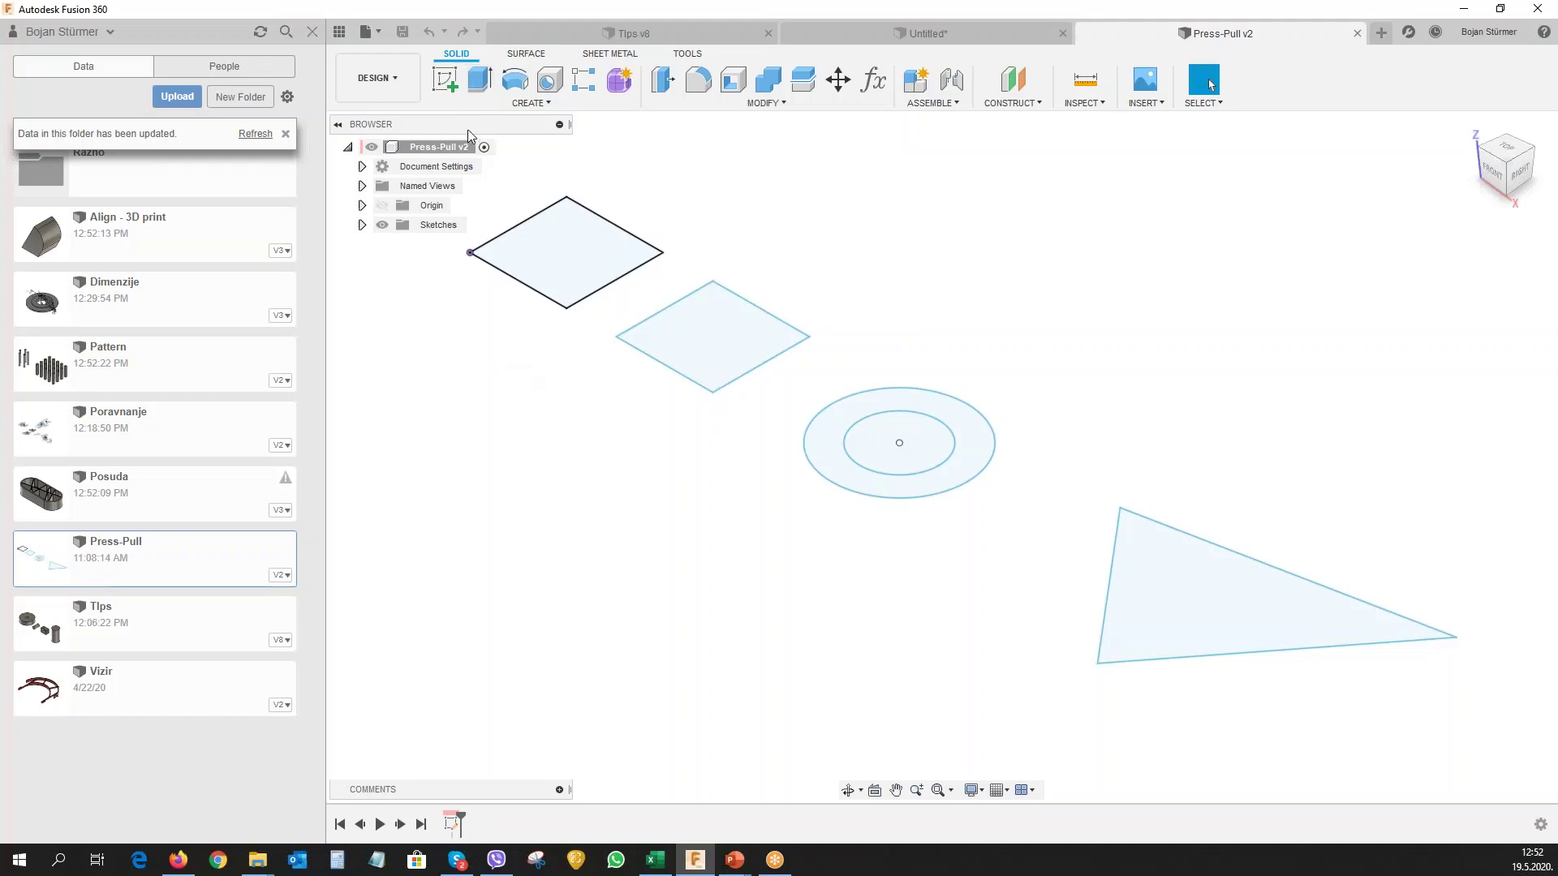
Extrude the upper-left diamond profile up into a box.
{"action": "left_click", "coordinate": [477, 88]}
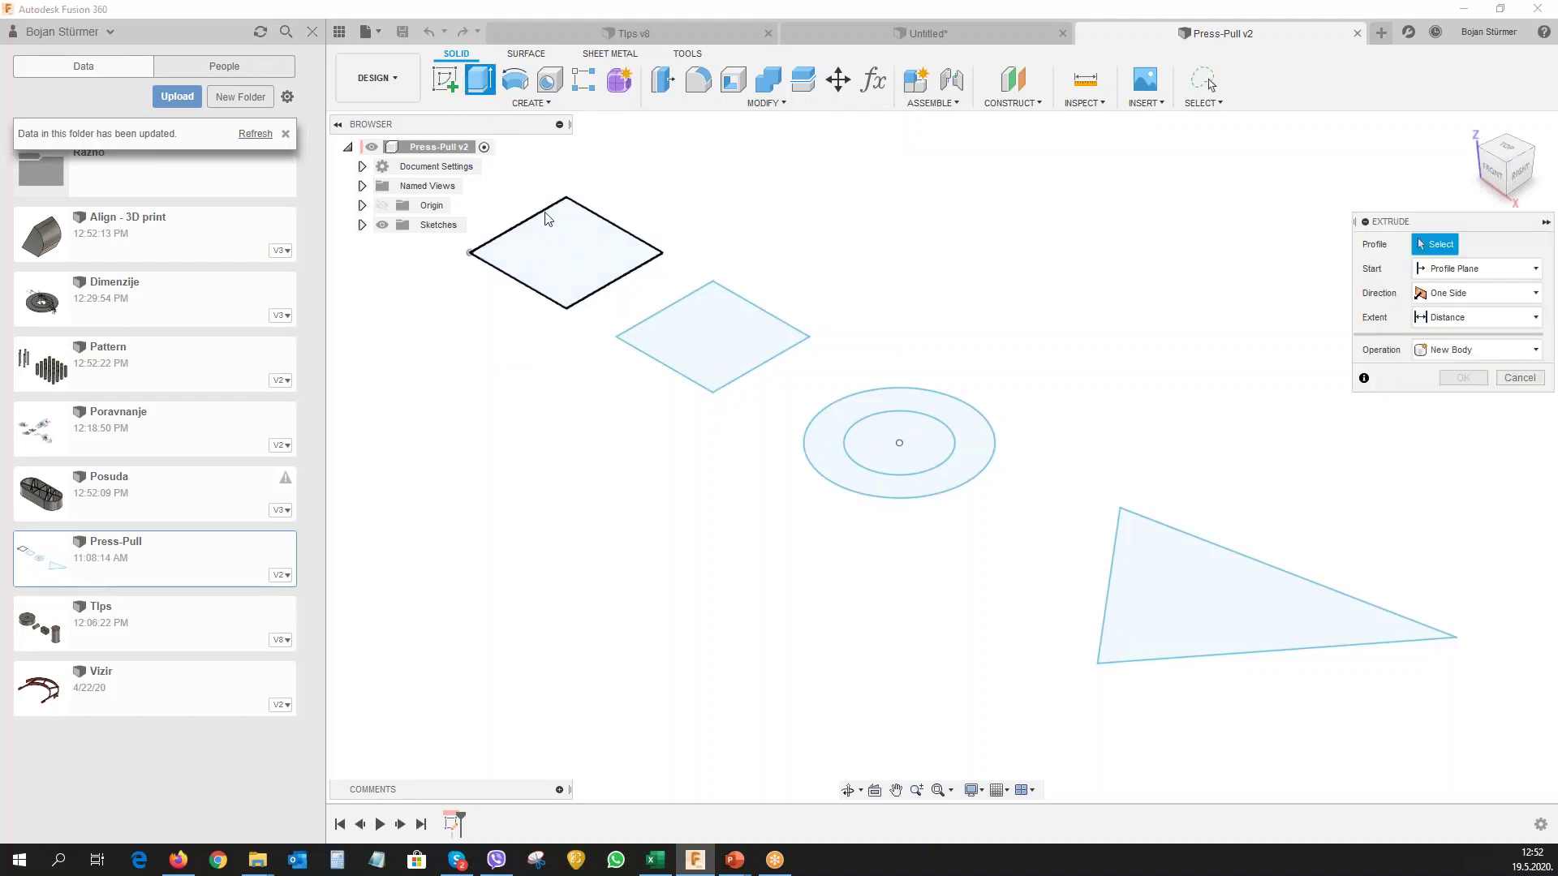
{"action": "left_click", "coordinate": [558, 260]}
{"action": "left_click_drag", "start_coordinate": [565, 239], "coordinate": [566, 146]}
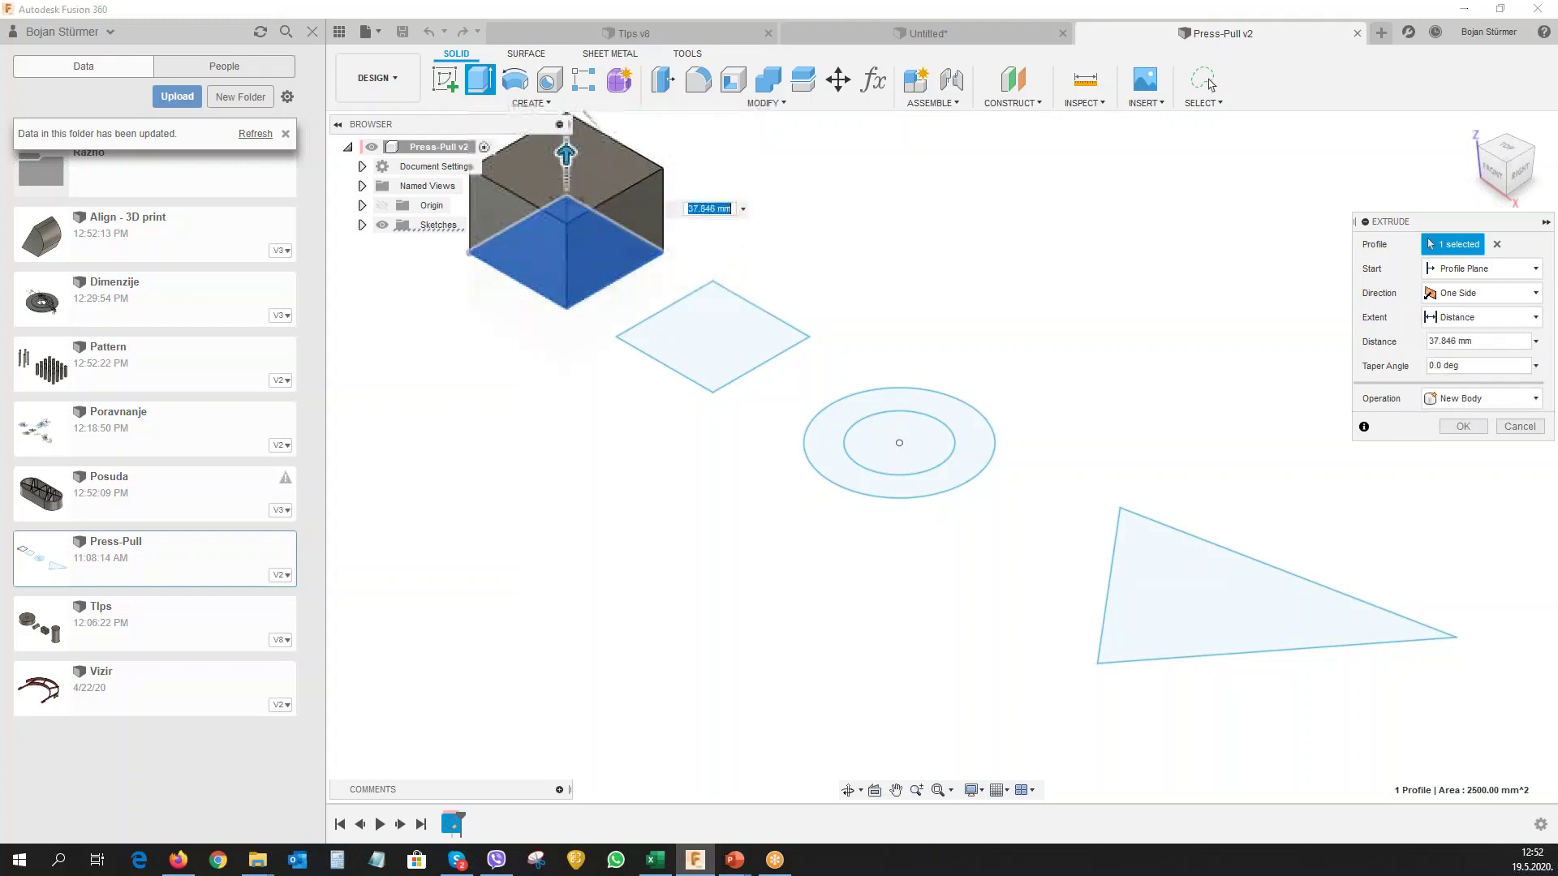
{"action": "key", "text": "Return"}
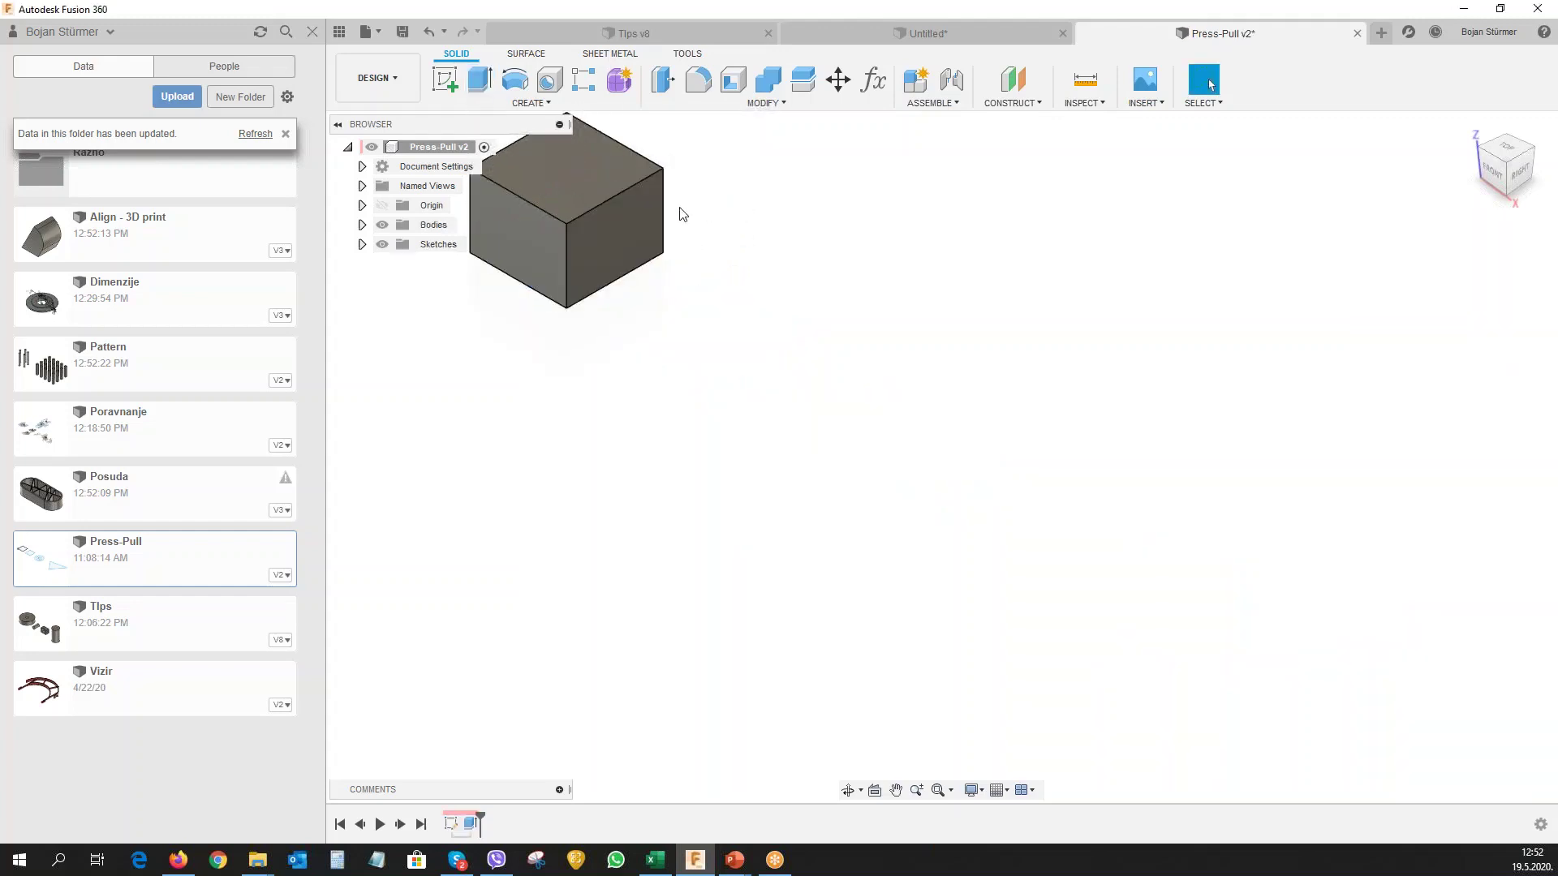
Show Sketch1 again and extrude the second diamond into a box about 38 mm tall.
{"action": "left_click", "coordinate": [361, 244]}
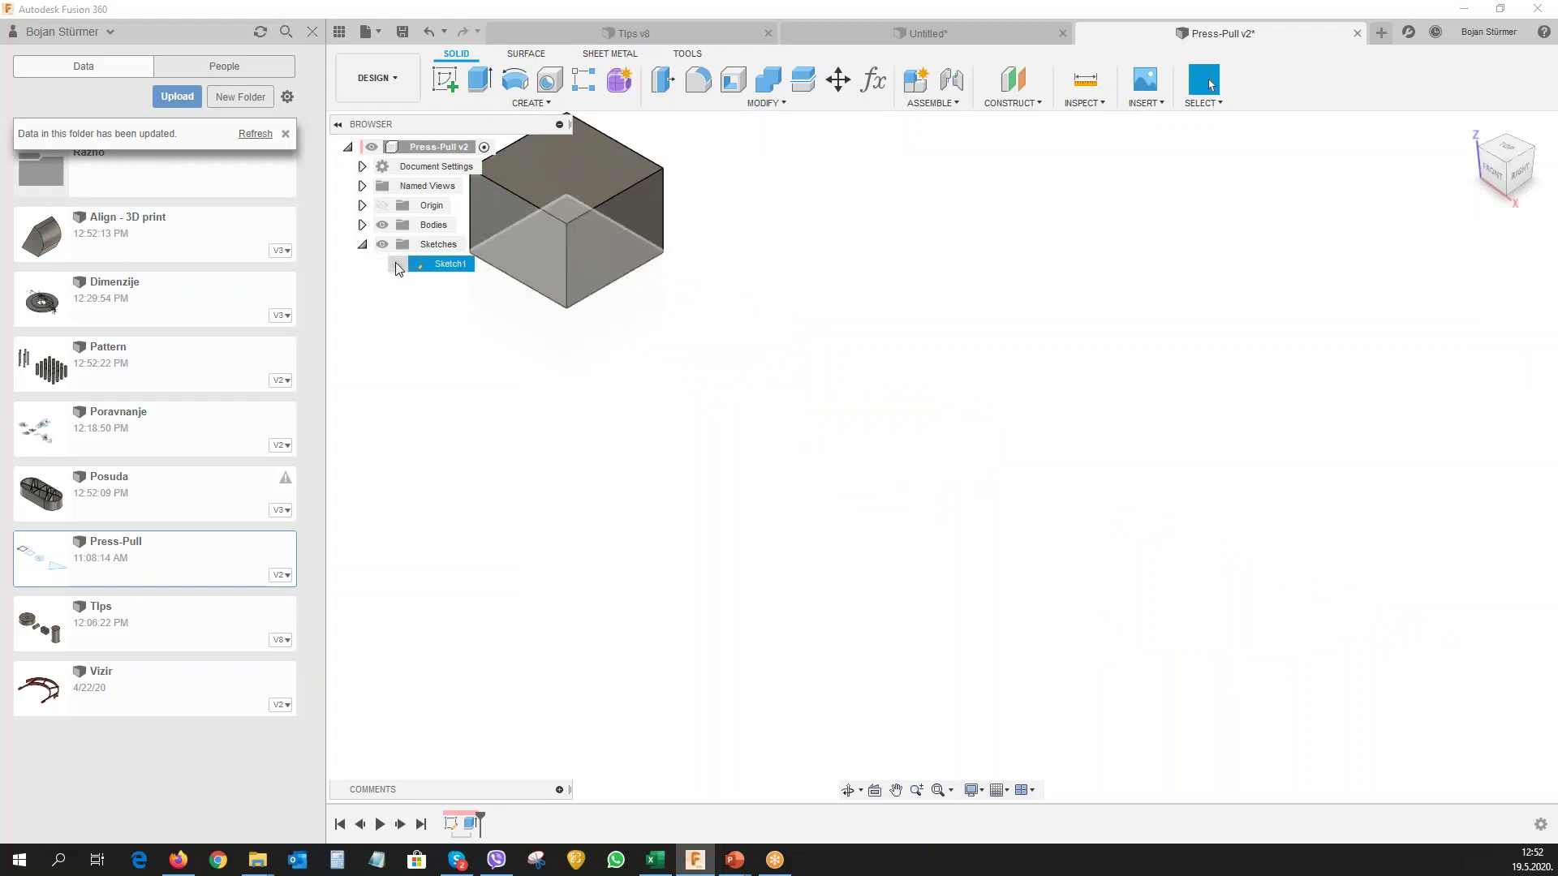
{"action": "left_click", "coordinate": [397, 263]}
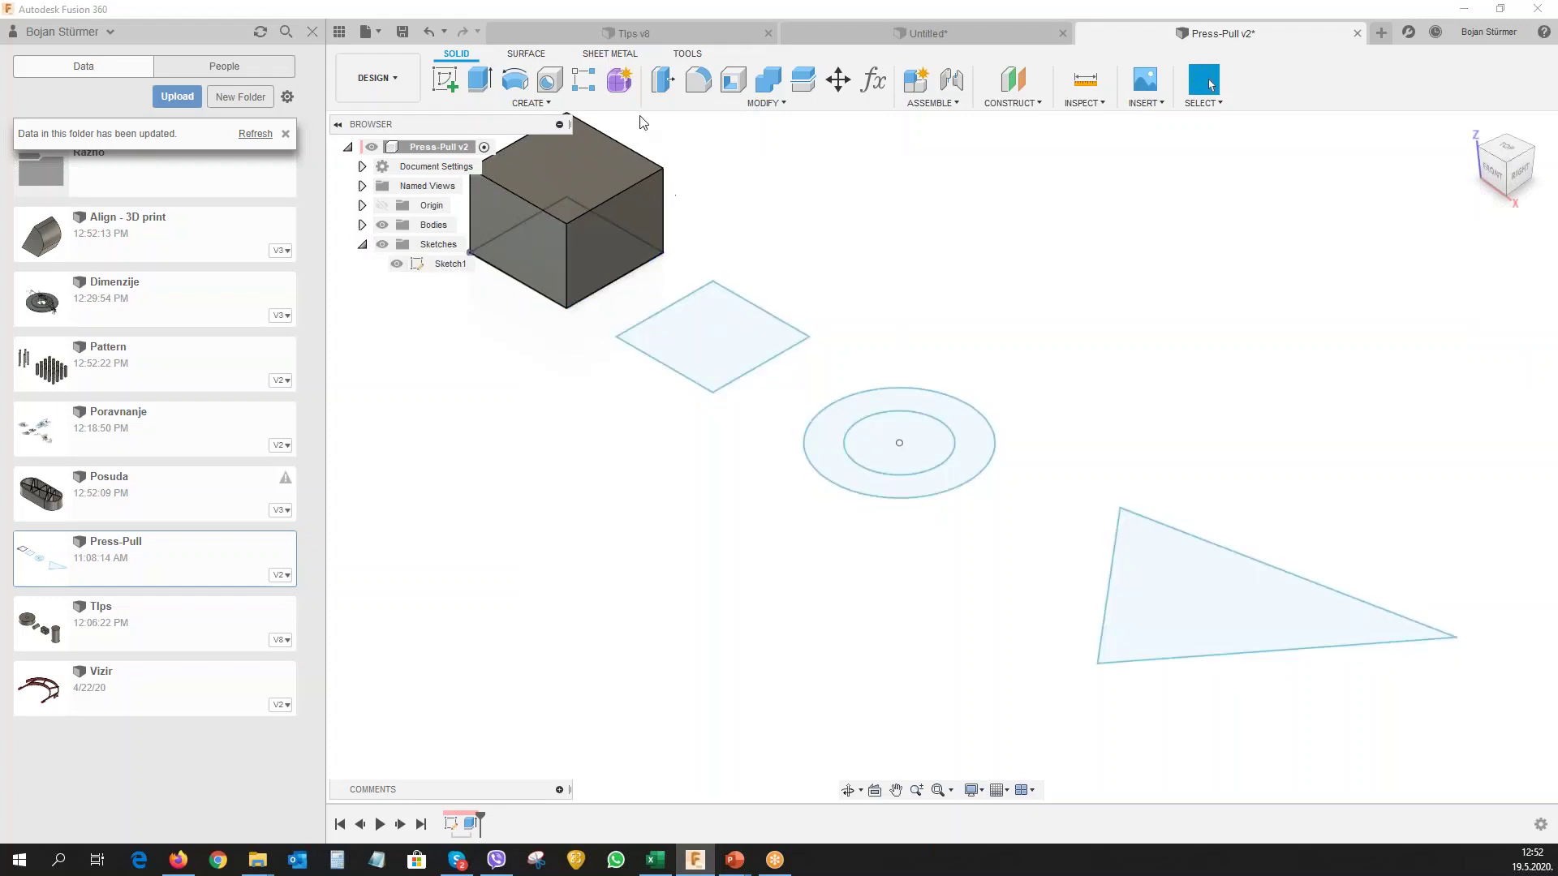
{"action": "left_click", "coordinate": [704, 347]}
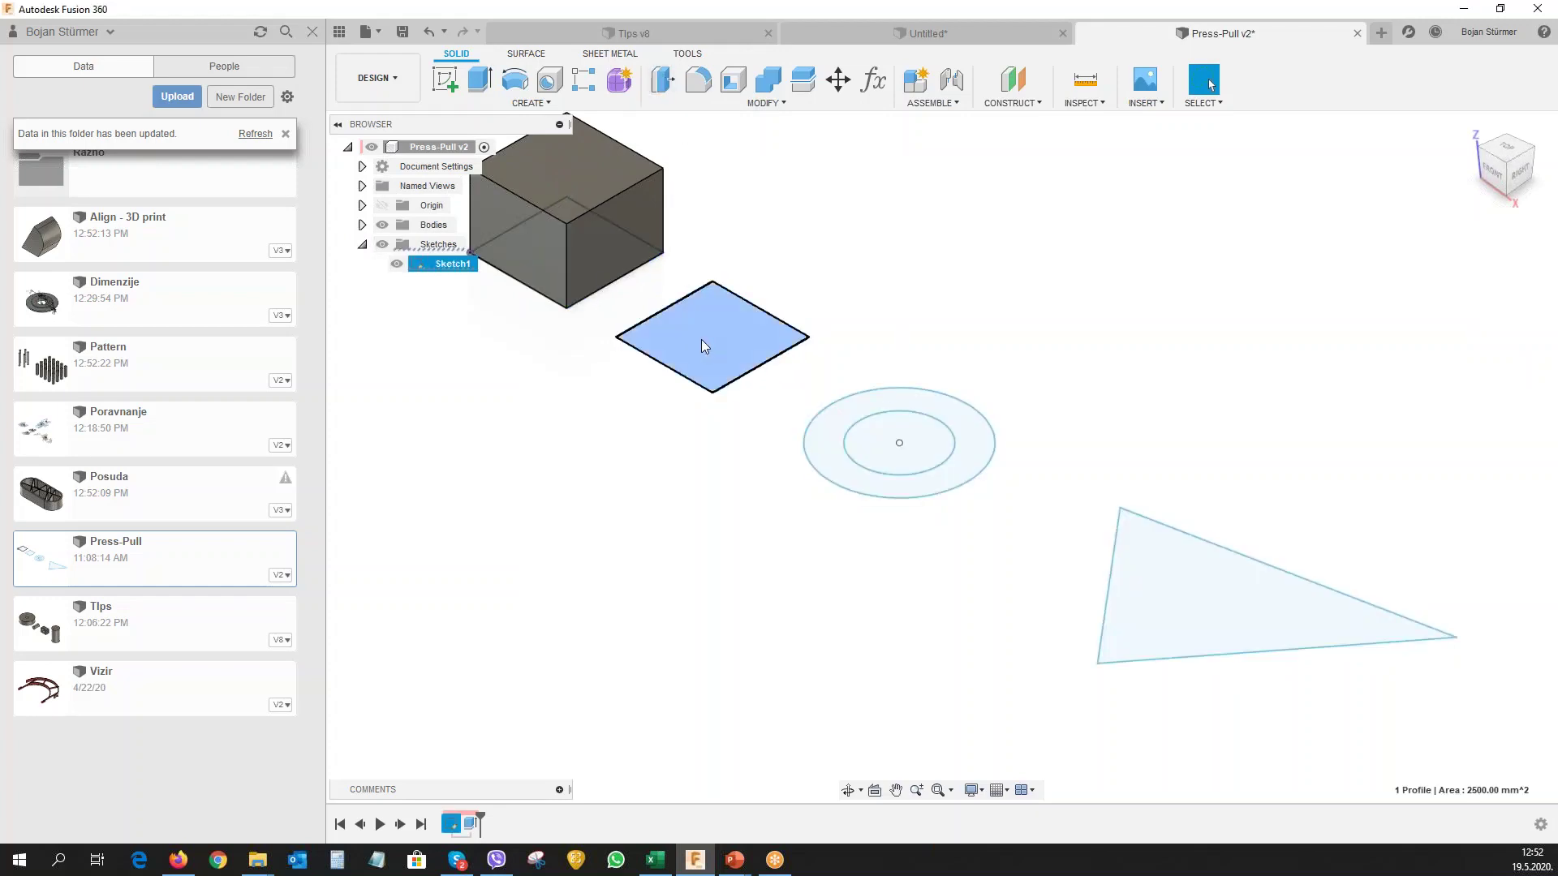
{"action": "left_click", "coordinate": [663, 81]}
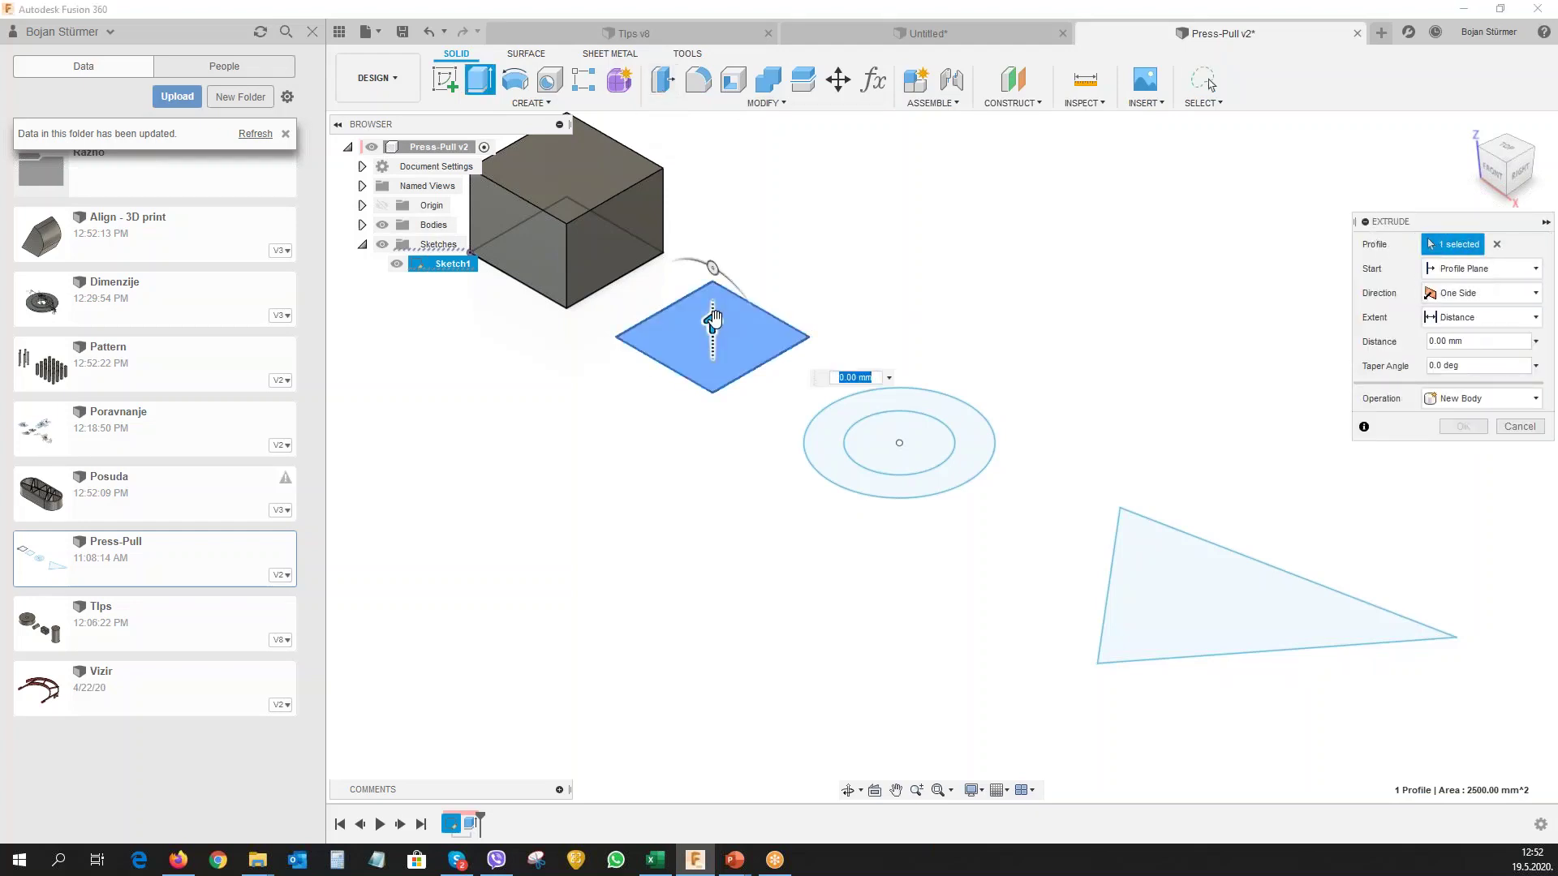
{"action": "left_click_drag", "start_coordinate": [712, 323], "coordinate": [711, 237]}
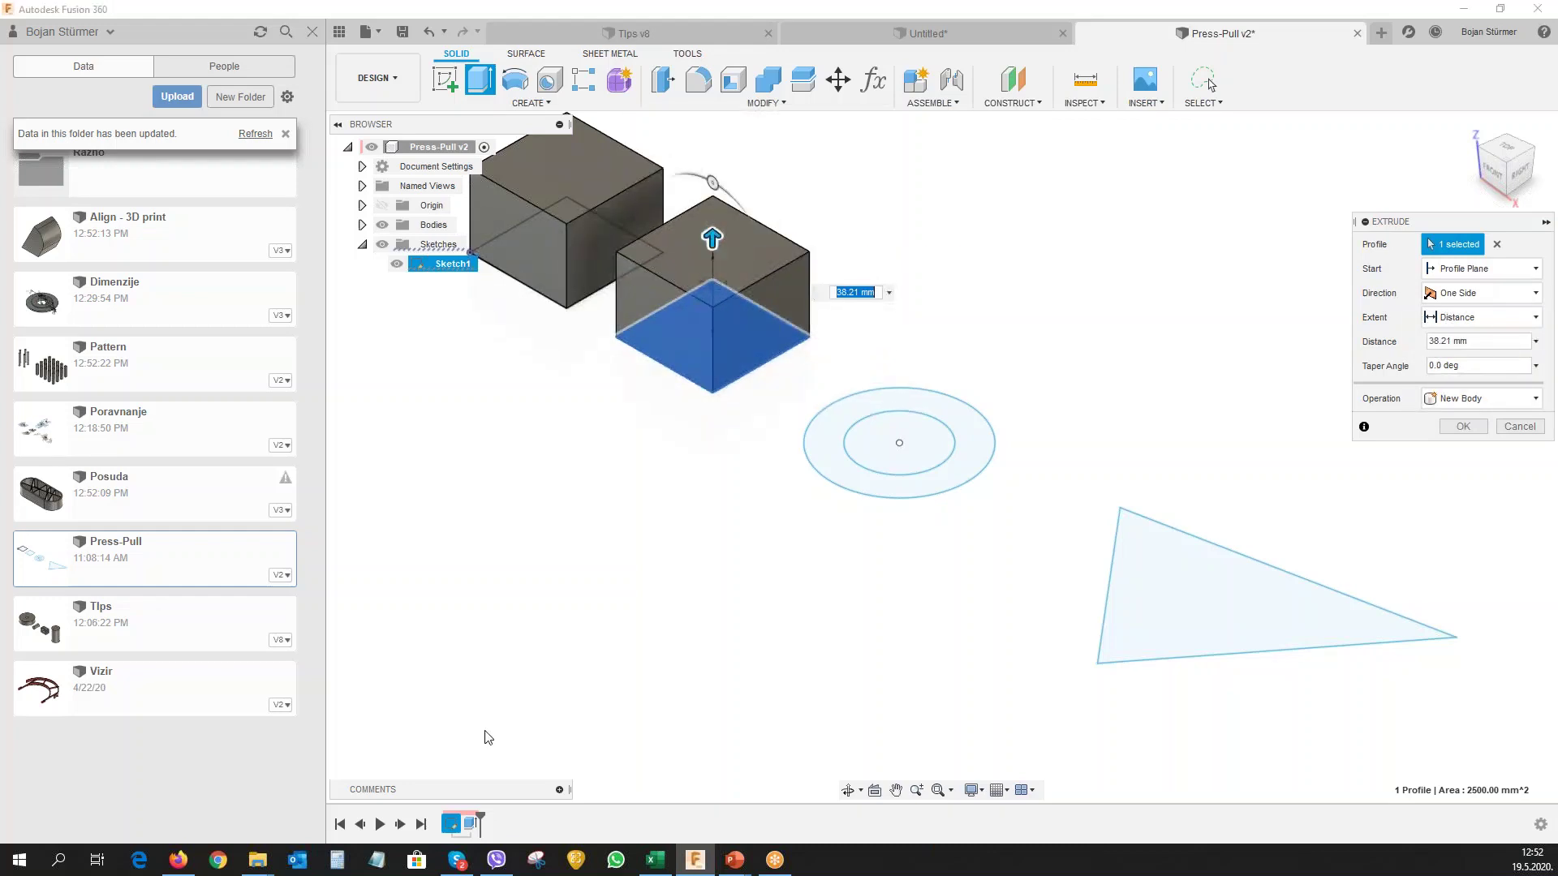
{"action": "left_click", "coordinate": [1461, 427]}
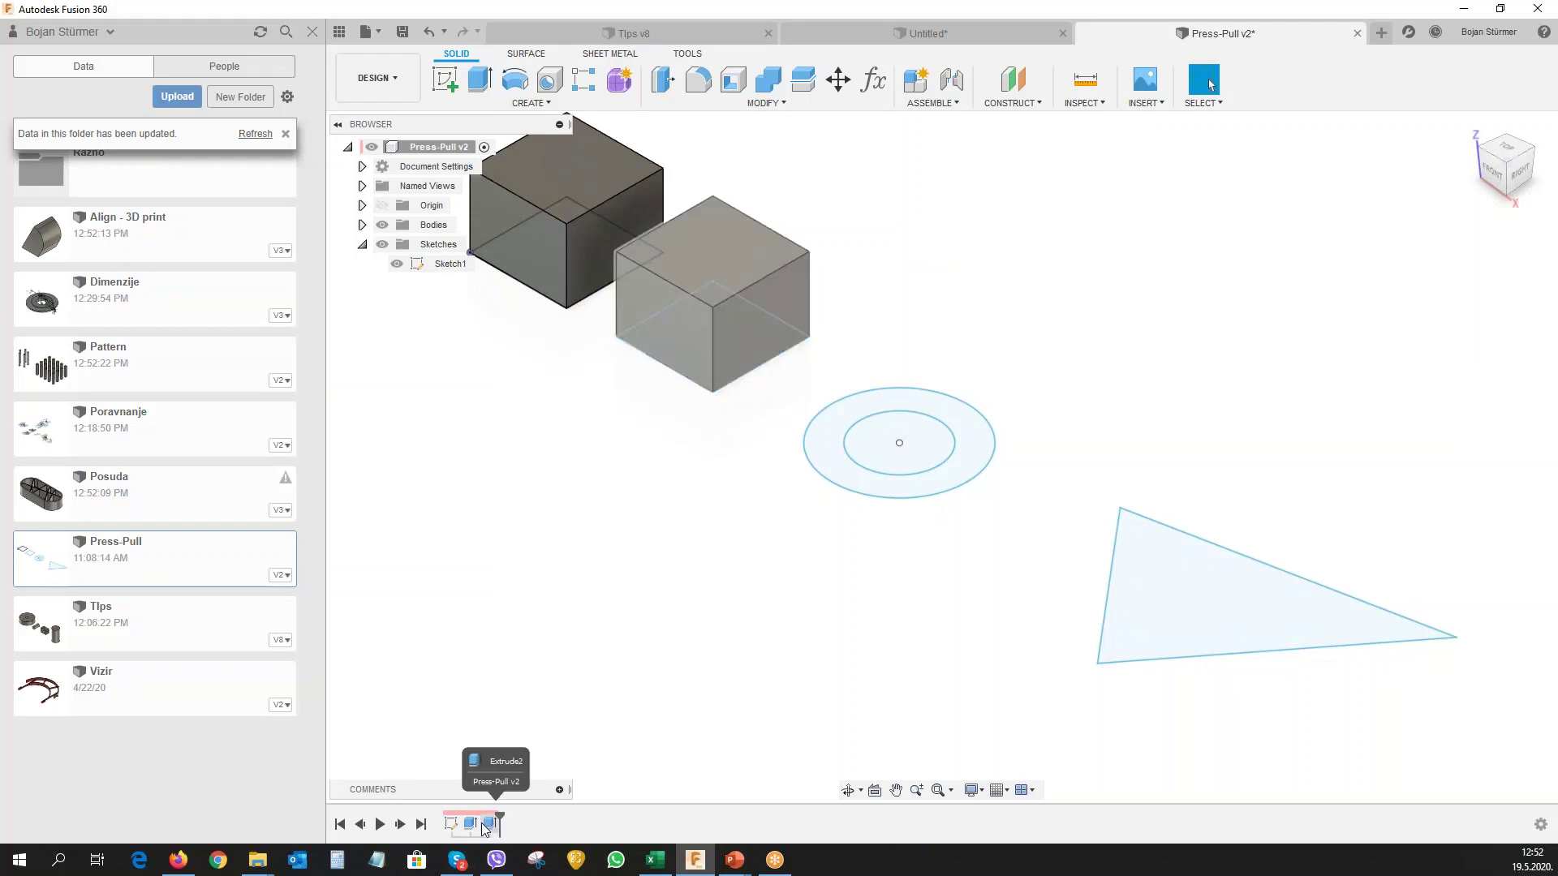
Extrude the ring and triangle together to 52.766 mm, then hide the sketches.
{"action": "left_click", "coordinate": [480, 80]}
{"action": "left_click", "coordinate": [959, 482]}
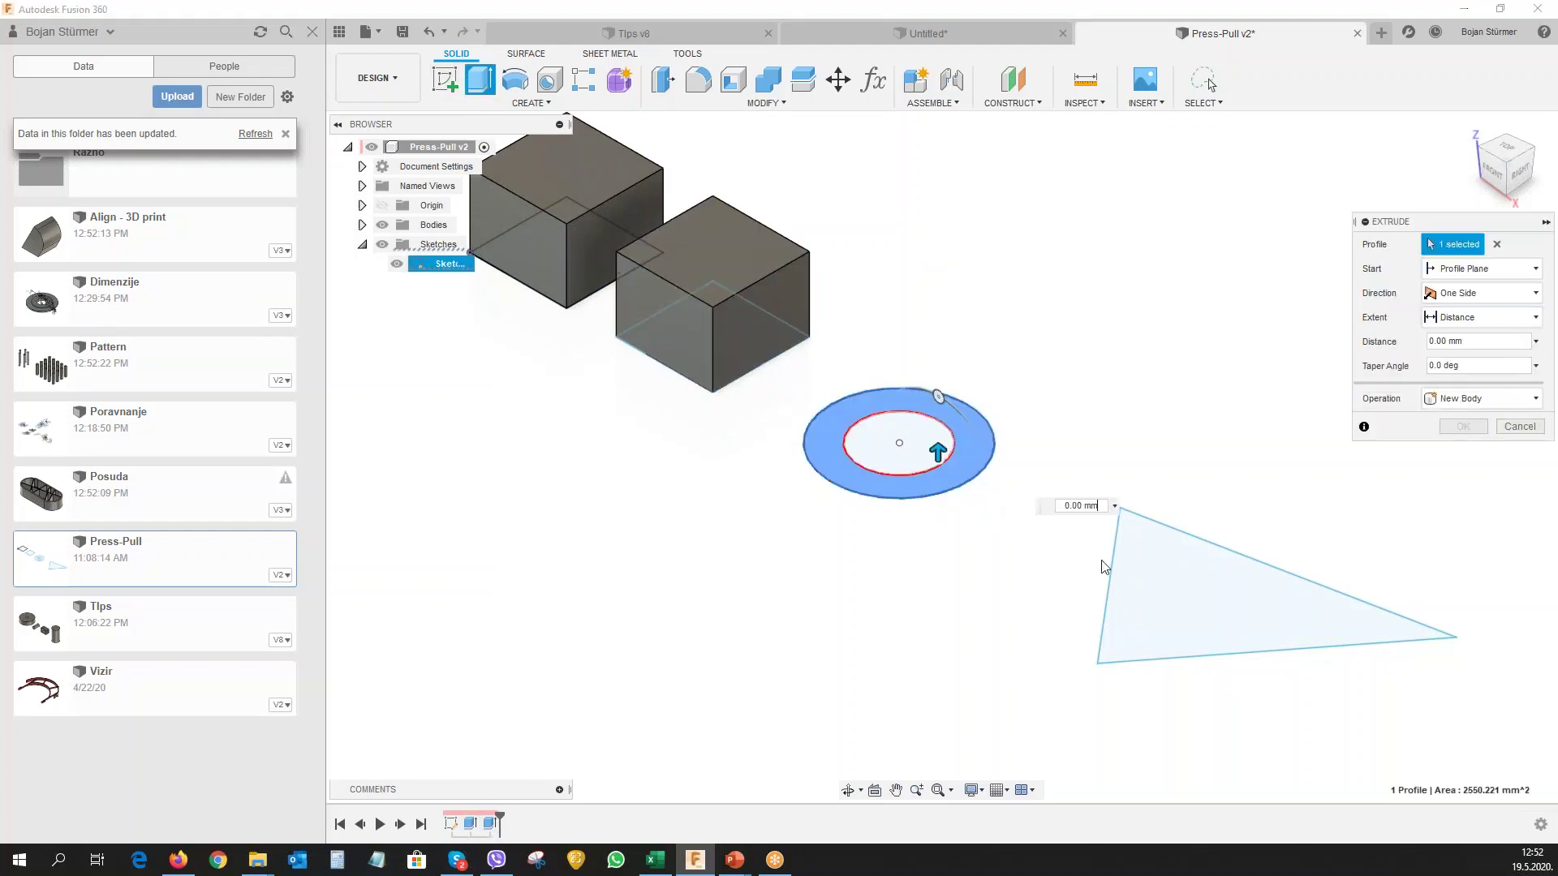
{"action": "left_click", "coordinate": [1210, 598]}
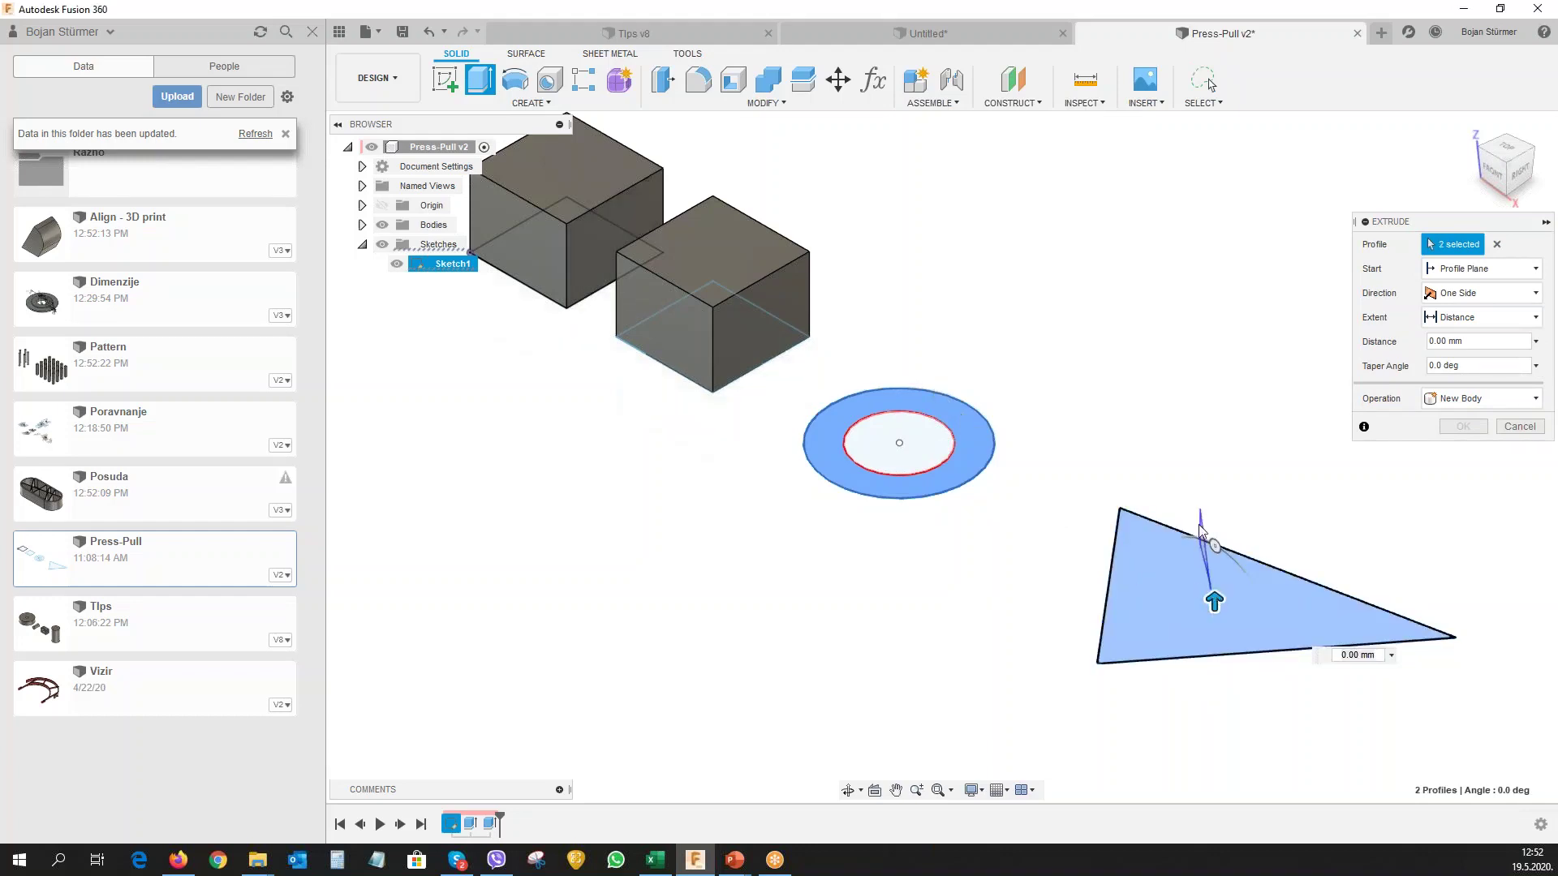
{"action": "left_click_drag", "start_coordinate": [1214, 602], "coordinate": [1214, 484]}
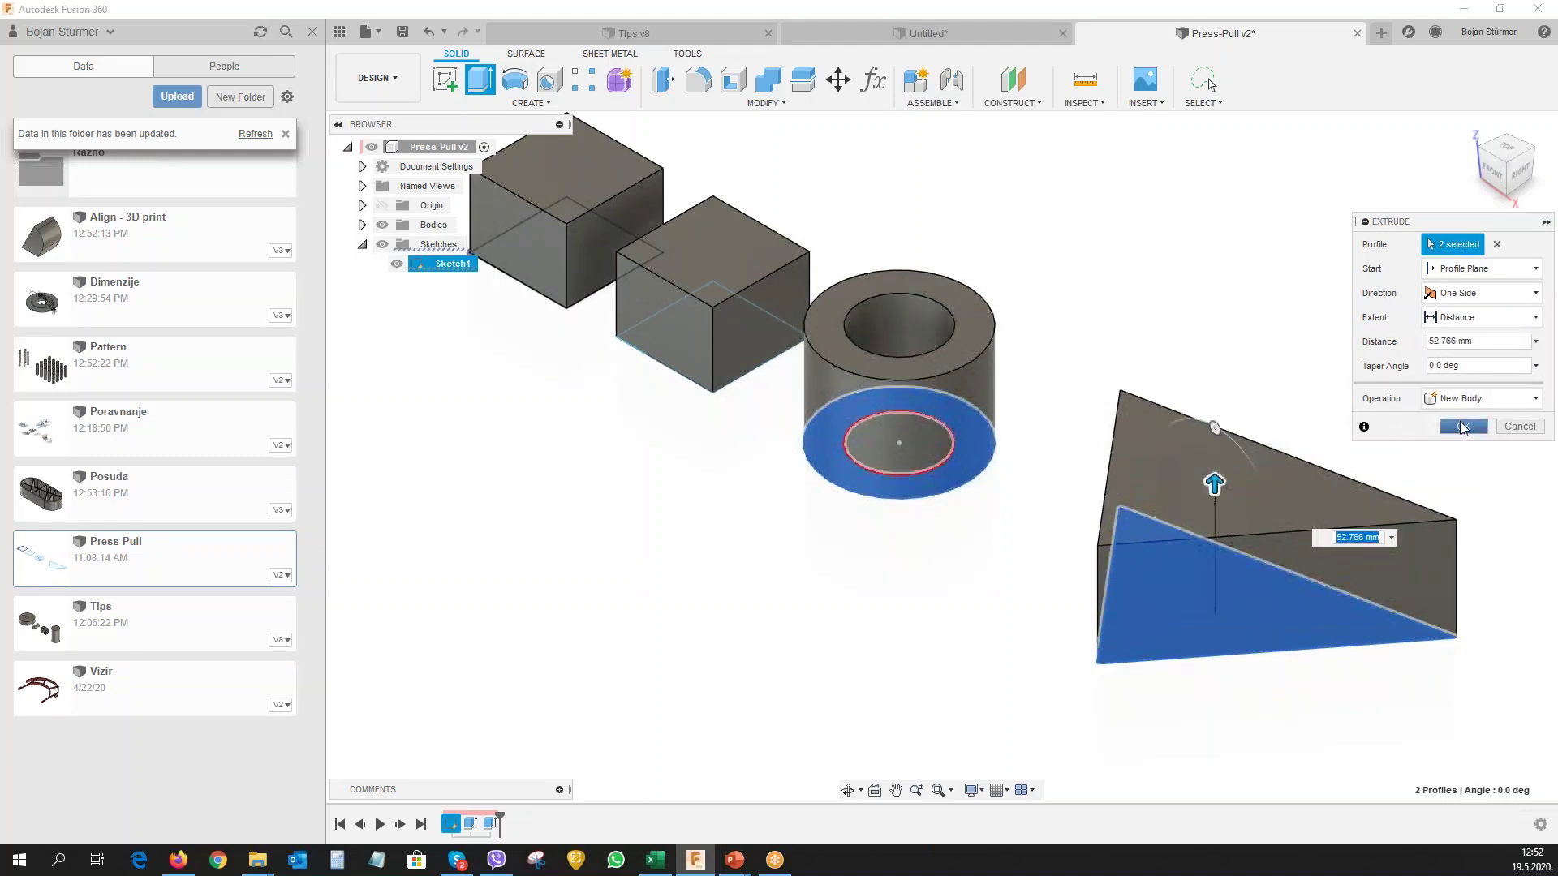
{"action": "left_click", "coordinate": [1463, 428]}
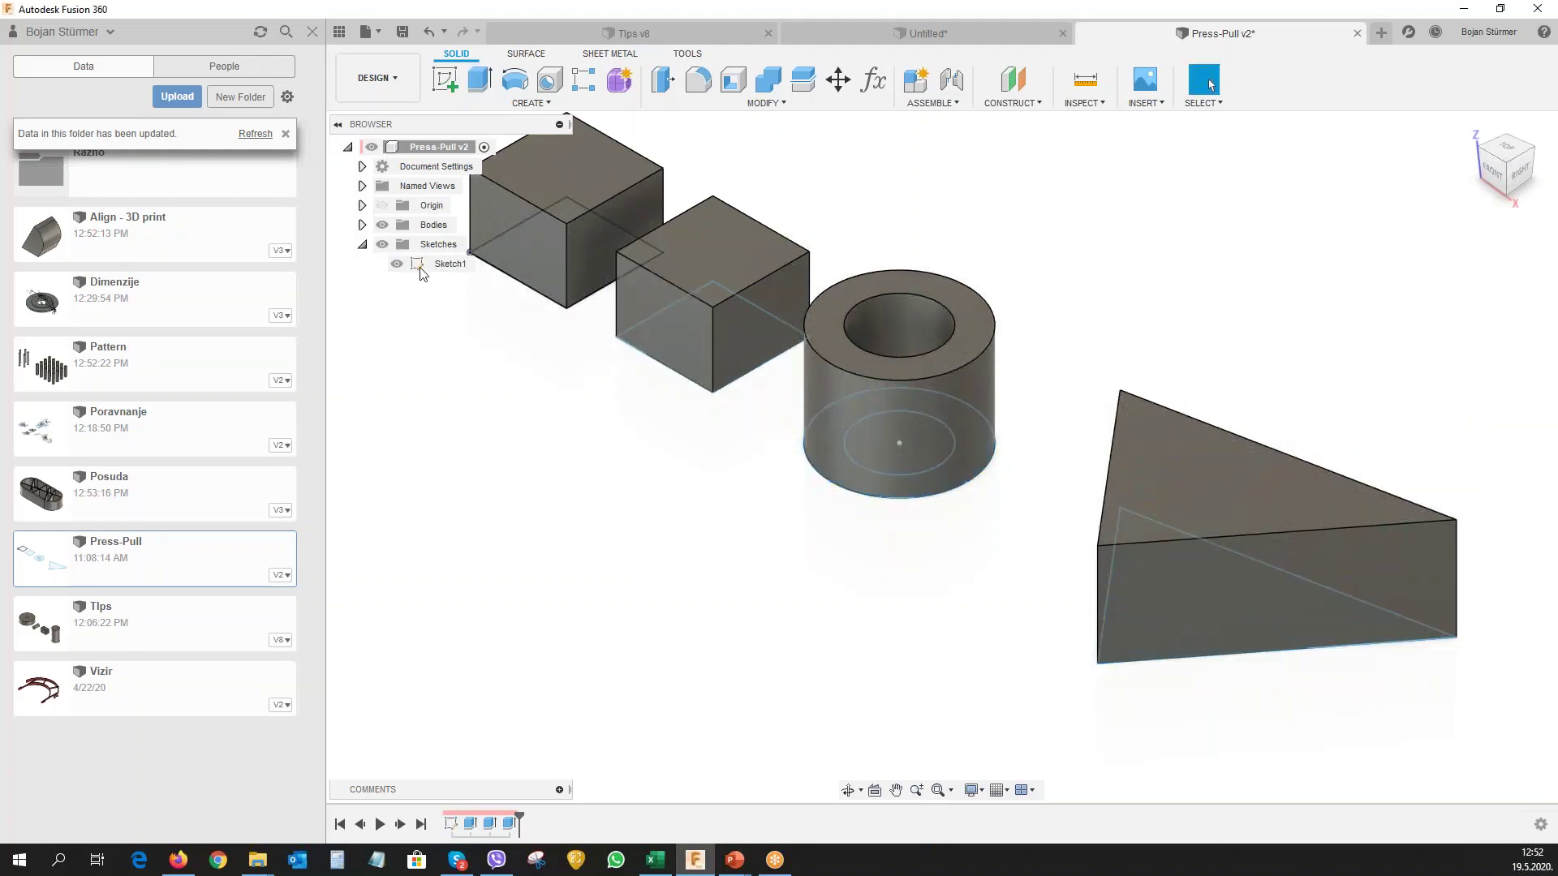
{"action": "left_click", "coordinate": [380, 245]}
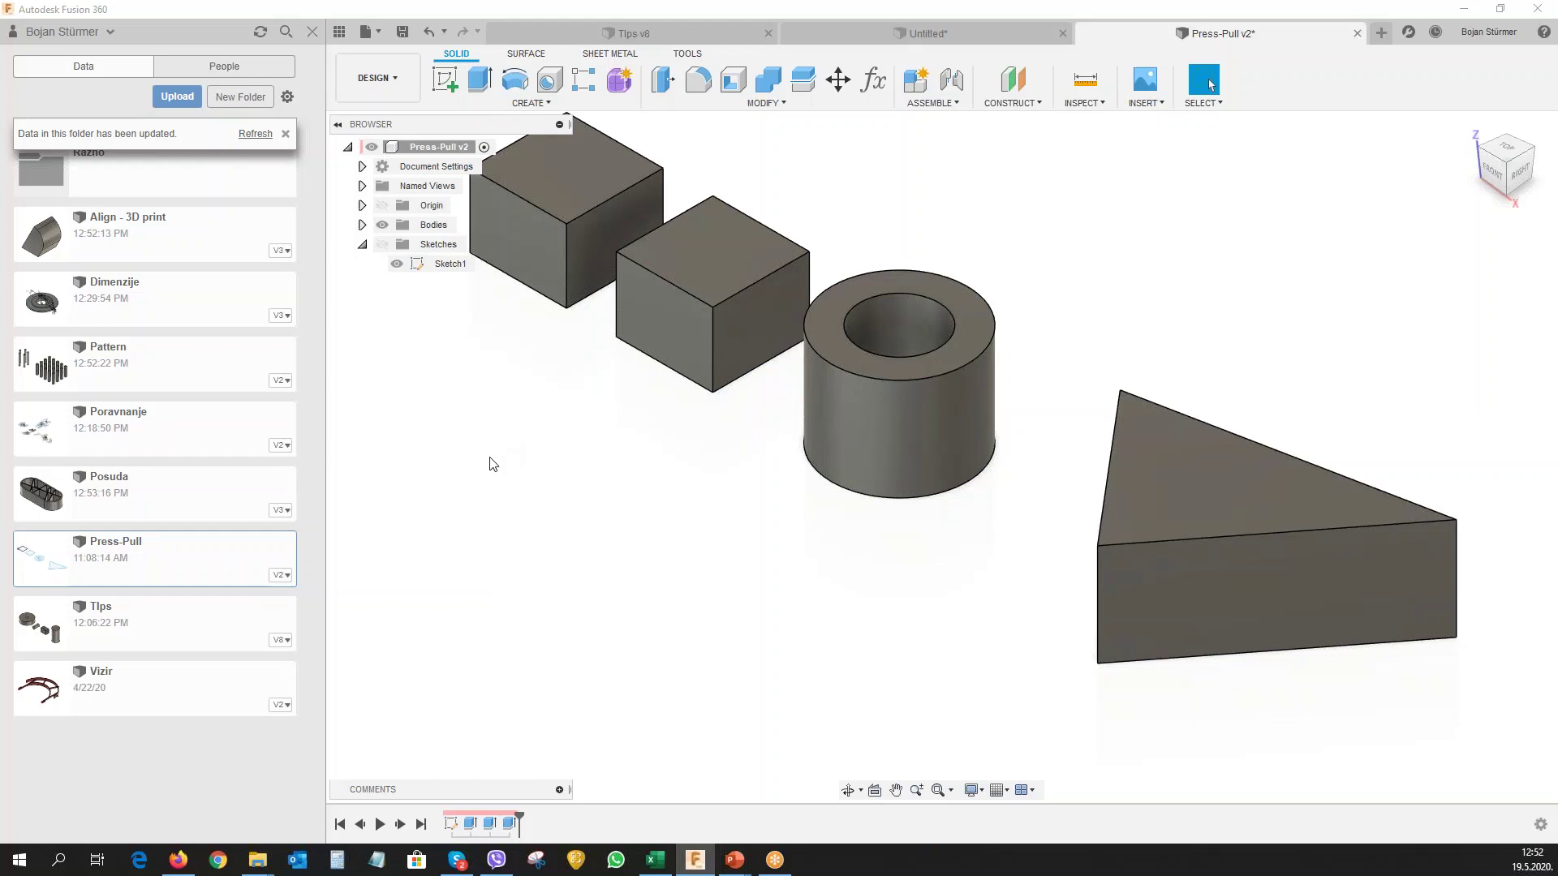
{"action": "scroll", "coordinate": [608, 560], "scroll_direction": "down", "scroll_amount": 3}
Extrude the left cube's front face out 36.604 mm.
{"action": "scroll", "coordinate": [604, 446], "scroll_direction": "up", "scroll_amount": 2}
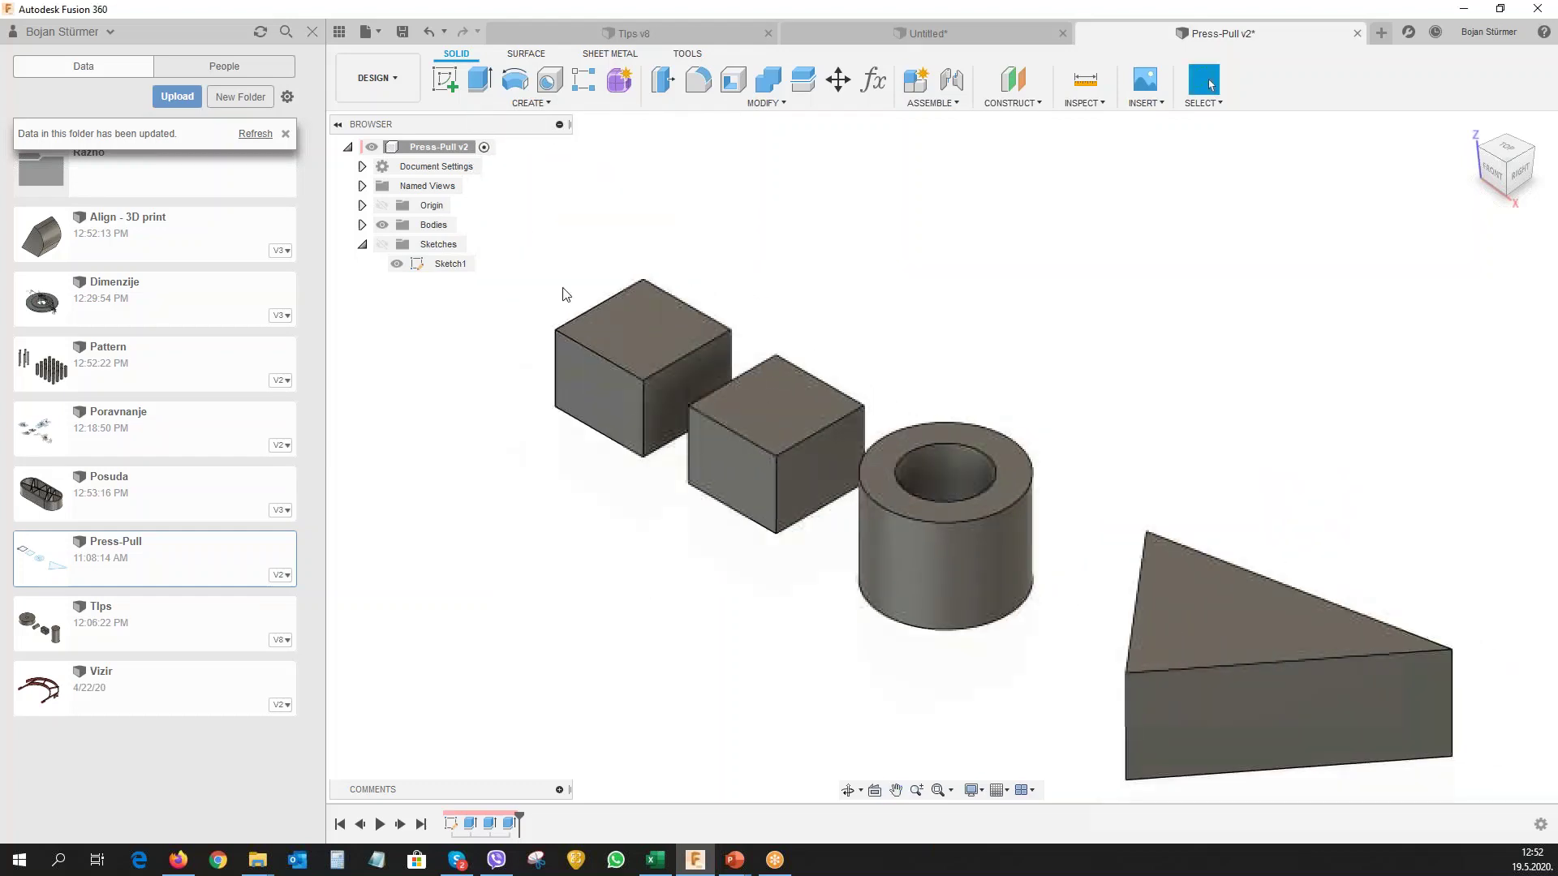
{"action": "left_click", "coordinate": [601, 387]}
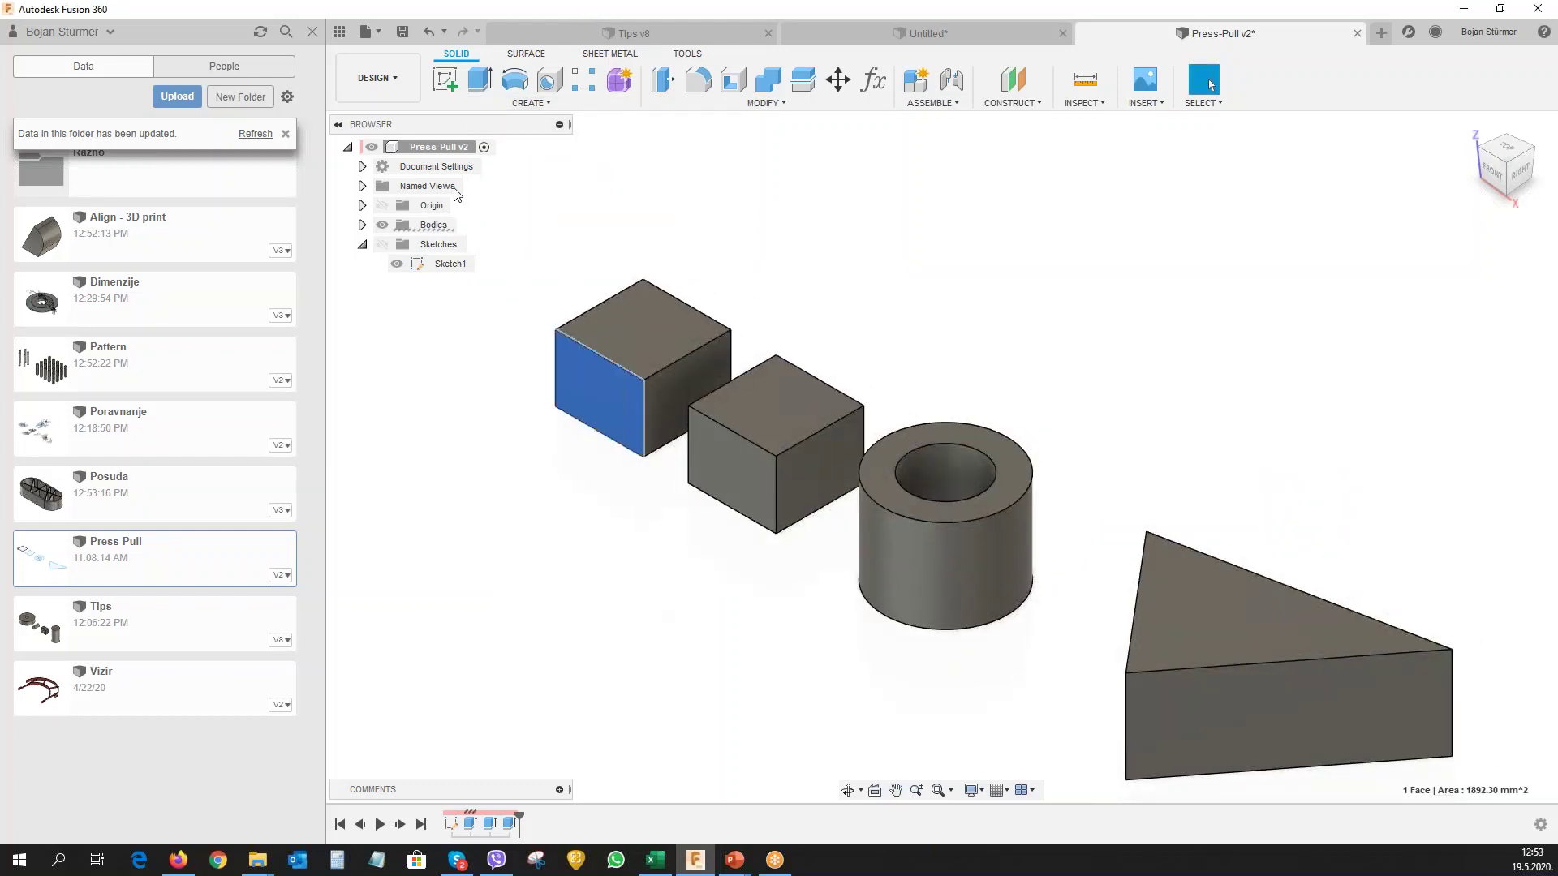
{"action": "left_click", "coordinate": [480, 79]}
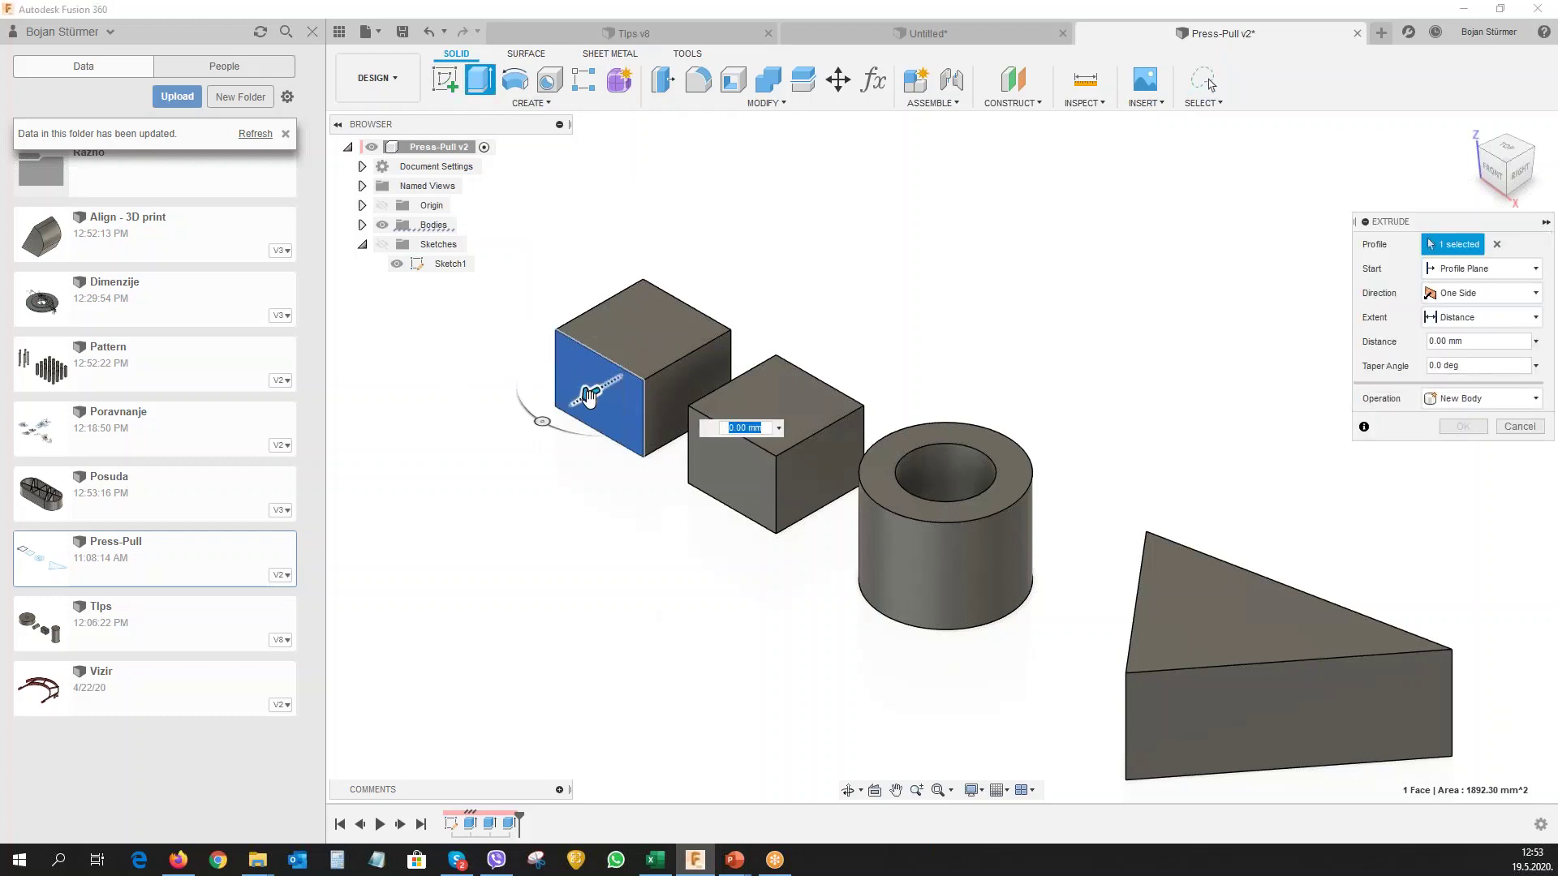
{"action": "left_click_drag", "start_coordinate": [589, 398], "coordinate": [524, 430]}
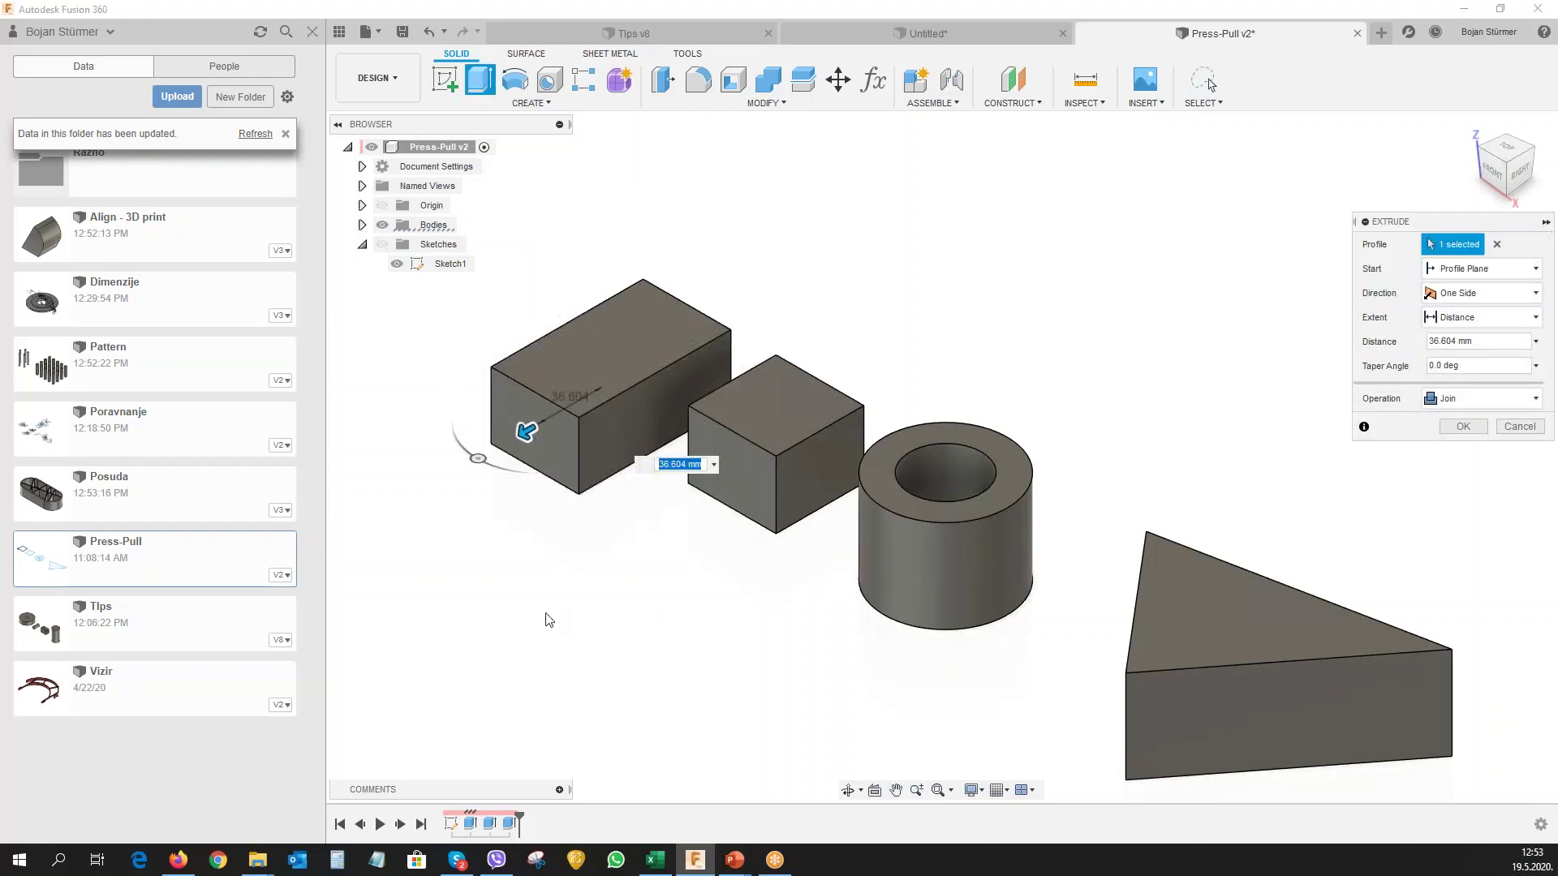
{"action": "key", "text": "Return"}
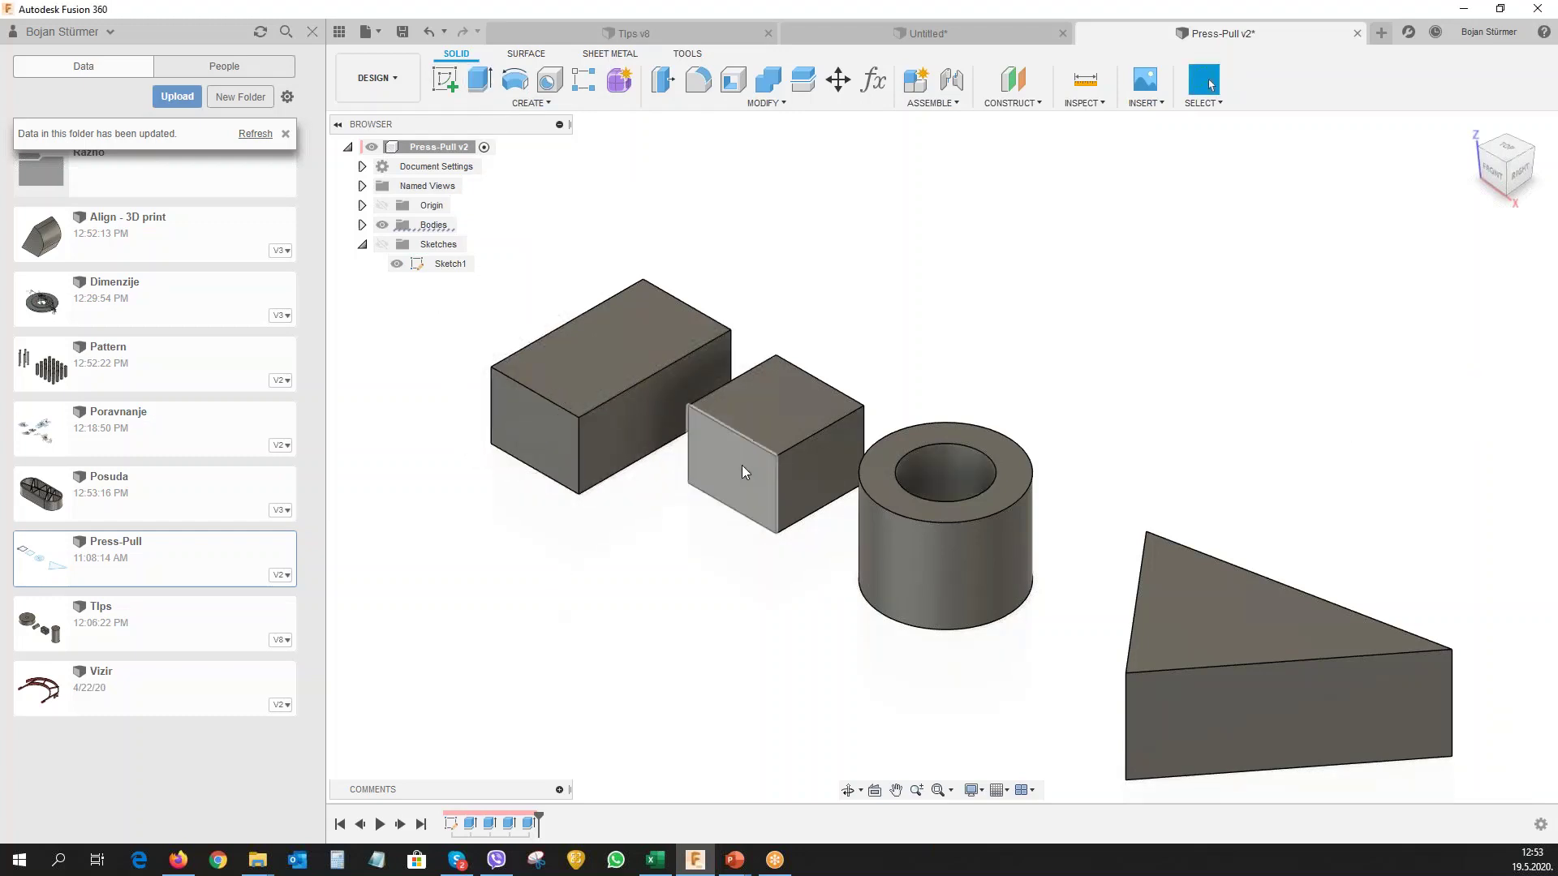
Press Pull the right cube's front face out 43.659 mm.
{"action": "left_click", "coordinate": [740, 467]}
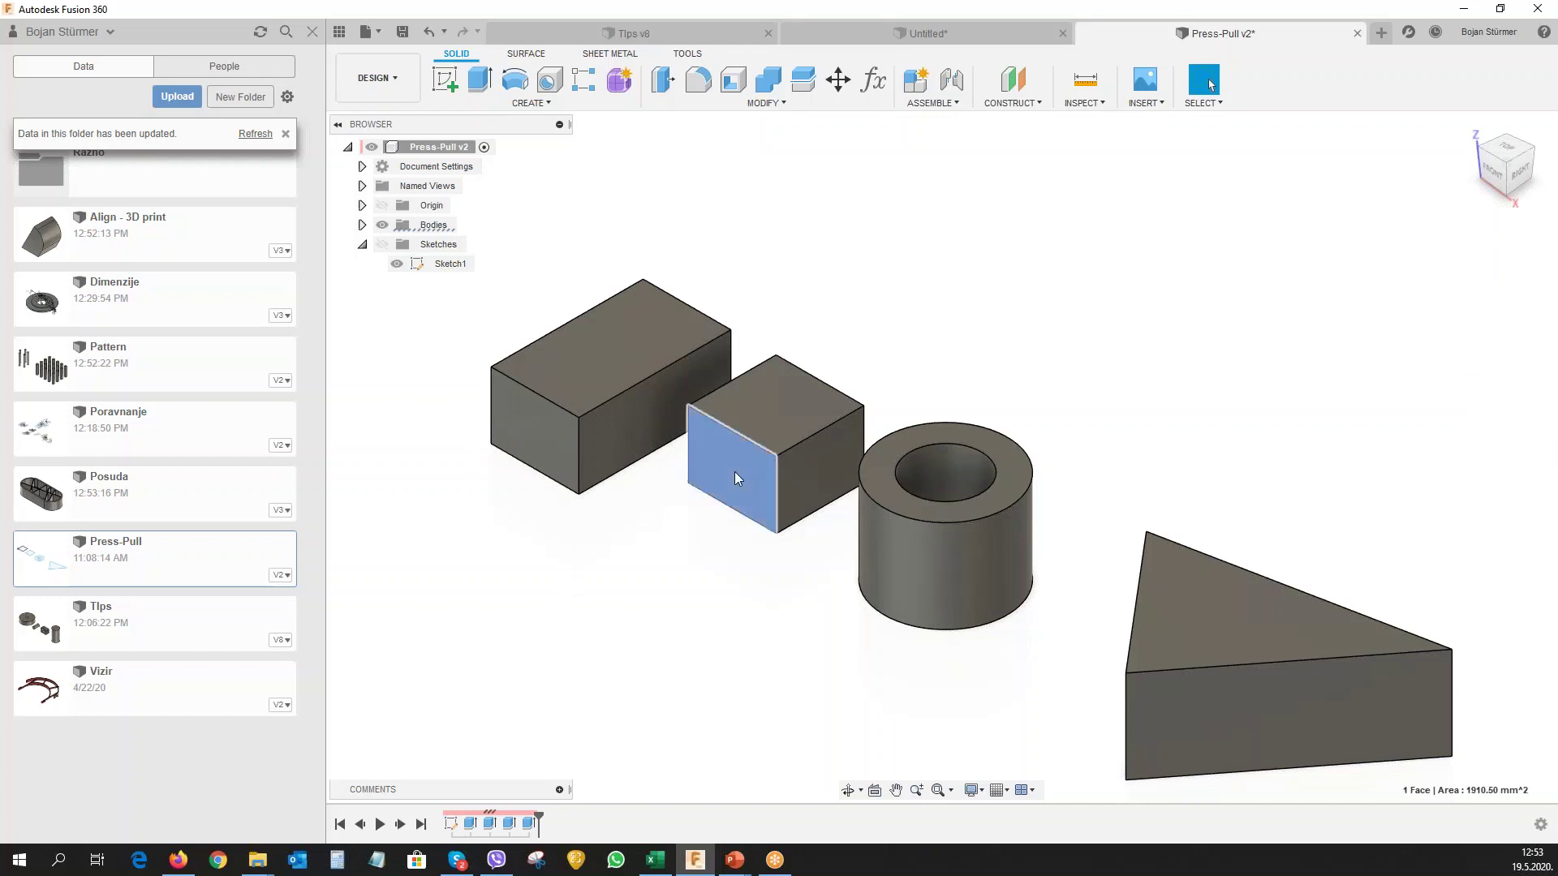
{"action": "left_click", "coordinate": [660, 81]}
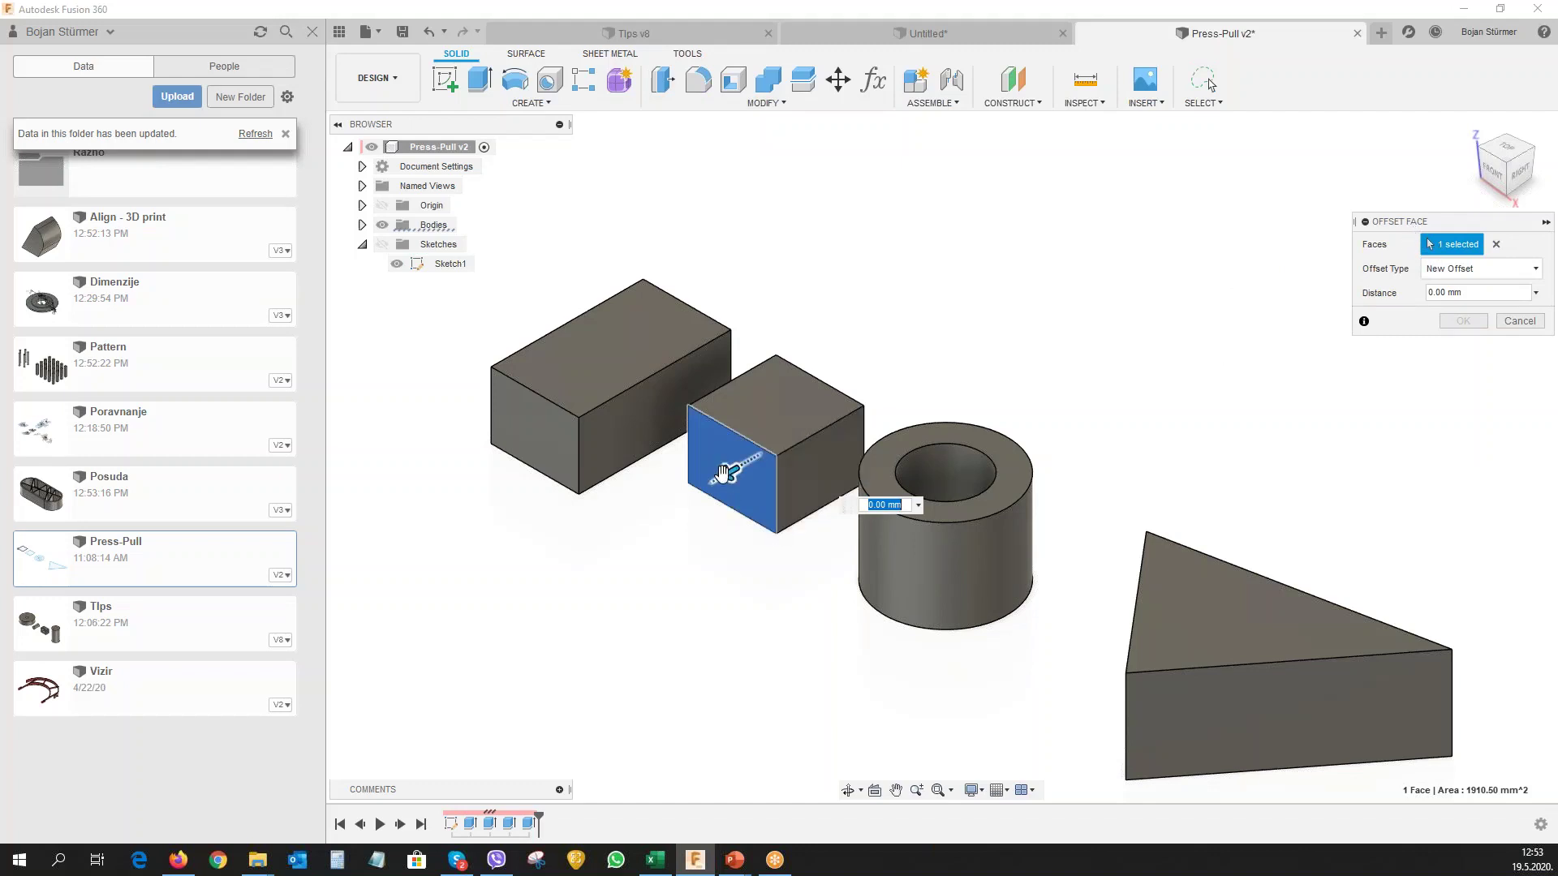
{"action": "left_click_drag", "start_coordinate": [730, 474], "coordinate": [638, 509]}
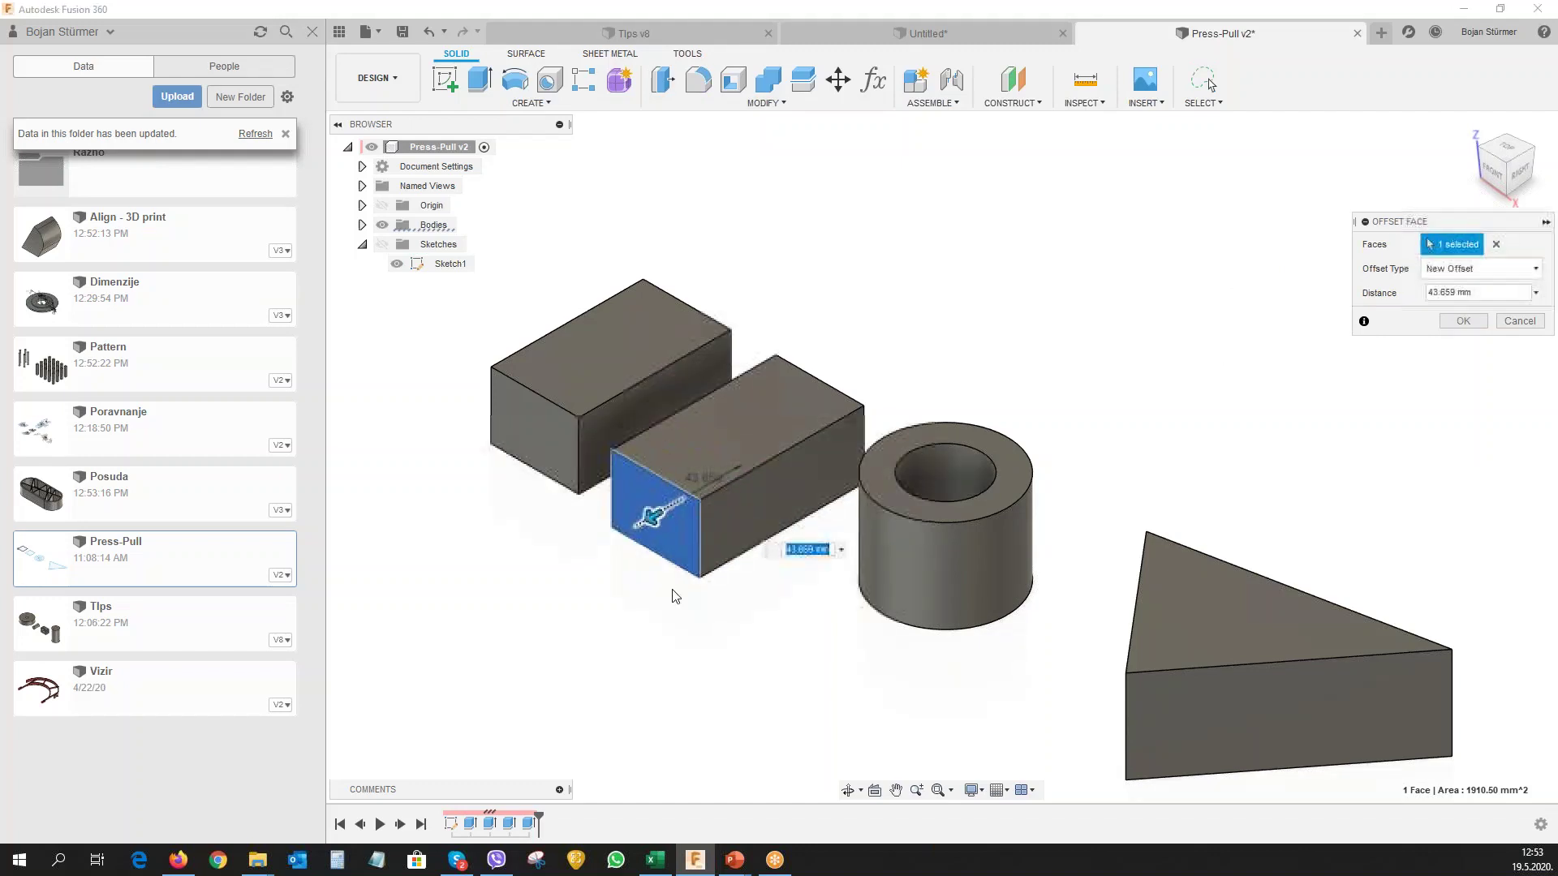
{"action": "key", "text": "Return"}
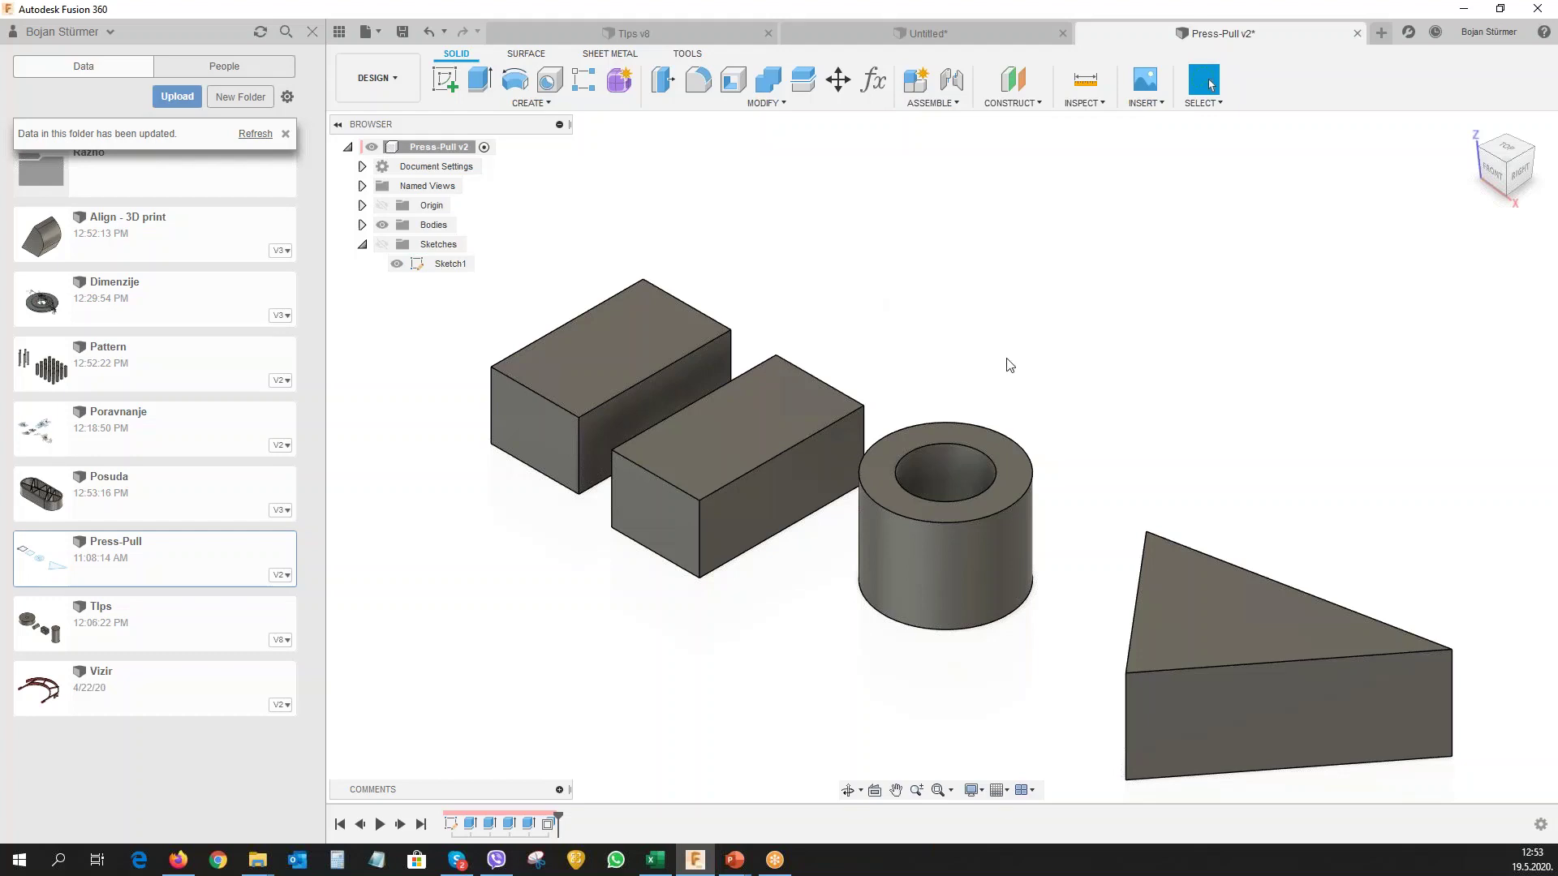
{"action": "left_click", "coordinate": [904, 558]}
Try extruding the cylinder's base ring and offsetting its outer face, cancelling both.
{"action": "left_click", "coordinate": [479, 91]}
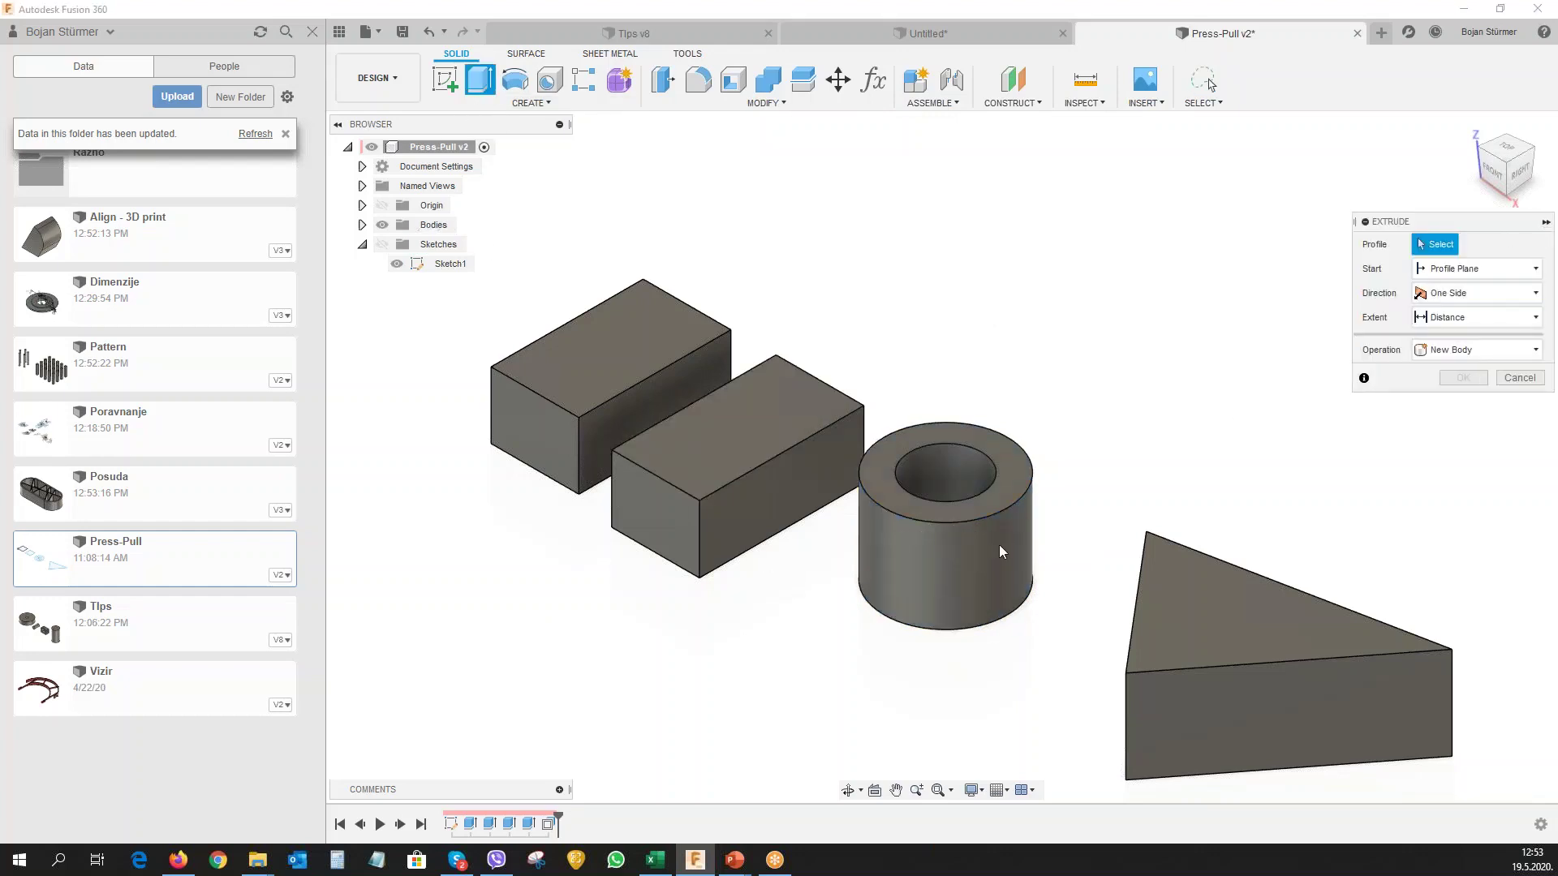
{"action": "left_click", "coordinate": [889, 555]}
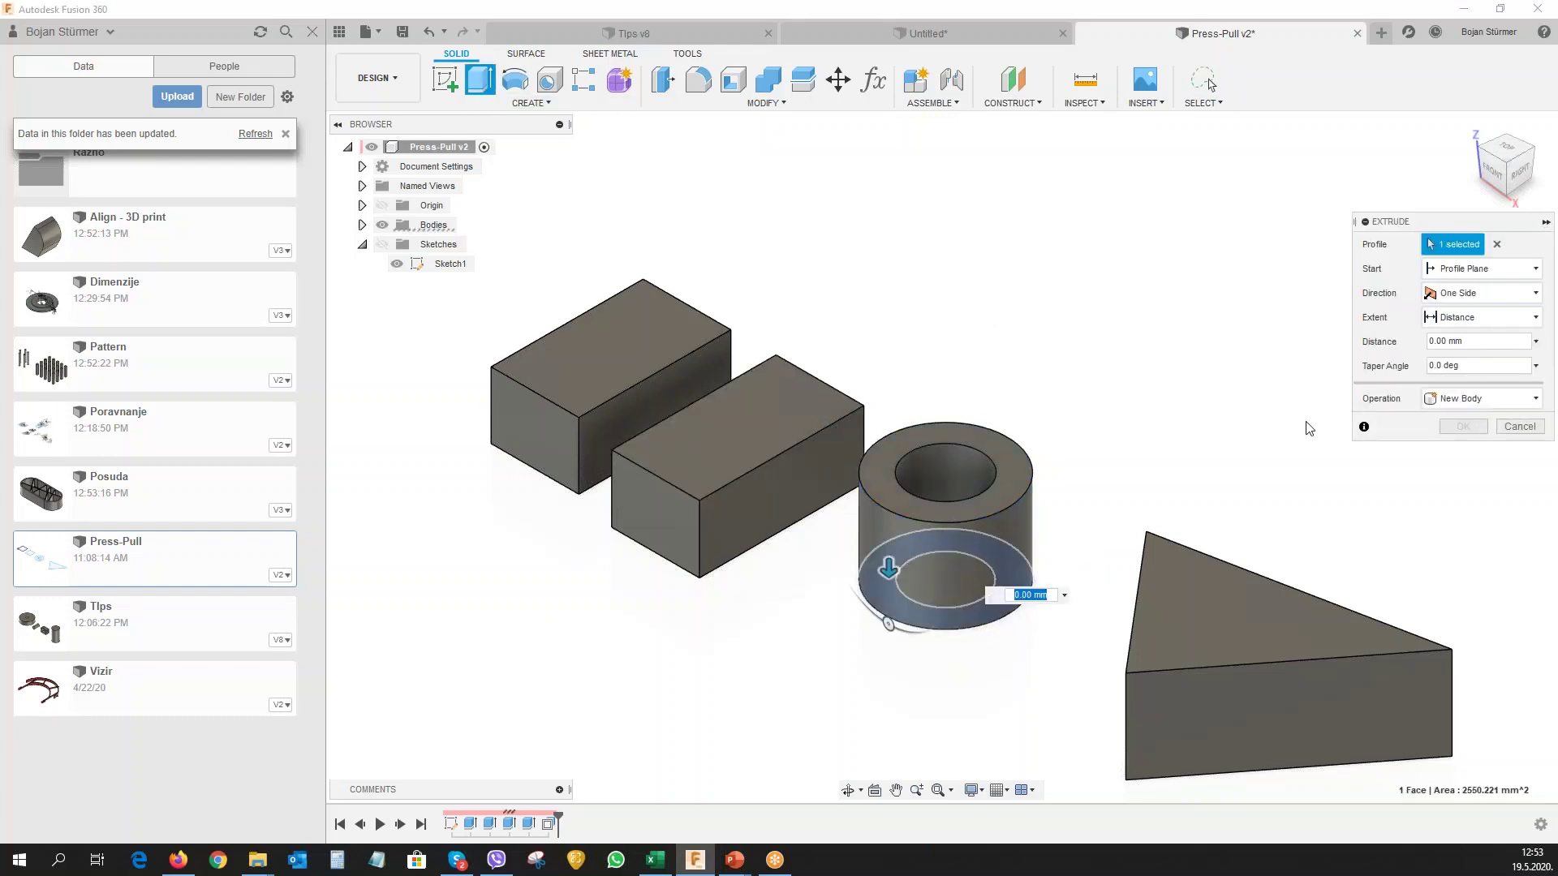
{"action": "key", "text": "Escape"}
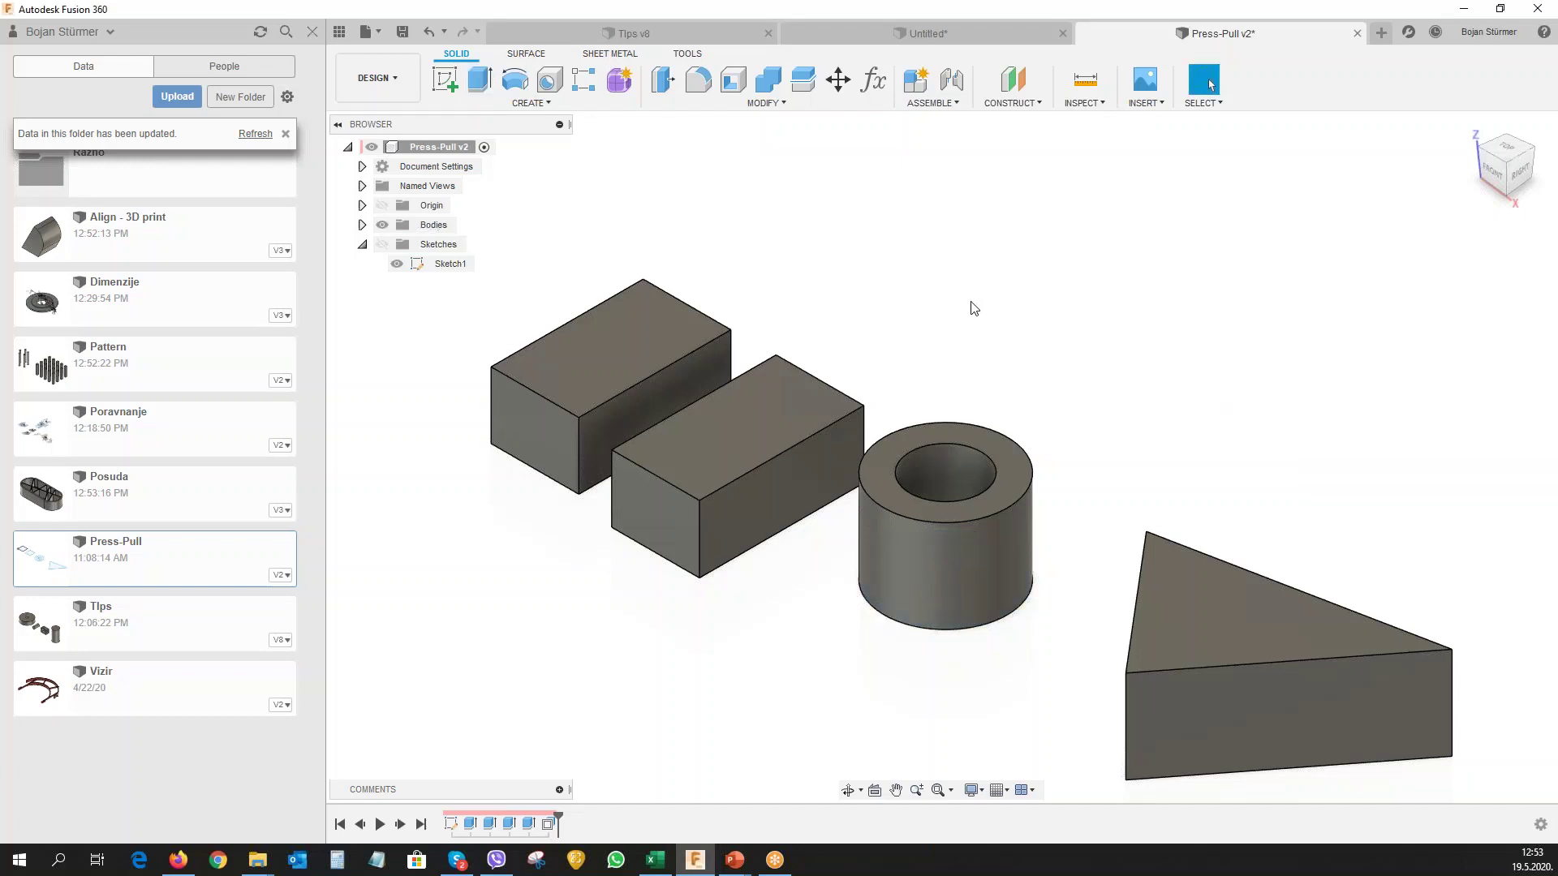
{"action": "left_click", "coordinate": [661, 85]}
{"action": "left_click", "coordinate": [923, 584]}
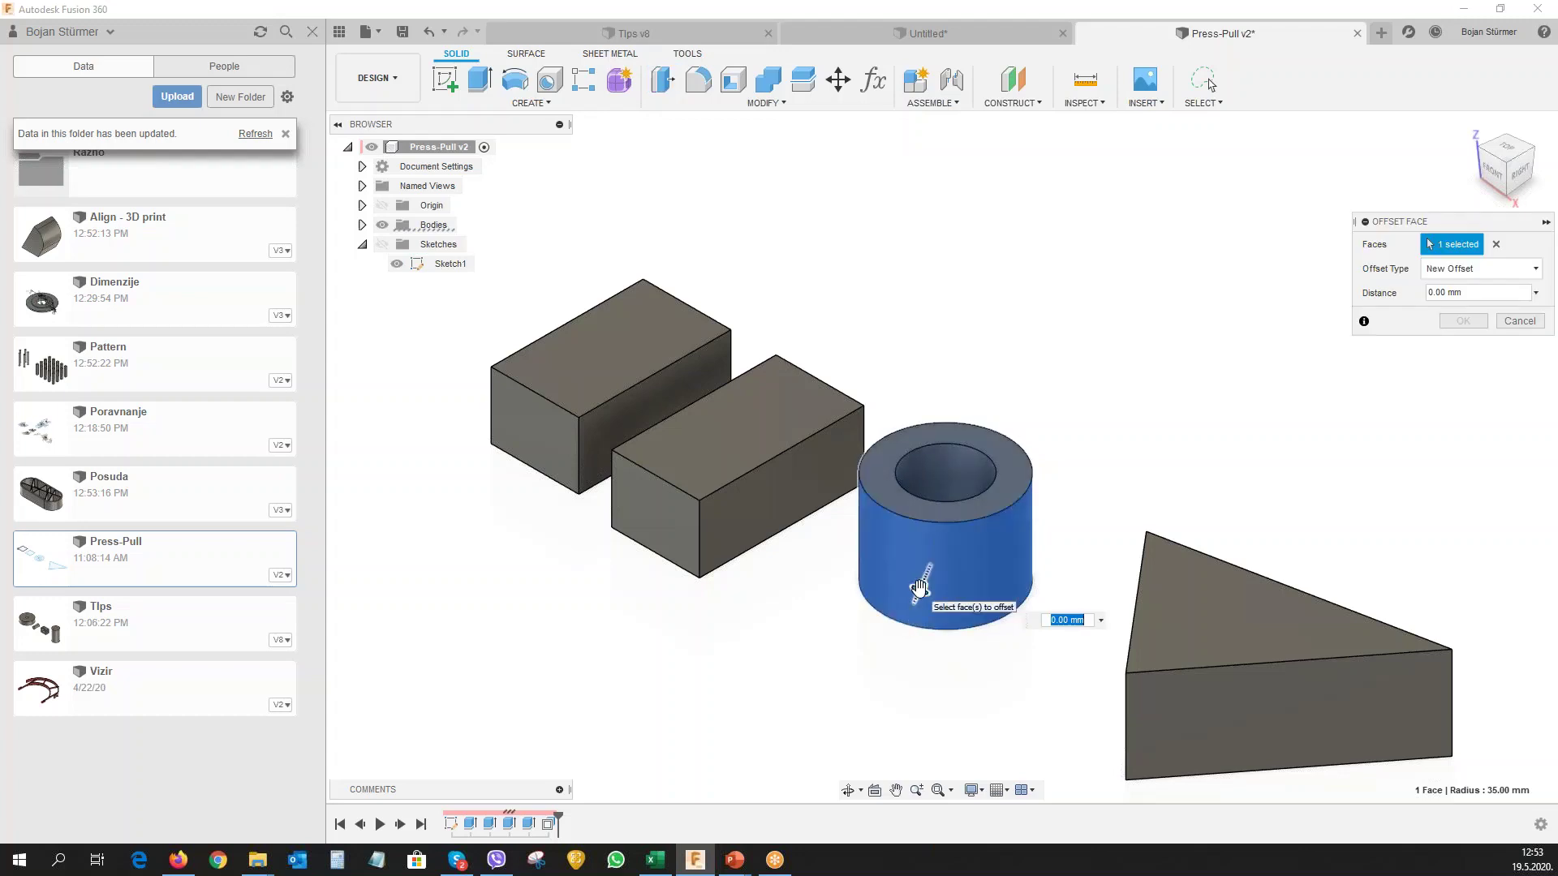
{"action": "mouse_move", "coordinate": [919, 586]}
{"action": "left_mouse_down"}
{"action": "mouse_move", "coordinate": [903, 620]}
{"action": "mouse_move", "coordinate": [954, 498]}
{"action": "left_mouse_up"}
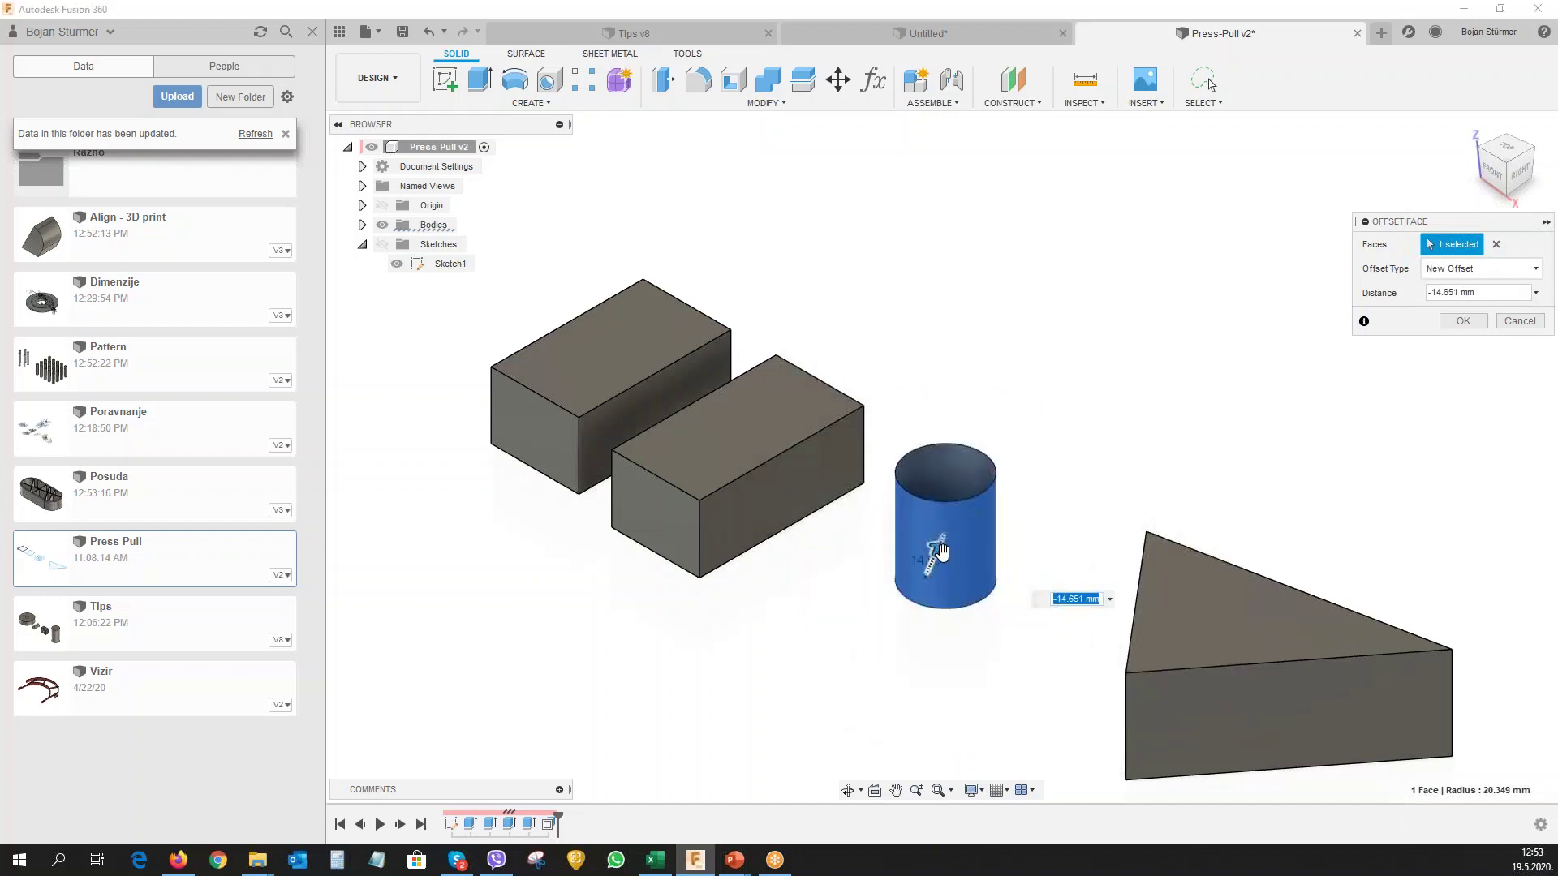
{"action": "left_click", "coordinate": [1520, 320]}
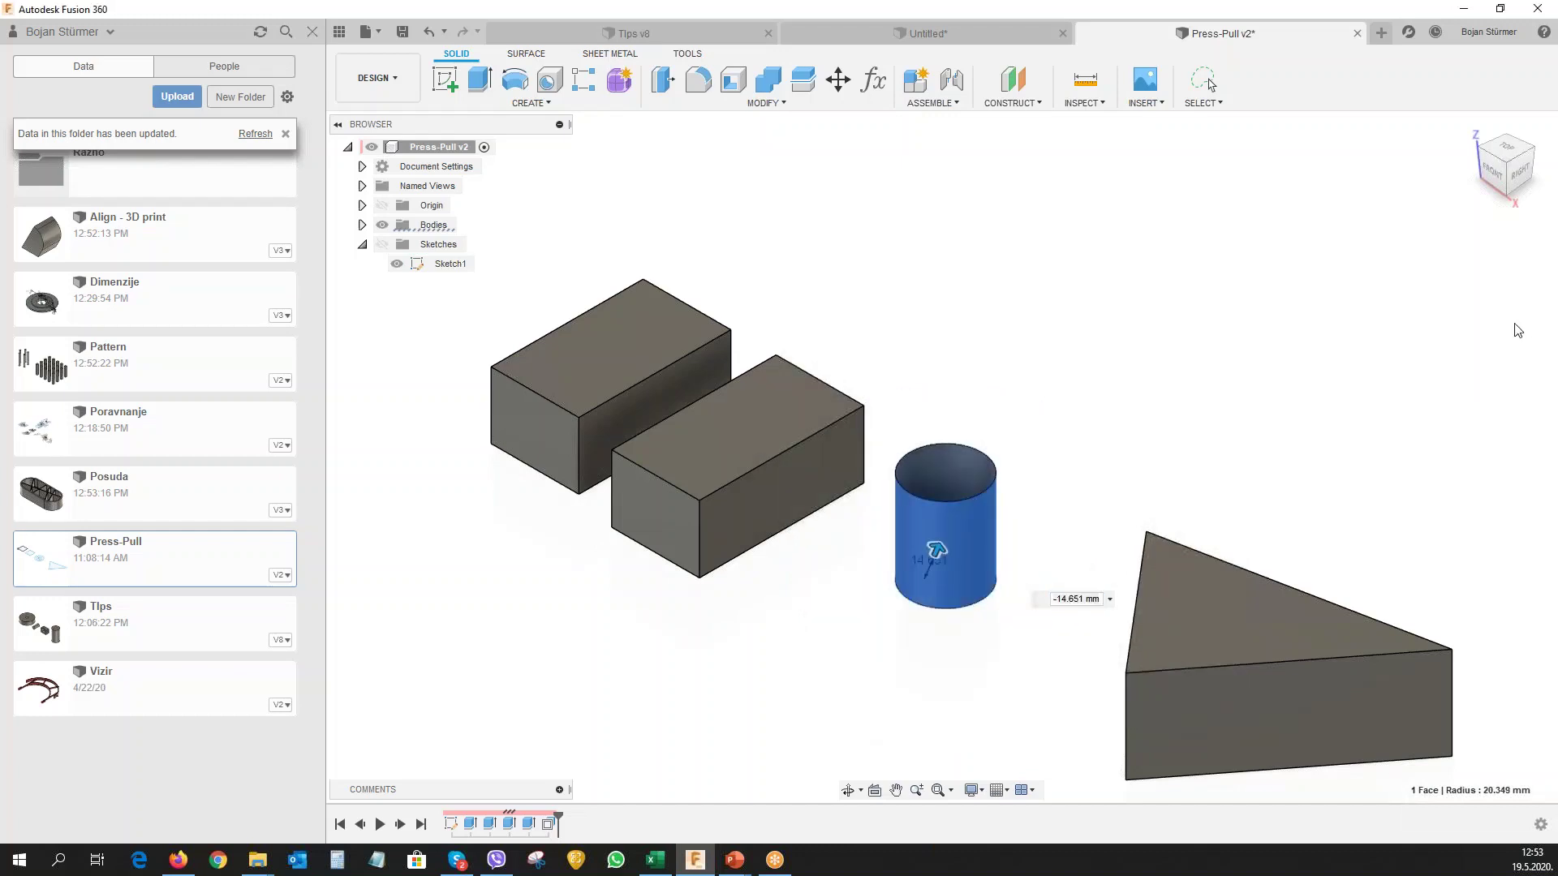
Offset the cylinder's inner hole face by 6.107 mm to narrow the bore.
{"action": "left_click", "coordinate": [931, 475]}
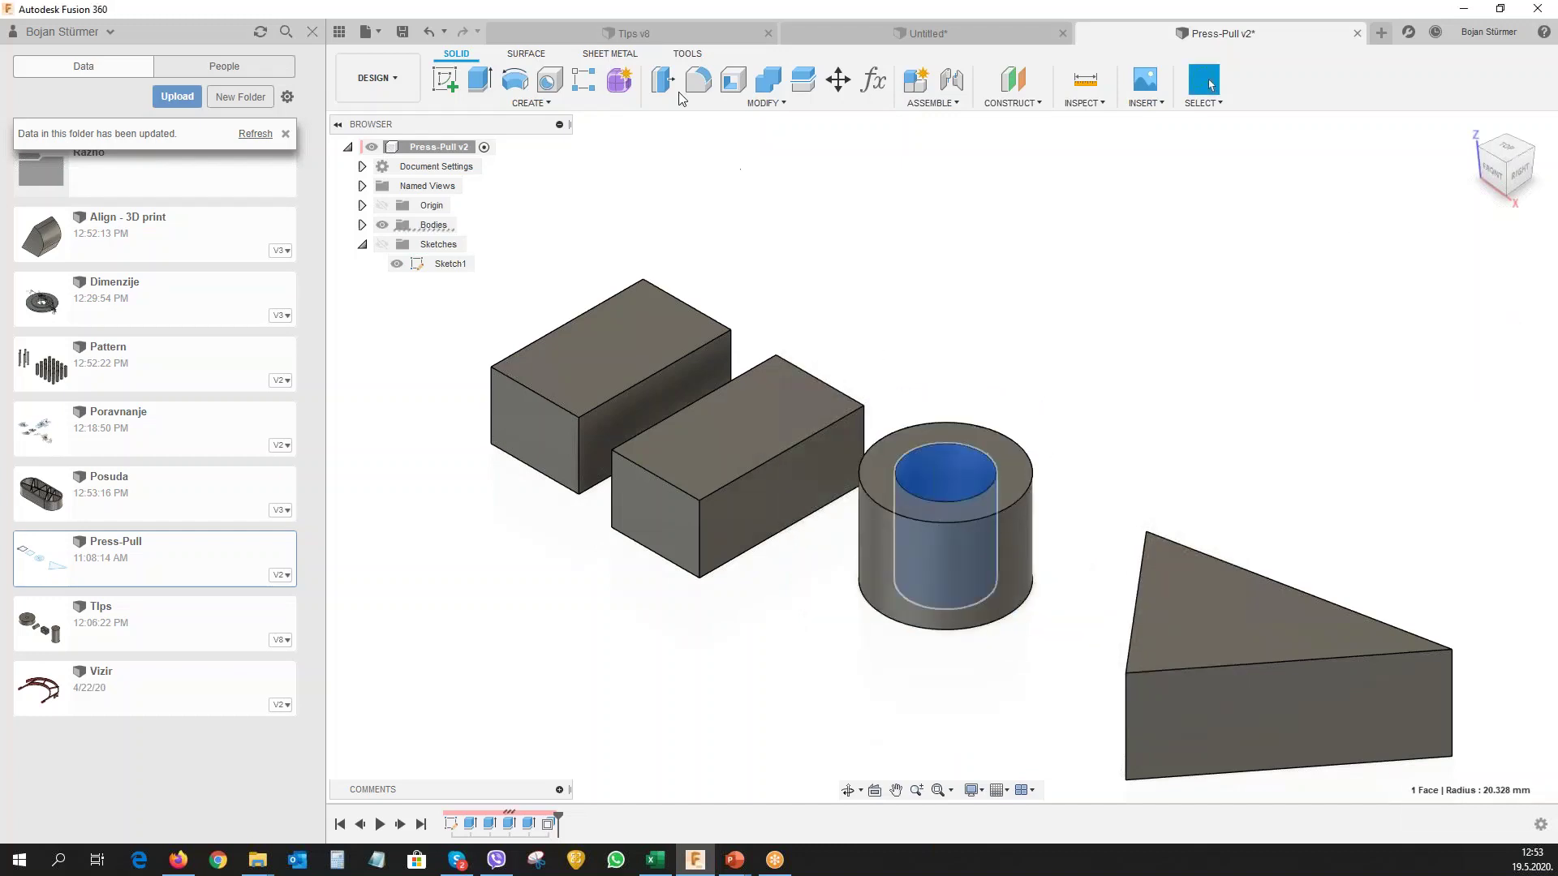
{"action": "key", "text": "q"}
{"action": "left_click_drag", "start_coordinate": [937, 484], "coordinate": [981, 512]}
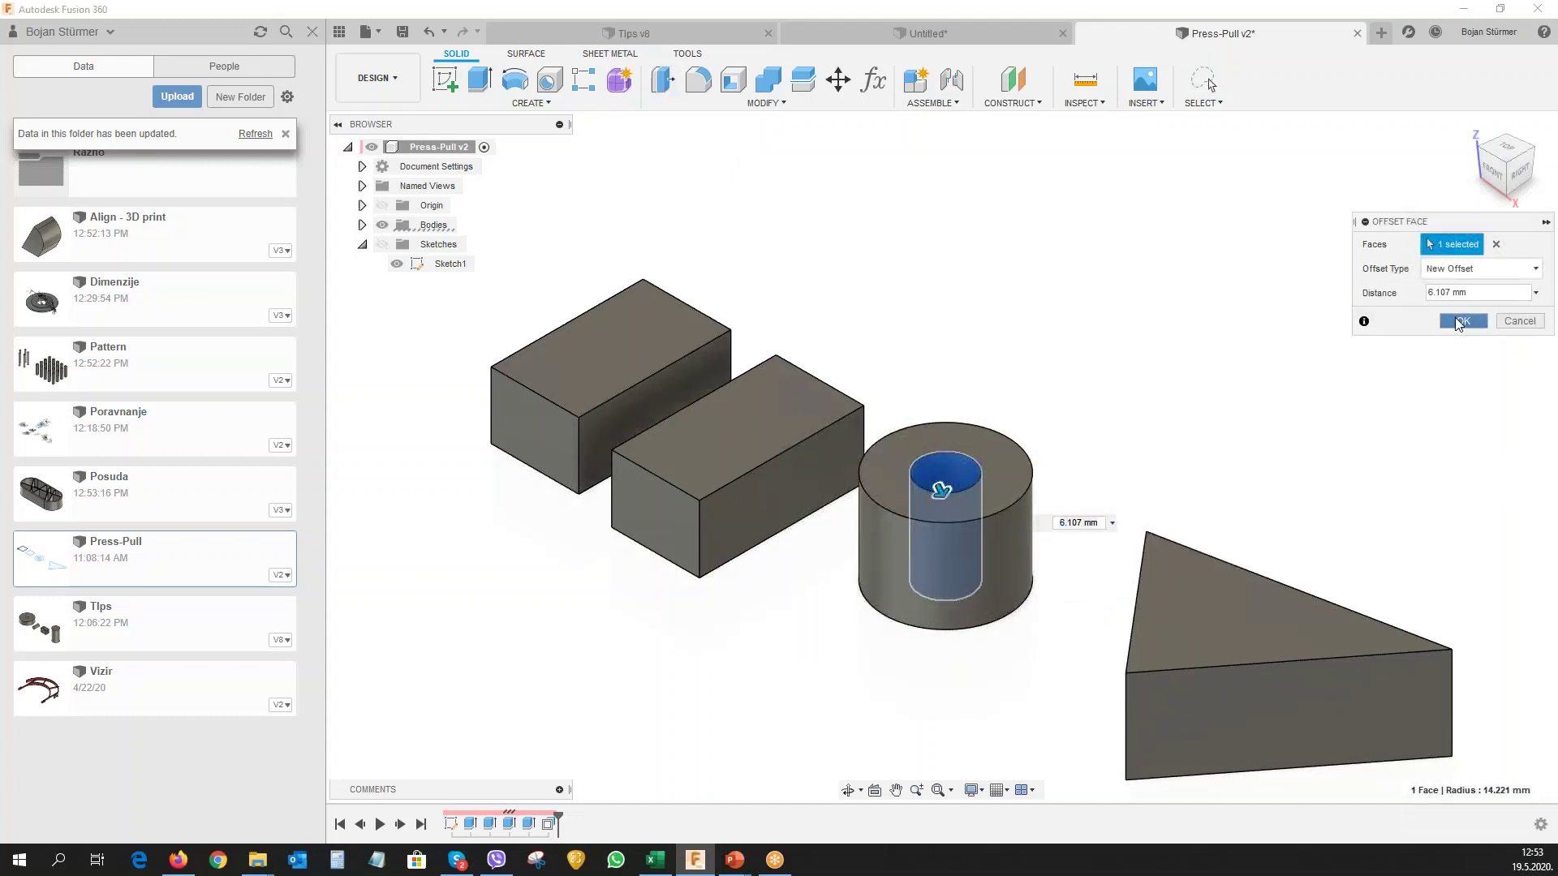
{"action": "left_click", "coordinate": [1463, 320]}
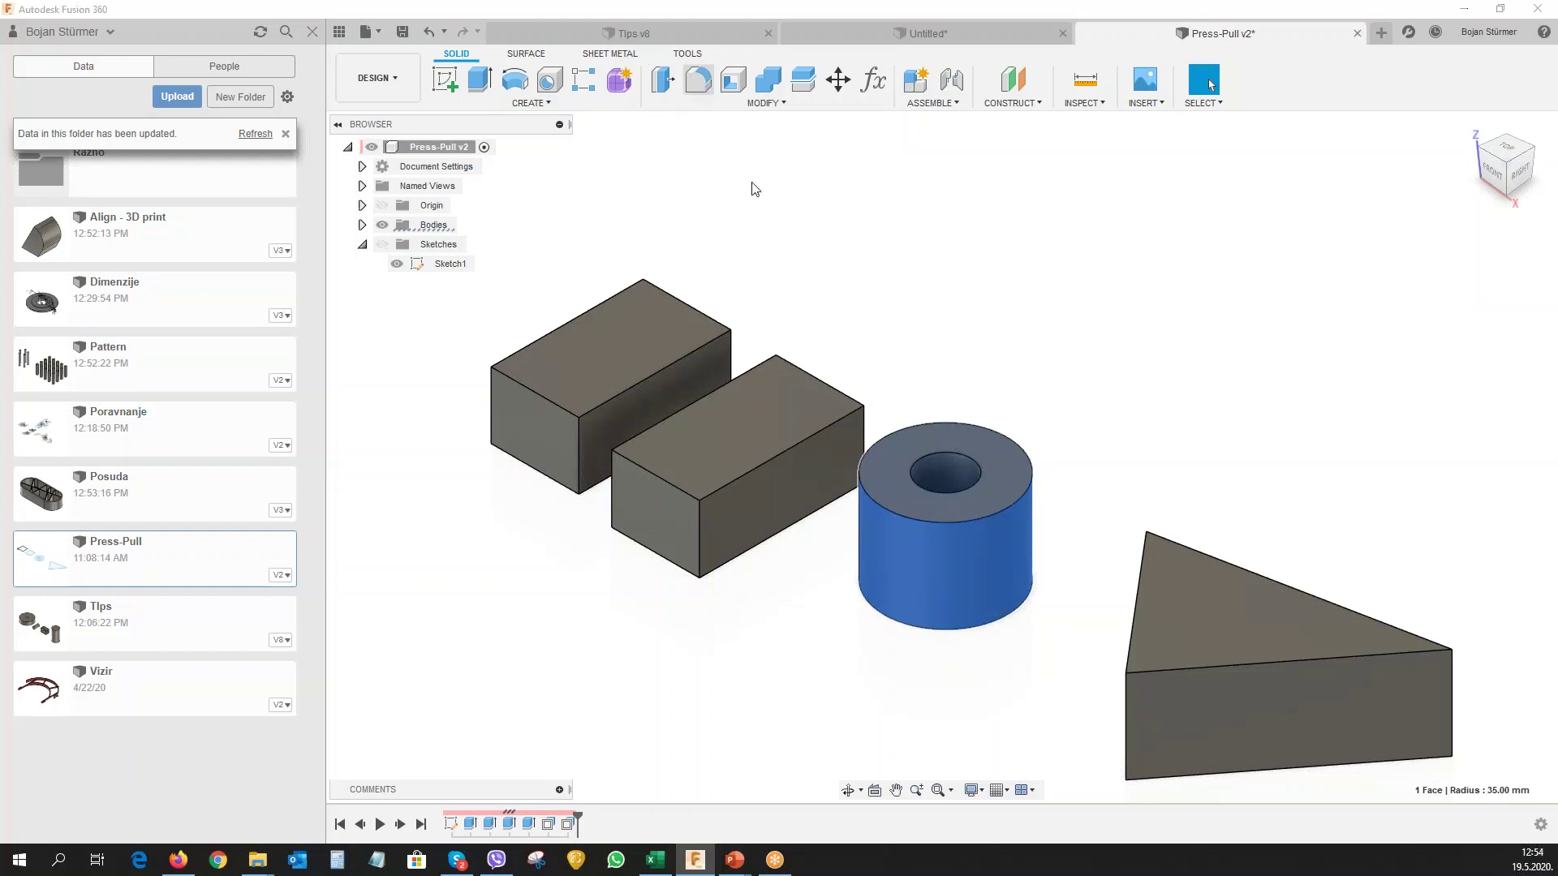
{"action": "key", "text": "q"}
{"action": "key", "text": "Escape"}
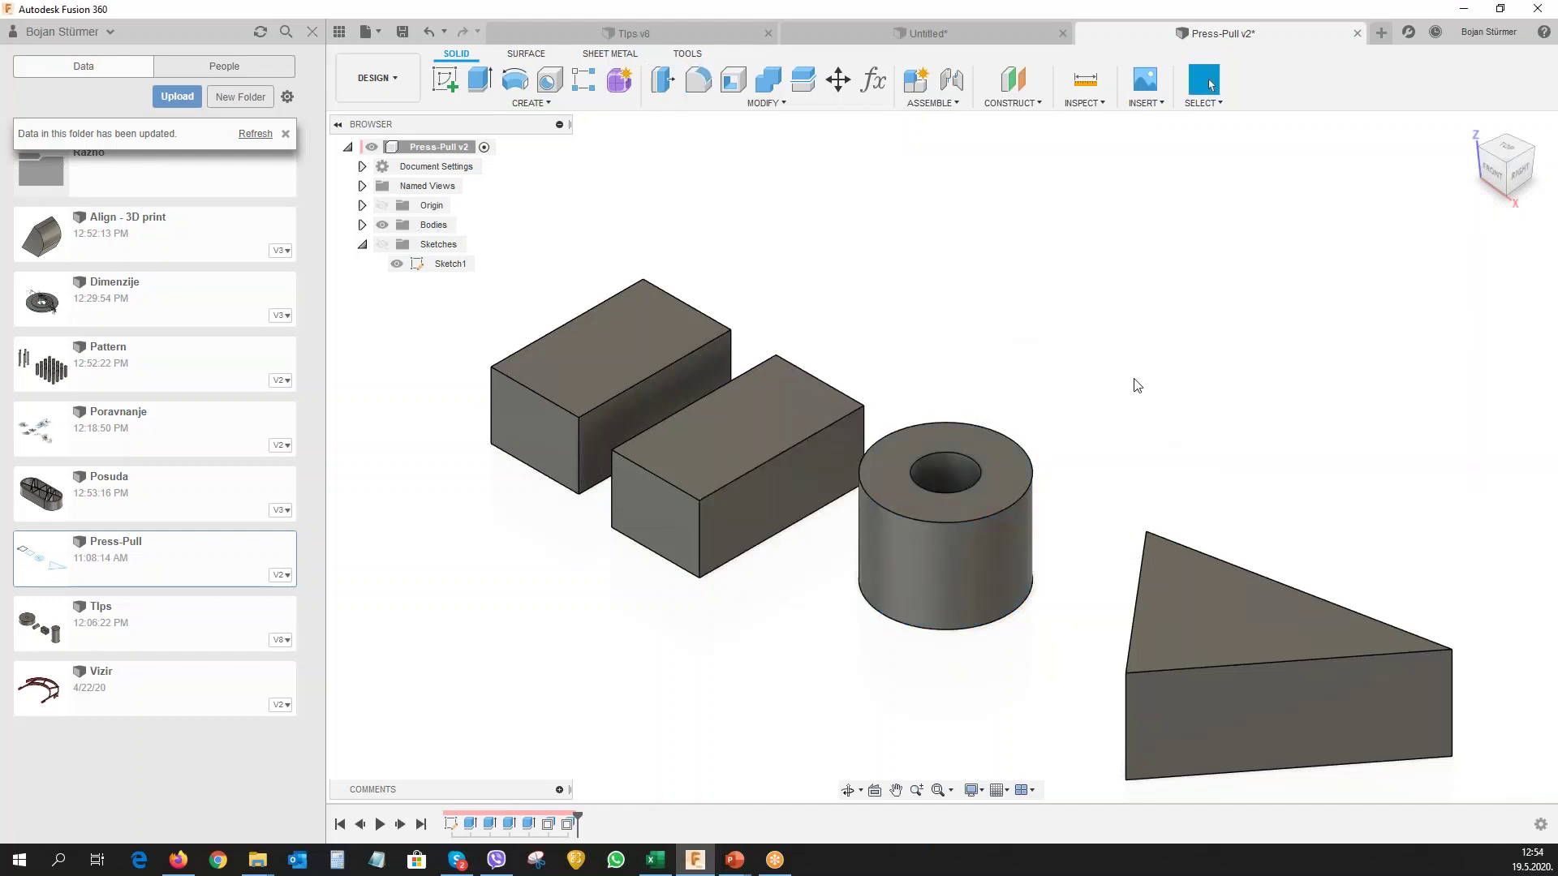
{"action": "mouse_move", "coordinate": [1137, 385]}
{"action": "middle_mouse_down"}
{"action": "mouse_move", "coordinate": [1039, 254]}
{"action": "mouse_move", "coordinate": [925, 209]}
{"action": "middle_mouse_up"}
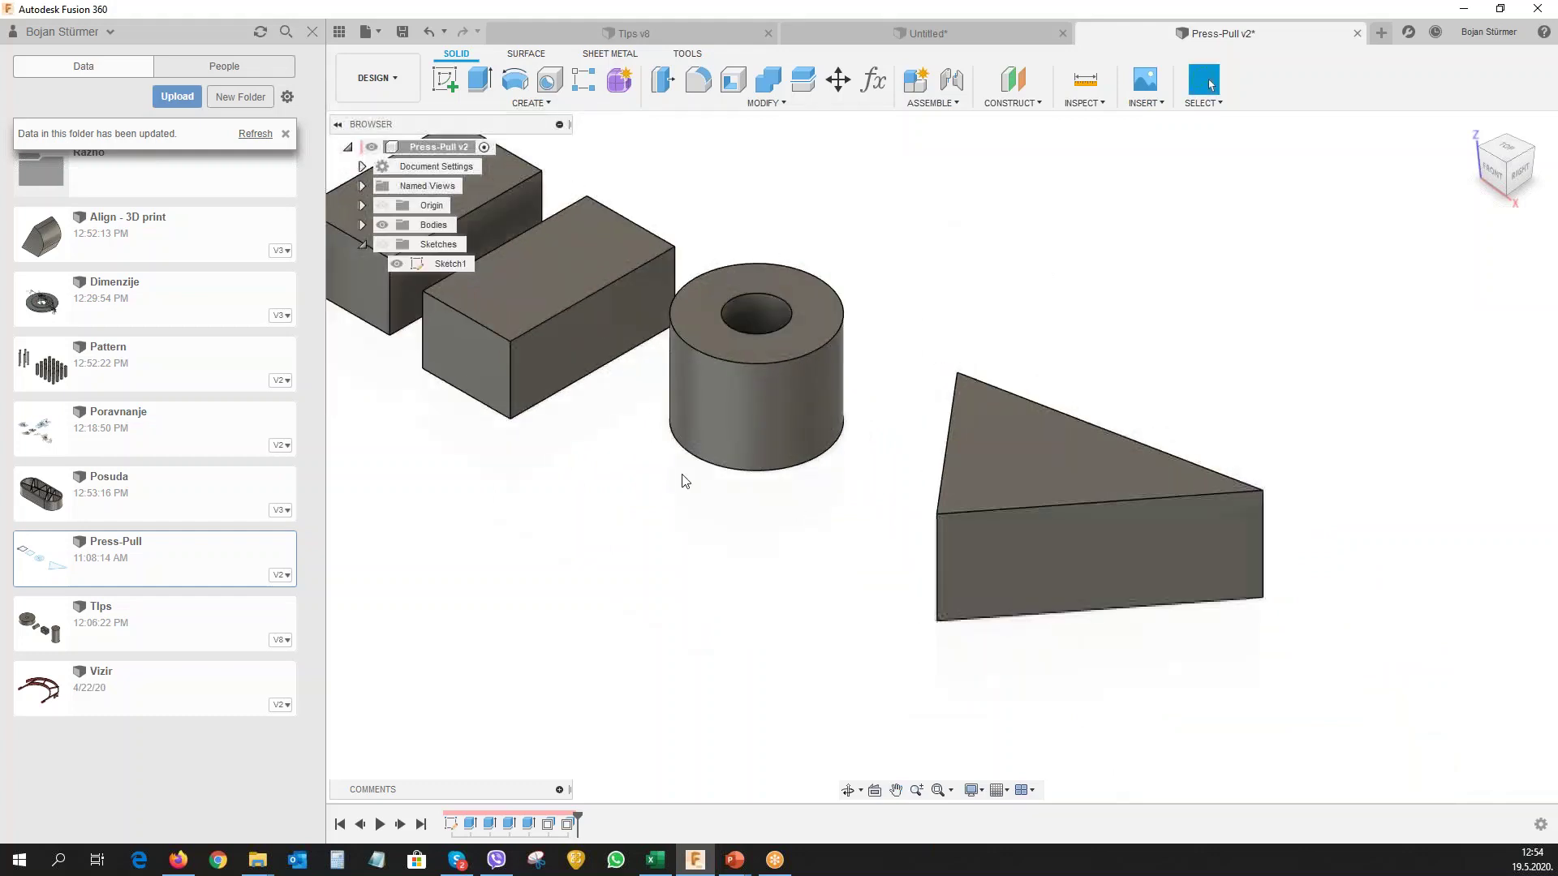
{"action": "left_click", "coordinate": [1030, 548]}
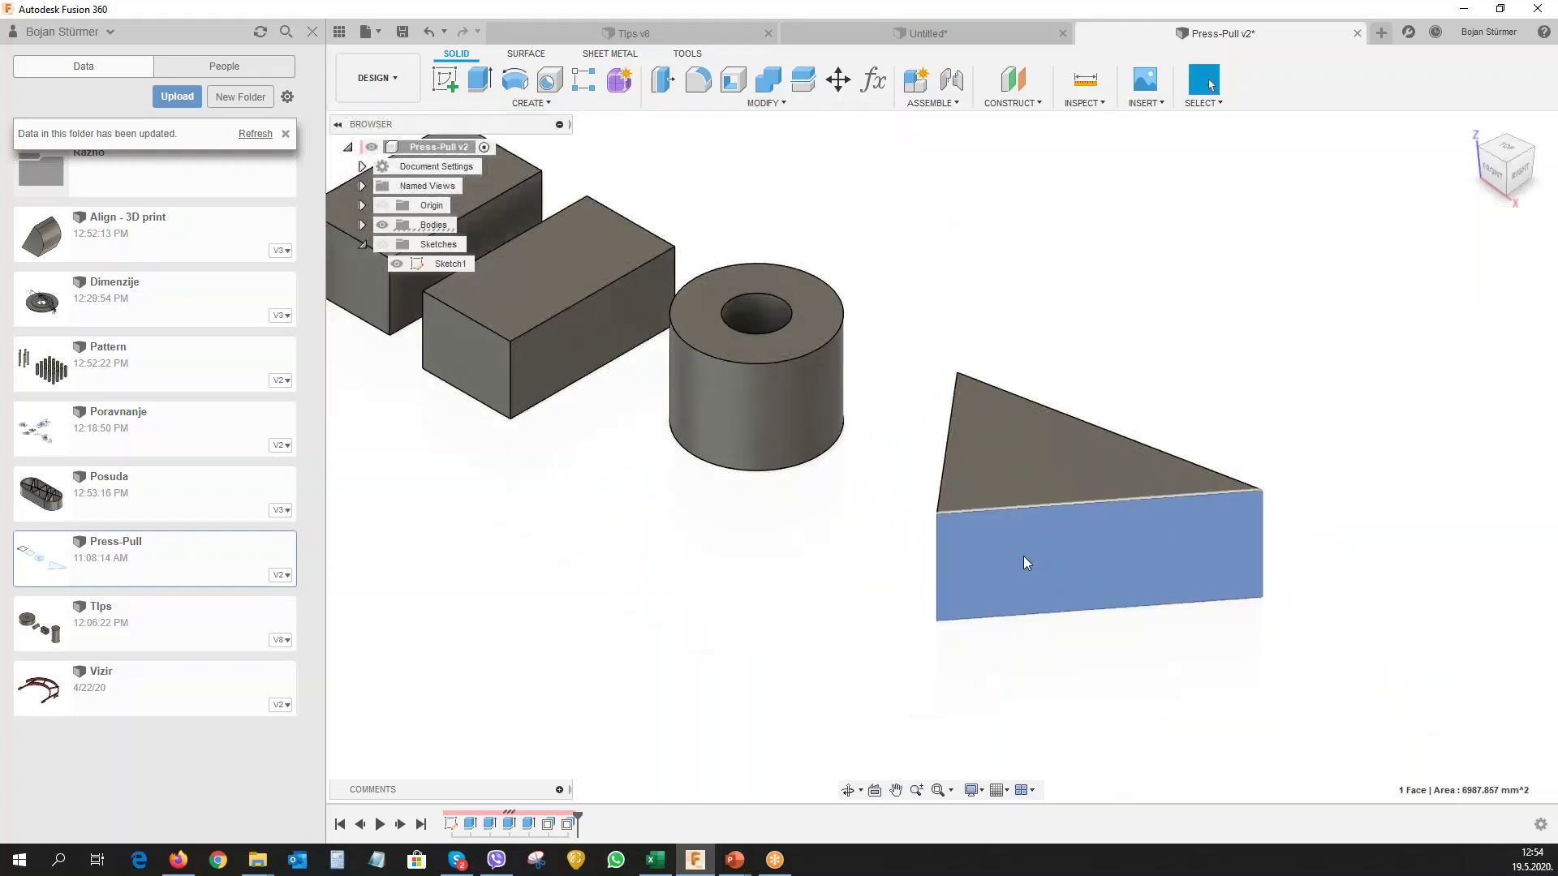
{"action": "key", "text": "e"}
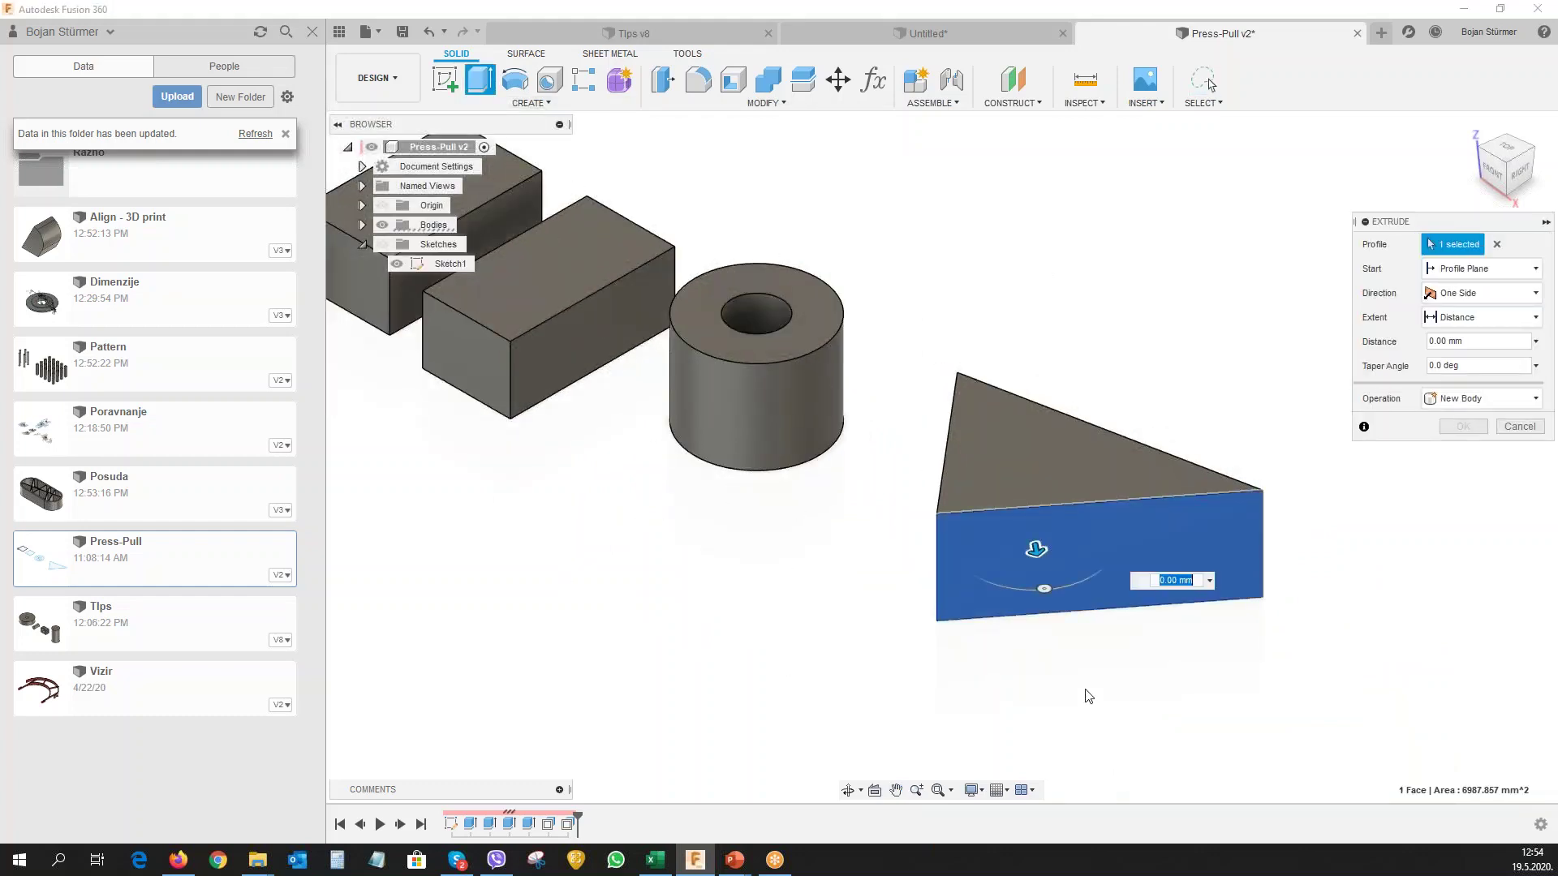
{"action": "left_click_drag", "start_coordinate": [1036, 550], "coordinate": [1073, 759]}
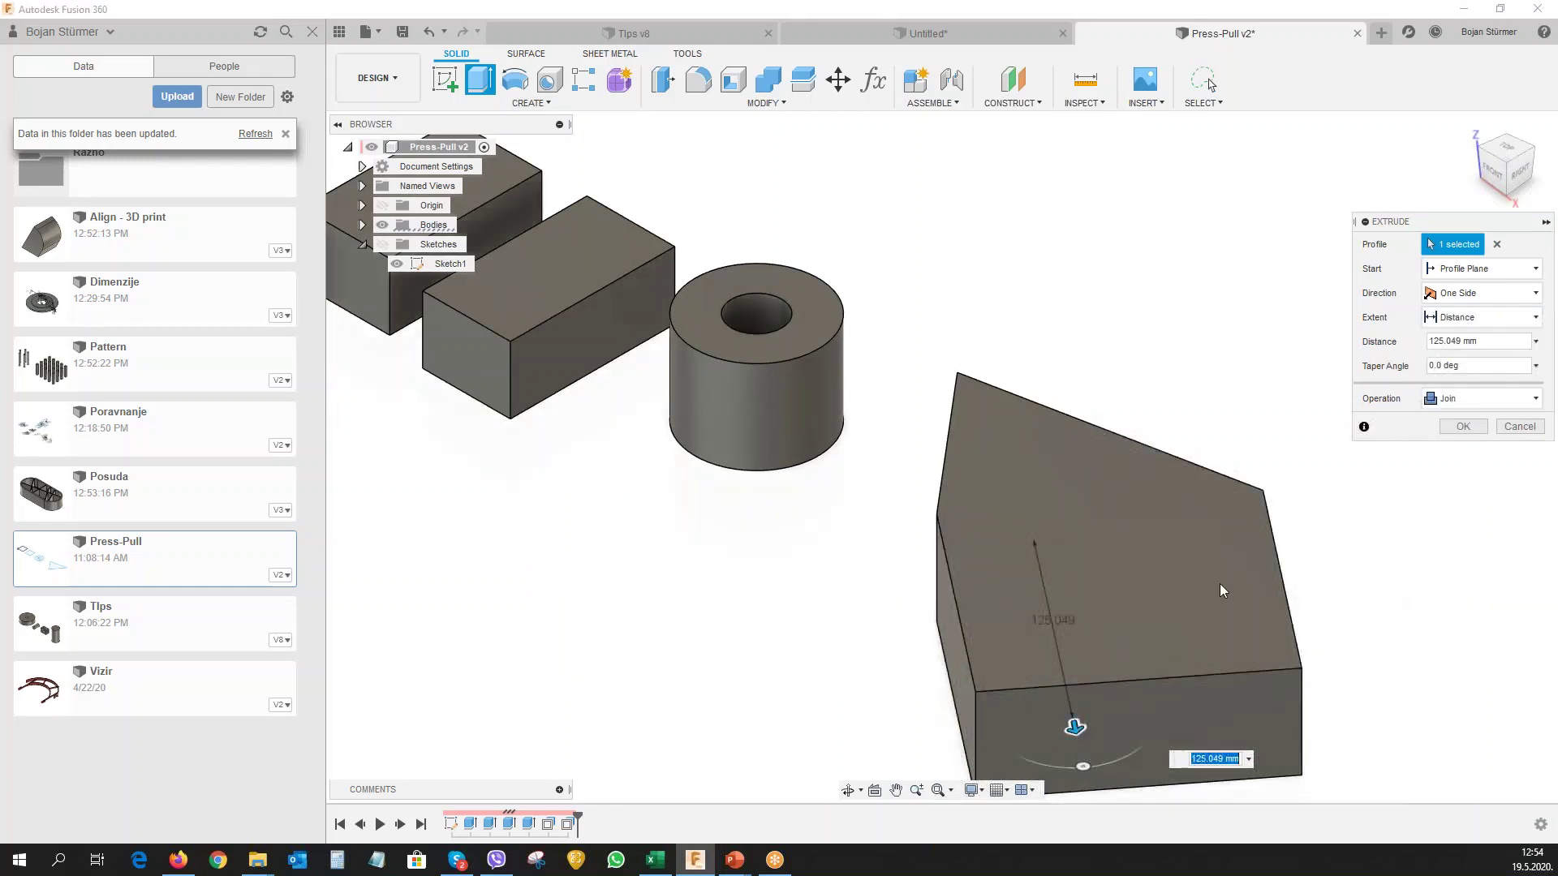
{"action": "left_click", "coordinate": [1522, 434]}
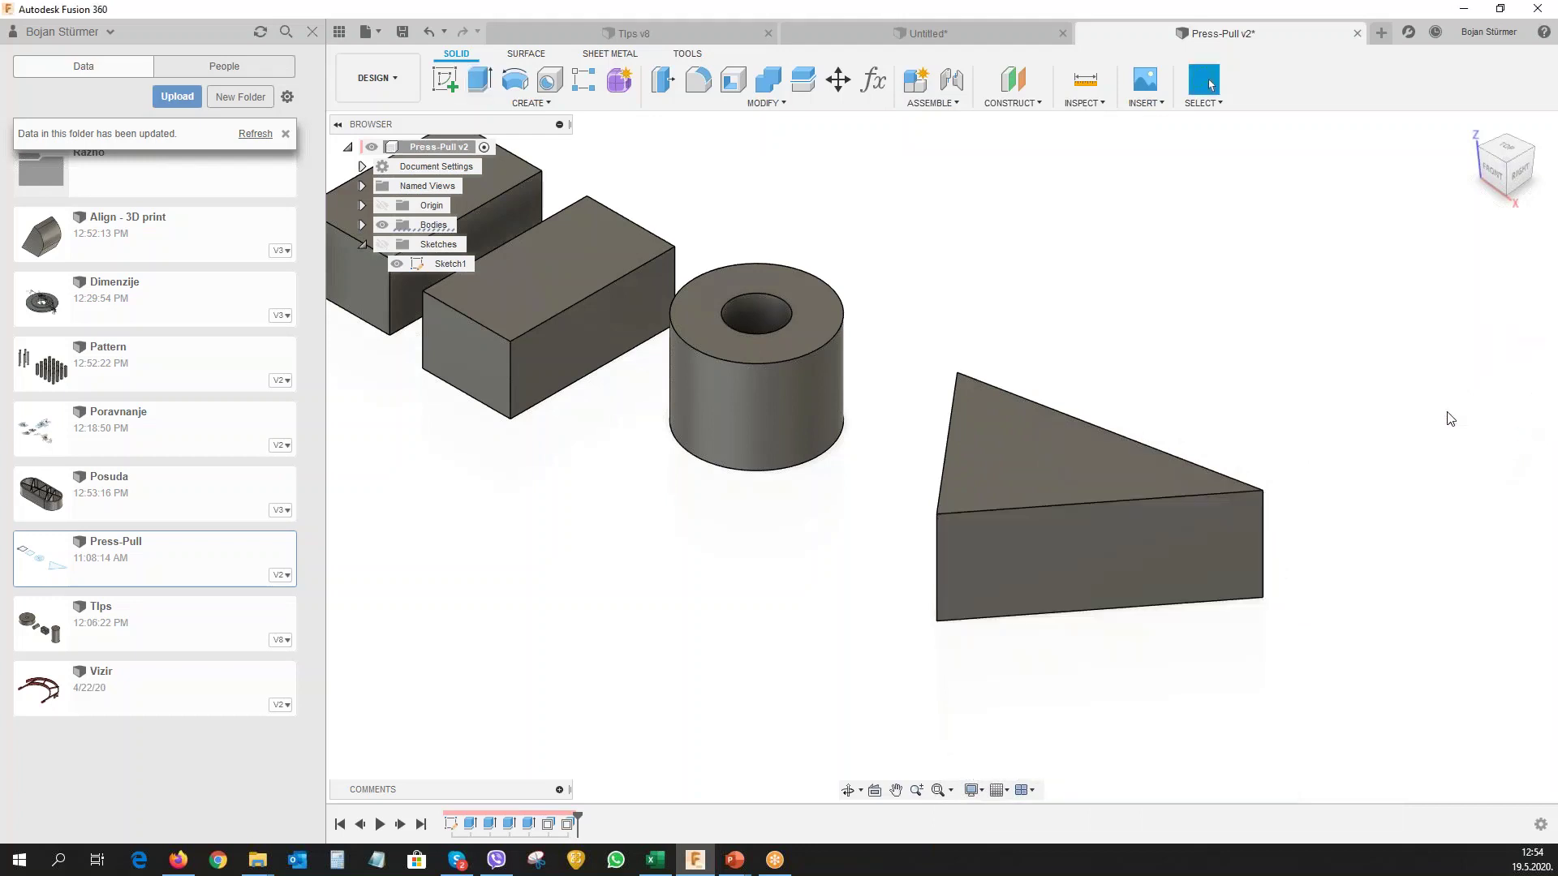
{"action": "left_click", "coordinate": [1024, 547]}
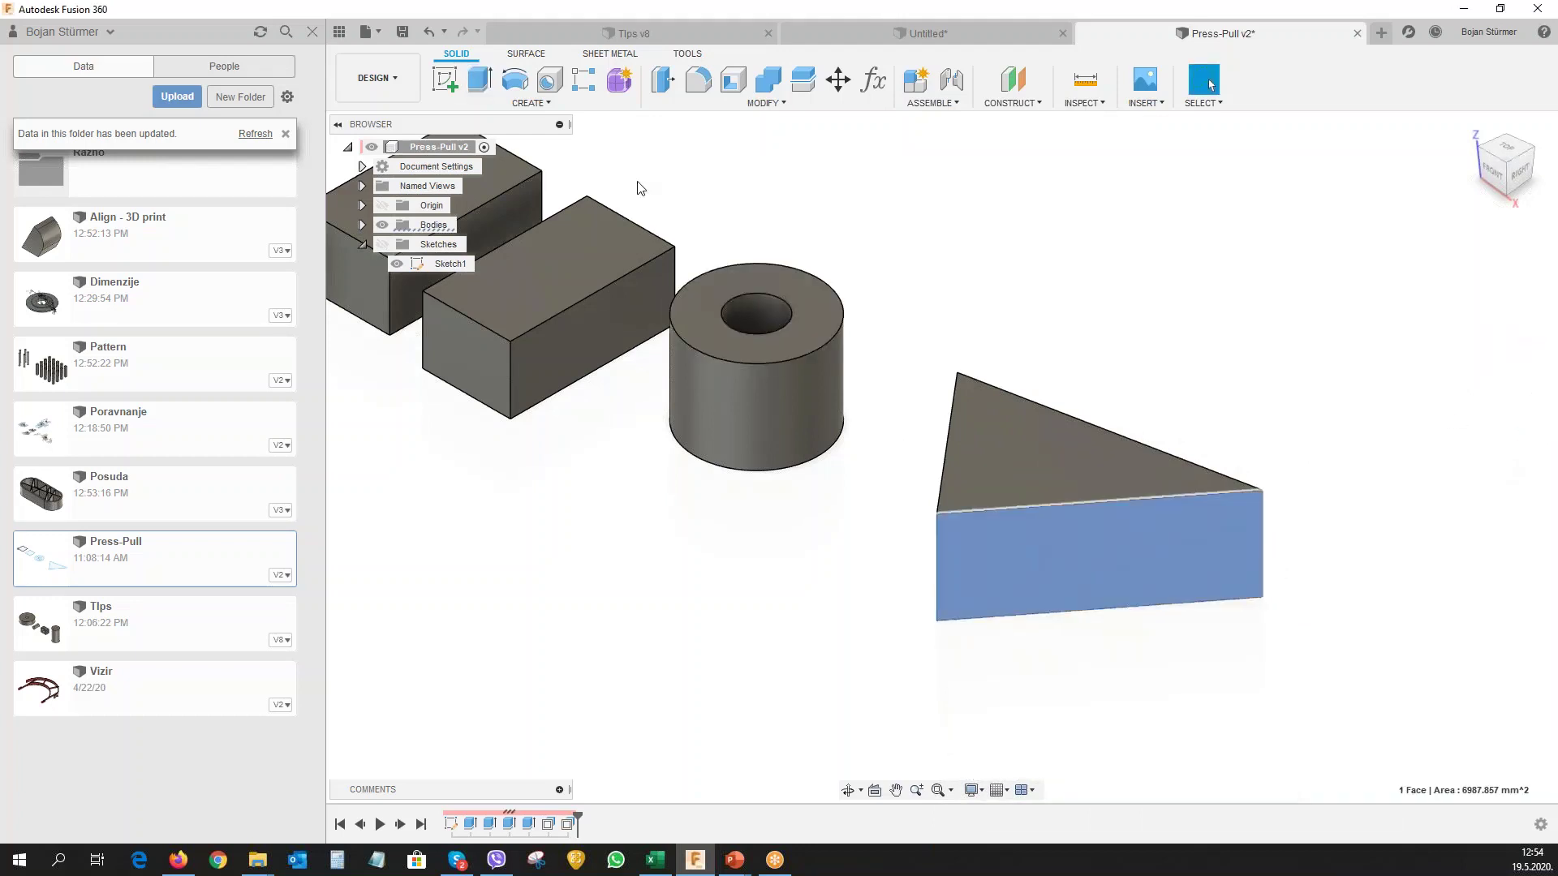
{"action": "left_click", "coordinate": [662, 79]}
{"action": "left_click_drag", "start_coordinate": [1025, 573], "coordinate": [1026, 700]}
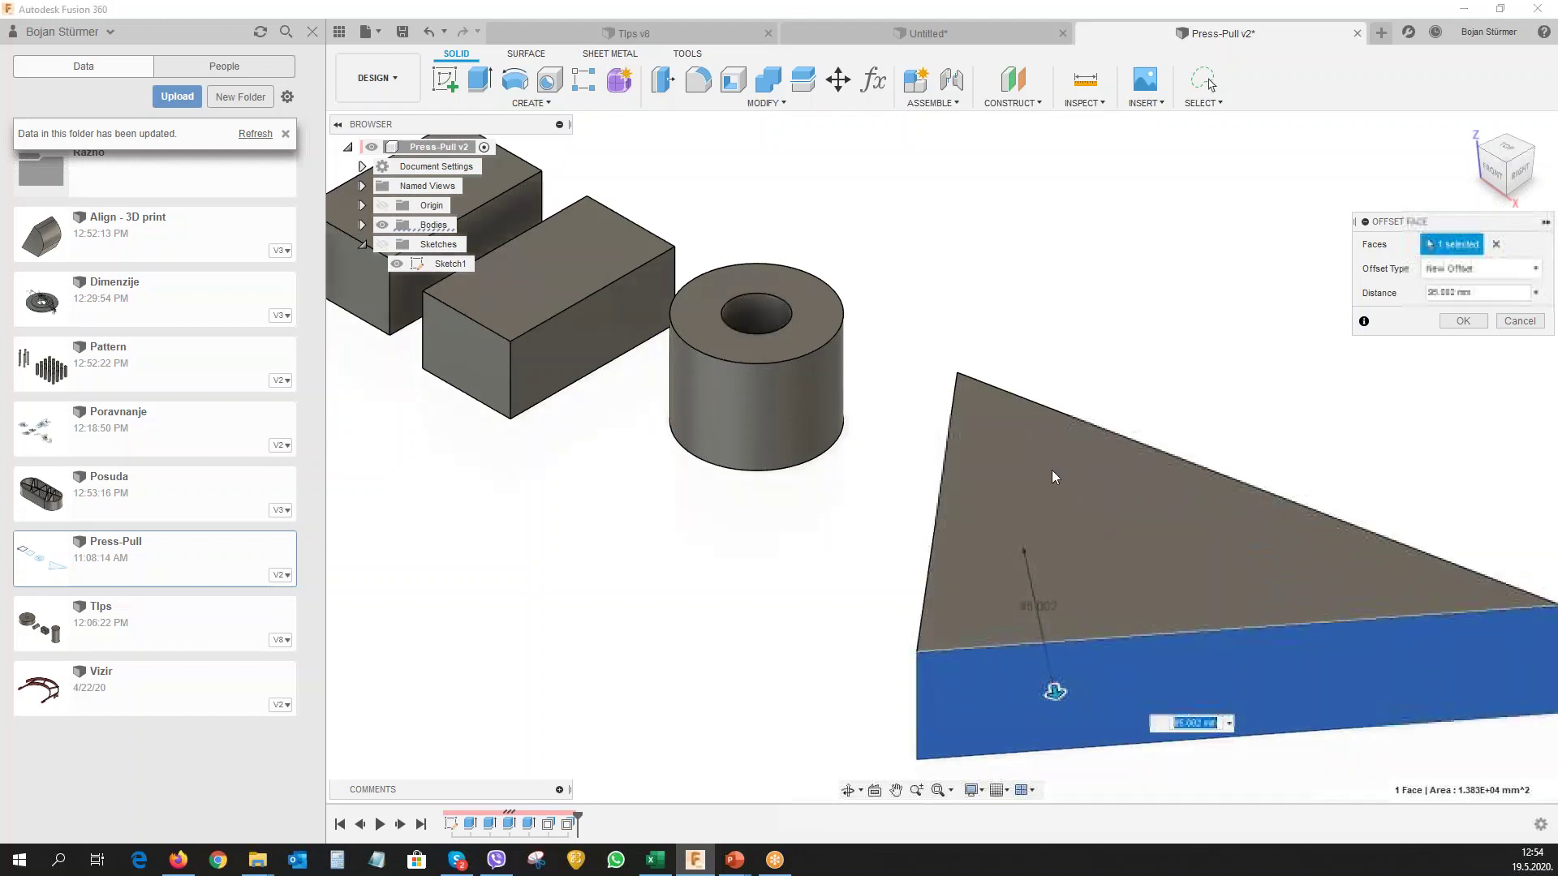
{"action": "left_click", "coordinate": [1520, 321]}
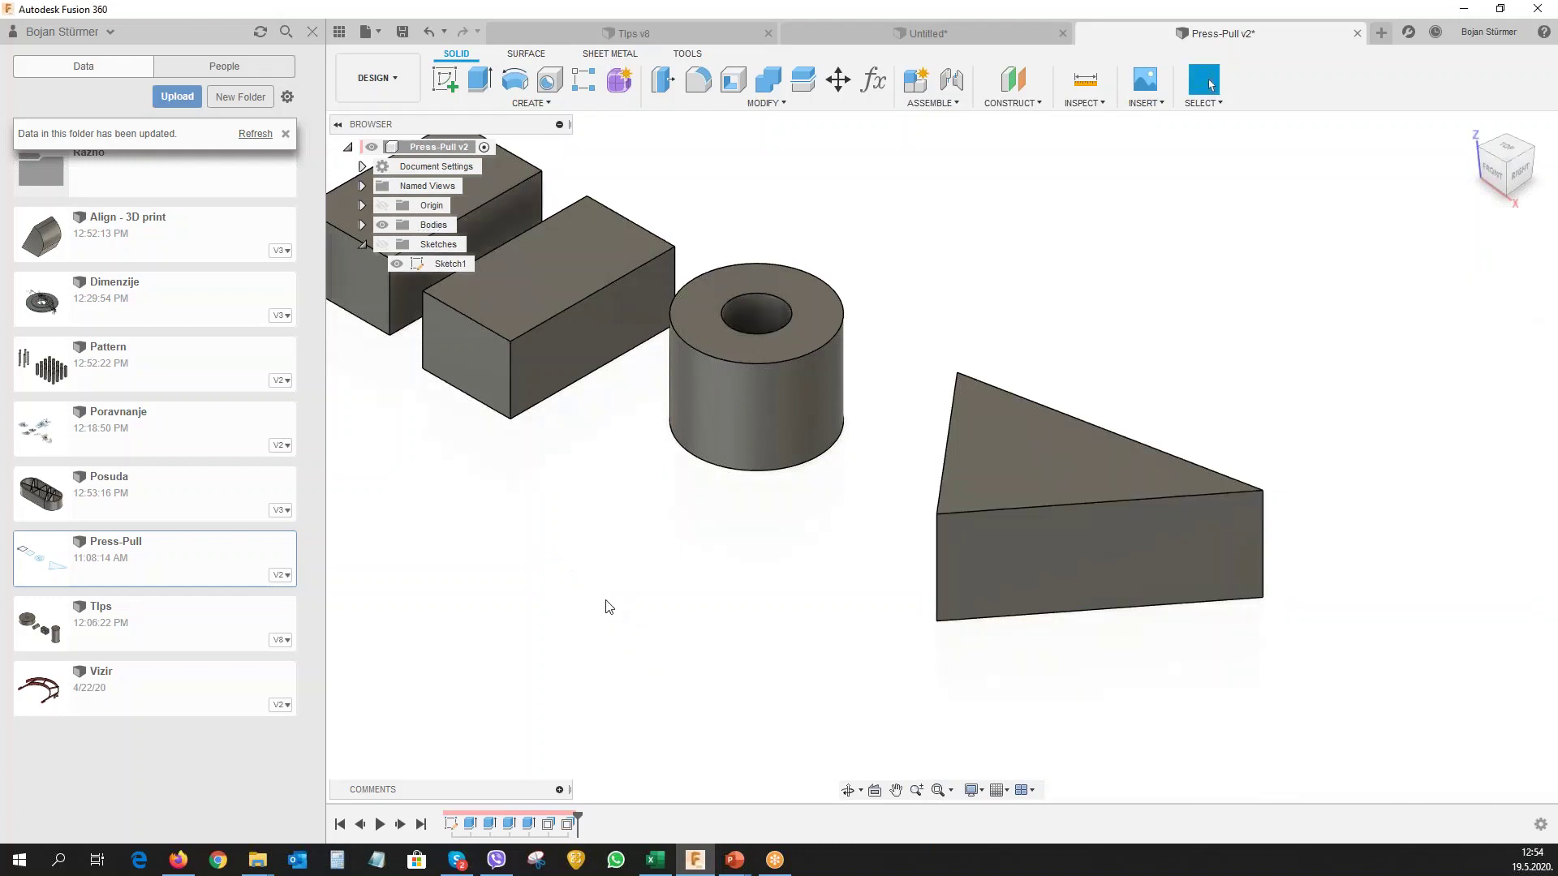
{"action": "middle_click_drag", "start_coordinate": [466, 589], "coordinate": [542, 680]}
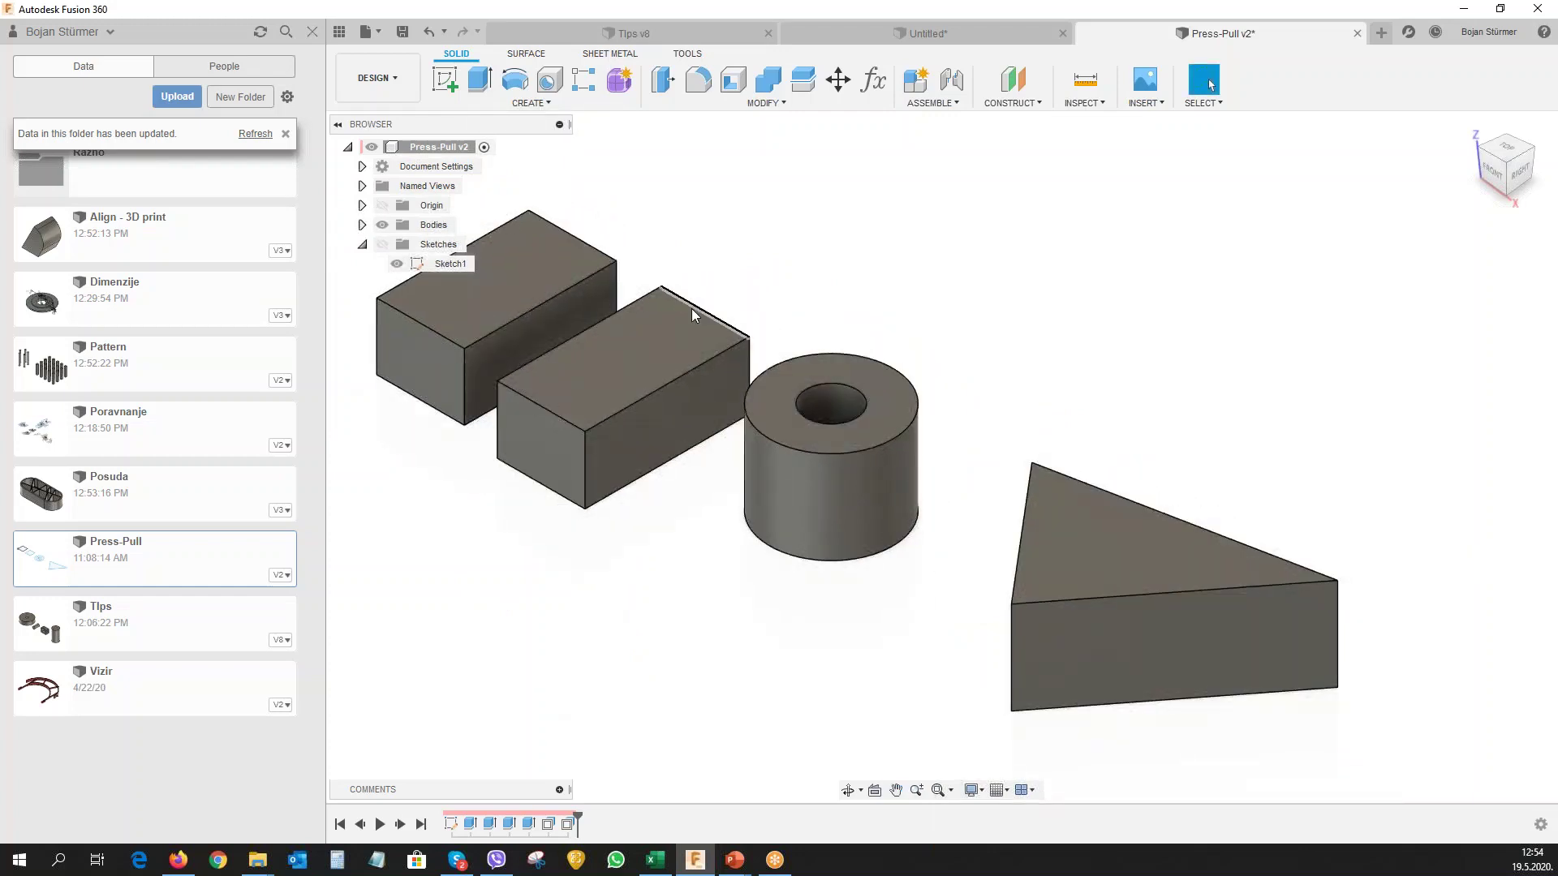
Fillet the second box's top front edge with a 24.27 mm radius.
{"action": "left_click", "coordinate": [567, 422]}
{"action": "key", "text": "f"}
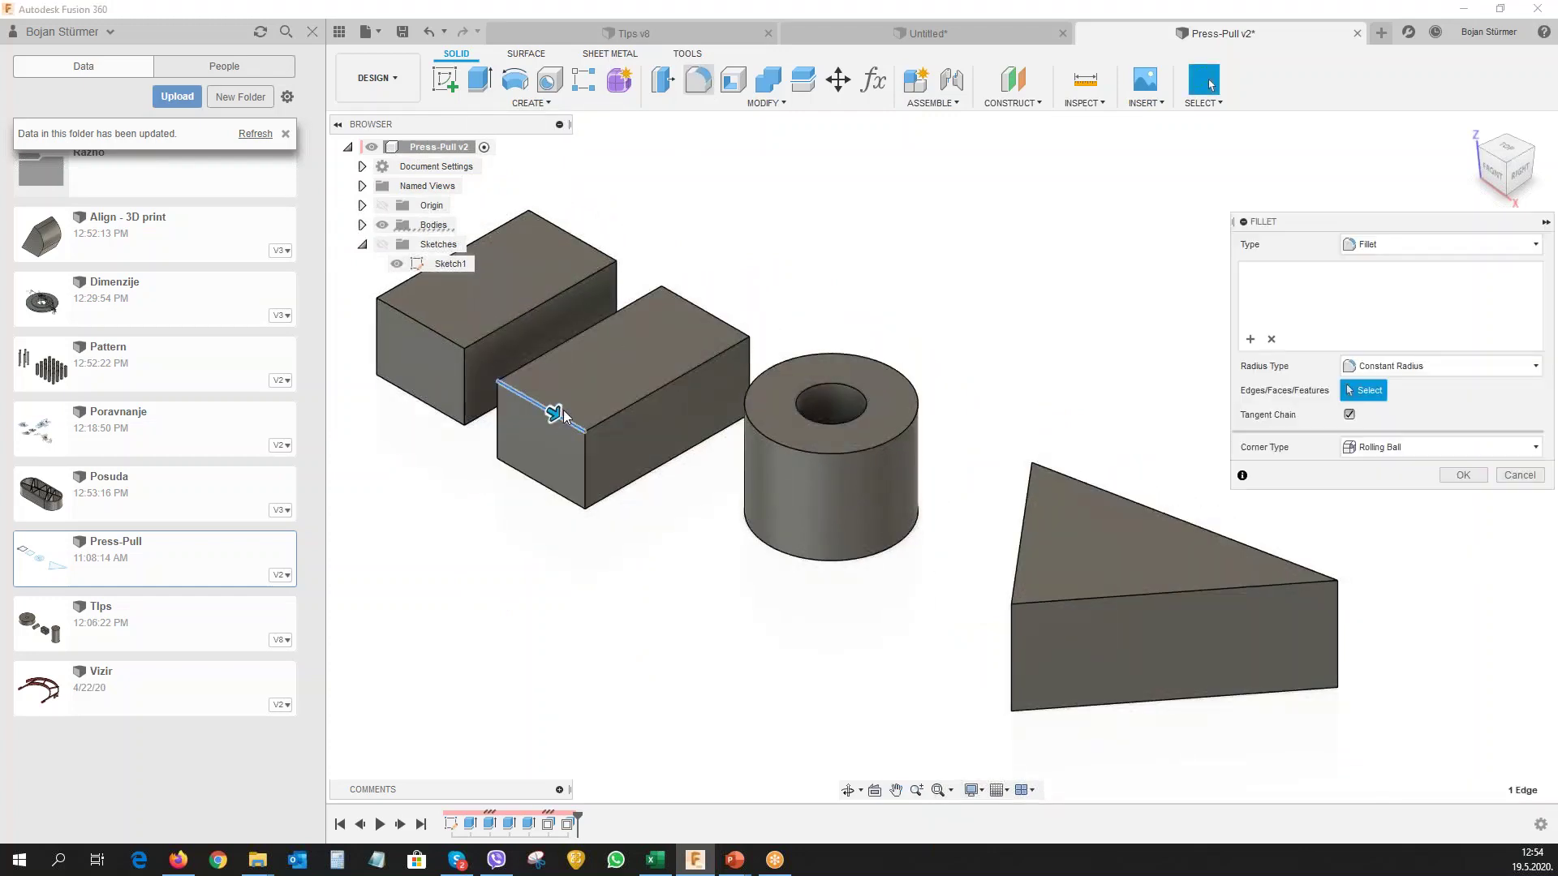
{"action": "key", "text": "Escape"}
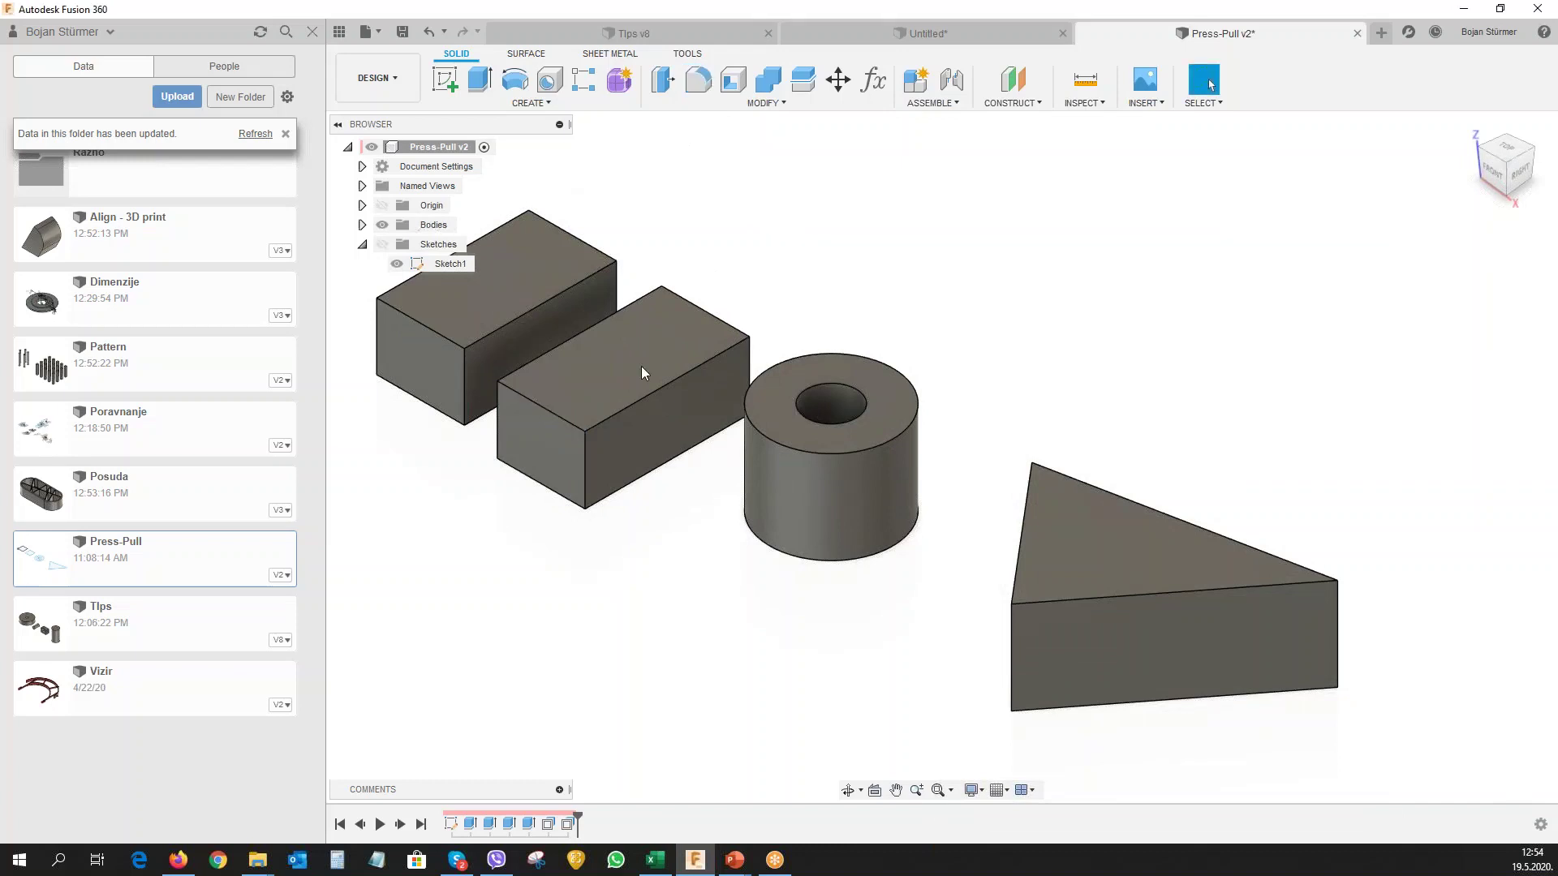
{"action": "left_click", "coordinate": [661, 81]}
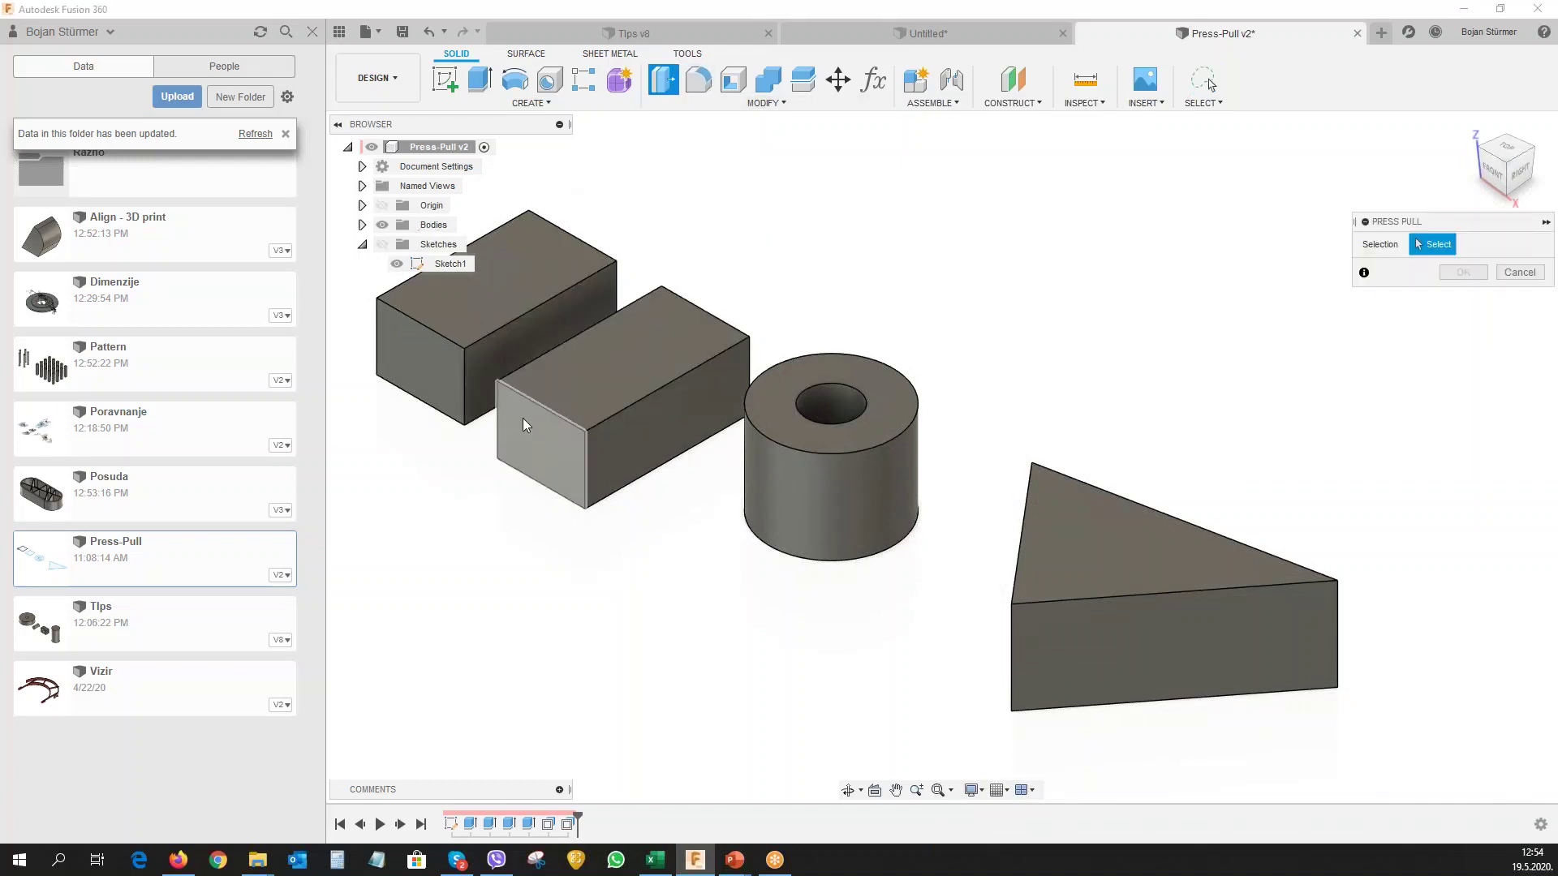
{"action": "left_click", "coordinate": [546, 409]}
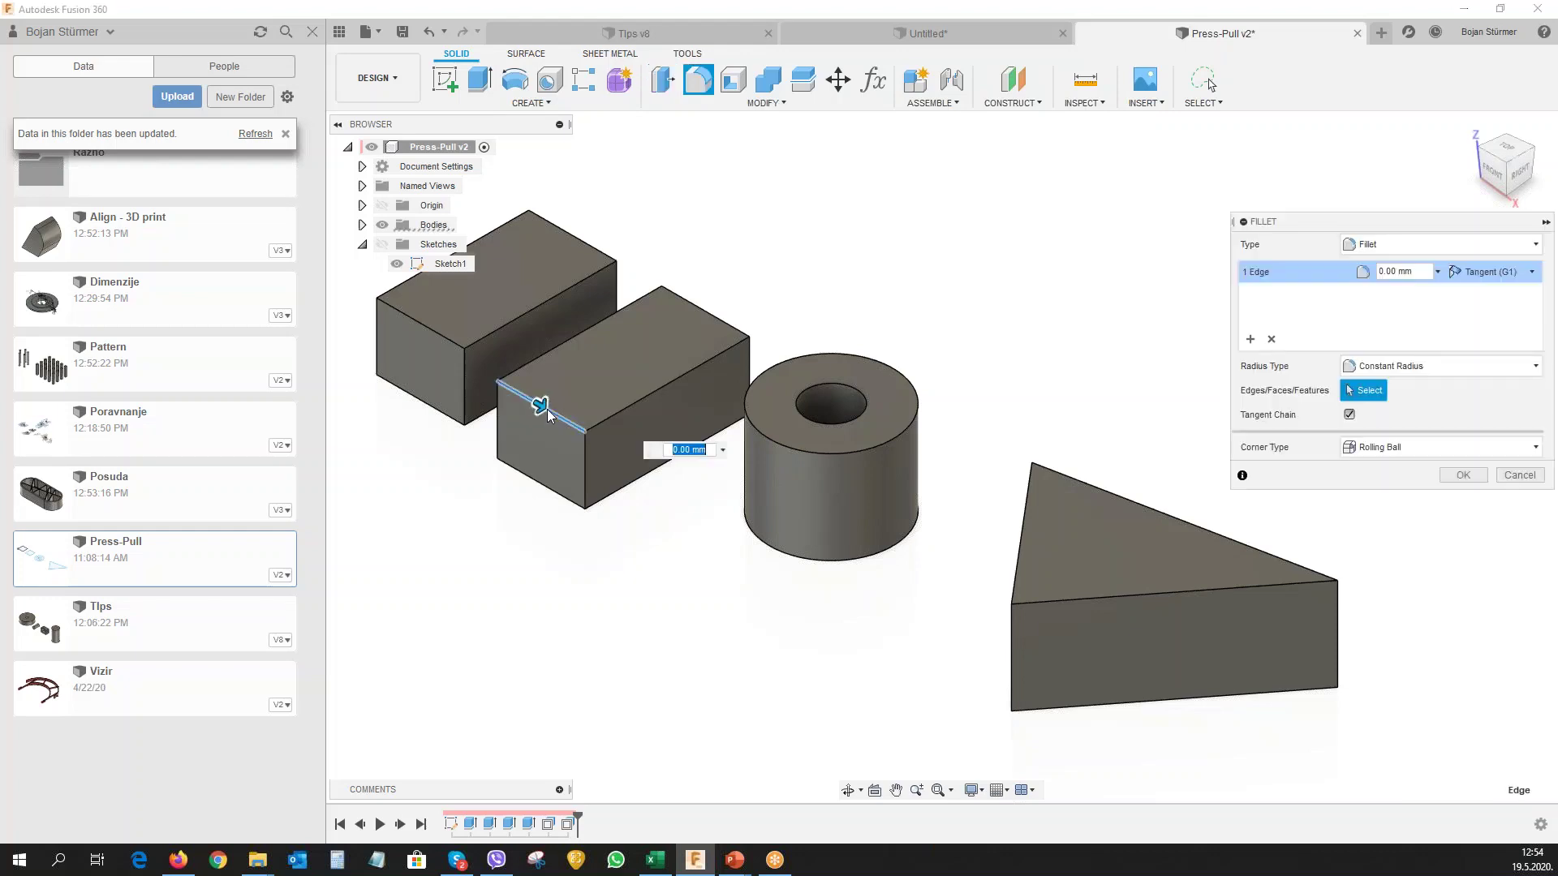
{"action": "left_click_drag", "start_coordinate": [540, 406], "coordinate": [552, 414]}
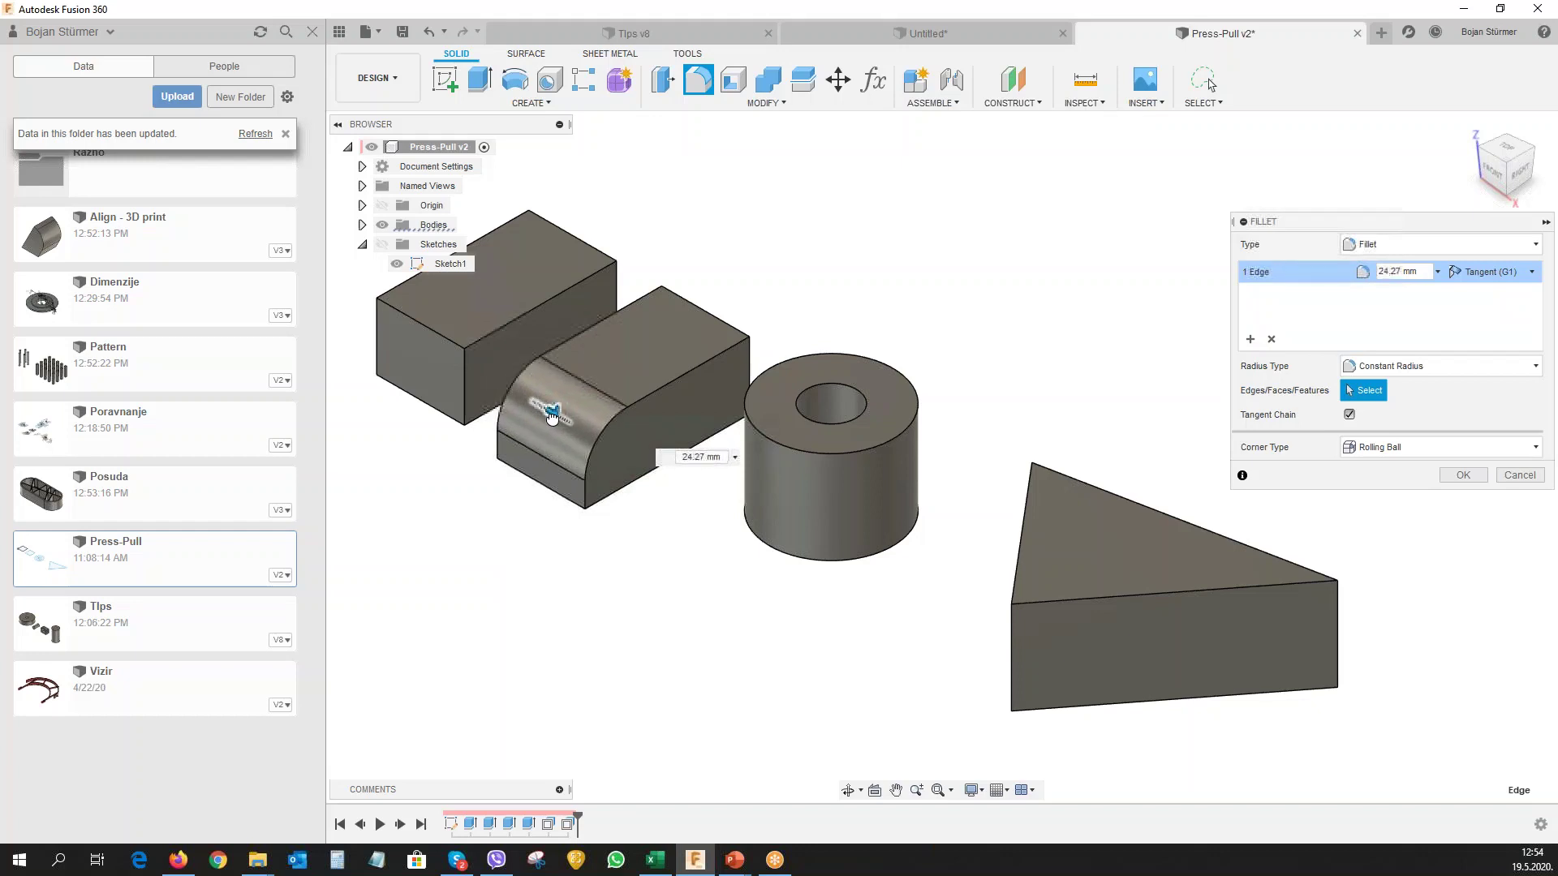
{"action": "left_click", "coordinate": [1463, 476]}
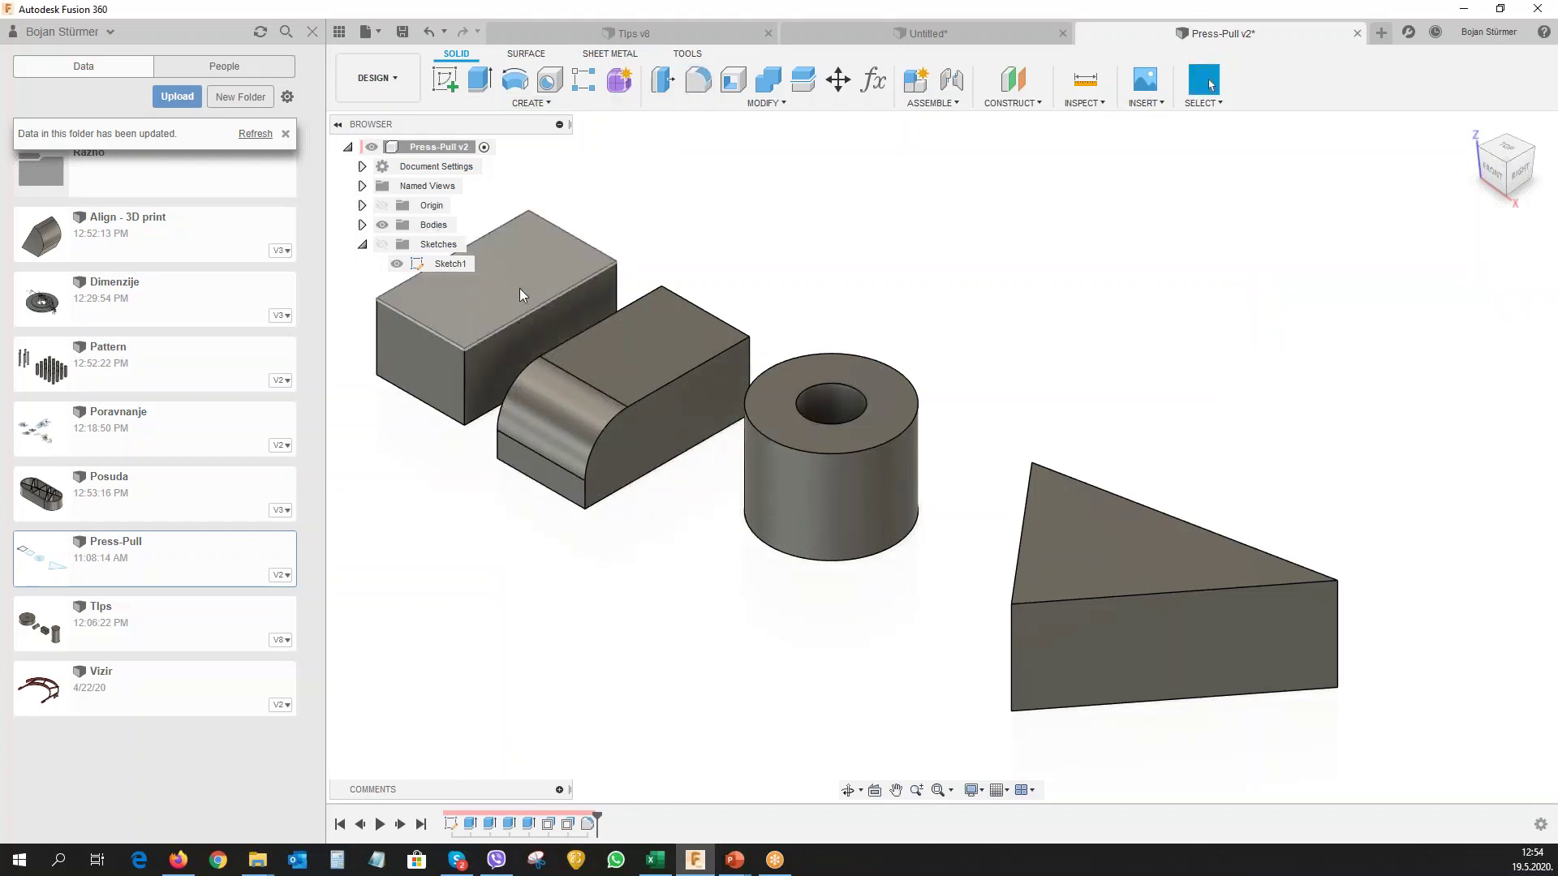
Try a further 8.66 mm fillet on the middle block's faces, then cancel it.
{"action": "left_click", "coordinate": [698, 80]}
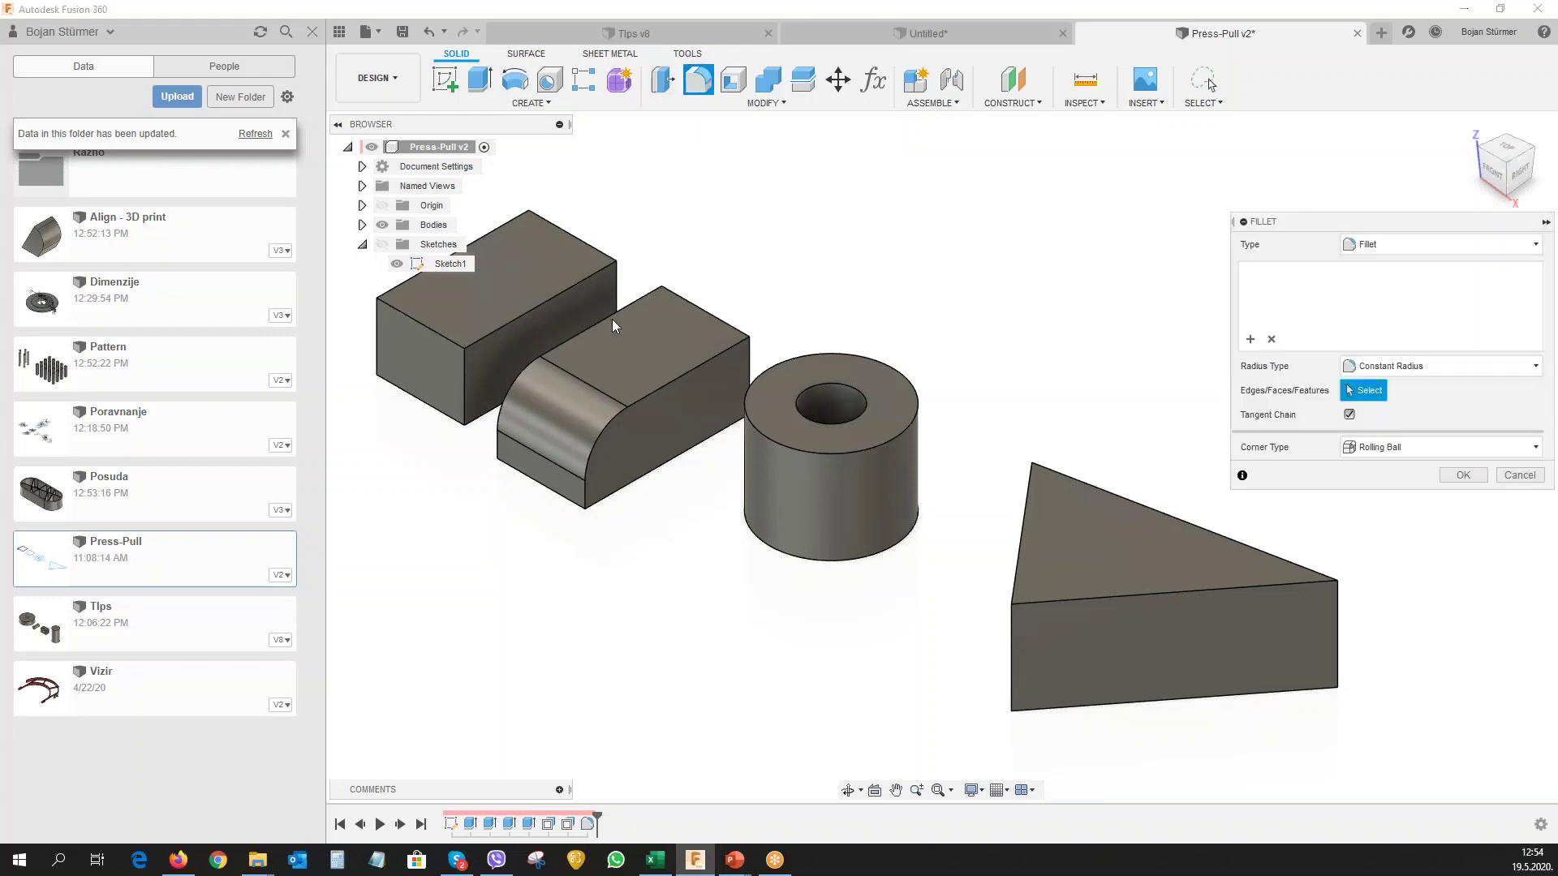
{"action": "left_click", "coordinate": [615, 383]}
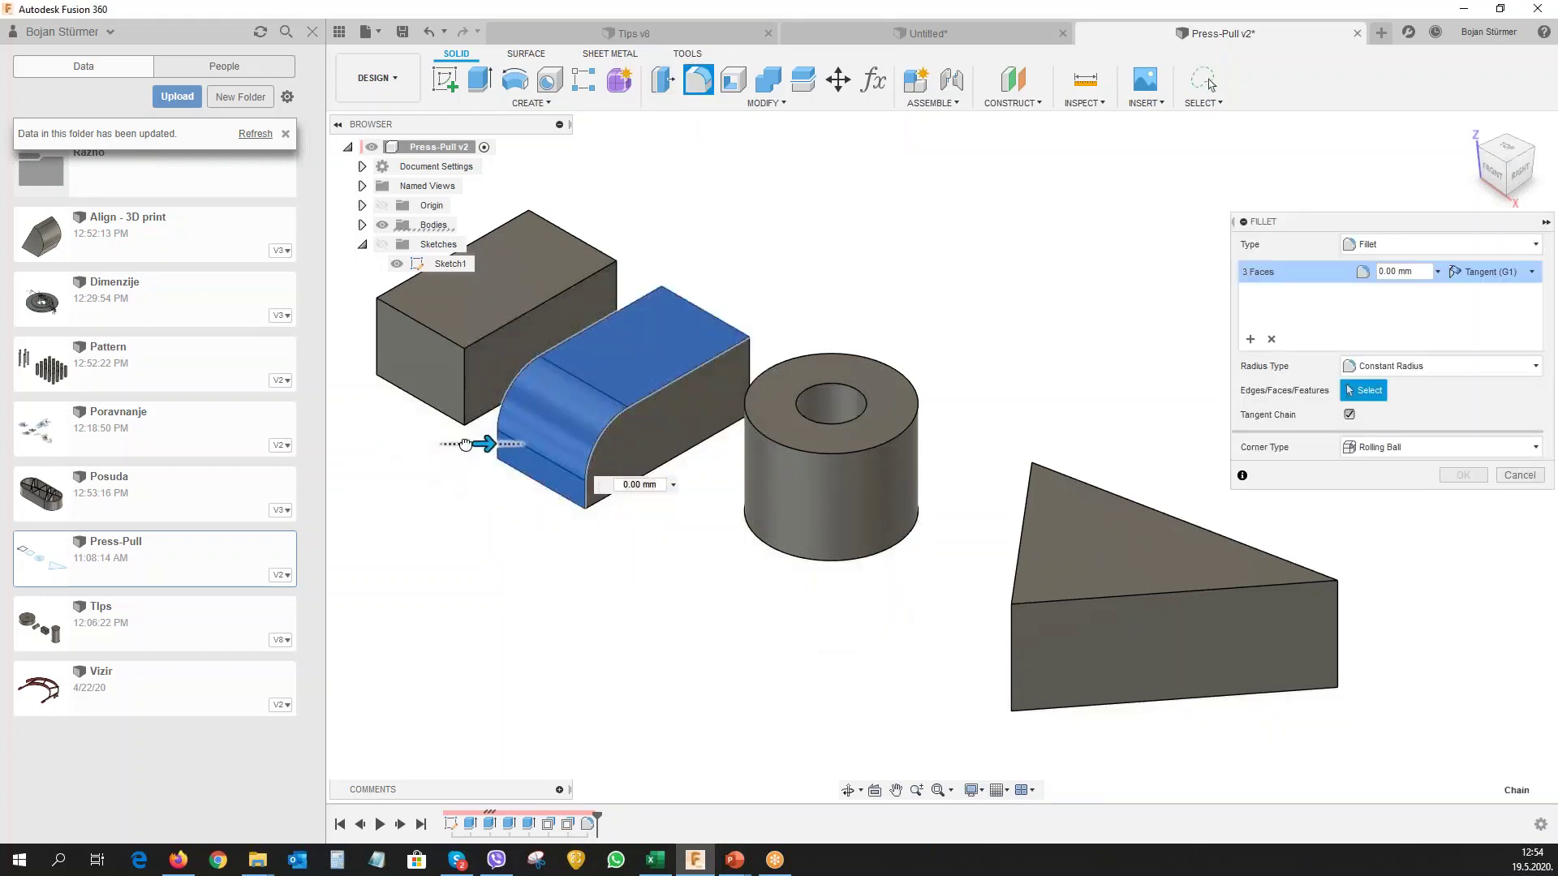
{"action": "left_click_drag", "start_coordinate": [465, 443], "coordinate": [490, 448]}
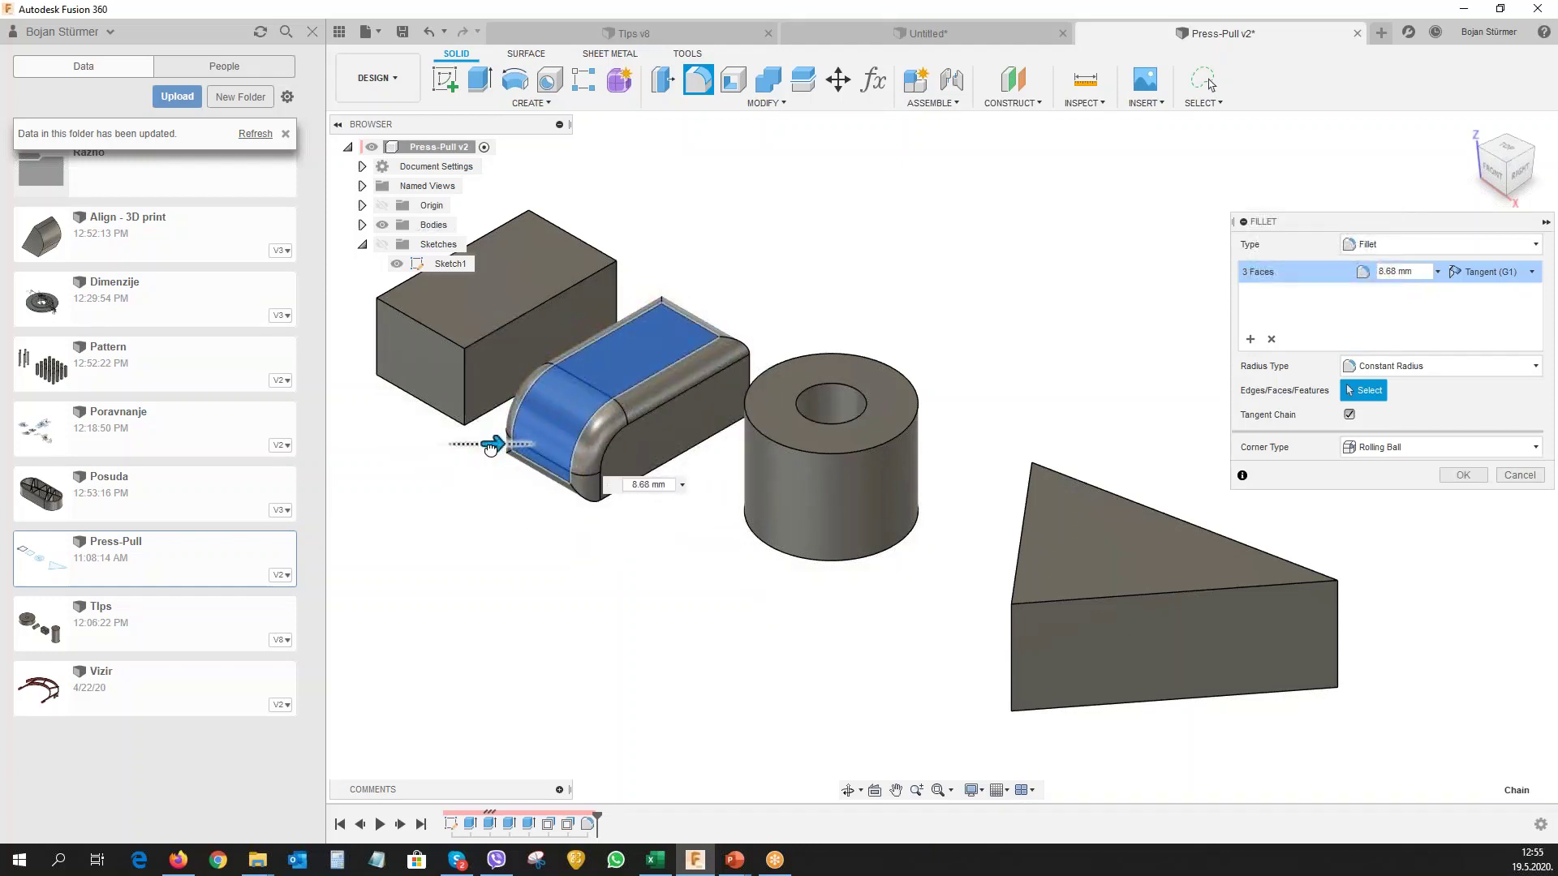
{"action": "left_click", "coordinate": [1520, 475]}
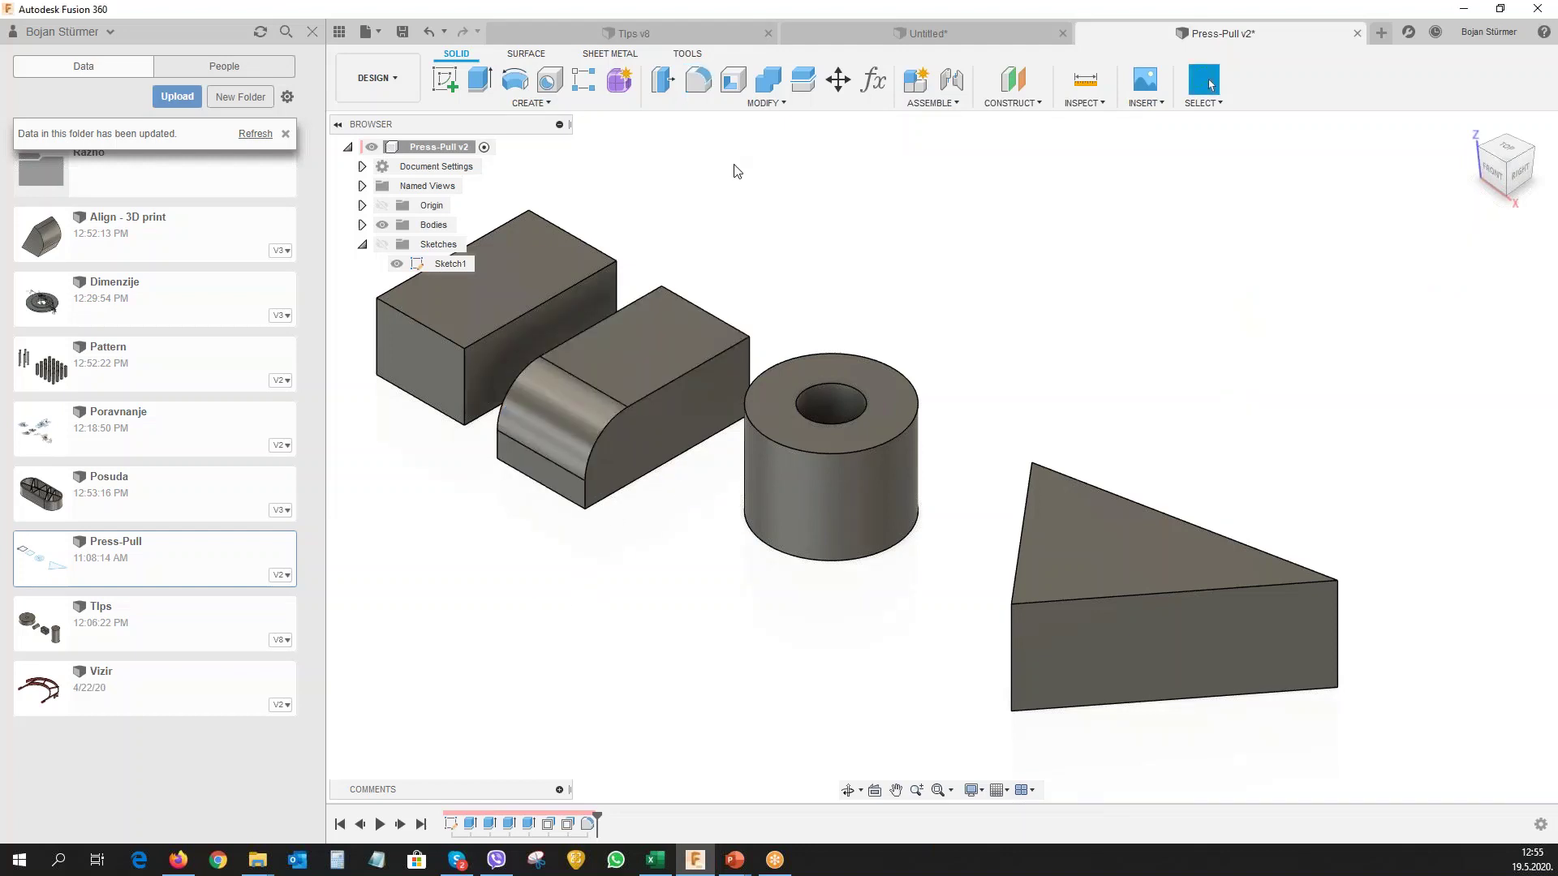
Close the Press-Pull v2 design, keep Untitled unsaved, and start a new blank design.
{"action": "left_click", "coordinate": [1357, 34]}
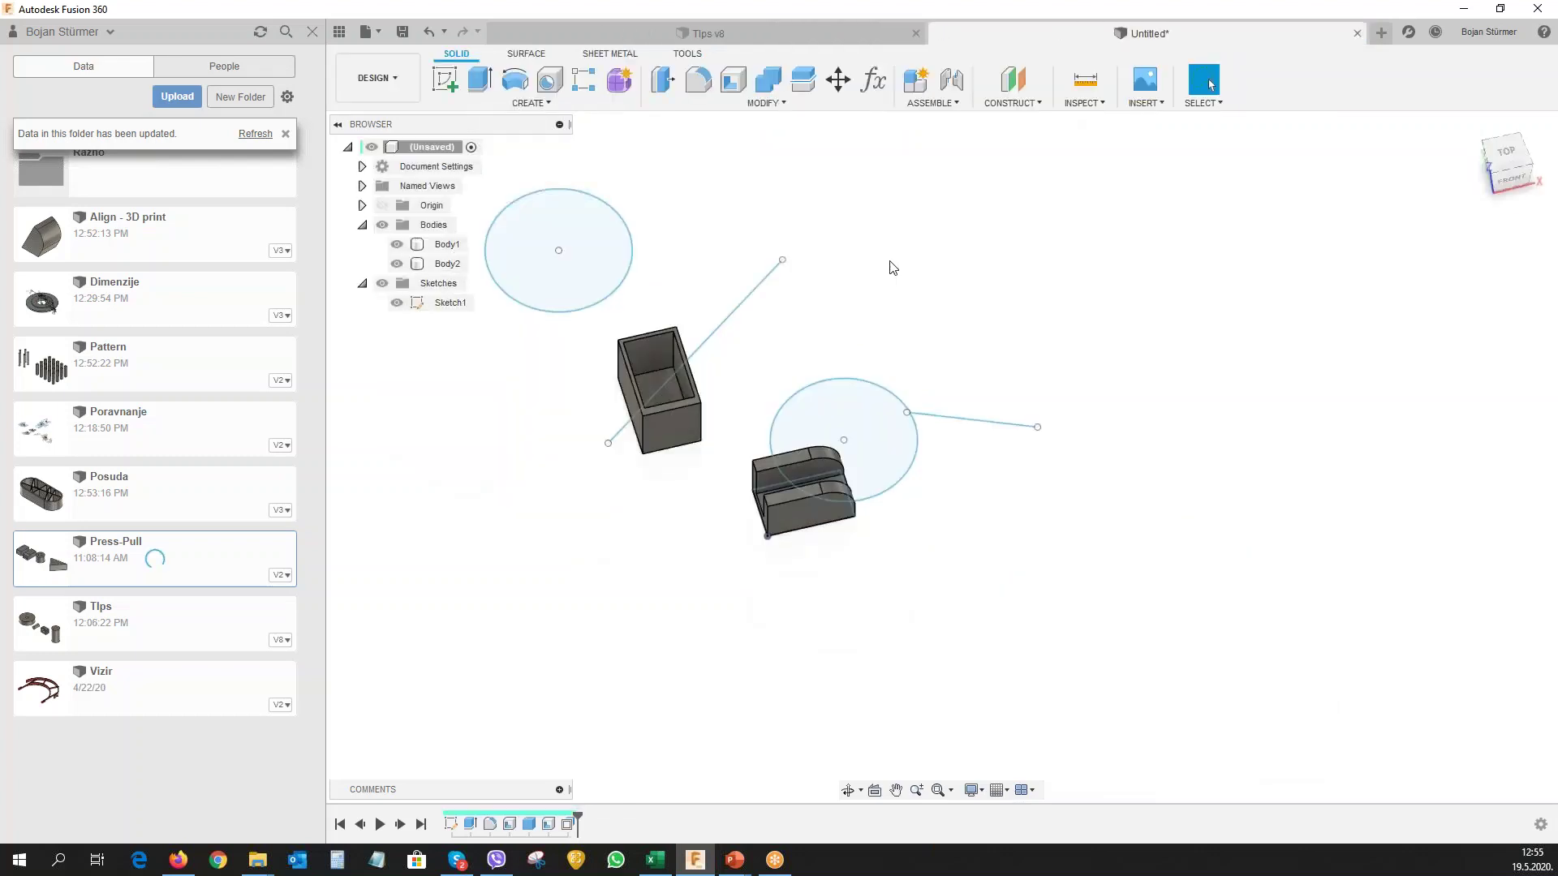
{"action": "left_click", "coordinate": [1357, 33]}
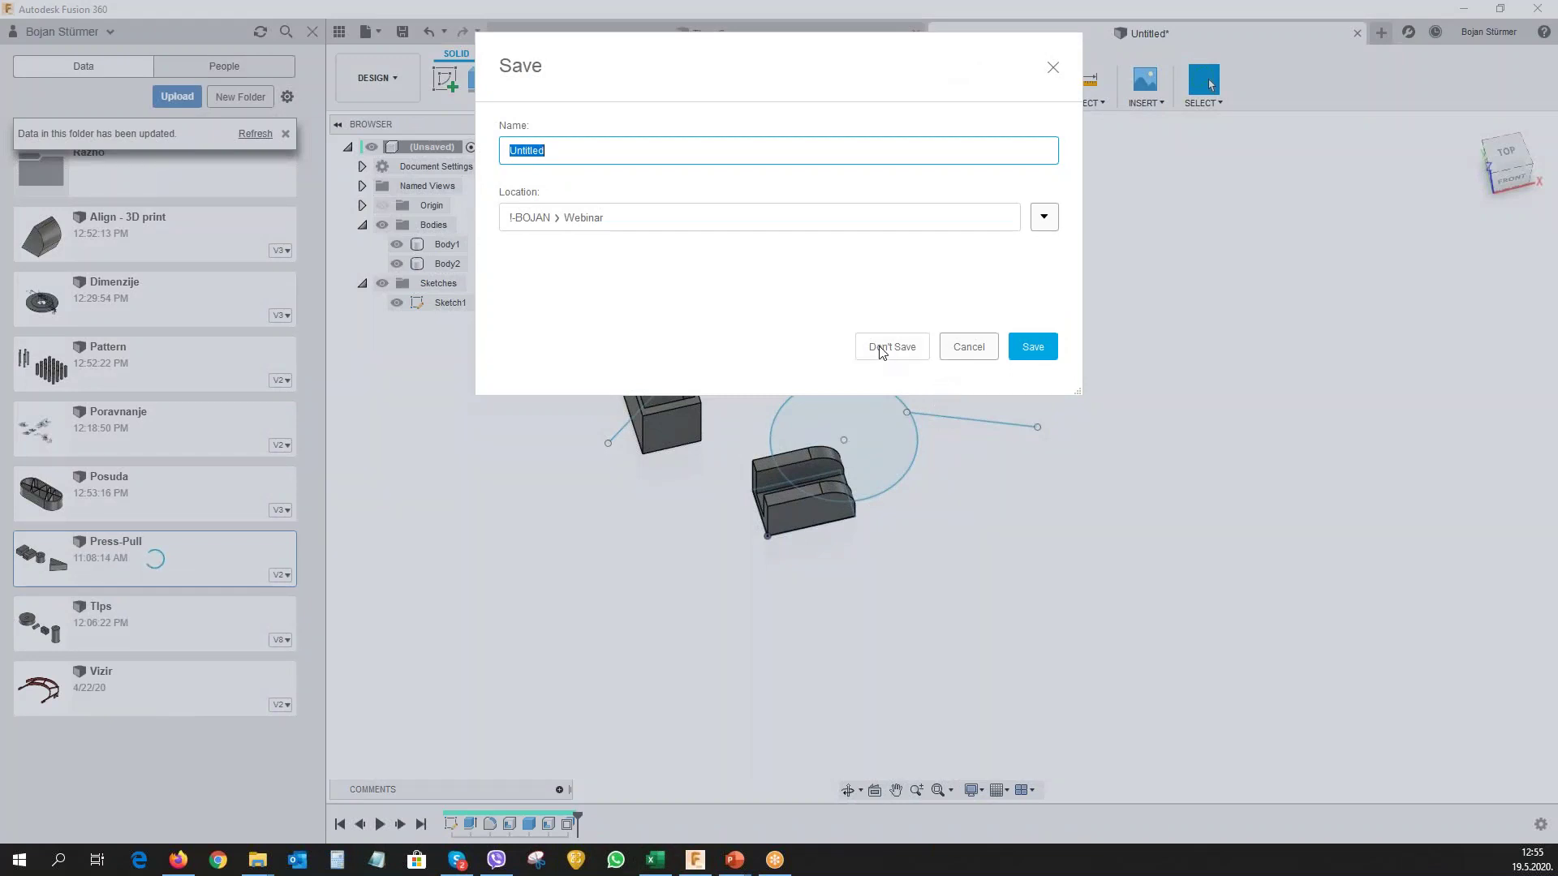
{"action": "left_click", "coordinate": [974, 351]}
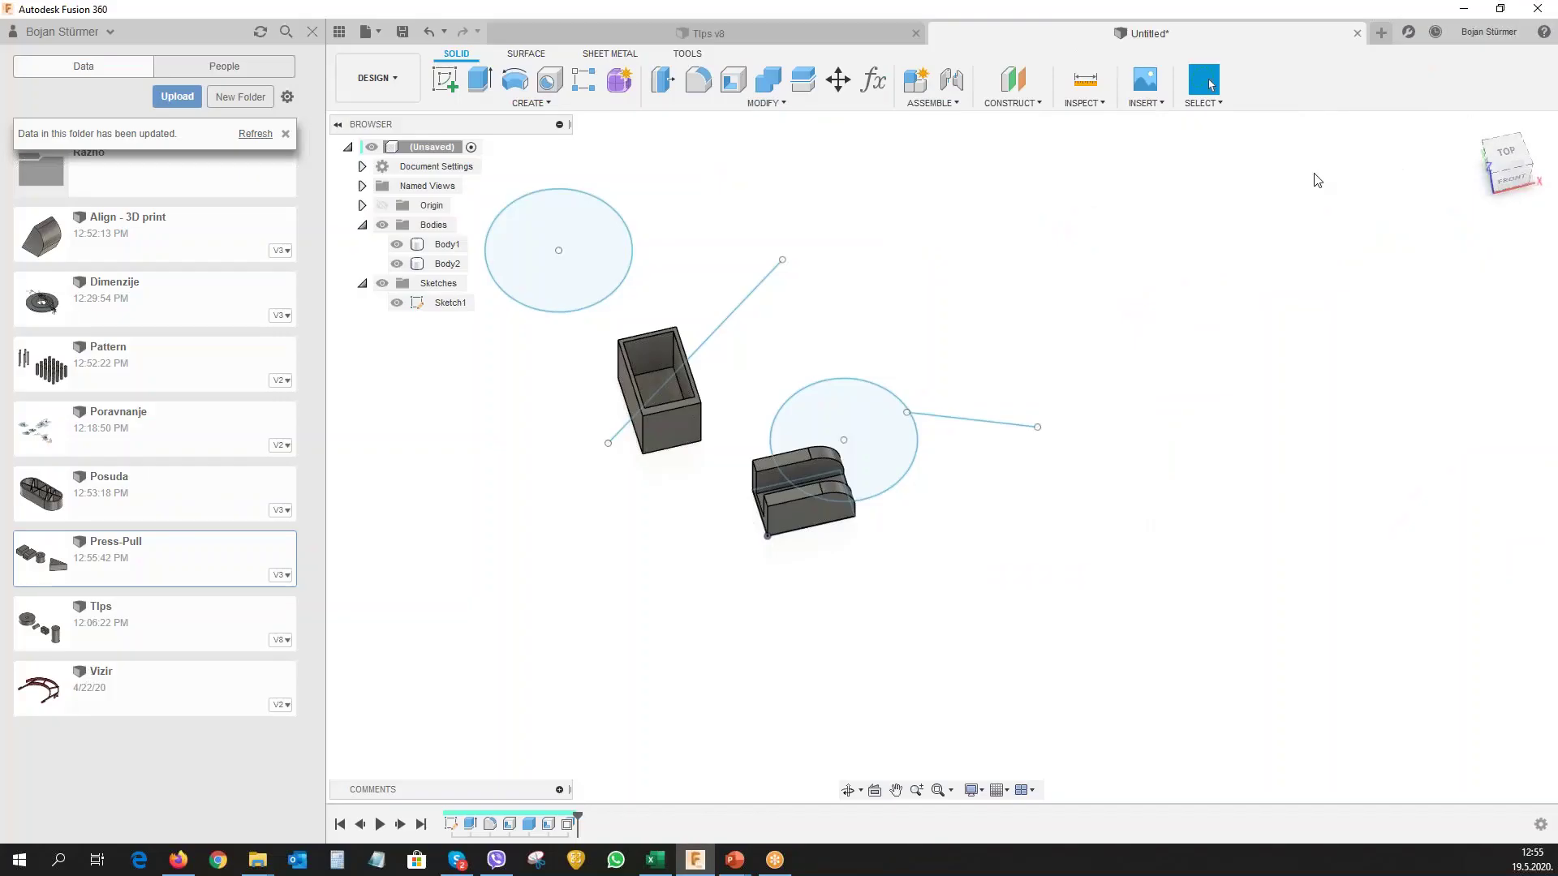
{"action": "left_click", "coordinate": [1381, 32]}
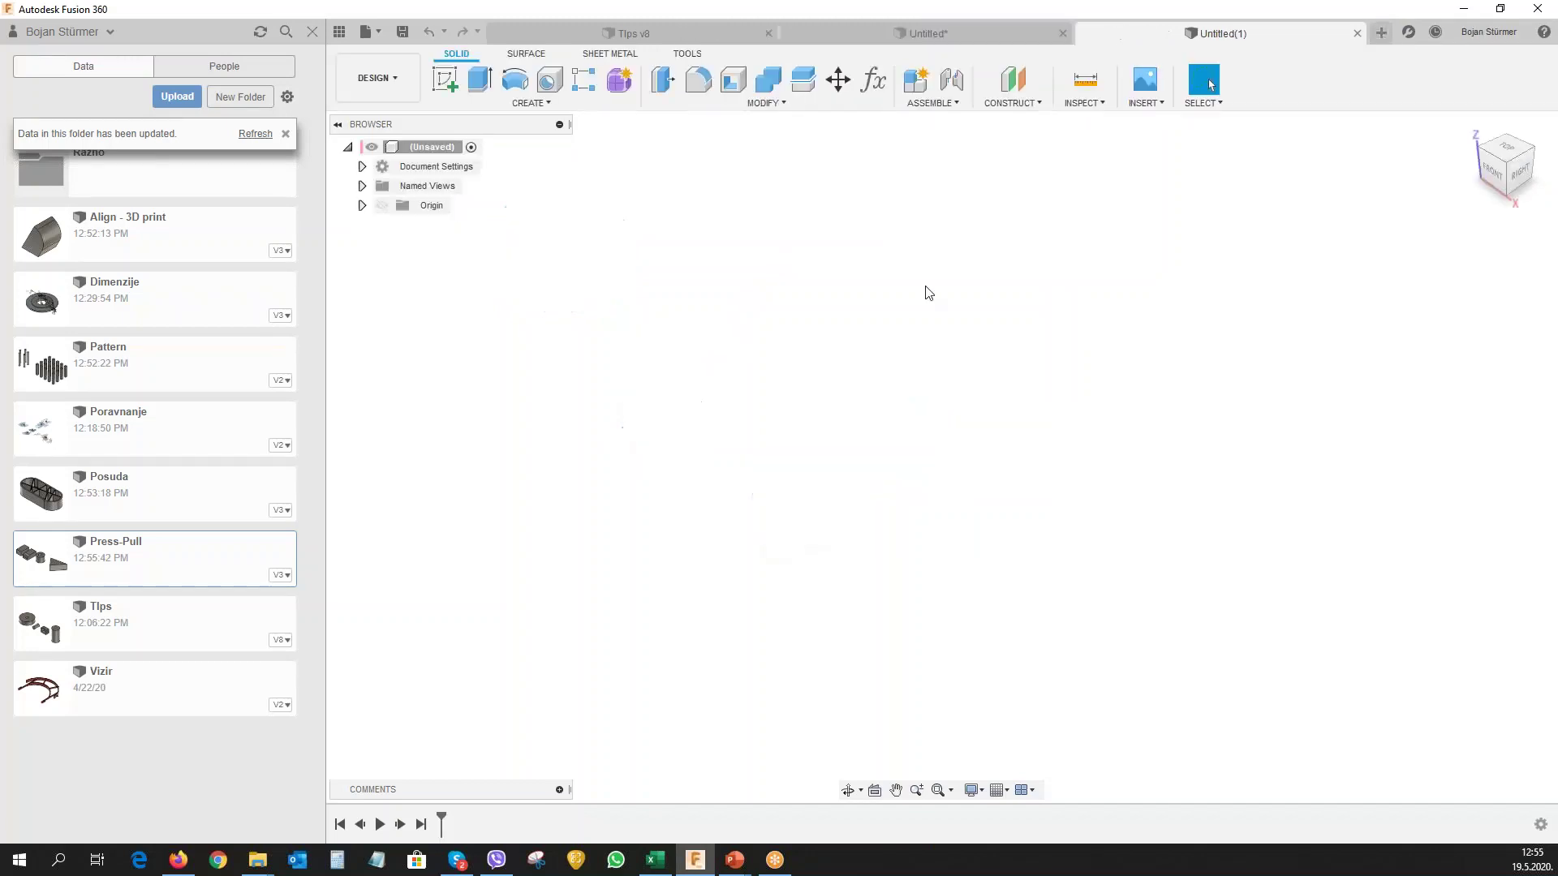
Sketch a 100 mm diameter circle at the origin on the XY ground plane.
{"action": "left_click", "coordinate": [445, 79]}
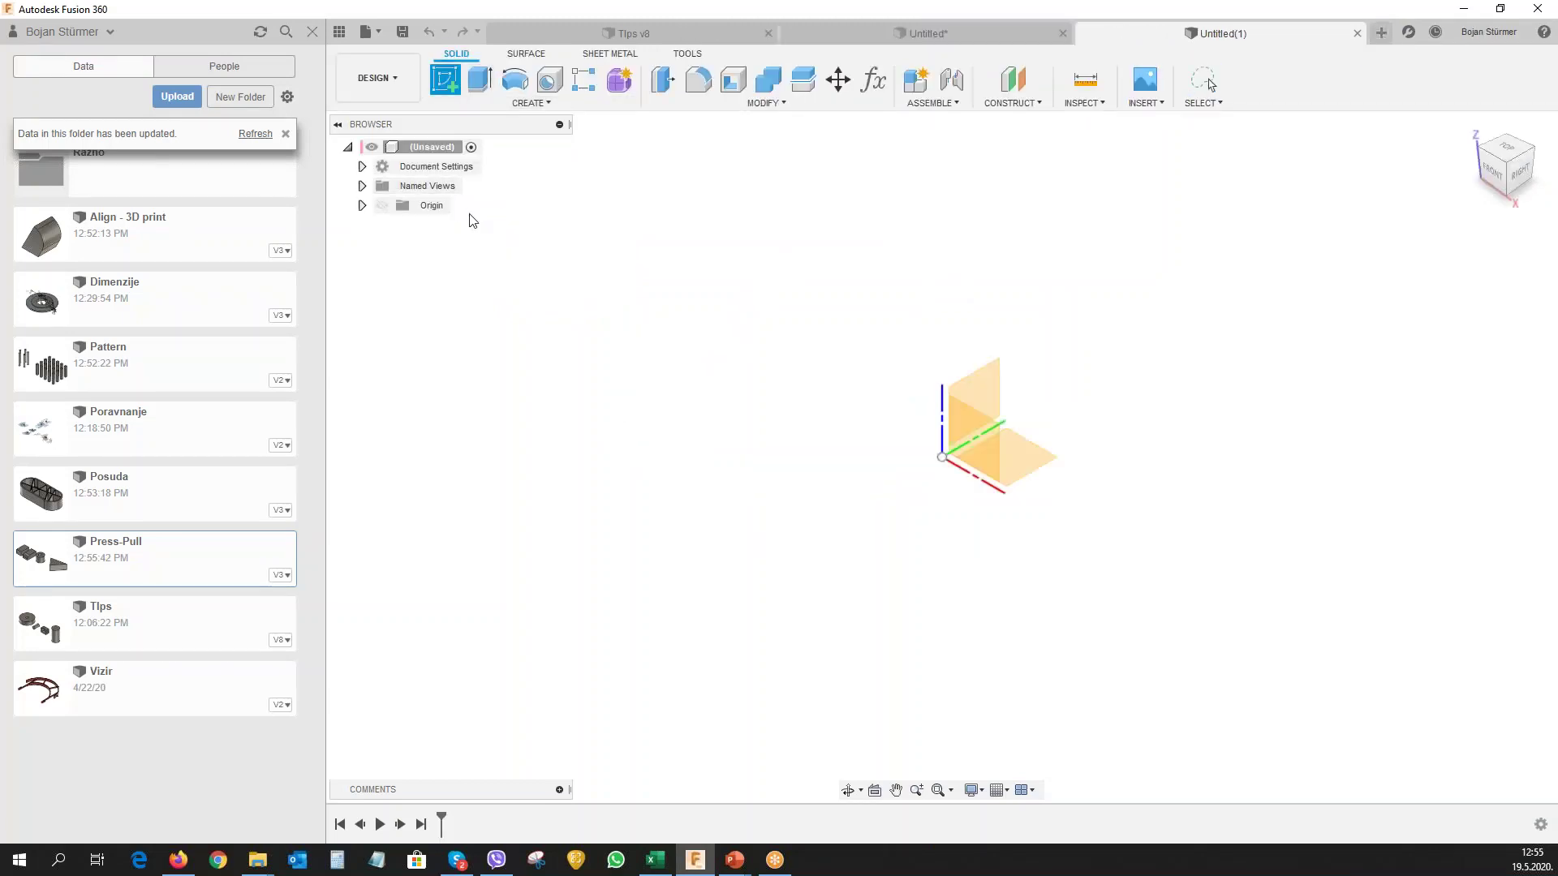
{"action": "left_click", "coordinate": [1029, 451]}
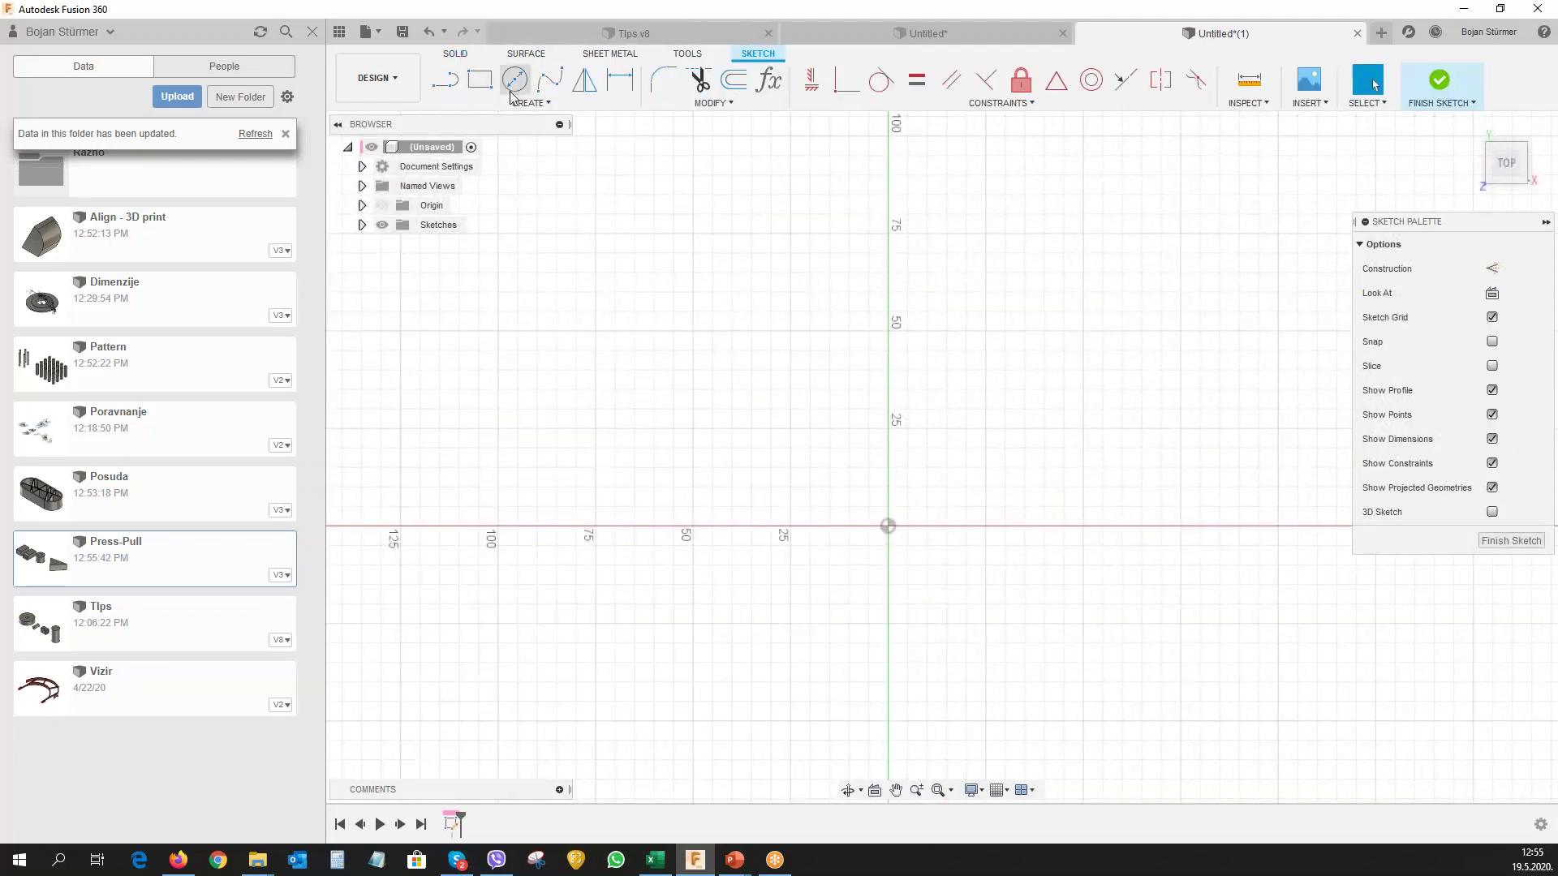
{"action": "left_click", "coordinate": [888, 526]}
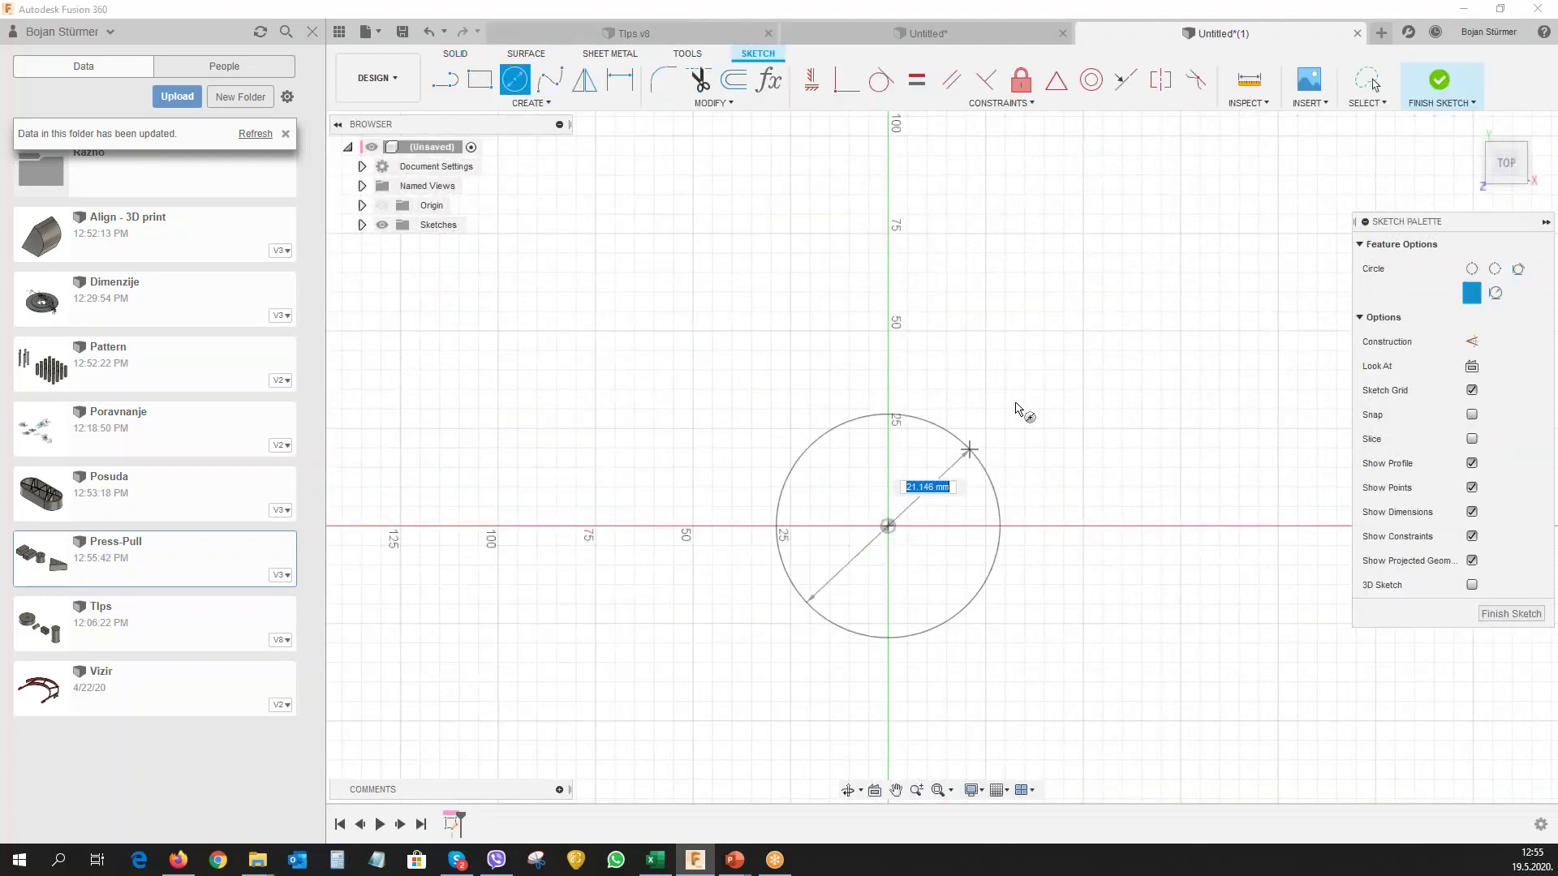
{"action": "type", "text": "1"}
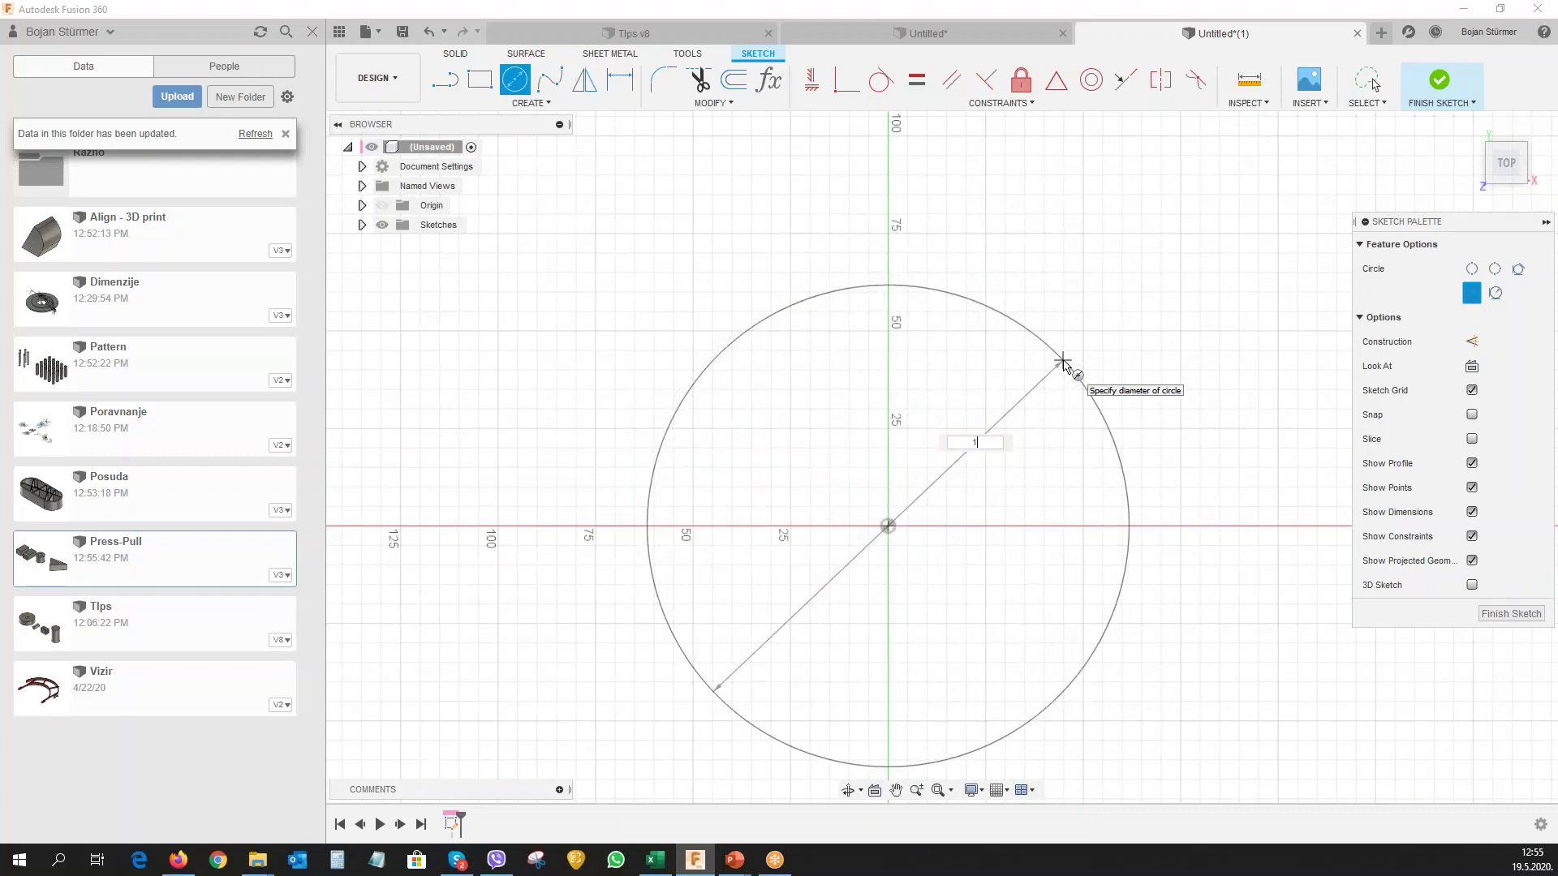
{"action": "type", "text": "00"}
{"action": "key", "text": "Return"}
{"action": "key", "text": "Escape"}
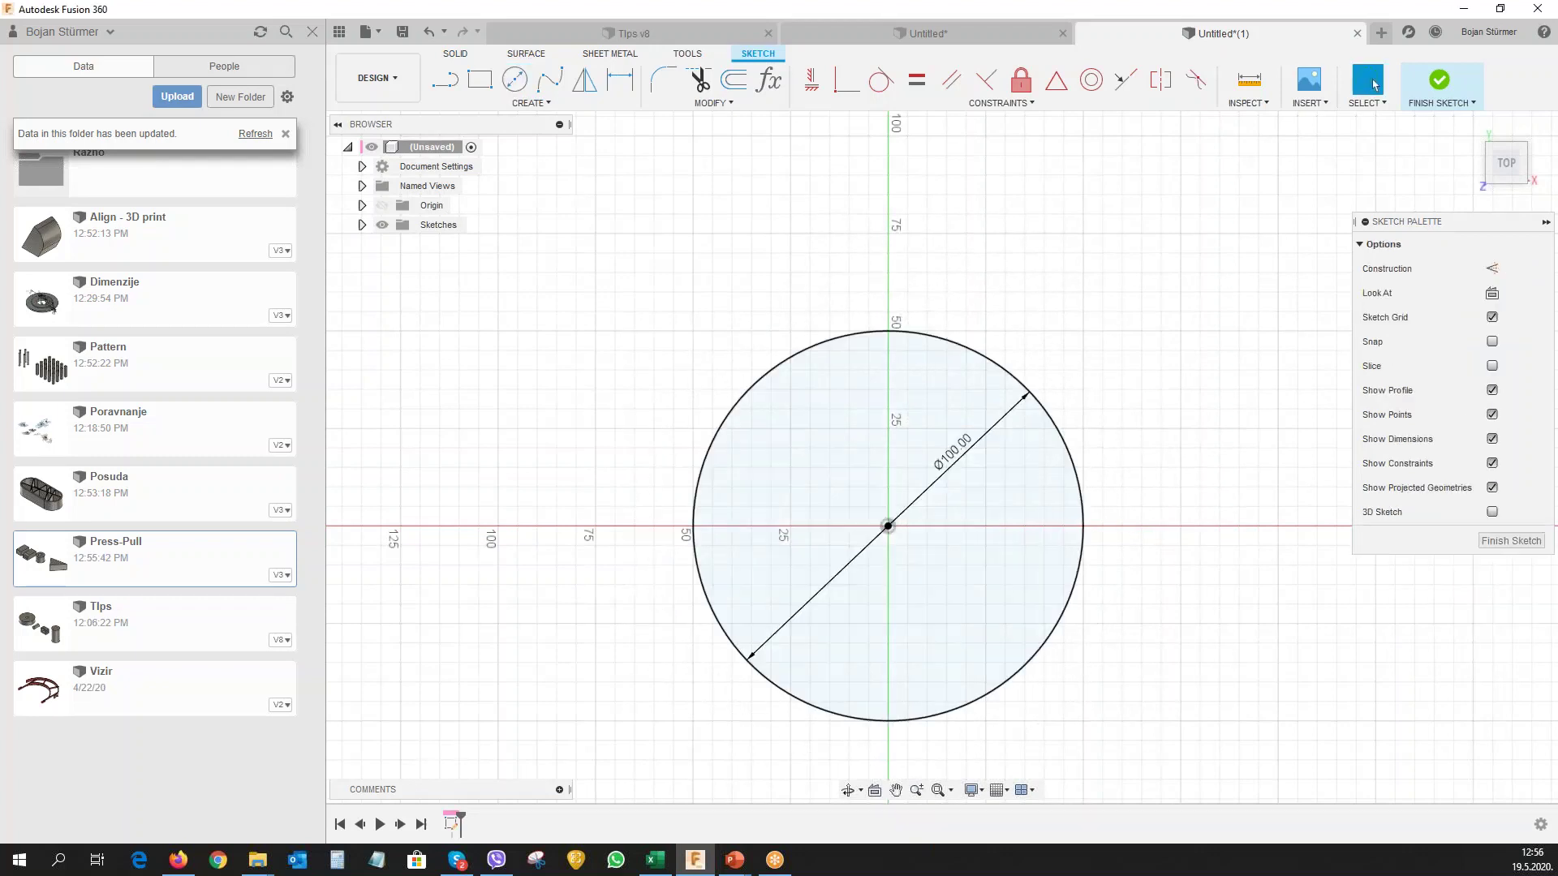
Offset the circle 2 mm outward and finish the sketch.
{"action": "left_click", "coordinate": [734, 78]}
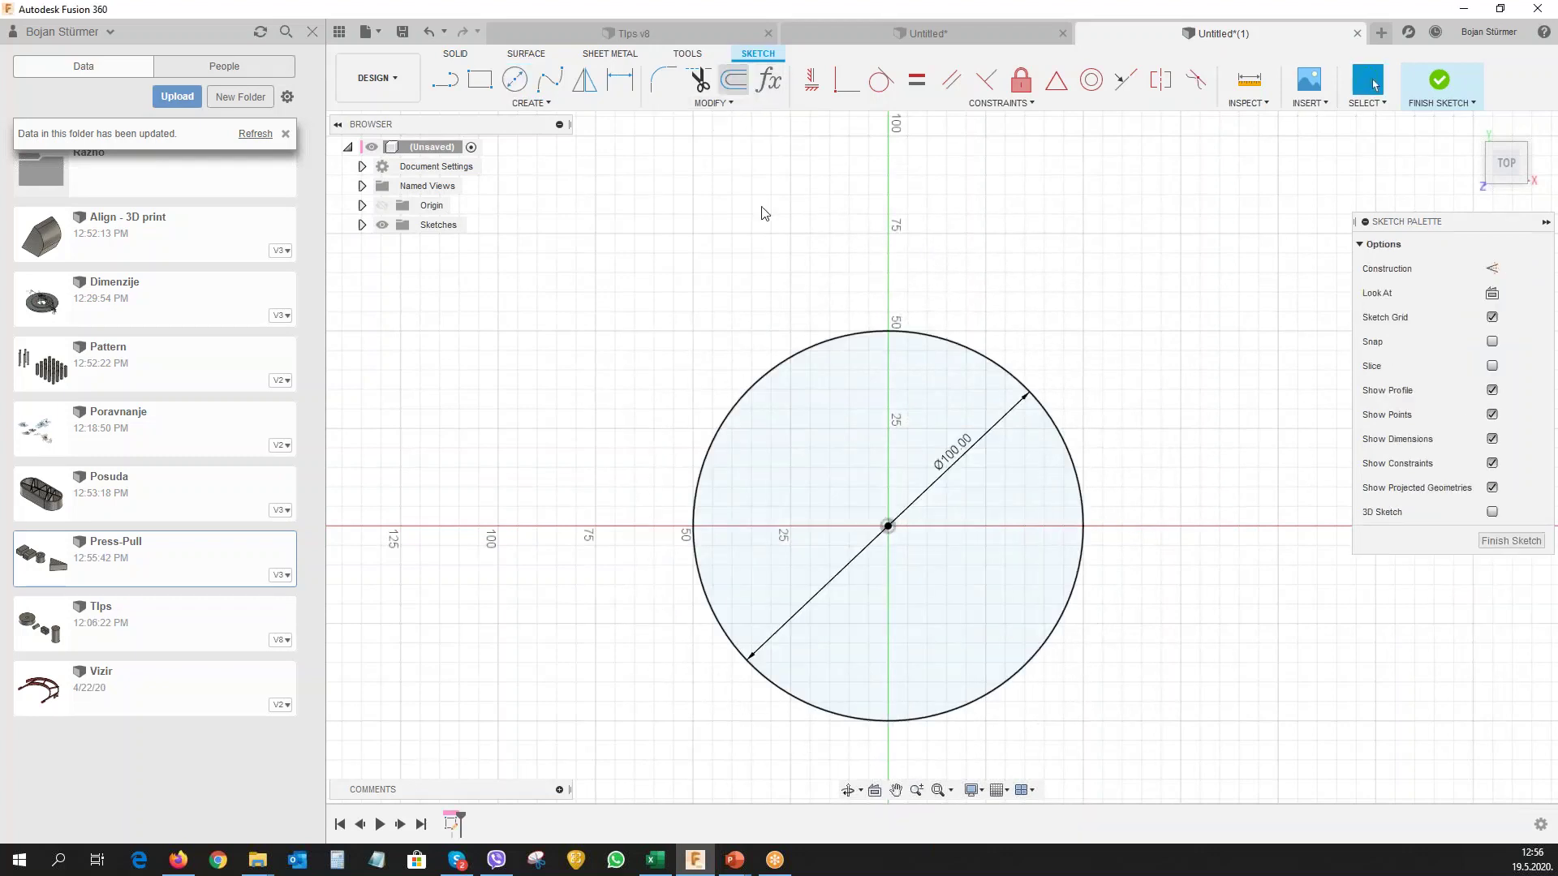
{"action": "left_click", "coordinate": [800, 352]}
{"action": "mouse_move", "coordinate": [800, 349]}
{"action": "left_mouse_down"}
{"action": "mouse_move", "coordinate": [809, 372]}
{"action": "mouse_move", "coordinate": [799, 350]}
{"action": "left_mouse_up"}
{"action": "type", "text": "2"}
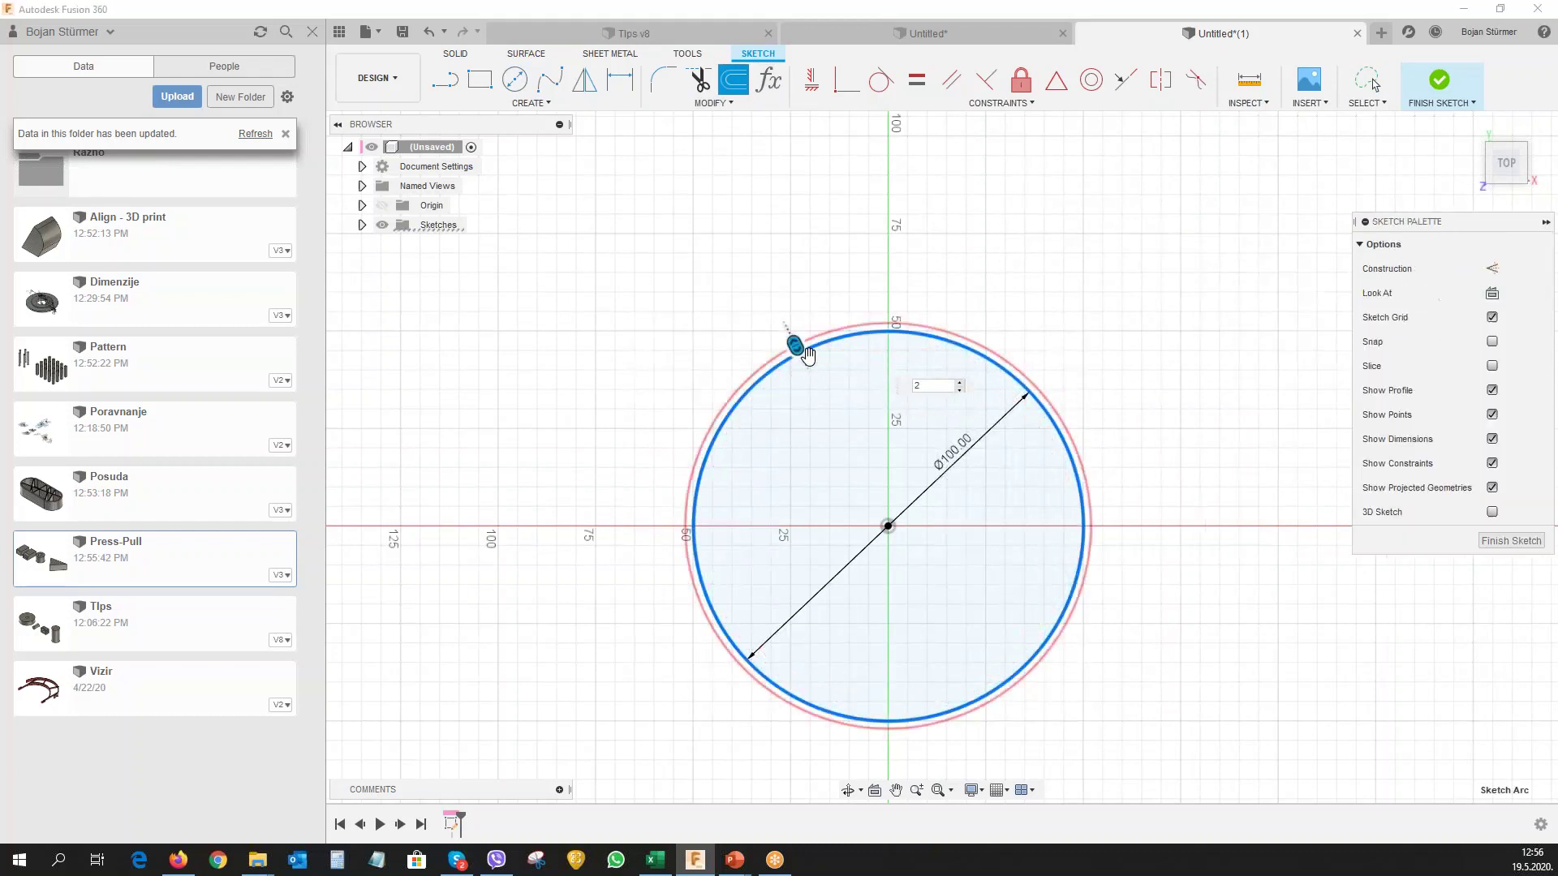
{"action": "key", "text": "Return"}
{"action": "left_click", "coordinate": [1435, 101]}
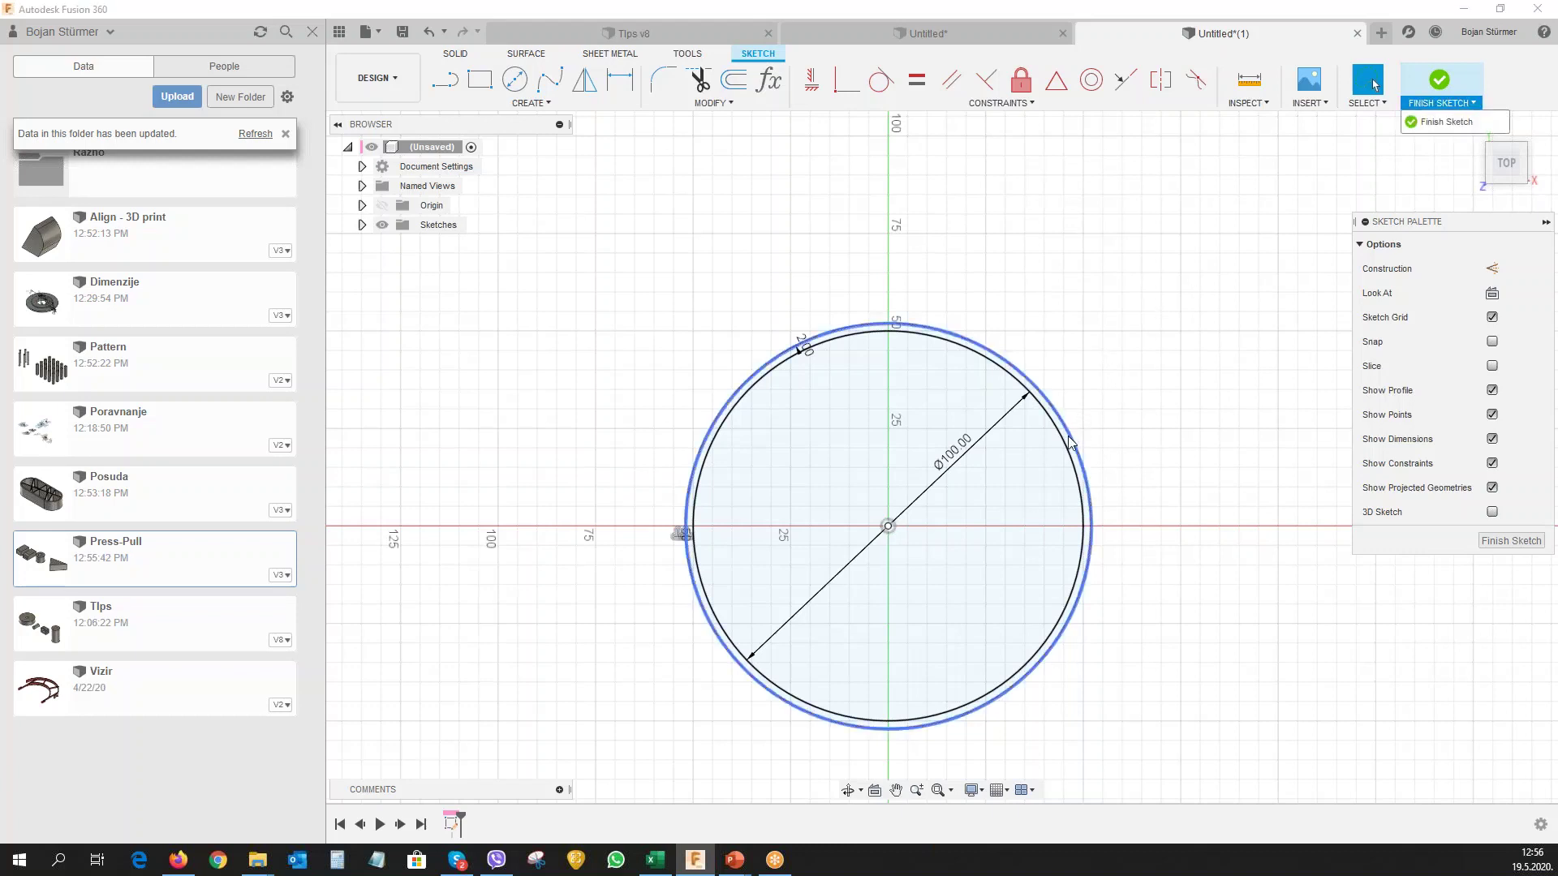
{"action": "left_click", "coordinate": [1447, 122]}
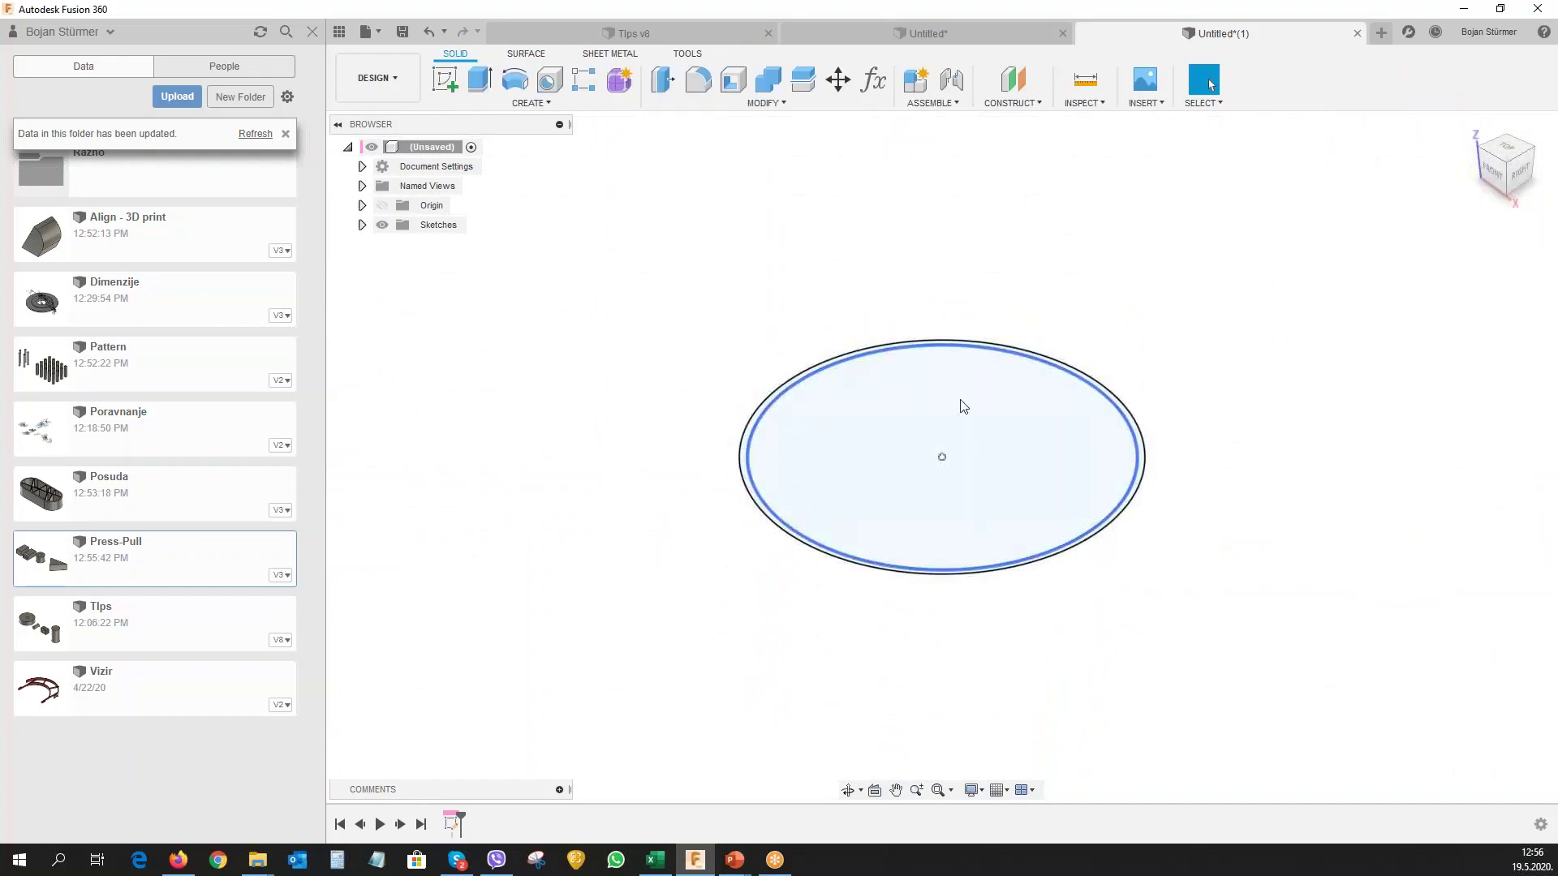
Extrude the 2 mm band between the circles upward into a ring about 24 mm tall.
{"action": "key", "text": "e"}
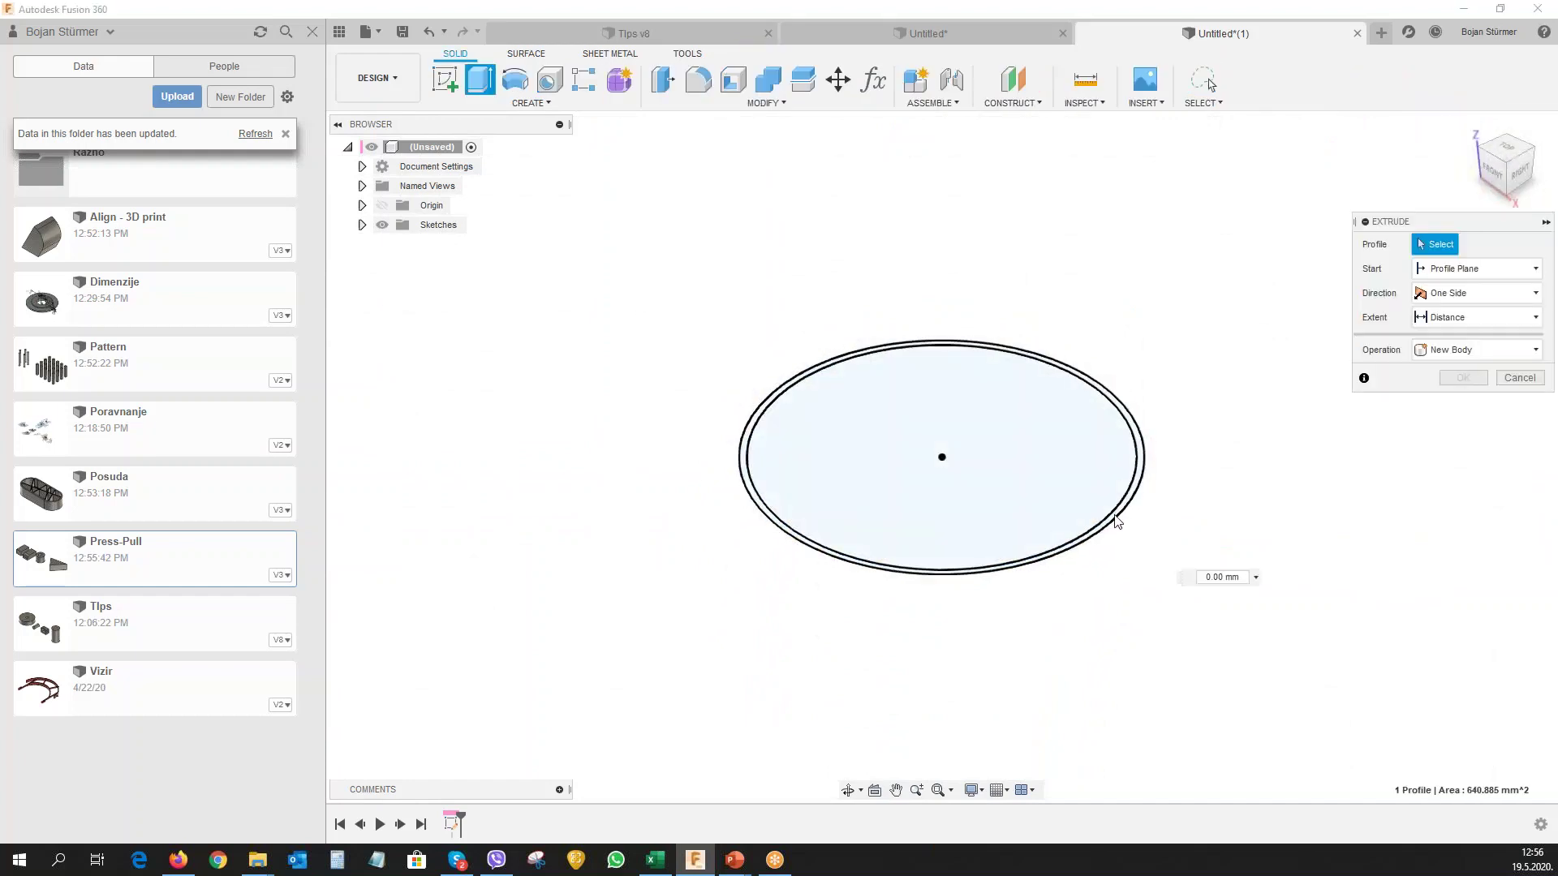
{"action": "left_click", "coordinate": [1118, 522]}
{"action": "left_click_drag", "start_coordinate": [1079, 519], "coordinate": [1080, 446]}
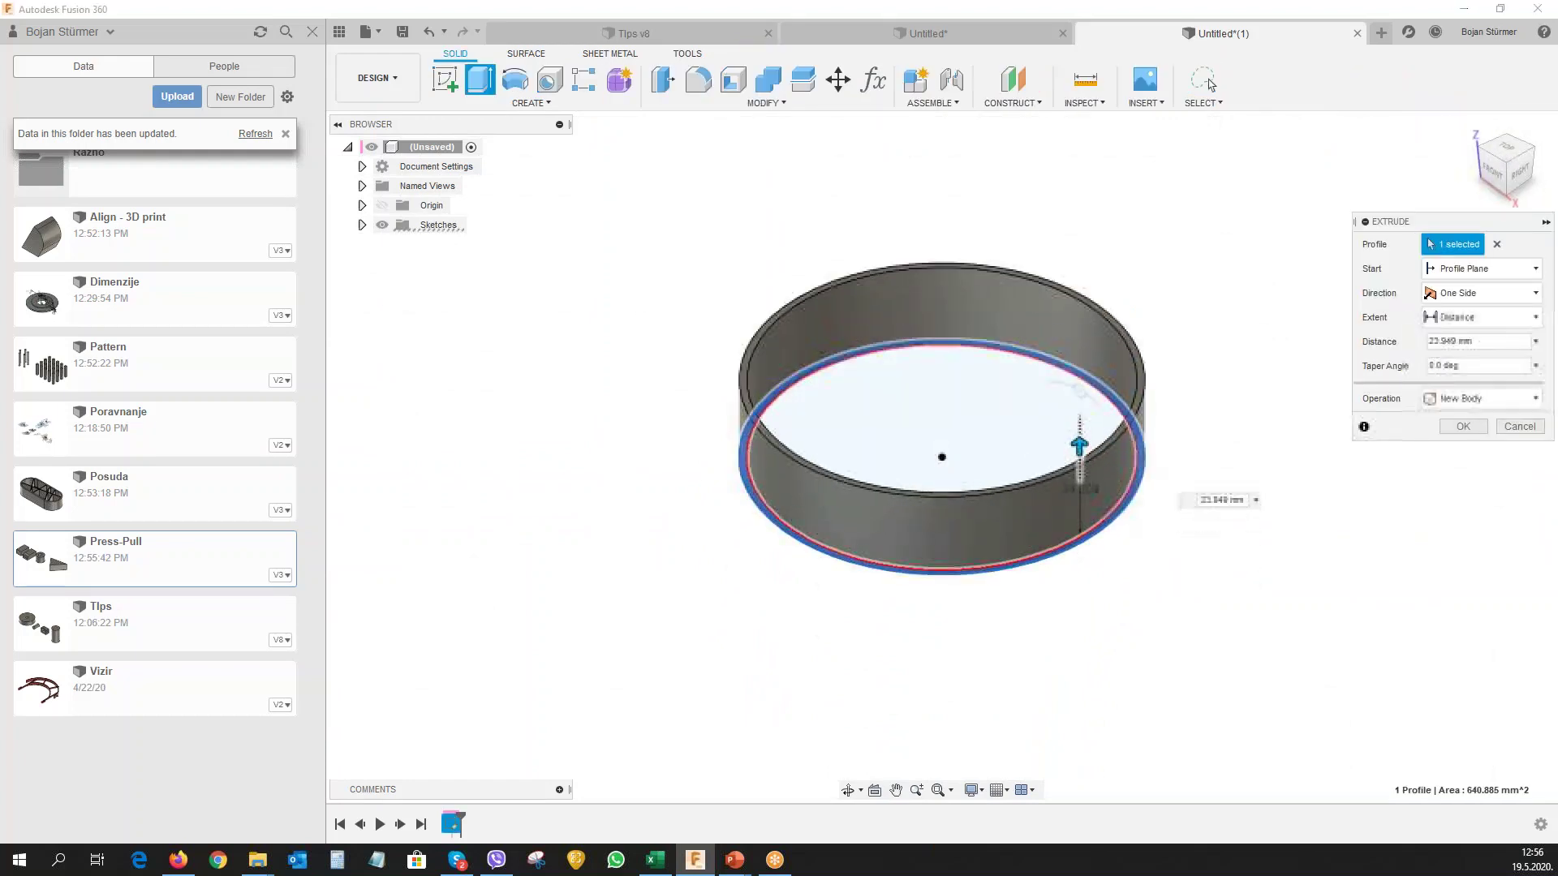
{"action": "type", "text": "25"}
{"action": "key", "text": "Return"}
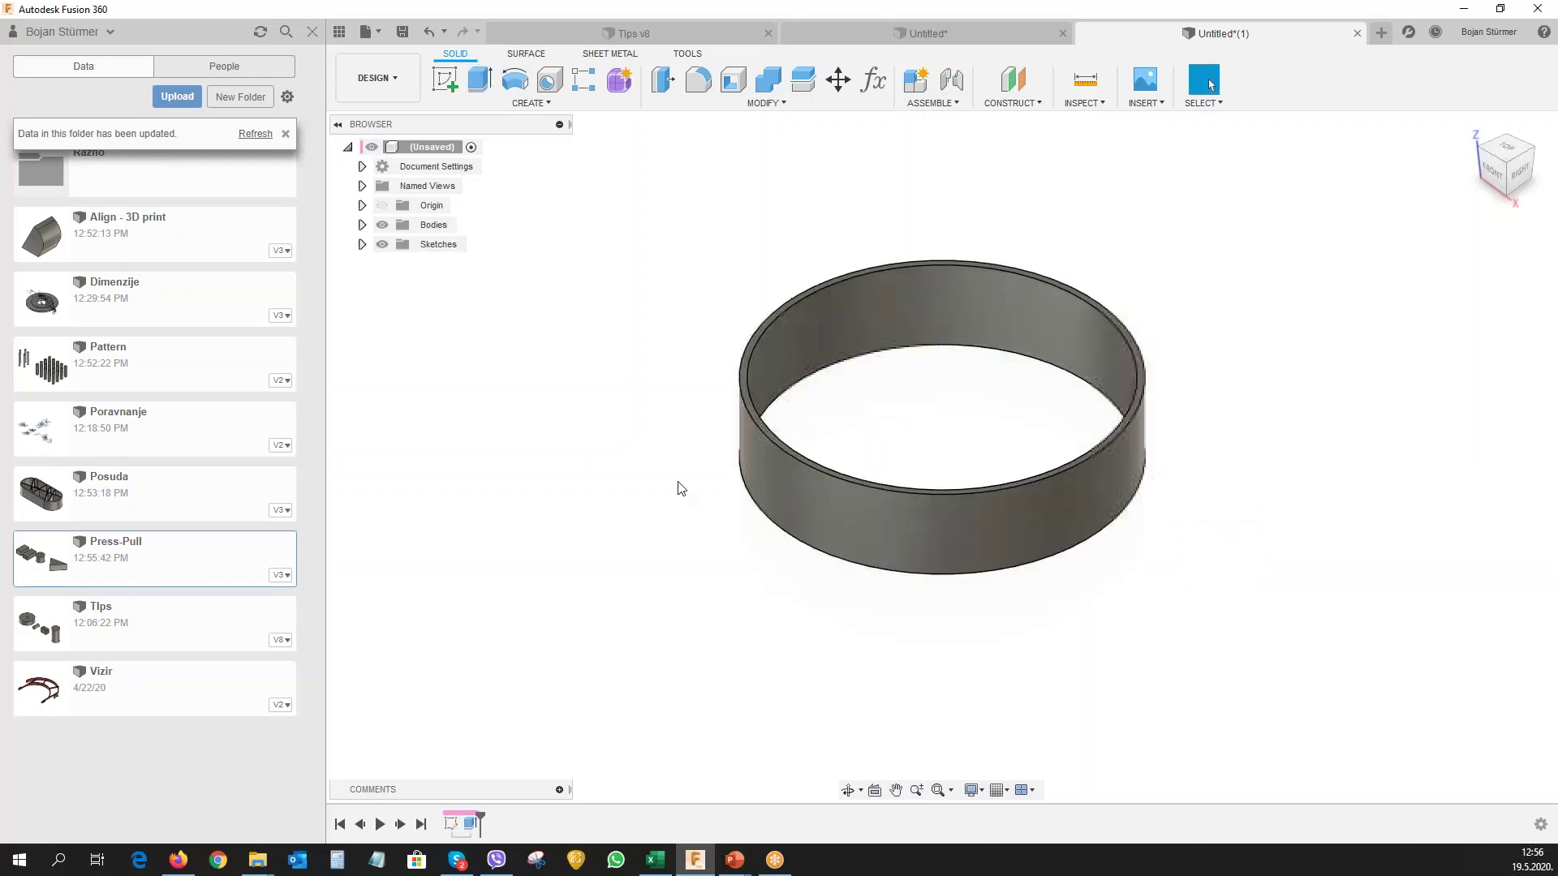
Start a sketch on the vertical front plane and place a text box on the ring's front.
{"action": "left_click", "coordinate": [445, 80]}
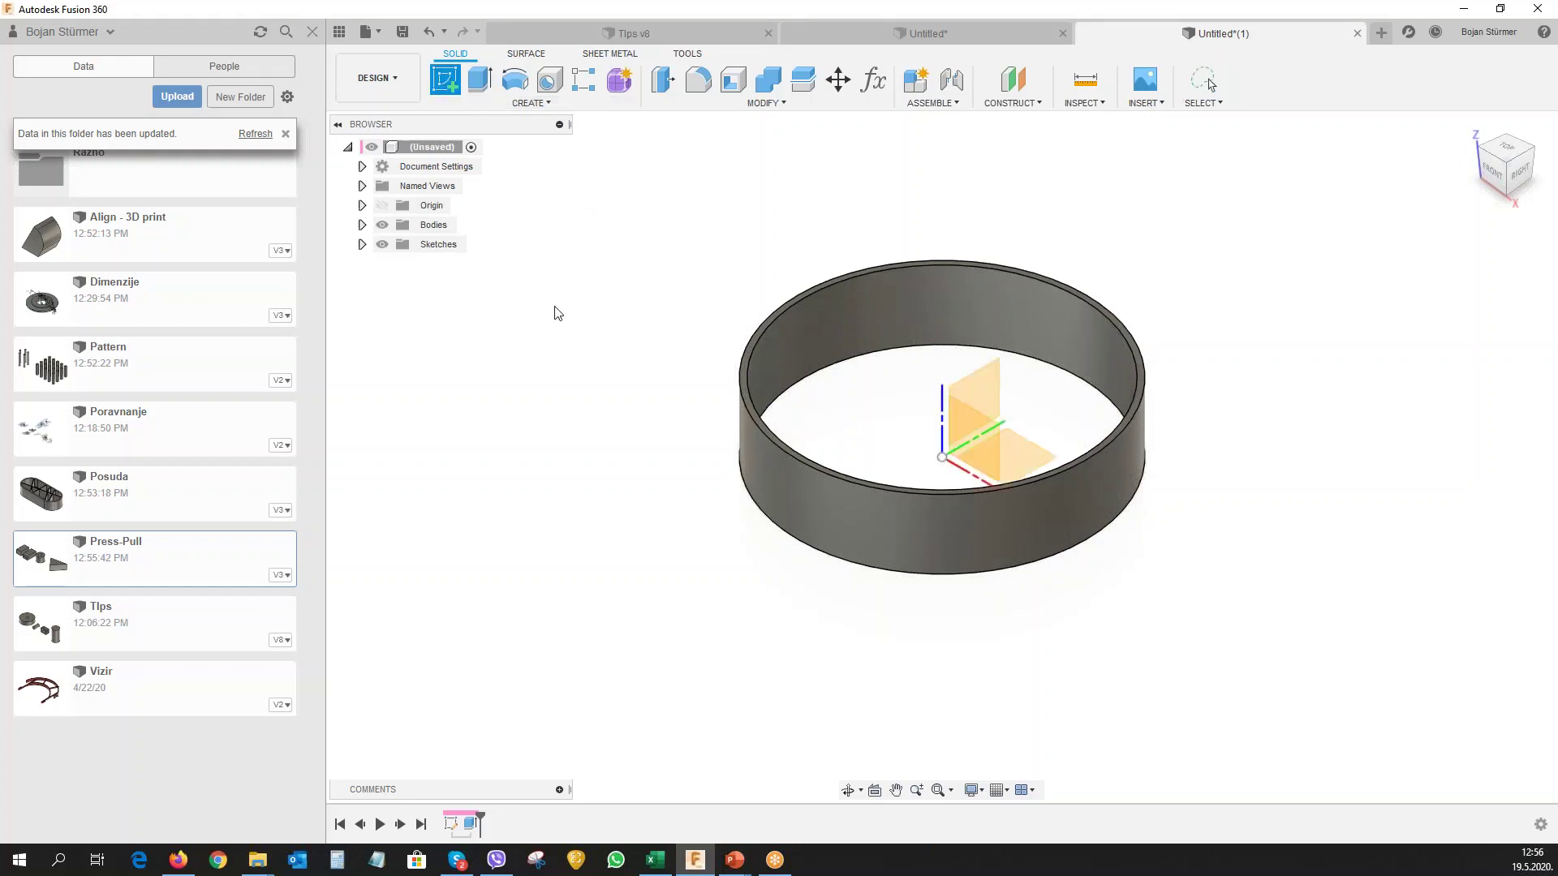
{"action": "left_click", "coordinate": [979, 443]}
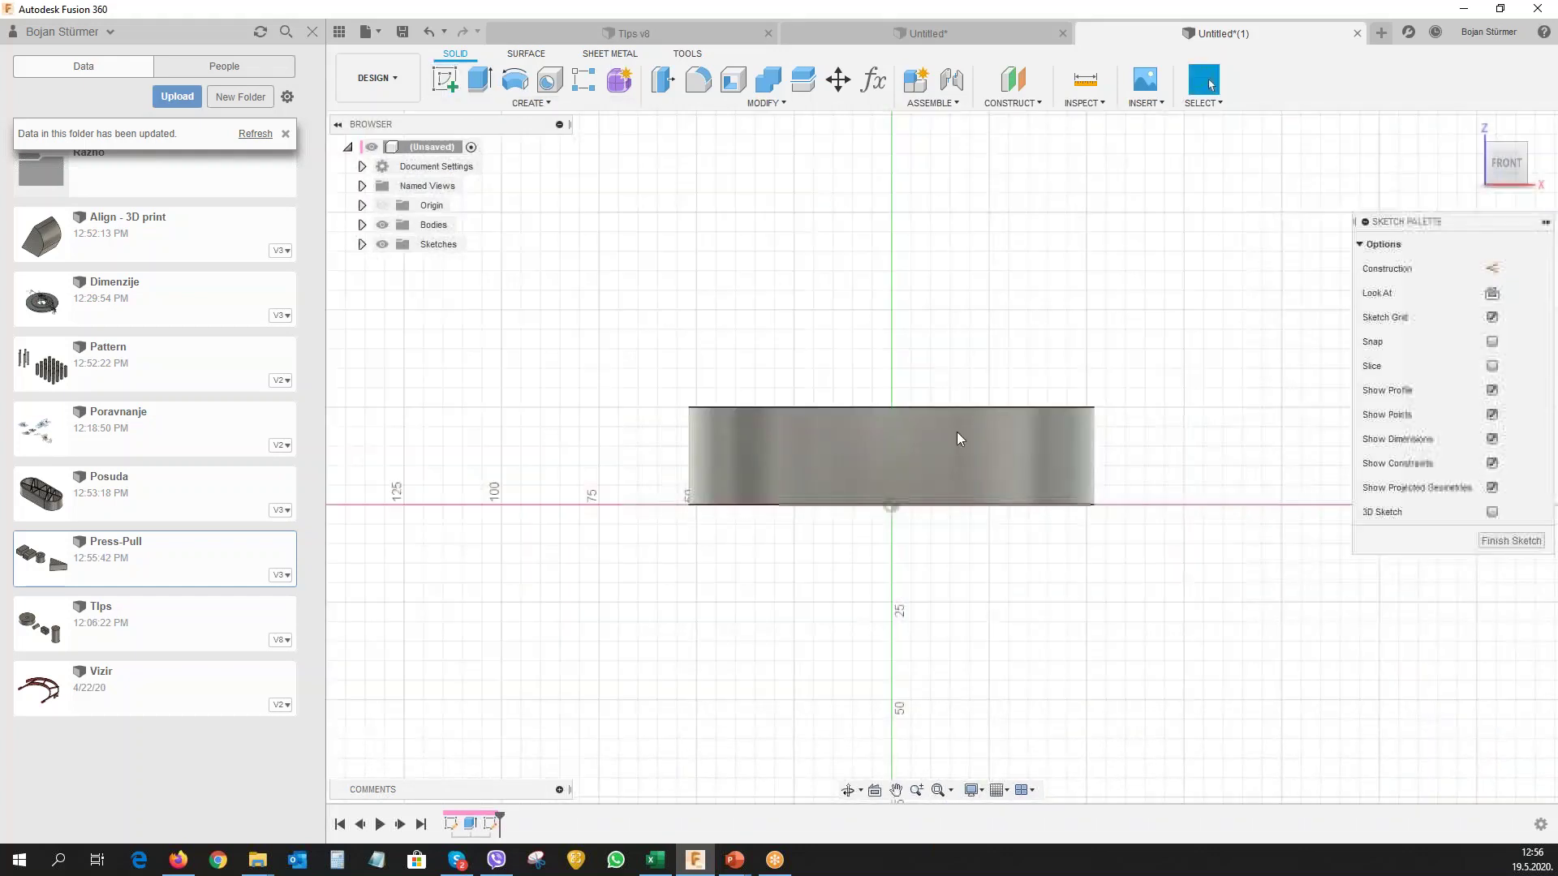
{"action": "left_click", "coordinate": [547, 105]}
{"action": "left_click", "coordinate": [483, 308]}
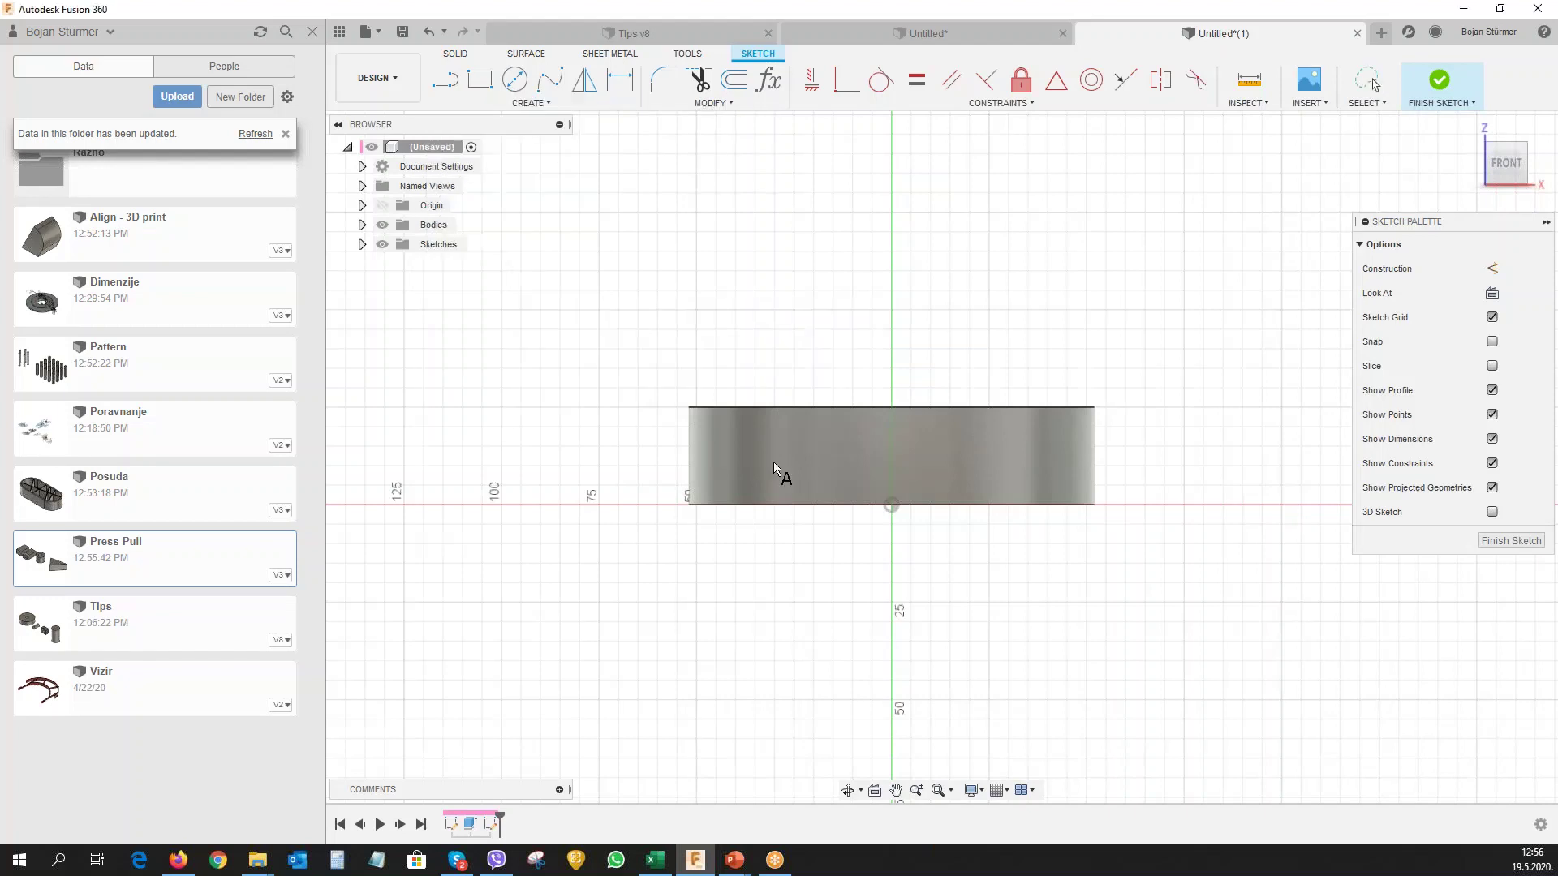
{"action": "left_click", "coordinate": [784, 477]}
{"action": "type", "text": "Webinar"}
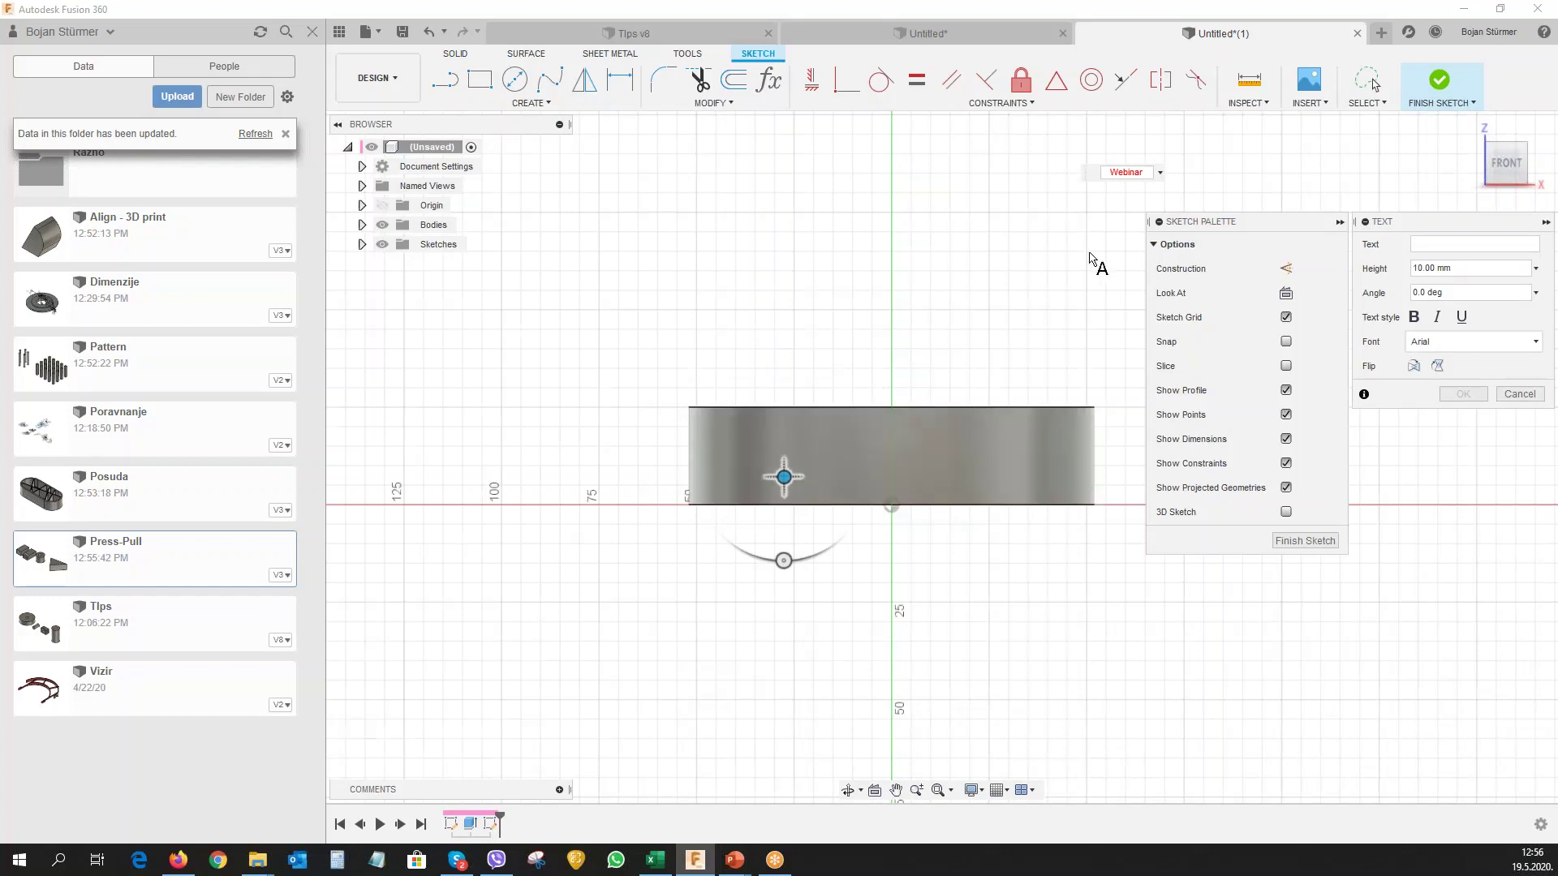
Add bold 10 mm 'Webinar' text, rotated upright and shifted right, to the sketch.
{"action": "left_click_drag", "start_coordinate": [1144, 171], "coordinate": [1080, 172]}
{"action": "type", "text": "10"}
{"action": "left_click", "coordinate": [1441, 246]}
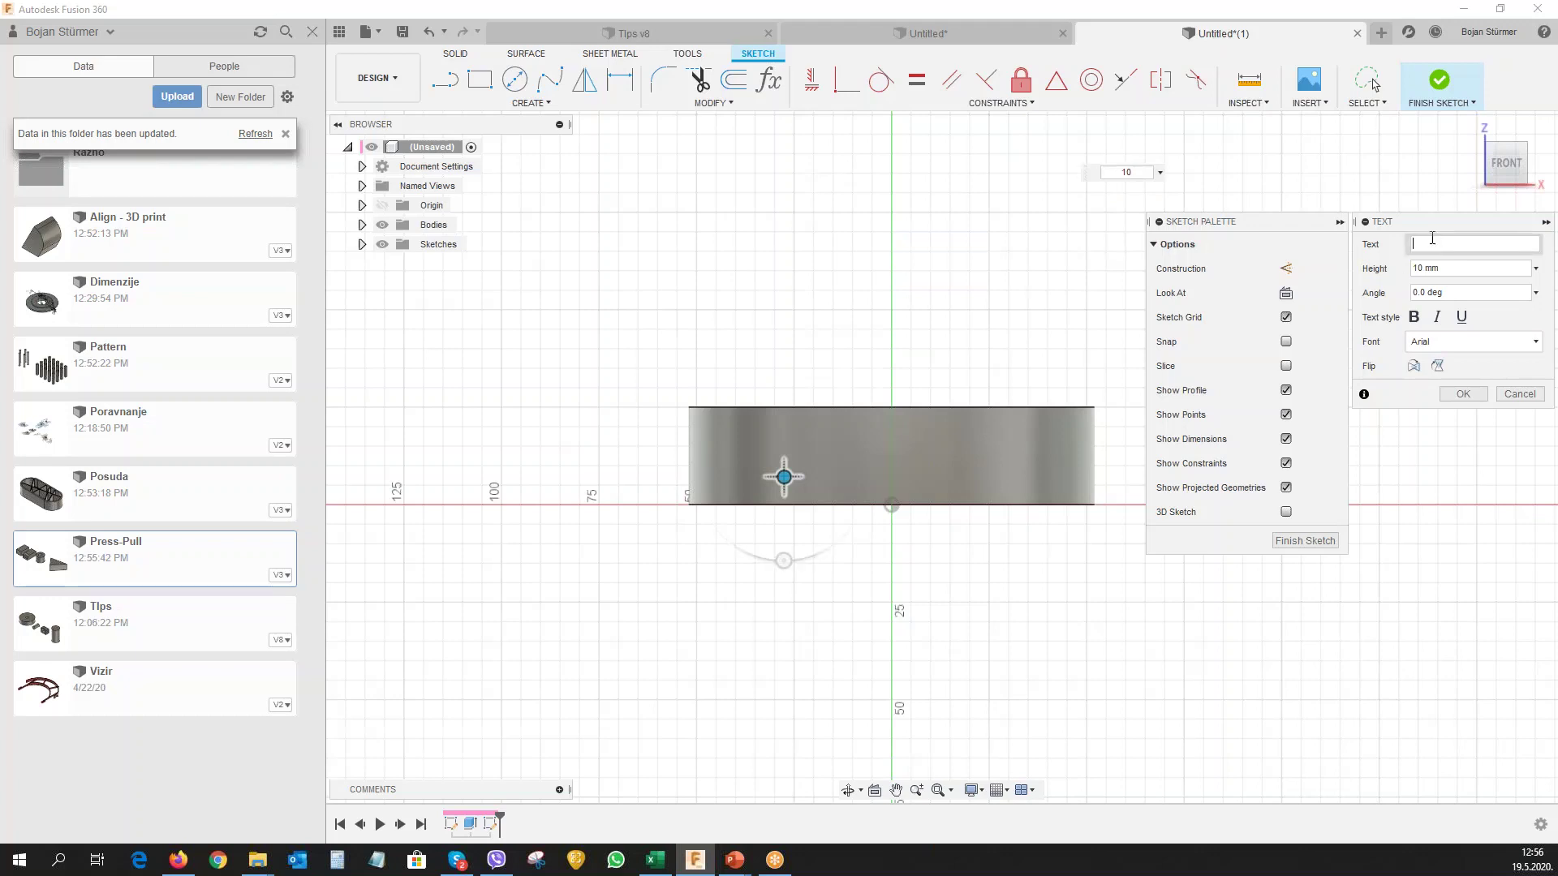
{"action": "type", "text": "Webinar"}
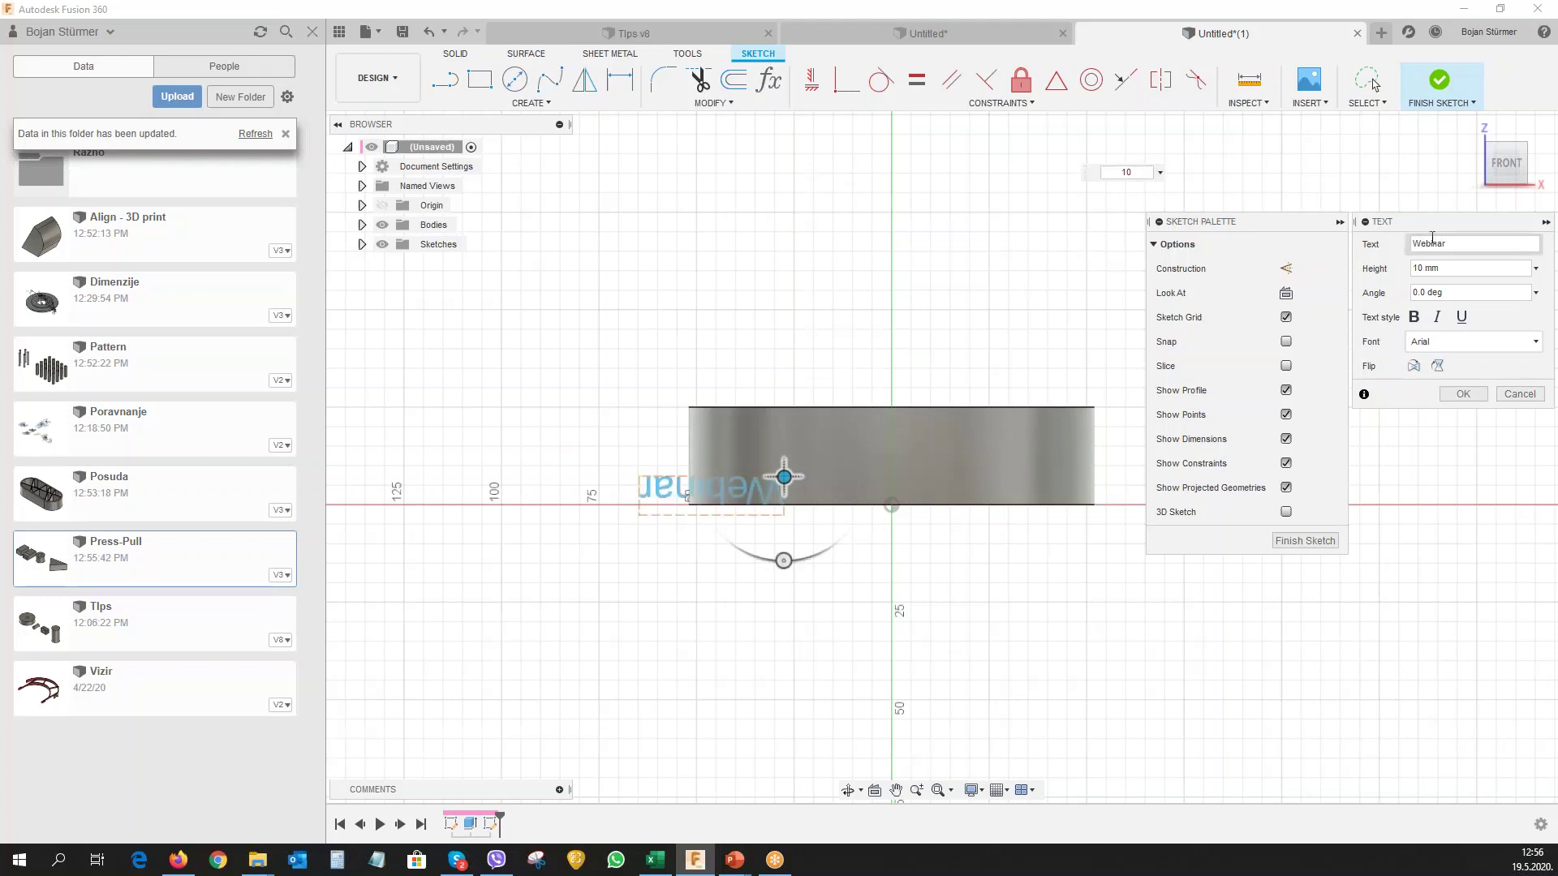
{"action": "left_click", "coordinate": [1413, 317]}
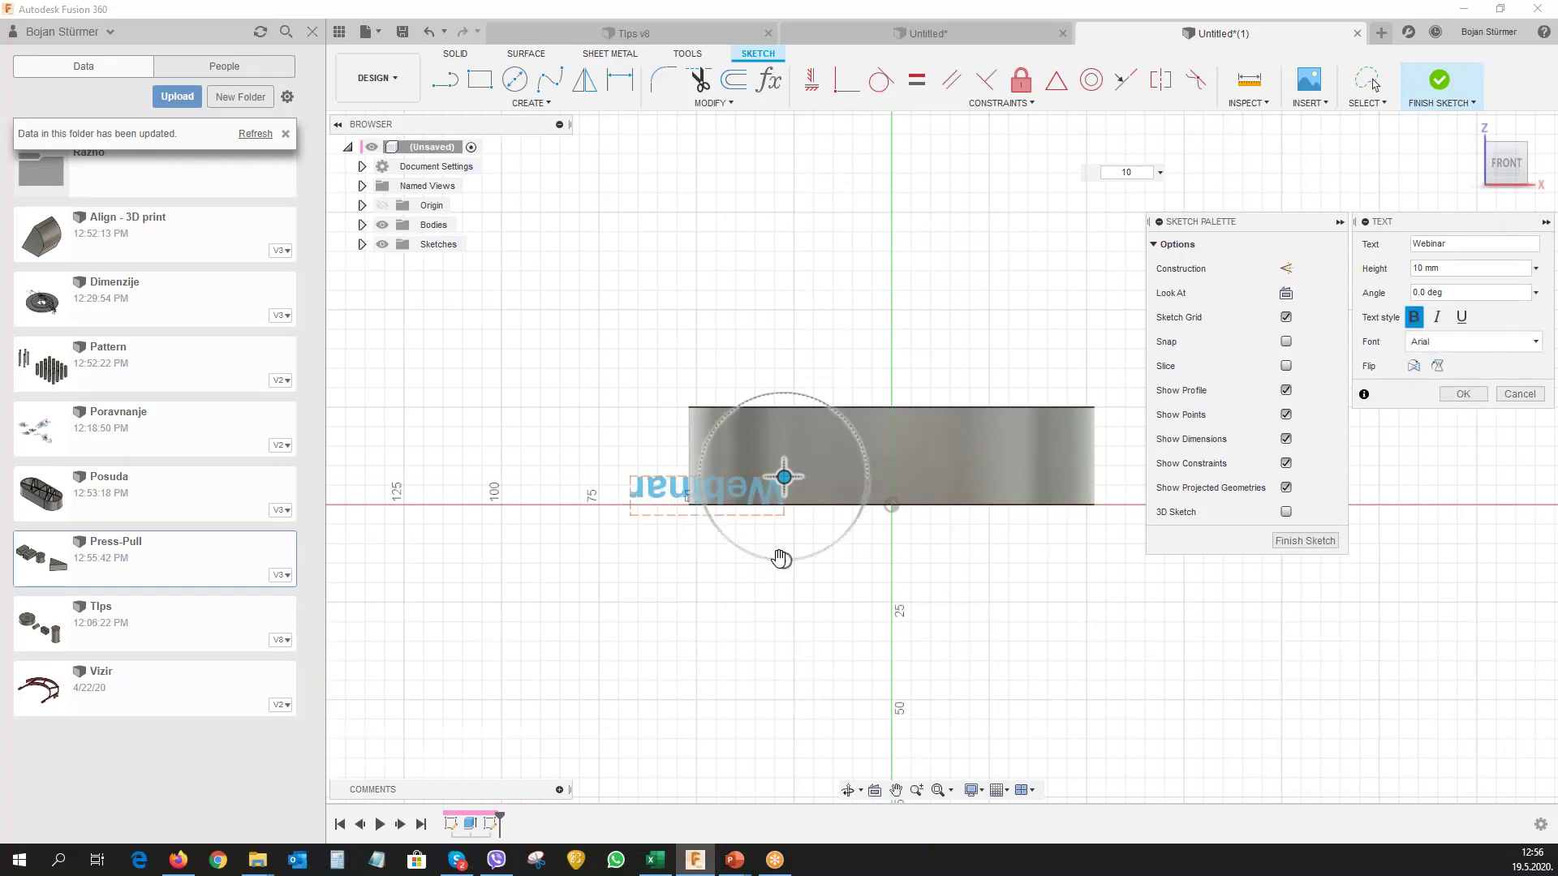
{"action": "left_click_drag", "start_coordinate": [783, 559], "coordinate": [783, 426]}
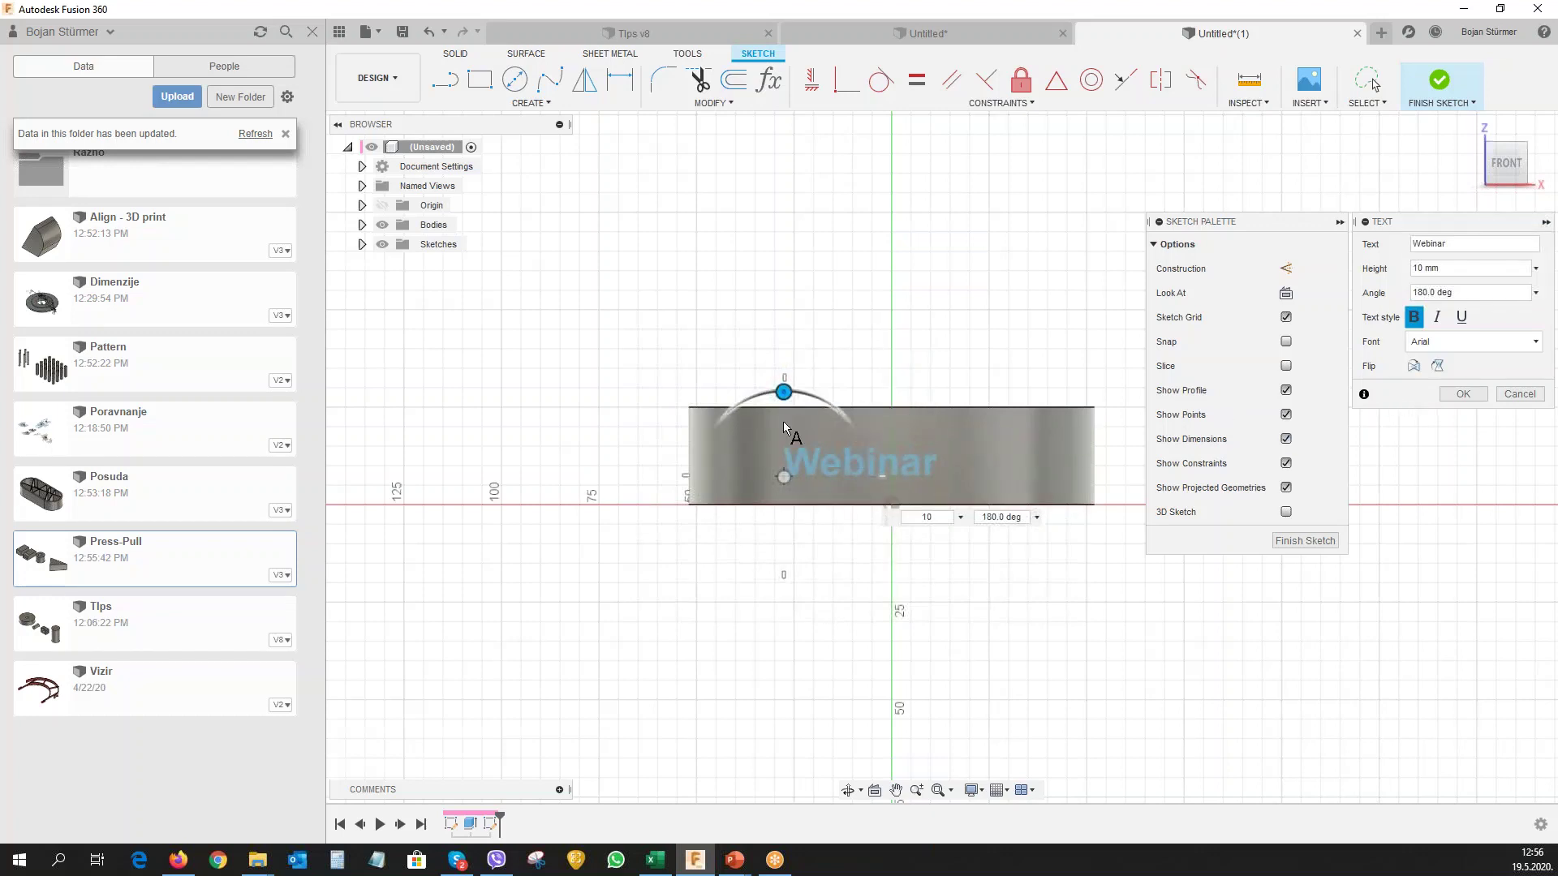
{"action": "left_click_drag", "start_coordinate": [782, 478], "coordinate": [818, 474]}
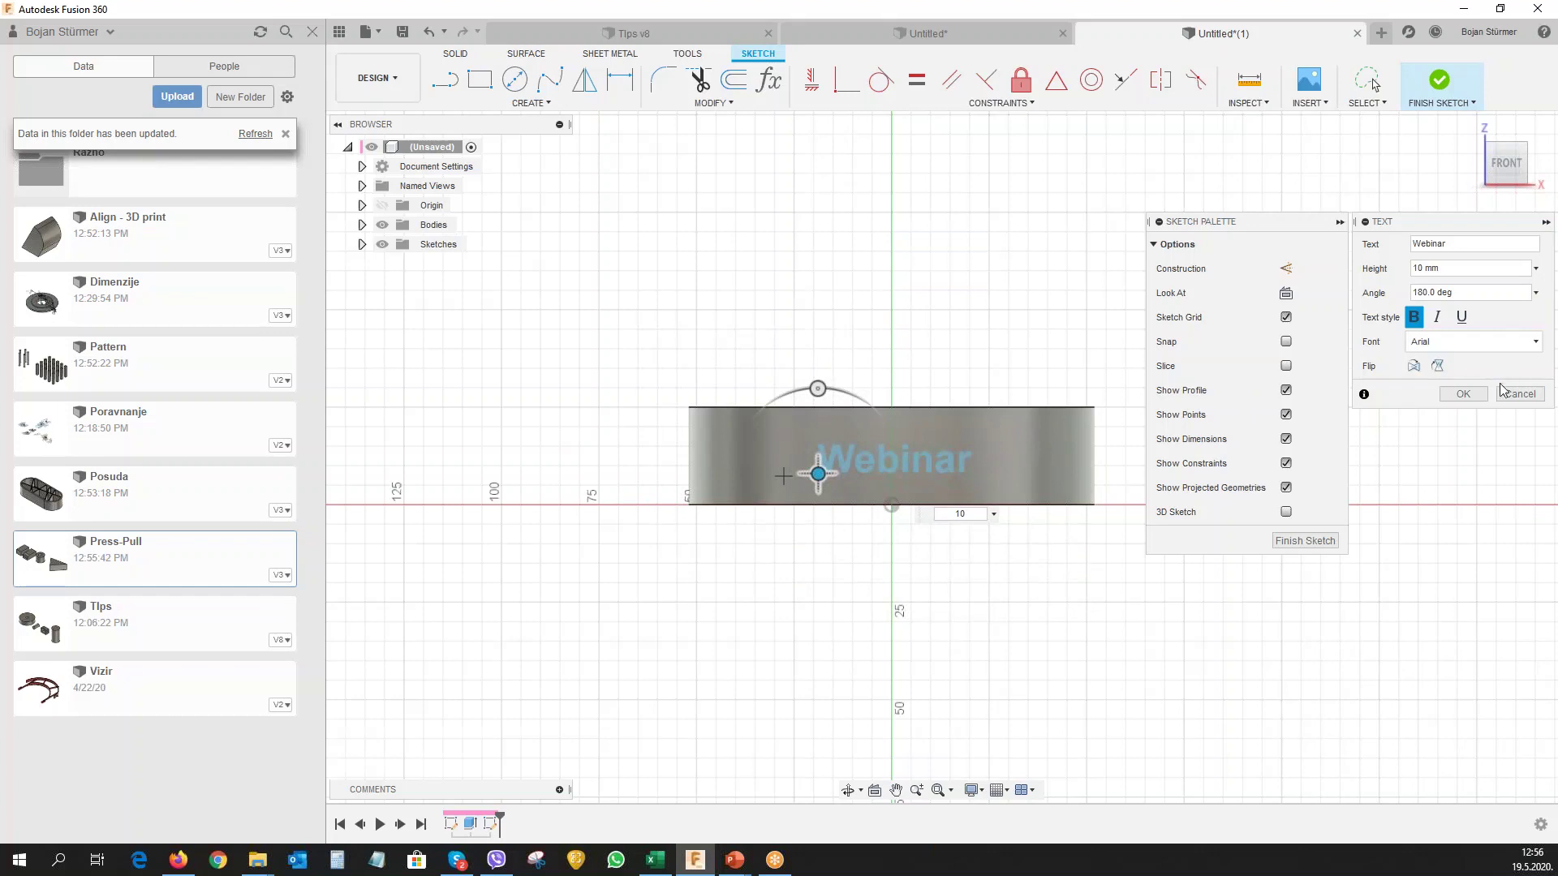
{"action": "left_click", "coordinate": [1465, 395]}
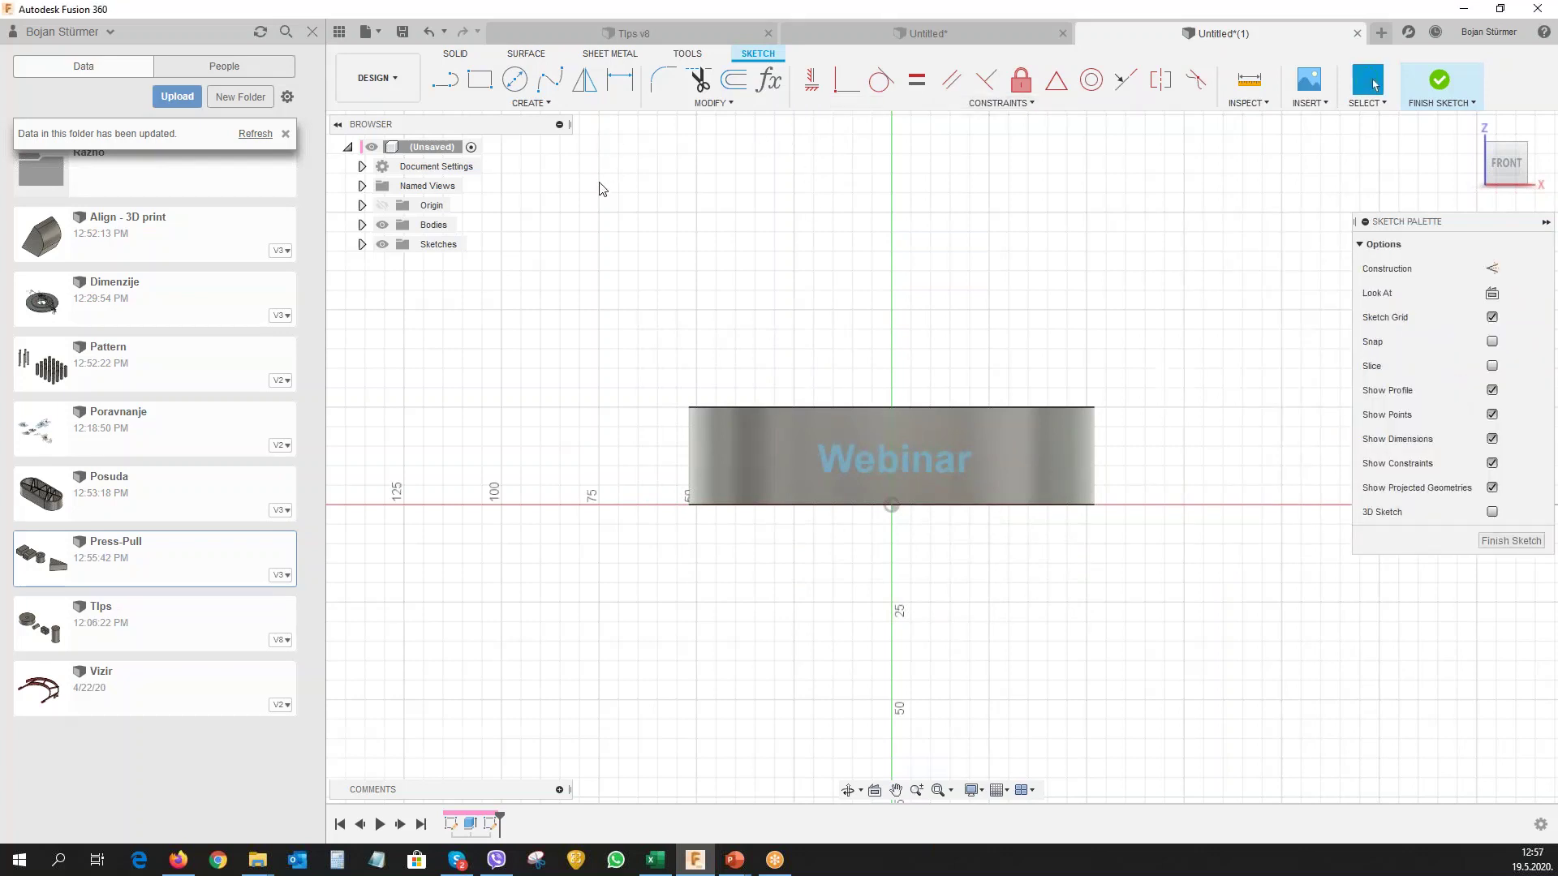
{"action": "key", "text": "e"}
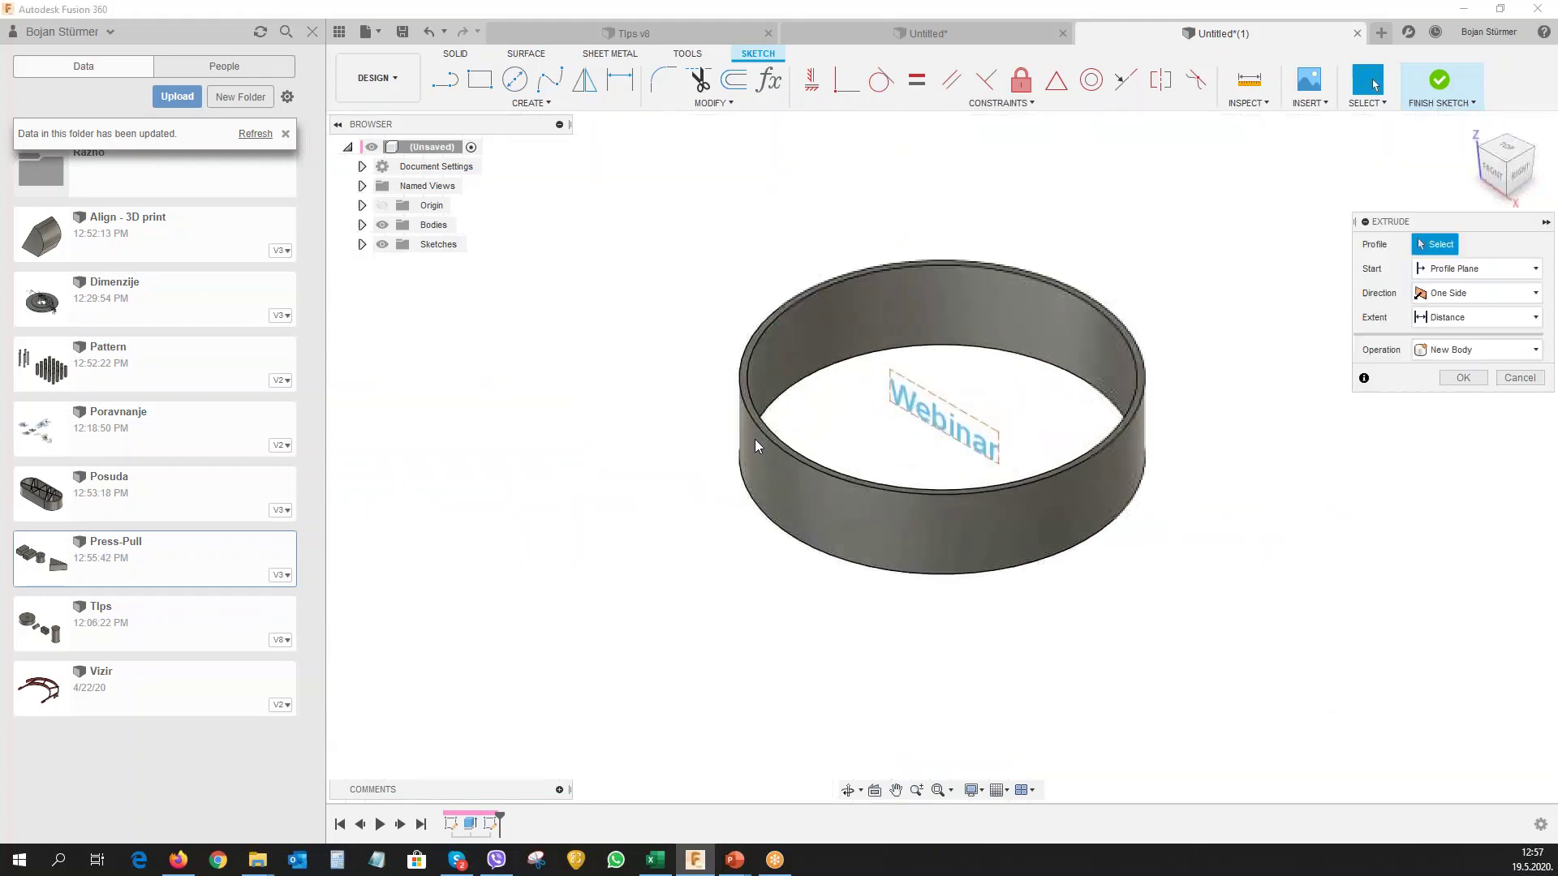
Extrude the Webinar text profile as a Join with a -2 mm distance.
{"action": "left_click", "coordinate": [917, 413]}
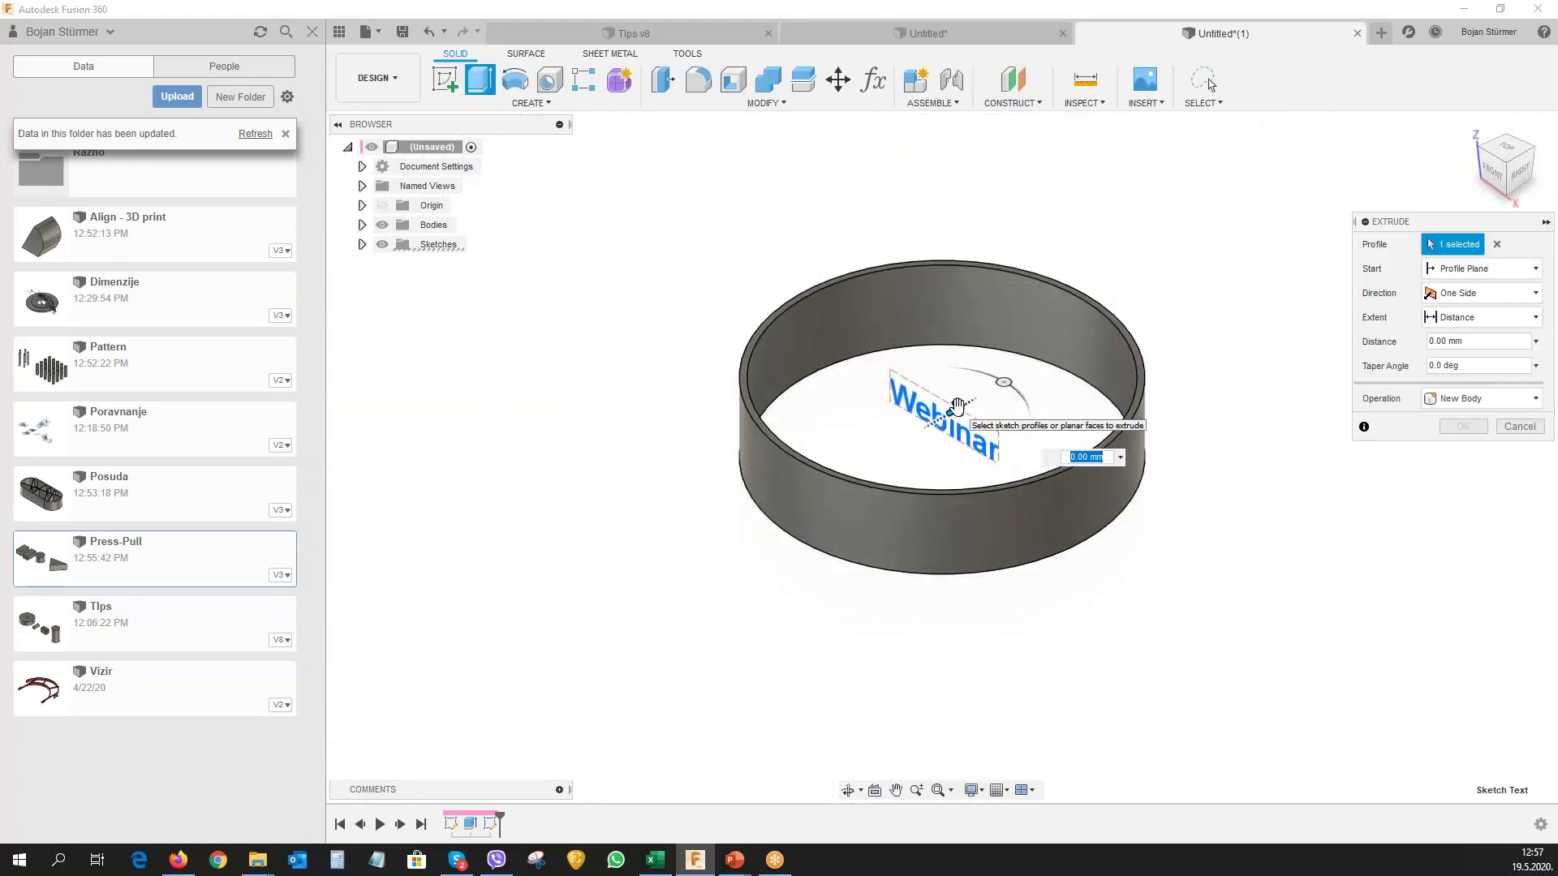
{"action": "left_click_drag", "start_coordinate": [958, 406], "coordinate": [777, 456]}
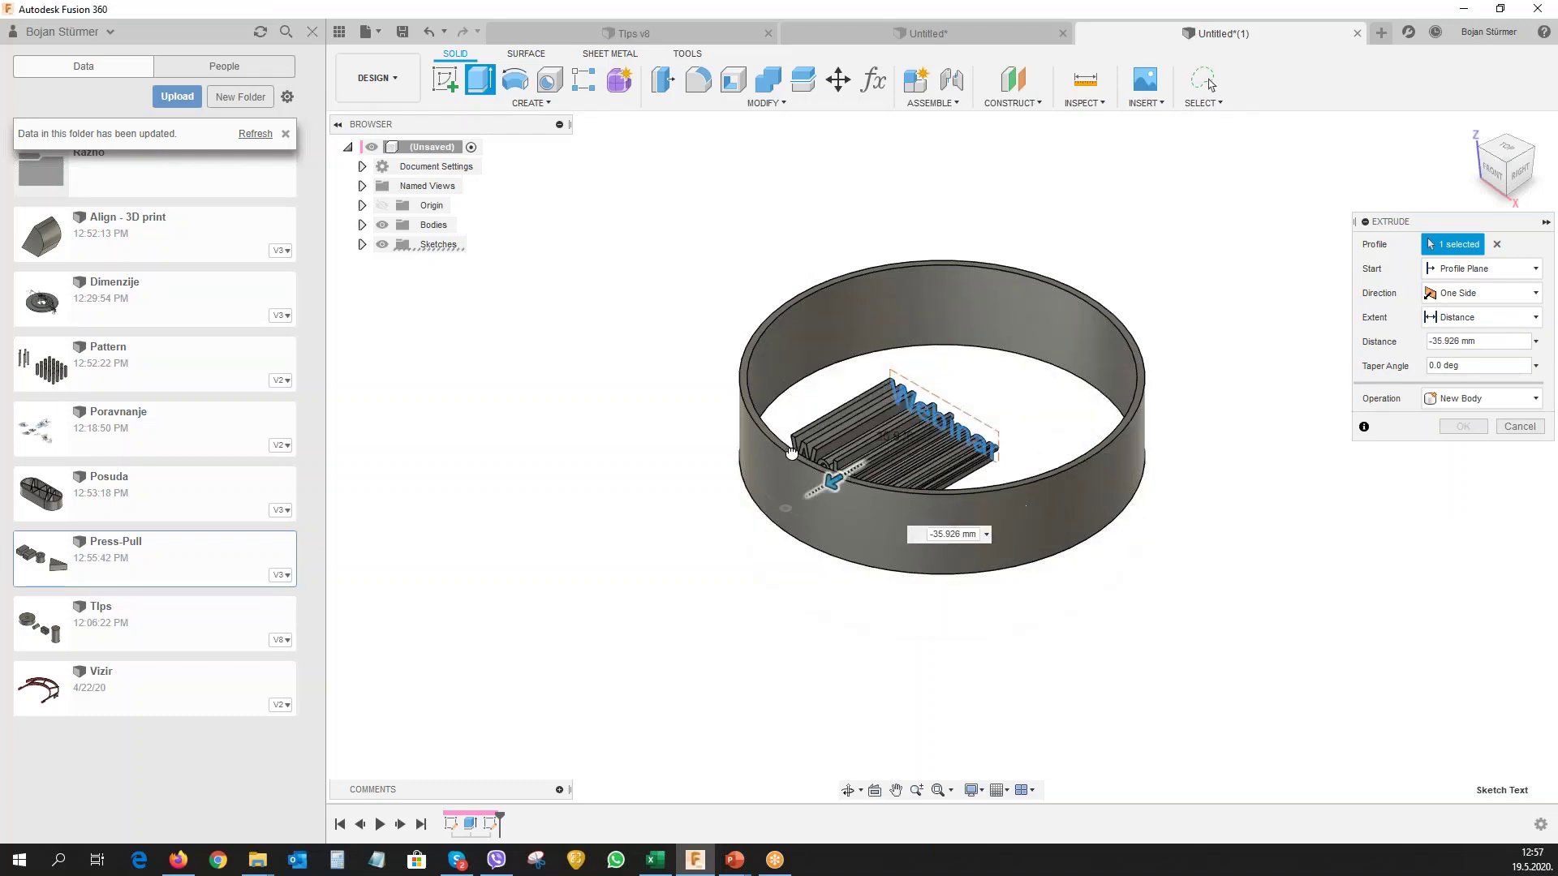
{"action": "left_click", "coordinate": [1536, 398]}
{"action": "left_click", "coordinate": [1450, 421]}
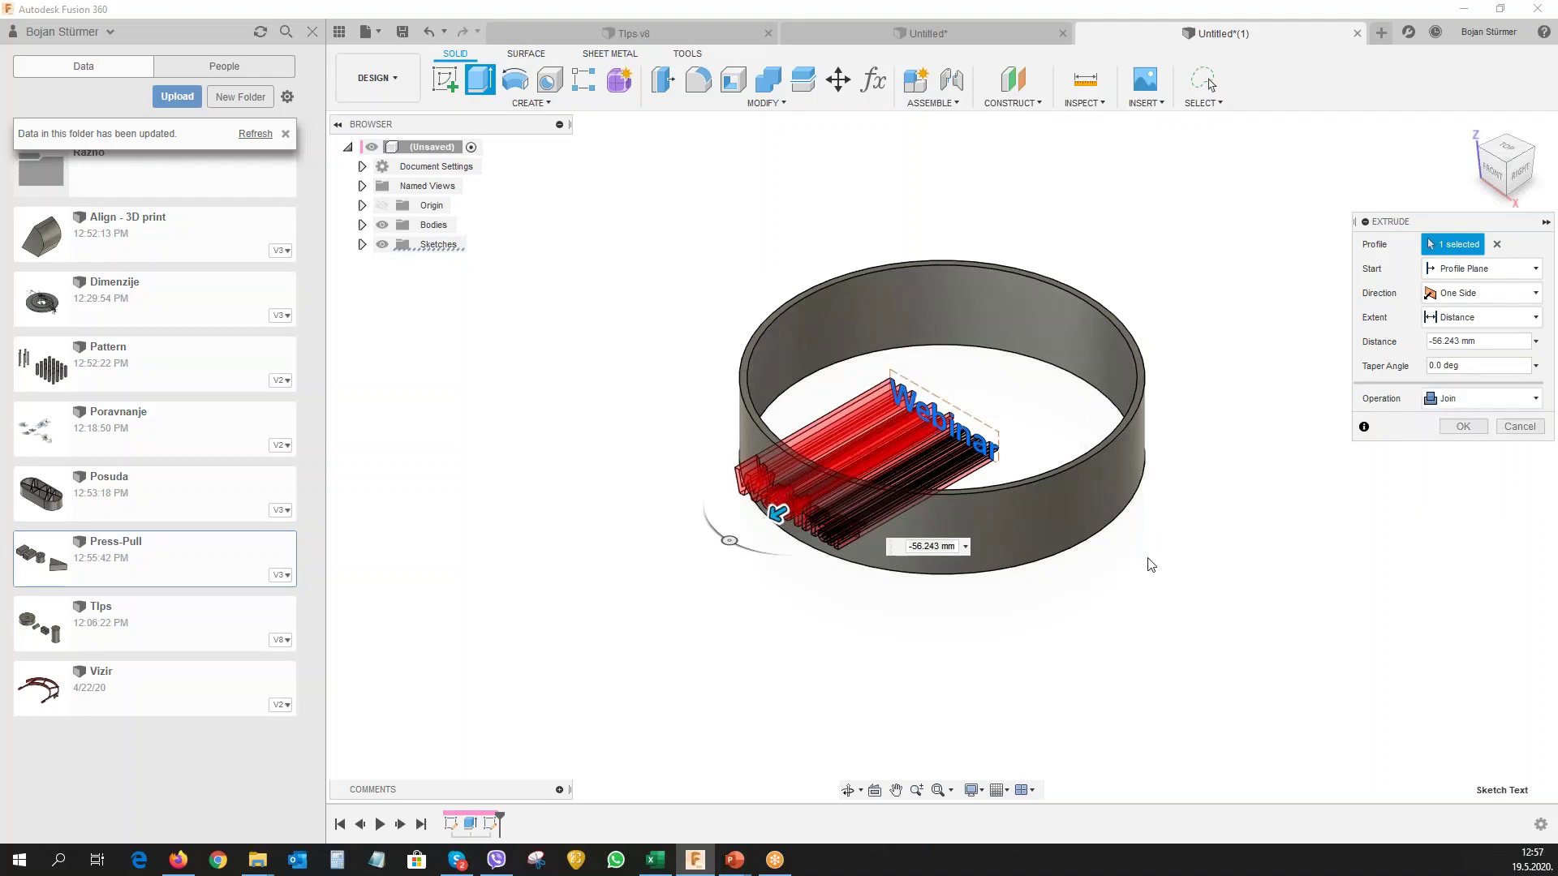
{"action": "mouse_move", "coordinate": [626, 591]}
{"action": "middle_mouse_down", "text": "shift"}
{"action": "mouse_move", "coordinate": [640, 654]}
{"action": "mouse_move", "coordinate": [754, 540]}
{"action": "middle_mouse_up", "text": "shift"}
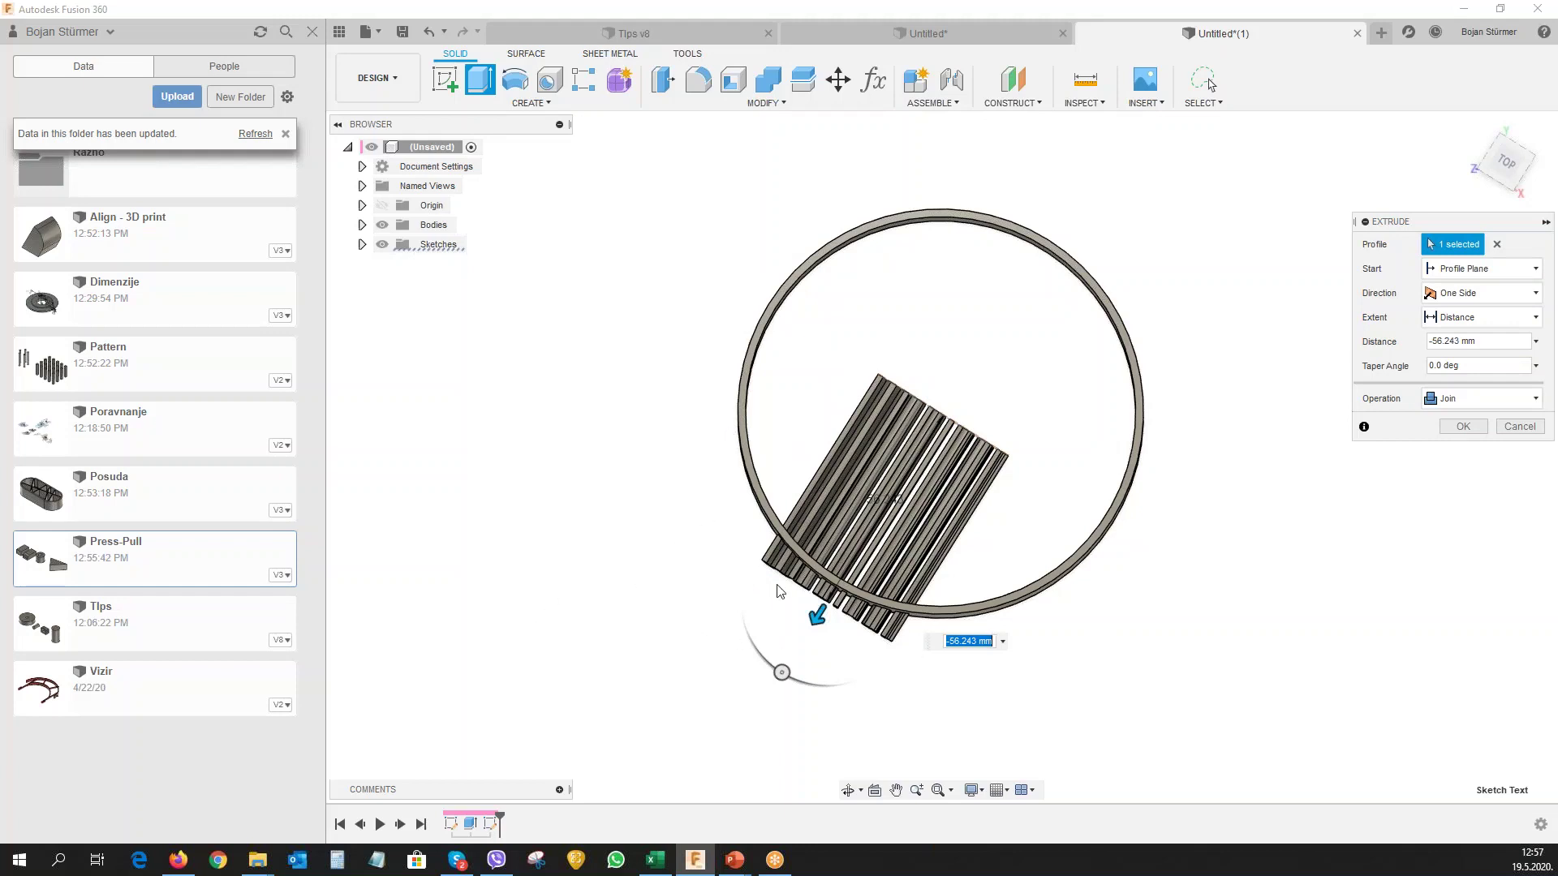
{"action": "key", "text": "Return"}
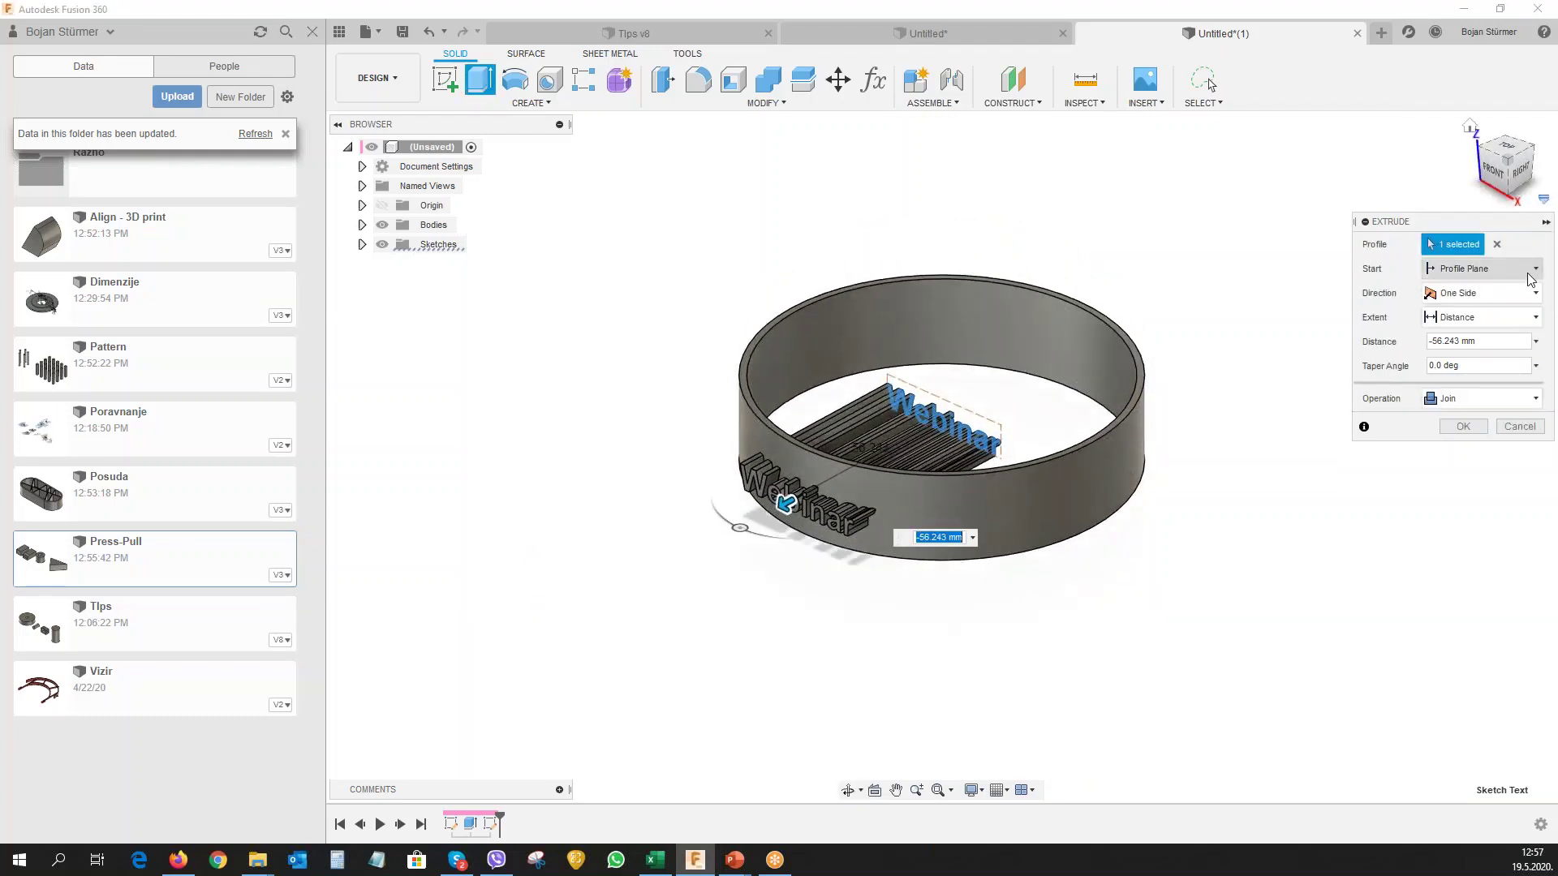
{"action": "left_click", "coordinate": [1461, 341]}
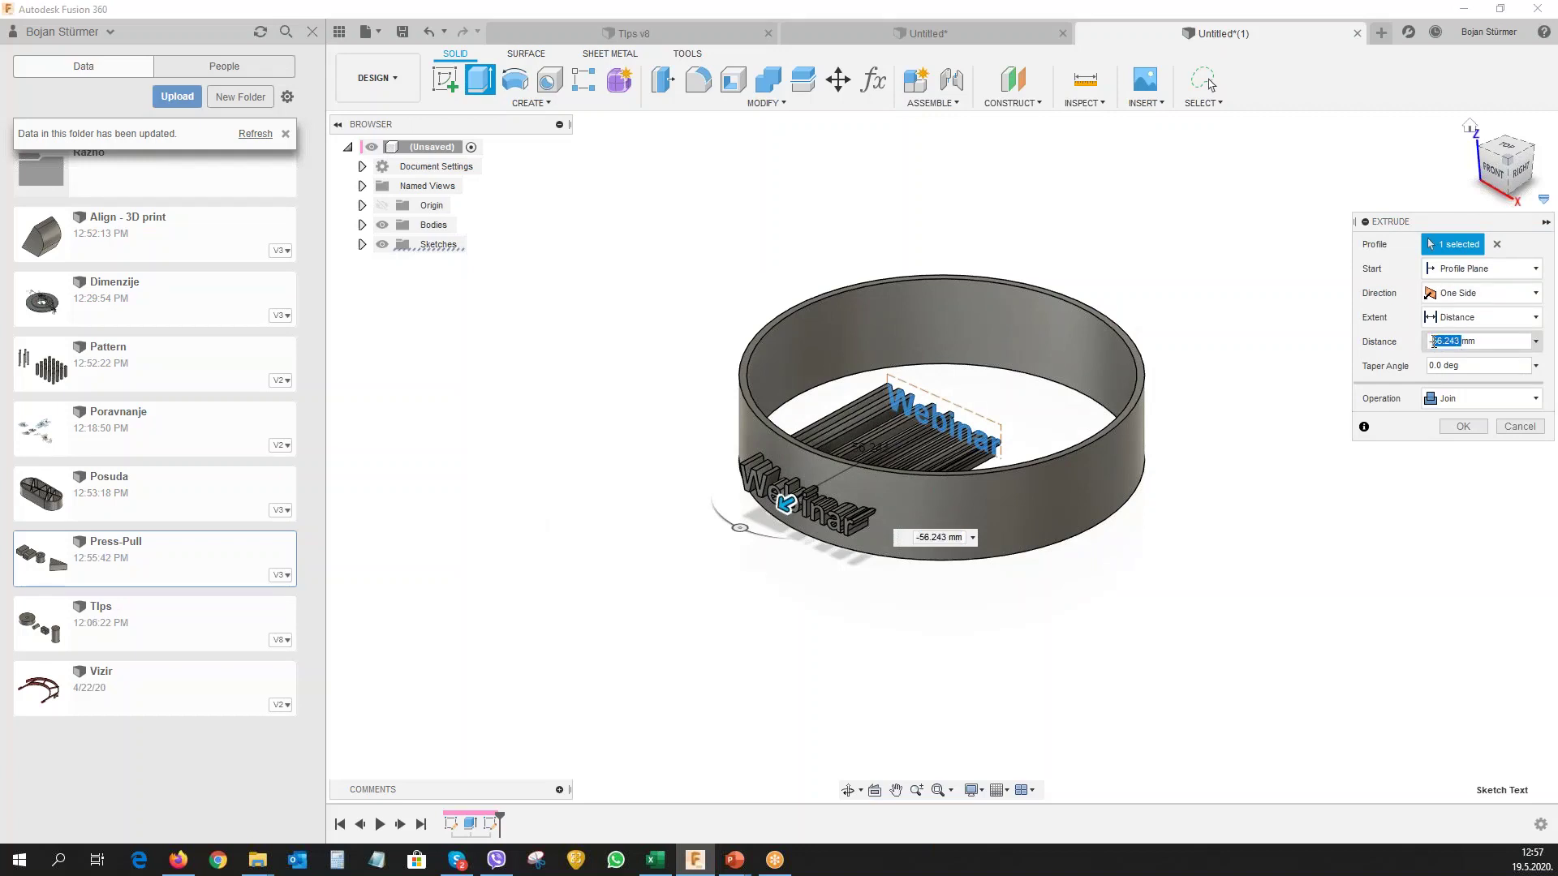
{"action": "type", "text": "-2"}
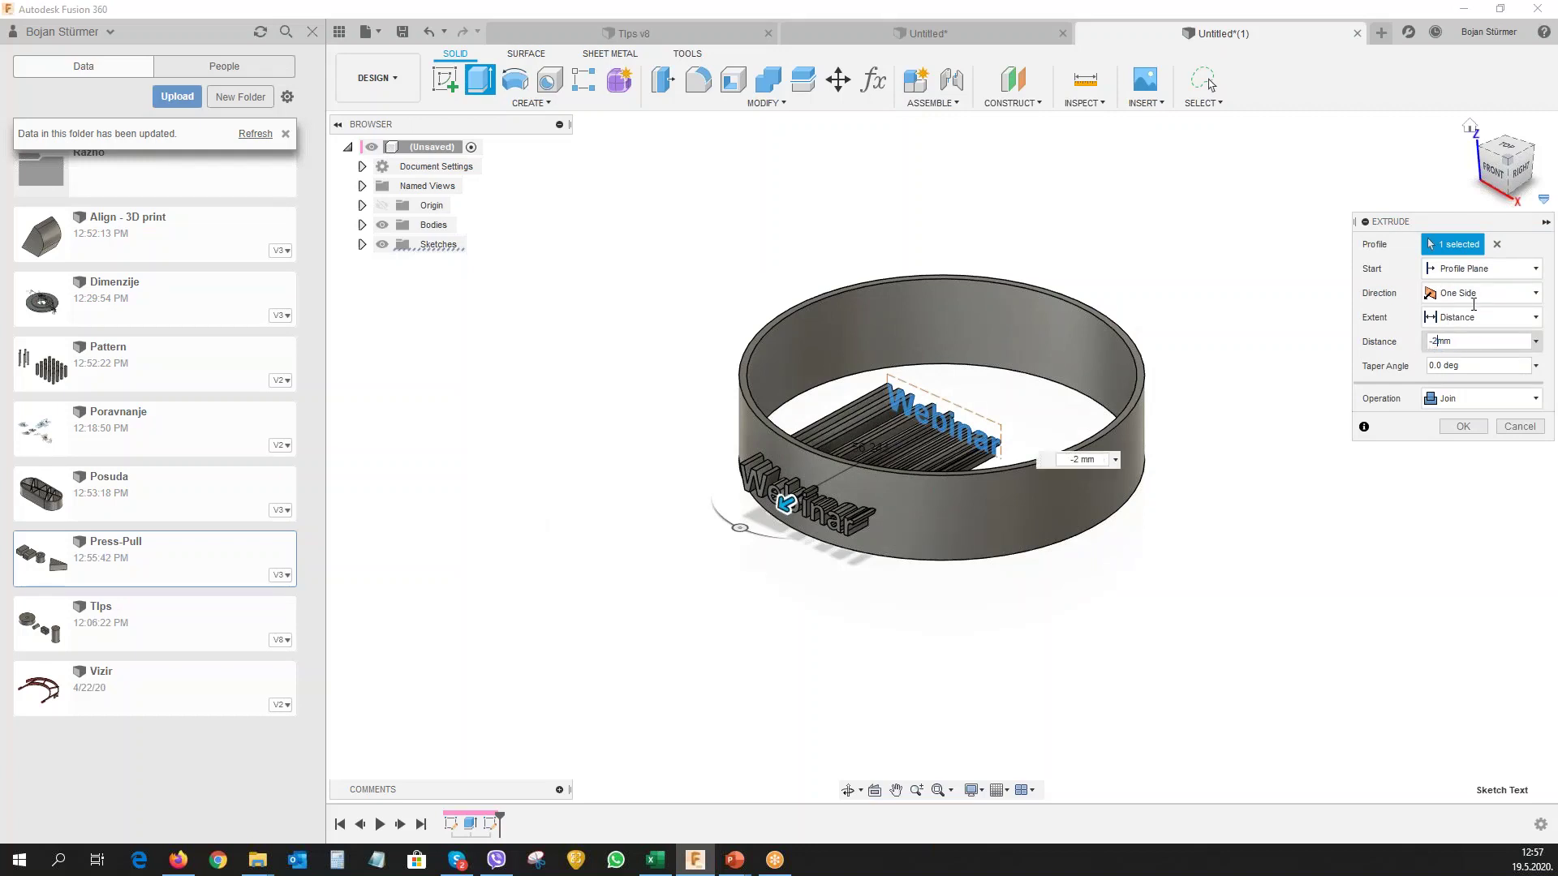
Start the text extrusion from the ring's outer wall and confirm the raised lettering.
{"action": "left_click", "coordinate": [1536, 269]}
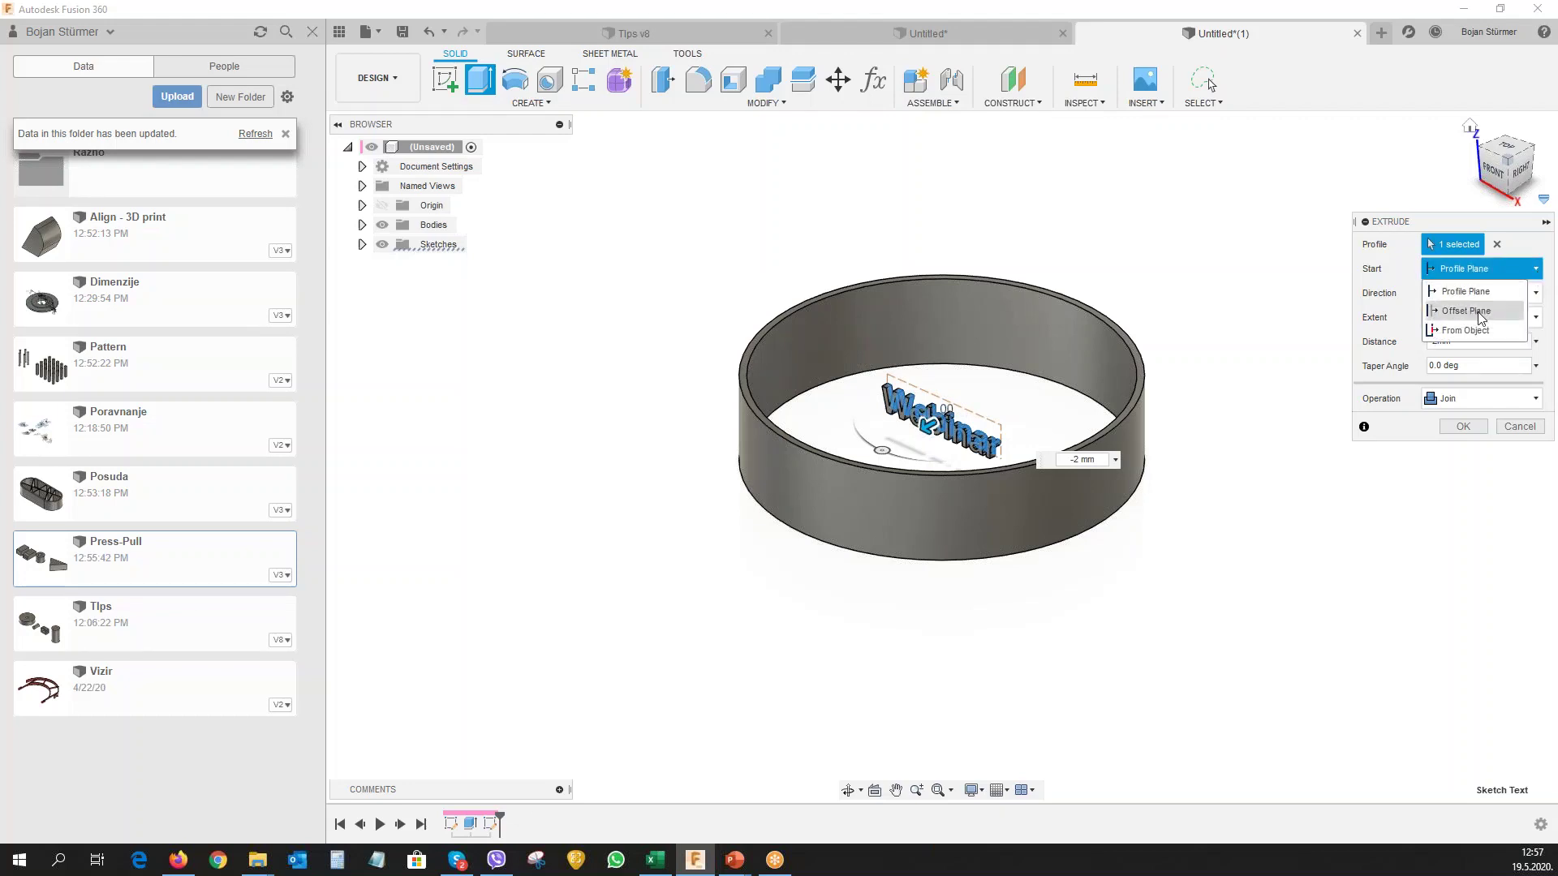
{"action": "left_click", "coordinate": [1465, 331]}
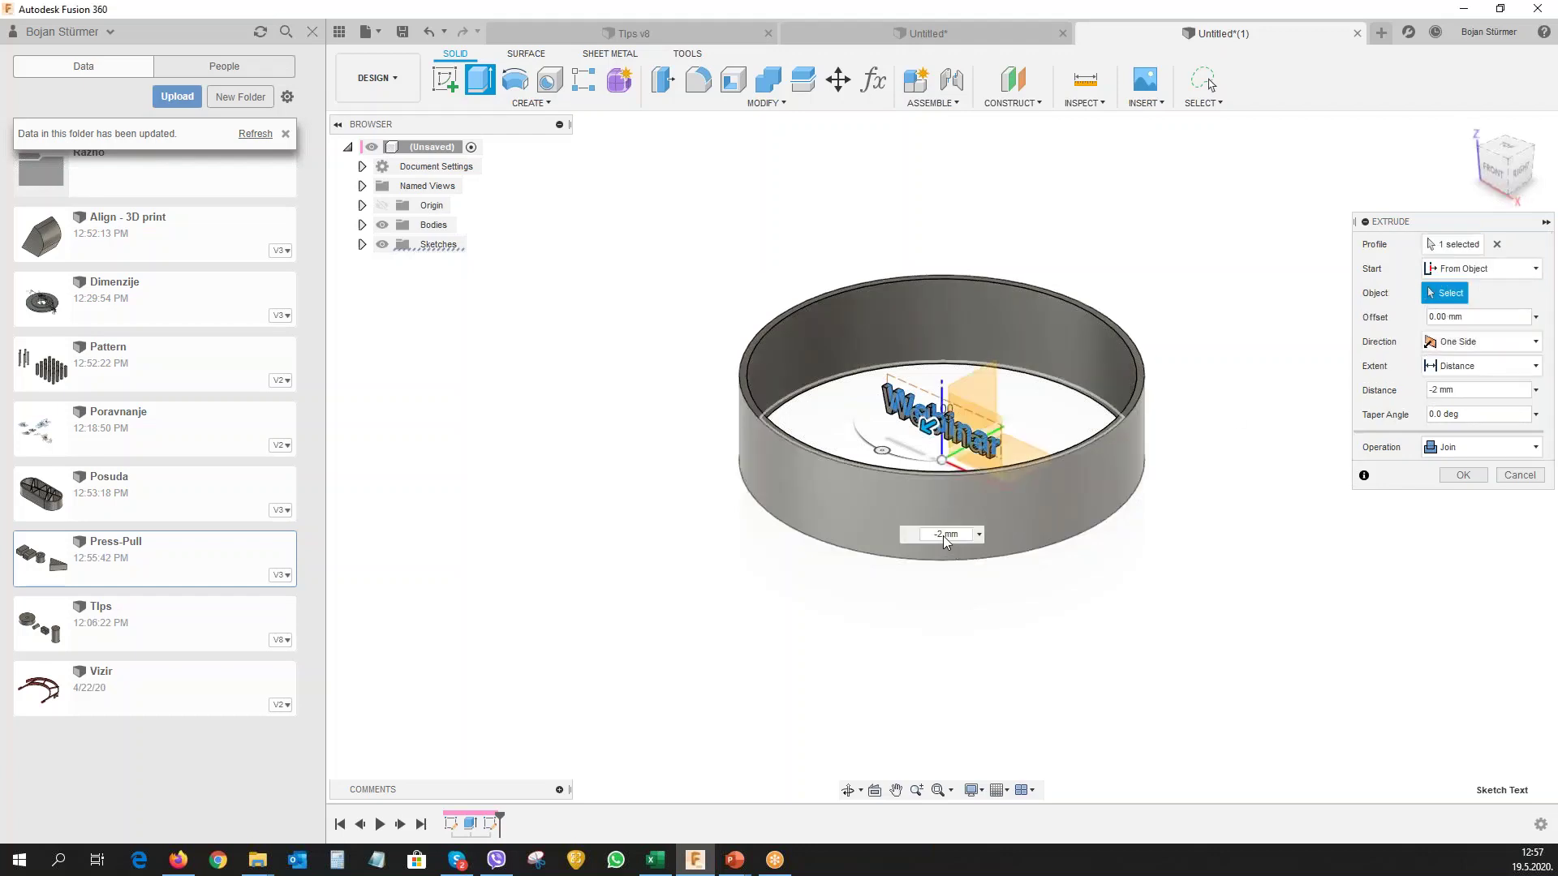
{"action": "left_click", "coordinate": [943, 536]}
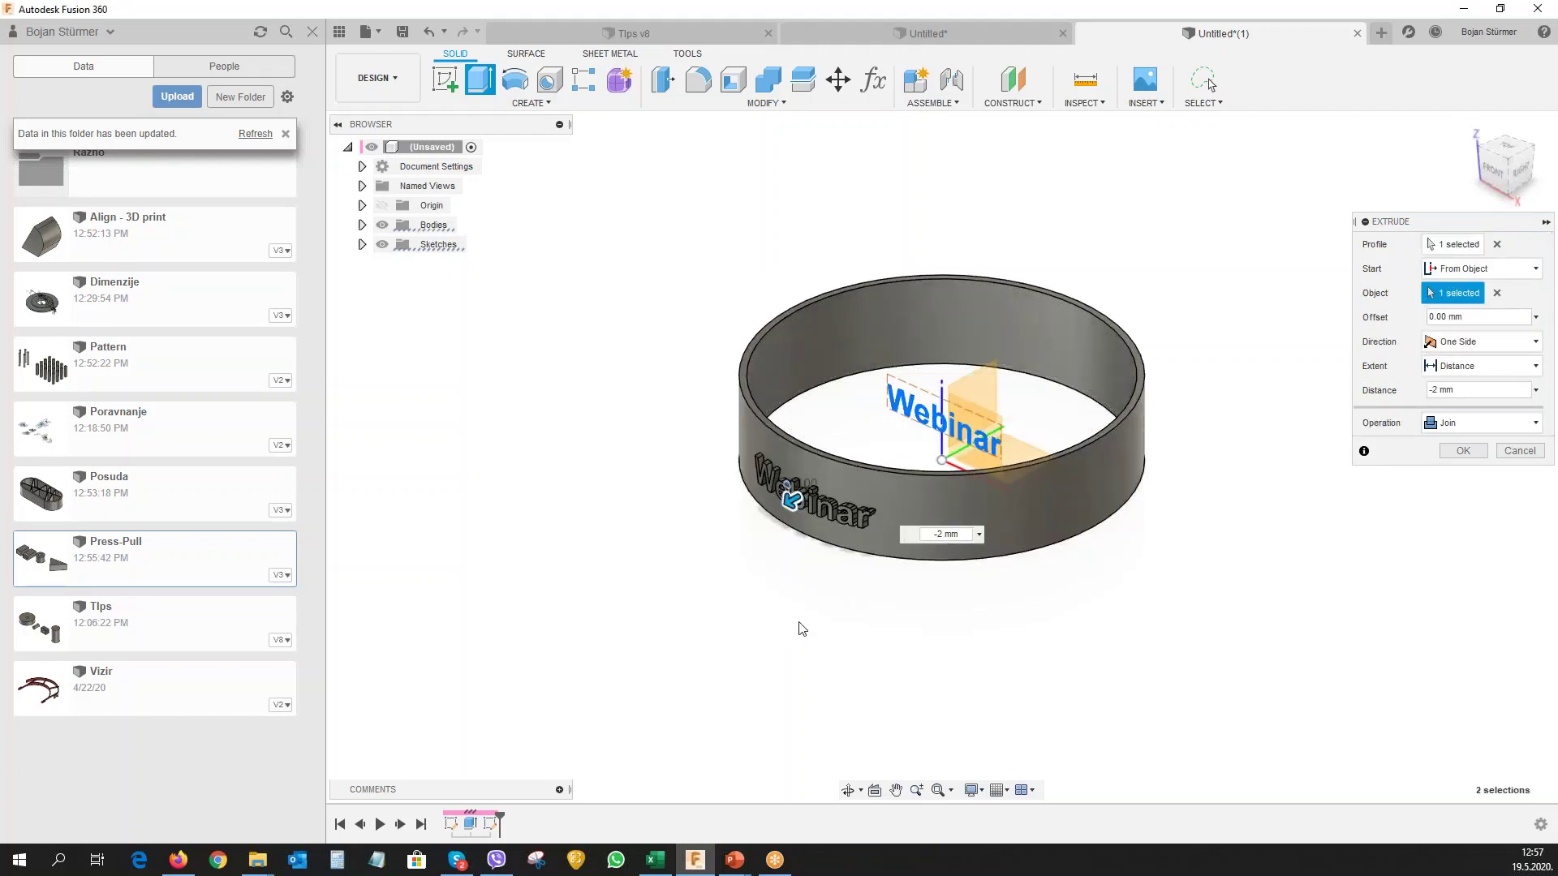
{"action": "middle_click_drag", "start_coordinate": [689, 663], "coordinate": [737, 671], "text": "shift"}
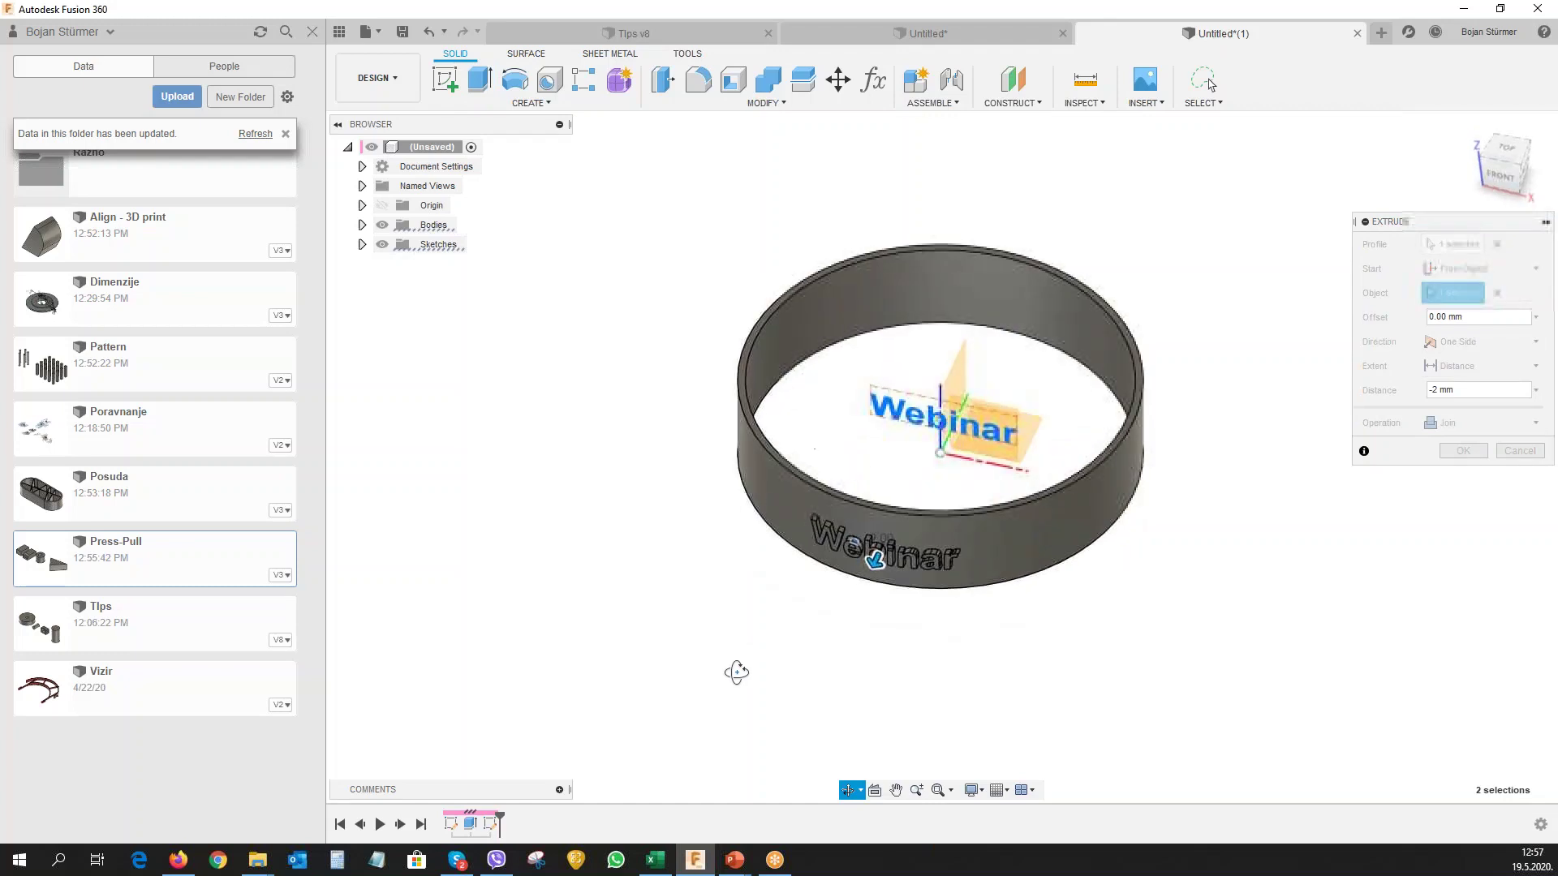
{"action": "left_click", "coordinate": [1461, 451]}
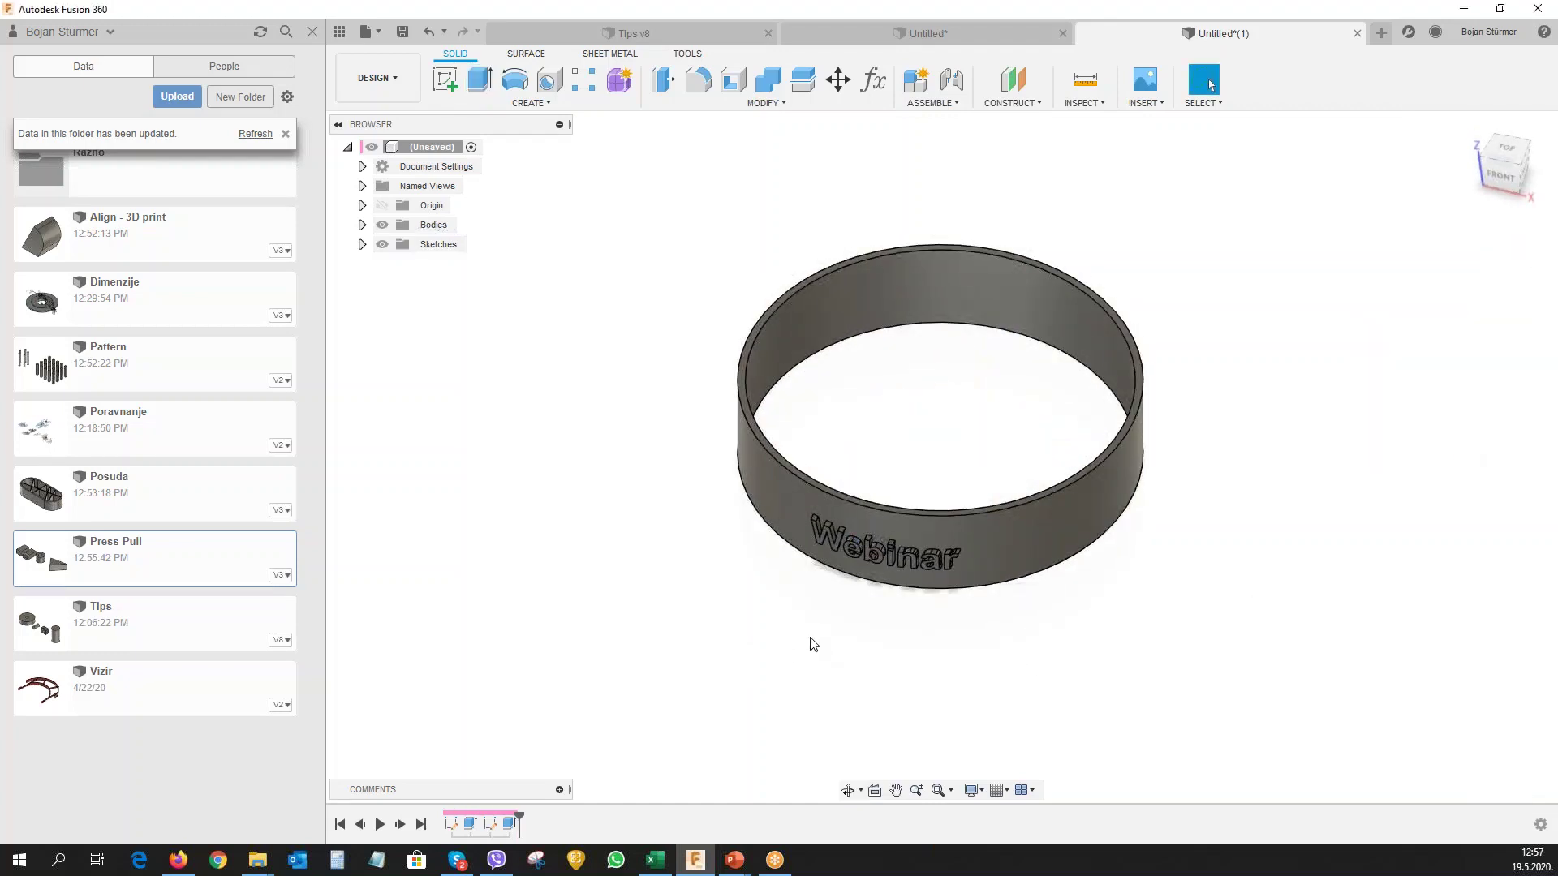
{"action": "mouse_move", "coordinate": [814, 645]}
{"action": "middle_mouse_down", "text": "shift"}
{"action": "mouse_move", "coordinate": [835, 664]}
{"action": "mouse_move", "coordinate": [832, 563]}
{"action": "middle_mouse_up", "text": "shift"}
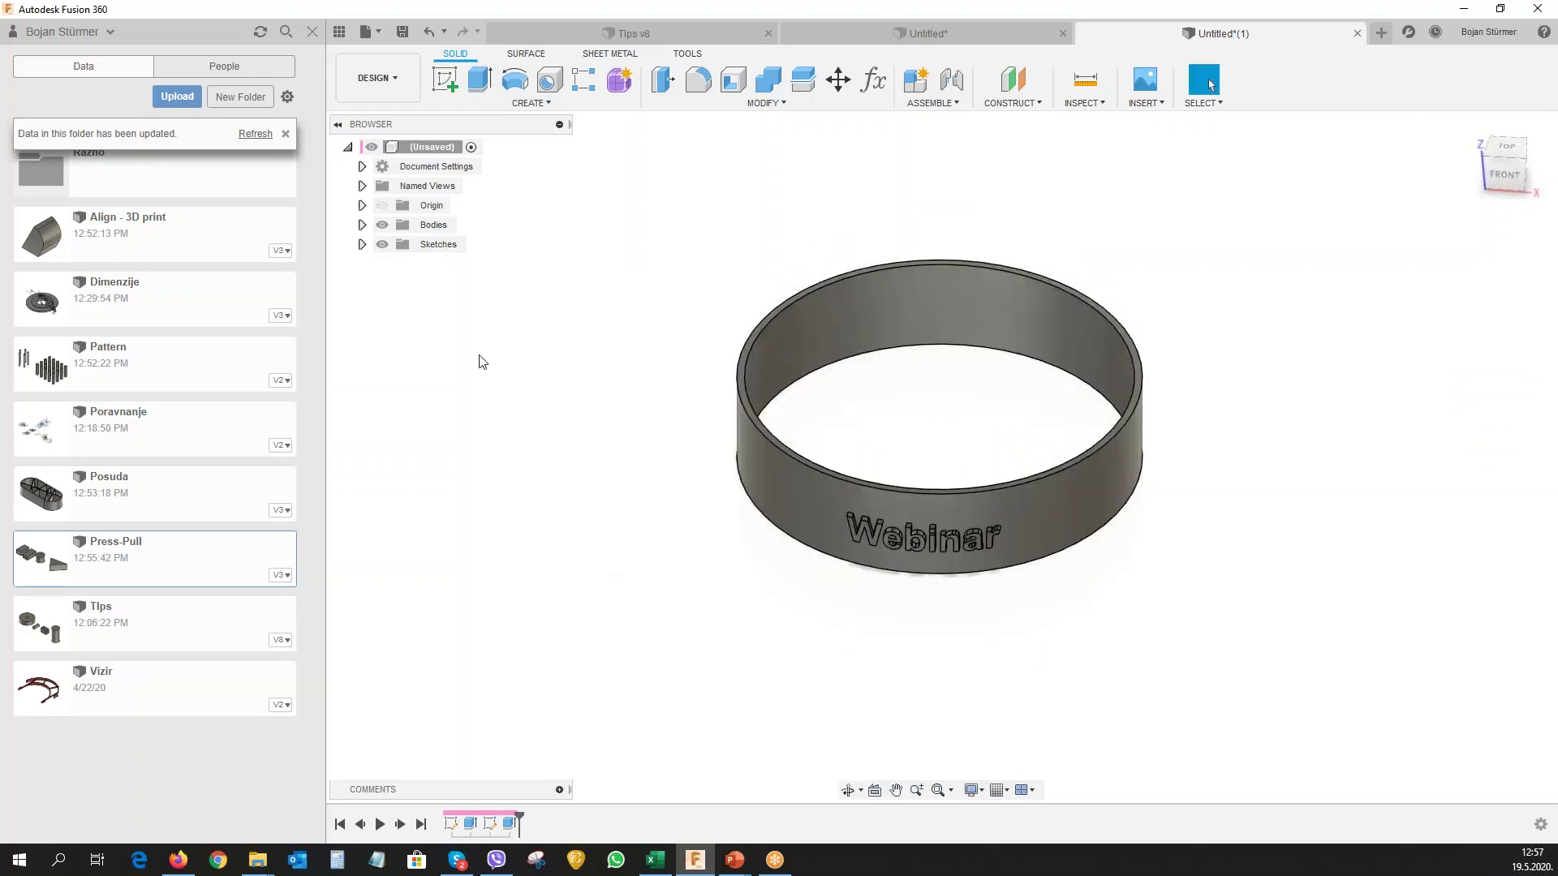
Edit Sketch2's text to 'Webinar je baš dosadan' and centre it on the vertical axis.
{"action": "double_click", "coordinate": [489, 824]}
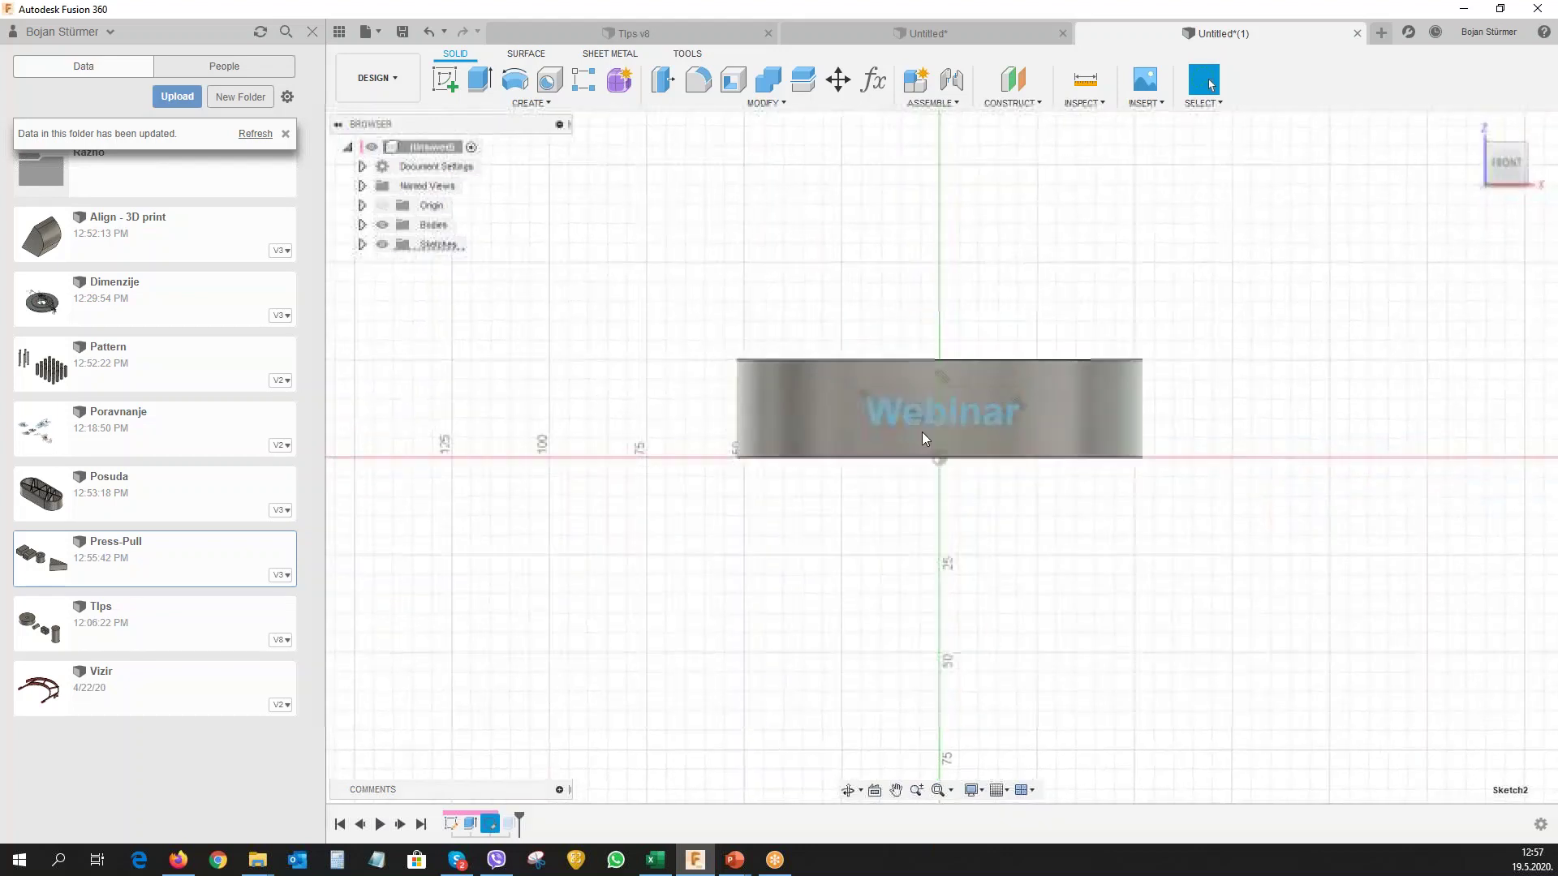
{"action": "left_click", "coordinate": [874, 420]}
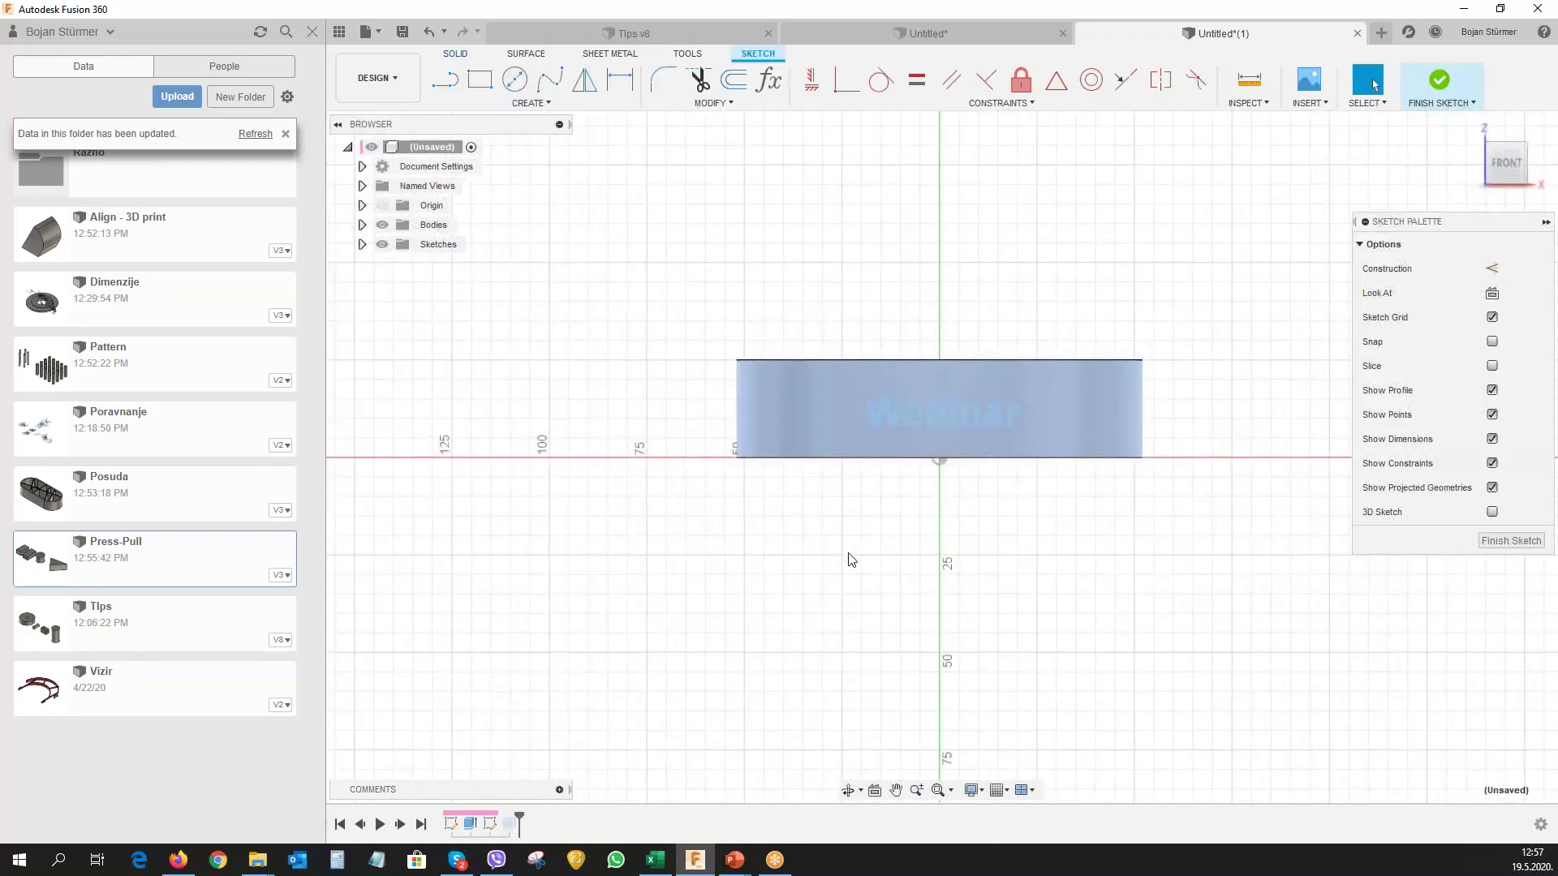
{"action": "middle_click_drag", "start_coordinate": [850, 560], "coordinate": [893, 438], "text": "shift"}
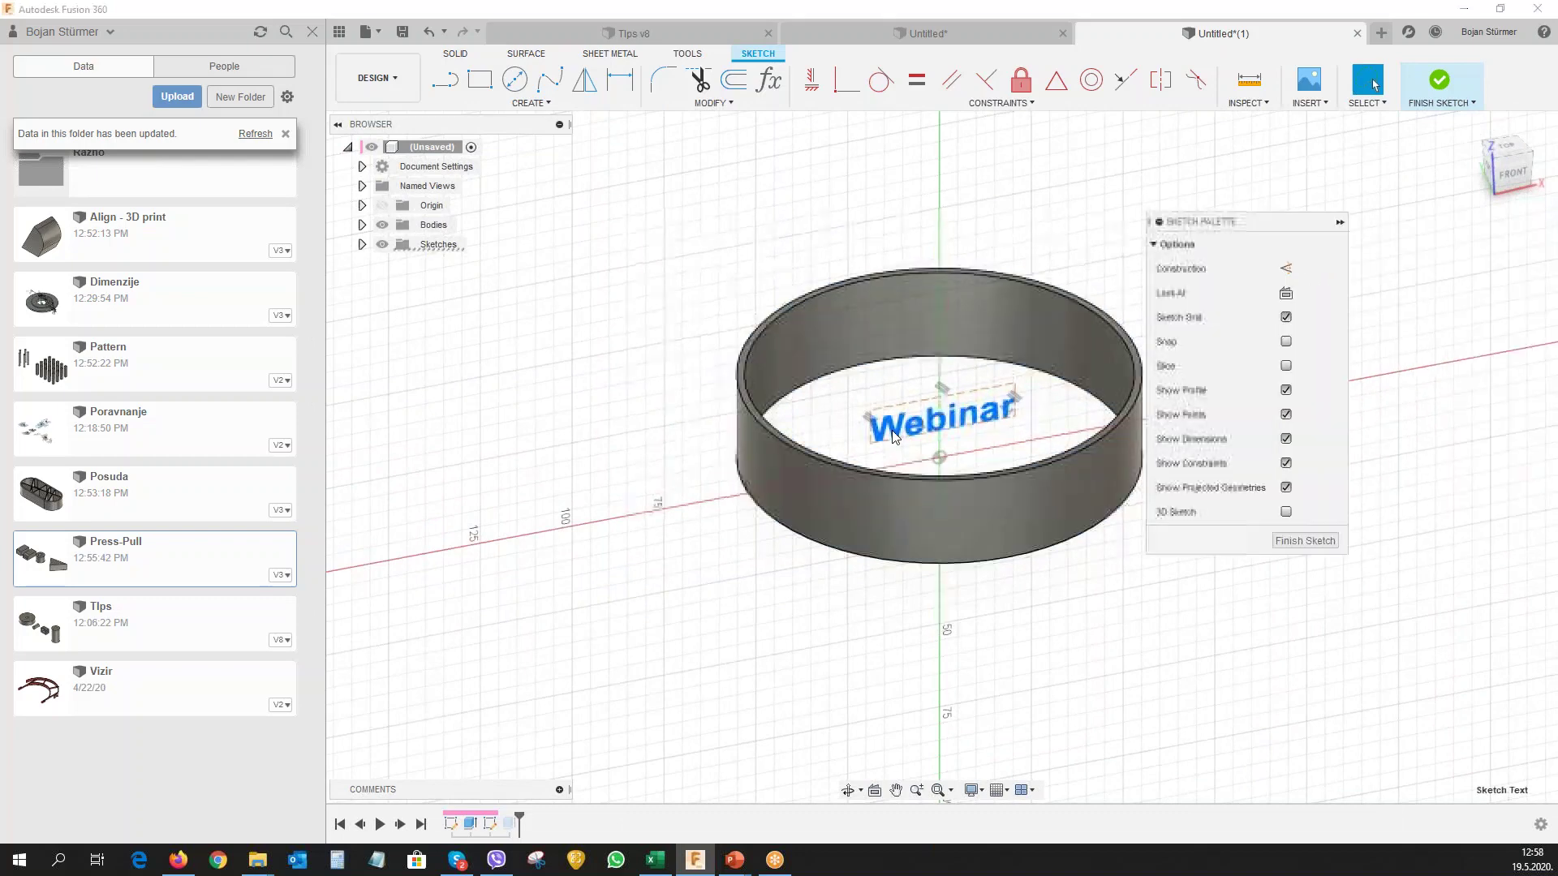
{"action": "double_click", "coordinate": [892, 438]}
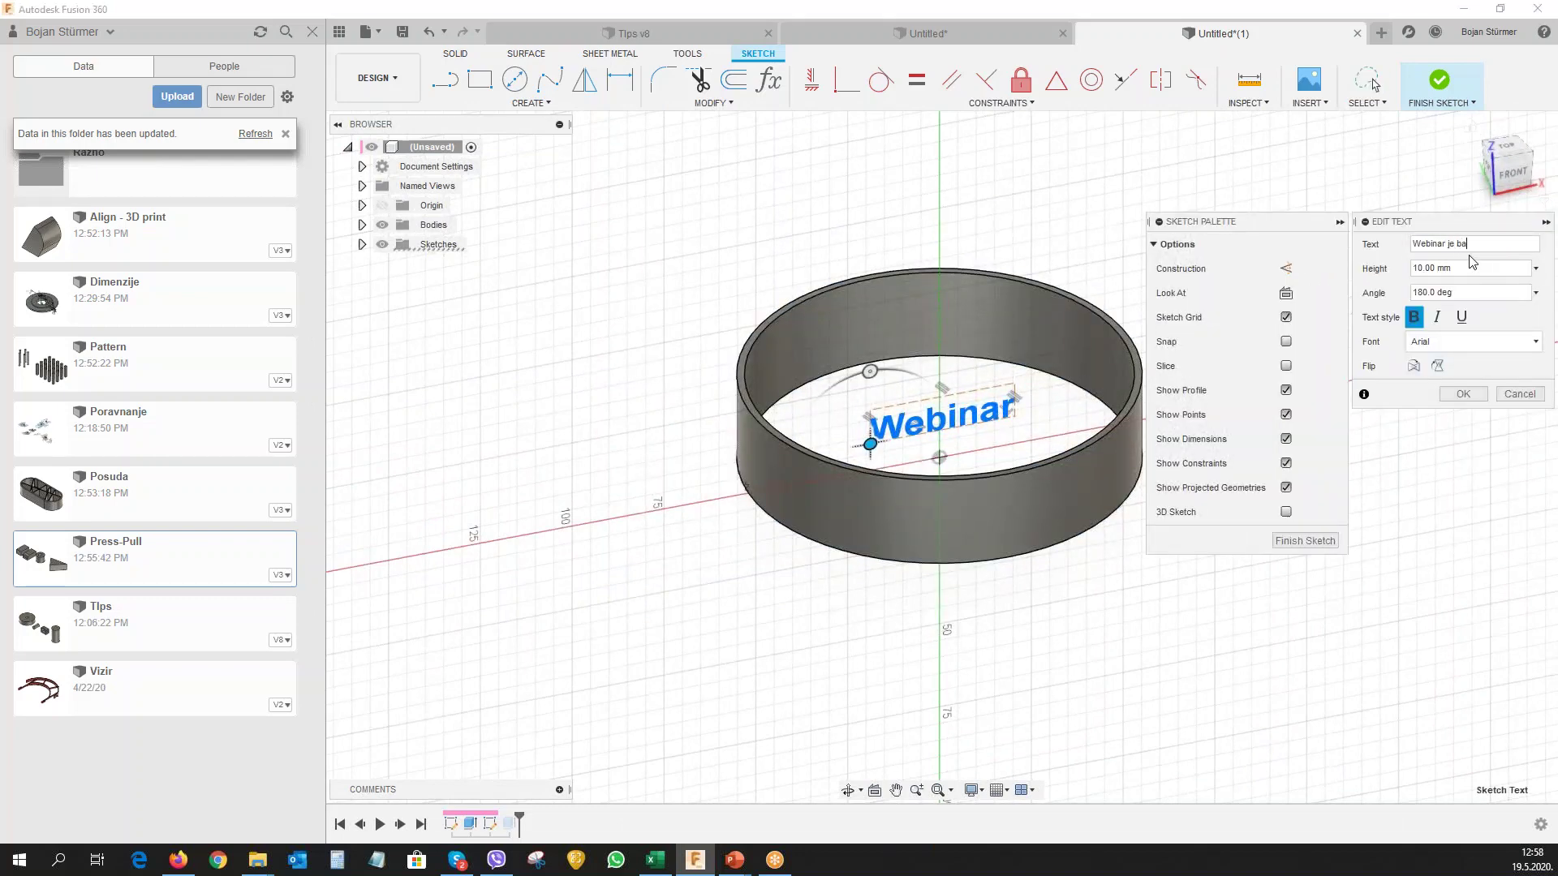
{"action": "type", "text": "š dosadan"}
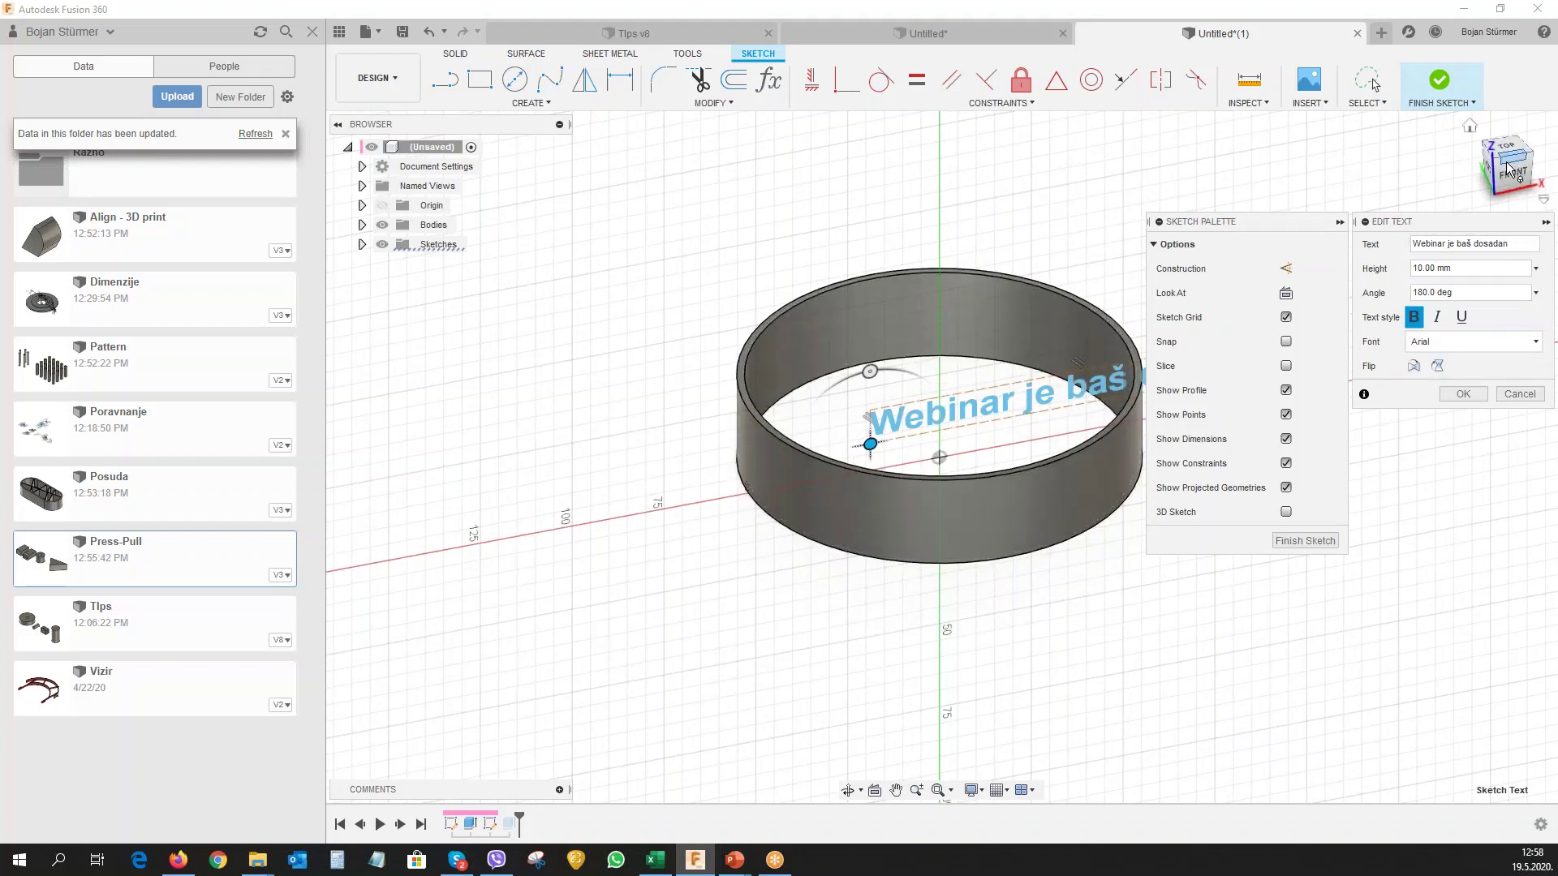
{"action": "left_click_drag", "start_coordinate": [869, 442], "coordinate": [777, 462]}
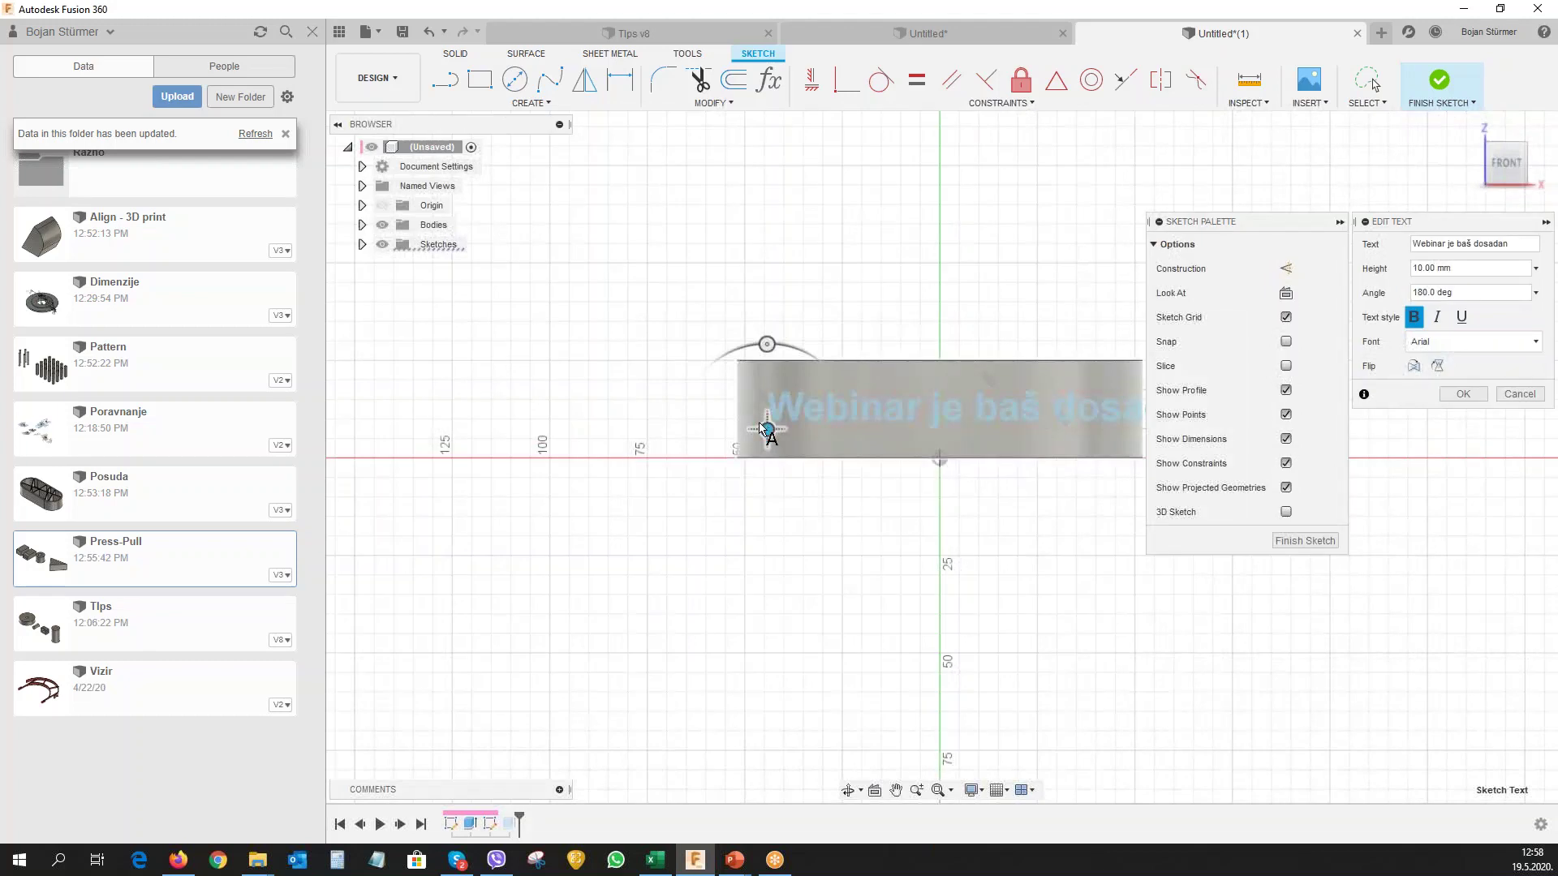
{"action": "mouse_move", "coordinate": [756, 432]}
{"action": "left_mouse_down"}
{"action": "mouse_move", "coordinate": [918, 432]}
{"action": "mouse_move", "coordinate": [776, 430]}
{"action": "left_mouse_up"}
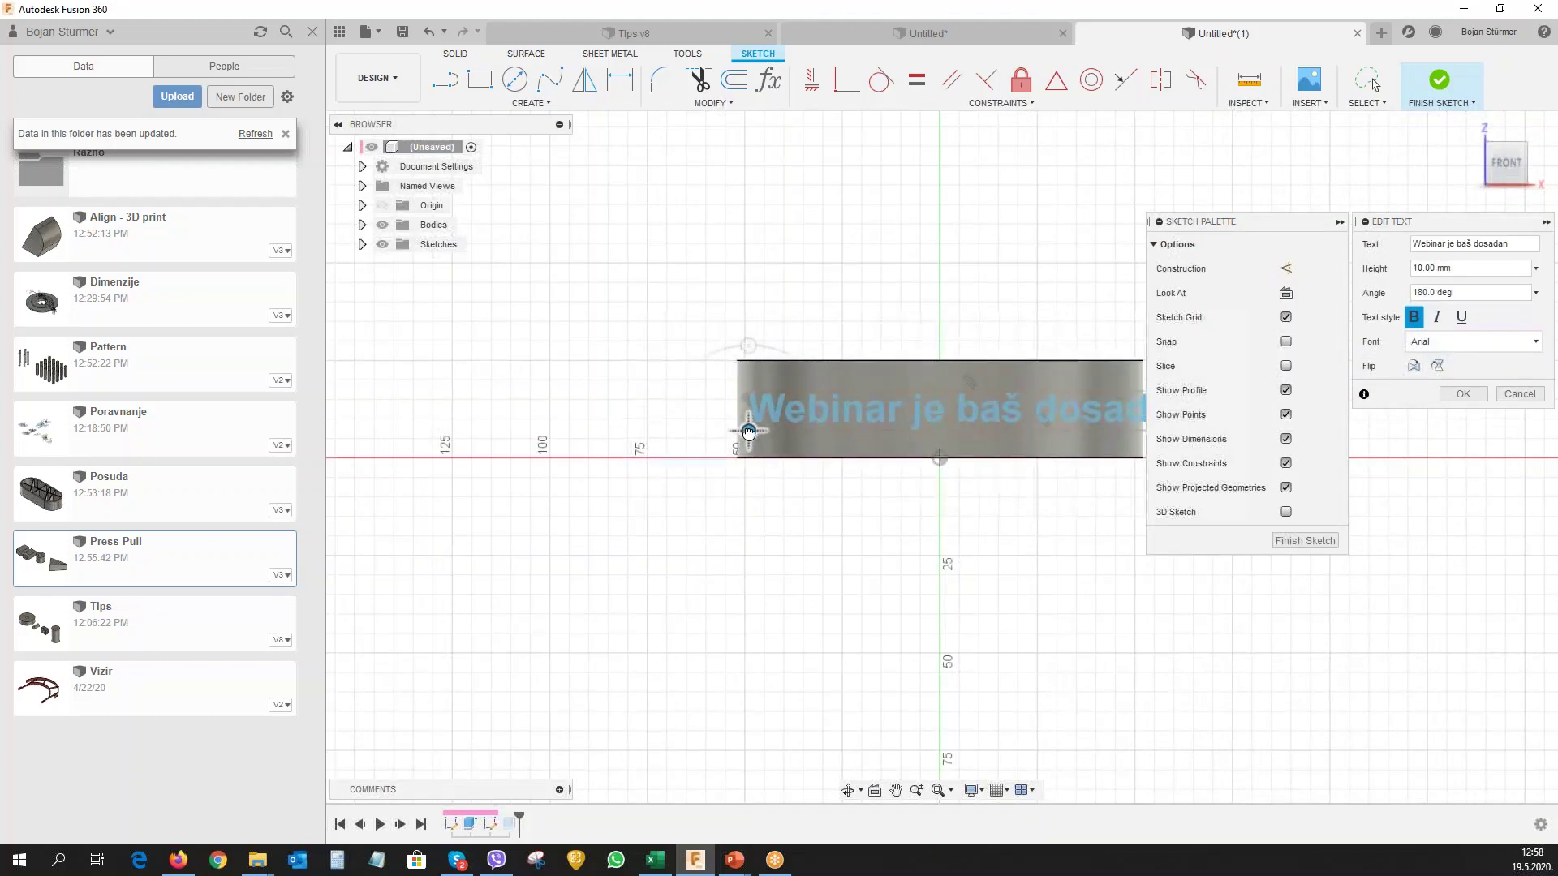
{"action": "left_click", "coordinate": [1463, 393]}
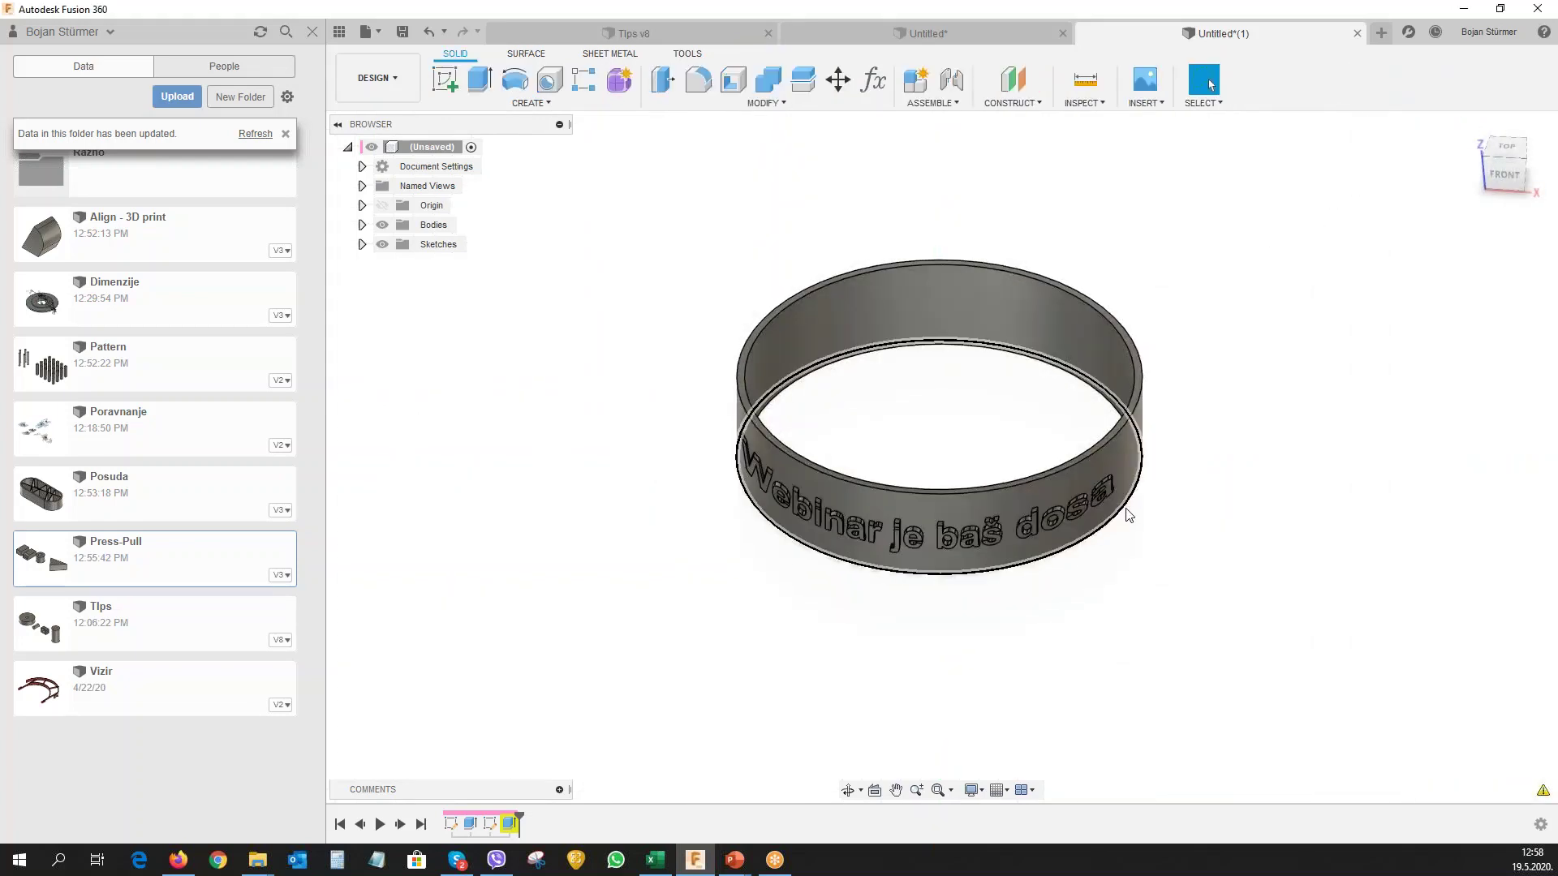
{"action": "mouse_move", "coordinate": [1176, 546]}
{"action": "middle_mouse_down", "text": "shift"}
{"action": "mouse_move", "coordinate": [1176, 524]}
{"action": "mouse_move", "coordinate": [1166, 535]}
{"action": "middle_mouse_up", "text": "shift"}
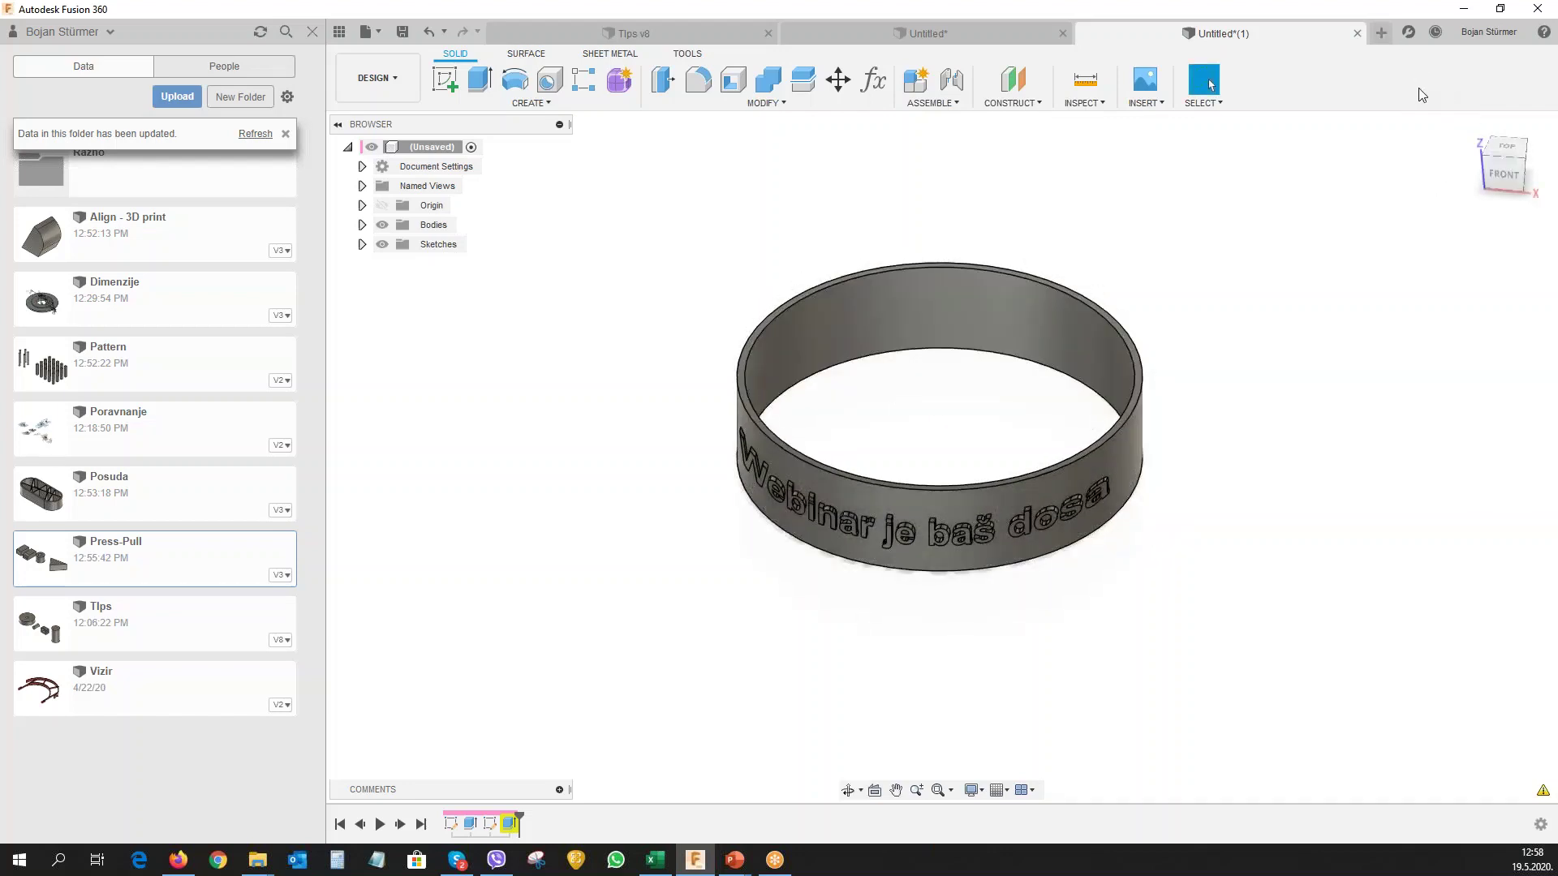
In a new design, sketch a 100 mm circle centred at the origin on the XY plane.
{"action": "left_click", "coordinate": [1381, 34]}
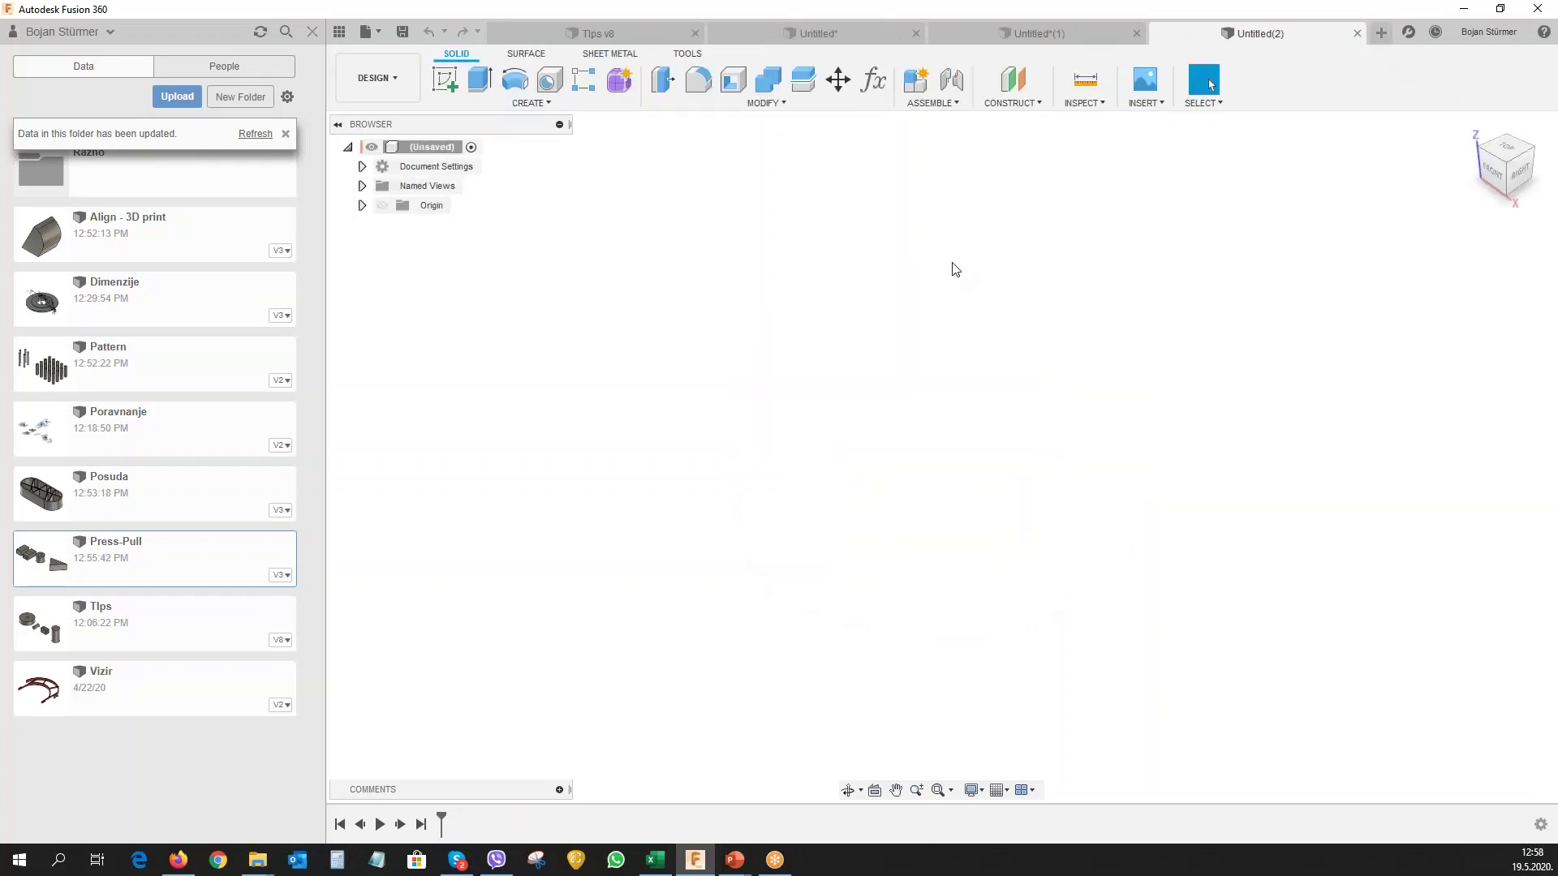
{"action": "left_click", "coordinate": [448, 78]}
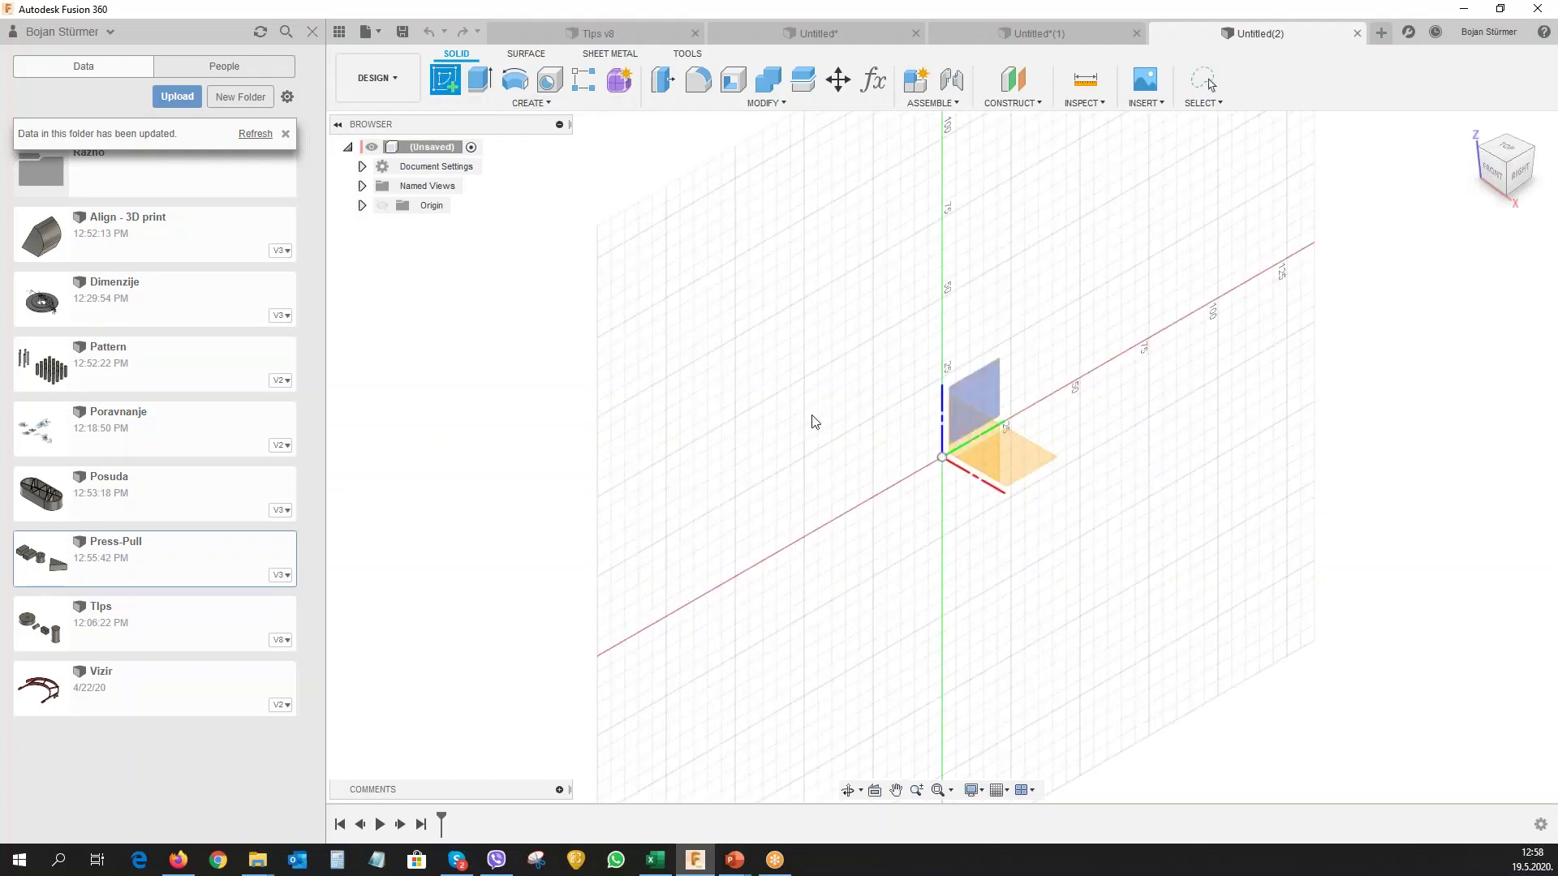
{"action": "left_click", "coordinate": [1030, 454]}
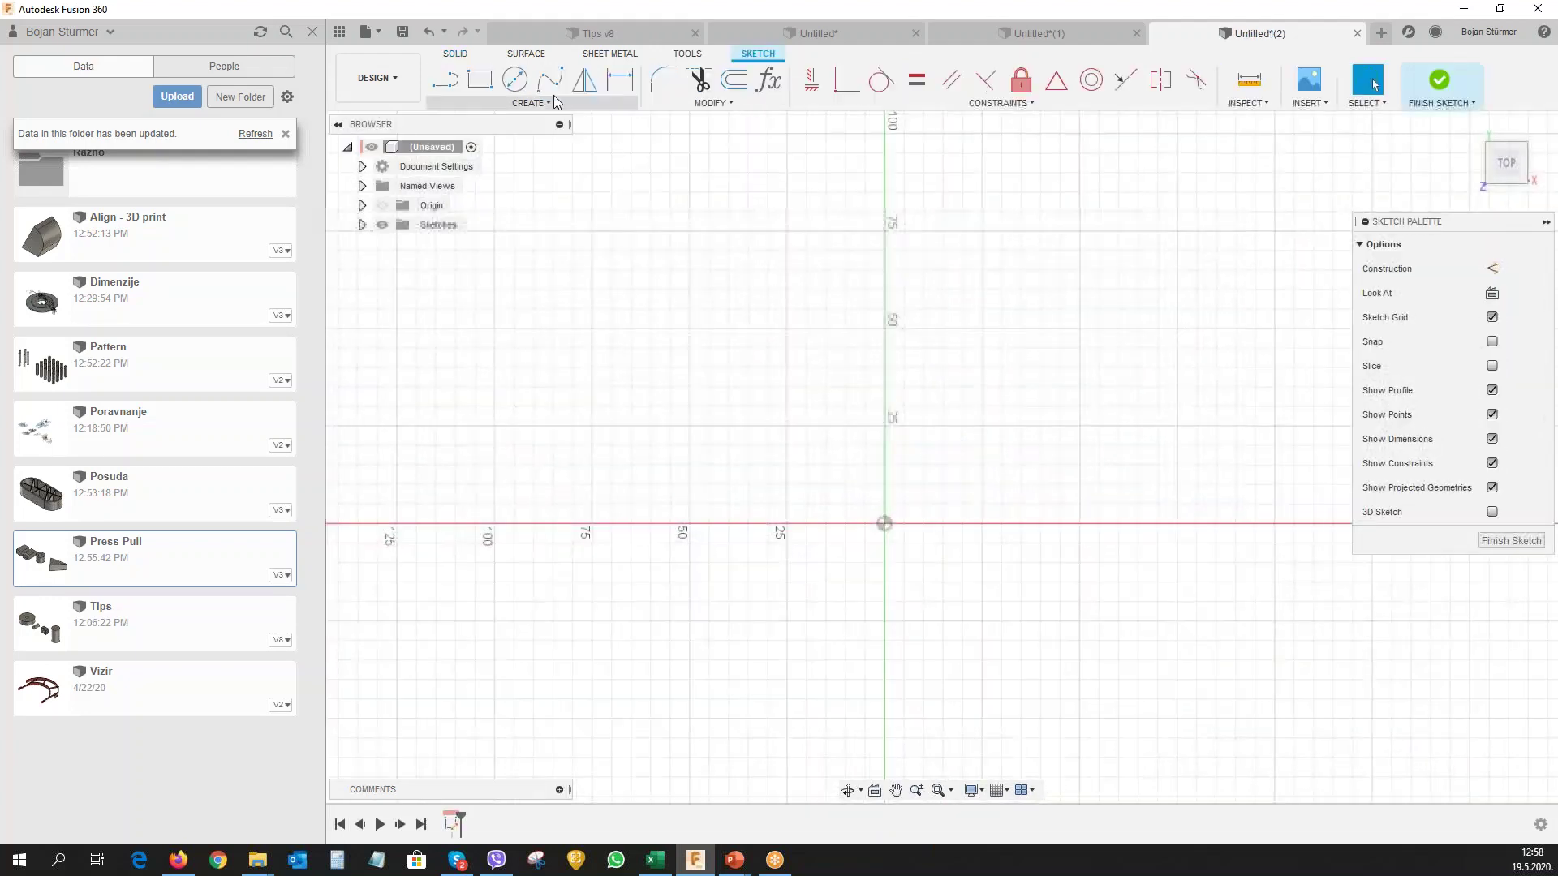
{"action": "left_click", "coordinate": [515, 79]}
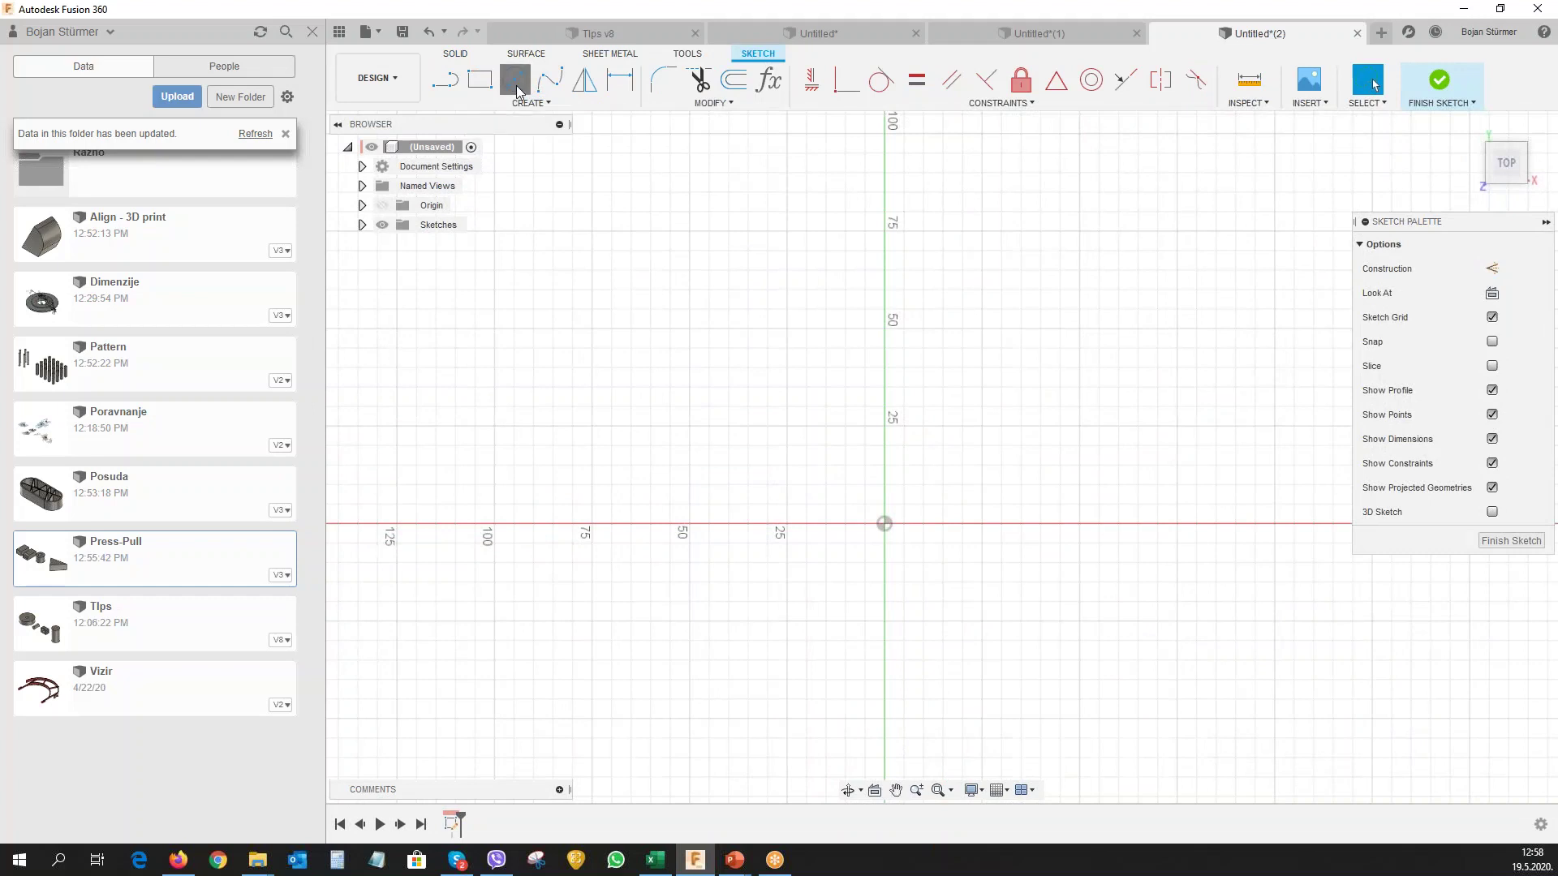
{"action": "left_click", "coordinate": [885, 525]}
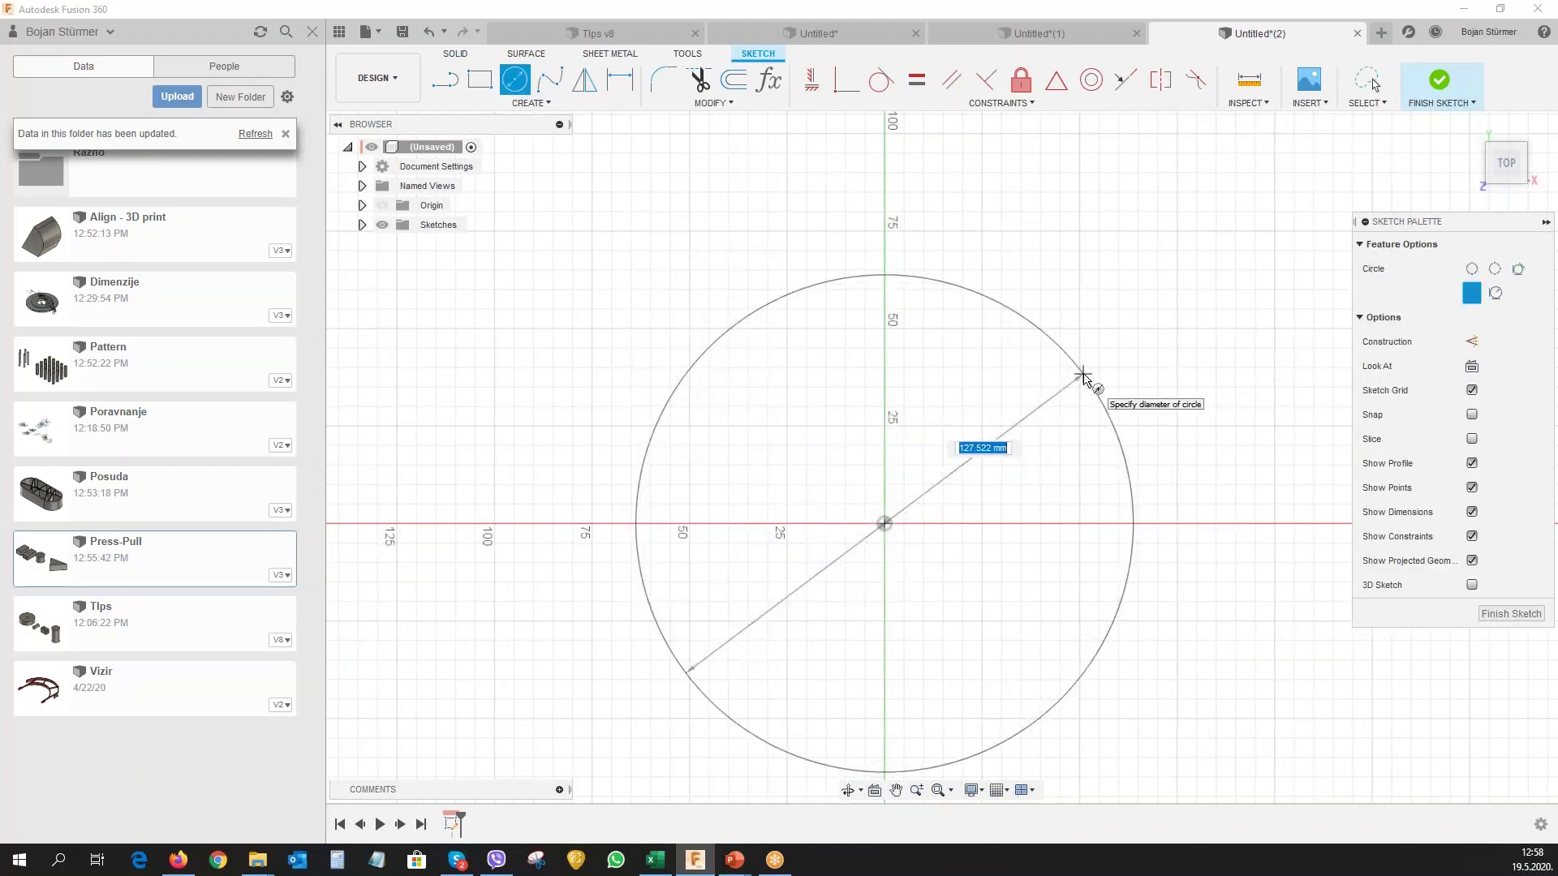
{"action": "type", "text": "100"}
{"action": "key", "text": "Return"}
{"action": "left_click", "coordinate": [1371, 82]}
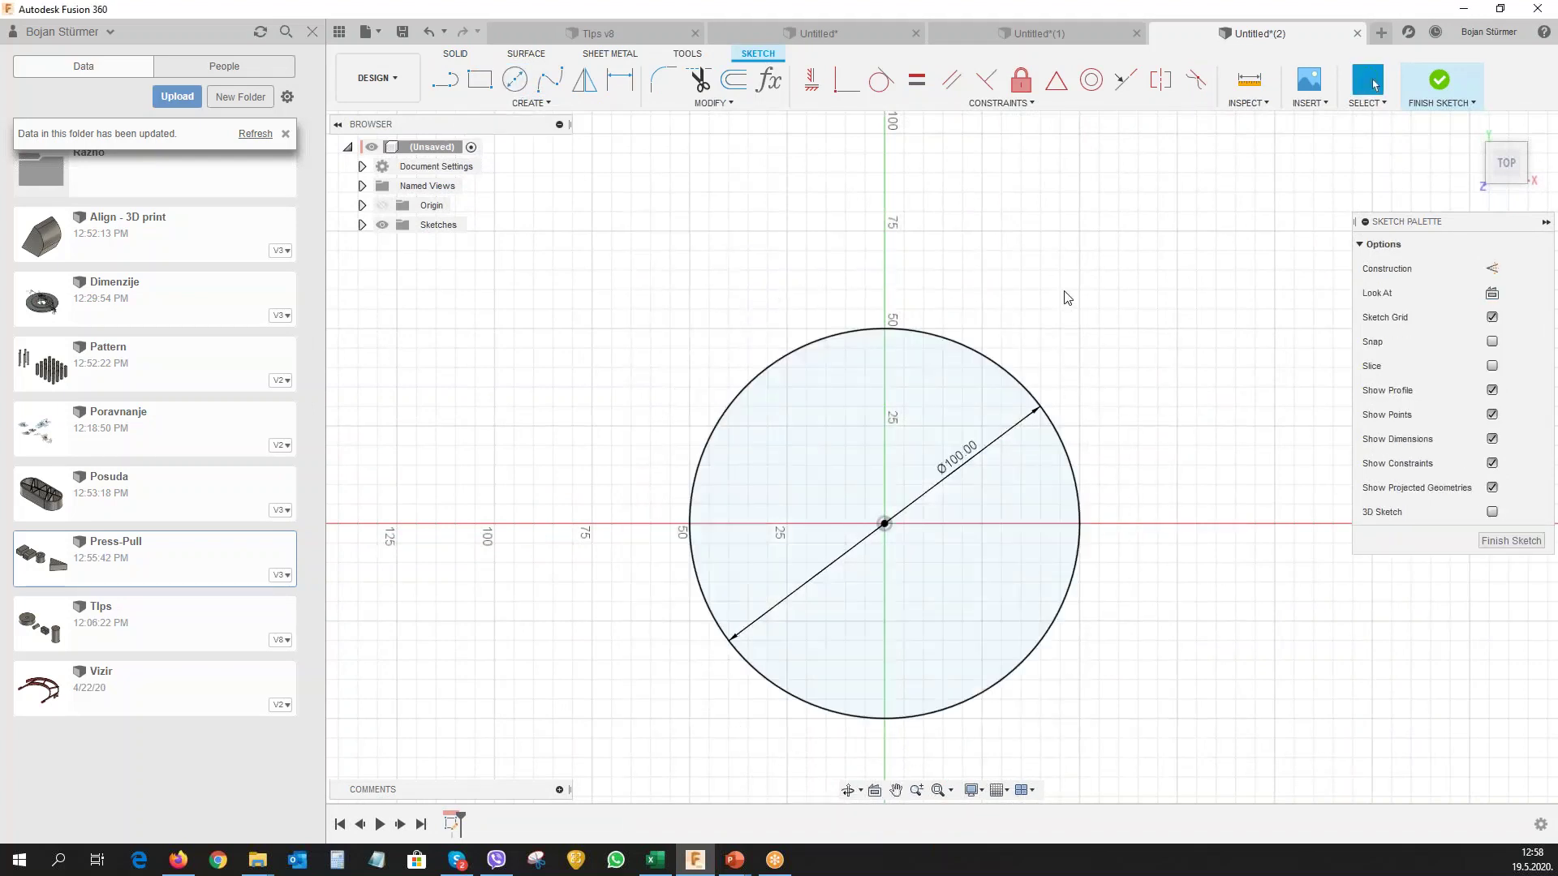
Draw a vertical line from the circle's centre down past its bottom edge.
{"action": "left_click", "coordinate": [446, 86]}
{"action": "left_click", "coordinate": [885, 523]}
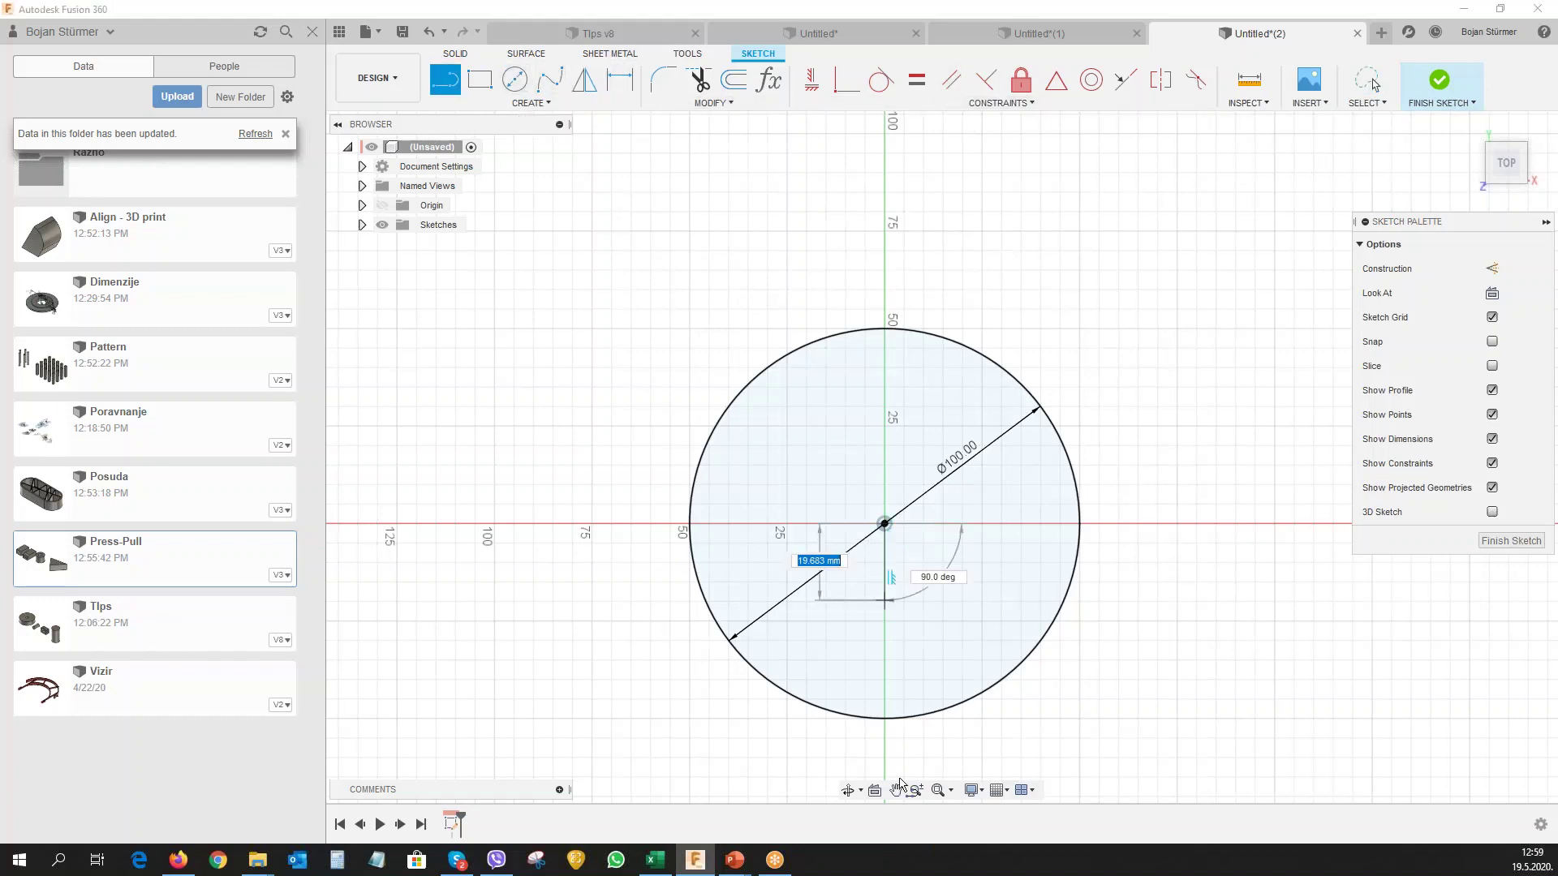
{"action": "left_click", "coordinate": [883, 745]}
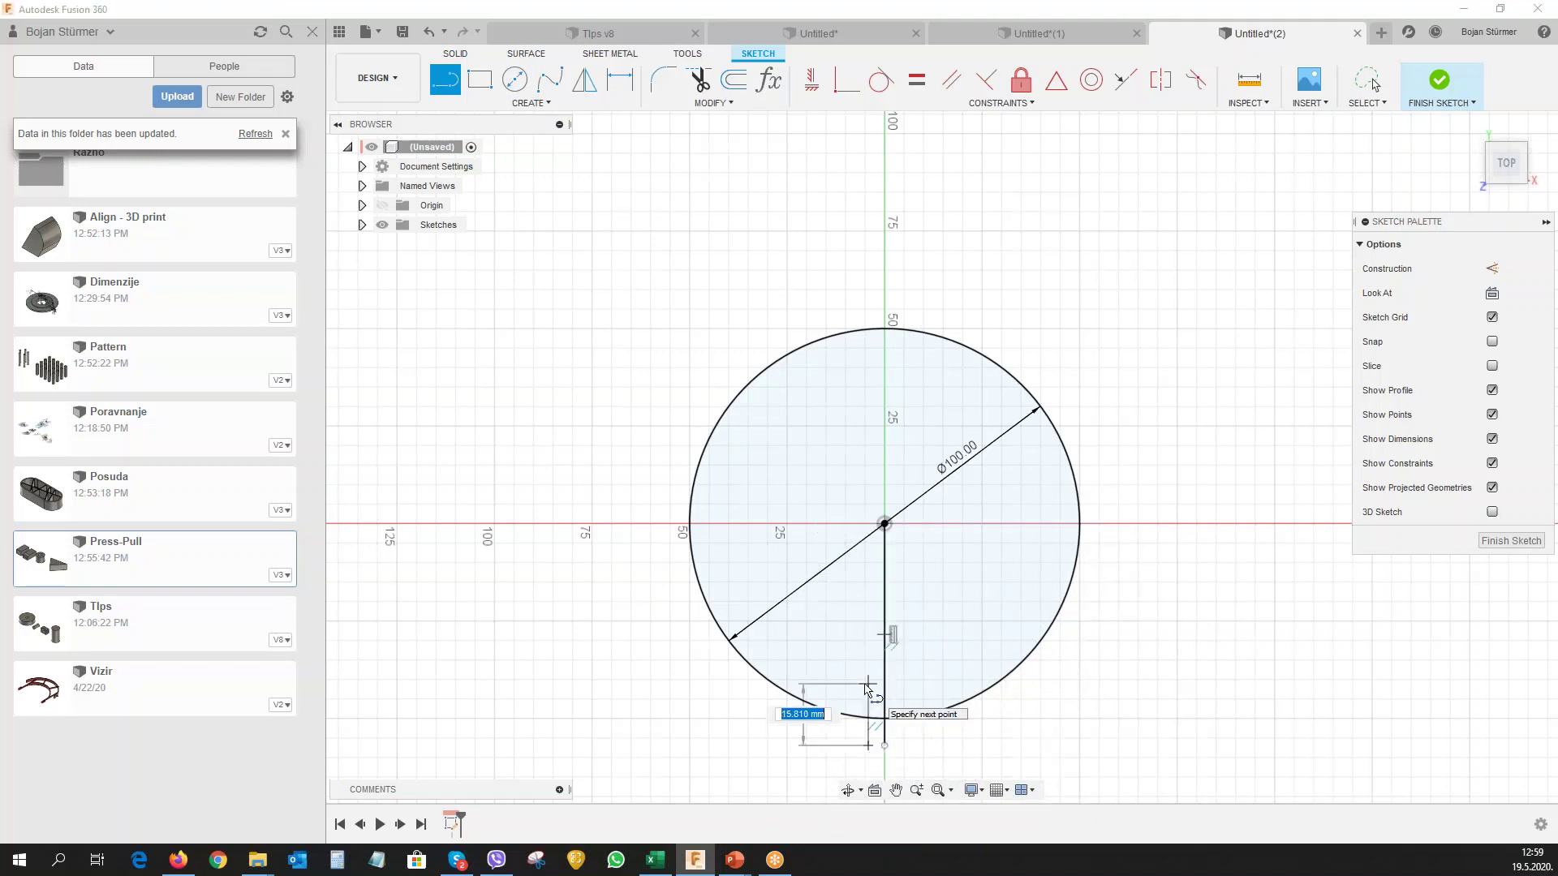
{"action": "scroll", "coordinate": [870, 744], "scroll_direction": "up", "scroll_amount": 1}
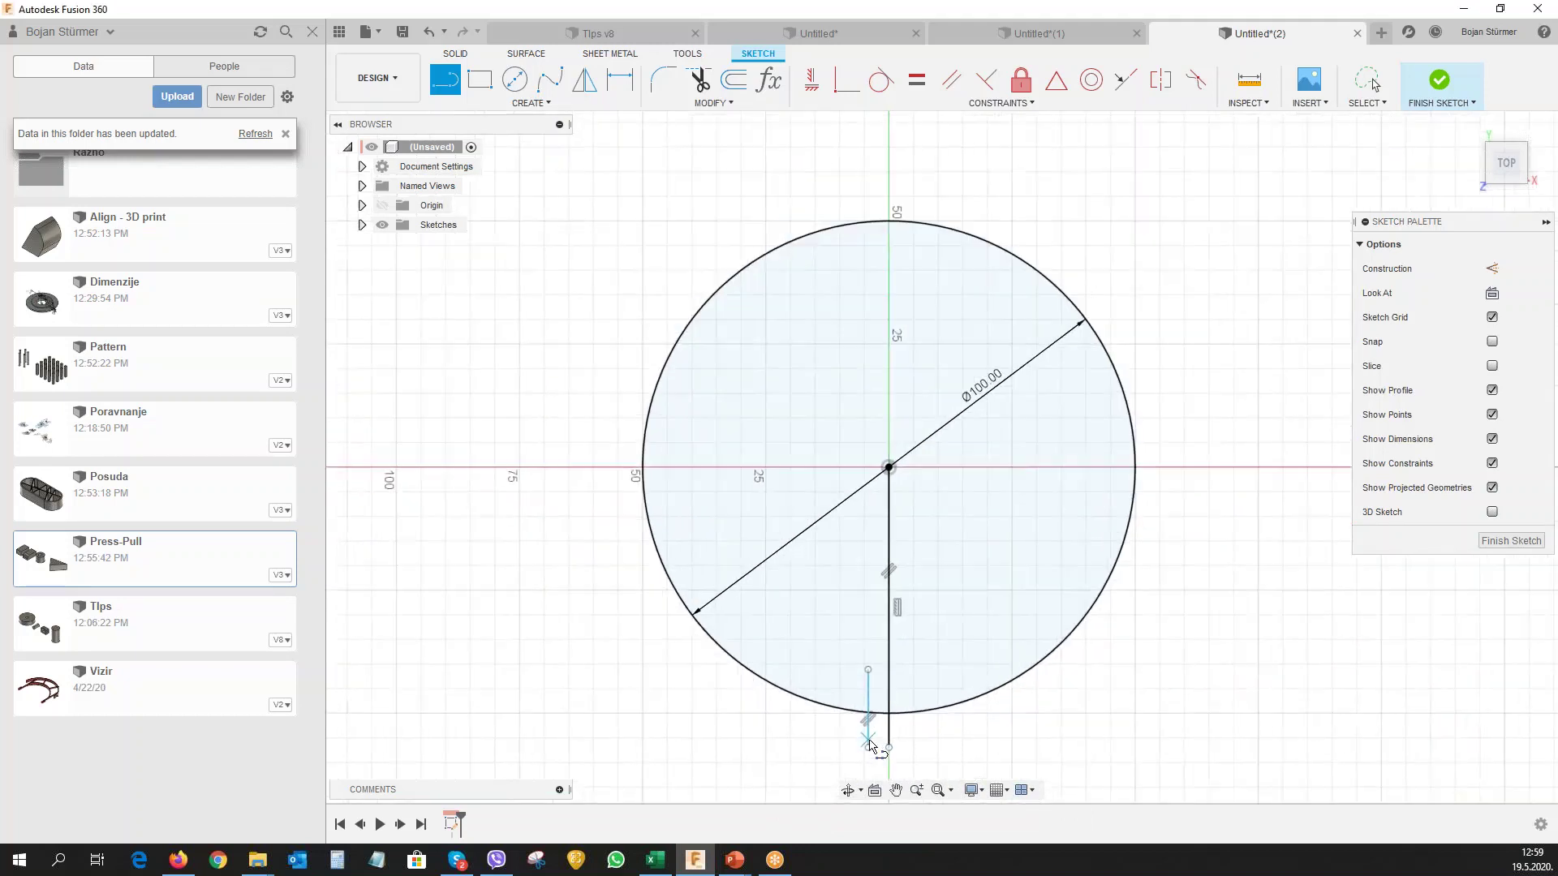
{"action": "scroll", "coordinate": [869, 742], "scroll_direction": "up", "scroll_amount": 2}
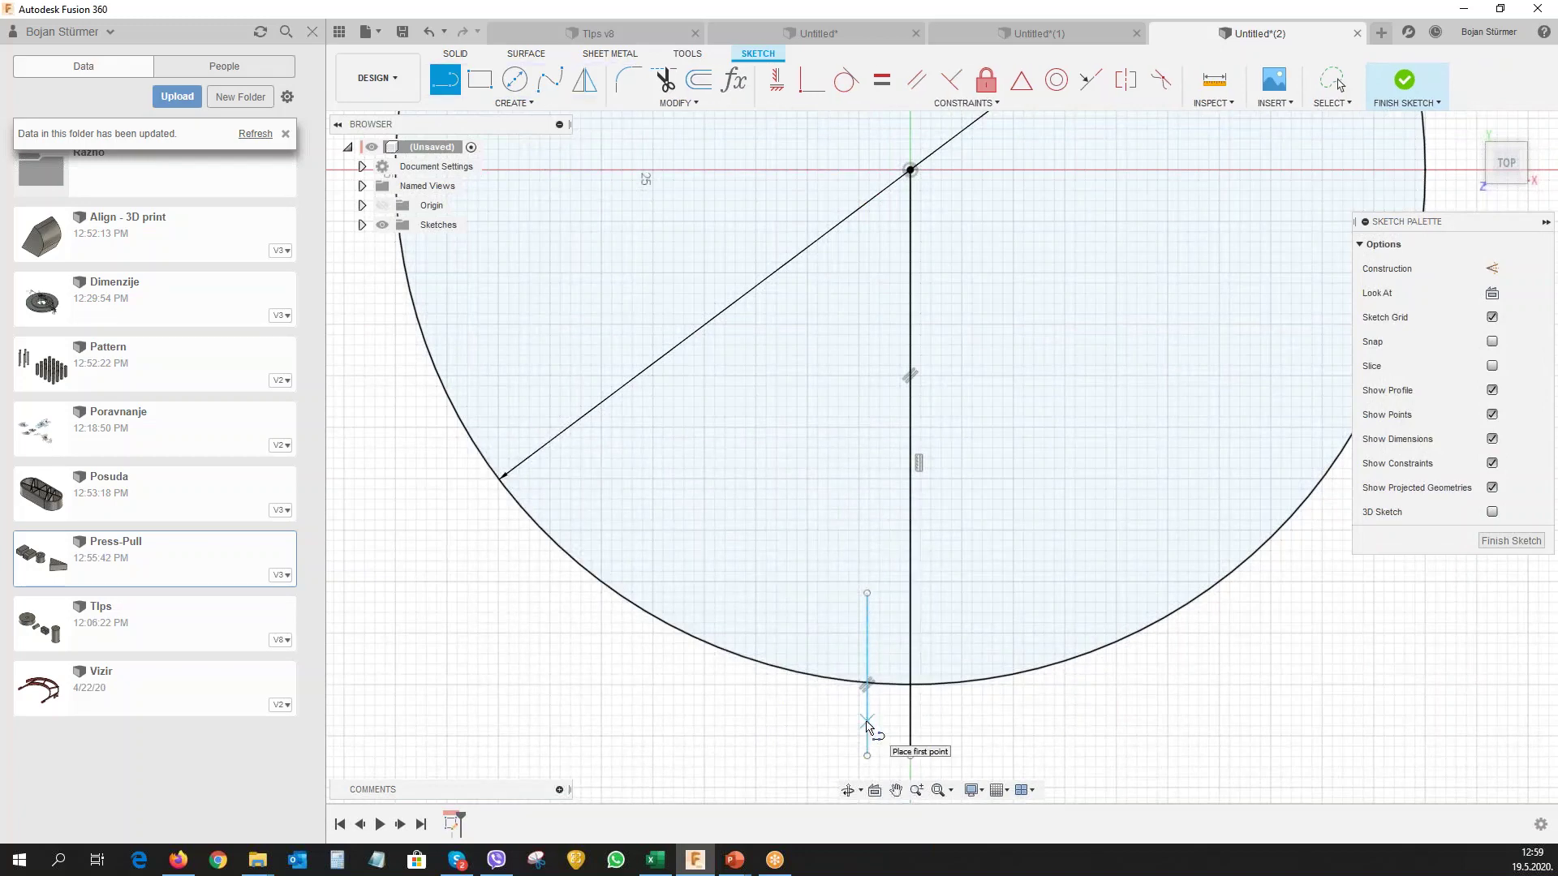
{"action": "key", "text": "Escape"}
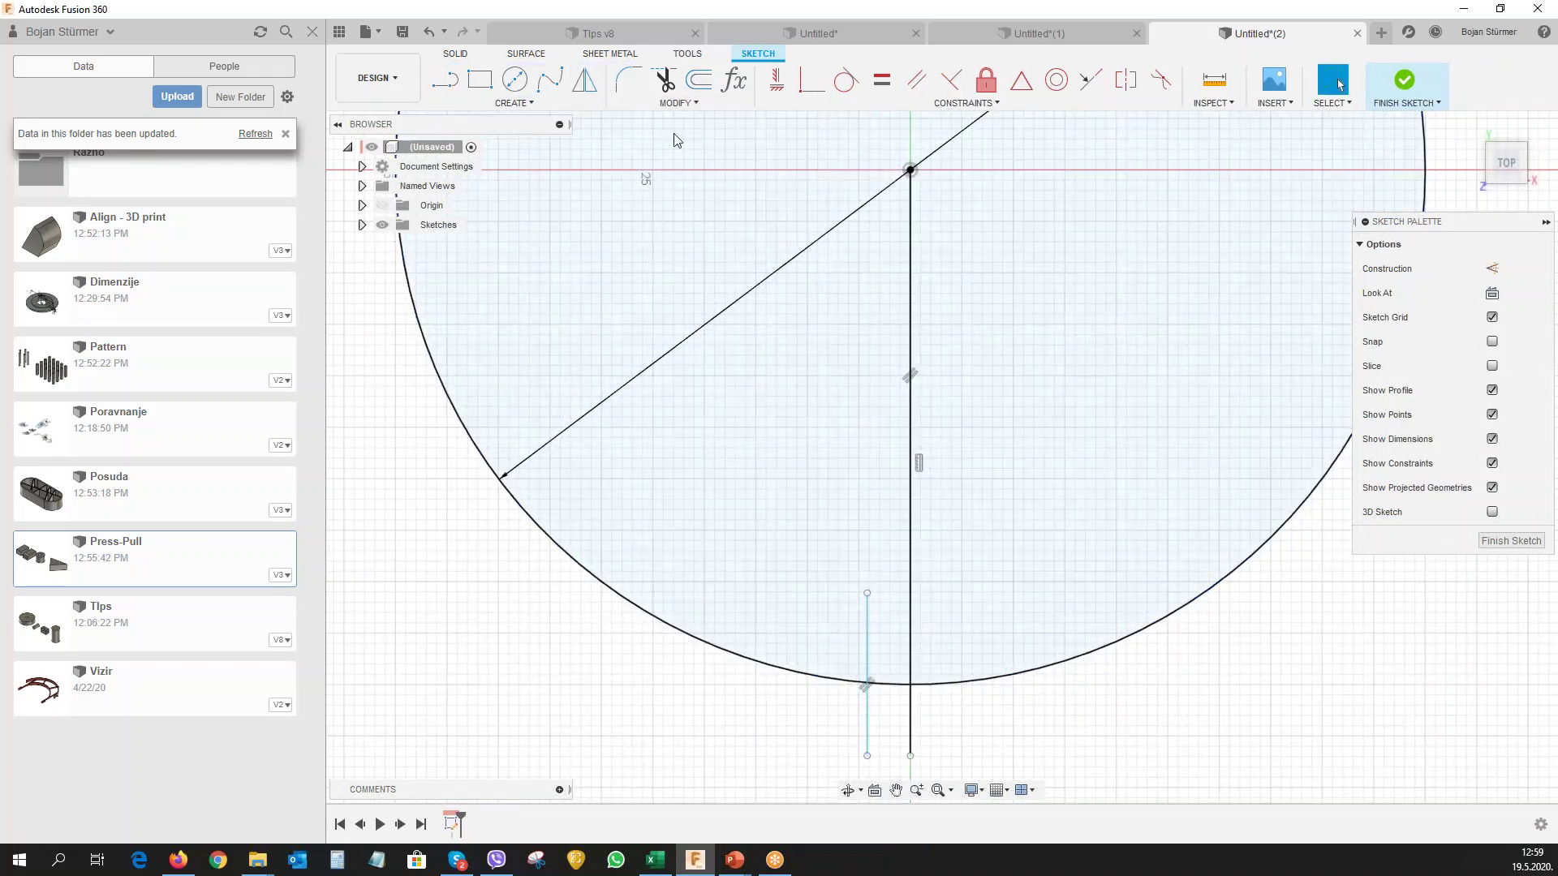
{"action": "left_click", "coordinate": [531, 103]}
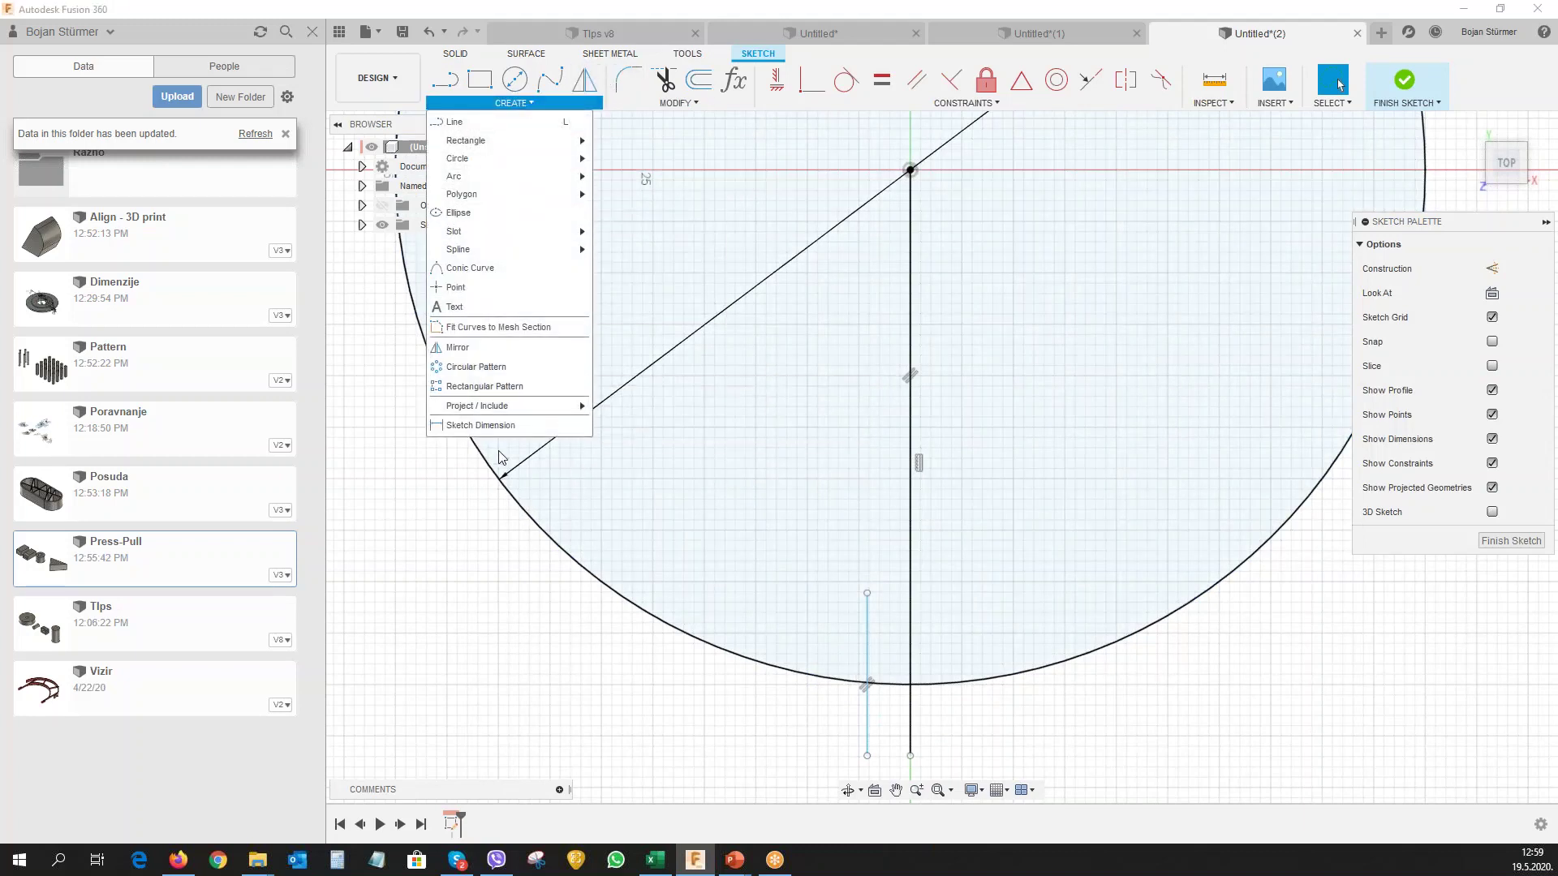
Dimension the two vertical lines 1 mm apart and trim away the arc between them.
{"action": "left_click", "coordinate": [487, 425]}
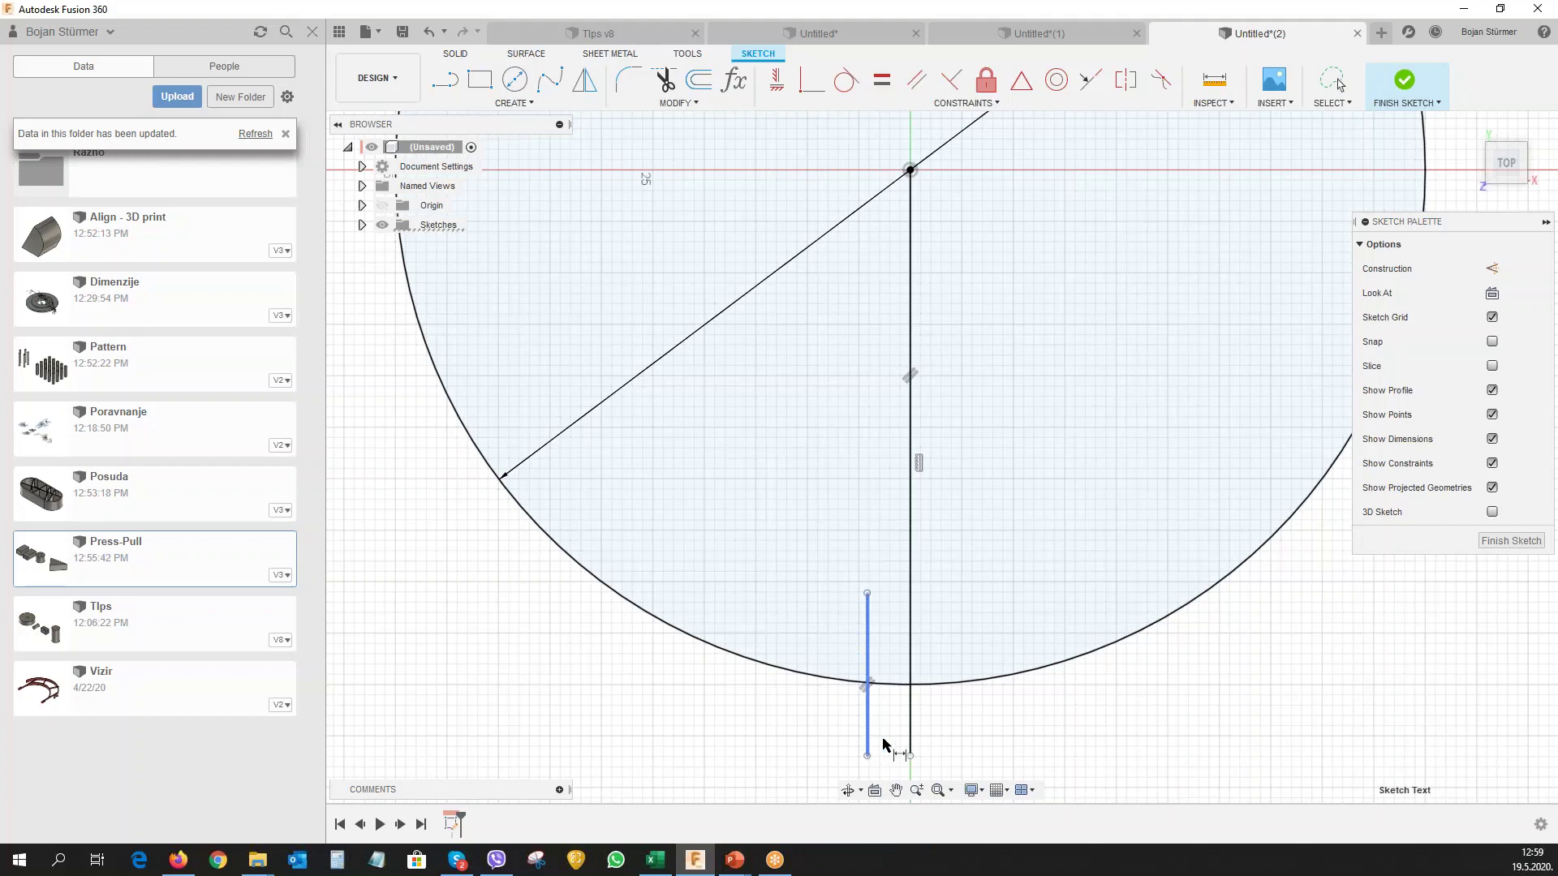
{"action": "left_click", "coordinate": [911, 738]}
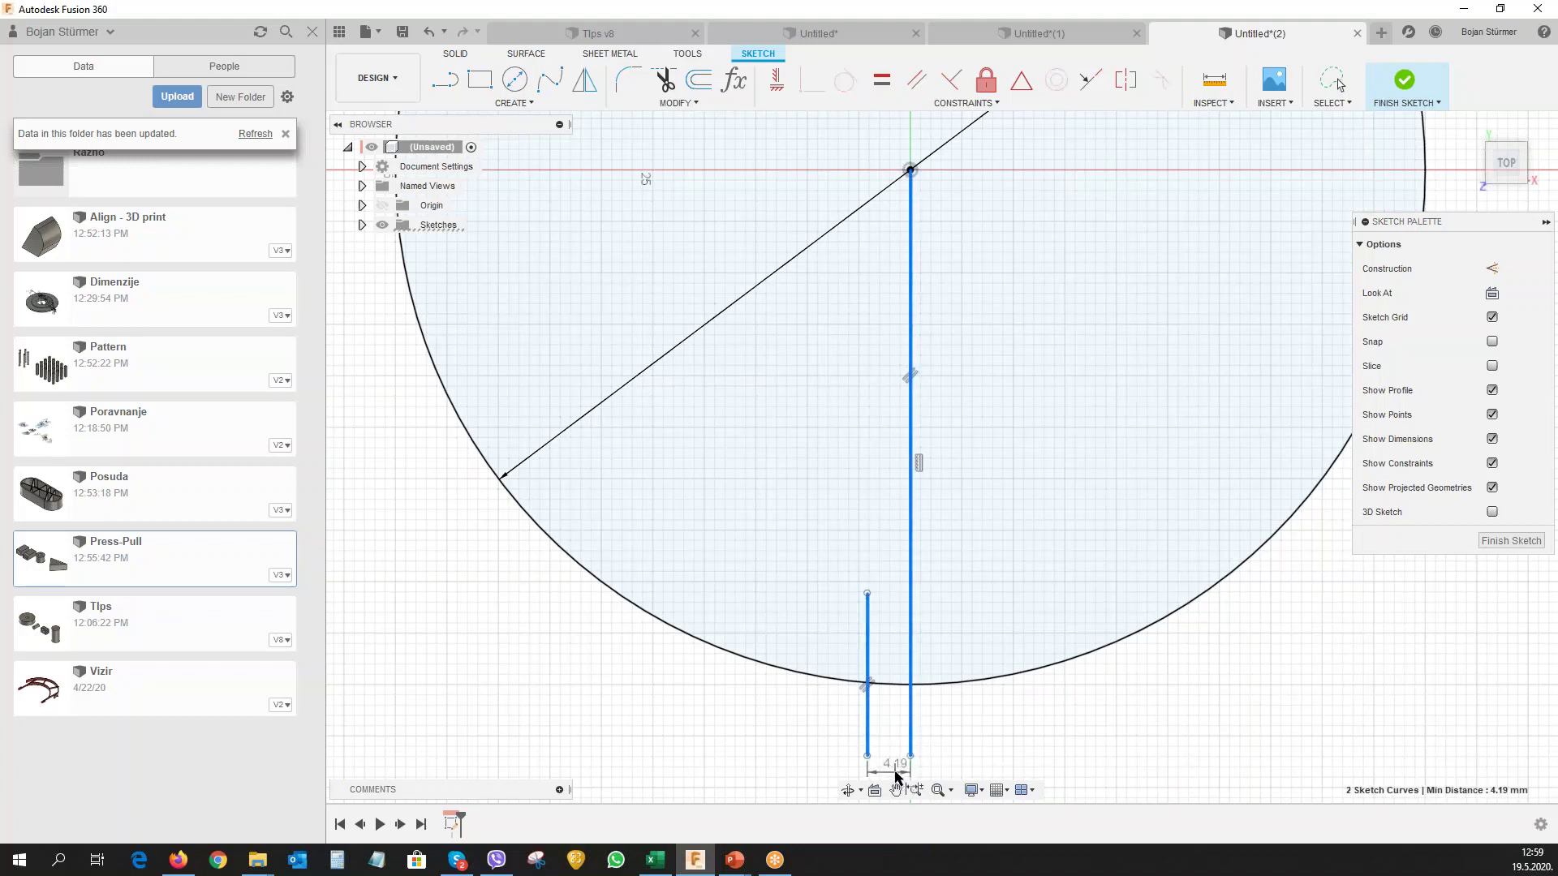
{"action": "left_click", "coordinate": [896, 775]}
{"action": "type", "text": "1"}
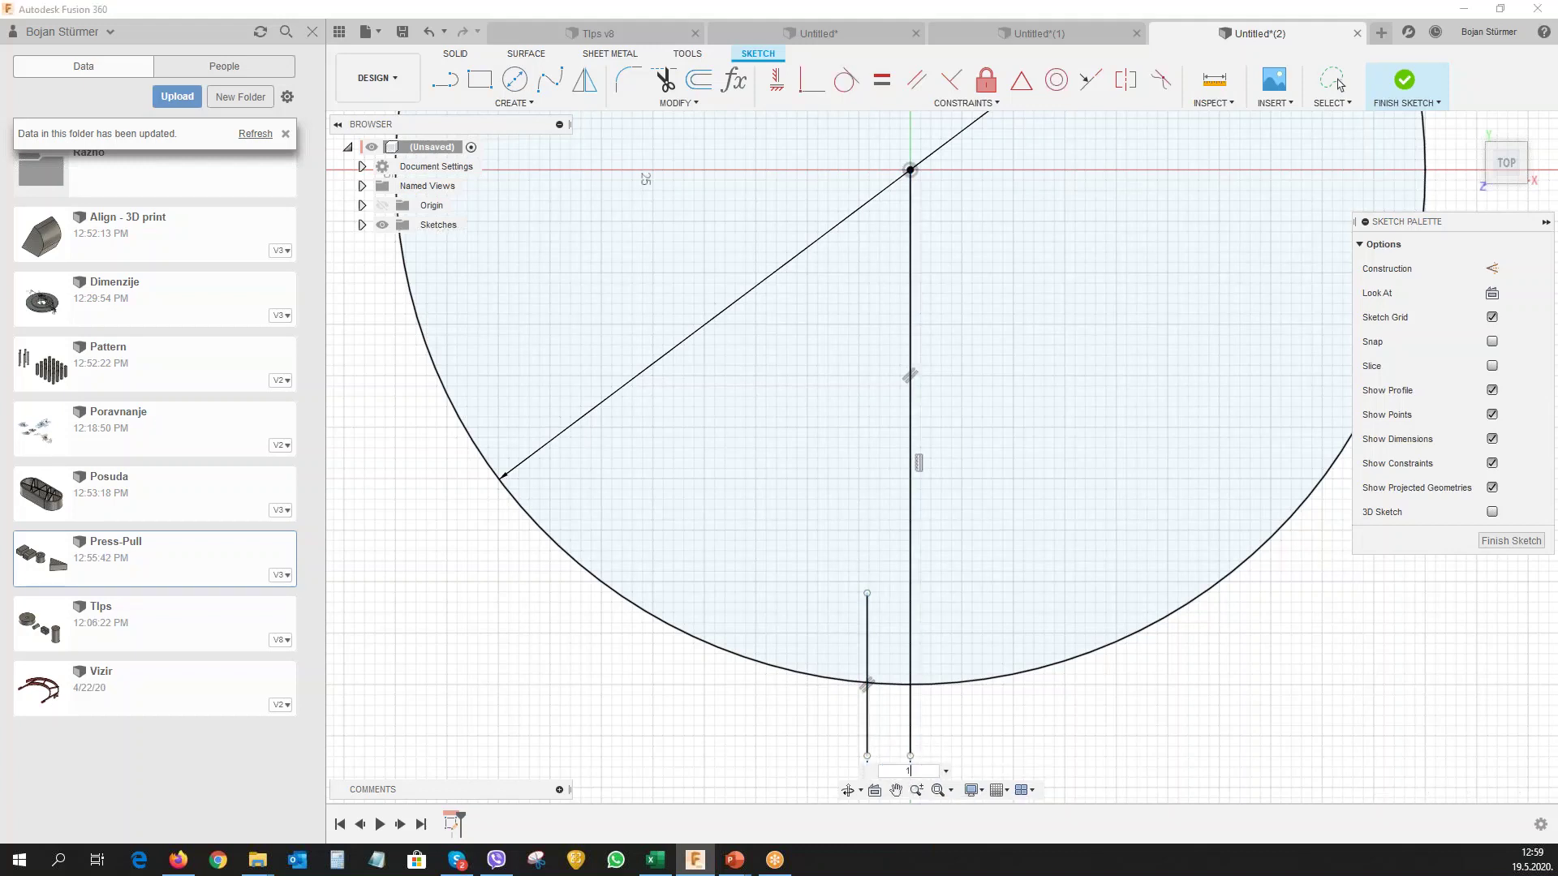
{"action": "key", "text": "Return"}
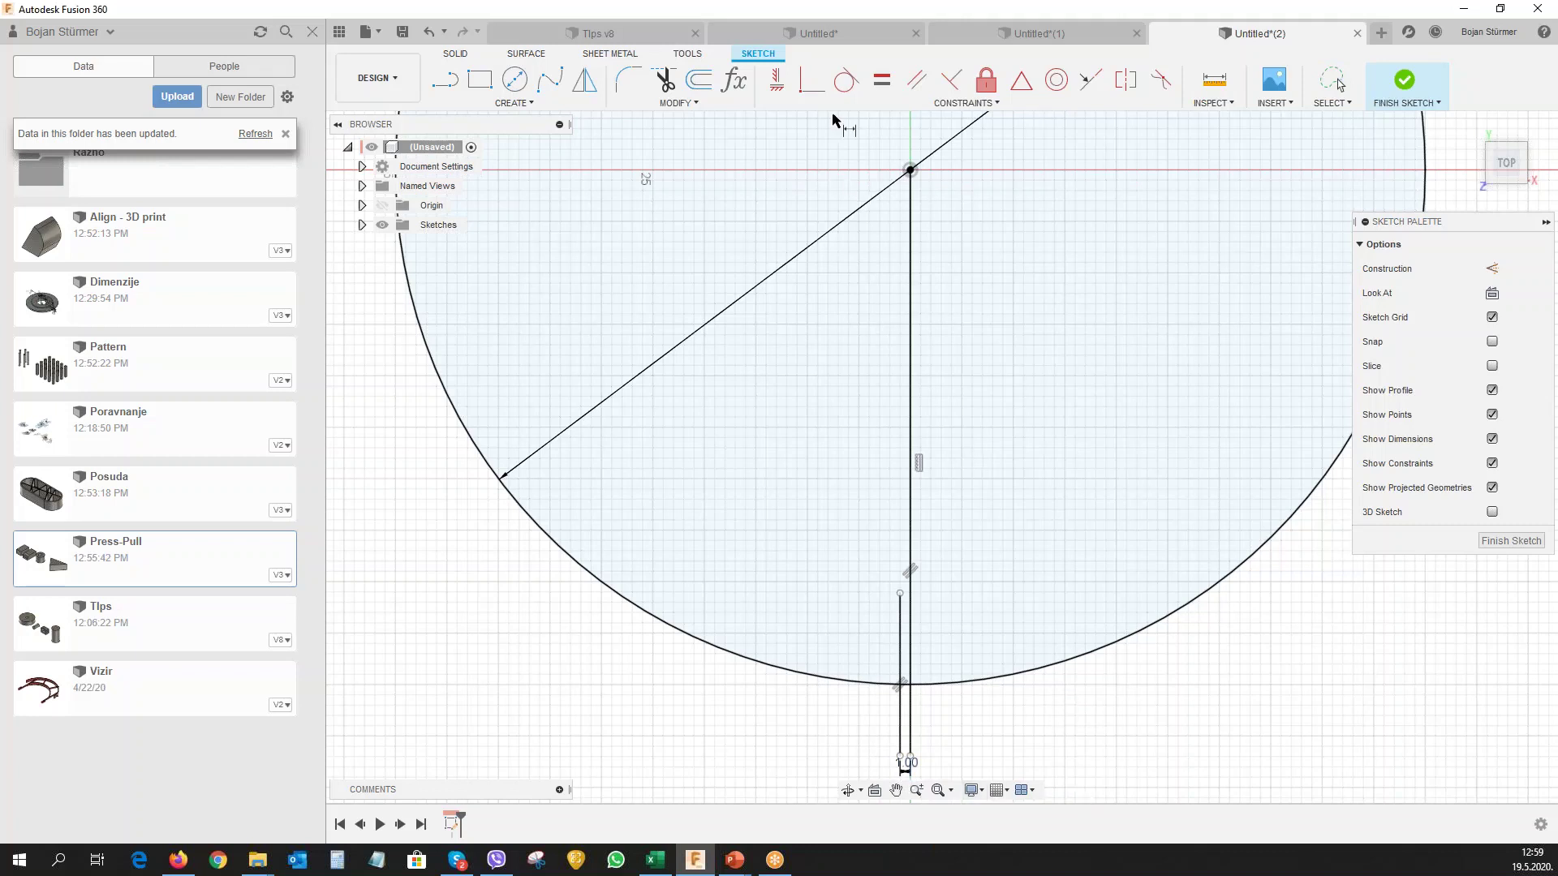
{"action": "left_click", "coordinate": [663, 82]}
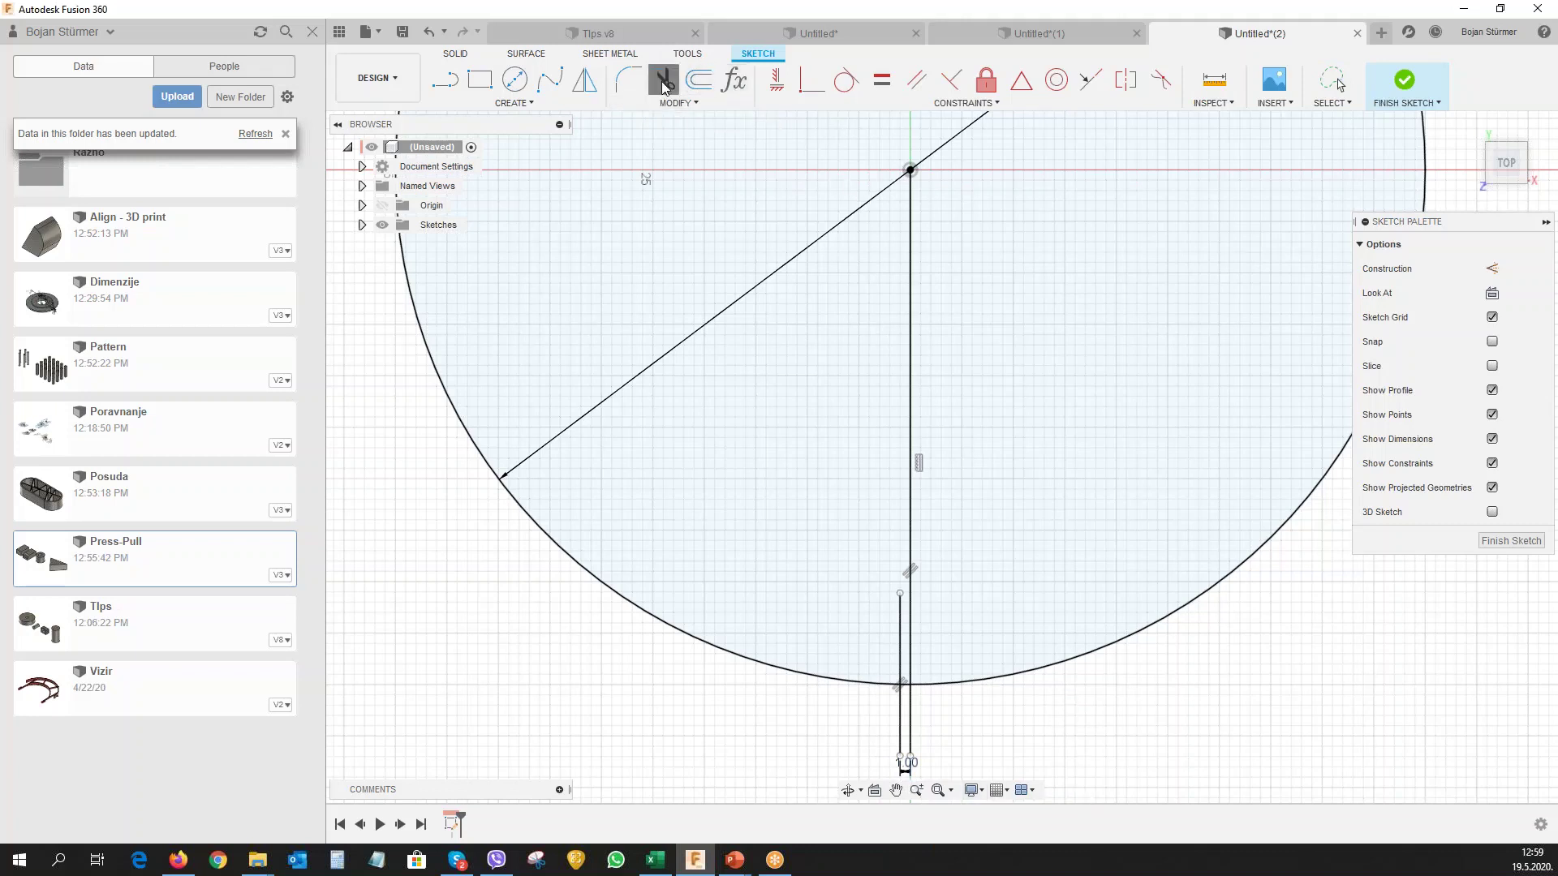
{"action": "left_click", "coordinate": [908, 688]}
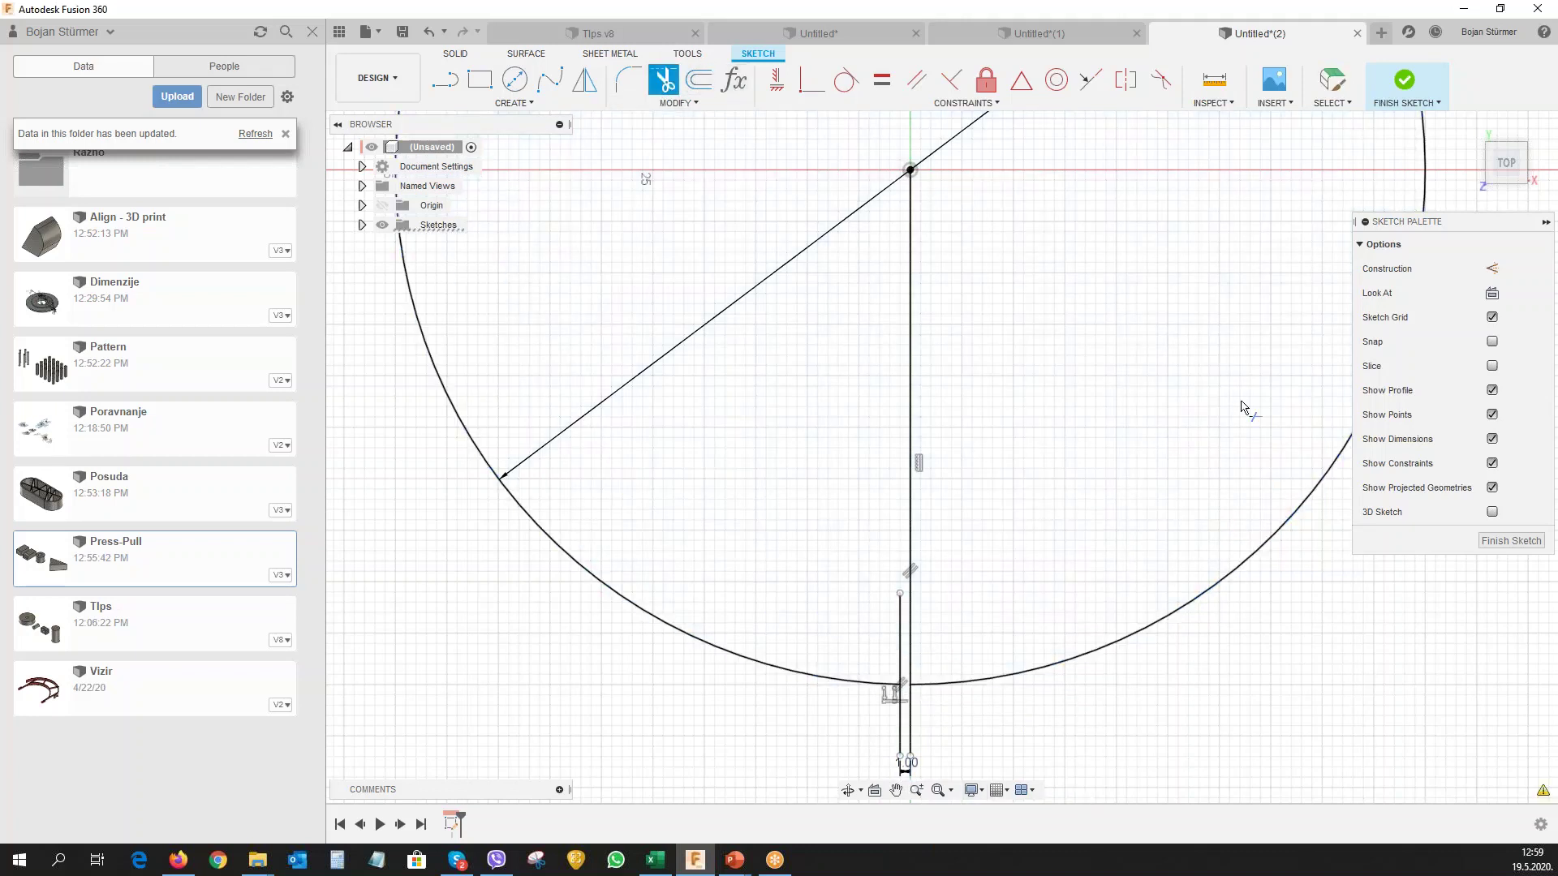
{"action": "key", "text": "Escape"}
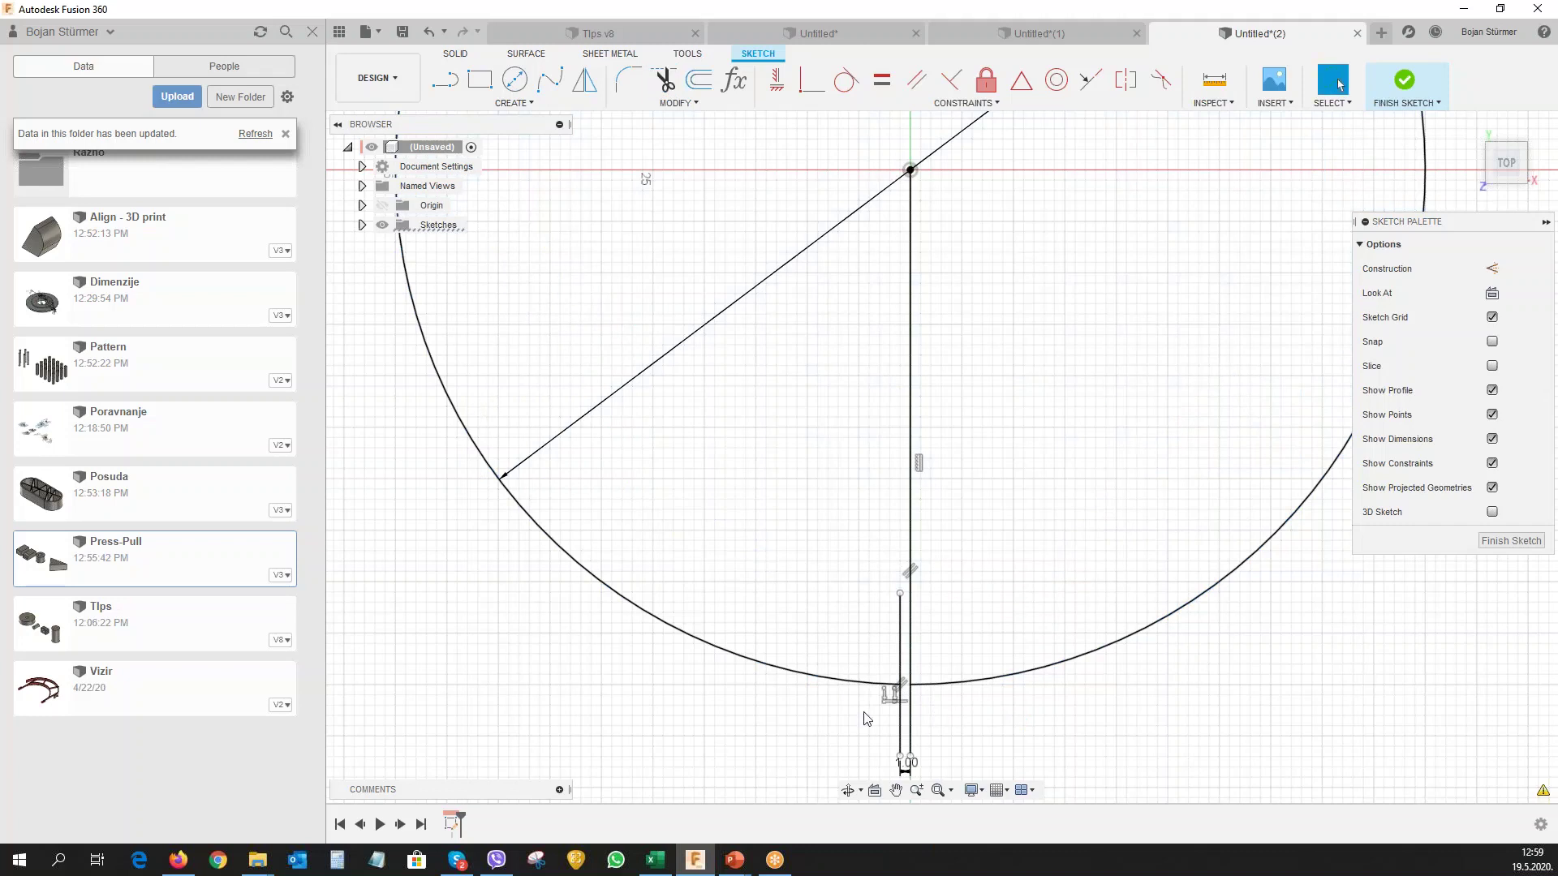
Make both vertical lines construction geometry and finish the sketch.
{"action": "left_click", "coordinate": [900, 734]}
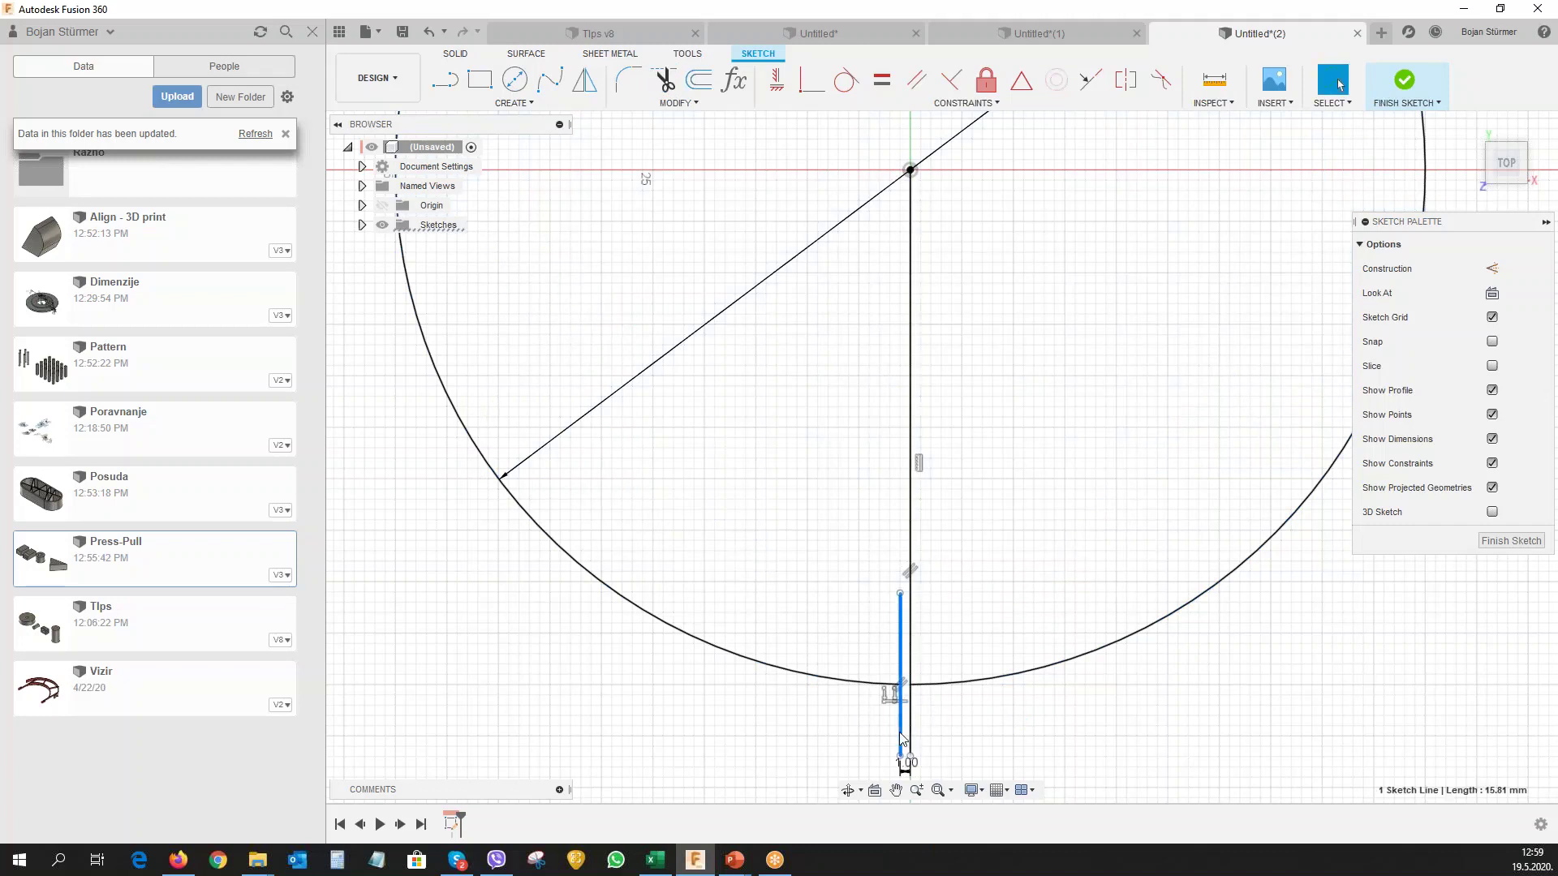
{"action": "left_click", "coordinate": [909, 742], "text": "shift"}
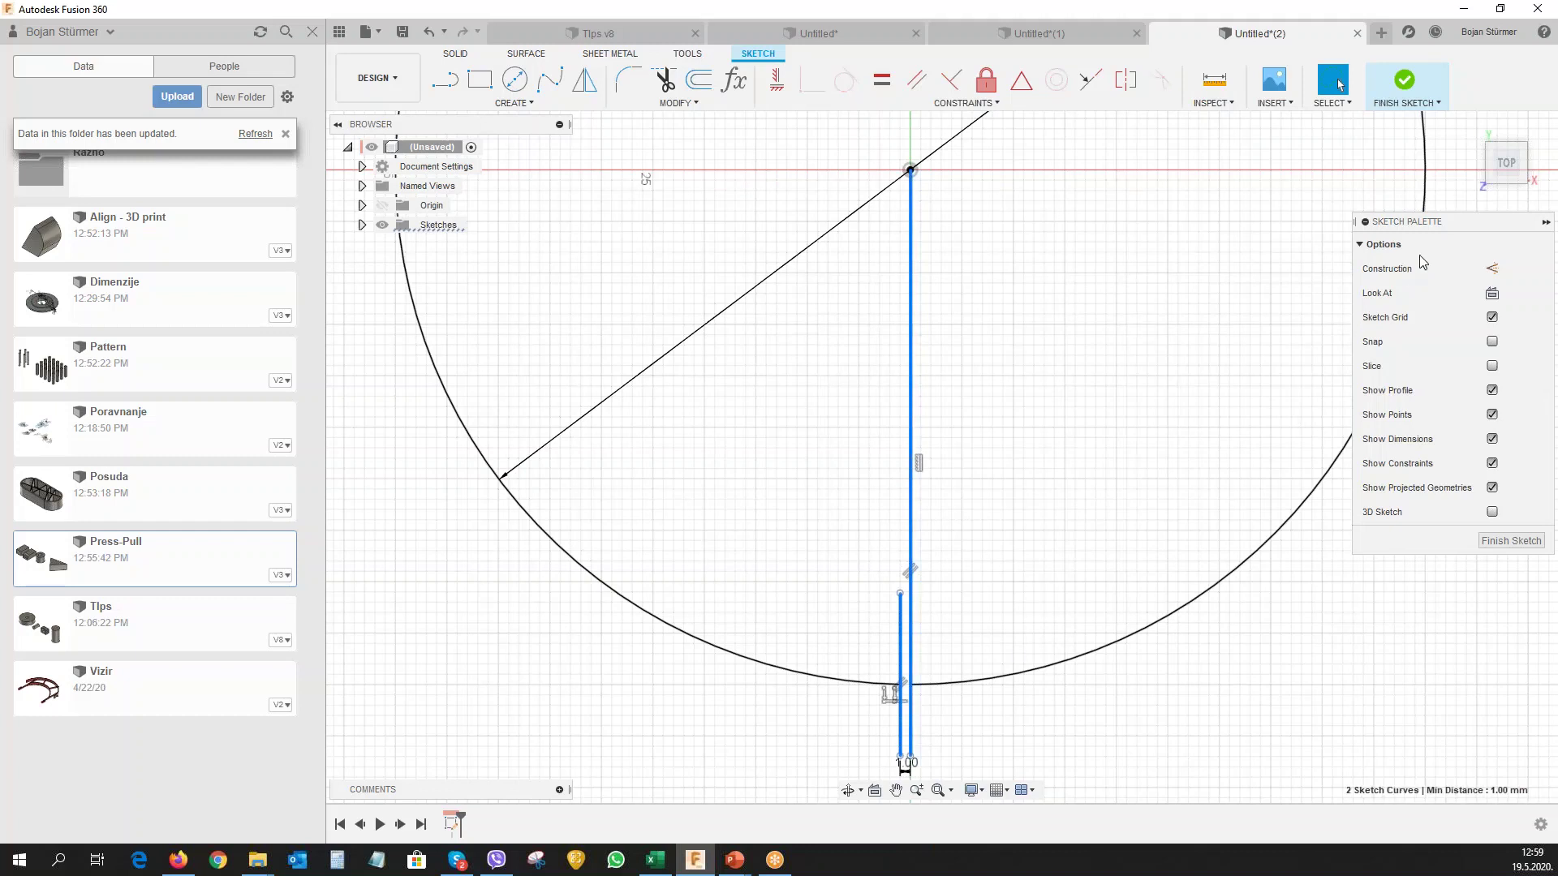
{"action": "left_click", "coordinate": [1492, 269]}
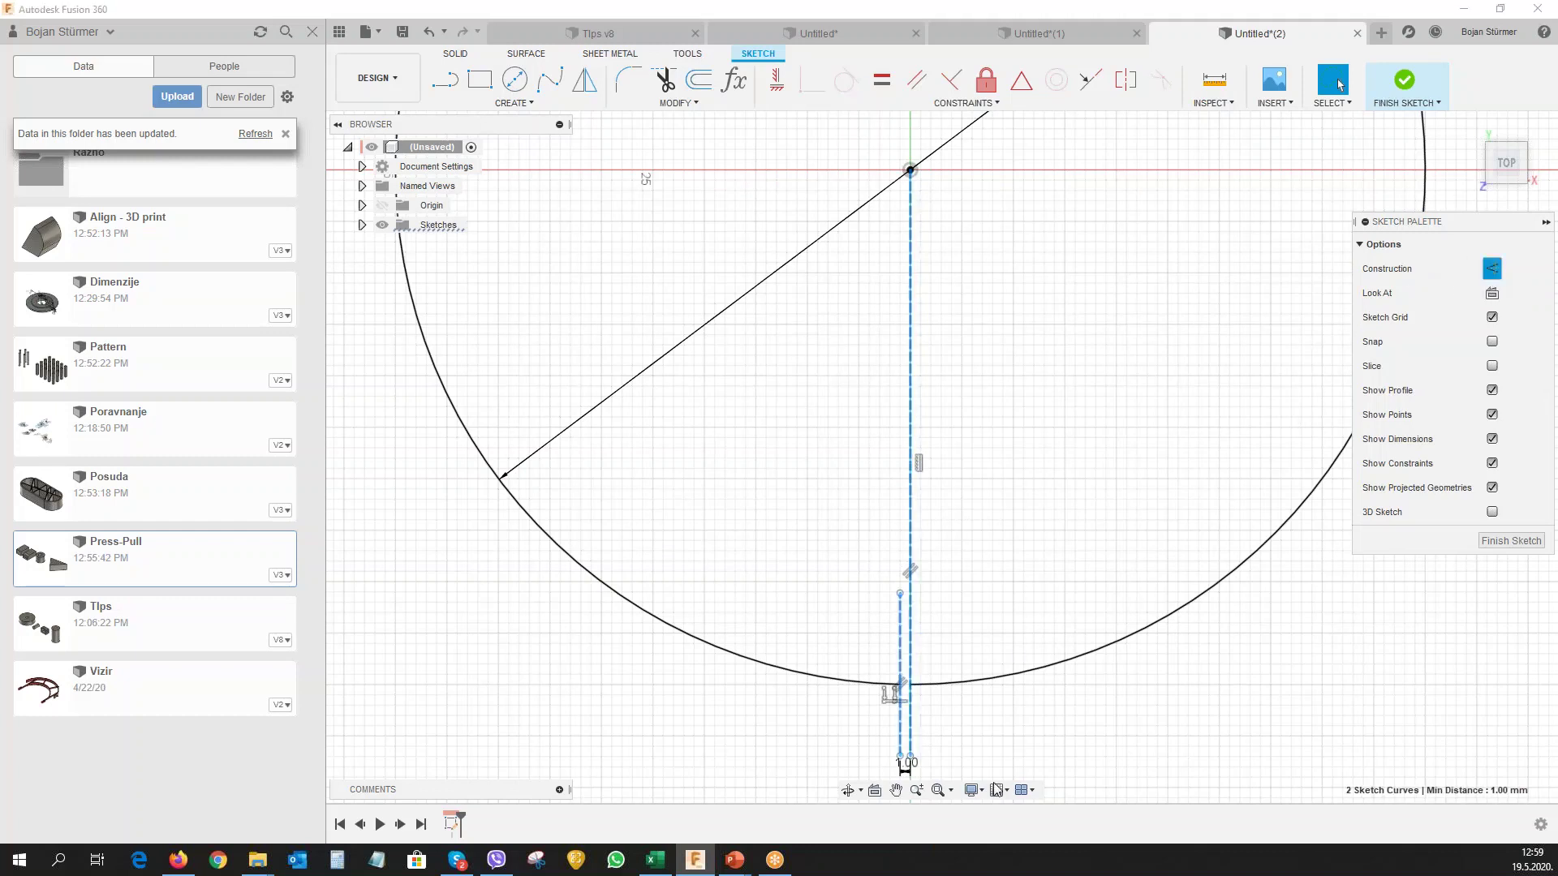
{"action": "left_click", "coordinate": [1403, 82]}
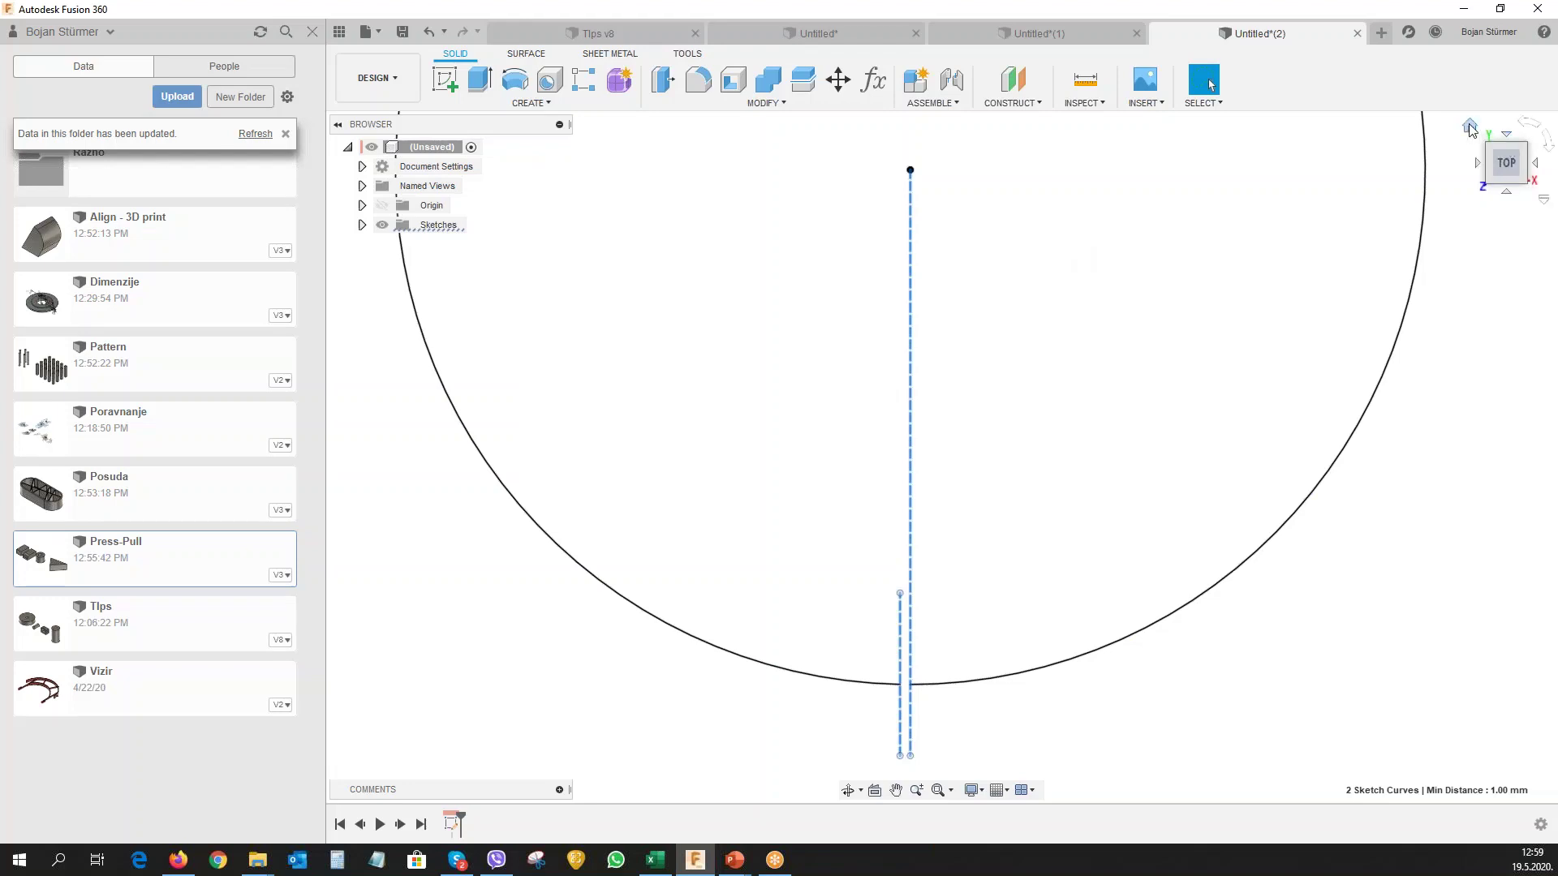
Create a 25 mm tall sheet-metal flange from the slit circle profile.
{"action": "left_click", "coordinate": [1470, 126]}
{"action": "scroll", "coordinate": [1093, 522], "scroll_direction": "down", "scroll_amount": 2}
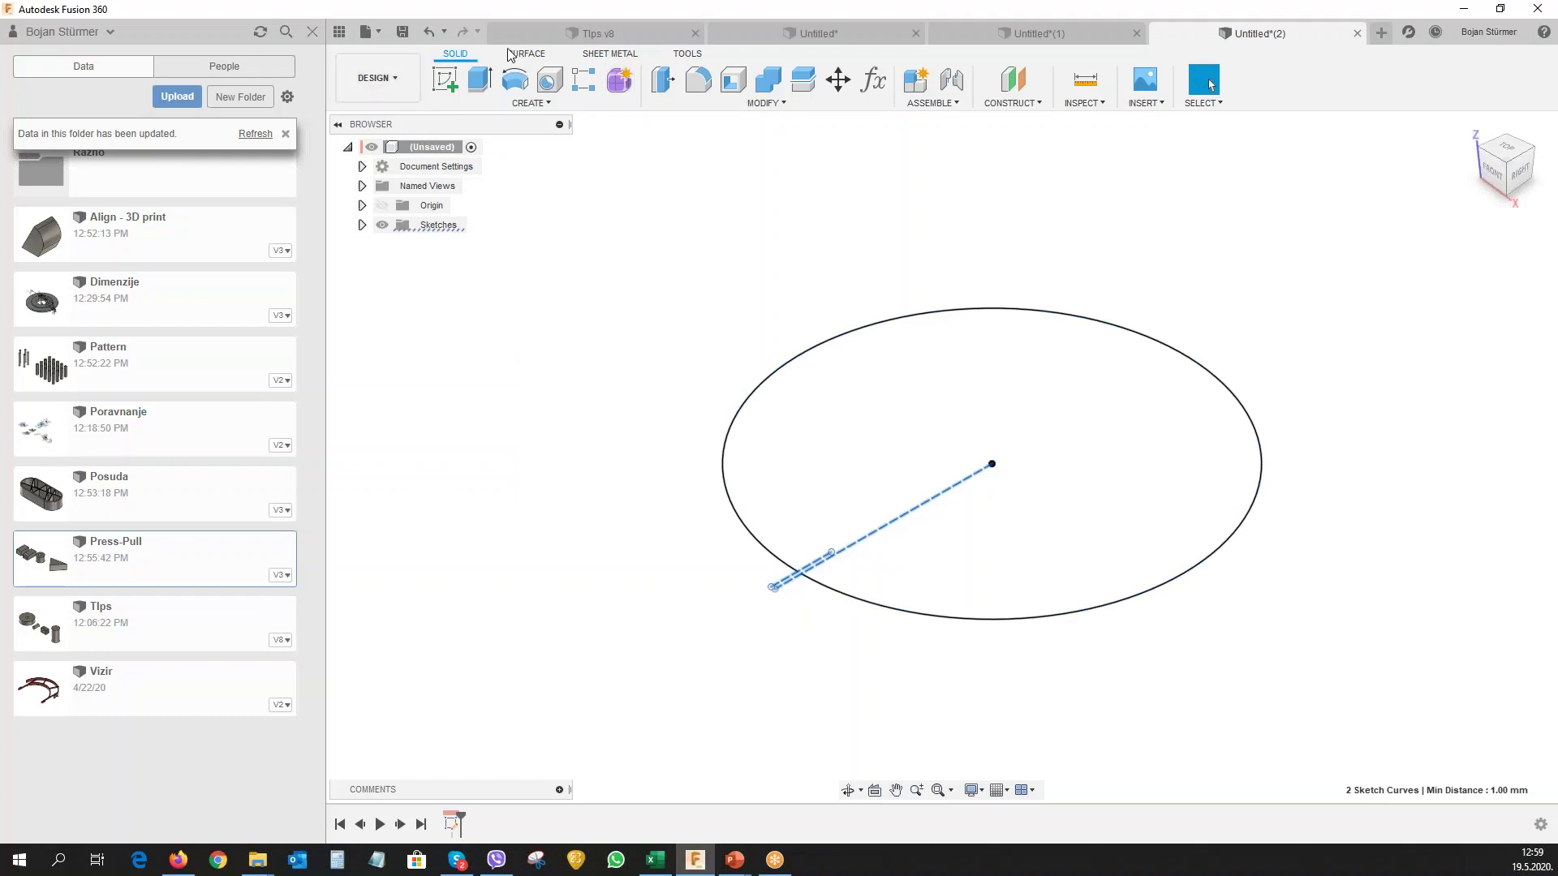
{"action": "left_click", "coordinate": [605, 55]}
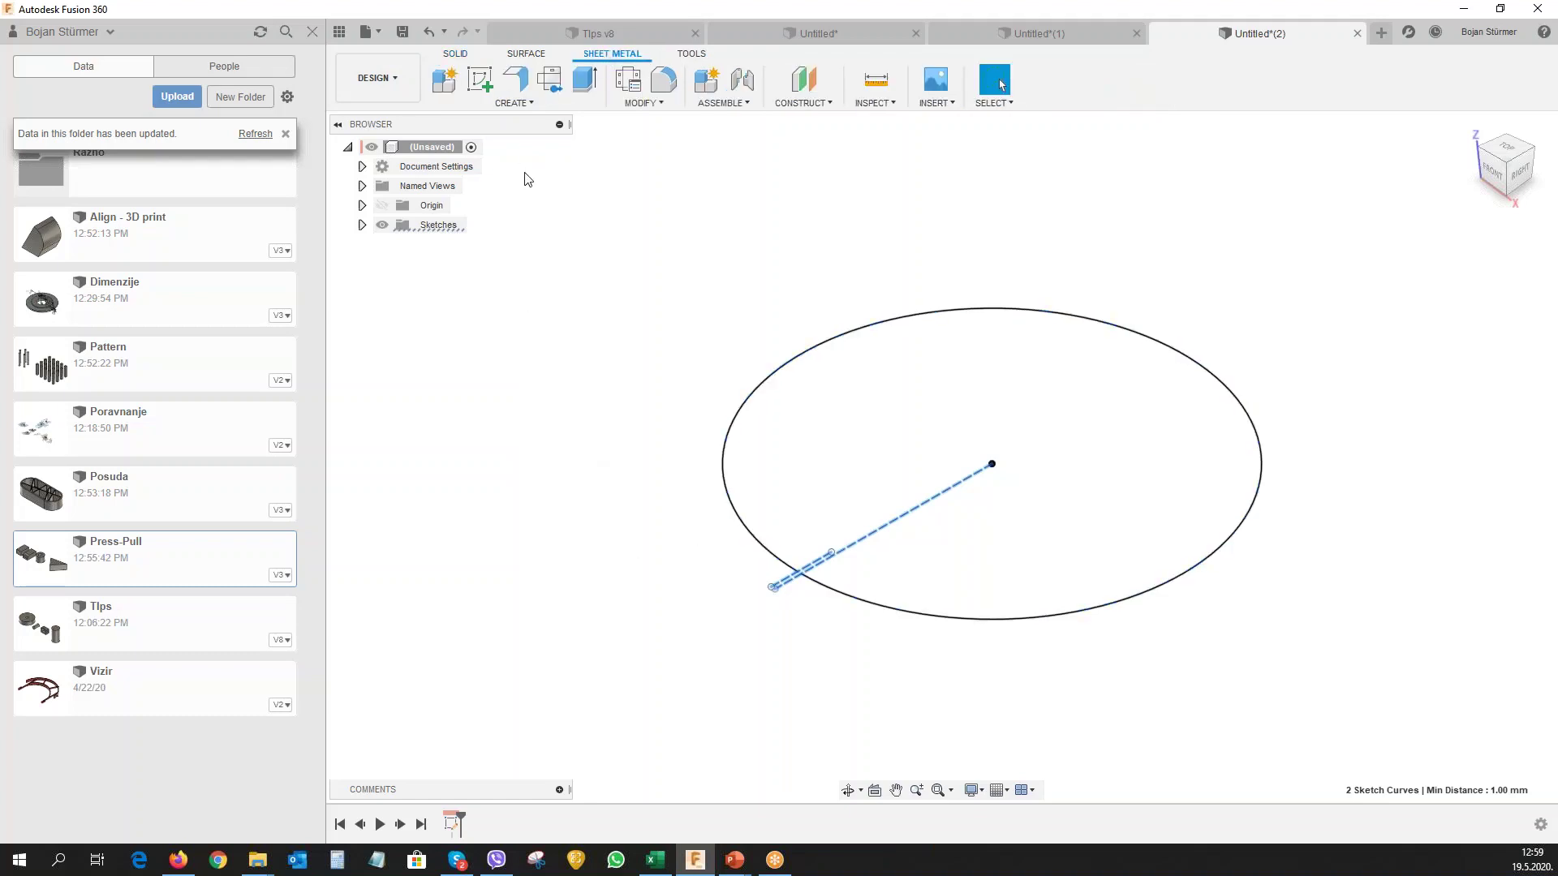
{"action": "left_click", "coordinate": [526, 104]}
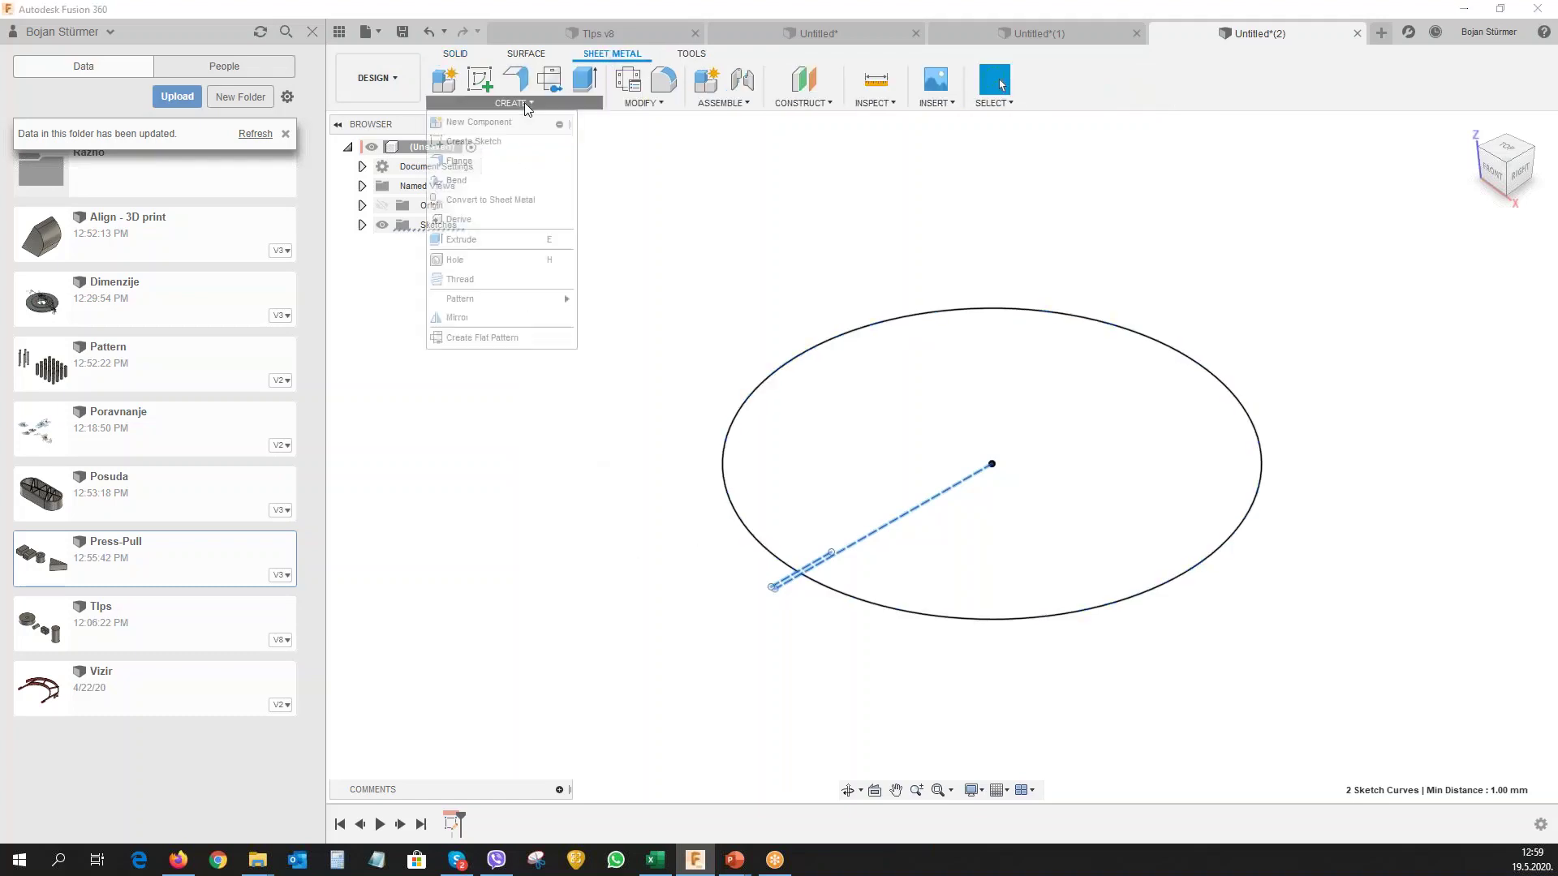
{"action": "left_click", "coordinate": [459, 160]}
{"action": "left_click", "coordinate": [753, 529]}
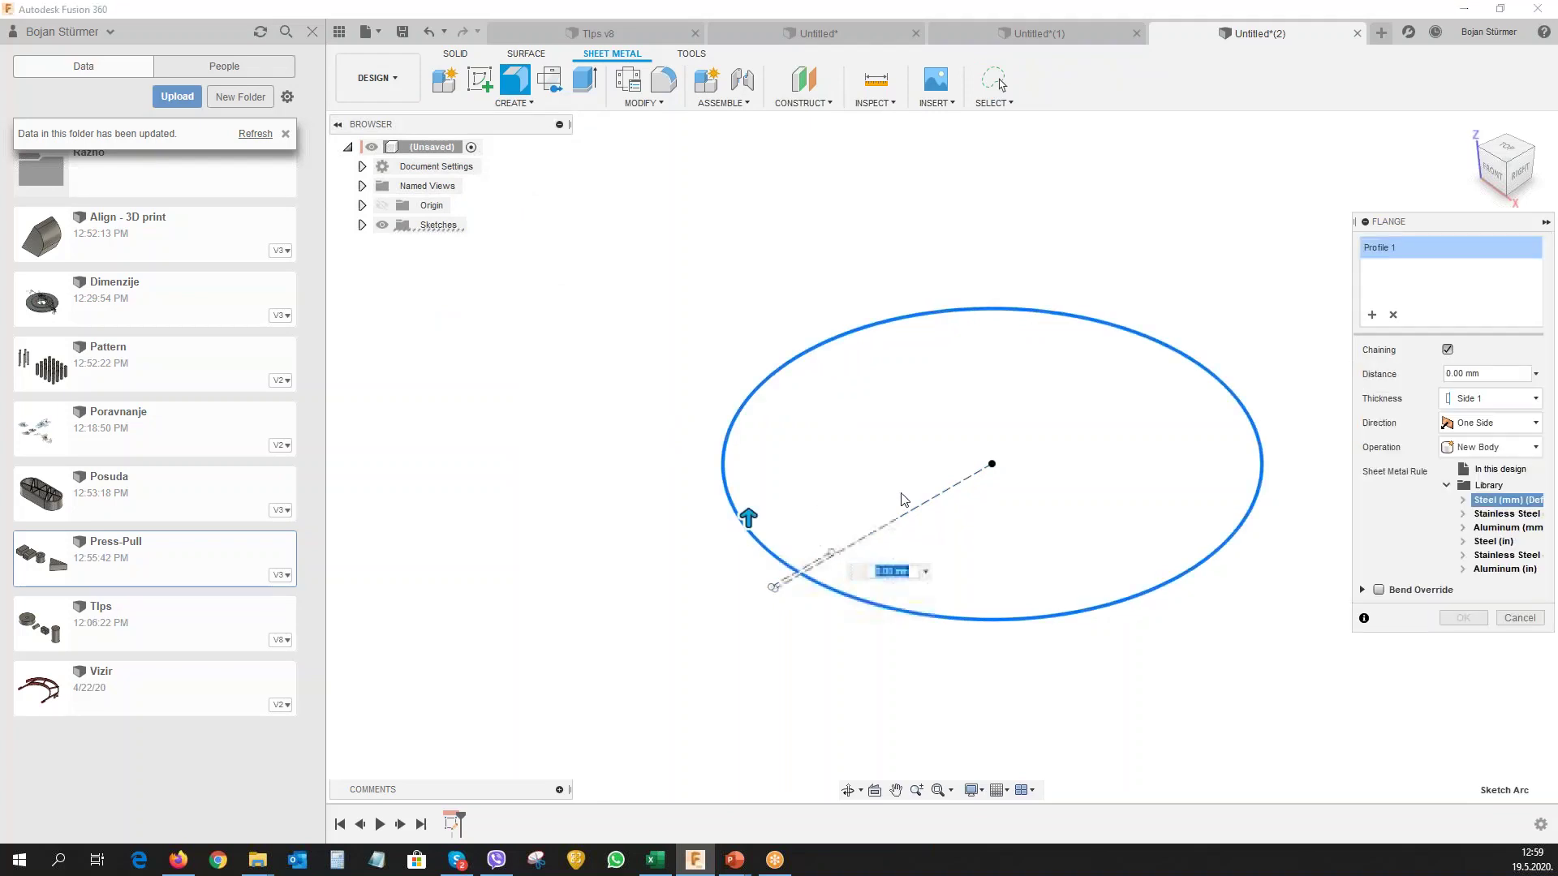
{"action": "left_click_drag", "start_coordinate": [747, 516], "coordinate": [748, 439]}
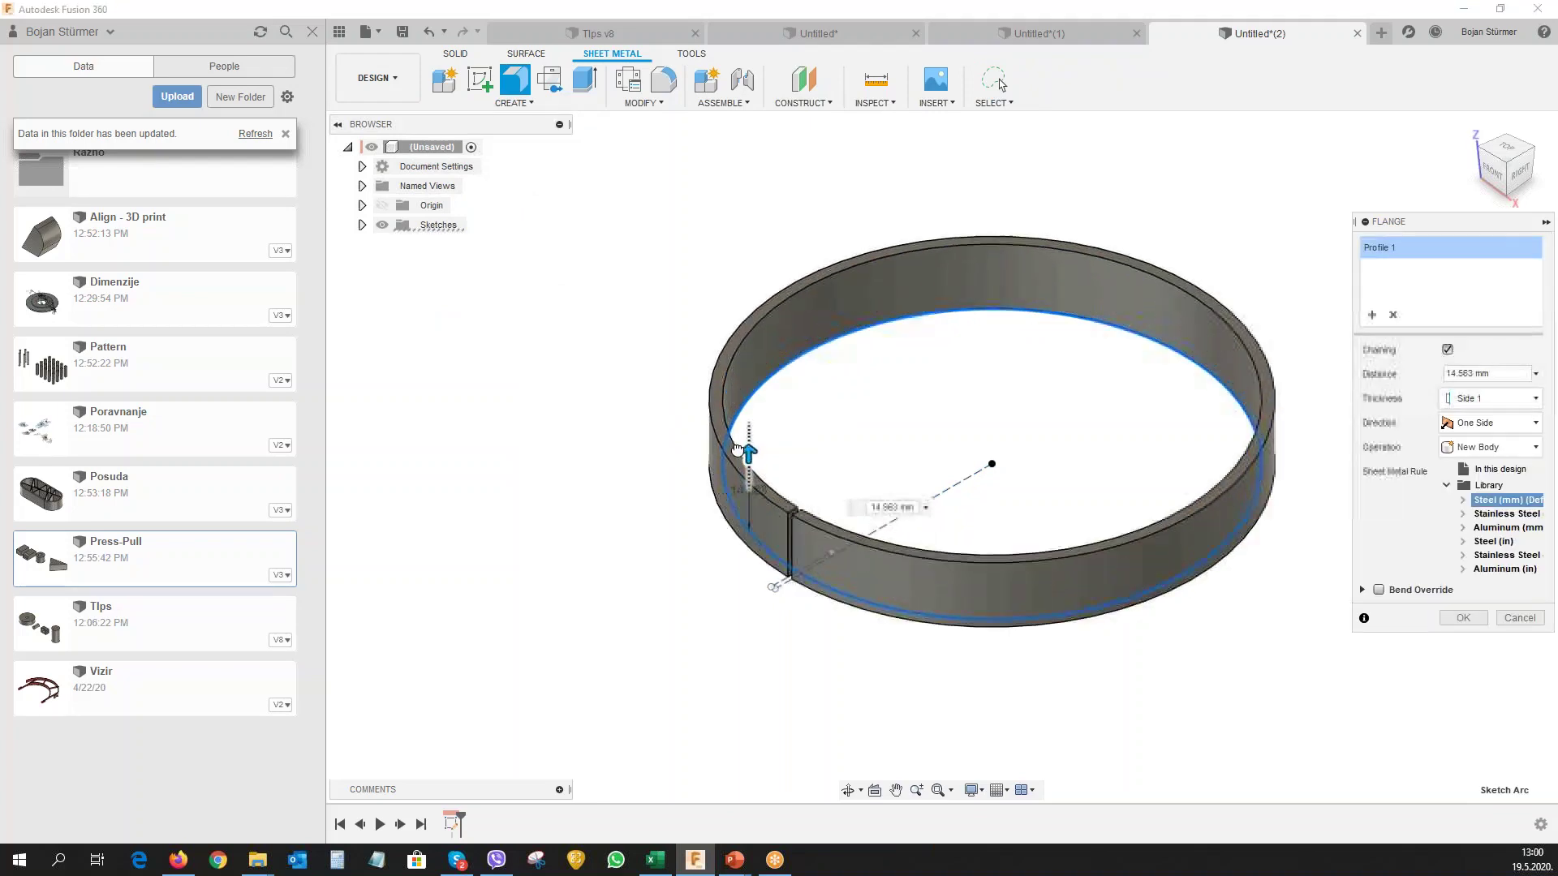
{"action": "type", "text": "25"}
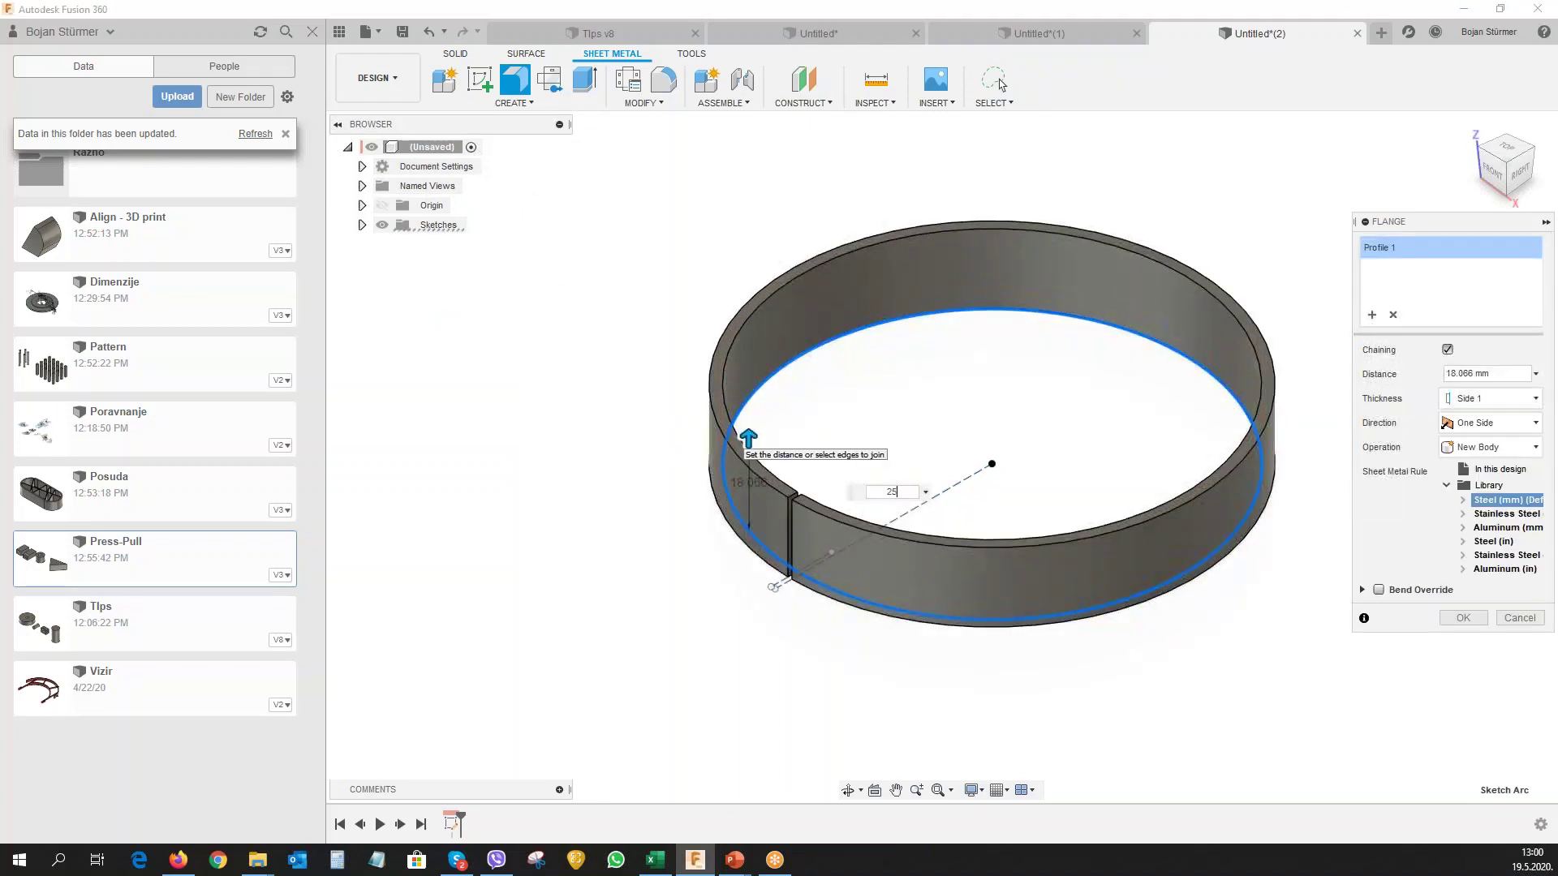
{"action": "key", "text": "Return"}
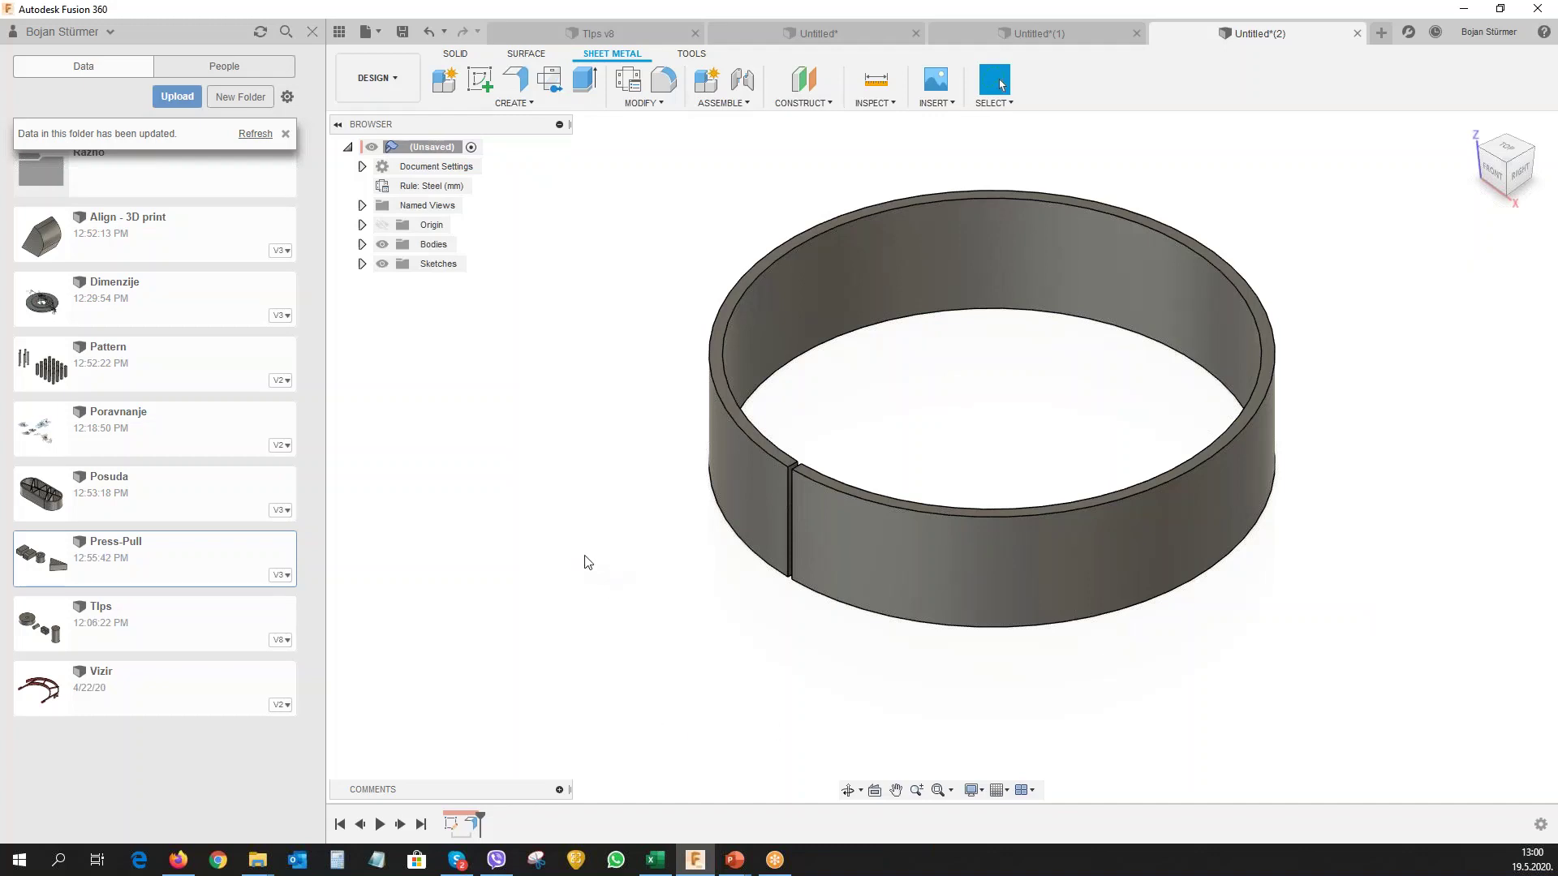
Orbit and zoom in on the seam of the ring's slit.
{"action": "middle_click_drag", "start_coordinate": [619, 546], "coordinate": [676, 542], "text": "shift"}
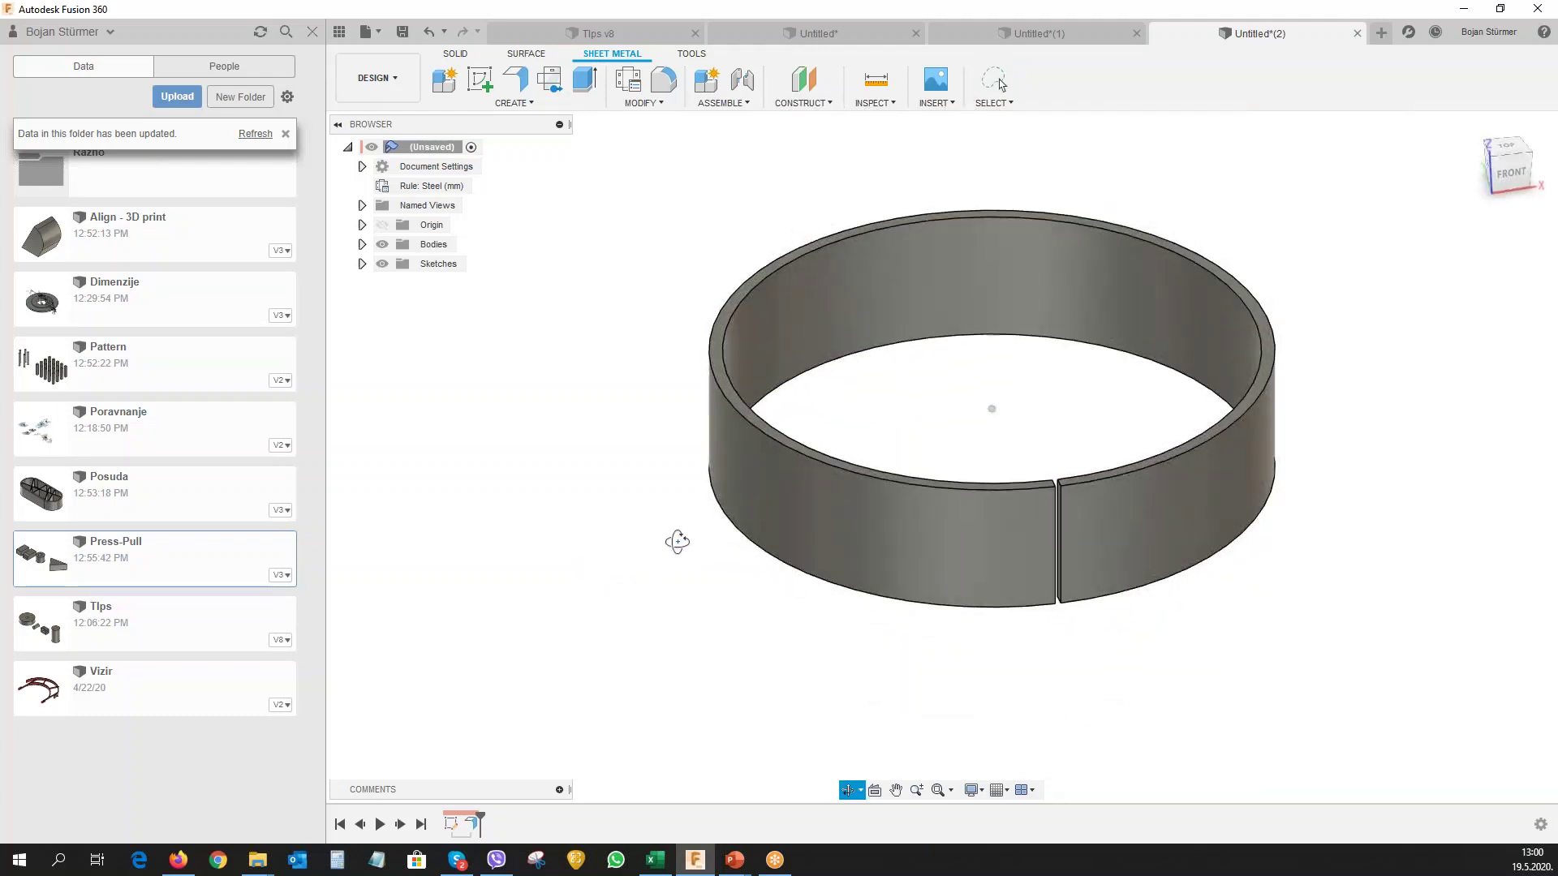
{"action": "left_click", "coordinate": [1001, 84]}
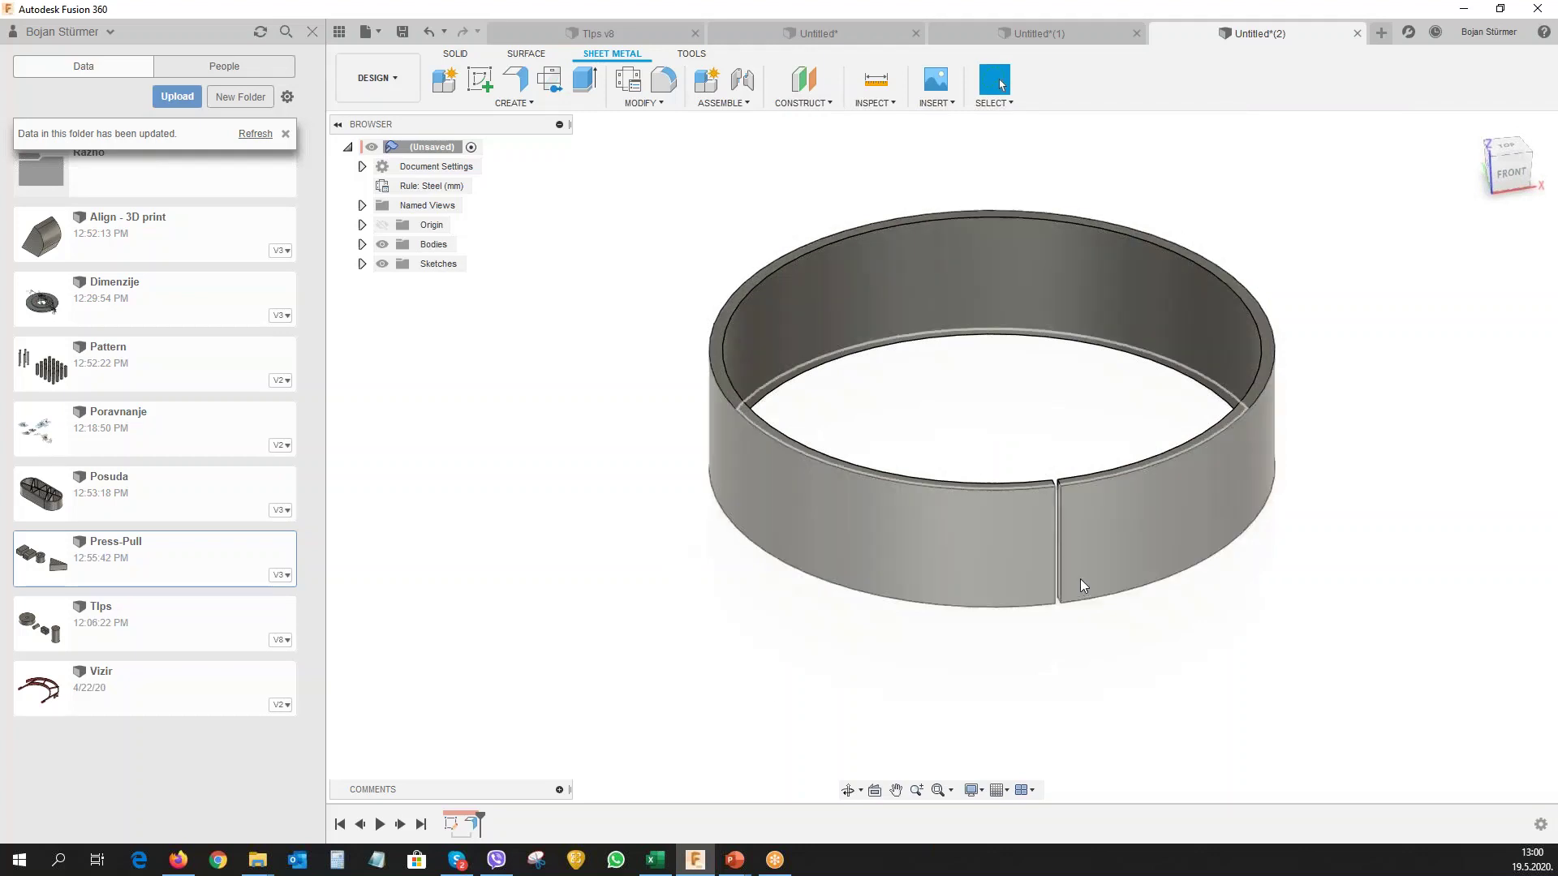
{"action": "scroll", "coordinate": [1079, 577], "scroll_direction": "up", "scroll_amount": 1}
{"action": "scroll", "coordinate": [1080, 578], "scroll_direction": "up", "scroll_amount": 3}
{"action": "scroll", "coordinate": [1079, 578], "scroll_direction": "up", "scroll_amount": 2}
{"action": "scroll", "coordinate": [1078, 578], "scroll_direction": "up", "scroll_amount": 1}
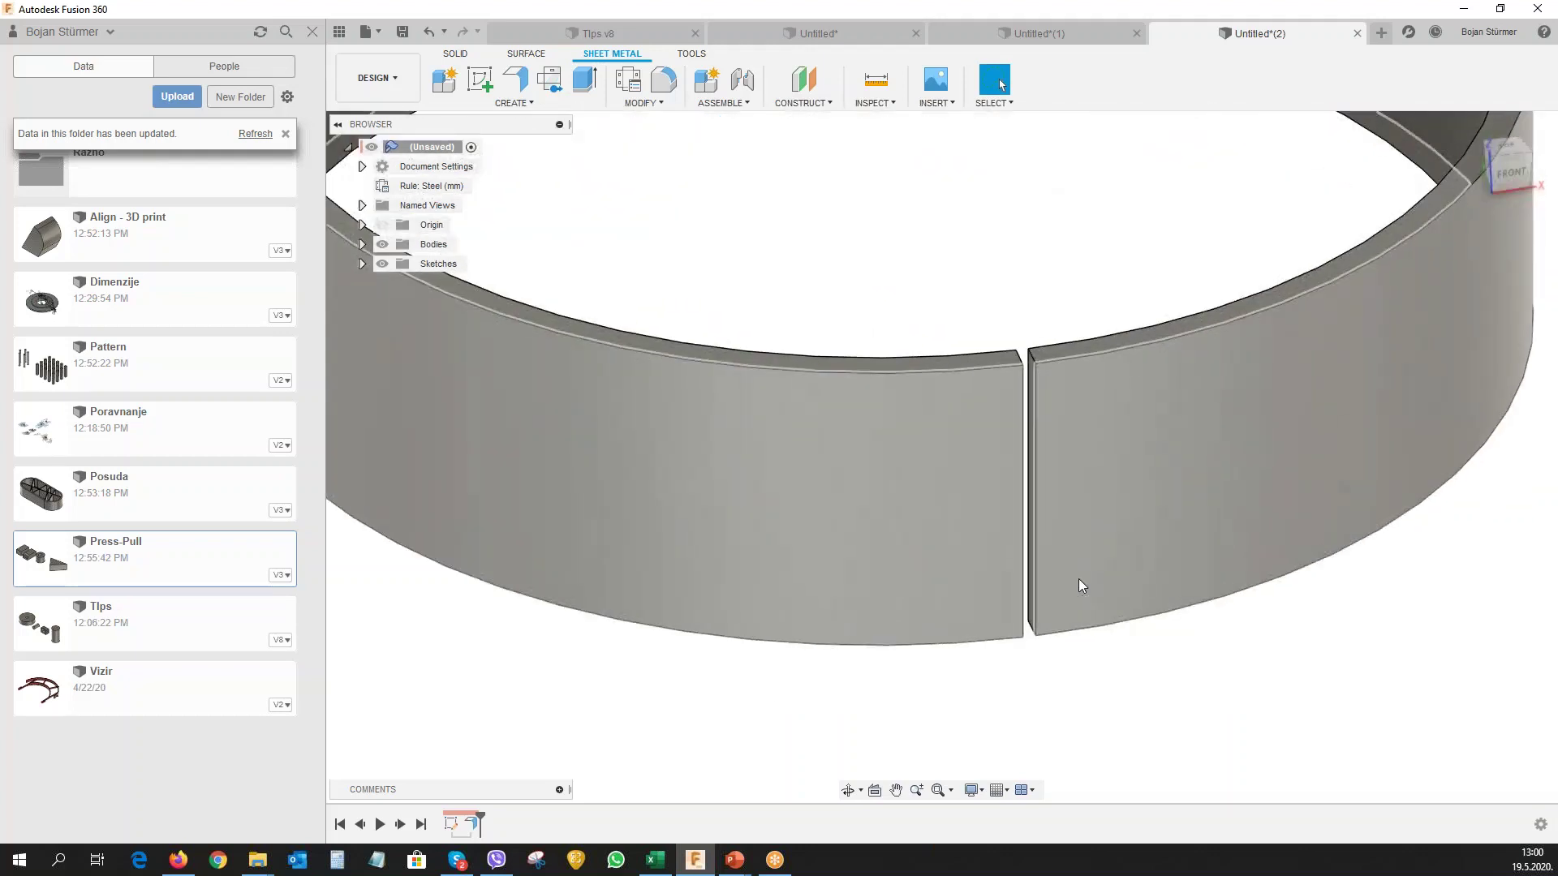
Extrude the slit's cut end face 0.5 mm, joined to the ring.
{"action": "left_click", "coordinate": [584, 81]}
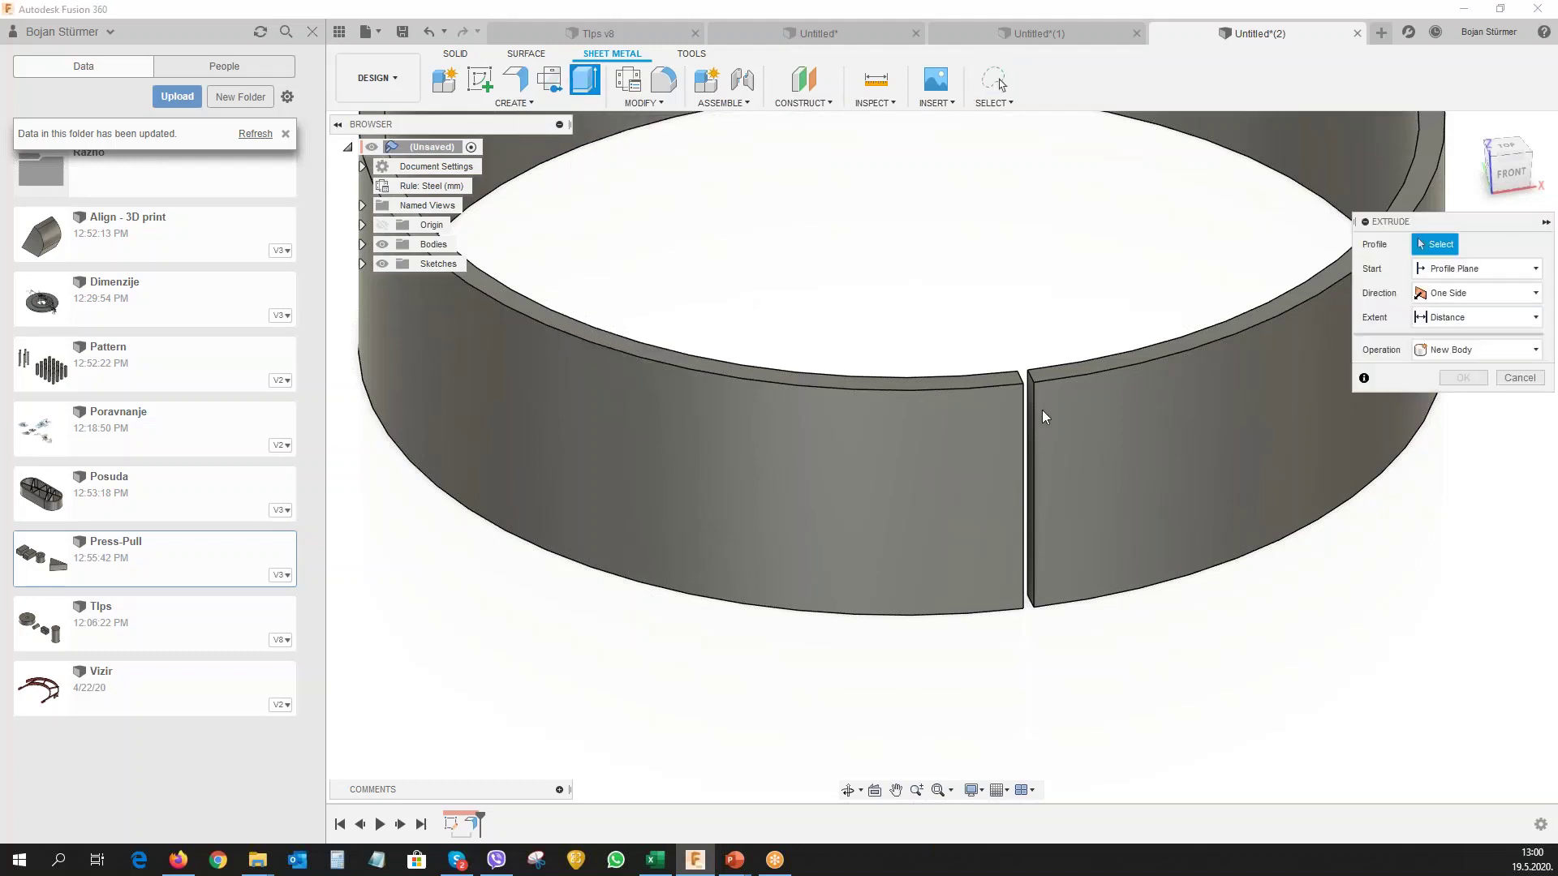
{"action": "scroll", "coordinate": [1038, 414], "scroll_direction": "up", "scroll_amount": 2}
{"action": "left_click", "coordinate": [1021, 398]}
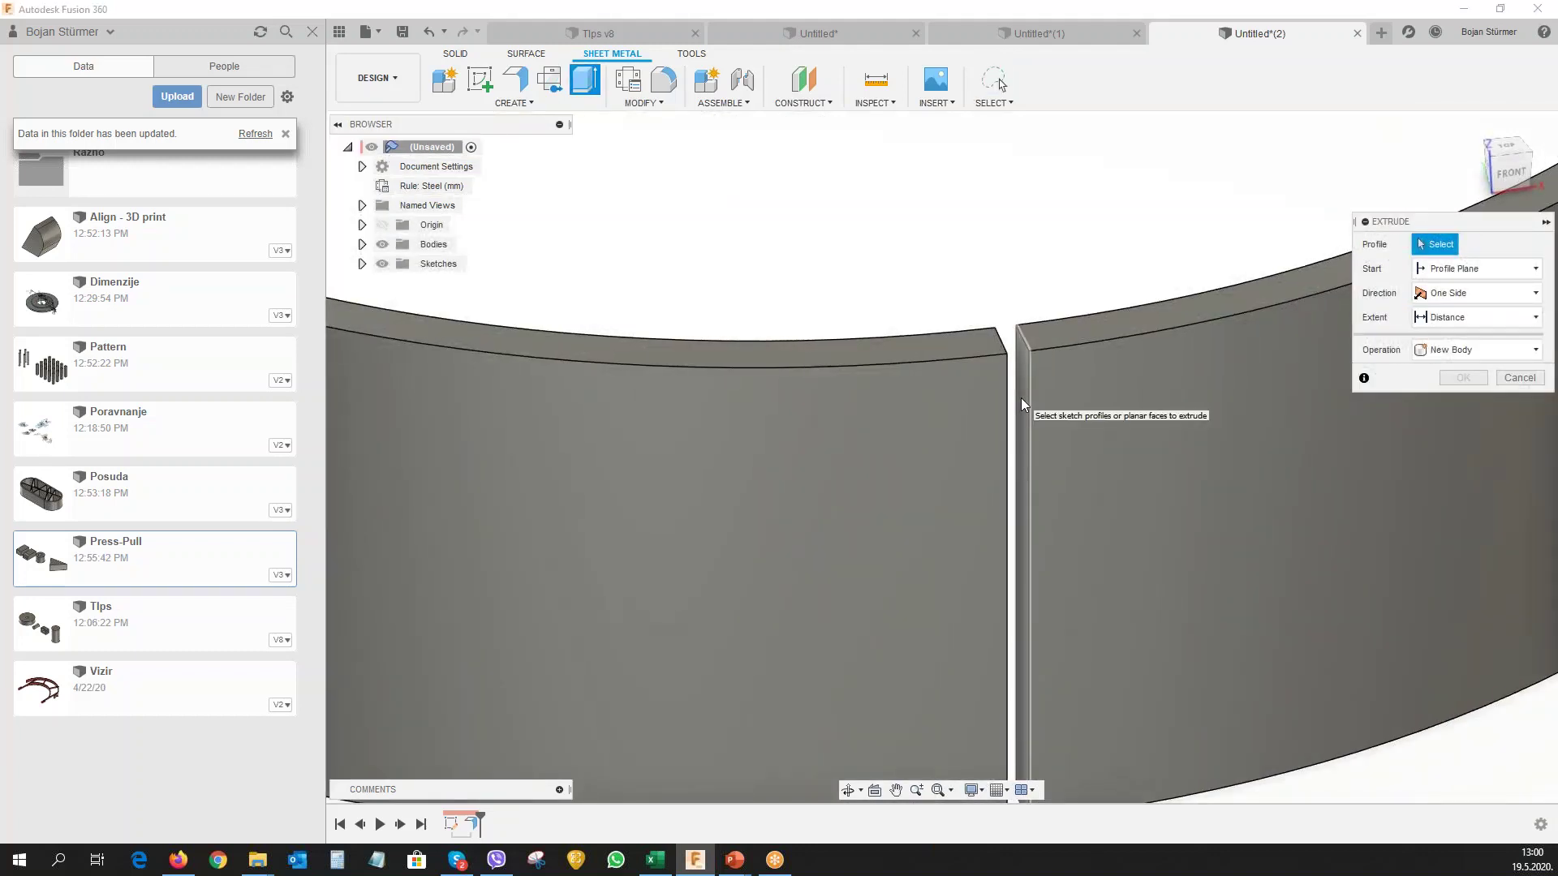
{"action": "left_click_drag", "start_coordinate": [1004, 399], "coordinate": [999, 401]}
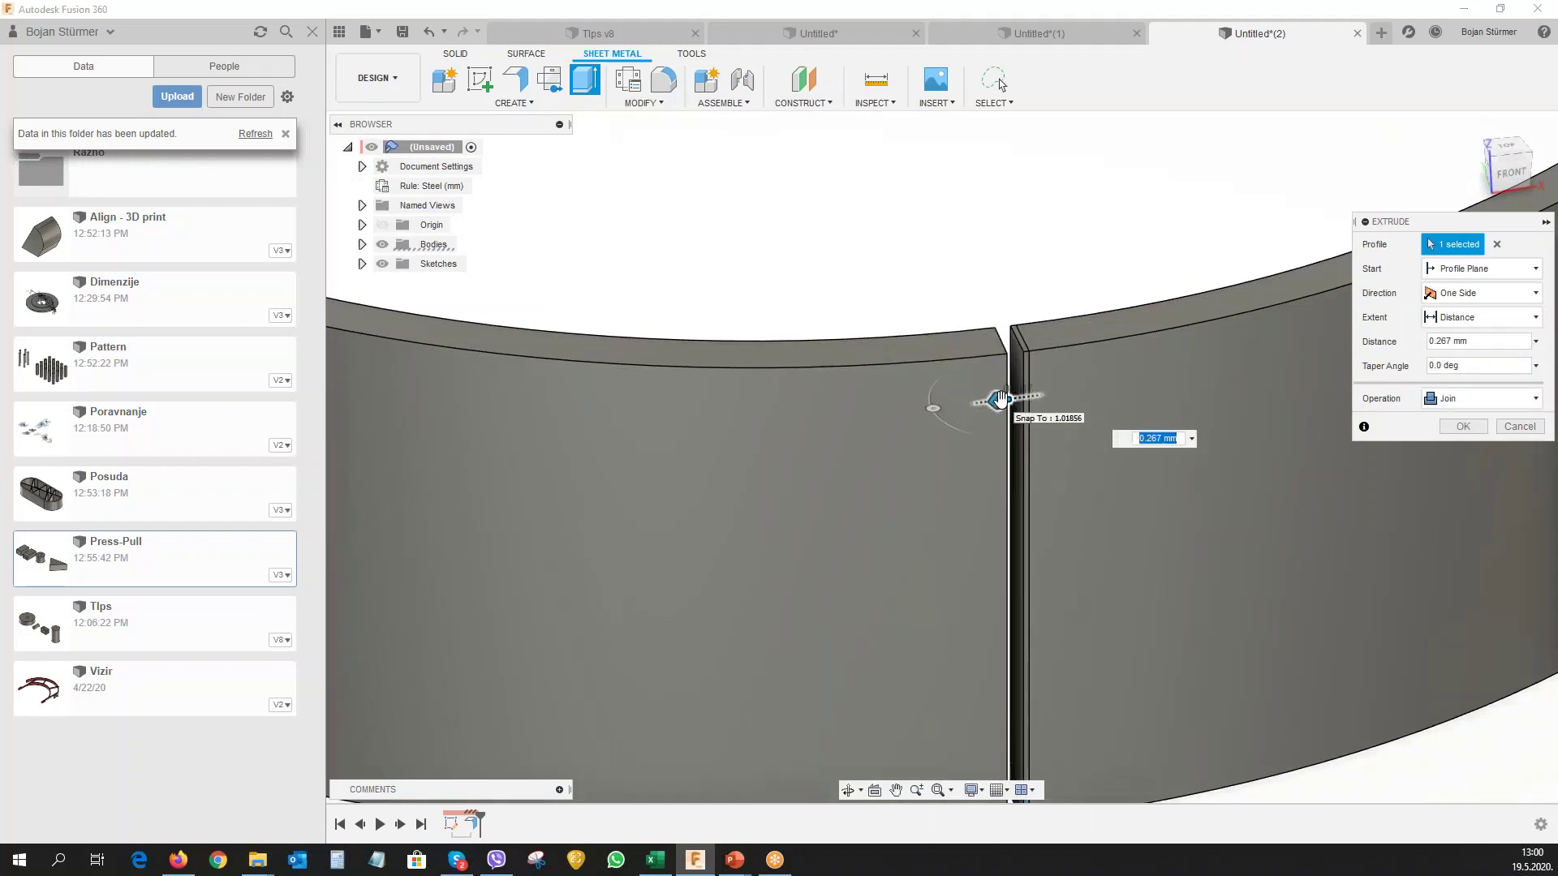
{"action": "type", "text": "0.5"}
{"action": "key", "text": "Return"}
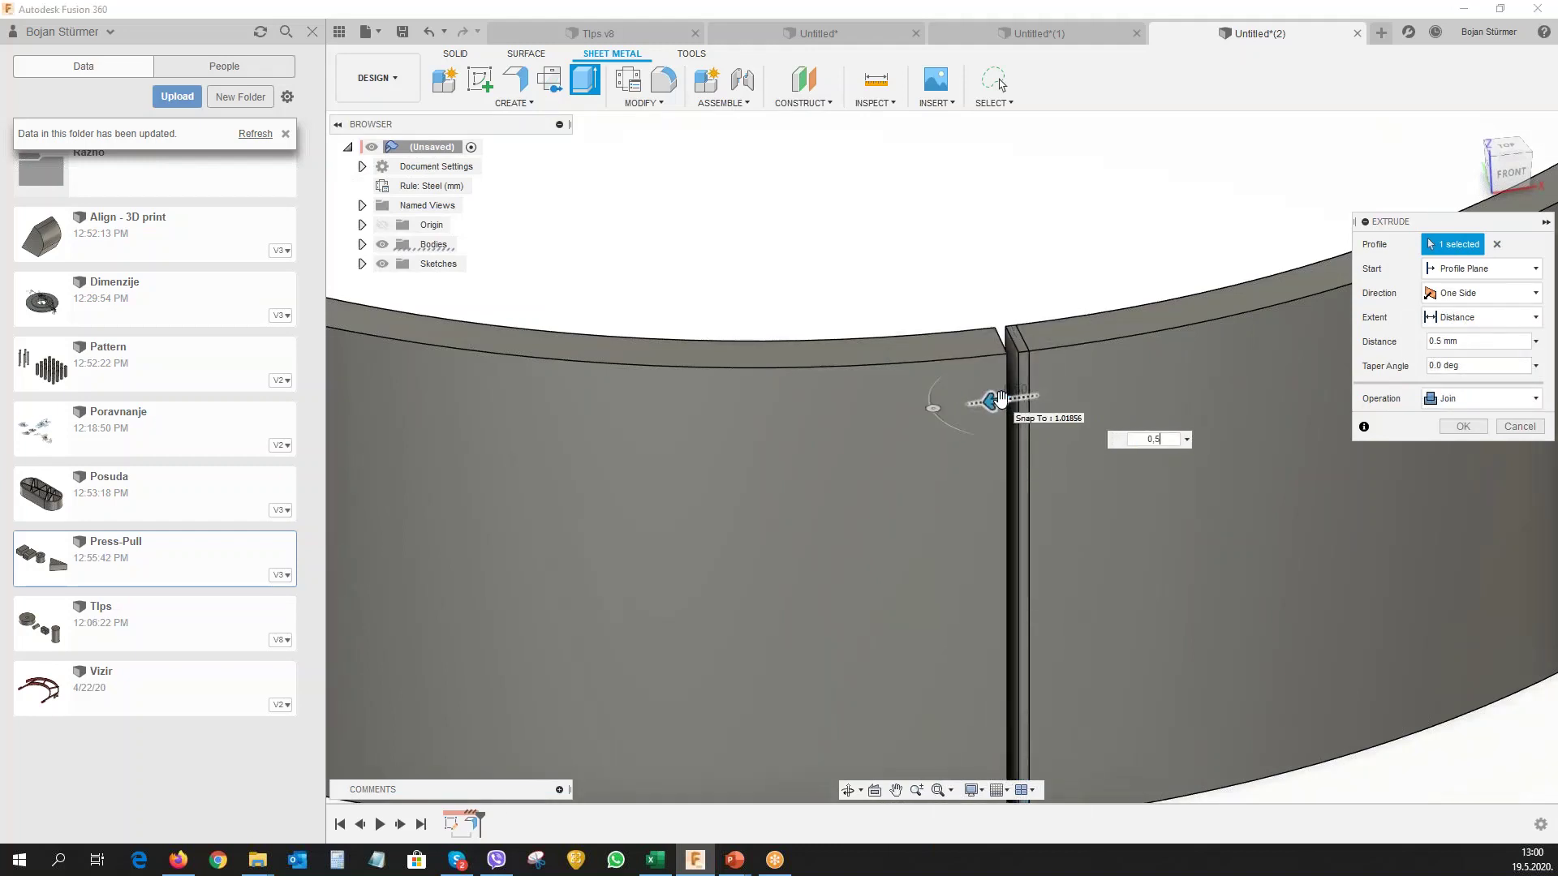
{"action": "key", "text": "Return"}
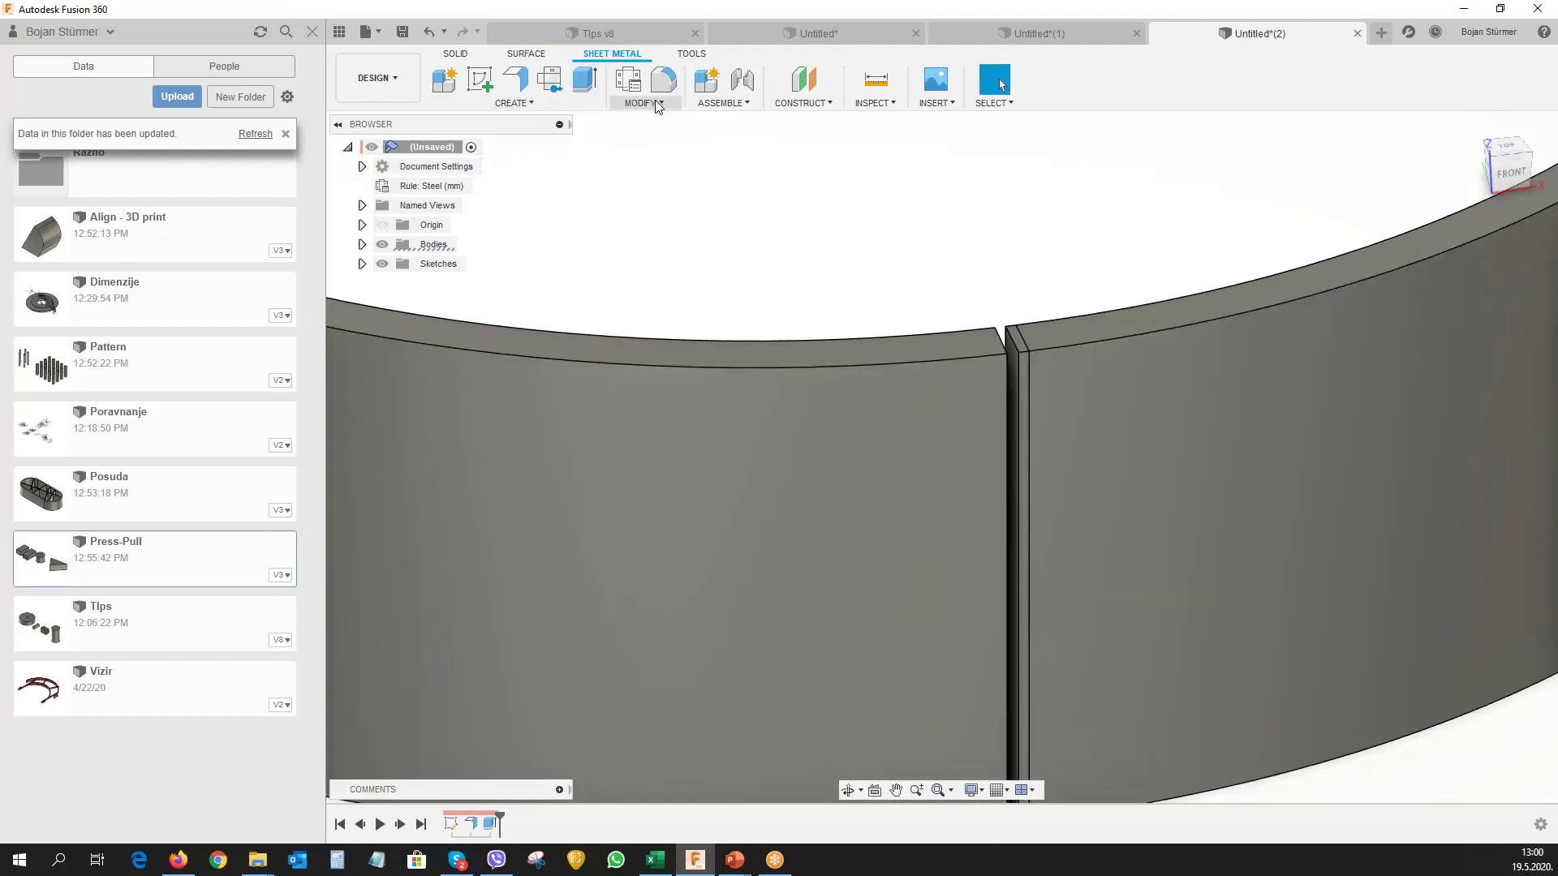
Unfold the sheet-metal ring into a flat strip, keeping the thin cut face fixed.
{"action": "left_click", "coordinate": [655, 103]}
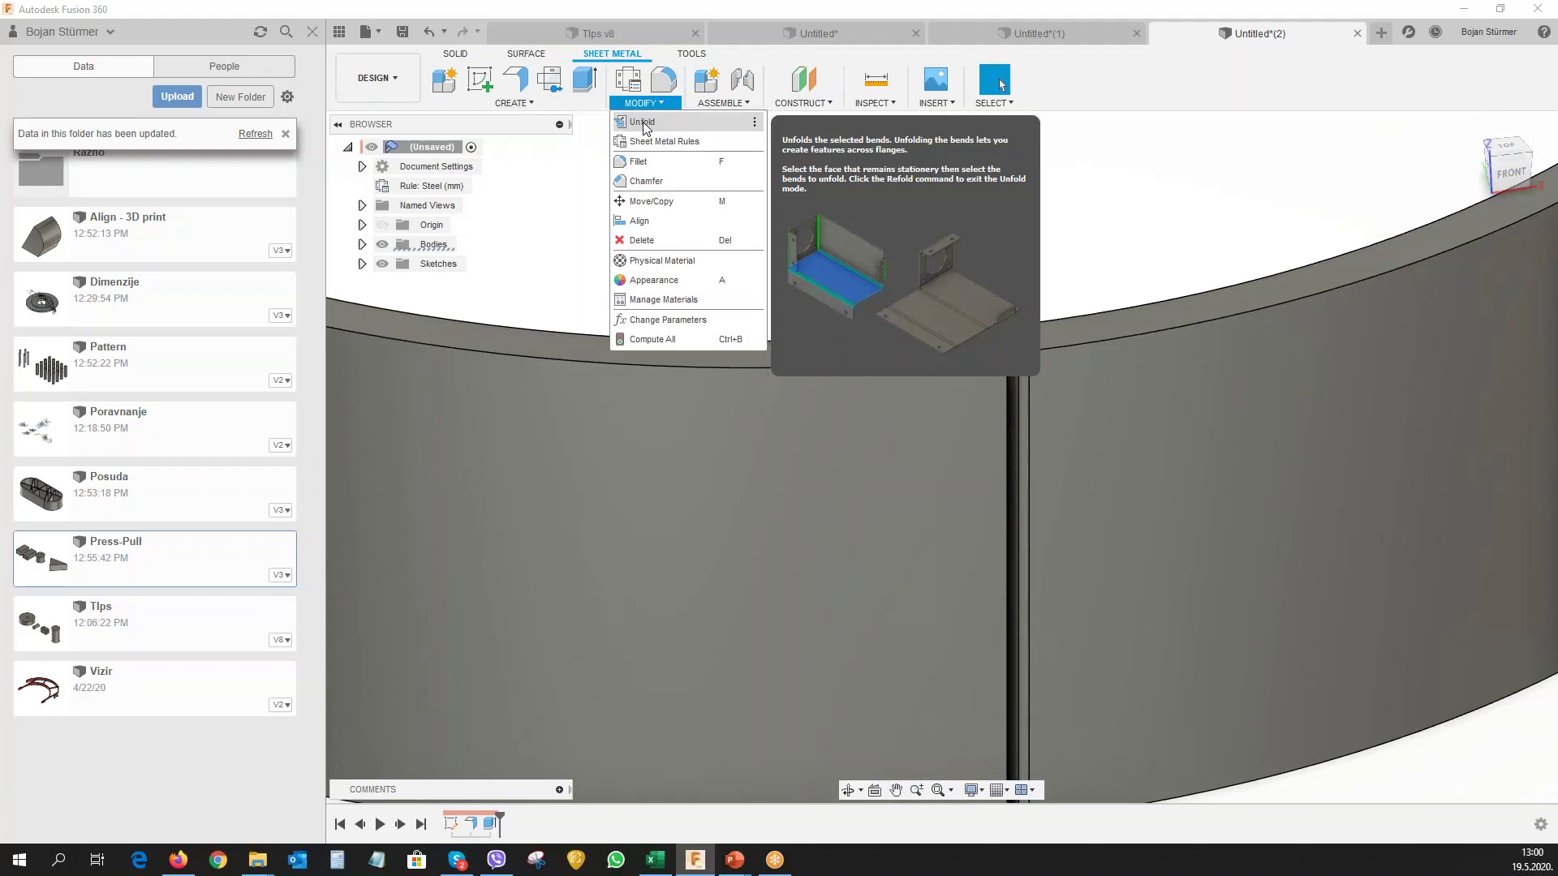
{"action": "left_click", "coordinate": [642, 122]}
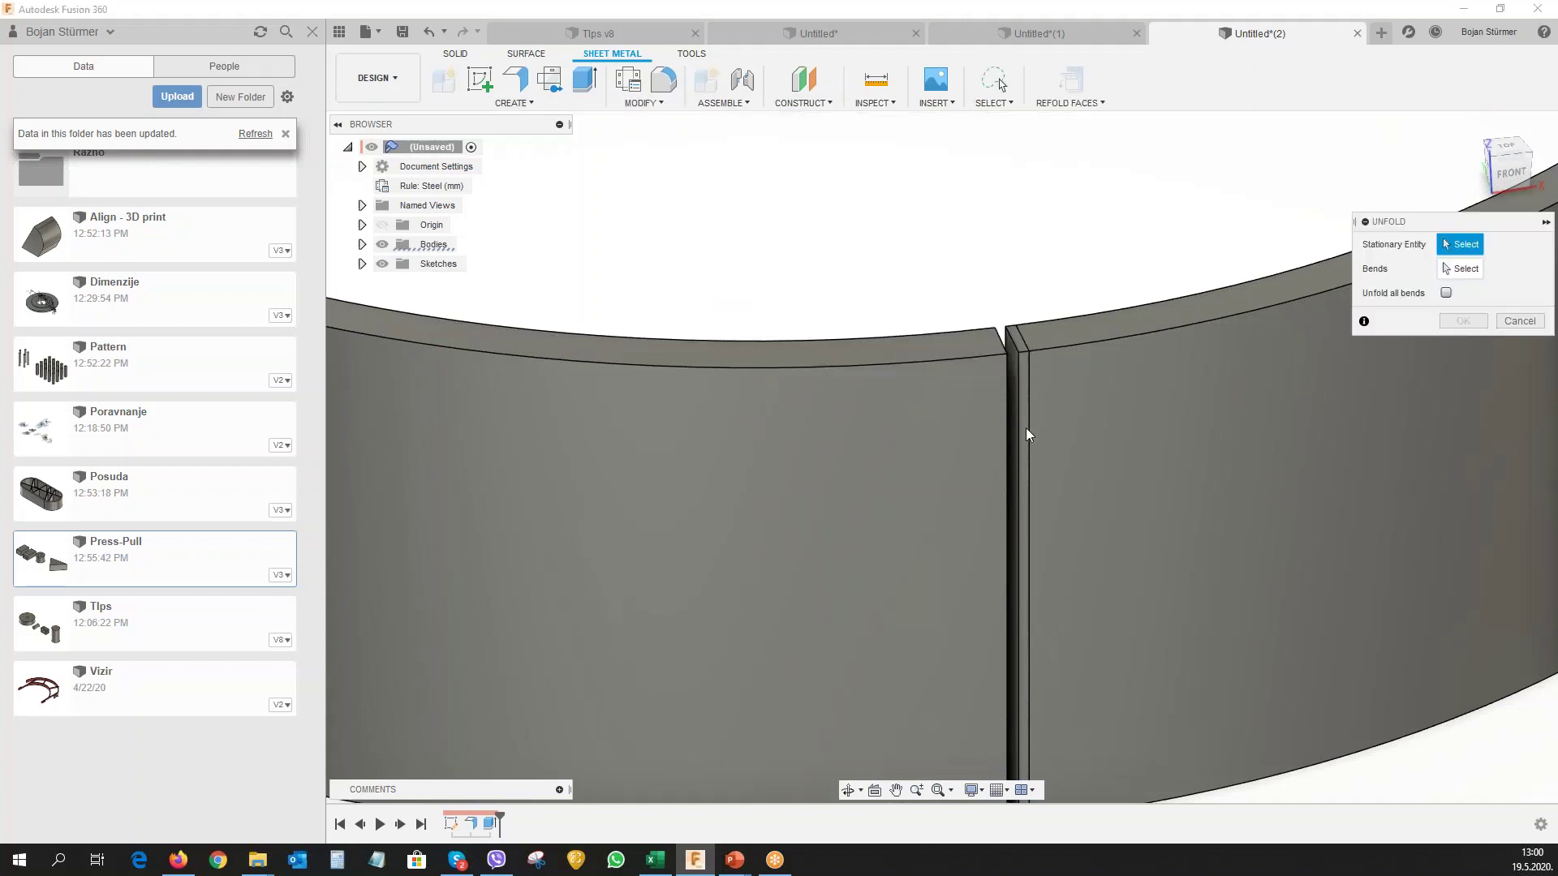
{"action": "left_click", "coordinate": [1024, 469]}
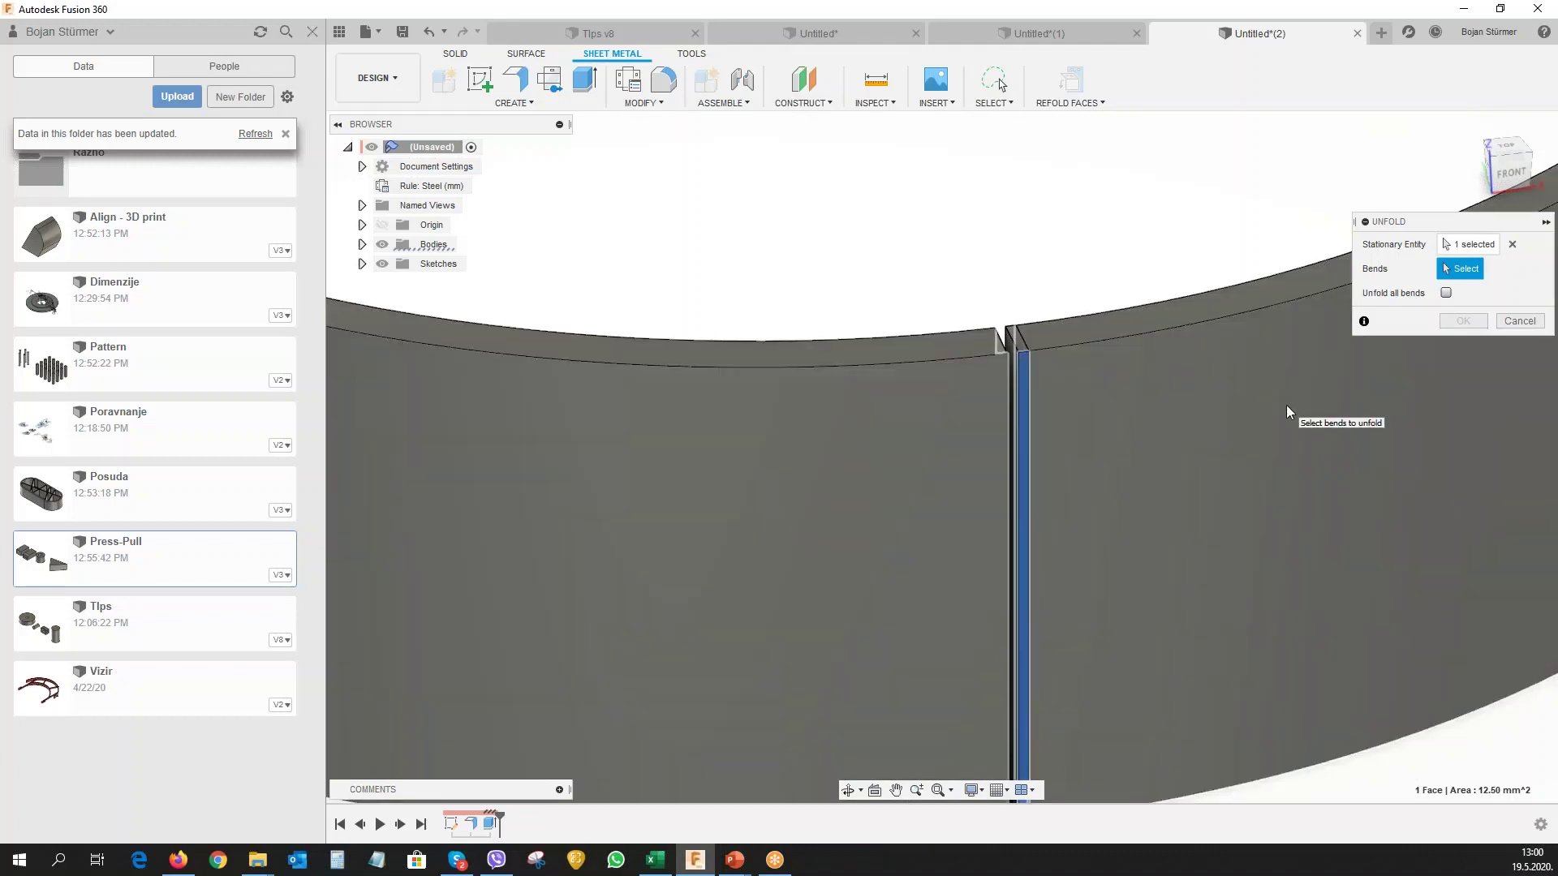
{"action": "left_click", "coordinate": [1287, 405]}
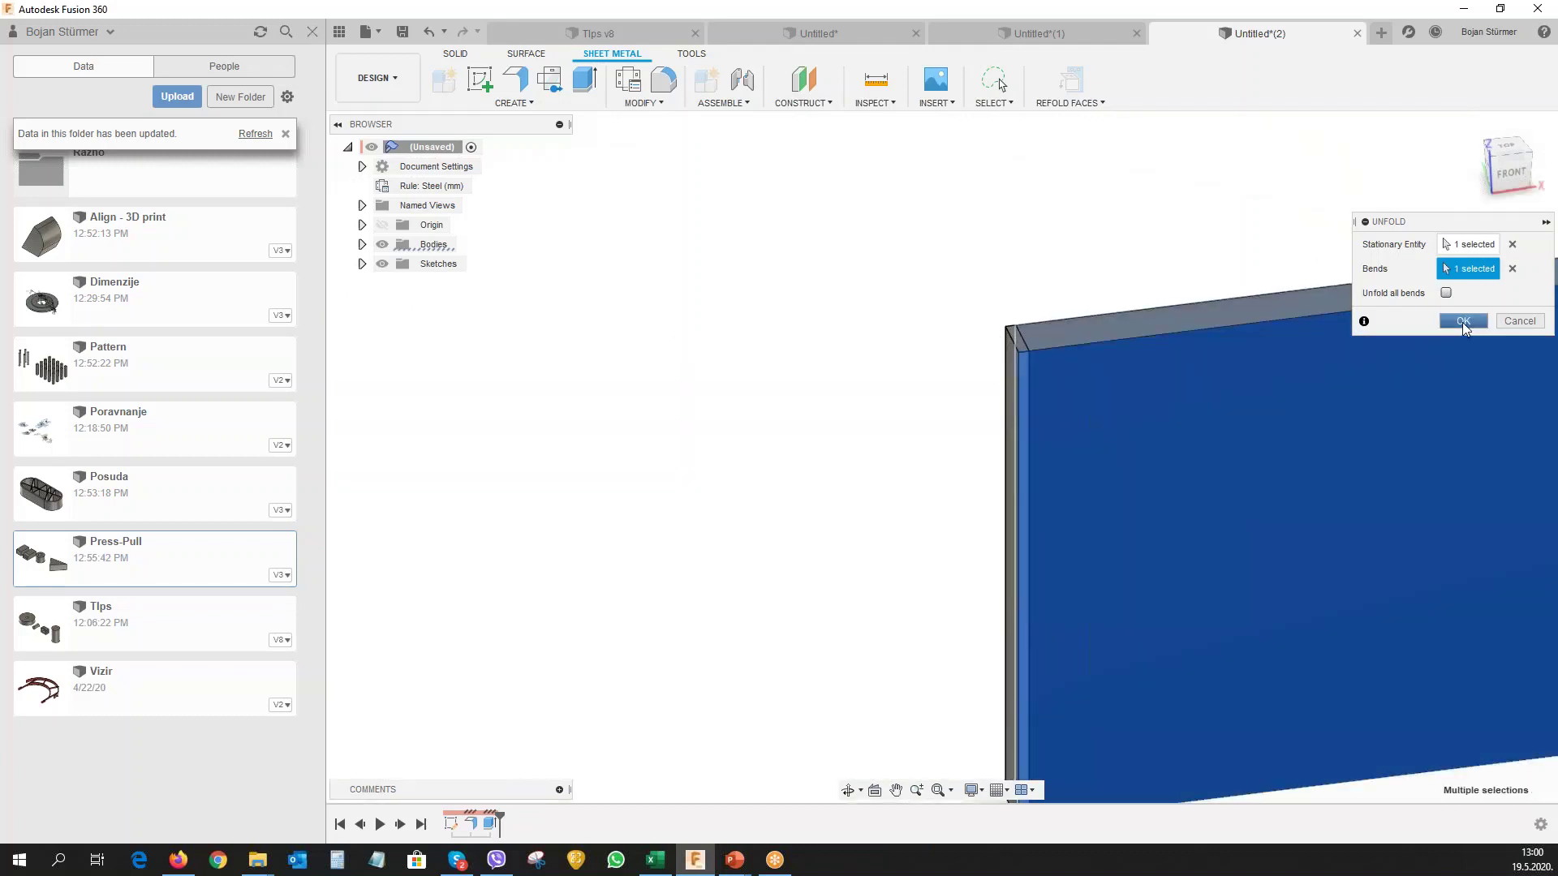
{"action": "left_click", "coordinate": [1462, 323]}
{"action": "scroll", "coordinate": [713, 349], "scroll_direction": "down", "scroll_amount": 2}
{"action": "scroll", "coordinate": [713, 350], "scroll_direction": "down", "scroll_amount": 2}
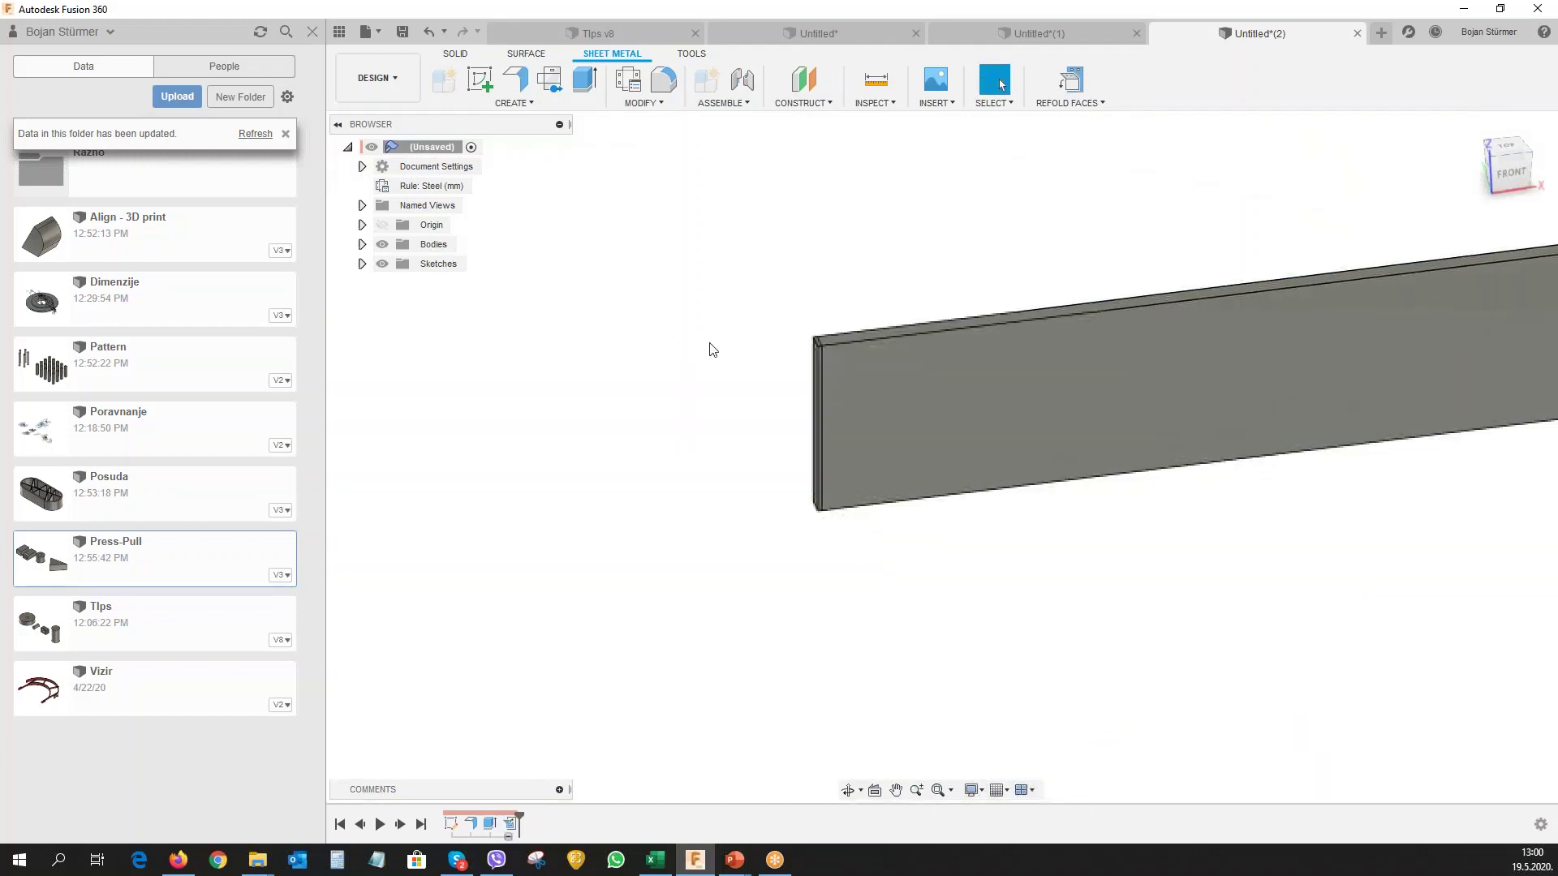
{"action": "mouse_move", "coordinate": [439, 452]}
{"action": "middle_mouse_down"}
{"action": "mouse_move", "coordinate": [772, 562]}
{"action": "mouse_move", "coordinate": [731, 553]}
{"action": "middle_mouse_up"}
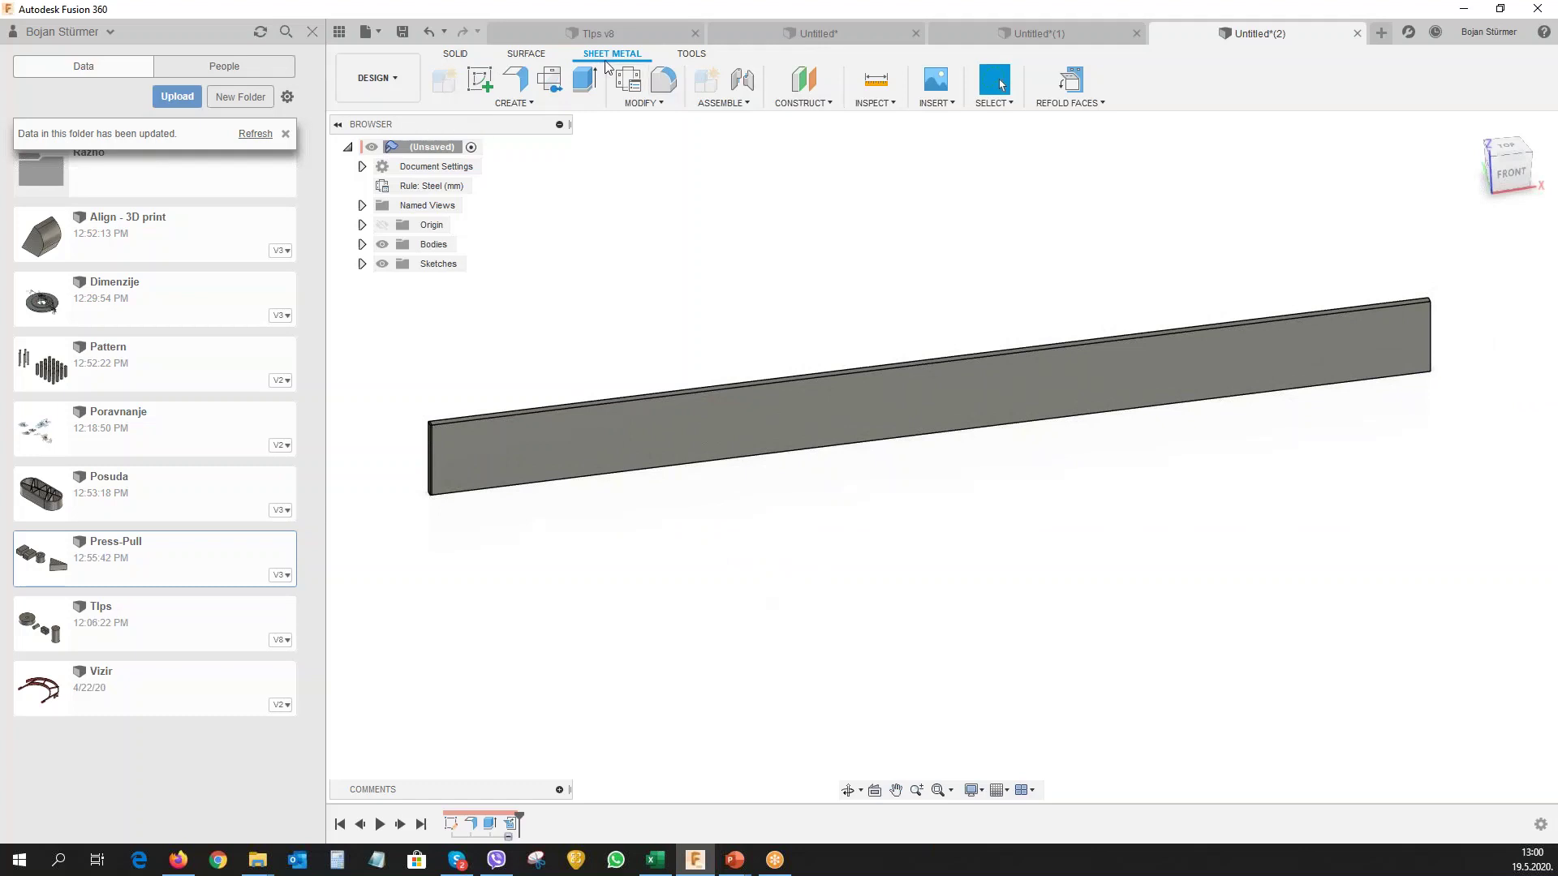
Start a new sketch on the flat strip's front face.
{"action": "left_click", "coordinate": [452, 55]}
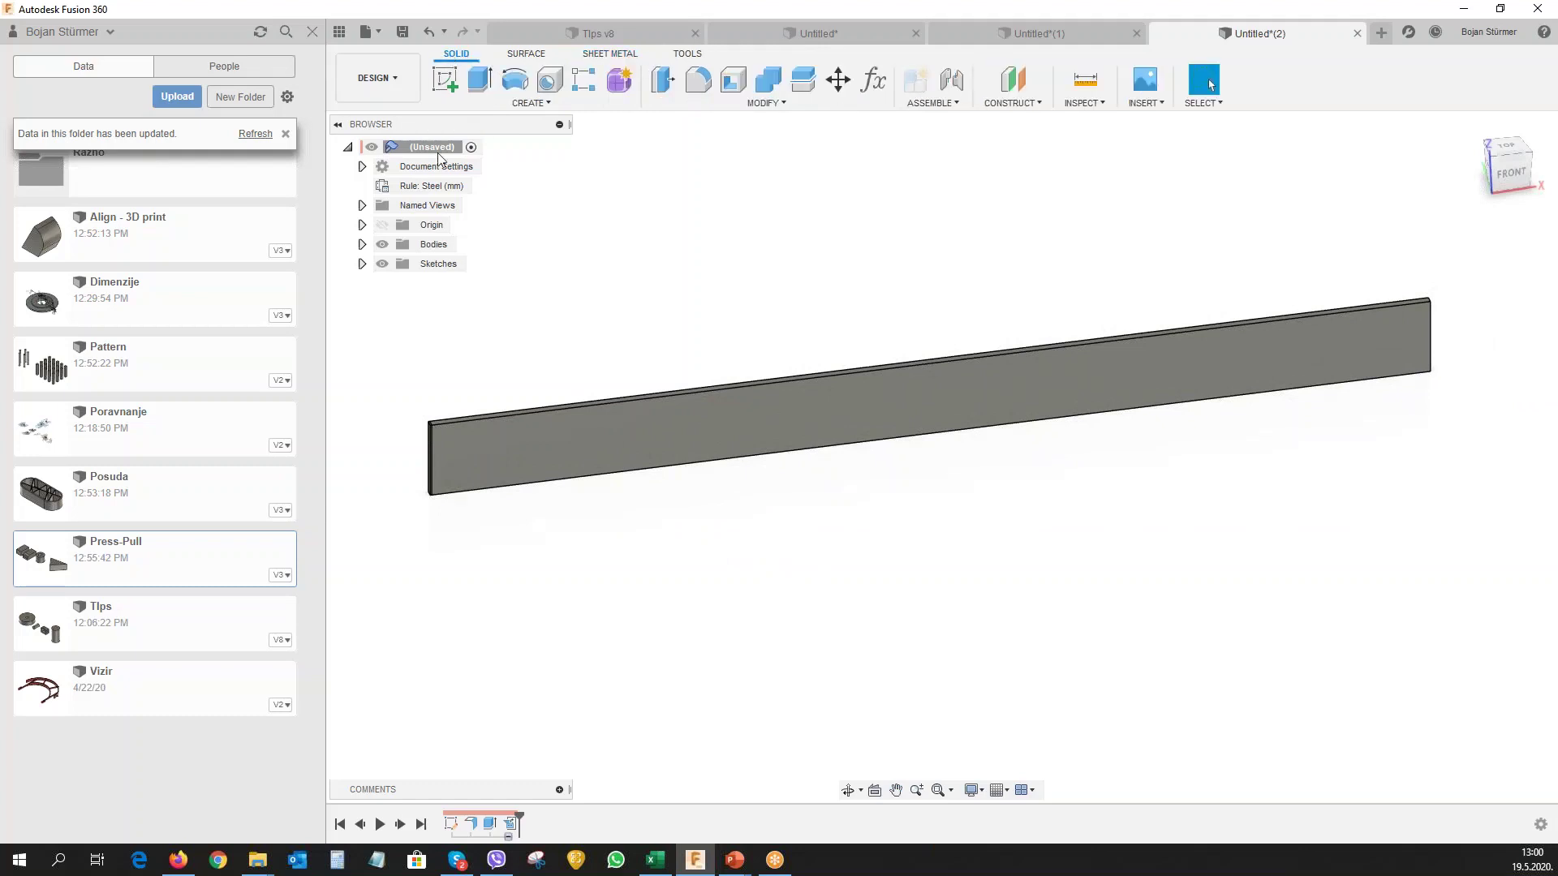
{"action": "left_click", "coordinate": [434, 79]}
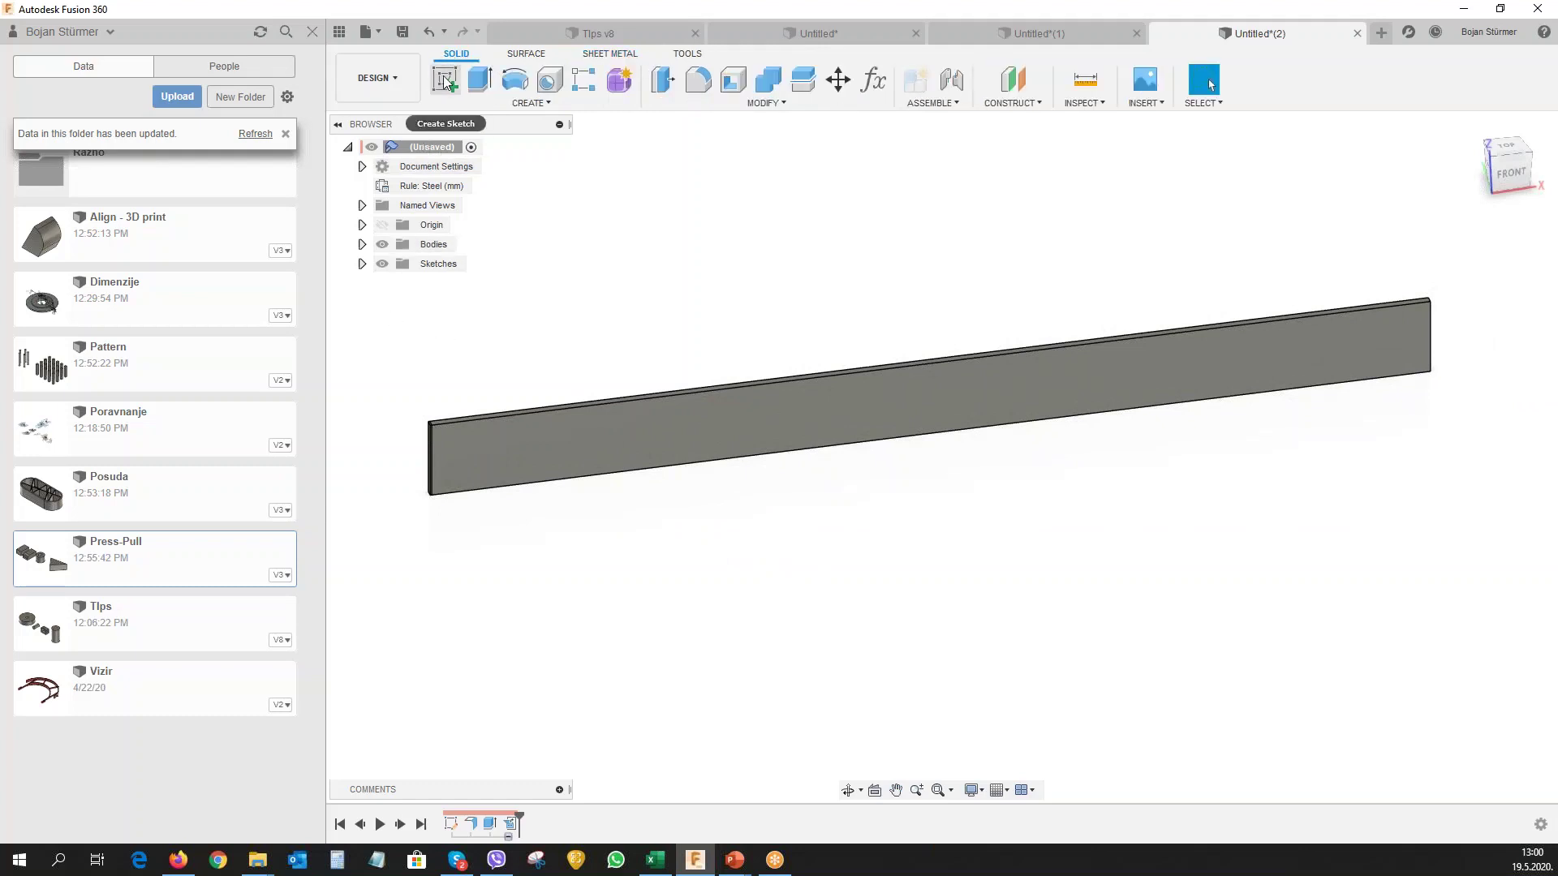
{"action": "left_click", "coordinate": [519, 448]}
{"action": "left_click", "coordinate": [616, 442]}
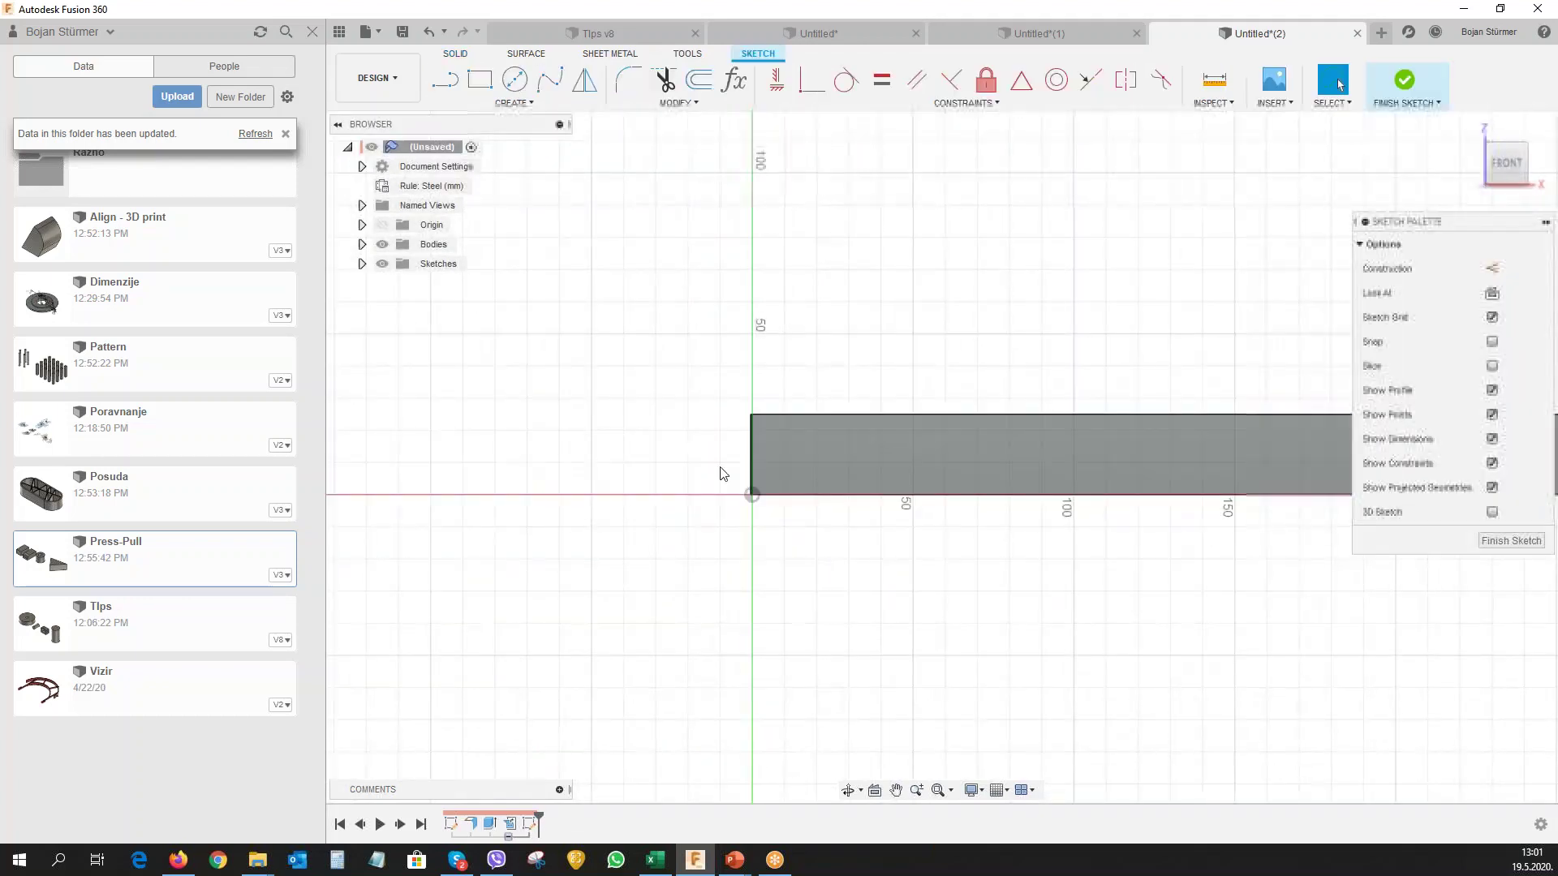
Start a sketch text box anchored at the flat strip's left end.
{"action": "middle_click_drag", "start_coordinate": [868, 608], "coordinate": [557, 629]}
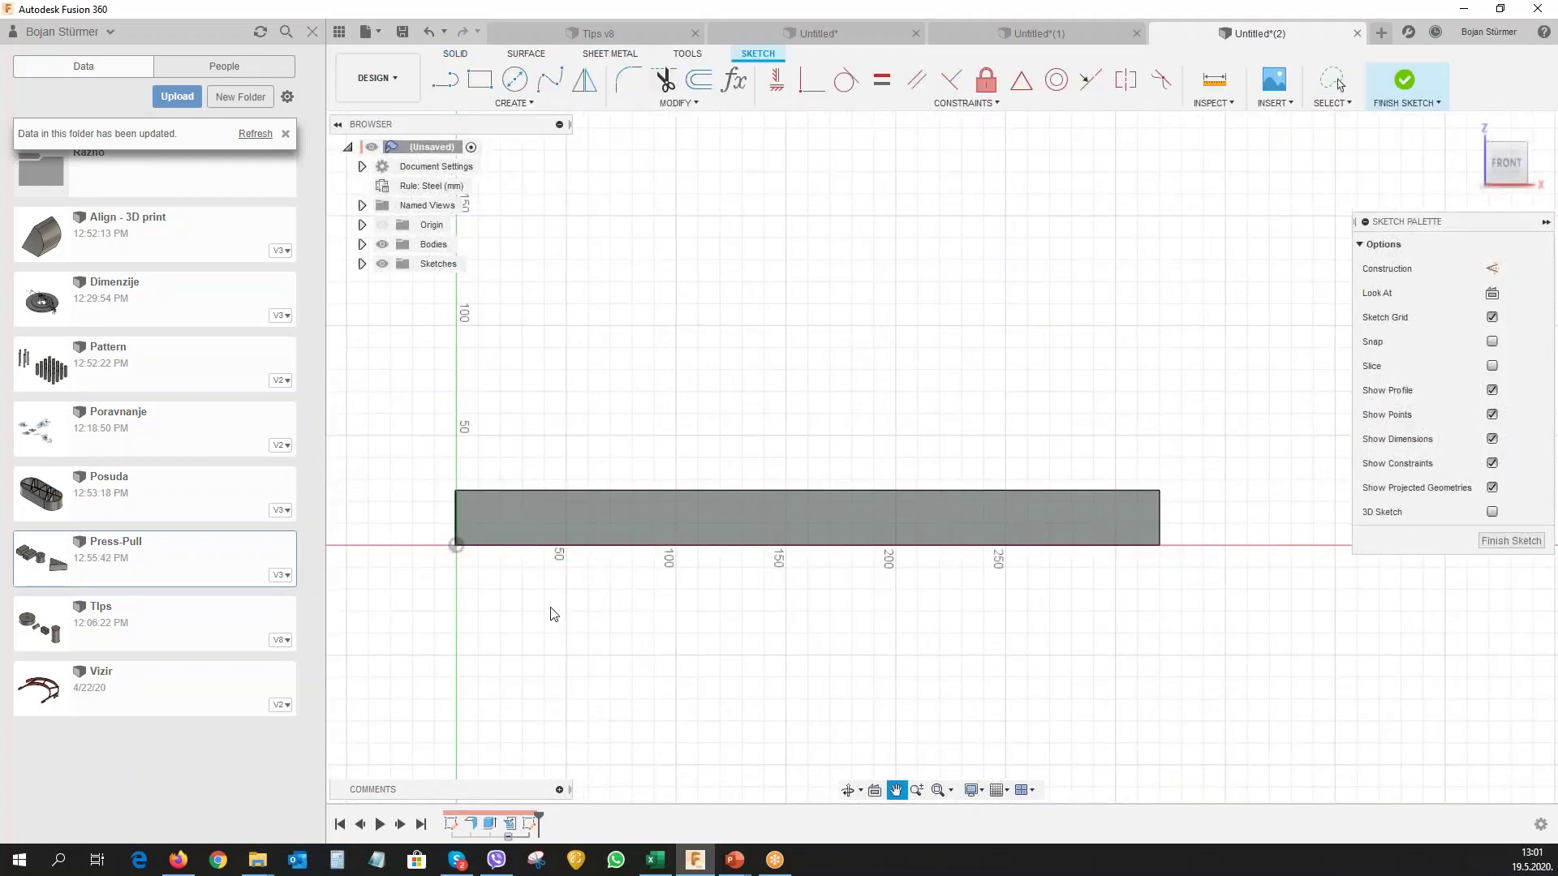
{"action": "left_click", "coordinate": [512, 103]}
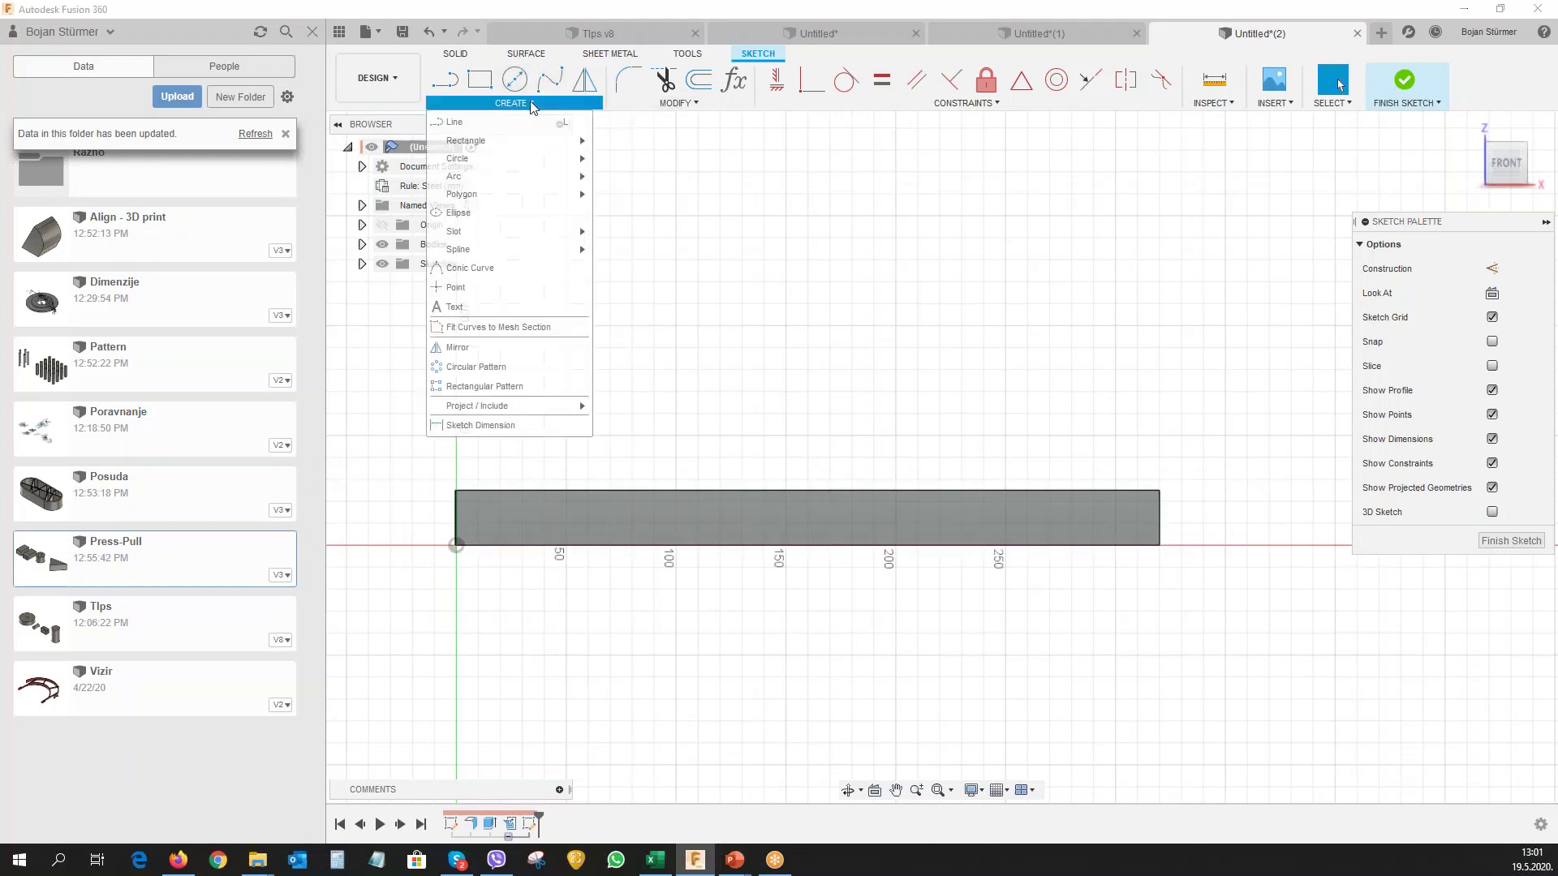
{"action": "left_click", "coordinate": [458, 306]}
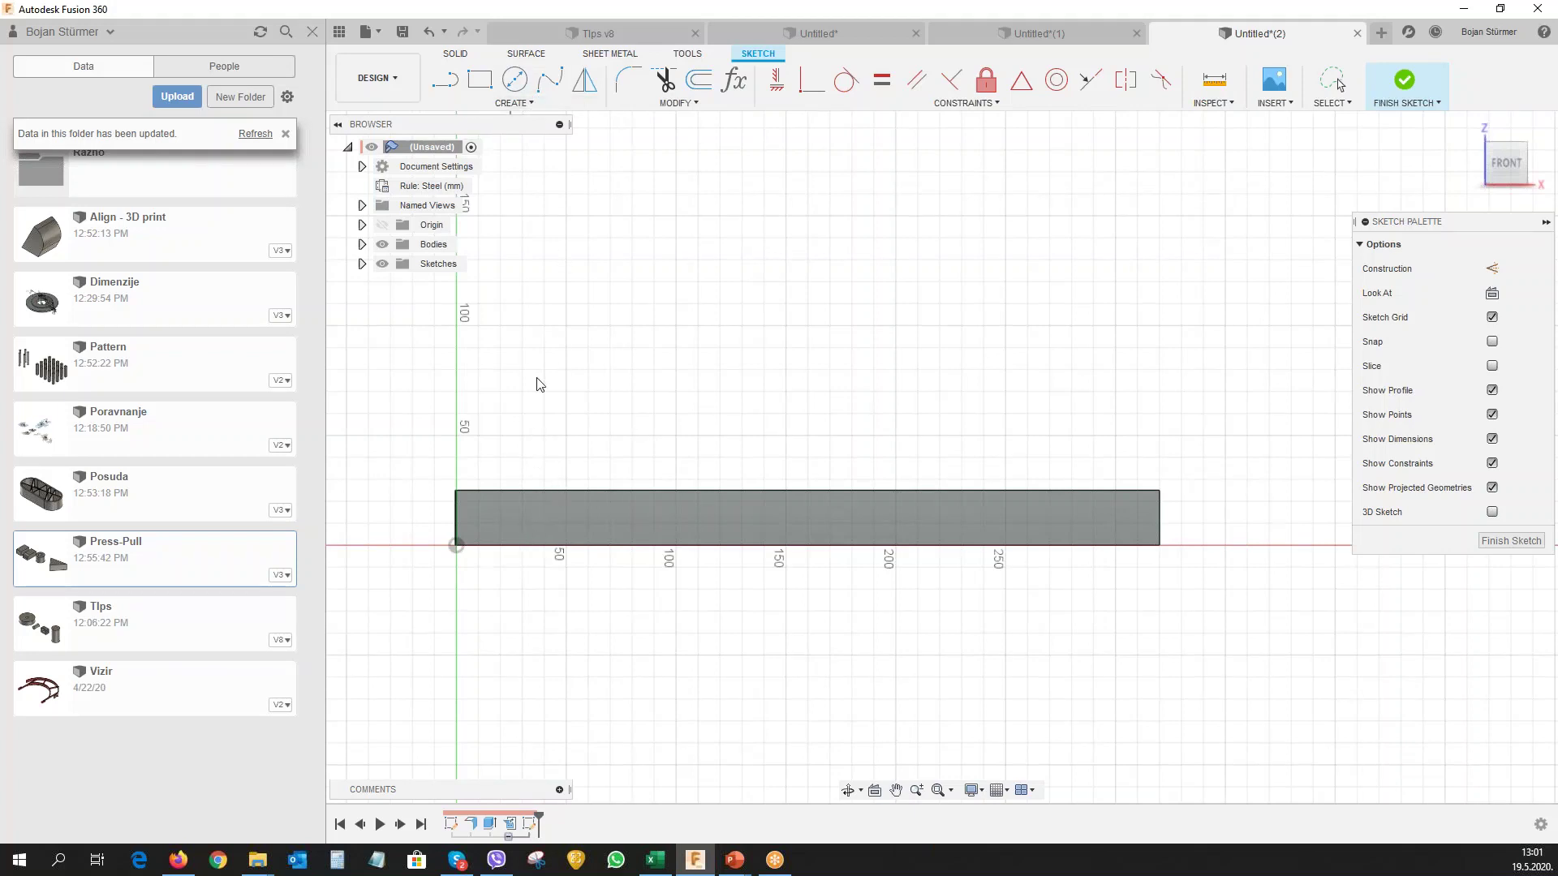
{"action": "left_click", "coordinate": [527, 104]}
{"action": "key", "text": "l"}
{"action": "left_click", "coordinate": [479, 532]}
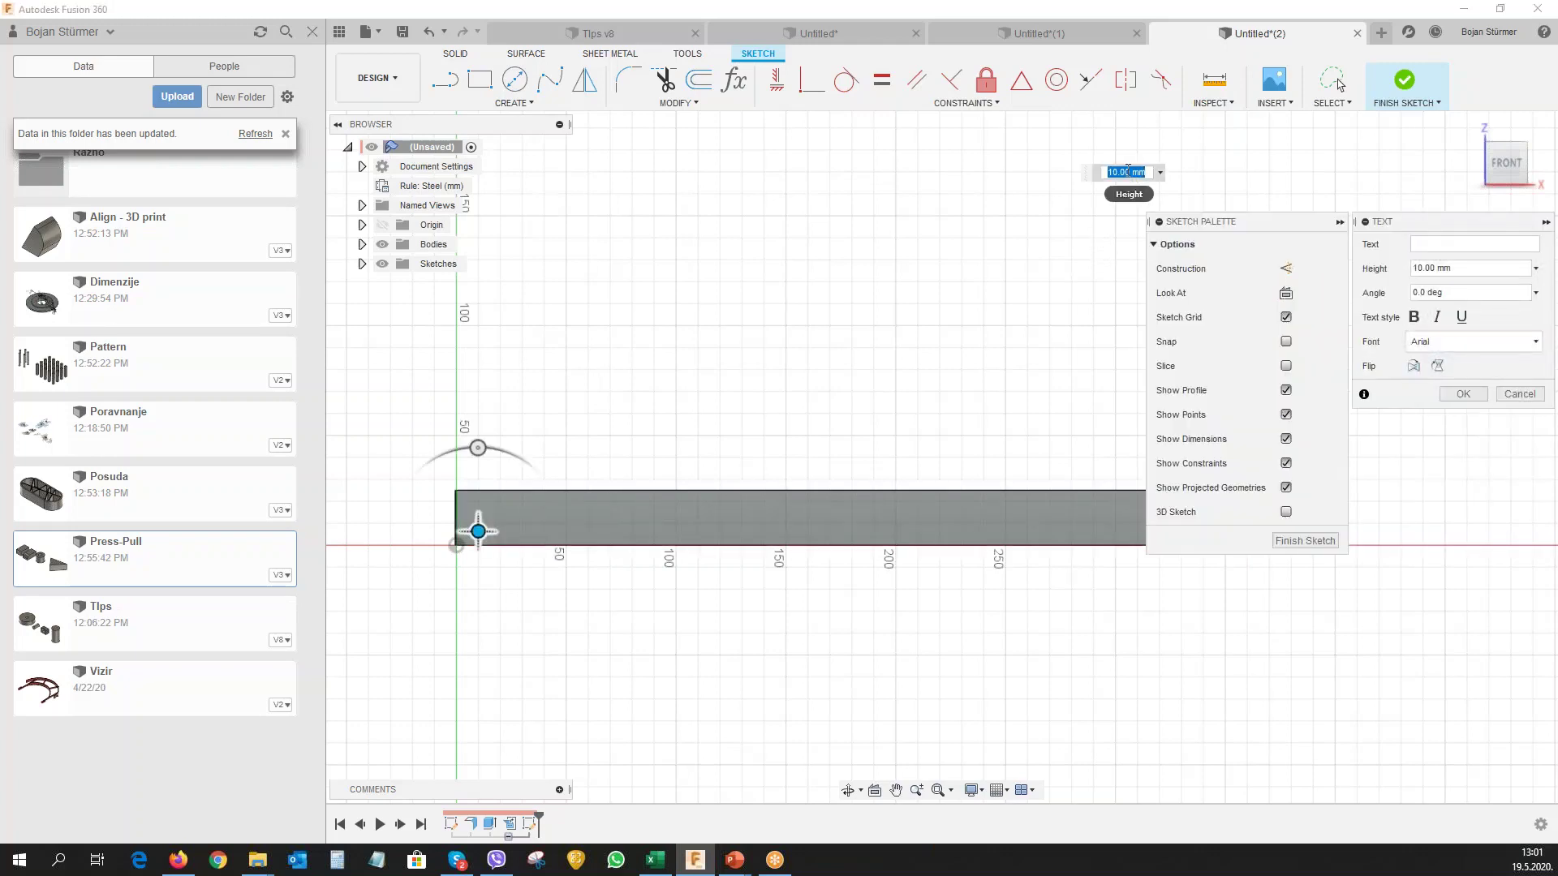
Add 12 mm text 'Za sada se dobro držimo ali sljedeća dva tjedna su ključna /' at the strip's left edge.
{"action": "left_click_drag", "start_coordinate": [1129, 167], "coordinate": [1102, 173]}
{"action": "type", "text": "12"}
{"action": "key", "text": "Tab"}
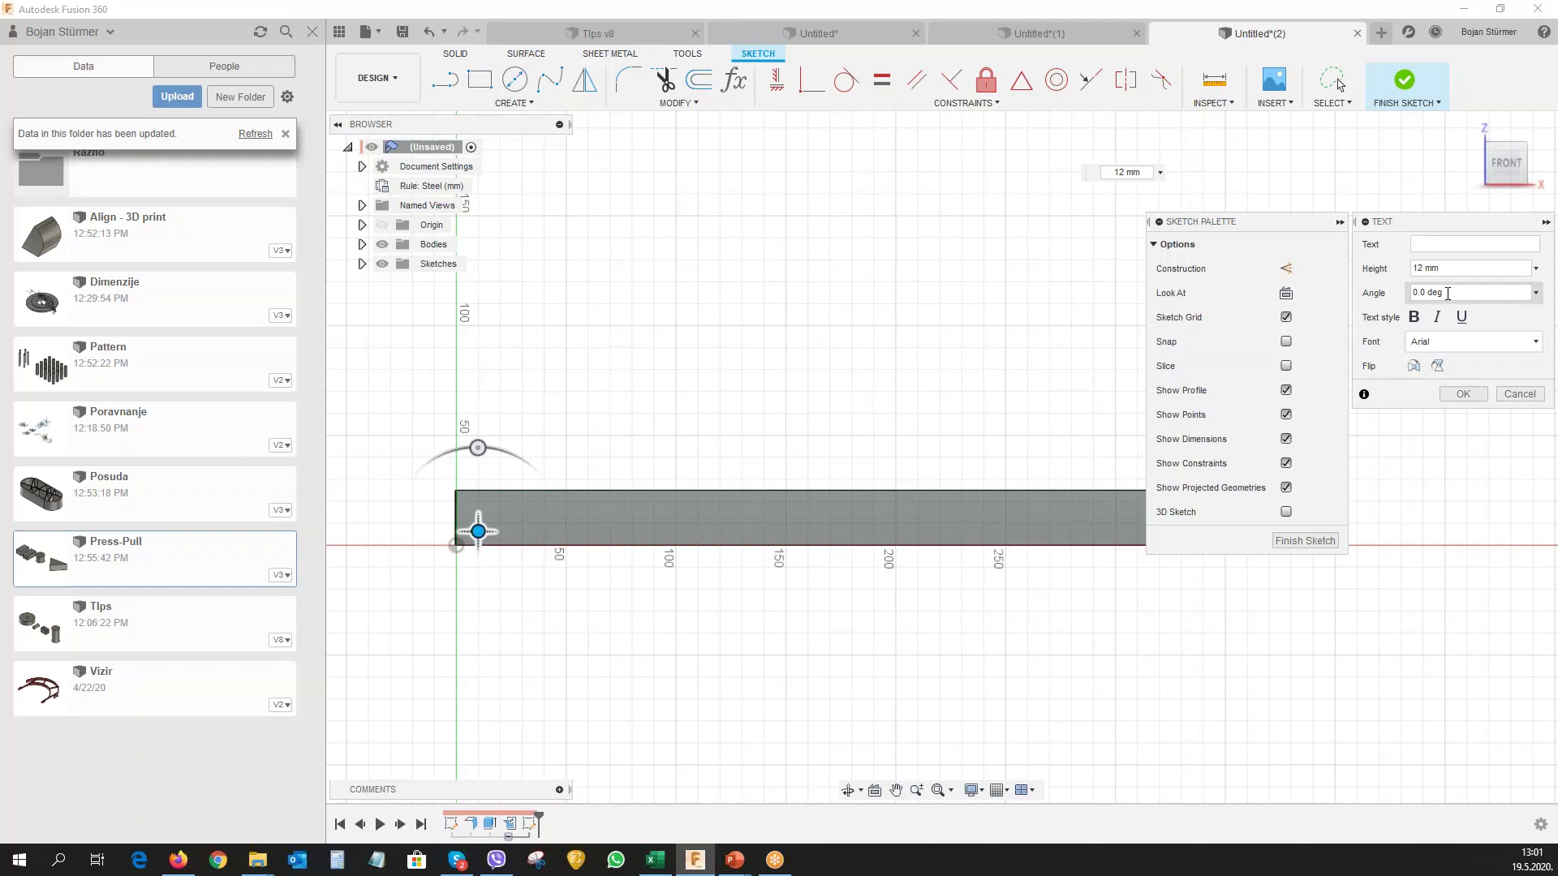
{"action": "type", "text": "Za sada se dobro dr"}
{"action": "type", "text": "žimo, a"}
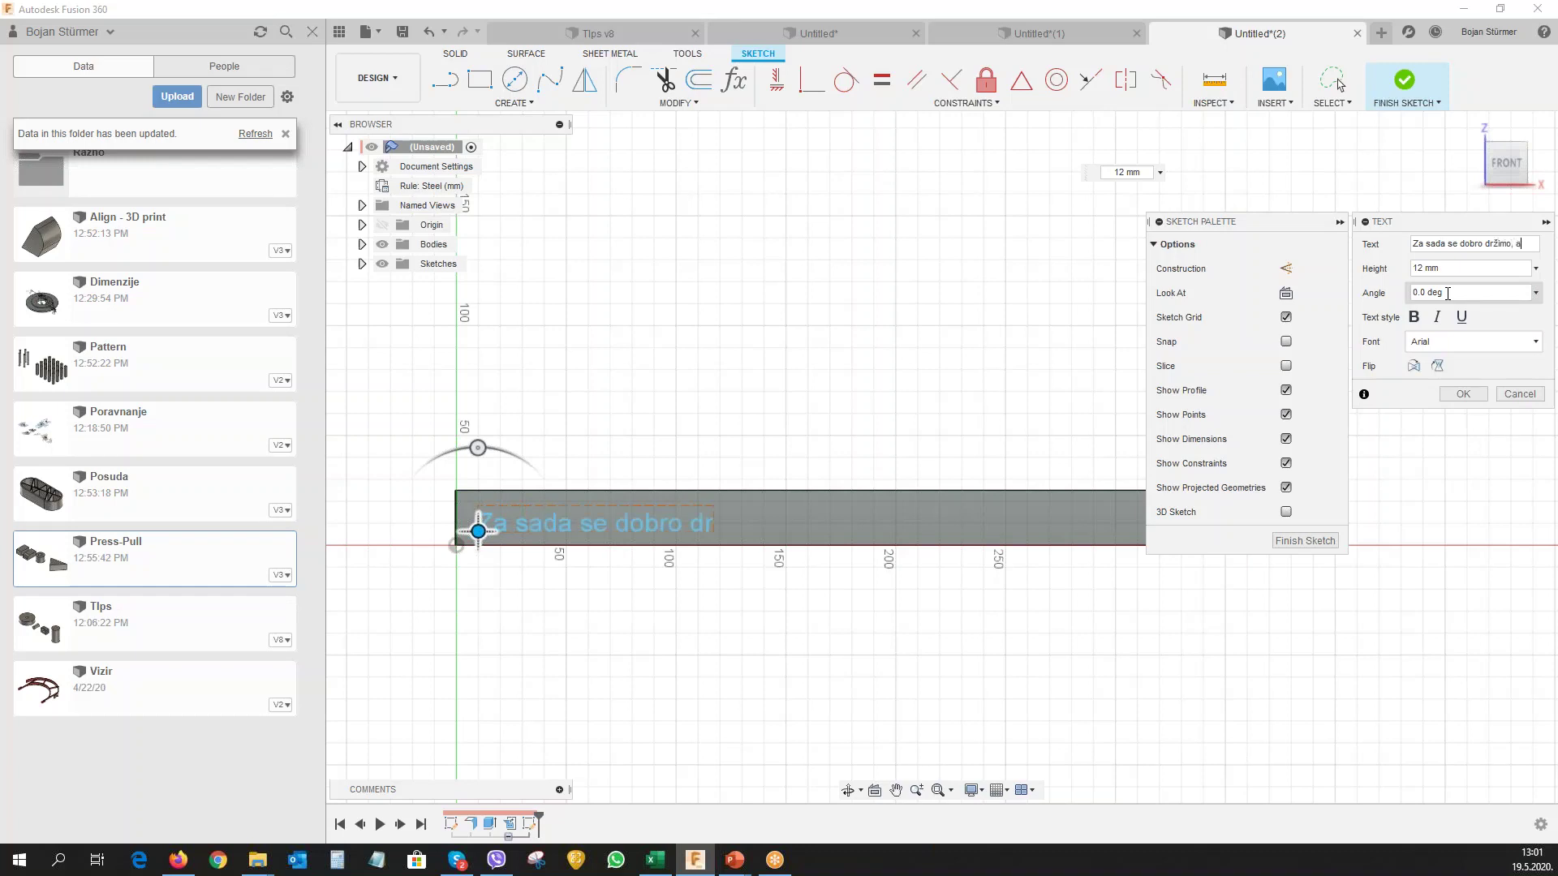
{"action": "key", "text": "BackSpace"}
{"action": "type", "text": "slje"}
{"action": "type", "text": "deća dva "}
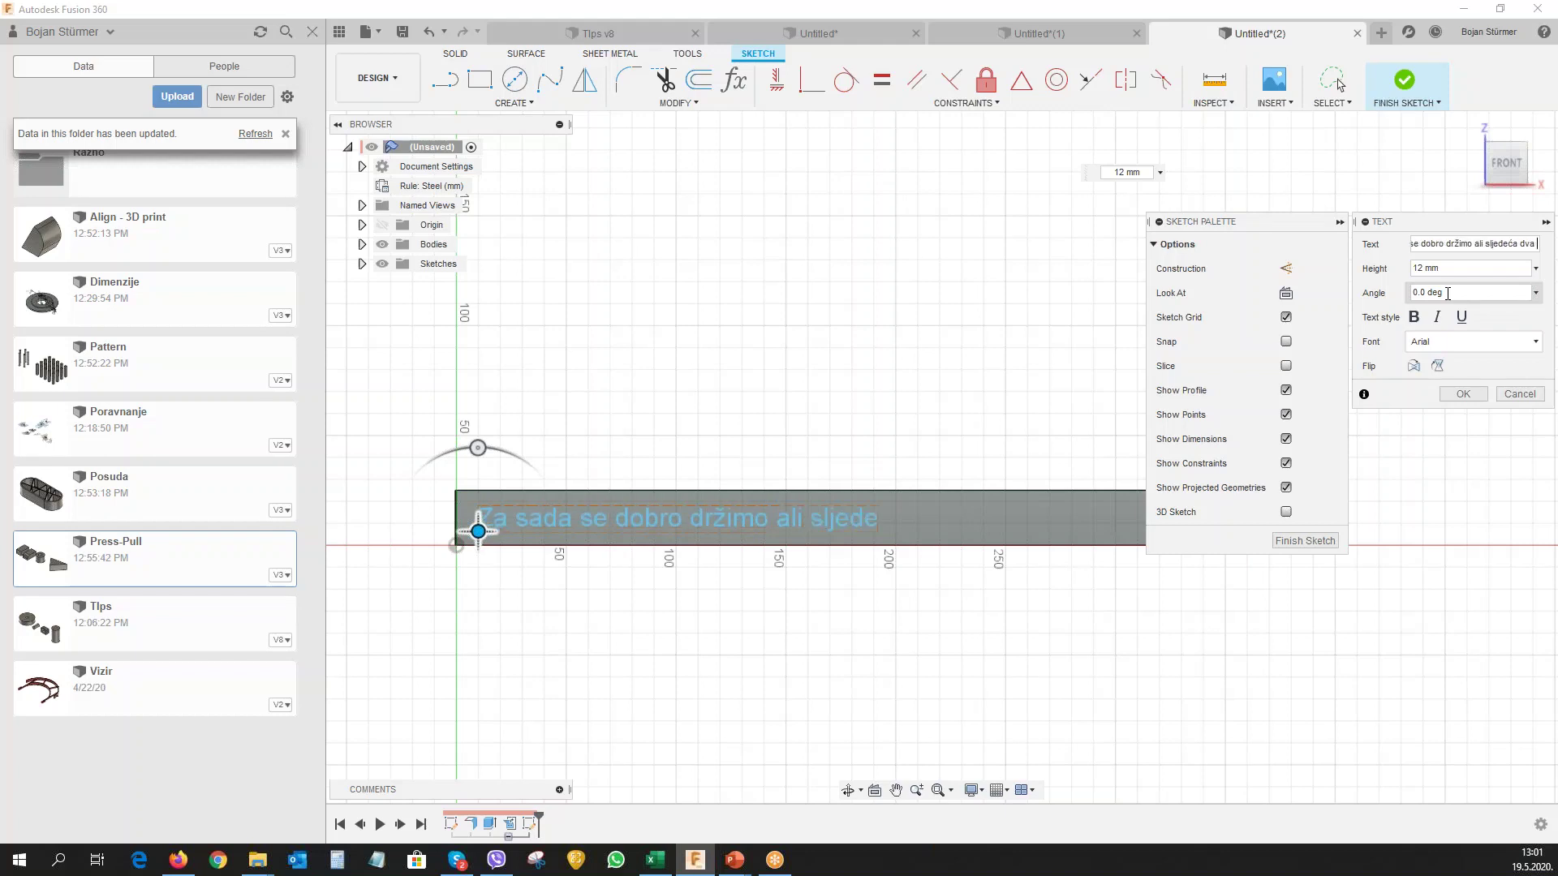
{"action": "type", "text": "tjedna s"}
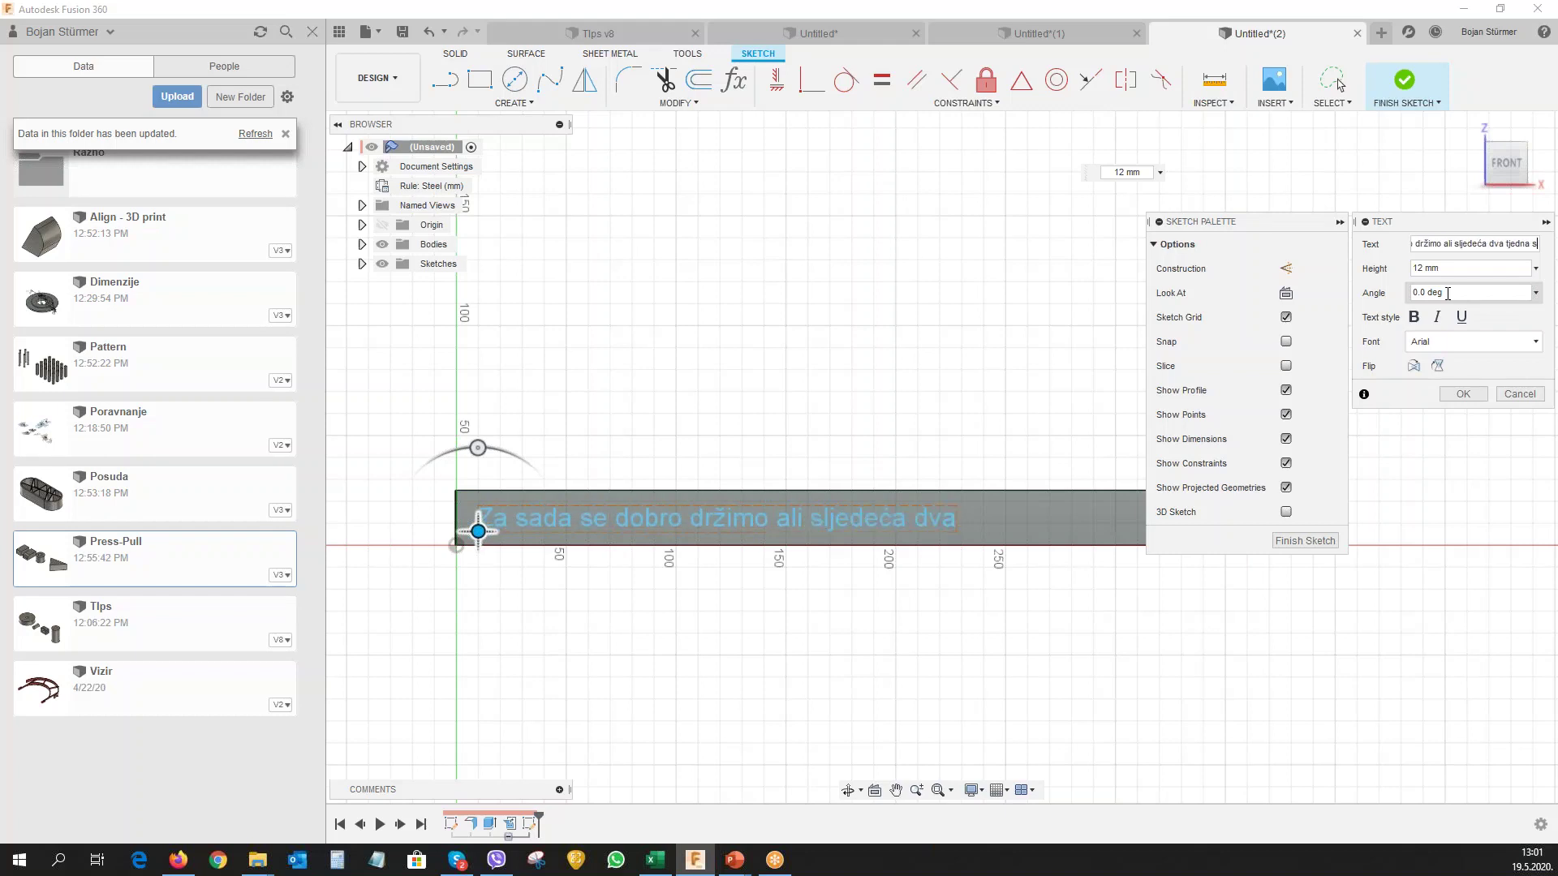
{"action": "type", "text": "u ključ"}
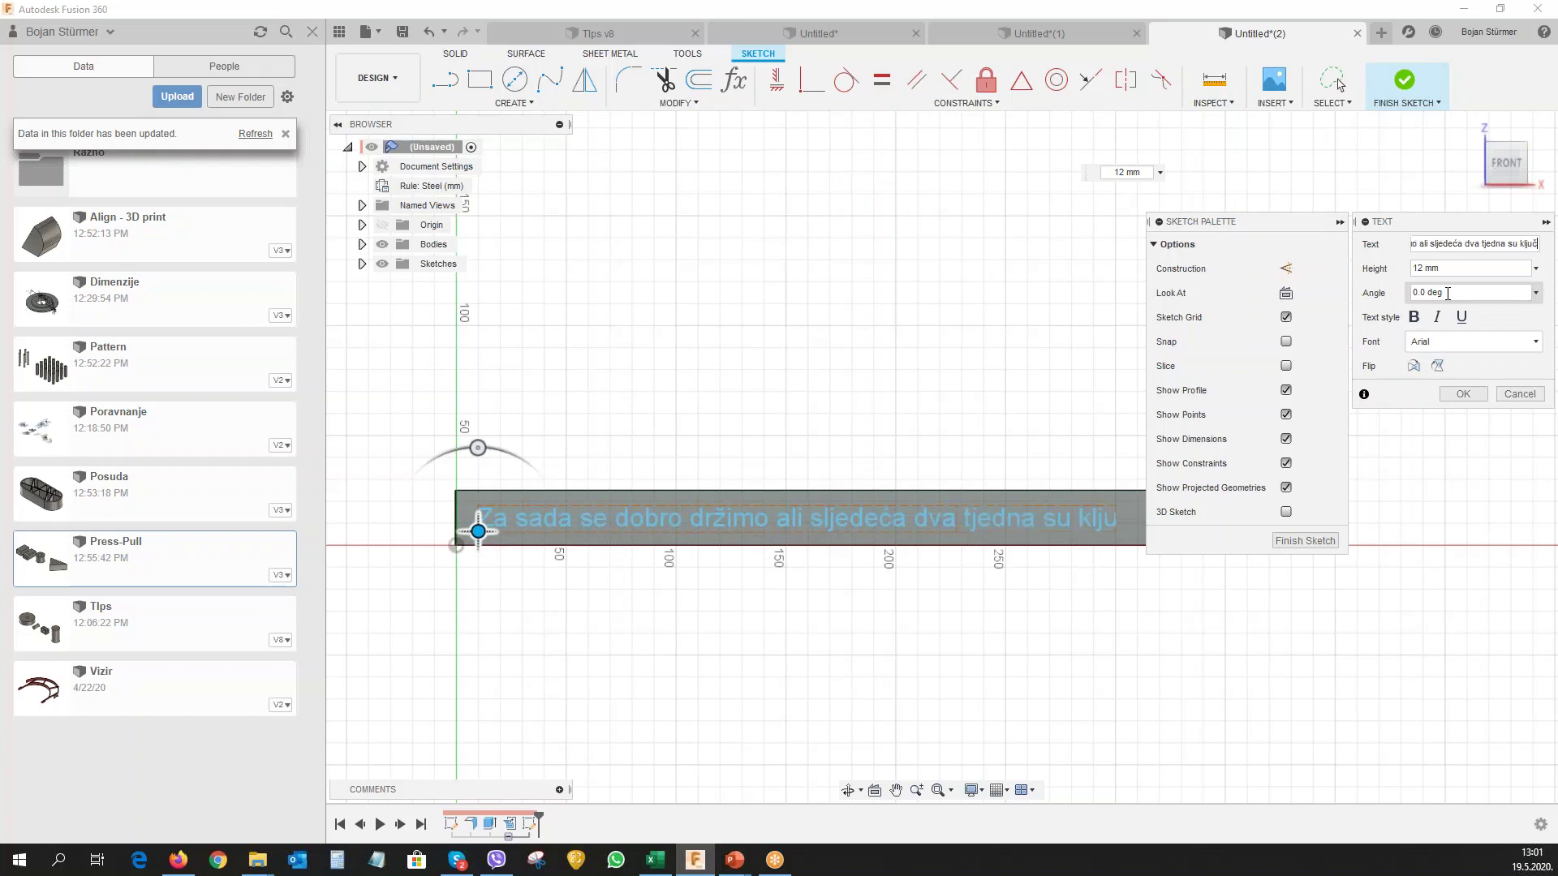
{"action": "type", "text": "na"}
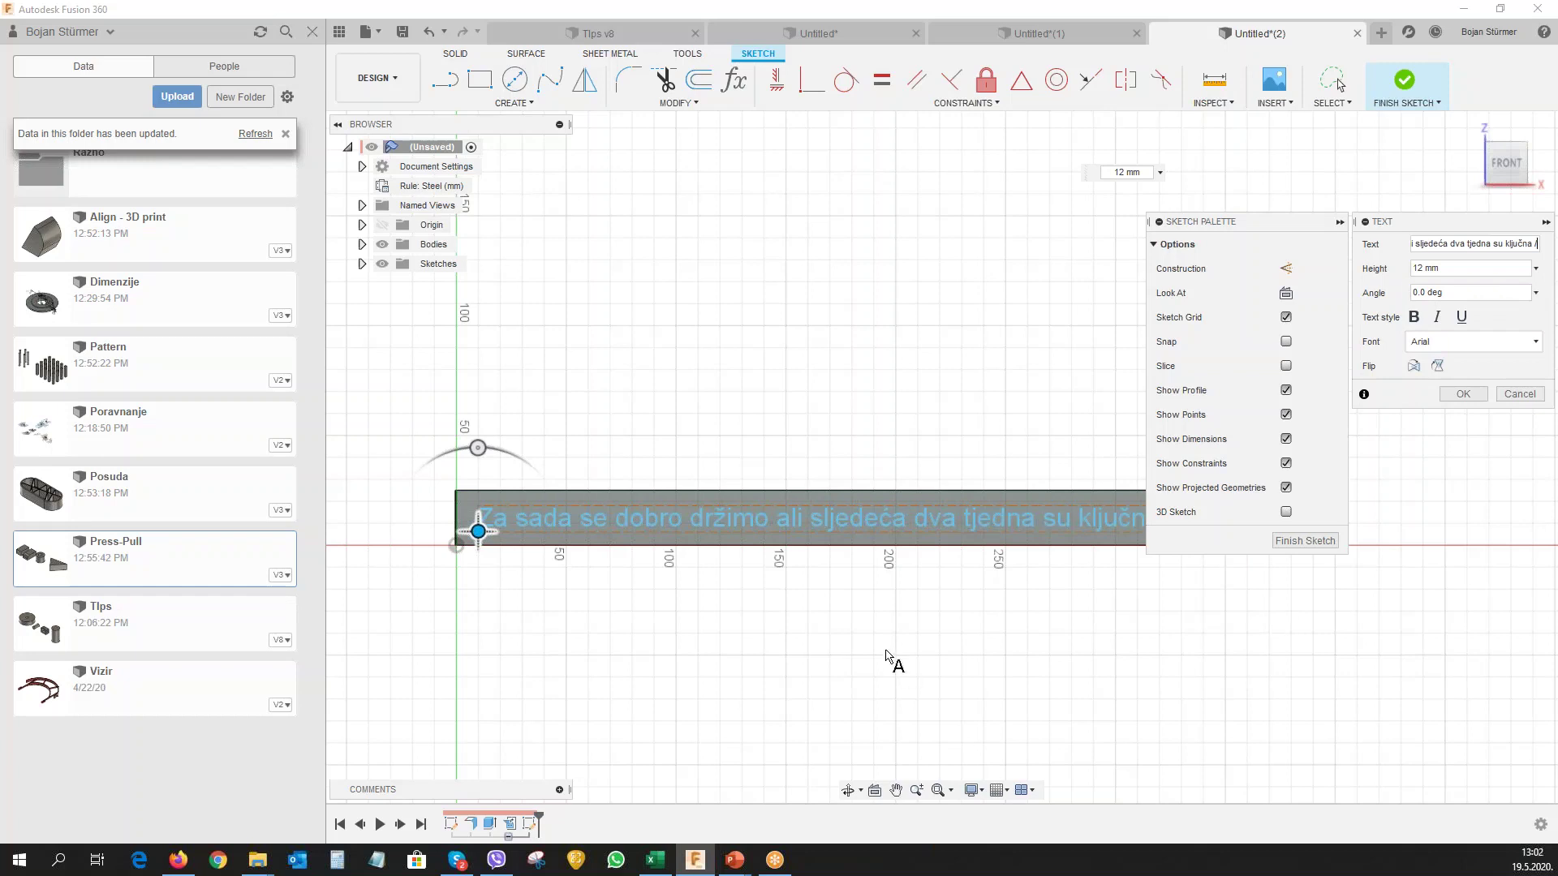
{"action": "key", "text": "Return"}
{"action": "middle_click_drag", "start_coordinate": [868, 645], "coordinate": [777, 672]}
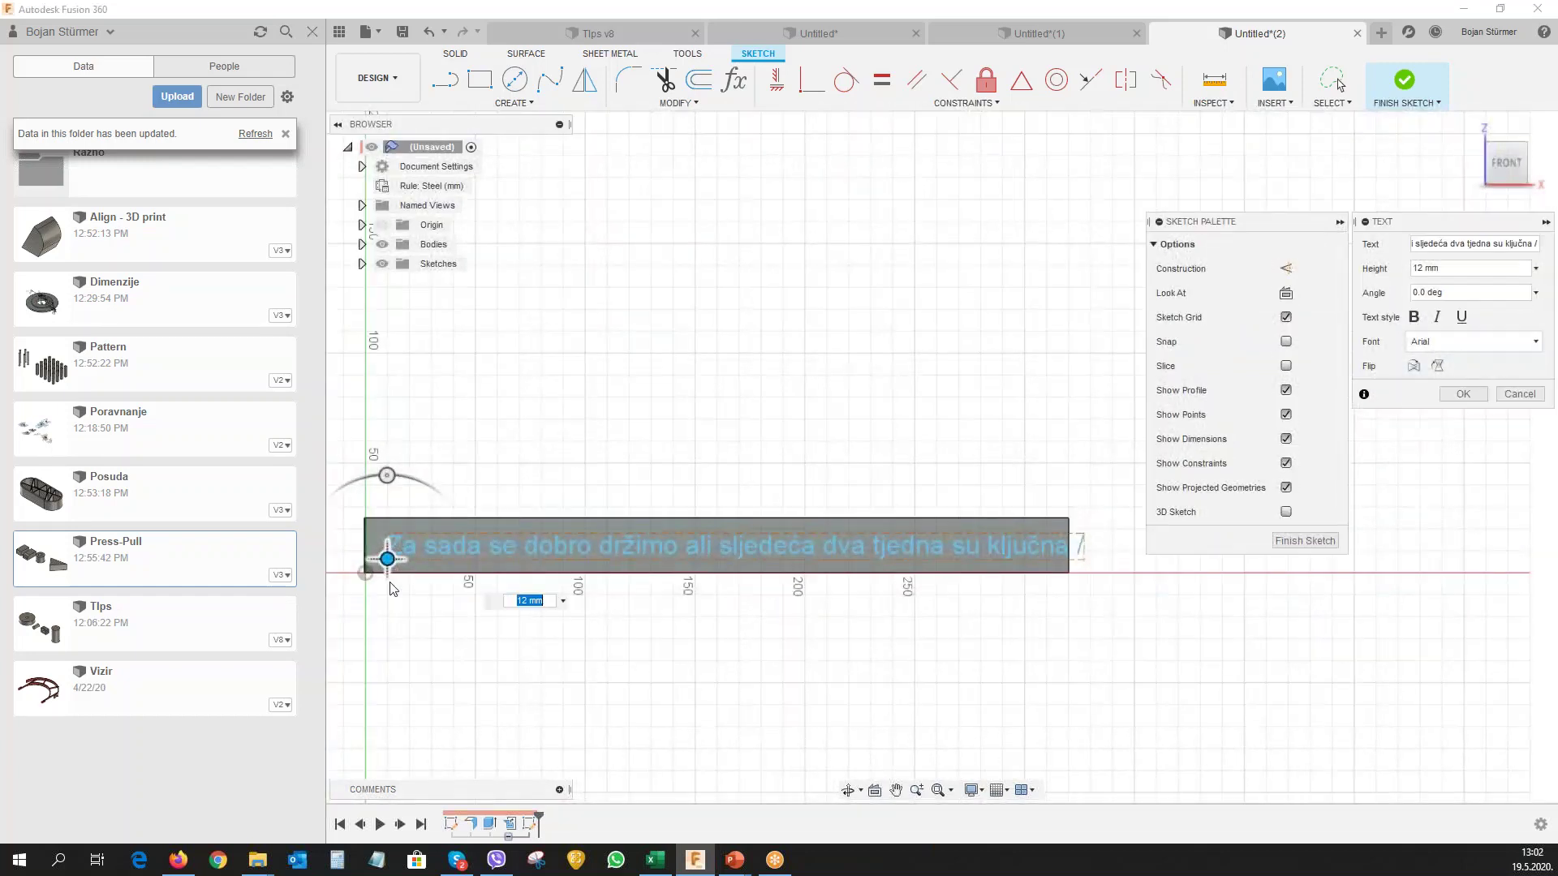
{"action": "left_click_drag", "start_coordinate": [390, 553], "coordinate": [369, 559]}
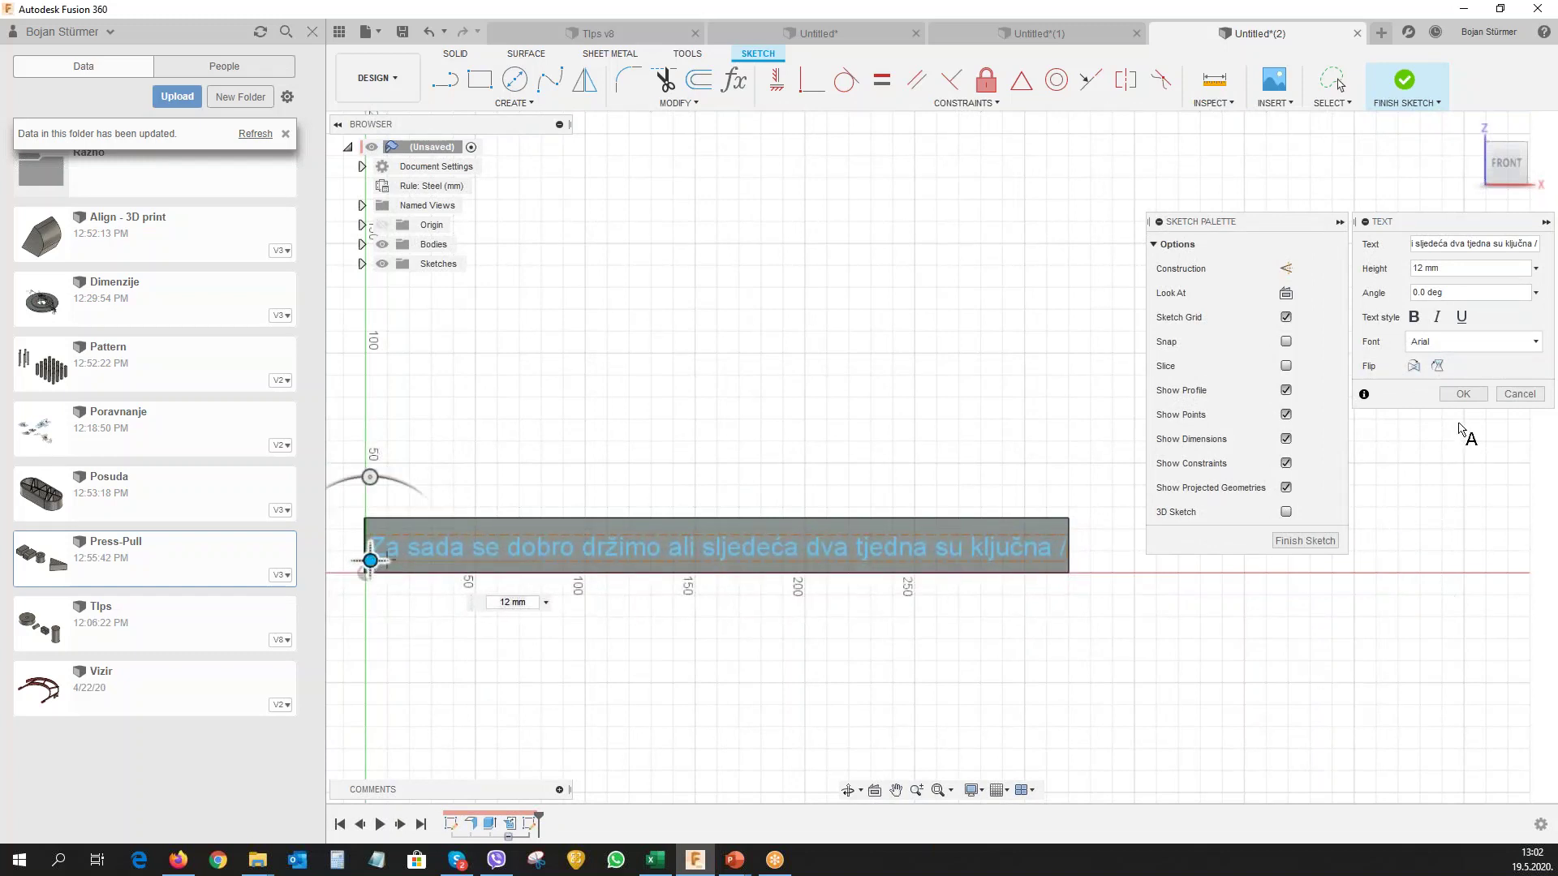
{"action": "left_click", "coordinate": [1461, 395]}
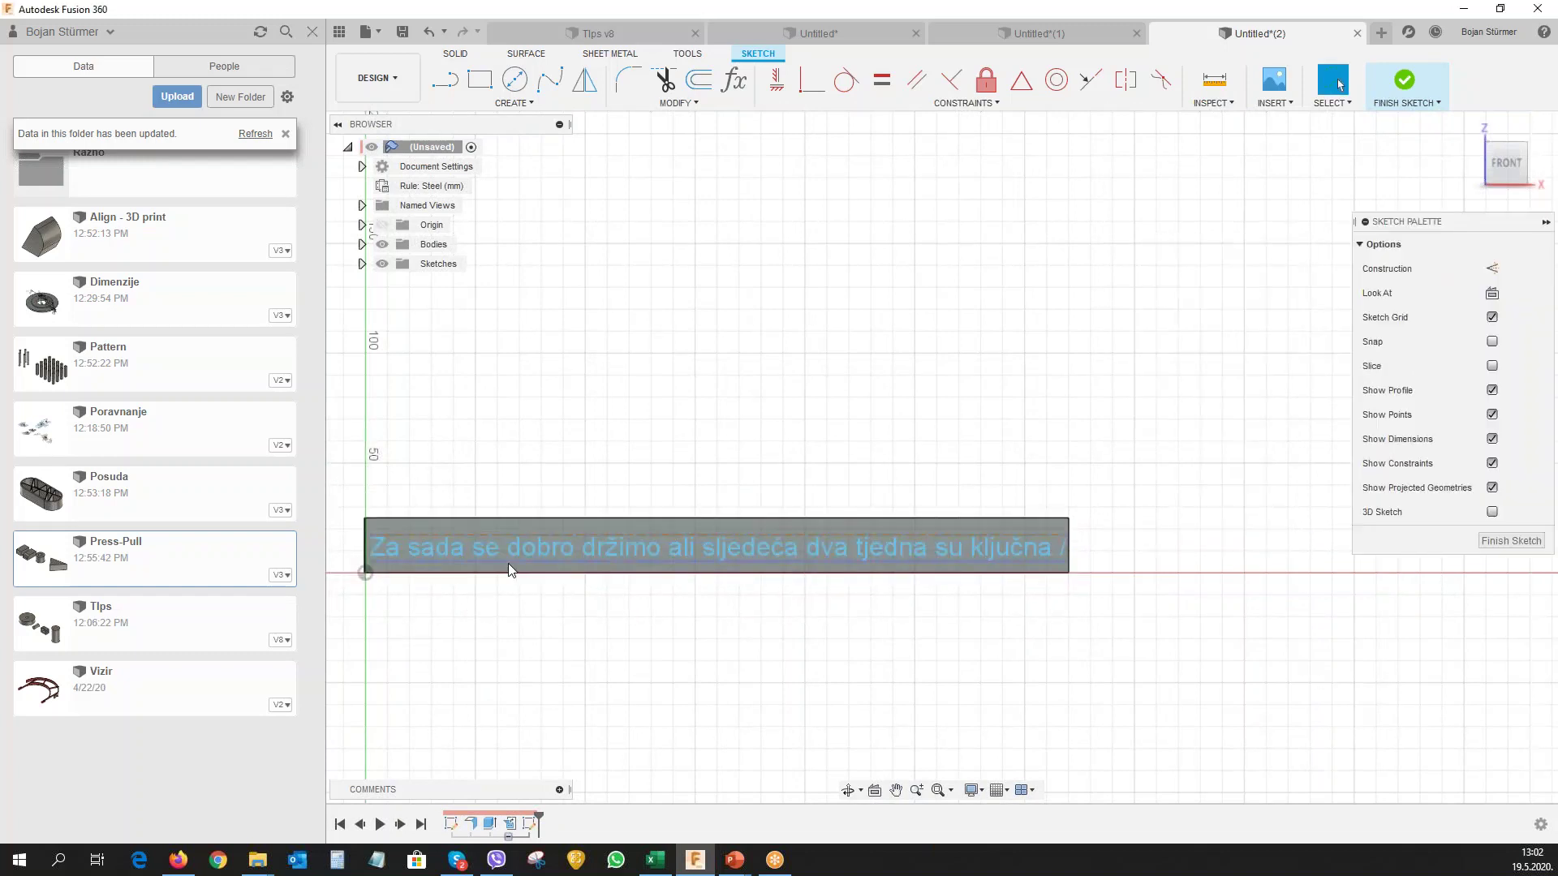
Extrude the strip's sketch text 2 mm into raised lettering.
{"action": "left_click", "coordinate": [392, 554]}
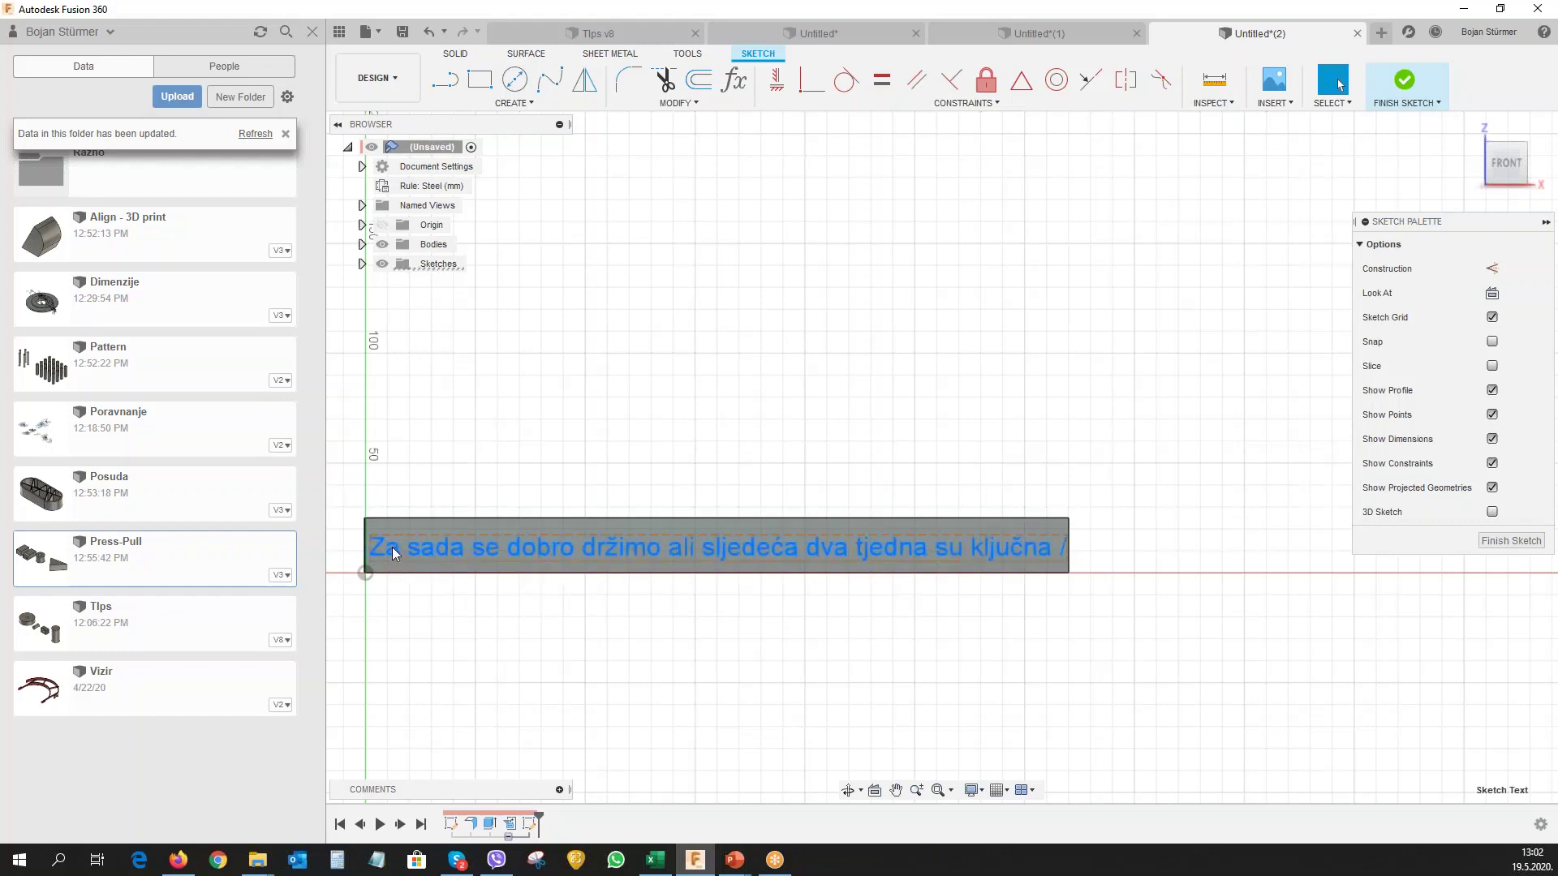
{"action": "key", "text": "e"}
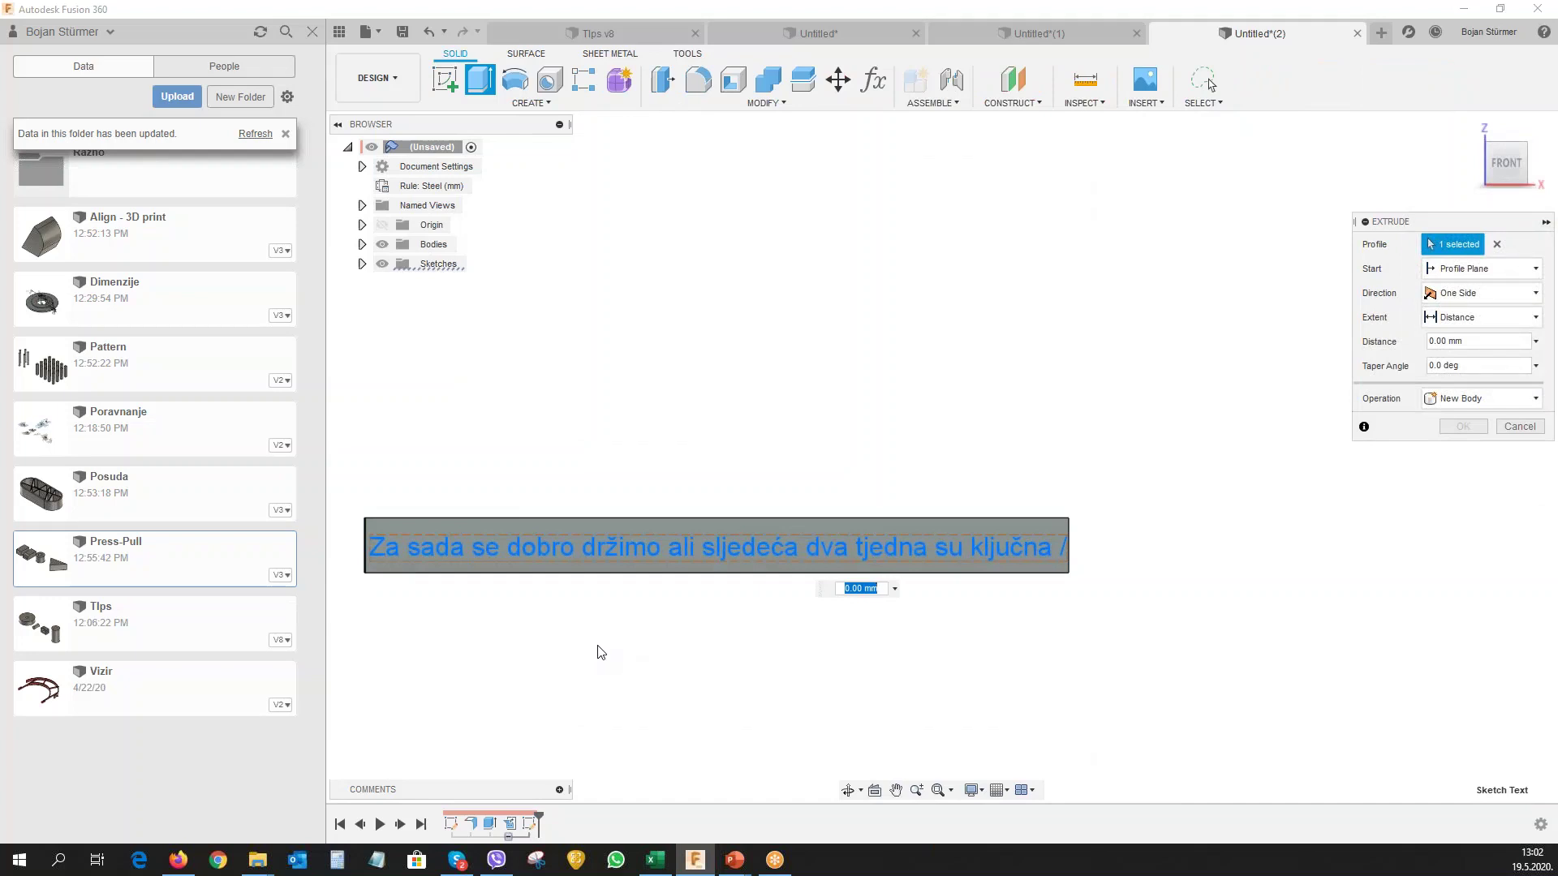
{"action": "type", "text": "2"}
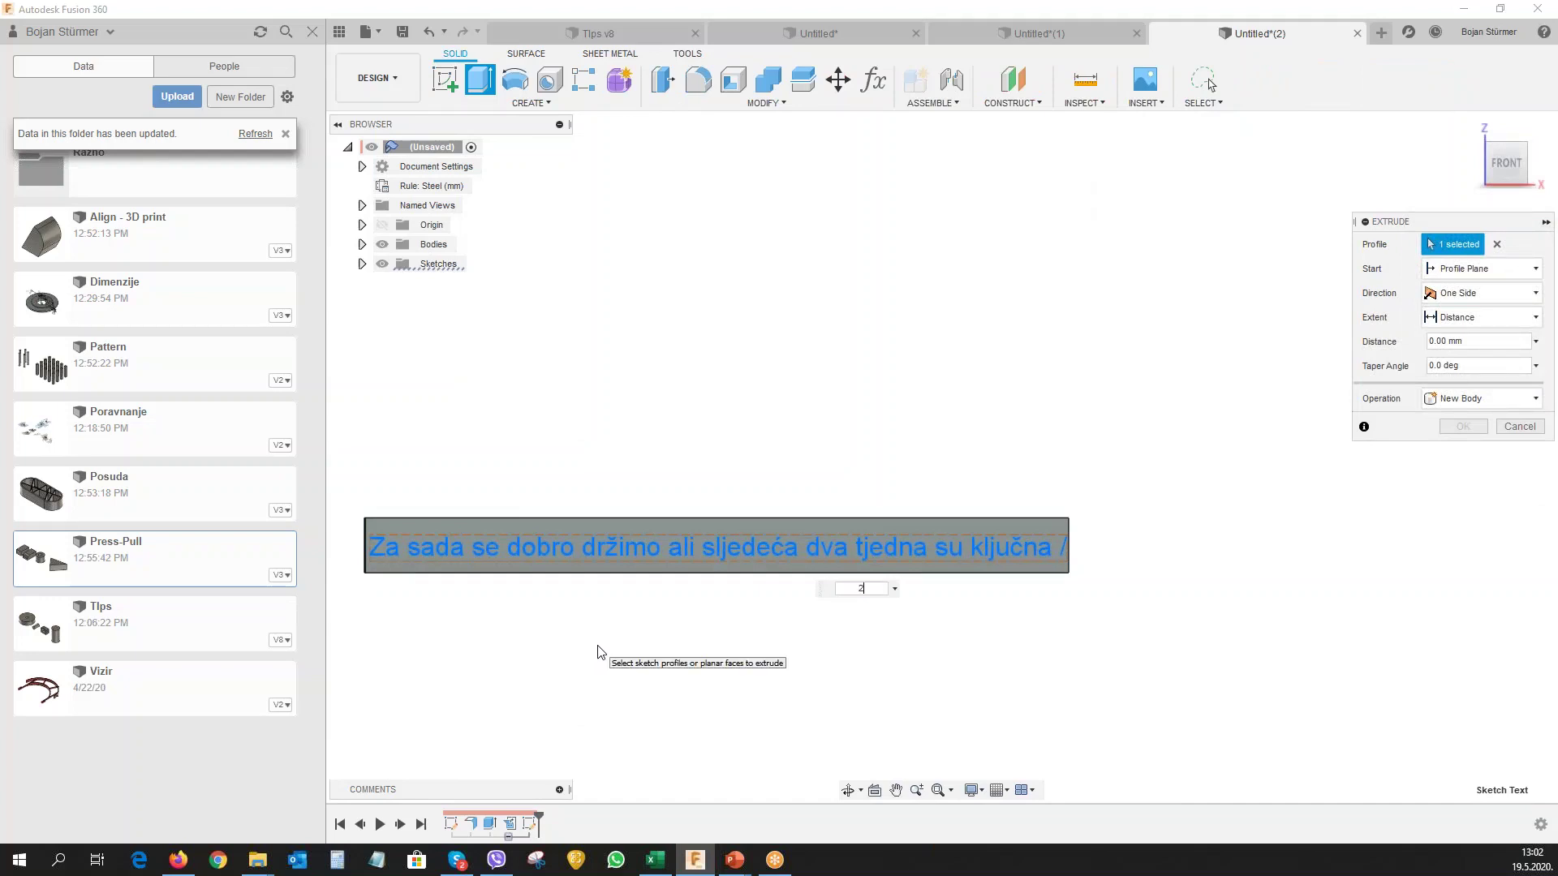
{"action": "key", "text": "Return"}
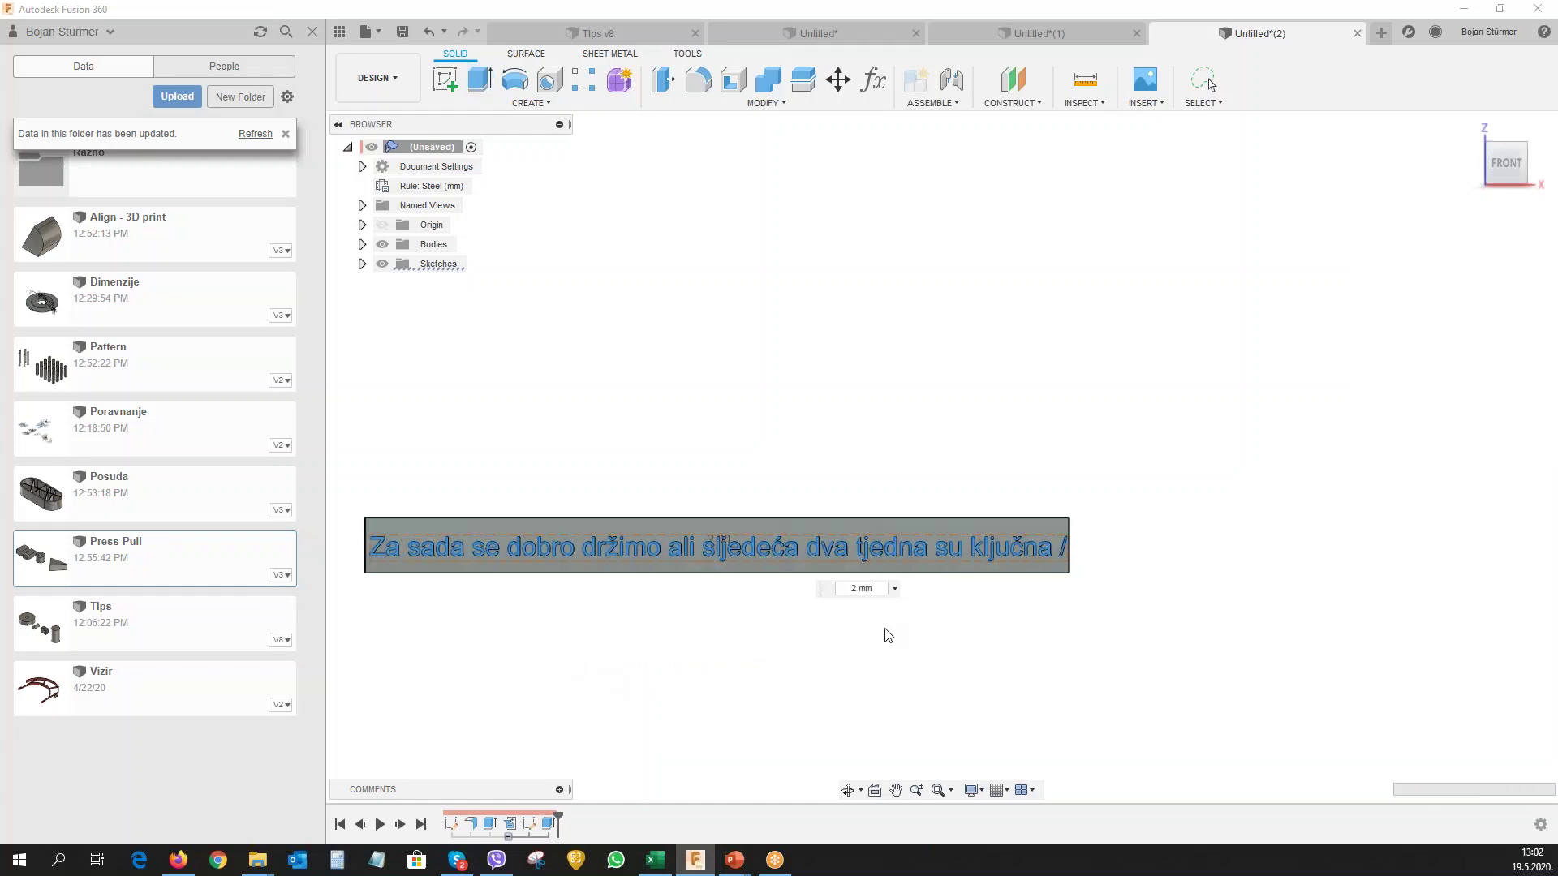
{"action": "mouse_move", "coordinate": [750, 667]}
{"action": "middle_mouse_down", "text": "shift"}
{"action": "mouse_move", "coordinate": [779, 598]}
{"action": "mouse_move", "coordinate": [733, 584]}
{"action": "mouse_move", "coordinate": [734, 568]}
{"action": "mouse_move", "coordinate": [744, 594]}
{"action": "middle_mouse_up", "text": "shift"}
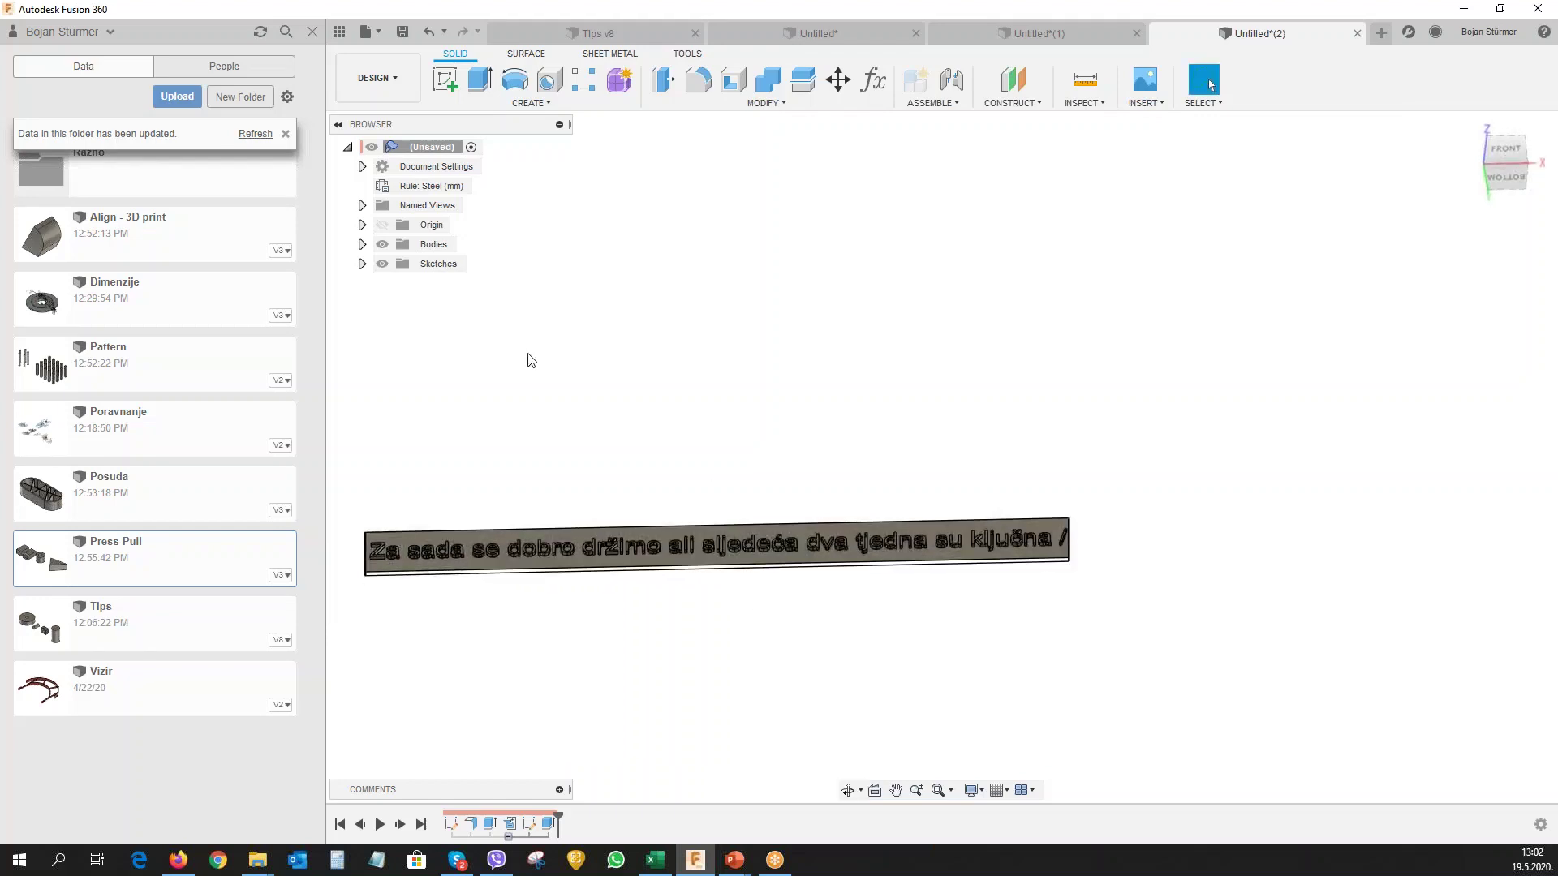
Refold the flattened strip with its lettering back into a ring.
{"action": "left_click", "coordinate": [600, 54]}
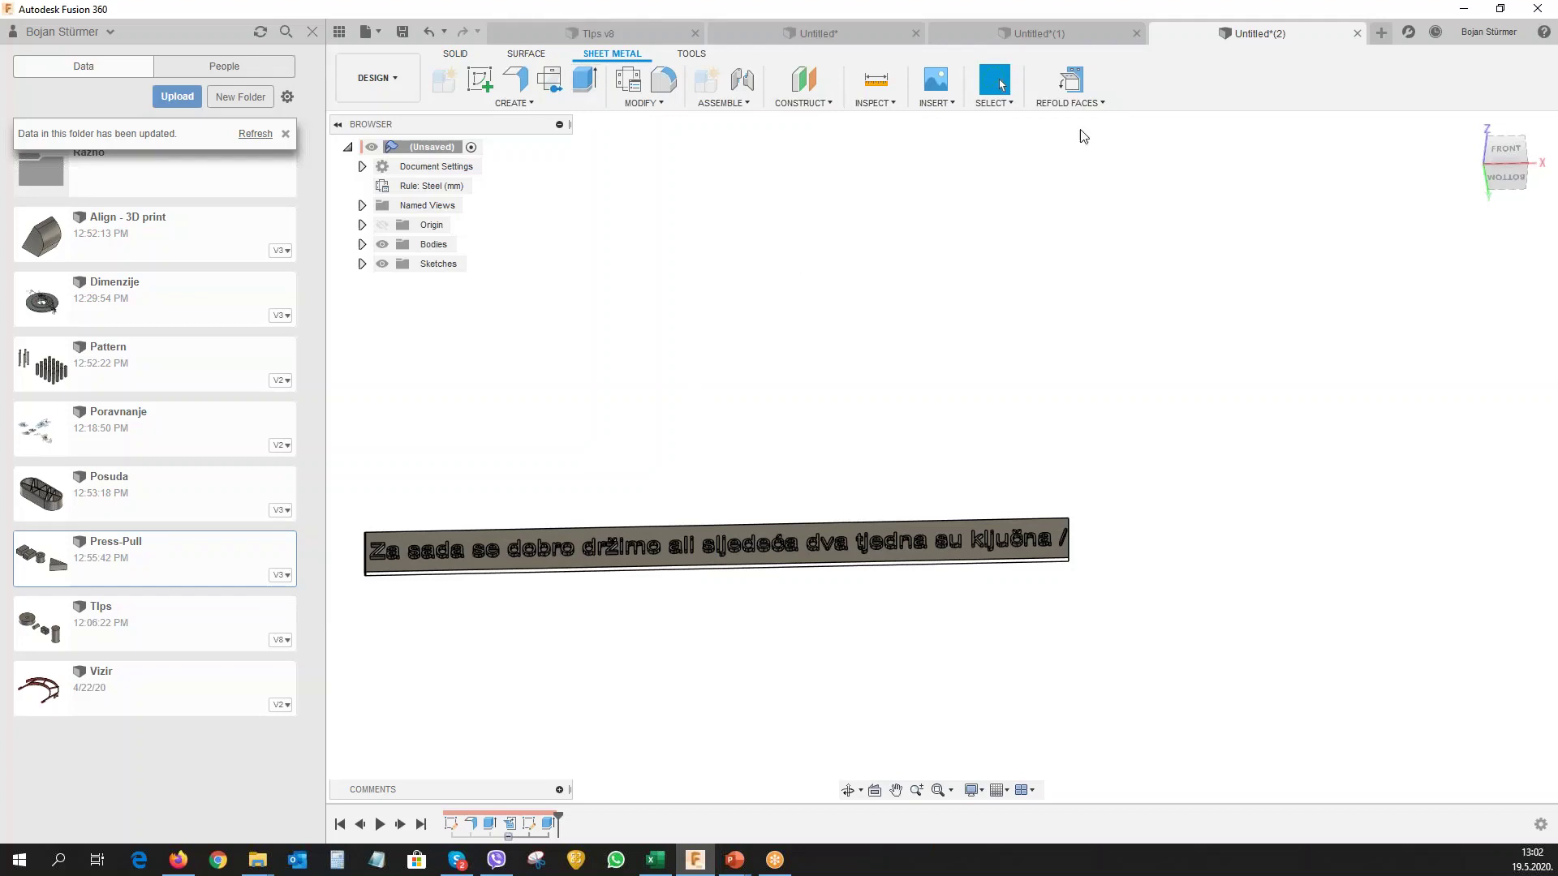
{"action": "left_click", "coordinate": [1076, 91]}
{"action": "left_click", "coordinate": [1075, 98]}
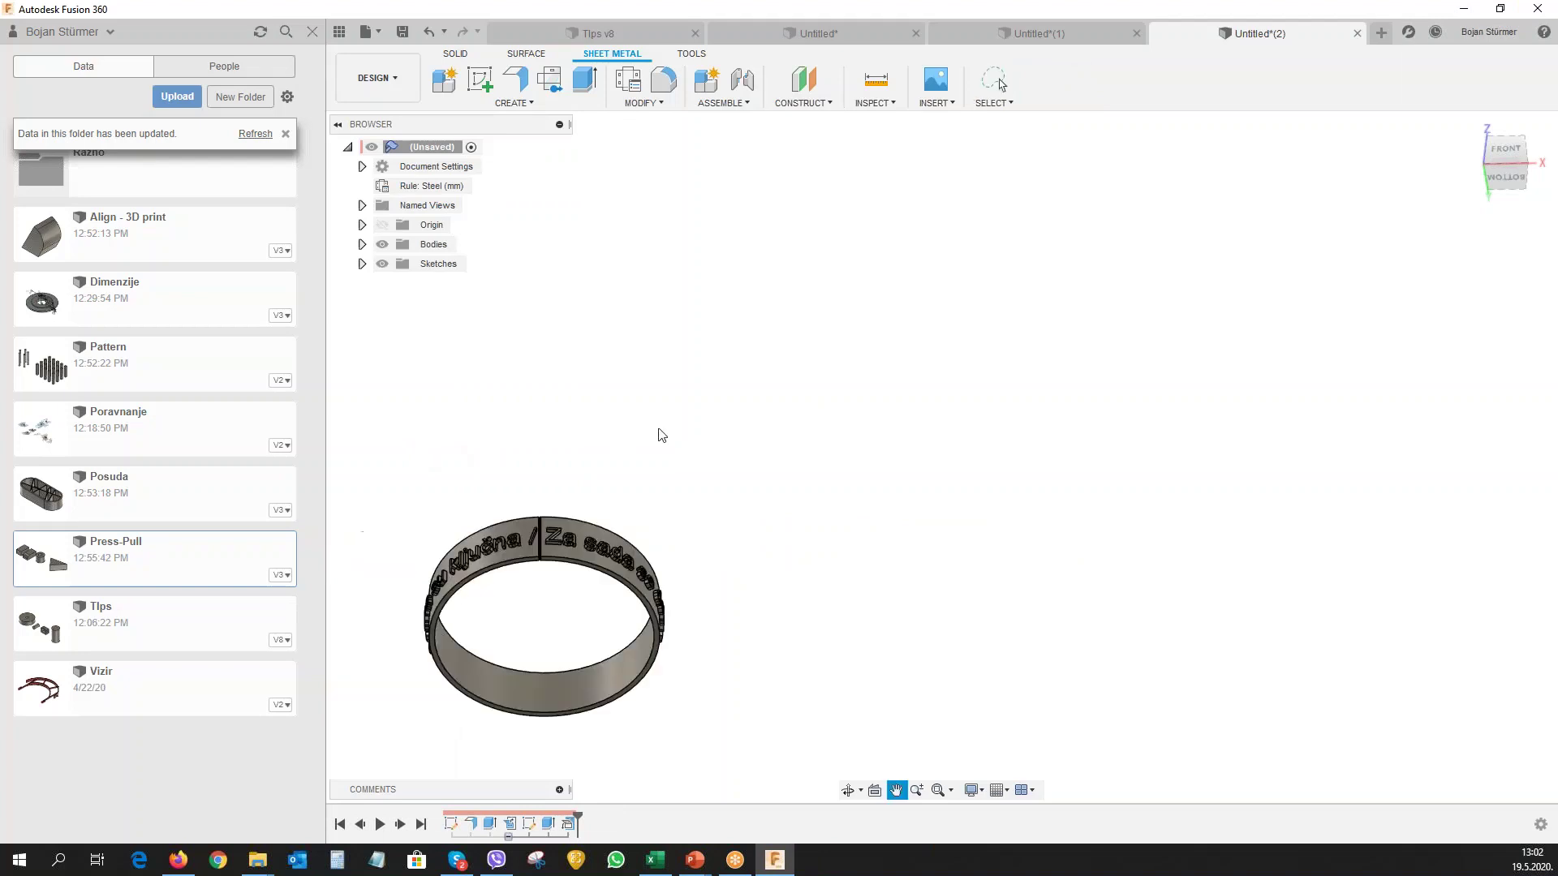
{"action": "mouse_move", "coordinate": [863, 345]}
{"action": "middle_mouse_down", "text": "shift"}
{"action": "mouse_move", "coordinate": [882, 393]}
{"action": "mouse_move", "coordinate": [859, 426]}
{"action": "mouse_move", "coordinate": [834, 565]}
{"action": "middle_mouse_up", "text": "shift"}
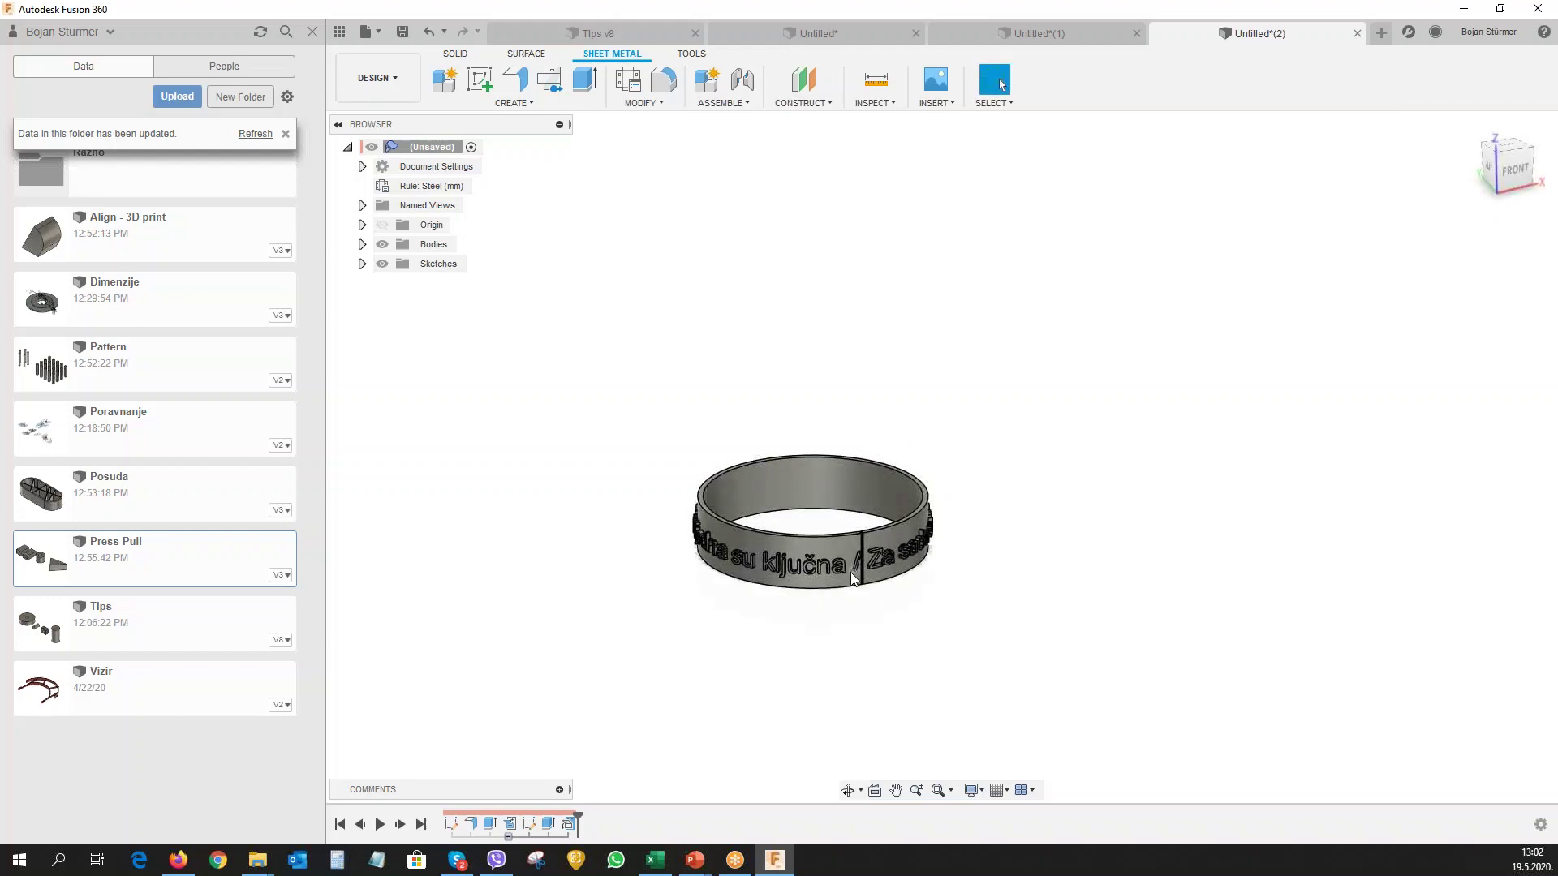
Zoom in on the slit between 'ključna /' and 'Za sada'.
{"action": "scroll", "coordinate": [848, 572], "scroll_direction": "up", "scroll_amount": 2}
{"action": "scroll", "coordinate": [845, 573], "scroll_direction": "up", "scroll_amount": 2}
{"action": "scroll", "coordinate": [839, 572], "scroll_direction": "up", "scroll_amount": 3}
{"action": "scroll", "coordinate": [835, 571], "scroll_direction": "up", "scroll_amount": 2}
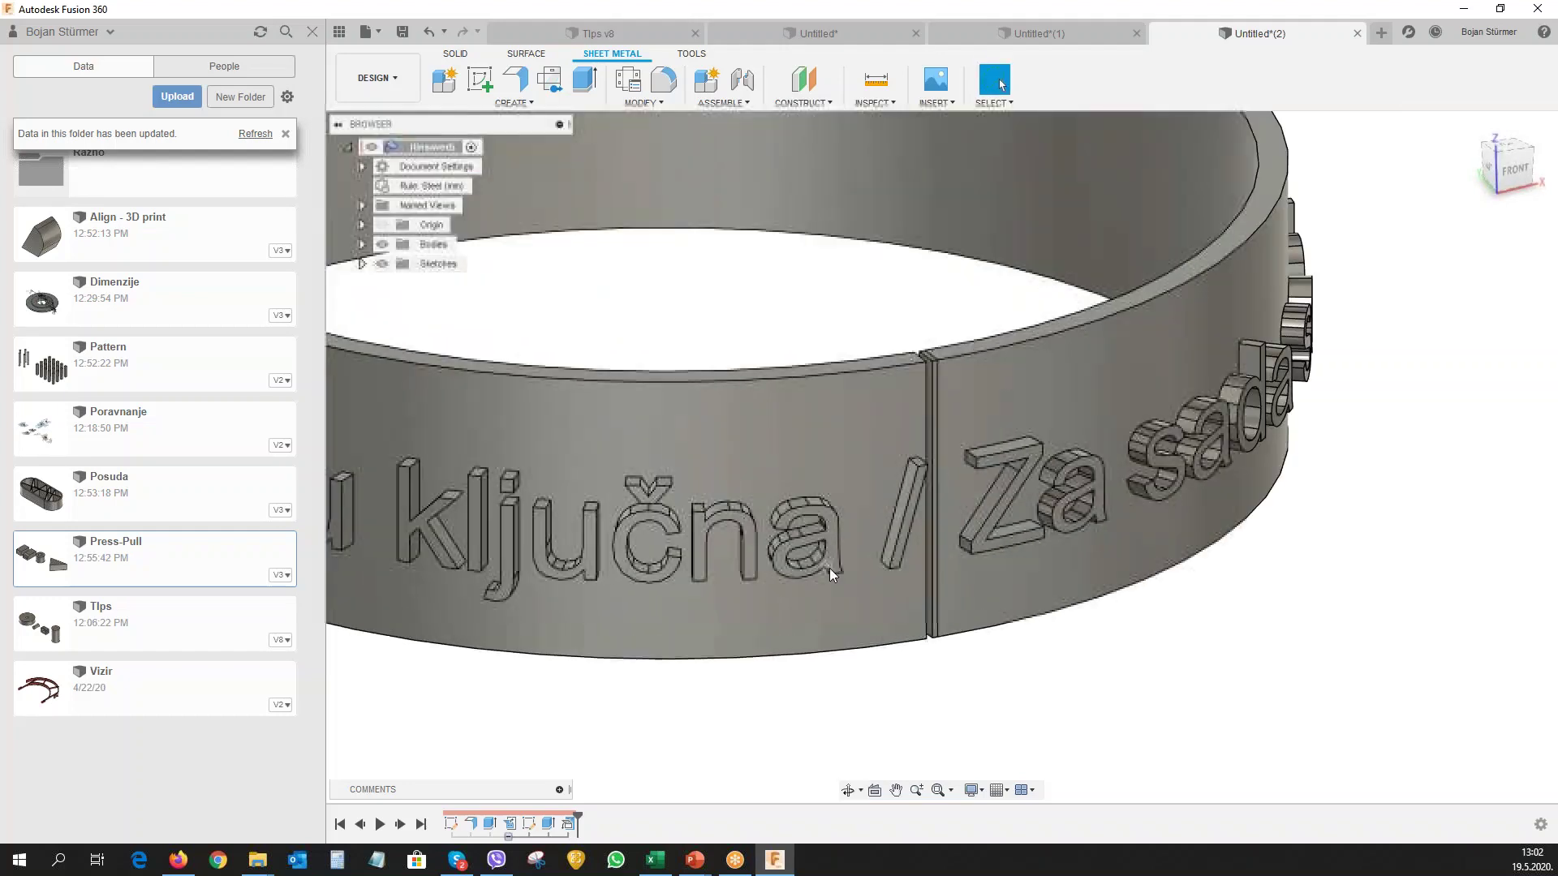
{"action": "middle_click_drag", "start_coordinate": [1155, 671], "coordinate": [1089, 677], "text": "shift"}
{"action": "key", "text": "Escape"}
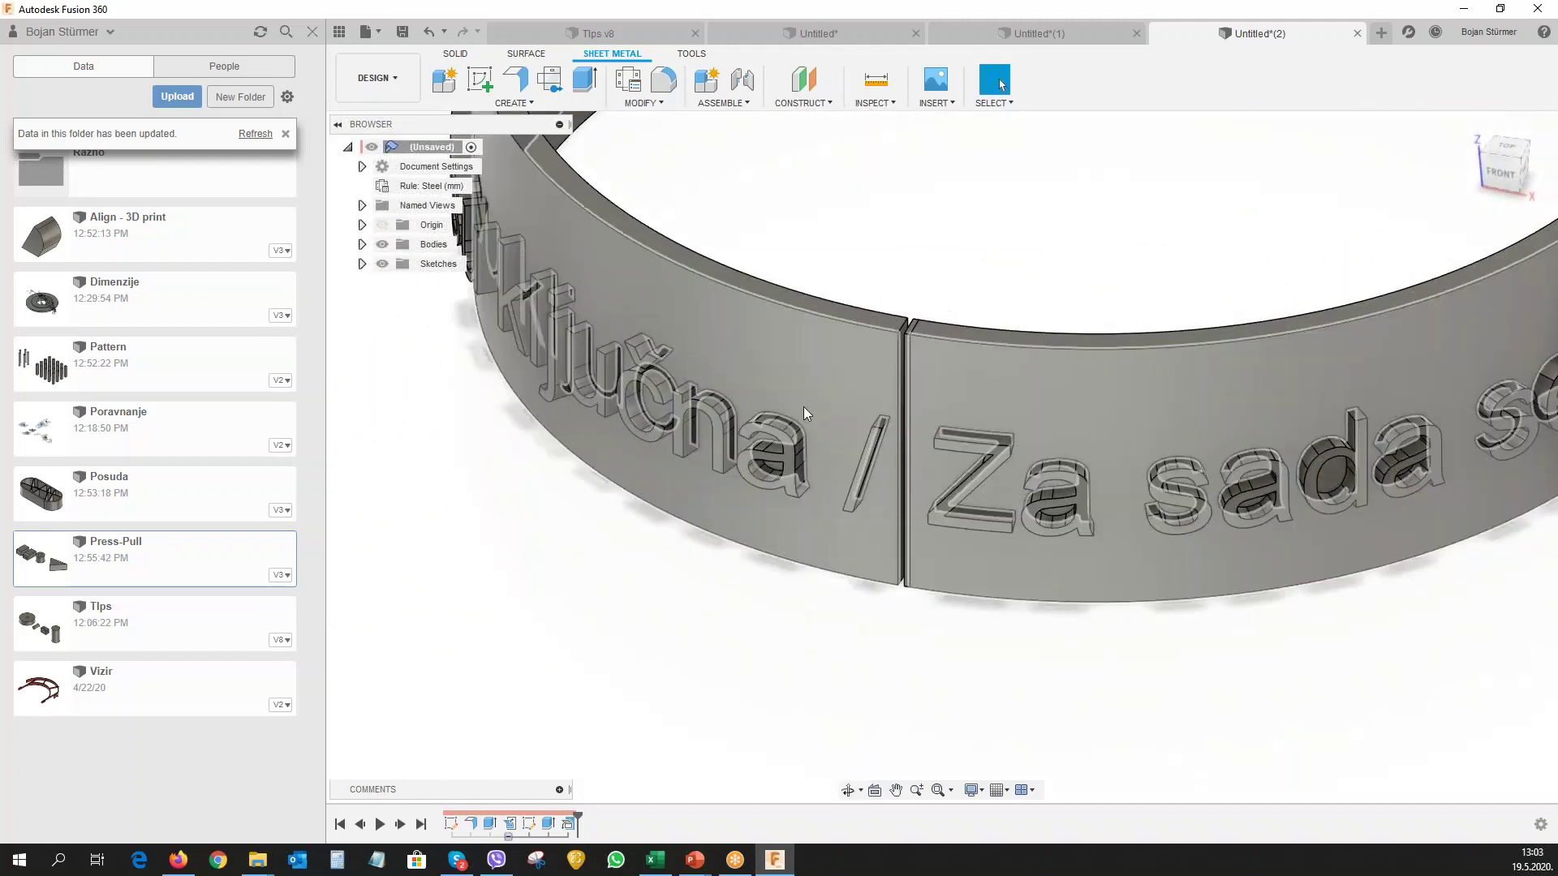
{"action": "scroll", "coordinate": [890, 351], "scroll_direction": "up", "scroll_amount": 3}
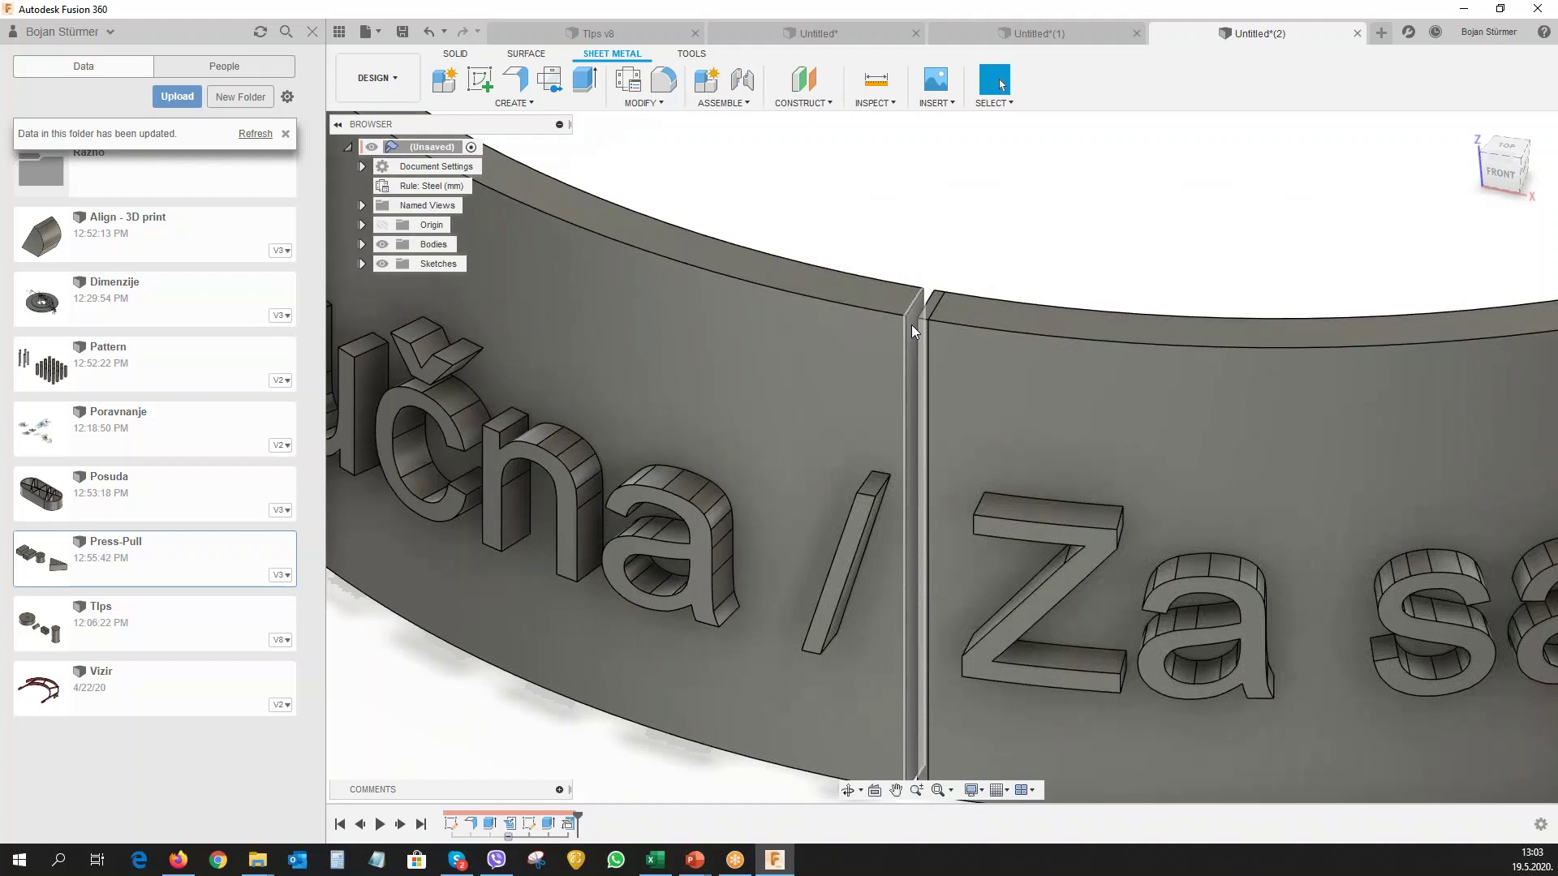
Offset one cut face of the slit by about 1 mm, leaving a thin seam.
{"action": "left_click", "coordinate": [912, 319]}
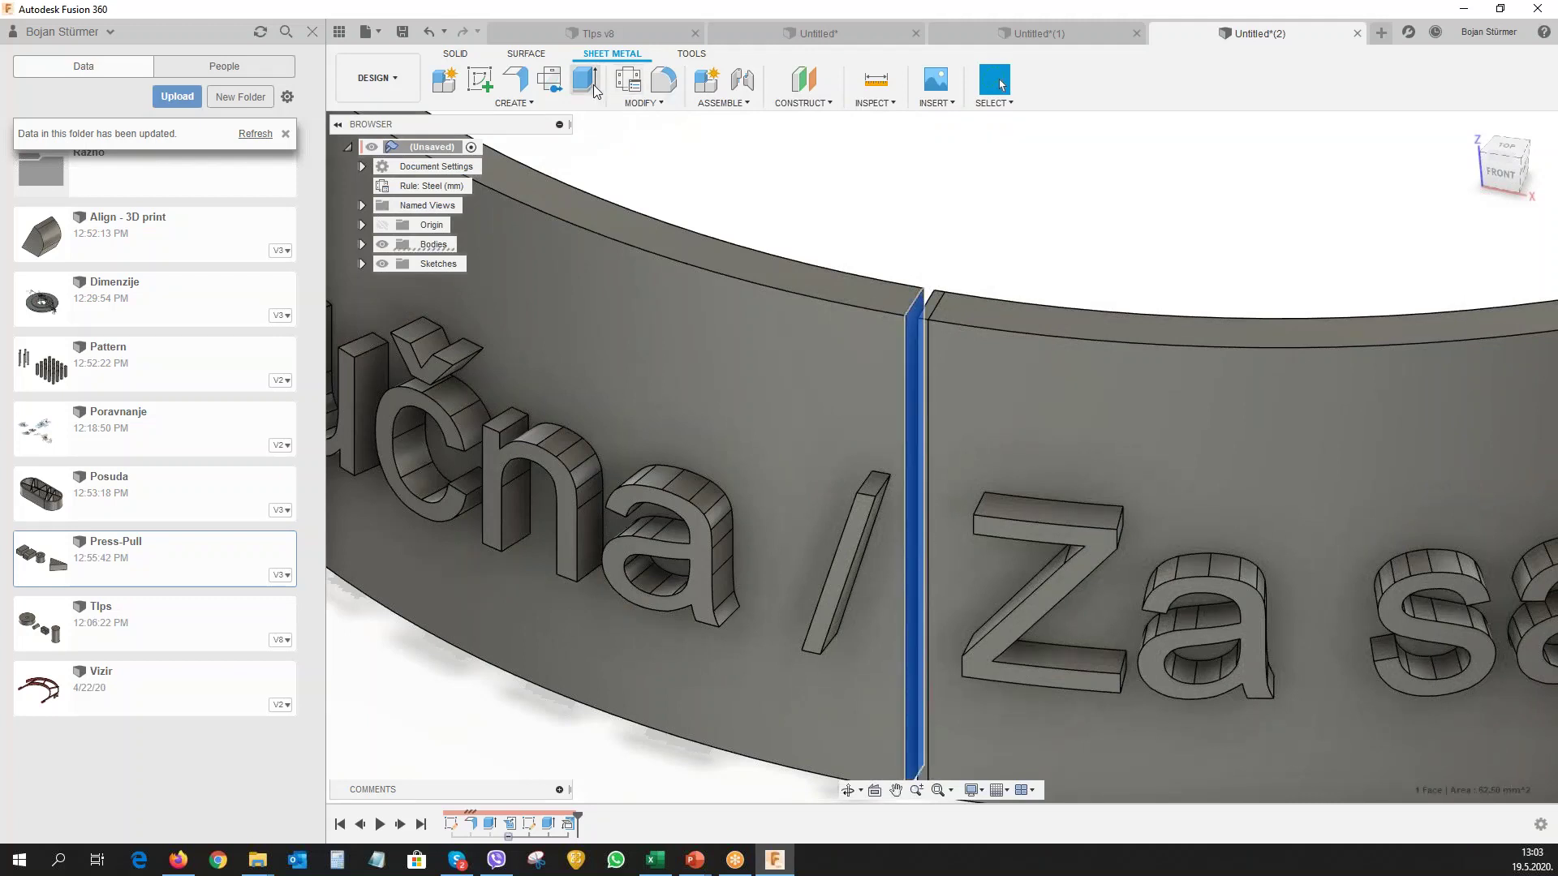
{"action": "left_click", "coordinate": [455, 54]}
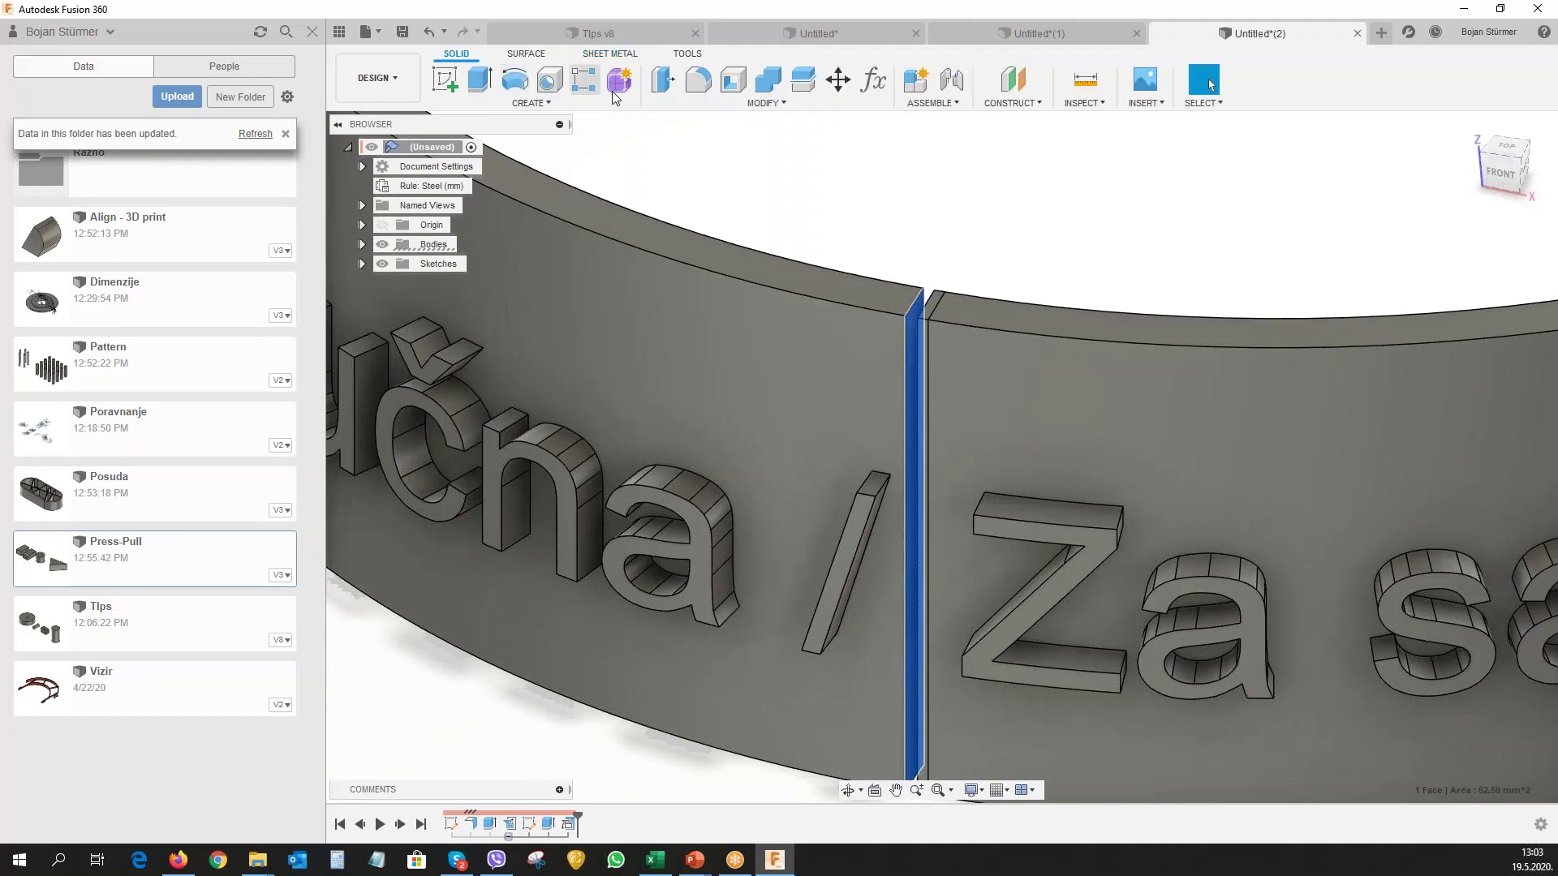
{"action": "key", "text": "q"}
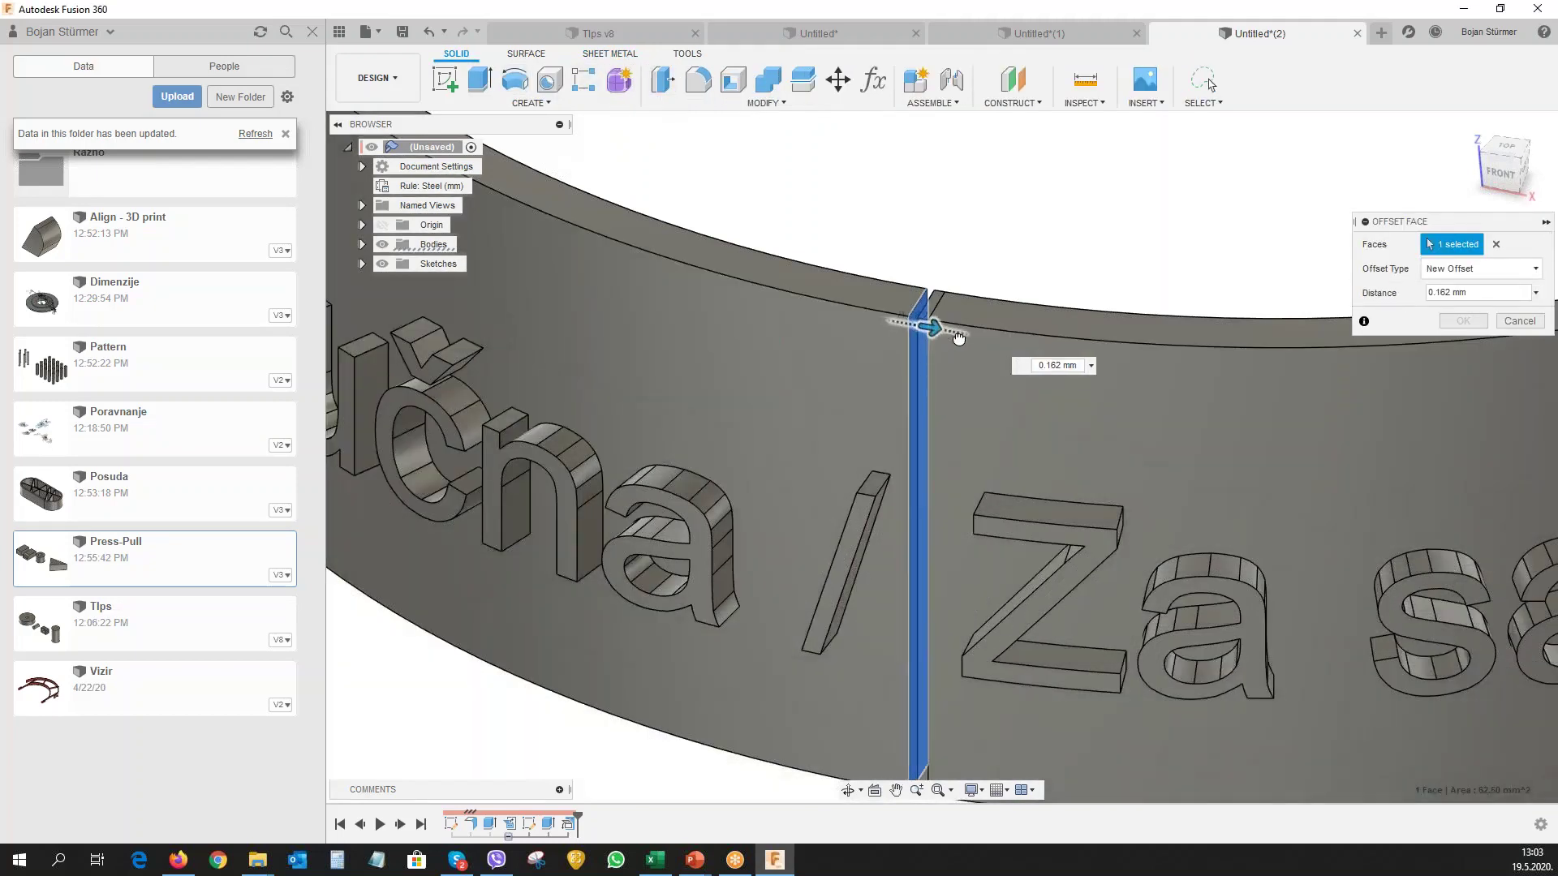
{"action": "left_click_drag", "start_coordinate": [958, 338], "coordinate": [974, 332]}
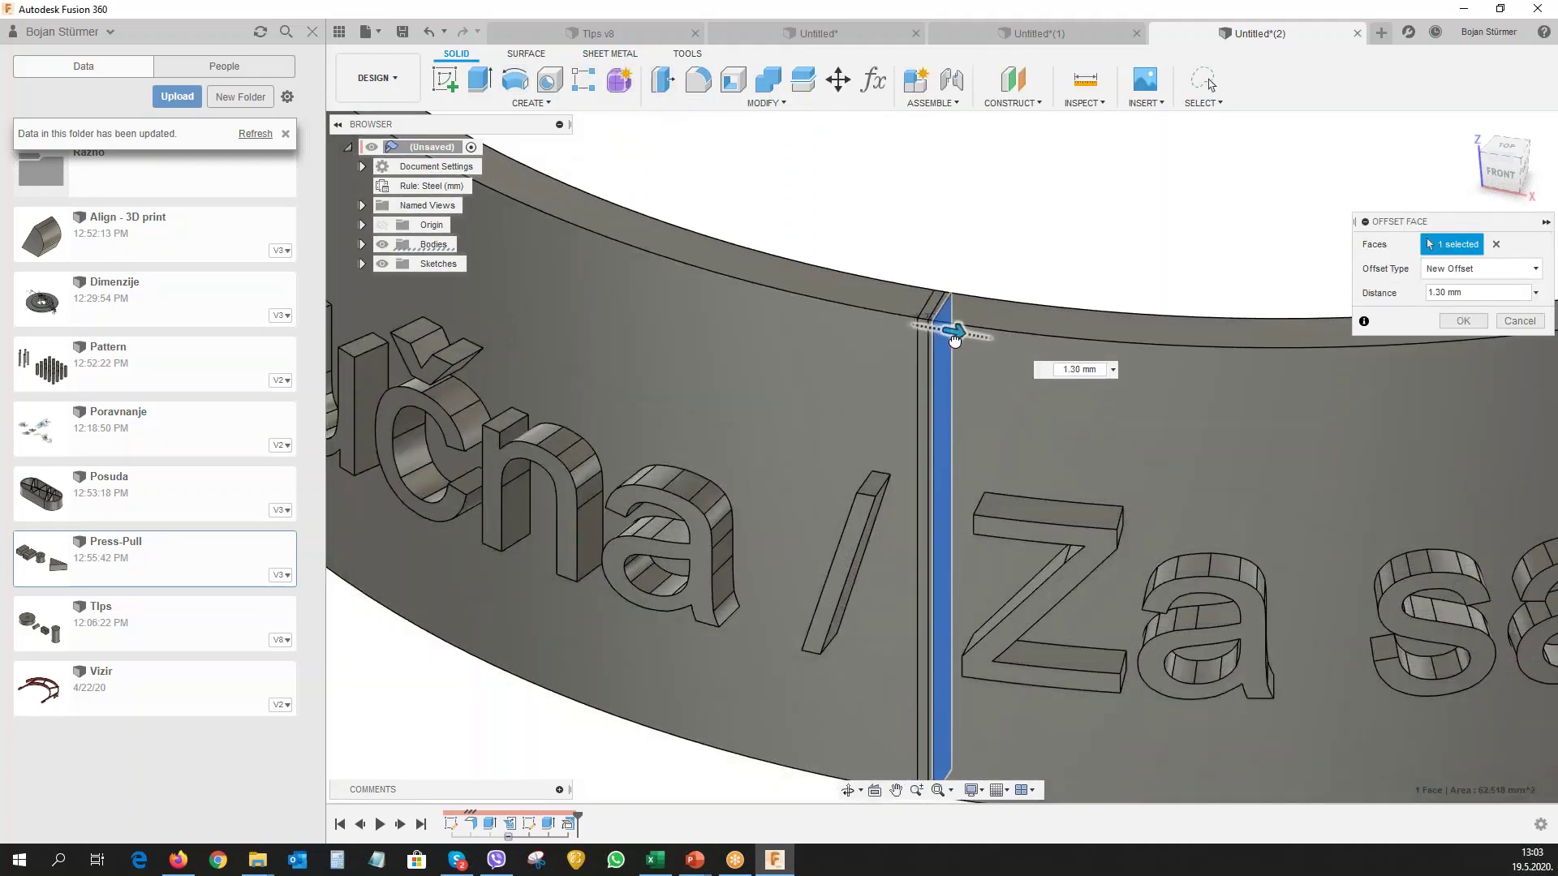
{"action": "left_click", "coordinate": [1460, 320]}
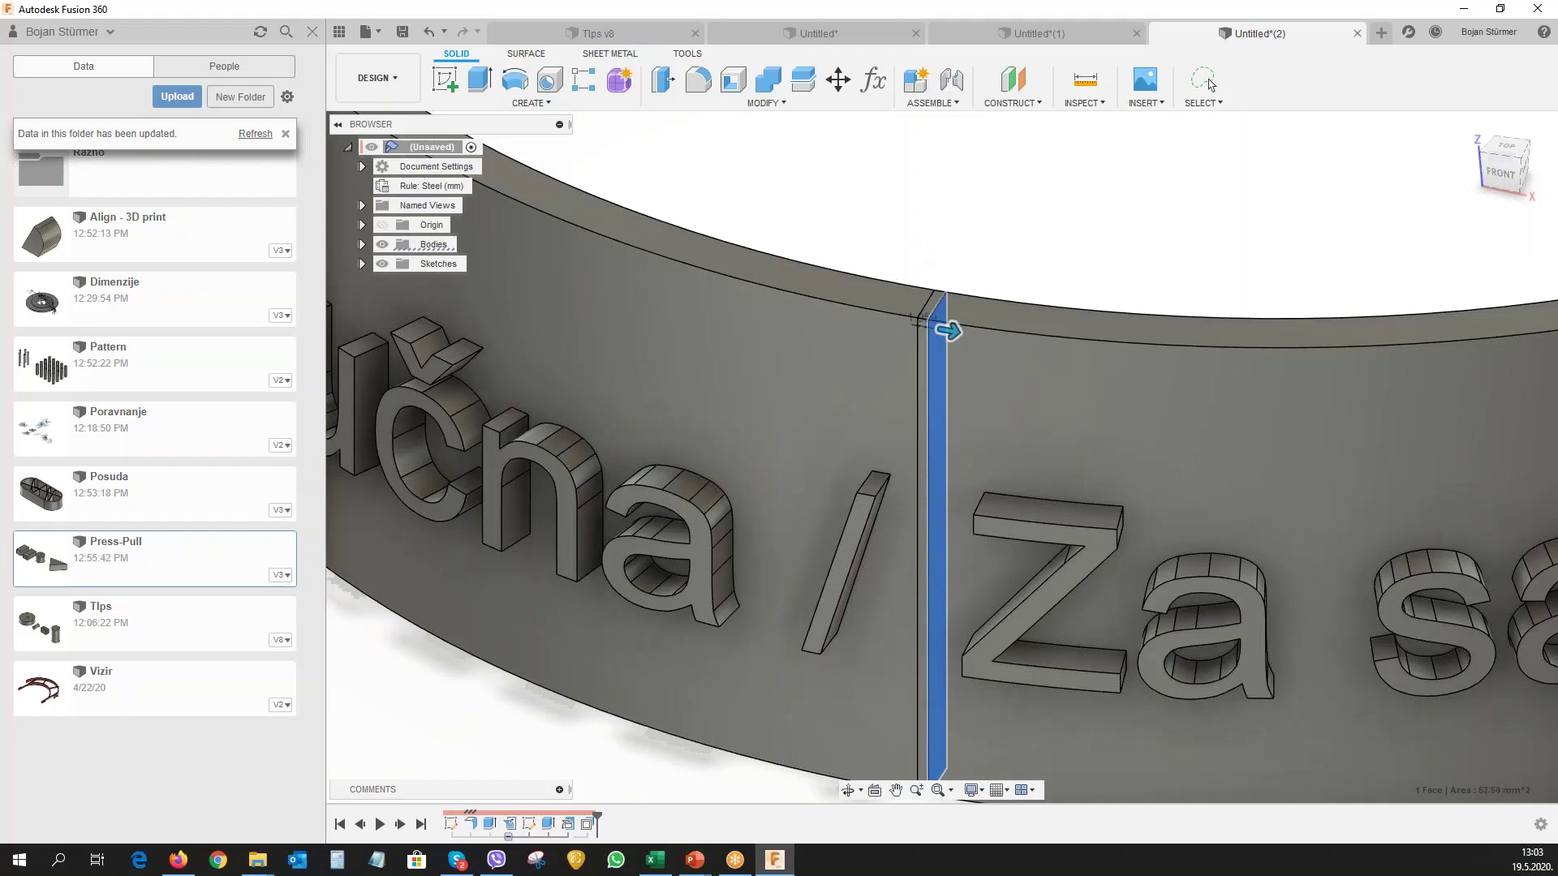
{"action": "key", "text": "Escape"}
Zoom out and pan until the whole finished ring is in view.
{"action": "scroll", "coordinate": [903, 241], "scroll_direction": "down", "scroll_amount": 3}
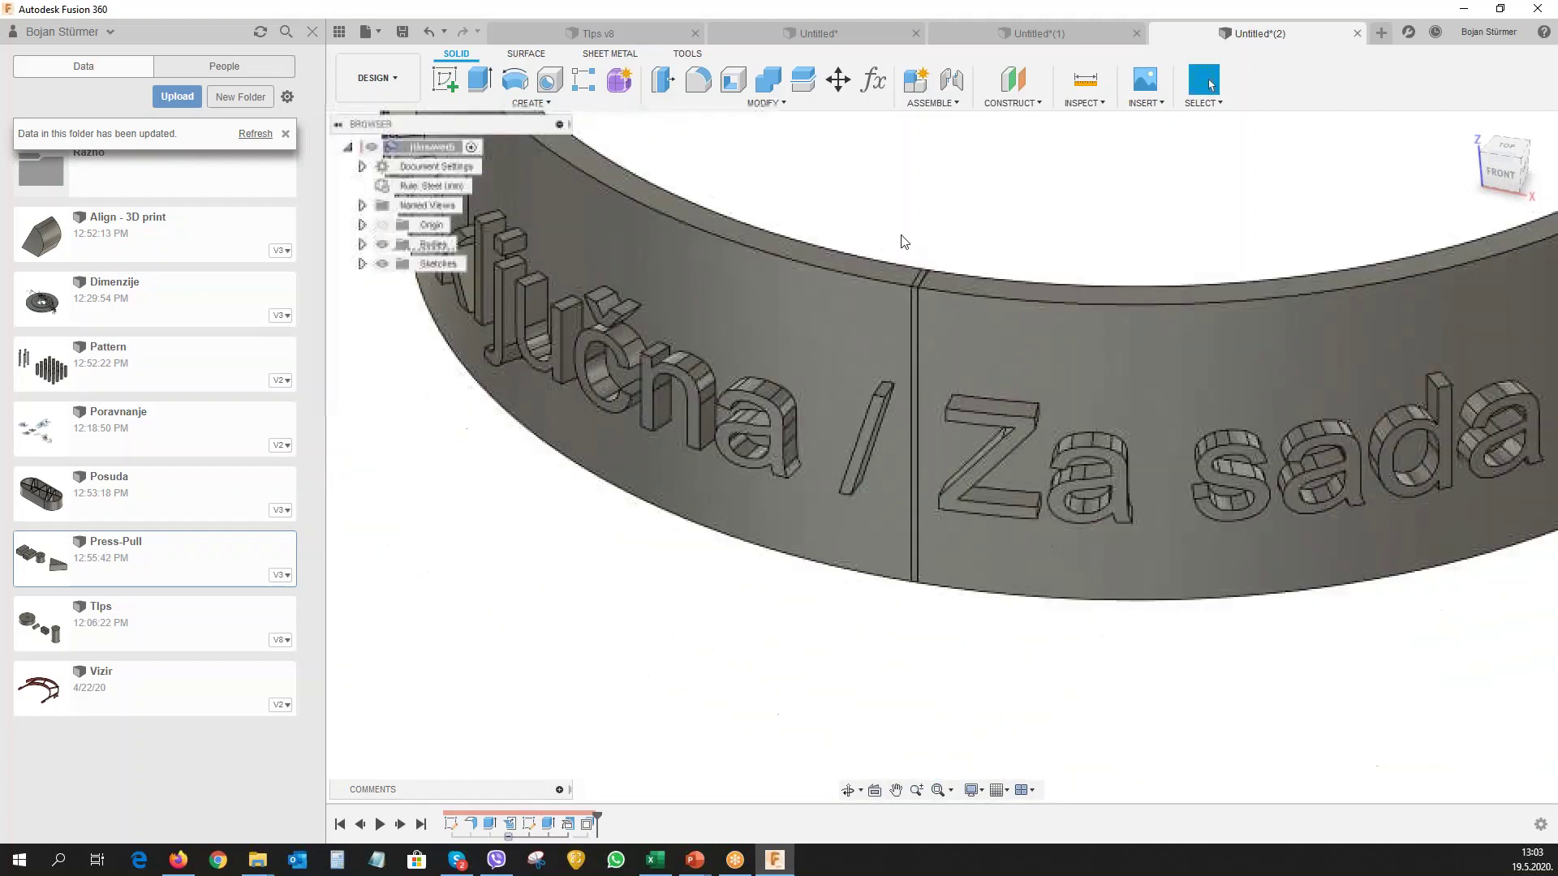
{"action": "scroll", "coordinate": [903, 241], "scroll_direction": "down", "scroll_amount": 2}
{"action": "scroll", "coordinate": [900, 241], "scroll_direction": "down", "scroll_amount": 2}
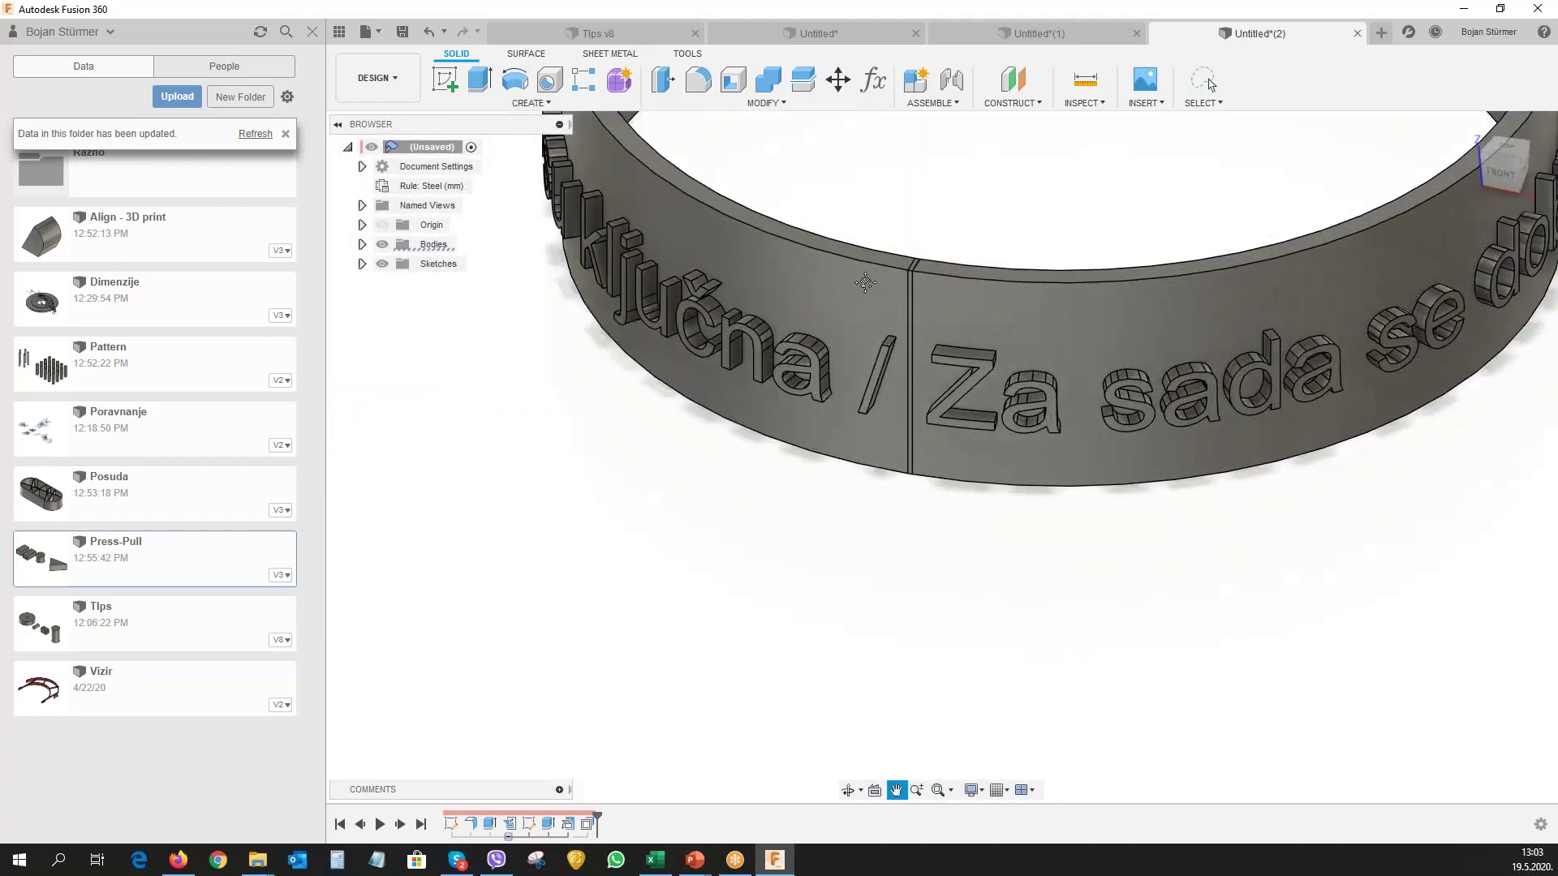
{"action": "middle_click_drag", "start_coordinate": [883, 210], "coordinate": [805, 509]}
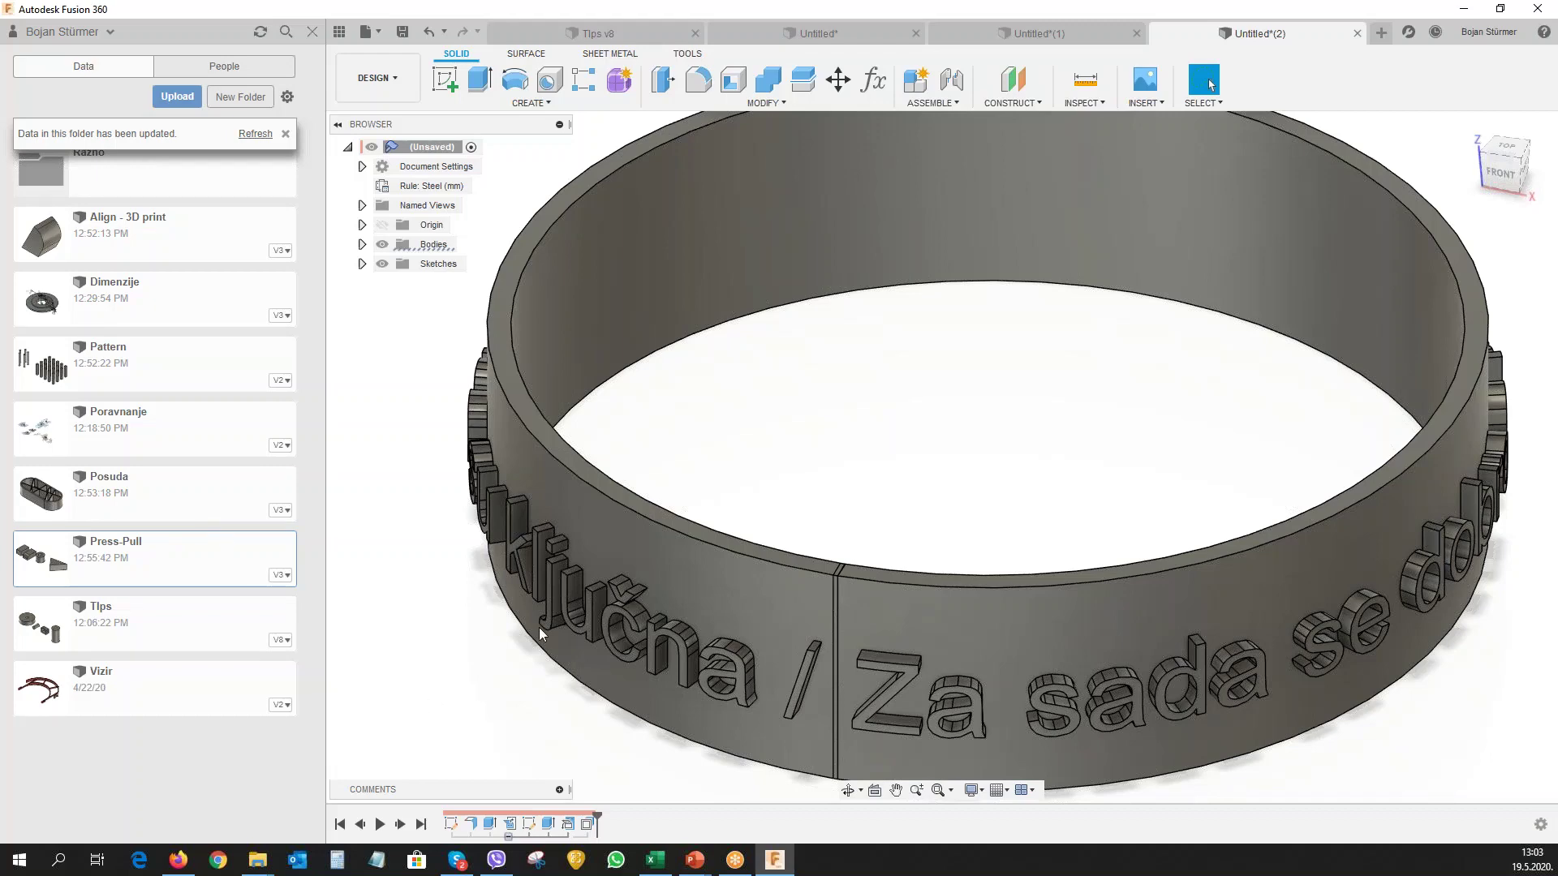
{"action": "scroll", "coordinate": [821, 521], "scroll_direction": "up", "scroll_amount": 2}
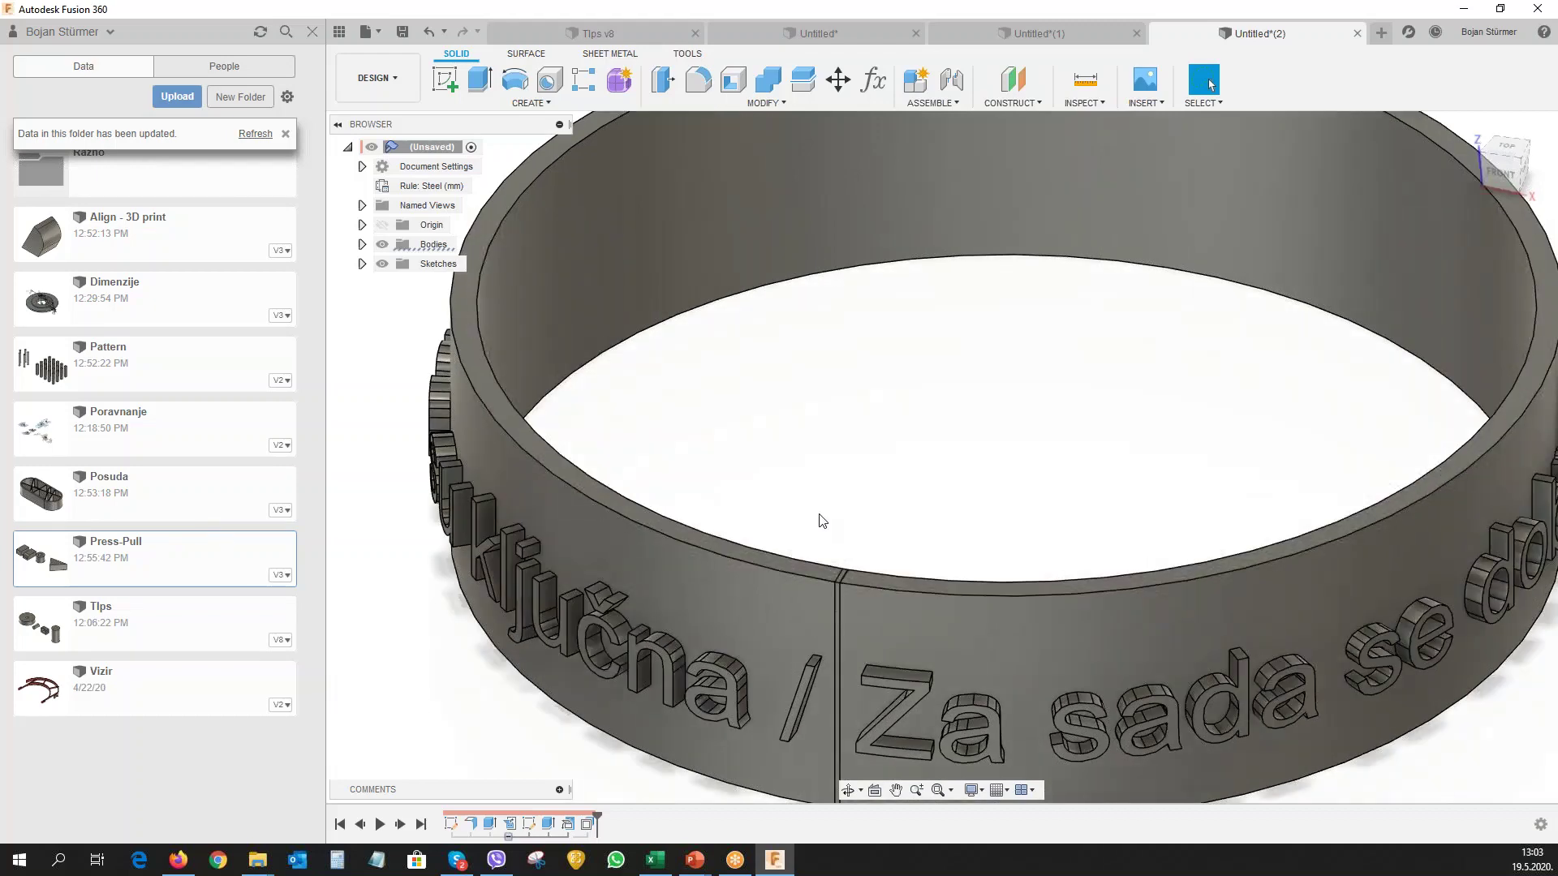
{"action": "scroll", "coordinate": [822, 521], "scroll_direction": "down", "scroll_amount": 2}
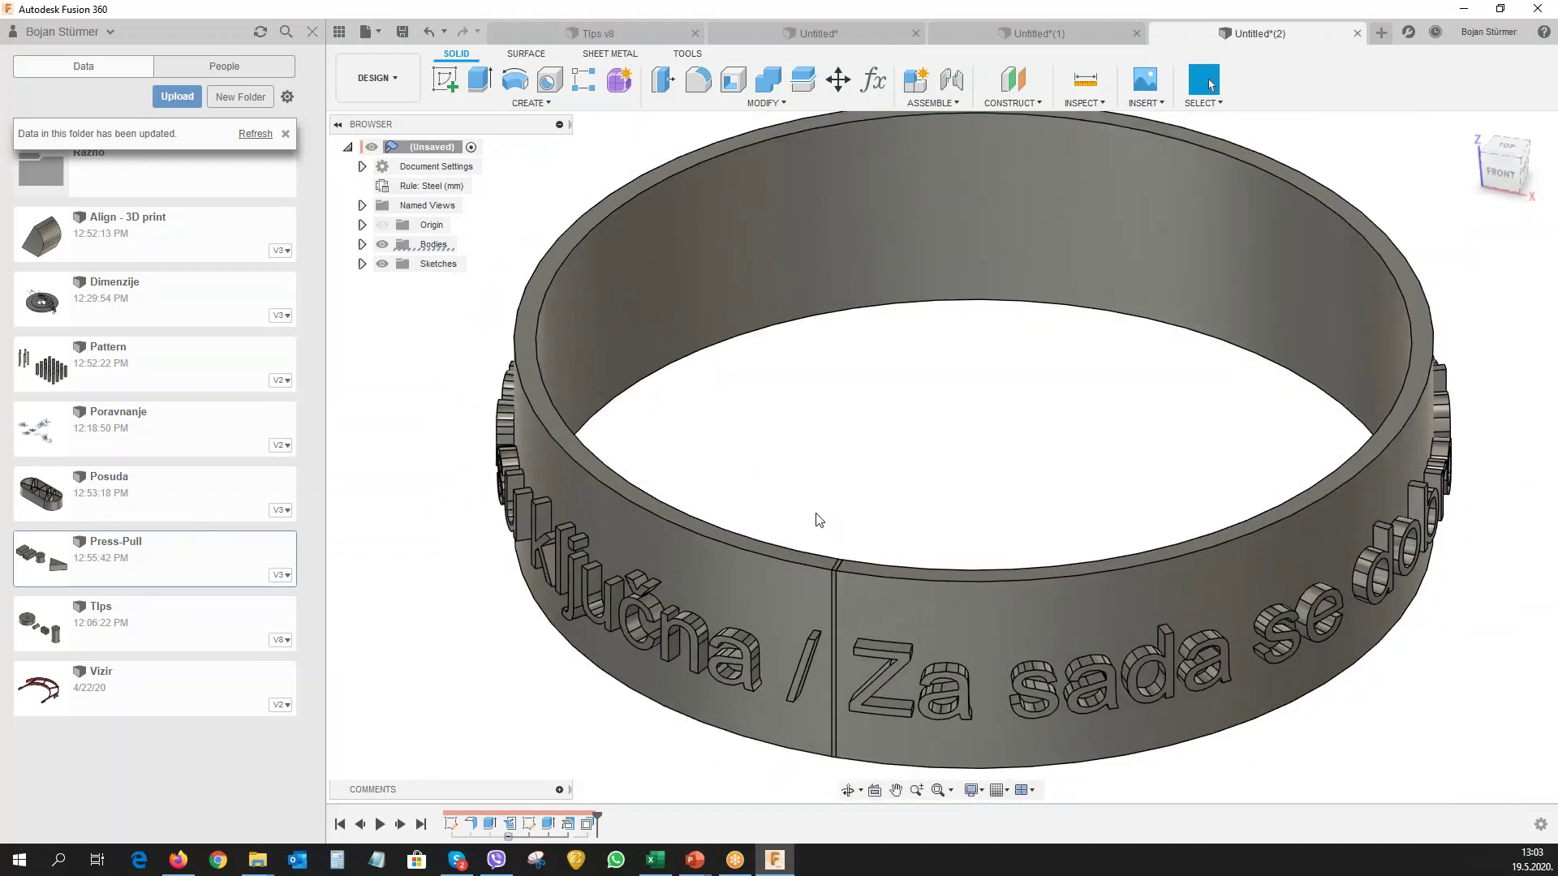
{"action": "scroll", "coordinate": [820, 520], "scroll_direction": "down", "scroll_amount": 1}
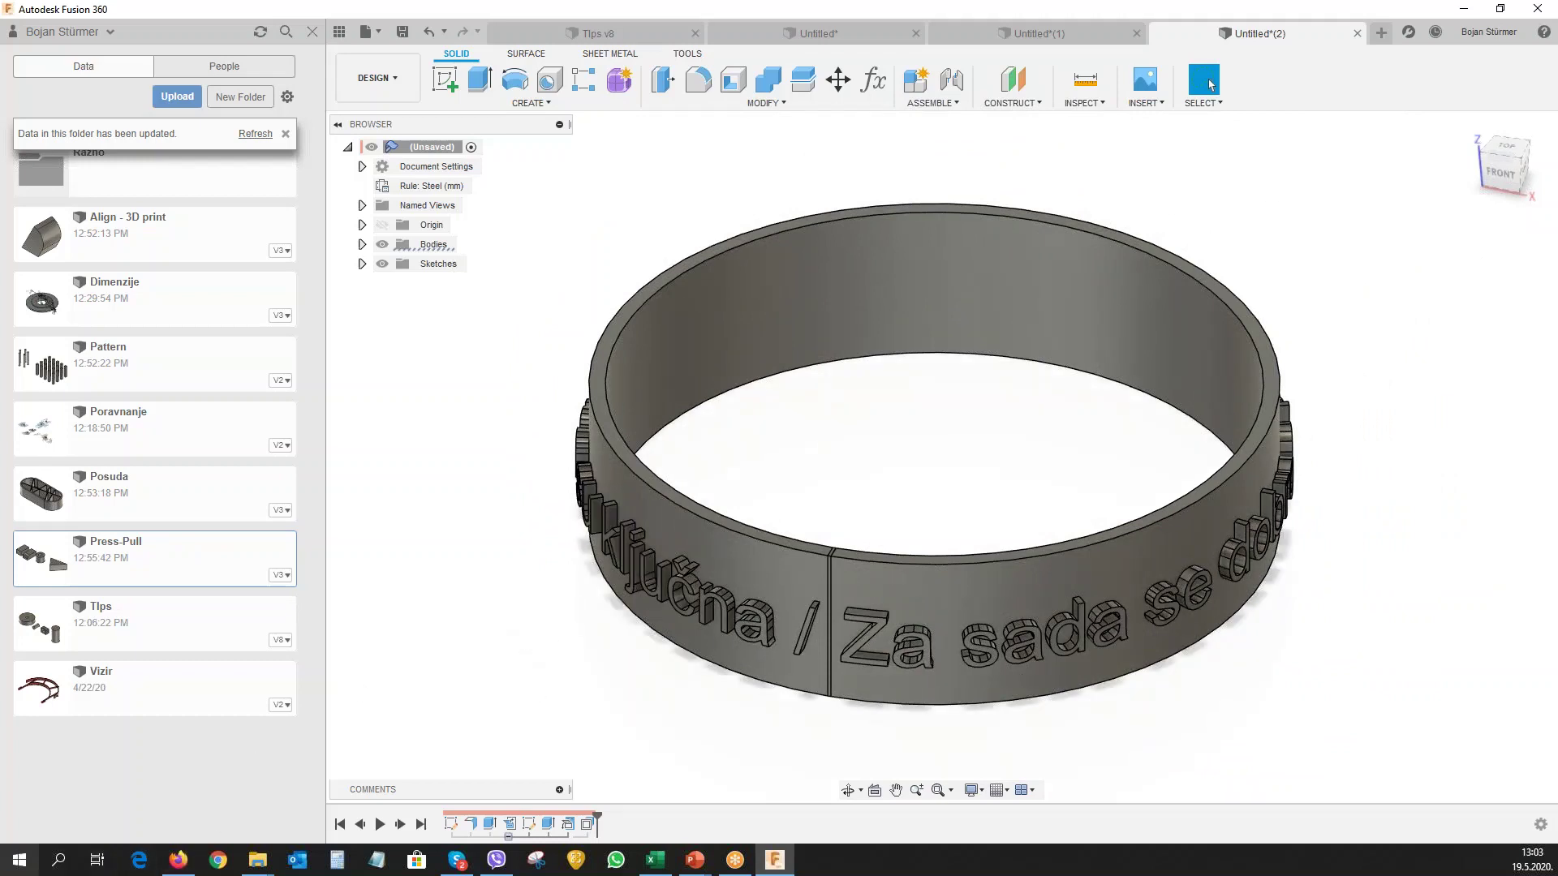
In Firefox, browse the PRIOR work-from-home webinar page, then the Prior Inzenjering YouTube videos.
{"action": "left_click", "coordinate": [179, 860]}
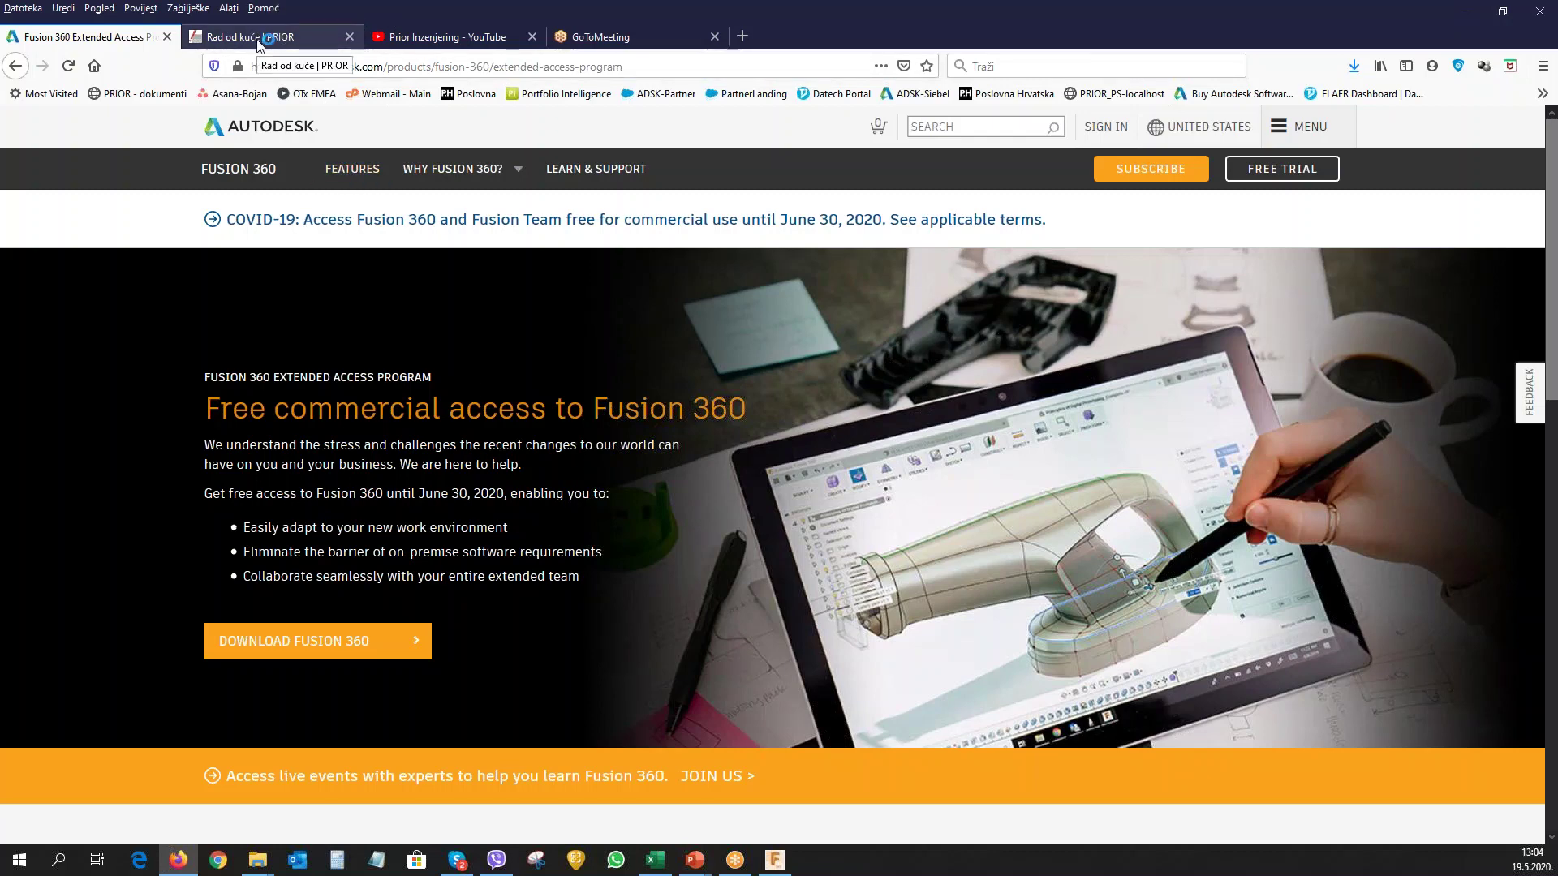
{"action": "left_click", "coordinate": [258, 40]}
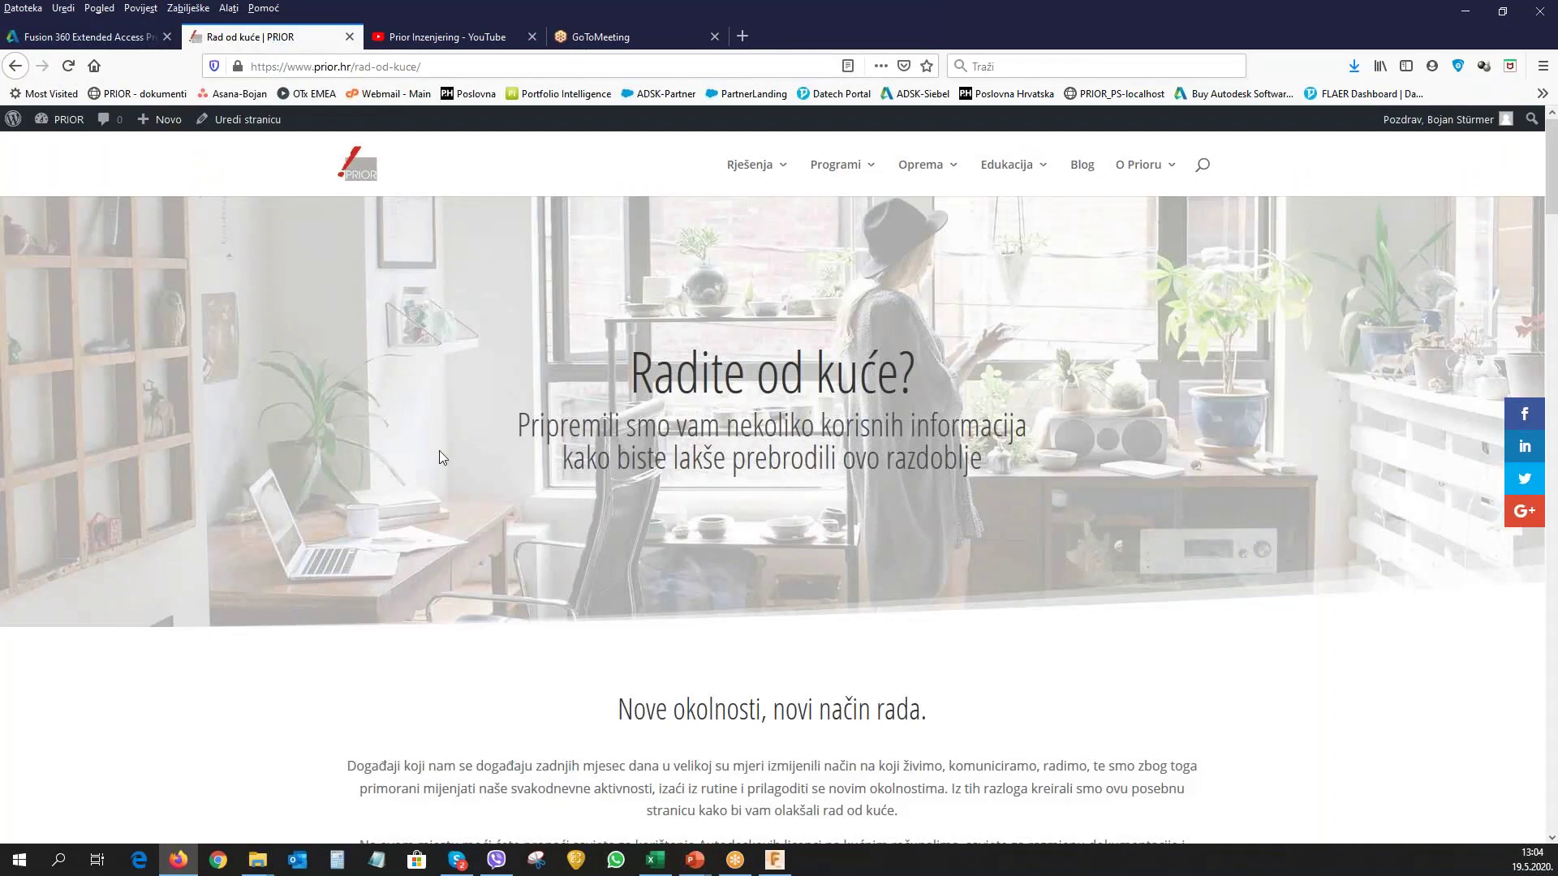
{"action": "scroll", "coordinate": [440, 450], "scroll_direction": "down", "scroll_amount": 5}
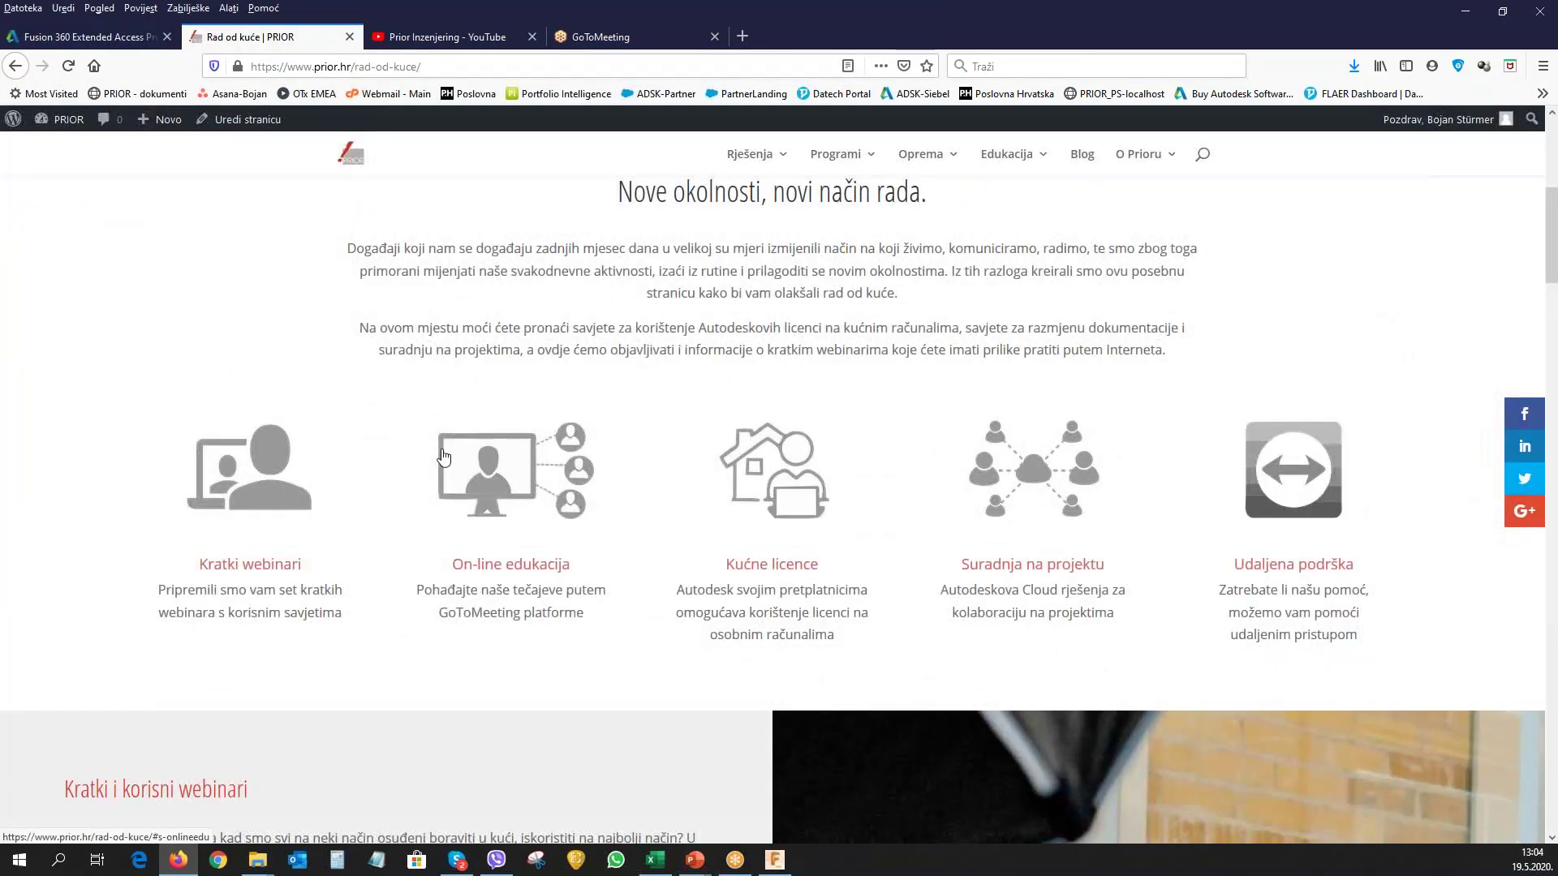
{"action": "scroll", "coordinate": [443, 458], "scroll_direction": "down", "scroll_amount": 4}
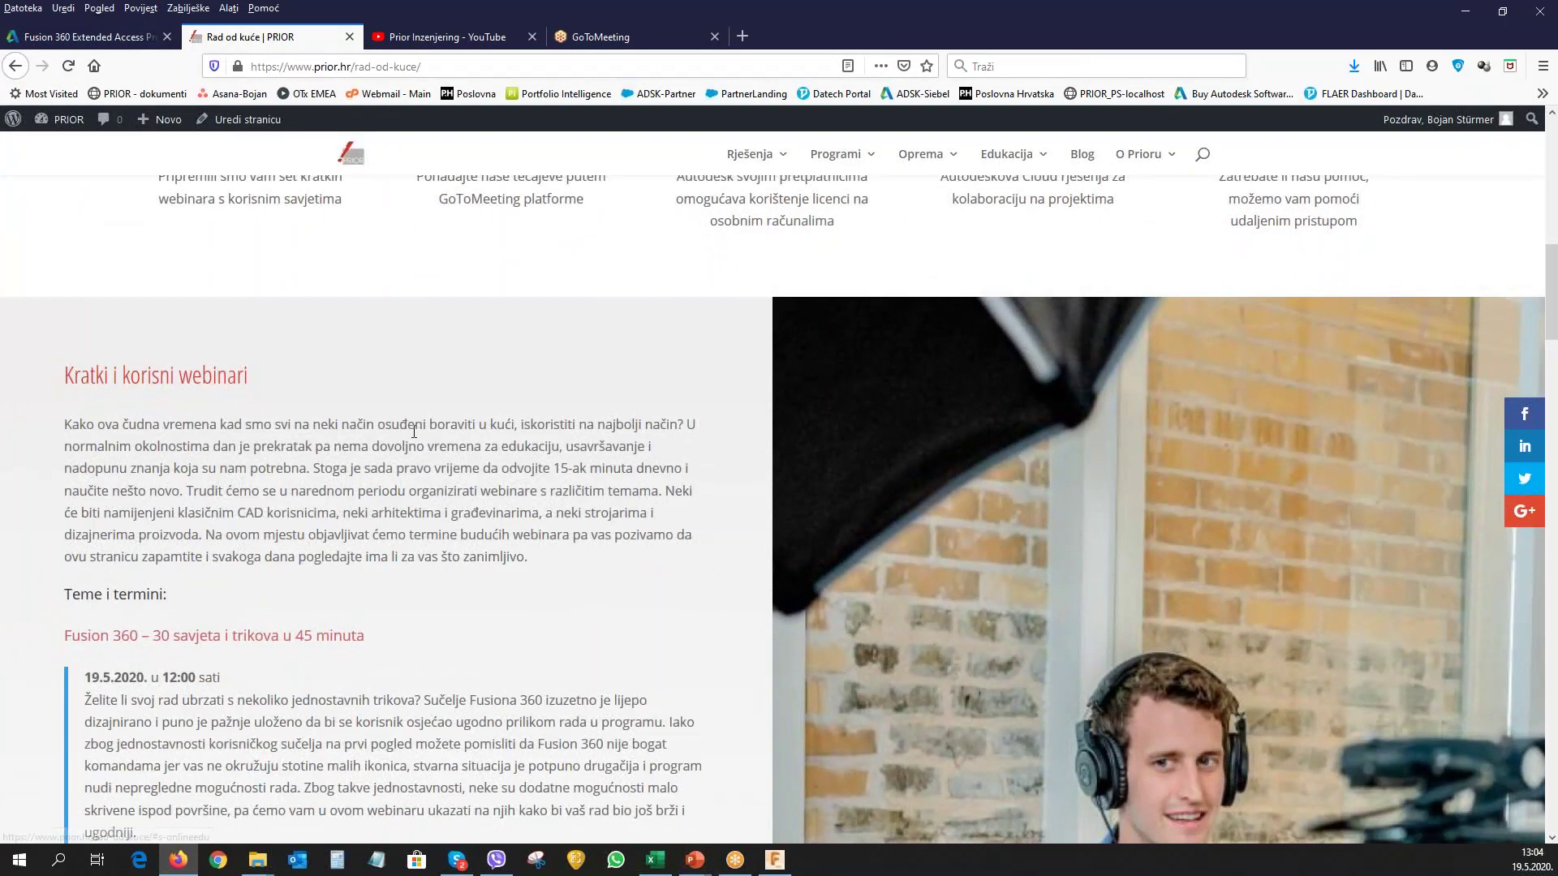
{"action": "scroll", "coordinate": [413, 433], "scroll_direction": "down", "scroll_amount": 2}
{"action": "scroll", "coordinate": [414, 433], "scroll_direction": "down", "scroll_amount": 4}
{"action": "scroll", "coordinate": [414, 432], "scroll_direction": "down", "scroll_amount": 3}
{"action": "scroll", "coordinate": [414, 433], "scroll_direction": "down", "scroll_amount": 1}
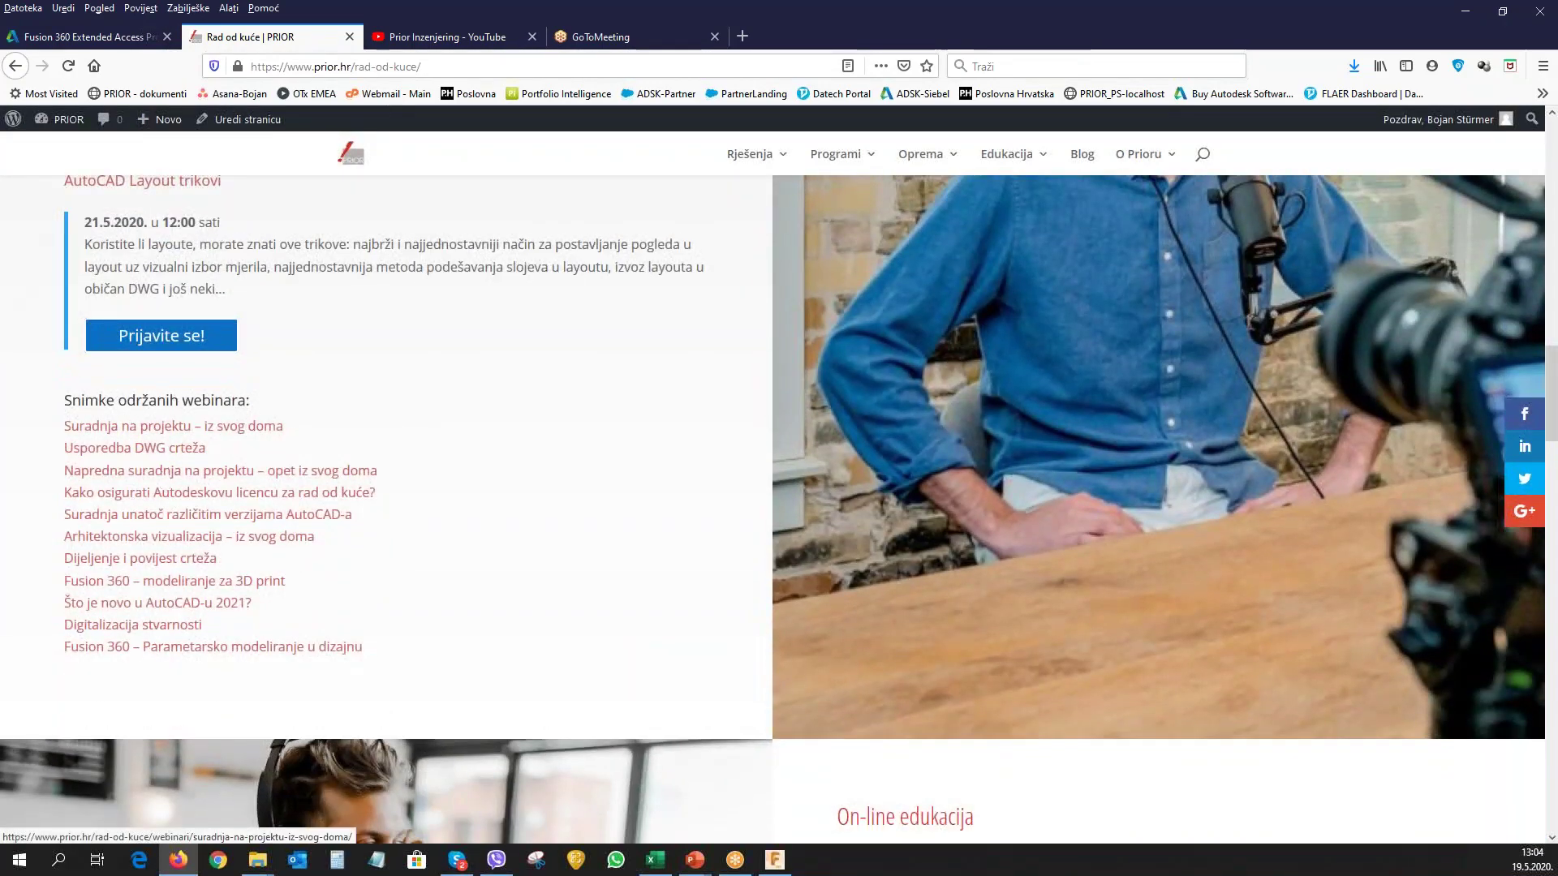
{"action": "scroll", "coordinate": [475, 402], "scroll_direction": "up", "scroll_amount": 2}
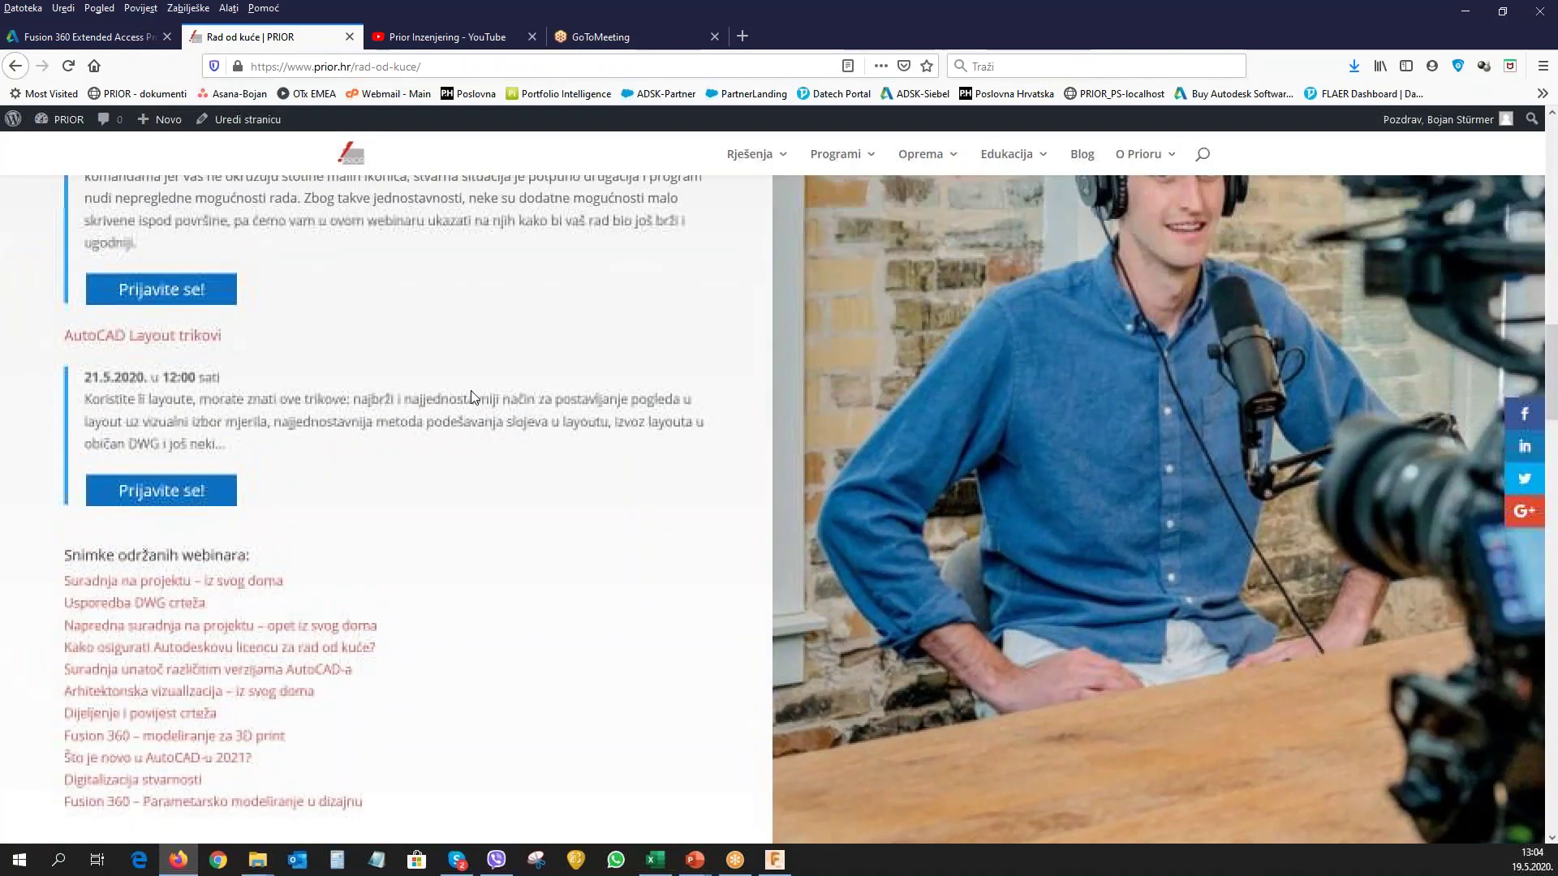
{"action": "scroll", "coordinate": [475, 398], "scroll_direction": "up", "scroll_amount": 3}
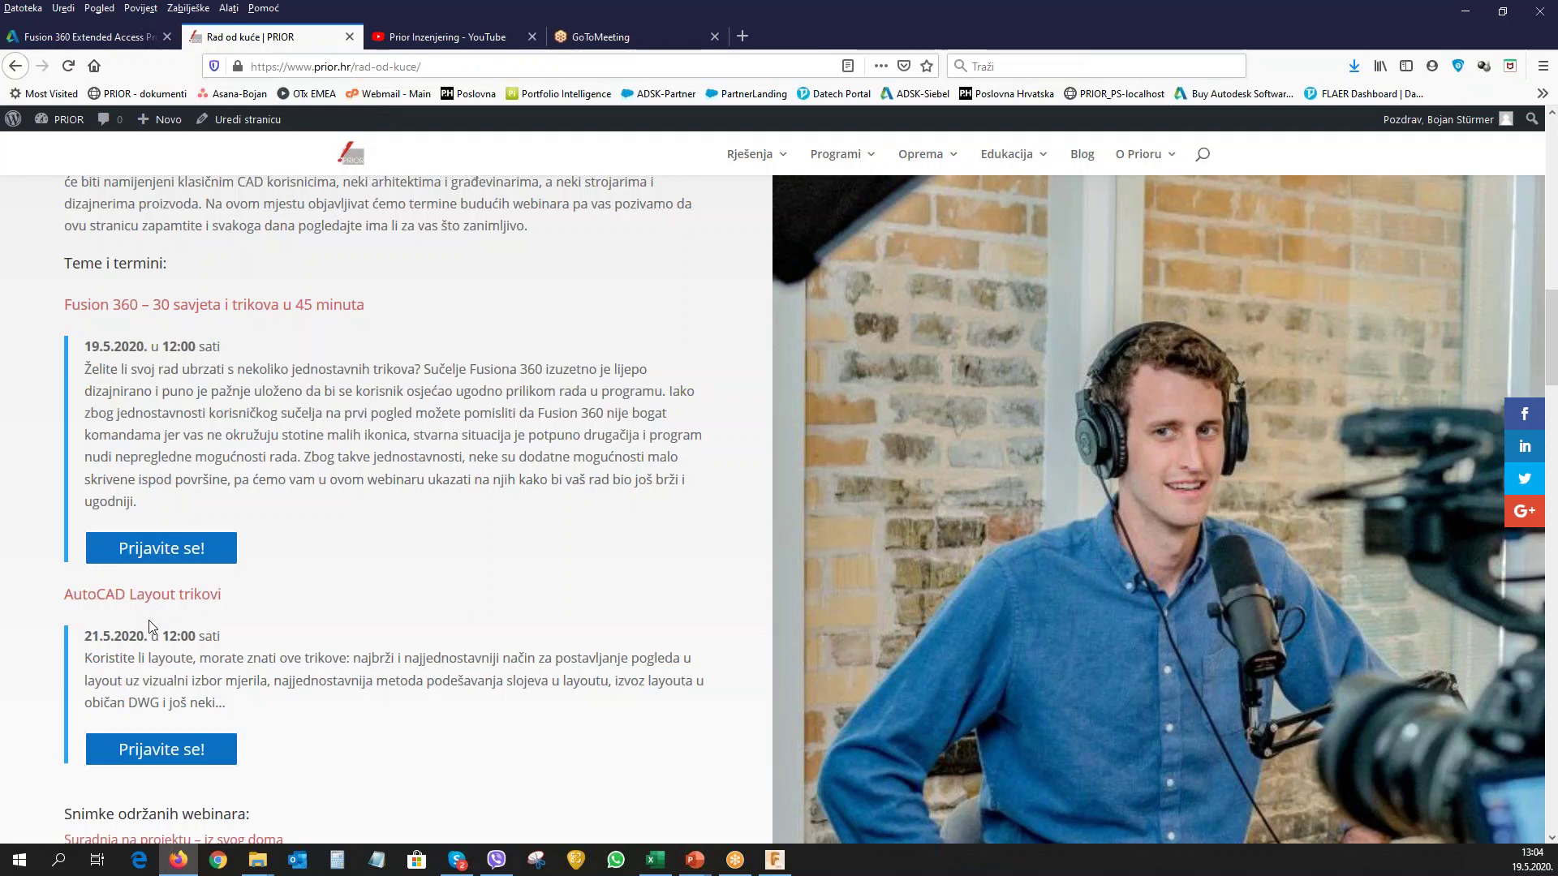
{"action": "left_click", "coordinate": [450, 40]}
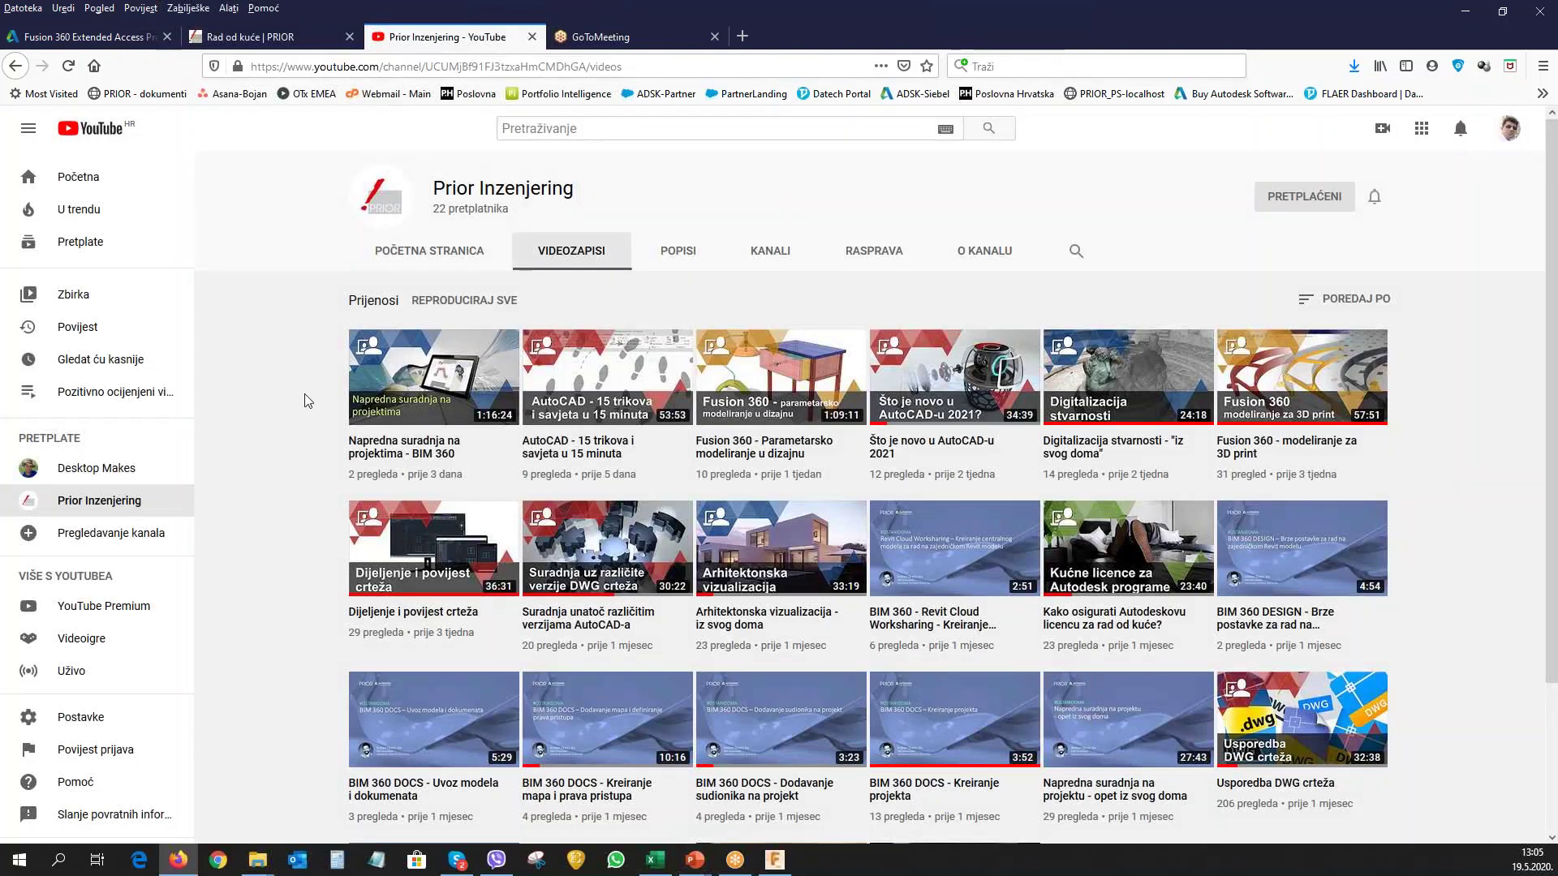